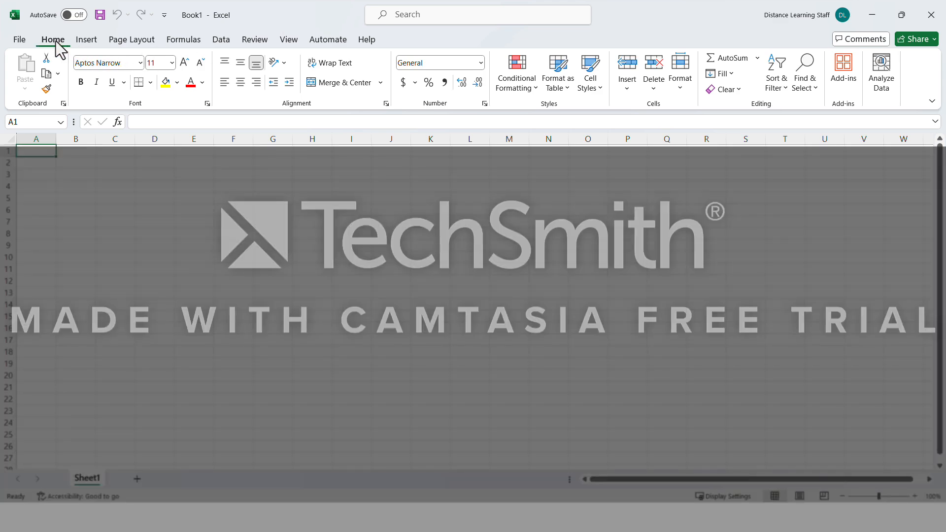
{"action": "left_click", "coordinate": [80, 41]}
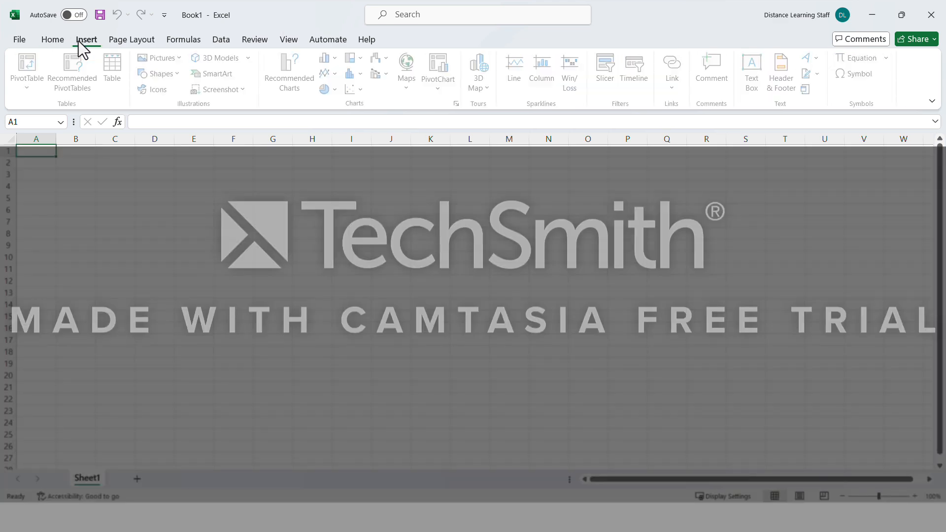
{"action": "left_click", "coordinate": [51, 41]}
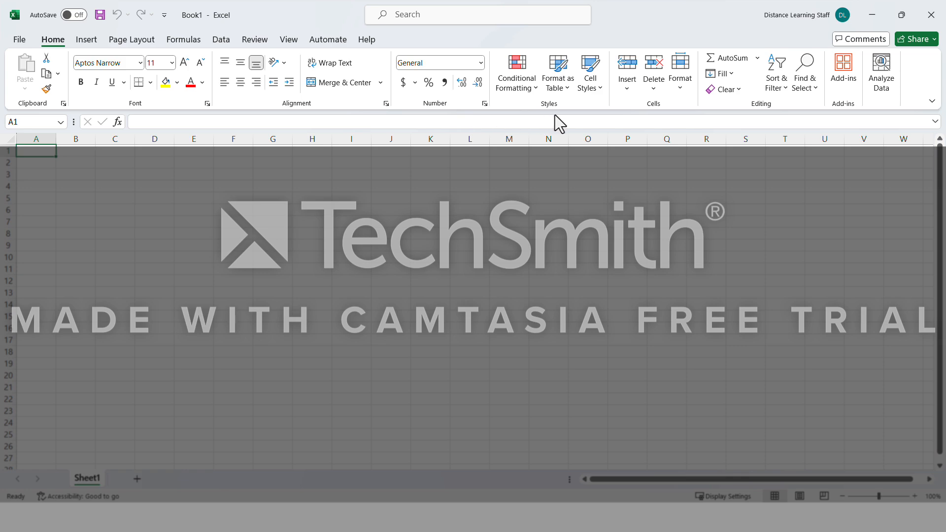
{"action": "left_click", "coordinate": [88, 41]}
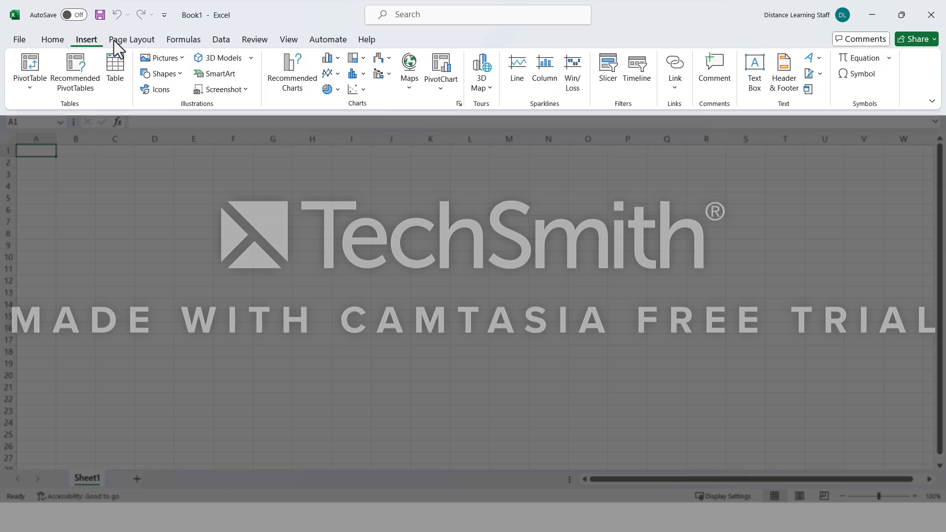
{"action": "left_click", "coordinate": [180, 41]}
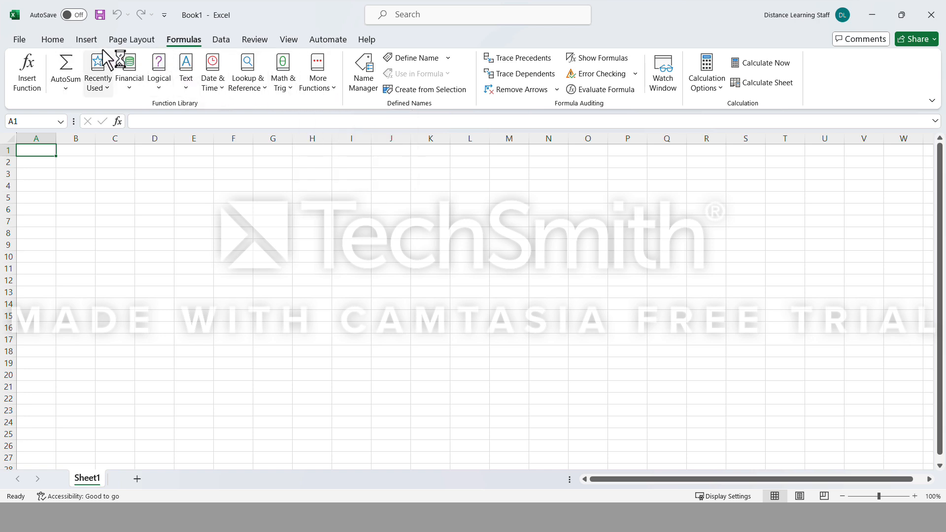
{"action": "left_click", "coordinate": [53, 39]}
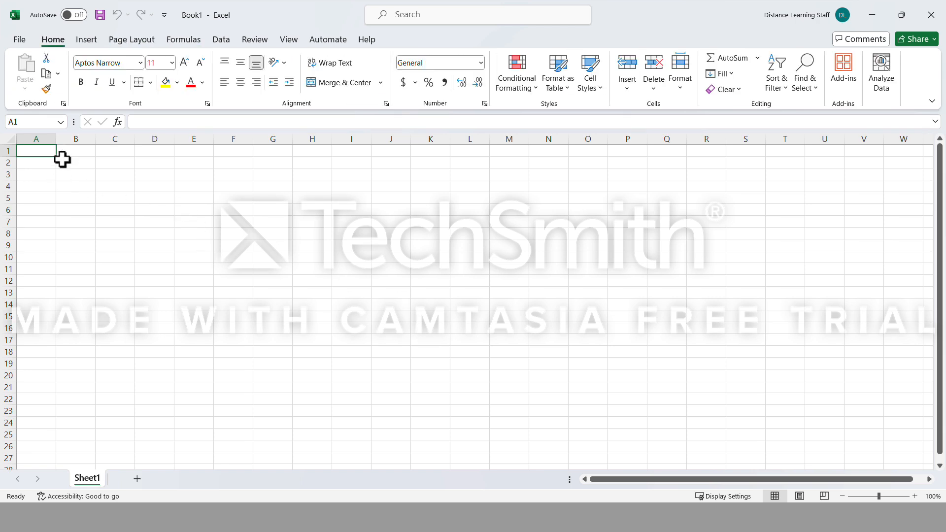
{"action": "left_click", "coordinate": [87, 246]}
{"action": "left_click", "coordinate": [85, 199]}
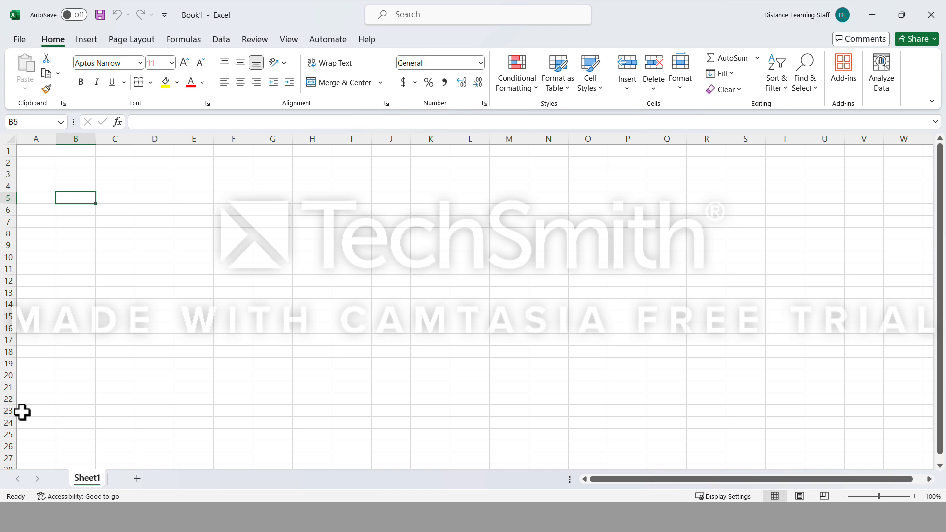
{"action": "left_click", "coordinate": [89, 340]}
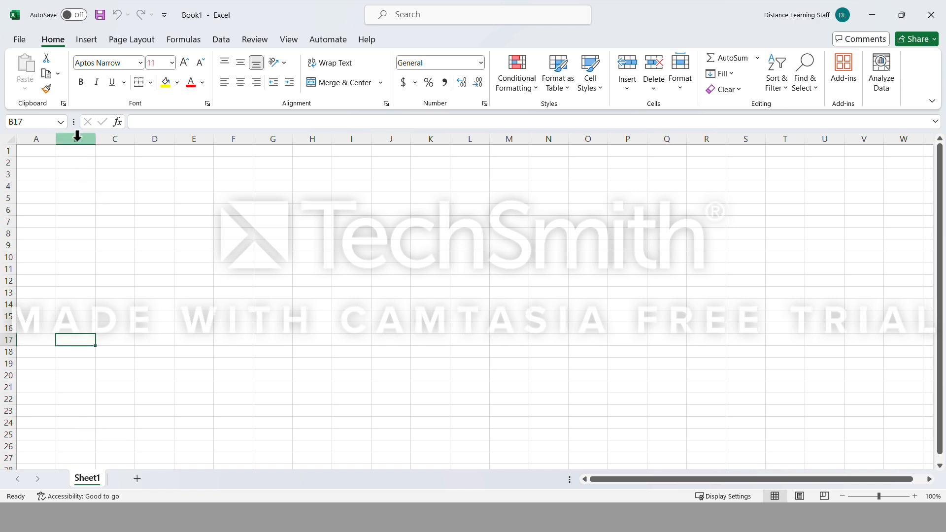
{"action": "left_click", "coordinate": [78, 211]}
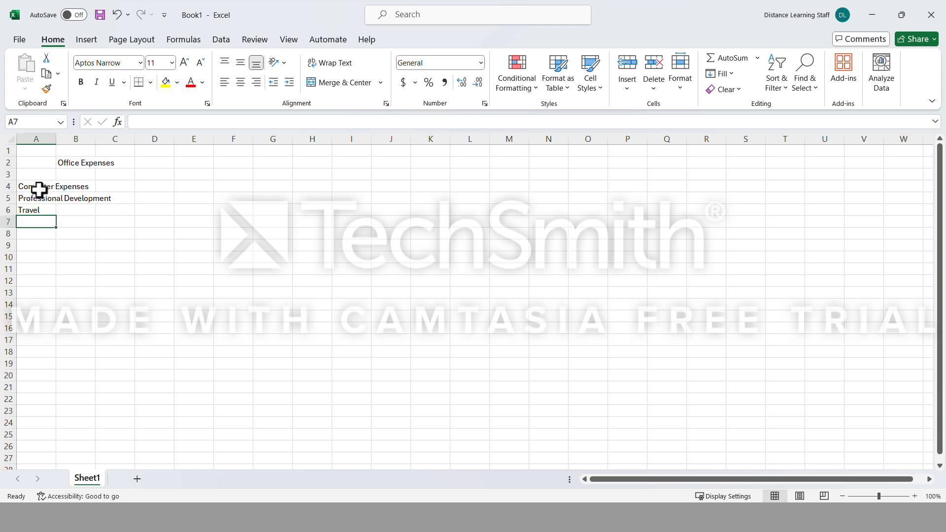
{"action": "left_click", "coordinate": [38, 187]}
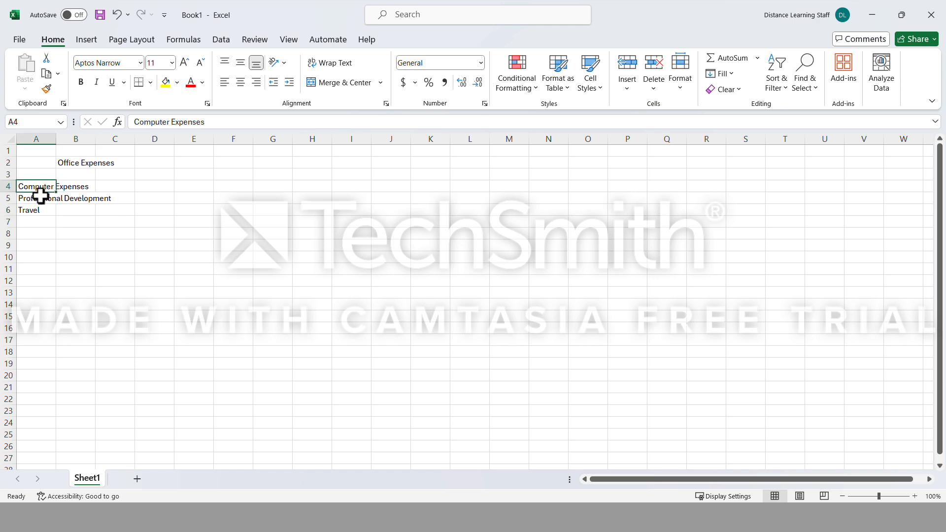
{"action": "left_click", "coordinate": [40, 197]}
{"action": "left_click", "coordinate": [39, 212]}
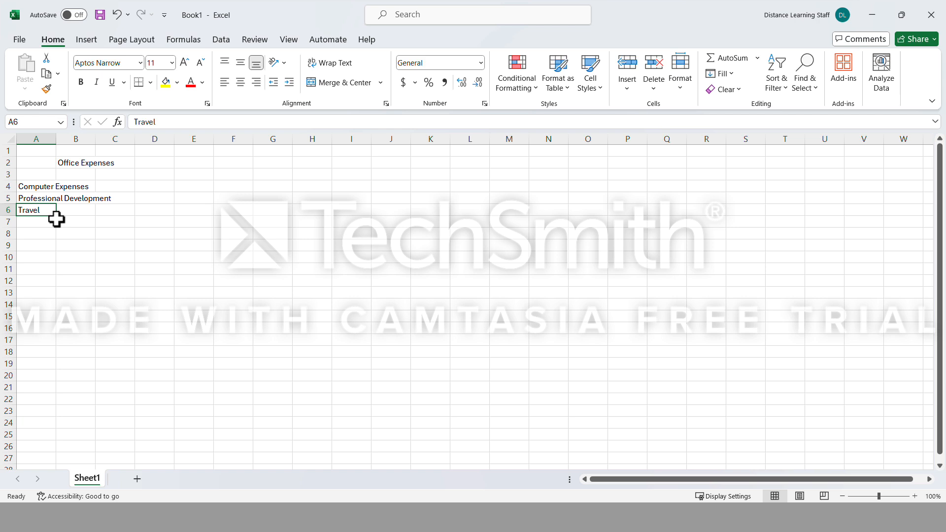
Auto-fit the width of column A to the expense labels in A4:A6.
{"action": "left_click", "coordinate": [45, 187]}
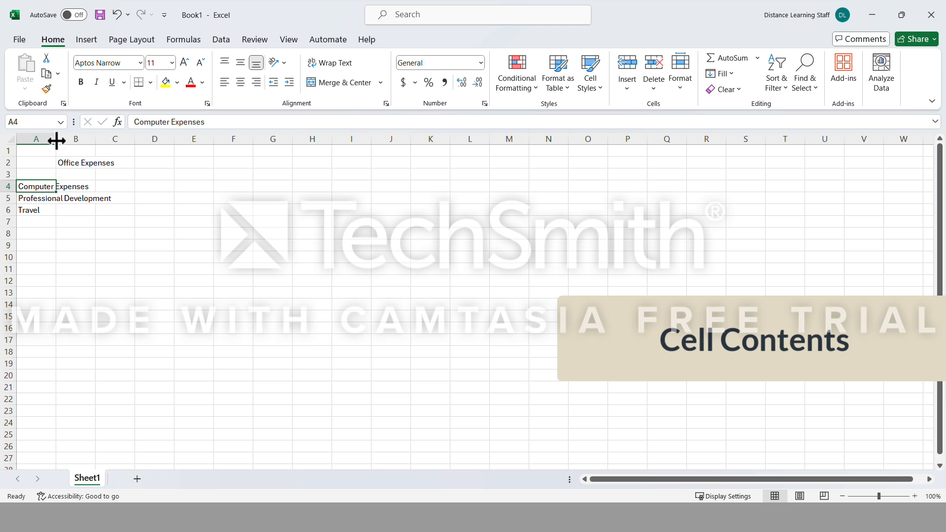
{"action": "left_click_drag", "start_coordinate": [57, 140], "coordinate": [114, 156]}
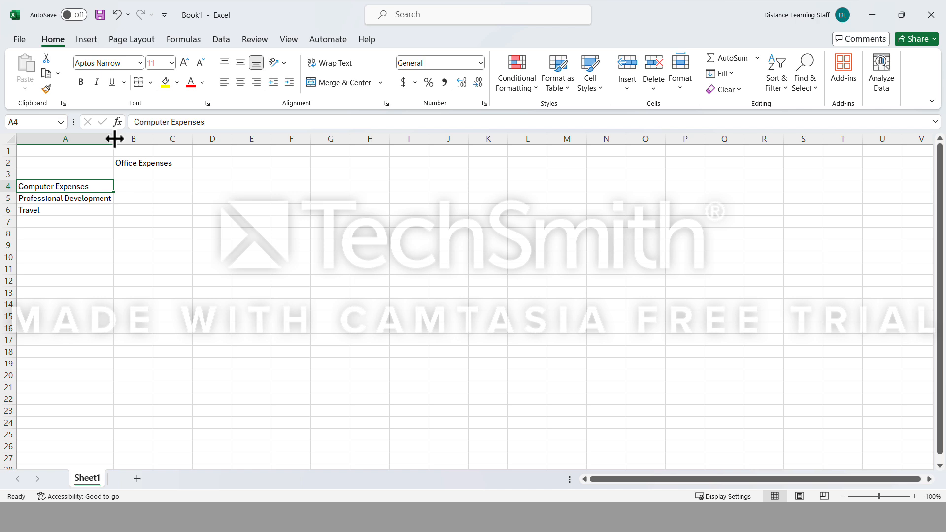
{"action": "left_click_drag", "start_coordinate": [114, 139], "coordinate": [69, 141]}
{"action": "double_click", "coordinate": [68, 139]}
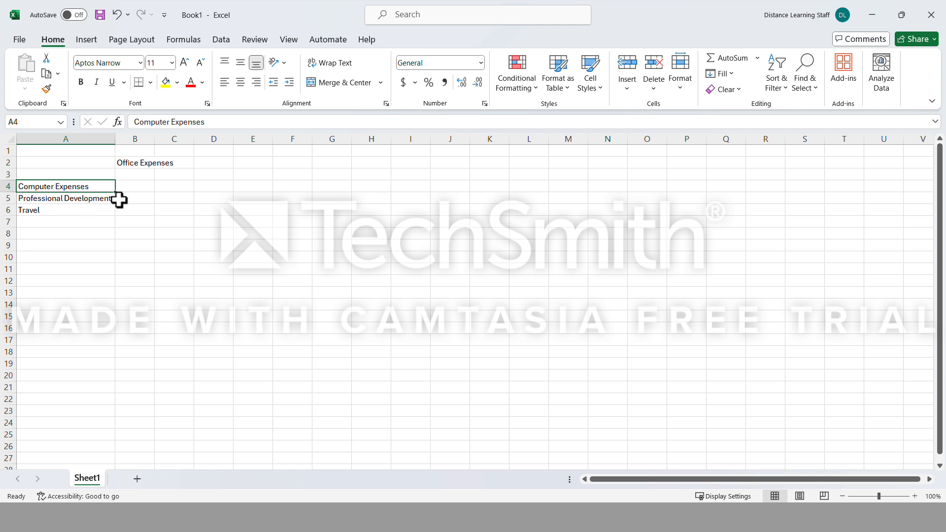
{"action": "left_click", "coordinate": [143, 189]}
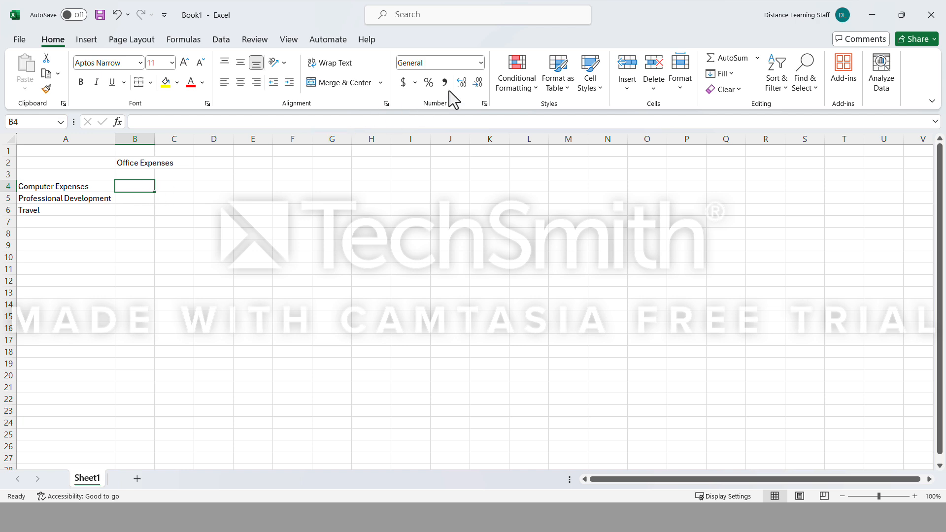
{"action": "left_click", "coordinate": [480, 63]}
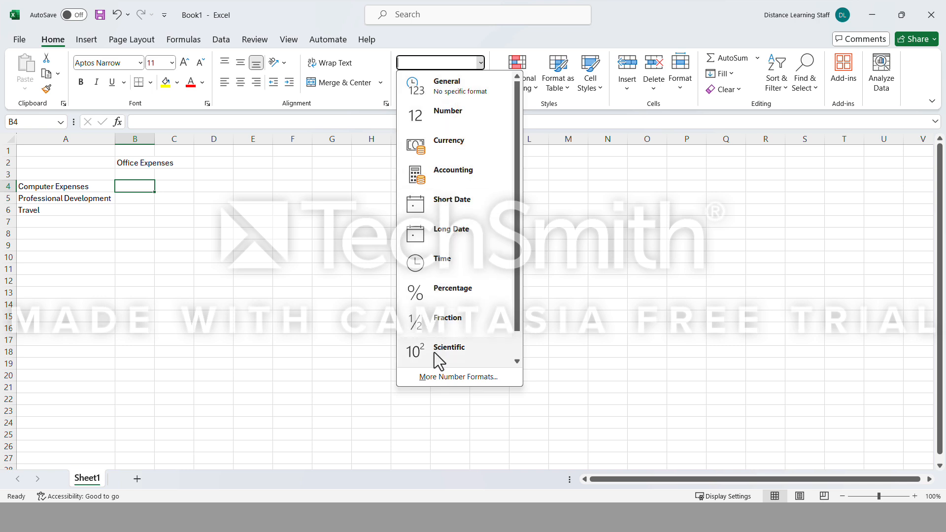
{"action": "scroll", "coordinate": [452, 327], "scroll_direction": "down", "scroll_amount": 1}
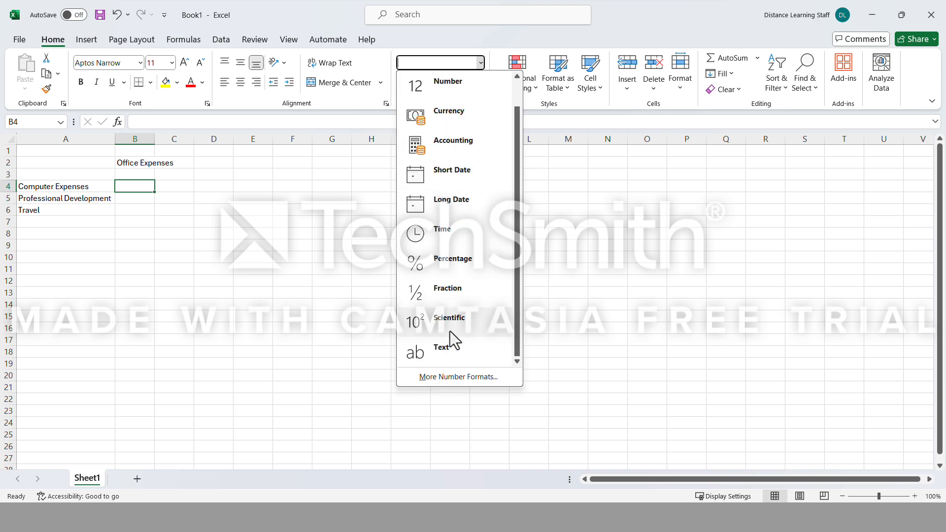
Enter the expense amounts 50, 450 and 600 in cells B4, B5 and B6.
{"action": "left_click", "coordinate": [125, 187]}
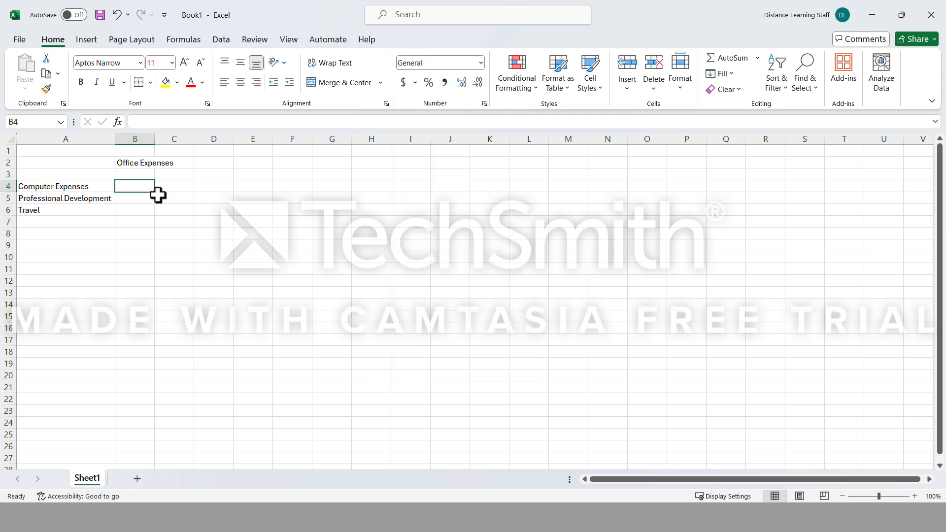
{"action": "type", "text": "5"}
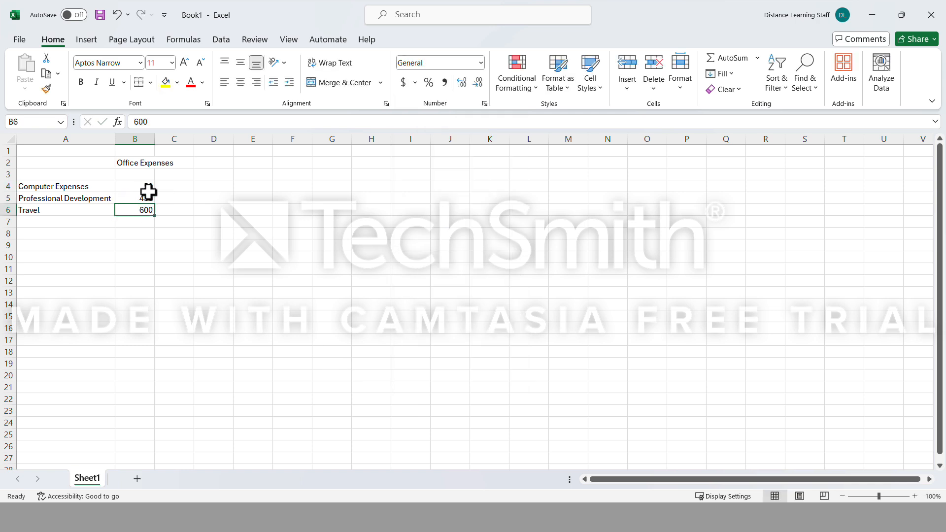
Apply the Accounting Number Format in dollars to the expense amounts in B4:B6.
{"action": "left_click_drag", "start_coordinate": [146, 185], "coordinate": [151, 210]}
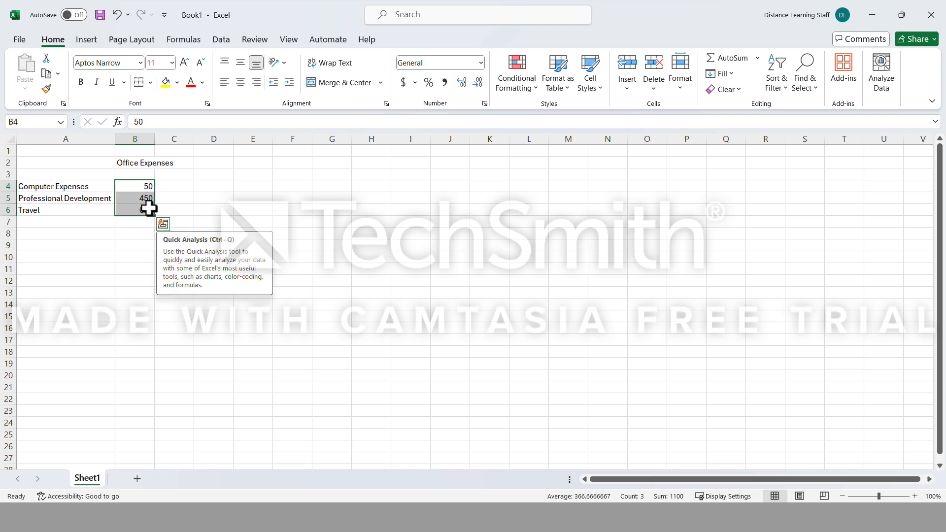
{"action": "left_click", "coordinate": [481, 63]}
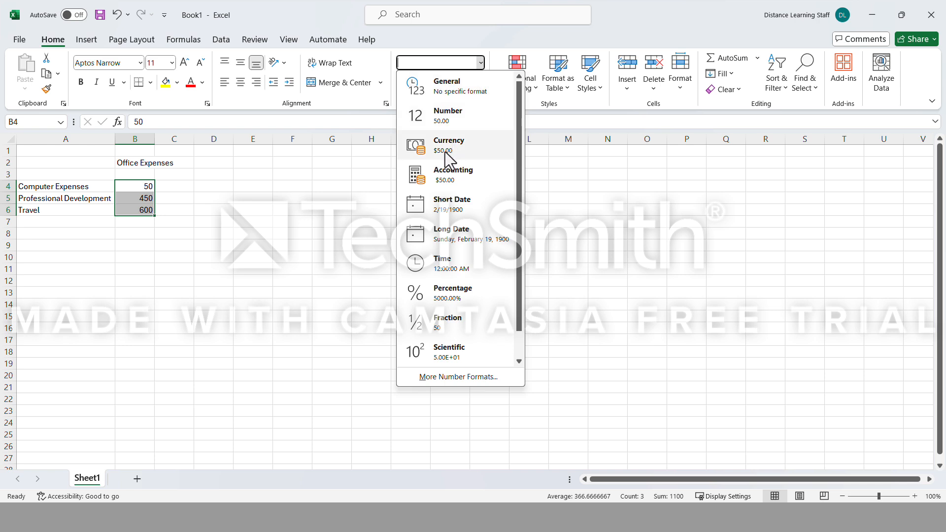
{"action": "left_click", "coordinate": [478, 39]}
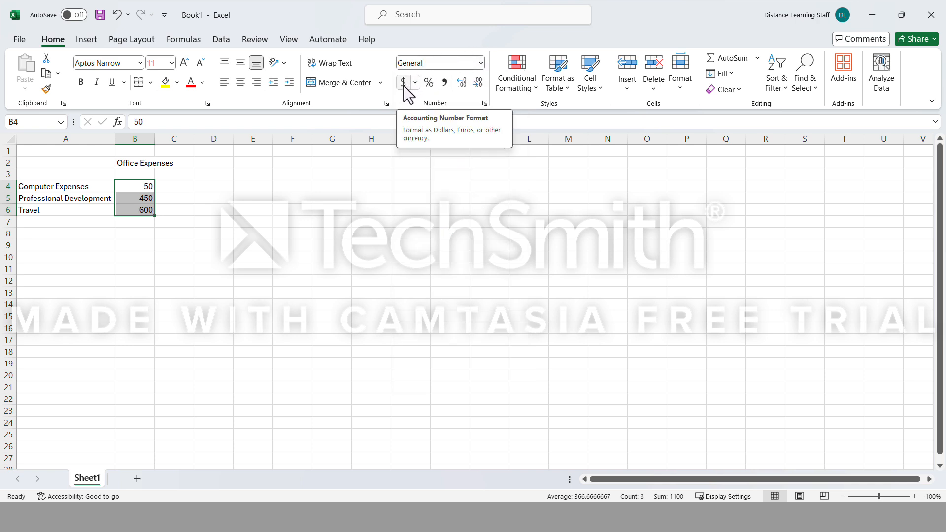
{"action": "left_click", "coordinate": [404, 85]}
Examine the functions that can be inserted in cell B8, with the category set to All, down to the SUM entries, without inserting one.
{"action": "left_click", "coordinate": [142, 230]}
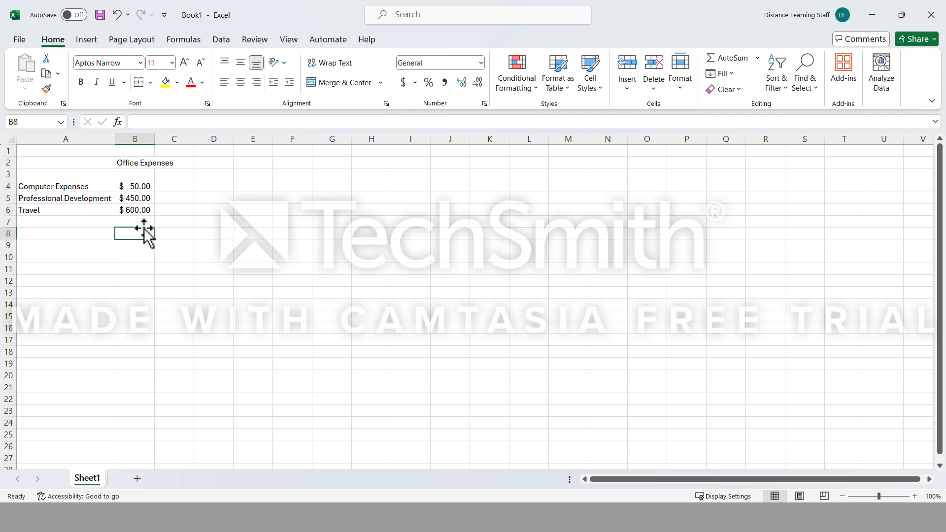
{"action": "left_click", "coordinate": [145, 226]}
{"action": "left_click", "coordinate": [142, 238]}
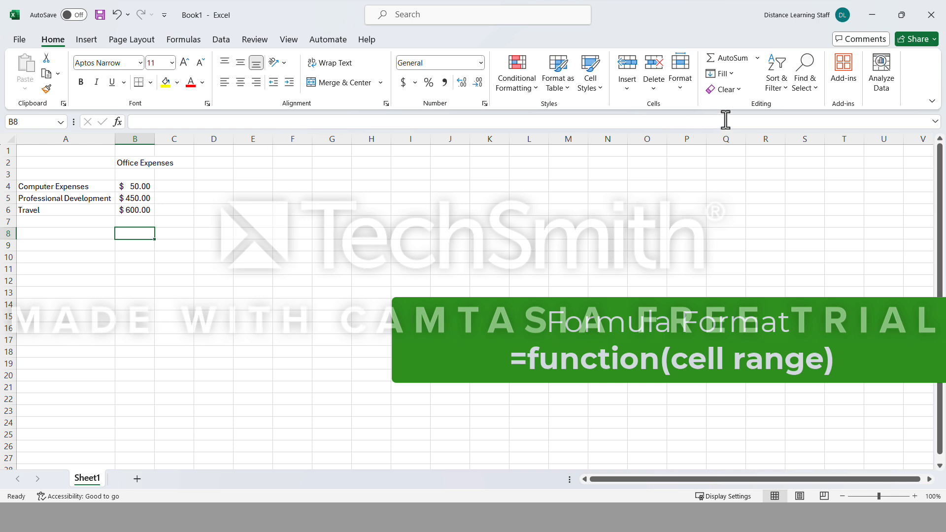
{"action": "left_click", "coordinate": [183, 41]}
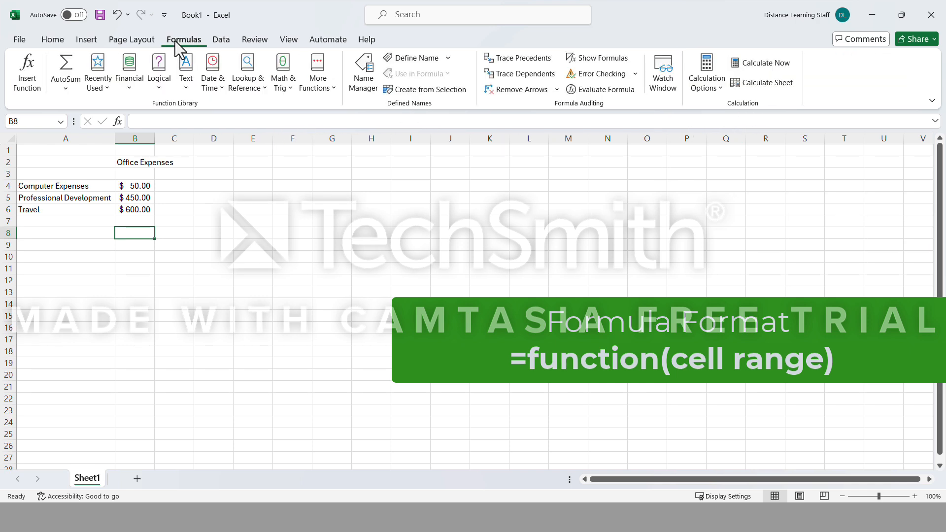
{"action": "left_click", "coordinate": [37, 90]}
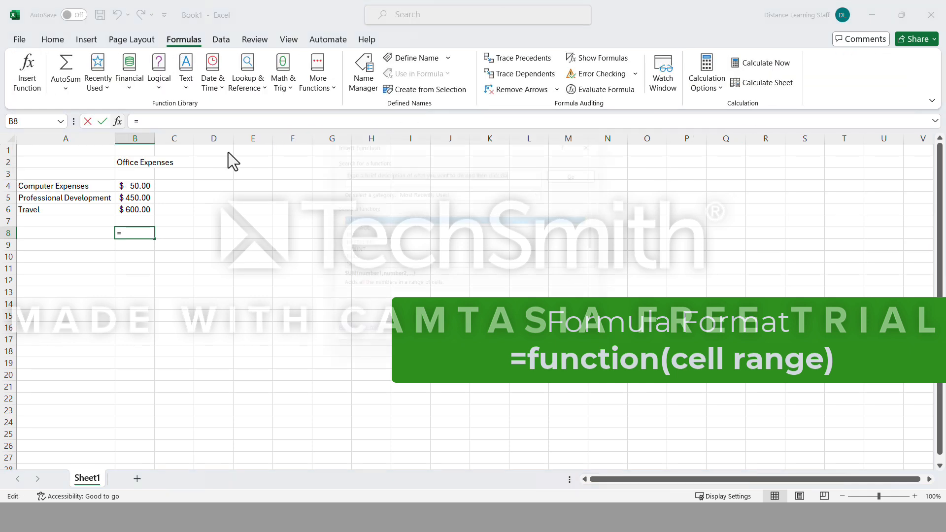
{"action": "left_click", "coordinate": [433, 190]}
{"action": "left_click", "coordinate": [419, 209]}
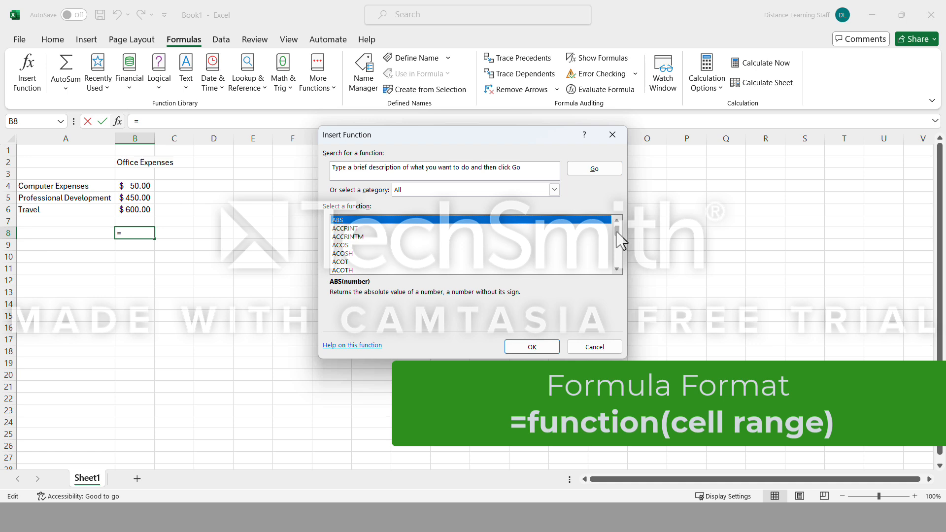
{"action": "scroll", "coordinate": [618, 268], "scroll_direction": "down", "scroll_amount": 7}
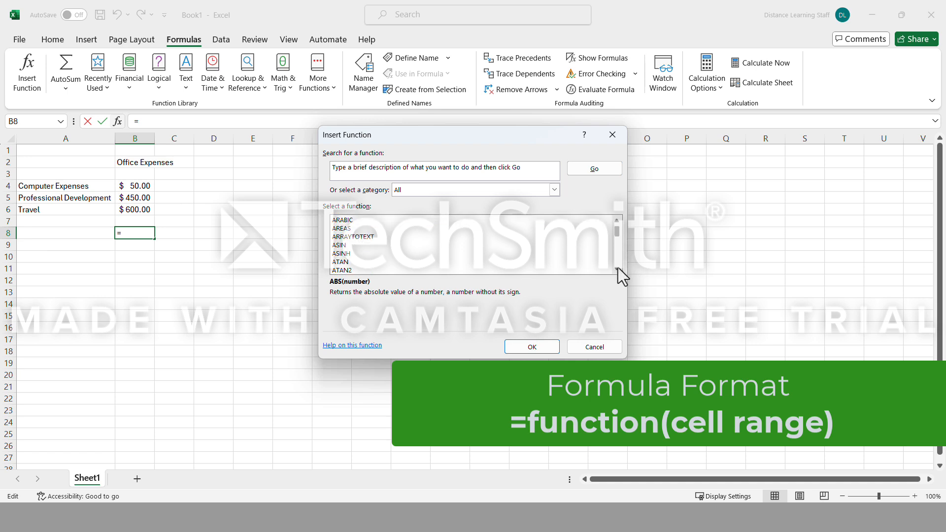
{"action": "scroll", "coordinate": [618, 268], "scroll_direction": "down", "scroll_amount": 12}
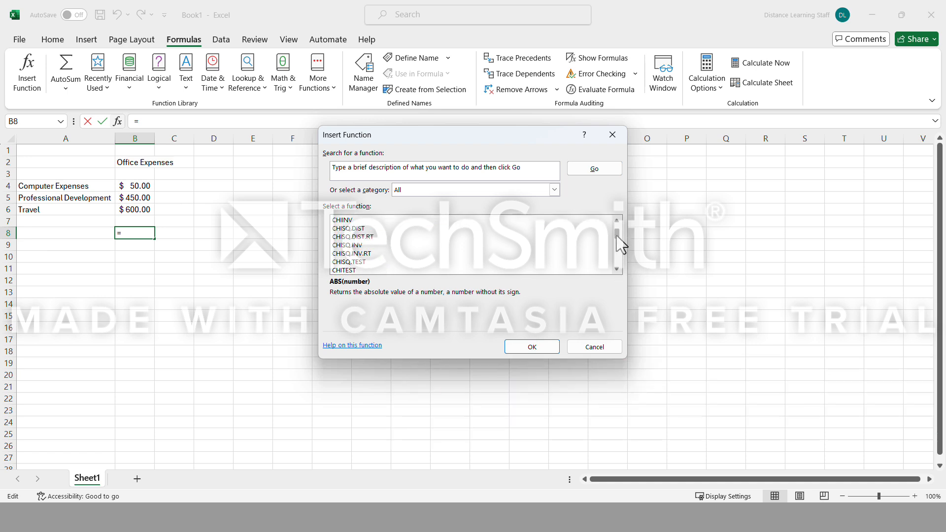
{"action": "left_click_drag", "start_coordinate": [621, 244], "coordinate": [621, 249]}
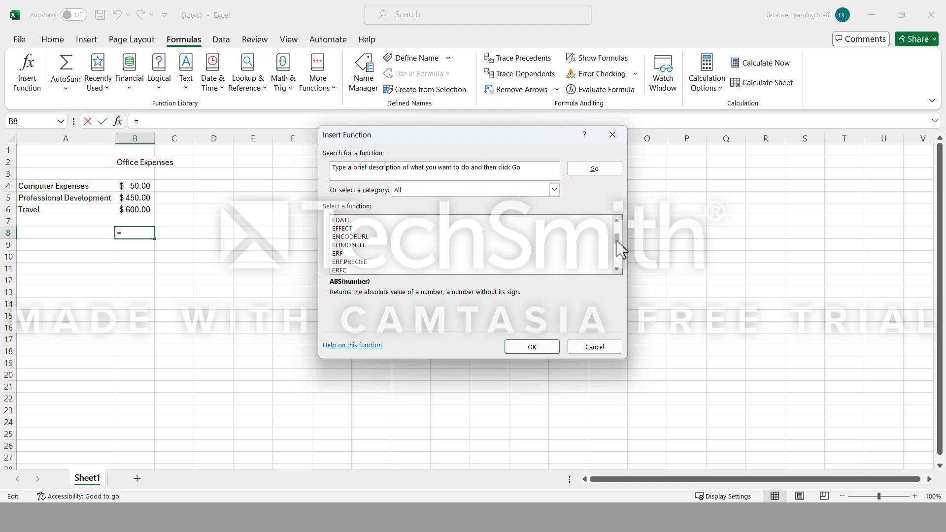
{"action": "left_click_drag", "start_coordinate": [616, 241], "coordinate": [619, 251]}
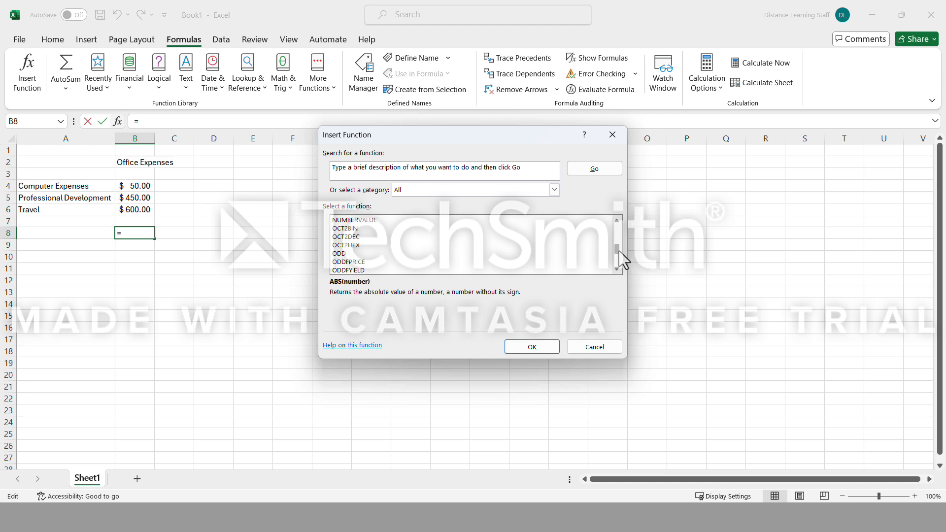
{"action": "scroll", "coordinate": [384, 258], "scroll_direction": "down", "scroll_amount": 15}
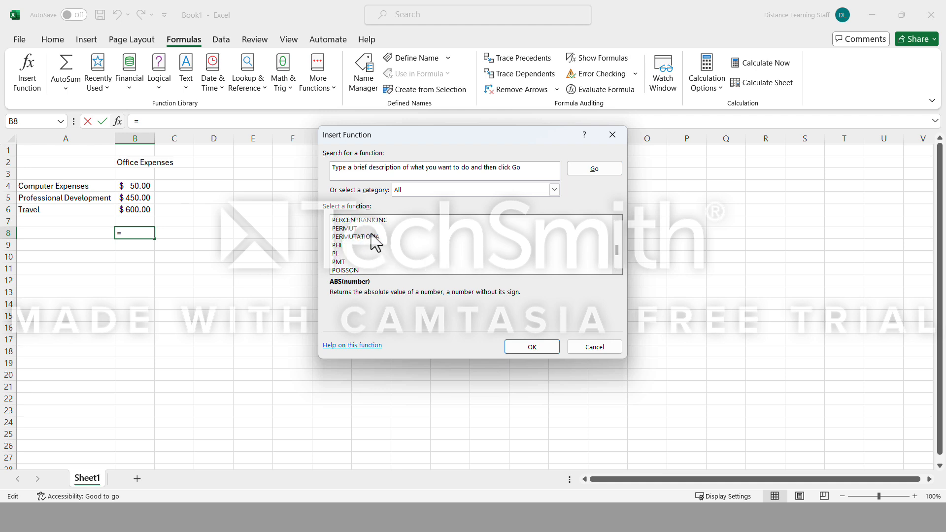
{"action": "scroll", "coordinate": [368, 232], "scroll_direction": "down", "scroll_amount": 16}
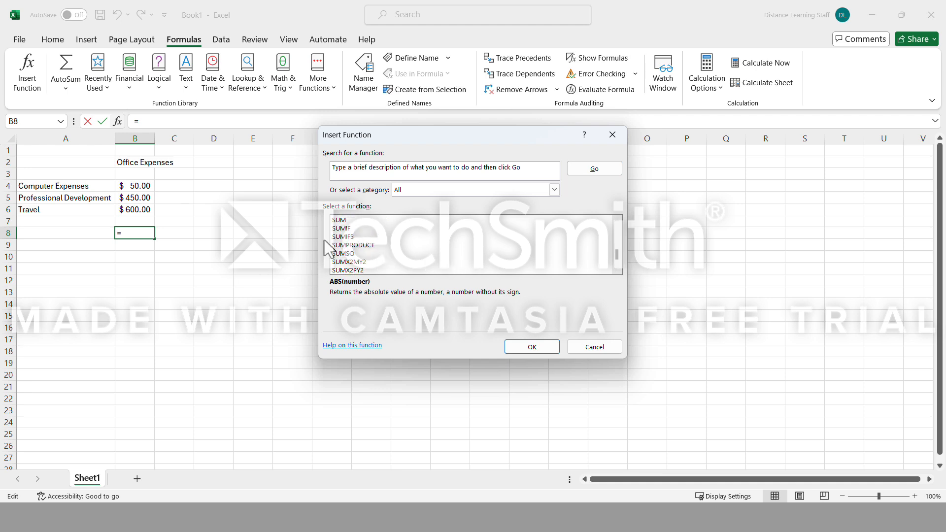
{"action": "left_click", "coordinate": [596, 351]}
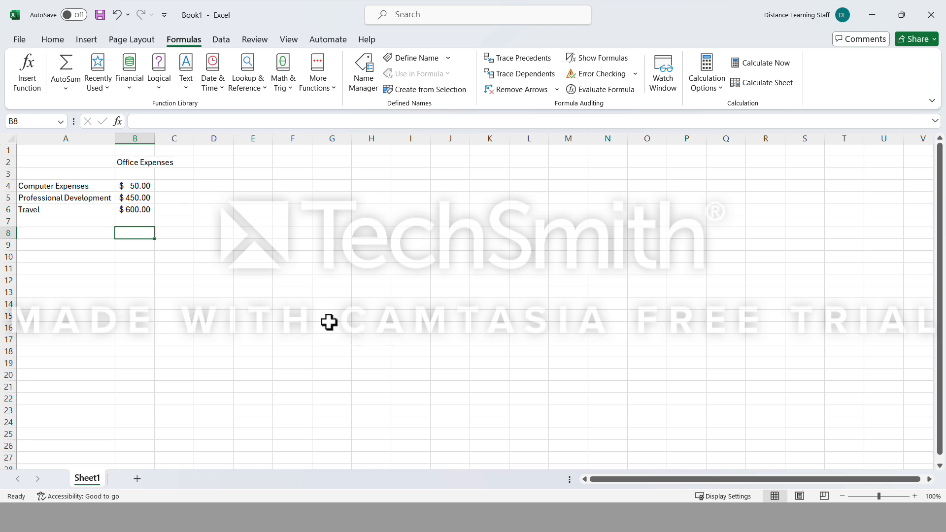
Search the insertable functions for "sum" with cell B8 selected, and leave without inserting a function.
{"action": "left_click", "coordinate": [30, 90]}
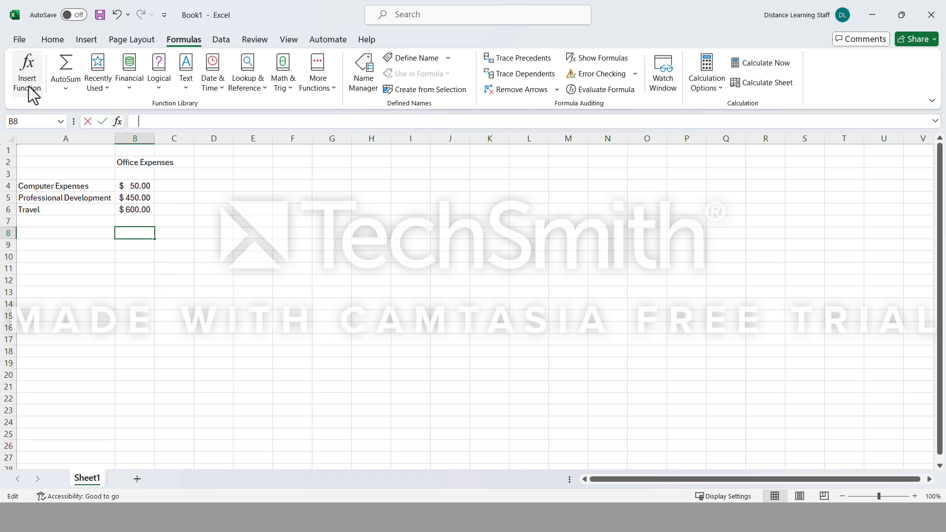
{"action": "type", "text": "sum"}
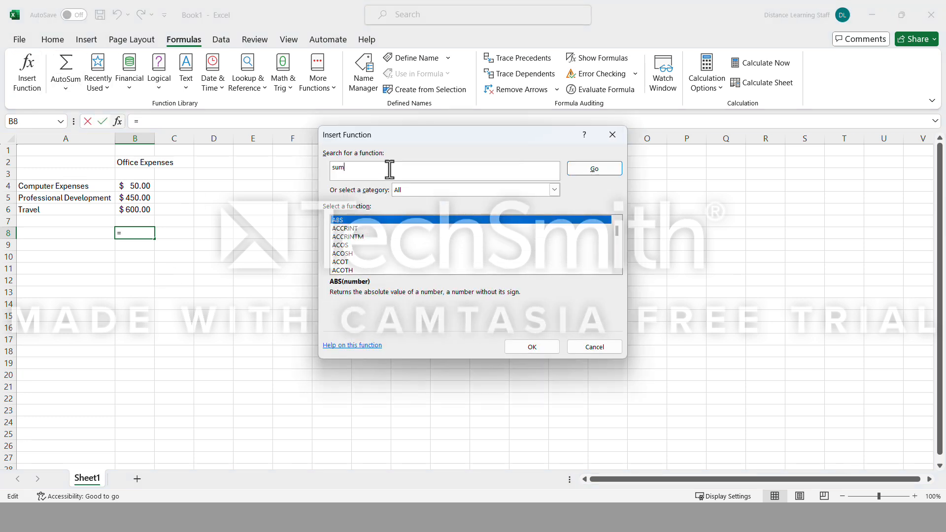
{"action": "key", "text": "Return"}
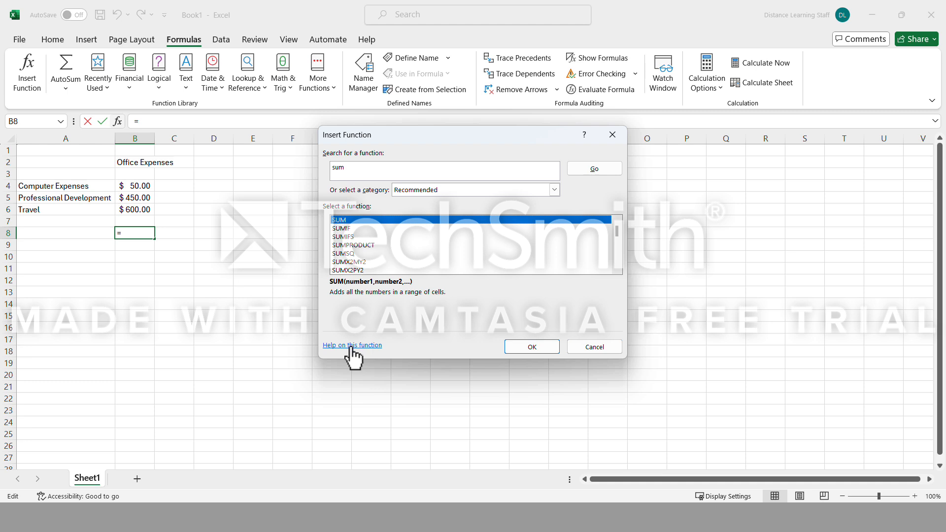
{"action": "left_click", "coordinate": [612, 352]}
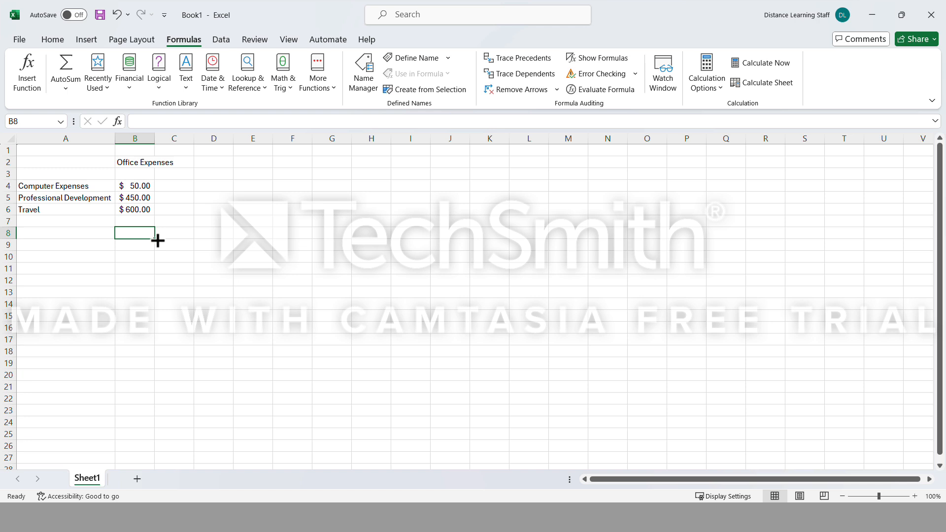
Enter the formula =SUM(B4:B6) in cell B8 to total the office expenses.
{"action": "type", "text": "="}
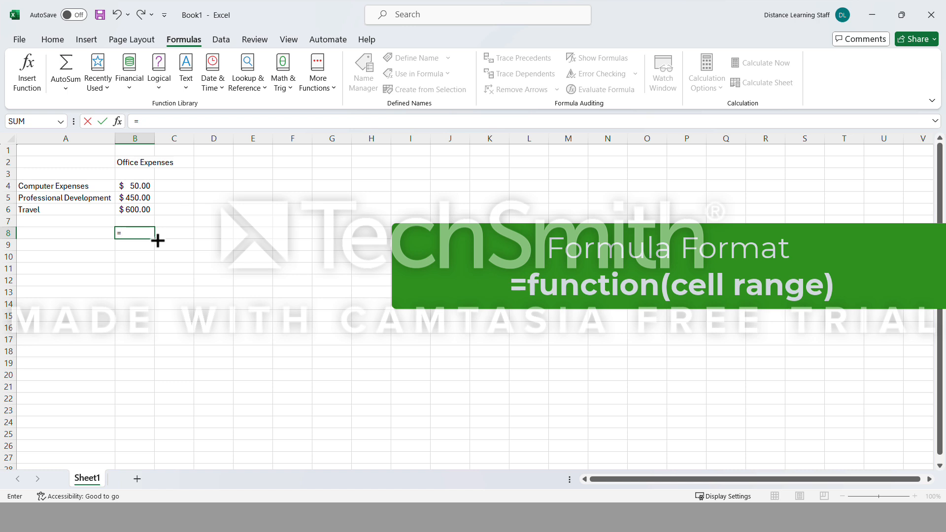
{"action": "type", "text": "su"}
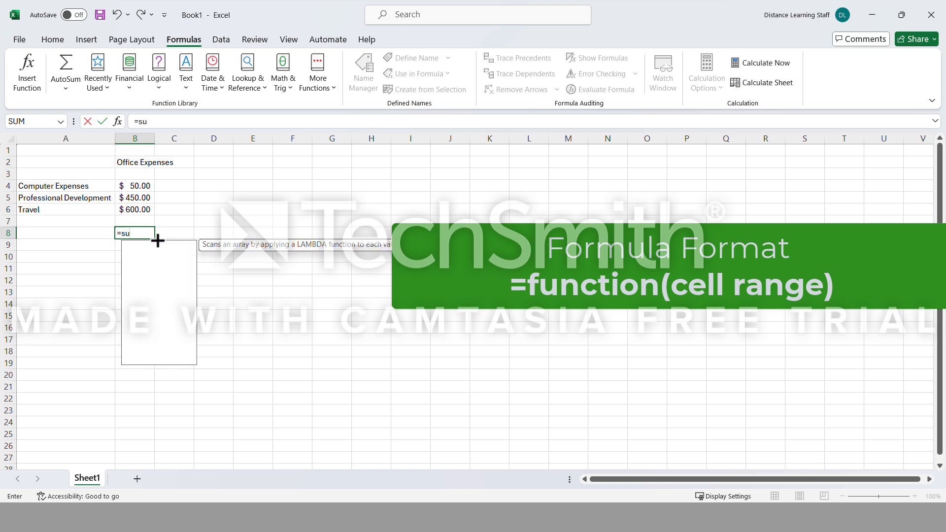
{"action": "type", "text": "m("}
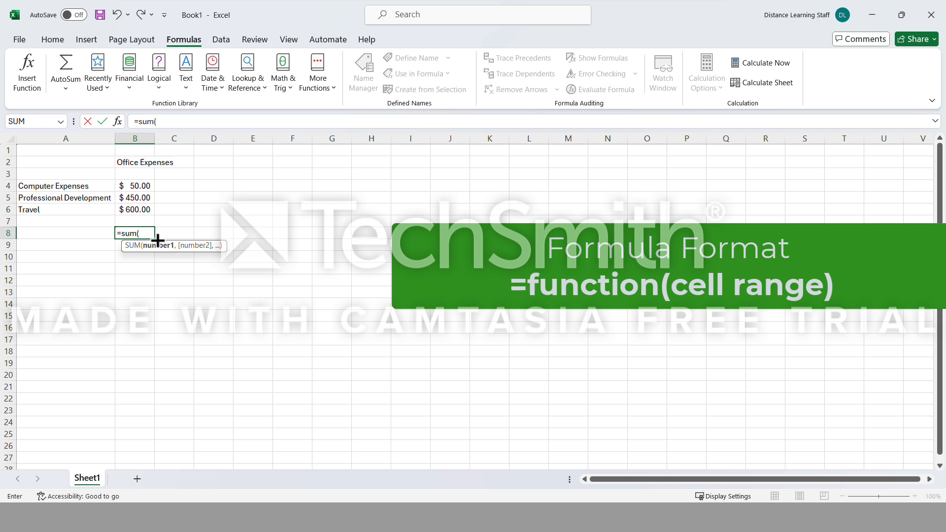
{"action": "type", "text": "b4"}
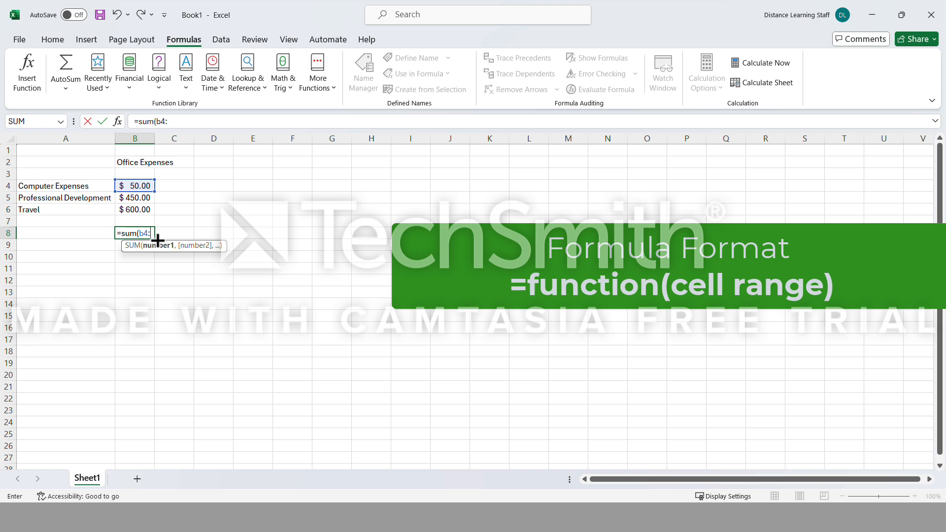
{"action": "type", "text": ":b6"}
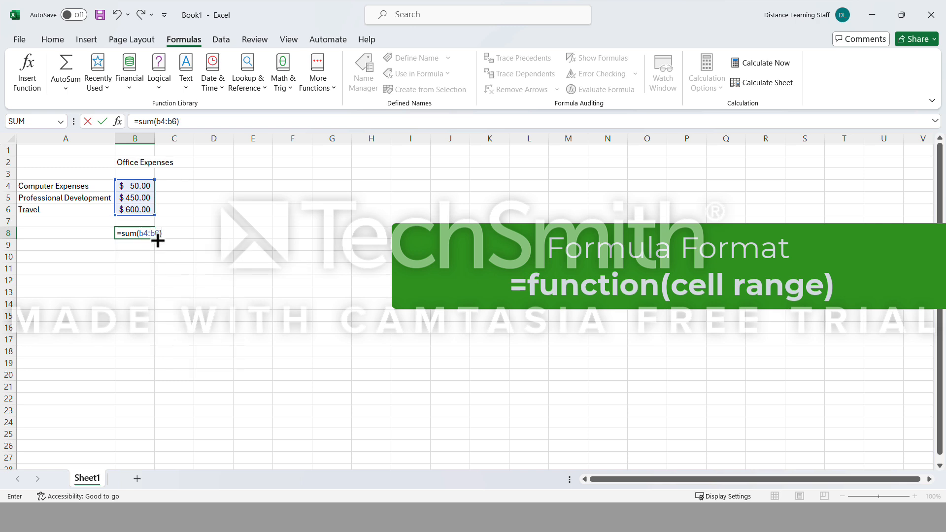
{"action": "key", "text": "Return"}
Set the Travel expense amount in cell B6 to 700.
{"action": "left_click", "coordinate": [157, 210]}
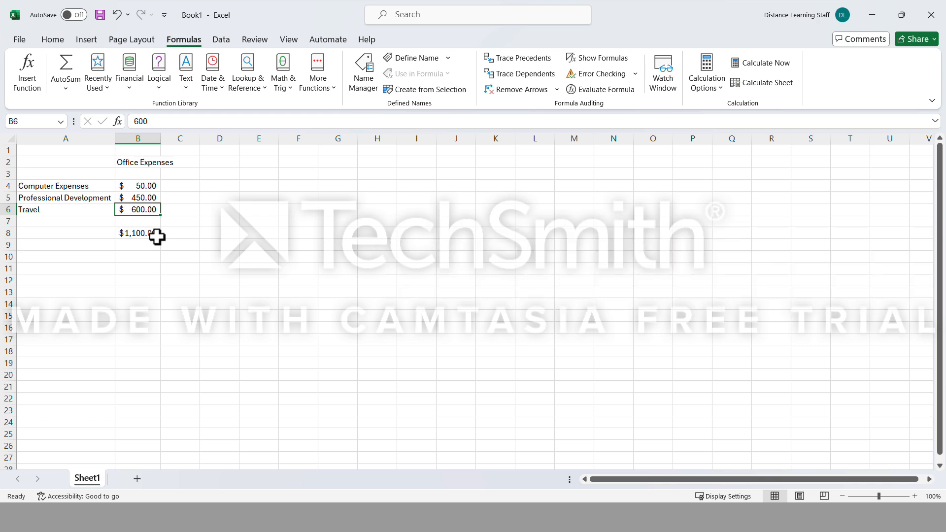
{"action": "type", "text": "700"}
{"action": "key", "text": "Return"}
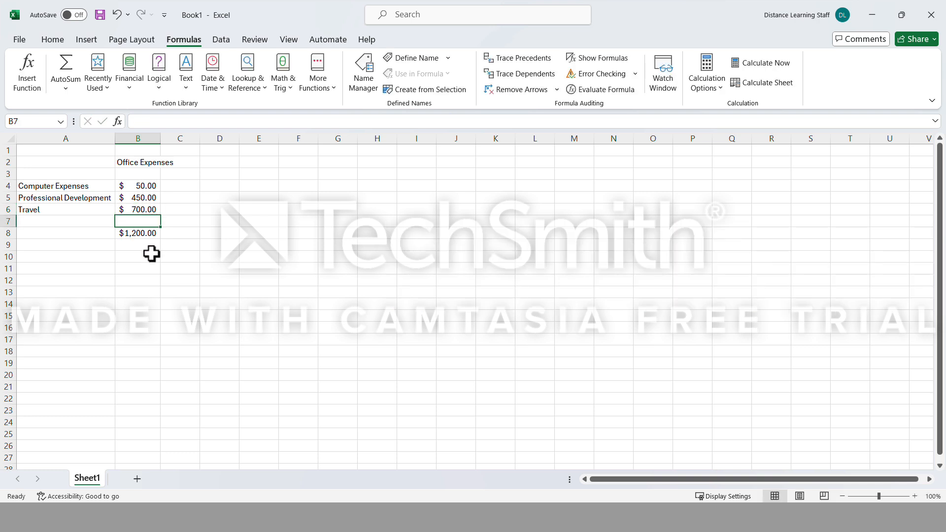
Re-enter the SUM formula in cell B8, picking the expense amounts B4:B6 on the sheet as its range.
{"action": "left_click", "coordinate": [140, 237]}
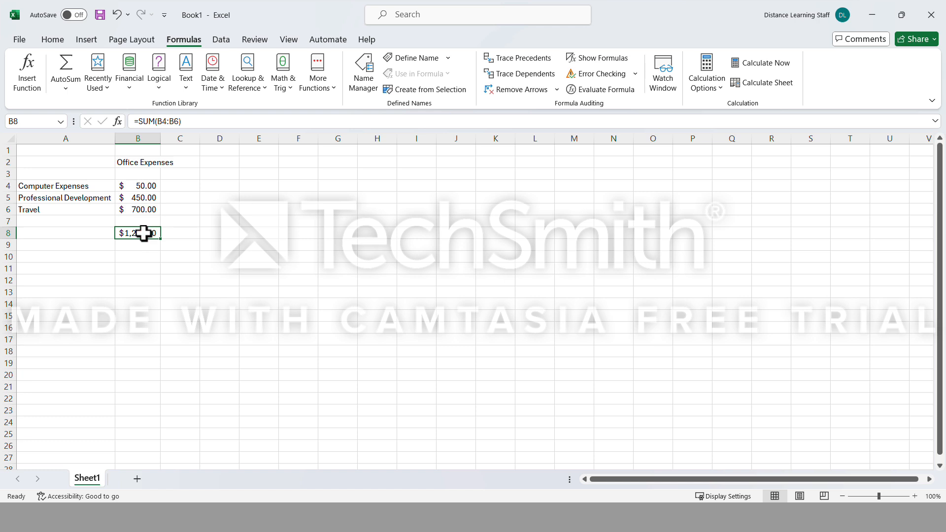
{"action": "left_click", "coordinate": [163, 122]}
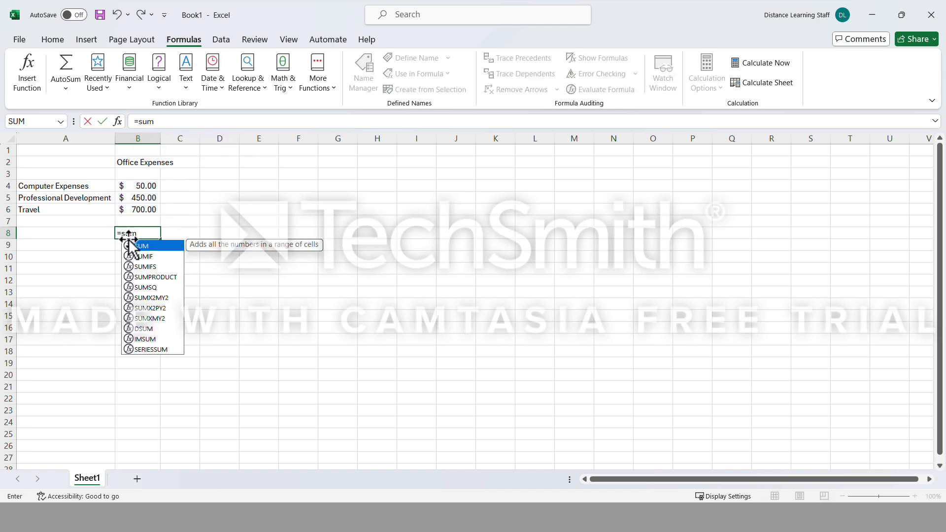
{"action": "key", "text": "Tab"}
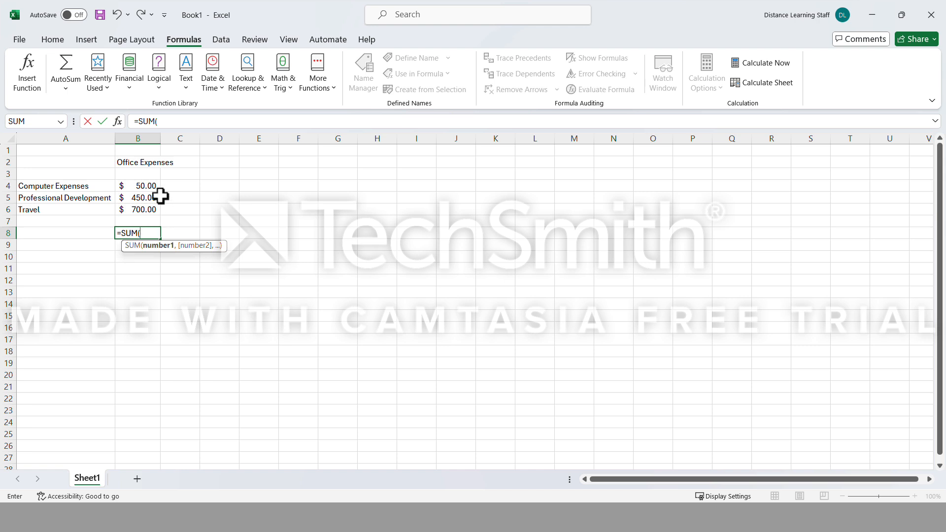
{"action": "left_click_drag", "start_coordinate": [151, 185], "coordinate": [152, 210]}
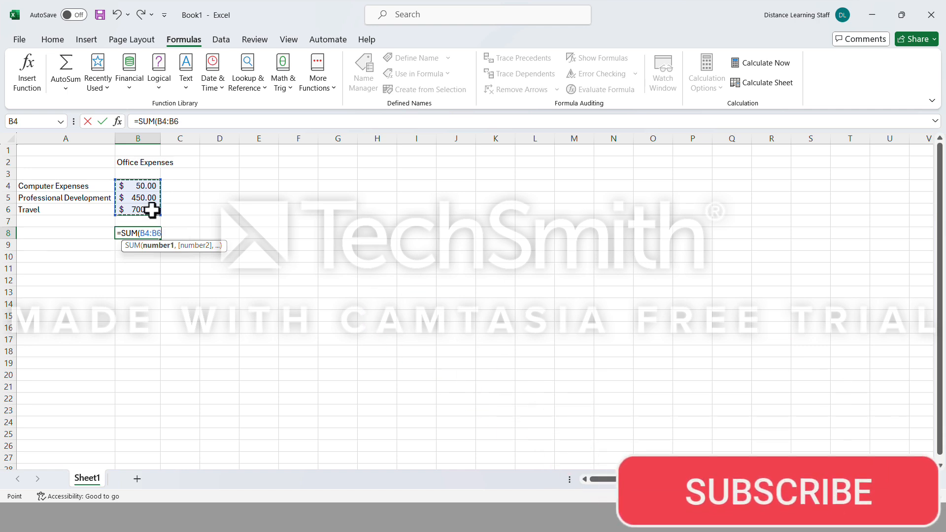
{"action": "key", "text": "Return"}
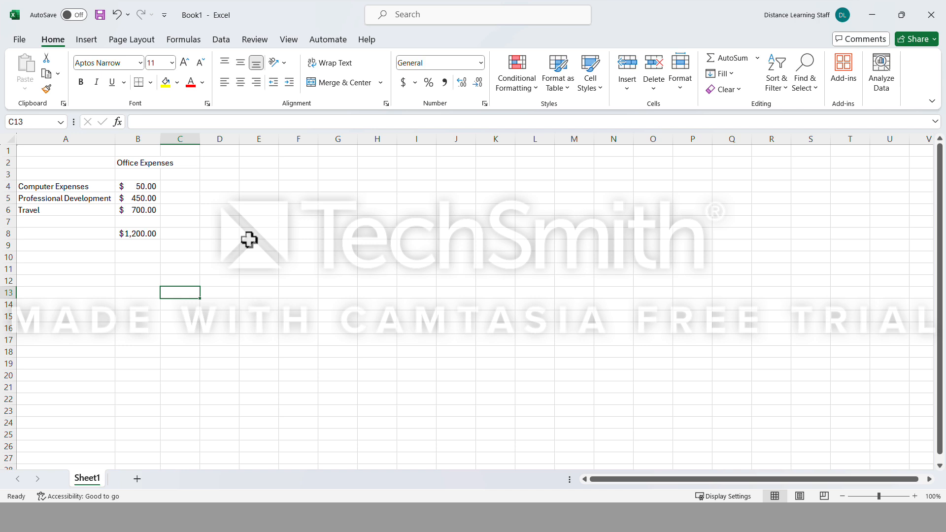
Add two blank worksheets, Sheet2 and Sheet3, to the workbook and return to Sheet1.
{"action": "left_click", "coordinate": [137, 479]}
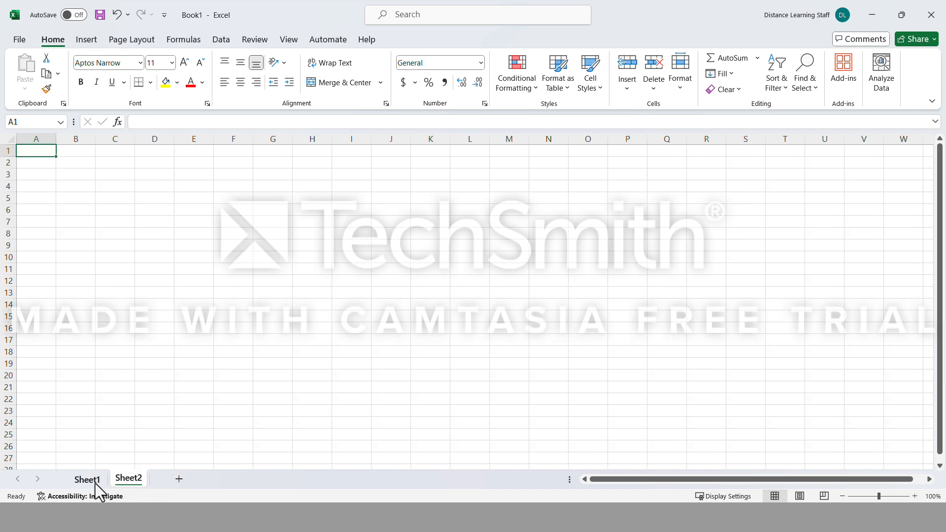
{"action": "left_click", "coordinate": [96, 481]}
{"action": "left_click", "coordinate": [128, 479]}
{"action": "left_click", "coordinate": [179, 479]}
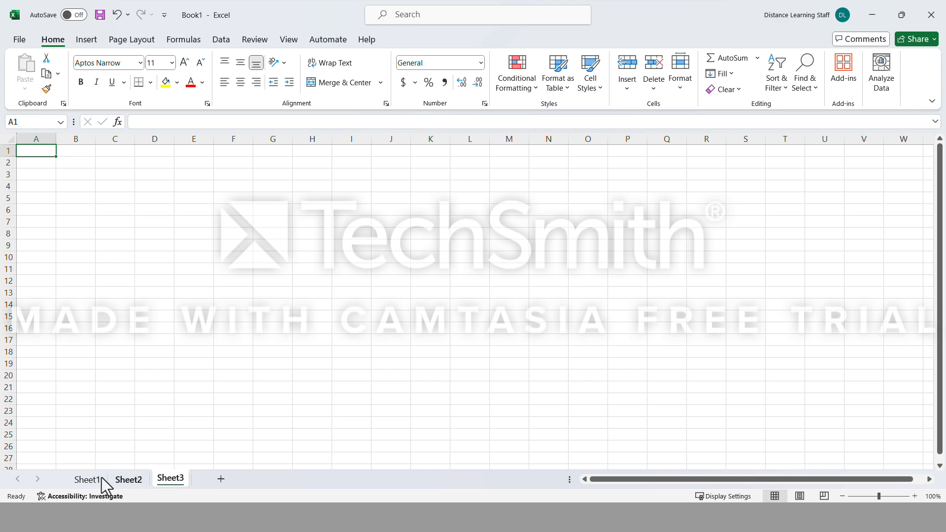
{"action": "left_click", "coordinate": [97, 480]}
{"action": "left_click", "coordinate": [130, 480]}
{"action": "left_click", "coordinate": [99, 479]}
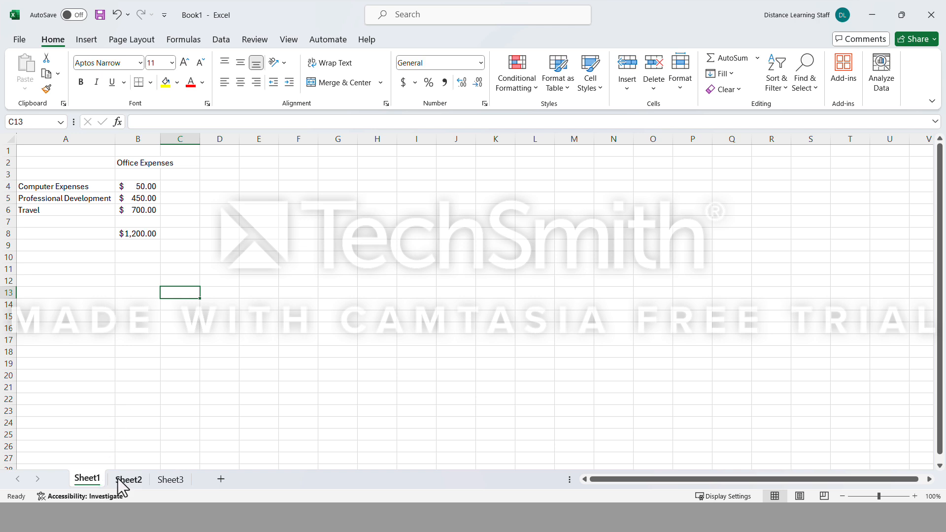
Browse the available workbook templates, including the Business category, and return to the full template list.
{"action": "left_click", "coordinate": [138, 245]}
{"action": "left_click", "coordinate": [19, 40]}
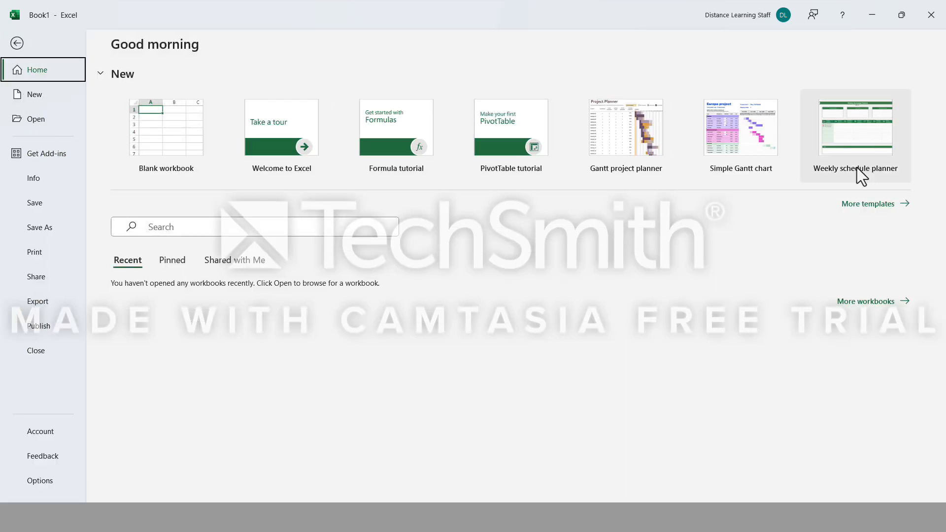
{"action": "left_click", "coordinate": [875, 205]}
{"action": "left_click", "coordinate": [208, 245]}
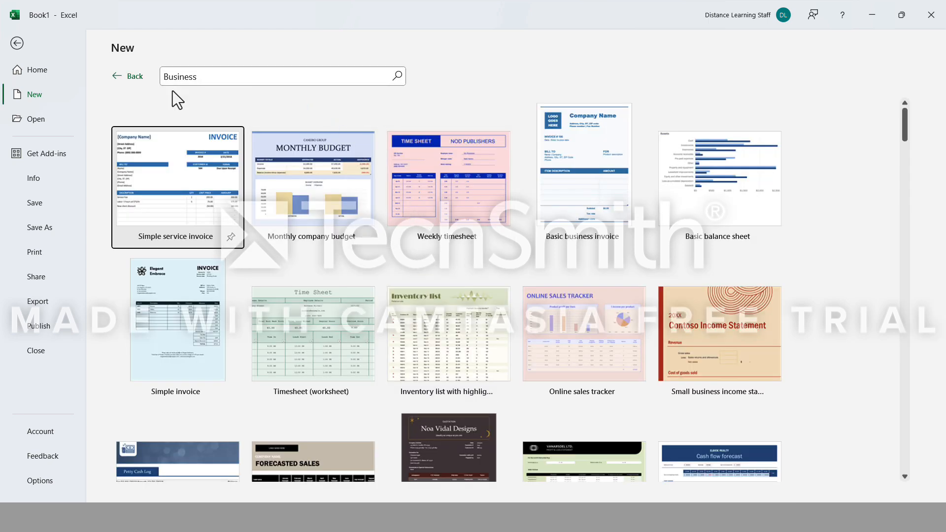
{"action": "left_click", "coordinate": [132, 76]}
{"action": "left_click", "coordinate": [175, 224]}
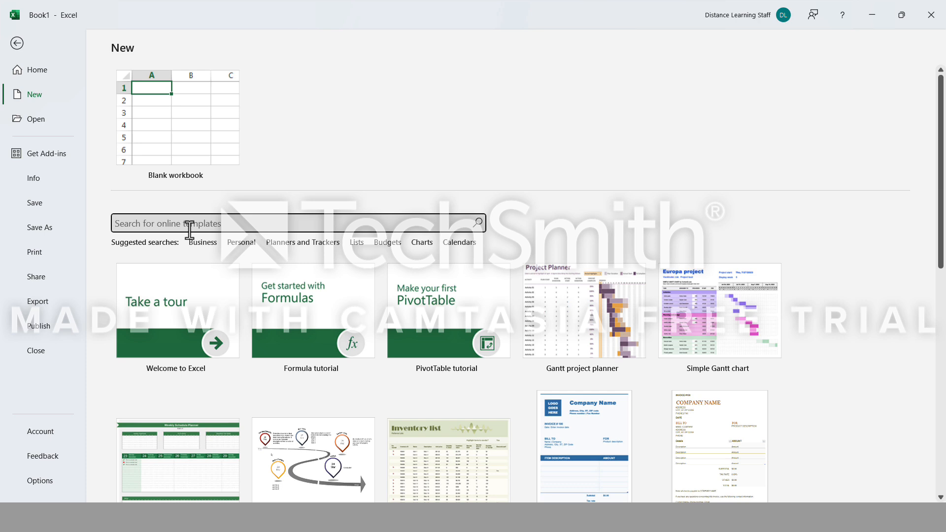
{"action": "left_click", "coordinate": [307, 472]}
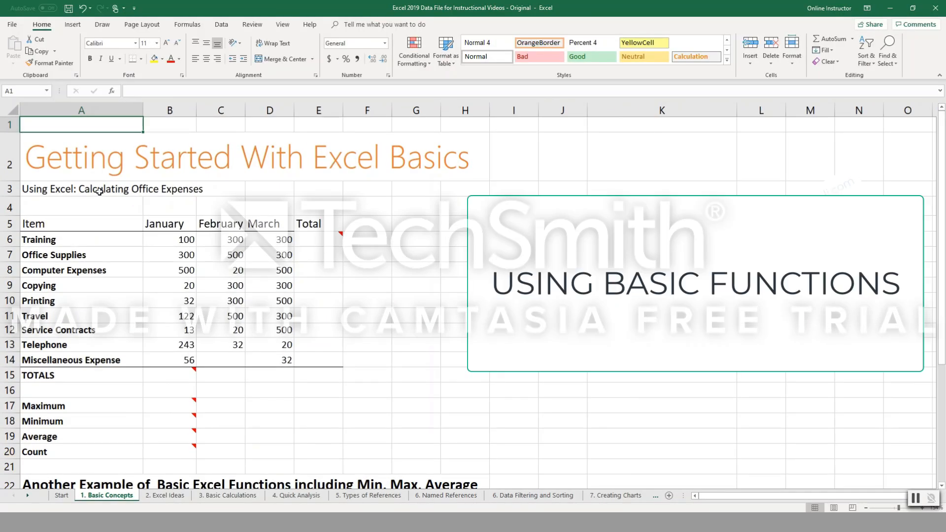
Examine the data types on the 1. Basic Concepts sheet: the item labels in column A, the January amounts and the empty total cells.
{"action": "left_click", "coordinate": [136, 189]}
{"action": "left_click", "coordinate": [63, 238]}
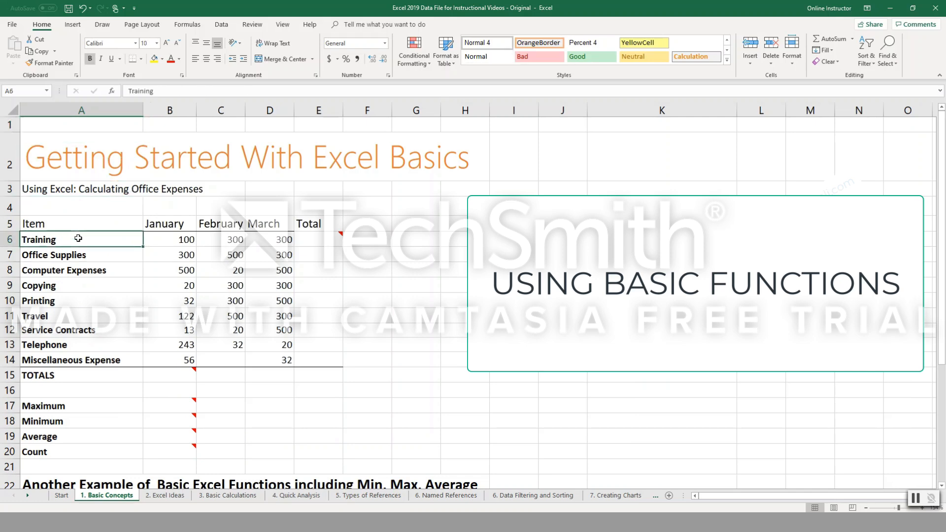
{"action": "left_click", "coordinate": [80, 255]}
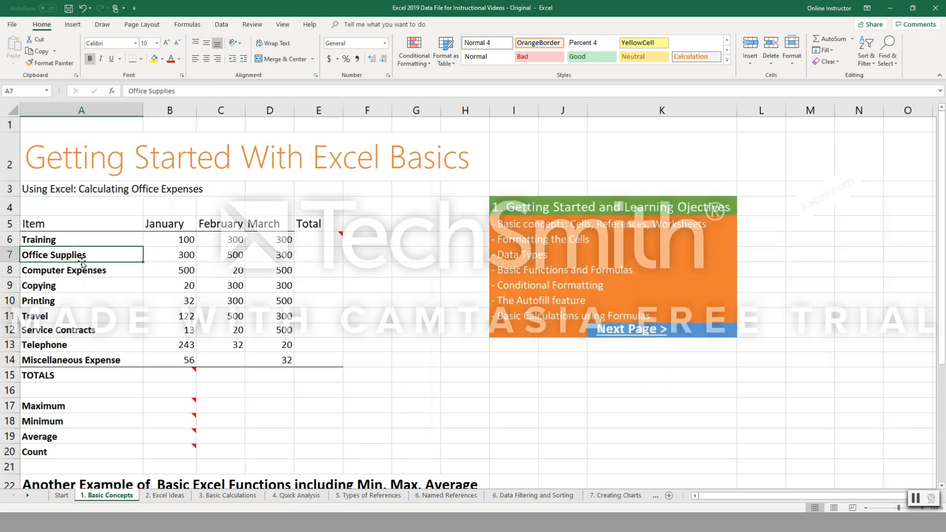
{"action": "left_click", "coordinate": [72, 242]}
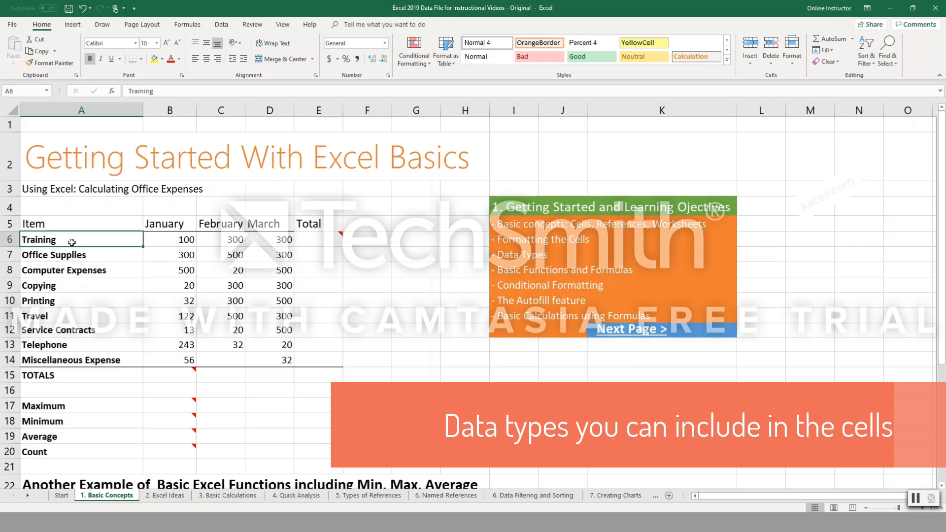
{"action": "left_click", "coordinate": [182, 242]}
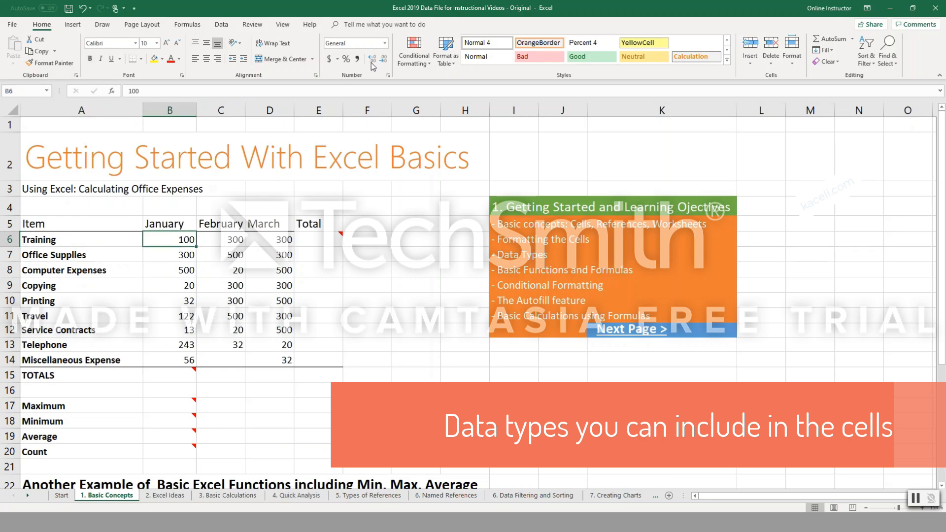
{"action": "left_click", "coordinate": [59, 245]}
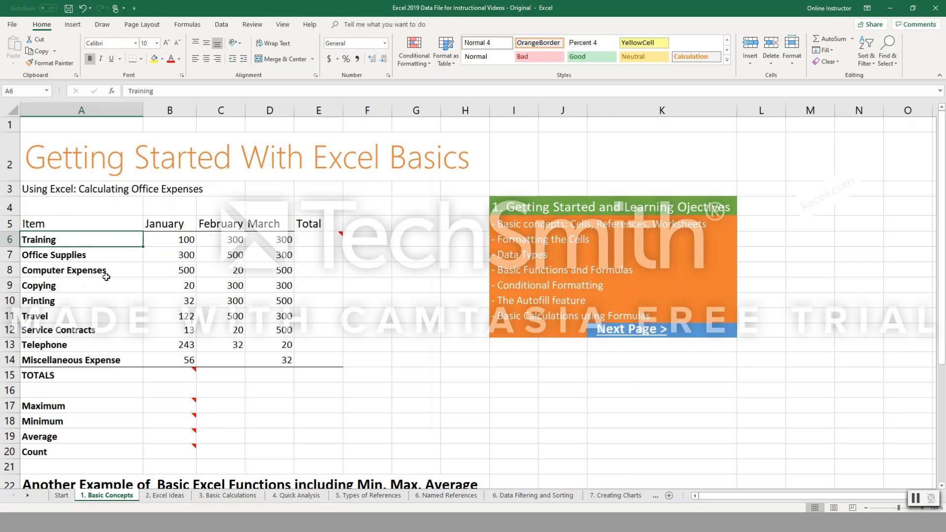
{"action": "left_click", "coordinate": [86, 256]}
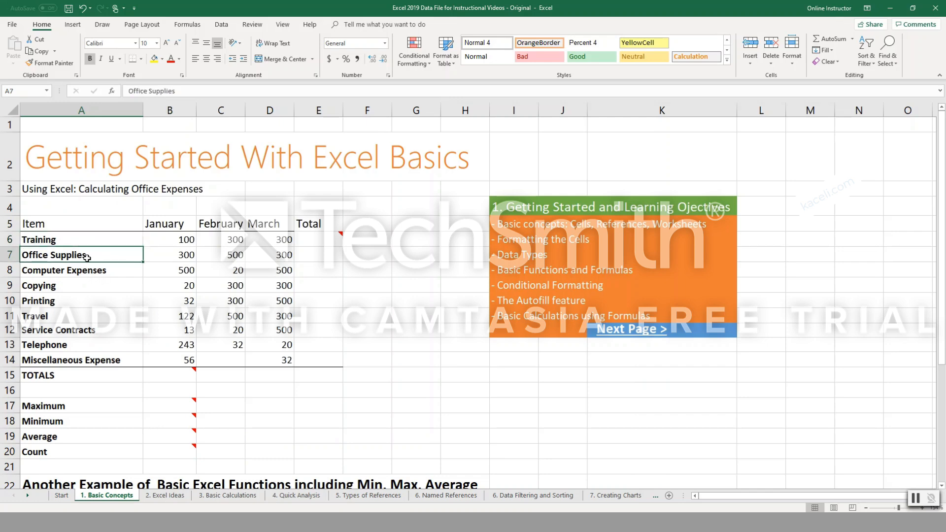
{"action": "left_click", "coordinate": [91, 271]}
{"action": "left_click", "coordinate": [57, 288]}
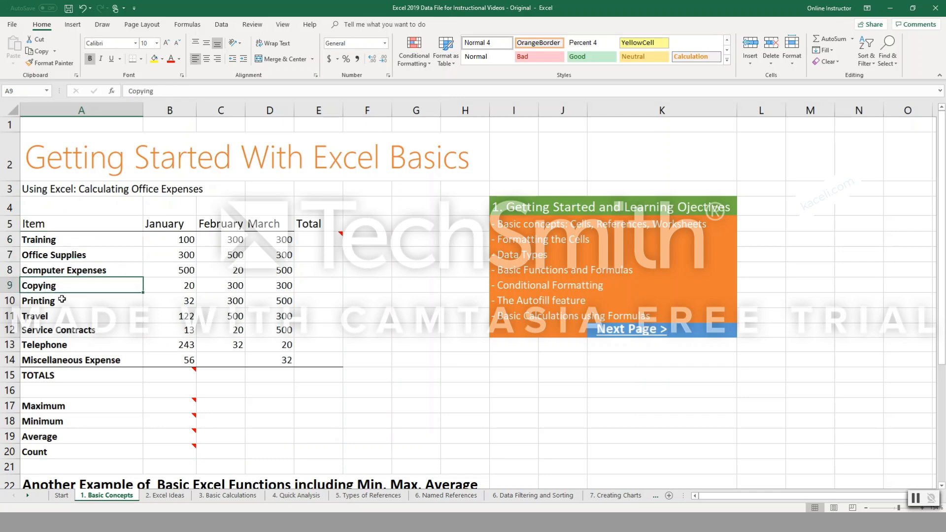
{"action": "left_click", "coordinate": [62, 299]}
{"action": "left_click", "coordinate": [75, 317]}
{"action": "left_click", "coordinate": [89, 331]}
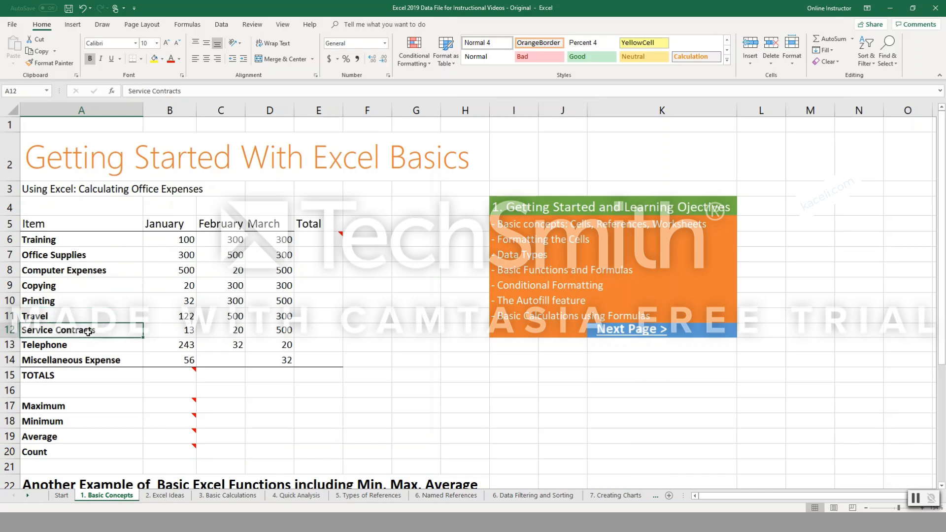
{"action": "left_click", "coordinate": [81, 349]}
{"action": "left_click", "coordinate": [172, 243]}
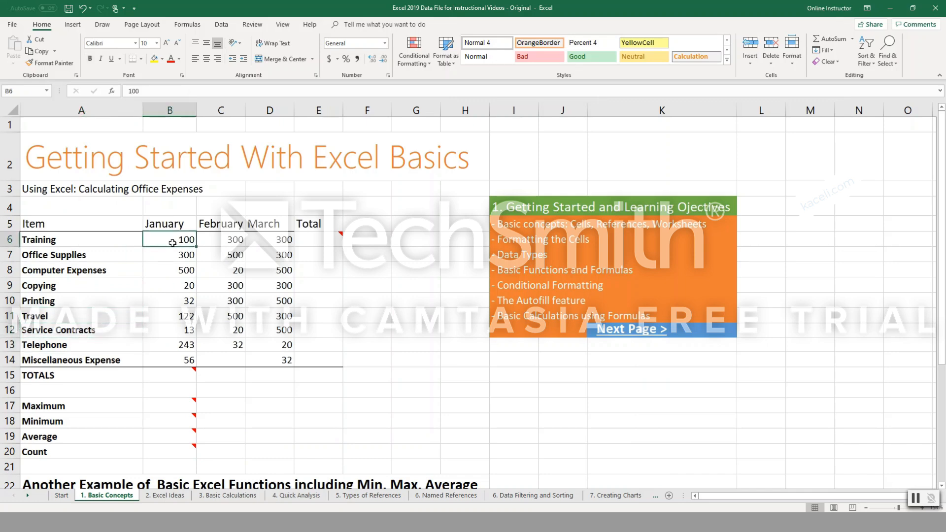
{"action": "left_click", "coordinate": [316, 226]}
{"action": "left_click", "coordinate": [316, 241]}
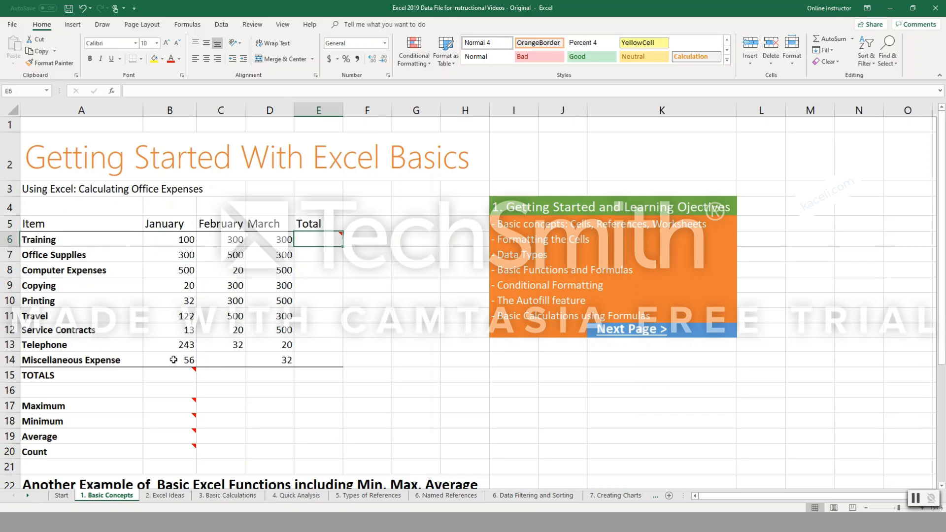
{"action": "left_click", "coordinate": [184, 376]}
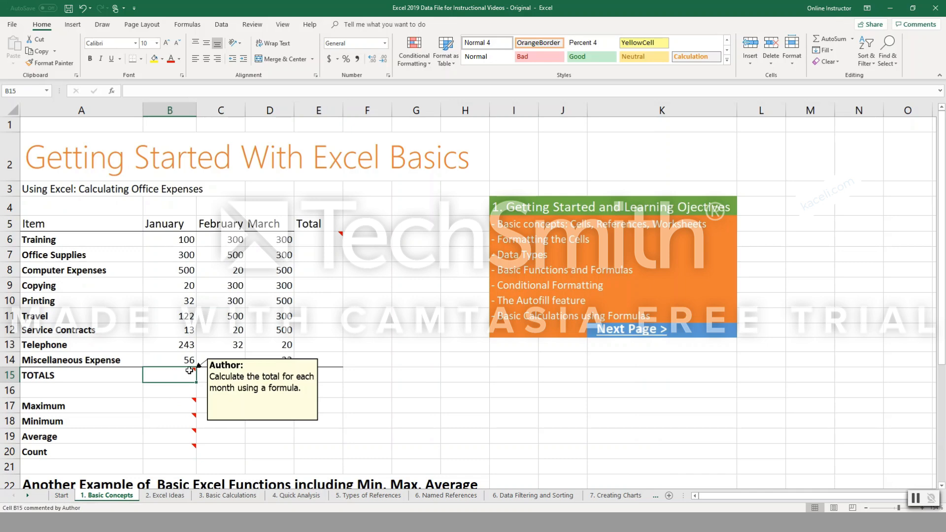
Format the cells B6:E15, covering the monthly amounts and totals, with the dollar Accounting number format.
{"action": "left_click_drag", "start_coordinate": [161, 241], "coordinate": [312, 372]}
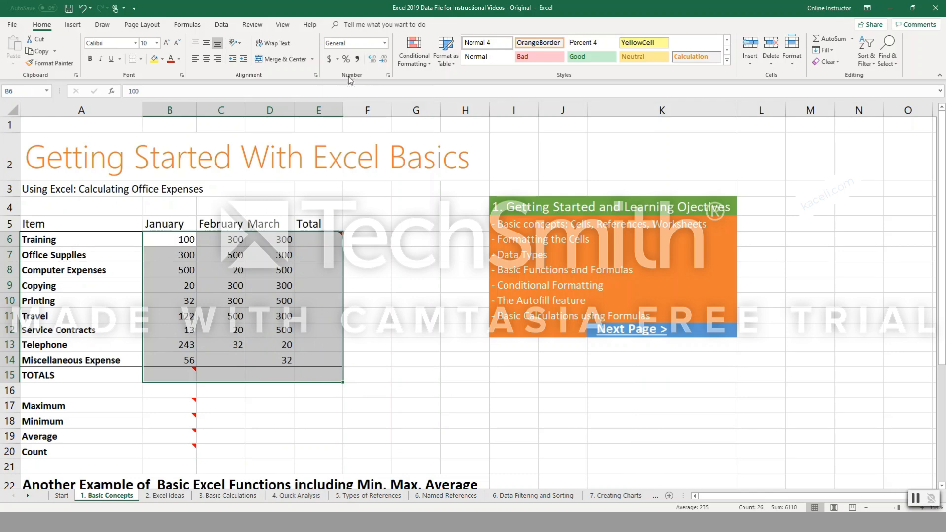
{"action": "left_click", "coordinate": [384, 44]}
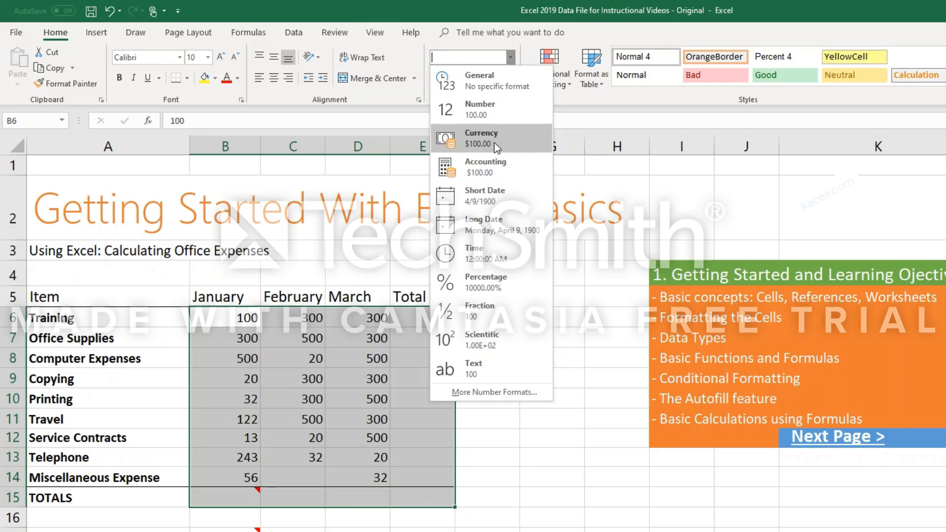
{"action": "left_click", "coordinate": [614, 10]}
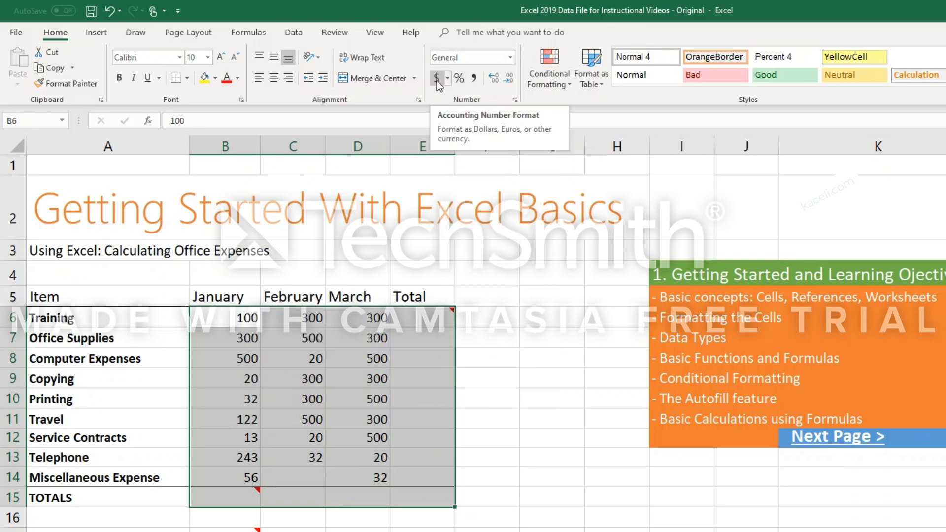
{"action": "left_click", "coordinate": [450, 79]}
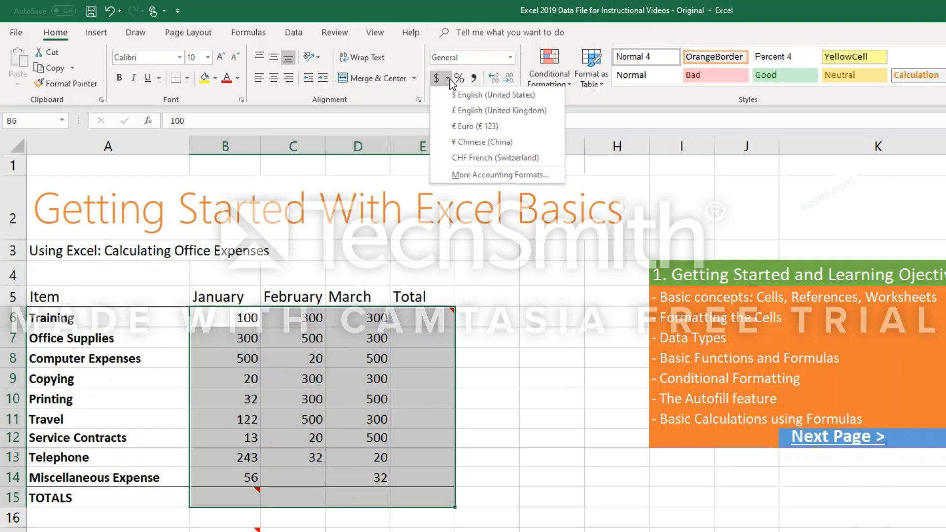
{"action": "left_click", "coordinate": [477, 128]}
{"action": "left_click", "coordinate": [488, 358]}
{"action": "left_click", "coordinate": [417, 323]}
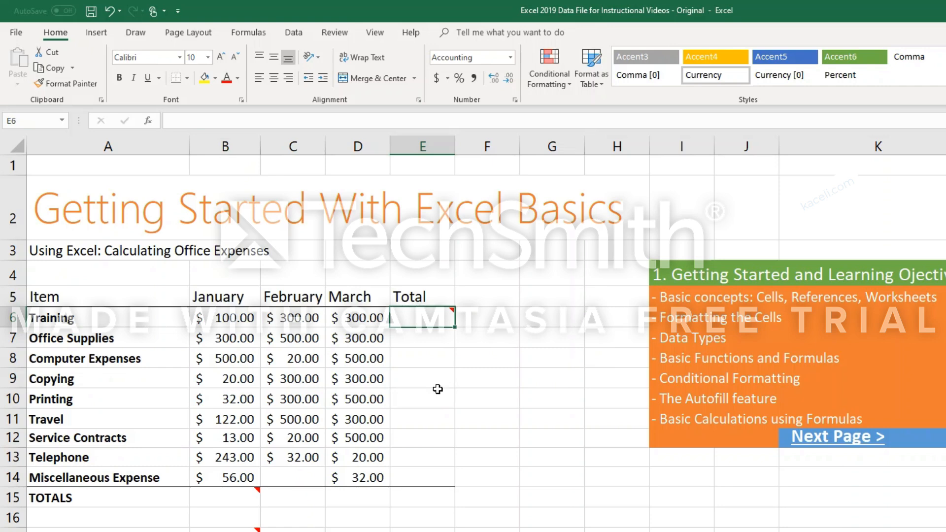
{"action": "type", "text": "="}
{"action": "left_click", "coordinate": [459, 366]}
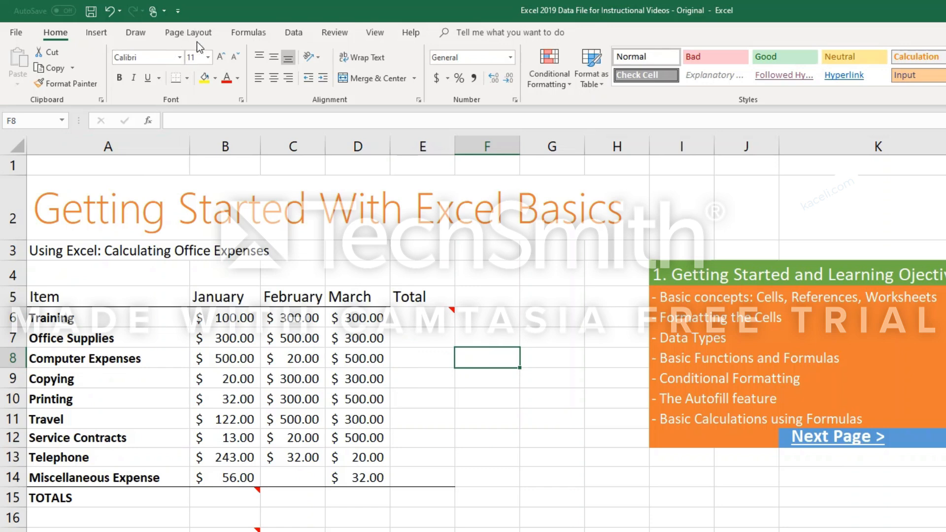
Look through the function library categories, including Financial, Logical, Lookup & Reference, Math & Trig and the additional Engineering functions.
{"action": "left_click", "coordinate": [242, 34]}
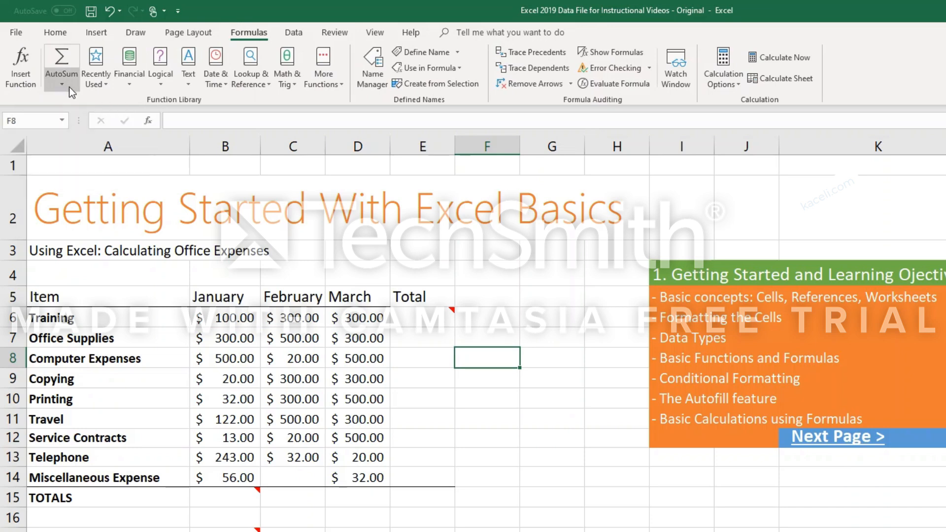
{"action": "left_click", "coordinate": [134, 85]}
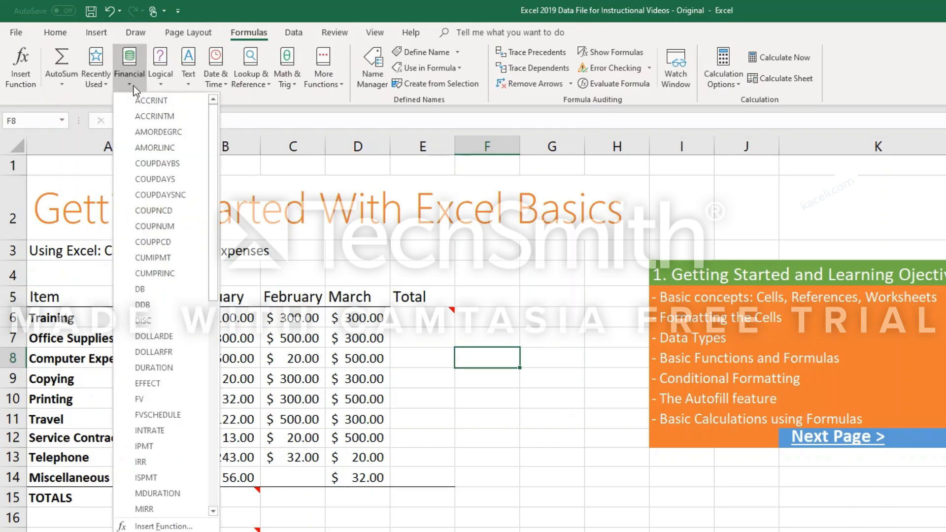
{"action": "left_click_drag", "start_coordinate": [212, 262], "coordinate": [225, 488]}
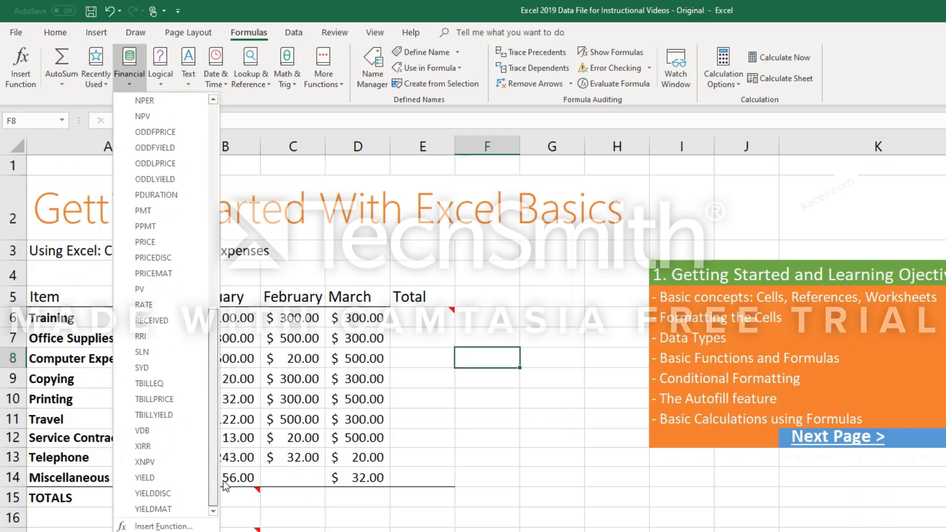
{"action": "left_click", "coordinate": [166, 83]}
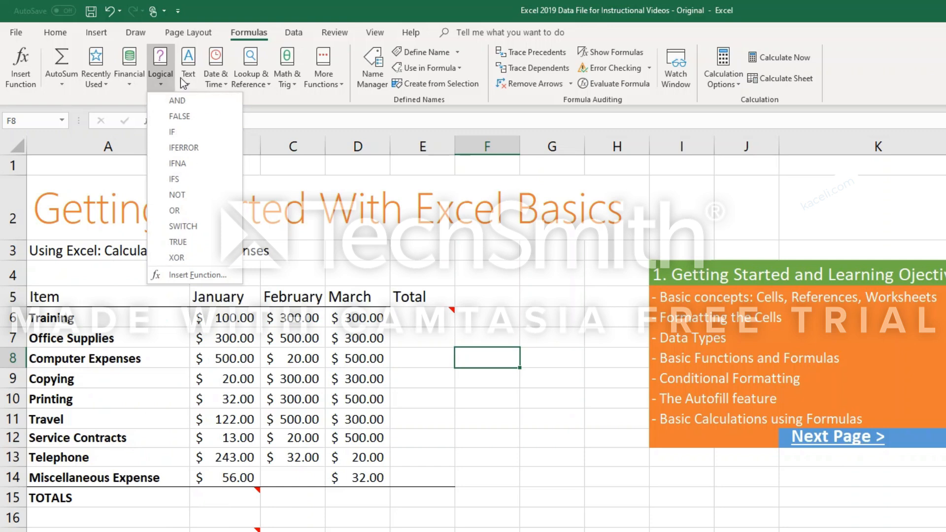
{"action": "left_click", "coordinate": [251, 77]}
{"action": "left_click", "coordinate": [292, 85]}
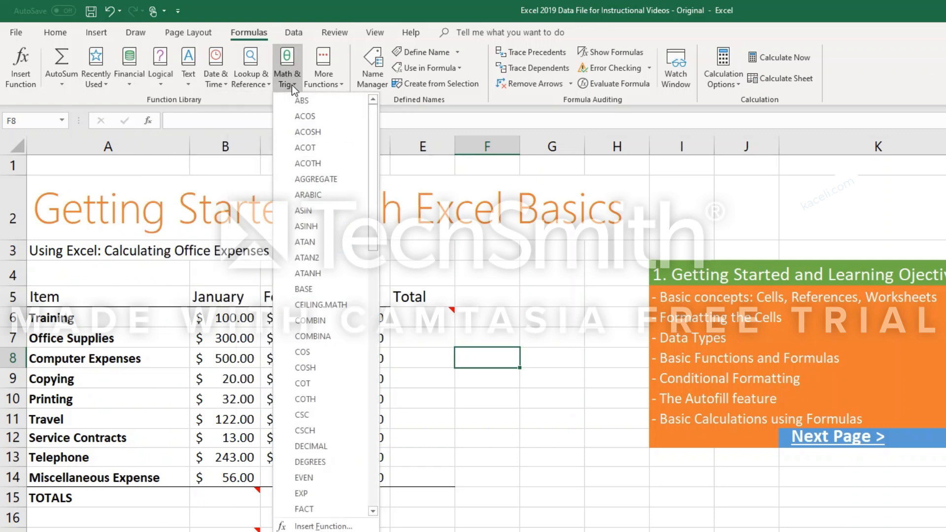
{"action": "left_click", "coordinate": [337, 78]}
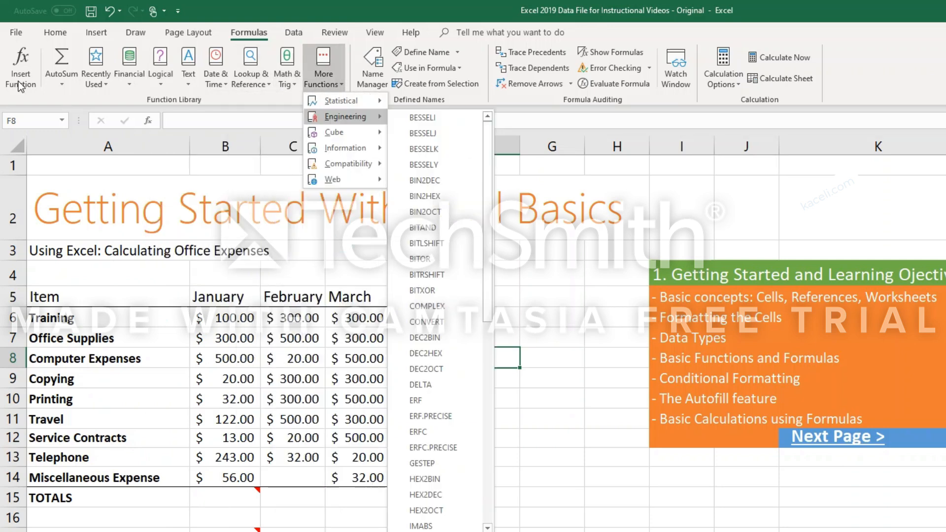
Review the complete function list under the All category in the Insert Function dialog, then close it without inserting anything.
{"action": "left_click", "coordinate": [19, 72]}
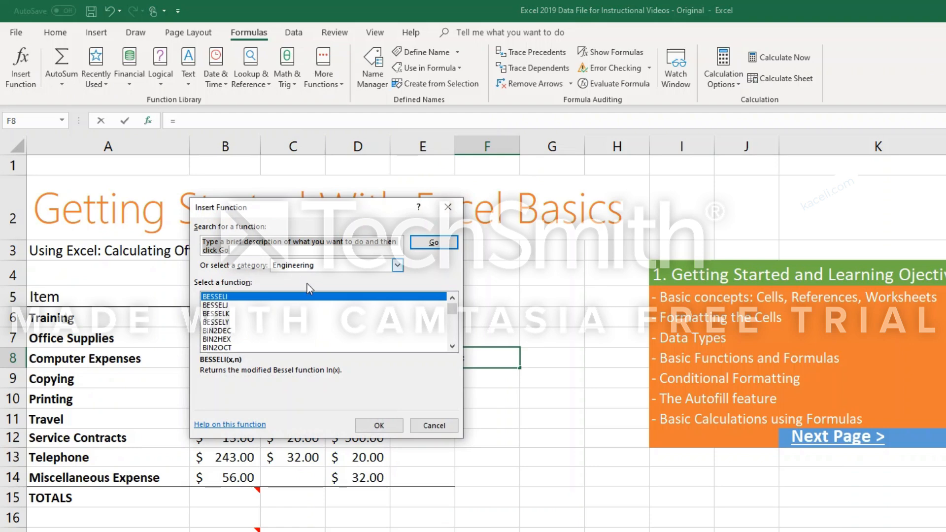
{"action": "left_click", "coordinate": [298, 266]}
{"action": "left_click", "coordinate": [293, 285]}
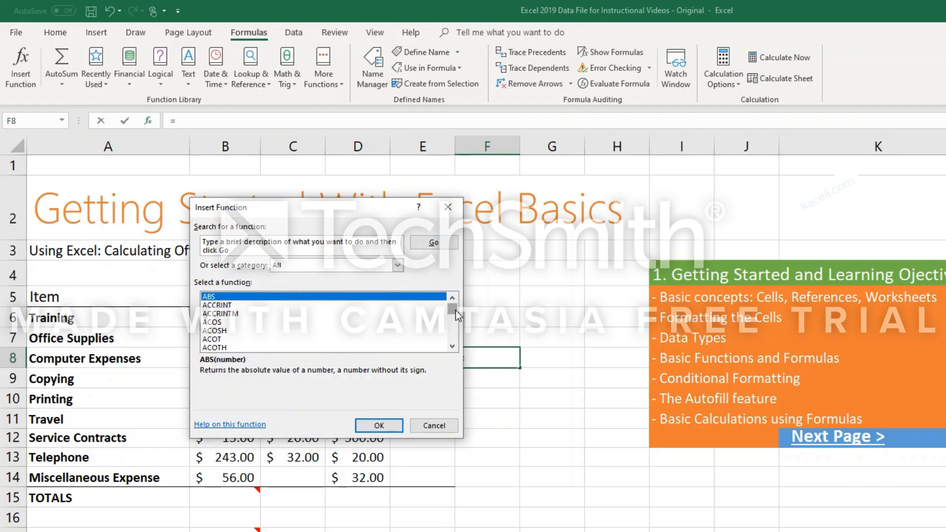
{"action": "mouse_move", "coordinate": [456, 311]}
{"action": "left_mouse_down"}
{"action": "mouse_move", "coordinate": [453, 348]}
{"action": "mouse_move", "coordinate": [446, 308]}
{"action": "left_mouse_up"}
{"action": "left_click", "coordinate": [239, 250]}
{"action": "left_click", "coordinate": [434, 425]}
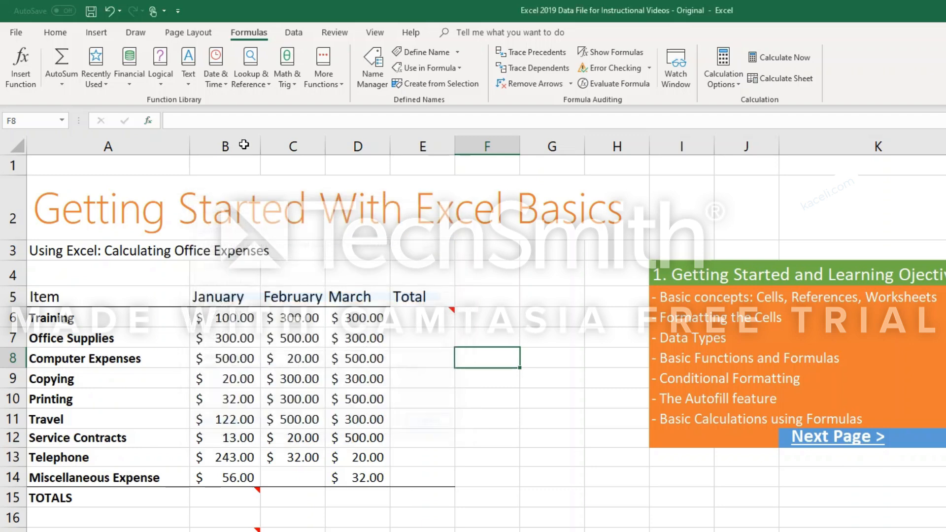
Search the Insert Function dialog for "sum" and close it without inserting a function.
{"action": "left_click", "coordinate": [24, 84]}
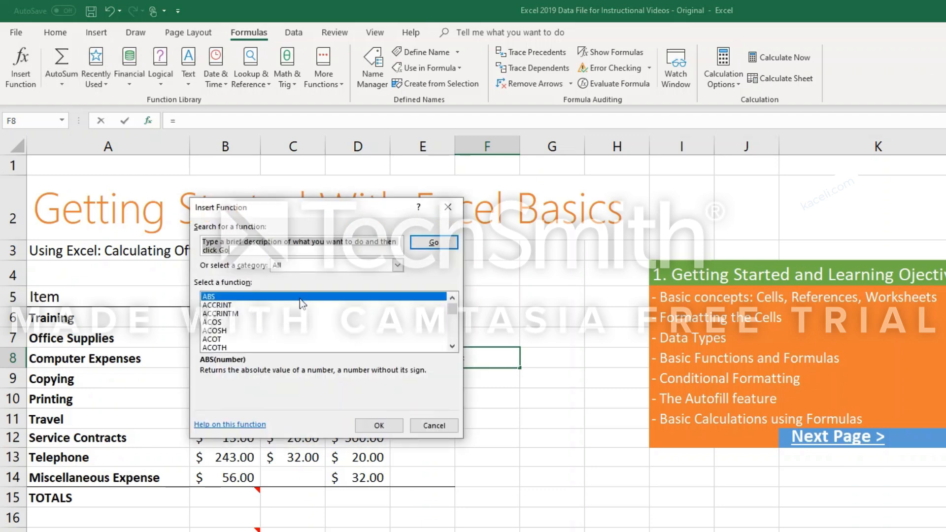
{"action": "type", "text": "sum"}
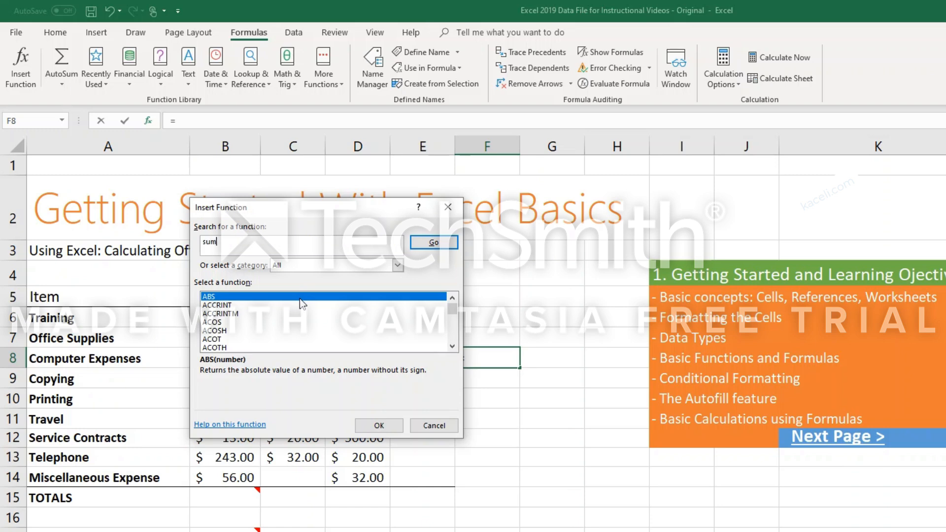
{"action": "key", "text": "Return"}
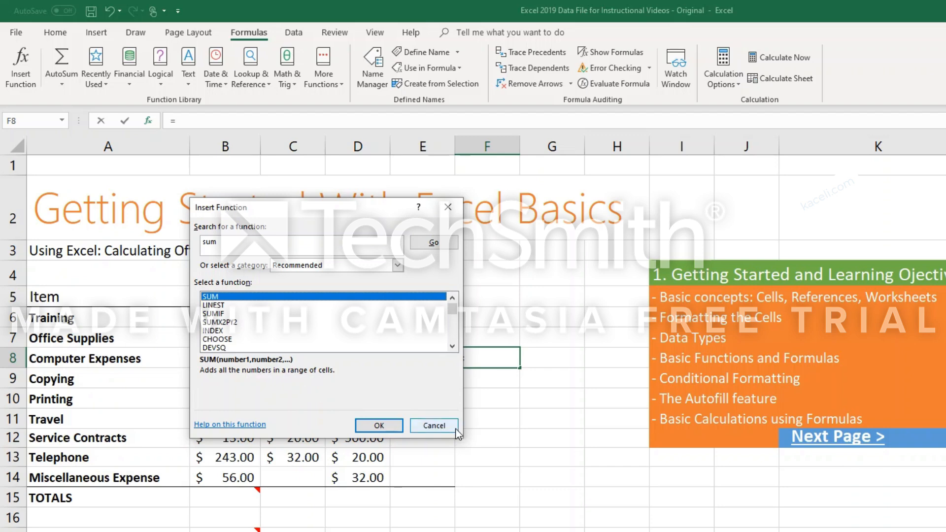
{"action": "left_click", "coordinate": [432, 426]}
Total the Training expenses for January to March in cell E6 with =SUM(B6:D6) and check the entered formula.
{"action": "left_click", "coordinate": [418, 321]}
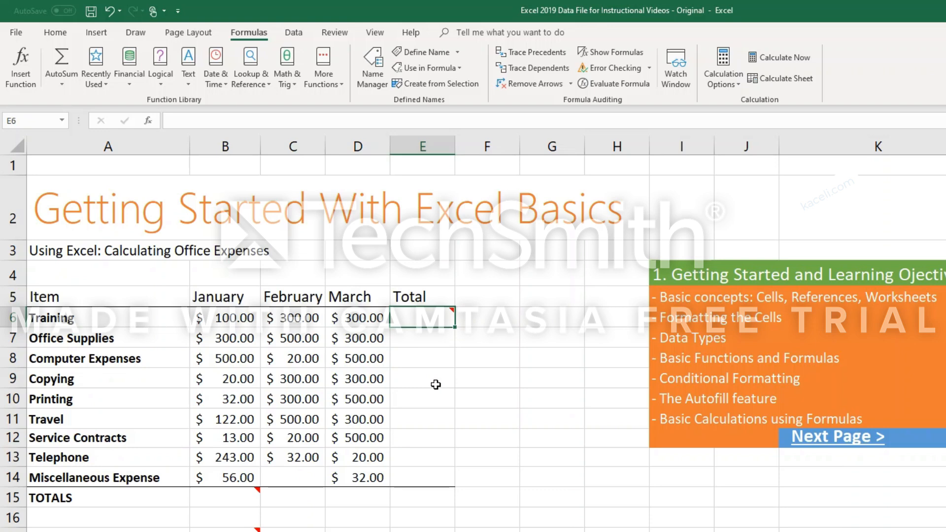
{"action": "type", "text": "=sum"}
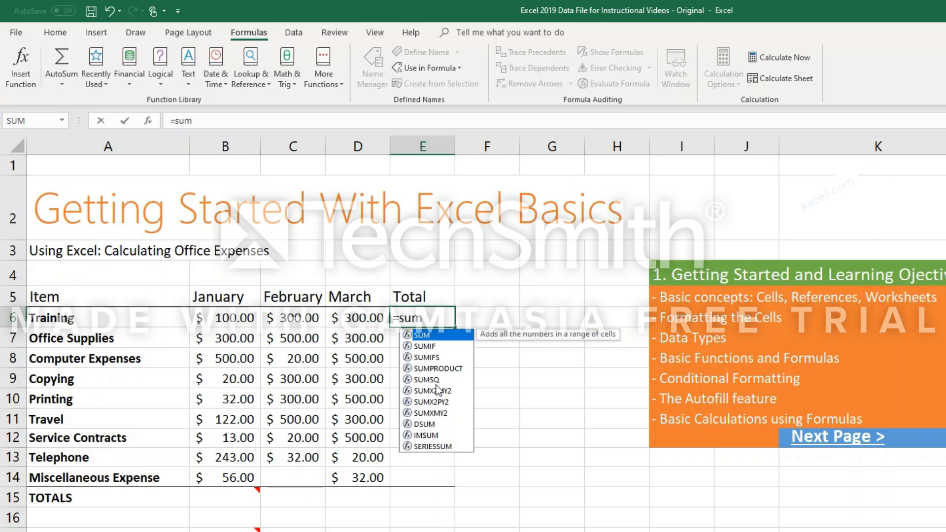
{"action": "type", "text": "("}
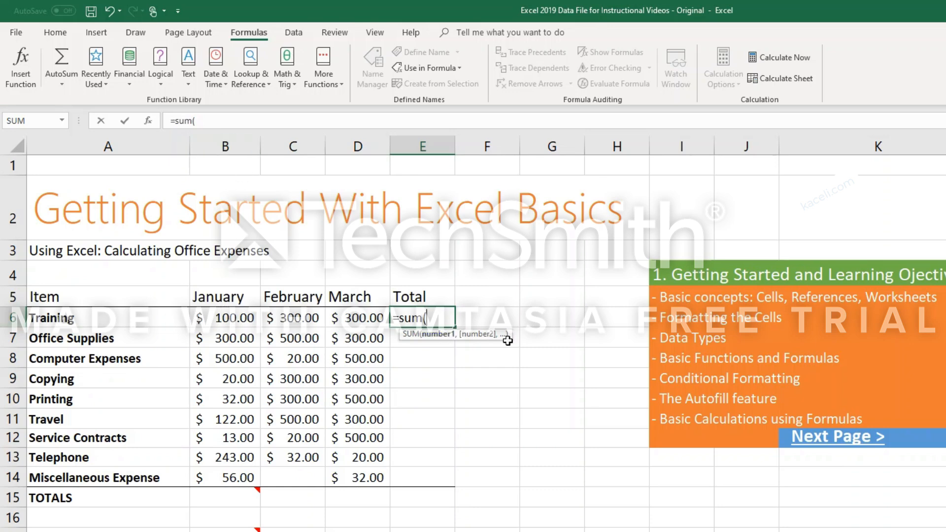
{"action": "type", "text": "b6"}
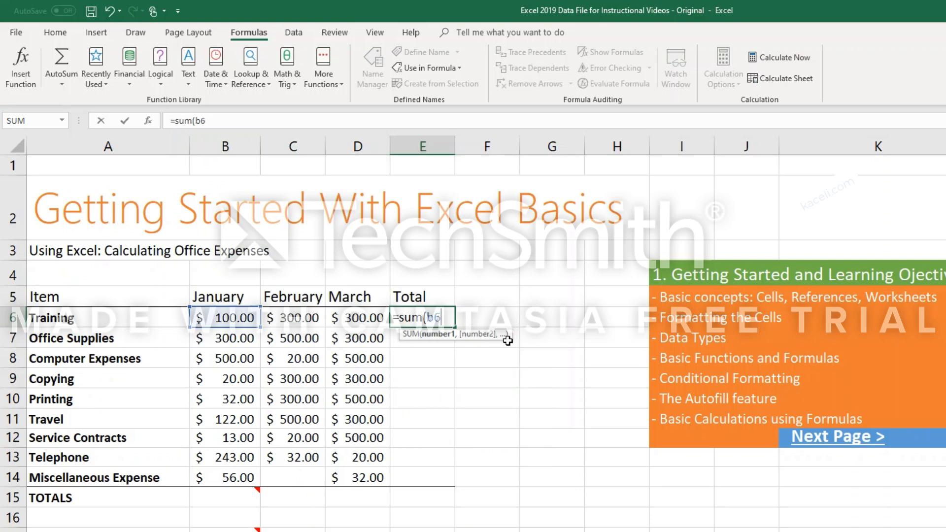
{"action": "type", "text": ":"}
{"action": "type", "text": "d6"}
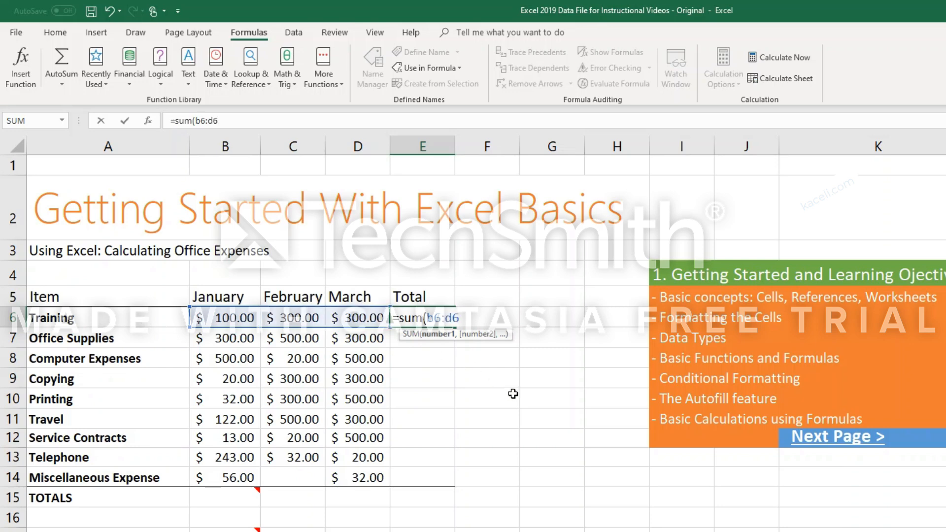
{"action": "type", "text": ")"}
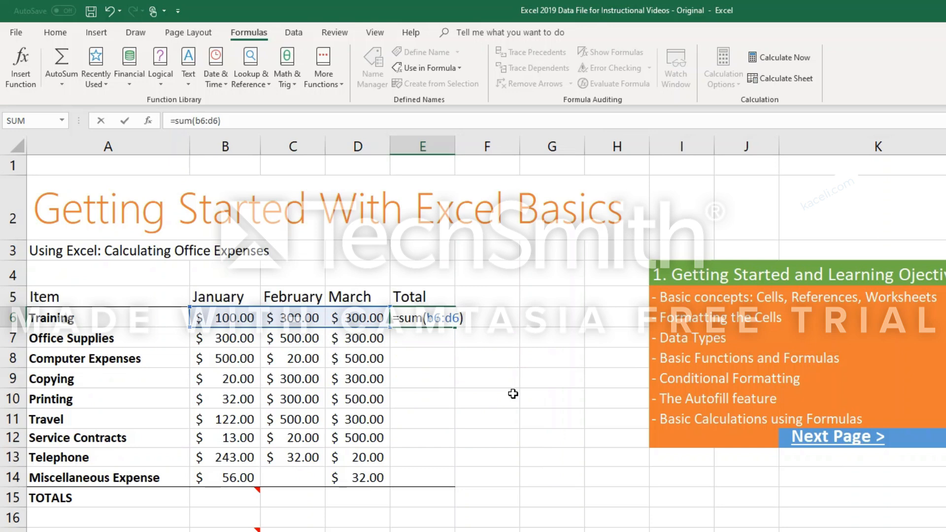
{"action": "key", "text": "Return"}
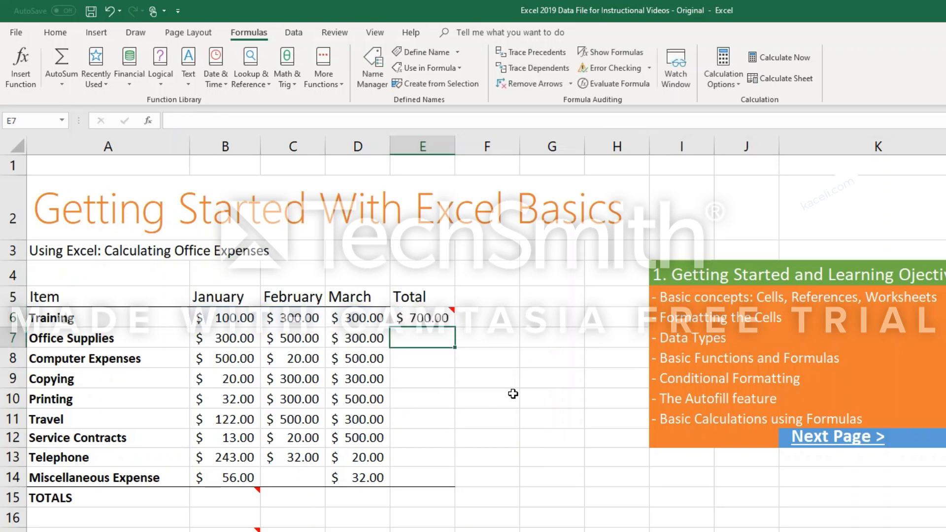
{"action": "left_click", "coordinate": [430, 319]}
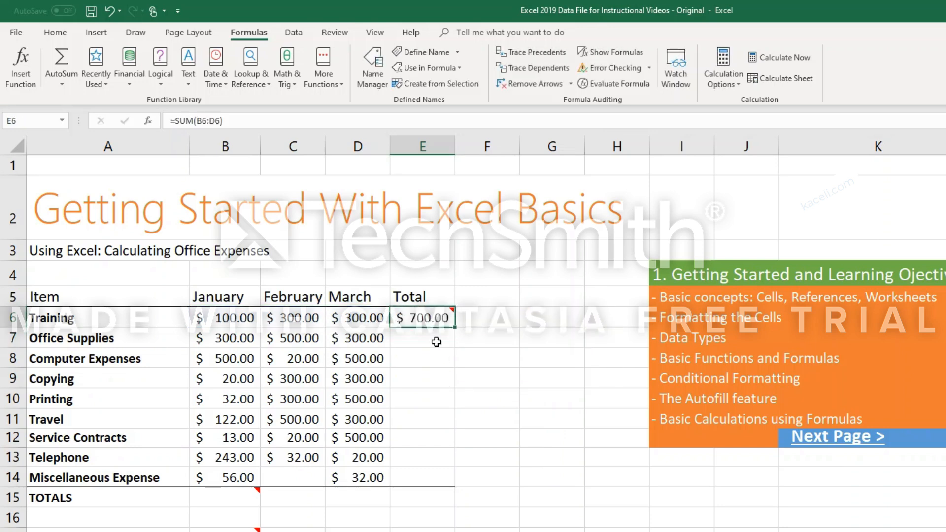
Change the January Training amount in cell B6 to 250.
{"action": "left_click", "coordinate": [238, 321]}
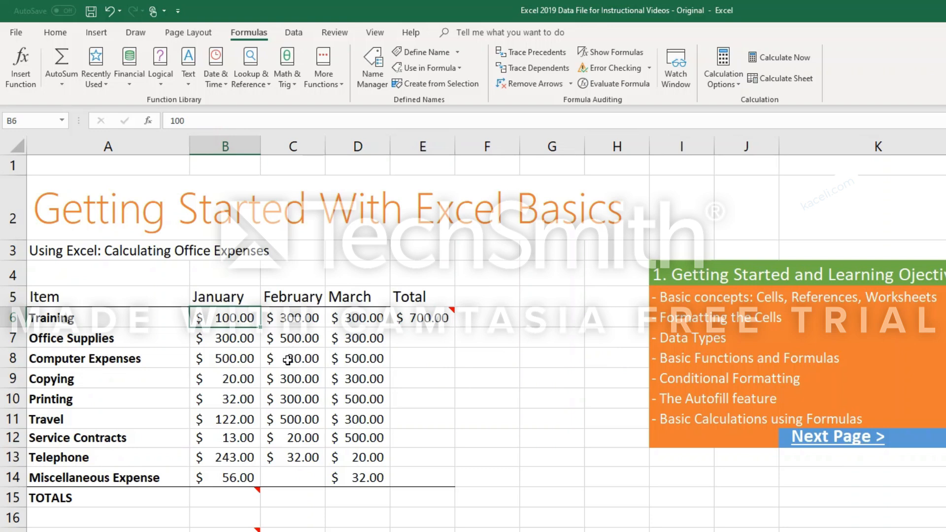
{"action": "type", "text": "2"}
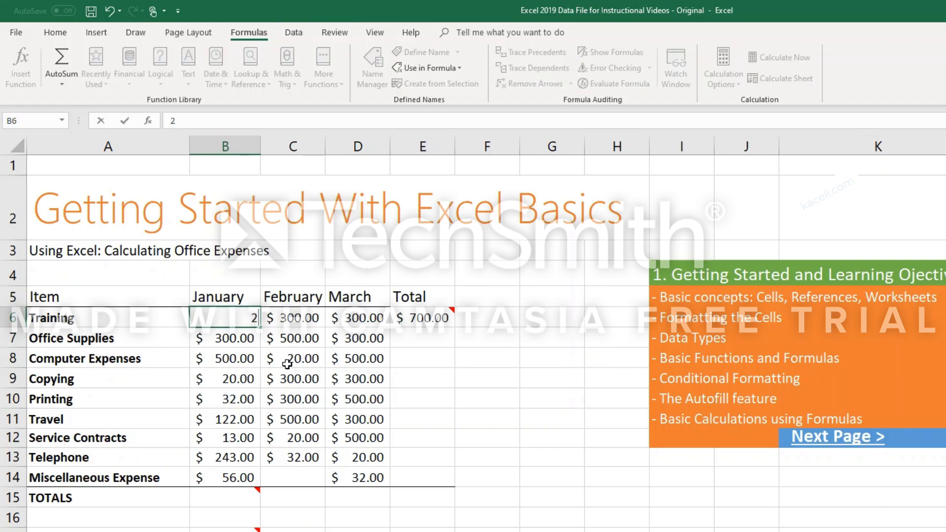
{"action": "type", "text": "50"}
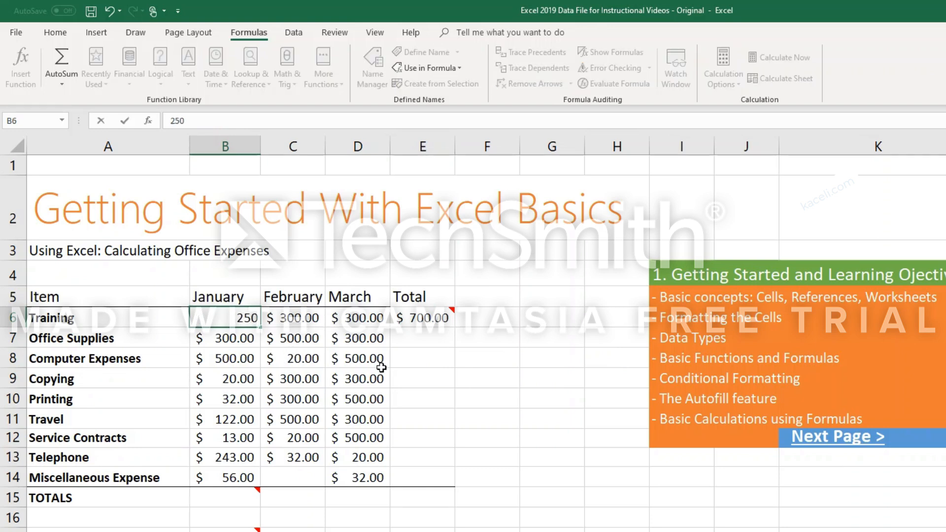
{"action": "key", "text": "Return"}
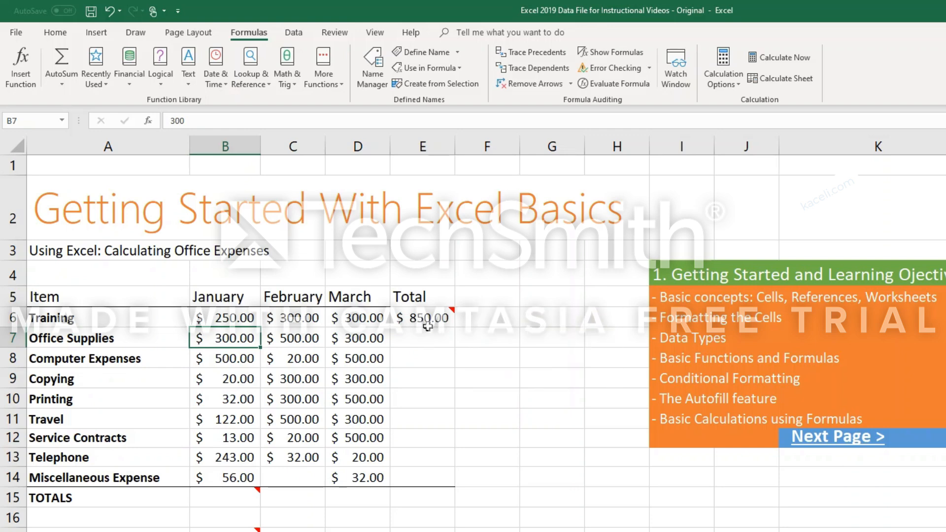
Total the Office Supplies expenses for January to March in cell E7 with =SUM(B7:D7).
{"action": "left_click", "coordinate": [419, 344]}
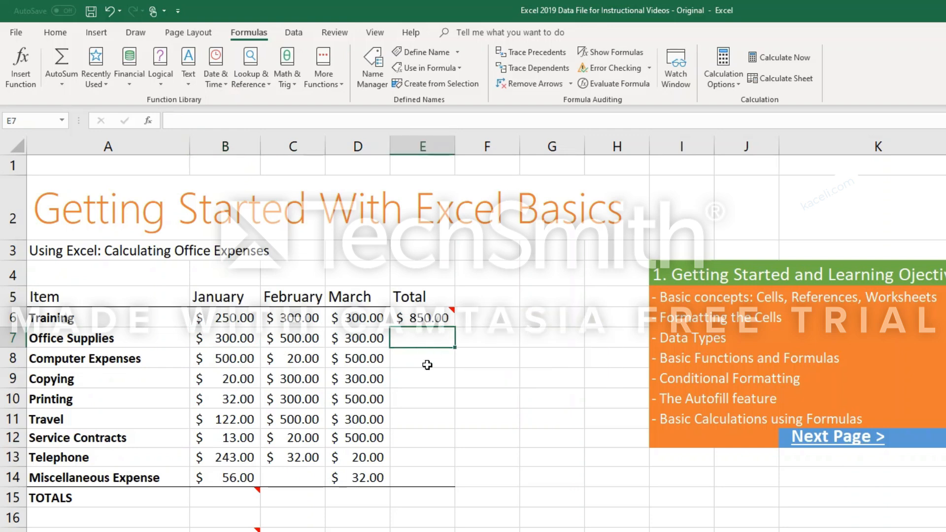
{"action": "type", "text": "="}
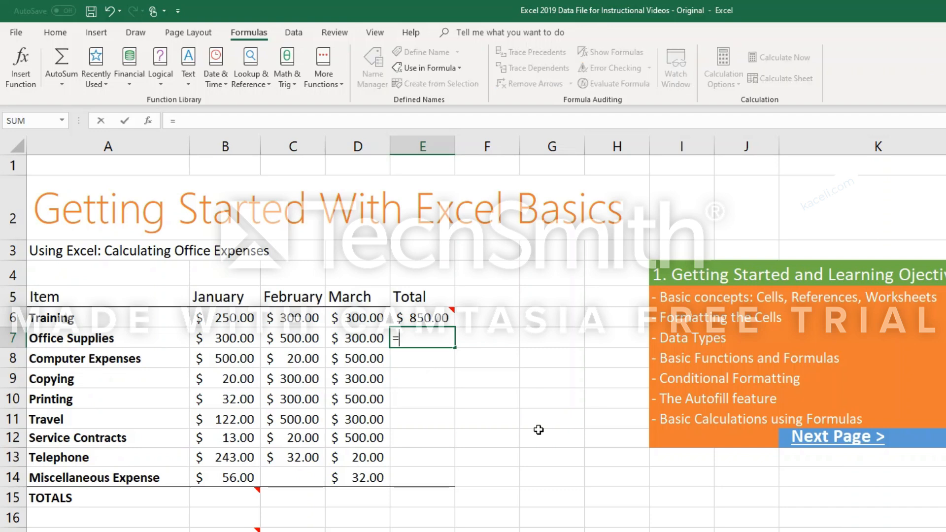
{"action": "type", "text": "SUM("}
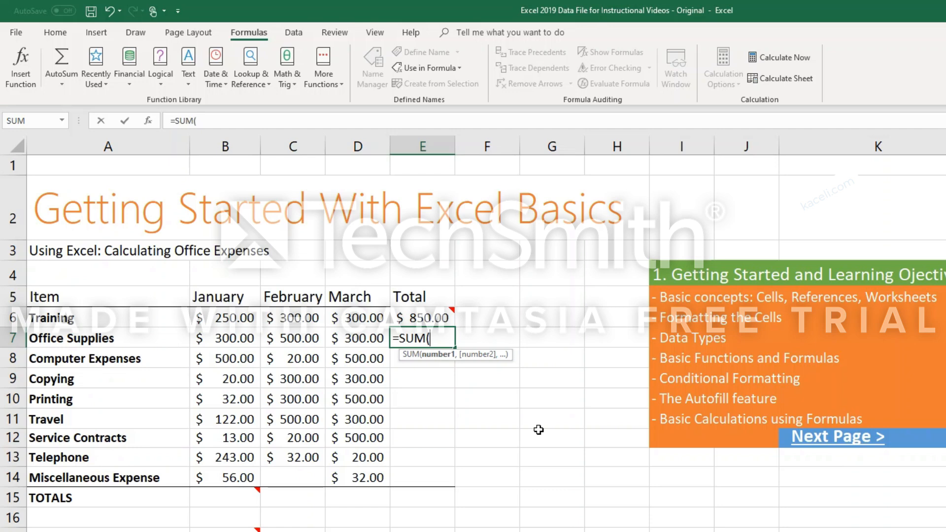
{"action": "left_click", "coordinate": [237, 340]}
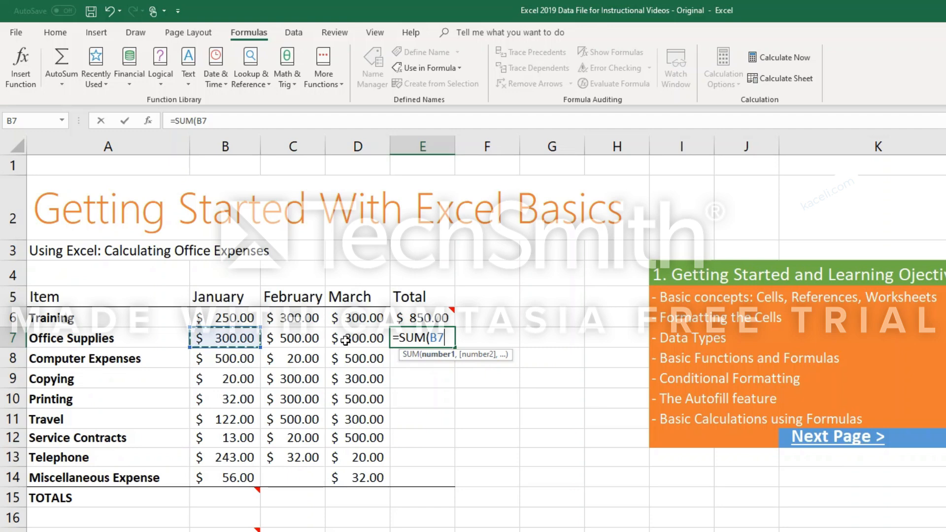
{"action": "left_click_drag", "start_coordinate": [237, 339], "coordinate": [354, 345]}
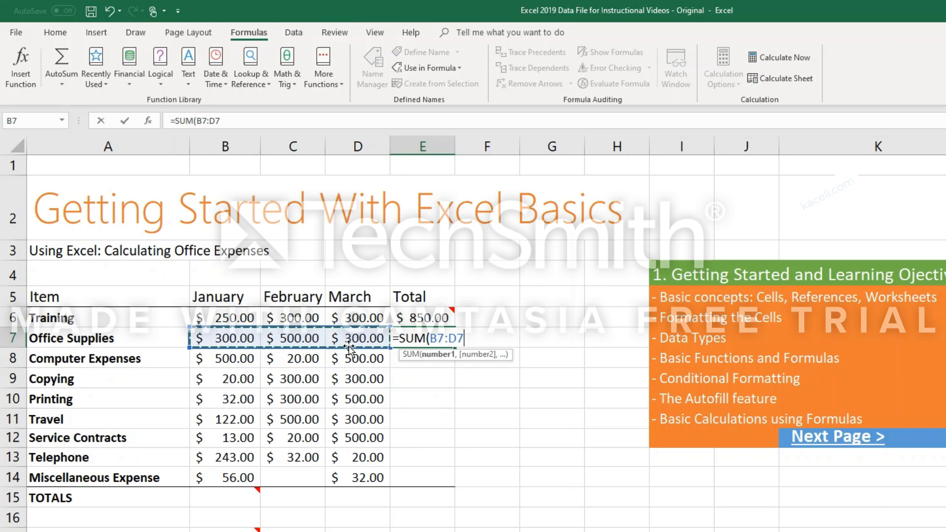
{"action": "key", "text": "Return"}
Clear the Total column cells E6 to E8.
{"action": "left_click", "coordinate": [63, 36]}
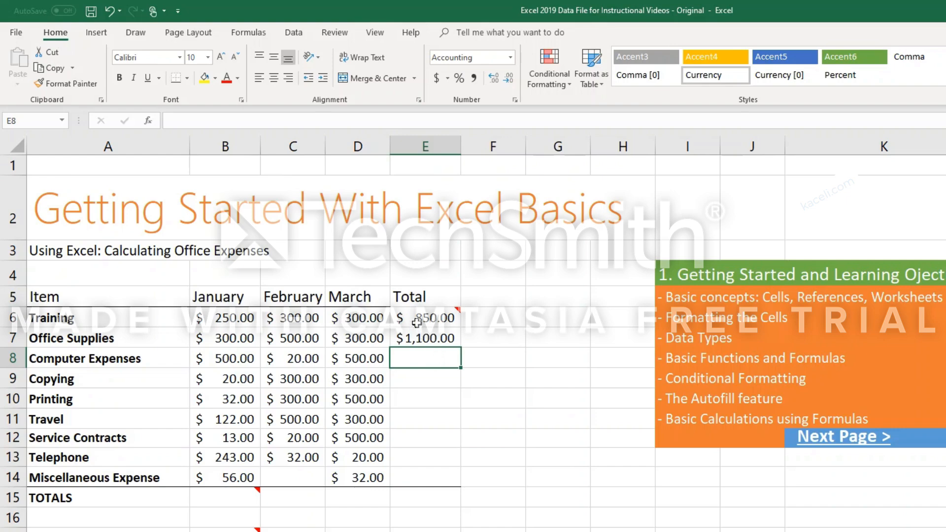
{"action": "left_click", "coordinate": [420, 319]}
{"action": "left_click_drag", "start_coordinate": [420, 318], "coordinate": [425, 361]}
{"action": "key", "text": "Delete"}
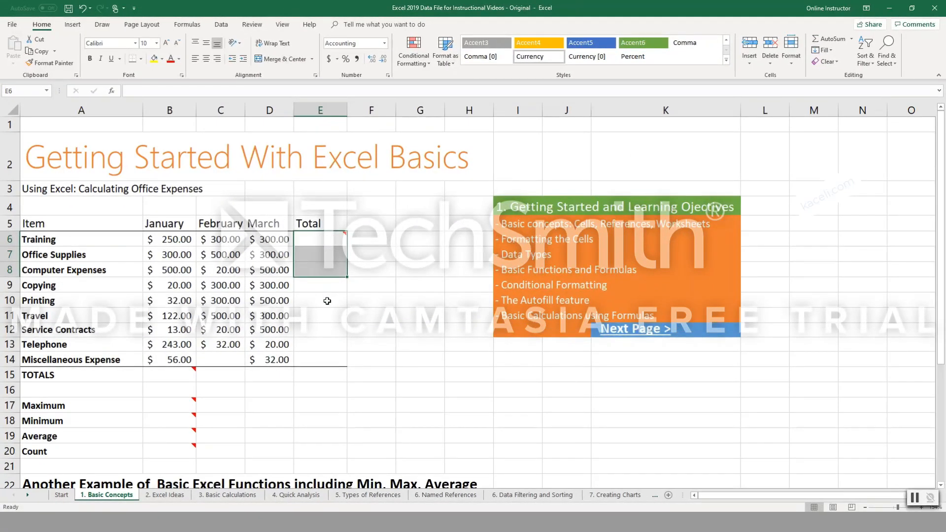
Total the January to March Training expenses in cell E6 using AutoSum over B6:D6.
{"action": "left_click", "coordinate": [314, 241]}
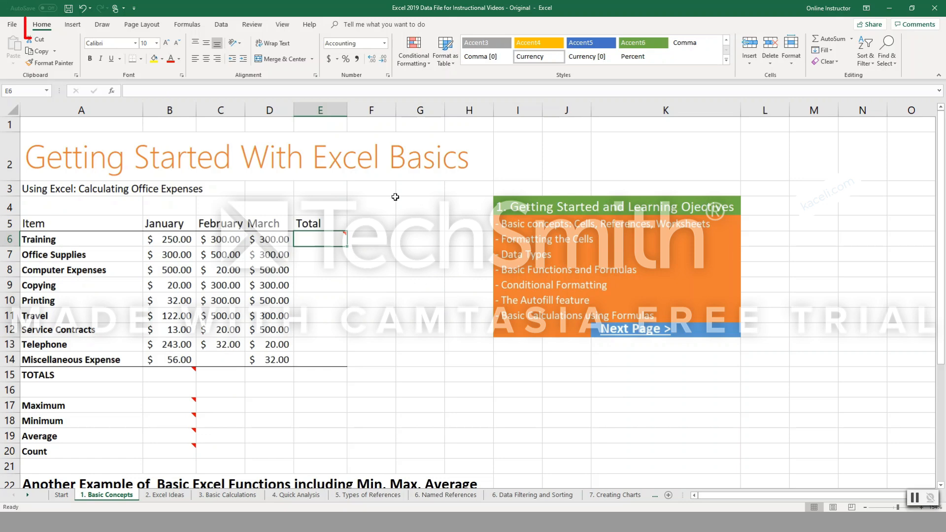
{"action": "left_click", "coordinate": [835, 41]}
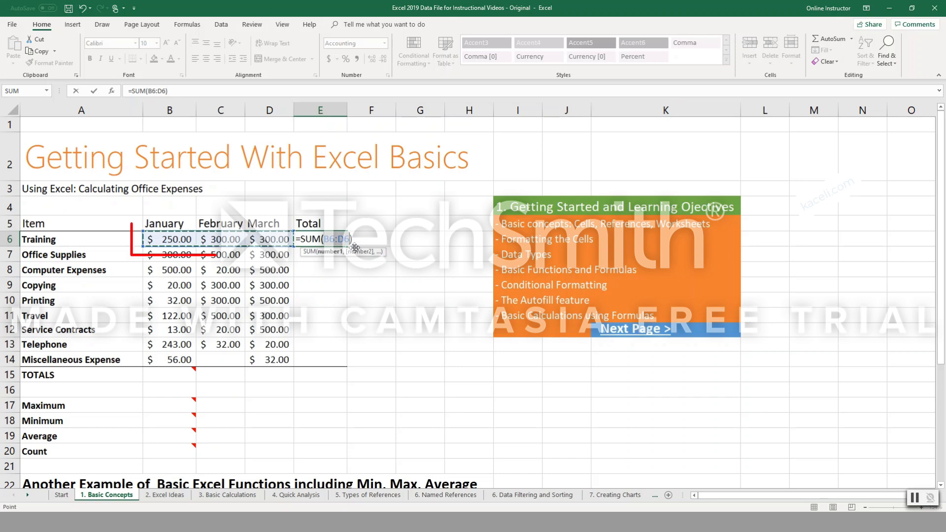
{"action": "key", "text": "Return"}
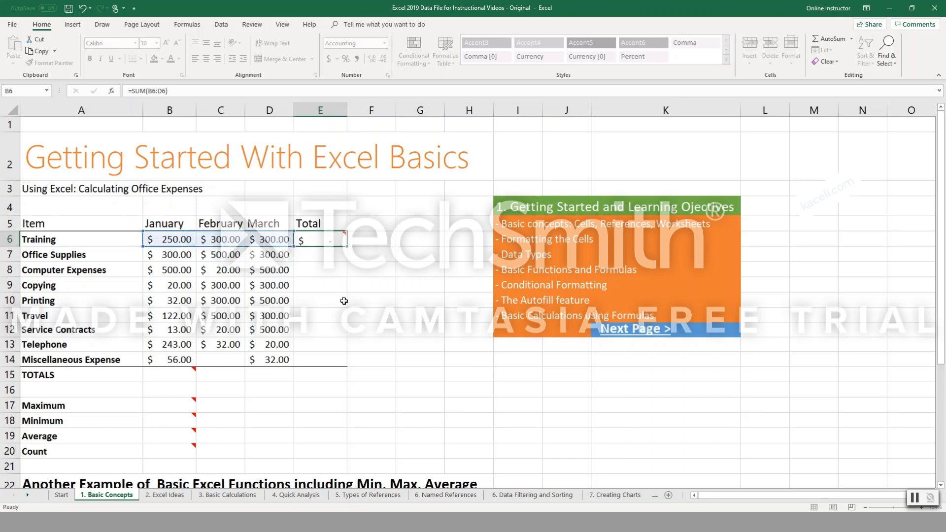
{"action": "left_click", "coordinate": [165, 376]}
{"action": "left_click", "coordinate": [227, 374]}
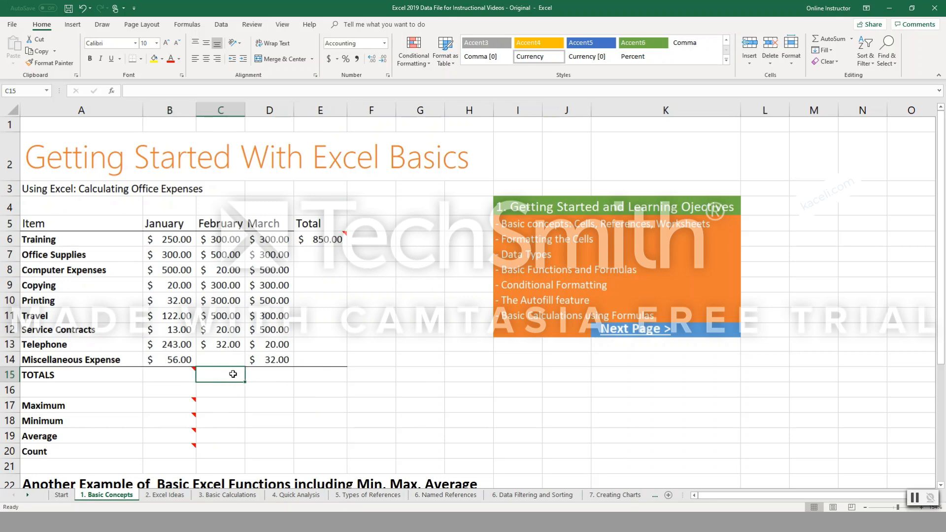
{"action": "left_click", "coordinate": [831, 39]}
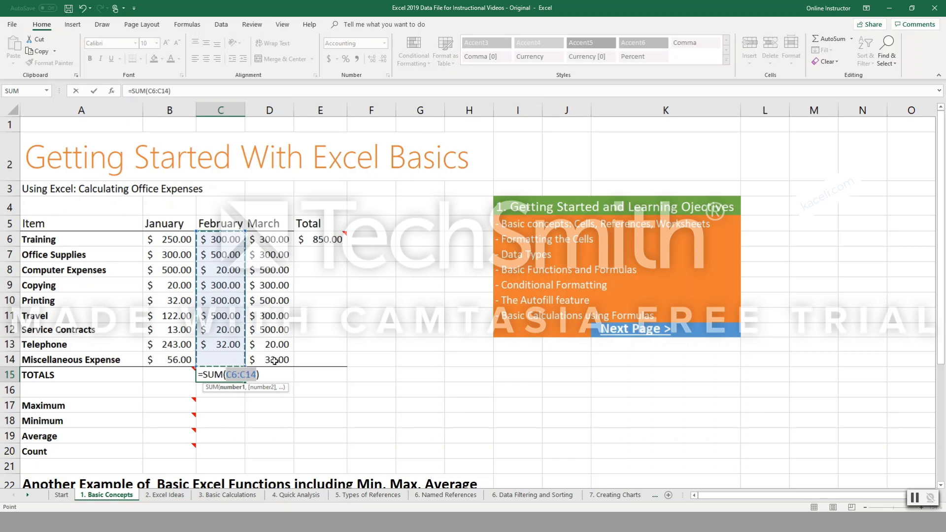
{"action": "left_click", "coordinate": [311, 255]}
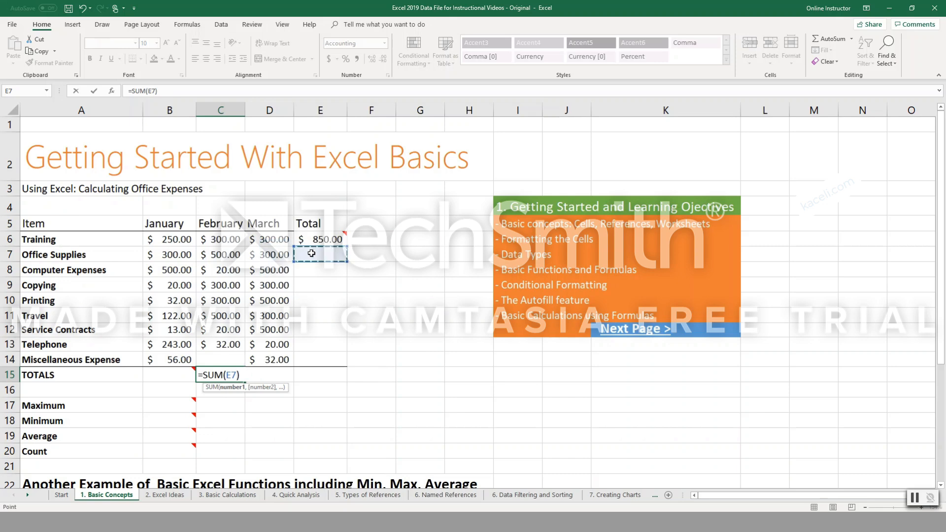
{"action": "key", "text": "Escape"}
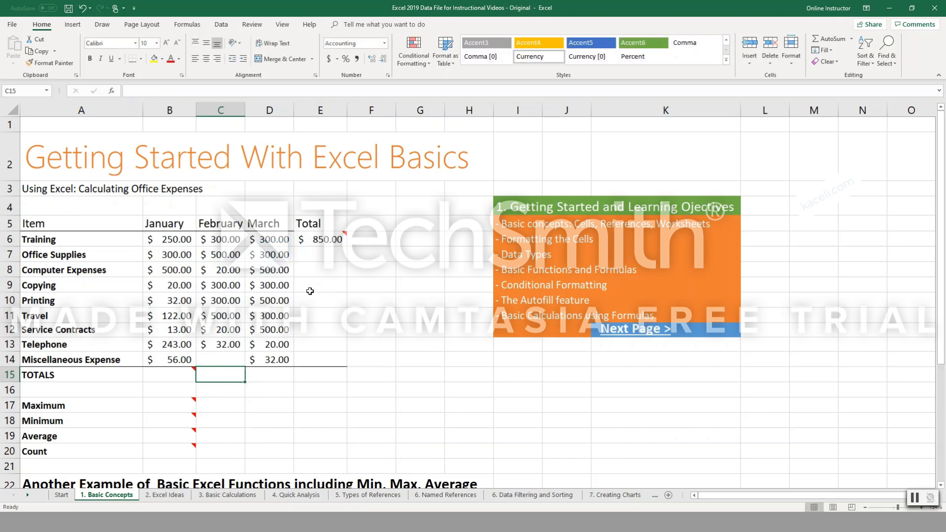
Total all January expenses in cell B15 of the TOTALS row with the SUM function over B6:B14.
{"action": "left_click", "coordinate": [335, 256]}
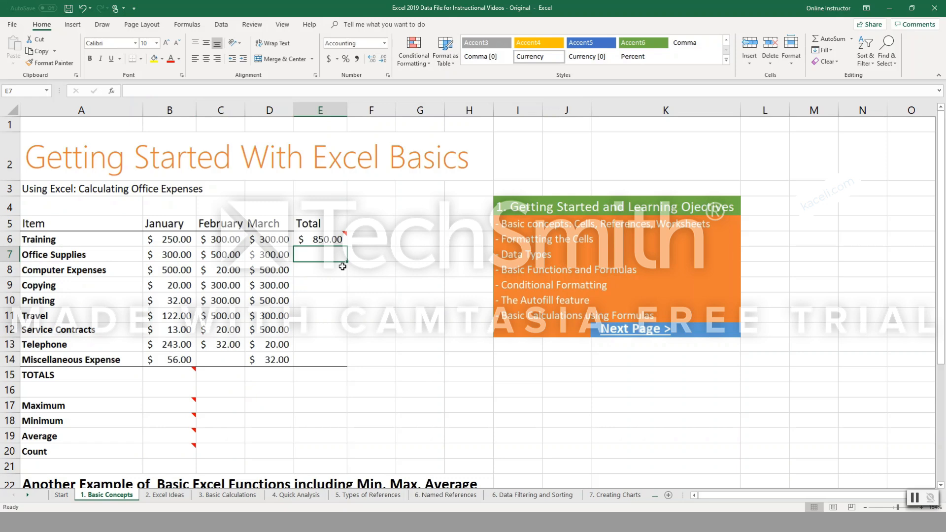
{"action": "left_click", "coordinate": [193, 370]}
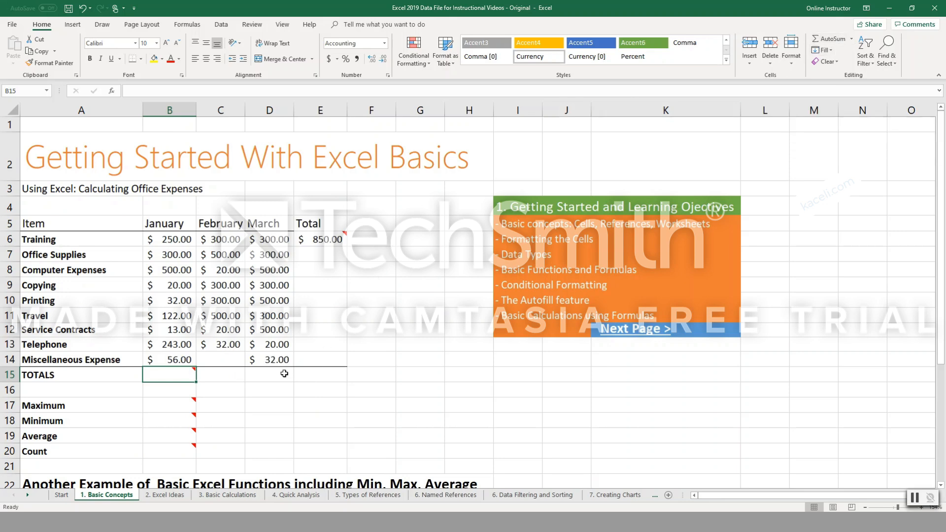
{"action": "type", "text": "=SUM("}
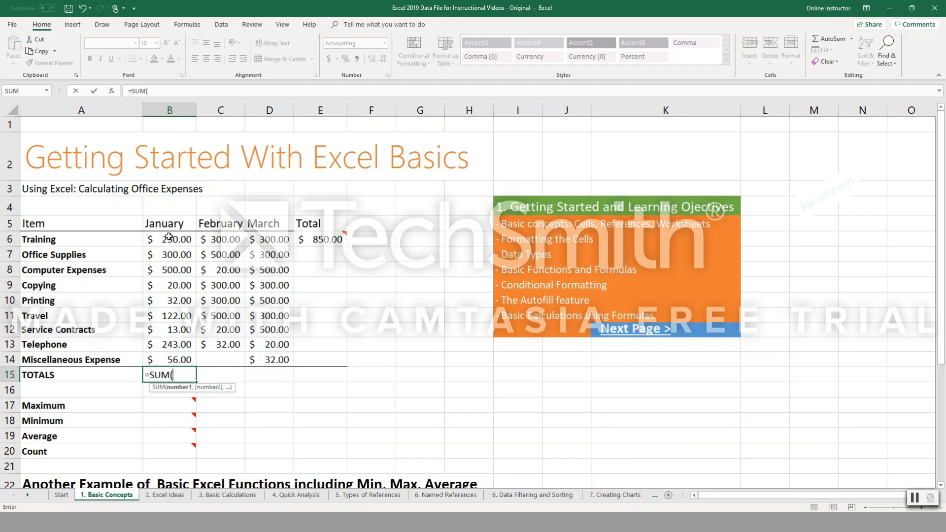
{"action": "left_click_drag", "start_coordinate": [169, 237], "coordinate": [170, 360]}
{"action": "key", "text": "Return"}
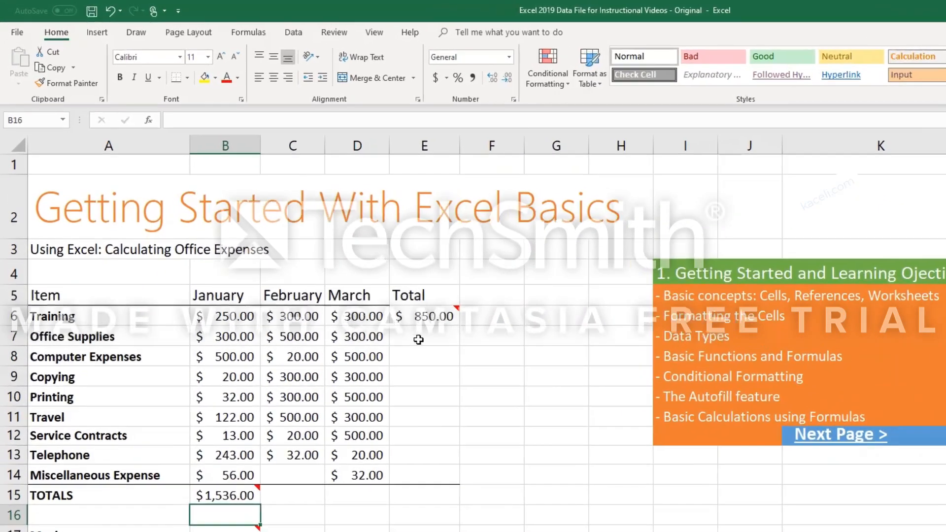
{"action": "left_click", "coordinate": [319, 259]}
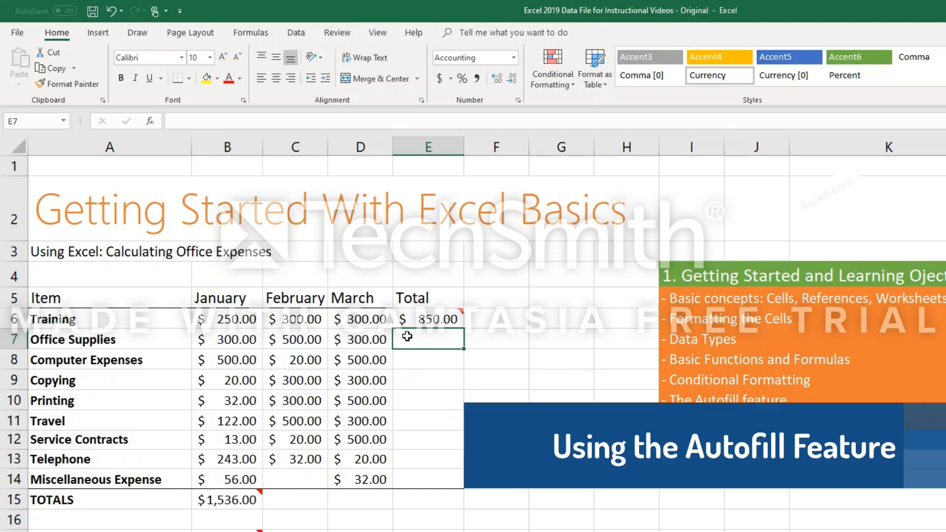
{"action": "left_click", "coordinate": [436, 323]}
{"action": "left_click", "coordinate": [434, 363]}
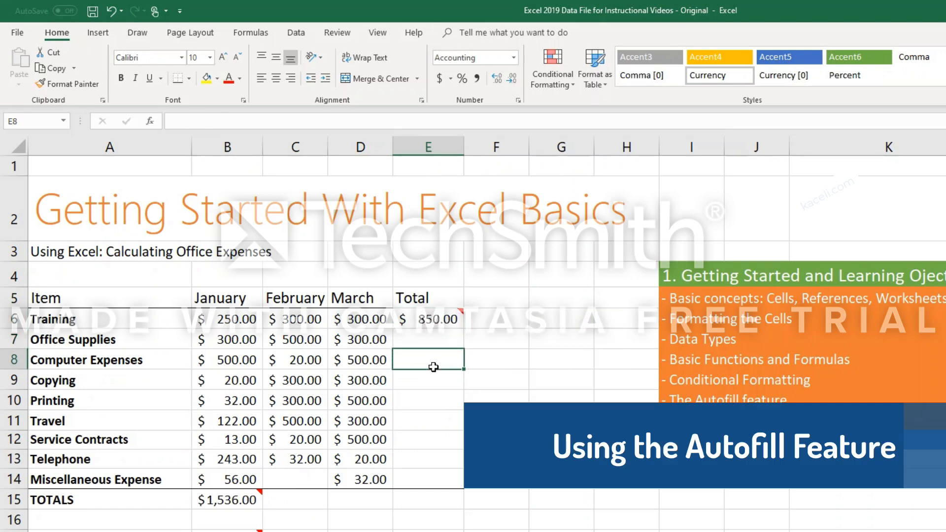
{"action": "left_click", "coordinate": [443, 456]}
{"action": "left_click", "coordinate": [432, 483]}
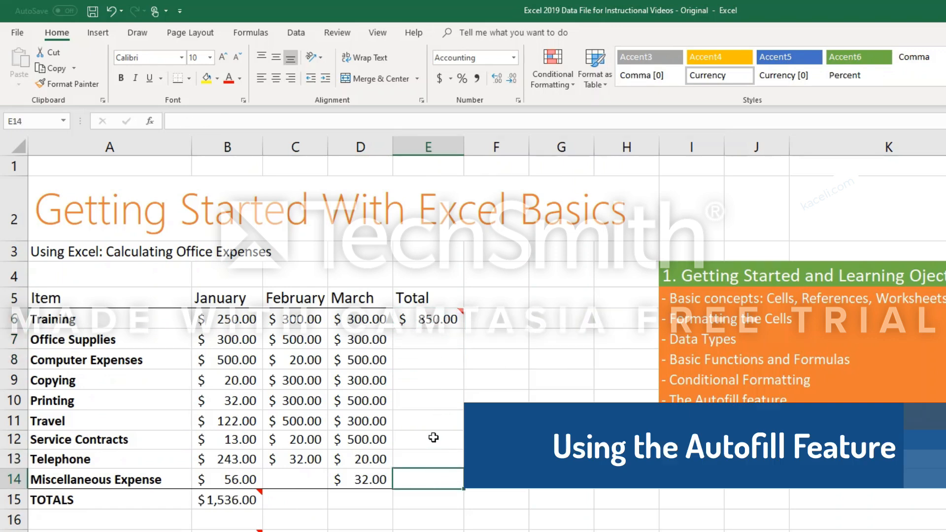
{"action": "left_click", "coordinate": [432, 357]}
{"action": "left_click", "coordinate": [436, 346]}
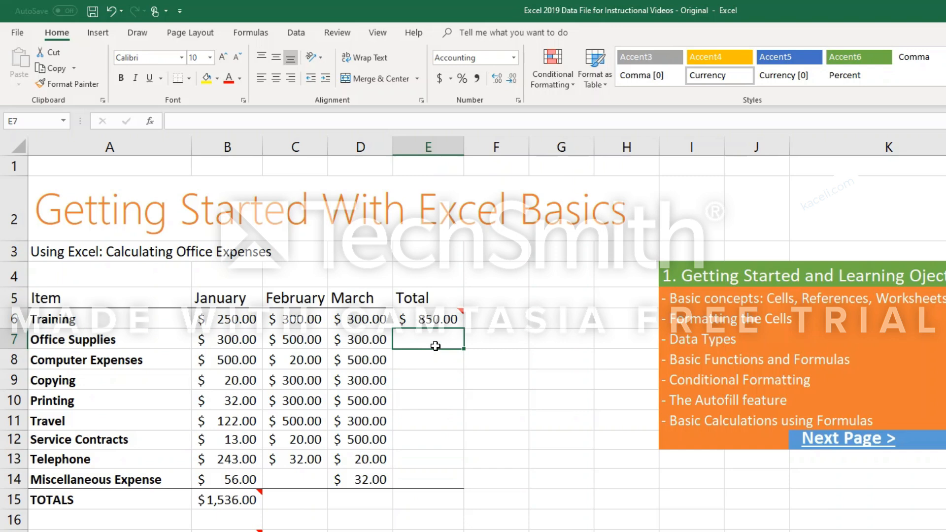
{"action": "key", "text": "Up"}
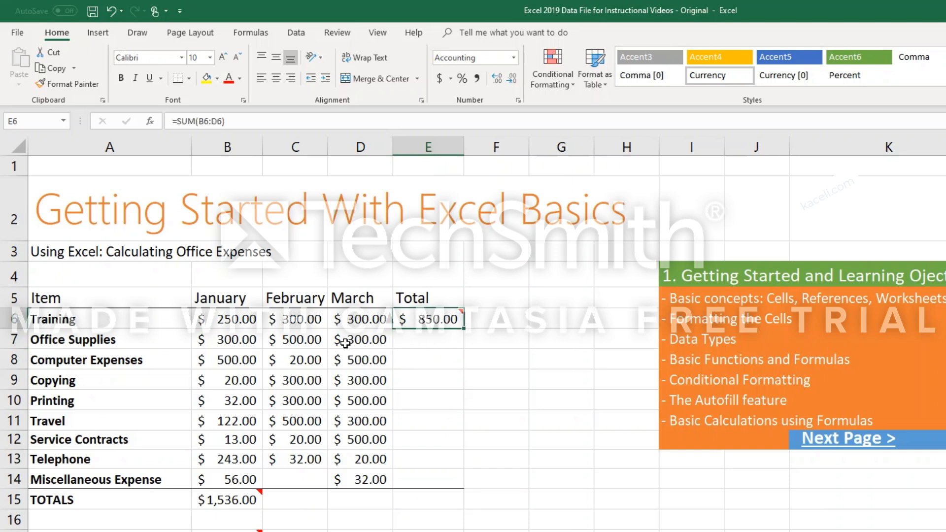
{"action": "left_click", "coordinate": [433, 340]}
{"action": "left_click", "coordinate": [412, 361]}
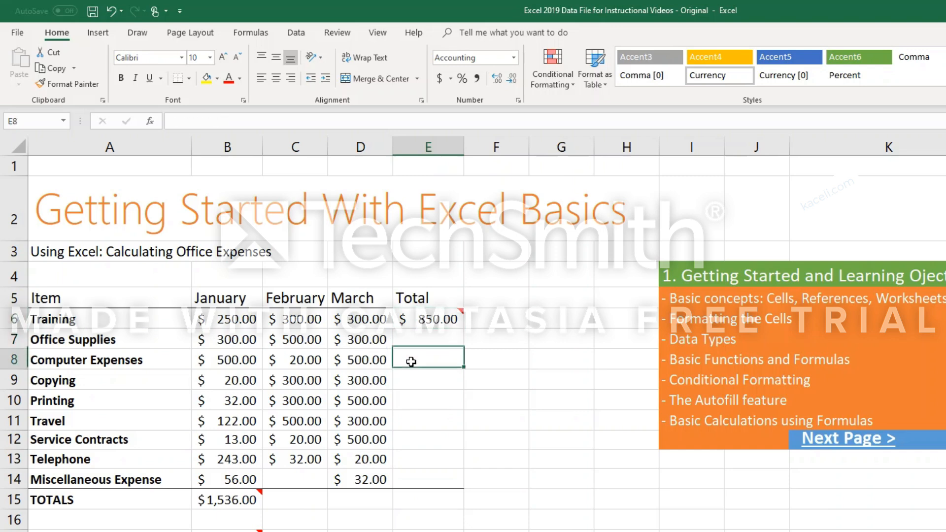
{"action": "left_click", "coordinate": [417, 387]}
{"action": "left_click", "coordinate": [412, 402]}
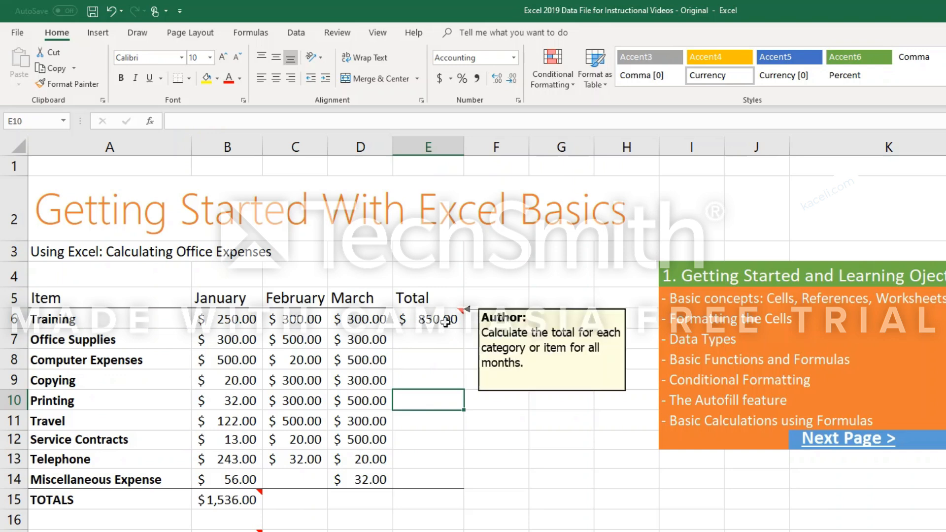
Check the Training total's formula in cell E6 and autofill it down the Total column through E14.
{"action": "left_click", "coordinate": [445, 326]}
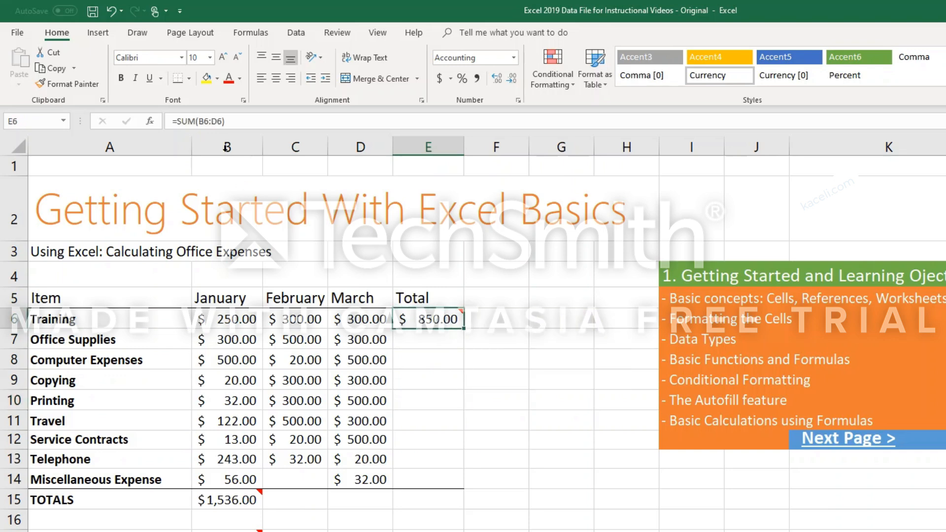
{"action": "left_click_drag", "start_coordinate": [228, 124], "coordinate": [167, 118]}
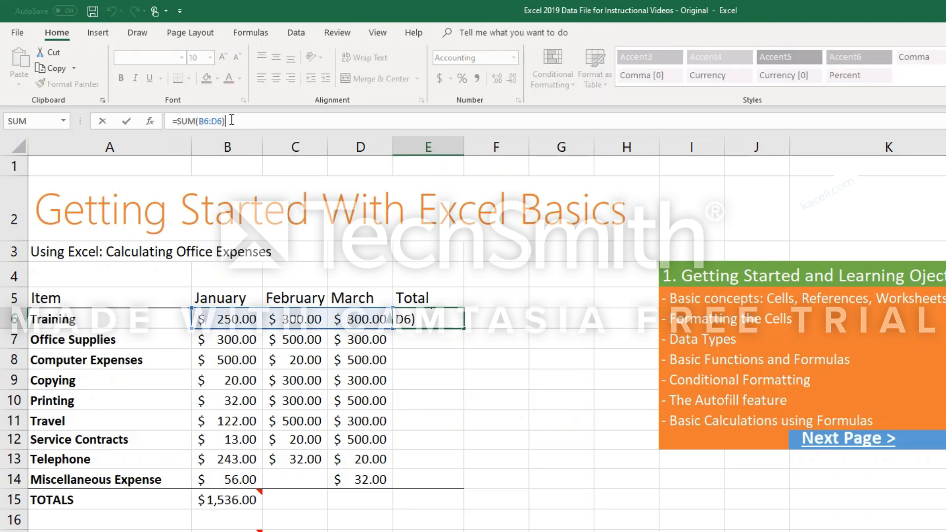
{"action": "key", "text": "Escape"}
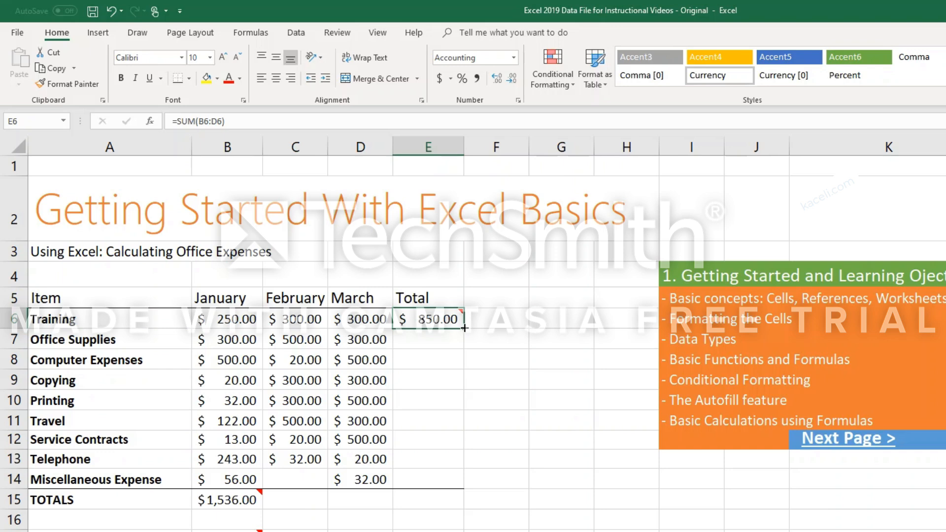
{"action": "left_click_drag", "start_coordinate": [464, 328], "coordinate": [465, 490]}
Spot-check the autofilled SUM formulas in the Total column, tracing the cells referenced by the Service Contracts total in E12.
{"action": "left_click", "coordinate": [430, 385]}
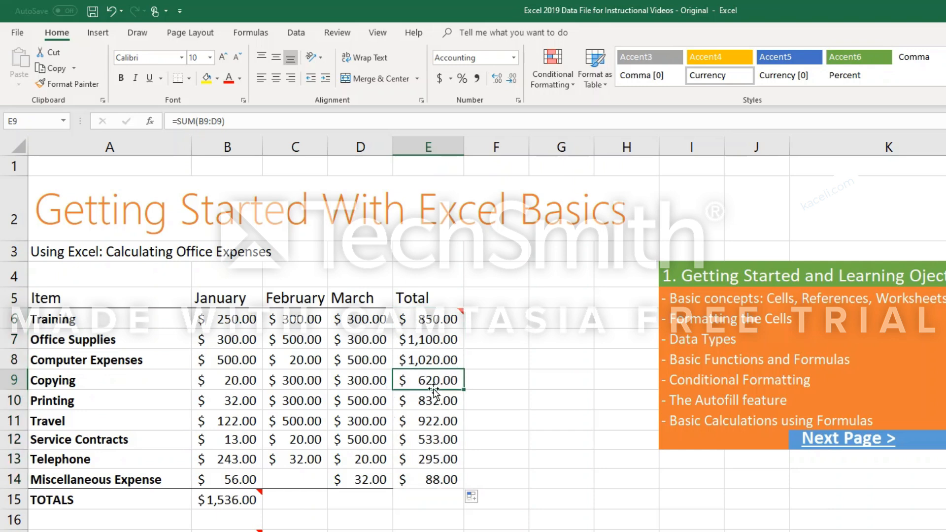
{"action": "left_click", "coordinate": [442, 405]}
{"action": "left_click", "coordinate": [443, 429]}
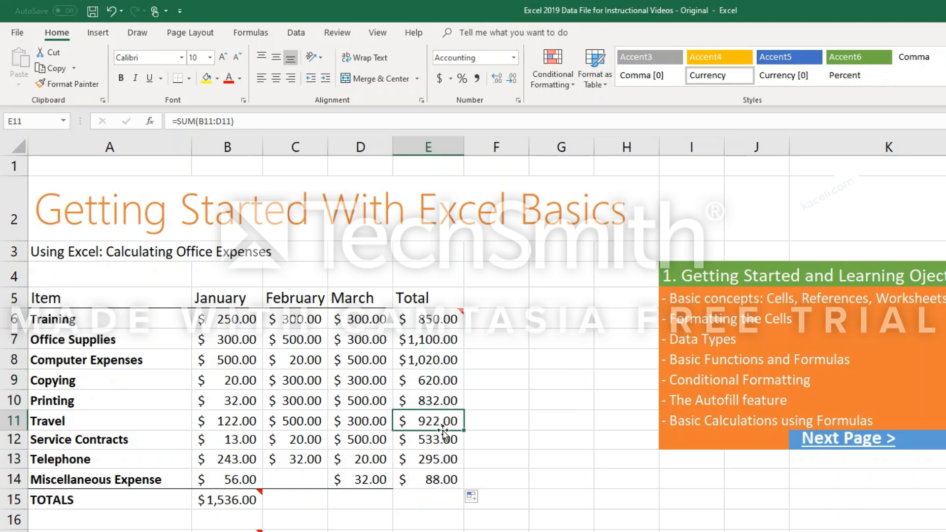
{"action": "key", "text": "Down"}
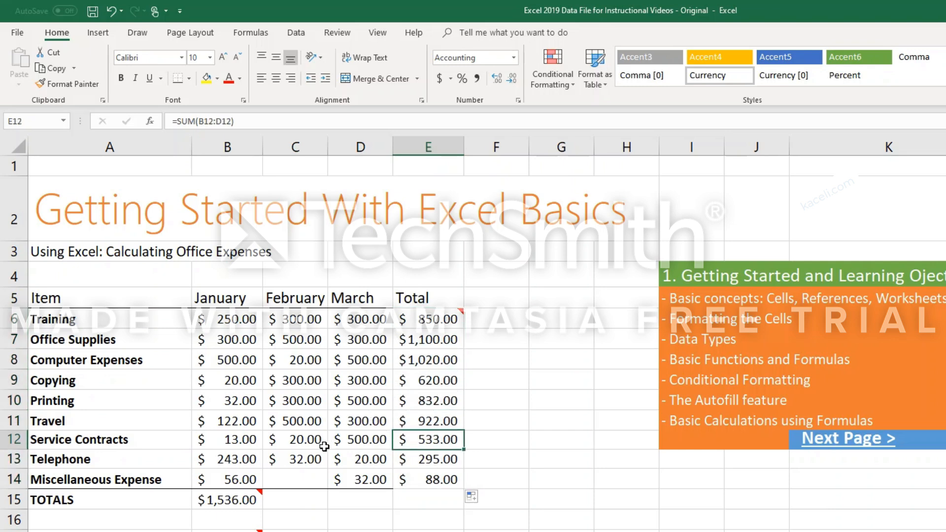
{"action": "left_click", "coordinate": [427, 362]}
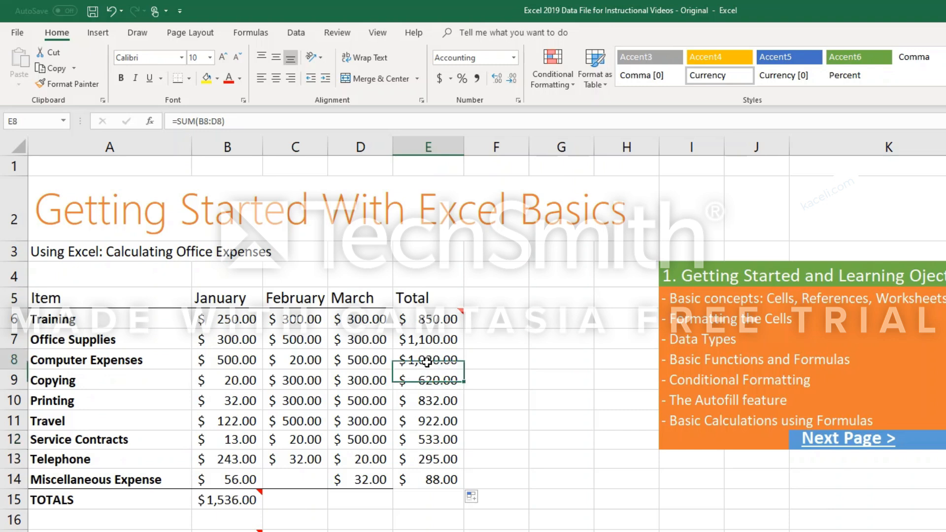
{"action": "left_click", "coordinate": [433, 412]}
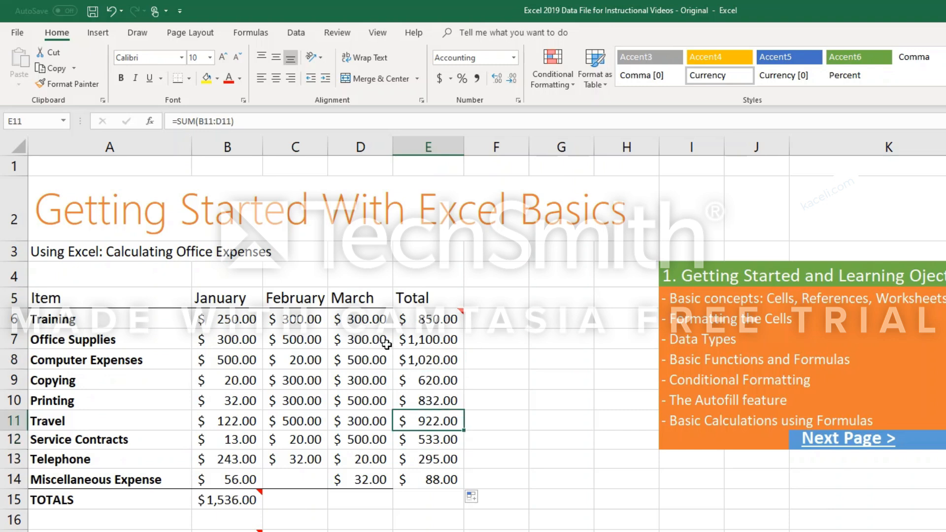
{"action": "left_click", "coordinate": [440, 442]}
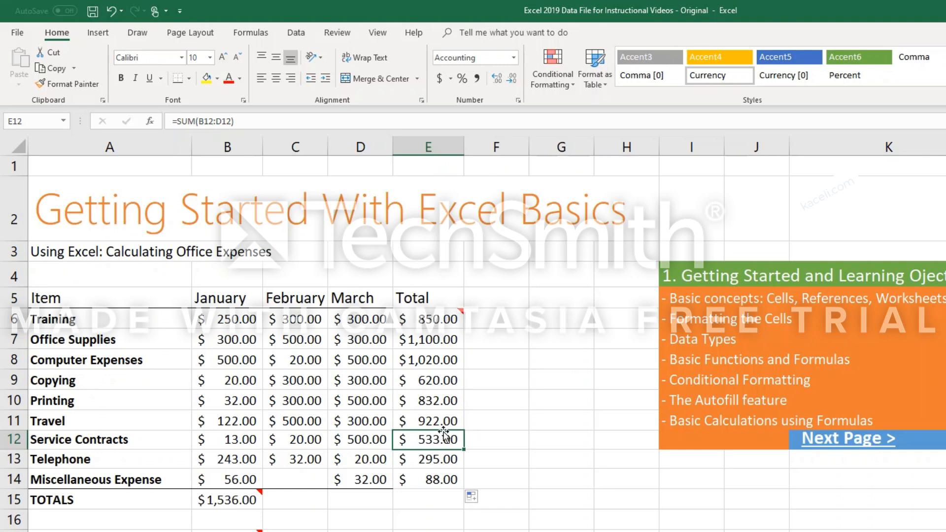
{"action": "left_click", "coordinate": [216, 122]}
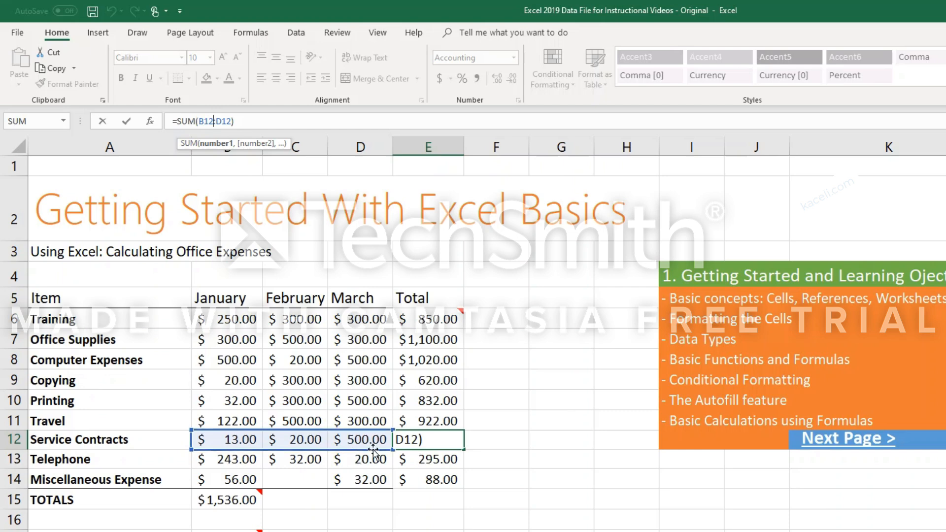
{"action": "key", "text": "ctrl+Return"}
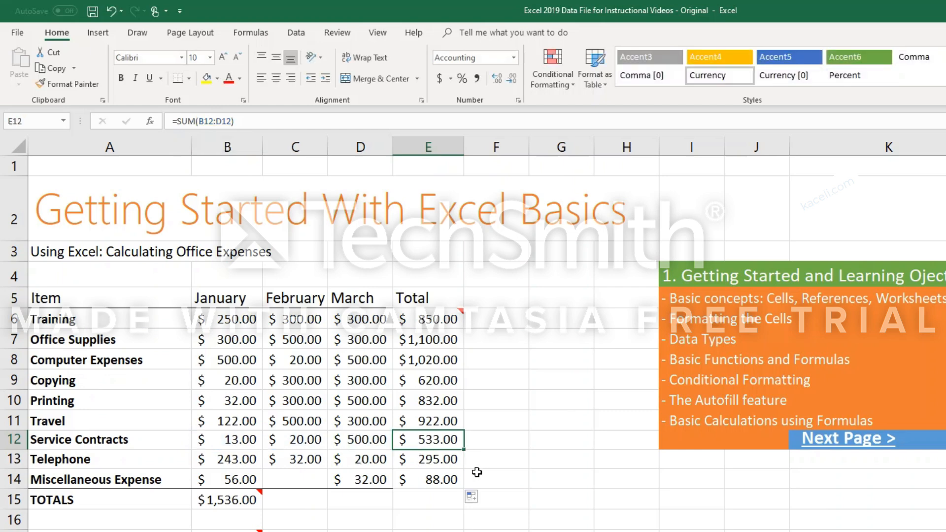
Autofill the January total formula from B15 across the TOTALS row through E15.
{"action": "left_click", "coordinate": [426, 515]}
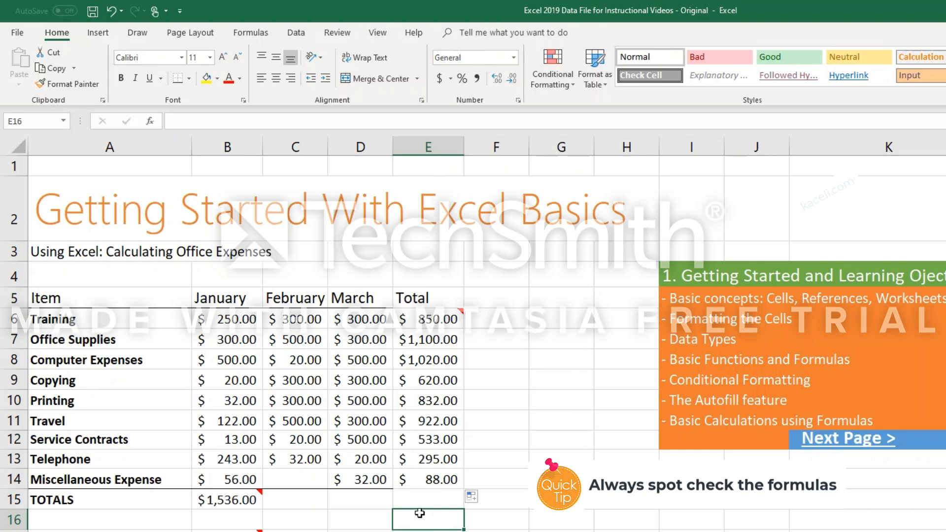
{"action": "left_click", "coordinate": [296, 500]}
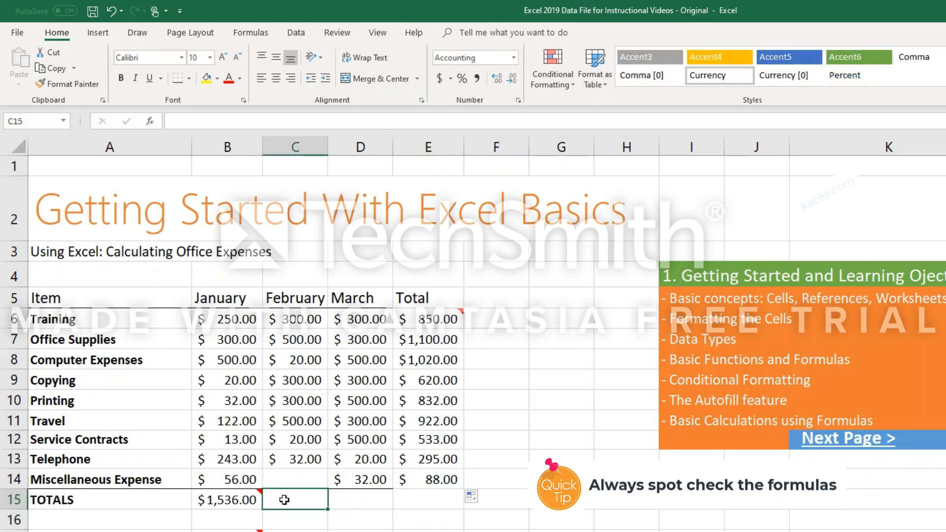
{"action": "left_click", "coordinate": [233, 505]}
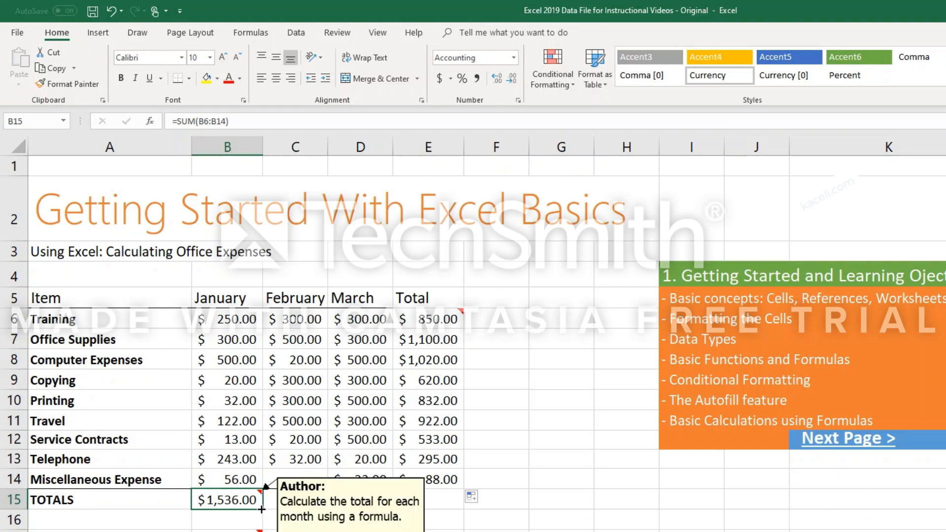
{"action": "left_click_drag", "start_coordinate": [263, 508], "coordinate": [459, 512]}
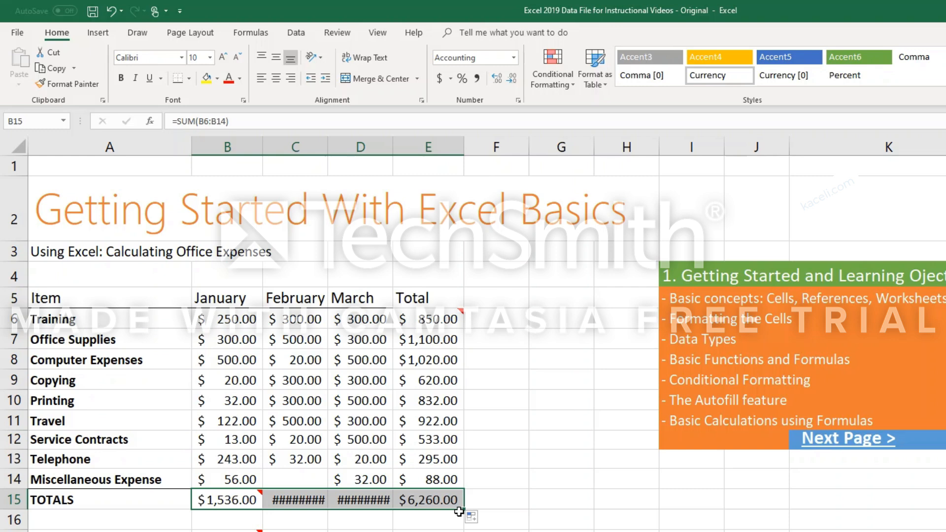
{"action": "left_click", "coordinate": [490, 505]}
Autofit the February and March columns, C and D, so their totals in row 15 fit.
{"action": "left_click", "coordinate": [301, 499]}
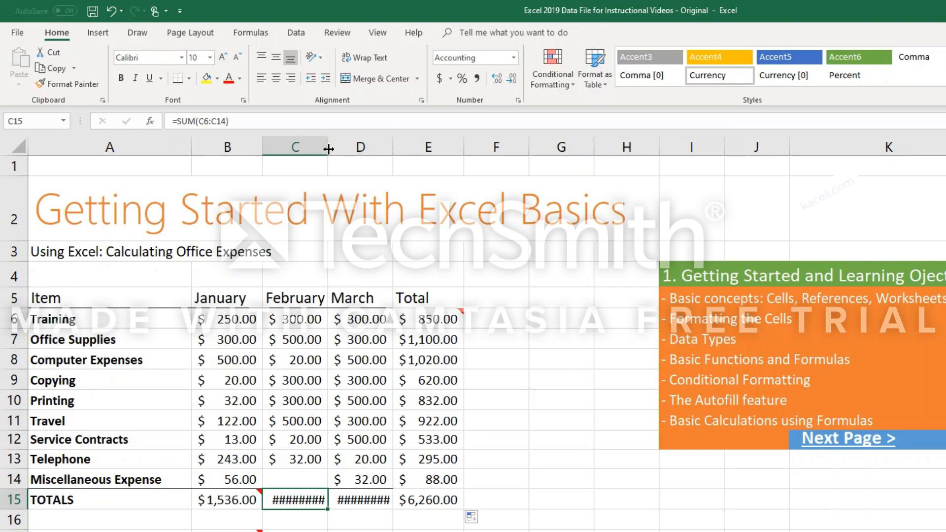
{"action": "mouse_move", "coordinate": [328, 149]}
{"action": "left_mouse_down"}
{"action": "mouse_move", "coordinate": [340, 149]}
{"action": "mouse_move", "coordinate": [322, 153]}
{"action": "left_mouse_up"}
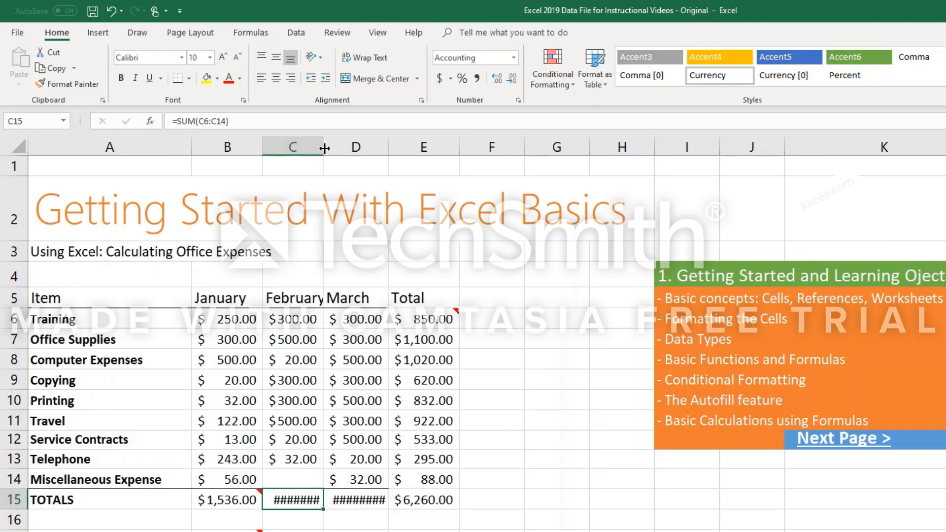
{"action": "double_click", "coordinate": [324, 148]}
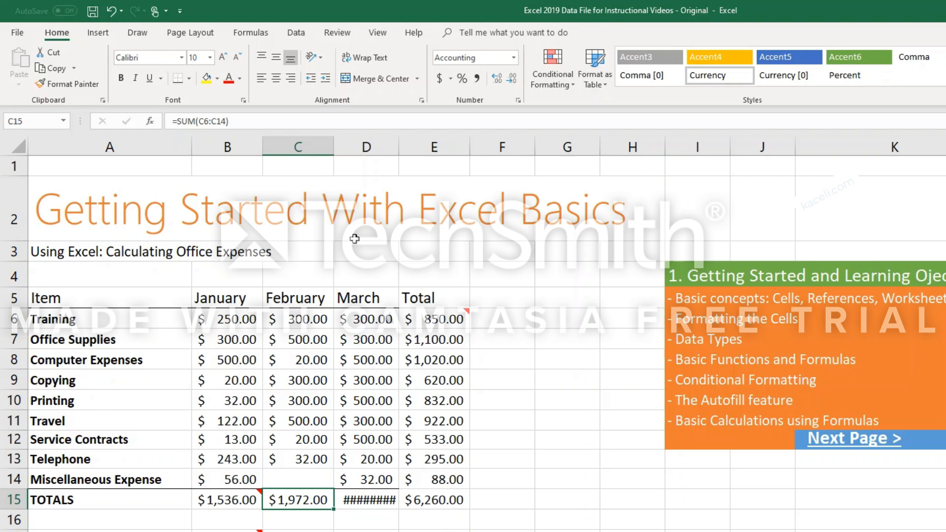
{"action": "double_click", "coordinate": [400, 147]}
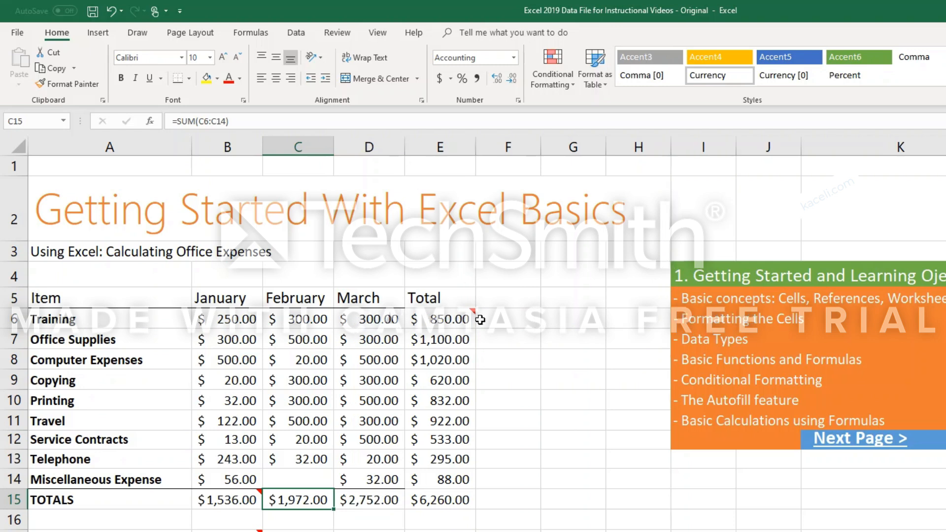
{"action": "left_click", "coordinate": [459, 515]}
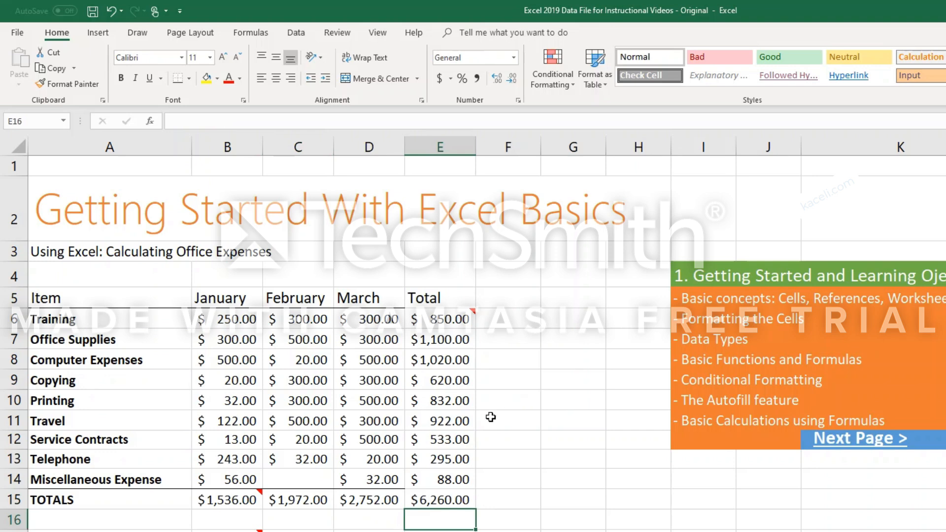
Enter Monday in cell G6 and autofill the weekday series down through G13.
{"action": "left_click", "coordinate": [579, 319]}
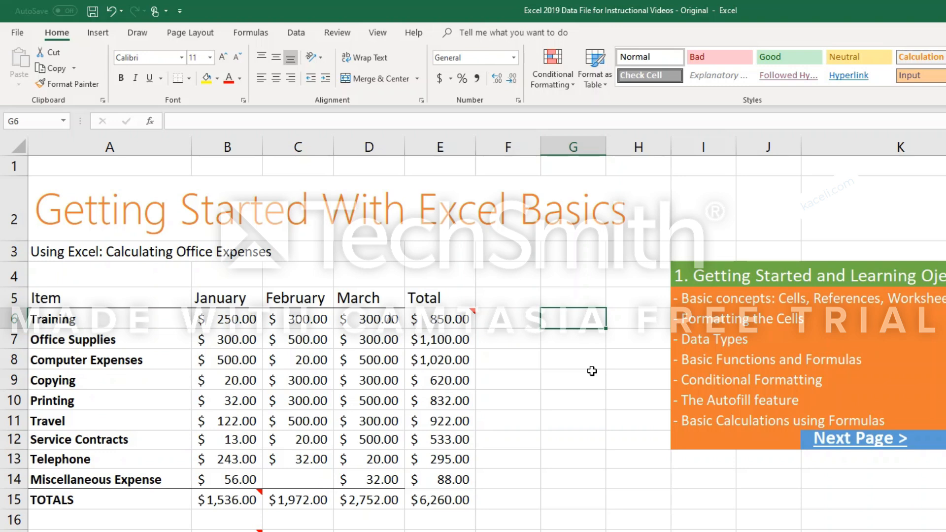
{"action": "type", "text": "J"}
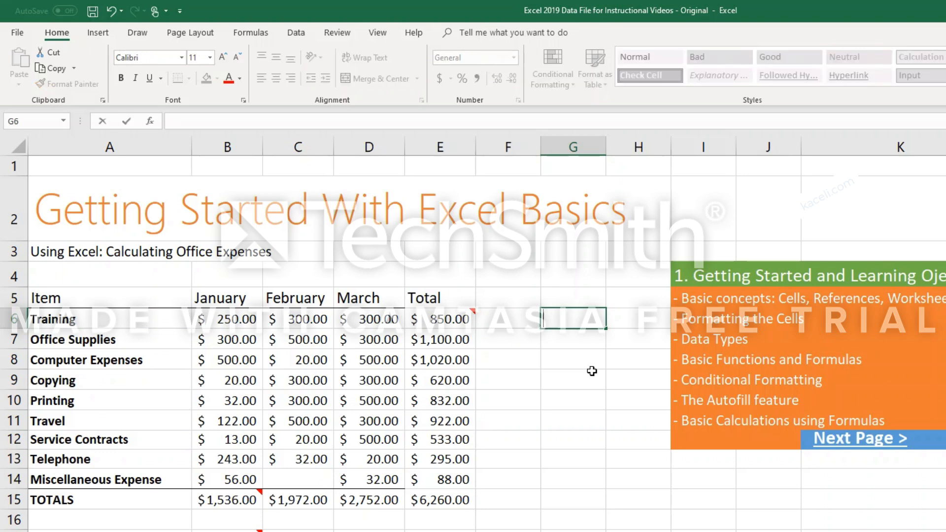
{"action": "type", "text": "Monday"}
{"action": "key", "text": "Return"}
{"action": "left_click", "coordinate": [593, 321]}
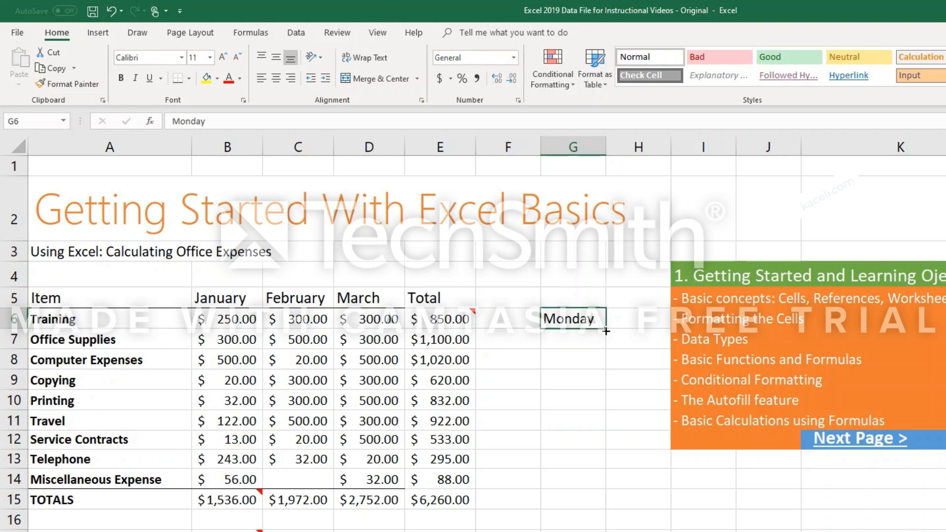
{"action": "left_click_drag", "start_coordinate": [606, 329], "coordinate": [611, 468]}
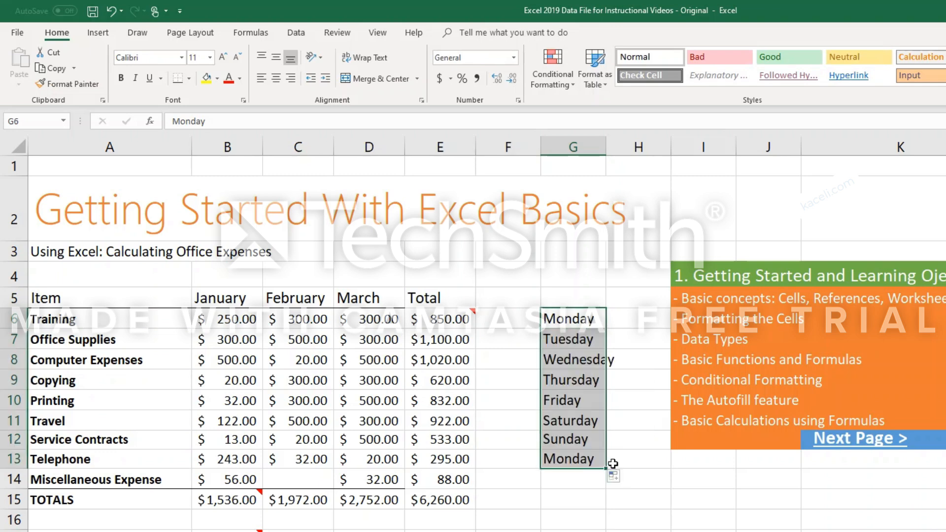
Replace the entry in cell G6 with January and autofill the month series down through G13.
{"action": "left_click", "coordinate": [603, 319]}
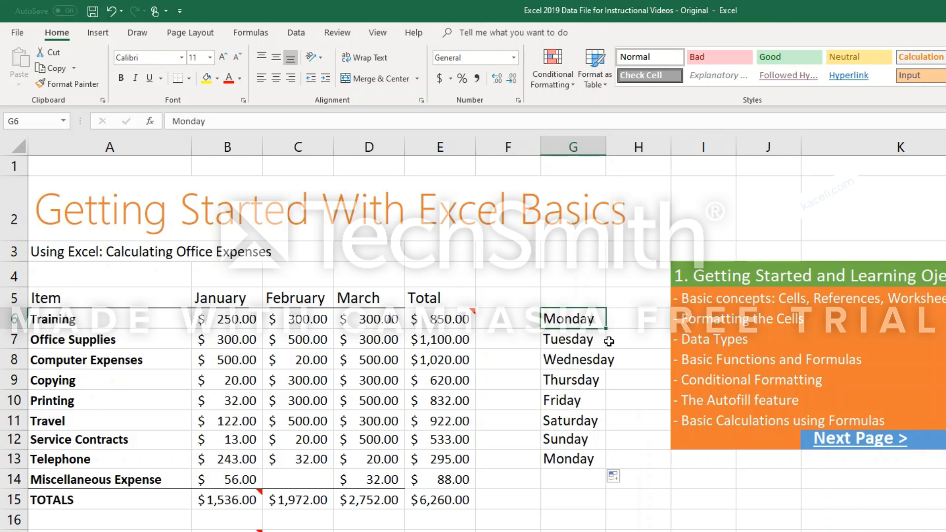
{"action": "type", "text": "January"}
{"action": "key", "text": "Return"}
{"action": "left_click", "coordinate": [604, 321]}
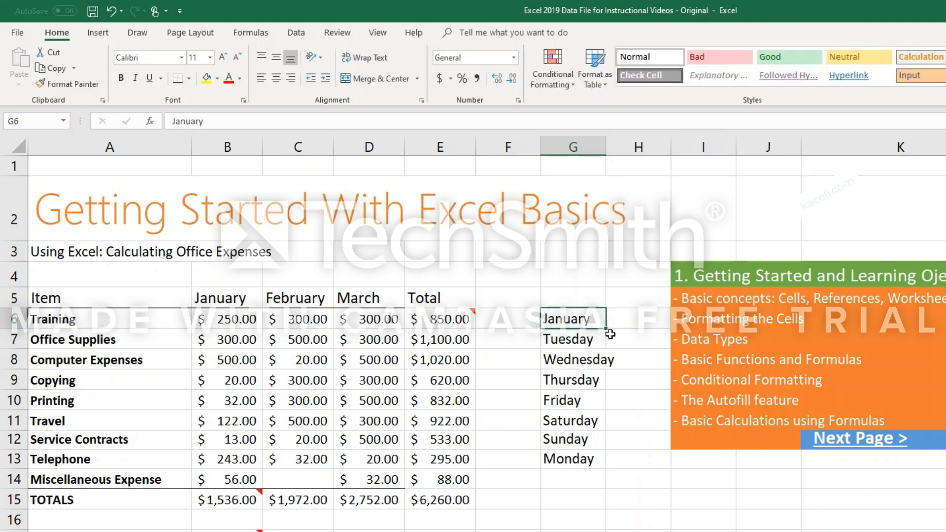
{"action": "left_click_drag", "start_coordinate": [606, 335], "coordinate": [609, 473]}
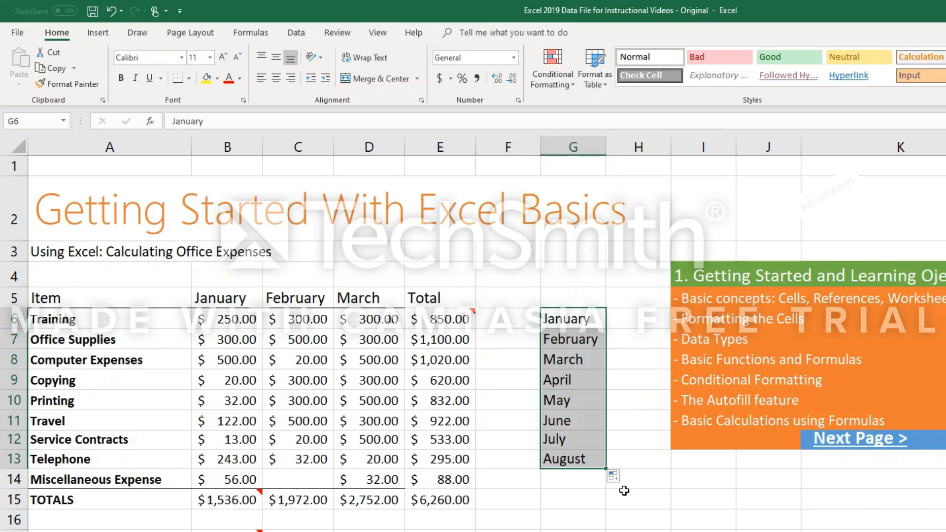
Clear the month list in G6:G13 and autofill a number series starting with 0 and 5 from H6:H7 down through H14.
{"action": "left_click", "coordinate": [638, 315]}
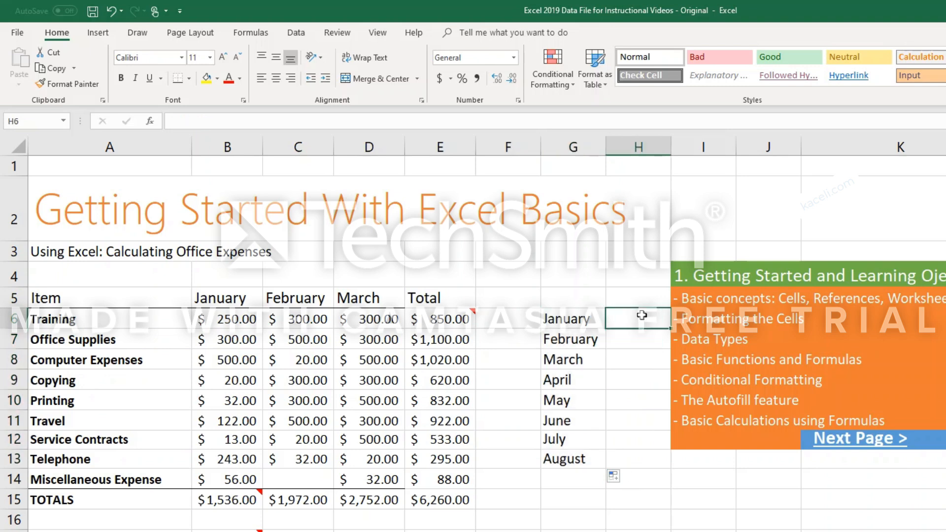
{"action": "left_click", "coordinate": [603, 325]}
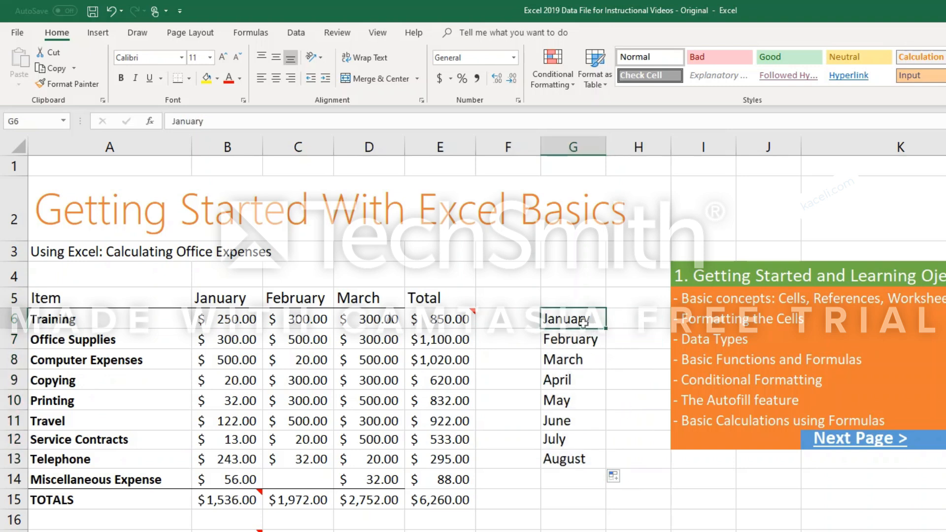
{"action": "left_click_drag", "start_coordinate": [581, 320], "coordinate": [581, 454]}
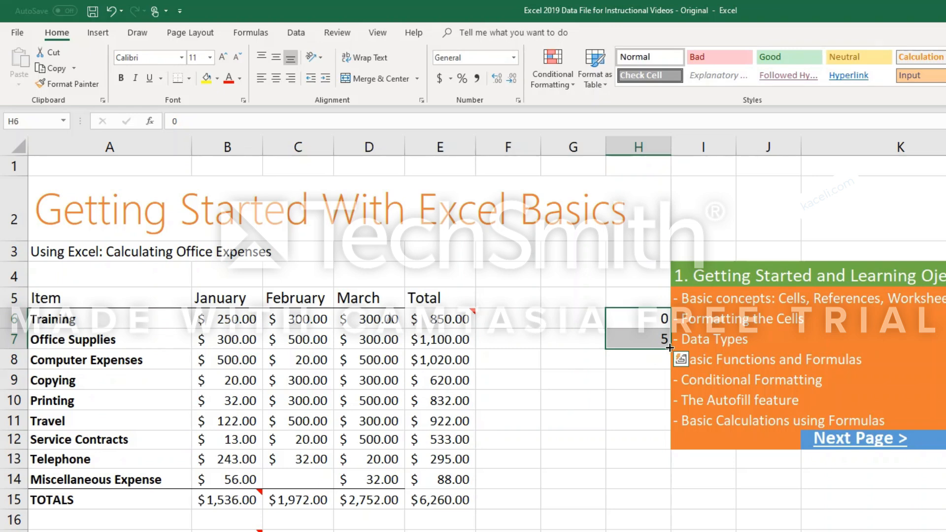
{"action": "left_click_drag", "start_coordinate": [670, 348], "coordinate": [668, 489]}
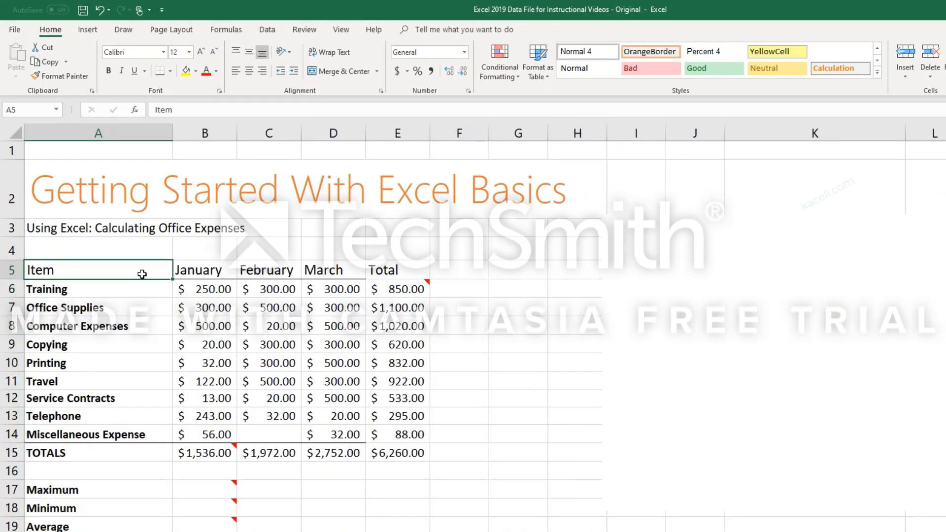
Apply the 40% - Accent2 cell style to the header row A5:E5.
{"action": "left_click_drag", "start_coordinate": [142, 270], "coordinate": [397, 275]}
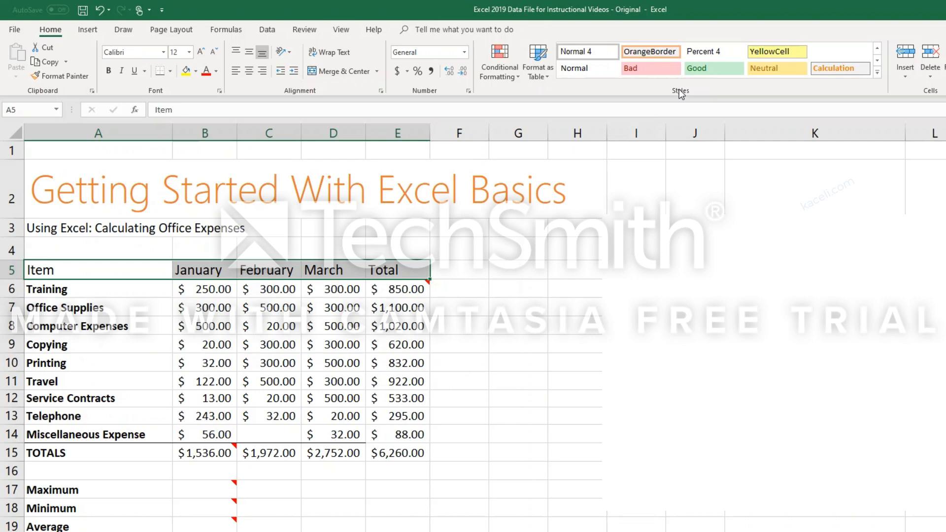
{"action": "left_click", "coordinate": [878, 75]}
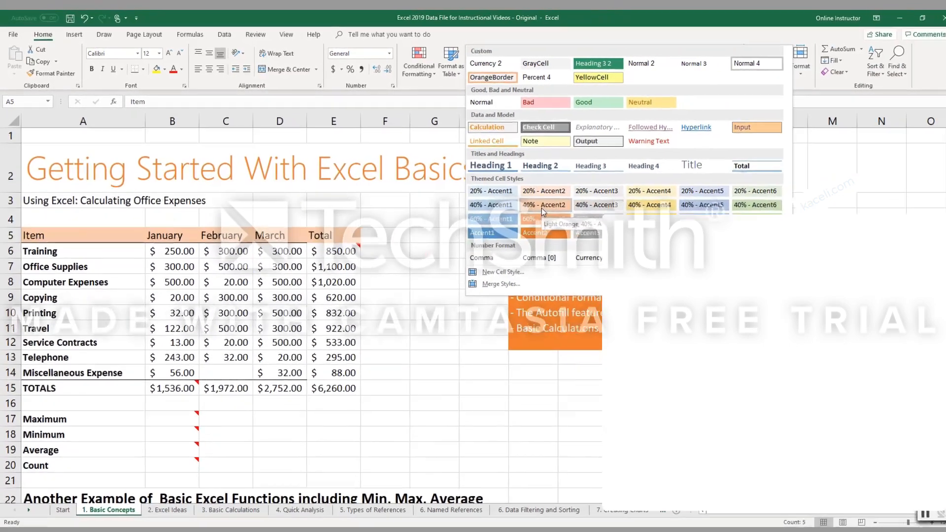
{"action": "left_click", "coordinate": [653, 236]}
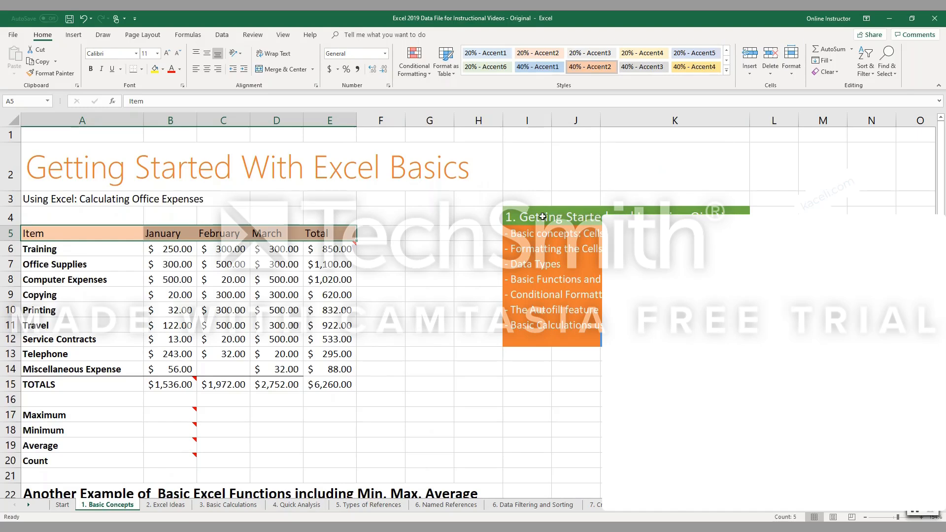
{"action": "left_click", "coordinate": [429, 293]}
Try to format the range A5:E14 as a table with headers using the Orange, Table Style Light 10 style.
{"action": "left_click", "coordinate": [46, 240]}
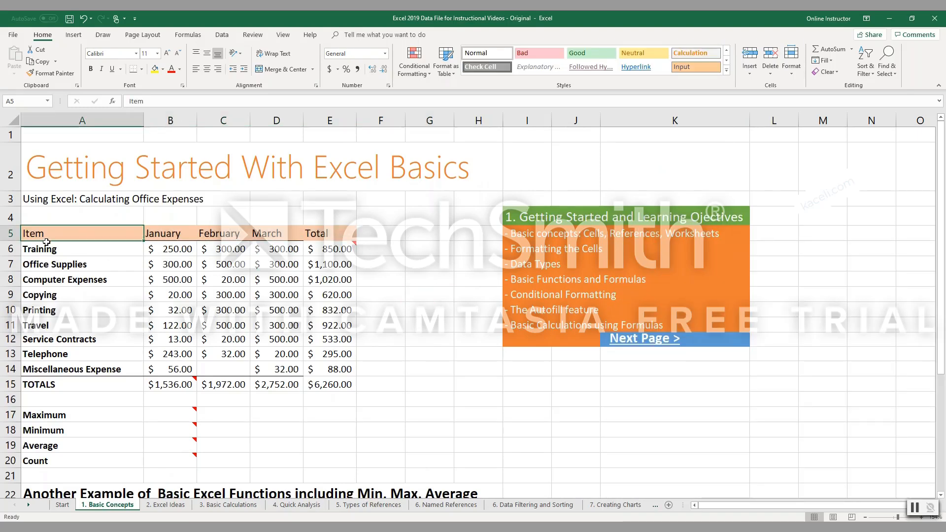
{"action": "left_click_drag", "start_coordinate": [46, 242], "coordinate": [334, 375]}
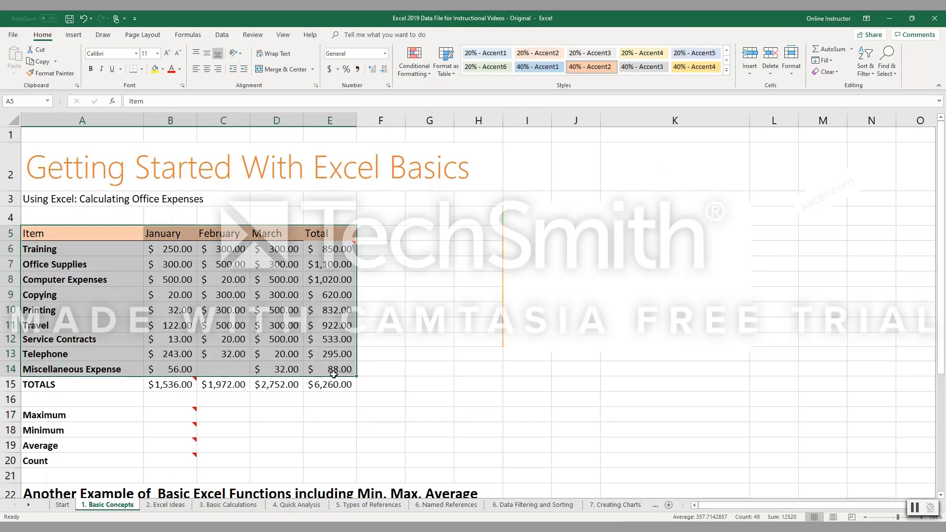
{"action": "left_click", "coordinate": [454, 73]}
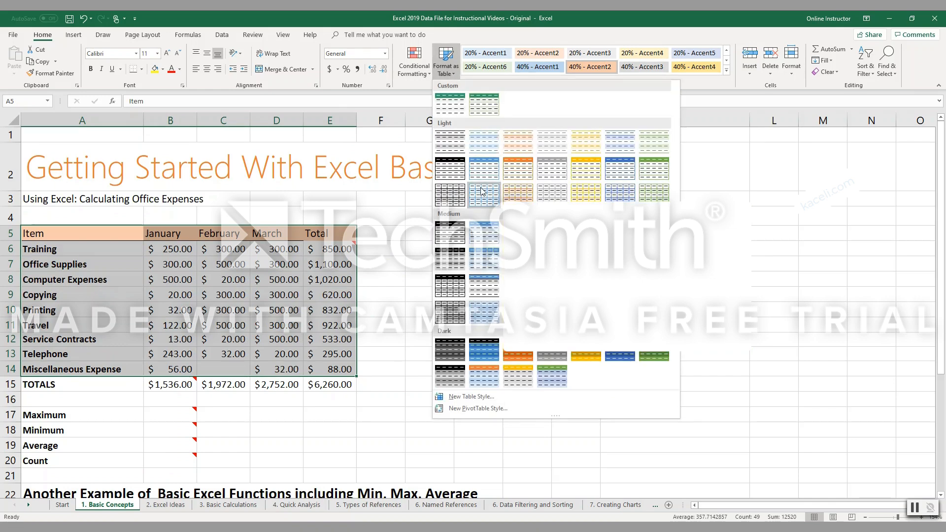
{"action": "left_click", "coordinate": [506, 170]}
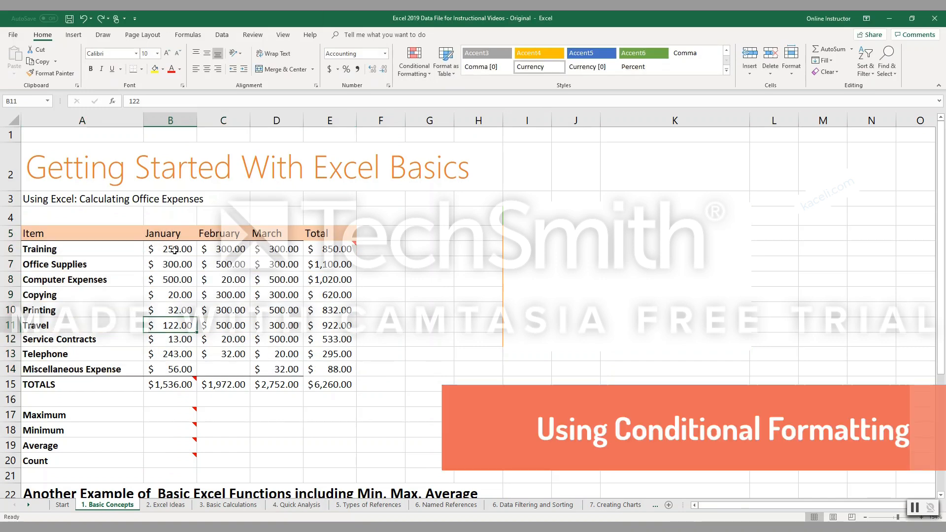
{"action": "left_click", "coordinate": [175, 249]}
{"action": "left_click_drag", "start_coordinate": [175, 250], "coordinate": [335, 369]}
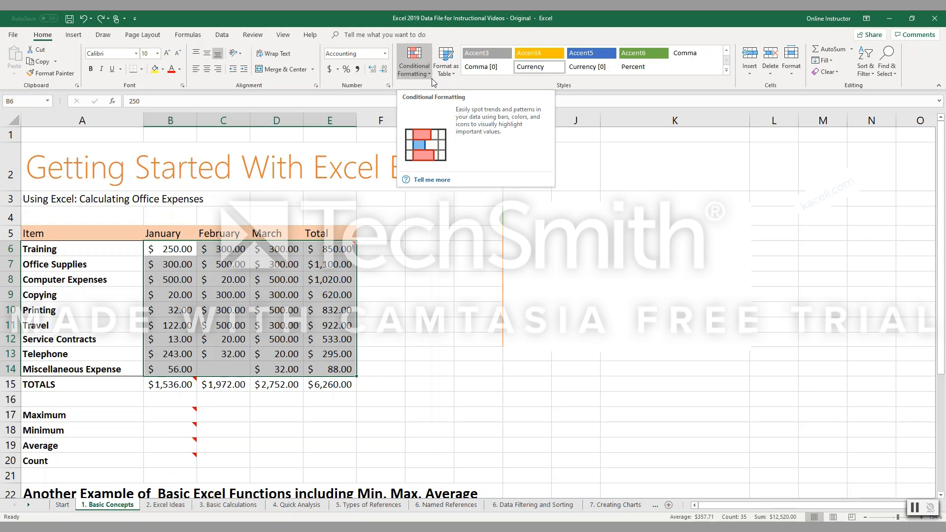
{"action": "left_click", "coordinate": [428, 279]}
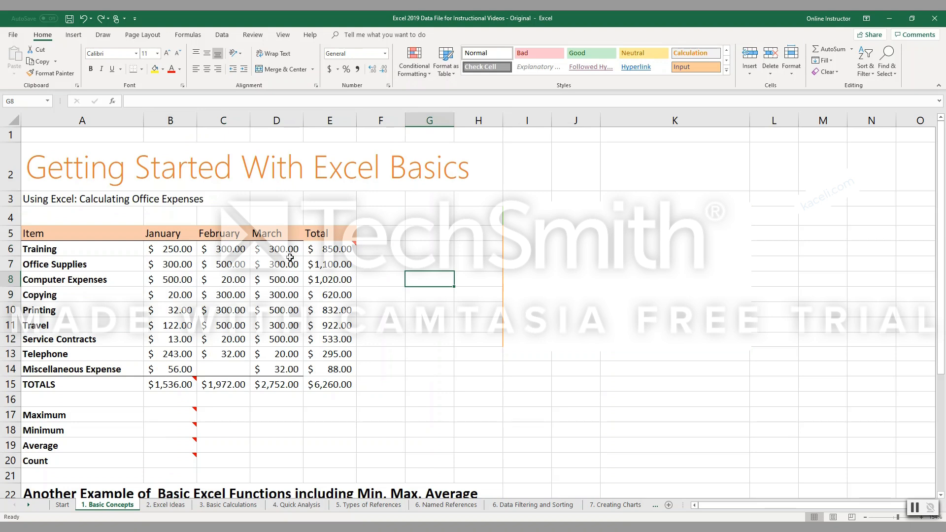
Apply gradient-fill Blue Data Bar conditional formatting to the monthly expense amounts in B6:D14.
{"action": "left_click_drag", "start_coordinate": [170, 249], "coordinate": [275, 363]}
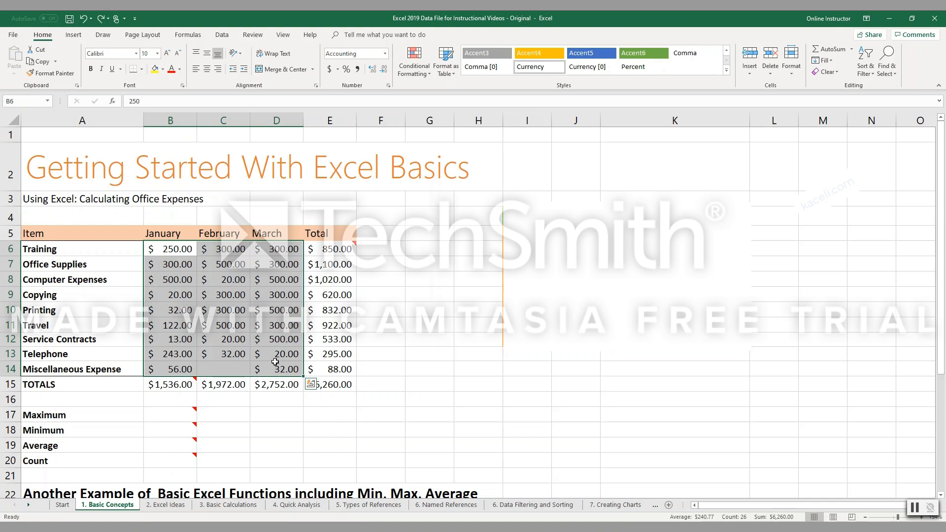
{"action": "left_click", "coordinate": [422, 75]}
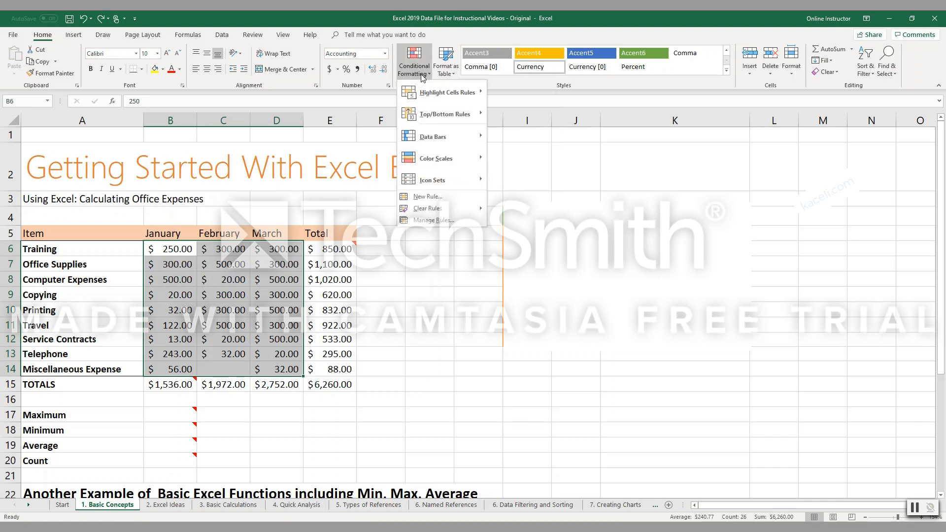
{"action": "mouse_move", "coordinate": [438, 98]}
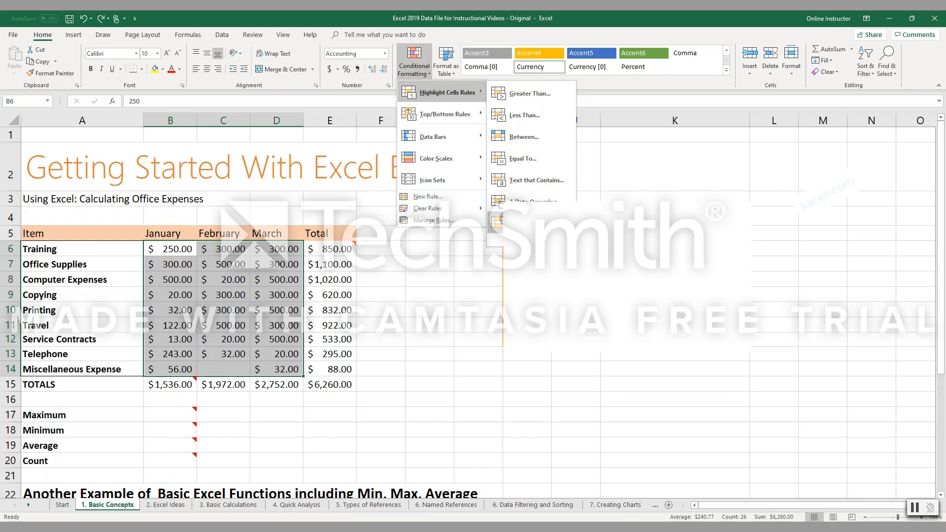
{"action": "mouse_move", "coordinate": [445, 118]}
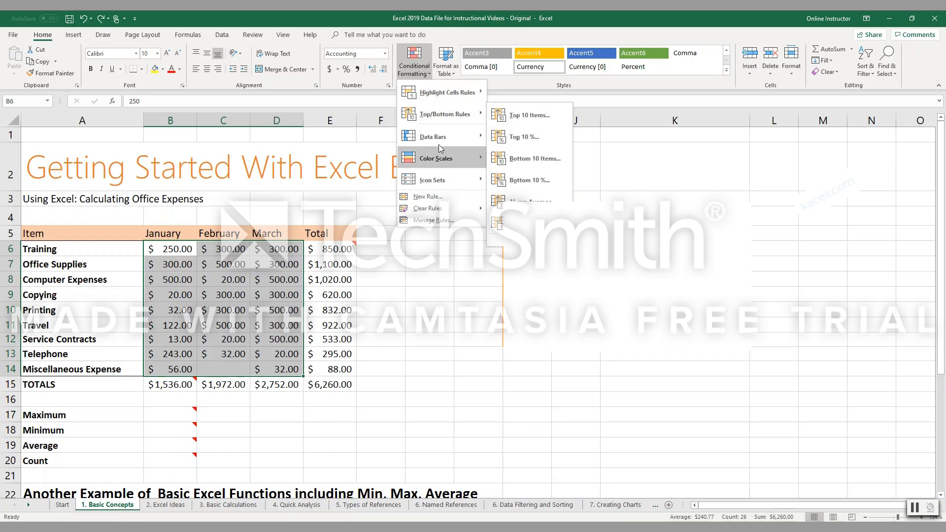
{"action": "mouse_move", "coordinate": [430, 144]}
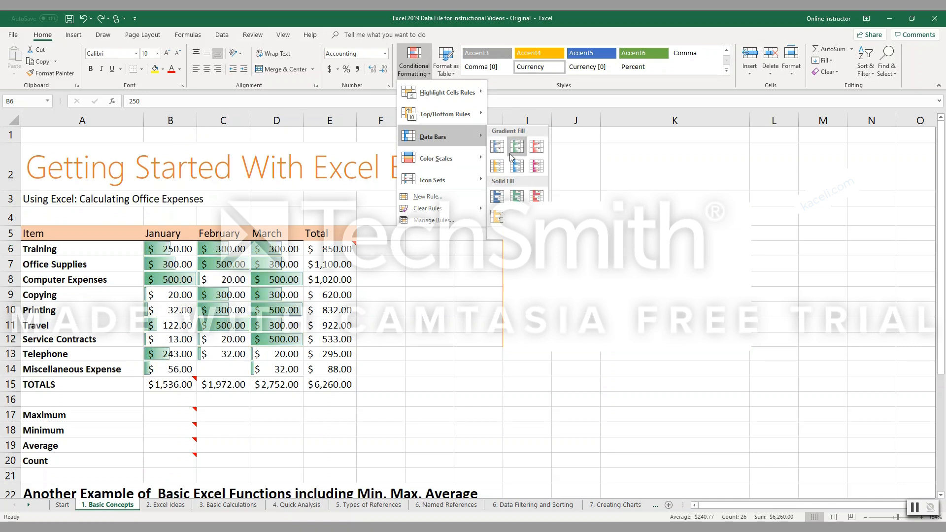
{"action": "mouse_move", "coordinate": [443, 161]}
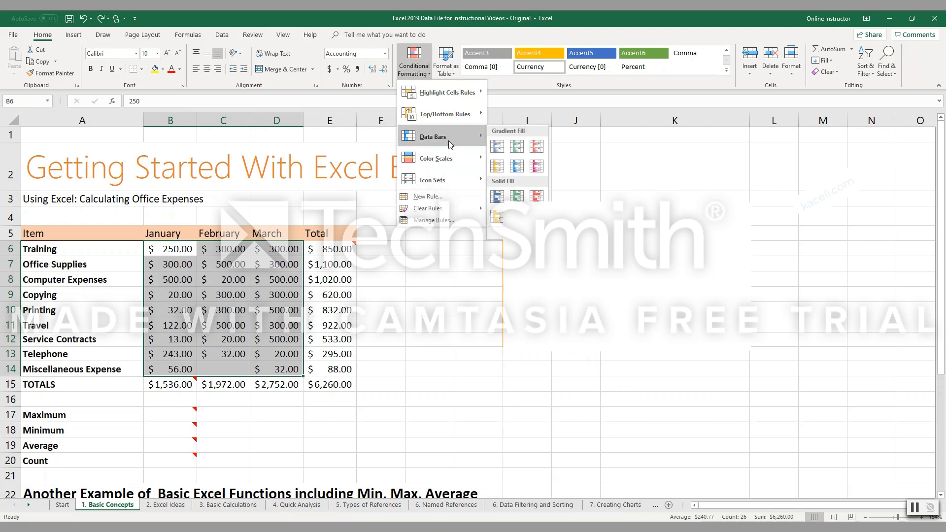
{"action": "left_click", "coordinate": [497, 146]}
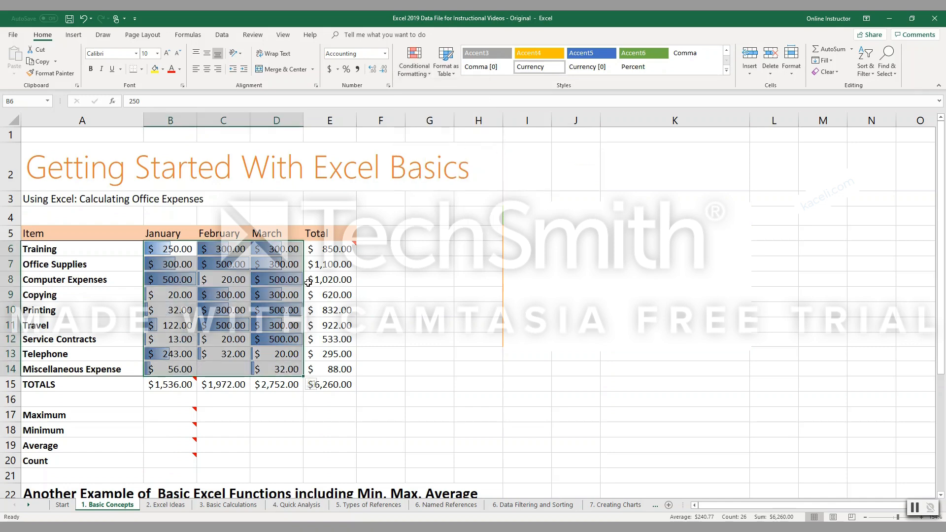
{"action": "left_click", "coordinate": [289, 294]}
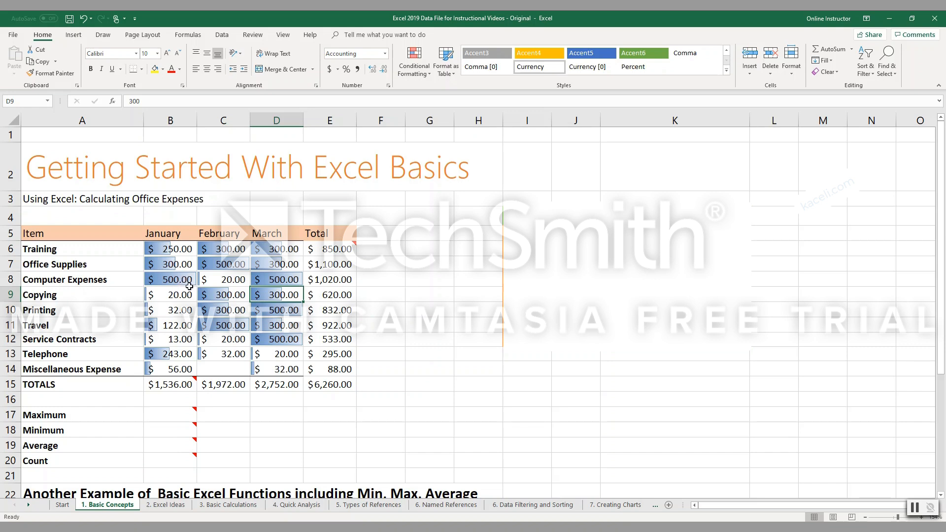
Set the January Computer Expenses amount in cell B8 to 5000.
{"action": "left_click", "coordinate": [172, 284]}
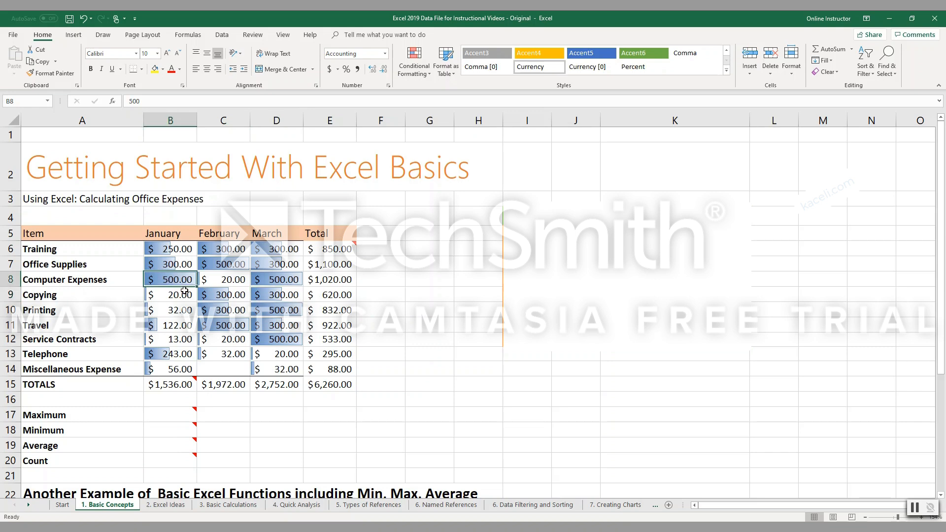
{"action": "type", "text": "5,00"}
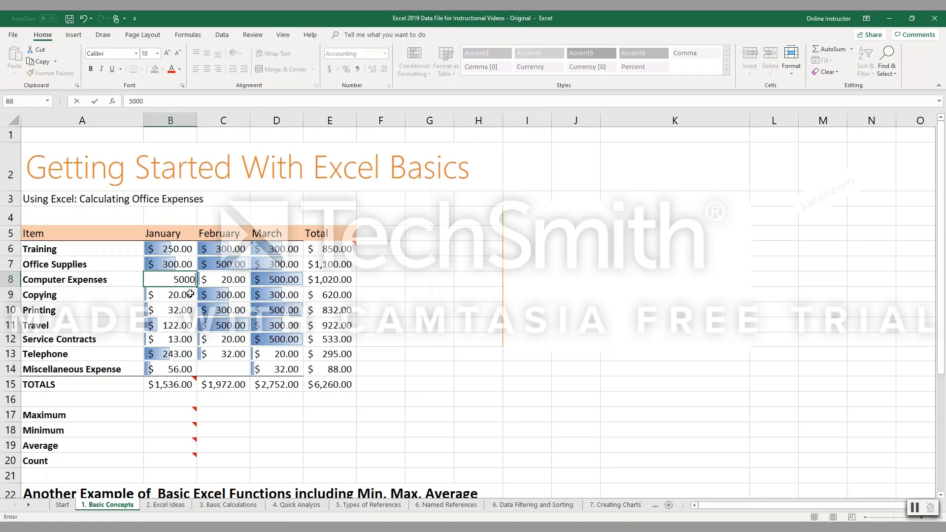
{"action": "type", "text": "0"}
{"action": "key", "text": "Return"}
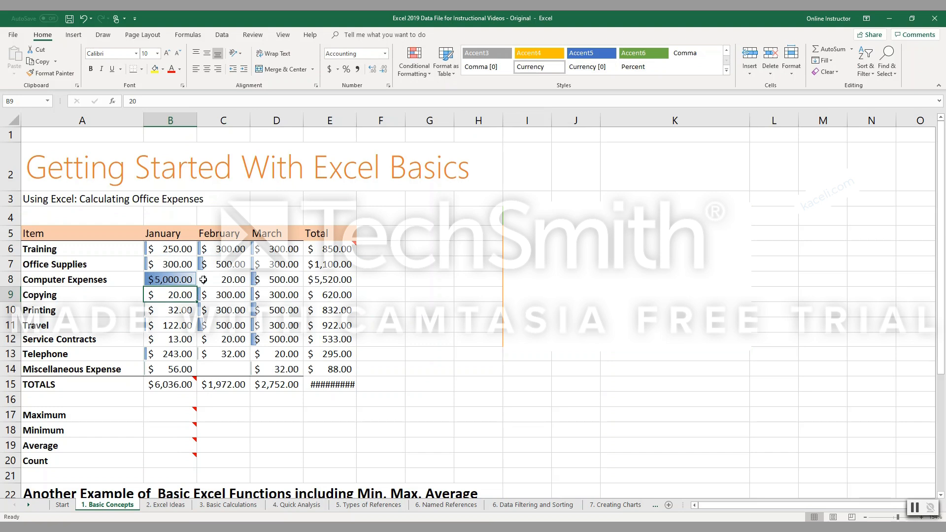
Apply the Red - Yellow - Green Color Scale conditional formatting to the item totals in E6:E14.
{"action": "left_click_drag", "start_coordinate": [330, 249], "coordinate": [347, 371]}
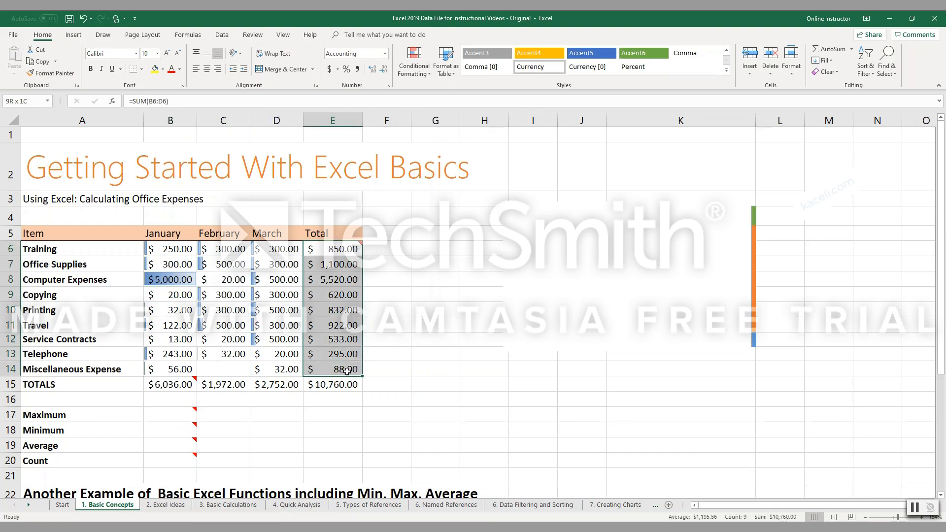
{"action": "left_click", "coordinate": [414, 62]}
{"action": "mouse_move", "coordinate": [445, 140]}
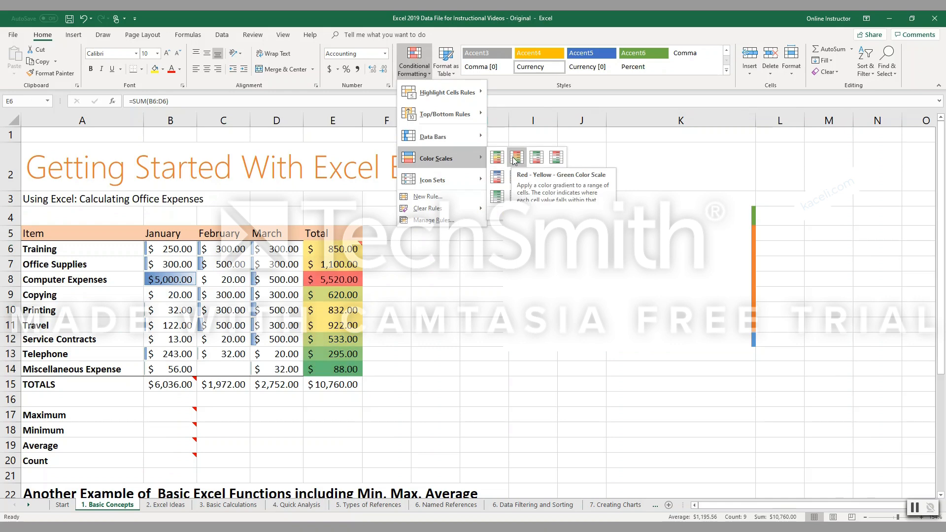
{"action": "left_click", "coordinate": [515, 157]}
{"action": "left_click", "coordinate": [387, 325]}
Insert the AutoSum Max function in cell B17 over the January amounts B6:B14.
{"action": "scroll", "coordinate": [254, 280], "scroll_direction": "down", "scroll_amount": 3}
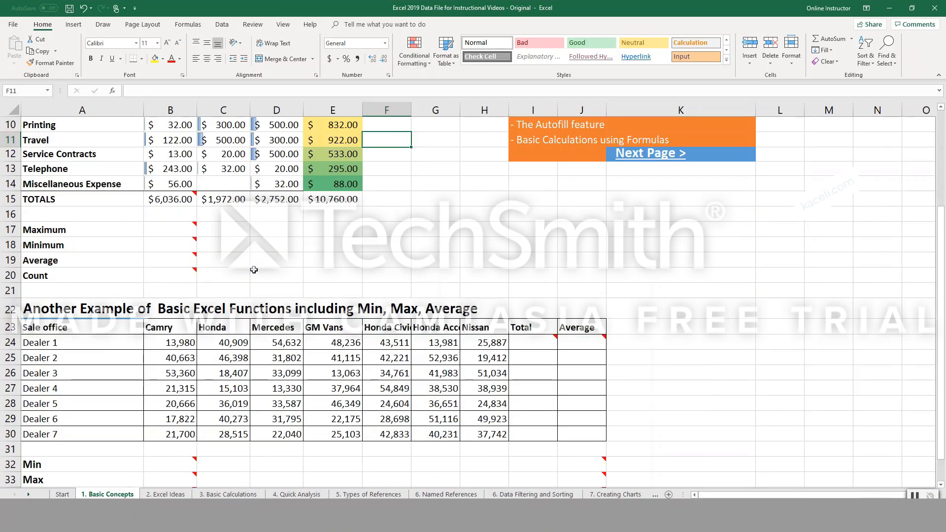
{"action": "key", "text": "ctrl+c"}
{"action": "left_click", "coordinate": [190, 244]}
{"action": "scroll", "coordinate": [190, 246], "scroll_direction": "up", "scroll_amount": 1}
{"action": "left_click", "coordinate": [184, 275]}
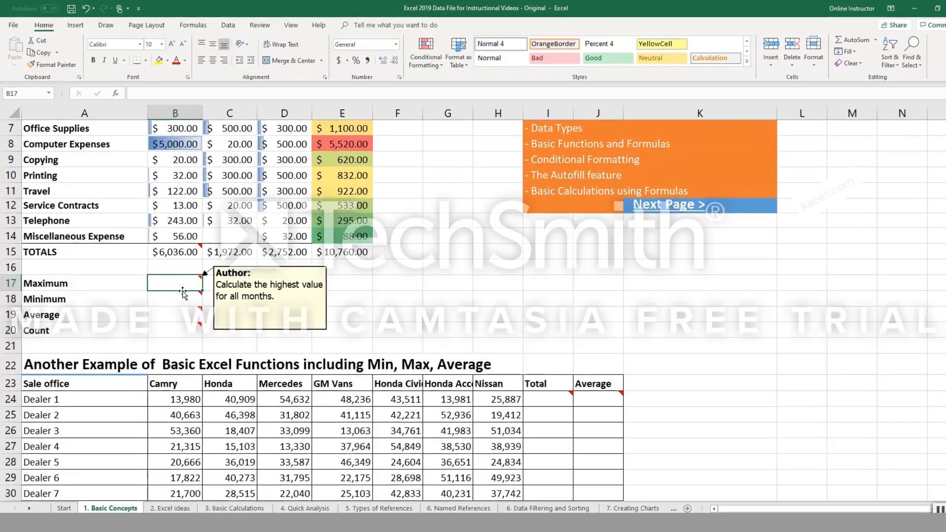
{"action": "scroll", "coordinate": [184, 288], "scroll_direction": "up", "scroll_amount": 2}
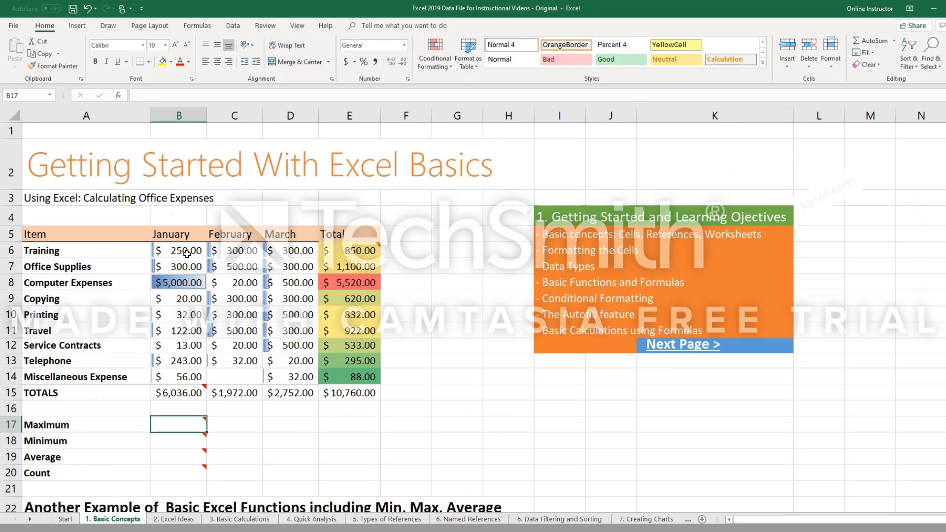
{"action": "left_click_drag", "start_coordinate": [190, 251], "coordinate": [204, 376]}
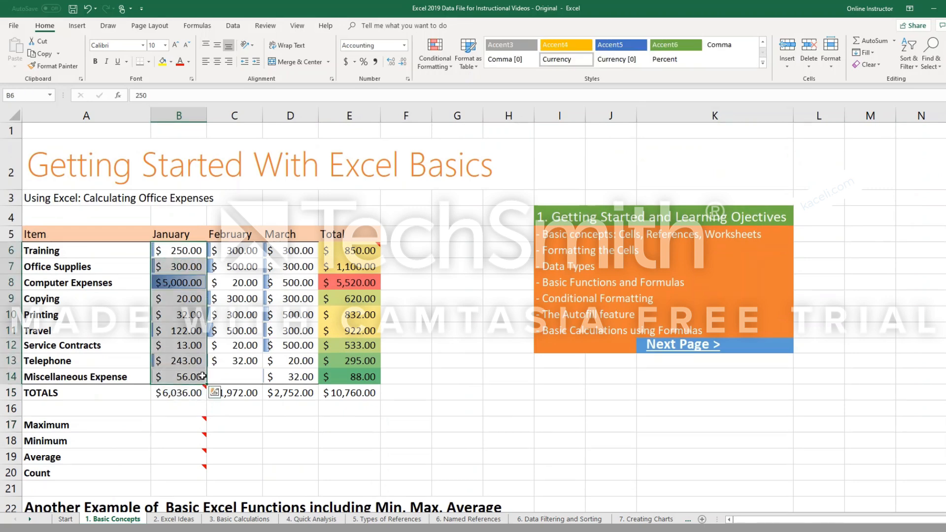
{"action": "left_click", "coordinate": [182, 420]}
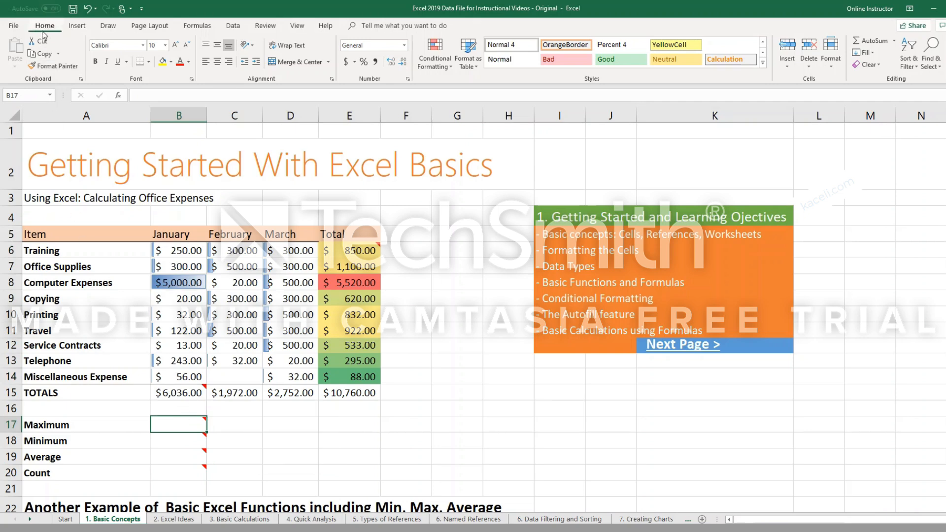
{"action": "left_click", "coordinate": [894, 41]}
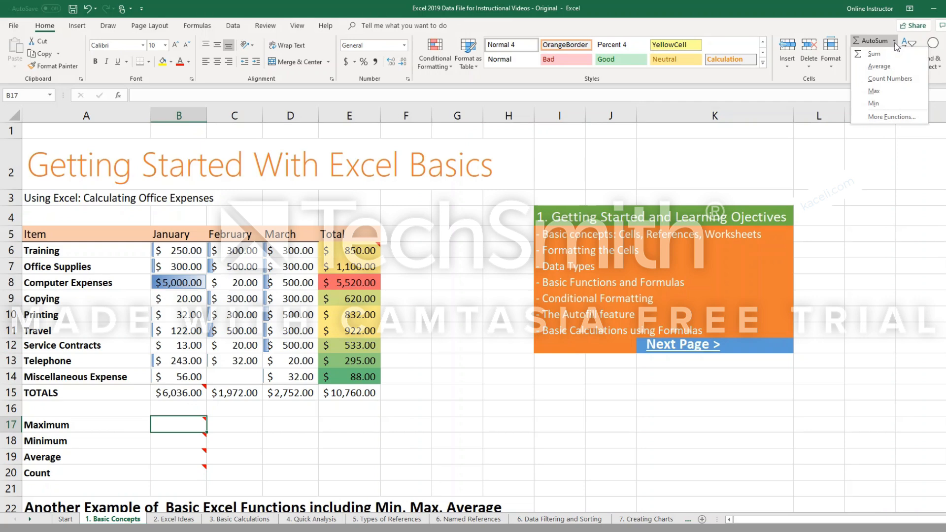
{"action": "left_click", "coordinate": [874, 91]}
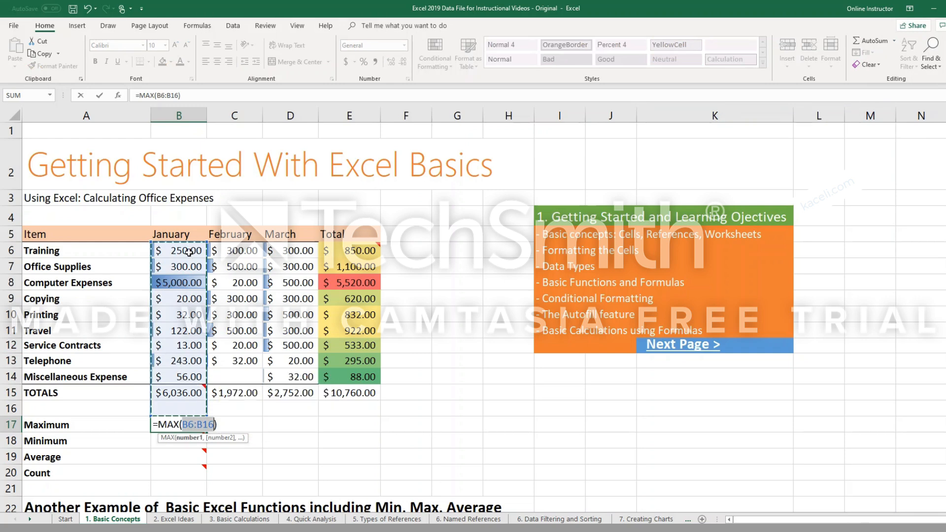
{"action": "mouse_move", "coordinate": [171, 395]}
{"action": "left_click_drag", "start_coordinate": [184, 251], "coordinate": [202, 375]}
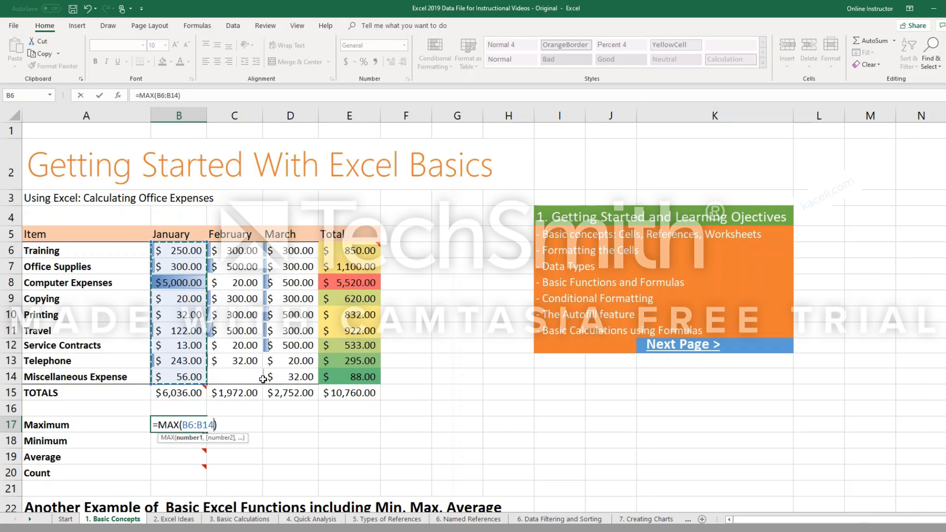
{"action": "key", "text": "Return"}
Clear the formula in cell B17 and write the MAX function by hand over the range B6:B14.
{"action": "left_click", "coordinate": [188, 424]}
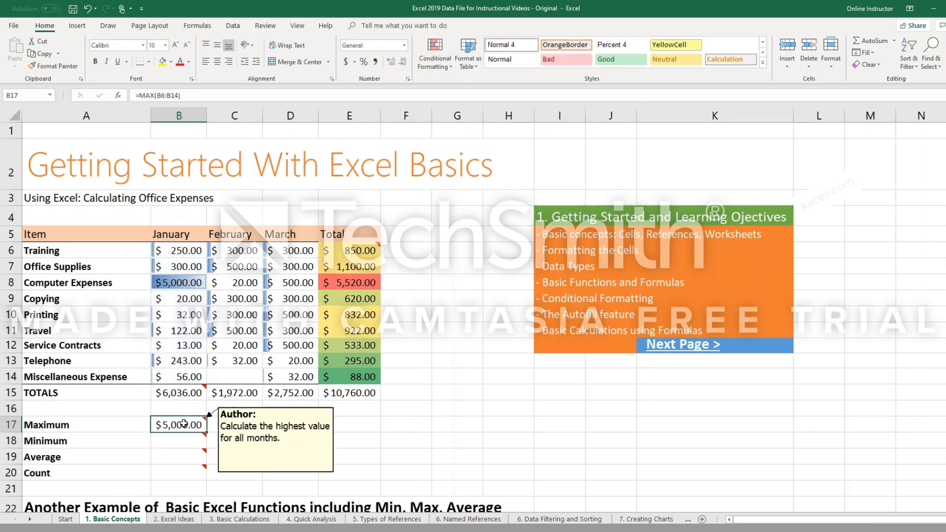
{"action": "key", "text": "Delete"}
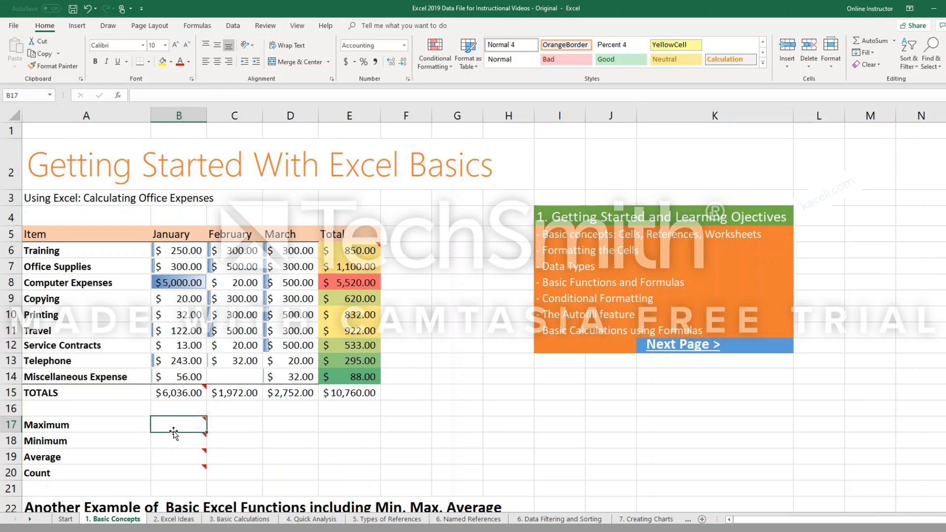
{"action": "type", "text": "="}
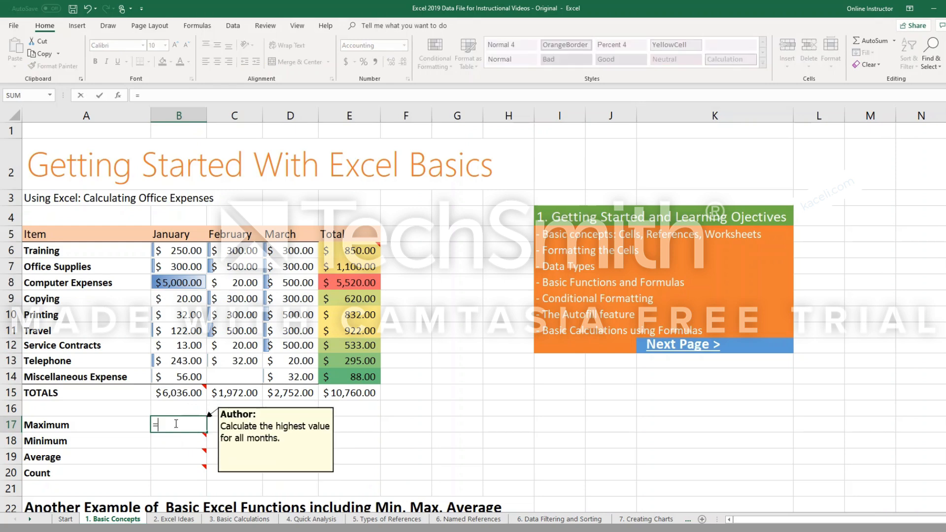
{"action": "type", "text": "max"}
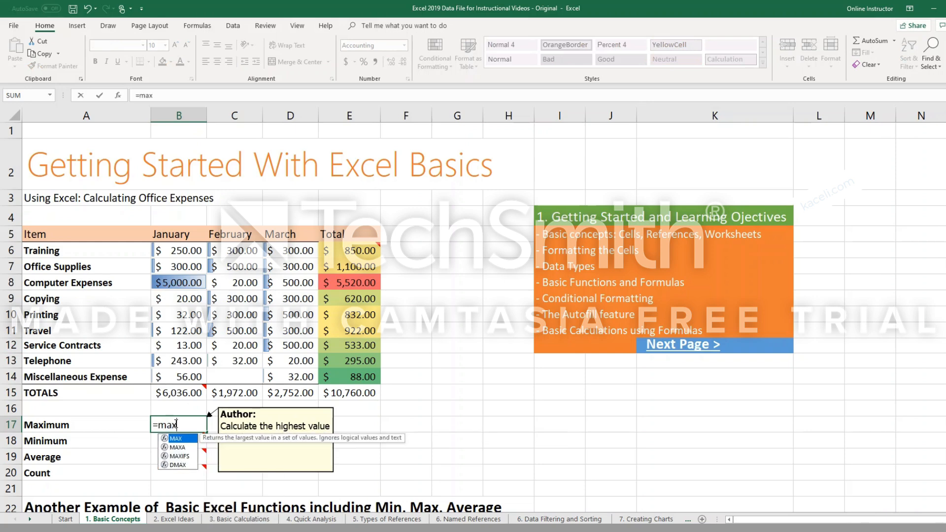
{"action": "type", "text": "("}
{"action": "left_click_drag", "start_coordinate": [179, 251], "coordinate": [200, 374]}
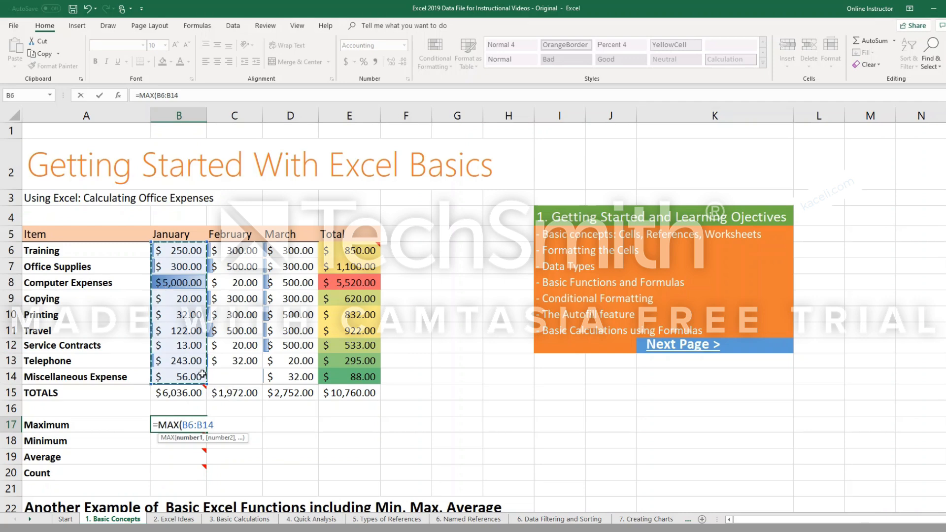
{"action": "key", "text": "Return"}
{"action": "mouse_move", "coordinate": [184, 426]}
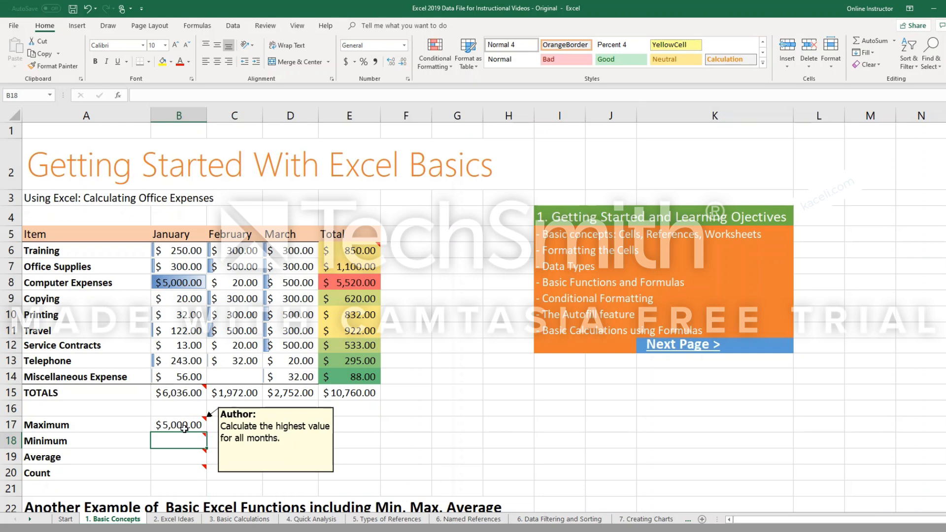
Set the January Computer Expenses amount in cell B8 to 12000.
{"action": "left_click", "coordinate": [183, 286]}
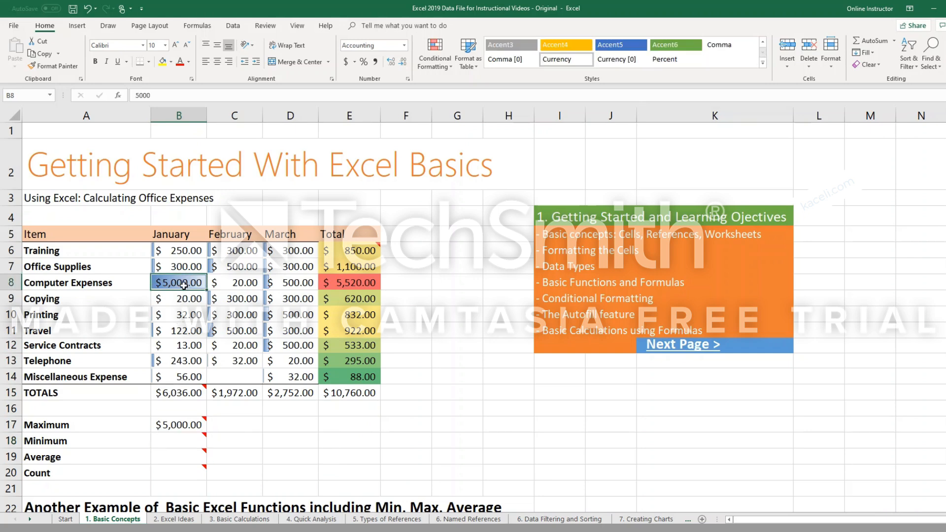
{"action": "type", "text": "12000"}
{"action": "key", "text": "Return"}
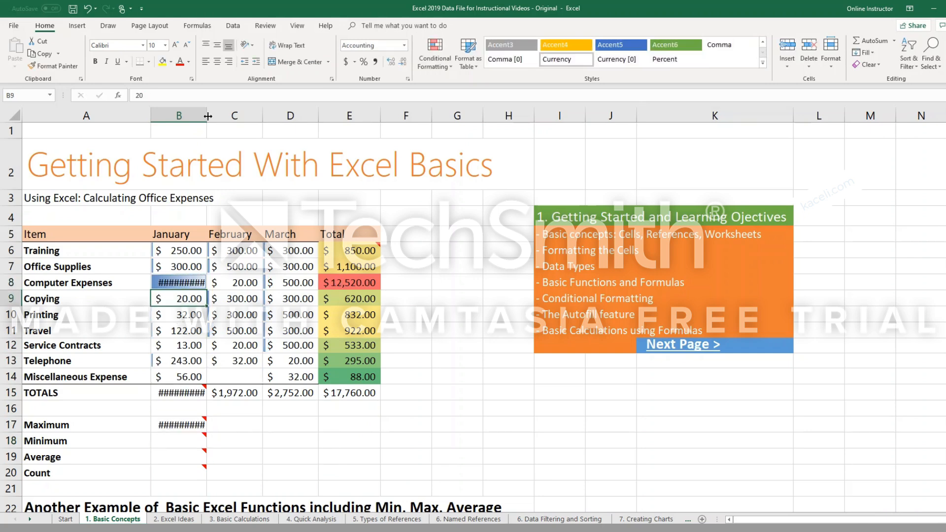
Widen column B so that the January amounts and the maximum in B17 fit.
{"action": "left_click_drag", "start_coordinate": [208, 116], "coordinate": [216, 116]}
{"action": "mouse_move", "coordinate": [202, 424]}
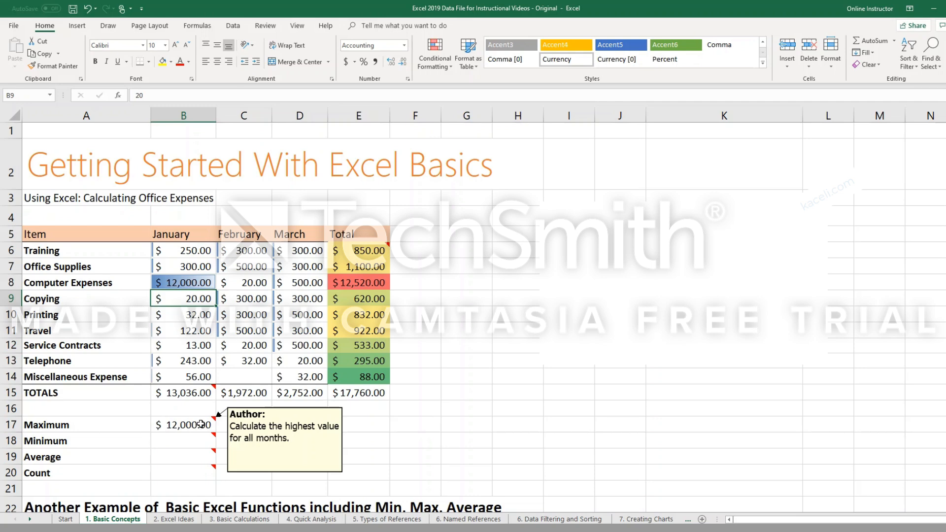
{"action": "left_click", "coordinate": [201, 424]}
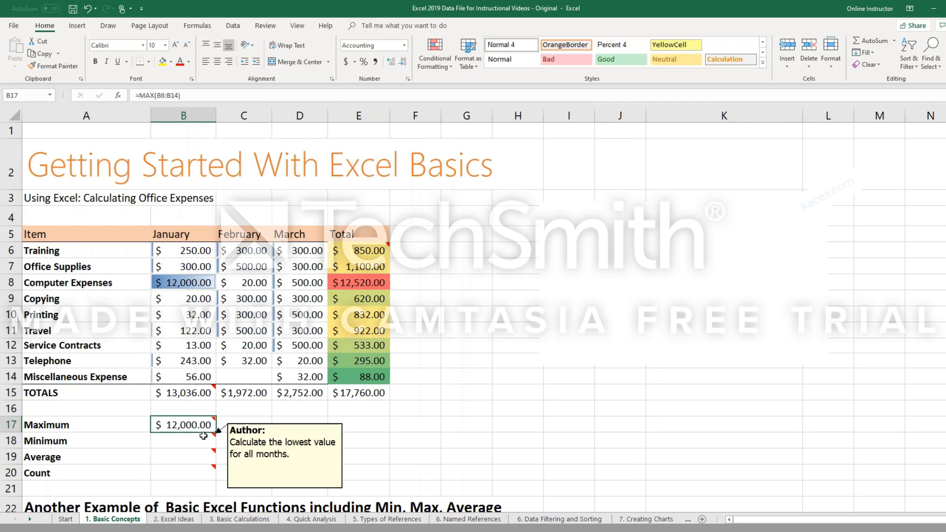
Fill the MAX formula from B17 across the February, March and Total columns through E17.
{"action": "left_click", "coordinate": [247, 430]}
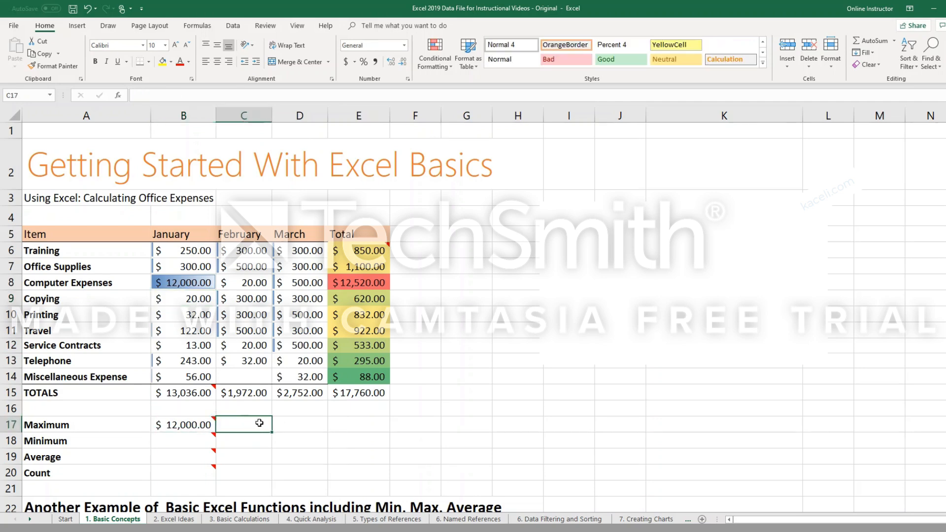
{"action": "left_click", "coordinate": [293, 426]}
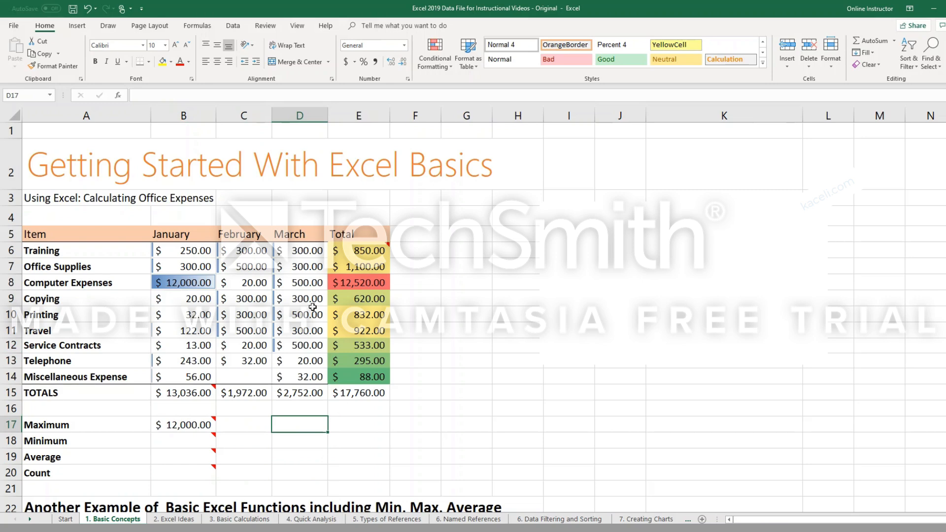
{"action": "left_click", "coordinate": [346, 421]}
{"action": "left_click", "coordinate": [199, 425]}
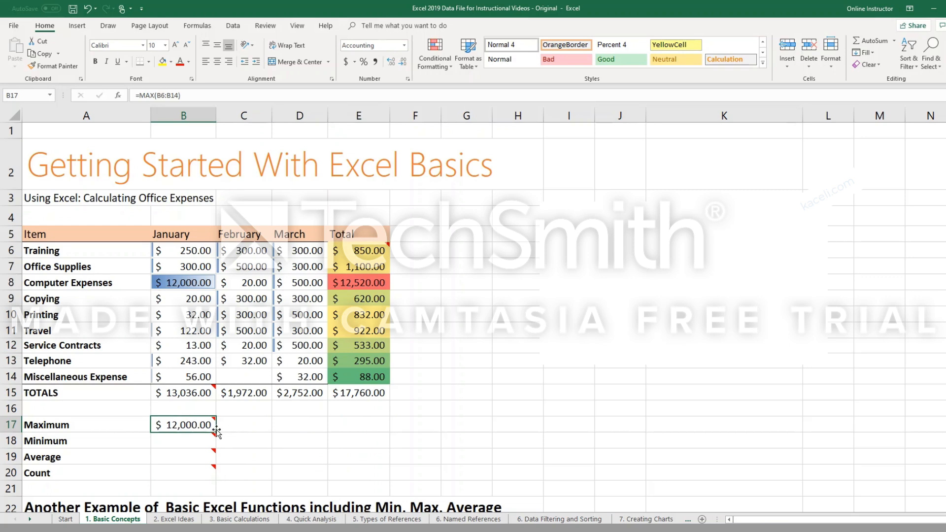
{"action": "mouse_move", "coordinate": [192, 426]}
{"action": "left_click_drag", "start_coordinate": [294, 431], "coordinate": [347, 431]}
Enter a MIN function in cell B18 over the January amounts B6:B14.
{"action": "left_click", "coordinate": [186, 444]}
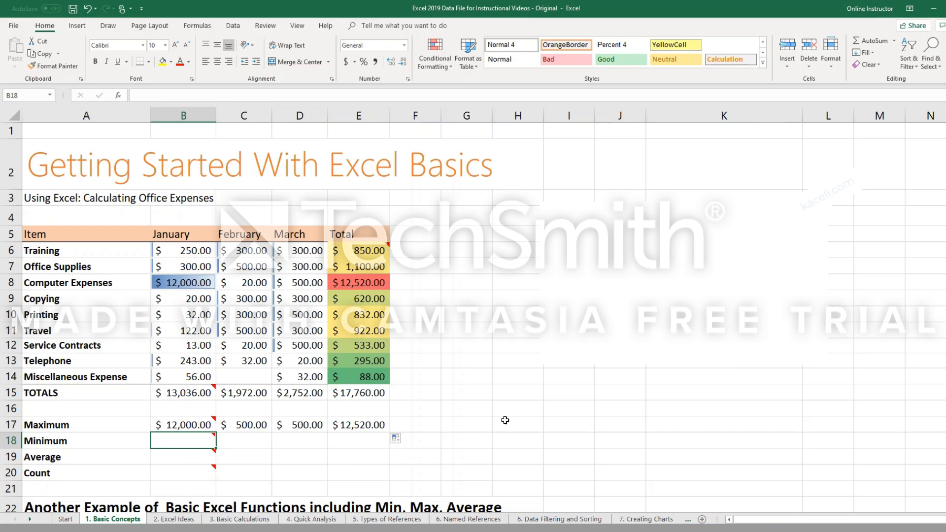
{"action": "left_click", "coordinate": [895, 41]}
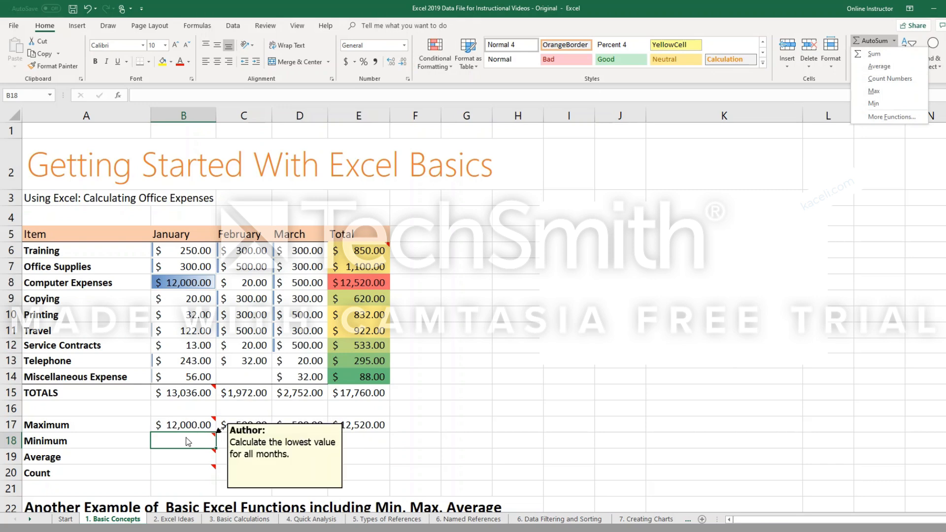
{"action": "left_click", "coordinate": [178, 442]}
{"action": "type", "text": "=min"}
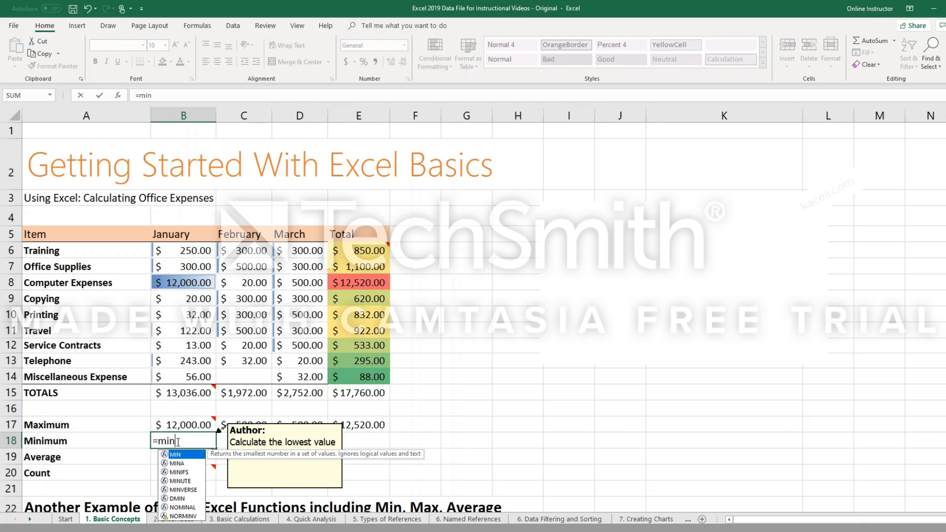
{"action": "key", "text": "Tab"}
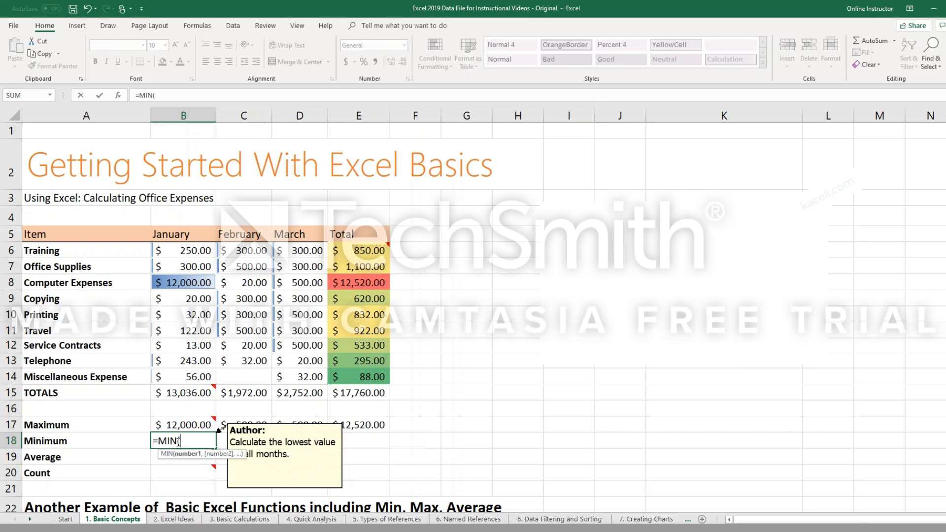
{"action": "left_click_drag", "start_coordinate": [192, 252], "coordinate": [206, 377]}
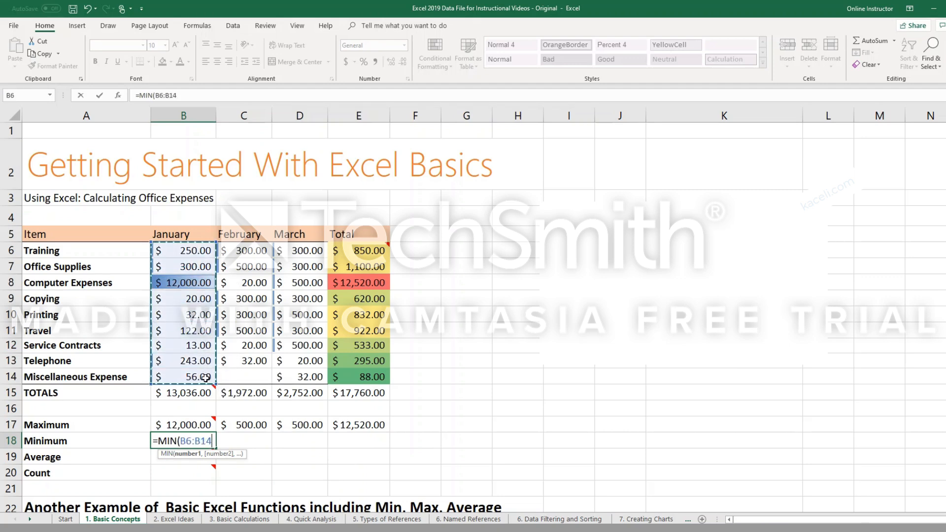
{"action": "key", "text": "Return"}
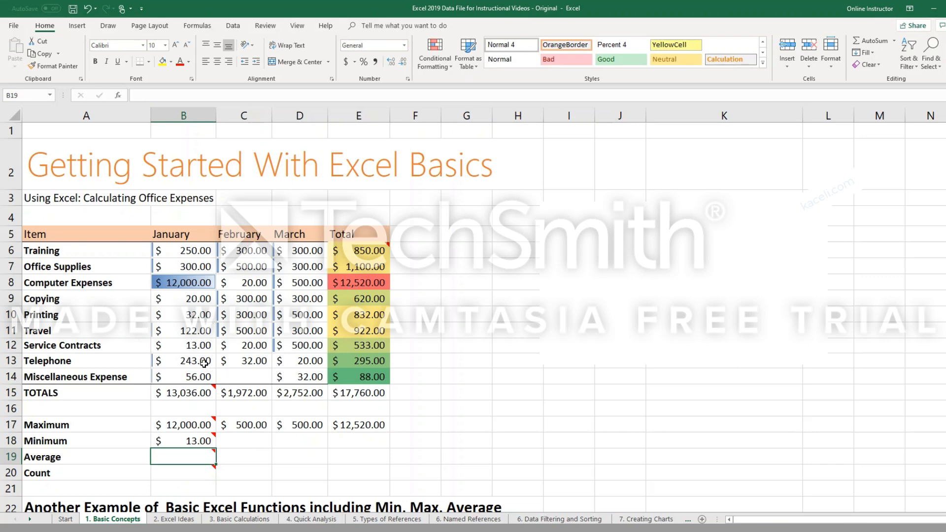
Fill the MIN formula from B18 across the February, March and Total columns through E18.
{"action": "left_click", "coordinate": [209, 442]}
{"action": "left_click_drag", "start_coordinate": [230, 447], "coordinate": [363, 452]}
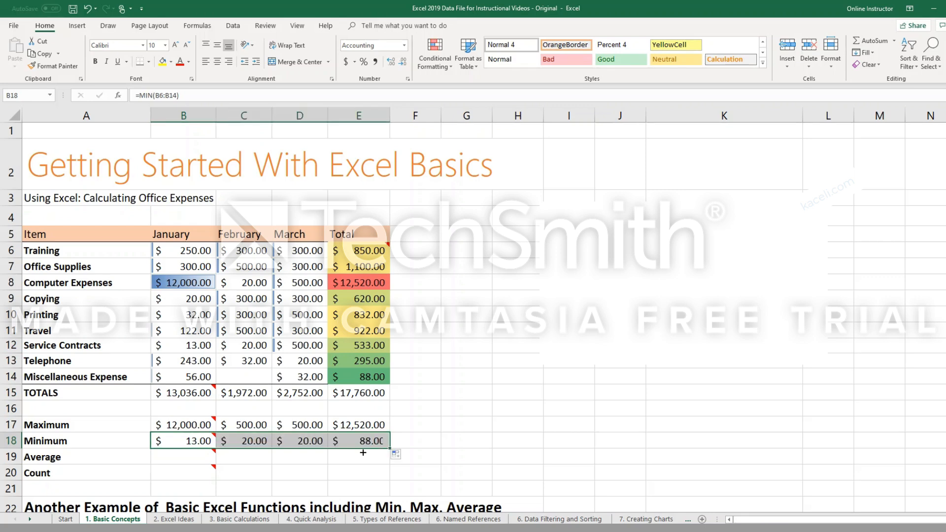
{"action": "left_click", "coordinate": [304, 445]}
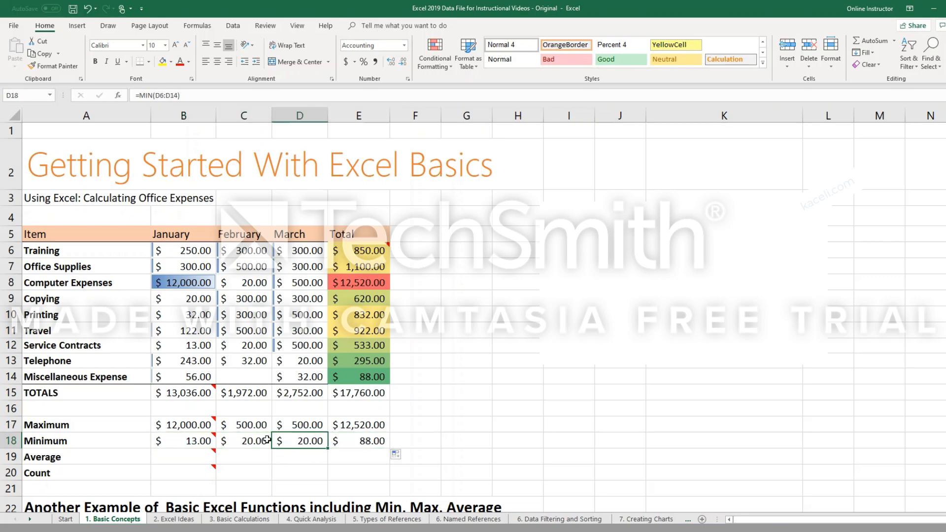
Set the January Service Contracts amount in cell B12 to 1 and check the January minimum.
{"action": "left_click", "coordinate": [199, 350]}
{"action": "type", "text": "1"}
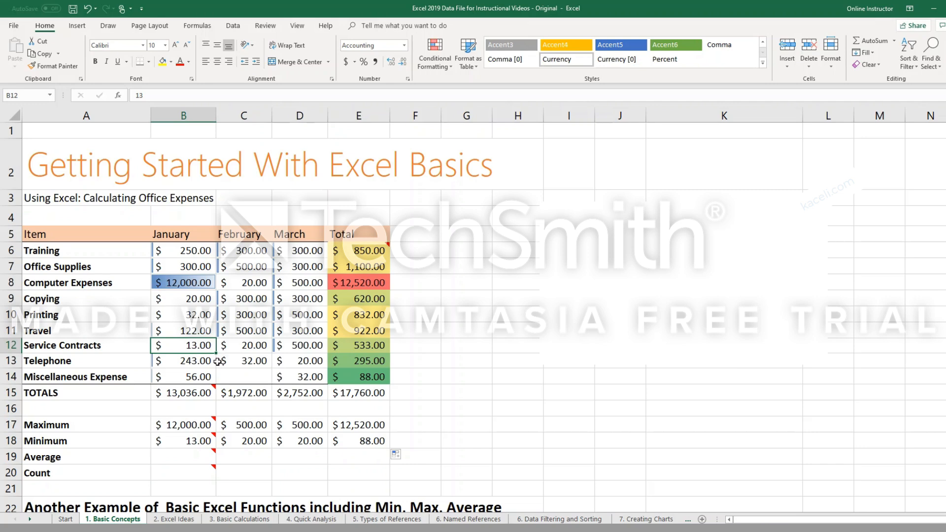
{"action": "key", "text": "Return"}
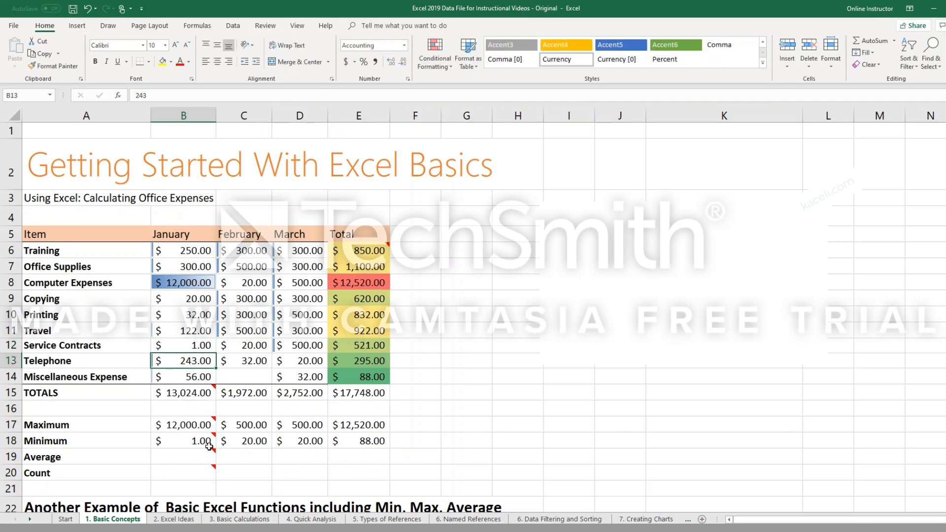
{"action": "mouse_move", "coordinate": [206, 443]}
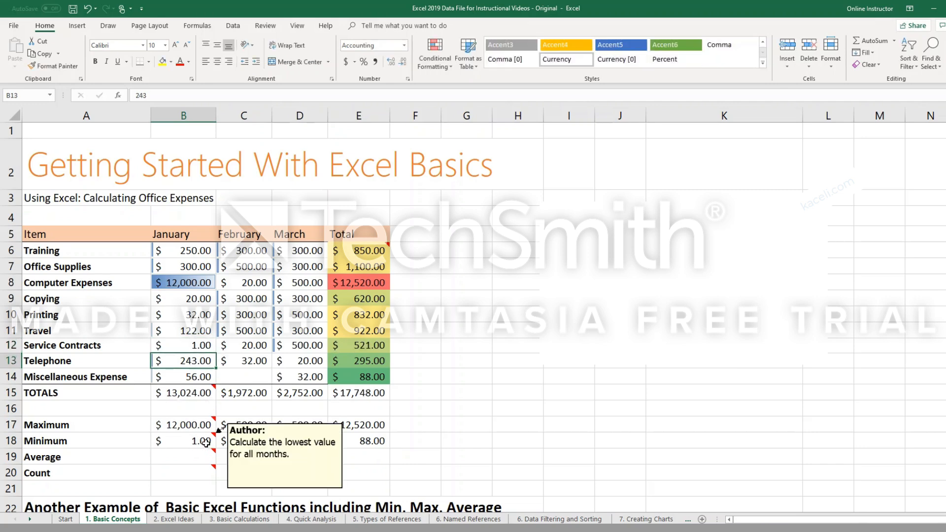
Enter an AVERAGE function over B6:B14 in cell B19 and fill it across through E19.
{"action": "left_click", "coordinate": [182, 458]}
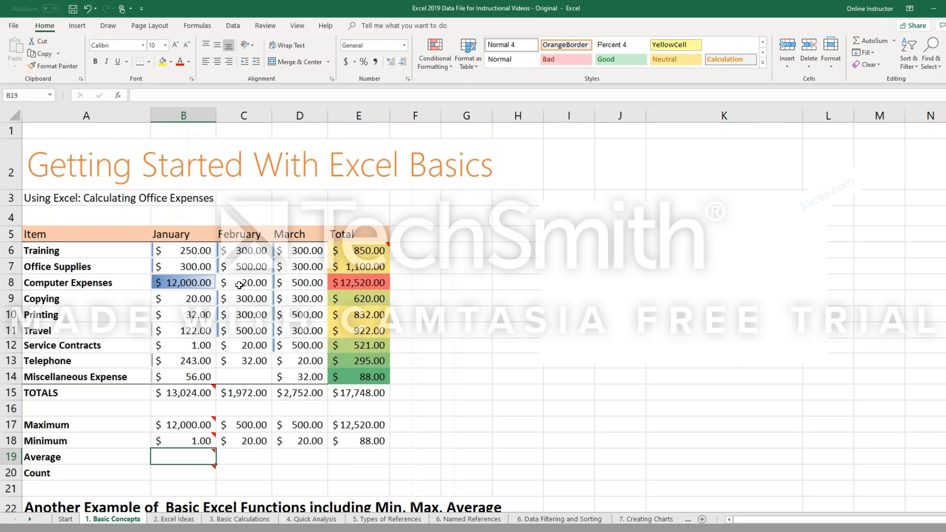
{"action": "type", "text": "="}
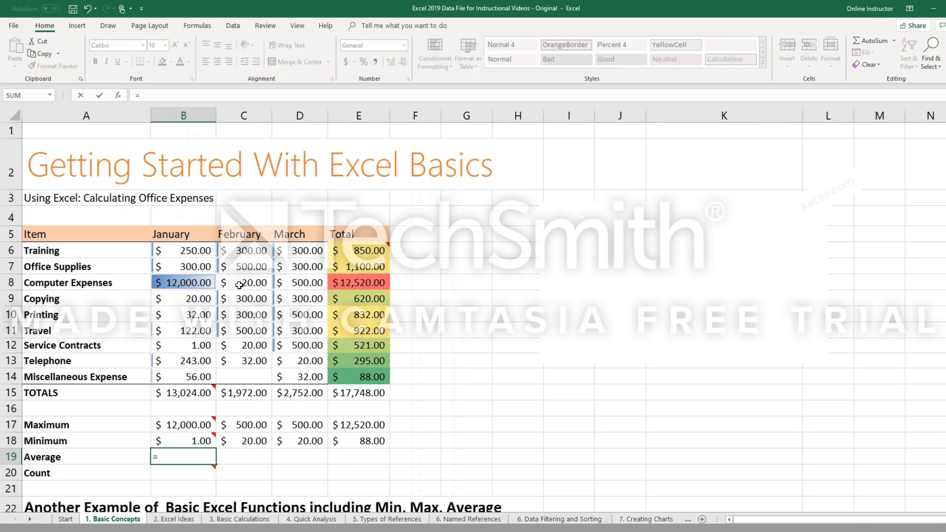
{"action": "type", "text": "ave"}
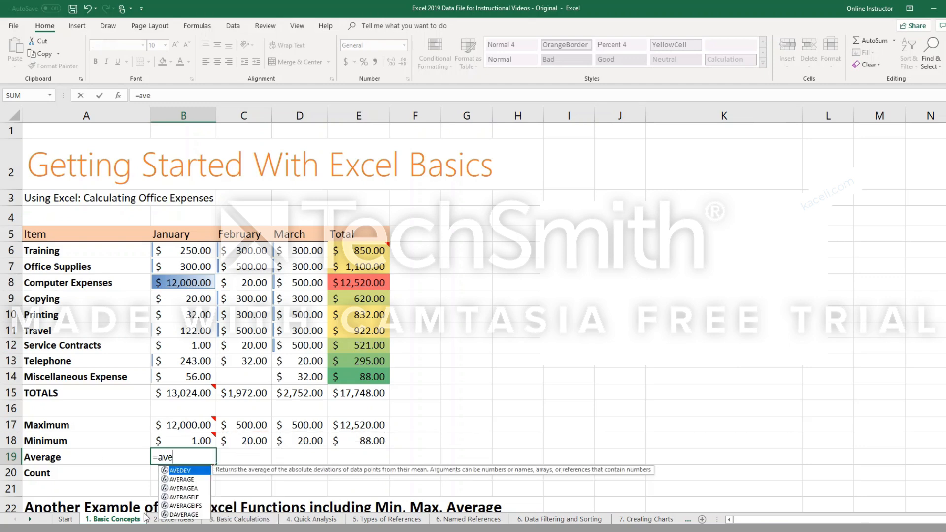
{"action": "left_click", "coordinate": [181, 480]}
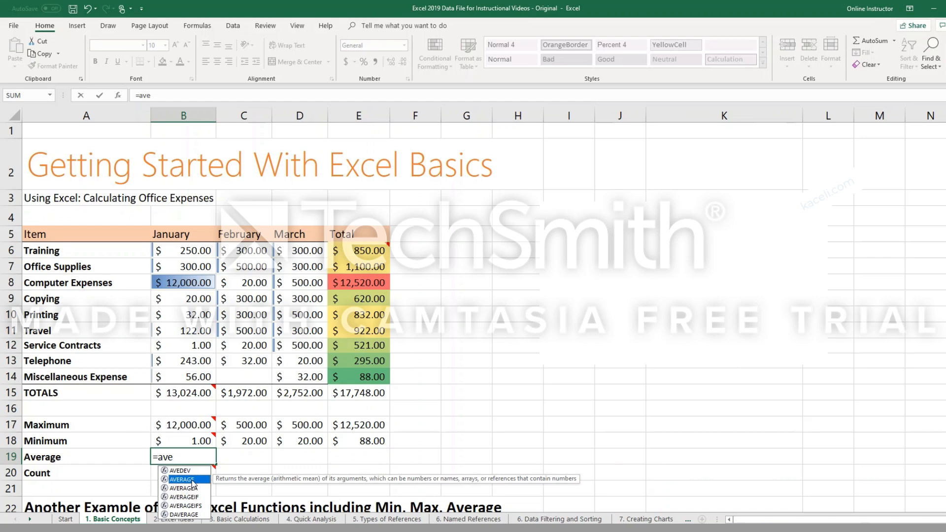
{"action": "double_click", "coordinate": [192, 481]}
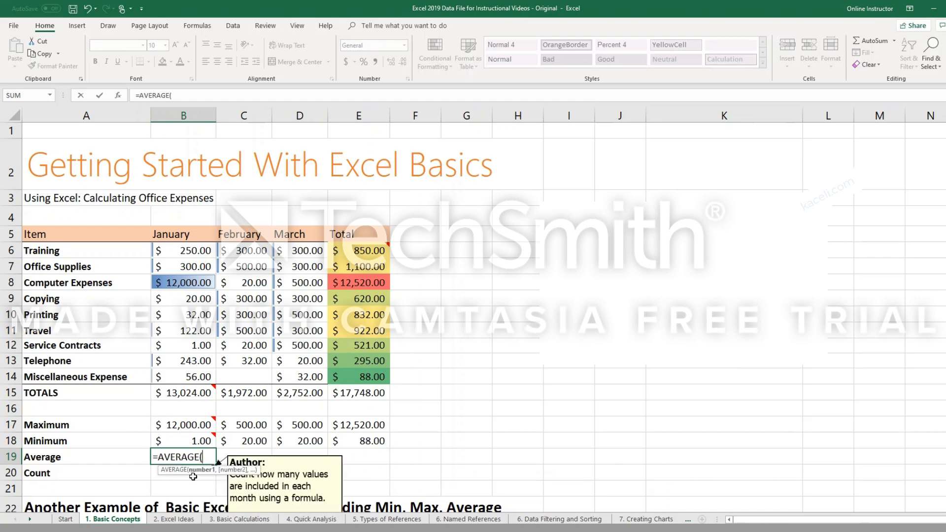
{"action": "left_click_drag", "start_coordinate": [190, 250], "coordinate": [209, 375]}
{"action": "key", "text": "Return"}
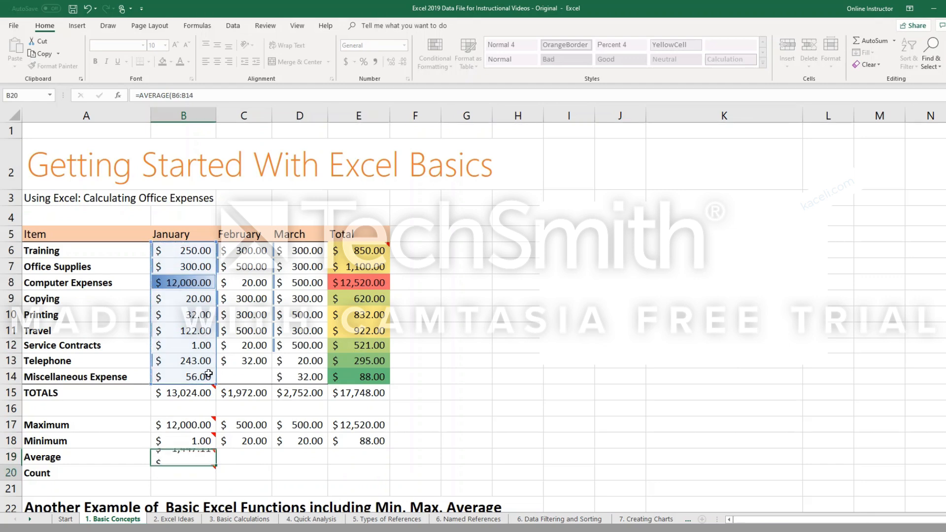
{"action": "left_click", "coordinate": [195, 459]}
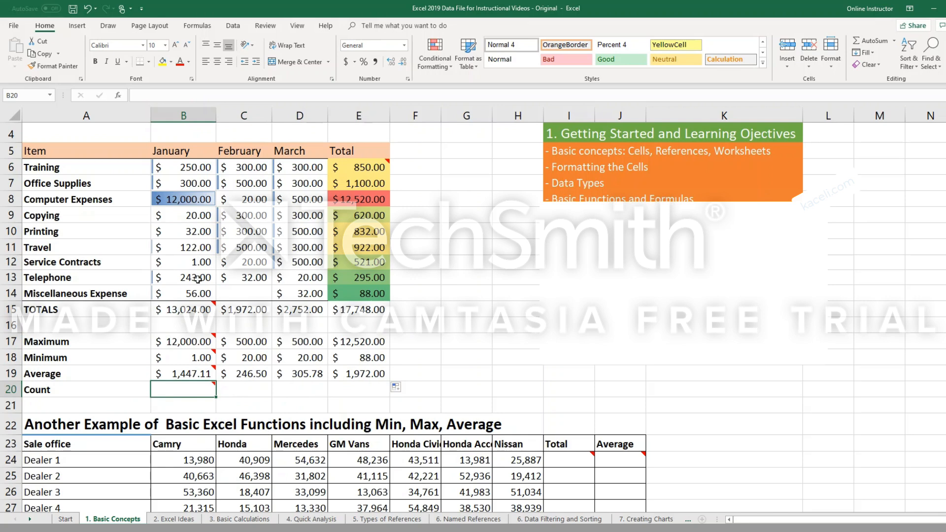
{"action": "left_click_drag", "start_coordinate": [195, 167], "coordinate": [195, 288]}
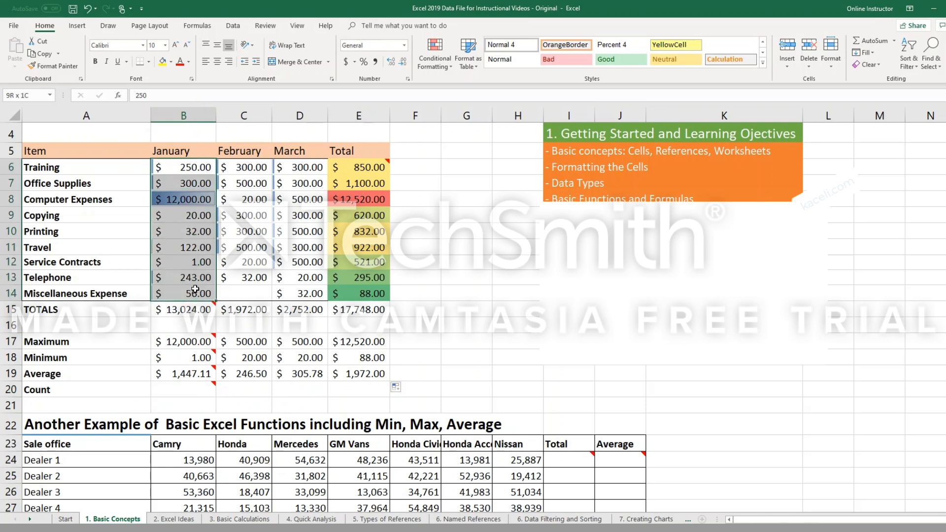
{"action": "left_click_drag", "start_coordinate": [244, 168], "coordinate": [244, 293]}
{"action": "left_click", "coordinate": [894, 42]}
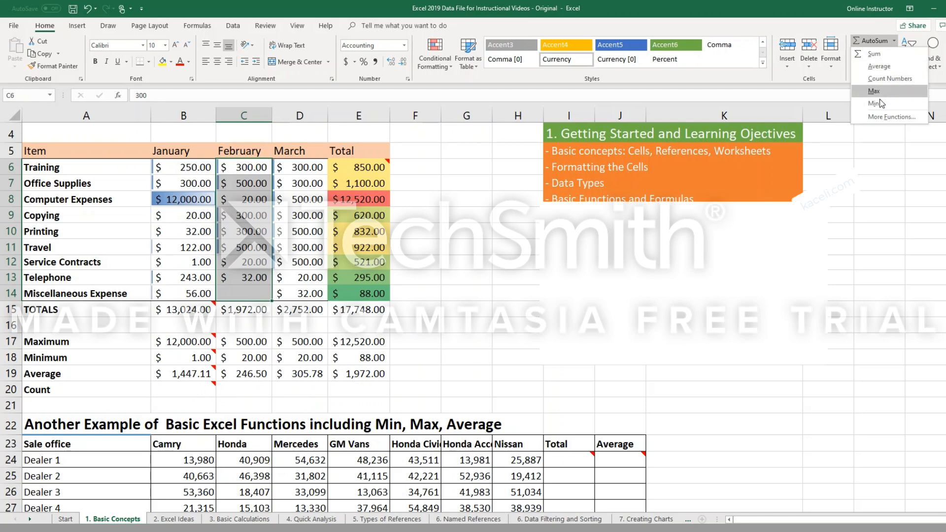
Insert the AutoSum Count Numbers function in cell B20 over the January amounts B6:B14.
{"action": "left_click", "coordinate": [186, 390]}
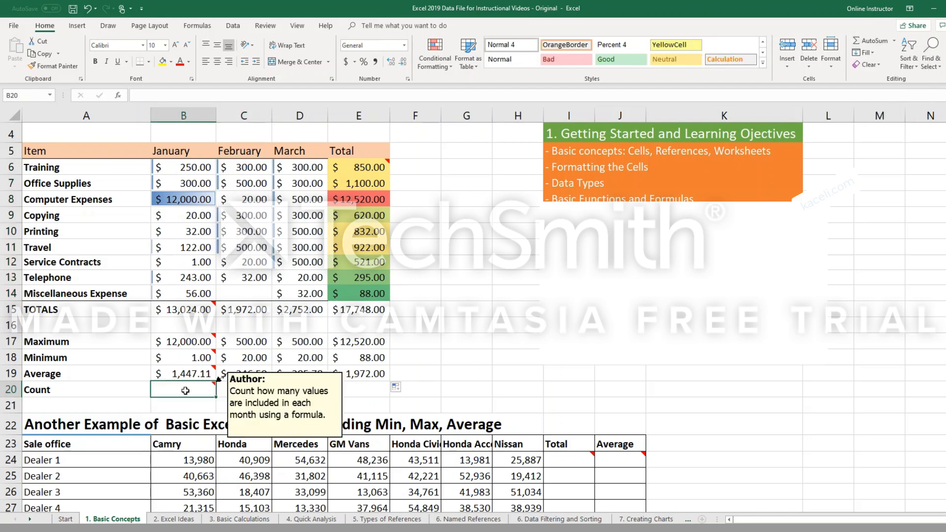
{"action": "left_click", "coordinate": [894, 43]}
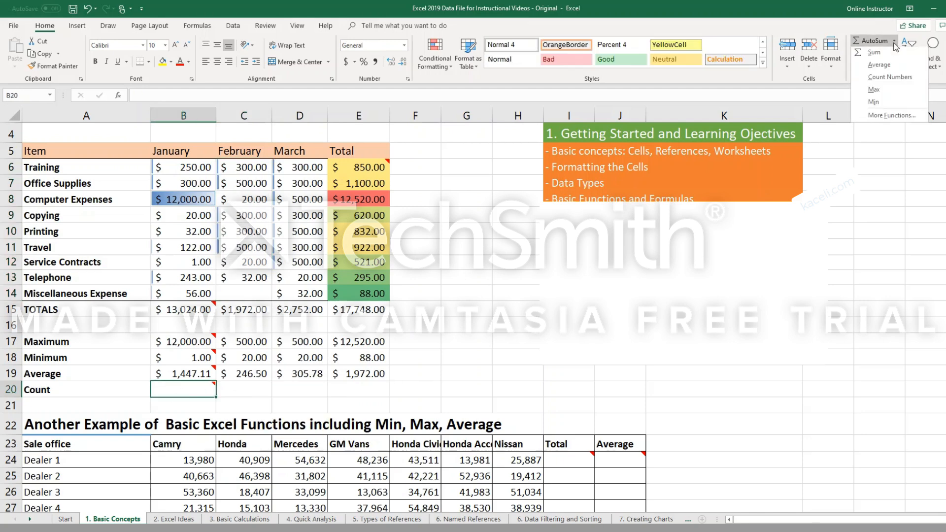
{"action": "left_click", "coordinate": [878, 79]}
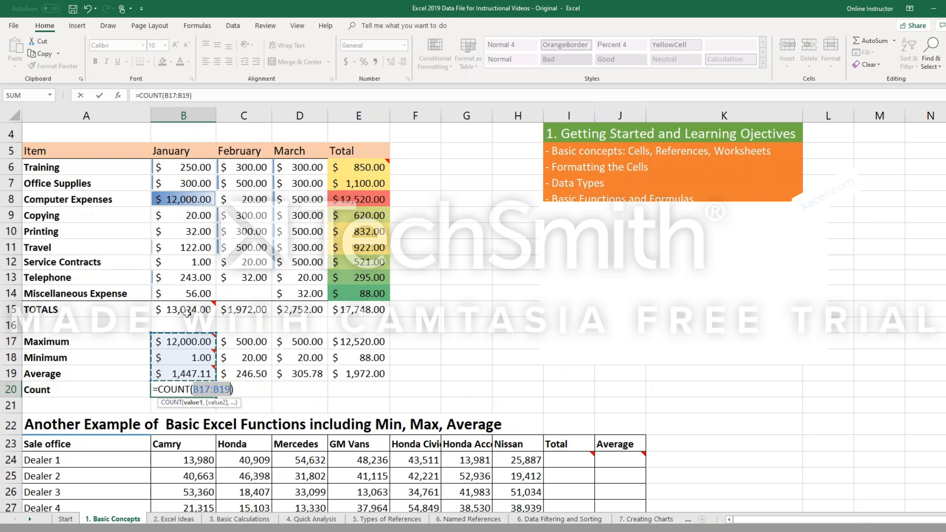
{"action": "left_click", "coordinate": [201, 389]}
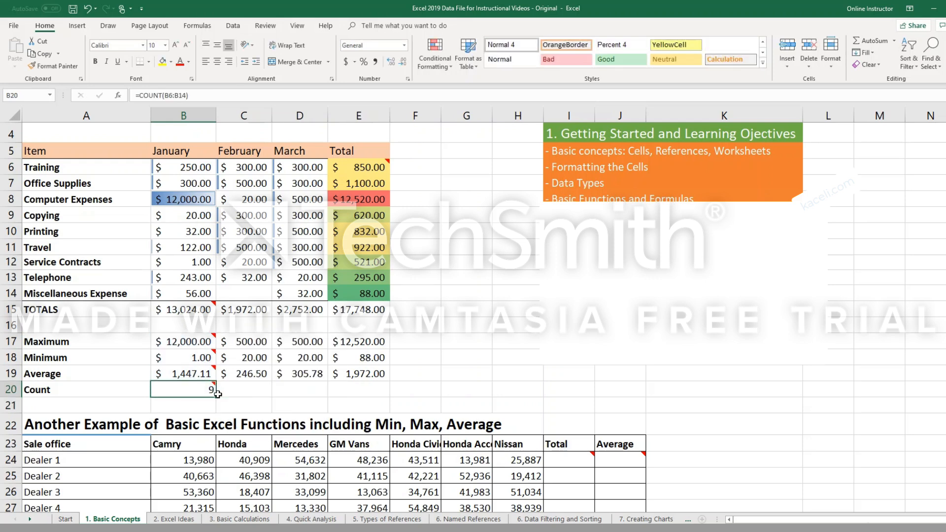
Fill the COUNT formula from B20 across through E20 and check the February count against cell C14.
{"action": "left_click_drag", "start_coordinate": [217, 397], "coordinate": [364, 397]}
{"action": "left_click", "coordinate": [265, 391]}
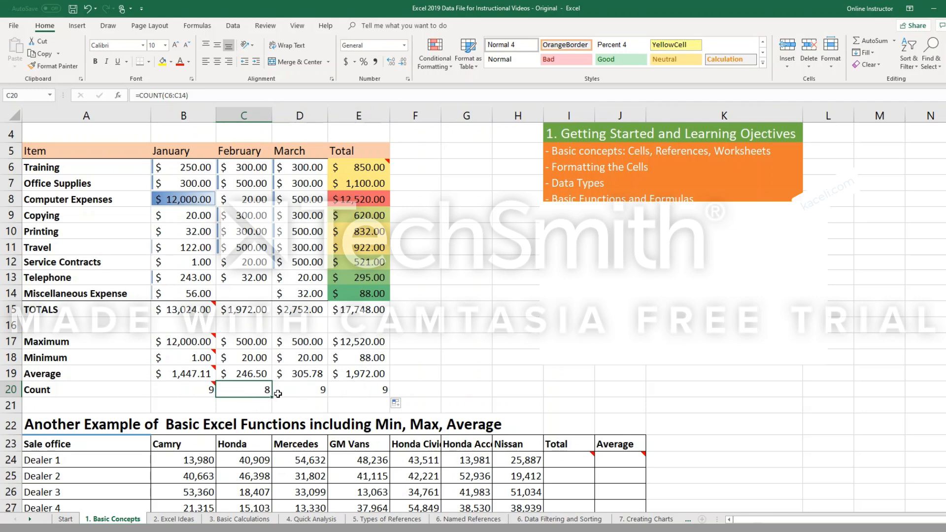
{"action": "left_click", "coordinate": [252, 293]}
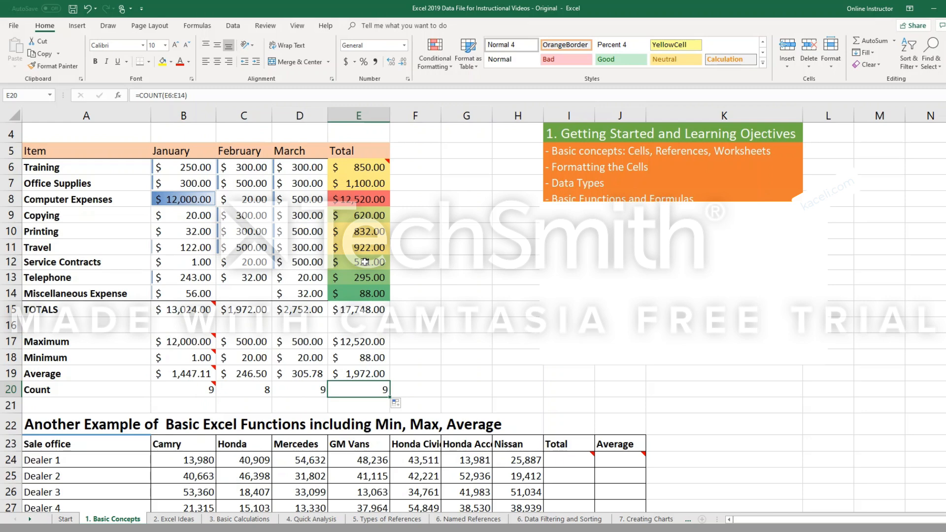
Enter a SUM function over B24:H24 in cell I24 for Dealer 1's total and fill it down through I30.
{"action": "scroll", "coordinate": [365, 262], "scroll_direction": "down", "scroll_amount": 3}
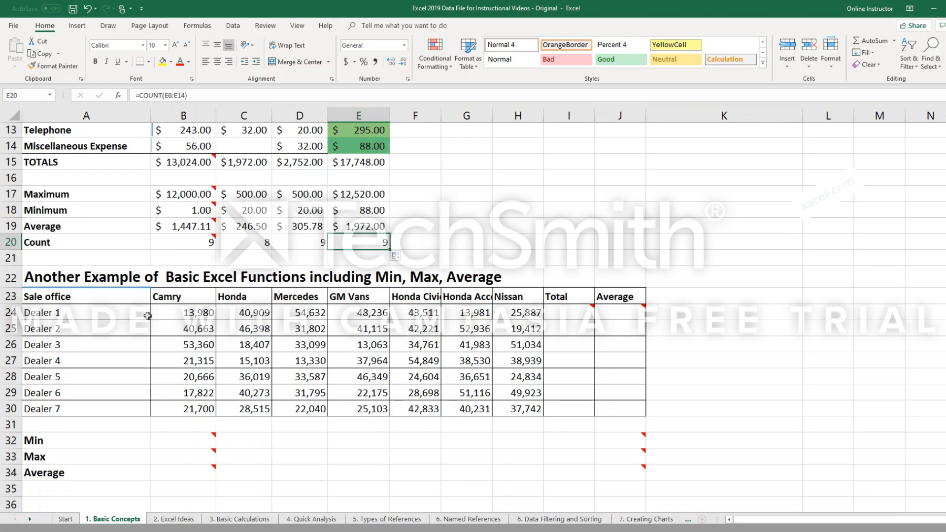
{"action": "left_click", "coordinate": [190, 318]}
{"action": "left_click", "coordinate": [256, 313]}
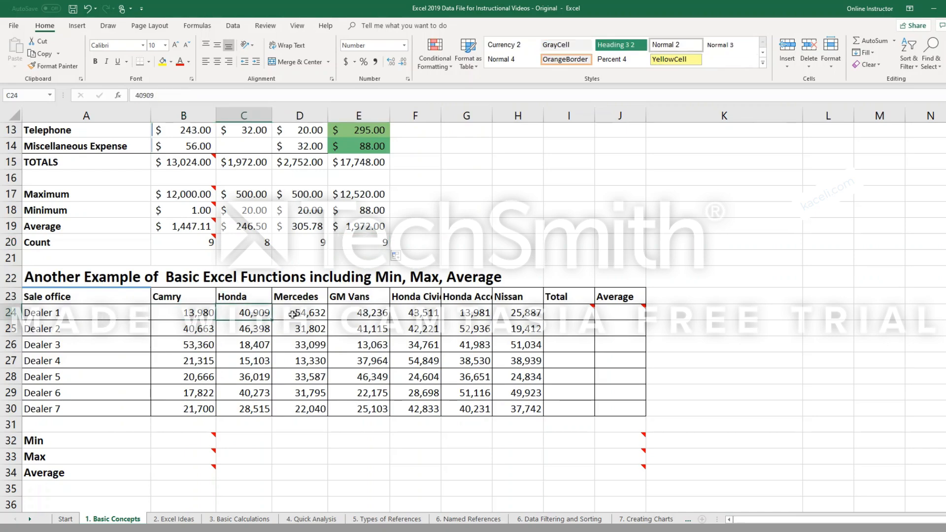
{"action": "left_click", "coordinate": [293, 315]}
{"action": "left_click", "coordinate": [351, 316]}
{"action": "left_click", "coordinate": [615, 347]}
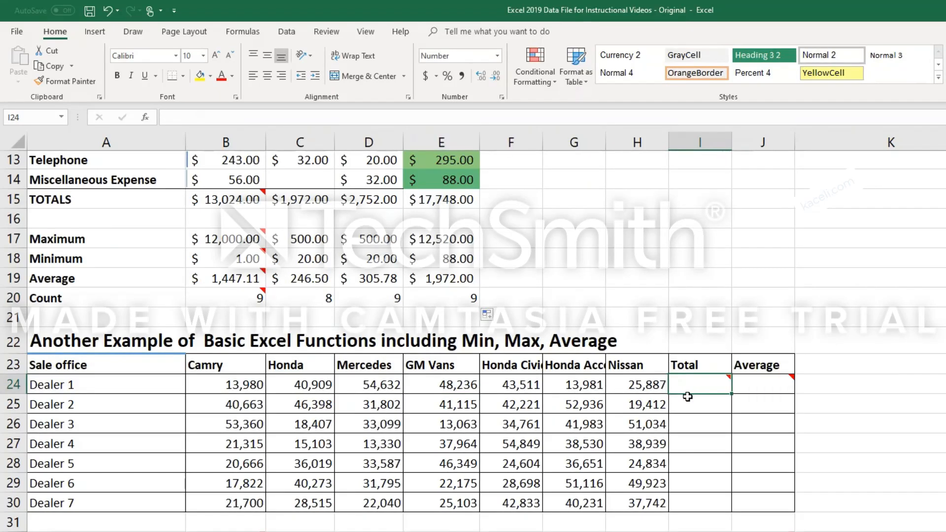
{"action": "type", "text": "="}
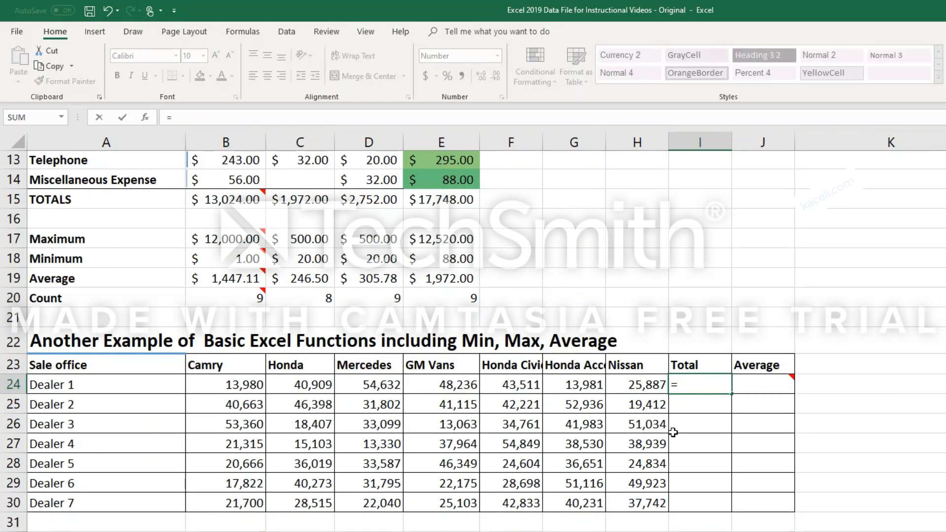
{"action": "type", "text": "sum"}
{"action": "key", "text": "Tab"}
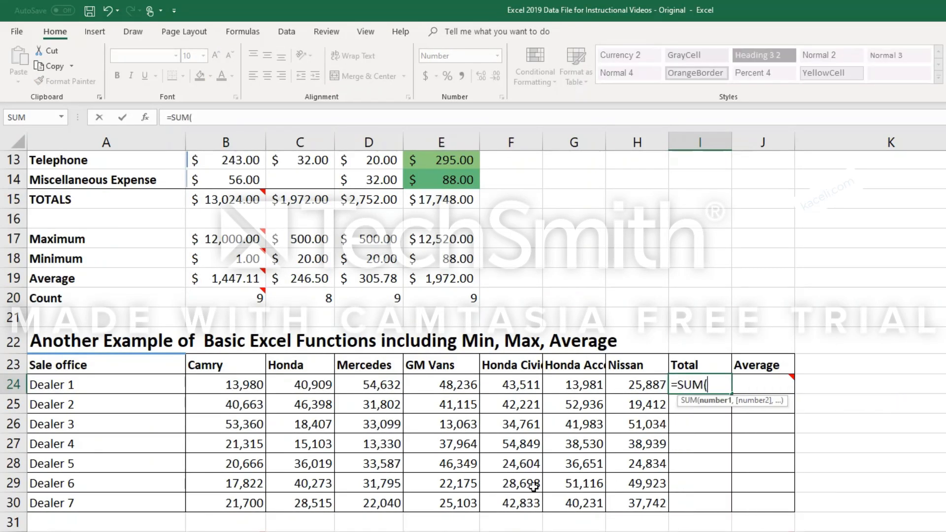
{"action": "left_click_drag", "start_coordinate": [235, 389], "coordinate": [275, 387]}
{"action": "left_click_drag", "start_coordinate": [732, 394], "coordinate": [729, 507]}
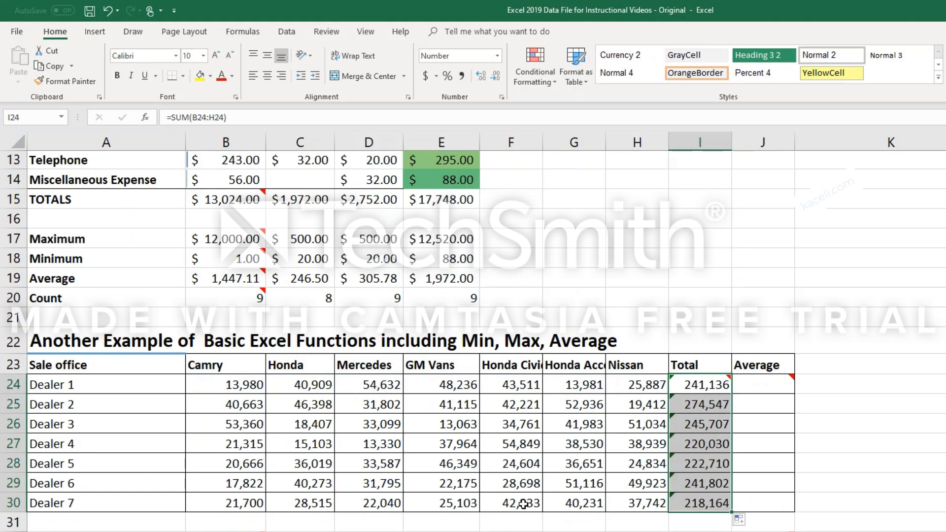
{"action": "left_click", "coordinate": [756, 395]}
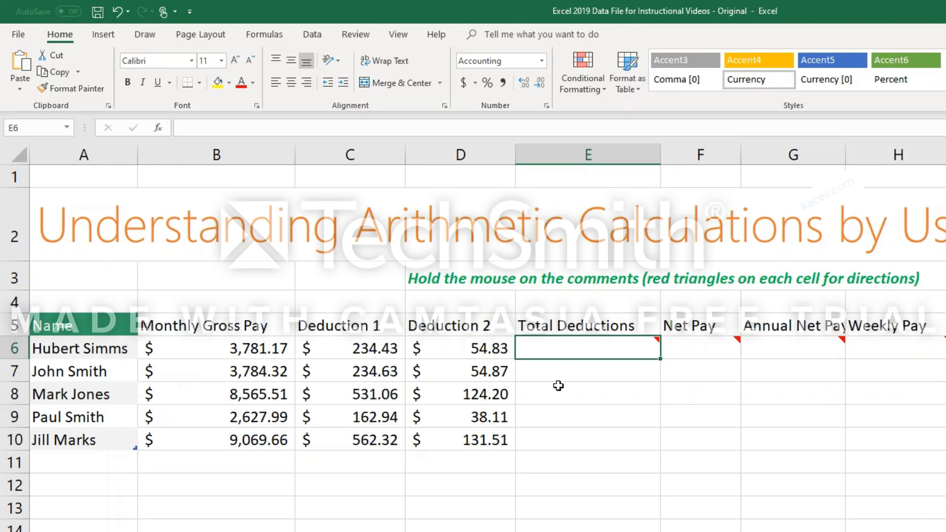
Enter a SUM function over C6:D6 in cell E6 under Total Deductions and fill it down through E10.
{"action": "left_click", "coordinate": [572, 325]}
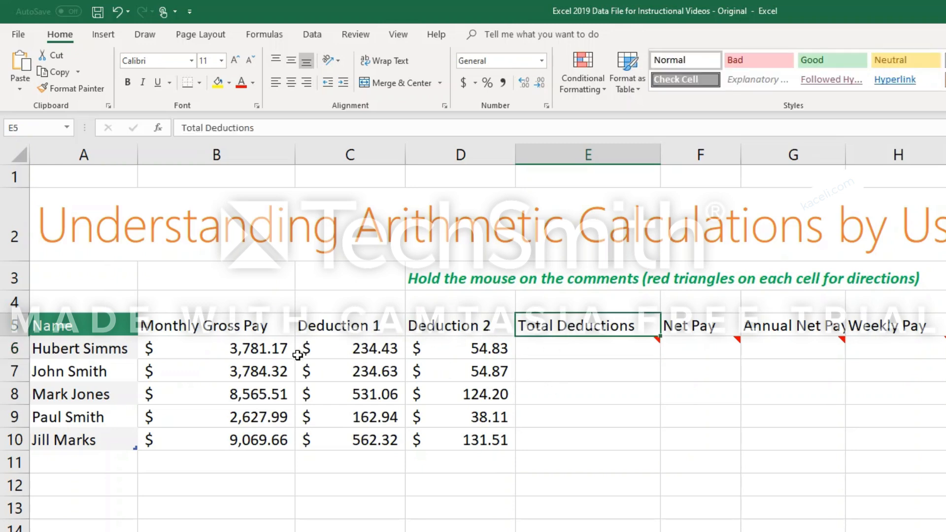
{"action": "left_click", "coordinate": [718, 329]}
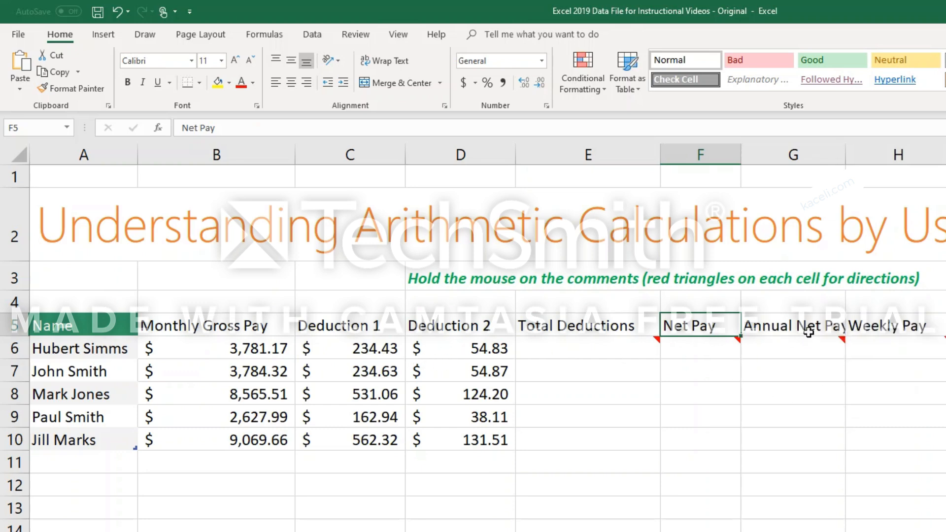
{"action": "mouse_move", "coordinate": [808, 350]}
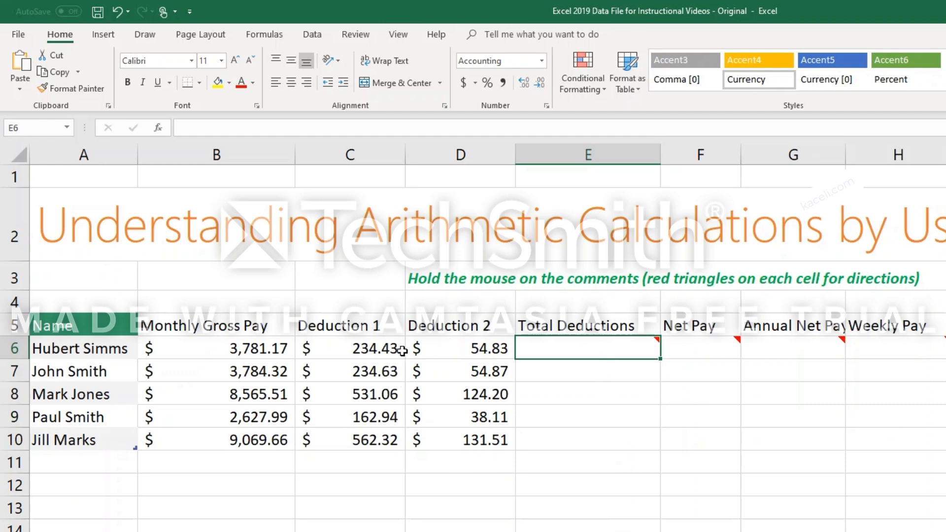
{"action": "type", "text": "="}
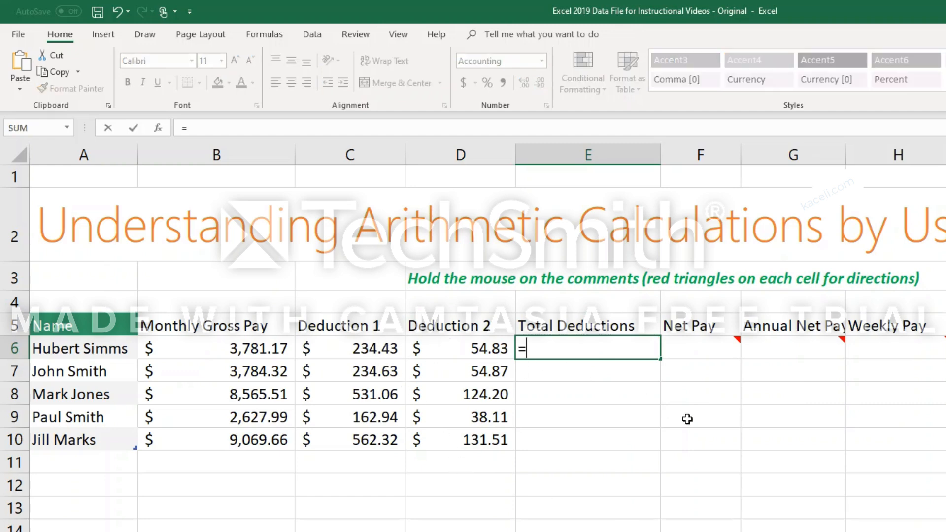
{"action": "type", "text": "sum"}
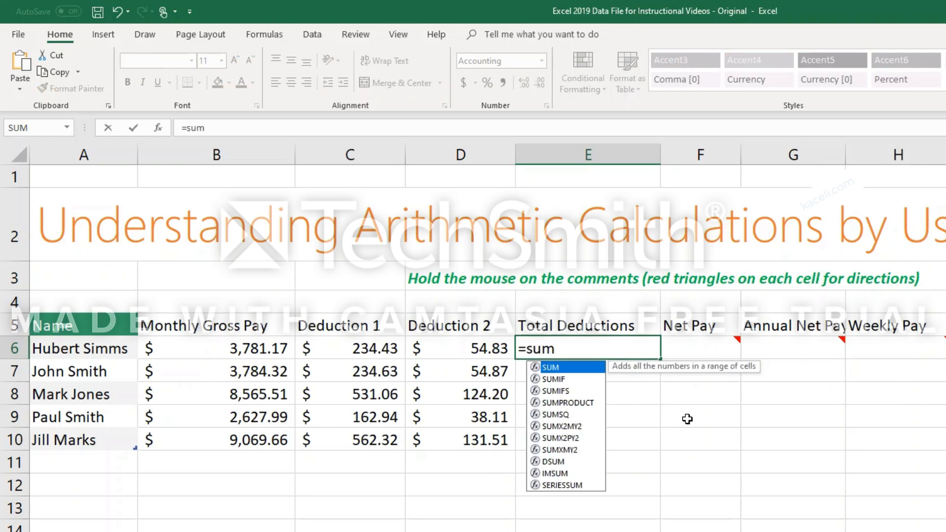
{"action": "key", "text": "Tab"}
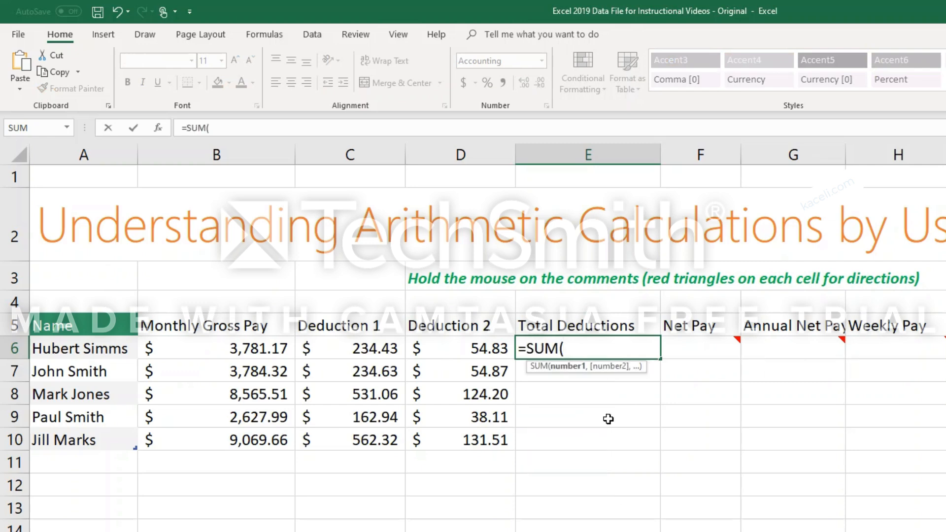
{"action": "left_click_drag", "start_coordinate": [369, 345], "coordinate": [421, 348]}
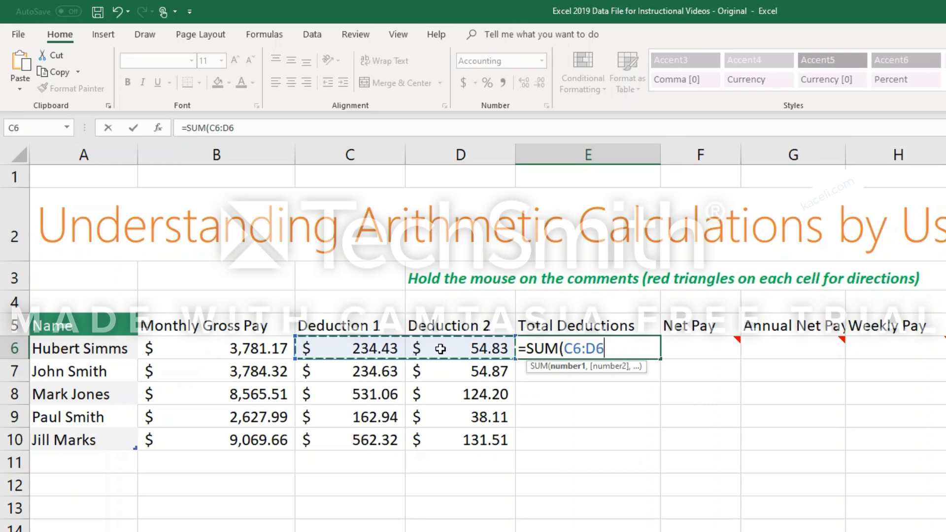
{"action": "key", "text": "Return"}
{"action": "left_click", "coordinate": [586, 349]}
{"action": "left_click_drag", "start_coordinate": [660, 359], "coordinate": [663, 443]}
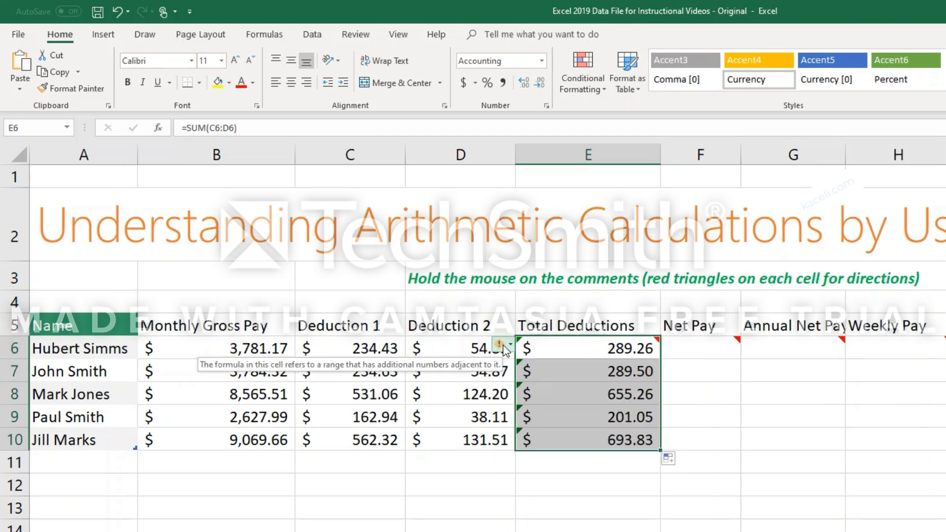
Calculate the net pay in cell F6 by subtracting total deductions from gross pay with =B6-E6.
{"action": "key", "text": "Right"}
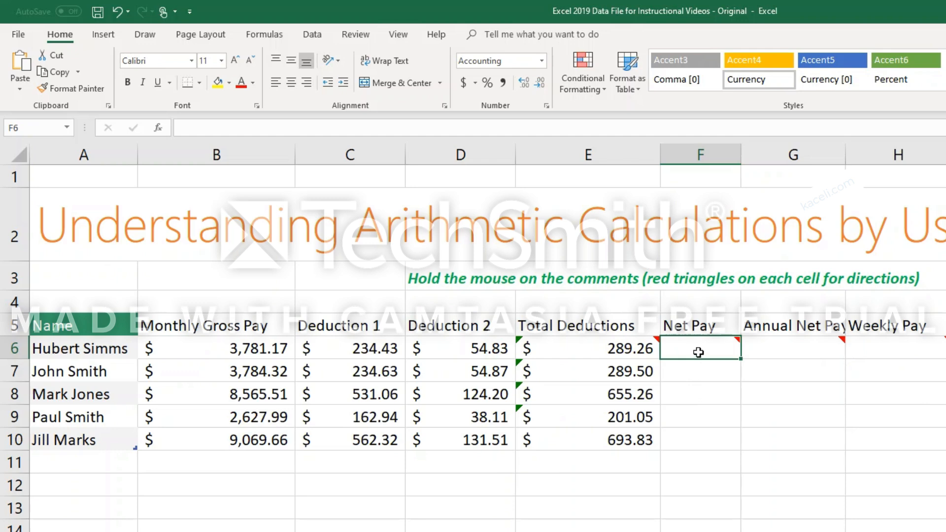
{"action": "mouse_move", "coordinate": [704, 346]}
{"action": "type", "text": "="}
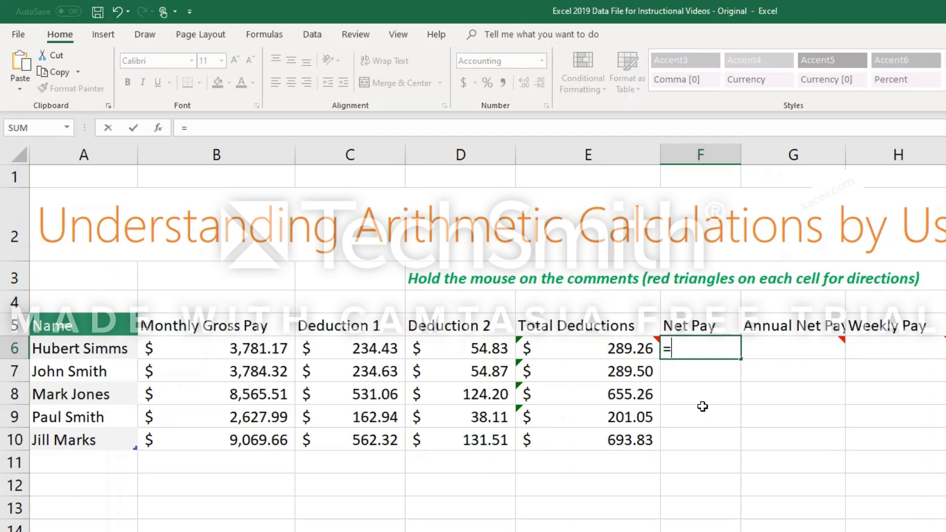
{"action": "left_click", "coordinate": [269, 350]}
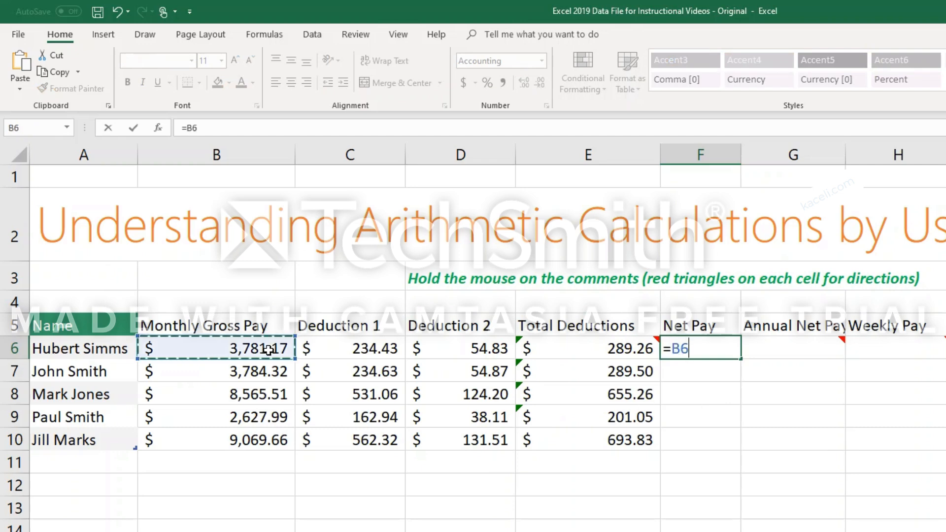
{"action": "type", "text": "-"}
{"action": "left_click", "coordinate": [575, 351]}
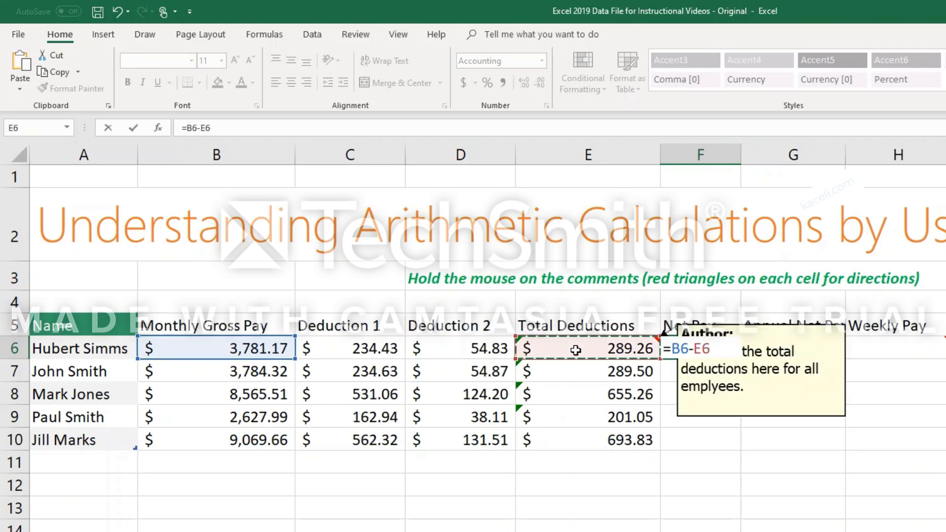
{"action": "key", "text": "Return"}
Try a wider and a narrower Net Pay column F, finishing with its width autofitted to the contents.
{"action": "left_click_drag", "start_coordinate": [741, 161], "coordinate": [762, 168]}
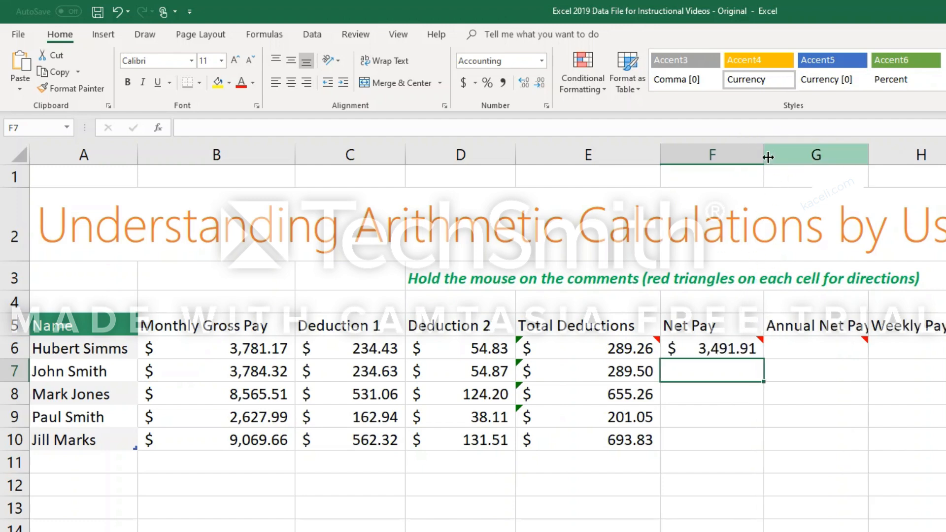
{"action": "left_click_drag", "start_coordinate": [764, 157], "coordinate": [731, 150]}
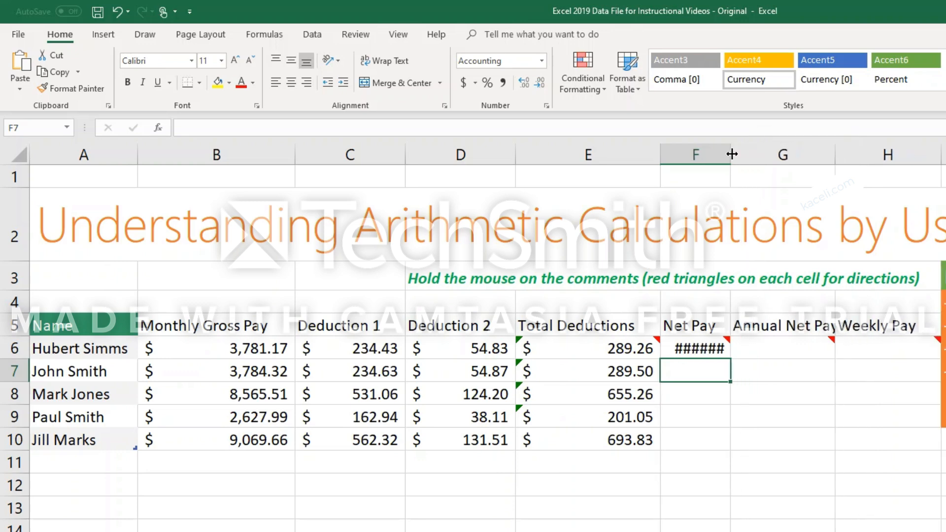
{"action": "double_click", "coordinate": [731, 154]}
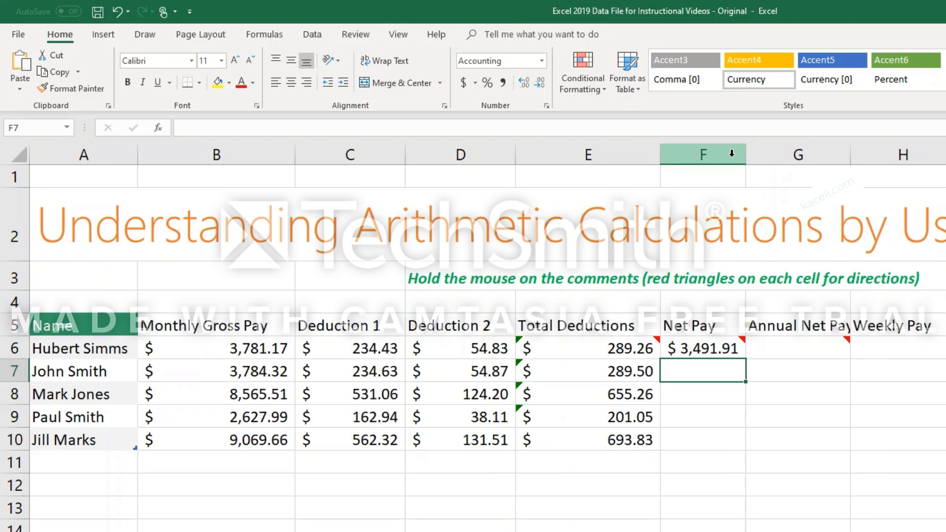
Fill the net pay formula from F6 down through F10 for the remaining employees.
{"action": "left_click", "coordinate": [710, 352]}
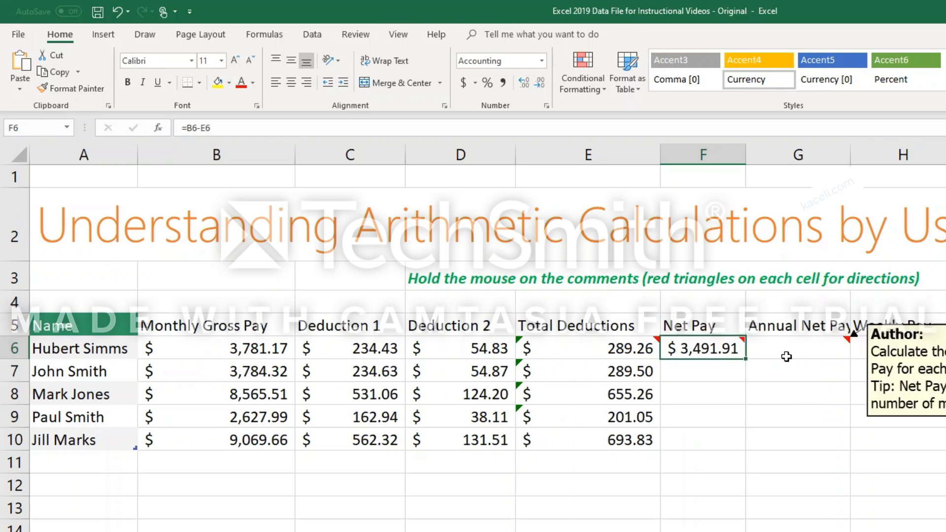
{"action": "mouse_move", "coordinate": [716, 357]}
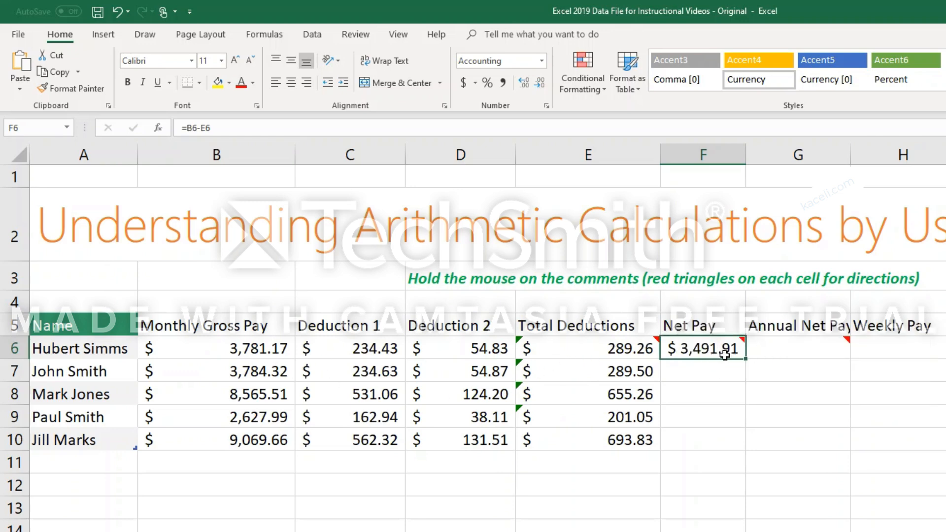
{"action": "left_click_drag", "start_coordinate": [744, 359], "coordinate": [743, 448]}
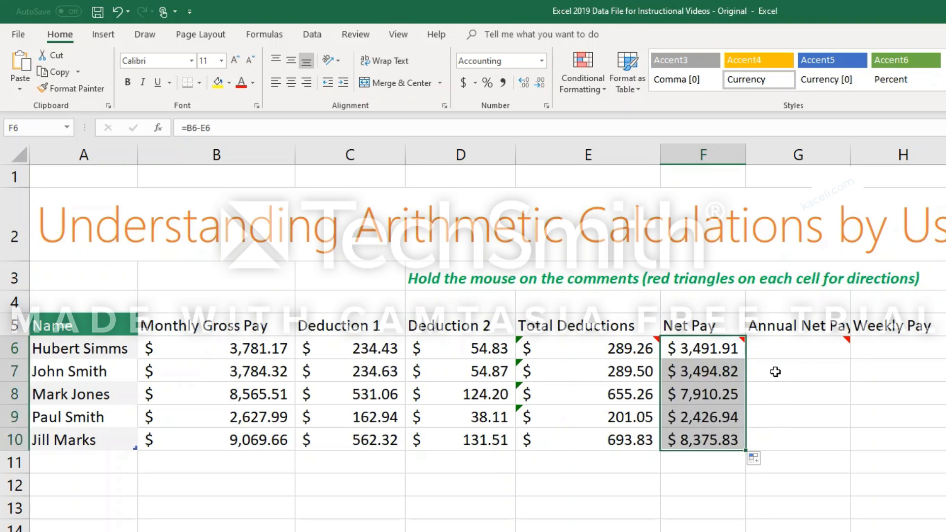
Calculate the annual net pay in cell G6 by multiplying the net pay by twelve months with =F6*12.
{"action": "left_click", "coordinate": [790, 354]}
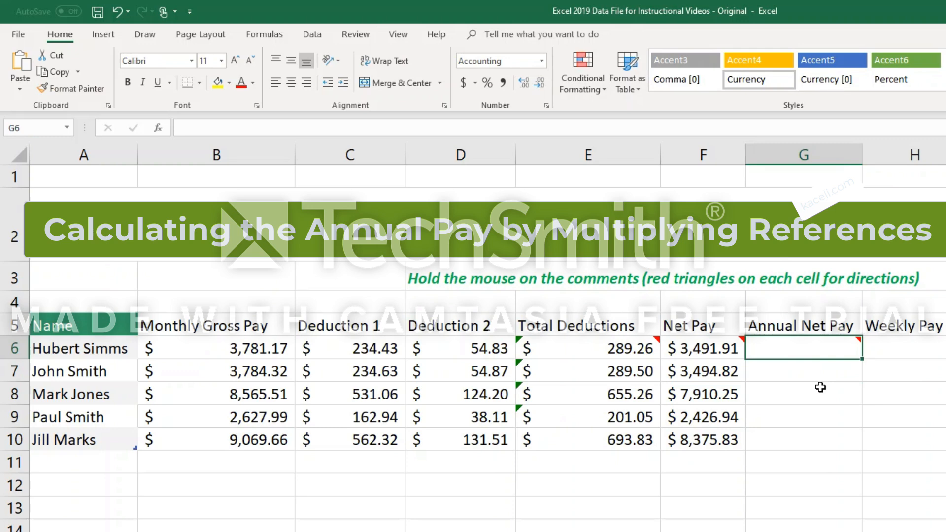
{"action": "type", "text": "="}
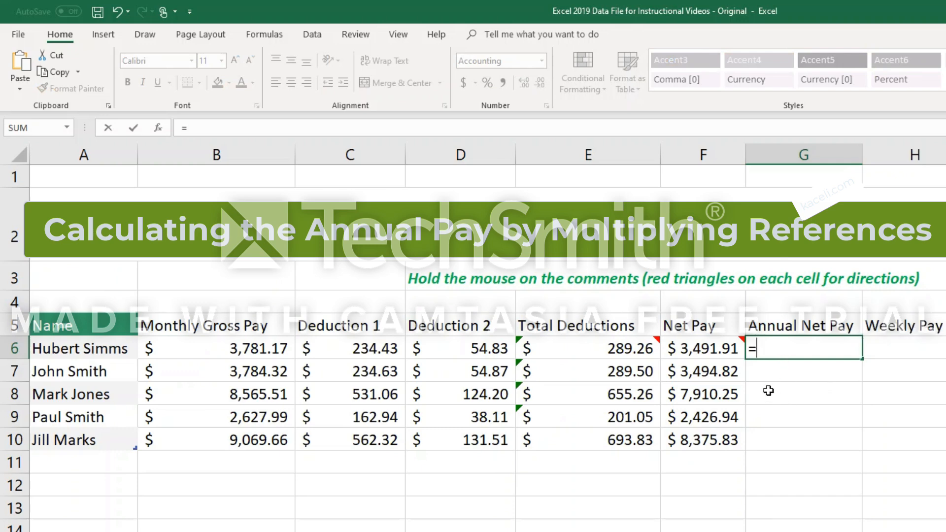
{"action": "left_click", "coordinate": [713, 351]}
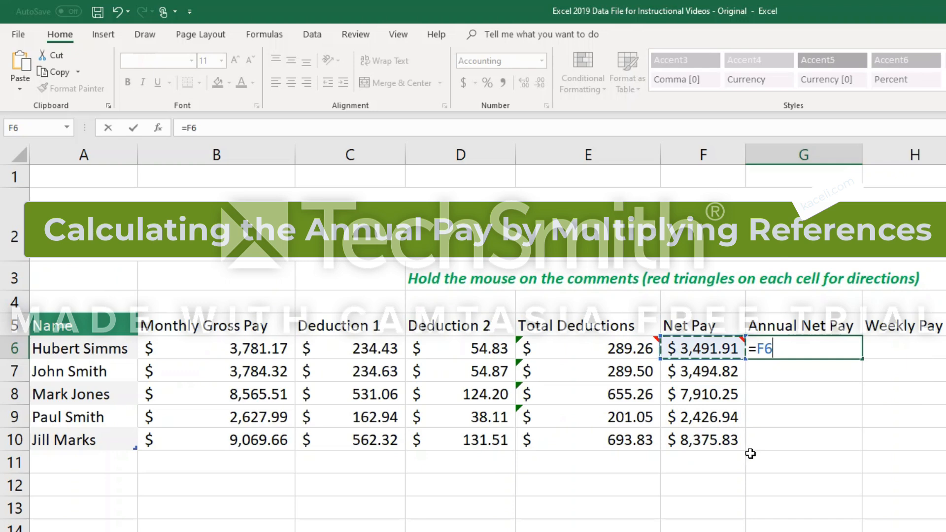
{"action": "type", "text": "*"}
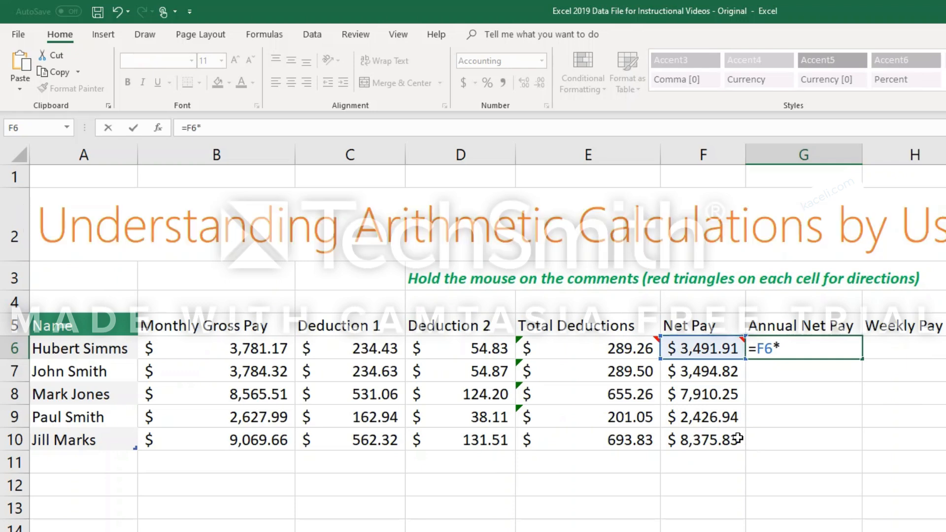
{"action": "type", "text": "12"}
{"action": "key", "text": "Return"}
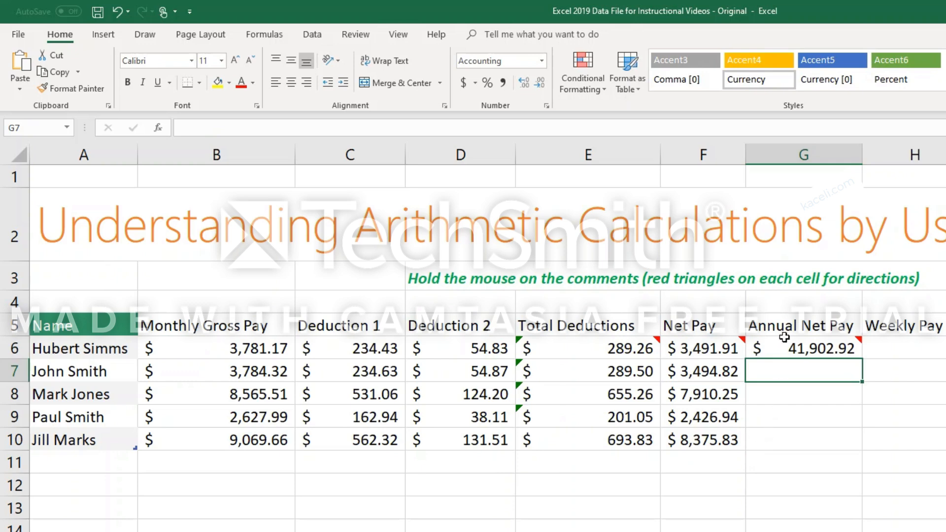
Enter =F7*H4 in cell G7 to multiply the net pay by the month count, and select the referenced cell H4.
{"action": "mouse_move", "coordinate": [790, 349]}
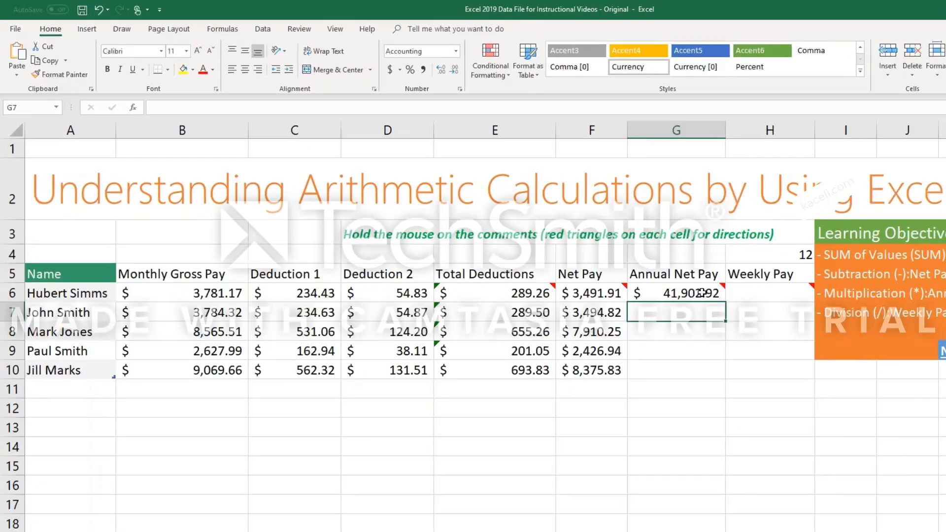
{"action": "type", "text": "="}
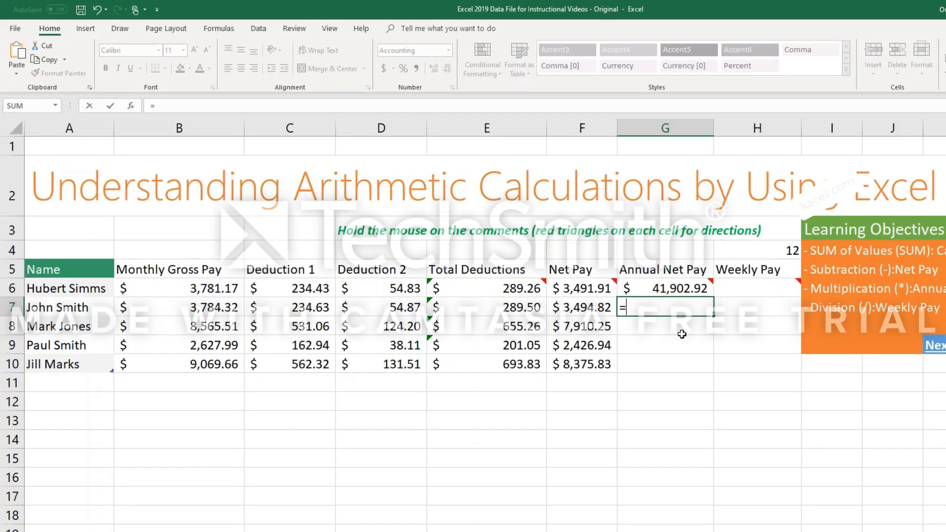
{"action": "left_click", "coordinate": [586, 306]}
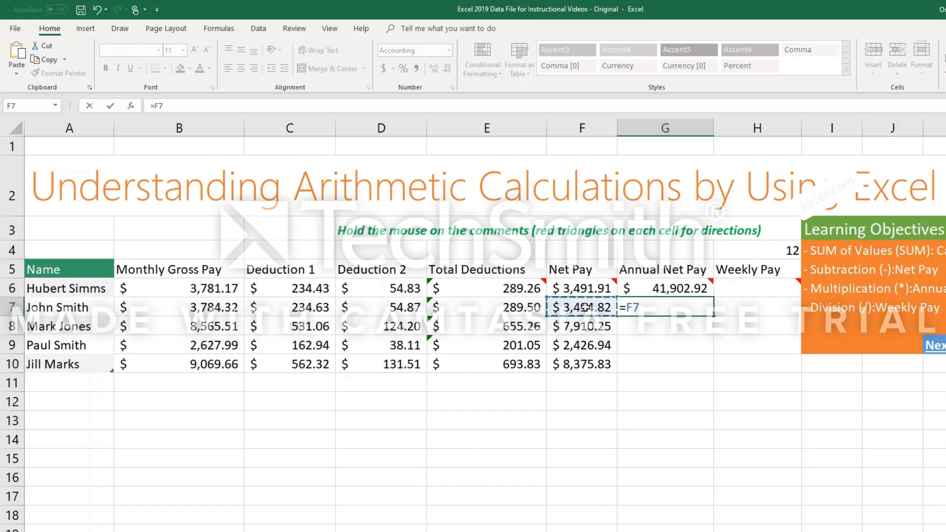
{"action": "type", "text": "*"}
{"action": "left_click", "coordinate": [776, 253]}
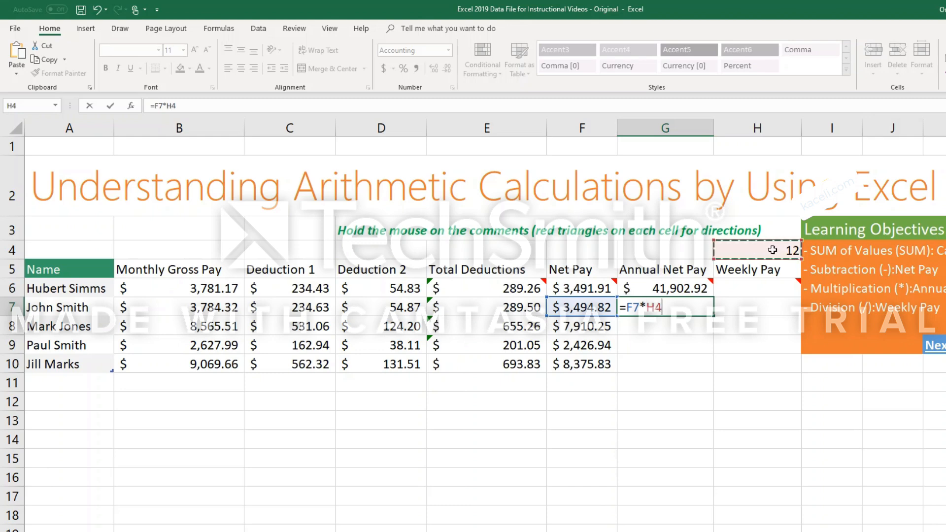
{"action": "key", "text": "Return"}
{"action": "left_click", "coordinate": [744, 254]}
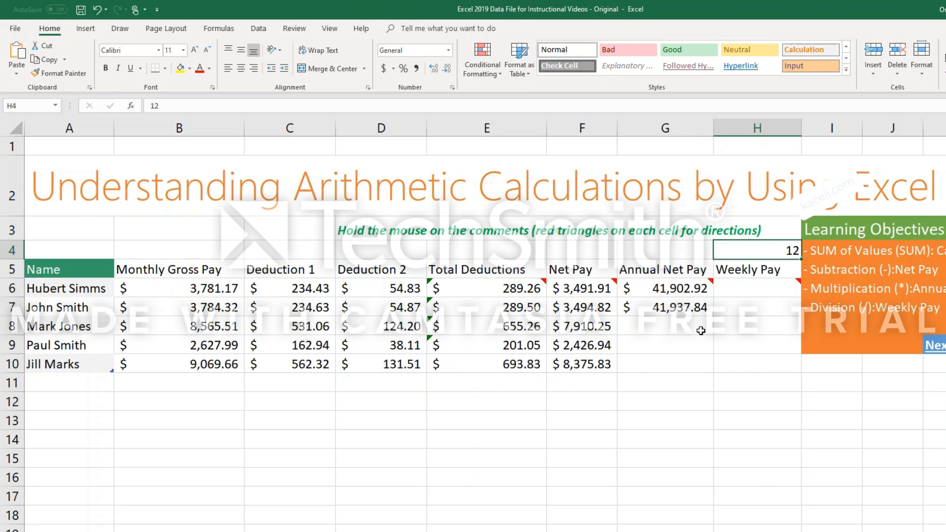
Try 24 as the month count in cell H4, check the formula result in G7, and set H4 to 6.
{"action": "type", "text": "24"}
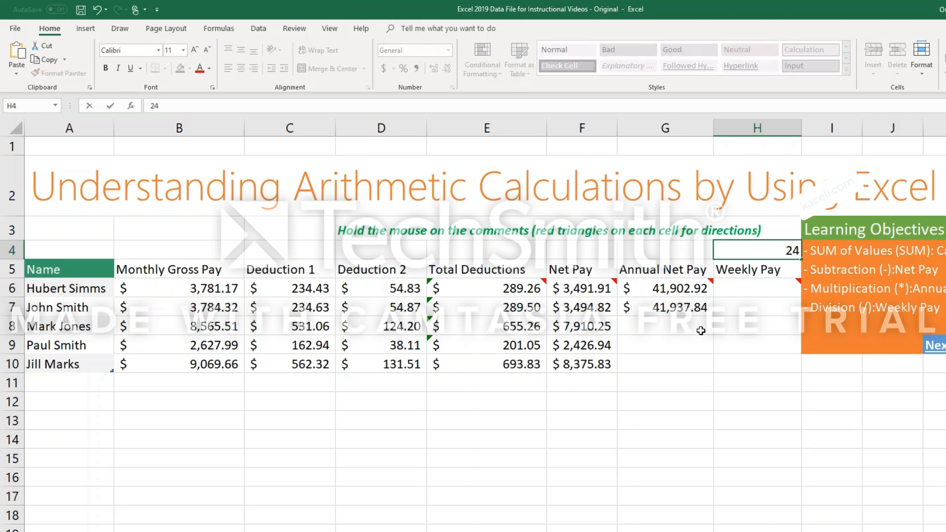
{"action": "key", "text": "Return"}
{"action": "left_click", "coordinate": [695, 306]}
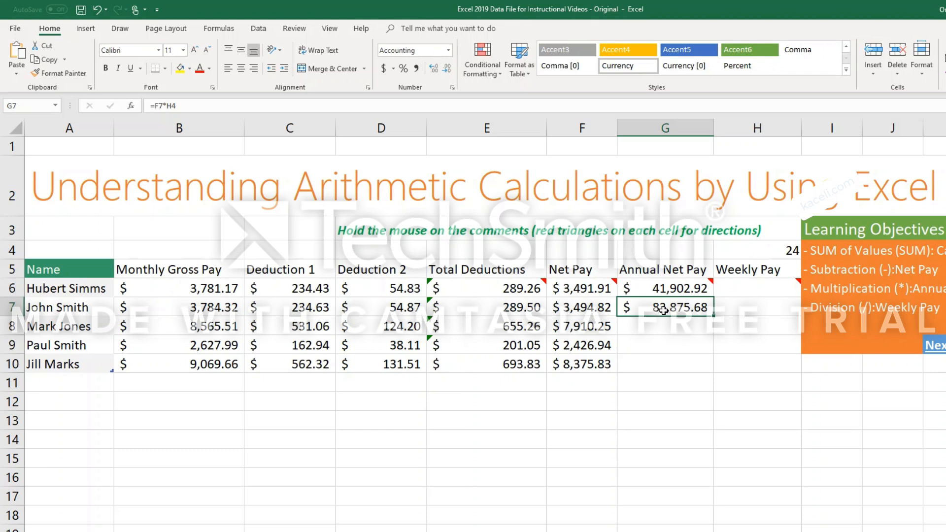
{"action": "left_click", "coordinate": [784, 257]}
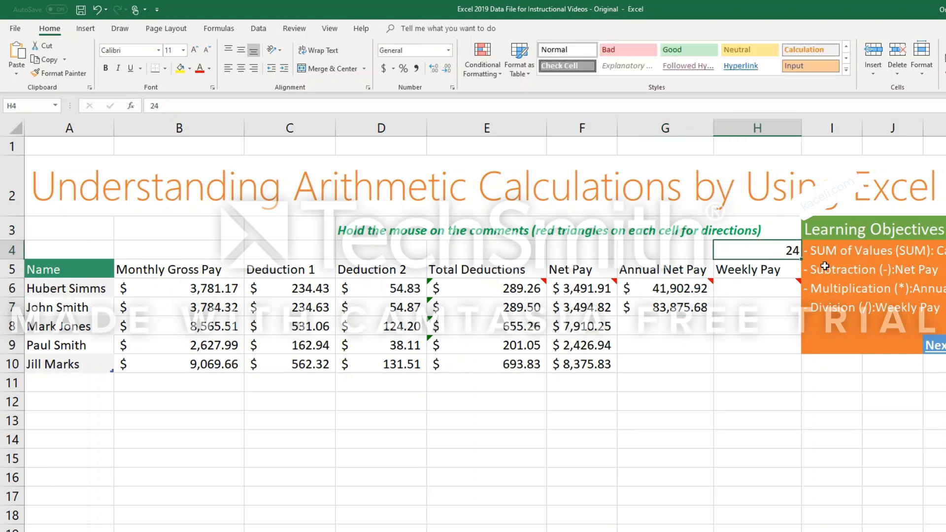
{"action": "type", "text": "6"}
{"action": "key", "text": "Return"}
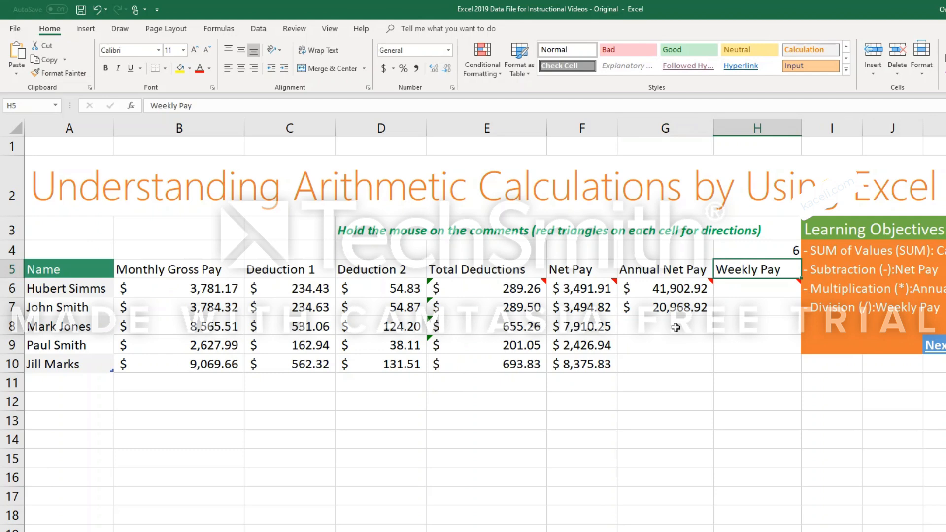
Clear the trial formula from cell G7 and fill the annual net pay formula from G6 down through G10.
{"action": "left_click", "coordinate": [678, 307]}
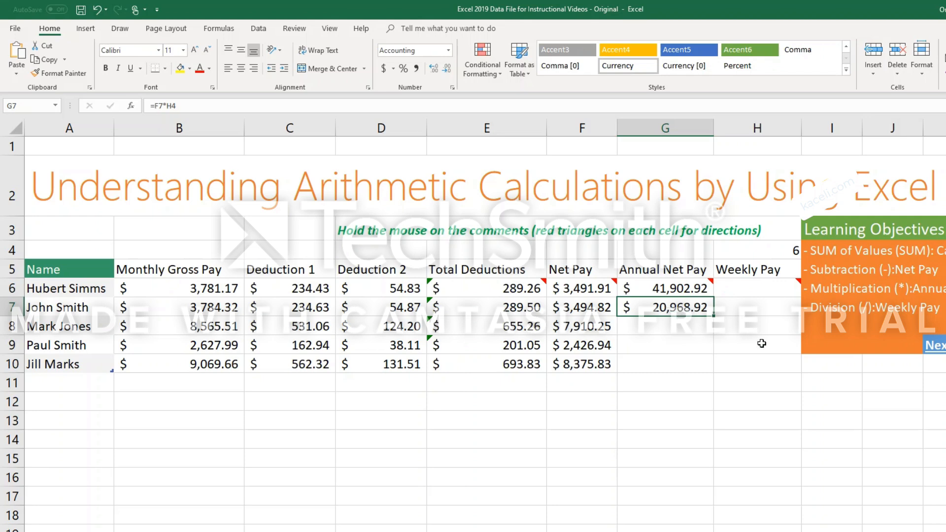
{"action": "key", "text": "Delete"}
{"action": "left_click", "coordinate": [688, 288]}
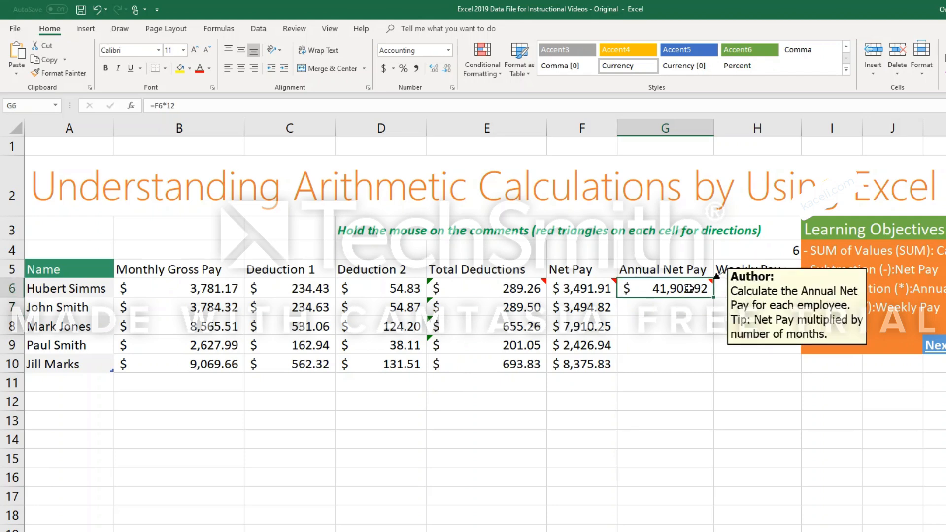
{"action": "left_click", "coordinate": [189, 109]}
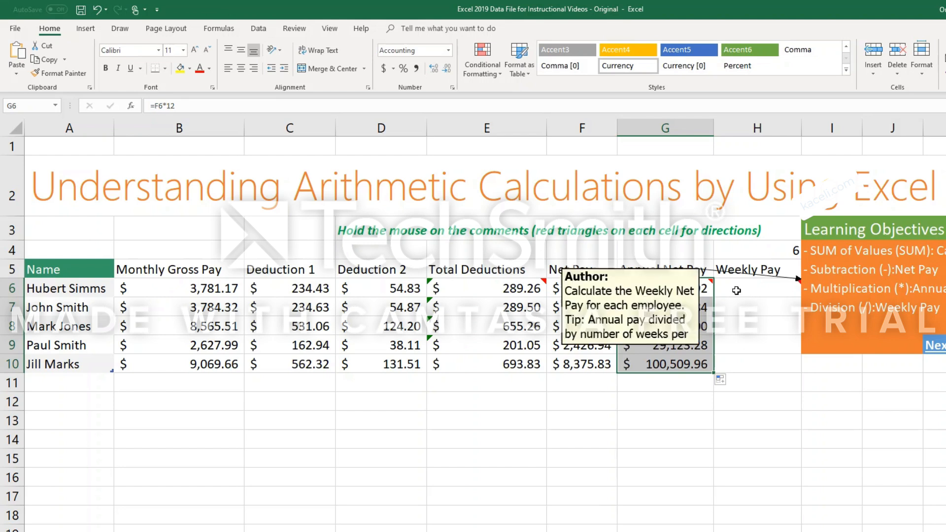
Review the net pay formula in F6 and the annual net pay formula in G6.
{"action": "left_click", "coordinate": [758, 290]}
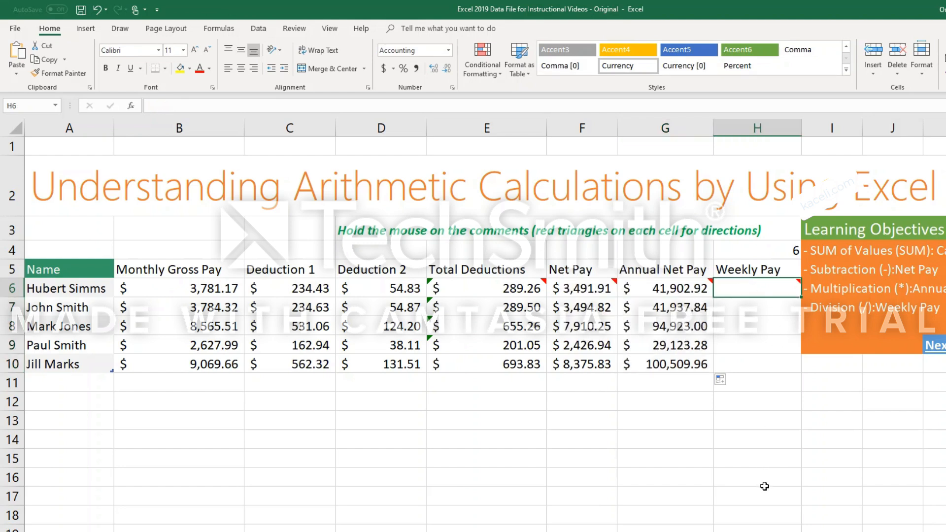
{"action": "mouse_move", "coordinate": [686, 294]}
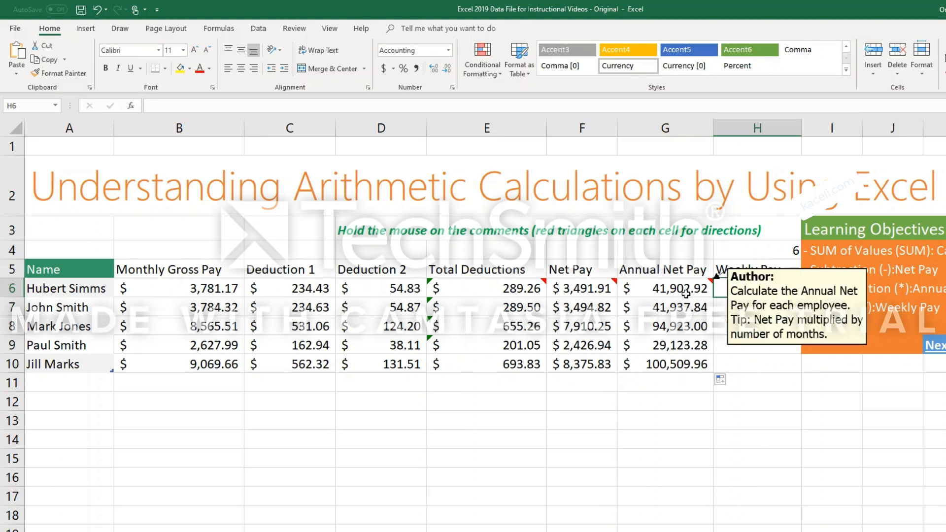
{"action": "left_click", "coordinate": [600, 294]}
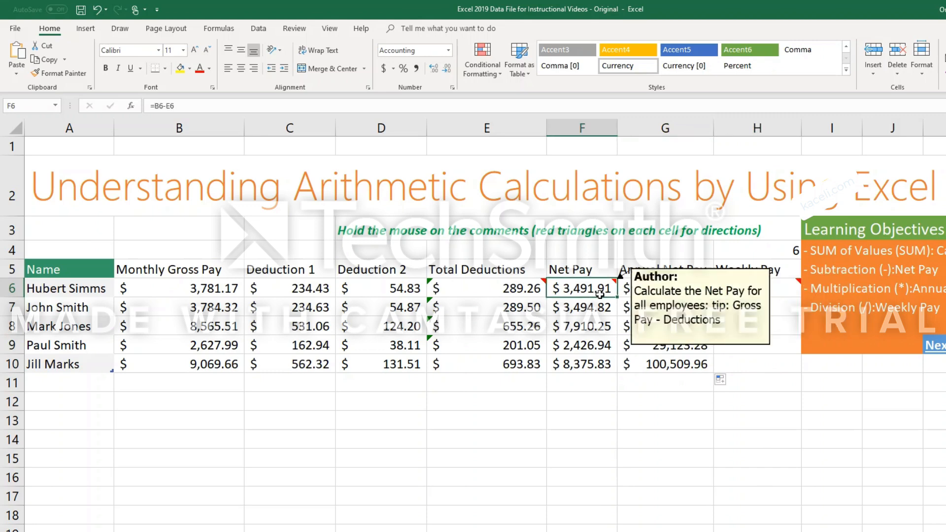
{"action": "left_click", "coordinate": [689, 297]}
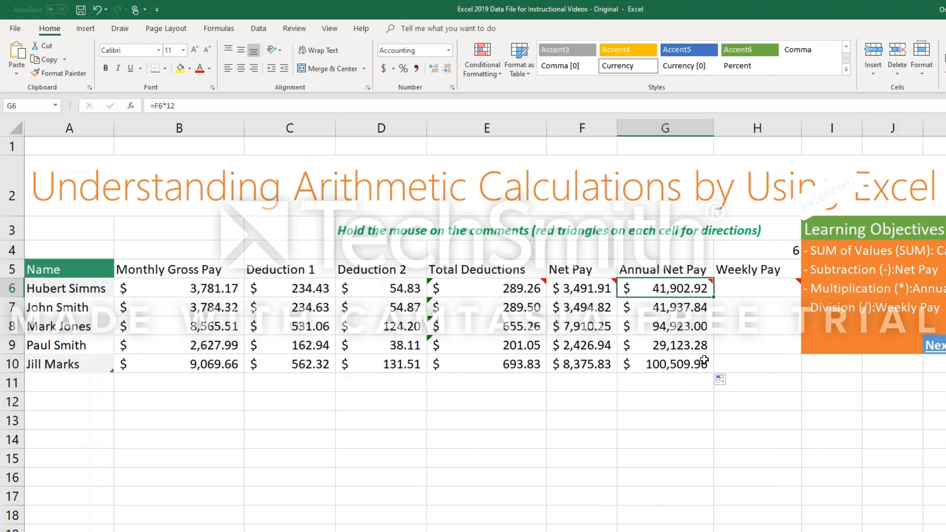
Calculate the weekly pay in cell H6 by dividing the annual net pay by 52 weeks with =G6/52.
{"action": "left_click", "coordinate": [757, 295]}
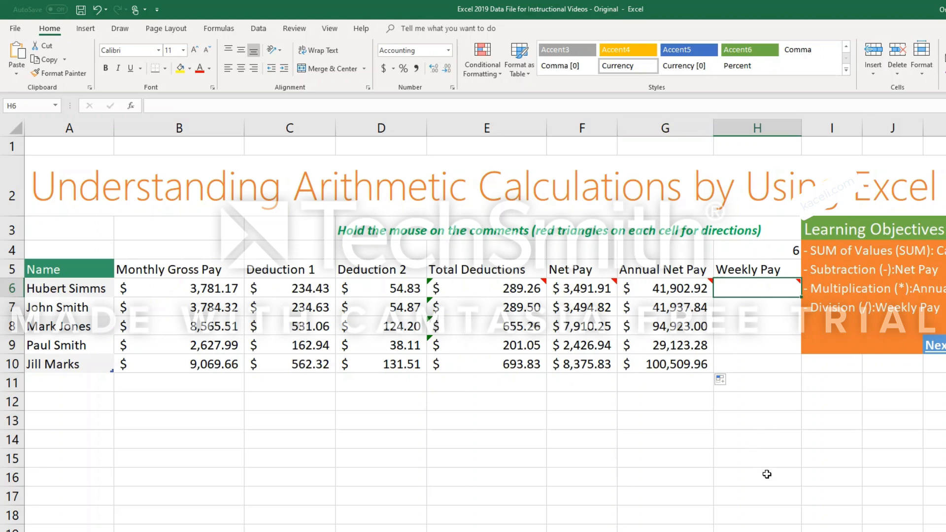
{"action": "type", "text": "="}
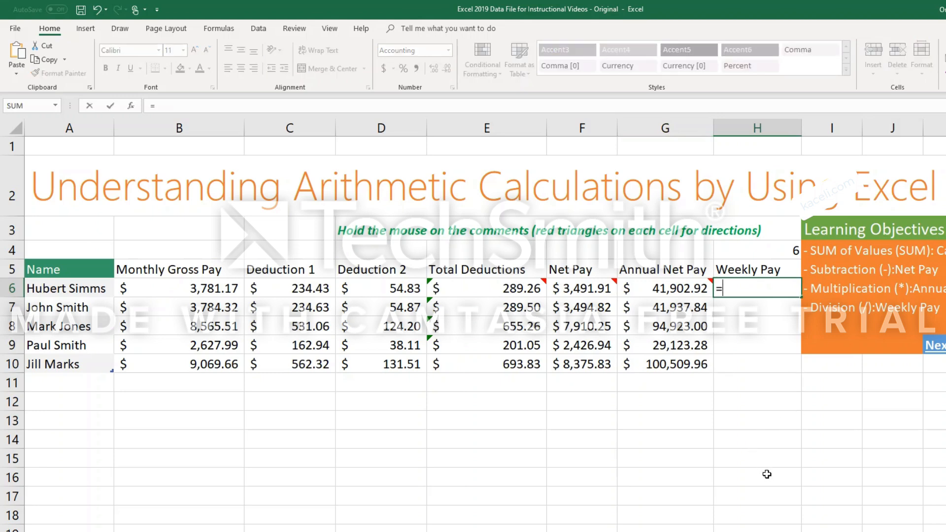
{"action": "left_click", "coordinate": [667, 294]}
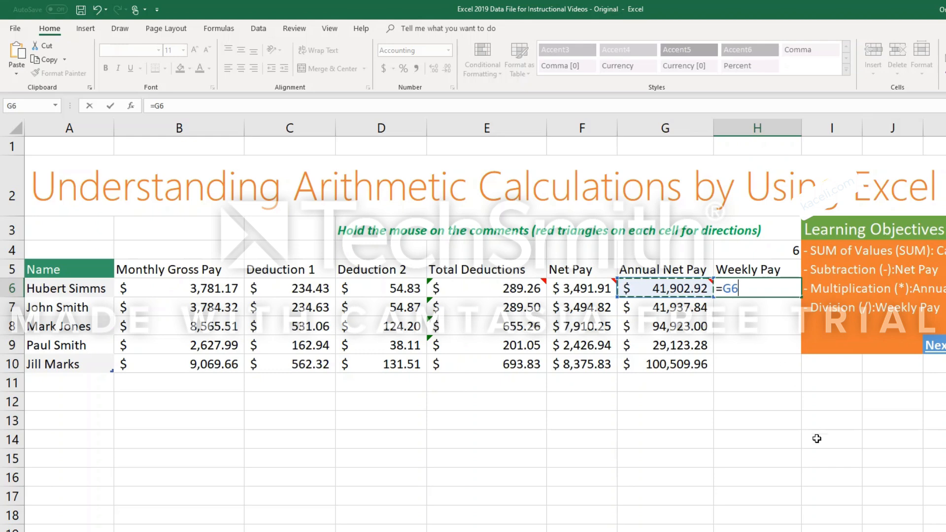
{"action": "type", "text": "/"}
{"action": "type", "text": "52"}
{"action": "key", "text": "Return"}
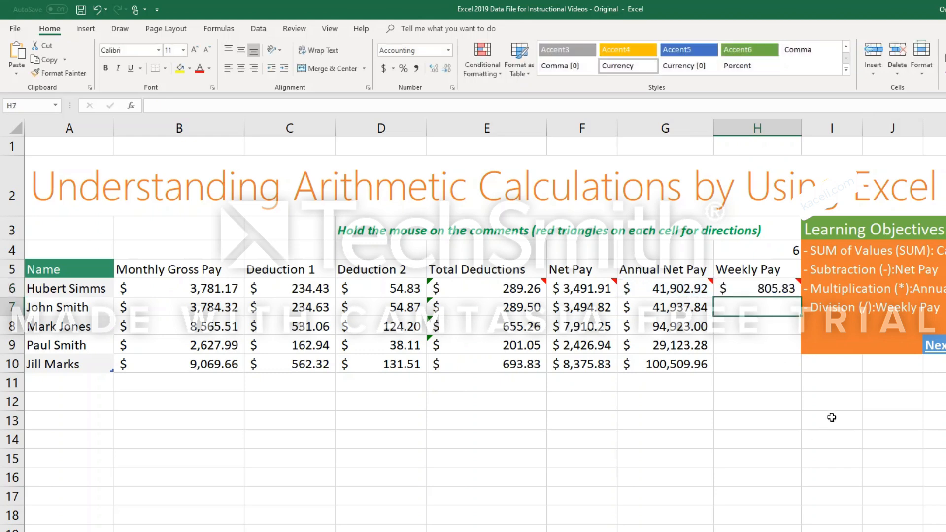
Fill the weekly pay formula from H6 down through H10 and check the filled cells against the annual net pay.
{"action": "left_click", "coordinate": [763, 291]}
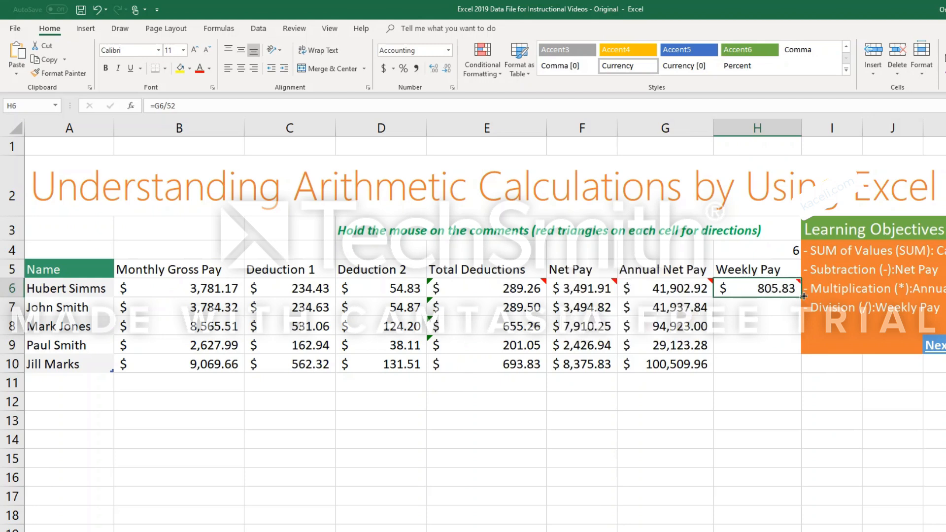
{"action": "left_click_drag", "start_coordinate": [801, 303], "coordinate": [800, 367]}
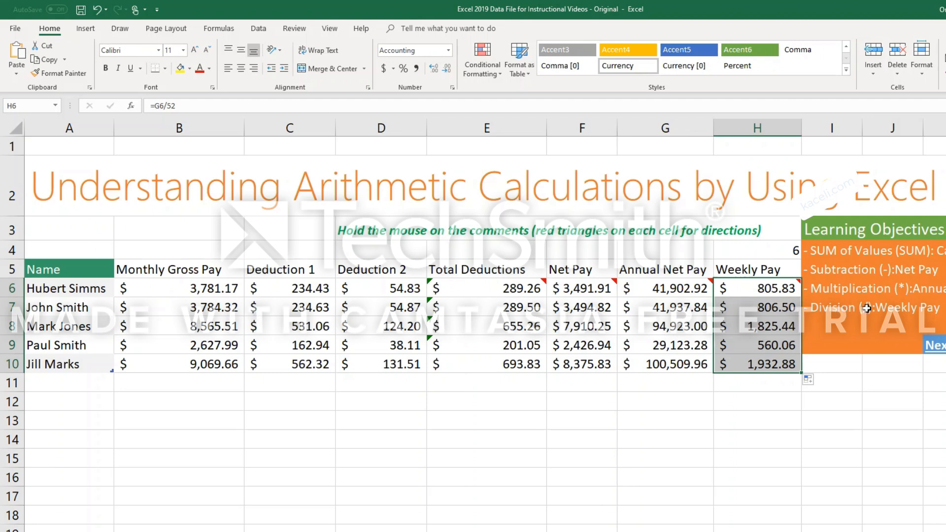
{"action": "left_click", "coordinate": [682, 325]}
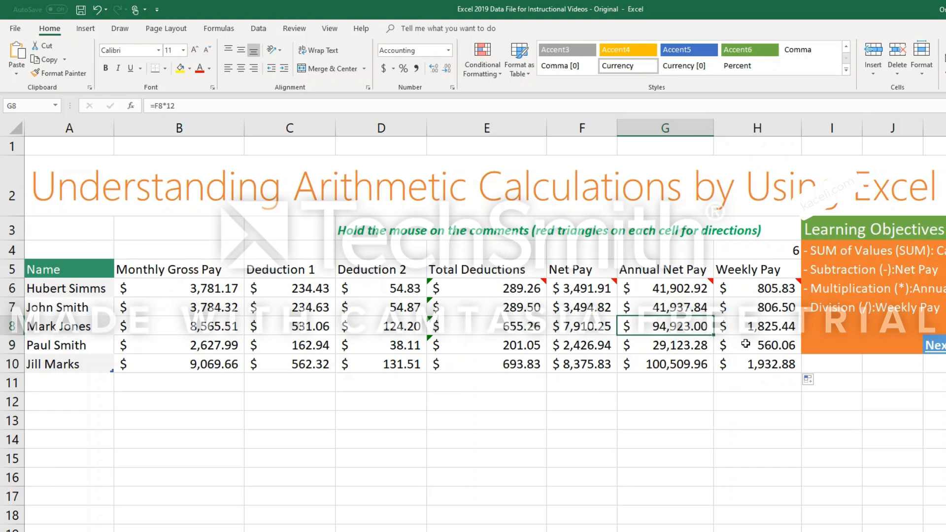
{"action": "left_click", "coordinate": [764, 345]}
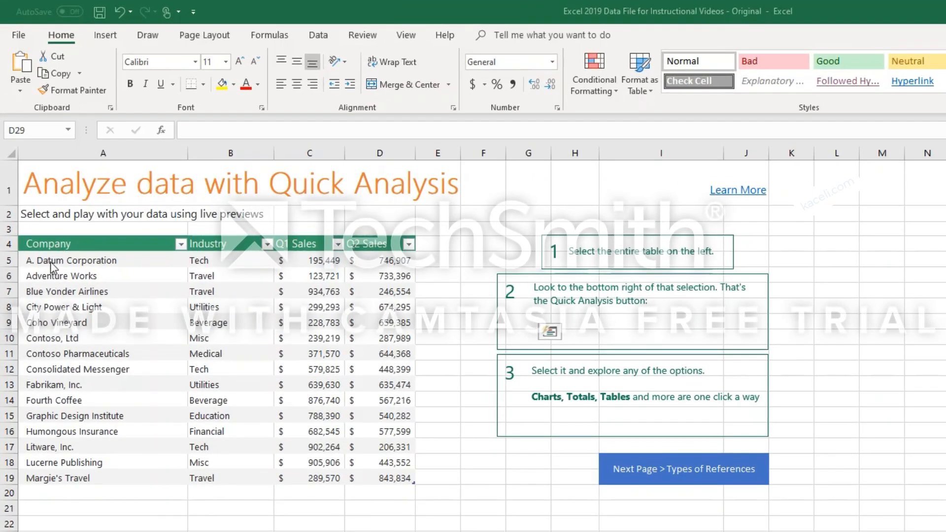
Select the whole company sales table A4:D19, including its headers, and open the Quick Analysis options for it.
{"action": "left_click", "coordinate": [84, 247]}
{"action": "left_click_drag", "start_coordinate": [84, 246], "coordinate": [365, 478]}
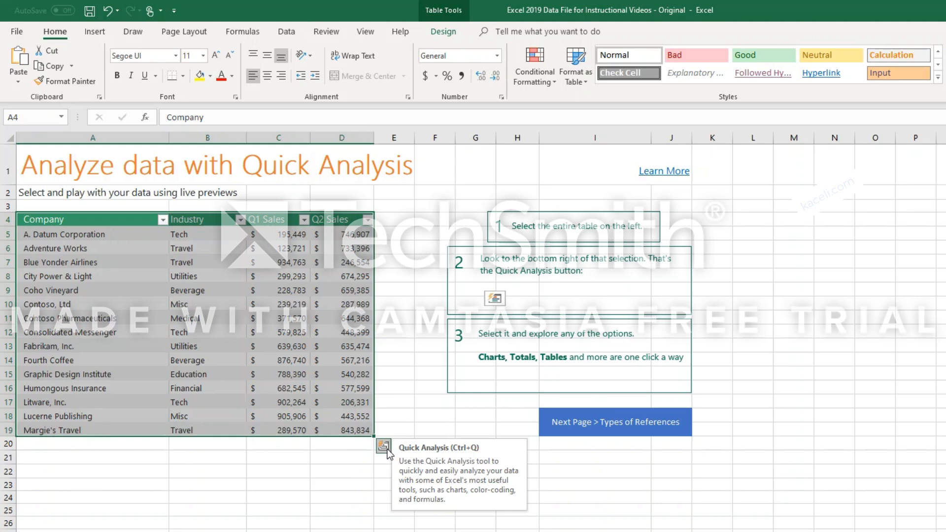
{"action": "left_click", "coordinate": [385, 448]}
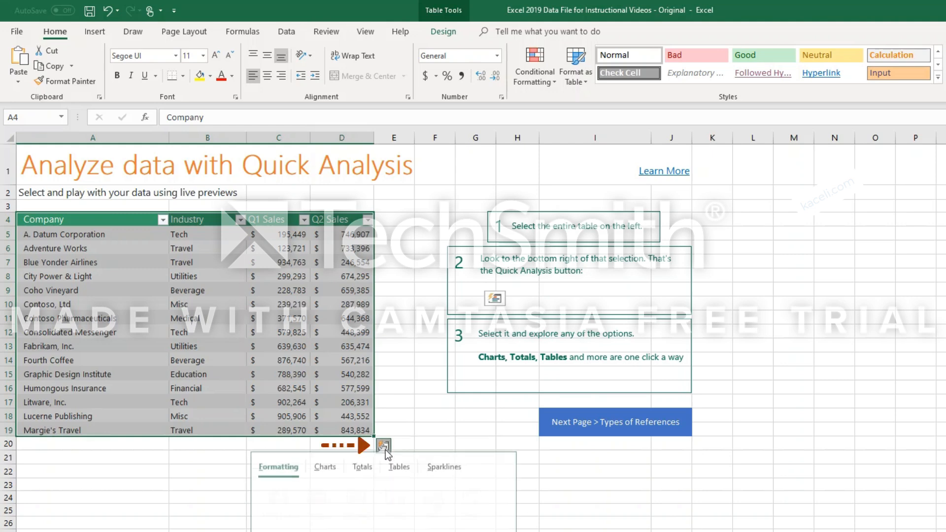
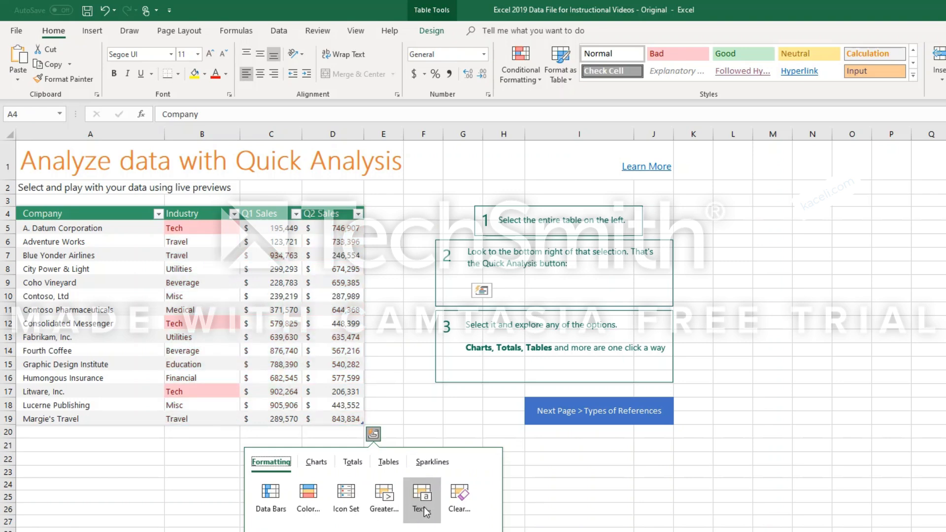
Preview the Quick Analysis options for charts, totals, PivotTables and sparklines on the company sales table.
{"action": "left_click", "coordinate": [317, 463]}
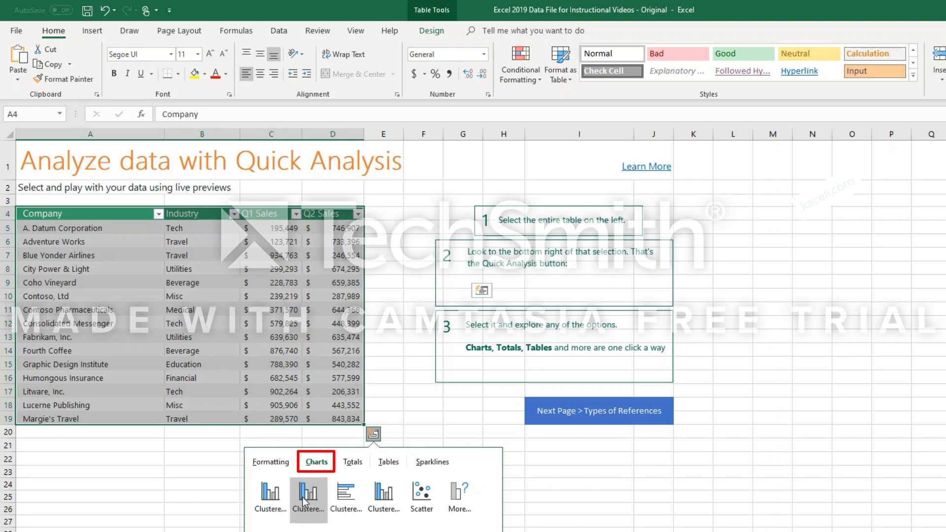
{"action": "mouse_move", "coordinate": [274, 506]}
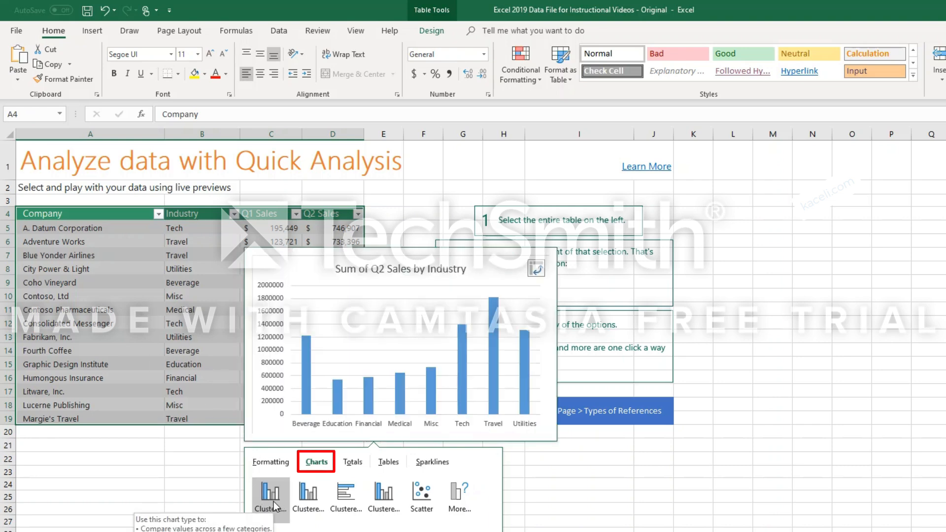
{"action": "mouse_move", "coordinate": [421, 499]}
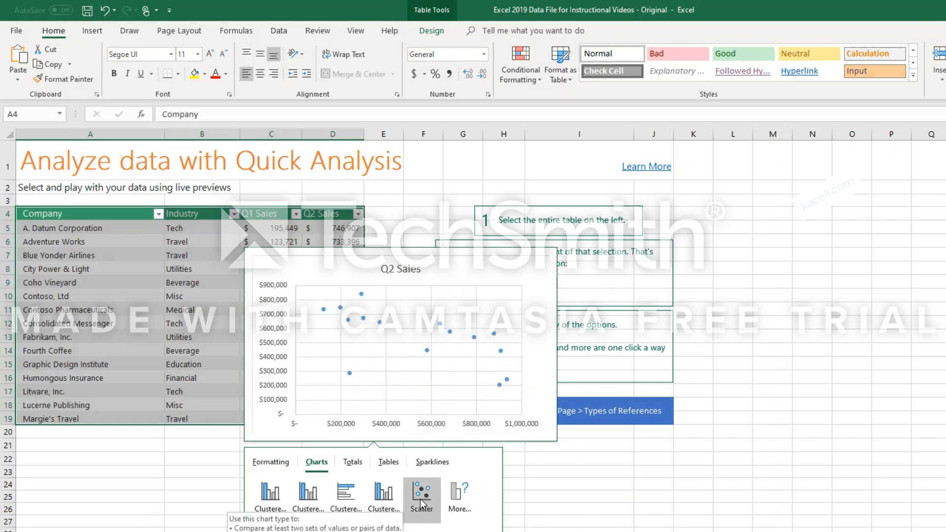
{"action": "left_click", "coordinate": [353, 463]}
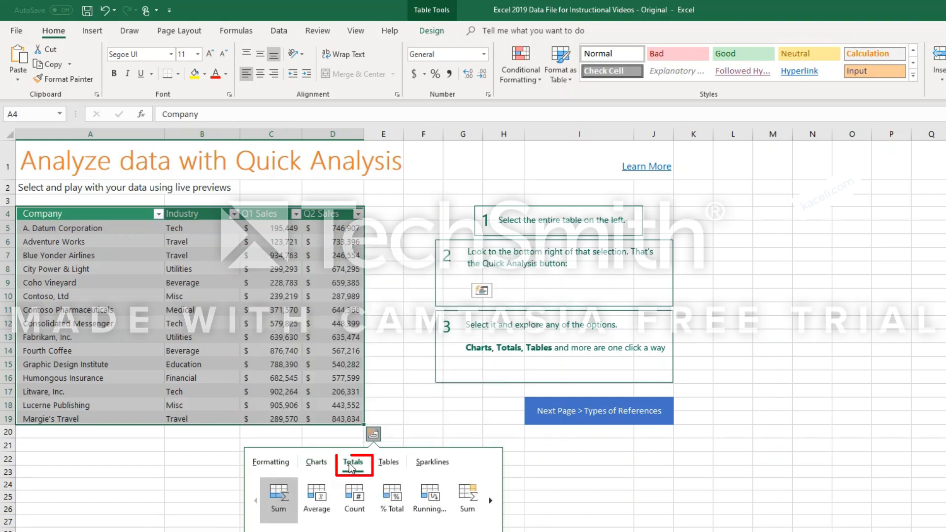
{"action": "mouse_move", "coordinate": [286, 498]}
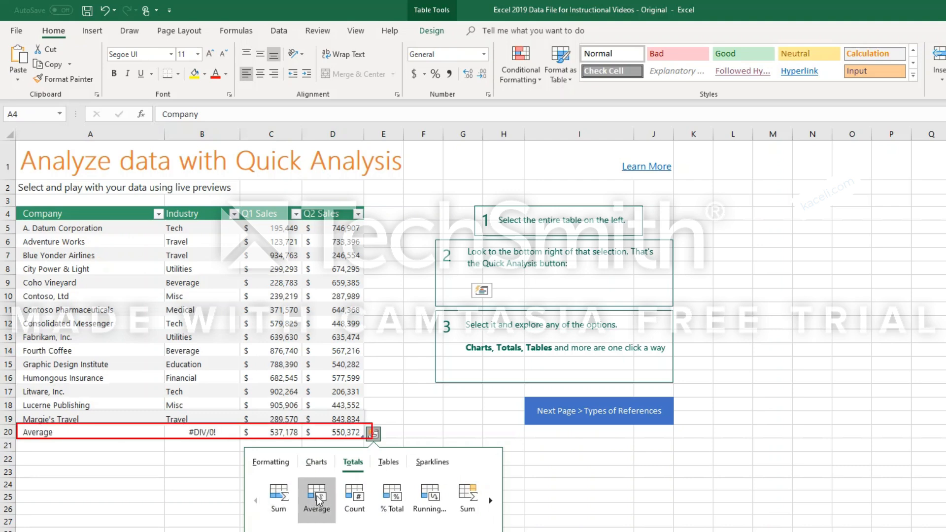
{"action": "mouse_move", "coordinate": [356, 503]}
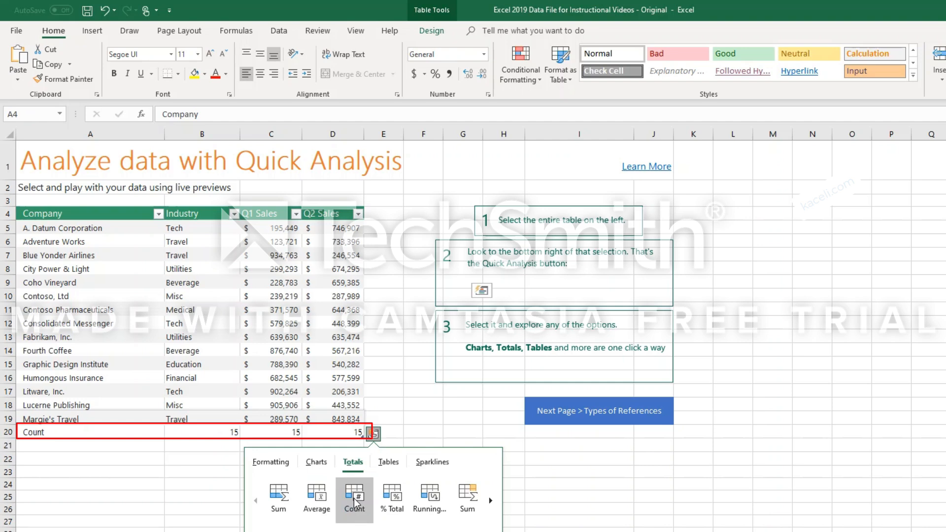
{"action": "mouse_move", "coordinate": [393, 506]}
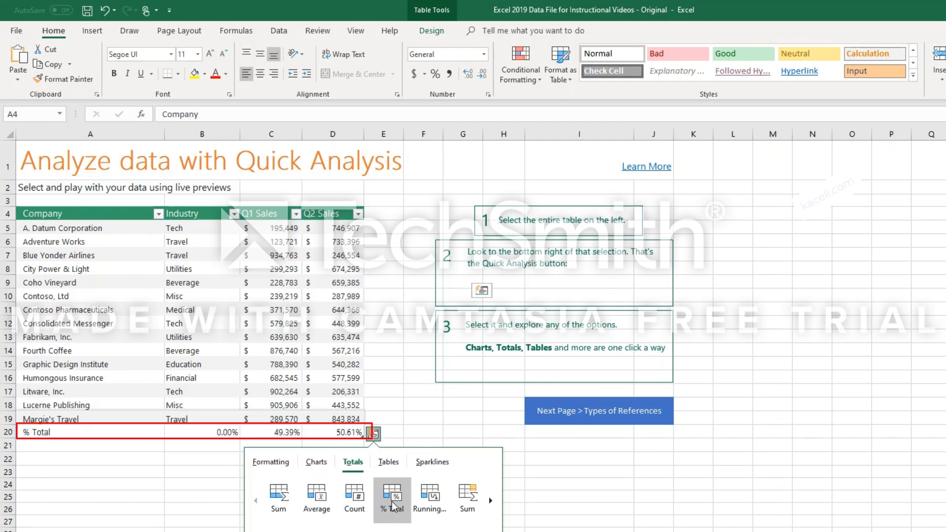
{"action": "mouse_move", "coordinate": [430, 504]}
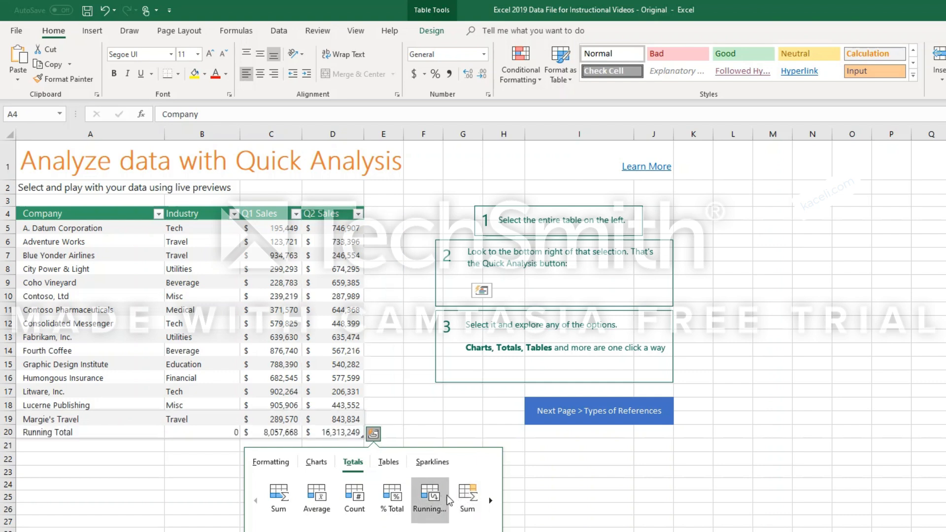
{"action": "mouse_move", "coordinate": [466, 495]}
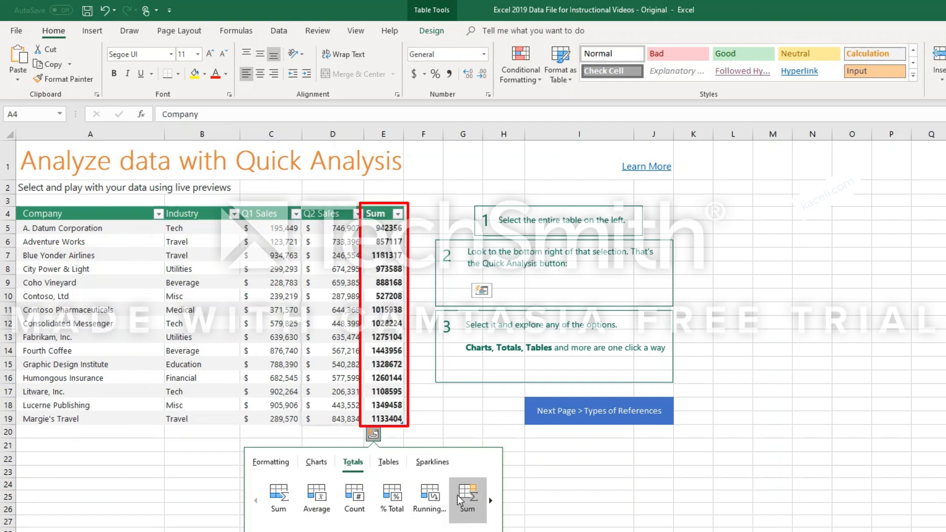
{"action": "left_click", "coordinate": [385, 461]}
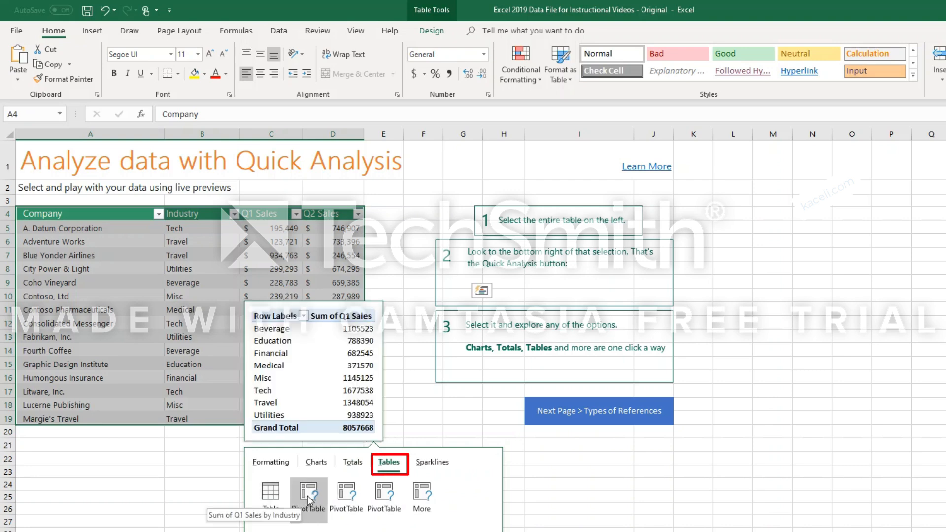
{"action": "left_click", "coordinate": [425, 463]}
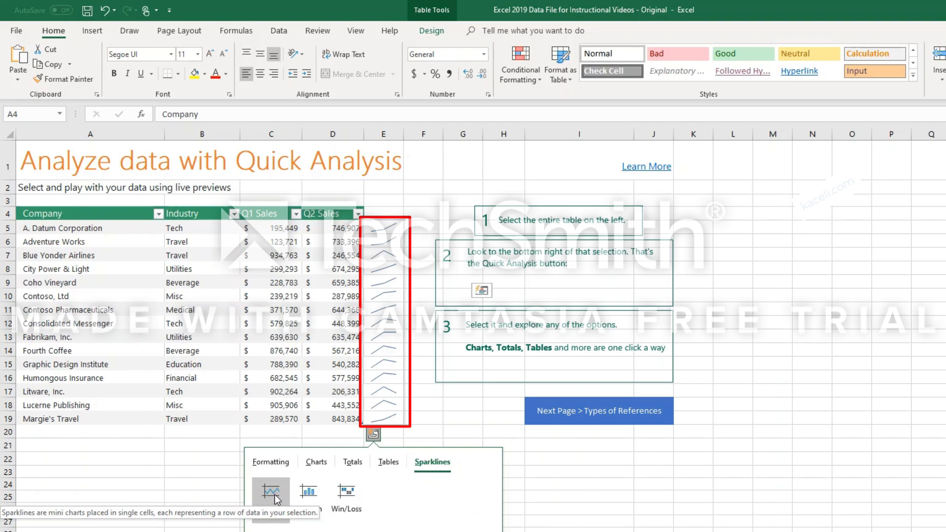
Apply Data Bars conditional formatting to the Q1 and Q2 sales figures through Quick Analysis.
{"action": "left_click", "coordinate": [269, 466]}
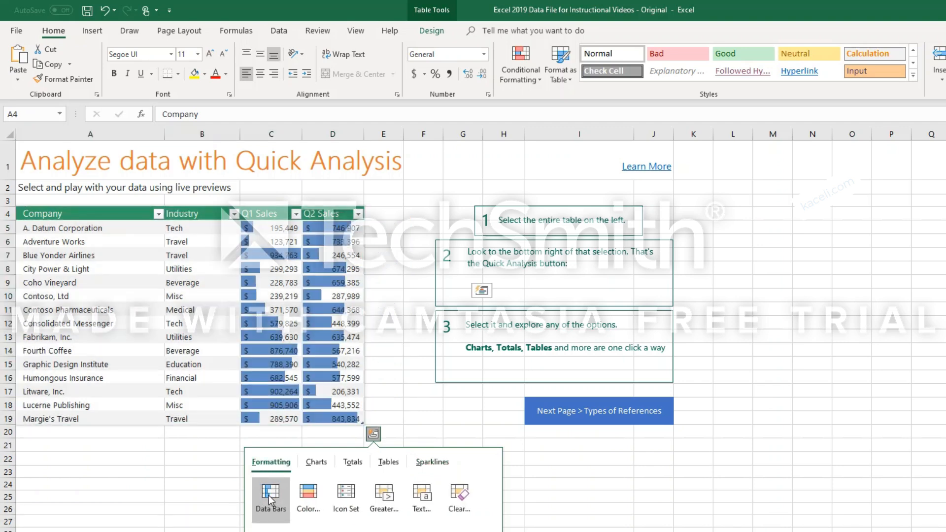
{"action": "left_click", "coordinate": [270, 500]}
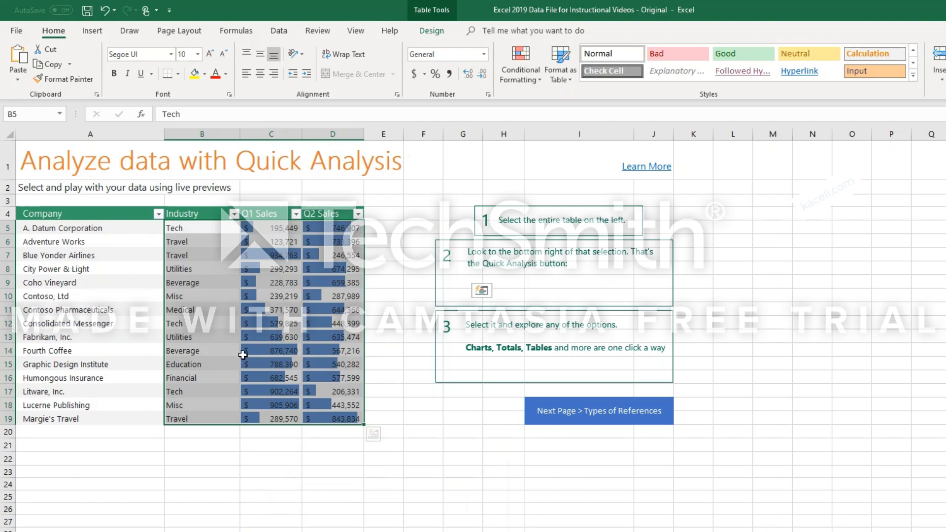
Insert the suggested clustered column chart of Sum of Q2 Sales by Industry through Quick Analysis and move it closer to its data.
{"action": "left_click", "coordinate": [373, 434]}
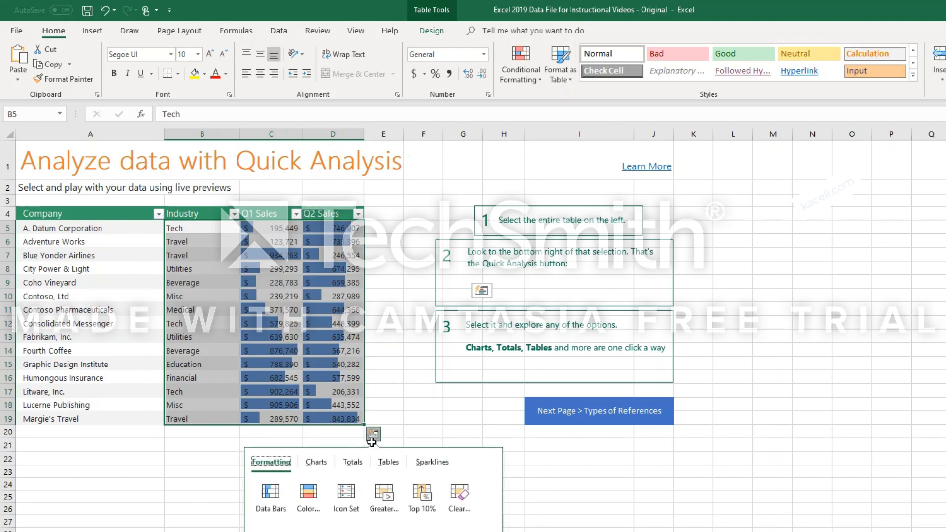
{"action": "left_click", "coordinate": [315, 462]}
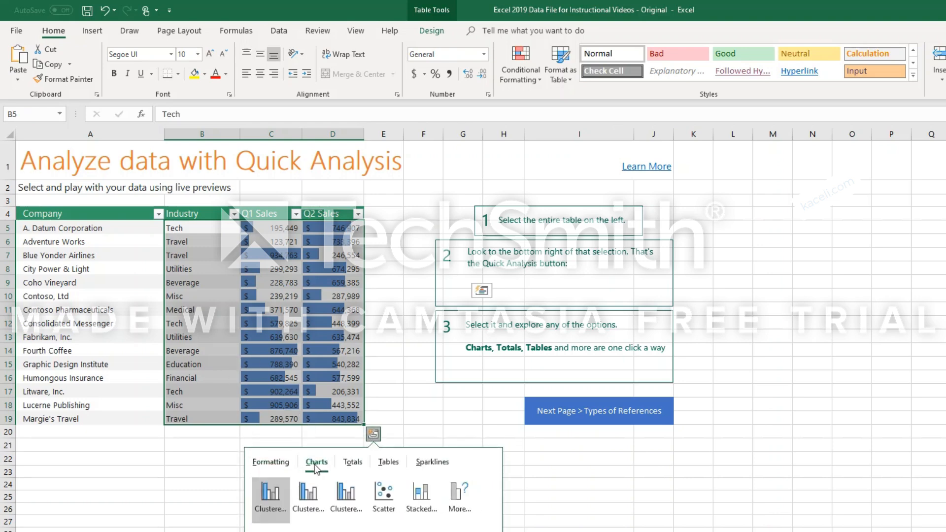
{"action": "left_click", "coordinate": [283, 498]}
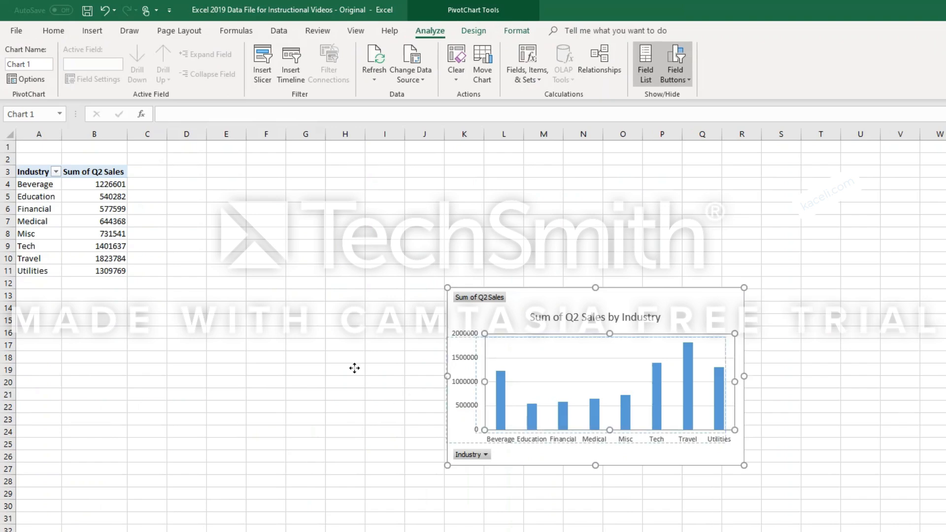
{"action": "left_click_drag", "start_coordinate": [524, 302], "coordinate": [297, 293]}
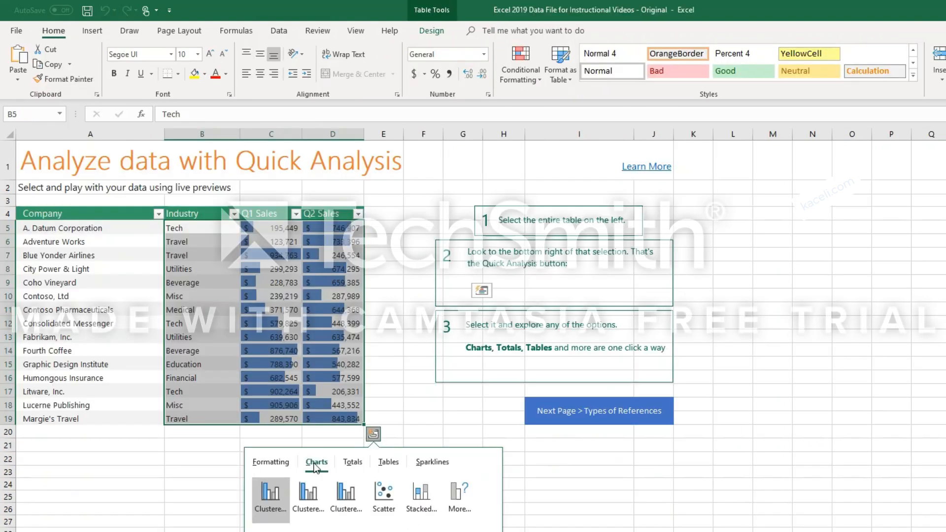
Create the suggested PivotTable of Sum of Q1 Sales by Industry through Quick Analysis and exclude Beverage from its row labels.
{"action": "left_click", "coordinate": [389, 462]}
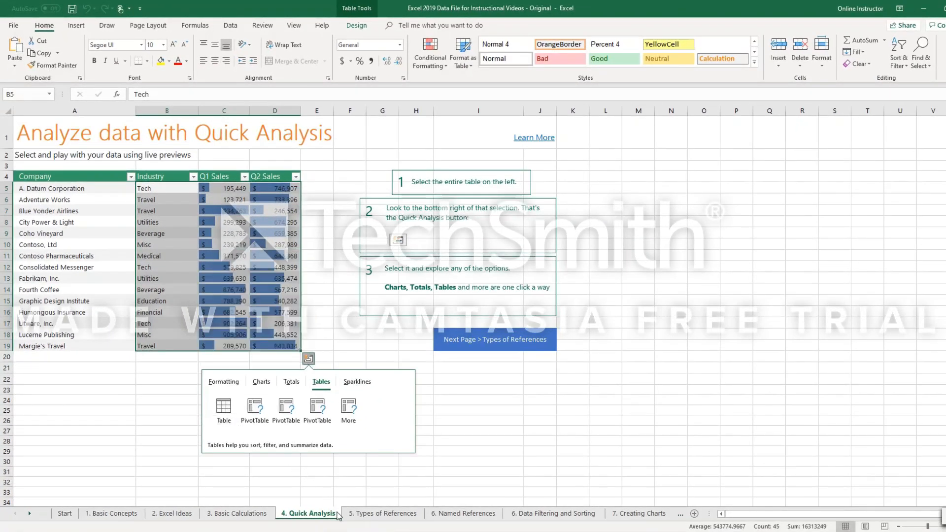
{"action": "left_click", "coordinate": [254, 408]}
{"action": "left_click", "coordinate": [55, 141]}
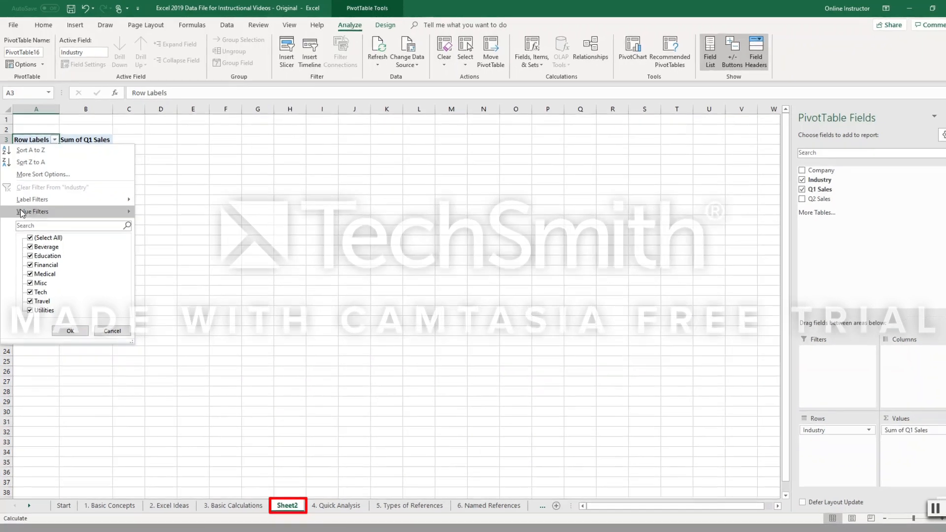
{"action": "left_click", "coordinate": [29, 245]}
{"action": "left_click", "coordinate": [70, 329]}
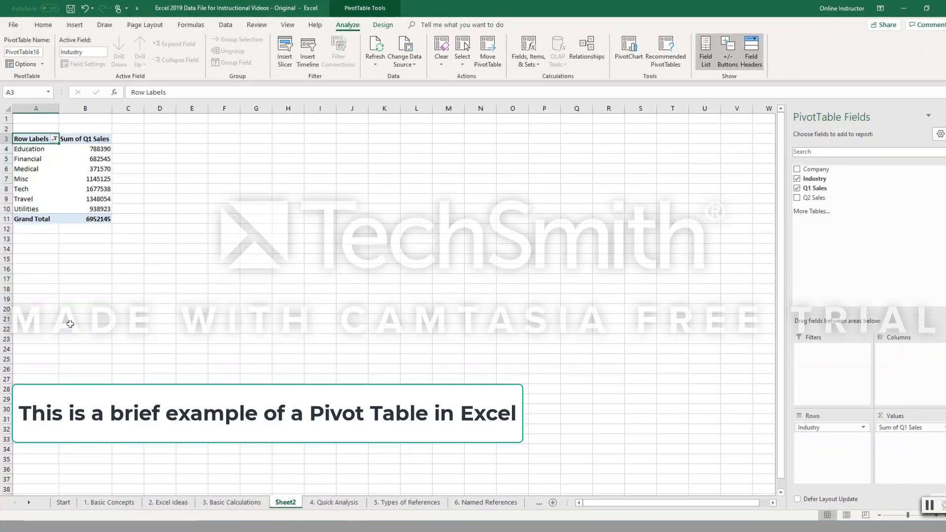
Add the Q2 Sales and Company fields to the PivotTable.
{"action": "left_click", "coordinate": [84, 138]}
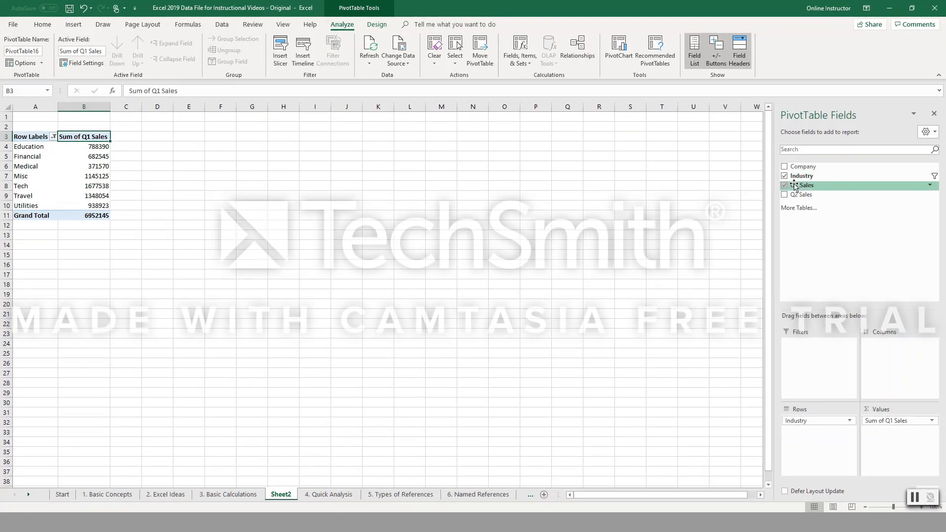
{"action": "left_click", "coordinate": [785, 195]}
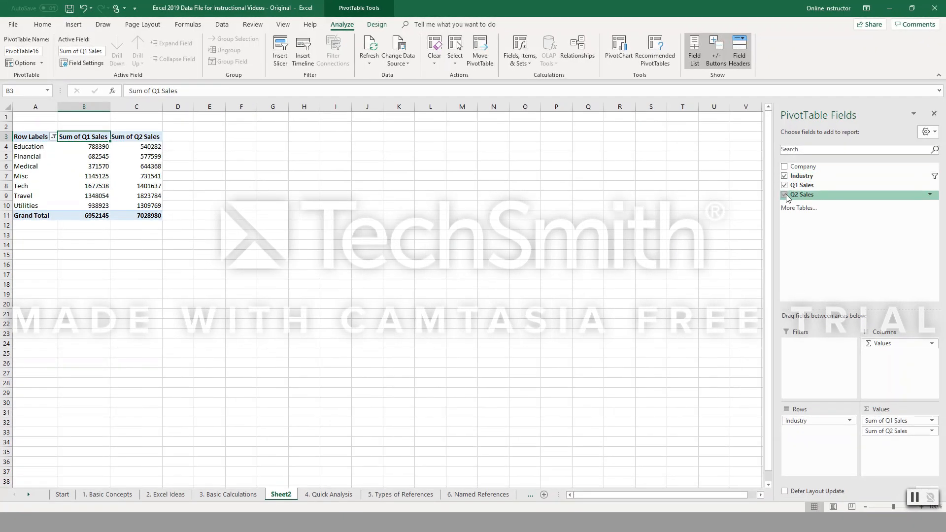
{"action": "left_click", "coordinate": [785, 167]}
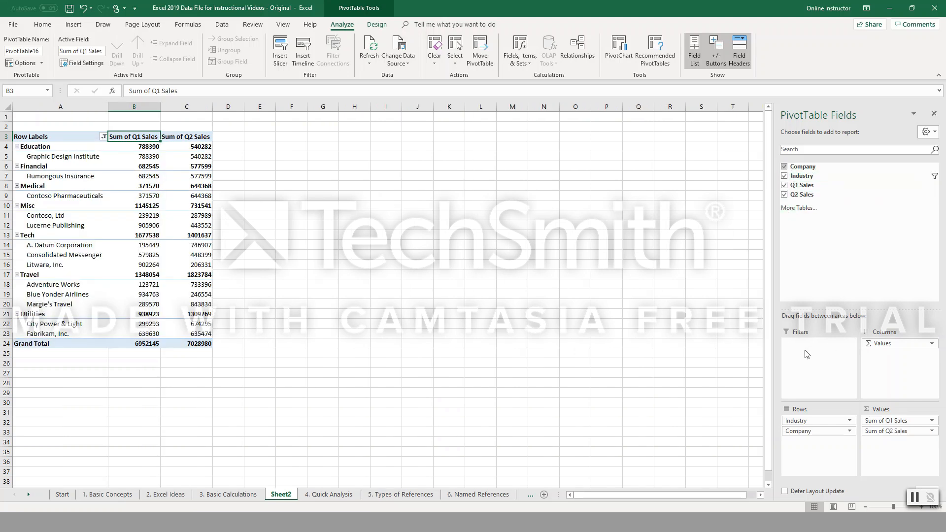
Move the Industry field from the PivotTable's Rows area to its Filters area.
{"action": "left_click", "coordinate": [931, 343]}
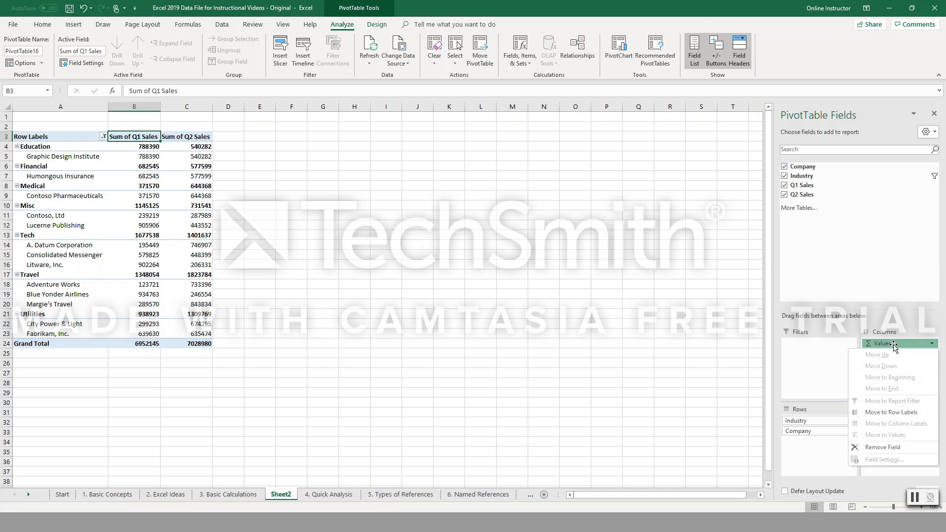
{"action": "left_click", "coordinate": [813, 398]}
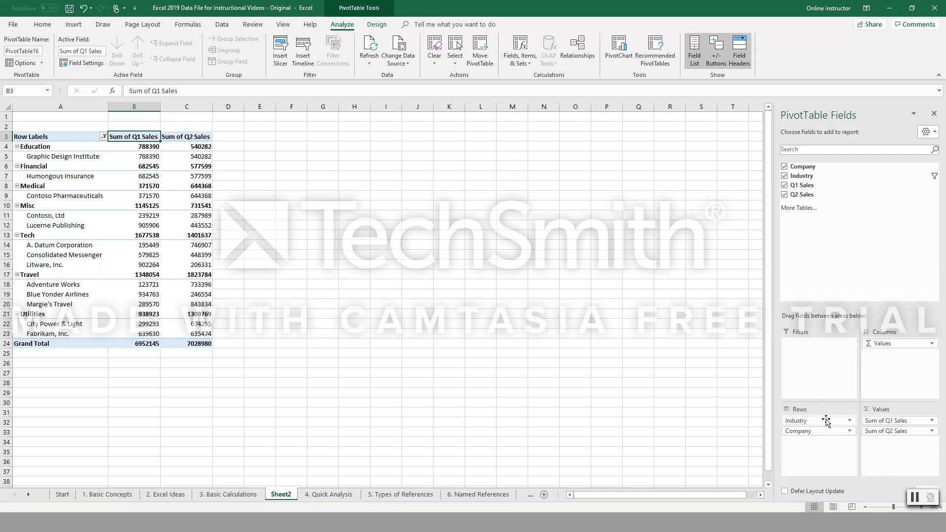
{"action": "left_click_drag", "start_coordinate": [832, 422], "coordinate": [810, 357]}
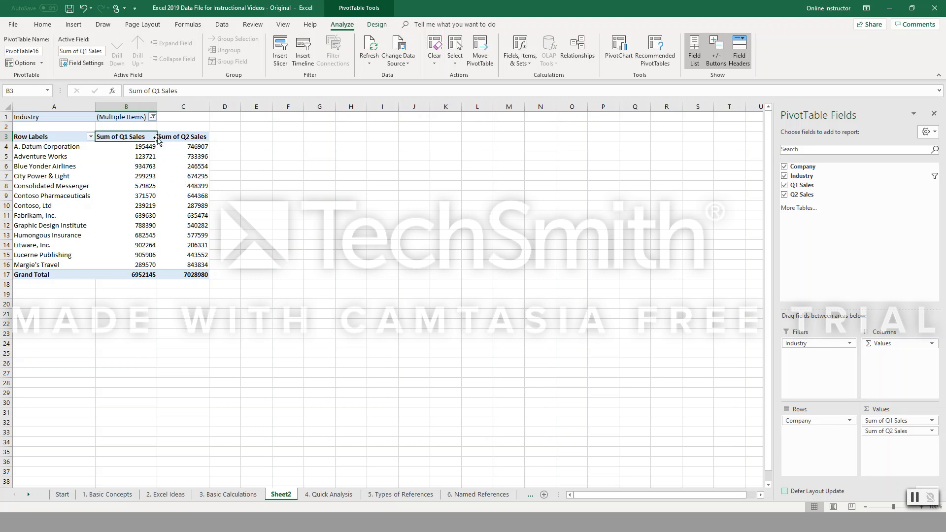
Exclude Education and Misc from the PivotTable's Industry report filter.
{"action": "left_click", "coordinate": [134, 117]}
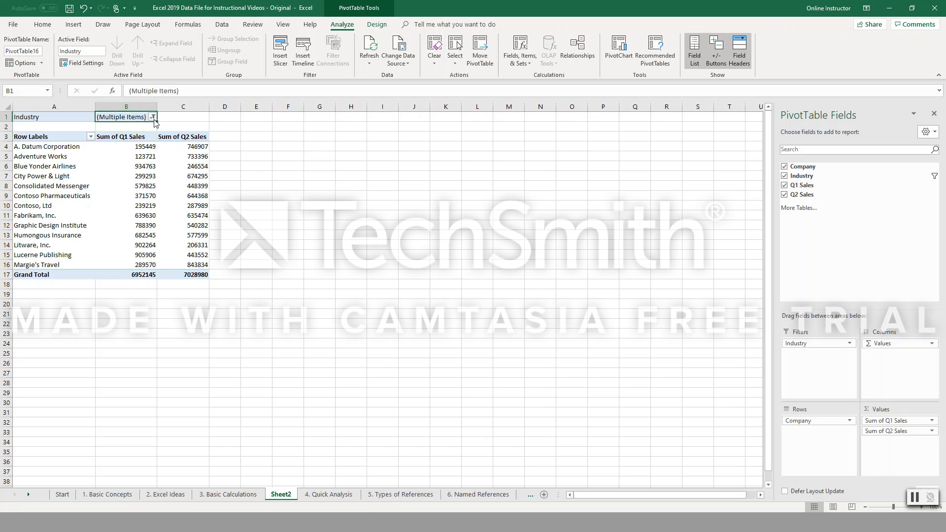
{"action": "left_click", "coordinate": [154, 117]}
{"action": "left_click", "coordinate": [55, 158]}
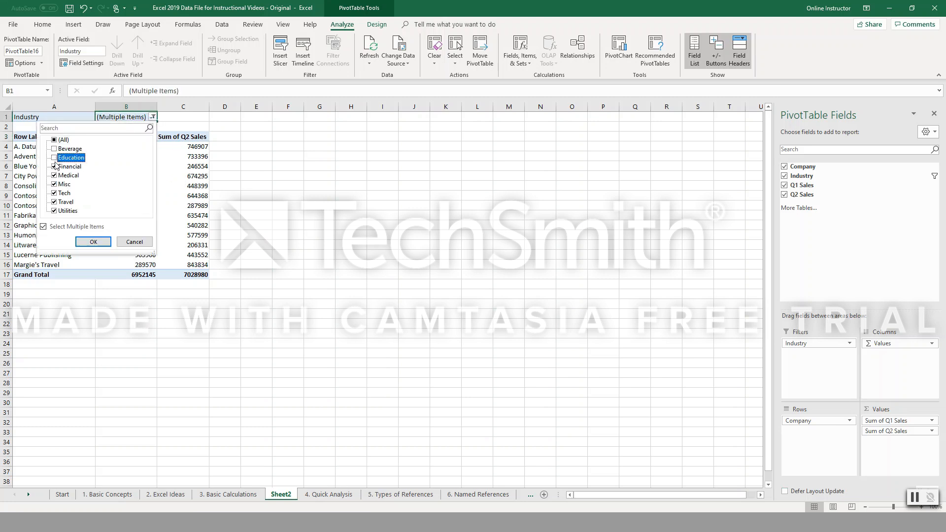
{"action": "left_click", "coordinate": [92, 241]}
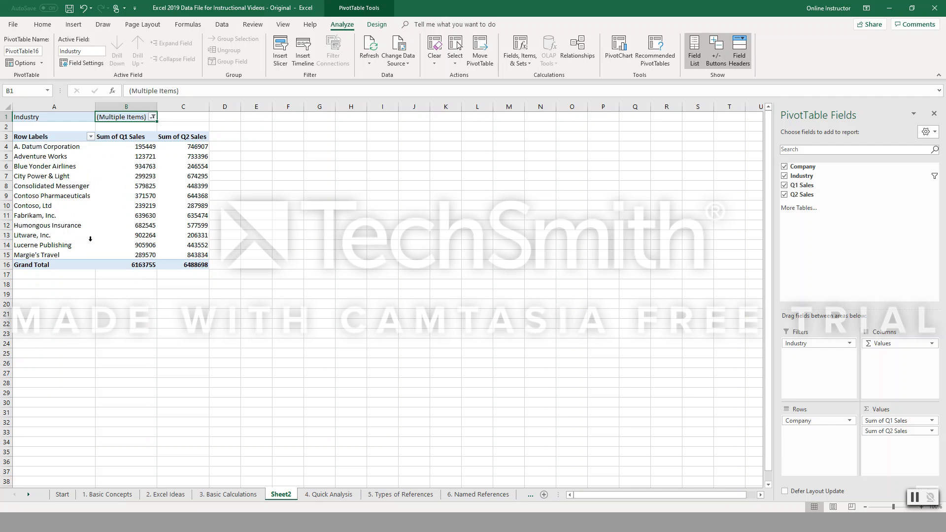
{"action": "left_click", "coordinate": [154, 117]}
{"action": "left_click", "coordinate": [55, 187]}
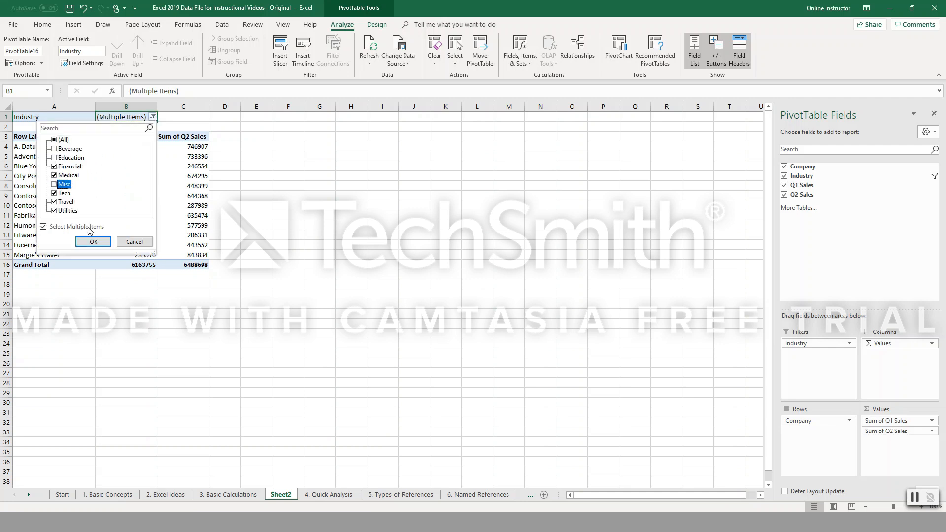
{"action": "left_click", "coordinate": [92, 240]}
Move Sum of Q1 Sales from the PivotTable's Values area to Filters and select its filter cell B2.
{"action": "left_click_drag", "start_coordinate": [882, 421], "coordinate": [812, 378]}
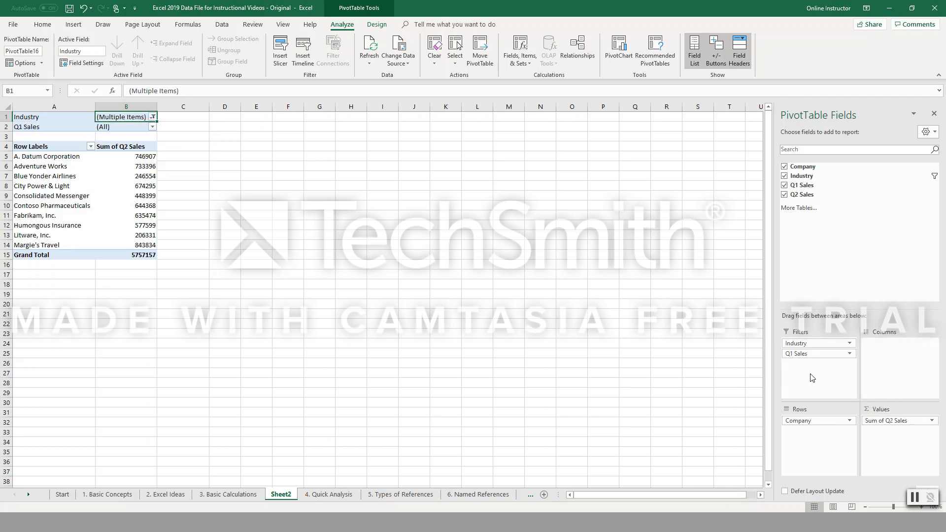
{"action": "left_click", "coordinate": [119, 129]}
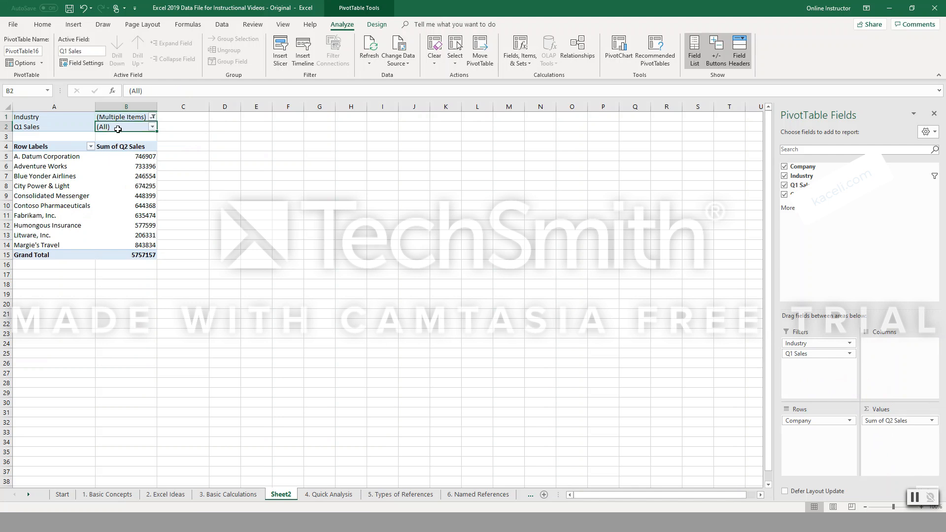
Look at the 3. Basic Calculations sheet and return to the 4. Quick Analysis sheet.
{"action": "right_click", "coordinate": [286, 496]}
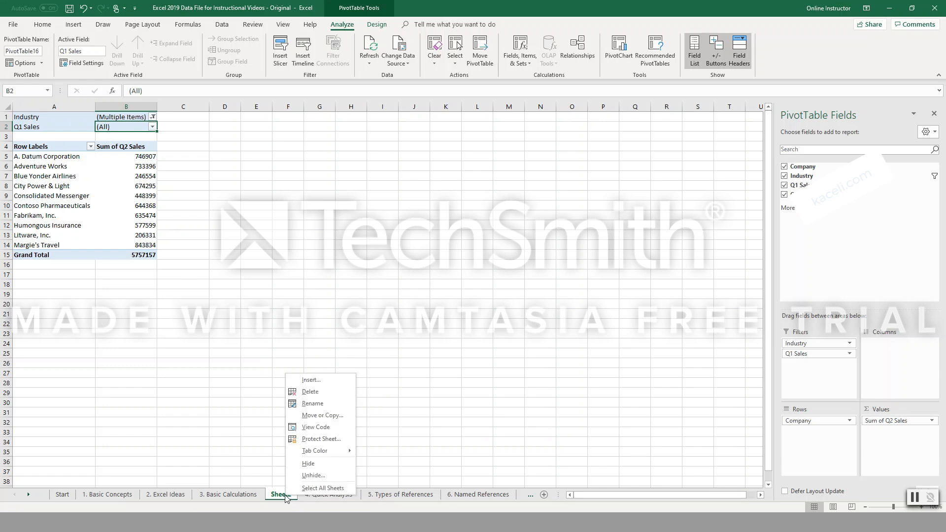
{"action": "left_click", "coordinate": [231, 497]}
{"action": "left_click", "coordinate": [231, 497]}
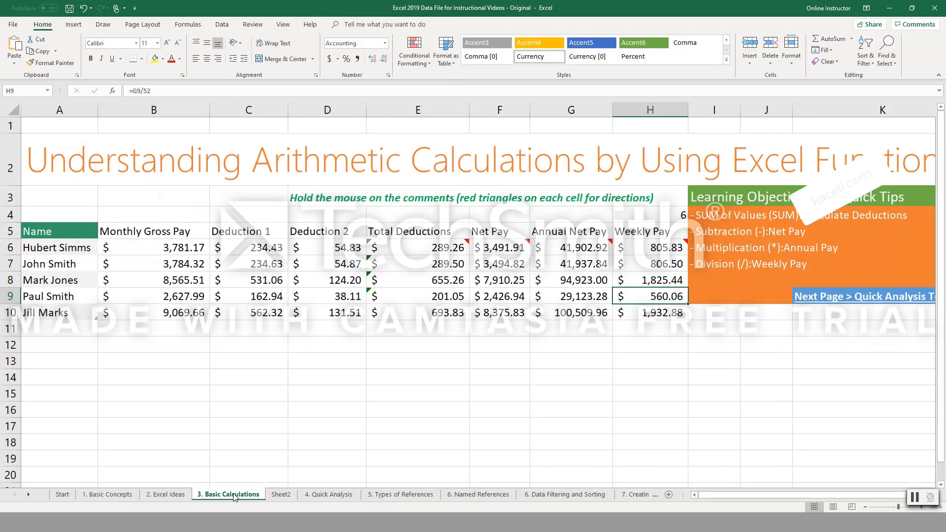
{"action": "left_click", "coordinate": [318, 497]}
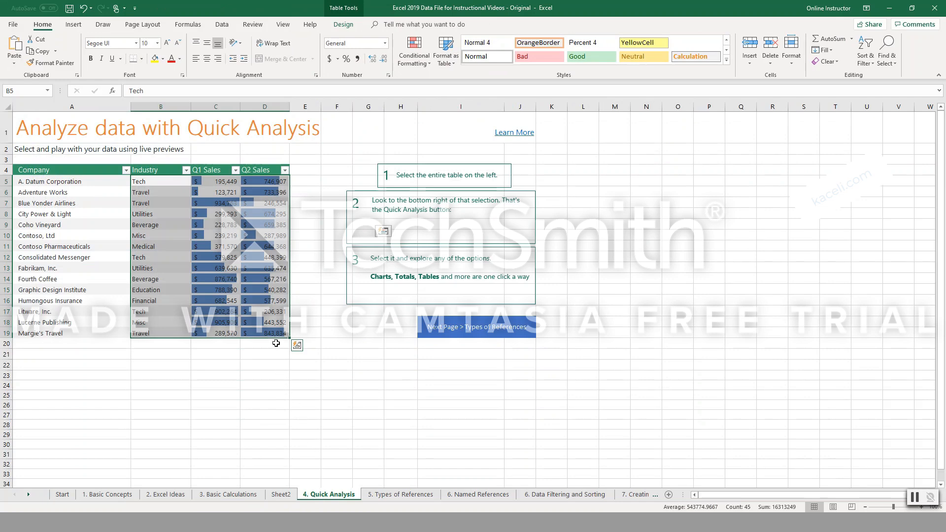
Use Quick Analysis to insert the clustered column chart of Sum of Q2 Sales by Industry and place it below its PivotTable.
{"action": "left_click", "coordinate": [297, 345]}
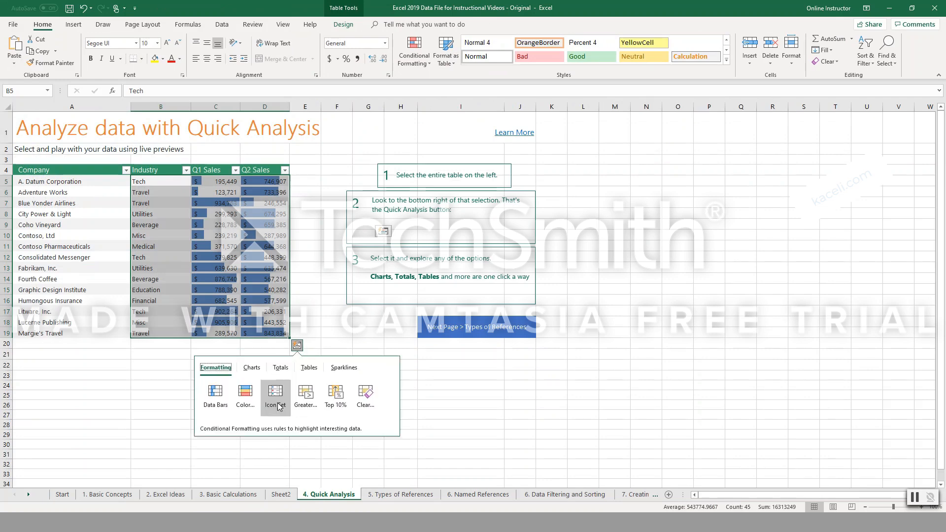
{"action": "left_click", "coordinate": [254, 370]}
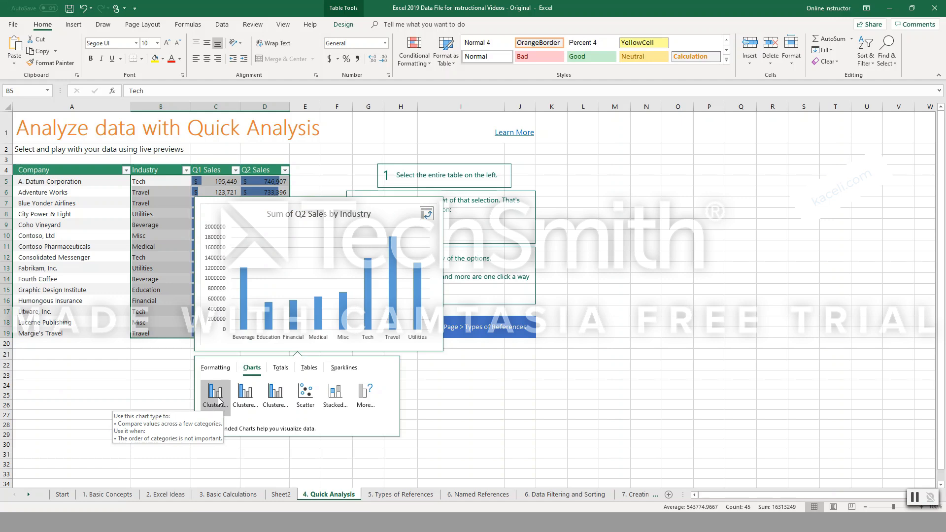
{"action": "left_click", "coordinate": [219, 402]}
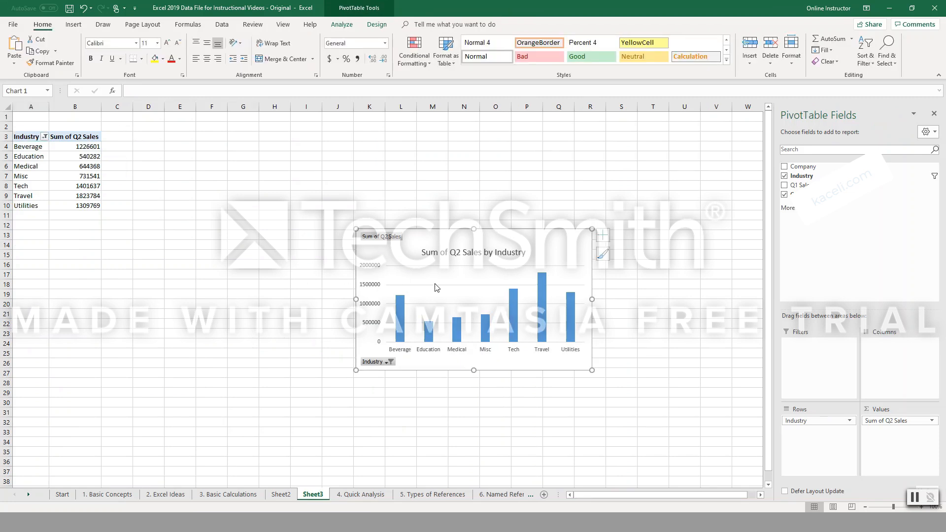
{"action": "left_click_drag", "start_coordinate": [436, 287], "coordinate": [100, 295]}
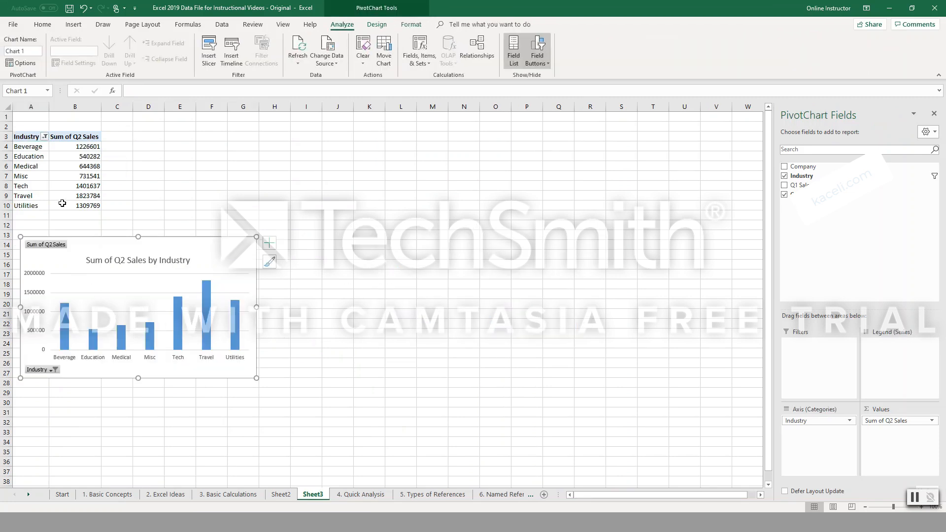
Exclude Medical from the PivotTable's Industry filter.
{"action": "left_click", "coordinate": [85, 156]}
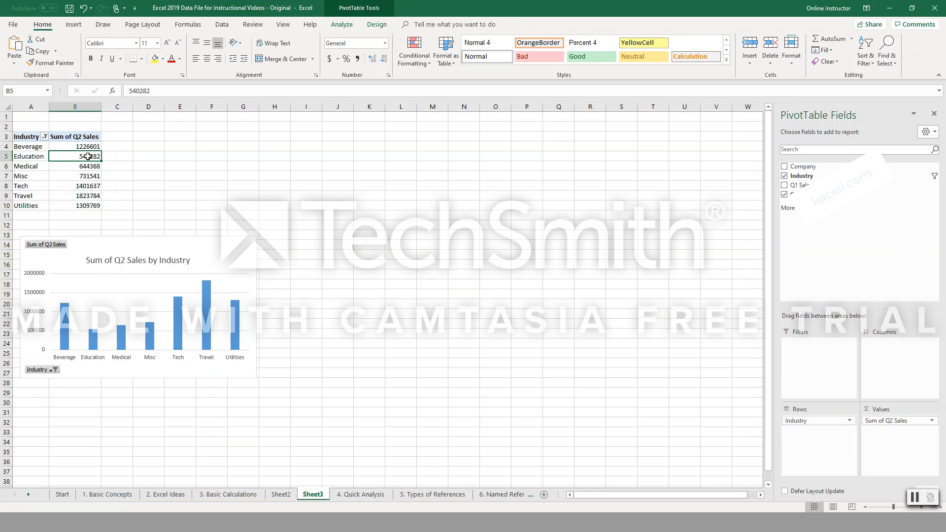
{"action": "left_click", "coordinate": [36, 169]}
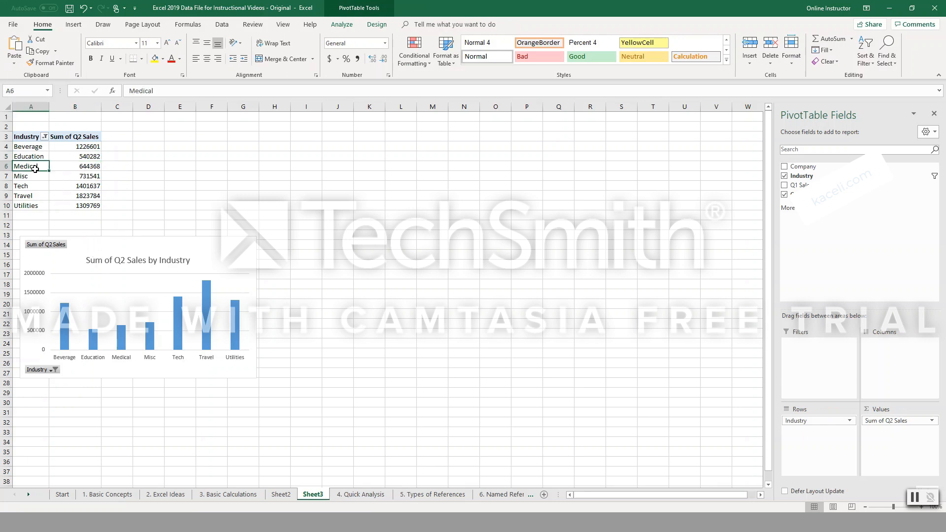
{"action": "left_click", "coordinate": [44, 137]}
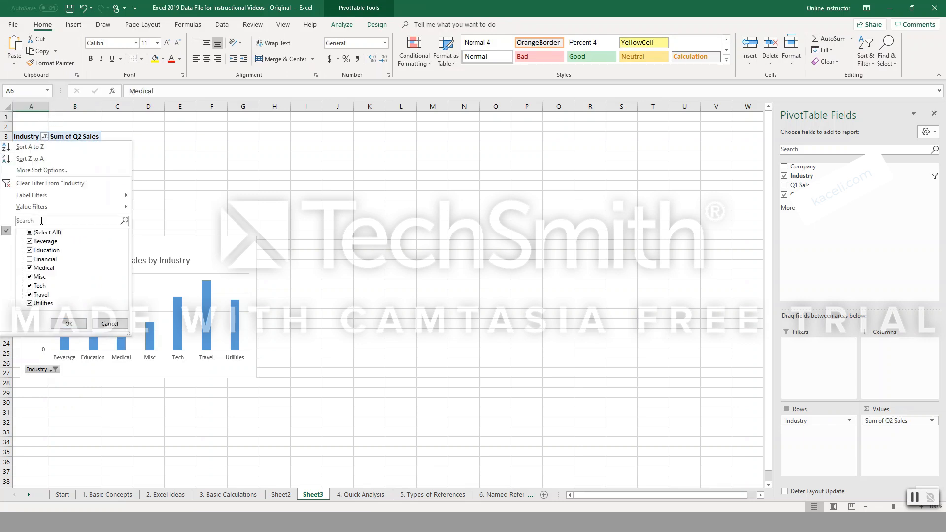
{"action": "left_click", "coordinate": [30, 268]}
{"action": "left_click", "coordinate": [69, 324]}
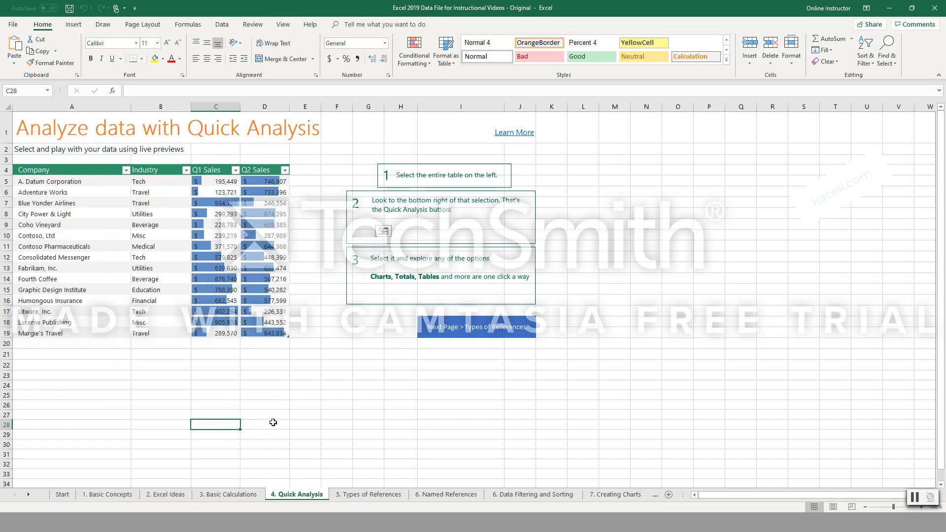
Select the entire company sales table on the 4. Quick Analysis sheet and open its Quick Analysis options.
{"action": "left_click_drag", "start_coordinate": [30, 169], "coordinate": [287, 336]}
{"action": "left_click", "coordinate": [296, 345]}
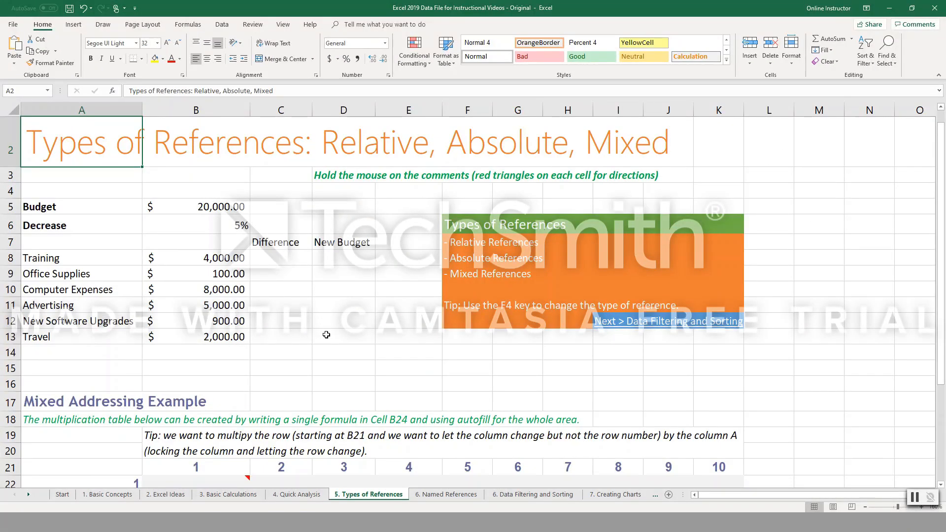
On the 1. Basic Concepts sheet, clear the expense totals in E7:E14.
{"action": "left_click", "coordinate": [296, 333]}
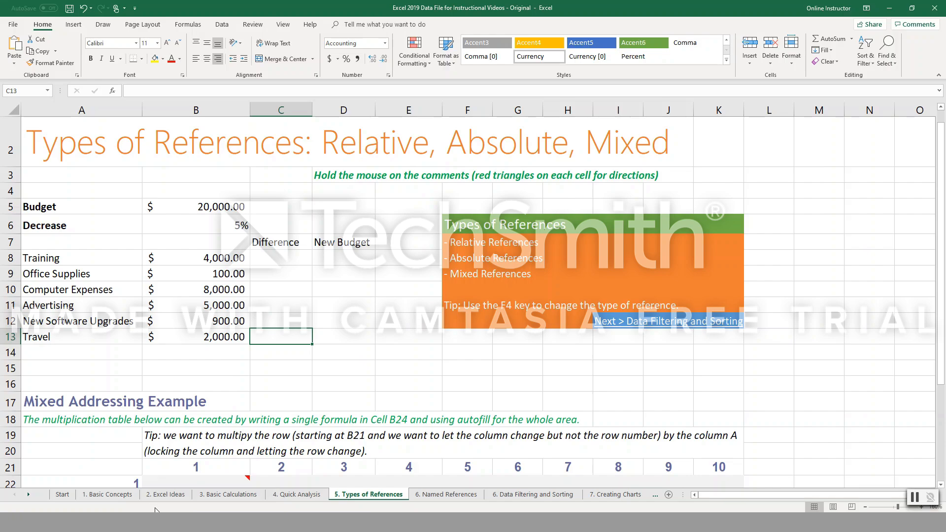
{"action": "left_click", "coordinate": [123, 498]}
{"action": "scroll", "coordinate": [291, 301], "scroll_direction": "up", "scroll_amount": 3}
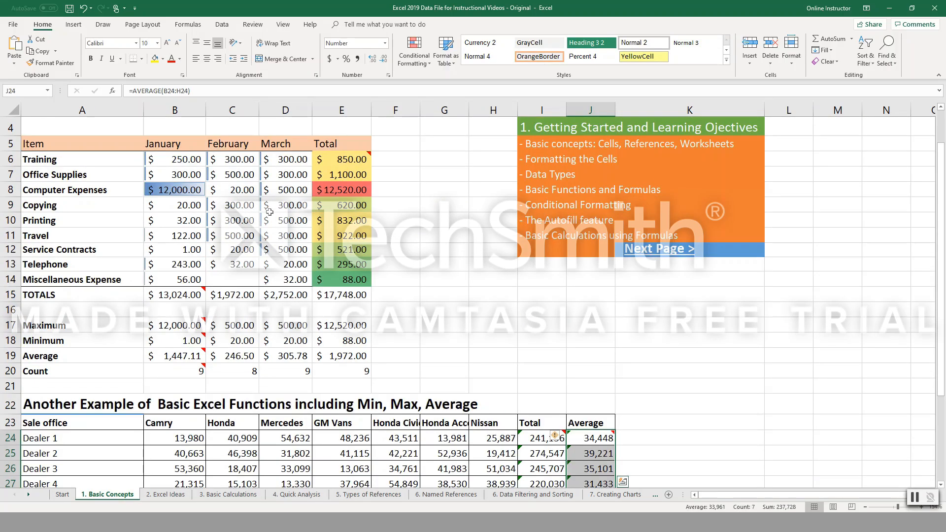
{"action": "left_click", "coordinate": [340, 164]}
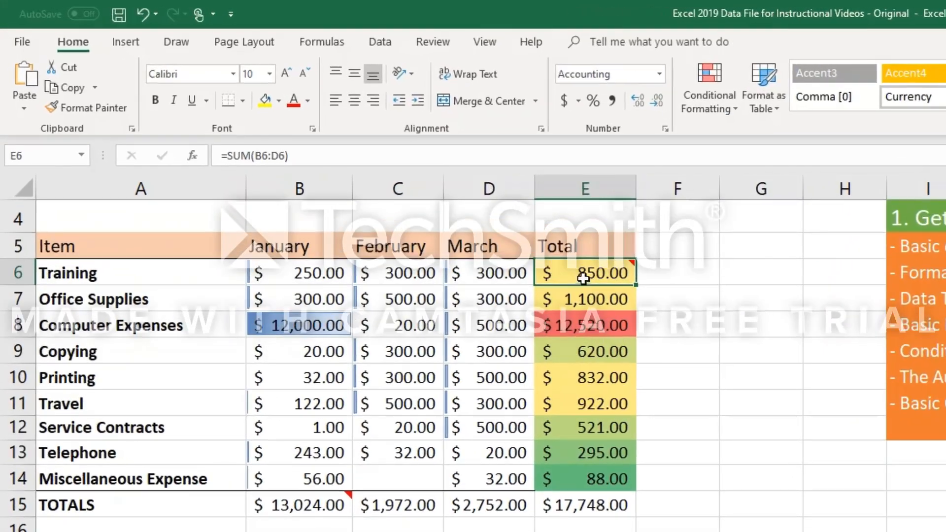
{"action": "left_click_drag", "start_coordinate": [589, 297], "coordinate": [629, 476]}
{"action": "key", "text": "Delete"}
Inspect the SUM formula for Training in E6 and autofill it down through E14.
{"action": "left_click", "coordinate": [598, 278]}
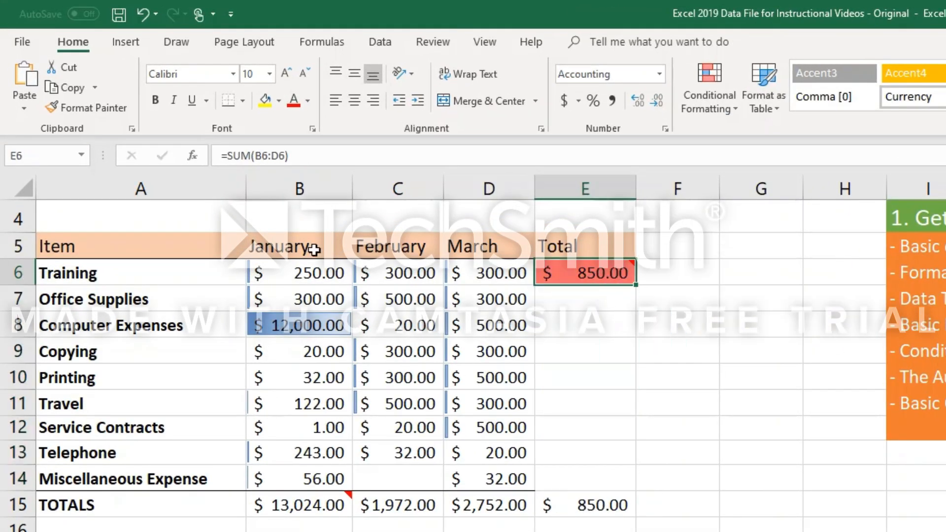
{"action": "left_click", "coordinate": [263, 157]}
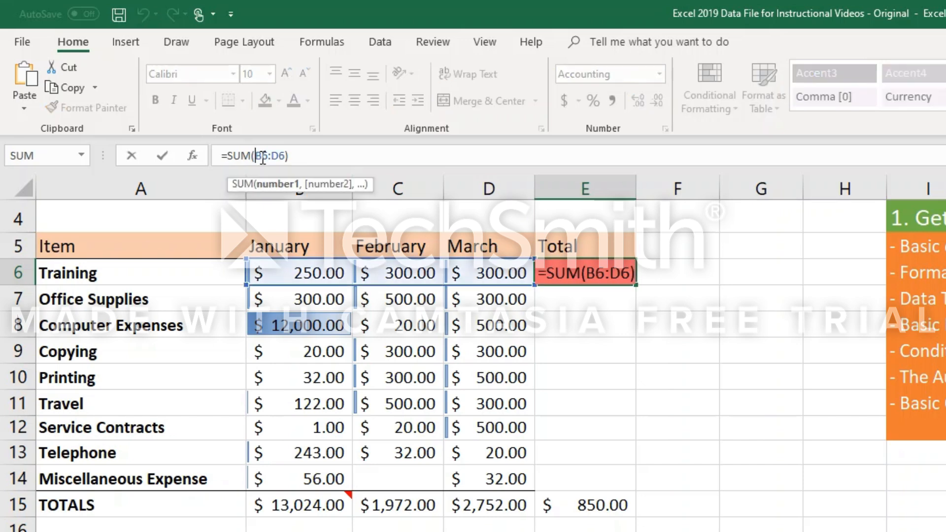
{"action": "left_click", "coordinate": [606, 296]}
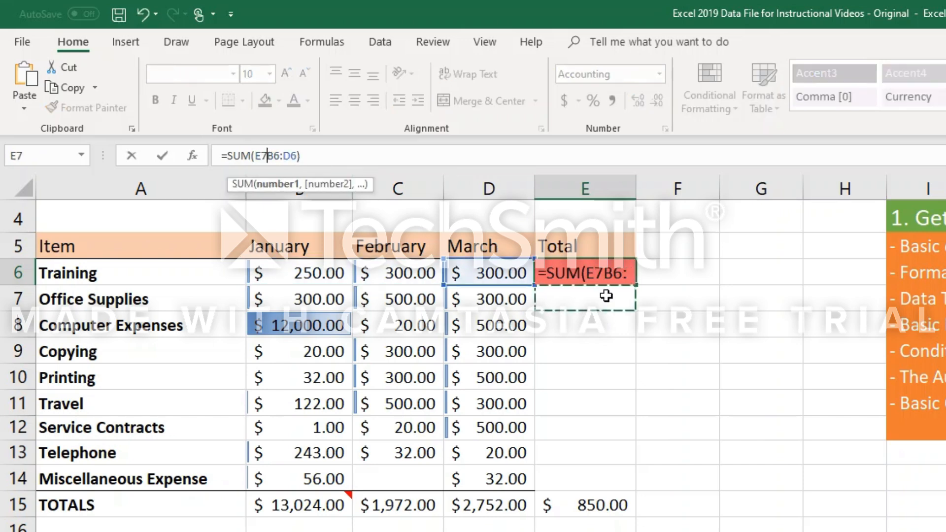
{"action": "key", "text": "Escape"}
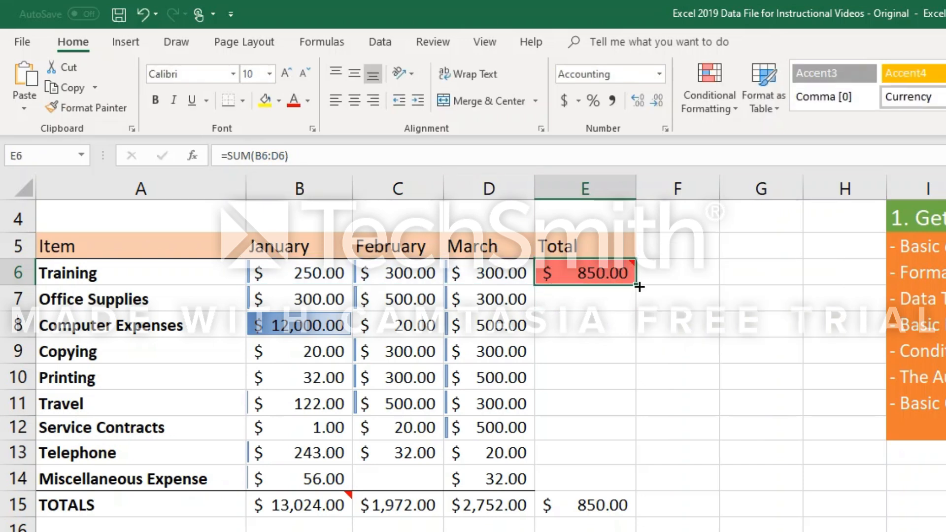
{"action": "left_click_drag", "start_coordinate": [640, 286], "coordinate": [634, 485]}
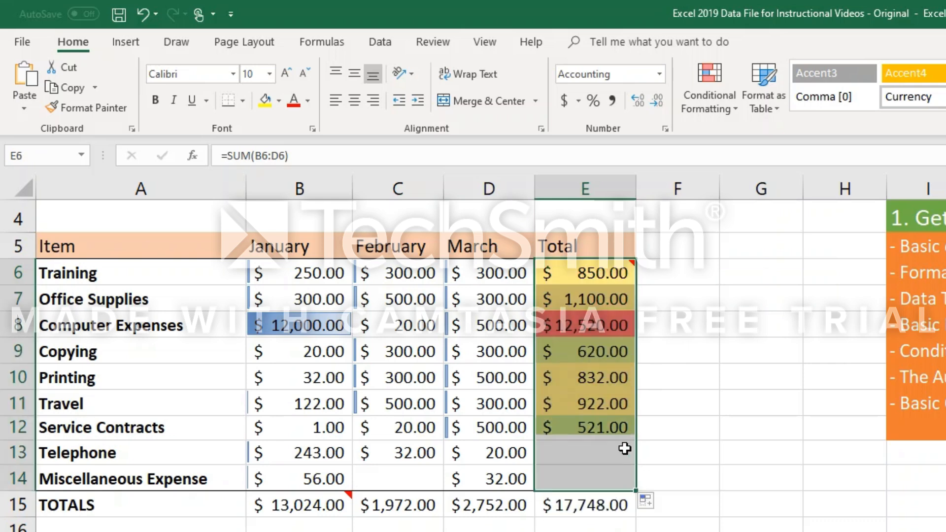
Inspect the row references in the copied SUM formulas in E9 and E7.
{"action": "left_click", "coordinate": [586, 365]}
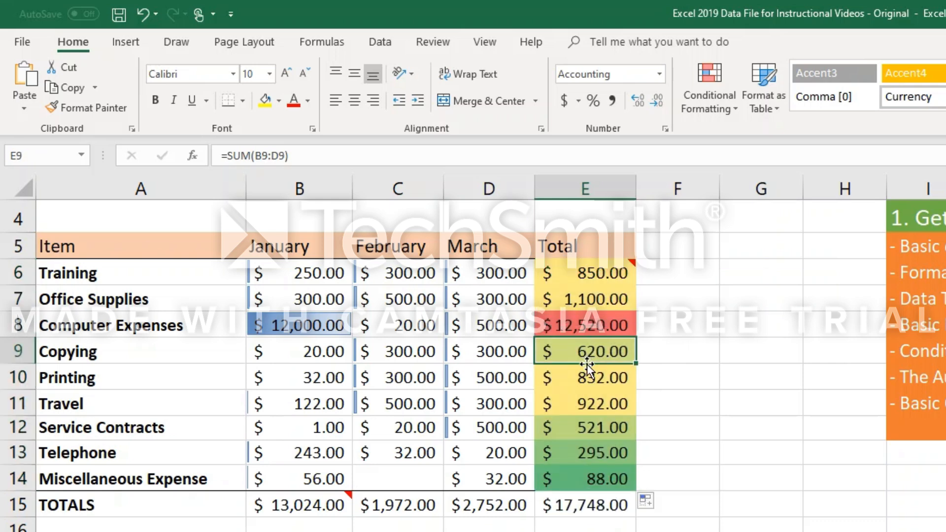
{"action": "left_click", "coordinate": [581, 307]}
{"action": "left_click", "coordinate": [255, 156]}
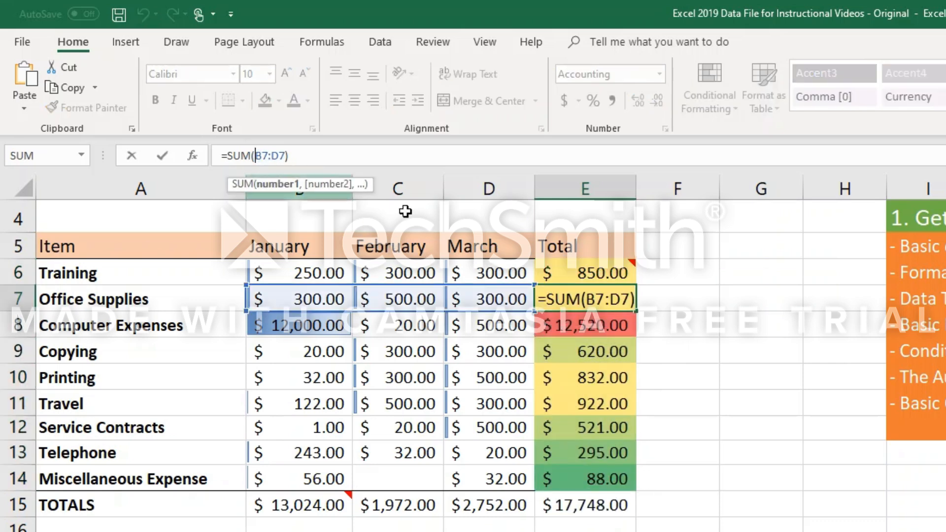
{"action": "left_click", "coordinate": [602, 328]}
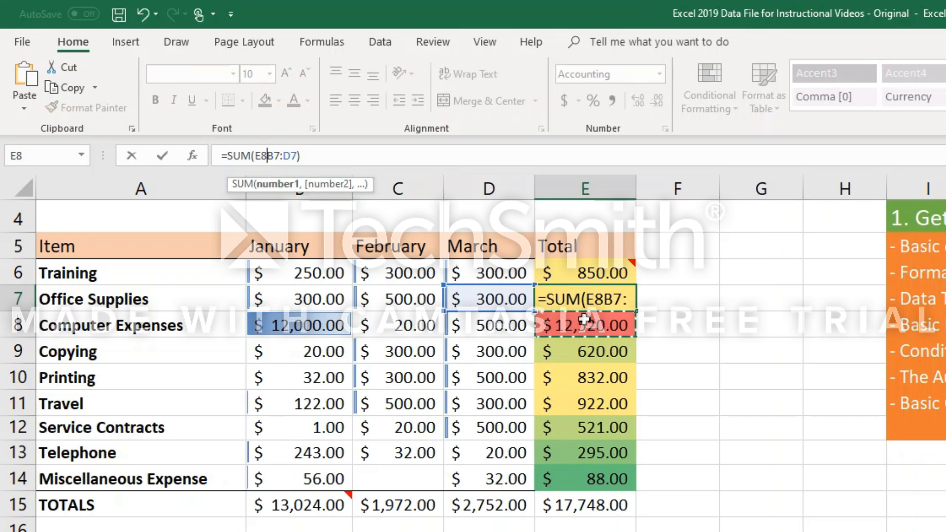
{"action": "key", "text": "Escape"}
{"action": "key", "text": "Down"}
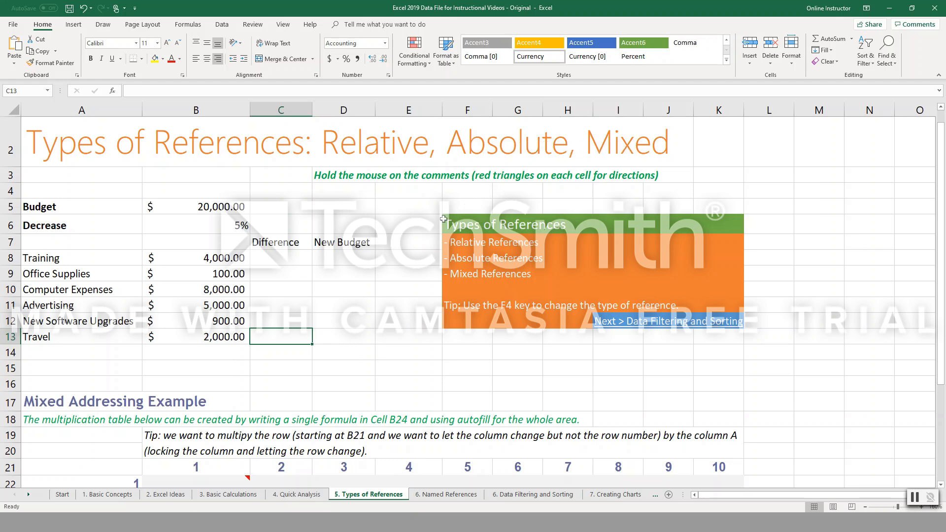
On the 5. Types of References sheet, enter the relative reference formula =B8 in cell E8.
{"action": "left_click", "coordinate": [409, 258]}
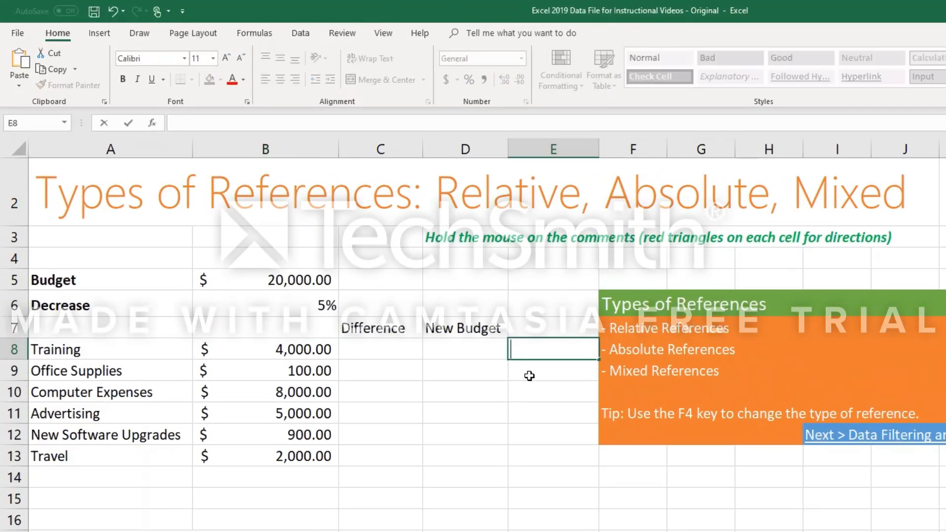
{"action": "type", "text": "=b8"}
{"action": "key", "text": "Return"}
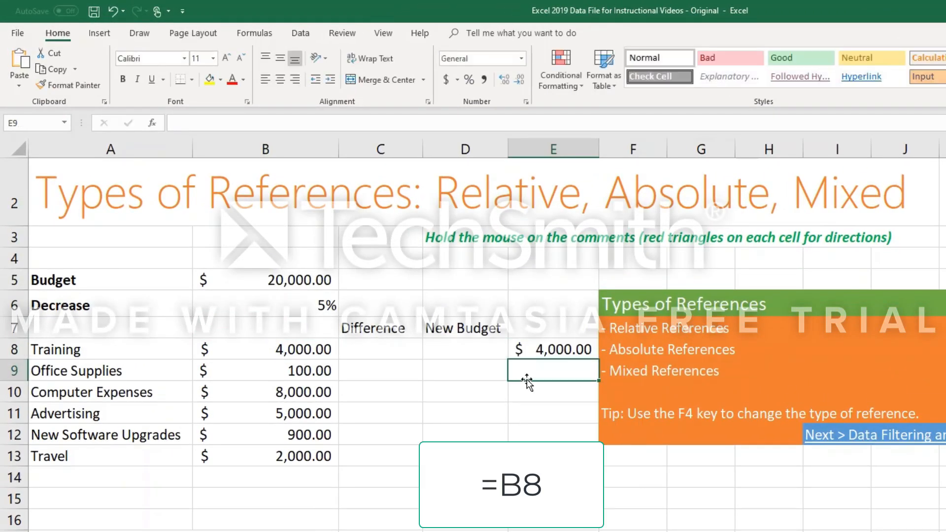
Check the reference in E8 and autofill its =B8 formula down to E13.
{"action": "left_click", "coordinate": [555, 351]}
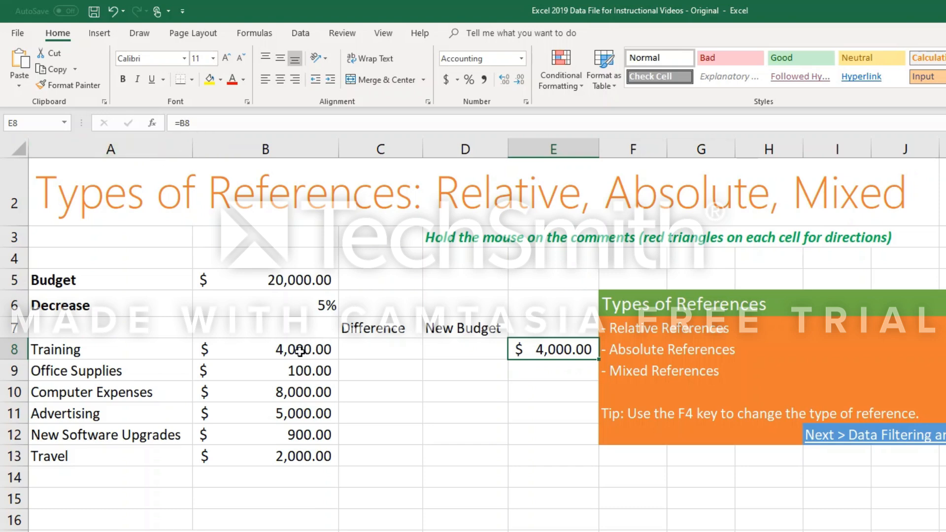
{"action": "double_click", "coordinate": [552, 349]}
{"action": "key", "text": "Escape"}
{"action": "left_click_drag", "start_coordinate": [598, 359], "coordinate": [587, 464]}
Compare the relative references in E8, E9 and E10 with their source cells and undo the fill.
{"action": "left_click", "coordinate": [302, 374]}
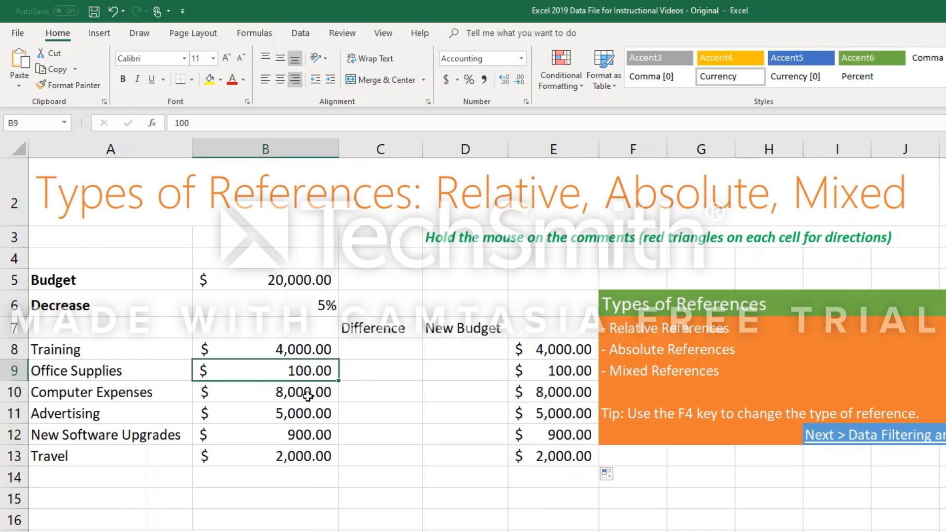
{"action": "left_click", "coordinate": [556, 351]}
{"action": "left_click", "coordinate": [563, 367]}
{"action": "left_click", "coordinate": [563, 356]}
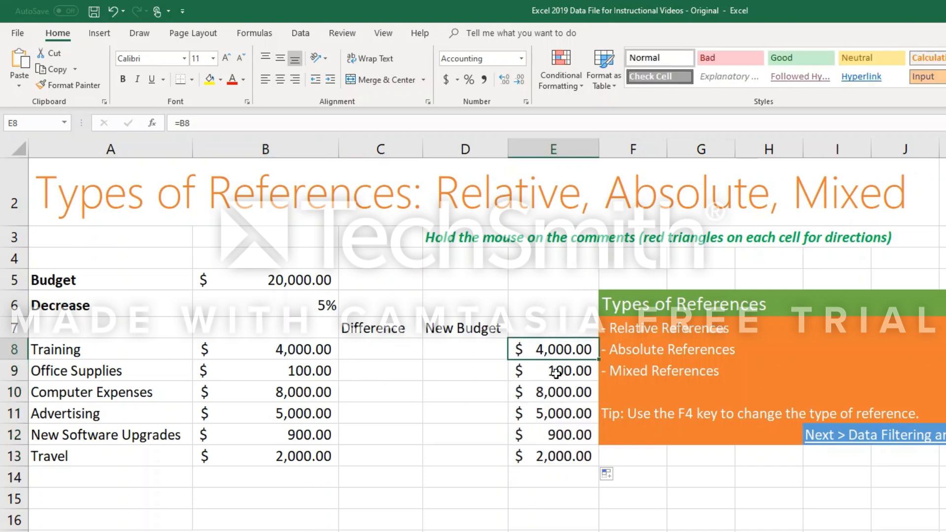
{"action": "left_click", "coordinate": [556, 373]}
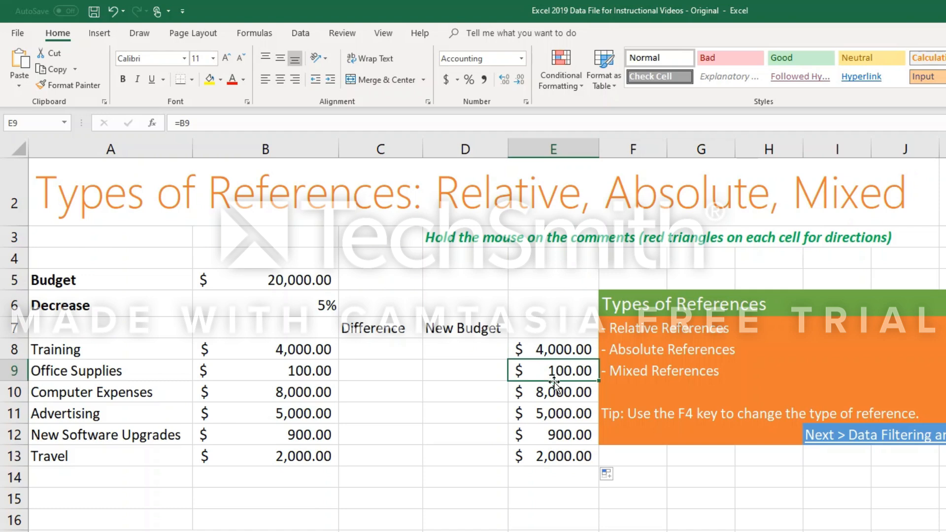
{"action": "left_click", "coordinate": [553, 389]}
{"action": "left_click", "coordinate": [555, 370]}
{"action": "key", "text": "ctrl+z"}
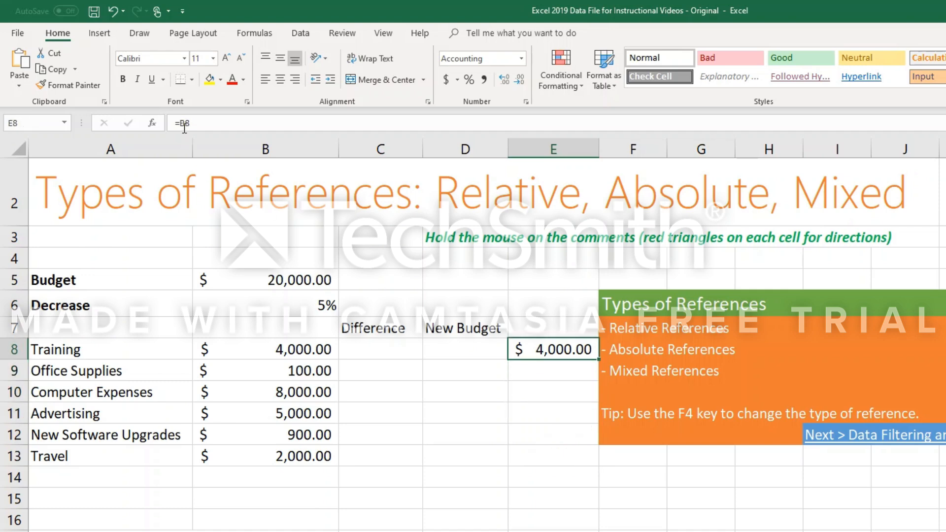
Change the reference in E8's formula to the absolute reference $B$8.
{"action": "left_click", "coordinate": [185, 123]}
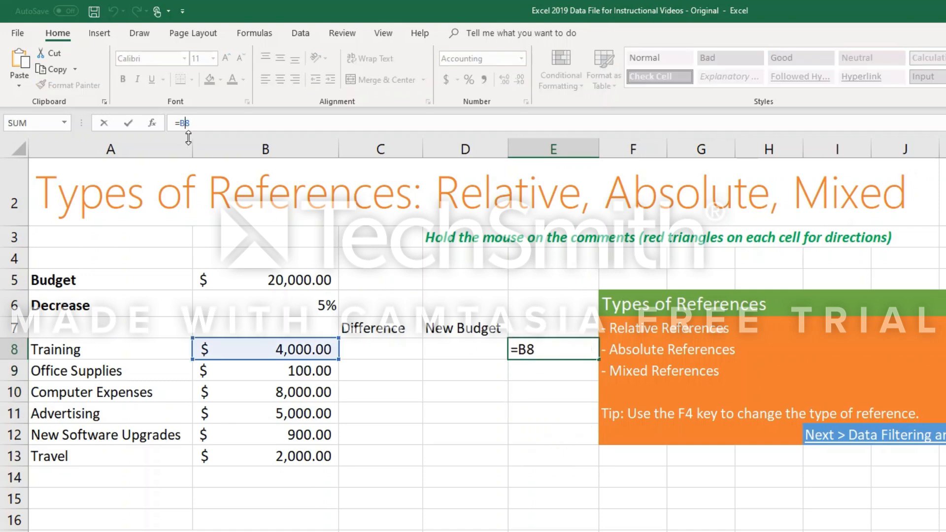
{"action": "key", "text": "F4"}
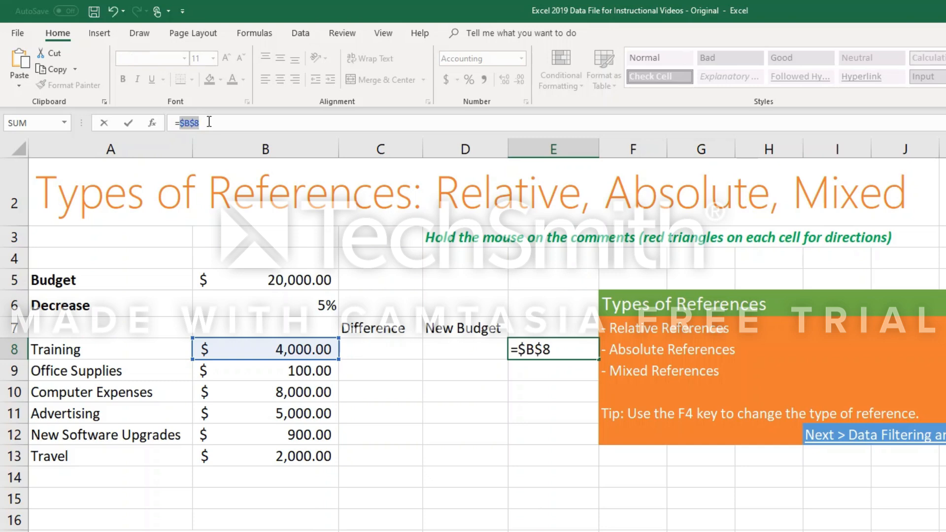
{"action": "left_click", "coordinate": [185, 124]}
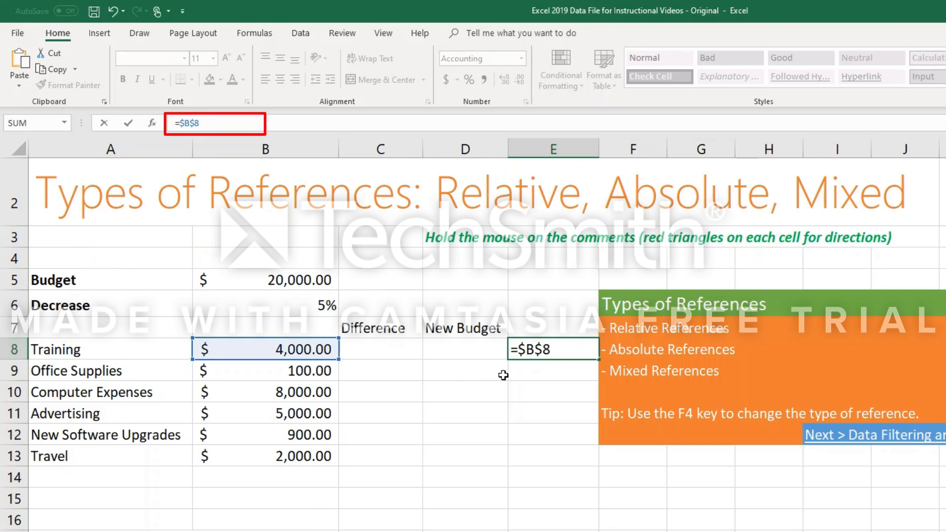
{"action": "key", "text": "Return"}
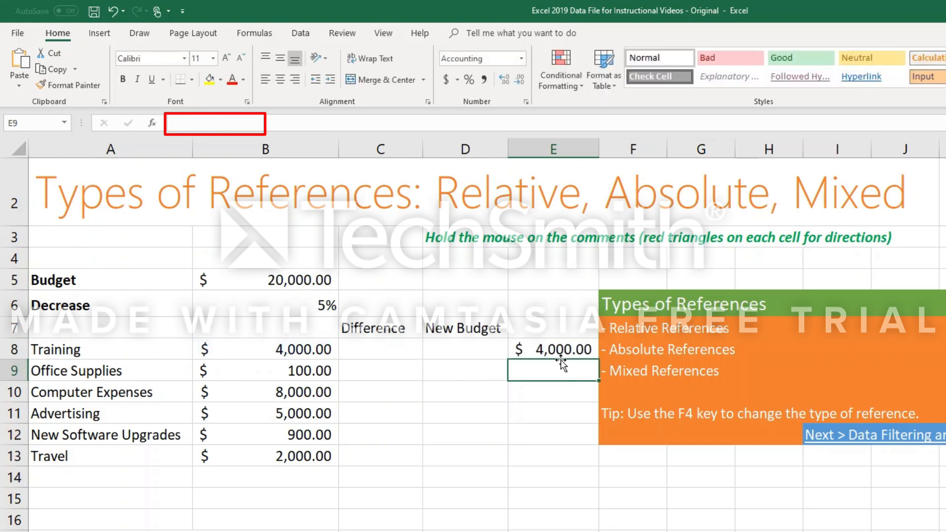
Autofill the absolute reference formula from E8 down to E13, check the copy in E13 and select E8:E13.
{"action": "left_click", "coordinate": [562, 351]}
{"action": "left_click_drag", "start_coordinate": [599, 361], "coordinate": [588, 464]}
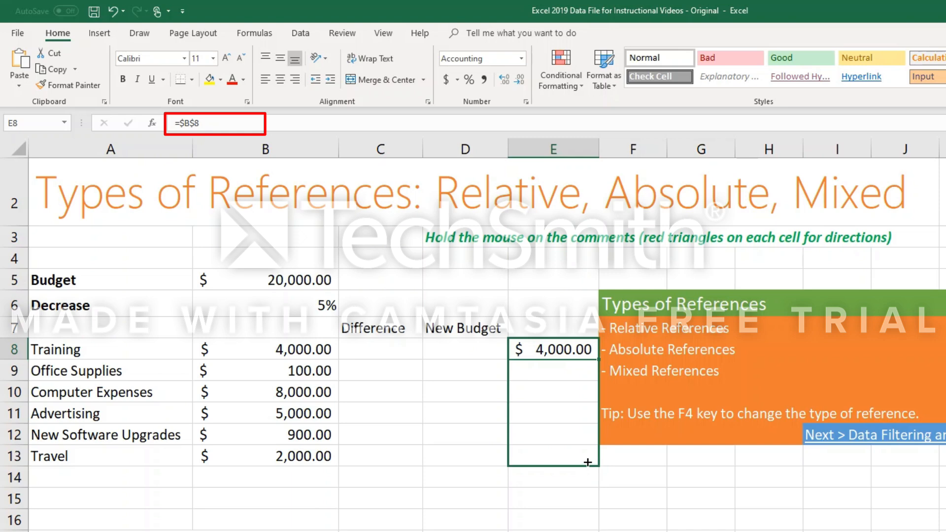
{"action": "left_click_drag", "start_coordinate": [588, 462], "coordinate": [587, 461]}
{"action": "left_click", "coordinate": [553, 457]}
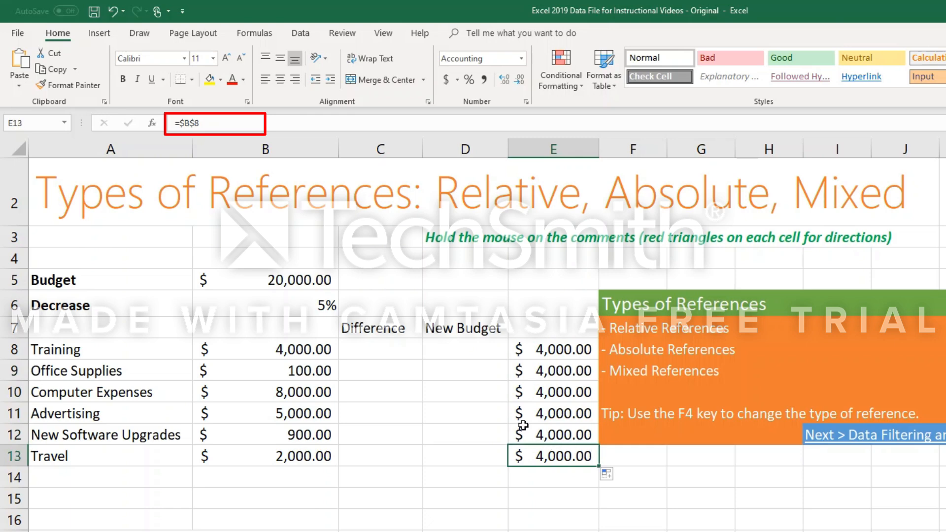
{"action": "left_click_drag", "start_coordinate": [530, 353], "coordinate": [538, 451]}
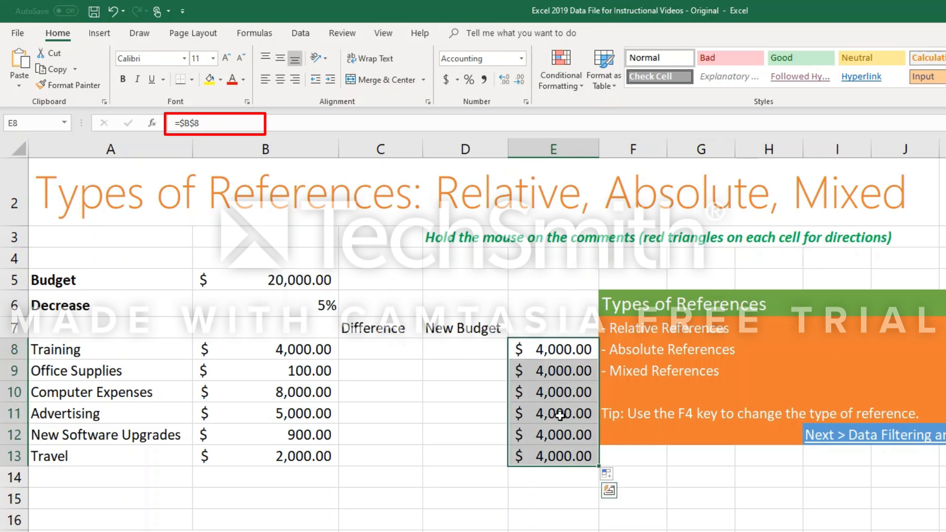
Clear the absolute reference copies from E9:E13 and select E8.
{"action": "left_click", "coordinate": [557, 369]}
{"action": "left_click_drag", "start_coordinate": [556, 367], "coordinate": [570, 450]}
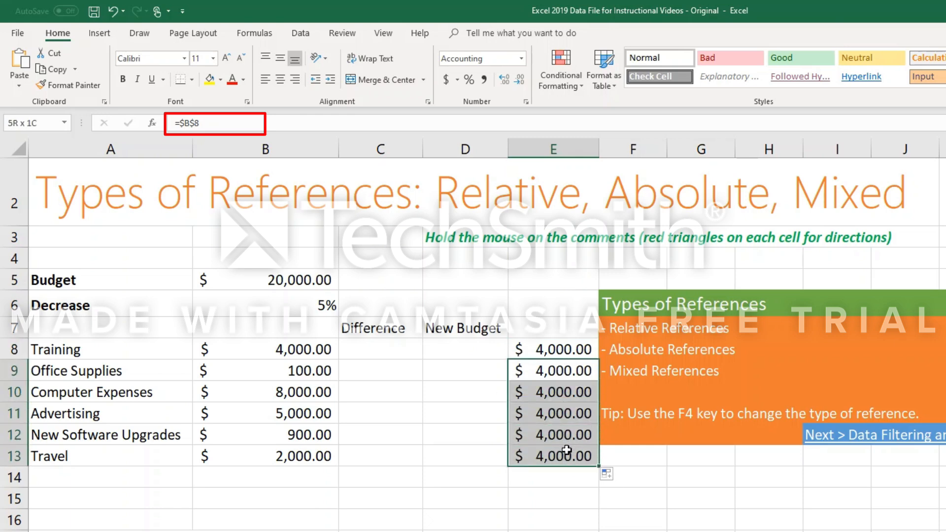
{"action": "key", "text": "Delete"}
{"action": "left_click", "coordinate": [560, 350]}
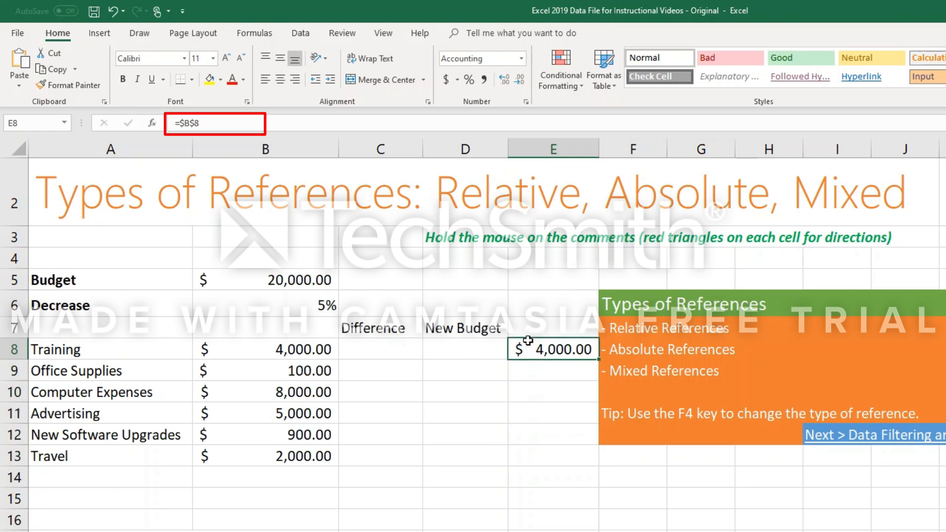
Change the absolute reference in E8's formula to the mixed reference $B8.
{"action": "left_click", "coordinate": [191, 124]}
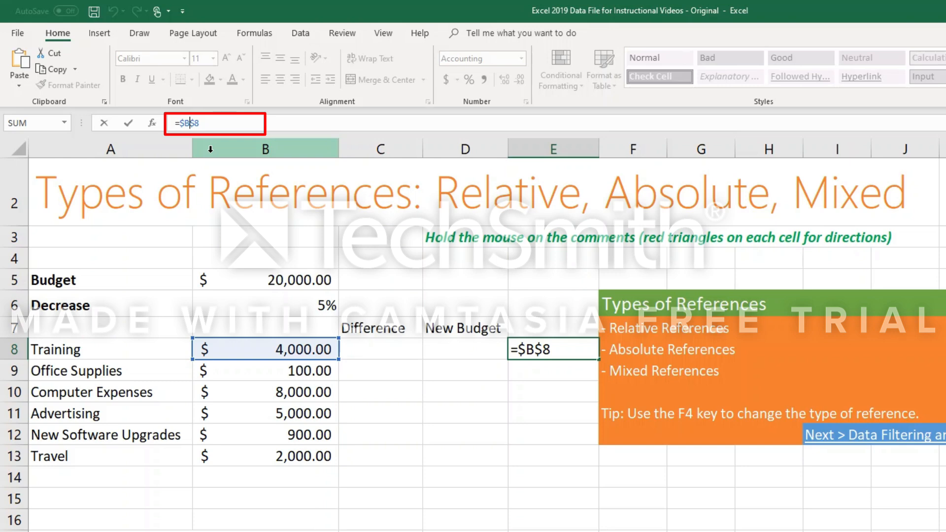
{"action": "left_click", "coordinate": [526, 349]}
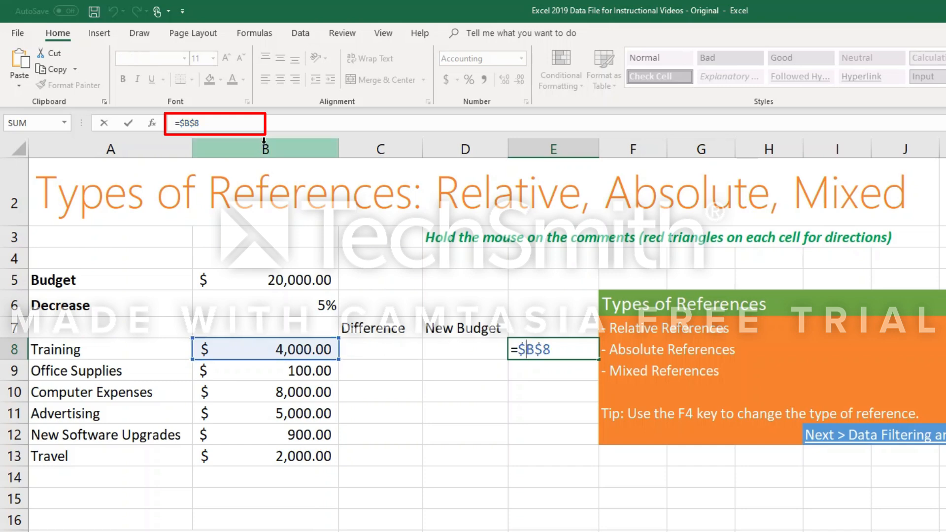
{"action": "left_click", "coordinate": [190, 123]}
{"action": "key", "text": "Delete"}
{"action": "type", "text": "$"}
{"action": "key", "text": "F4"}
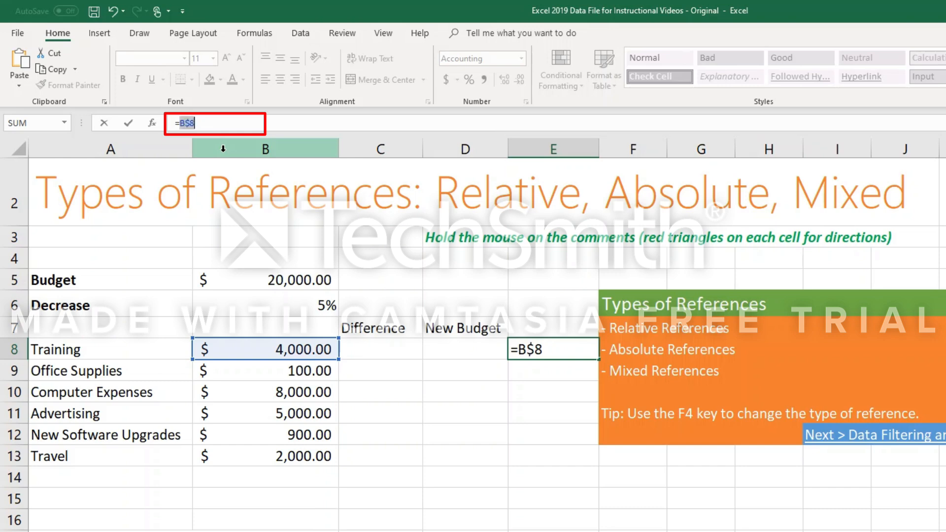
{"action": "key", "text": "F4"}
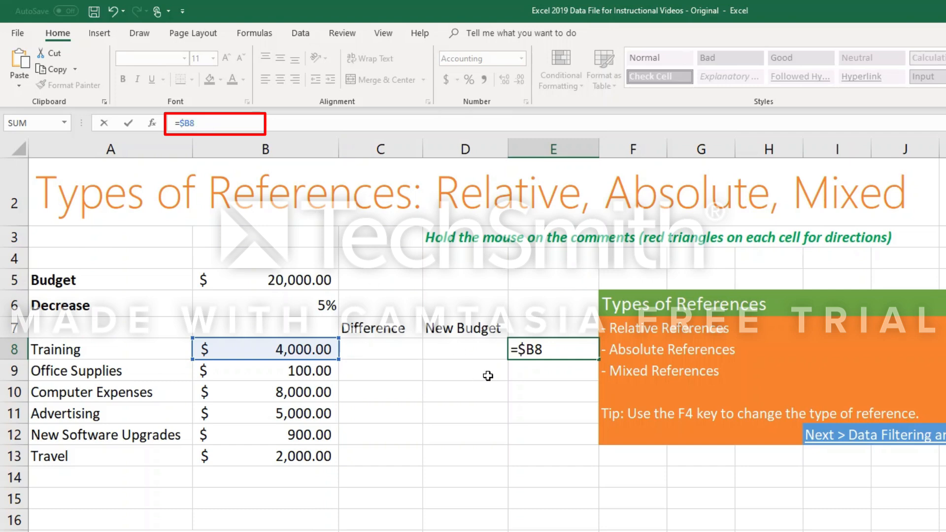
{"action": "key", "text": "Return"}
Autofill the mixed reference formula =$B8 from E8 down to E13 and reselect E8.
{"action": "left_click", "coordinate": [551, 351]}
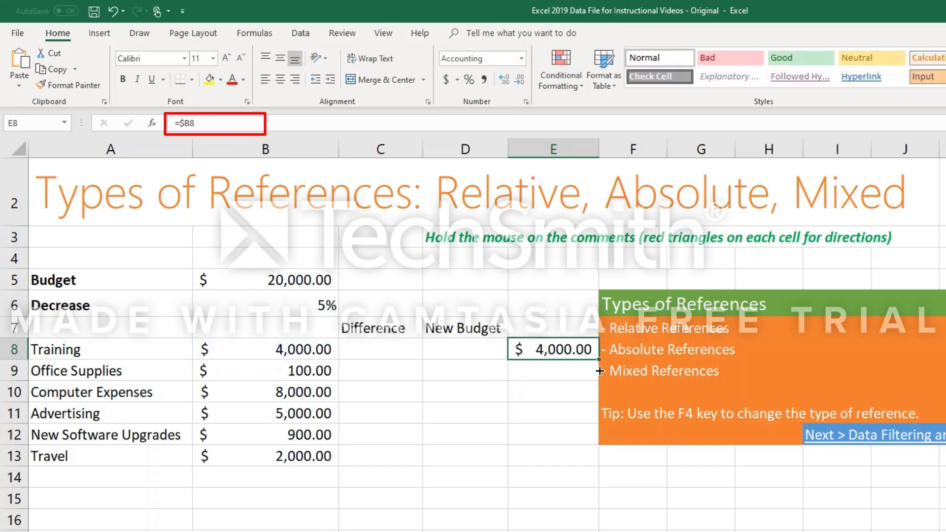
{"action": "left_click_drag", "start_coordinate": [599, 360], "coordinate": [598, 458]}
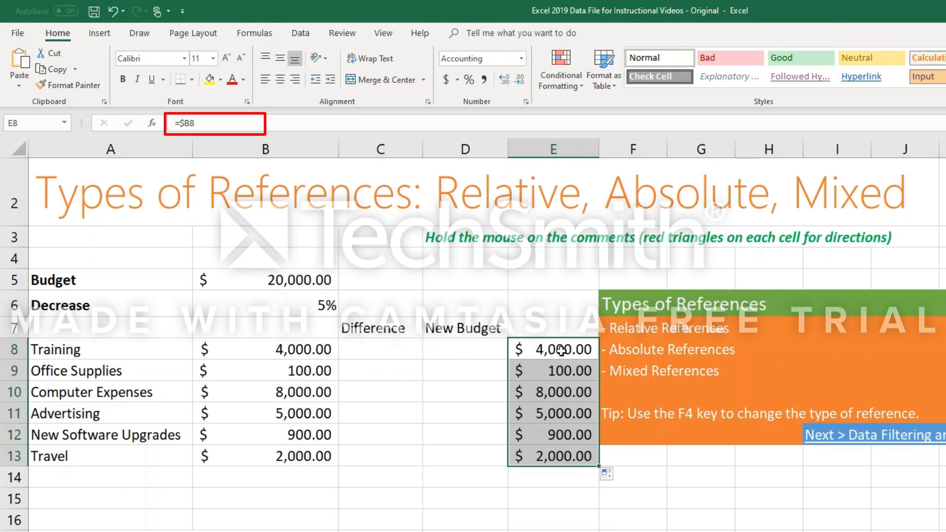
{"action": "left_click", "coordinate": [562, 351]}
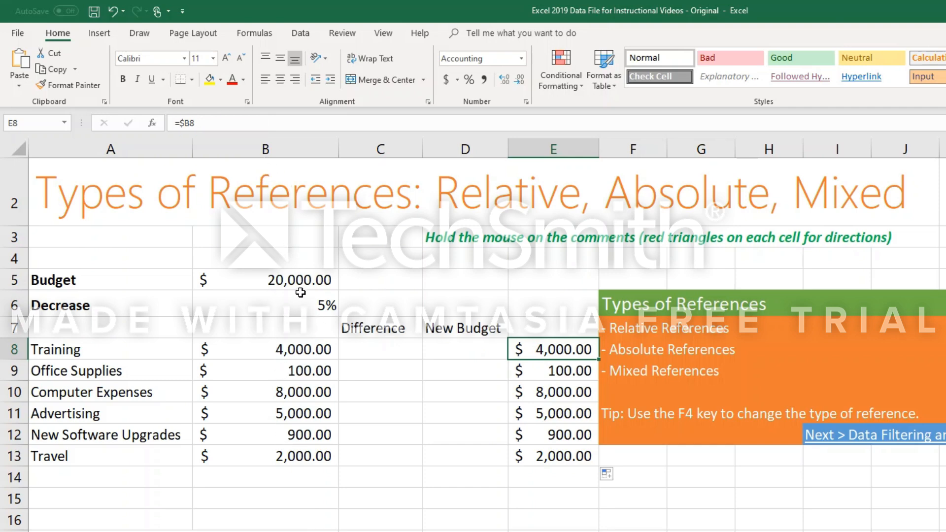
Insert two blank columns between column E and the Types of References box.
{"action": "right_click", "coordinate": [582, 150]}
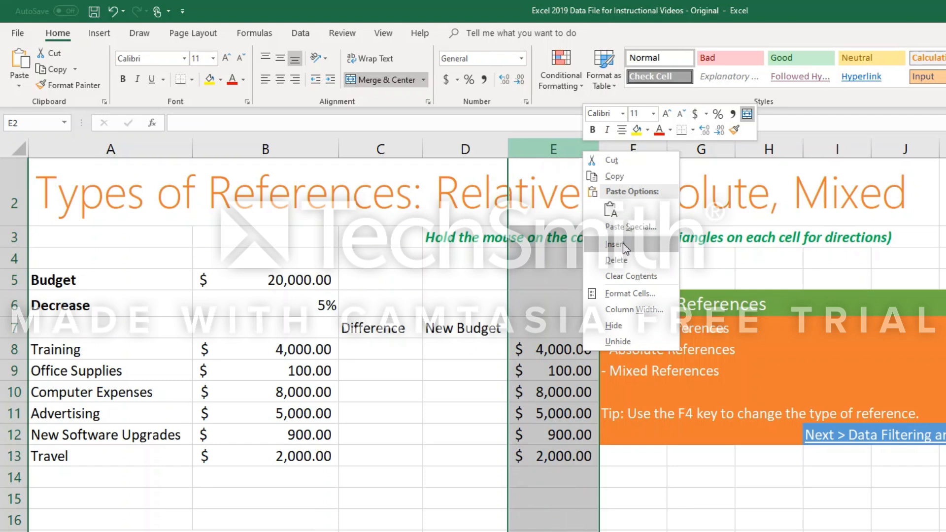
{"action": "left_click", "coordinate": [616, 244]}
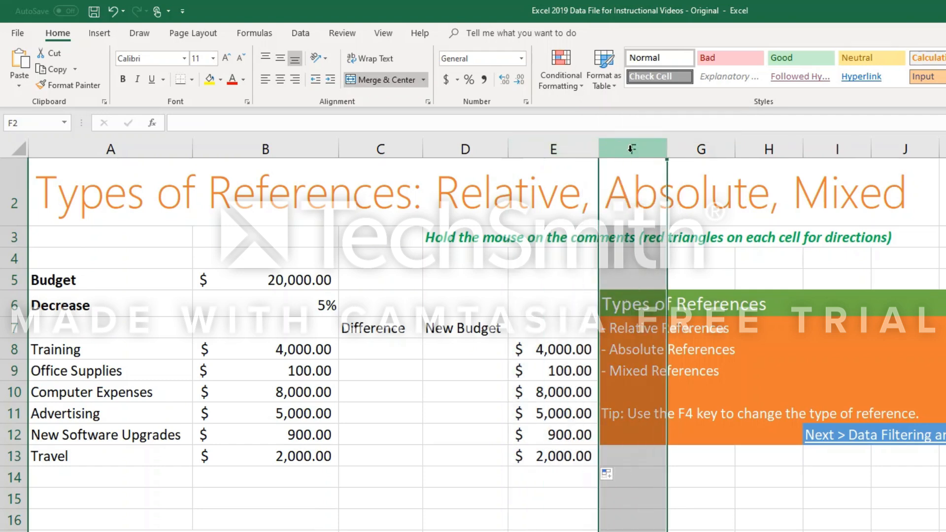
{"action": "key", "text": "ctrl+y"}
{"action": "left_click", "coordinate": [698, 325]}
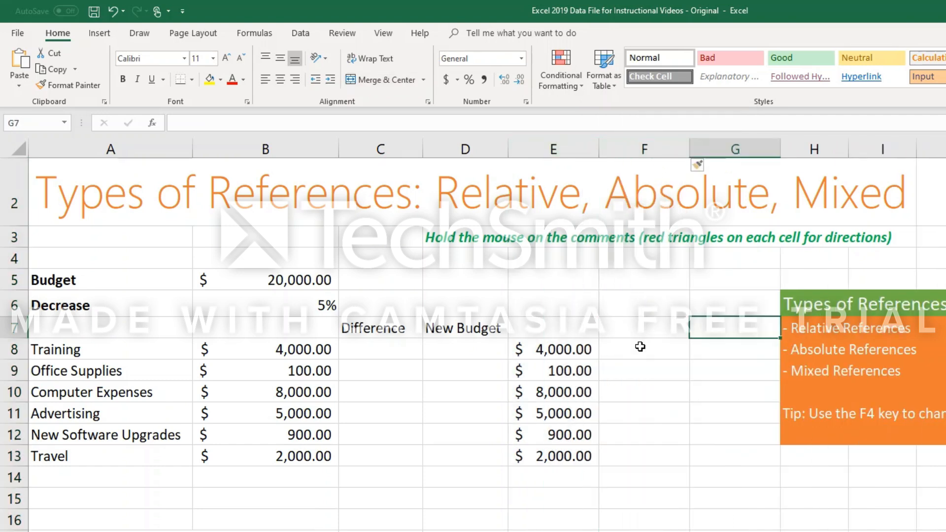
Clear the mixed reference copies from E9:E13, keeping the formula in E8.
{"action": "left_click", "coordinate": [639, 347]}
{"action": "left_click", "coordinate": [570, 354]}
{"action": "left_click_drag", "start_coordinate": [562, 371], "coordinate": [567, 453]}
{"action": "key", "text": "Delete"}
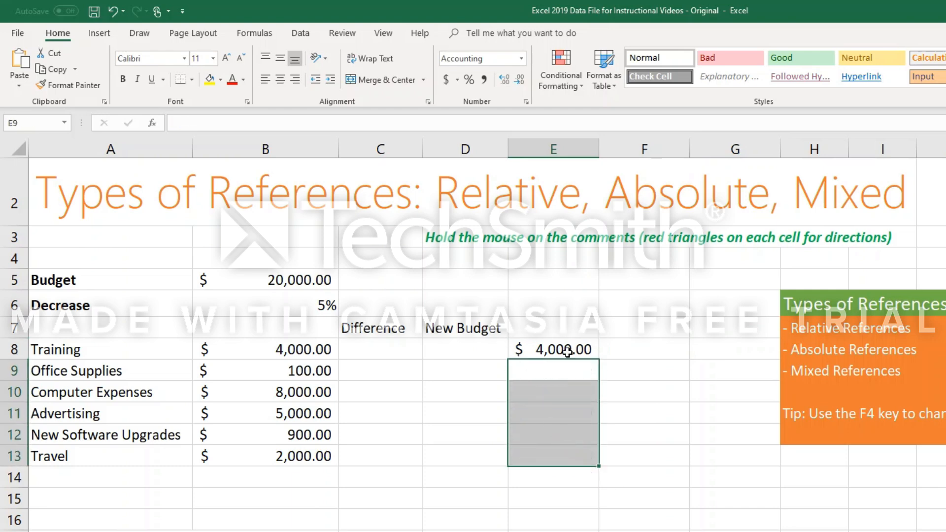
Autofill E8's =$B8 formula across to G8 and compare the copy in F8 with source cell B8.
{"action": "left_click", "coordinate": [587, 350]}
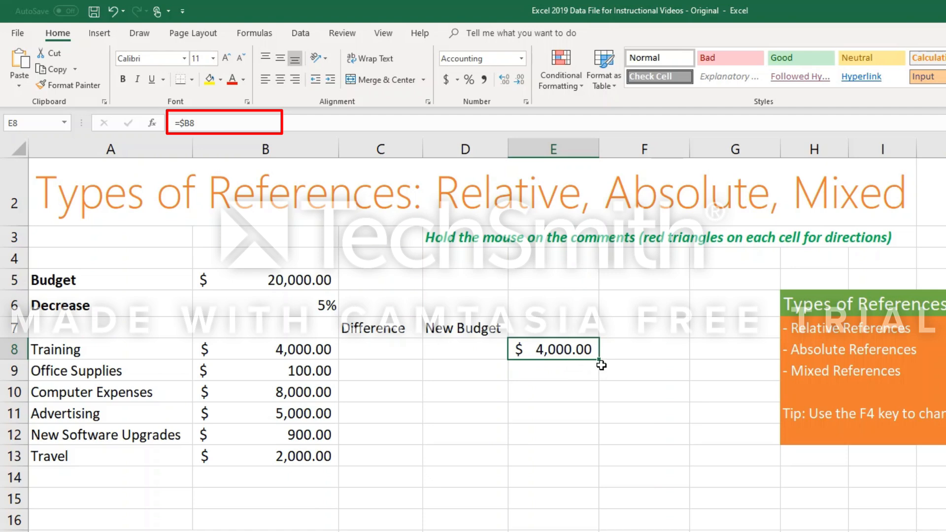
{"action": "mouse_move", "coordinate": [600, 360]}
{"action": "left_mouse_down"}
{"action": "mouse_move", "coordinate": [690, 364]}
{"action": "mouse_move", "coordinate": [715, 354]}
{"action": "left_mouse_up"}
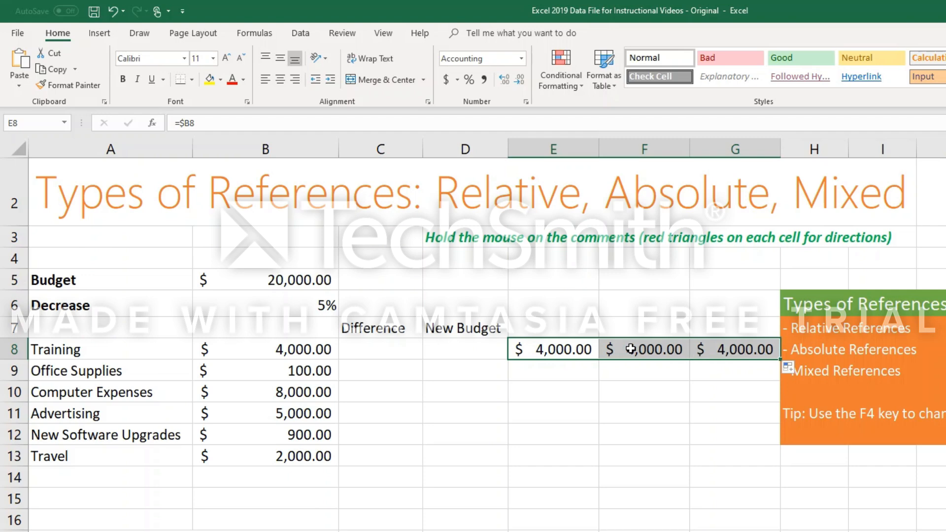
{"action": "left_click", "coordinate": [631, 349]}
{"action": "left_click", "coordinate": [288, 351]}
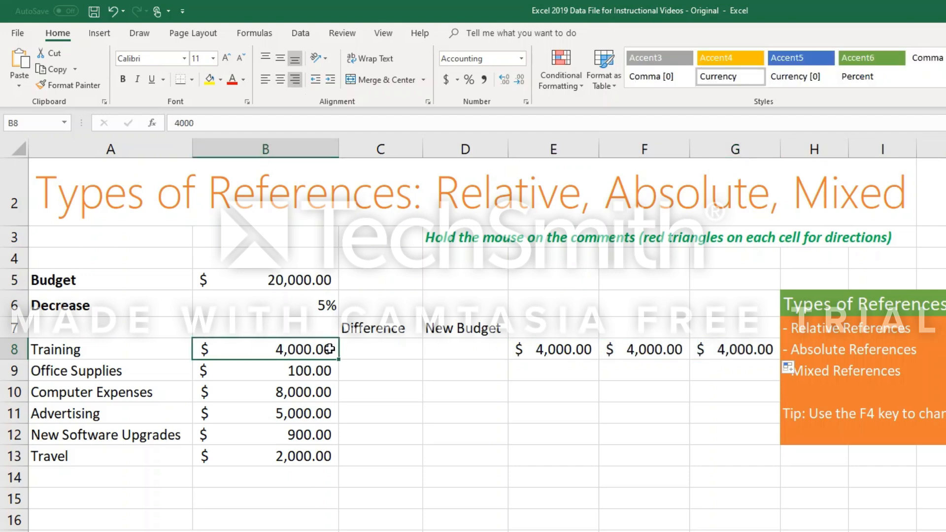
{"action": "left_click", "coordinate": [374, 351]}
Change E8's formula to the relative reference =B8 and autofill it across to G8.
{"action": "left_click", "coordinate": [572, 351]}
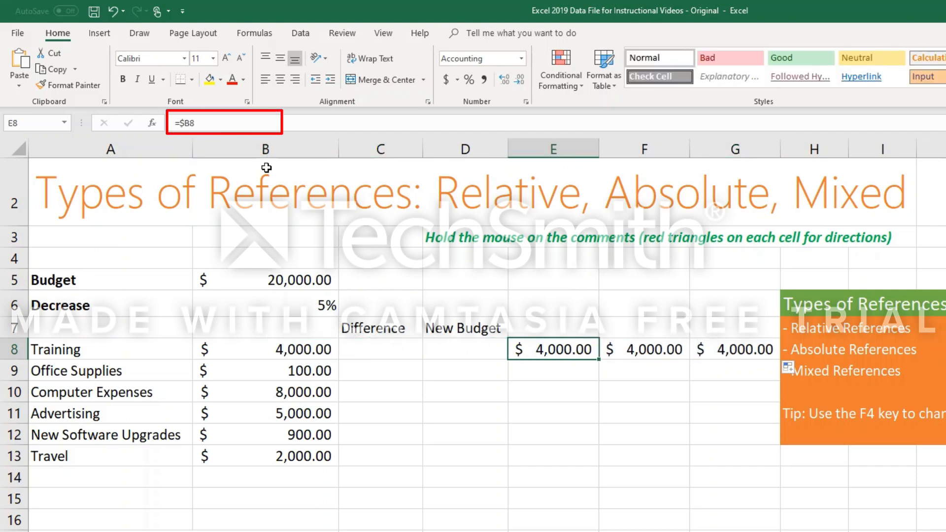
{"action": "left_click", "coordinate": [191, 124]}
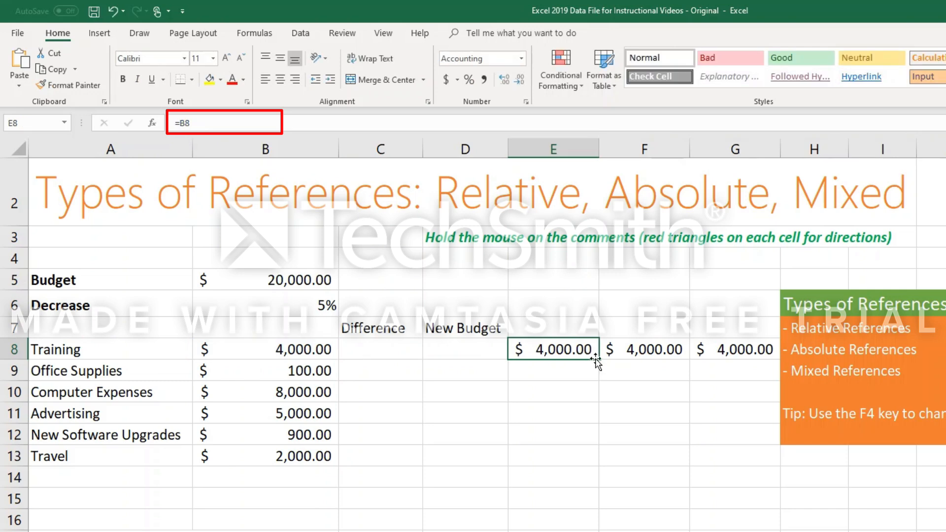
{"action": "left_click_drag", "start_coordinate": [598, 359], "coordinate": [754, 358]}
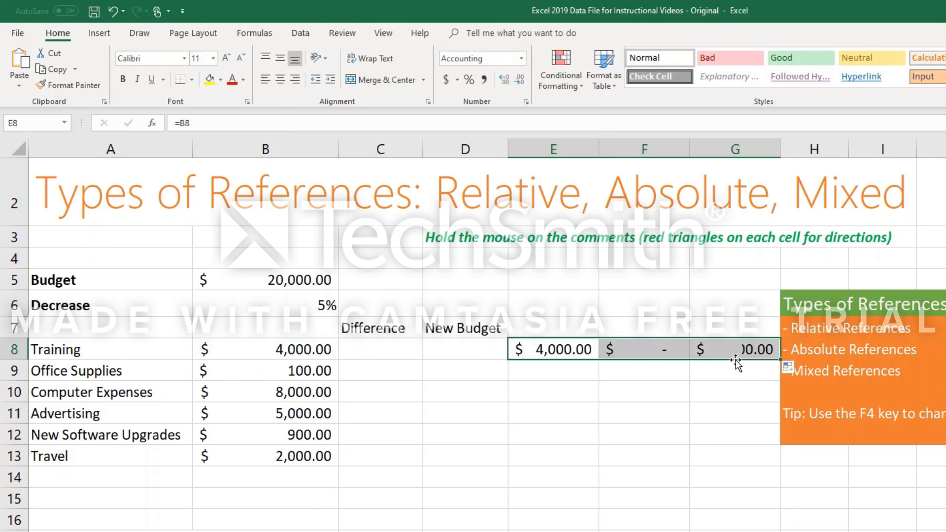
Check source cell C8, the relative reference copied into G8, and the Decrease percentage in B6.
{"action": "left_click", "coordinate": [631, 378]}
{"action": "left_click", "coordinate": [389, 351]}
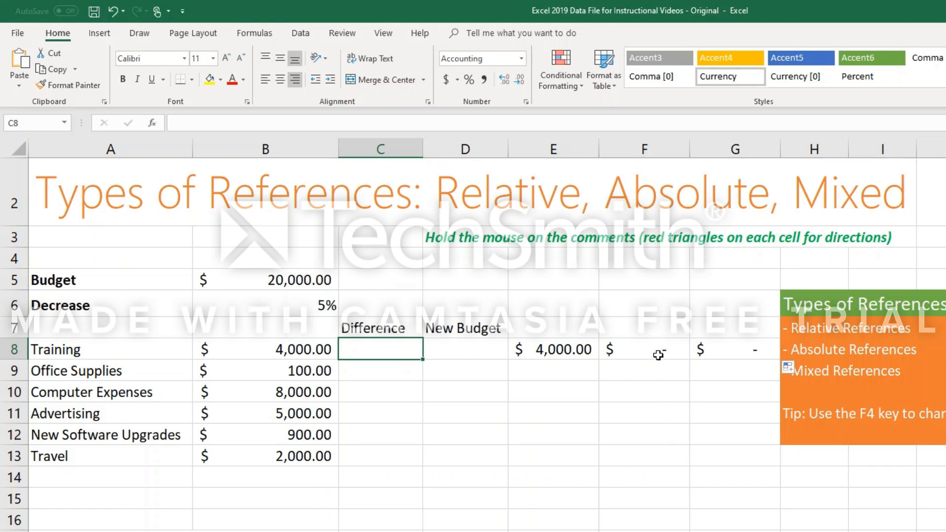
{"action": "left_click", "coordinate": [709, 348]}
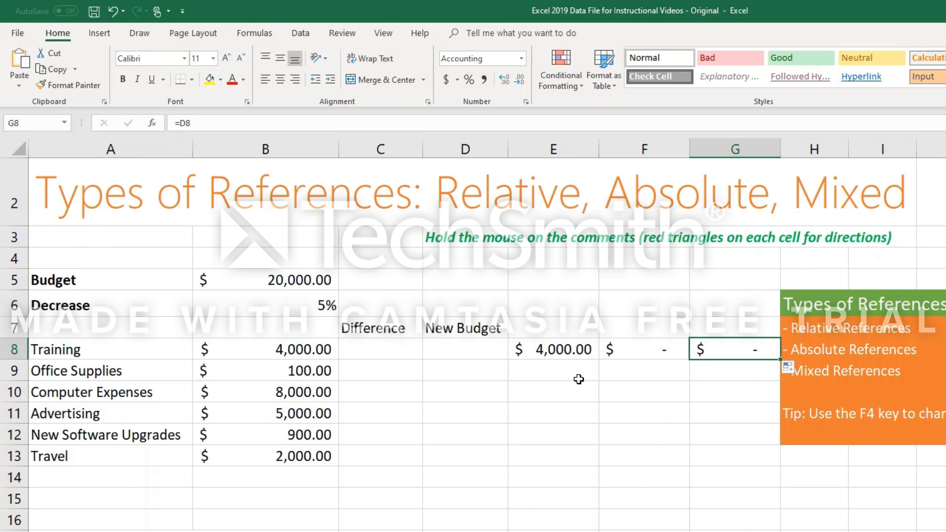
{"action": "left_click", "coordinate": [328, 313]}
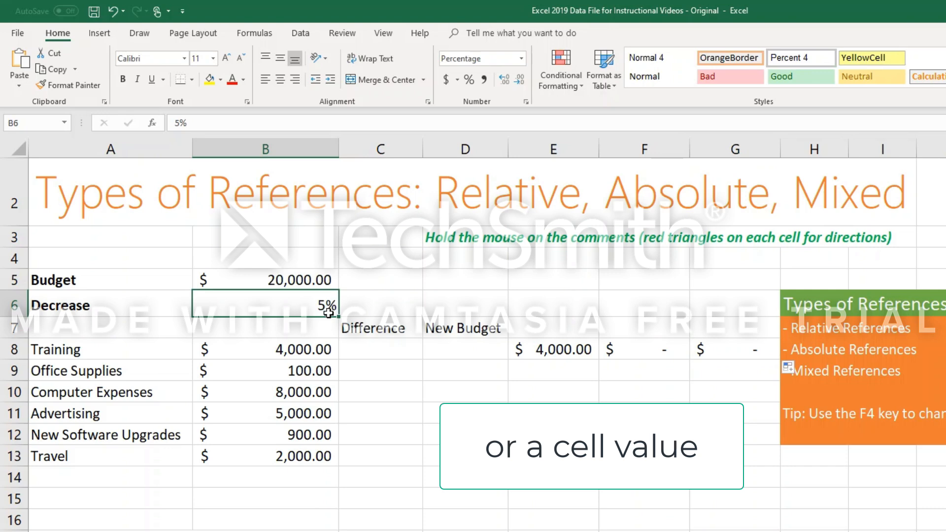
Clear all the practice formulas from E8:G13.
{"action": "left_click_drag", "start_coordinate": [545, 350], "coordinate": [726, 454]}
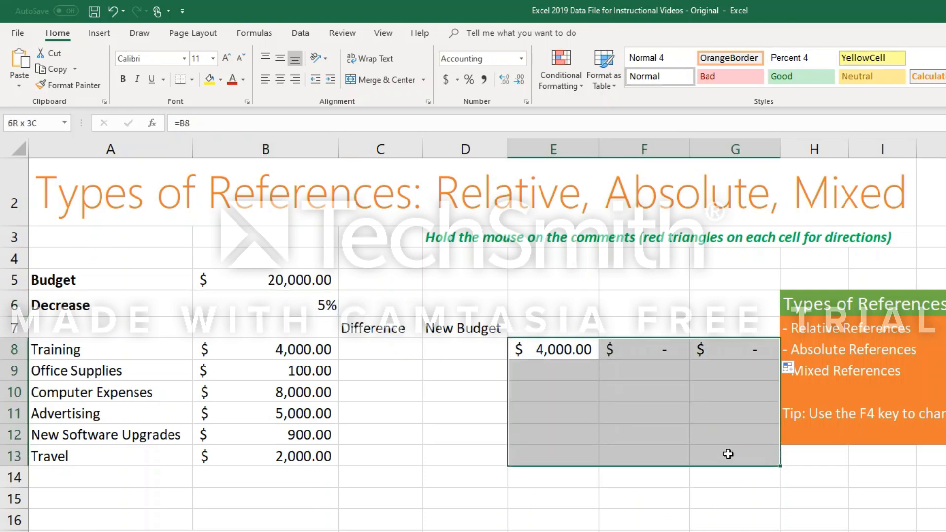
{"action": "key", "text": "Delete"}
{"action": "left_click", "coordinate": [452, 457]}
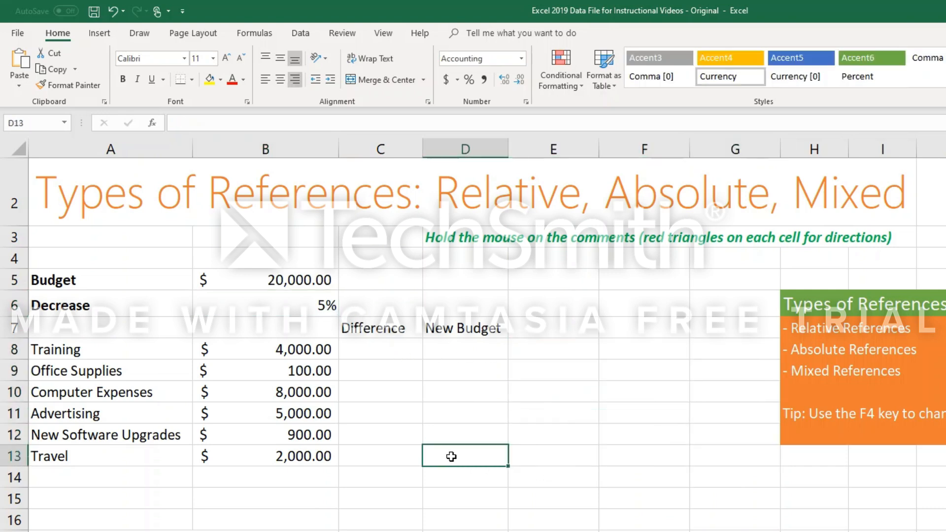
Review the Budget and Decrease values, the category amounts in B8:B13, and the empty Difference and New Budget columns.
{"action": "left_click", "coordinate": [254, 280]}
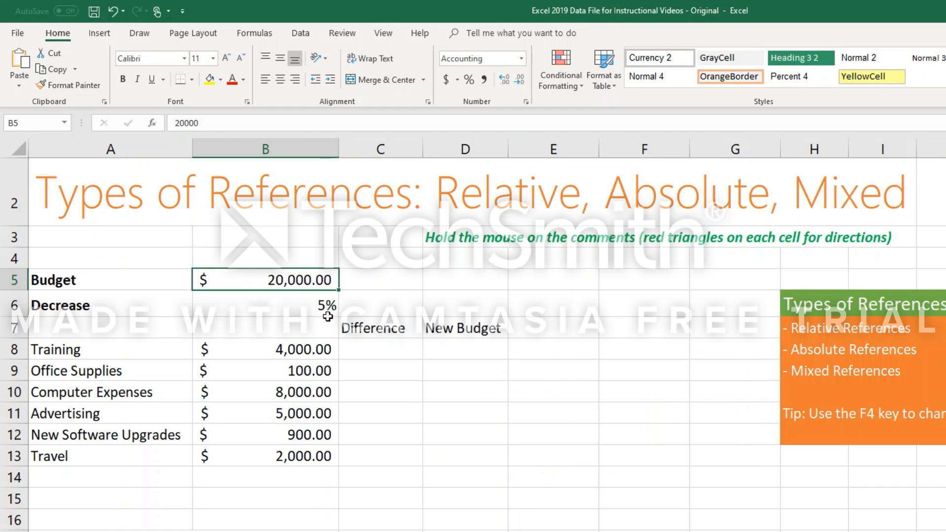
{"action": "left_click", "coordinate": [319, 312]}
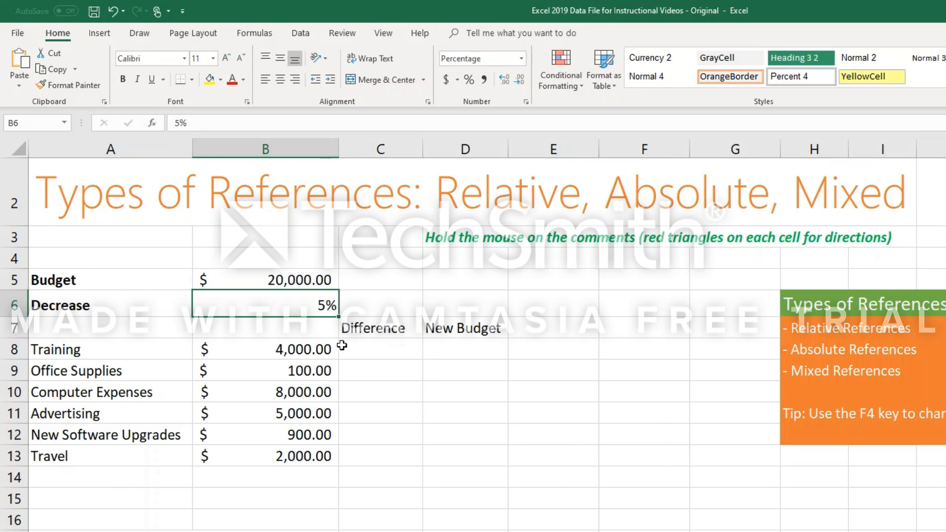
{"action": "left_click", "coordinate": [367, 355]}
{"action": "left_click_drag", "start_coordinate": [264, 355], "coordinate": [274, 453]}
{"action": "left_click", "coordinate": [371, 350]}
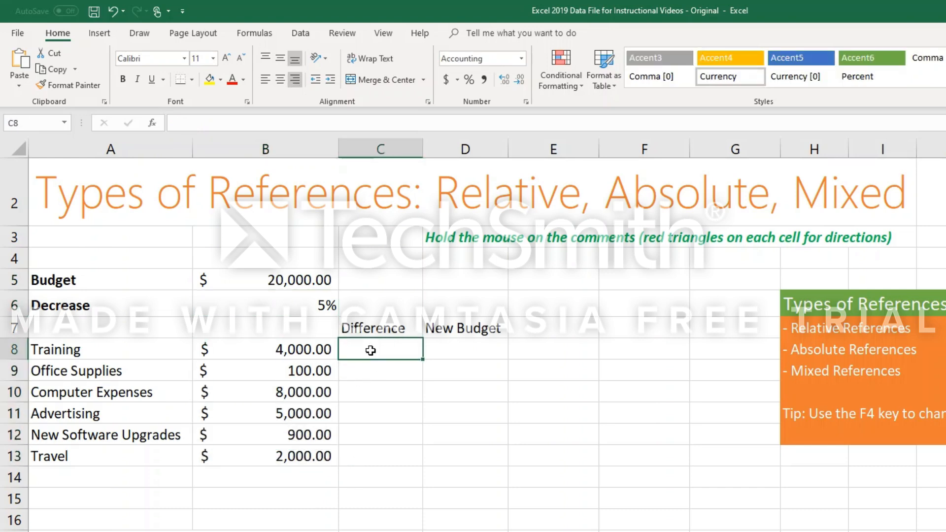
{"action": "left_click_drag", "start_coordinate": [371, 351], "coordinate": [369, 465]}
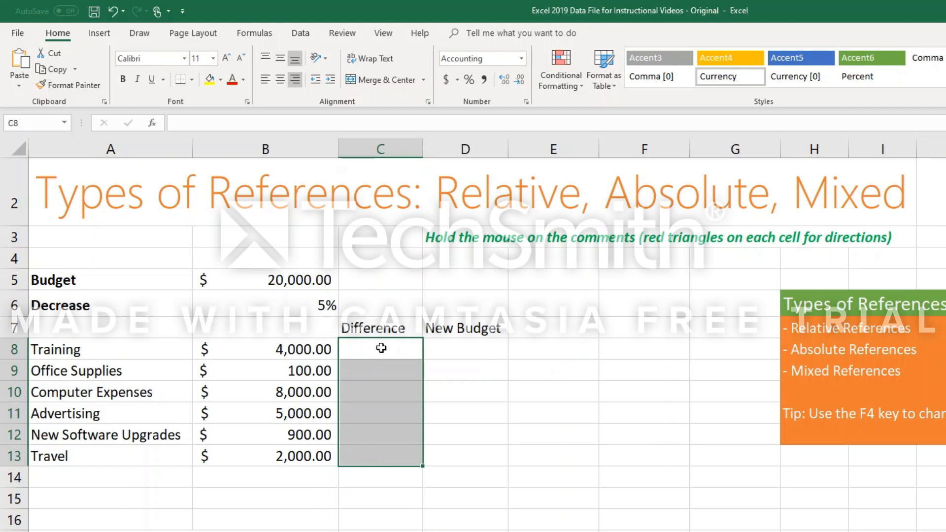
{"action": "left_click", "coordinate": [477, 346]}
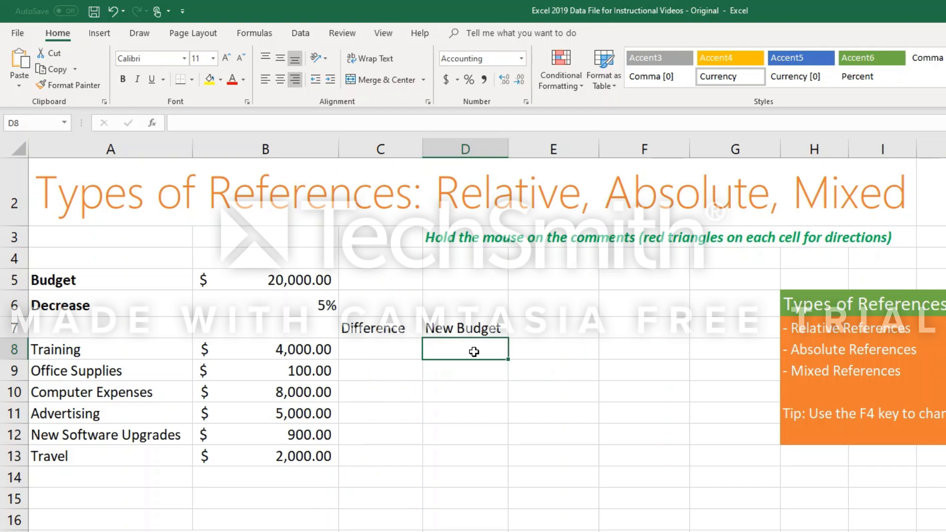
Calculate the Training difference in C8 with the formula =B8*B6 and reselect C8.
{"action": "left_click", "coordinate": [366, 358]}
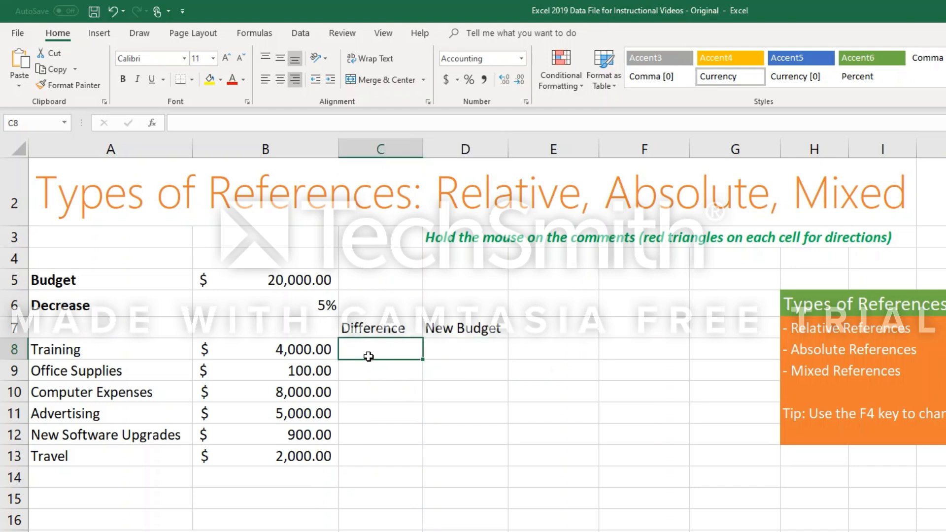
{"action": "type", "text": "="}
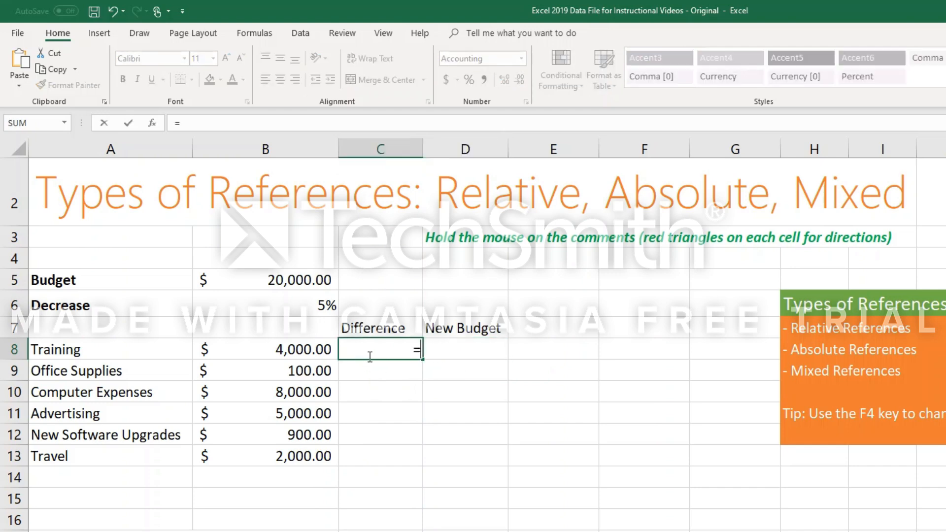
{"action": "left_click", "coordinate": [313, 353]}
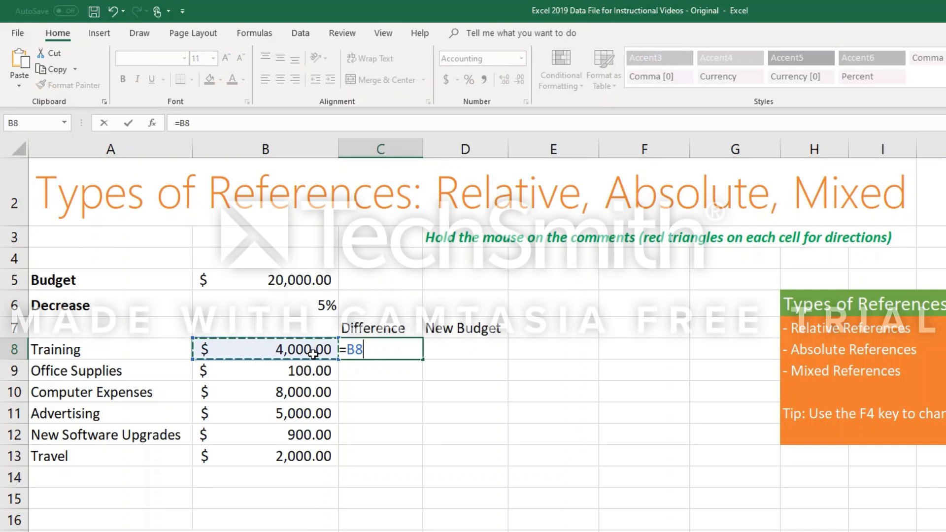
{"action": "type", "text": "*"}
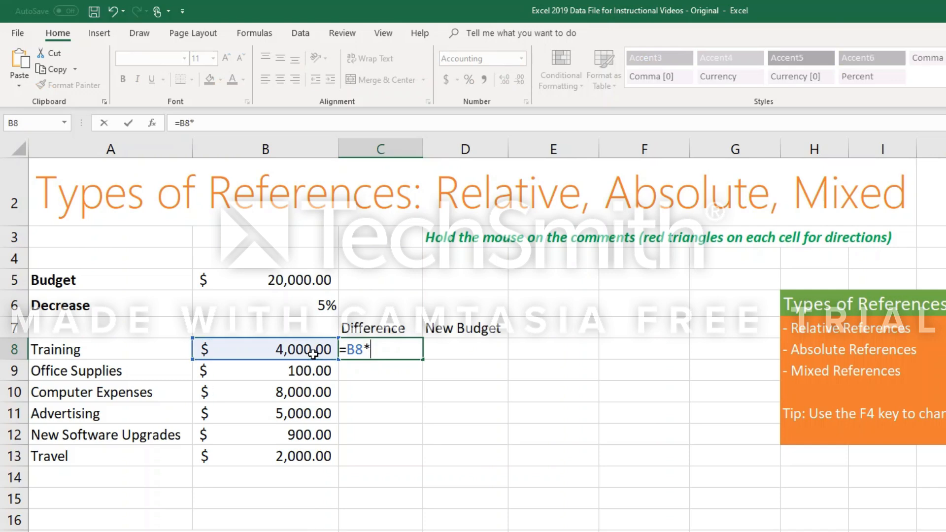
{"action": "left_click", "coordinate": [291, 311]}
{"action": "key", "text": "Return"}
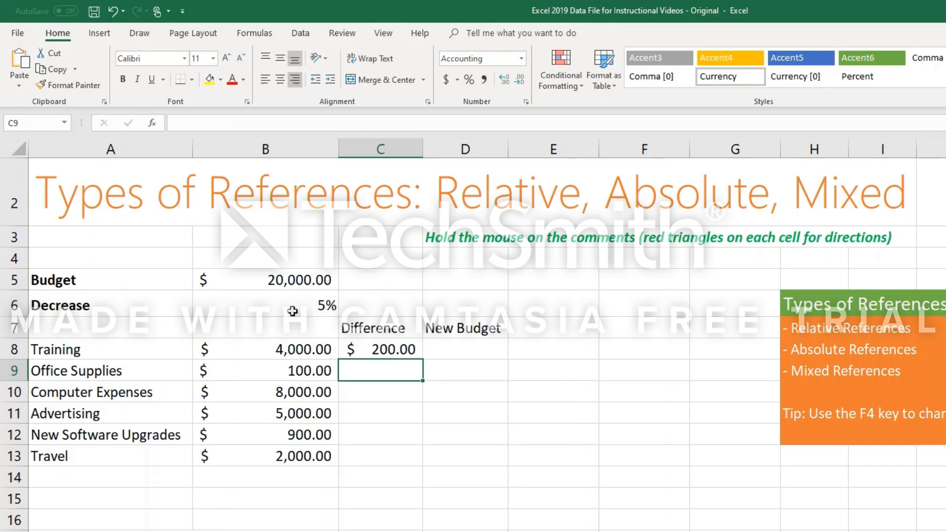
{"action": "left_click", "coordinate": [390, 348]}
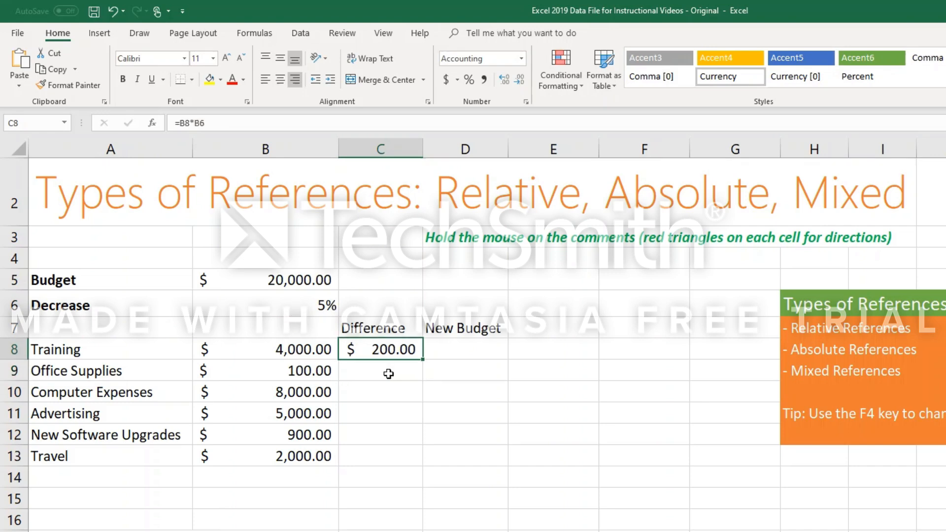
Try the formula =B9*B6 in C9 for the Office Supplies difference, and clear the cell again.
{"action": "left_click", "coordinate": [388, 374]}
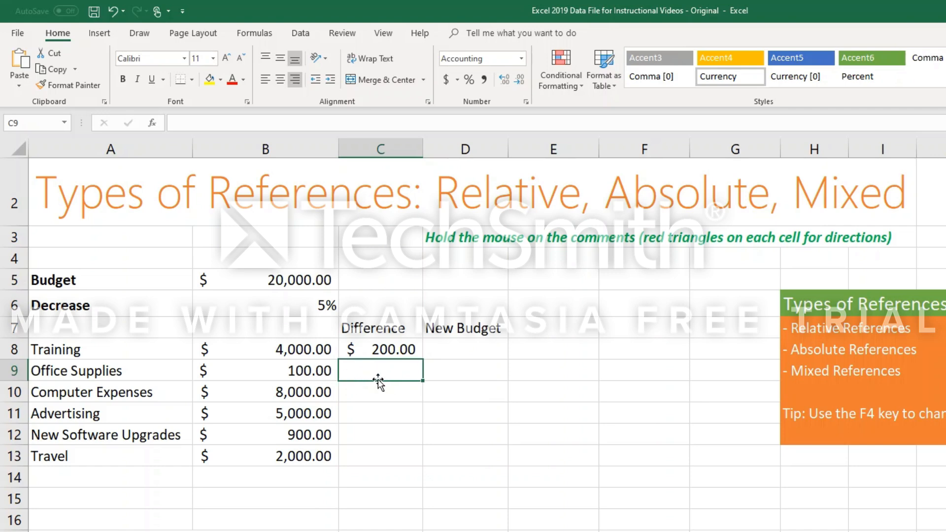
{"action": "type", "text": "="}
{"action": "left_click", "coordinate": [327, 370]}
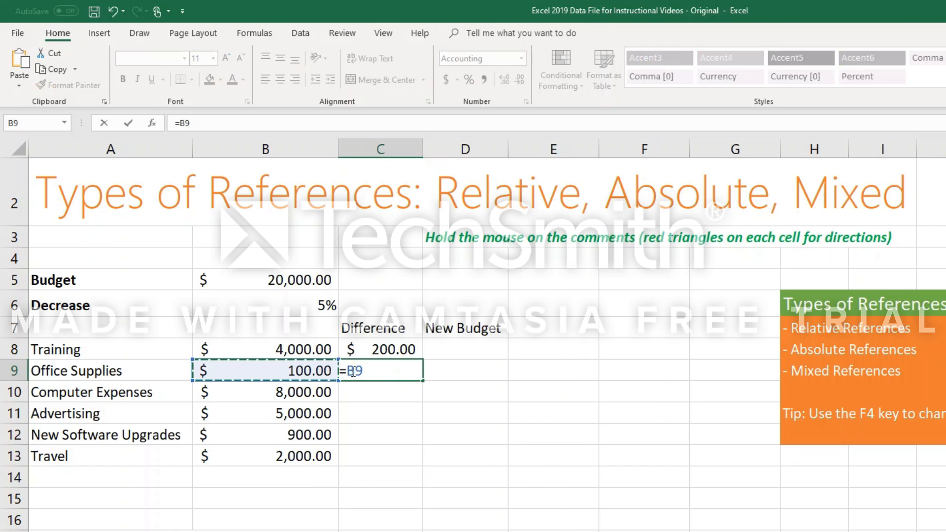
{"action": "type", "text": "*"}
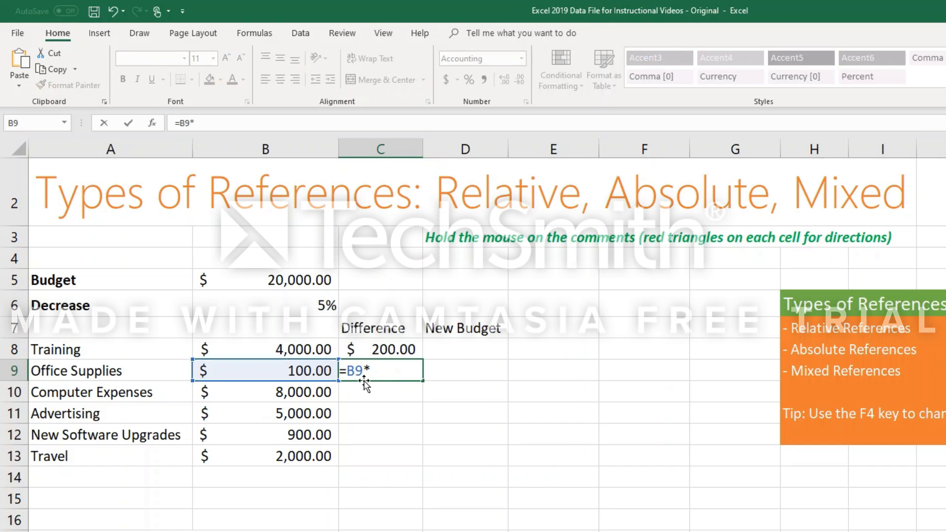
{"action": "left_click", "coordinate": [326, 307]}
{"action": "key", "text": "Return"}
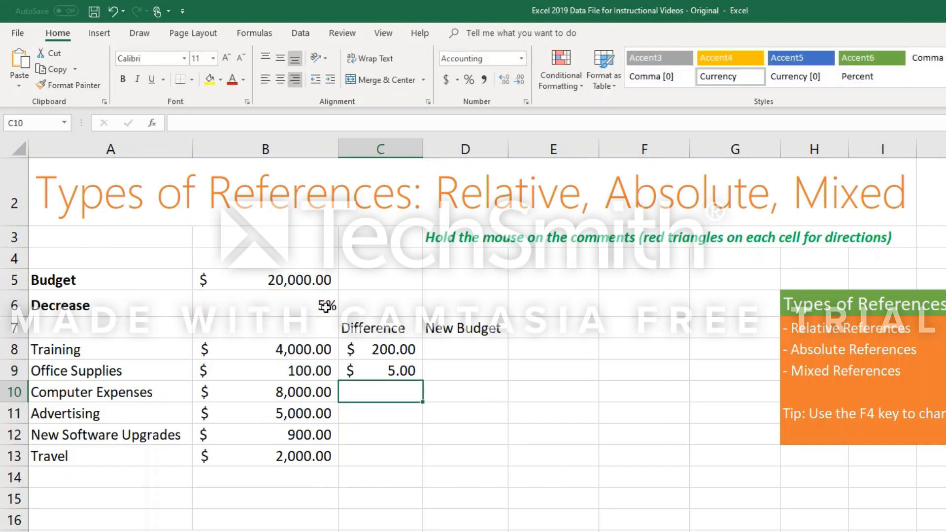
{"action": "left_click", "coordinate": [393, 371]}
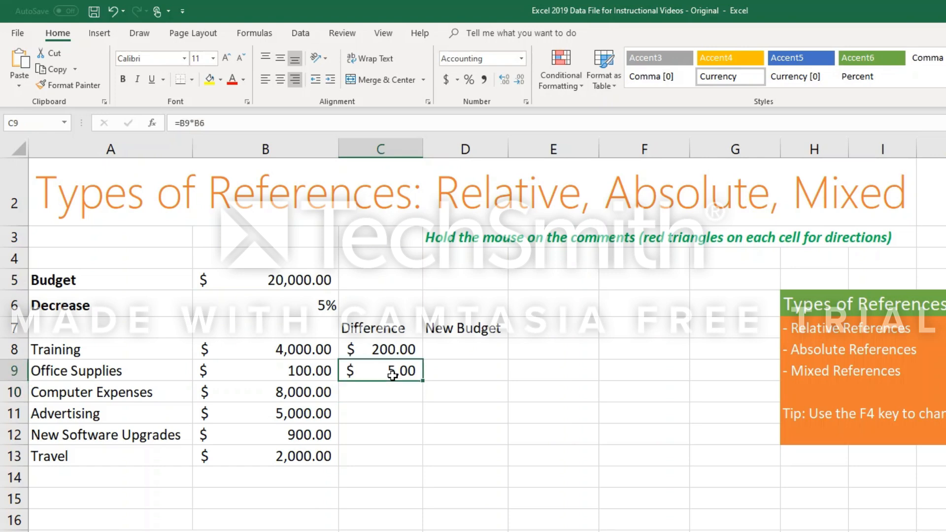
{"action": "key", "text": "Delete"}
Fill the C8 formula down through C13 and autofit the width of column C.
{"action": "left_click_drag", "start_coordinate": [377, 349], "coordinate": [419, 458]}
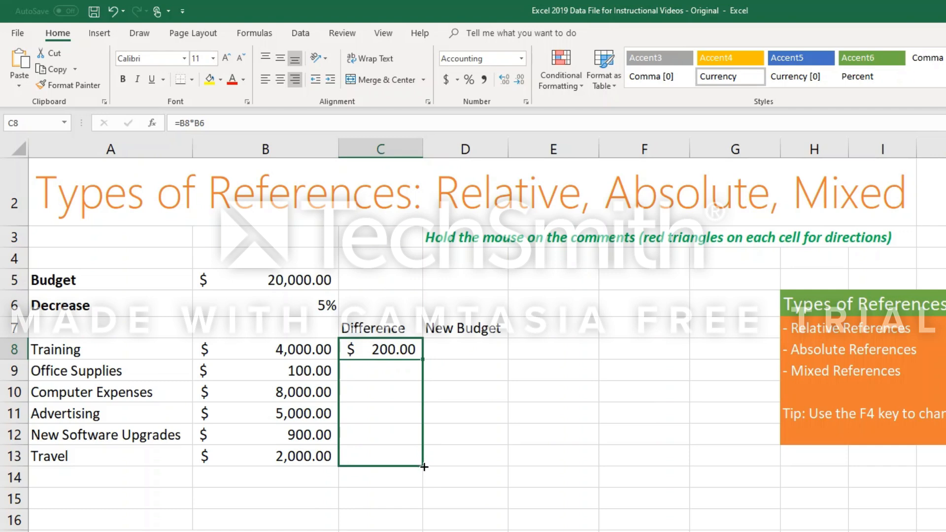
{"action": "double_click", "coordinate": [424, 466]}
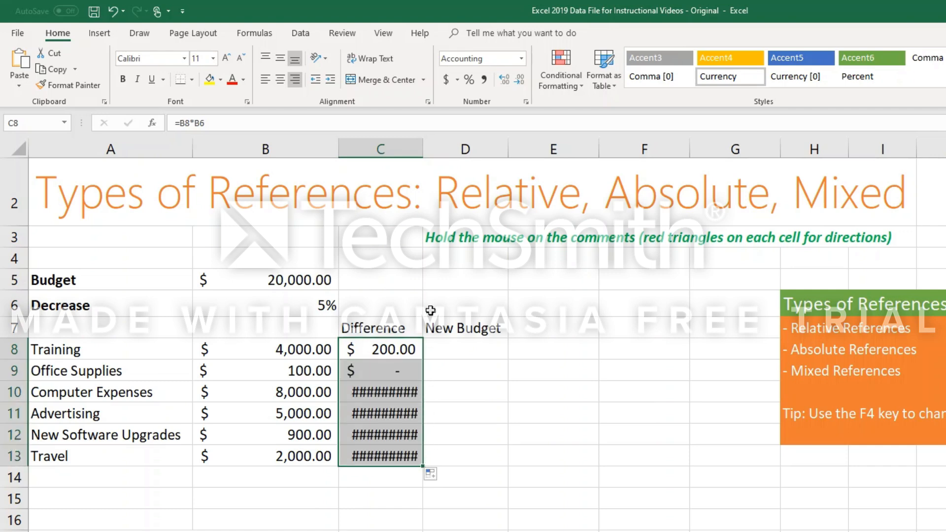
{"action": "double_click", "coordinate": [422, 149]}
Examine which cells the copied formula in C10 refers to and compare them with the original formula in C8.
{"action": "left_click", "coordinate": [410, 393]}
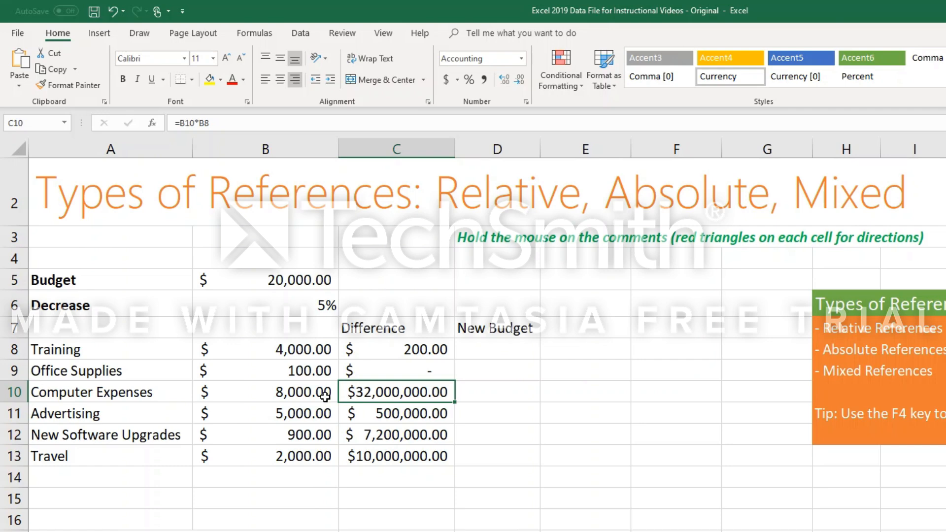
{"action": "left_click", "coordinate": [212, 123]}
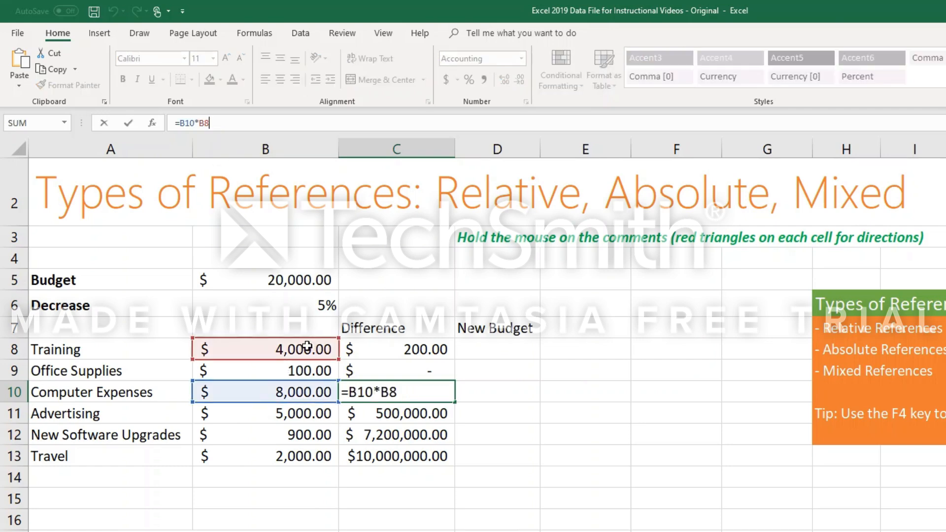
{"action": "left_click", "coordinate": [373, 368]}
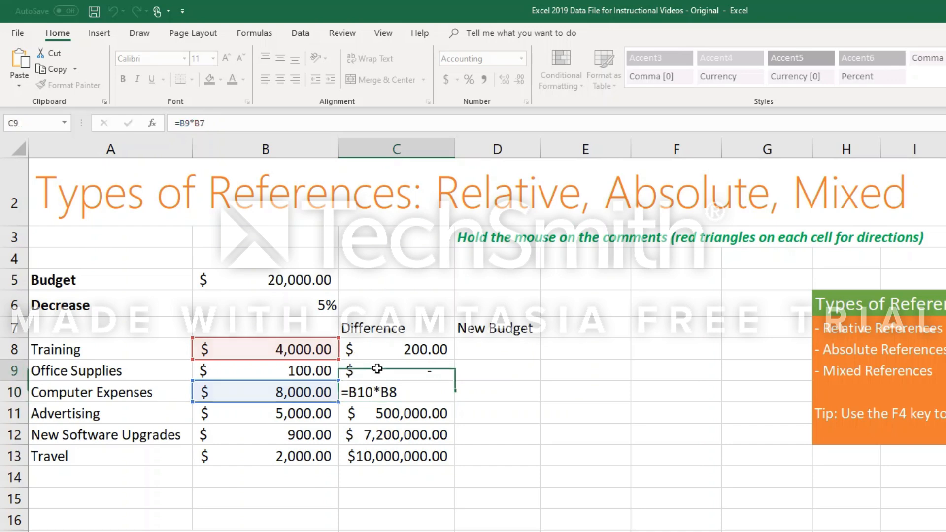
{"action": "left_click", "coordinate": [389, 351]}
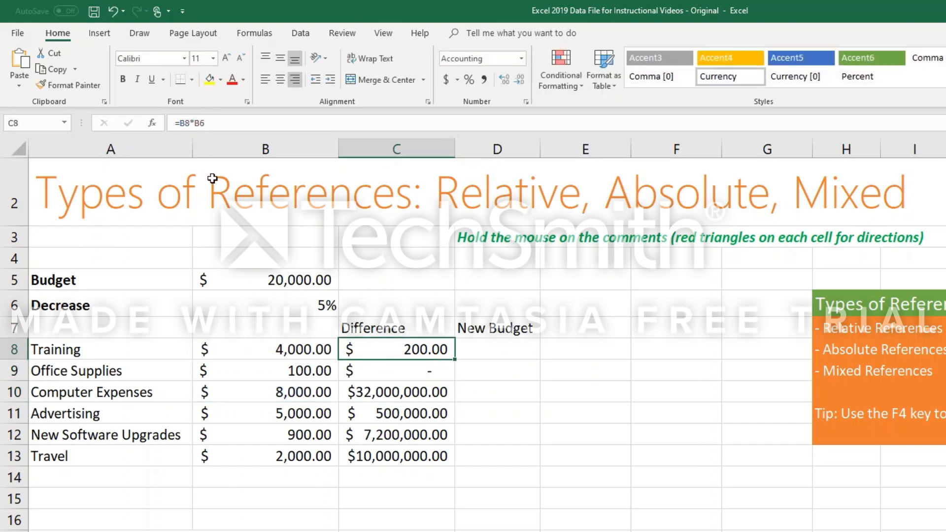
{"action": "left_click", "coordinate": [199, 123]}
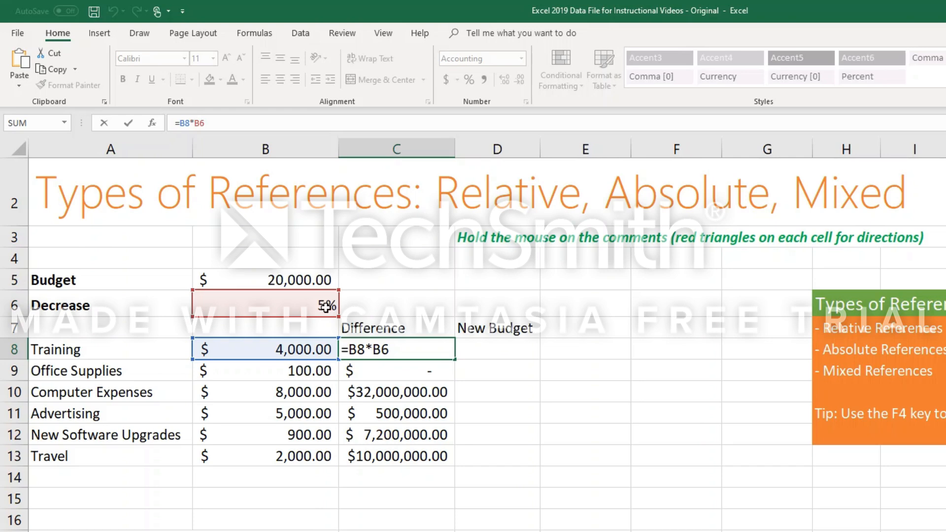
Examine how the Decrease reference shifts in the copied formulas in C9, C10 and C11.
{"action": "left_click", "coordinate": [374, 371]}
{"action": "key", "text": "Escape"}
{"action": "double_click", "coordinate": [374, 371]}
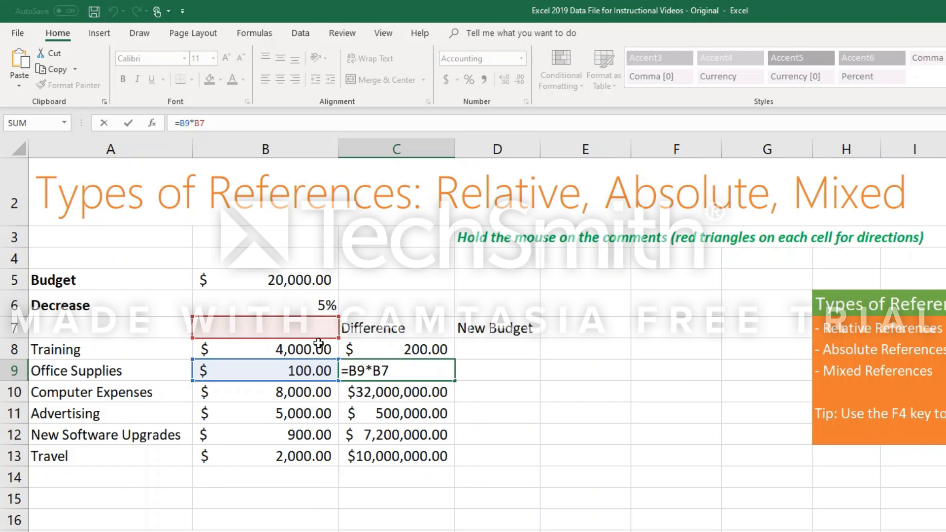
{"action": "key", "text": "ctrl+Return"}
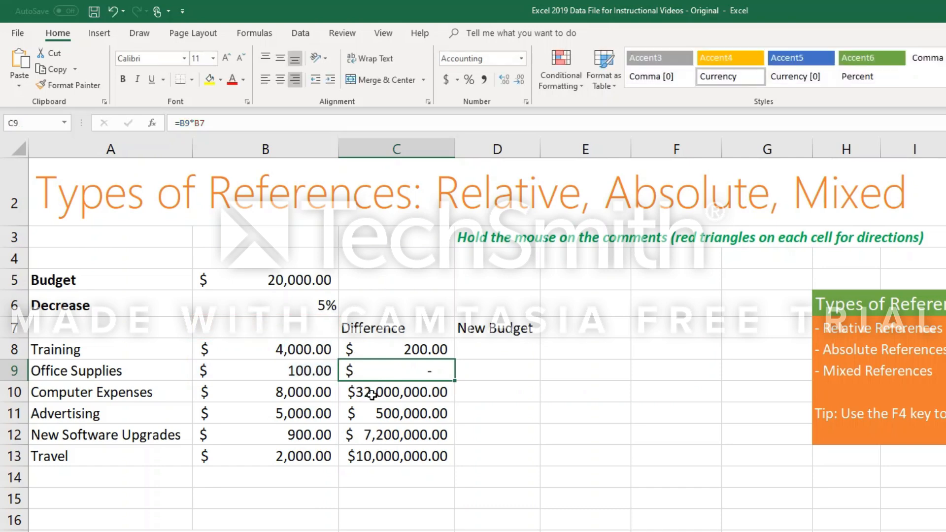
{"action": "left_click", "coordinate": [372, 394]}
{"action": "left_click", "coordinate": [207, 123]}
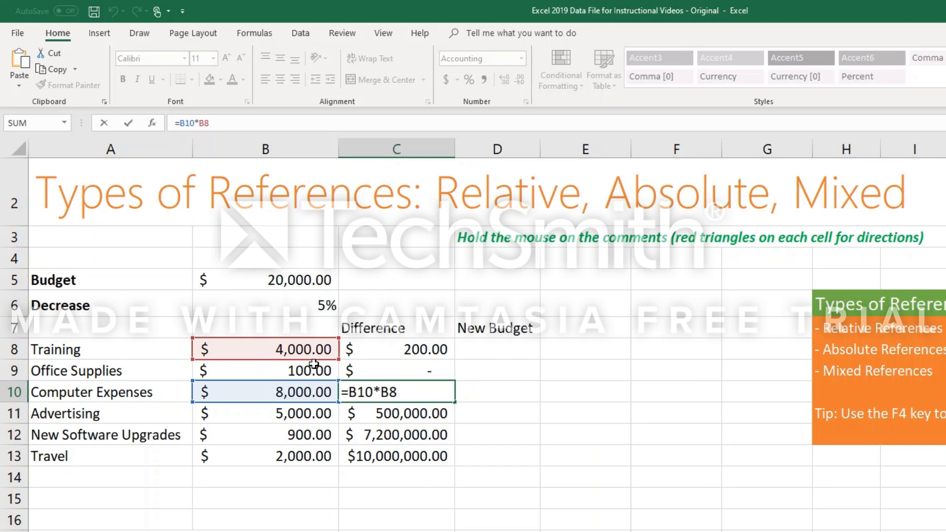
{"action": "key", "text": "ctrl+Return"}
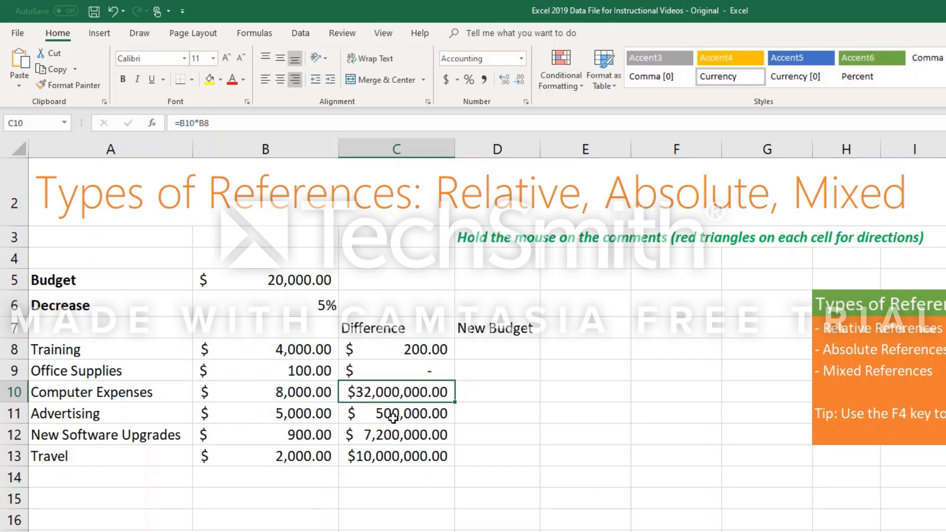
{"action": "left_click", "coordinate": [392, 417]}
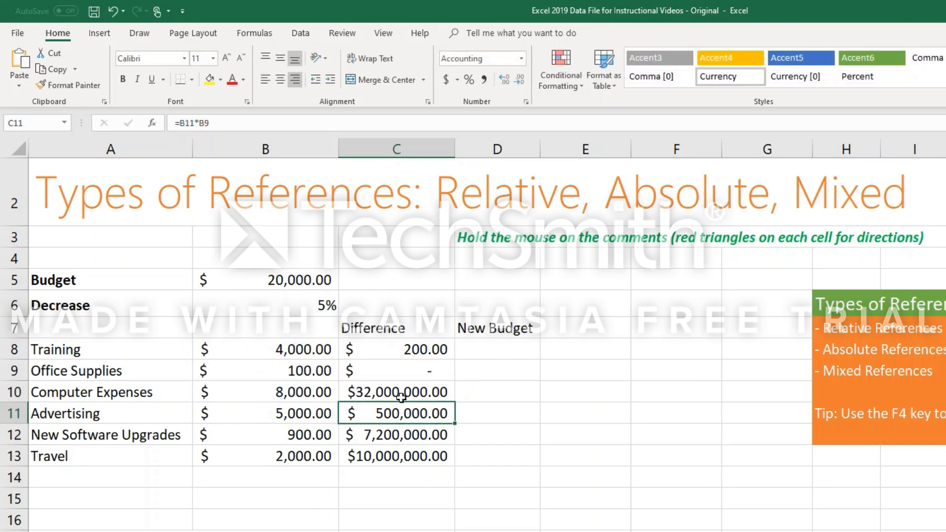
Make the Decrease reference in C8 absolute, giving =B8*$B$6, and fill the formula down through C13.
{"action": "left_click", "coordinate": [426, 351]}
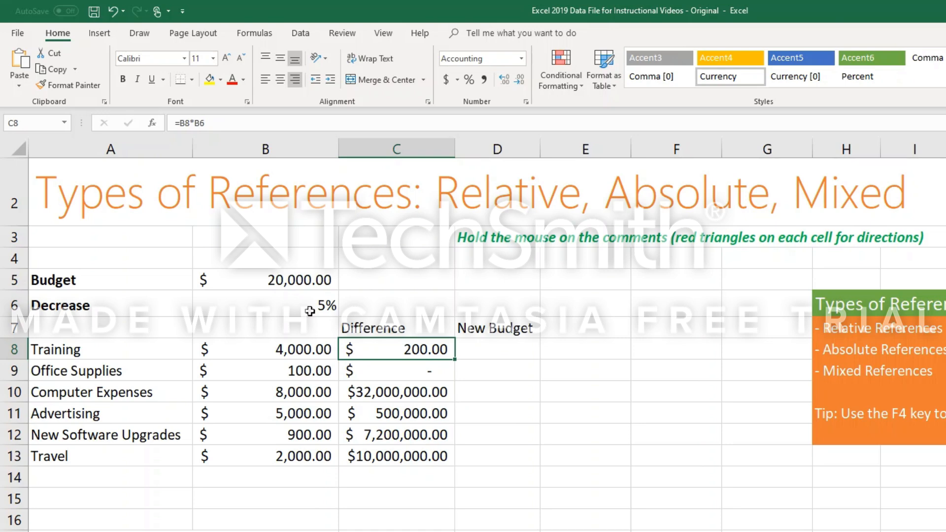
{"action": "left_click", "coordinate": [199, 123]}
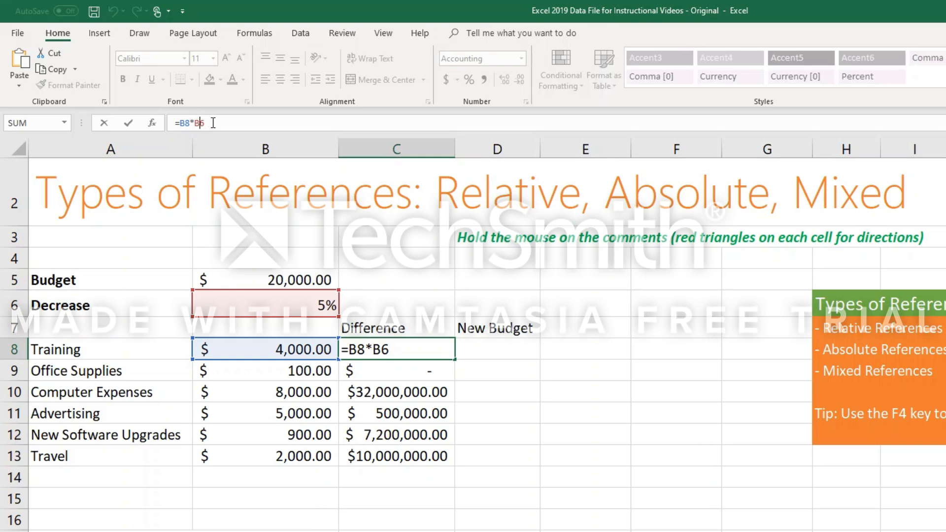
{"action": "left_click", "coordinate": [206, 125]}
{"action": "key", "text": "F4"}
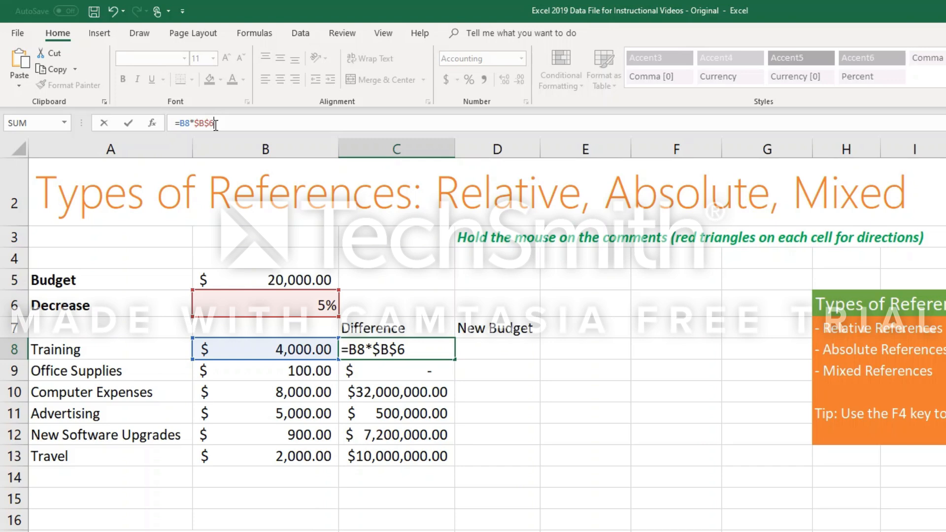
{"action": "key", "text": "Return"}
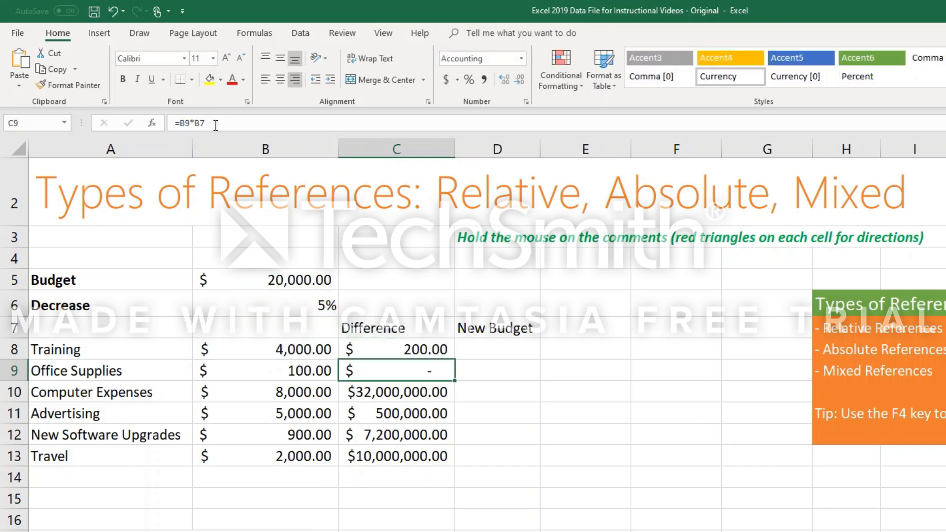
{"action": "left_click", "coordinate": [409, 350]}
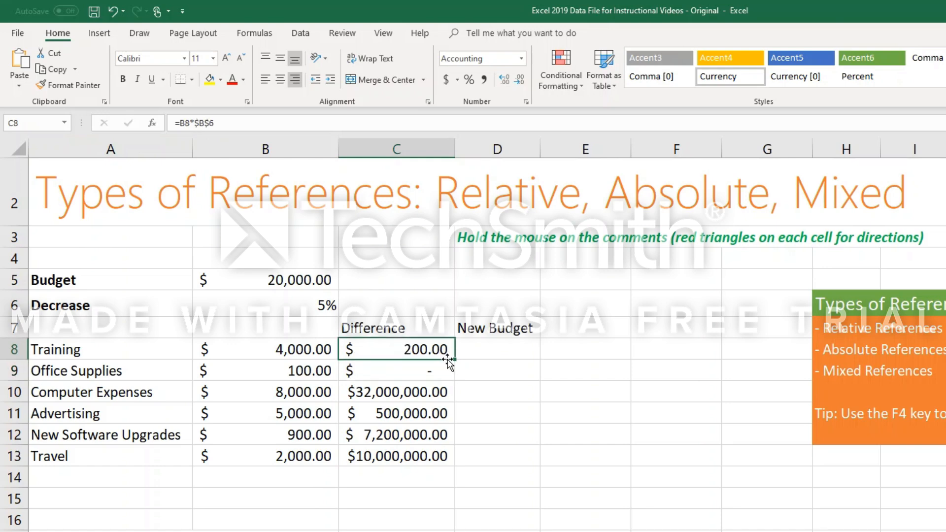
{"action": "left_click_drag", "start_coordinate": [454, 361], "coordinate": [457, 455]}
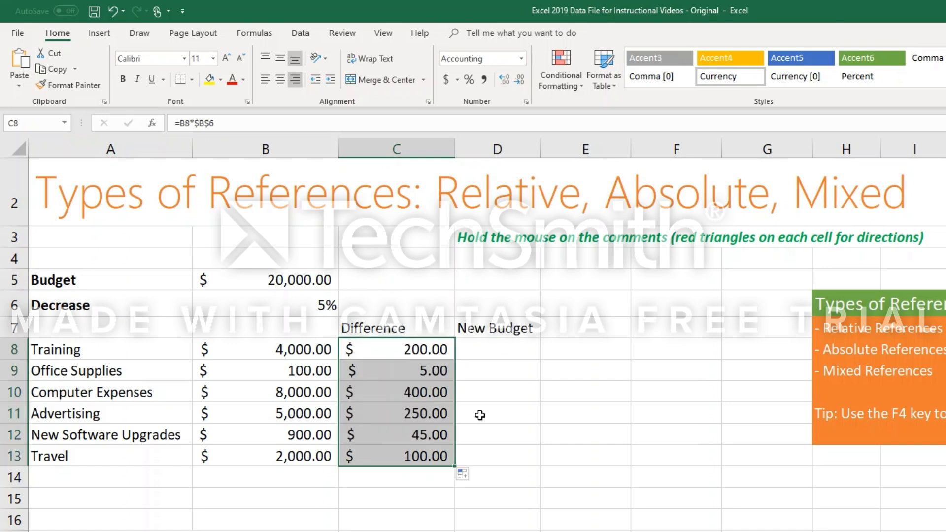
Check the cell references in the refilled Computer Expenses and Advertising difference formulas in C10 and C11.
{"action": "left_click", "coordinate": [430, 406]}
{"action": "left_click", "coordinate": [430, 395]}
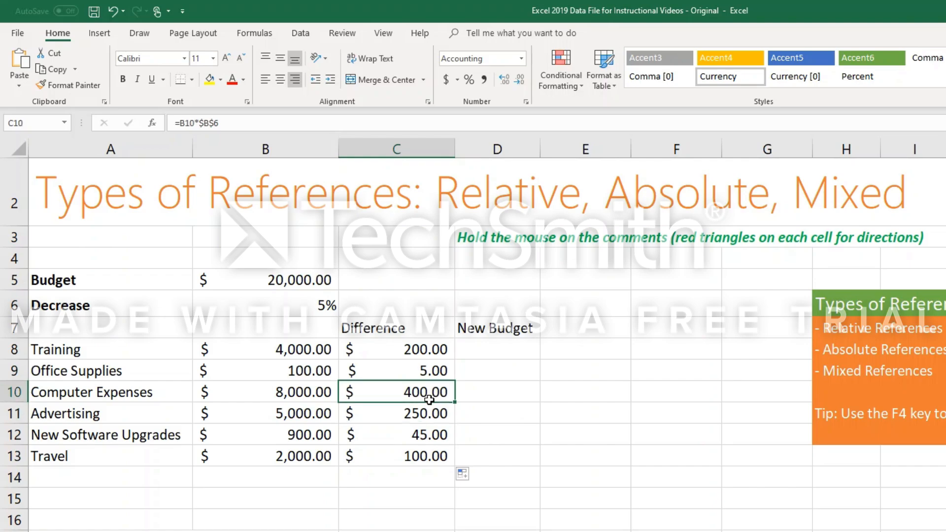
{"action": "left_click", "coordinate": [422, 416]}
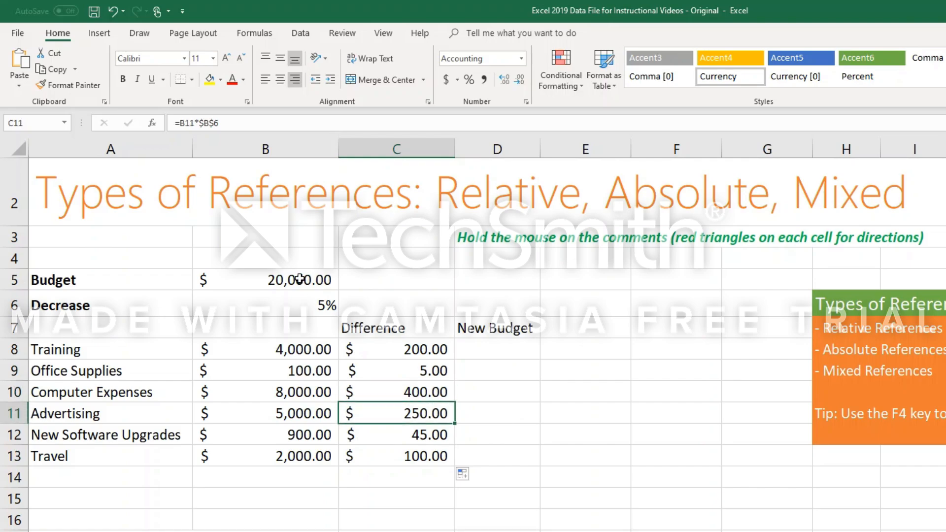
{"action": "left_click", "coordinate": [216, 124]}
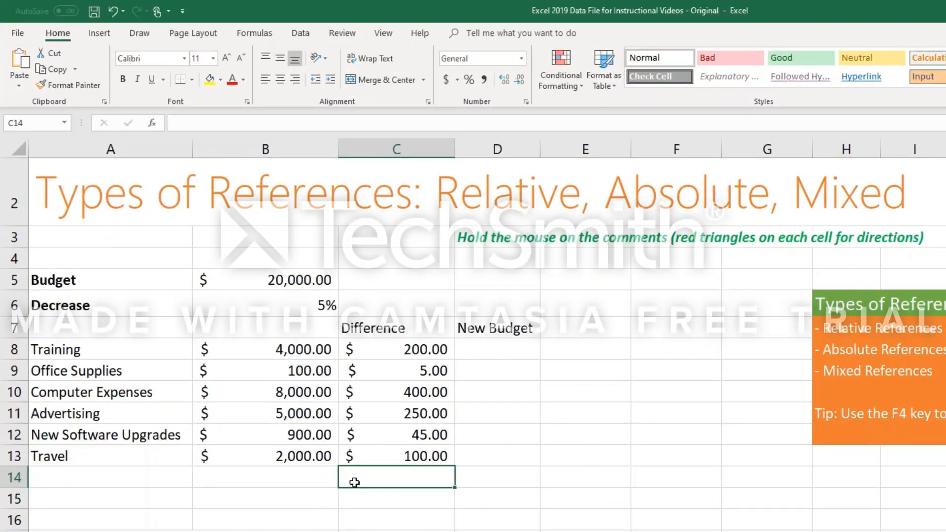
Enter the label Totals in B14 and right-align it.
{"action": "left_click", "coordinate": [301, 485]}
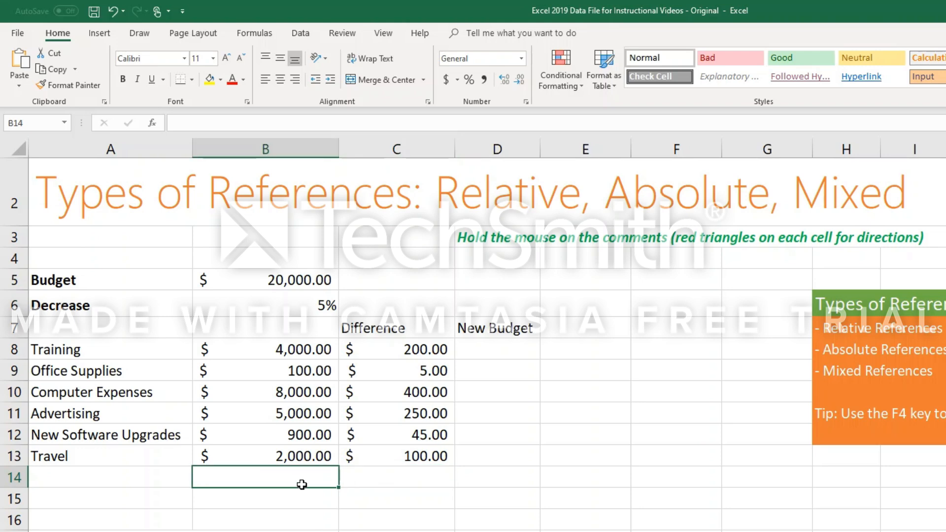
{"action": "type", "text": "T"}
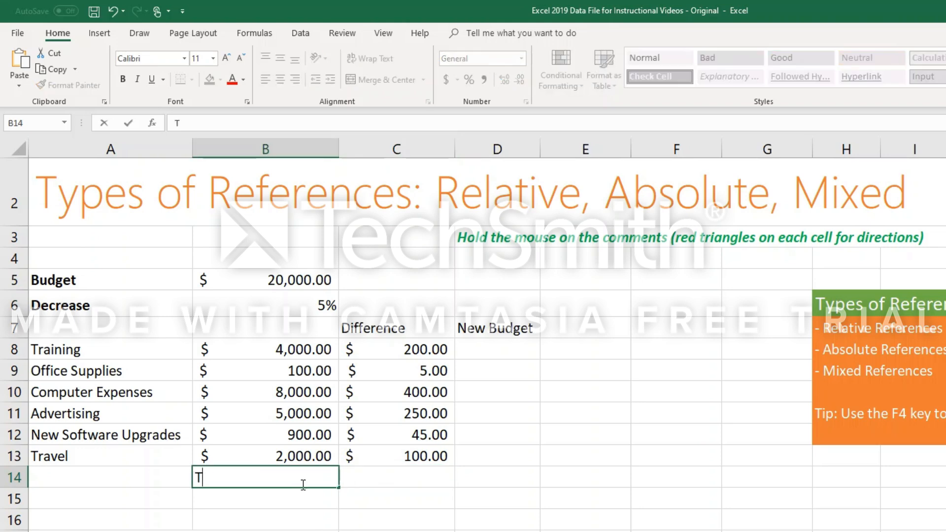
{"action": "type", "text": "otals"}
{"action": "key", "text": "ctrl+Return"}
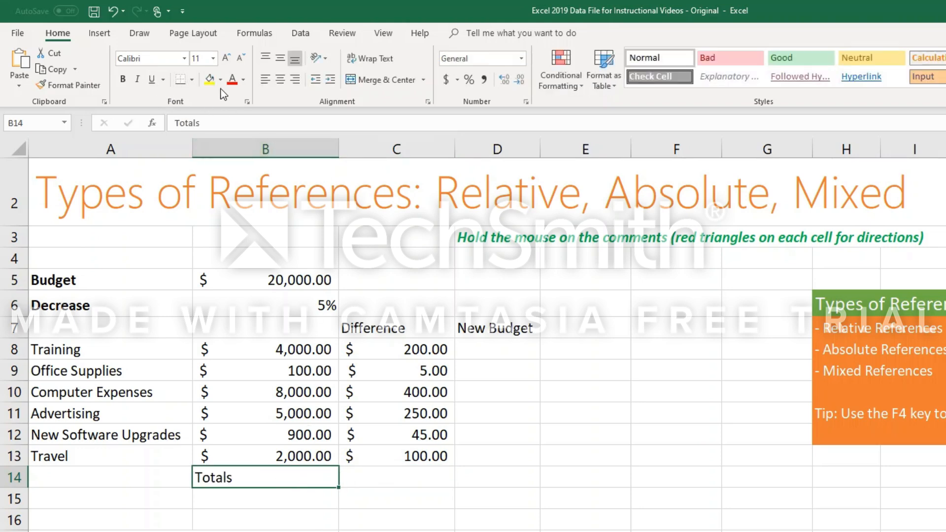
{"action": "left_click", "coordinate": [294, 82]}
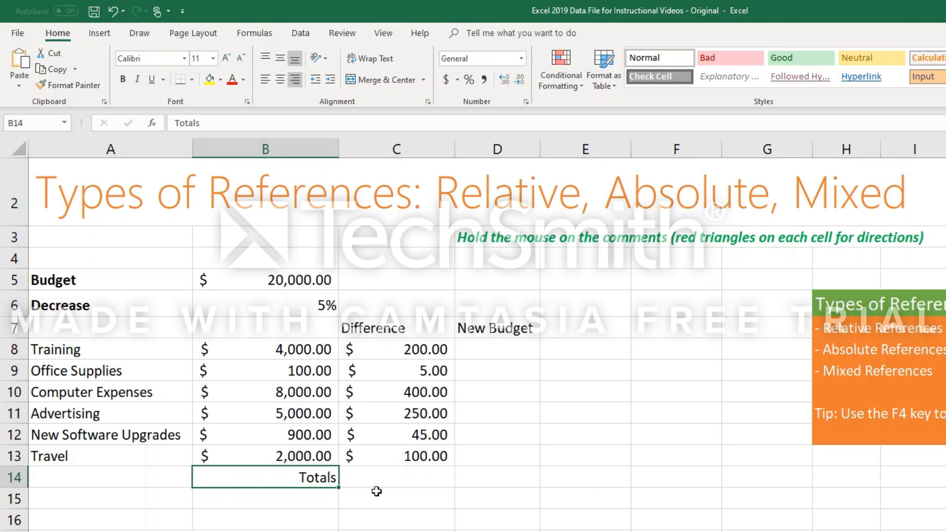
Total the Difference column in C14 with =SUM(C8:C13) and reselect C14.
{"action": "left_click", "coordinate": [384, 482]}
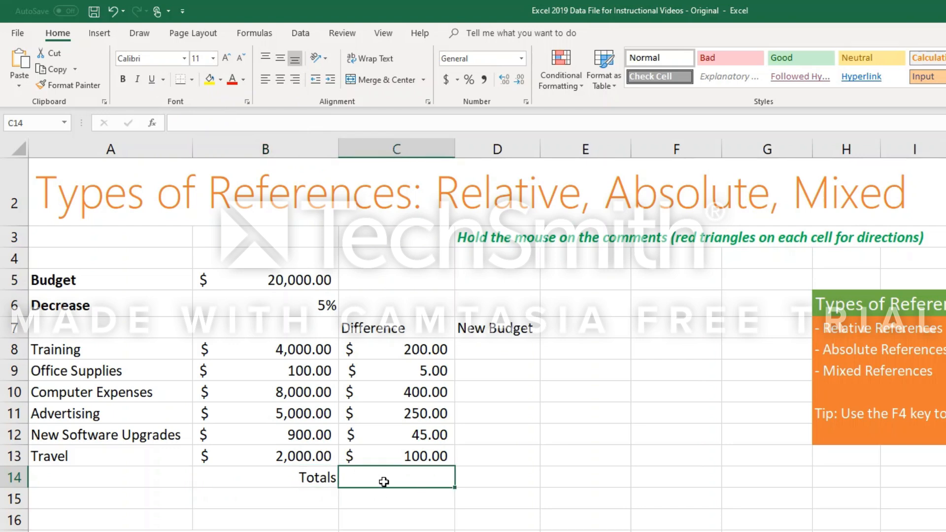
{"action": "type", "text": "="}
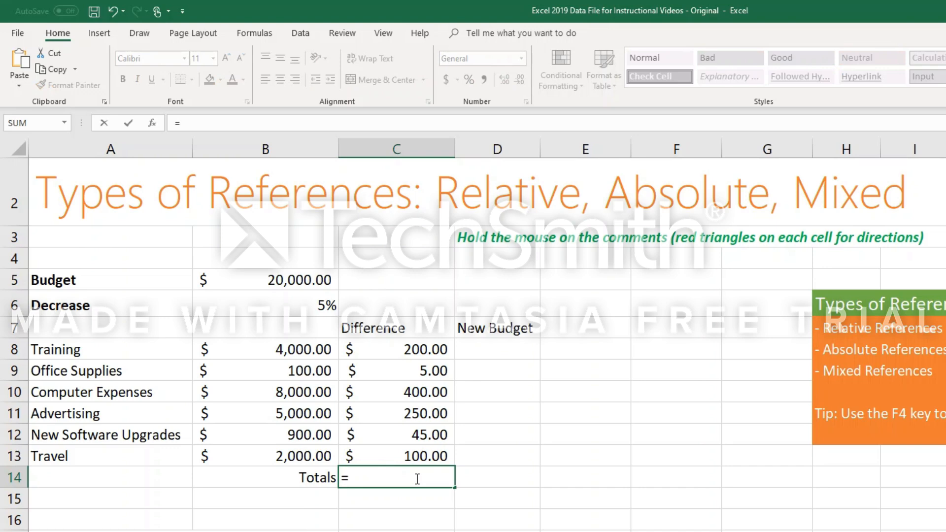
{"action": "type", "text": "SUM("}
{"action": "left_click_drag", "start_coordinate": [418, 351], "coordinate": [408, 446]}
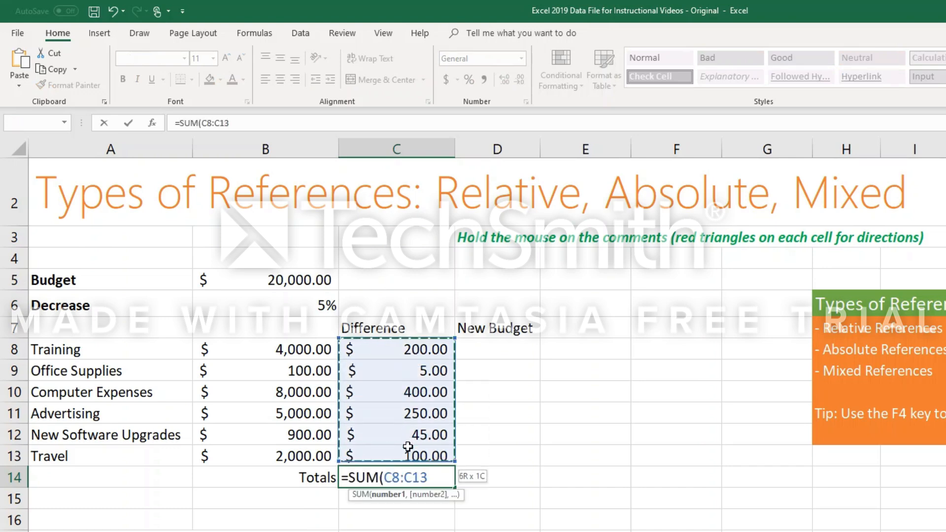
{"action": "key", "text": "Return"}
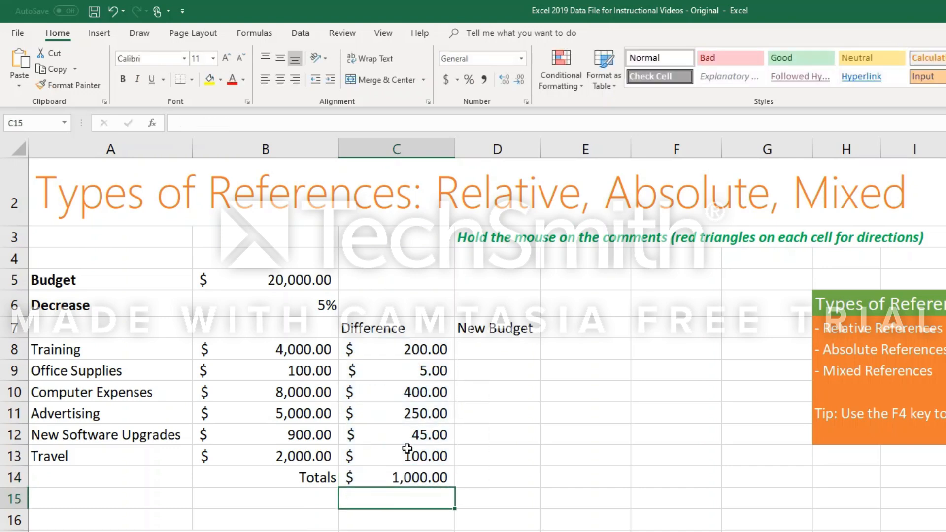
{"action": "left_click", "coordinate": [415, 478]}
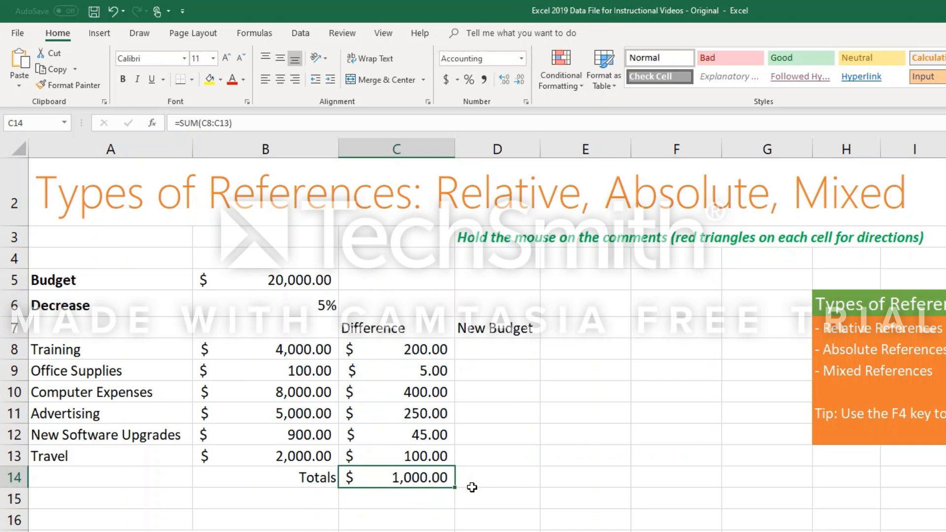
Set the Decrease rate in B6 to 6% and check the Difference total in C14.
{"action": "left_click", "coordinate": [317, 307]}
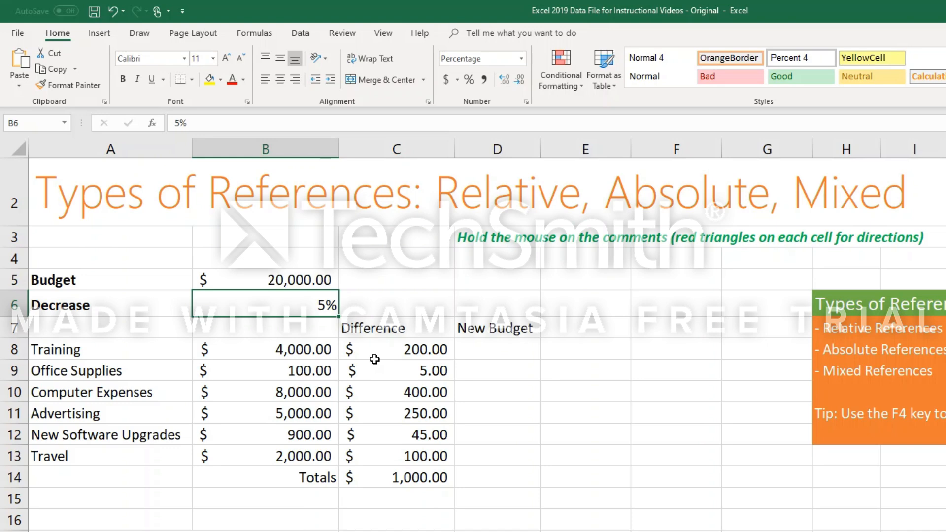
{"action": "type", "text": "6"}
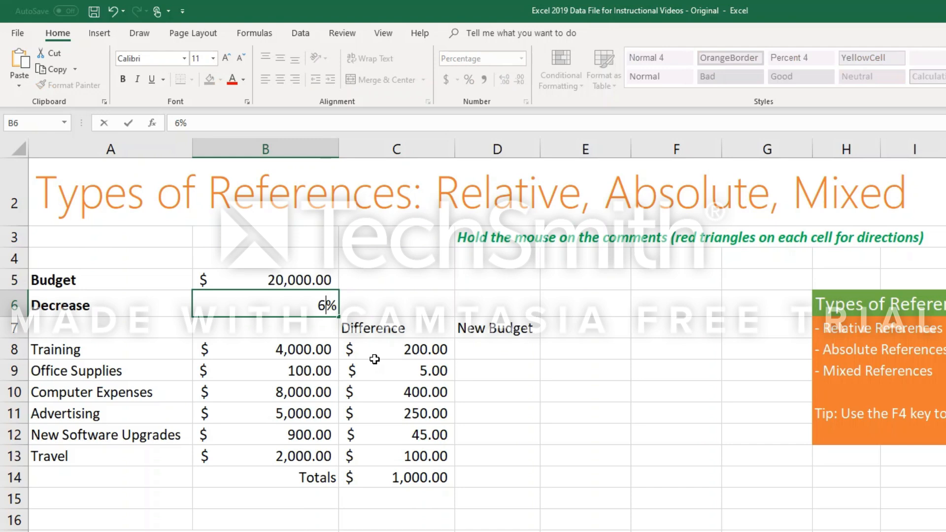
{"action": "key", "text": "Return"}
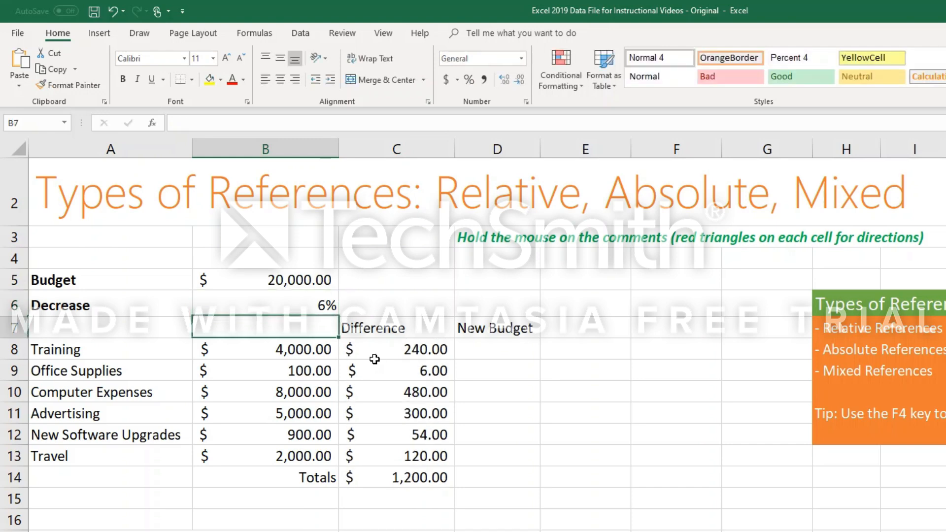
{"action": "left_click", "coordinate": [431, 474]}
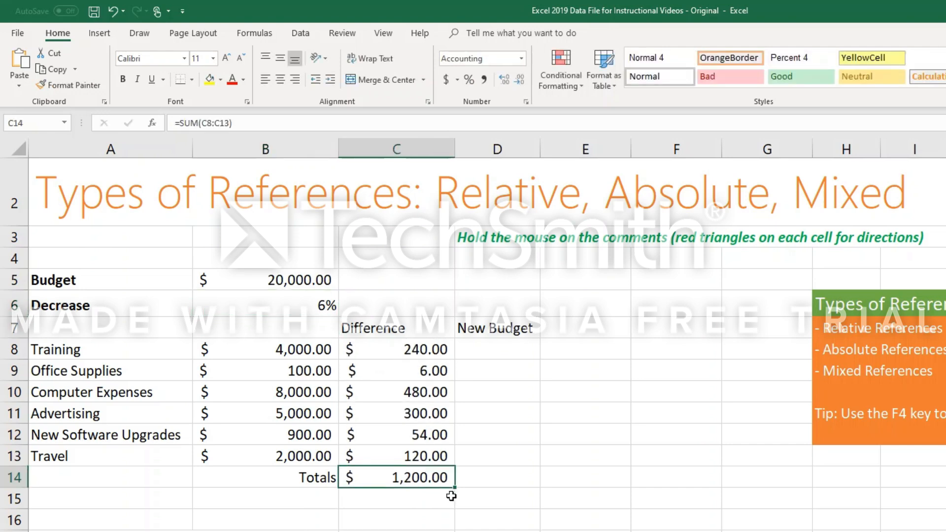
{"action": "left_click", "coordinate": [325, 311]}
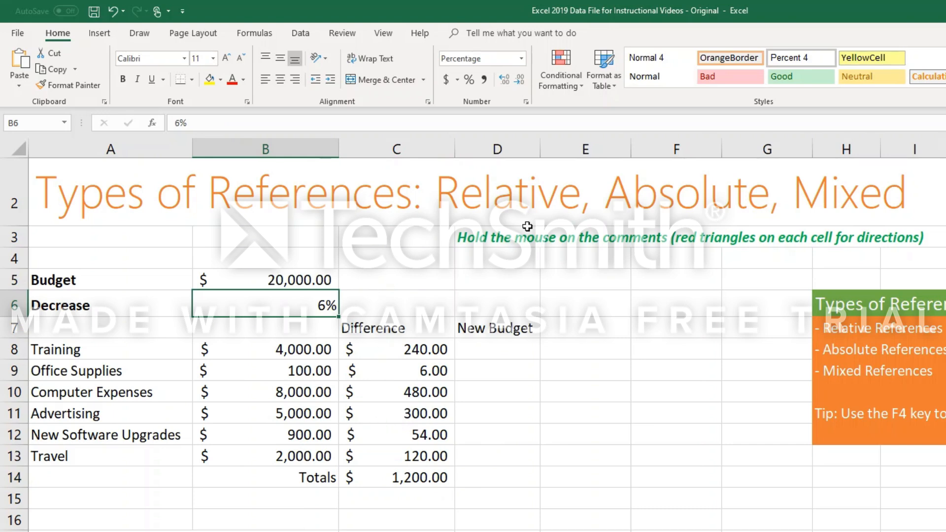
Calculate Training's new budget in D8 with =B8-C8 and fill the formula down the New Budget column.
{"action": "left_click", "coordinate": [394, 354]}
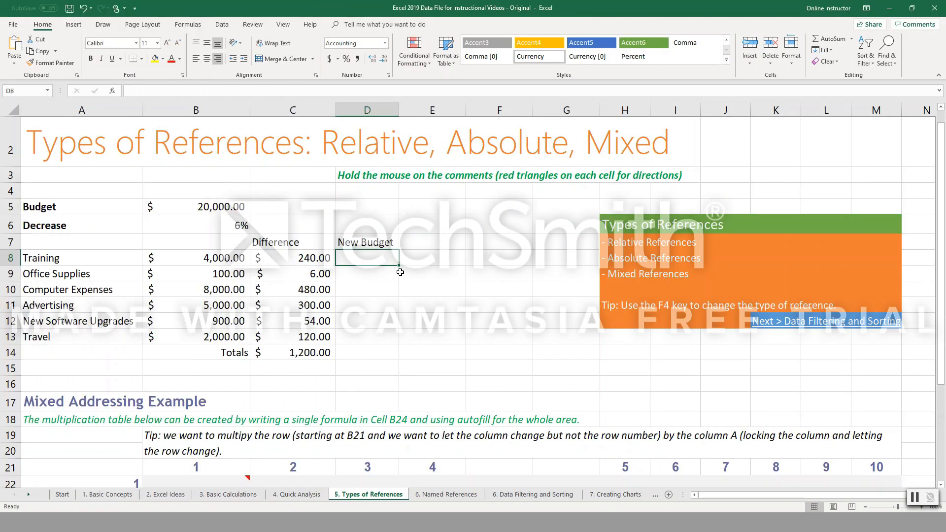
{"action": "type", "text": "="}
{"action": "left_click", "coordinate": [227, 257]}
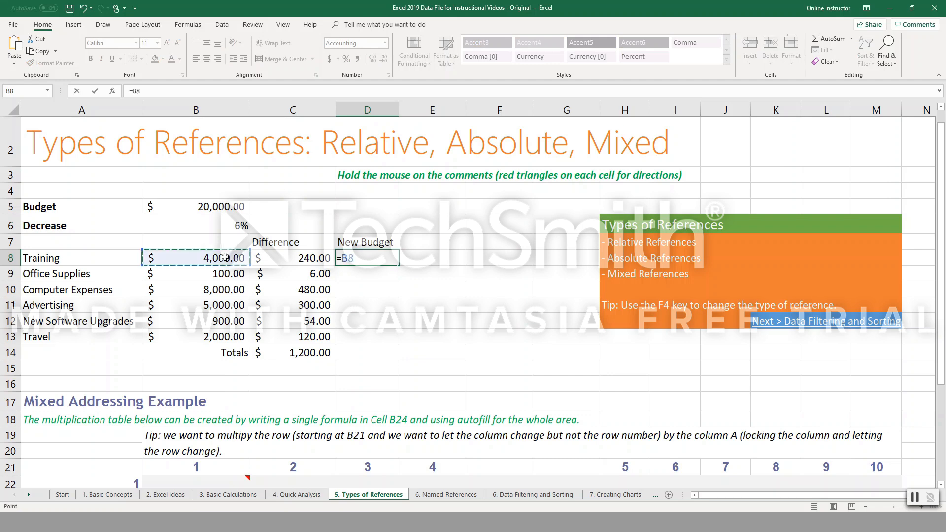
{"action": "type", "text": "-"}
{"action": "left_click", "coordinate": [291, 258]}
{"action": "key", "text": "Return"}
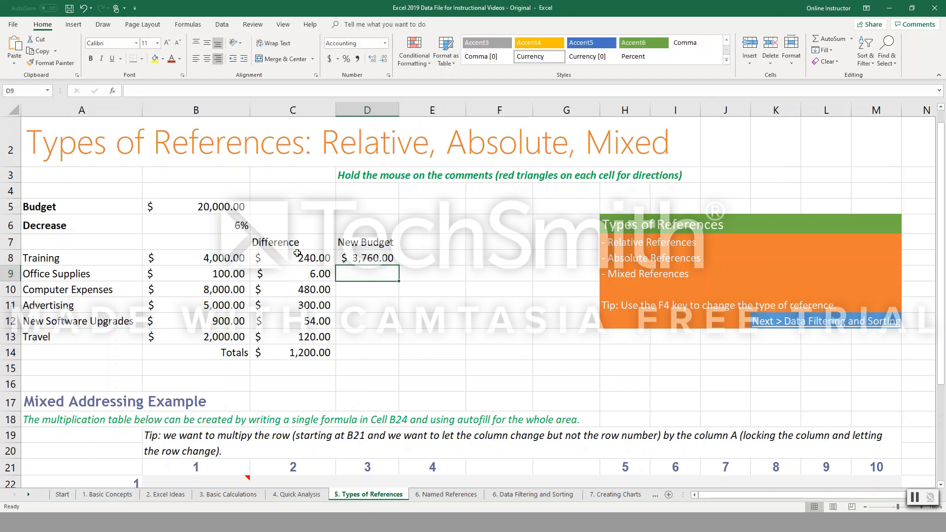
{"action": "left_click", "coordinate": [370, 258]}
{"action": "left_click_drag", "start_coordinate": [400, 266], "coordinate": [398, 353]}
{"action": "left_click", "coordinate": [447, 335]}
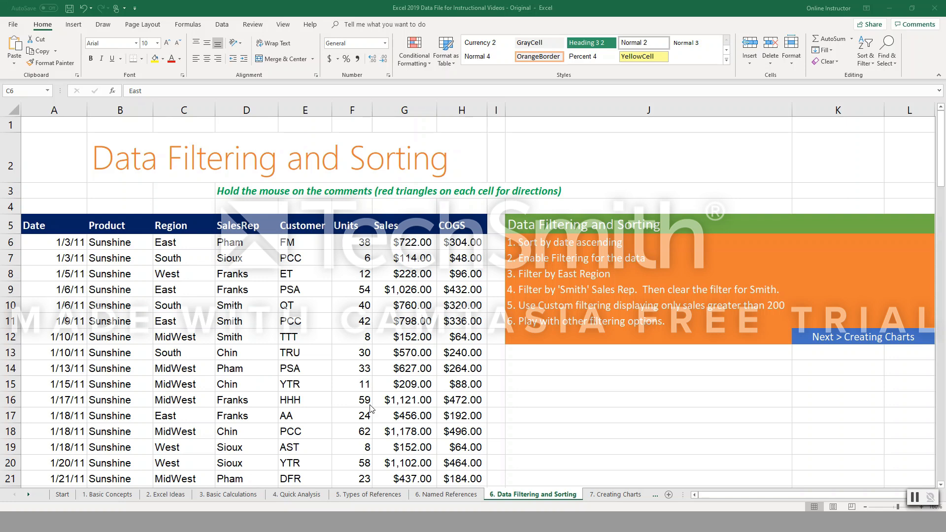
Sort the sales data on the Data Filtering and Sorting sheet by Date from oldest to newest.
{"action": "left_click", "coordinate": [71, 243]}
{"action": "left_click", "coordinate": [124, 243]}
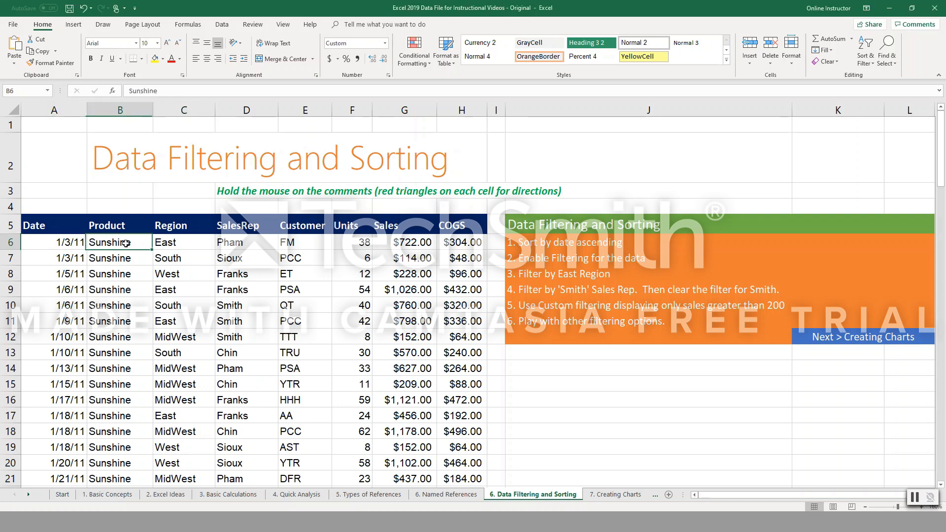
{"action": "left_click", "coordinate": [178, 246]}
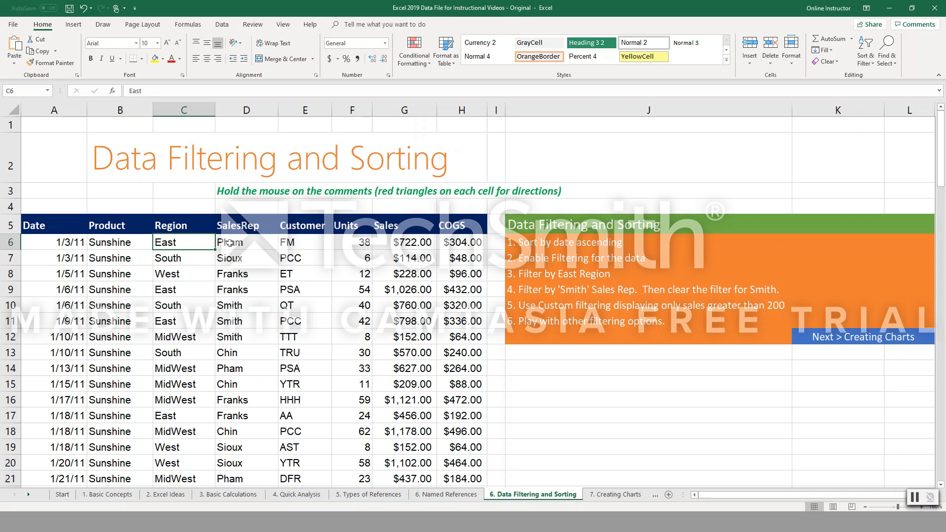
{"action": "left_click", "coordinate": [57, 247]}
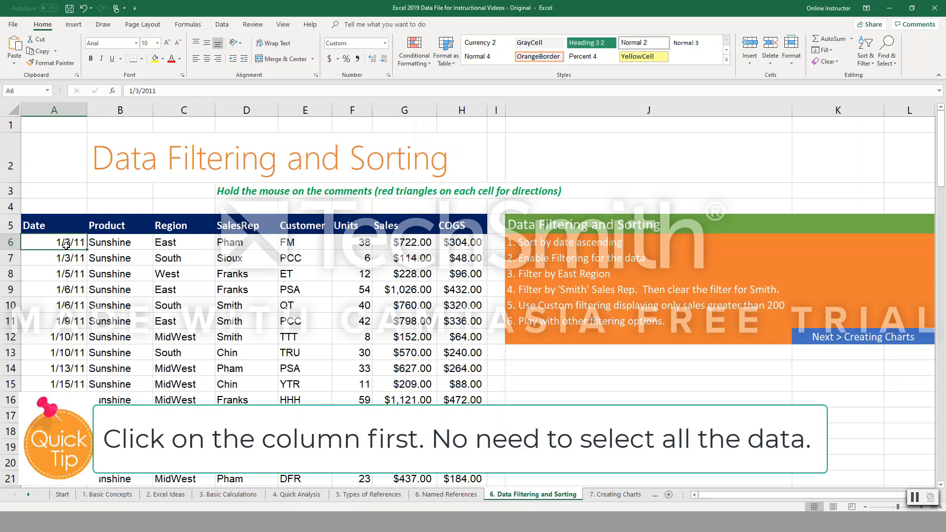
{"action": "left_click", "coordinate": [866, 54]}
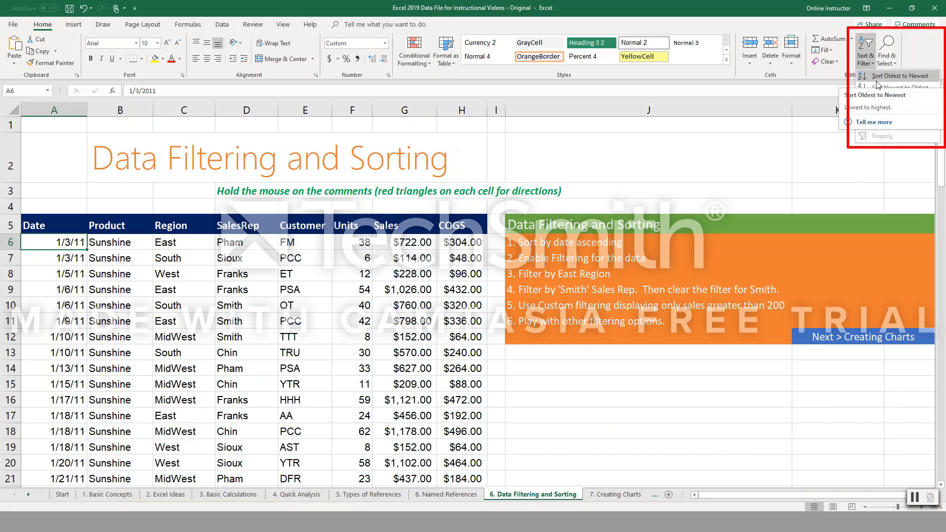
{"action": "left_click", "coordinate": [877, 77]}
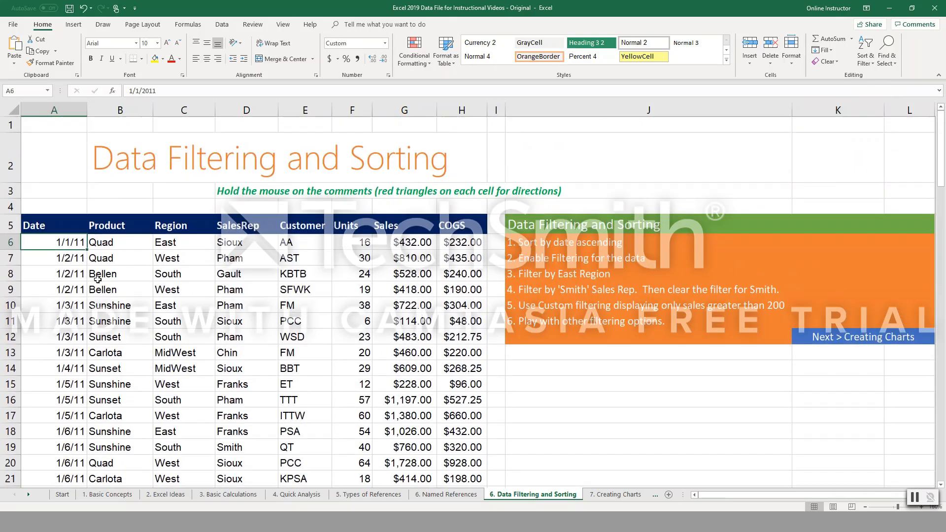
Sort the sales data by the Product column from A to Z.
{"action": "left_click", "coordinate": [102, 247]}
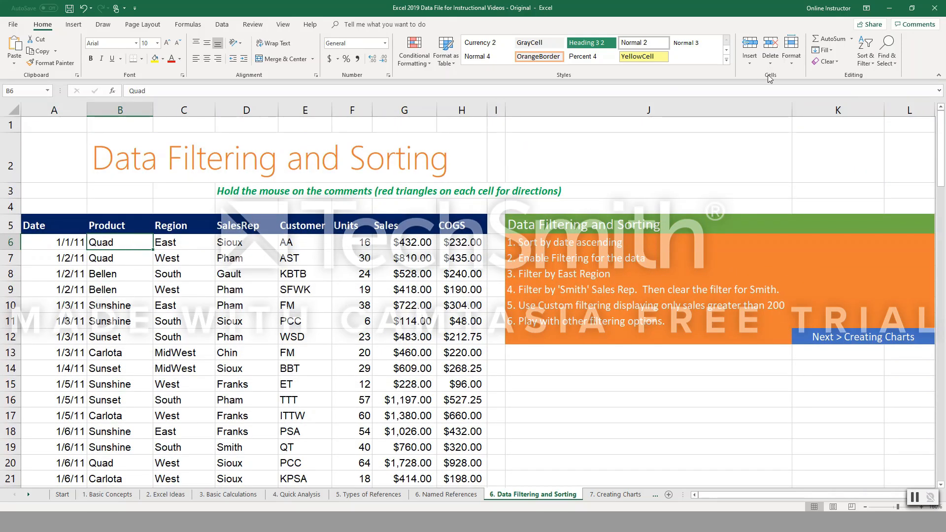
{"action": "left_click", "coordinate": [868, 65]}
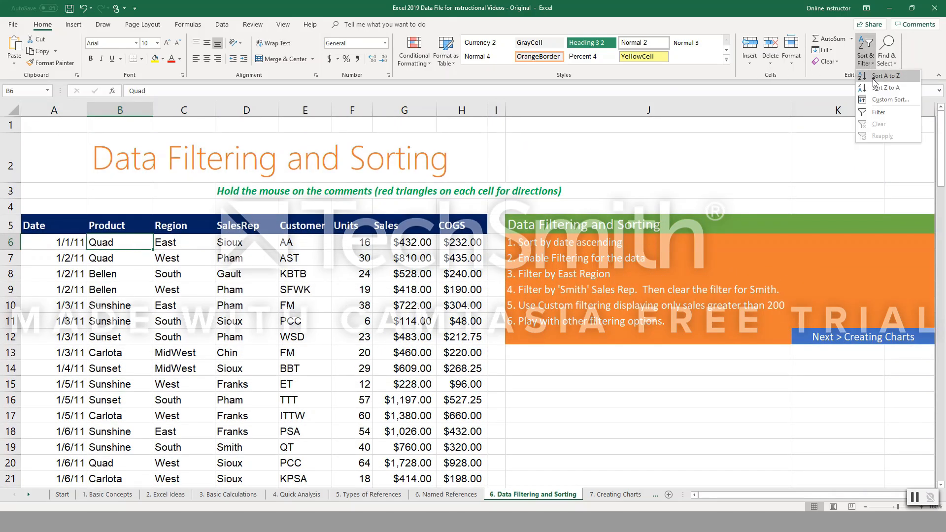
{"action": "left_click", "coordinate": [875, 80]}
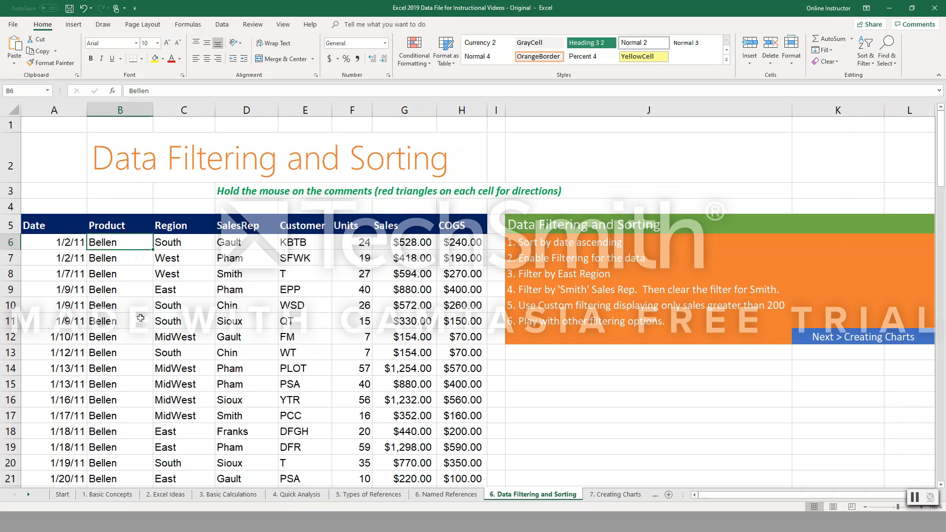
Sort the sales data by the Region column from A to Z.
{"action": "right_click", "coordinate": [111, 244]}
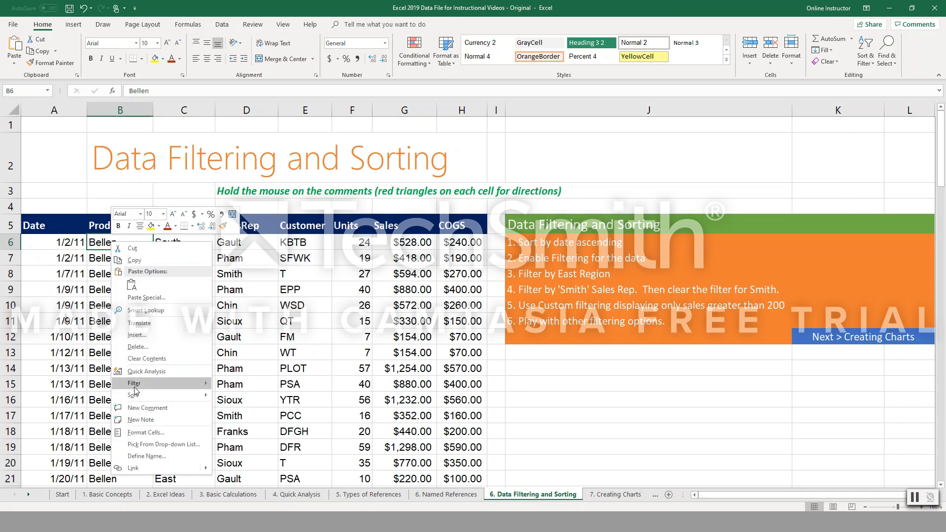
{"action": "left_click", "coordinate": [225, 246]}
{"action": "left_click", "coordinate": [173, 245]}
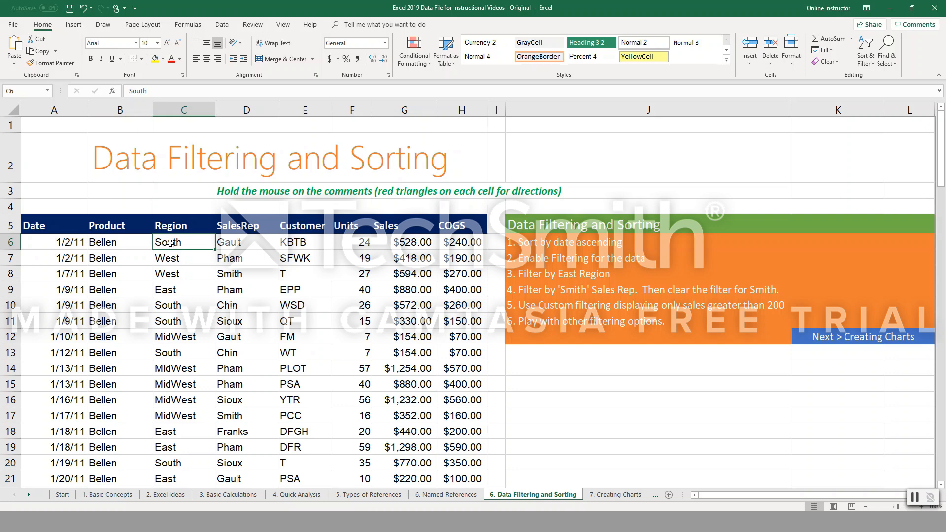
{"action": "right_click", "coordinate": [171, 244]}
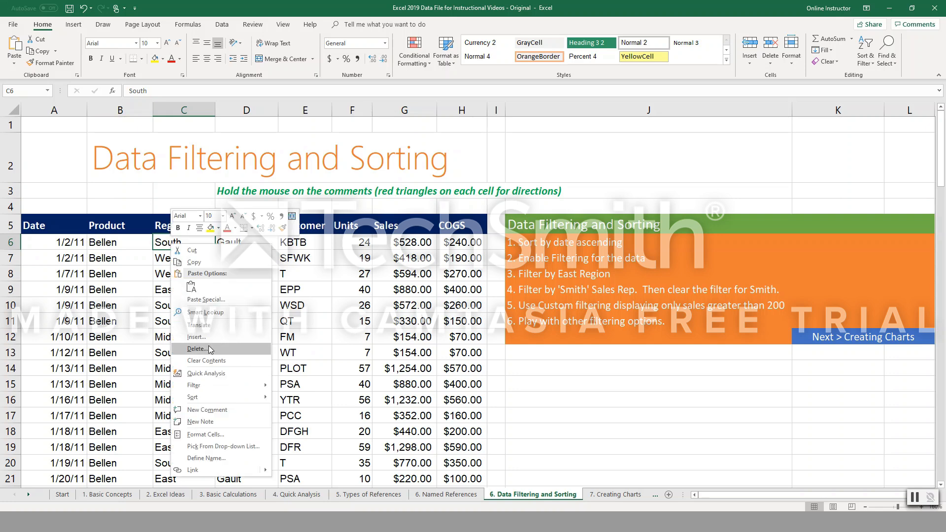
{"action": "mouse_move", "coordinate": [209, 396]}
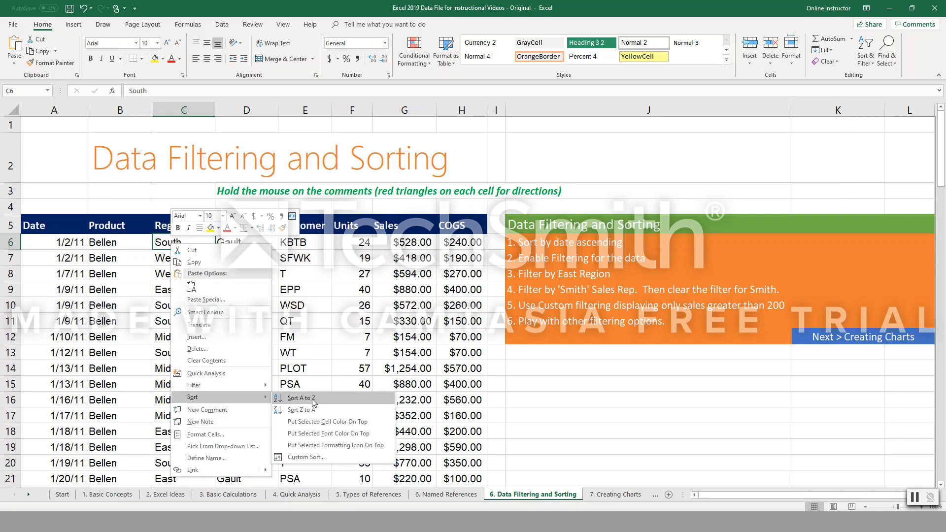
{"action": "left_click", "coordinate": [313, 403]}
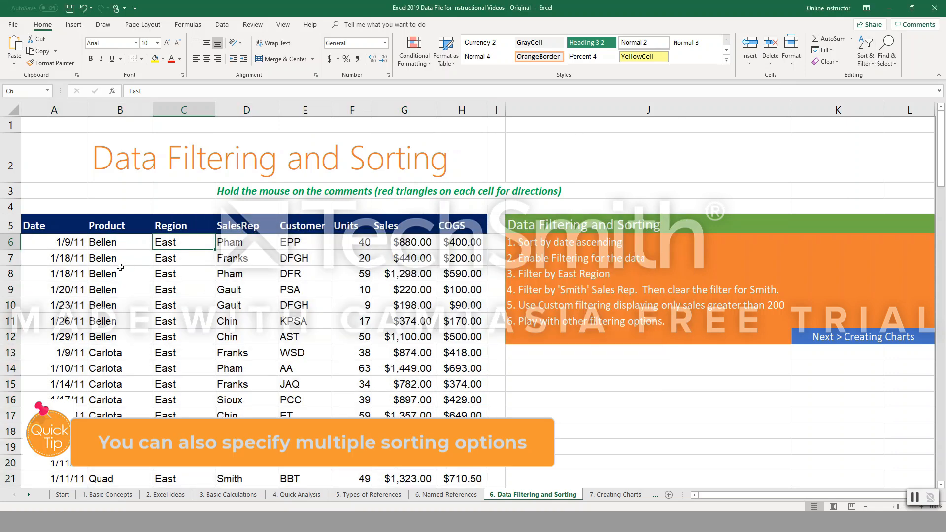
Re-sort the region-ordered sales data by Product from A to Z.
{"action": "left_click", "coordinate": [118, 257]}
{"action": "left_click", "coordinate": [118, 245]}
{"action": "left_click", "coordinate": [866, 55]}
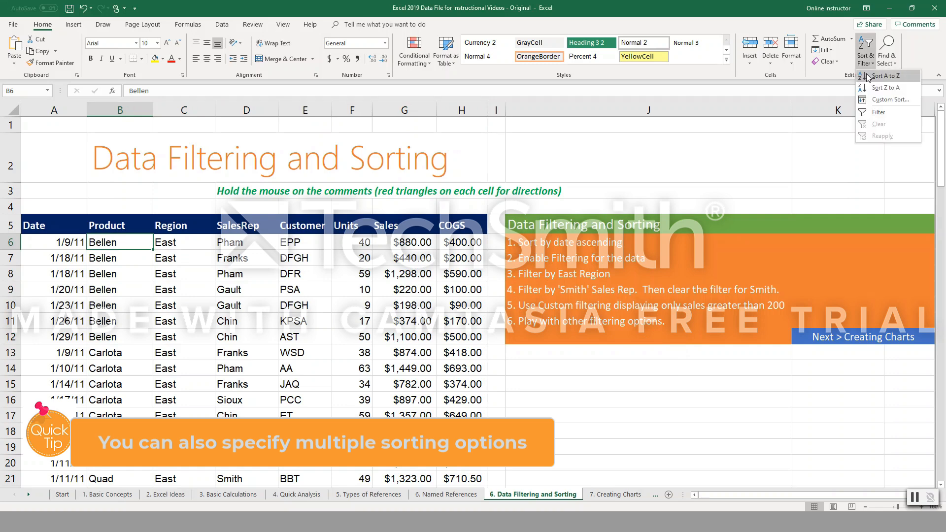
{"action": "left_click", "coordinate": [870, 78]}
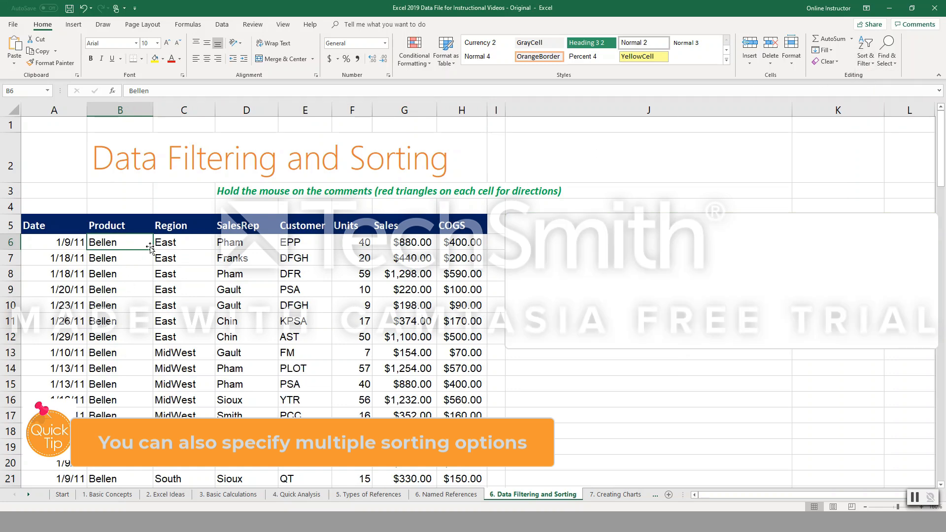
Apply a two-level custom sort by Product and then by Region, both on cell values from A to Z.
{"action": "right_click", "coordinate": [134, 248]}
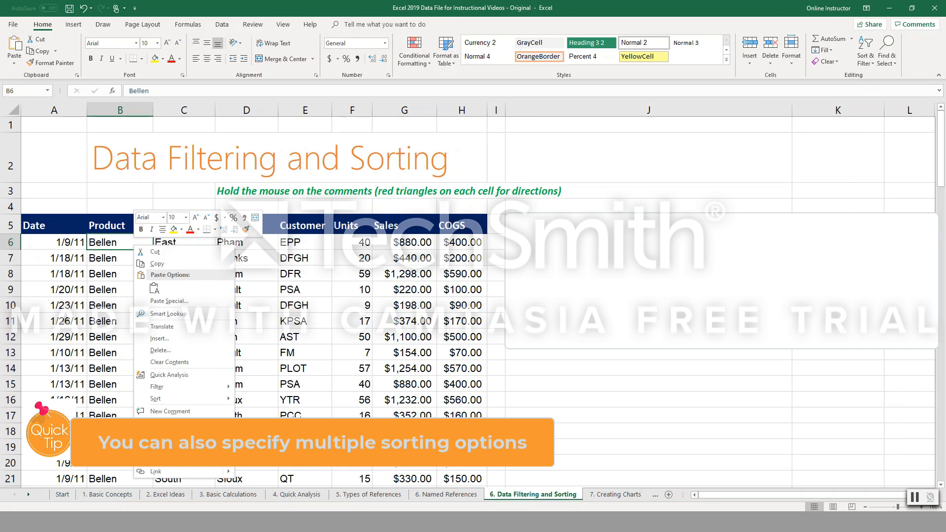
{"action": "mouse_move", "coordinate": [198, 398]}
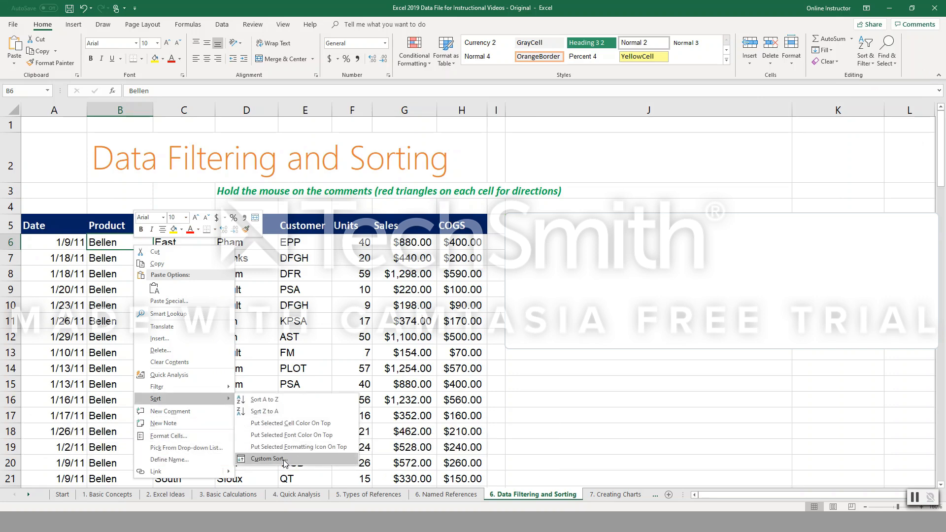
{"action": "left_click", "coordinate": [285, 463]}
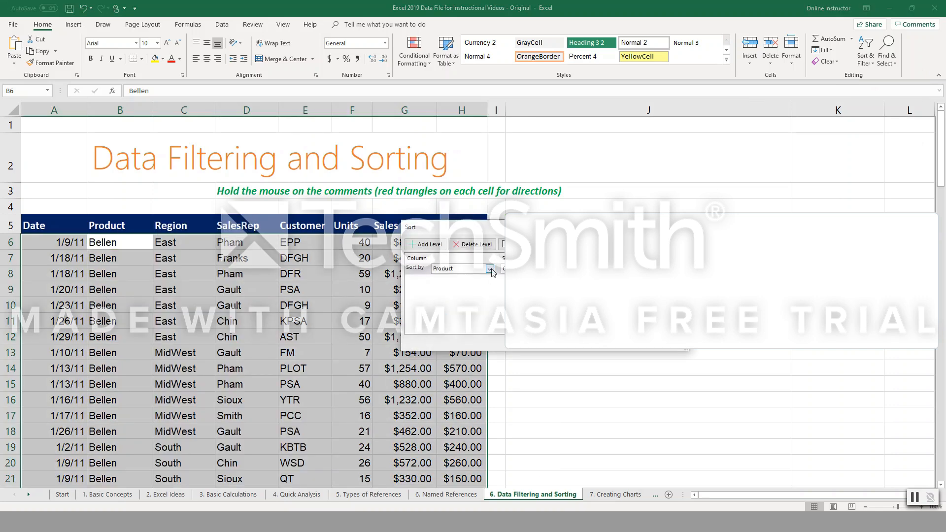
{"action": "left_click", "coordinate": [490, 269]}
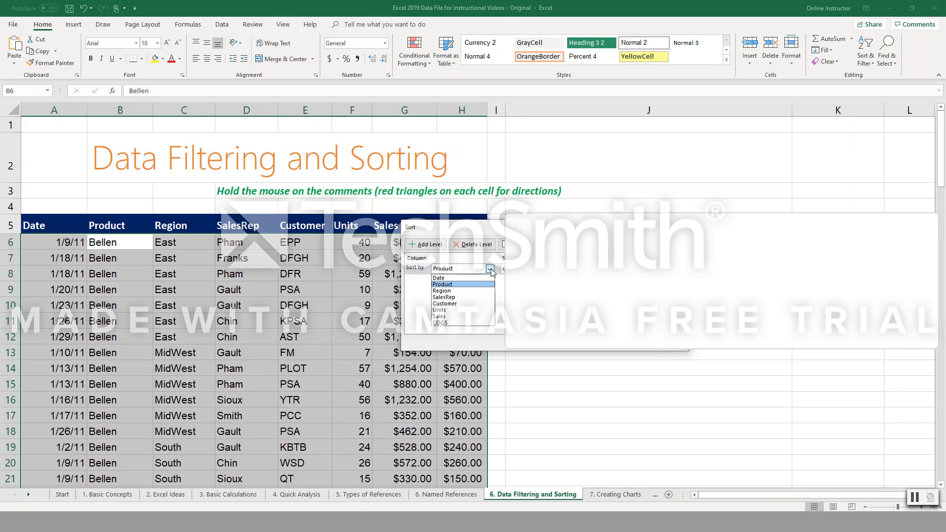
{"action": "left_click", "coordinate": [579, 303]}
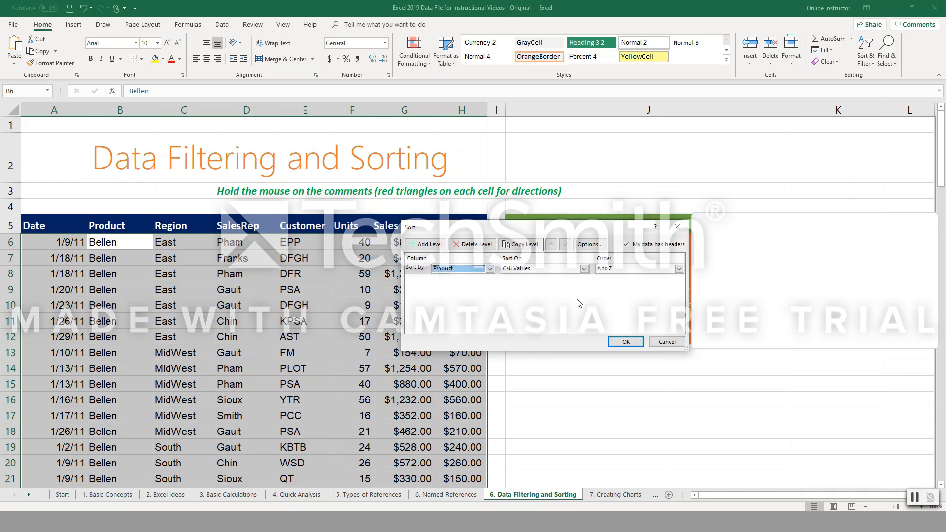
{"action": "left_click", "coordinate": [553, 269]}
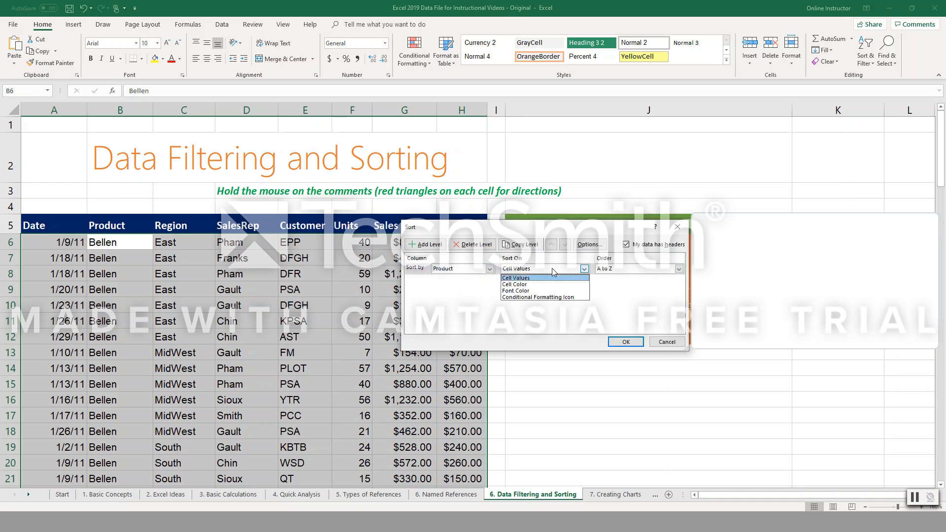
{"action": "left_click", "coordinate": [626, 279]}
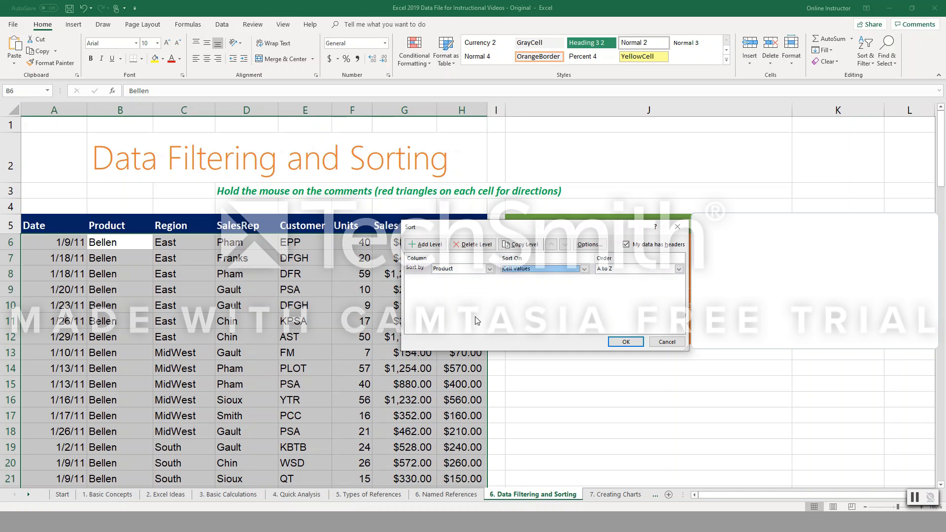
{"action": "left_click", "coordinate": [427, 244]}
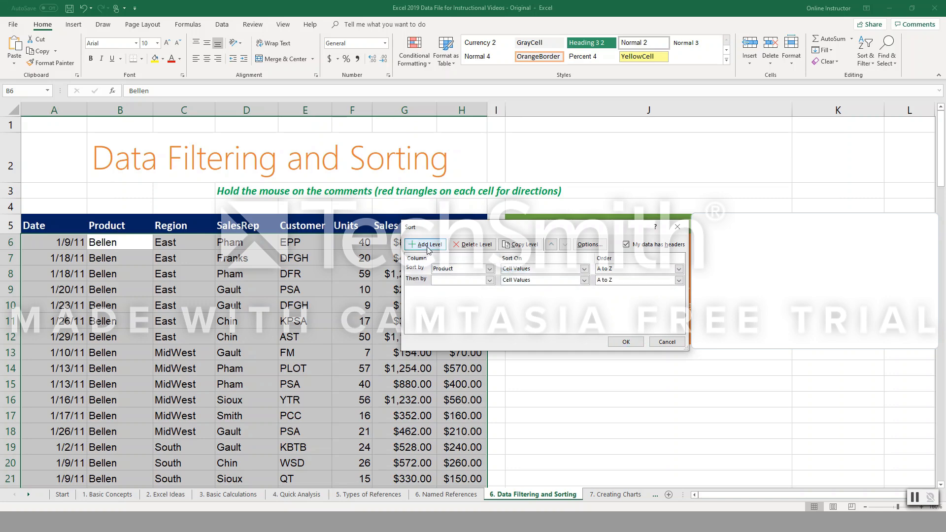
{"action": "left_click", "coordinate": [491, 282]}
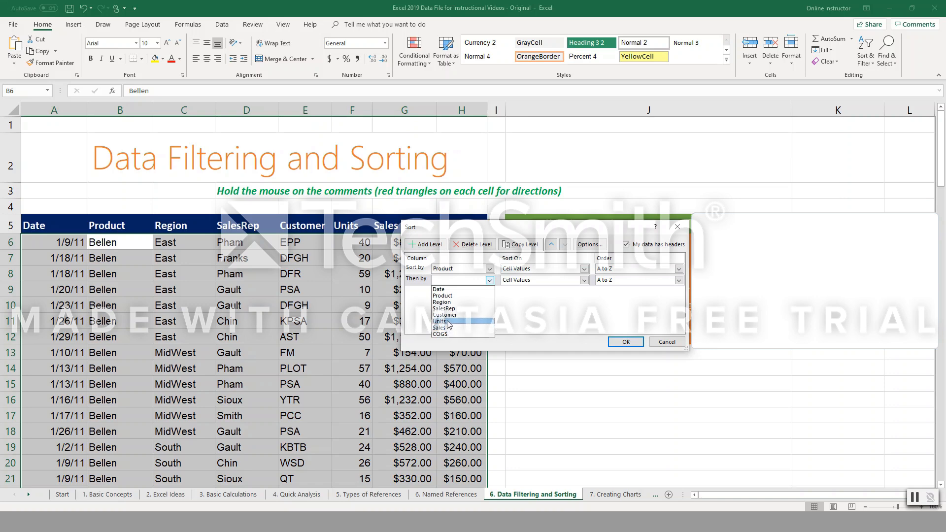
{"action": "left_click", "coordinate": [441, 302]}
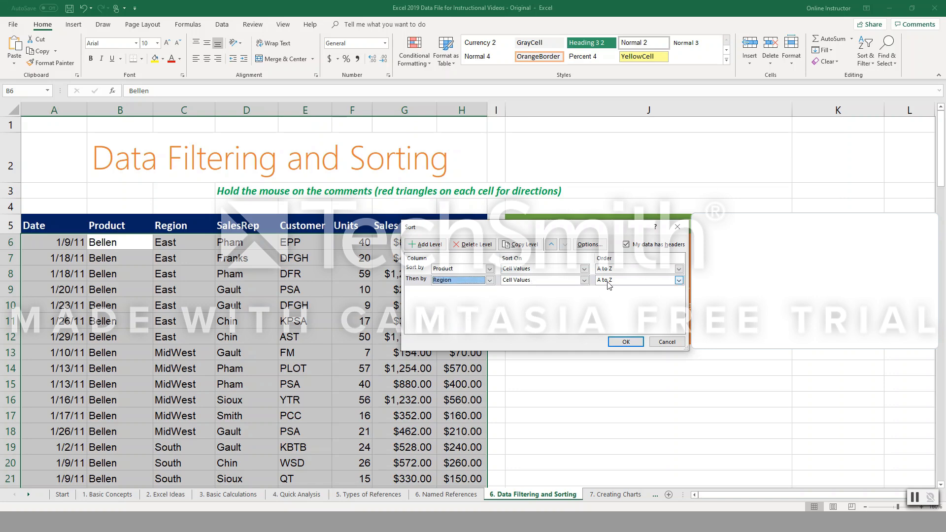
{"action": "left_click", "coordinate": [620, 345]}
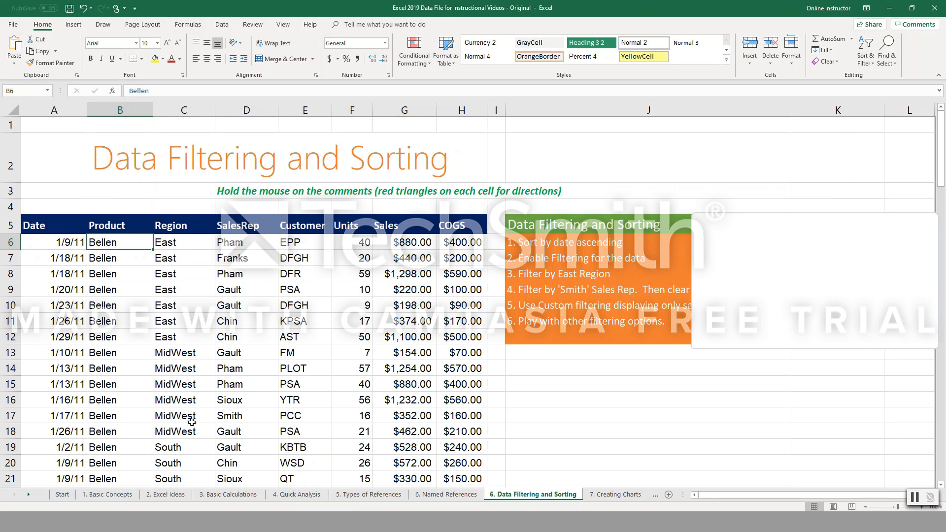
Review how the regions are ordered within each product across the sorted sales rows, including the East rows for Quad.
{"action": "scroll", "coordinate": [180, 382], "scroll_direction": "down", "scroll_amount": 6}
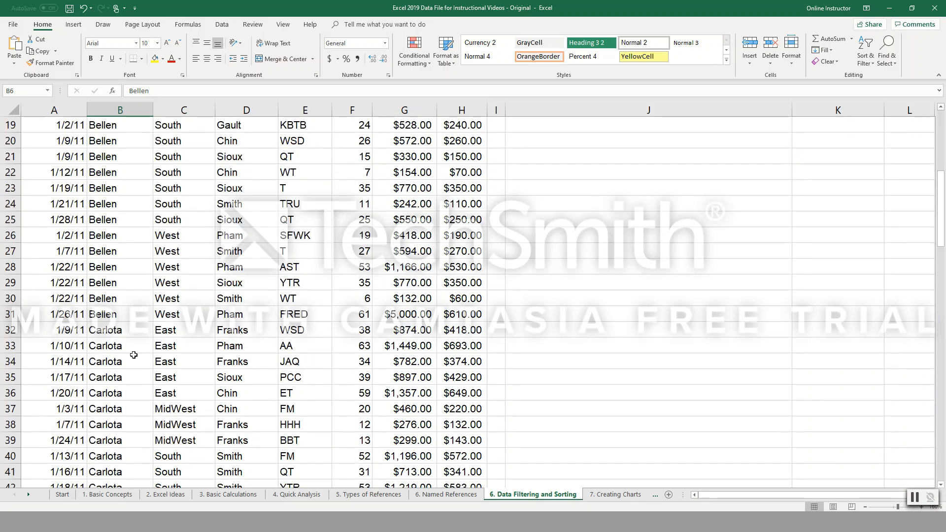
{"action": "scroll", "coordinate": [130, 362], "scroll_direction": "down", "scroll_amount": 5}
{"action": "scroll", "coordinate": [190, 372], "scroll_direction": "down", "scroll_amount": 1}
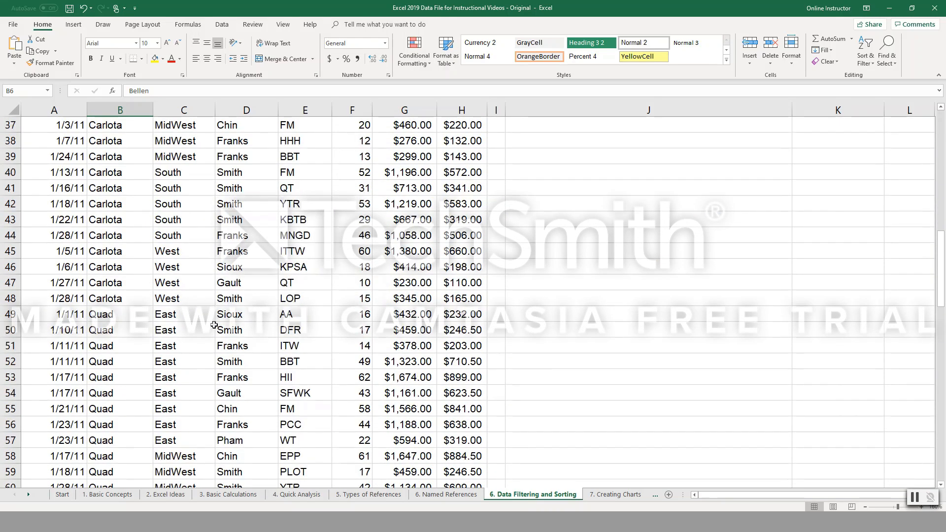
{"action": "left_click_drag", "start_coordinate": [172, 326], "coordinate": [170, 378]}
{"action": "scroll", "coordinate": [169, 378], "scroll_direction": "down", "scroll_amount": 3}
{"action": "scroll", "coordinate": [184, 390], "scroll_direction": "up", "scroll_amount": 14}
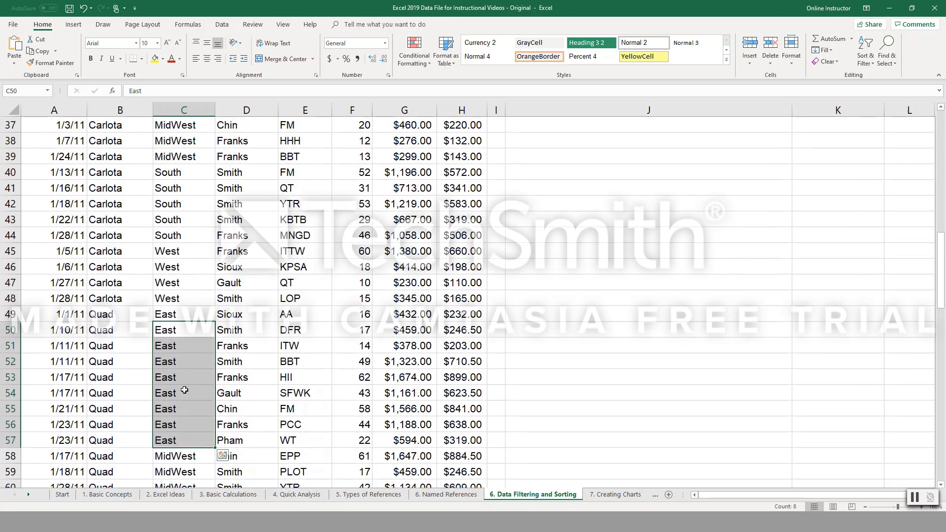
Add SalesRep as a third custom sort level on cell values from A to Z and apply the sort.
{"action": "right_click", "coordinate": [105, 189]}
{"action": "mouse_move", "coordinate": [159, 344]}
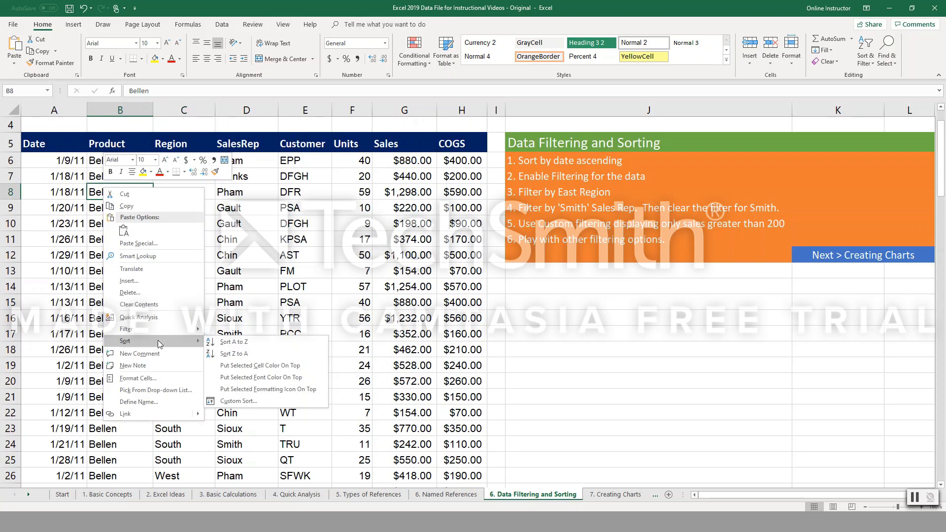
{"action": "left_click", "coordinate": [239, 400]}
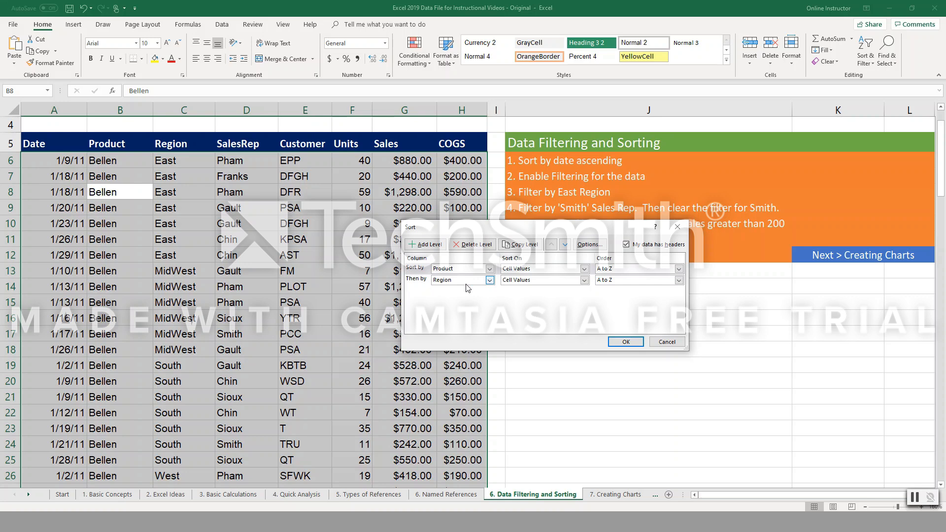
{"action": "left_click", "coordinate": [425, 245]}
{"action": "left_click", "coordinate": [464, 291]}
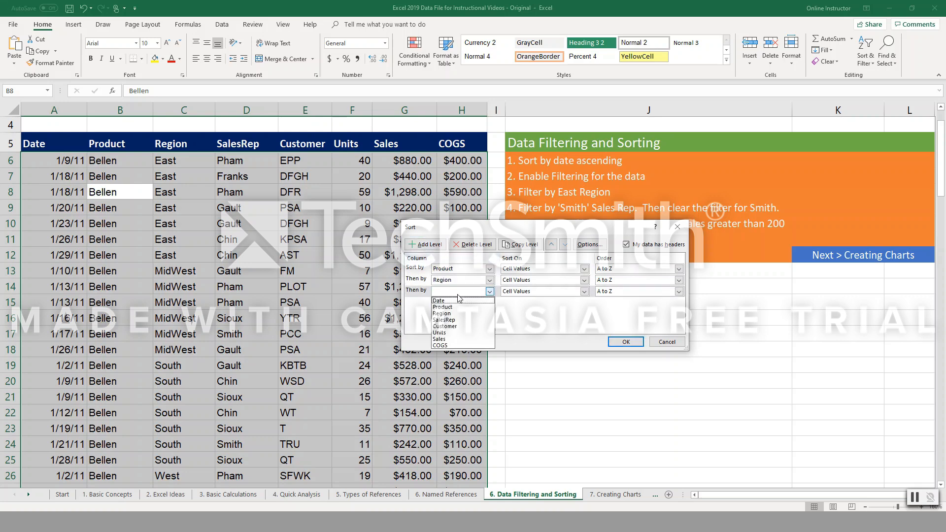
{"action": "left_click", "coordinate": [457, 320]}
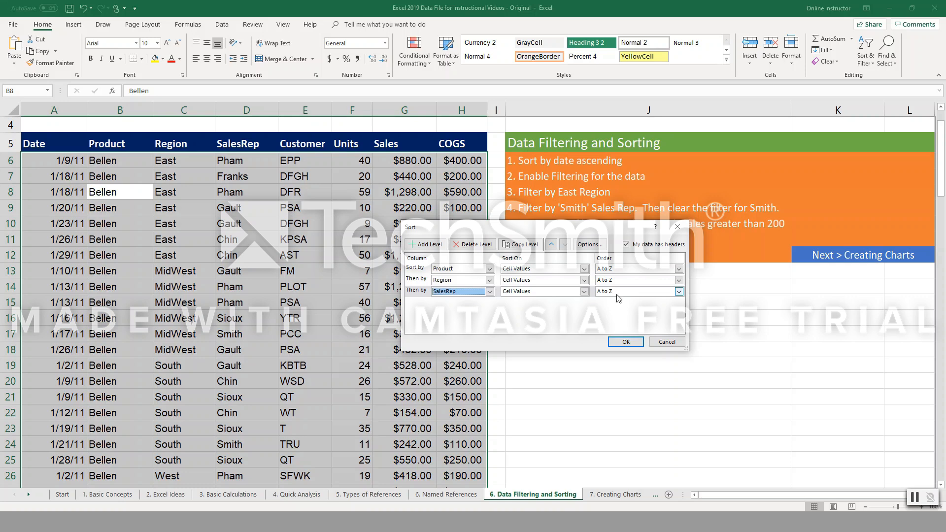
{"action": "left_click", "coordinate": [624, 341]}
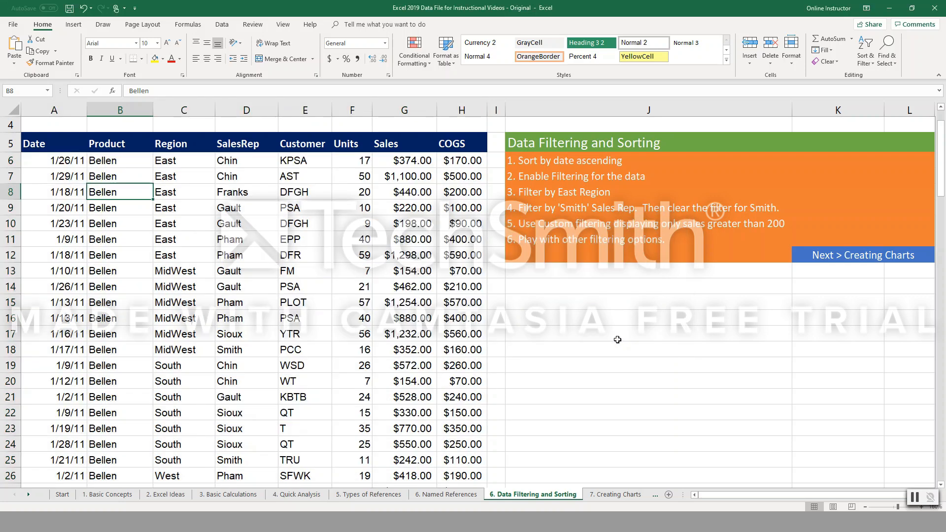
Turn on filtering for the sales data's header row.
{"action": "scroll", "coordinate": [102, 244], "scroll_direction": "up", "scroll_amount": 1}
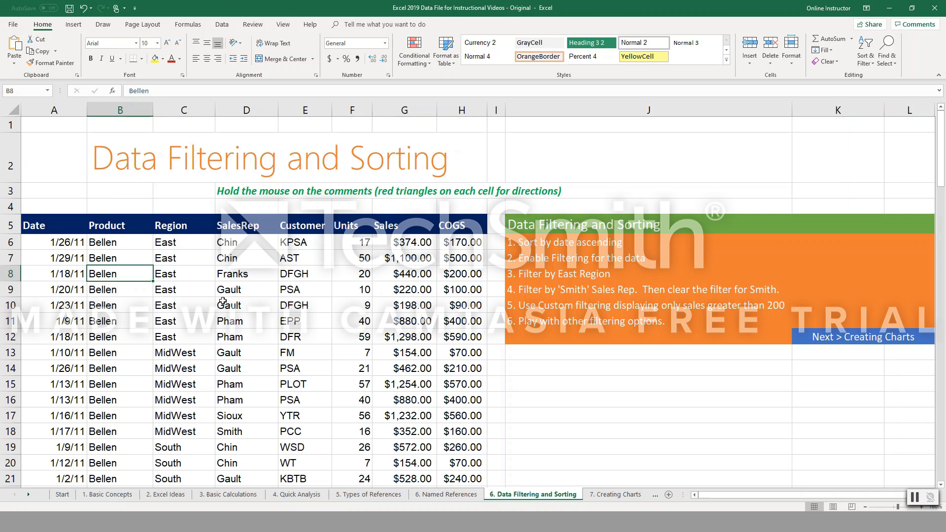
{"action": "left_click", "coordinate": [869, 67]}
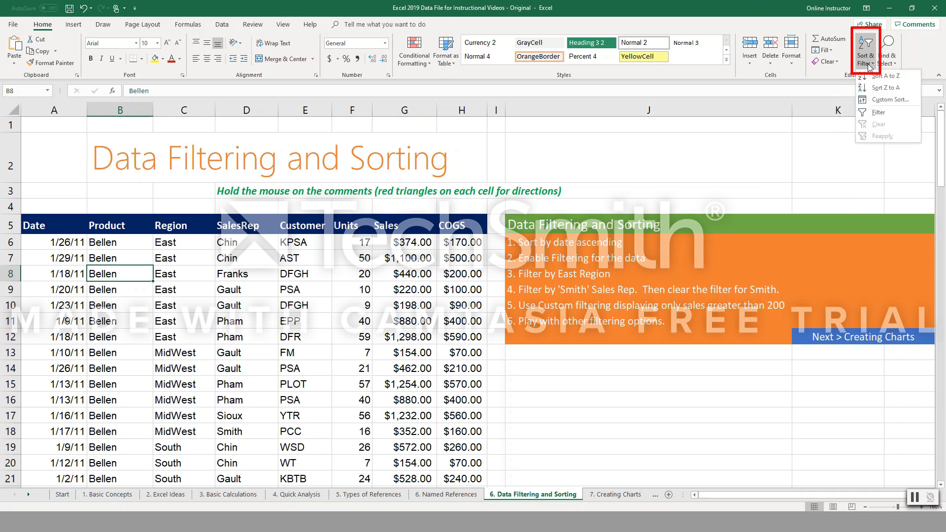
{"action": "left_click", "coordinate": [869, 113]}
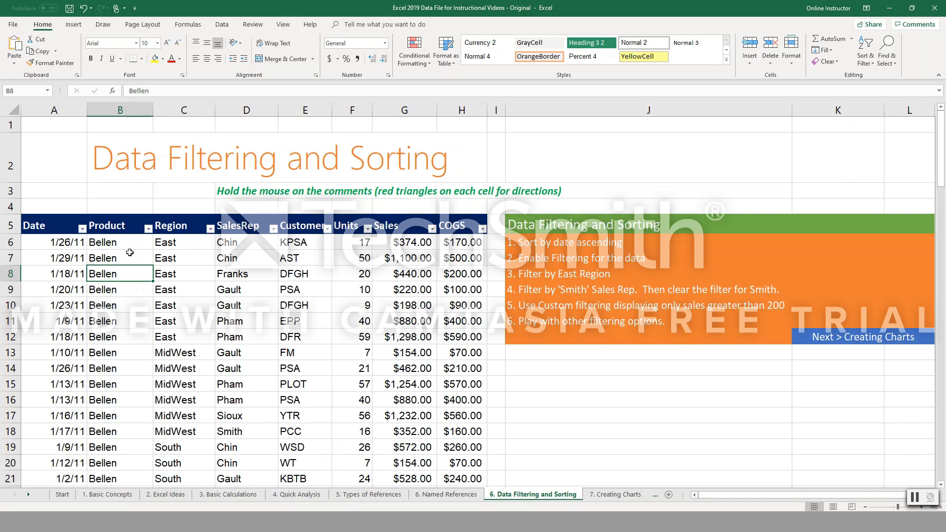
{"action": "right_click", "coordinate": [126, 246]}
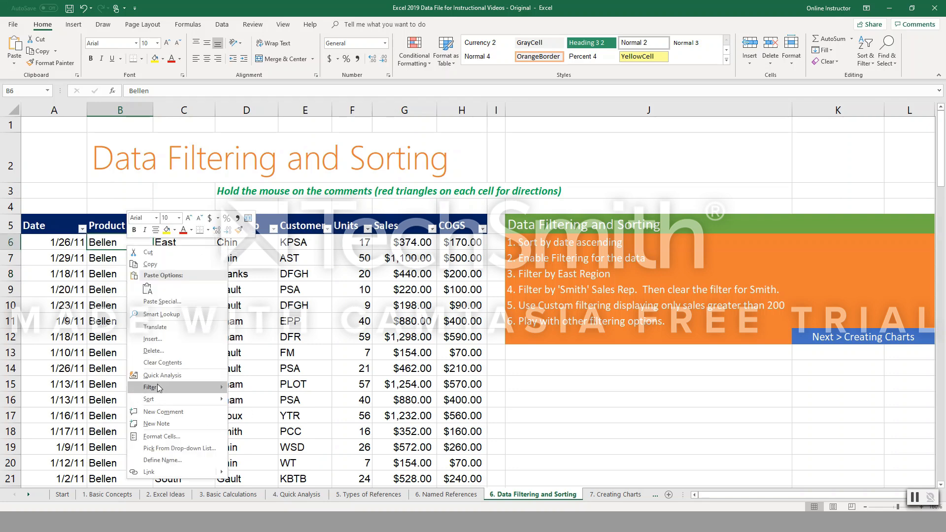
{"action": "mouse_move", "coordinate": [158, 384]}
{"action": "left_click", "coordinate": [267, 290]}
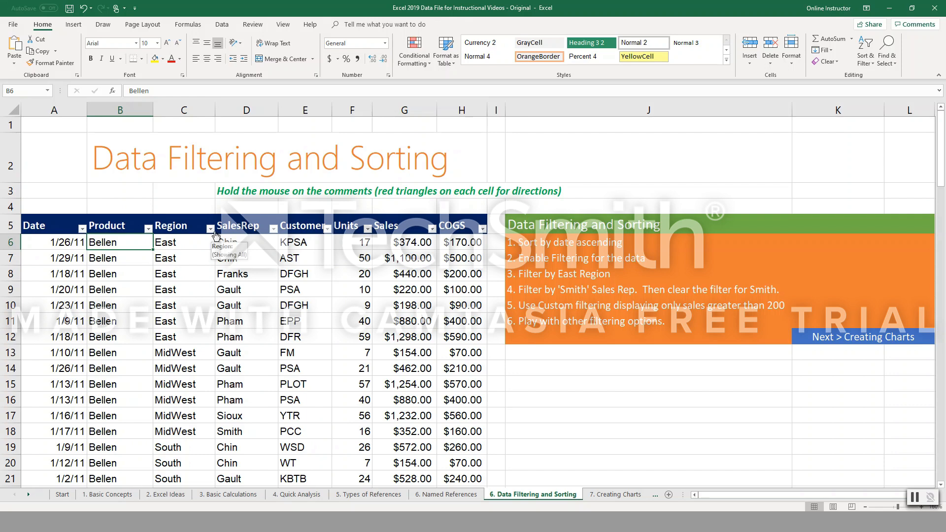
Filter the Product column to show only Sunshine.
{"action": "left_click", "coordinate": [147, 228]}
{"action": "left_click", "coordinate": [51, 326]}
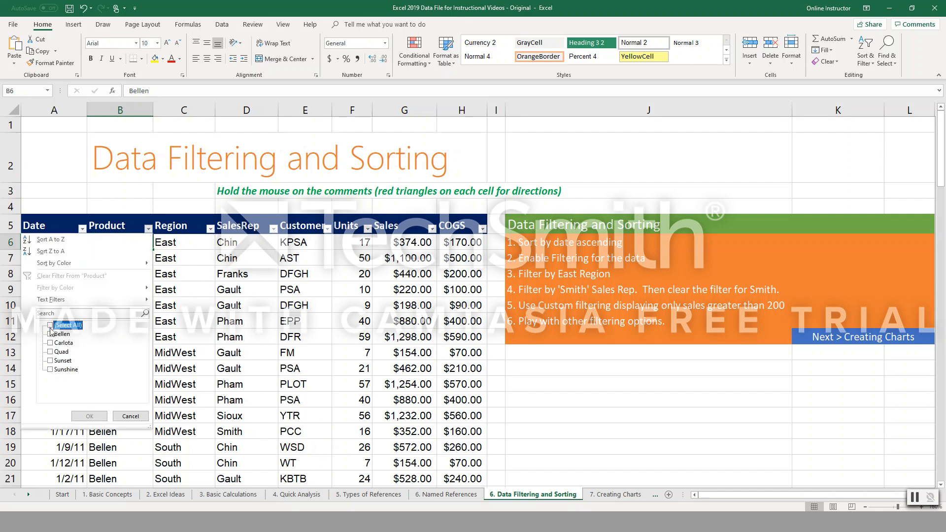
{"action": "left_click", "coordinate": [52, 370]}
{"action": "left_click", "coordinate": [89, 416]}
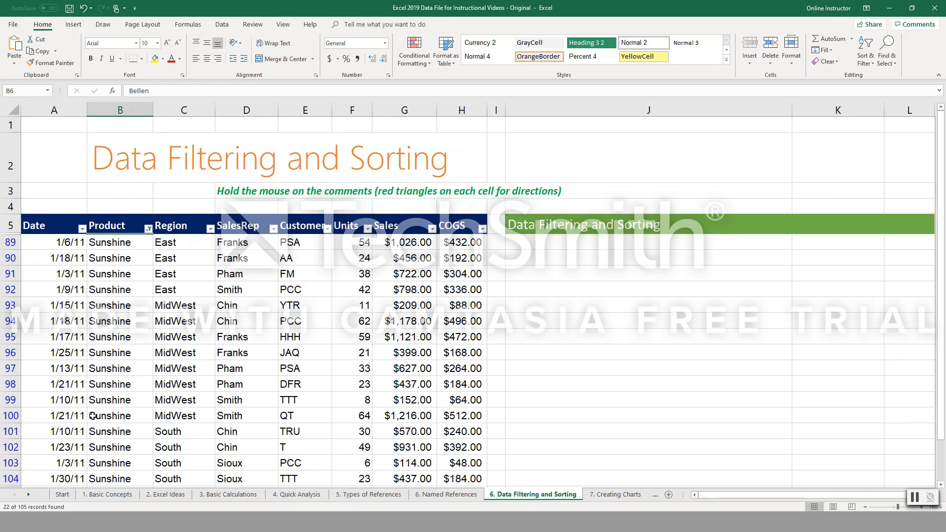
Filter the Region column to show only East and MidWest.
{"action": "scroll", "coordinate": [130, 317], "scroll_direction": "down", "scroll_amount": 4}
{"action": "scroll", "coordinate": [128, 318], "scroll_direction": "up", "scroll_amount": 3}
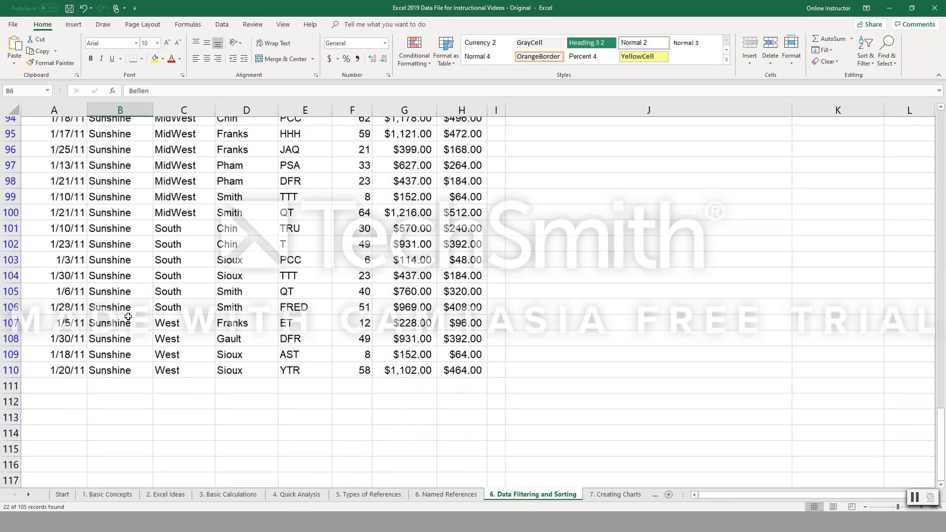
{"action": "scroll", "coordinate": [127, 317], "scroll_direction": "up", "scroll_amount": 2}
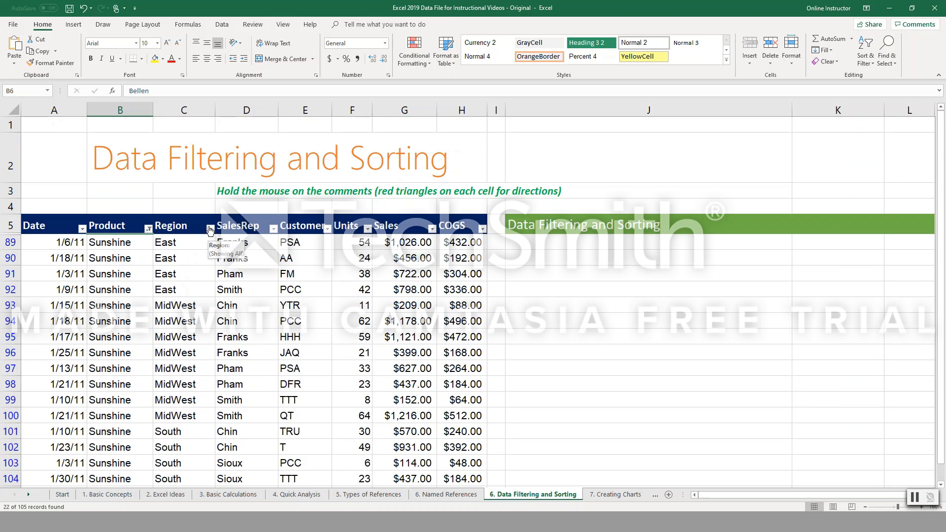
{"action": "left_click", "coordinate": [210, 229]}
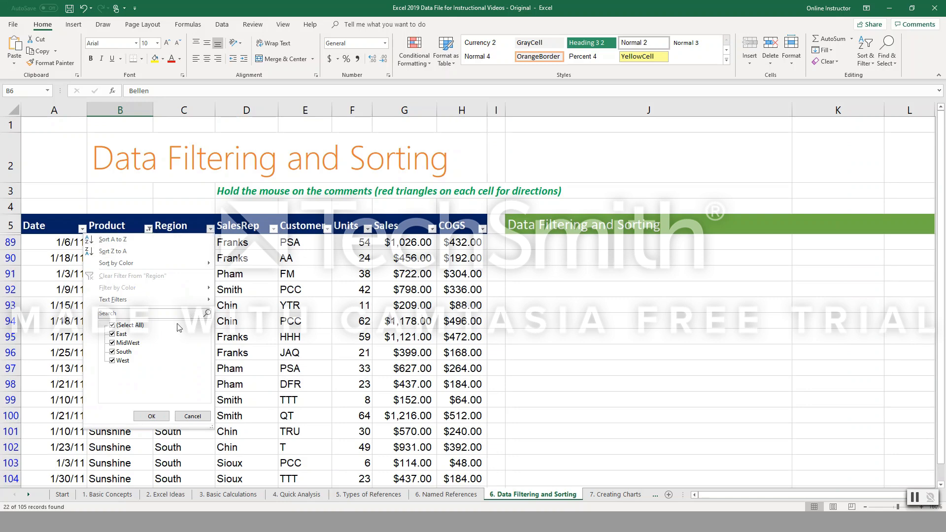
{"action": "left_click", "coordinate": [112, 325]}
{"action": "left_click", "coordinate": [112, 334]}
{"action": "left_click", "coordinate": [113, 343]}
{"action": "left_click", "coordinate": [152, 417]}
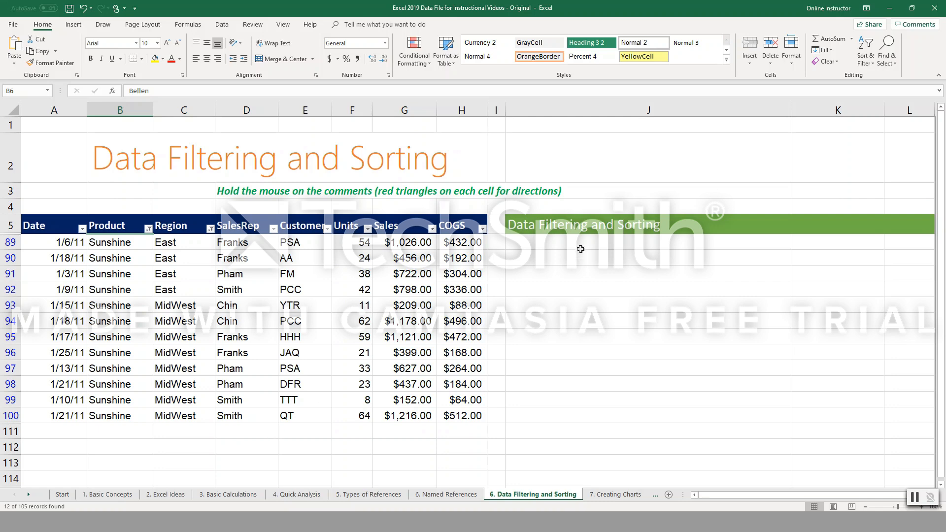
Apply an Above Average number filter to the Sales column.
{"action": "left_click", "coordinate": [482, 229]}
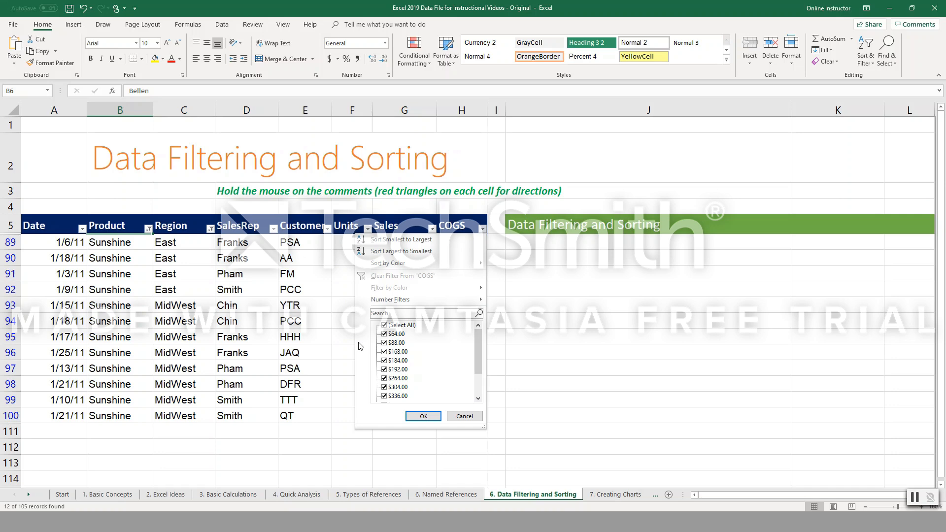
{"action": "left_click", "coordinate": [423, 416]}
{"action": "left_click", "coordinate": [432, 229]}
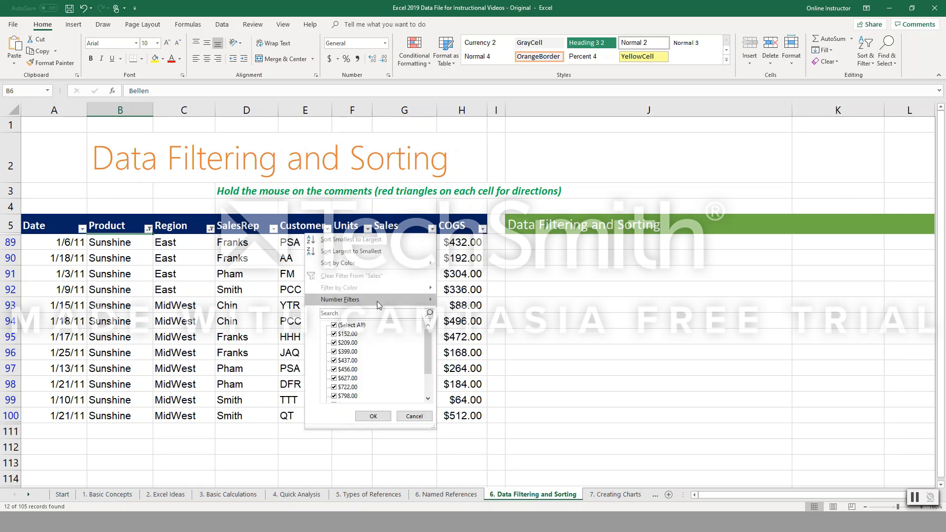
{"action": "mouse_move", "coordinate": [378, 302]}
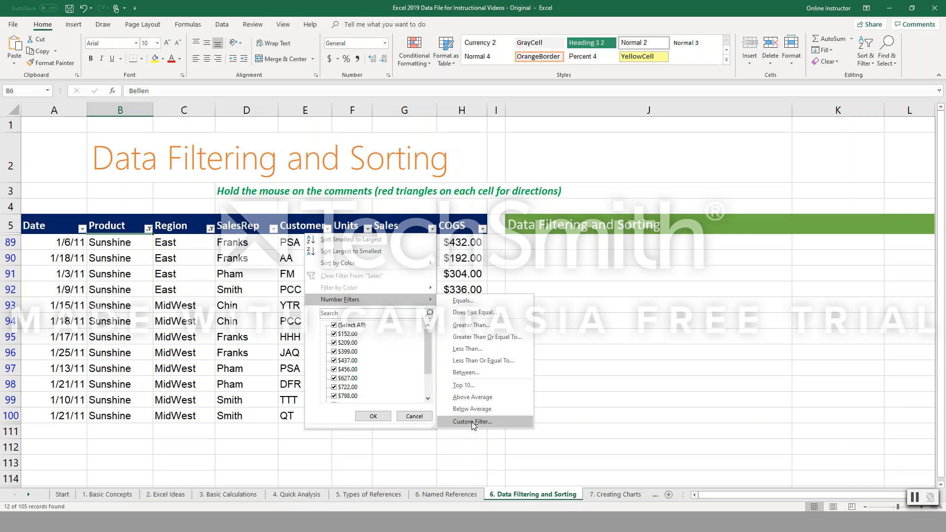
{"action": "left_click", "coordinate": [481, 399]}
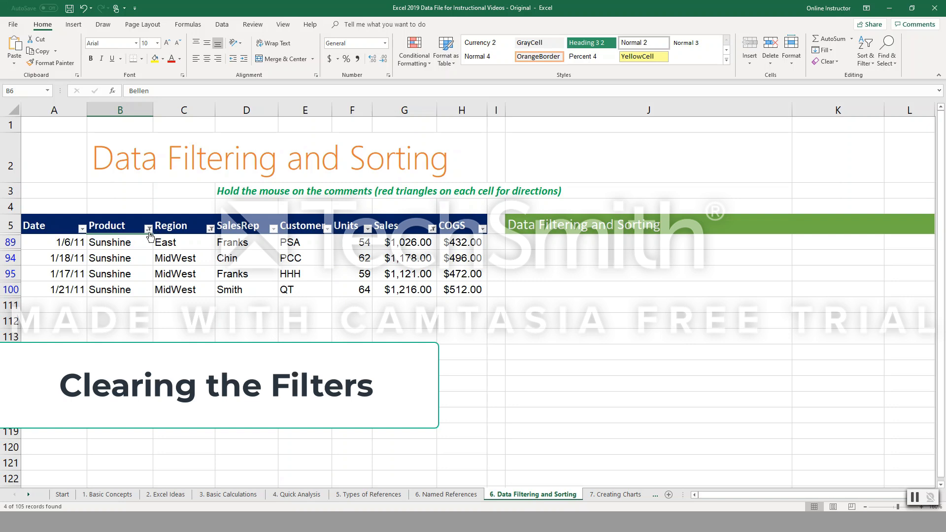
Clear the filters from the Product, Region and Sales columns.
{"action": "mouse_move", "coordinate": [149, 233]}
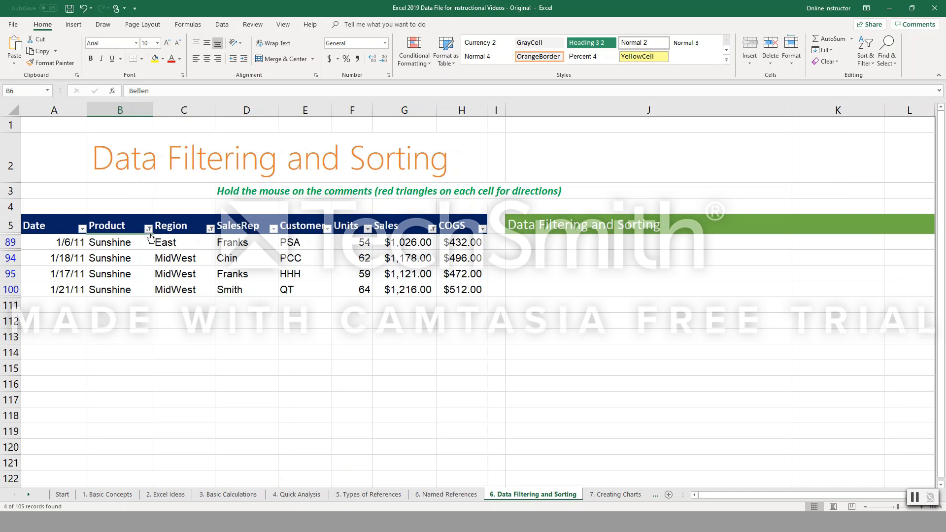
{"action": "left_click", "coordinate": [149, 229]}
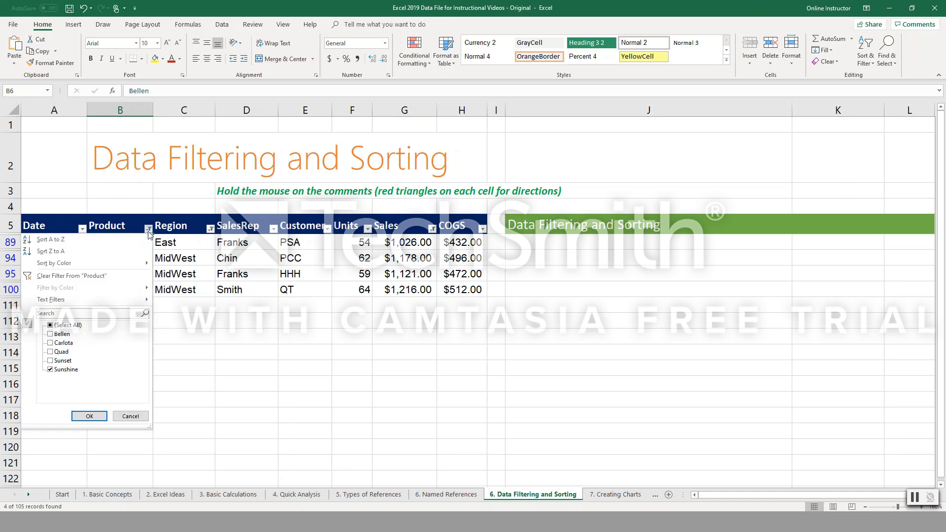
{"action": "left_click", "coordinate": [55, 277]}
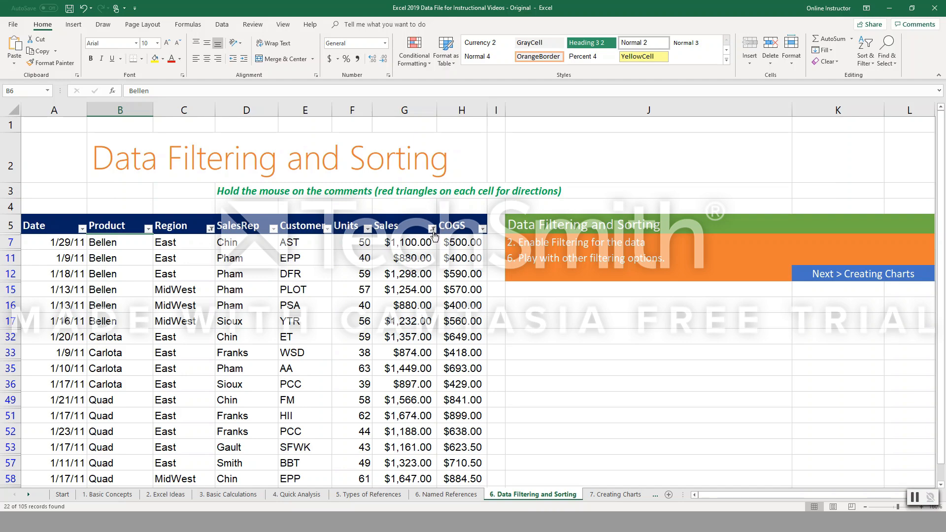
{"action": "scroll", "coordinate": [286, 340], "scroll_direction": "down", "scroll_amount": 2}
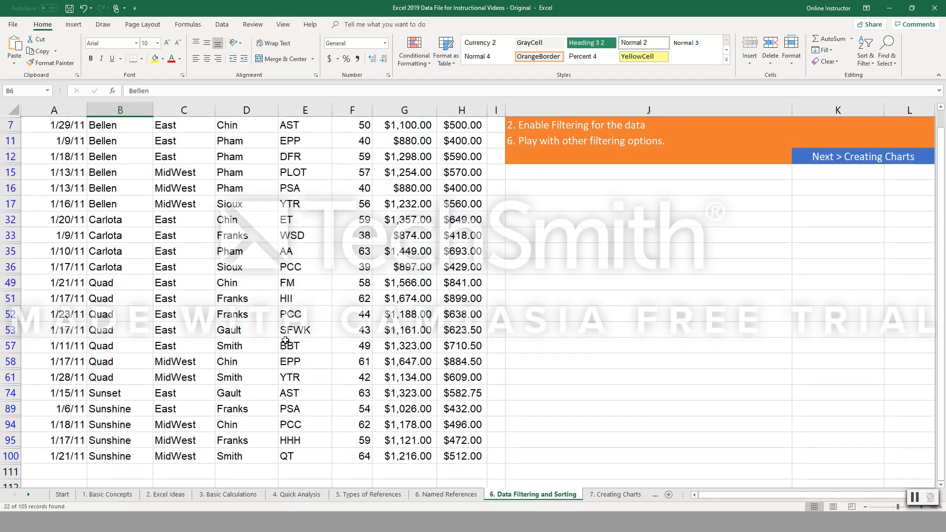
{"action": "scroll", "coordinate": [262, 341], "scroll_direction": "up", "scroll_amount": 2}
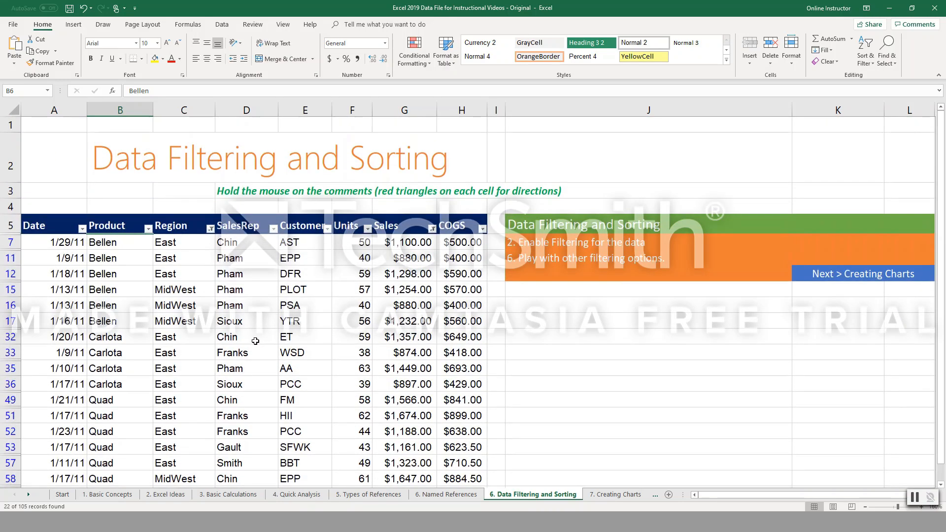
{"action": "left_click", "coordinate": [210, 227]}
{"action": "left_click", "coordinate": [112, 278]}
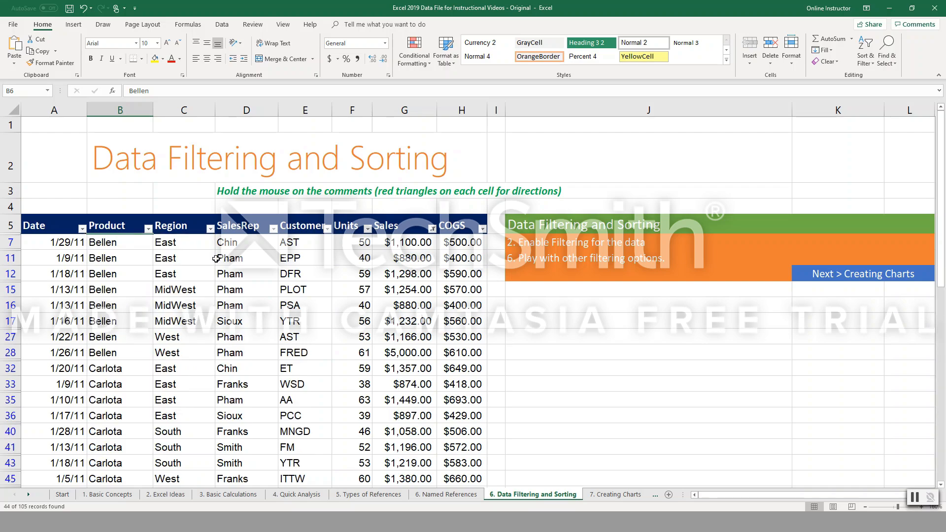
{"action": "left_click", "coordinate": [432, 229]}
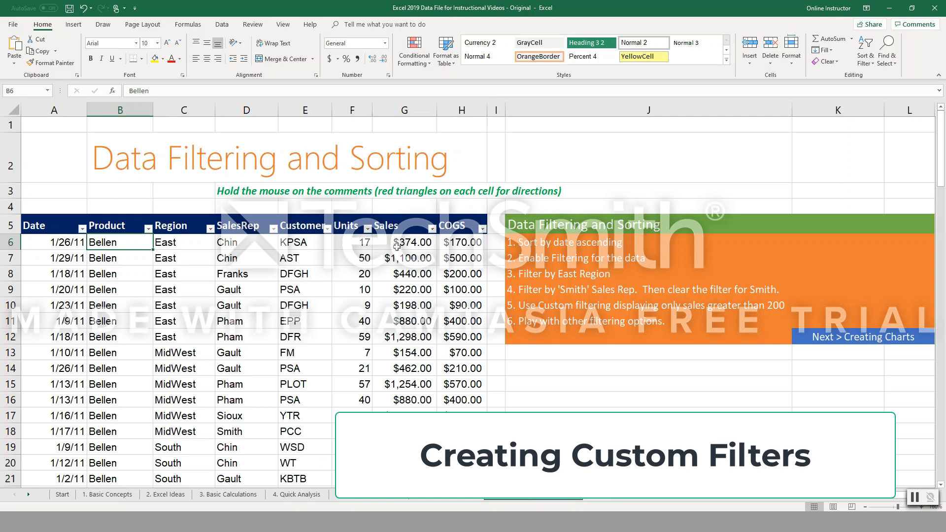
Apply a custom filter to the Sales column that shows only values greater than 1000.
{"action": "left_click", "coordinate": [433, 229]}
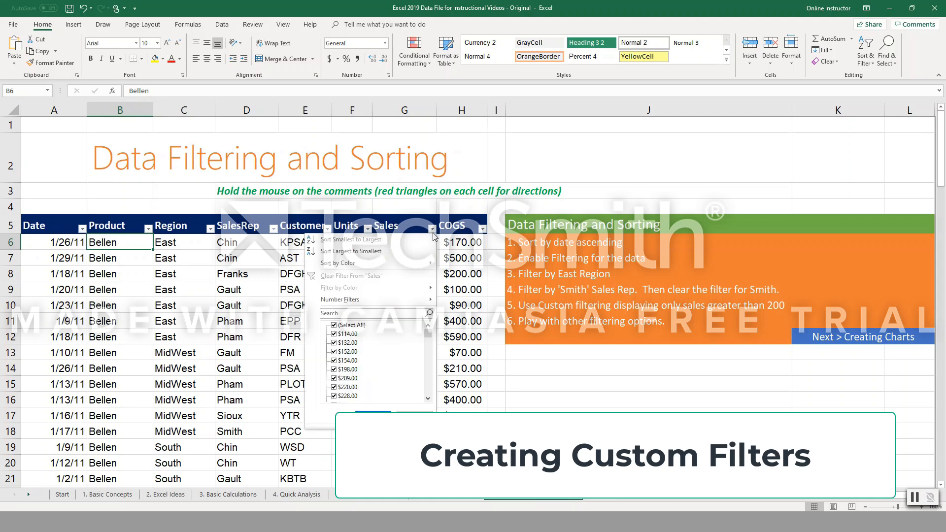
{"action": "mouse_move", "coordinate": [358, 302]}
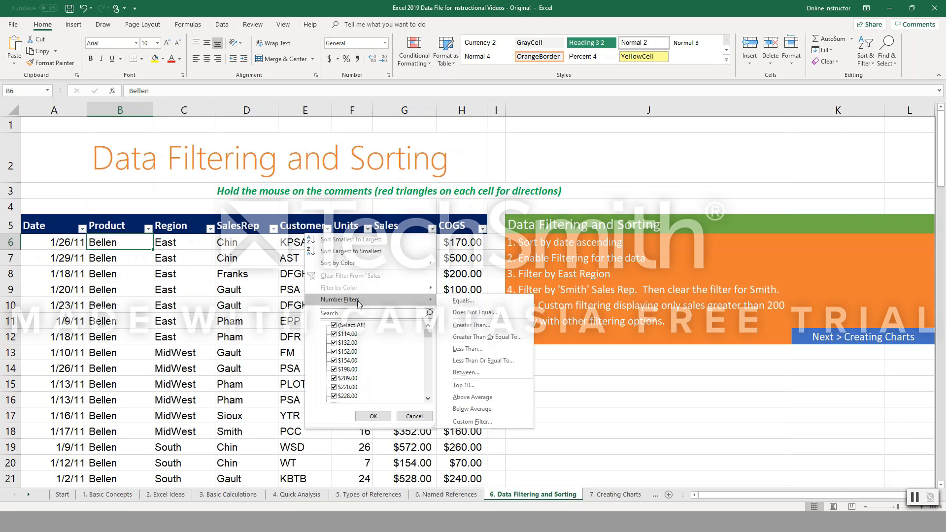
{"action": "left_click", "coordinate": [482, 424]}
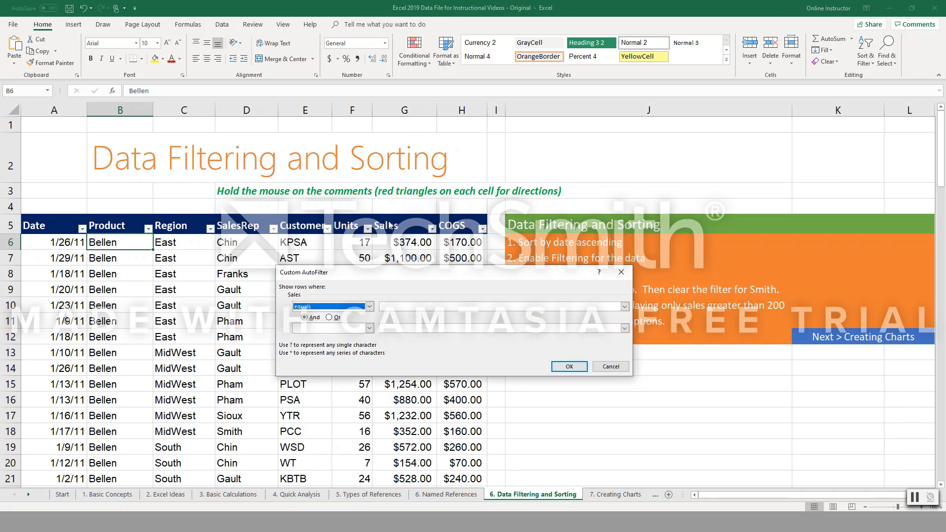
{"action": "left_click", "coordinate": [624, 307]}
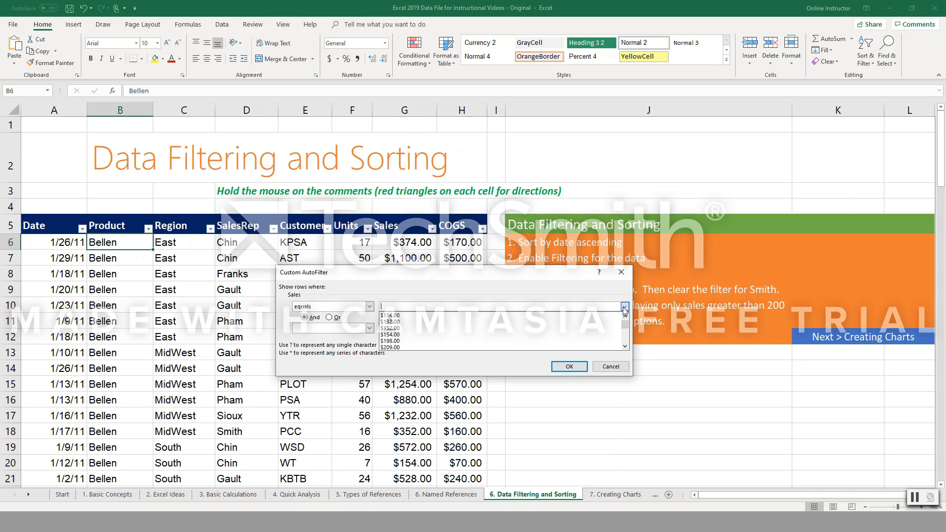
{"action": "left_click", "coordinate": [326, 309]}
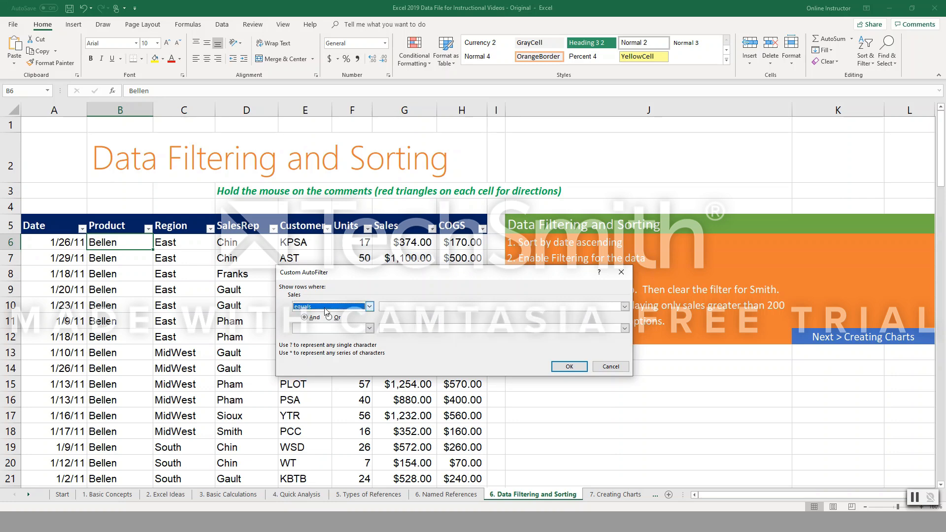
{"action": "left_click", "coordinate": [340, 308]}
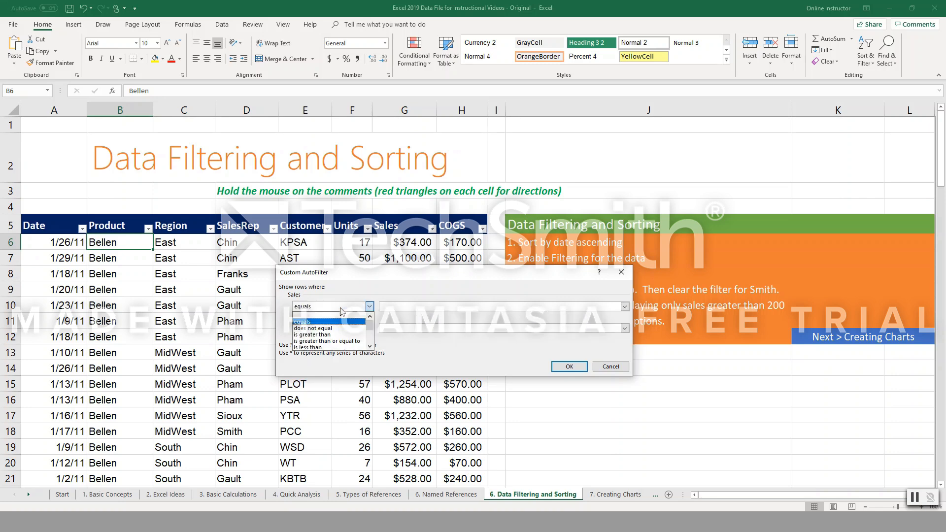
{"action": "left_click", "coordinate": [324, 335]}
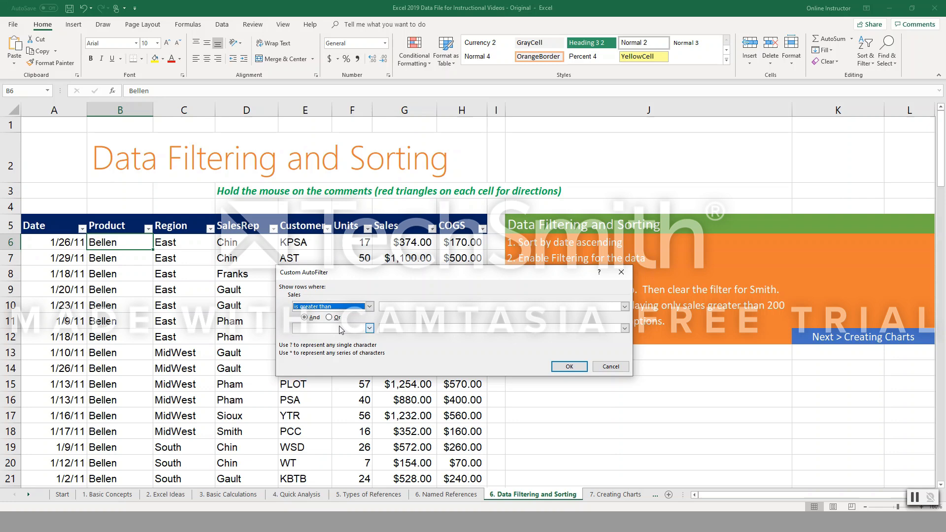
{"action": "left_click", "coordinate": [398, 306]}
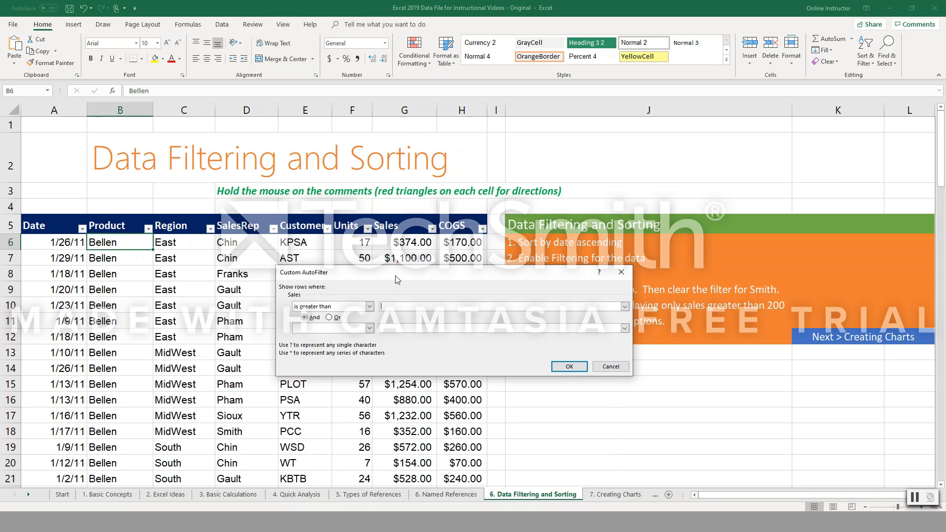
{"action": "left_click_drag", "start_coordinate": [395, 276], "coordinate": [593, 279]}
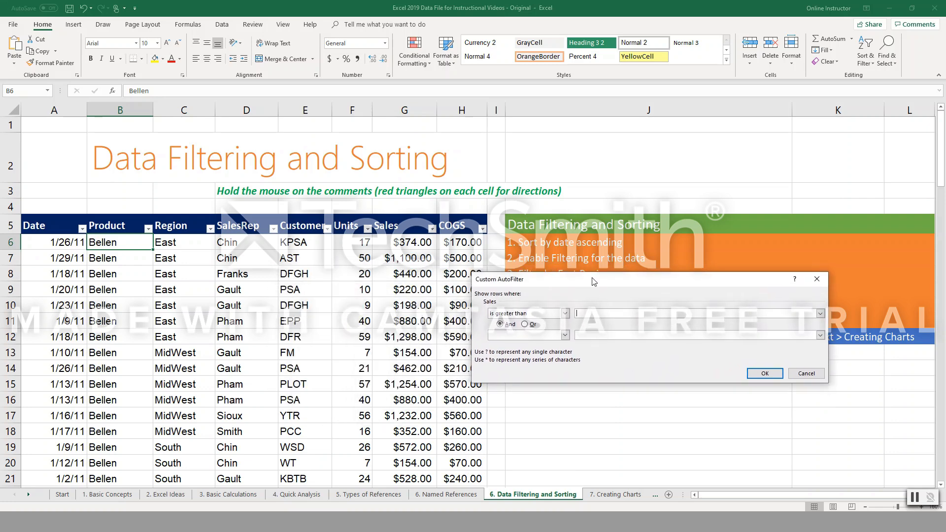
{"action": "type", "text": "1000"}
{"action": "left_click", "coordinate": [523, 336]}
{"action": "scroll", "coordinate": [566, 370], "scroll_direction": "down", "scroll_amount": 3}
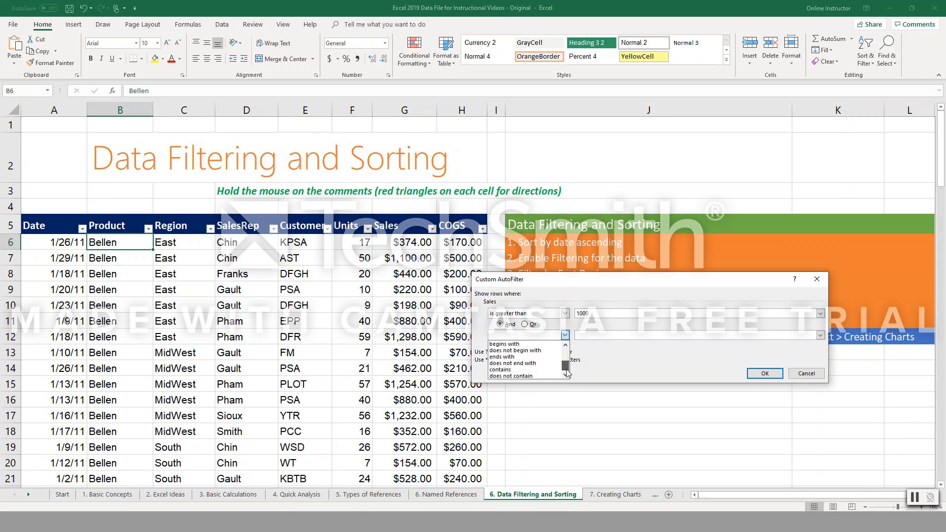
{"action": "left_click", "coordinate": [737, 381]}
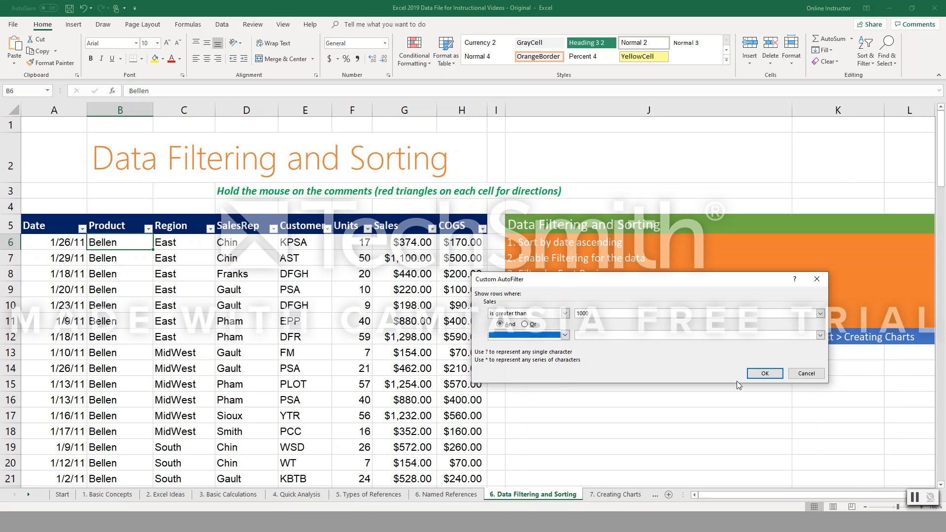
{"action": "left_click", "coordinate": [763, 374]}
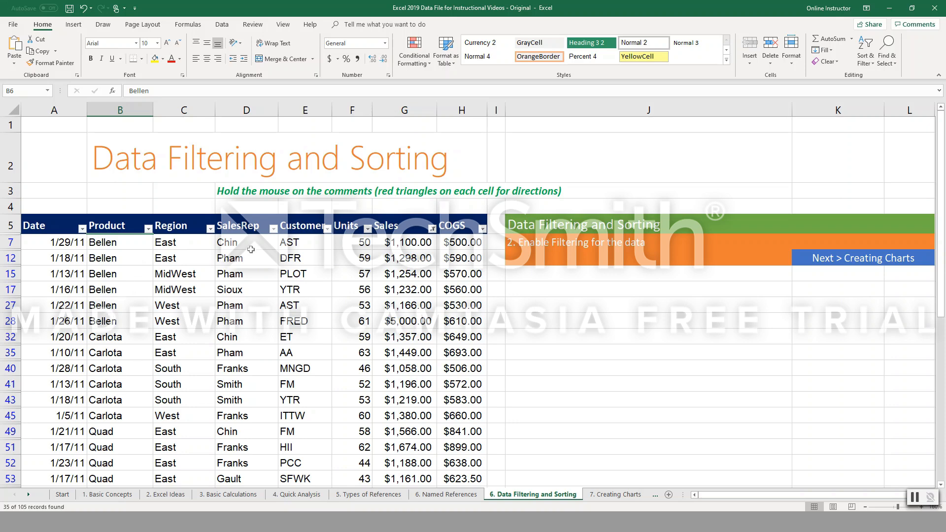
Apply a text filter to the SalesRep column that shows only names beginning with G.
{"action": "left_click", "coordinate": [273, 228]}
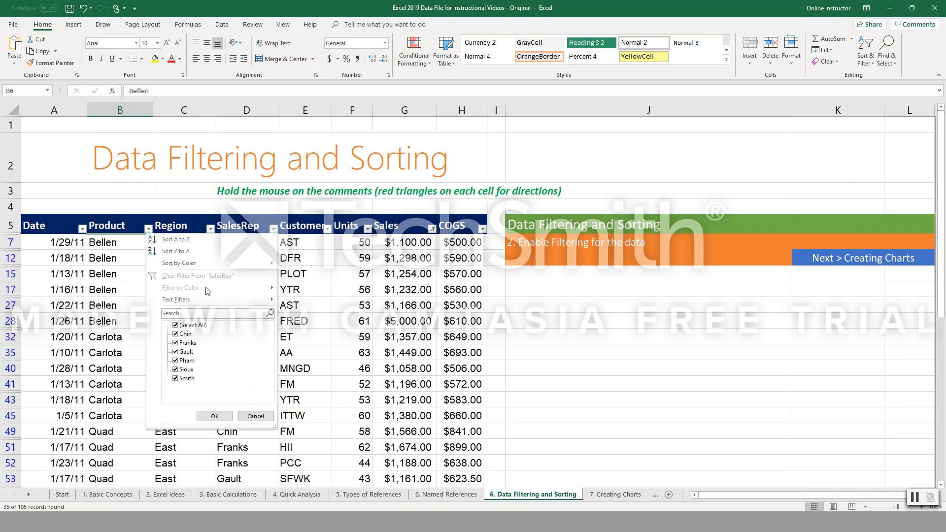
{"action": "mouse_move", "coordinate": [193, 300]}
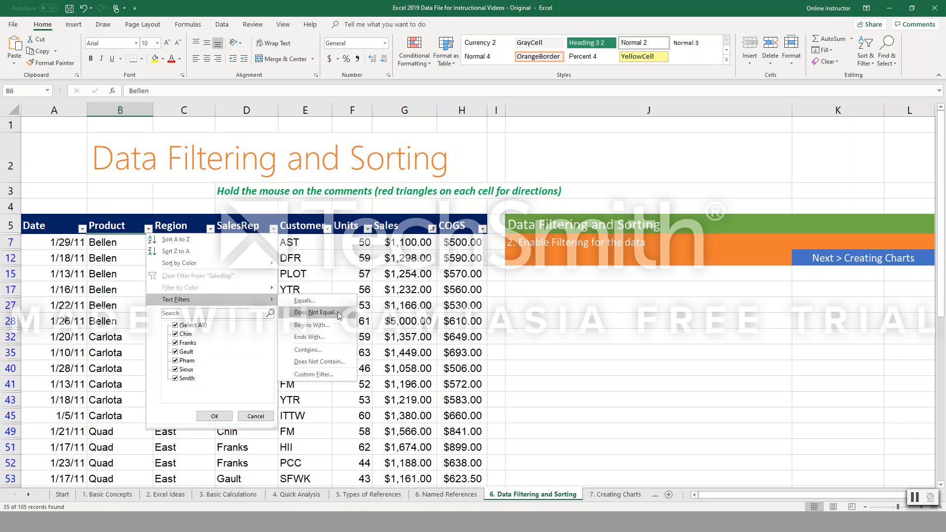
{"action": "left_click", "coordinate": [351, 325]}
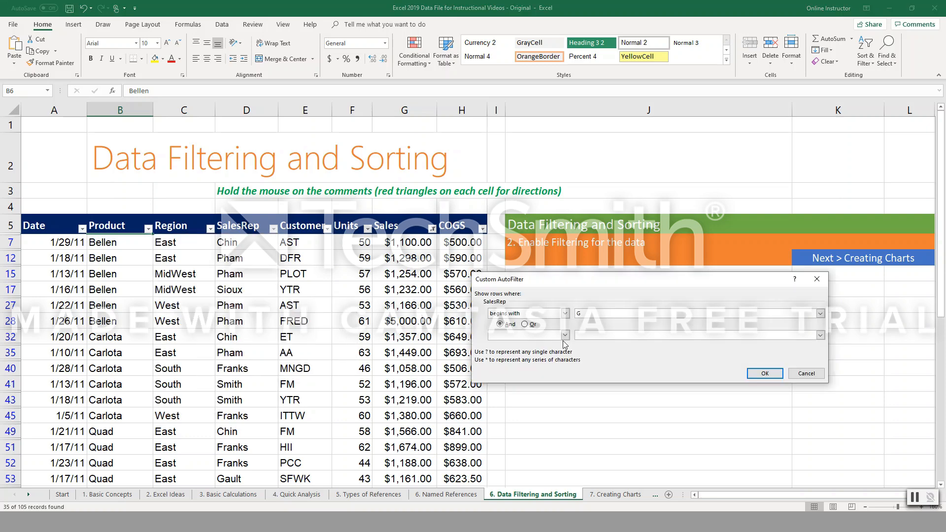
{"action": "left_click", "coordinate": [765, 373]}
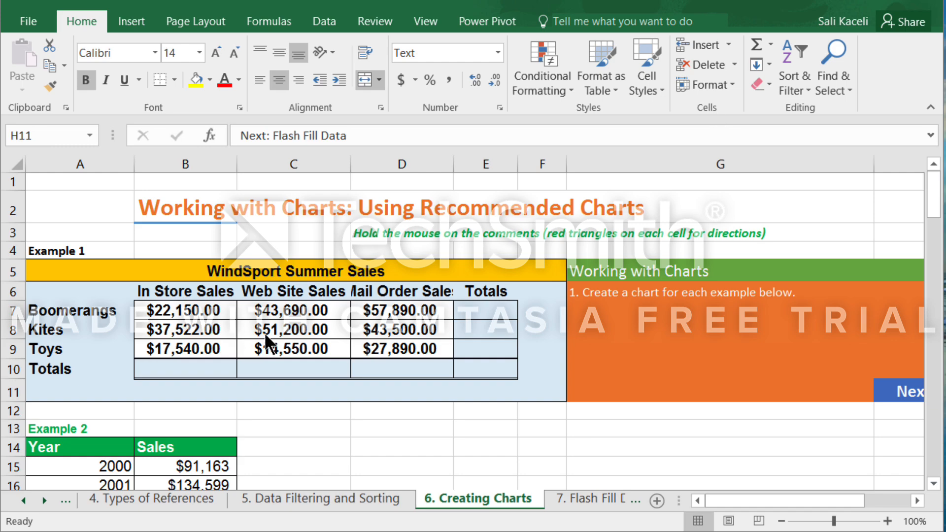
Look through the chart examples and view the Quick Analysis chart options for the product names and In Store Sales in A7:B9.
{"action": "scroll", "coordinate": [264, 332], "scroll_direction": "down", "scroll_amount": 10}
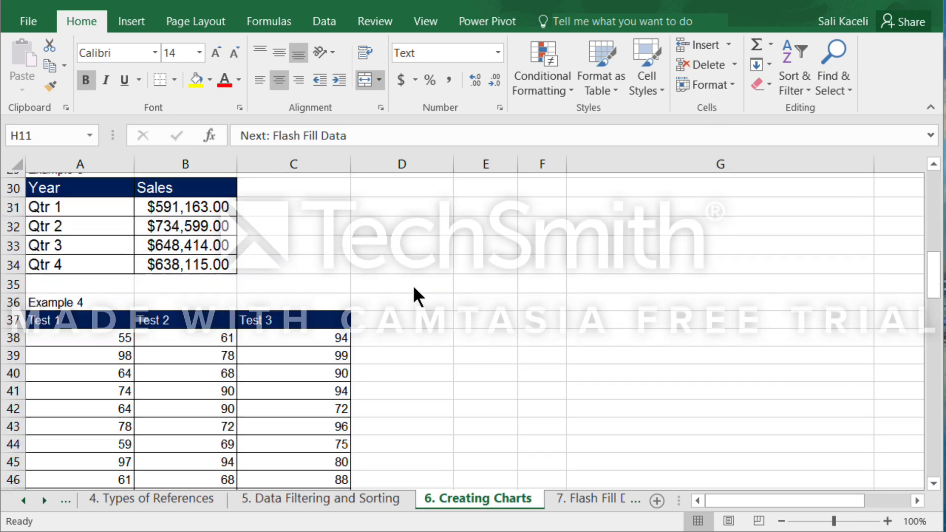
{"action": "scroll", "coordinate": [434, 295], "scroll_direction": "up", "scroll_amount": 10}
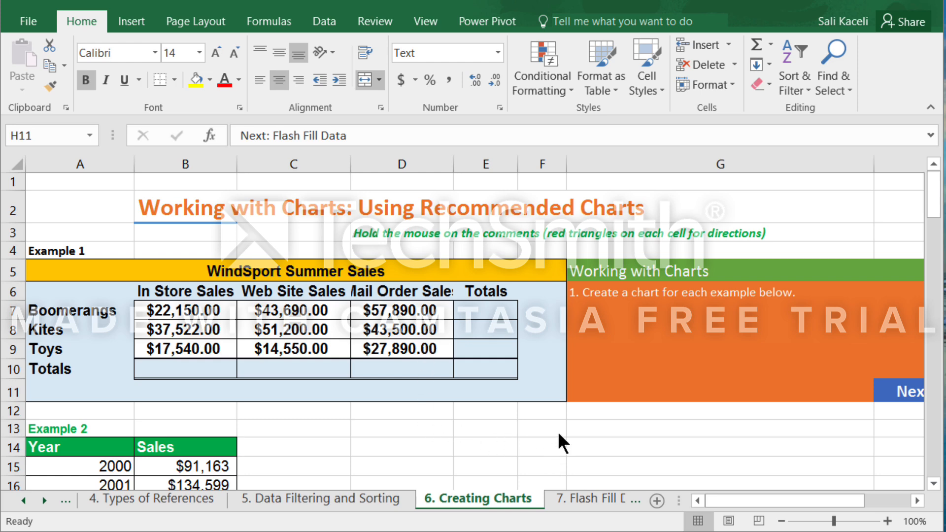
{"action": "left_click", "coordinate": [544, 432]}
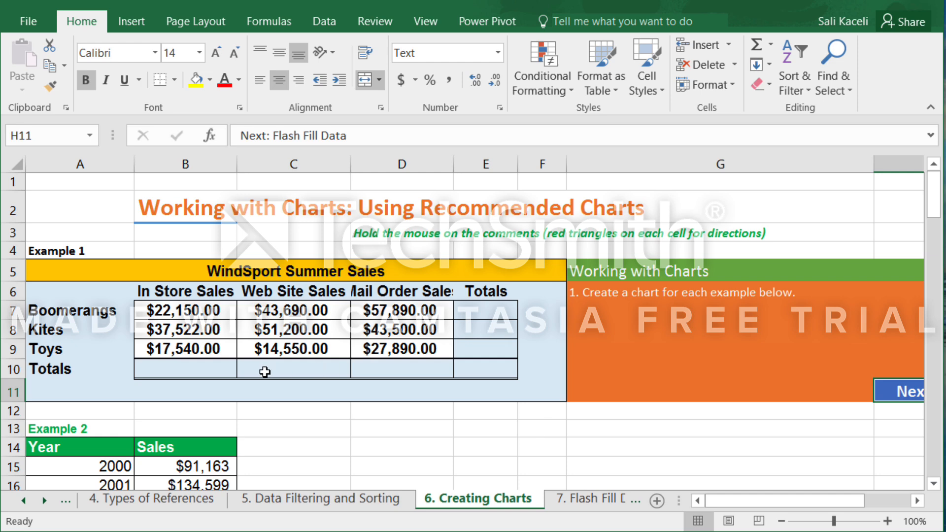
{"action": "left_click", "coordinate": [100, 302]}
{"action": "left_click_drag", "start_coordinate": [100, 301], "coordinate": [184, 353]}
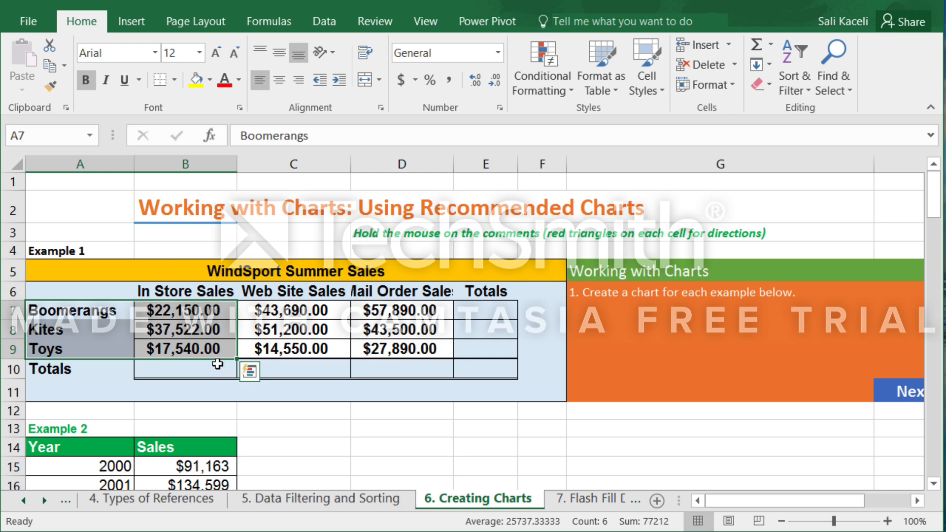
{"action": "left_click", "coordinate": [253, 374]}
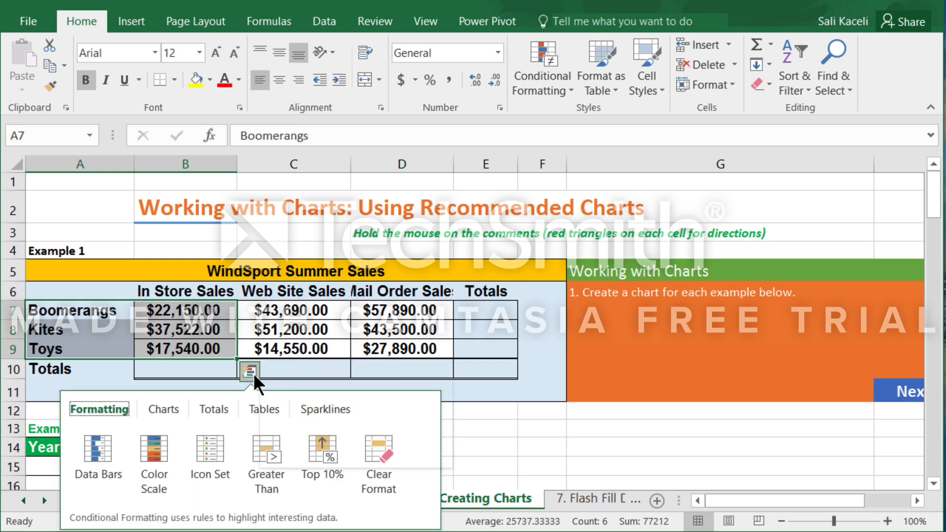
{"action": "left_click", "coordinate": [163, 410]}
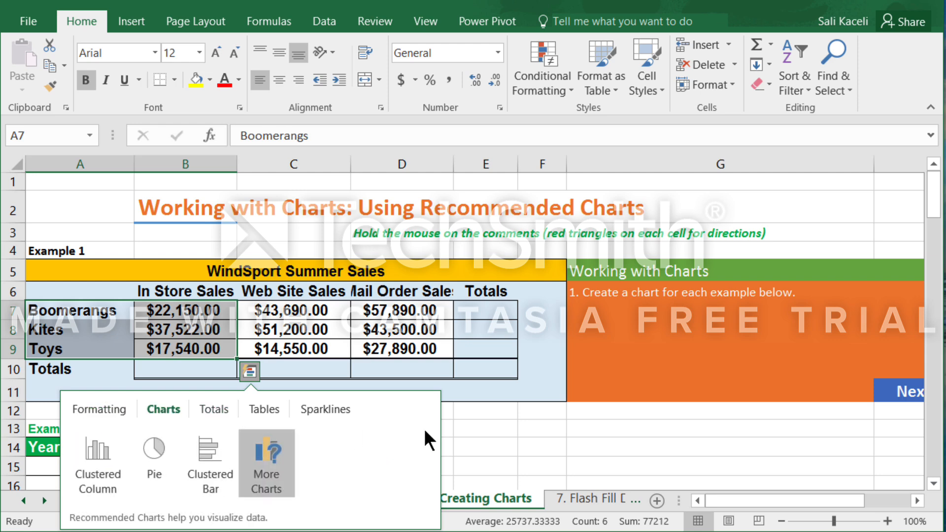
{"action": "left_click", "coordinate": [554, 384]}
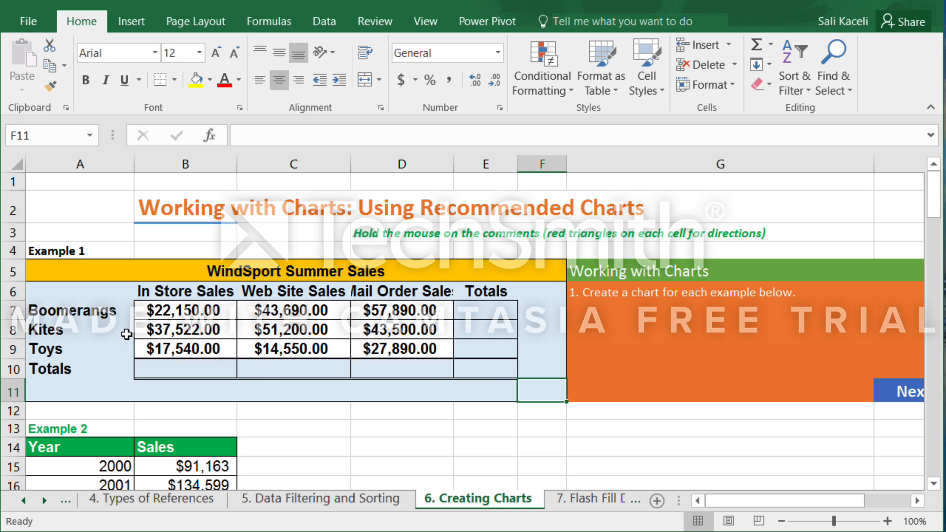
Select the product names and In Store Sales in A7:B9 and start inserting a chart from them.
{"action": "left_click_drag", "start_coordinate": [101, 315], "coordinate": [176, 351]}
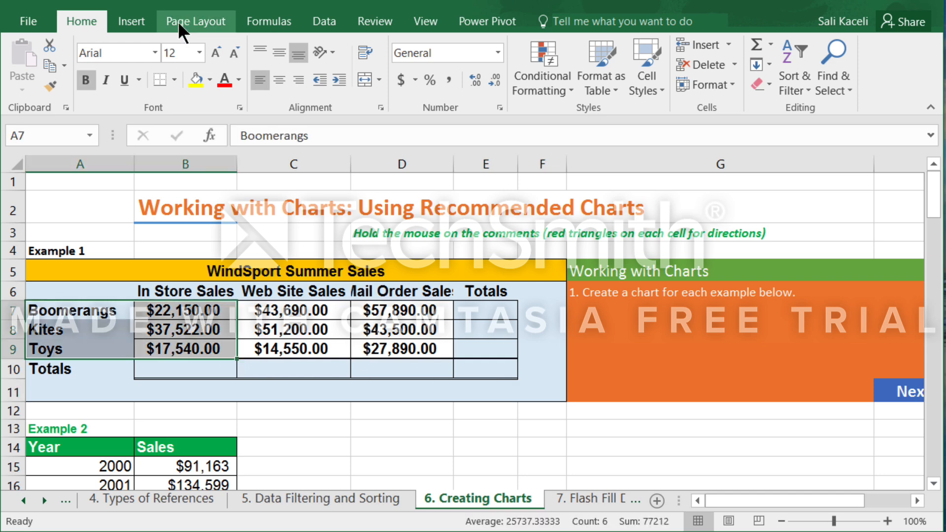
{"action": "left_click", "coordinate": [129, 22]}
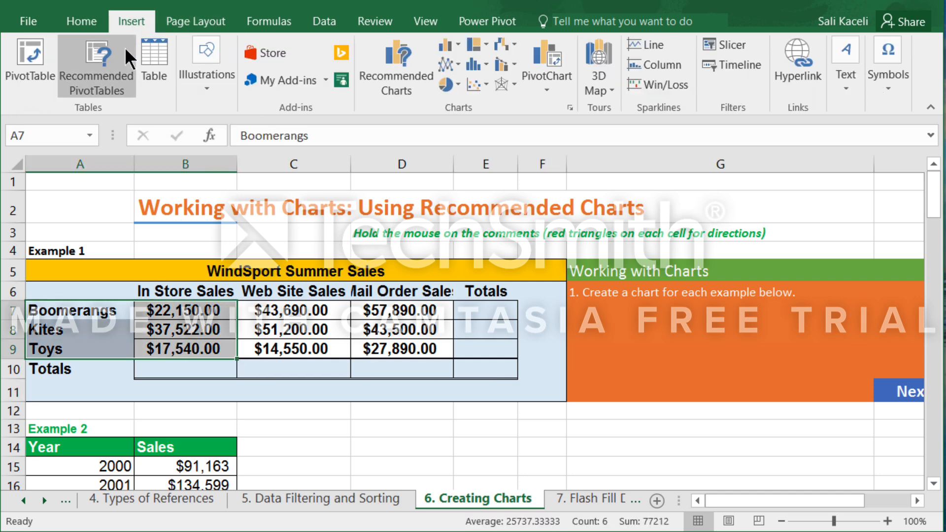
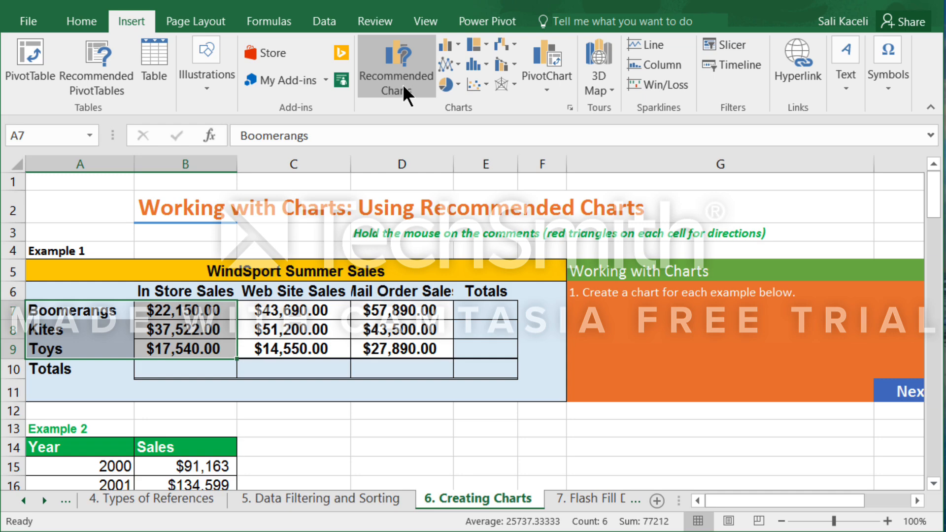
Insert the recommended Clustered Column chart for the selected product names and In Store Sales.
{"action": "left_click", "coordinate": [403, 84]}
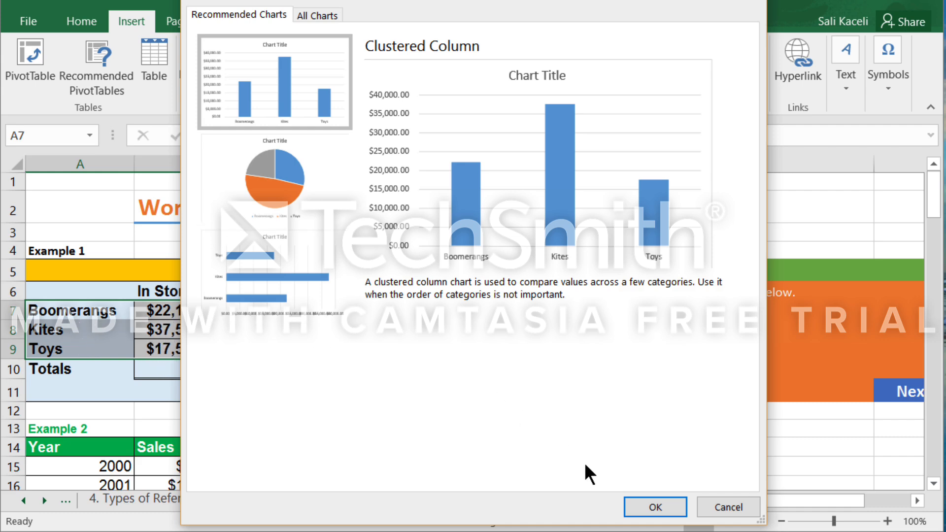
{"action": "left_click", "coordinate": [666, 515]}
{"action": "mouse_move", "coordinate": [378, 342]}
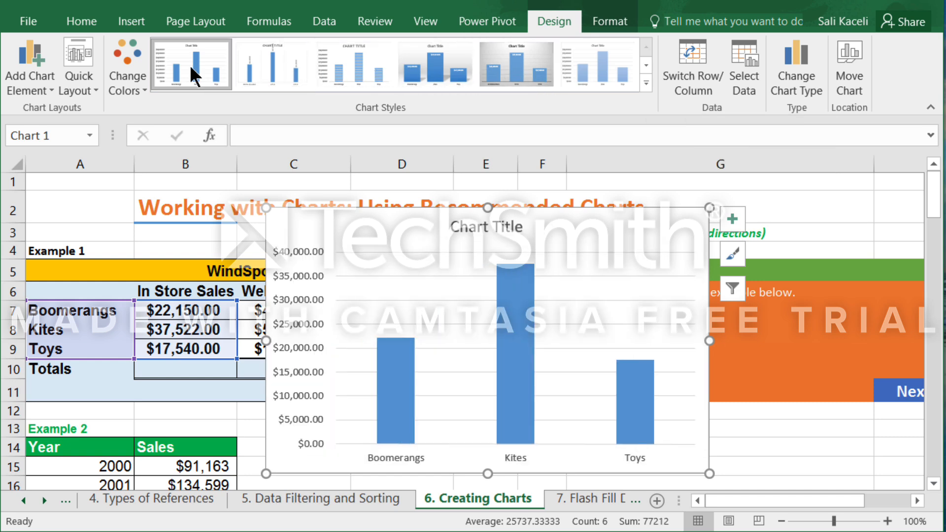
Recolor the in-store sales chart with the Colorful palette that starts with orange.
{"action": "left_click", "coordinate": [128, 80]}
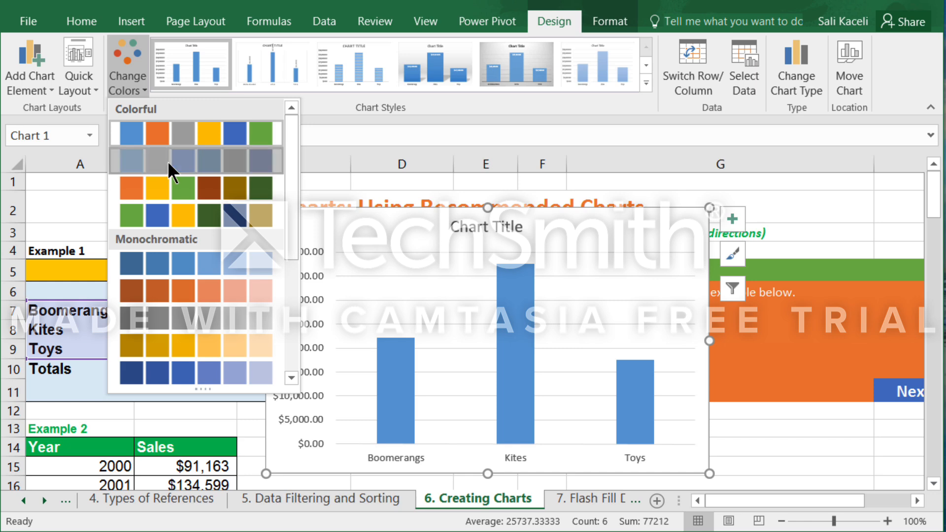
{"action": "left_click", "coordinate": [168, 161]}
{"action": "left_click", "coordinate": [148, 72]}
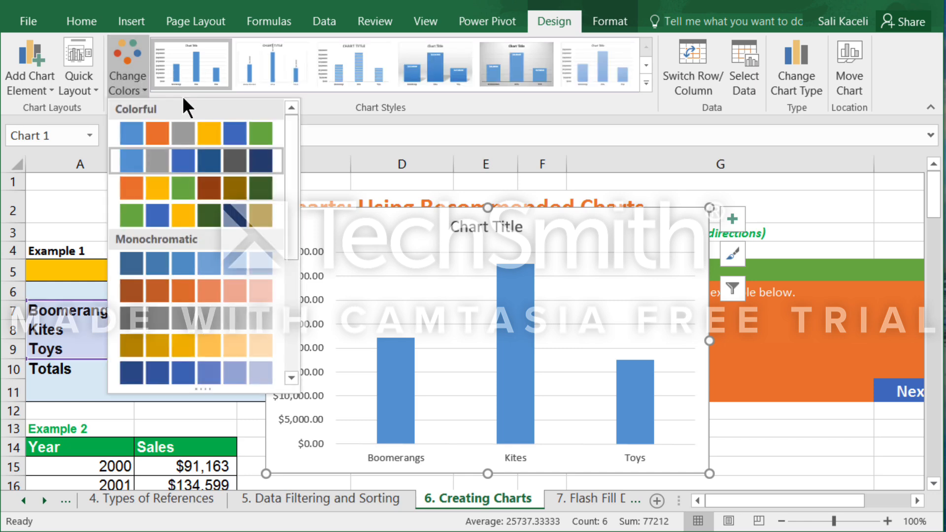
{"action": "left_click", "coordinate": [190, 198]}
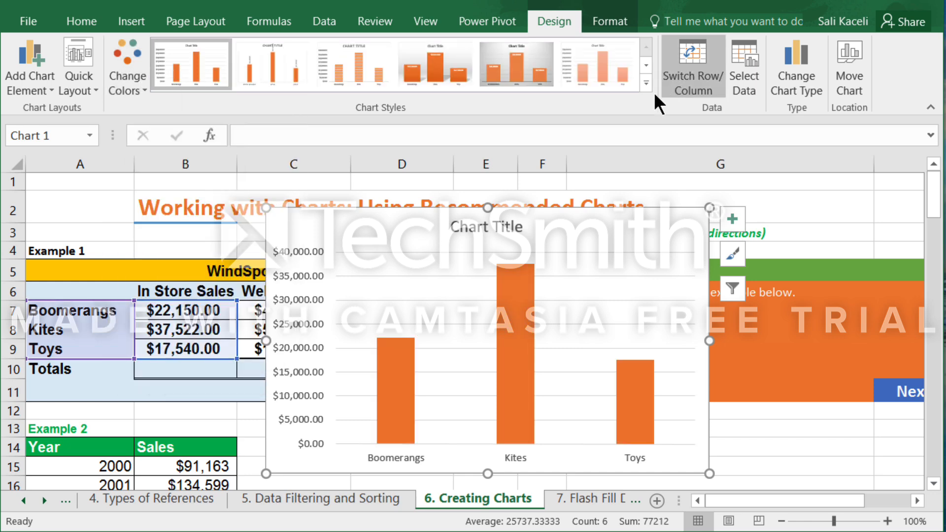
View the quick layout and formatting options for the in-store sales chart, and delete the chart.
{"action": "left_click", "coordinate": [85, 85]}
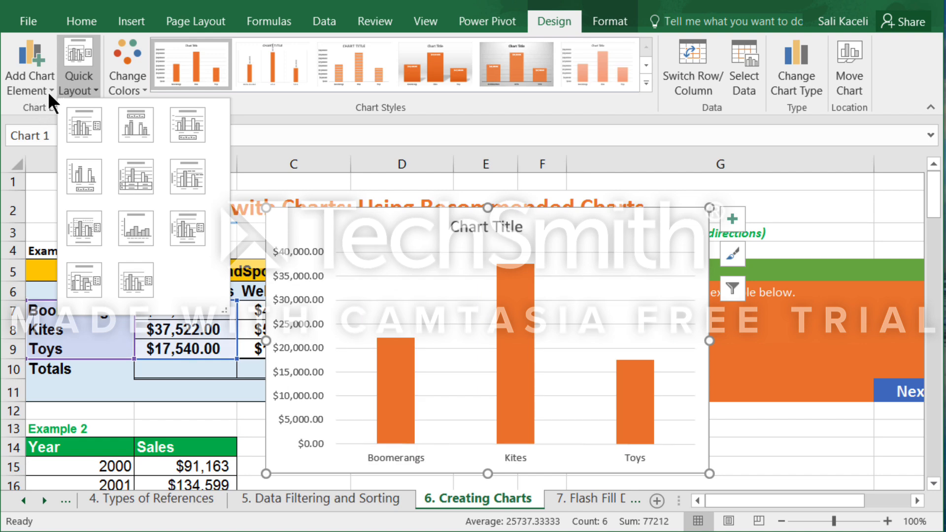
{"action": "left_click", "coordinate": [611, 20]}
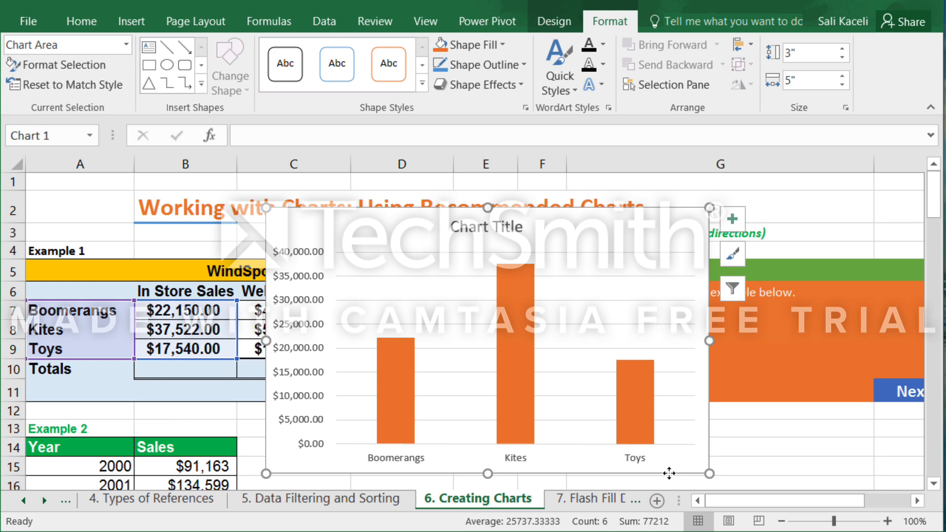
{"action": "key", "text": "Delete"}
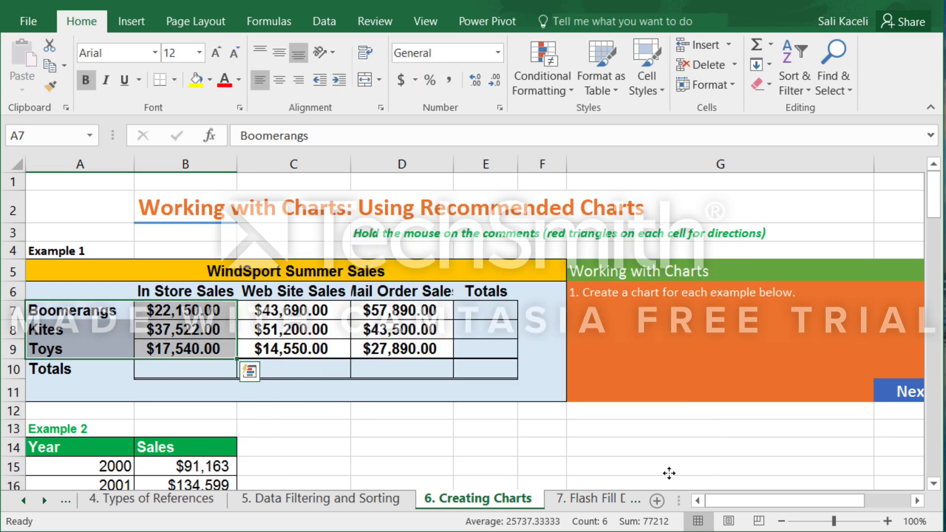
Insert the recommended Clustered Column chart from A6:D9, covering In Store, Web Site and Mail Order Sales for all products.
{"action": "left_click", "coordinate": [369, 466]}
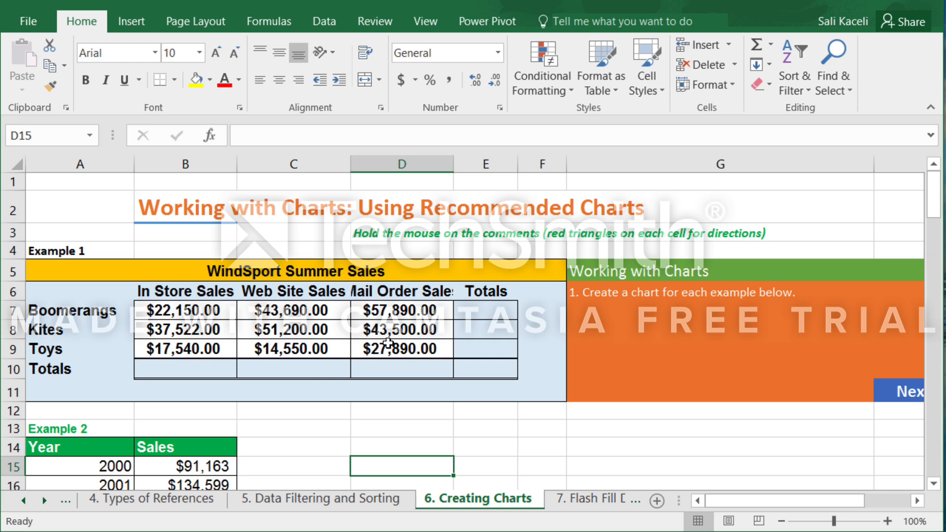
{"action": "left_click", "coordinate": [44, 295]}
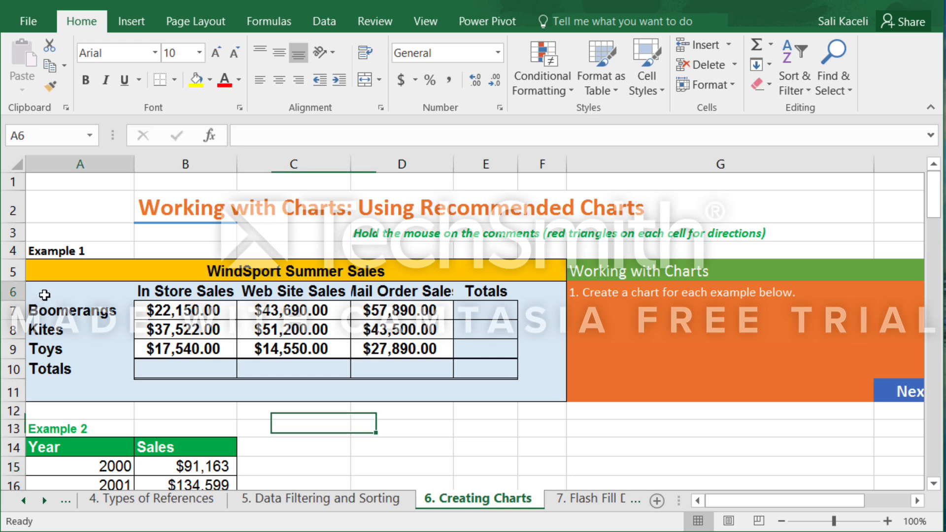
{"action": "left_click_drag", "start_coordinate": [44, 294], "coordinate": [416, 347]}
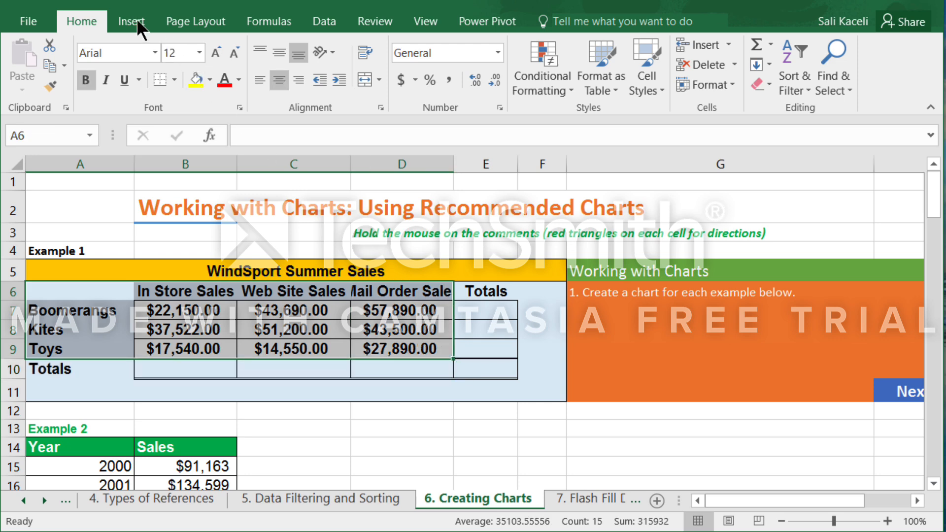
{"action": "left_click", "coordinate": [130, 31]}
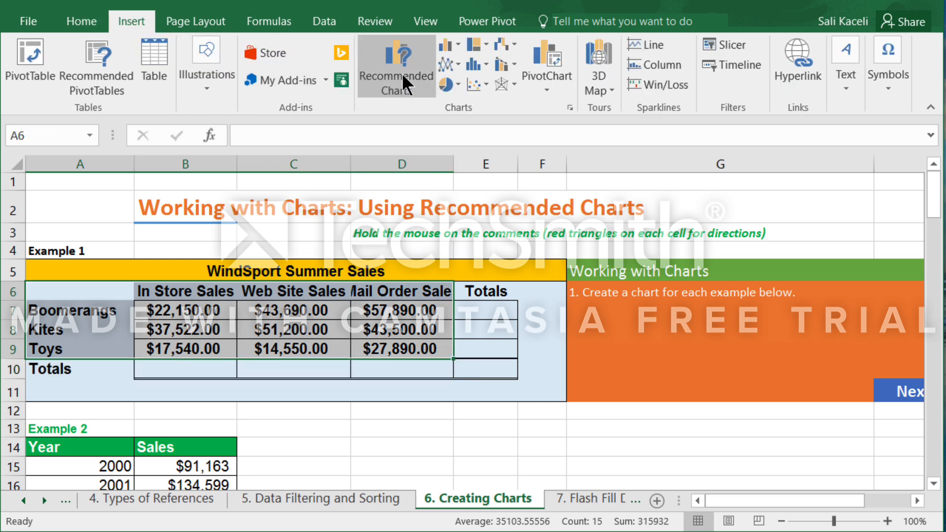
{"action": "left_click", "coordinate": [403, 87]}
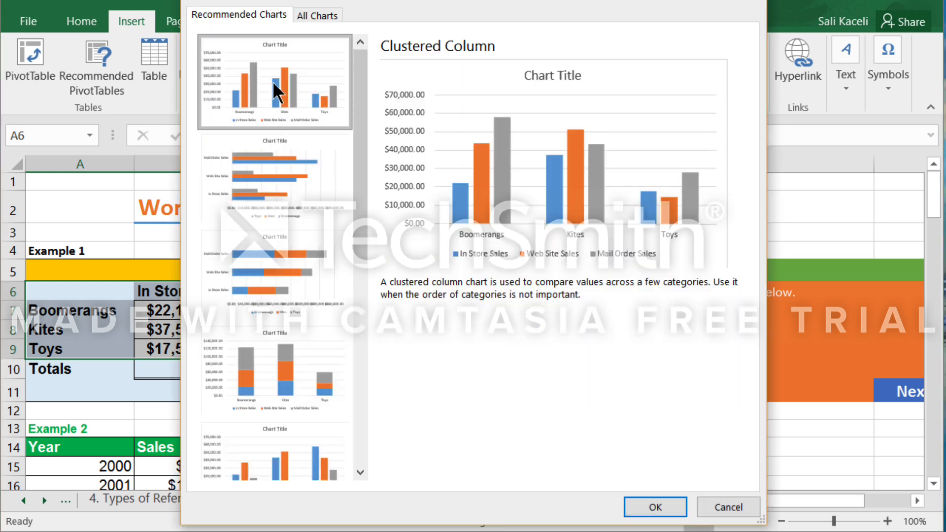
{"action": "left_click", "coordinate": [659, 507]}
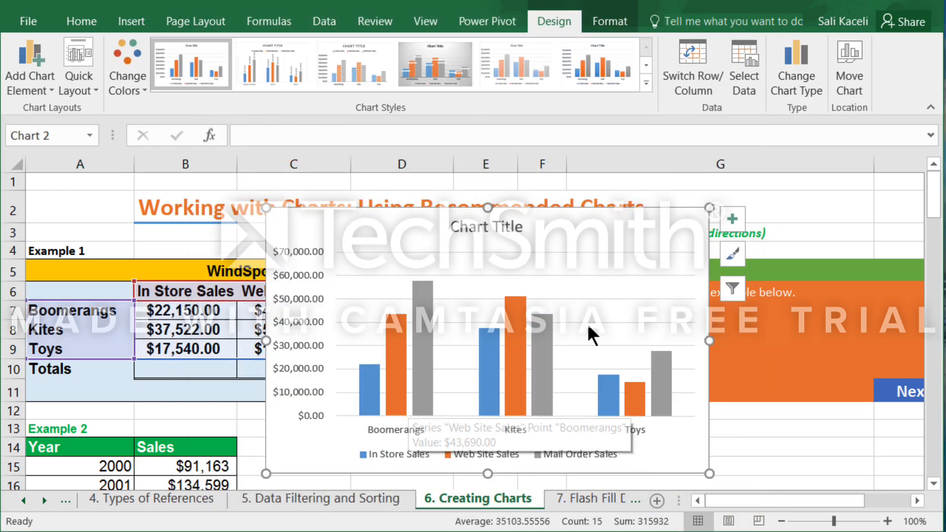
Make the three-channel sales chart smaller and place it in column G below the orange instructions box.
{"action": "left_click", "coordinate": [934, 484]}
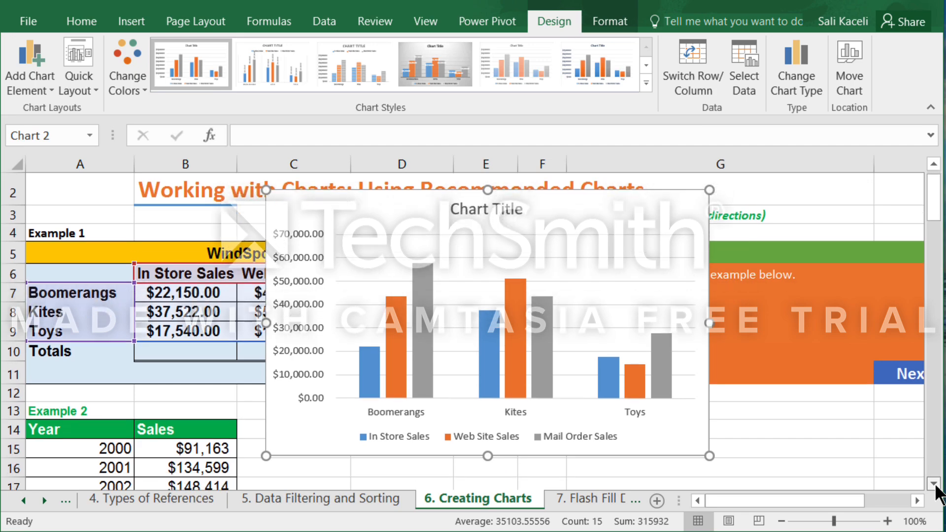
{"action": "left_click", "coordinate": [933, 484]}
{"action": "left_click", "coordinate": [934, 484]}
{"action": "left_click_drag", "start_coordinate": [568, 316], "coordinate": [887, 437]}
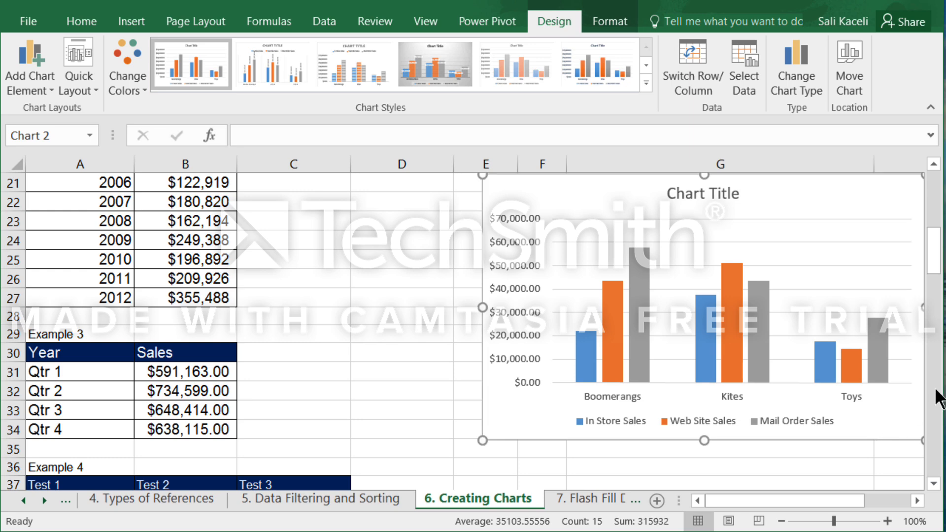
{"action": "left_click_drag", "start_coordinate": [938, 269], "coordinate": [926, 248]}
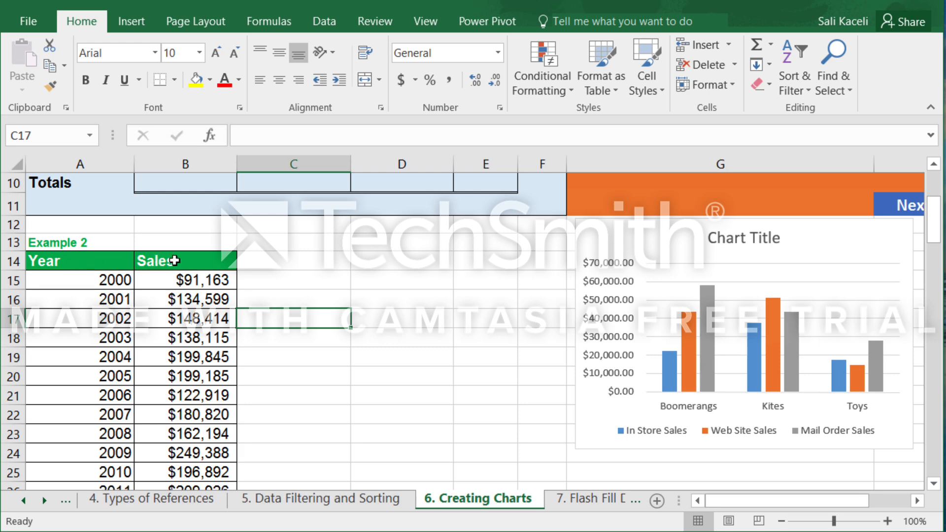
Insert the recommended Line chart from the Example 2 Year and Sales data in A14:B27.
{"action": "left_click", "coordinate": [74, 260]}
{"action": "left_click_drag", "start_coordinate": [104, 292], "coordinate": [197, 450]}
{"action": "left_click", "coordinate": [132, 20]}
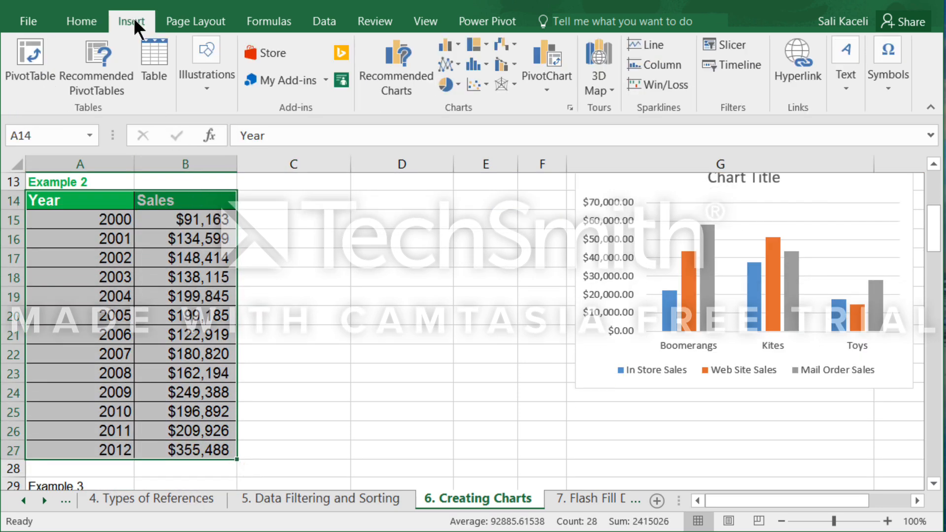
{"action": "left_click", "coordinate": [382, 87]}
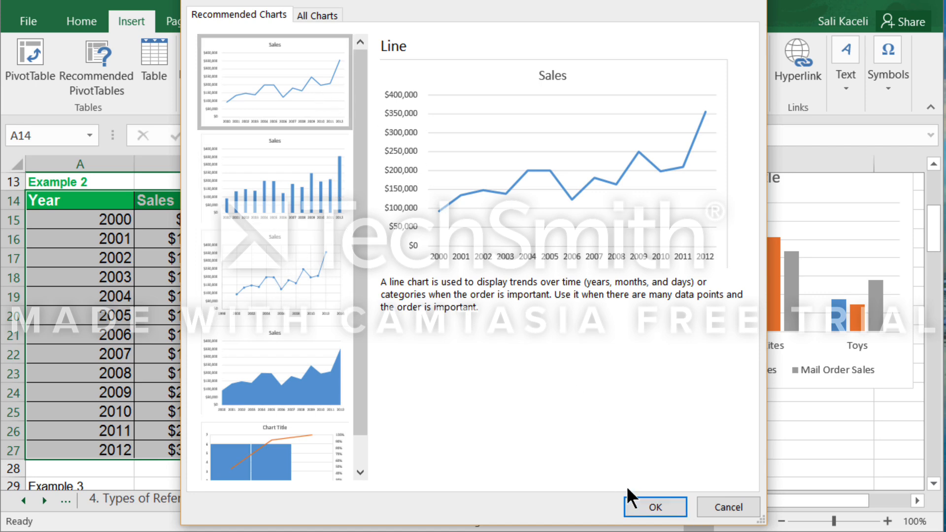
{"action": "left_click", "coordinate": [655, 508]}
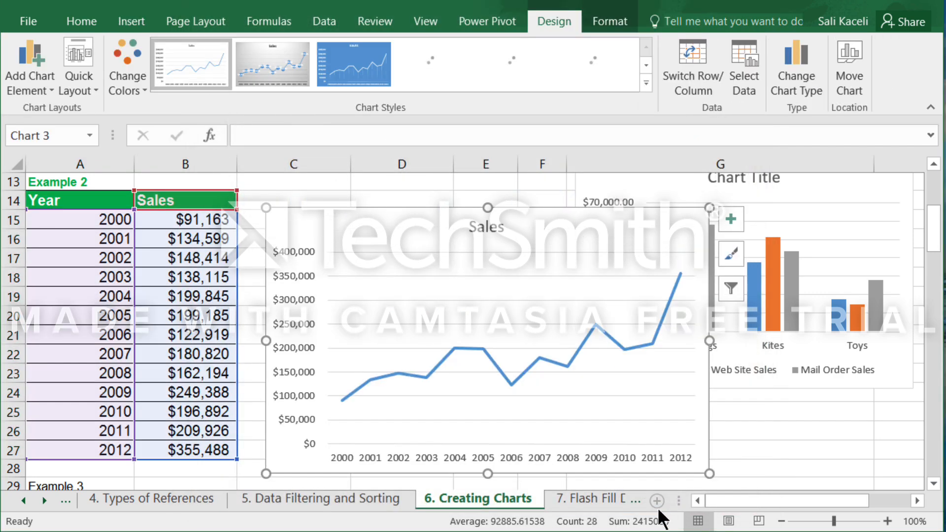
Move the yearly Sales line chart slightly up and closer to the Example 2 table.
{"action": "left_click", "coordinate": [583, 392]}
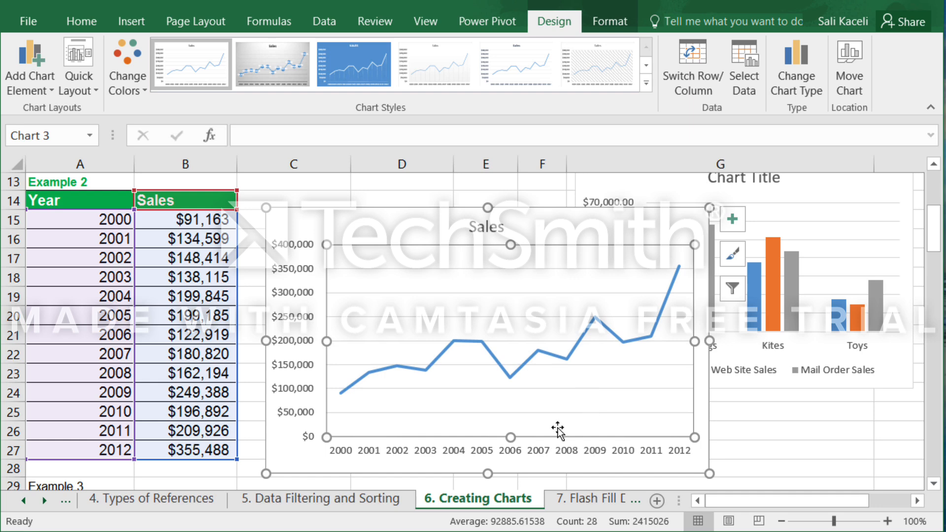
{"action": "left_click", "coordinate": [367, 226]}
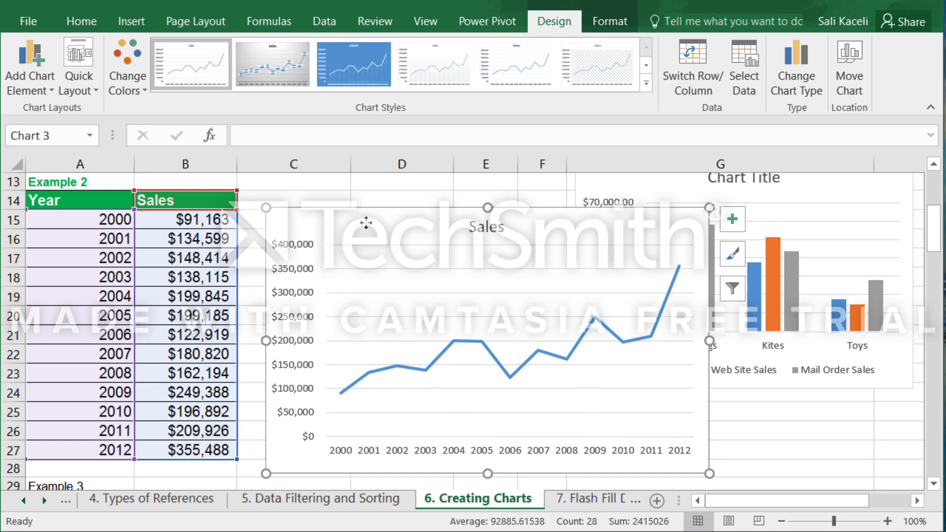
{"action": "left_click_drag", "start_coordinate": [365, 222], "coordinate": [356, 210]}
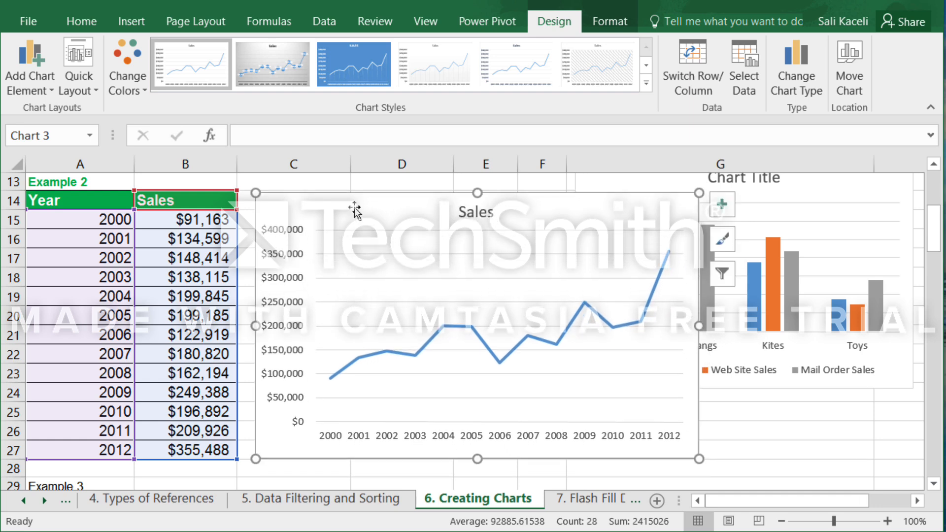
Try several chart styles on the yearly Sales line chart, restore its first style and view the quick layouts.
{"action": "left_click", "coordinate": [283, 63]}
{"action": "left_click", "coordinate": [359, 64]}
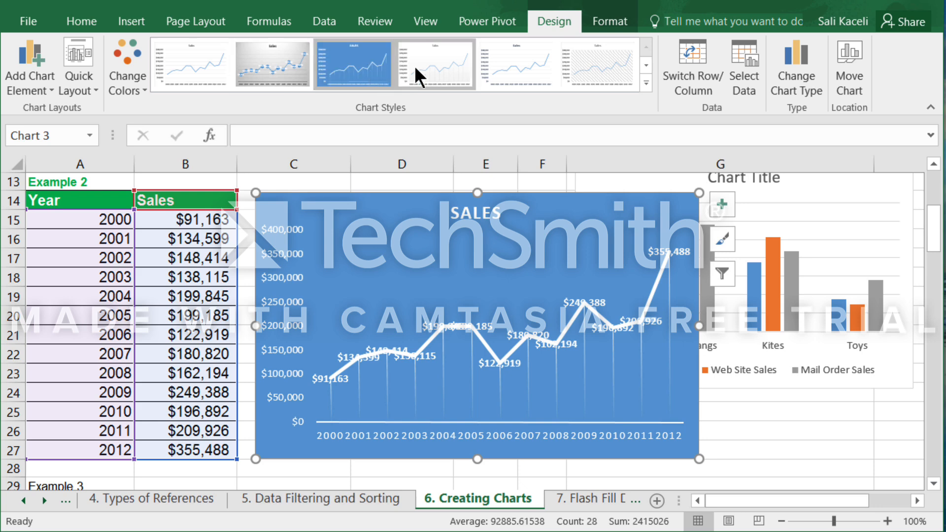
{"action": "left_click", "coordinate": [420, 66]}
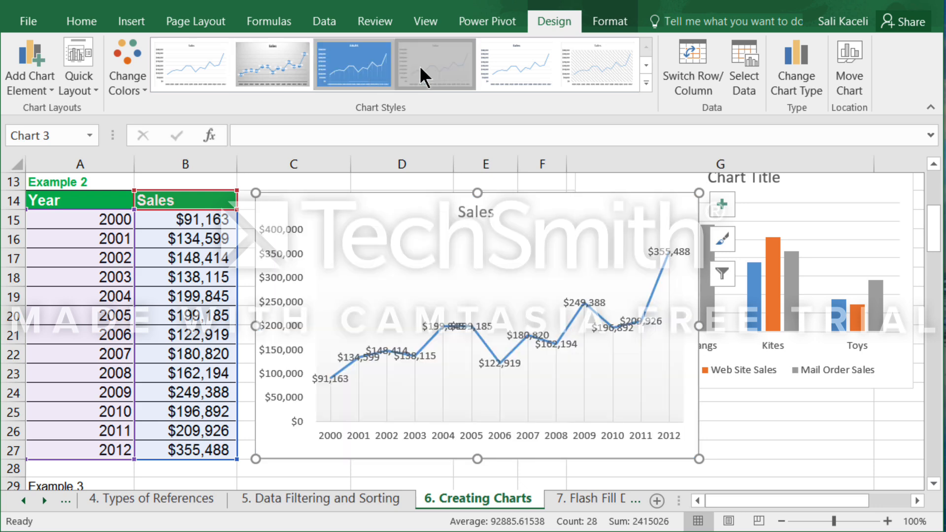
{"action": "left_click", "coordinate": [506, 60]}
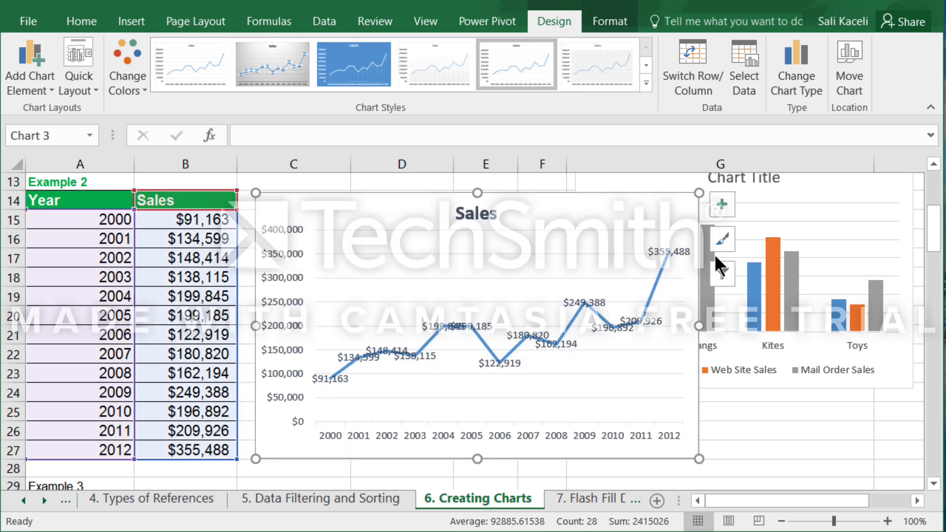
{"action": "left_click", "coordinate": [645, 83]}
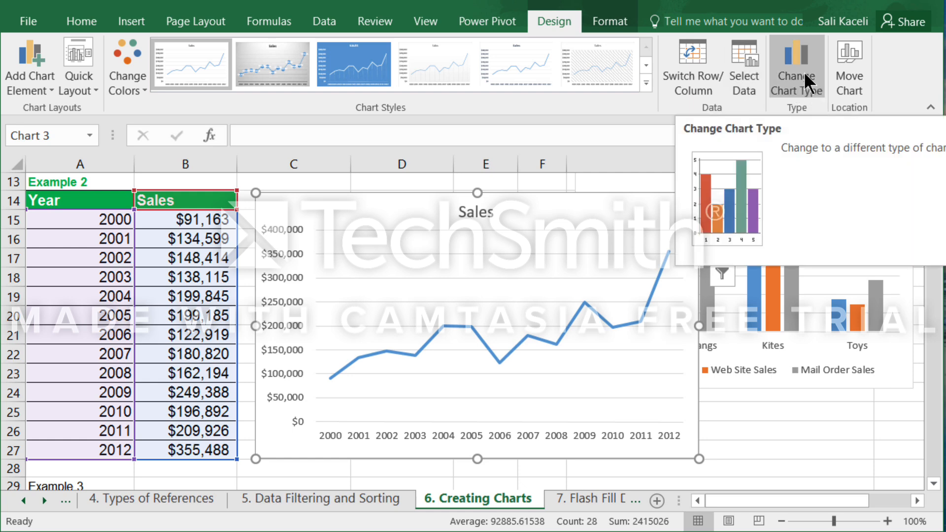
{"action": "left_click", "coordinate": [86, 88]}
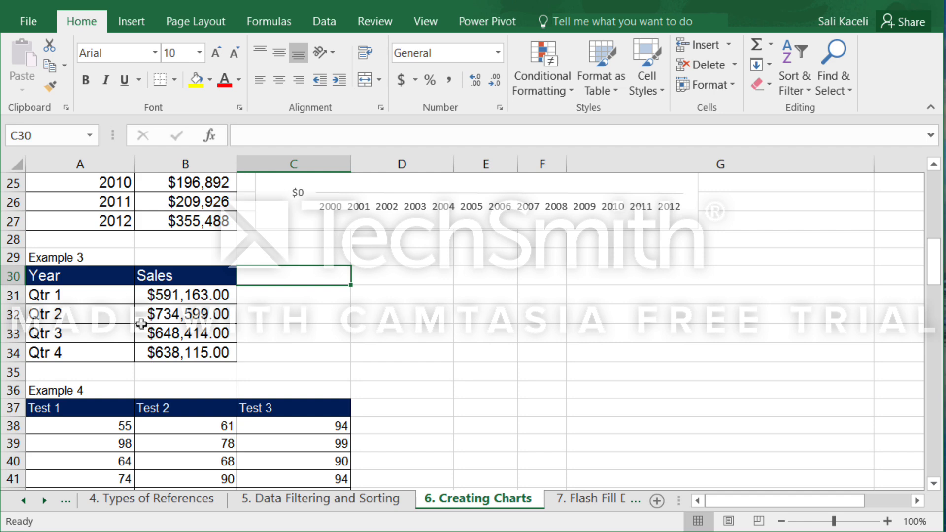
Insert the recommended Clustered Column chart from the Example 3 quarterly sales in A30:B34.
{"action": "left_click", "coordinate": [58, 277]}
{"action": "left_click_drag", "start_coordinate": [58, 278], "coordinate": [183, 351]}
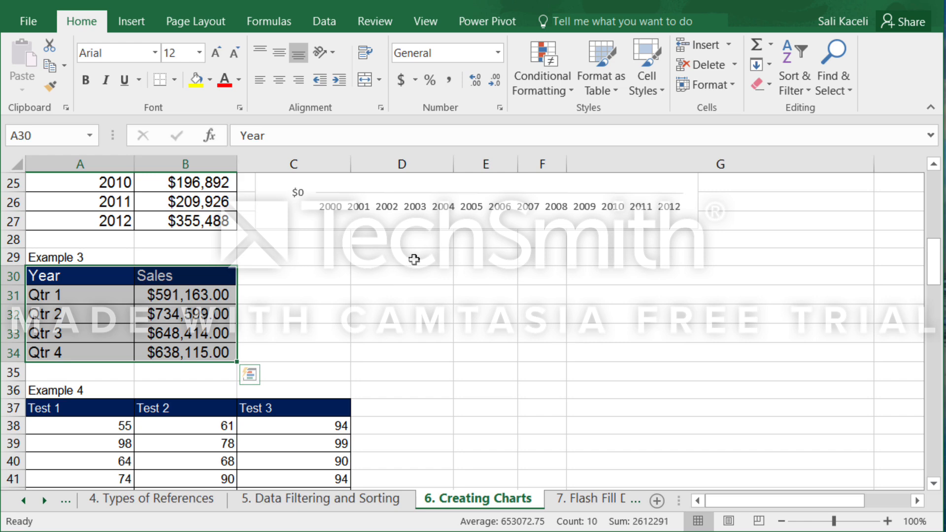
{"action": "left_click", "coordinate": [142, 23]}
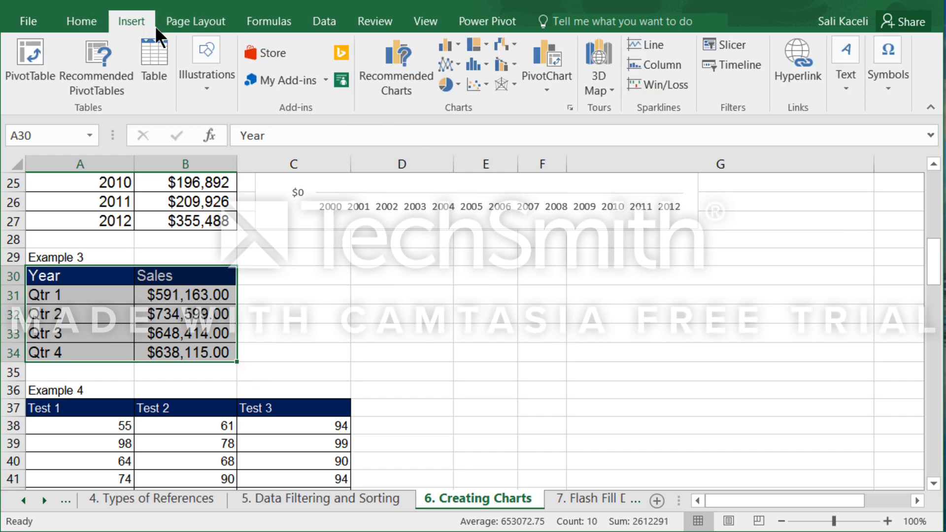
{"action": "left_click", "coordinate": [398, 57]}
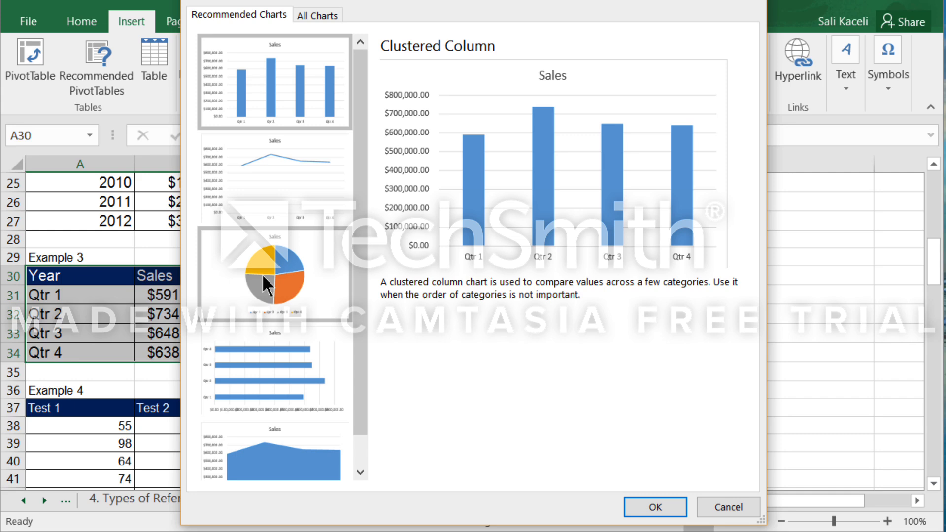
{"action": "left_click", "coordinate": [655, 507]}
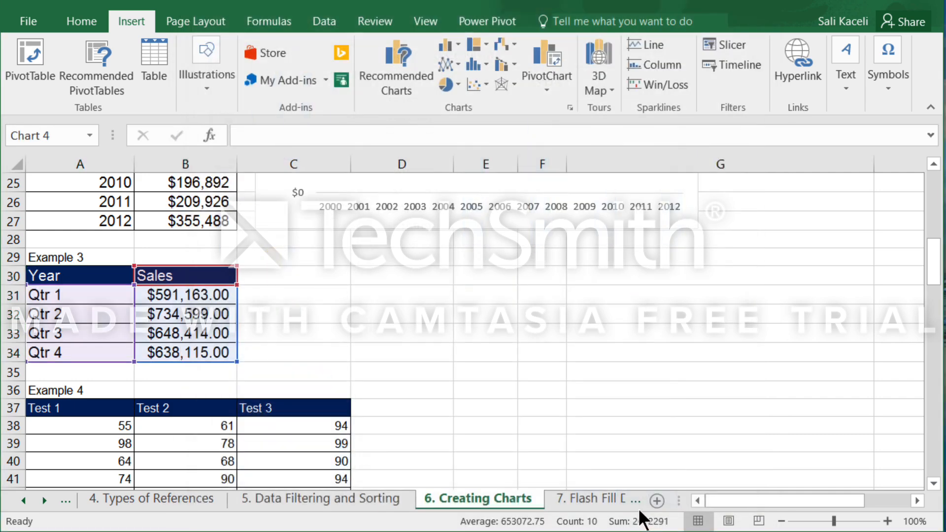
Shrink the quarterly Sales chart and reposition it beside the Example 3 table.
{"action": "left_click_drag", "start_coordinate": [309, 255], "coordinate": [324, 271]}
{"action": "left_click_drag", "start_coordinate": [415, 311], "coordinate": [390, 278]}
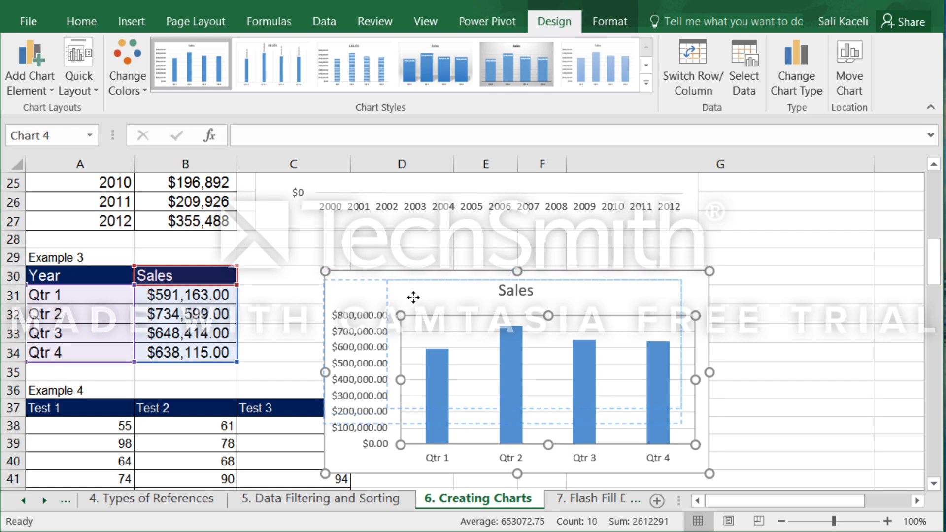
{"action": "scroll", "coordinate": [492, 401], "scroll_direction": "down", "scroll_amount": 2}
{"action": "left_click", "coordinate": [492, 401]}
{"action": "scroll", "coordinate": [498, 394], "scroll_direction": "down", "scroll_amount": 2}
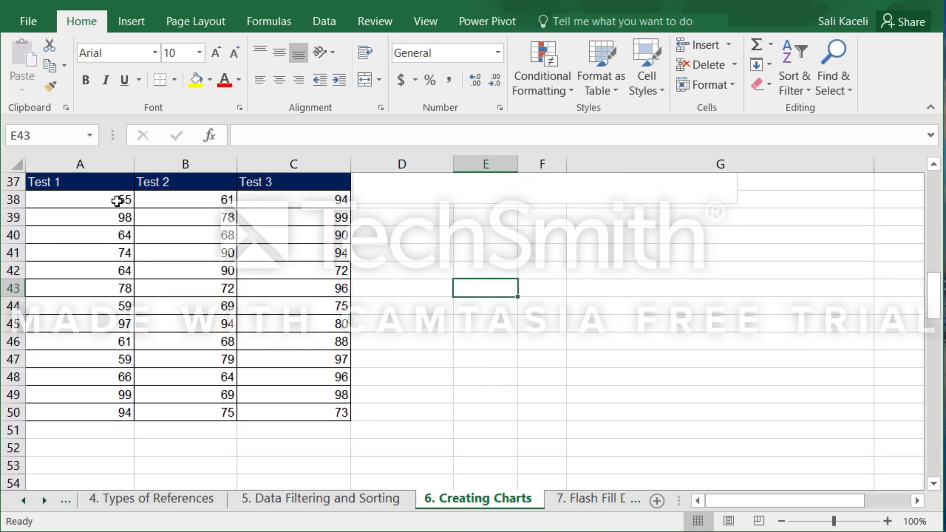
{"action": "scroll", "coordinate": [256, 270], "scroll_direction": "up", "scroll_amount": 4}
{"action": "scroll", "coordinate": [259, 272], "scroll_direction": "up", "scroll_amount": 8}
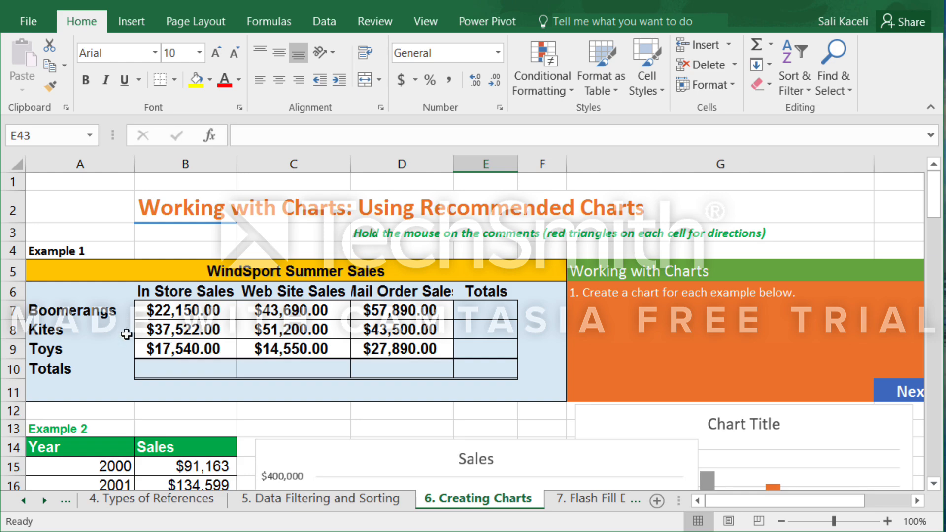
View the recommended charts for the Test 1, Test 2 and Test 3 scores in A37:C50.
{"action": "scroll", "coordinate": [327, 355], "scroll_direction": "down", "scroll_amount": 8}
{"action": "scroll", "coordinate": [342, 365], "scroll_direction": "down", "scroll_amount": 4}
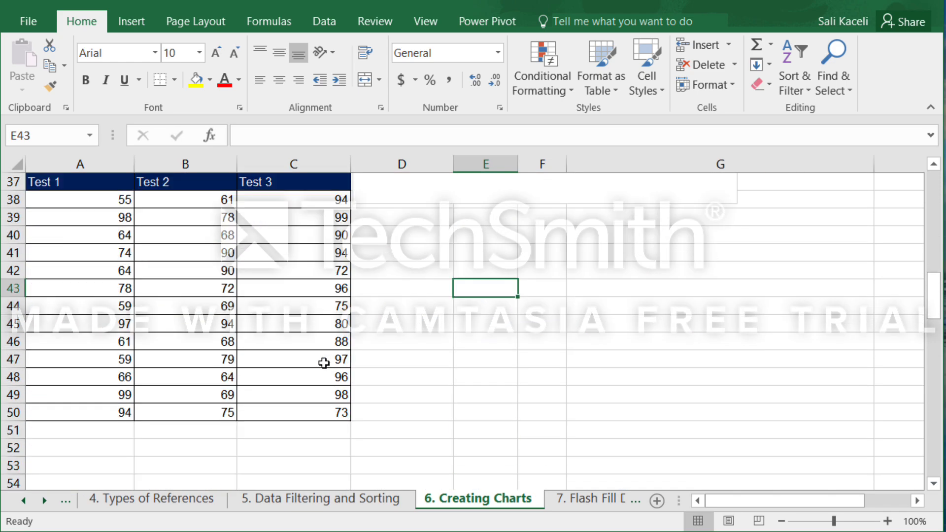
{"action": "left_click_drag", "start_coordinate": [46, 188], "coordinate": [286, 412]}
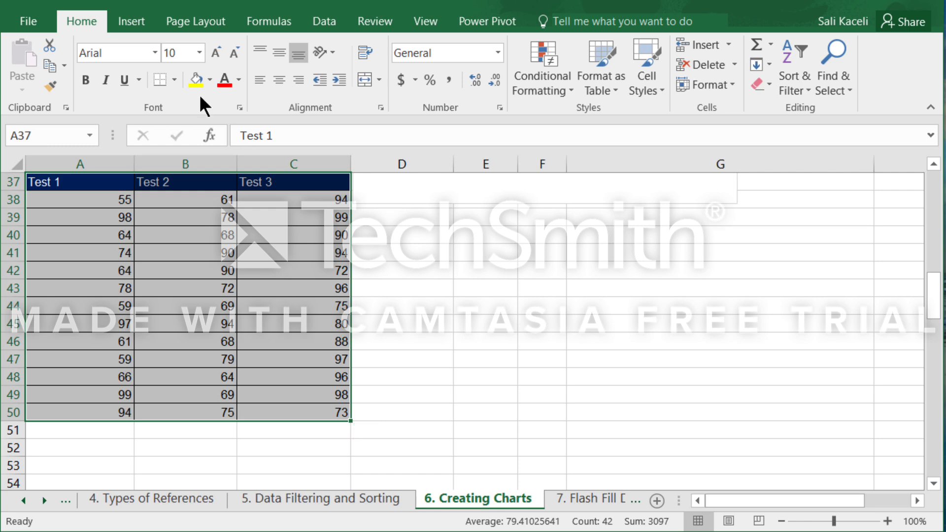
{"action": "left_click", "coordinate": [140, 22]}
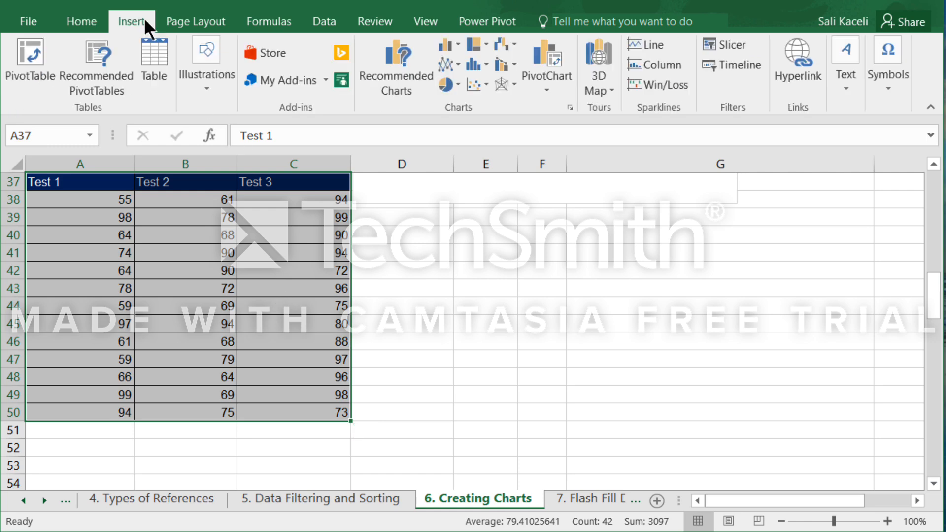
{"action": "left_click", "coordinate": [381, 91]}
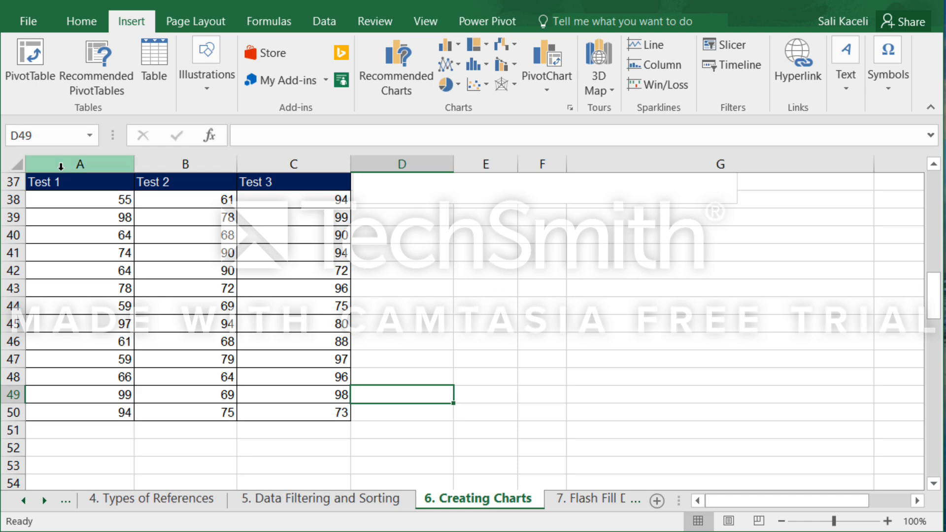
Insert a 2-D line chart of only the Test 1 and Test 3 scores and move it beside the scores table.
{"action": "left_click", "coordinate": [70, 186]}
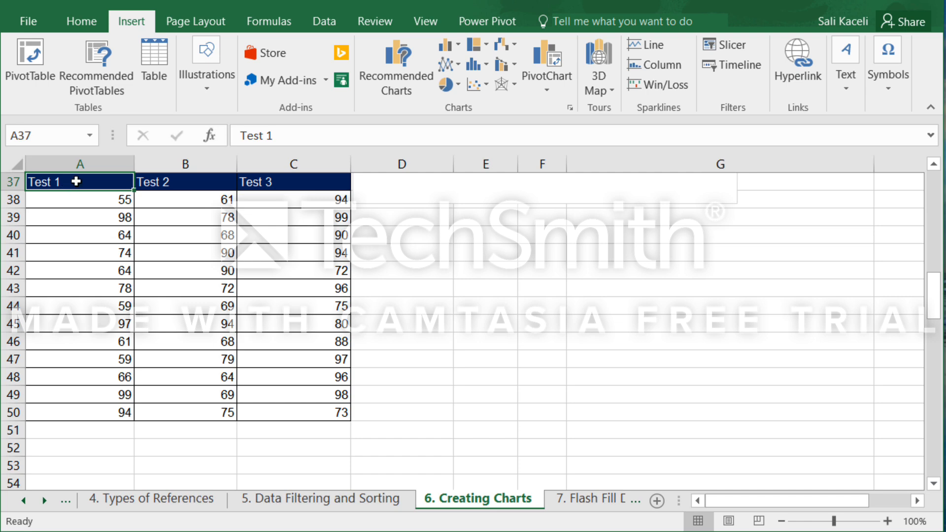
{"action": "left_click_drag", "start_coordinate": [76, 181], "coordinate": [99, 411]}
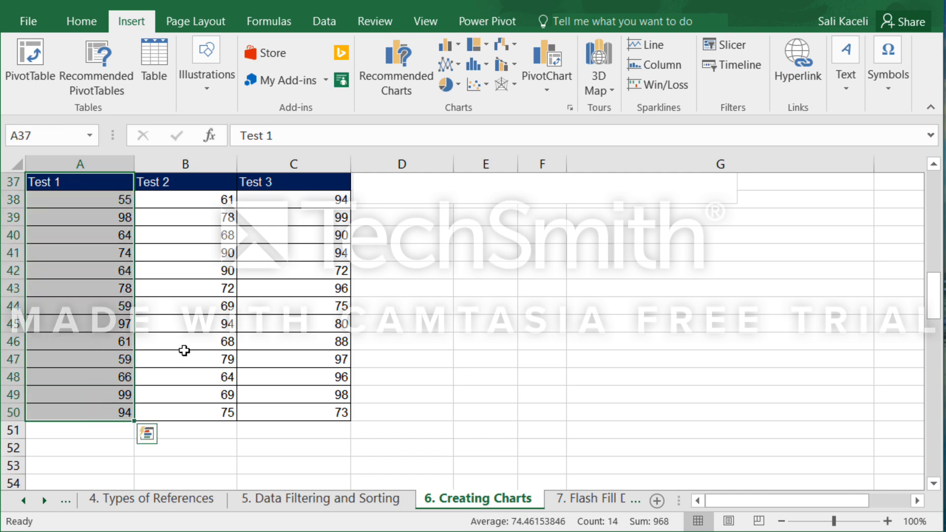
{"action": "left_click_drag", "start_coordinate": [250, 181], "coordinate": [281, 409]}
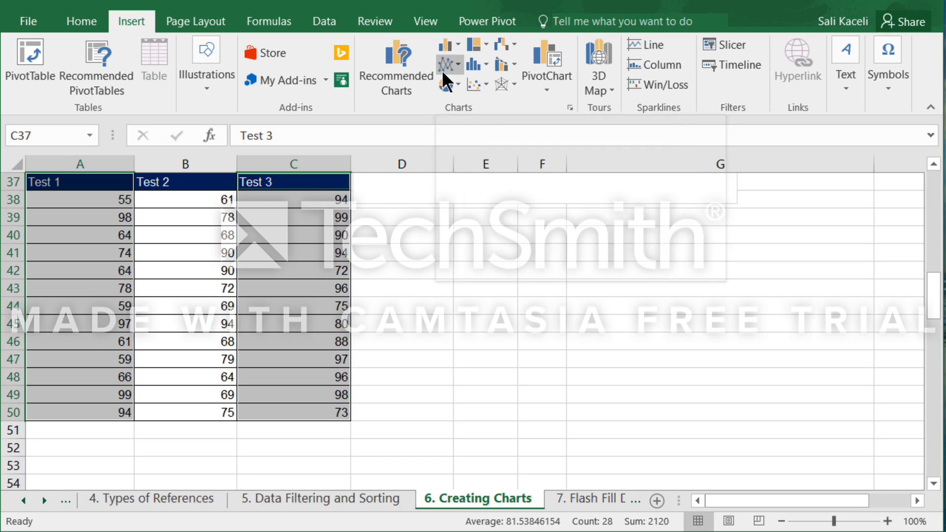
{"action": "left_click", "coordinate": [454, 66]}
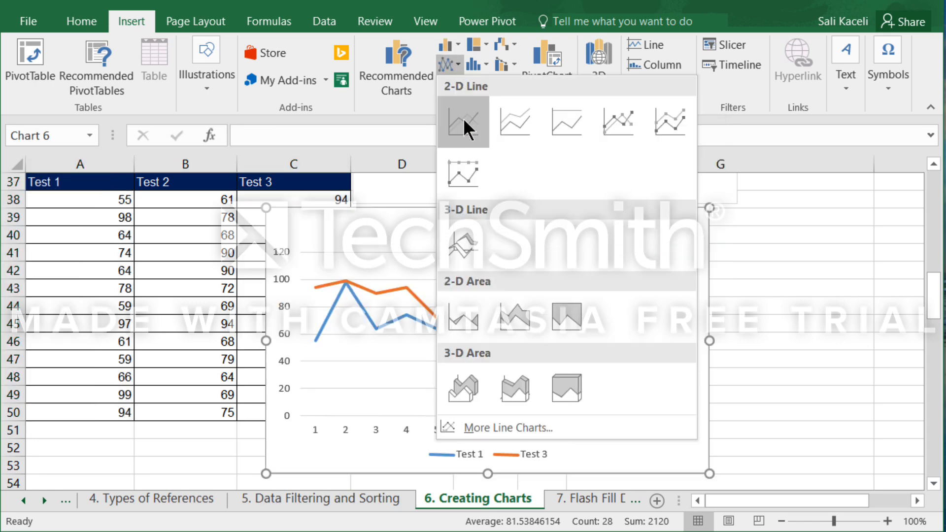
{"action": "left_click", "coordinate": [469, 121]}
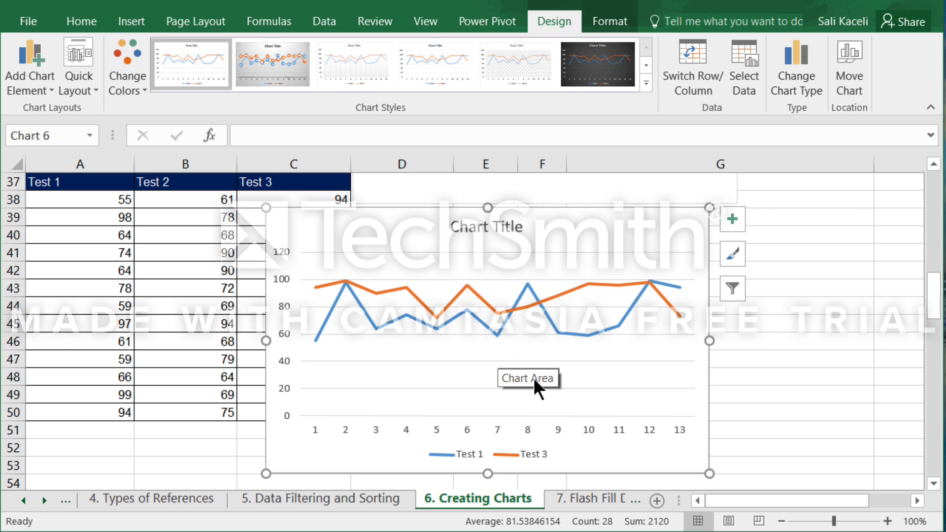
{"action": "mouse_move", "coordinate": [634, 473]}
{"action": "left_mouse_down"}
{"action": "mouse_move", "coordinate": [628, 463]}
{"action": "mouse_move", "coordinate": [747, 468]}
{"action": "mouse_move", "coordinate": [733, 463]}
{"action": "left_mouse_up"}
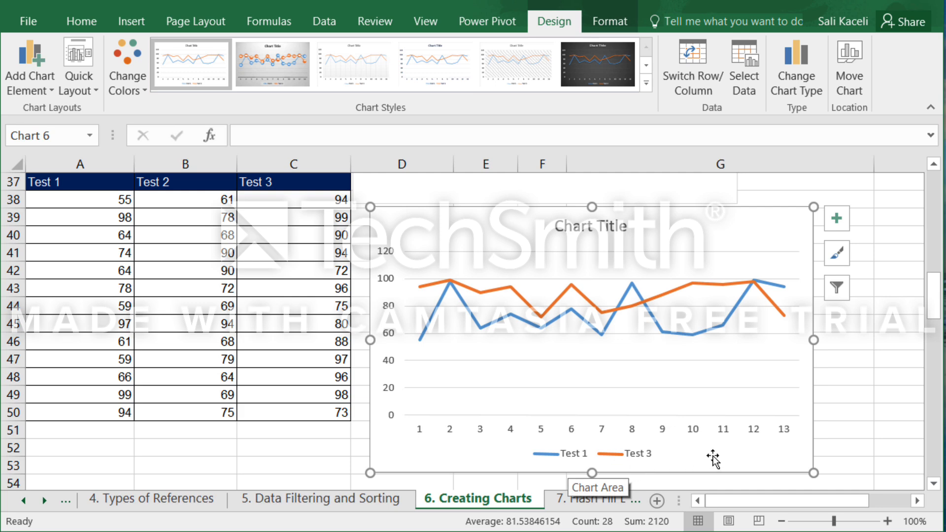
{"action": "left_click", "coordinate": [853, 412]}
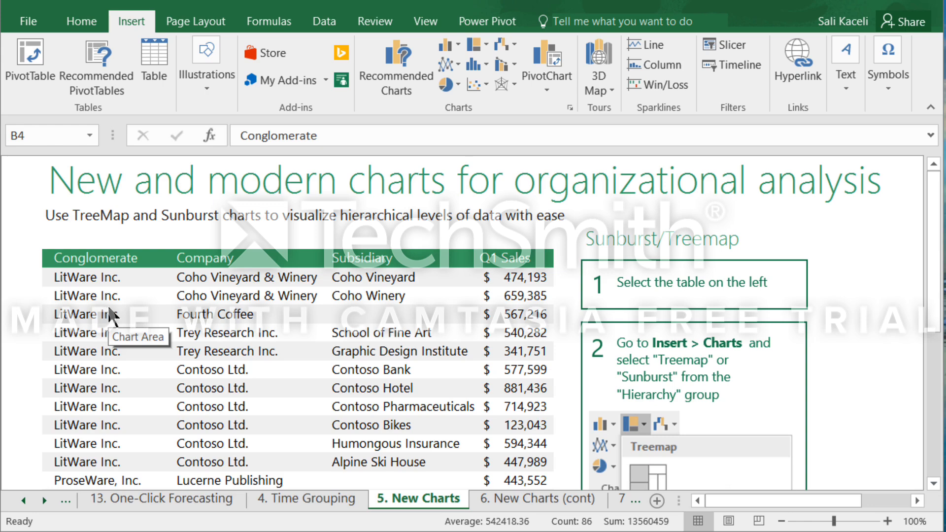
Select the whole Conglomerate, Company, Subsidiary and Q1 Sales table on the 5. New Charts sheet.
{"action": "left_click", "coordinate": [71, 261]}
{"action": "scroll", "coordinate": [325, 343], "scroll_direction": "down", "scroll_amount": 7}
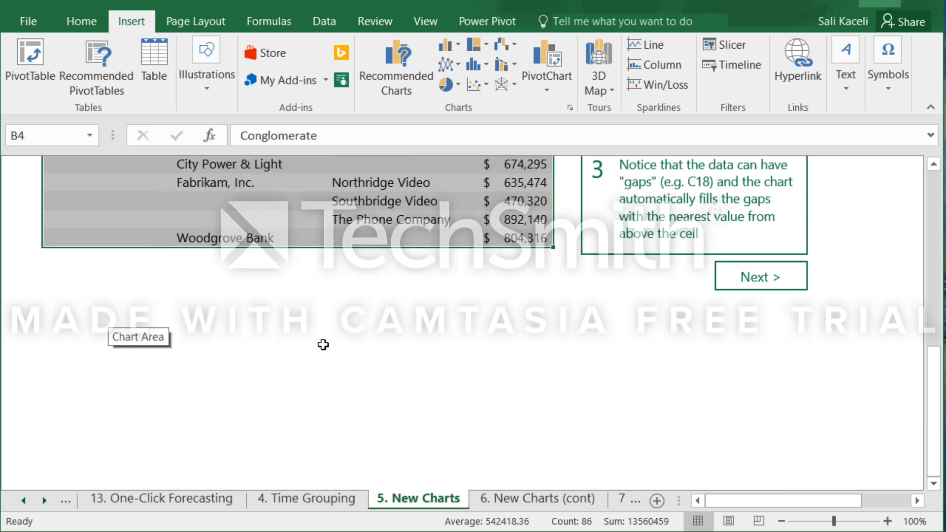
{"action": "scroll", "coordinate": [324, 344], "scroll_direction": "up", "scroll_amount": 6}
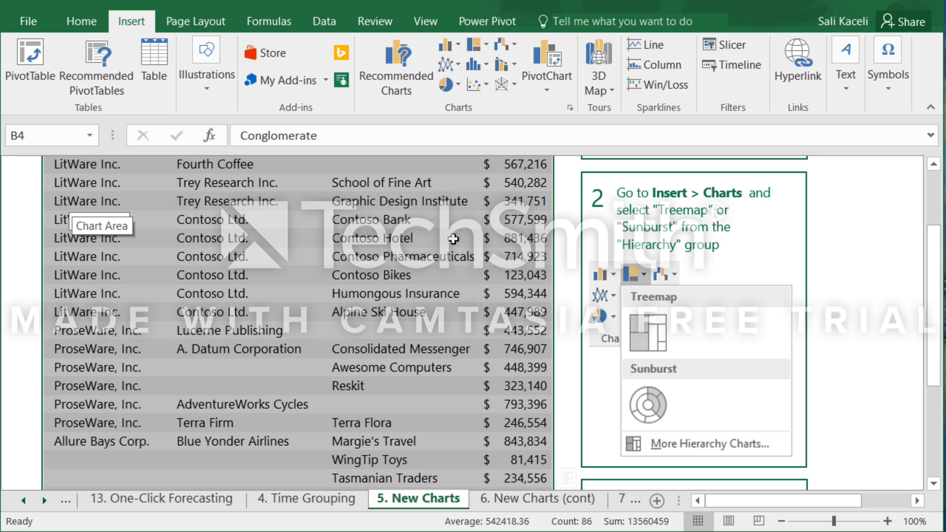
Try a Treemap chart of the selected Q1 sales table in its second and first chart styles, and delete it.
{"action": "left_click", "coordinate": [488, 42]}
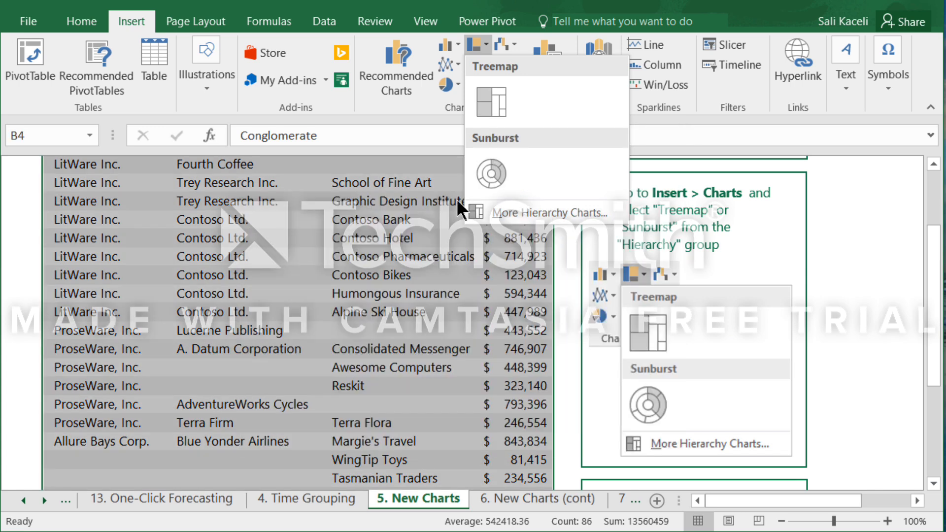
{"action": "left_click", "coordinate": [490, 96]}
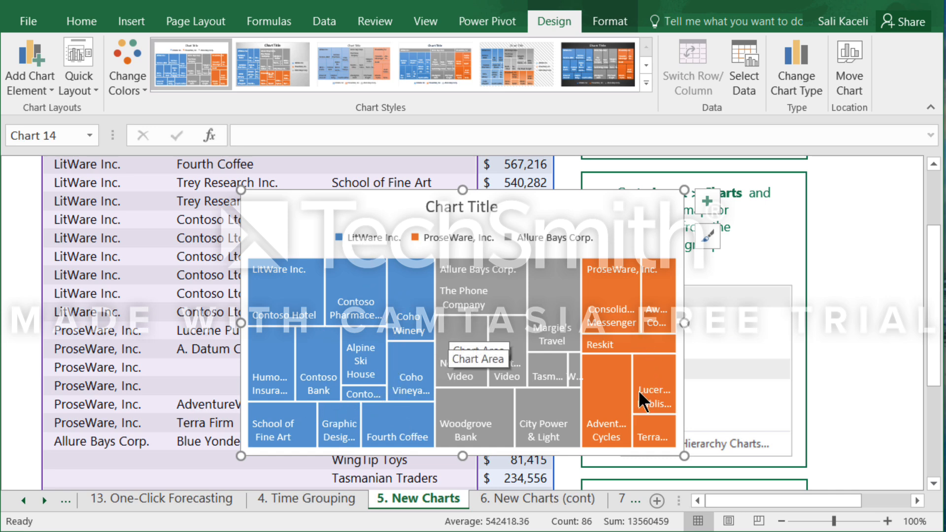
{"action": "mouse_move", "coordinate": [638, 400]}
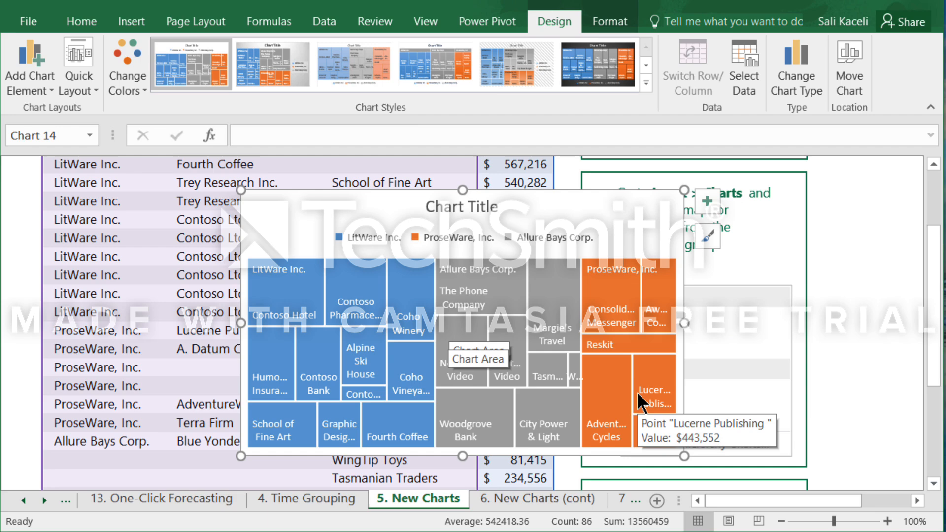
{"action": "left_click", "coordinate": [280, 60]}
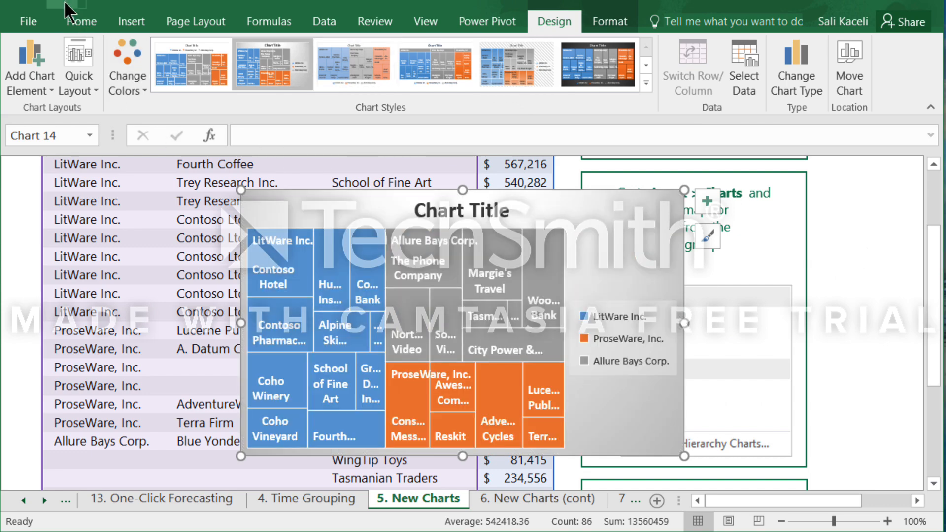
{"action": "left_click", "coordinate": [176, 59]}
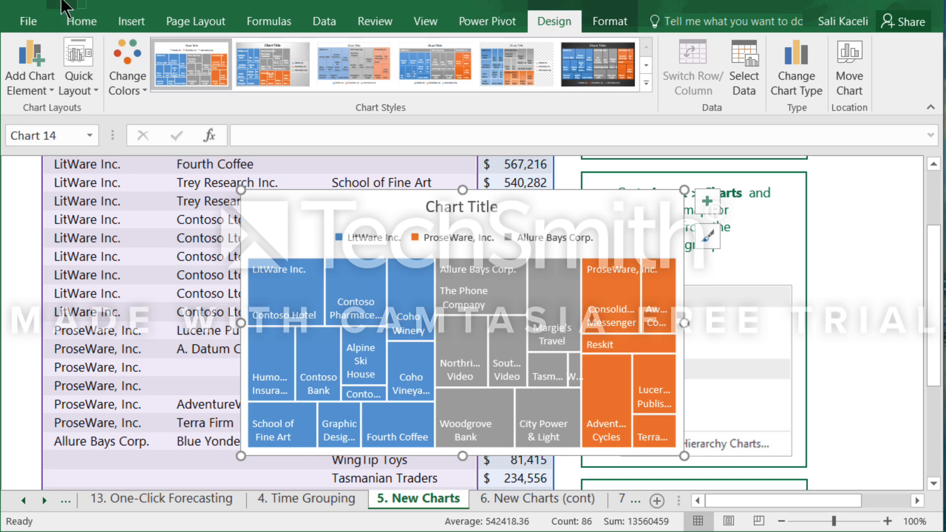
{"action": "key", "text": "Delete"}
Insert a Sunburst chart from the selected Q1 sales table.
{"action": "left_click", "coordinate": [127, 22]}
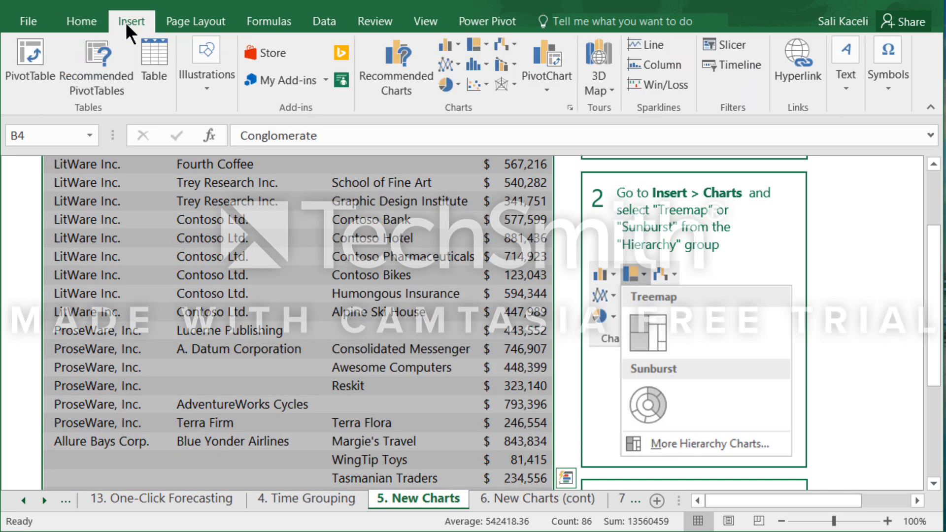
{"action": "left_click", "coordinate": [486, 44]}
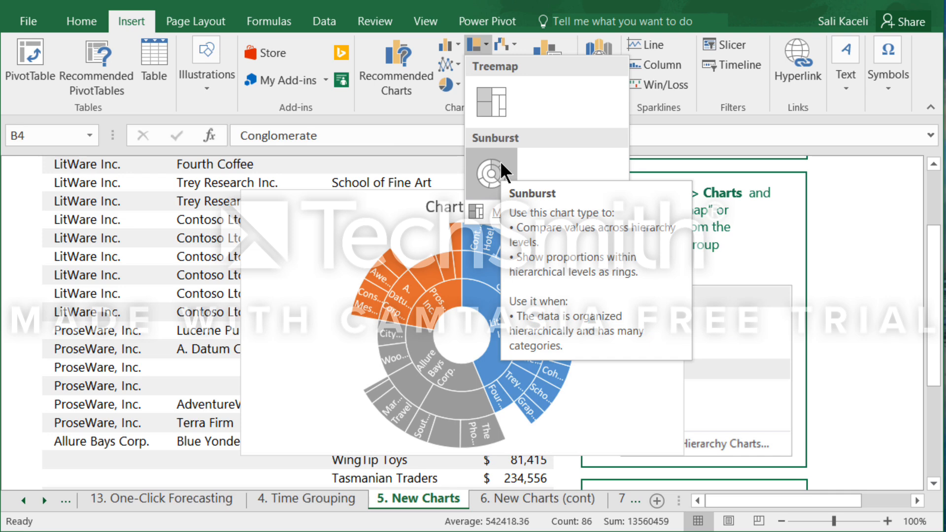
{"action": "left_click", "coordinate": [502, 164]}
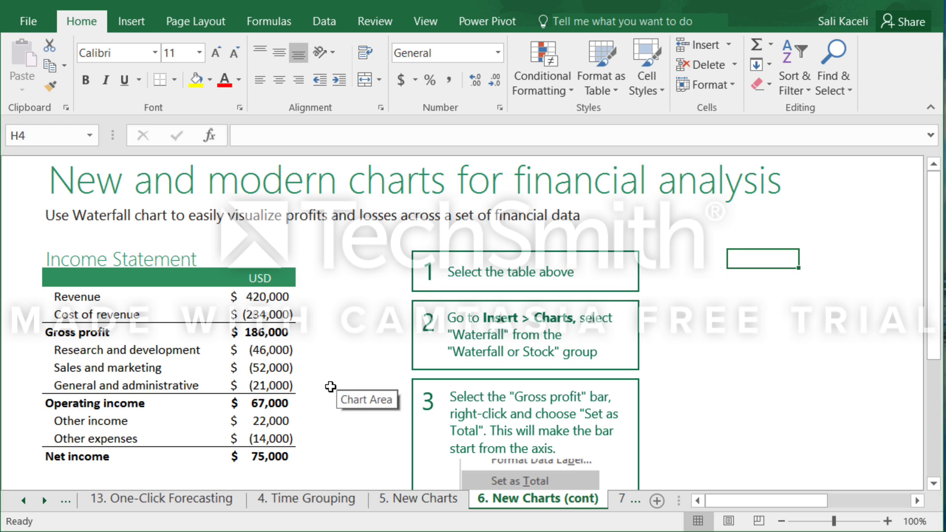
Insert a Waterfall chart from the Income Statement table on the 6. New Charts (cont) sheet, and move and enlarge it beside the table.
{"action": "scroll", "coordinate": [330, 384], "scroll_direction": "down", "scroll_amount": 2}
{"action": "scroll", "coordinate": [330, 384], "scroll_direction": "up", "scroll_amount": 2}
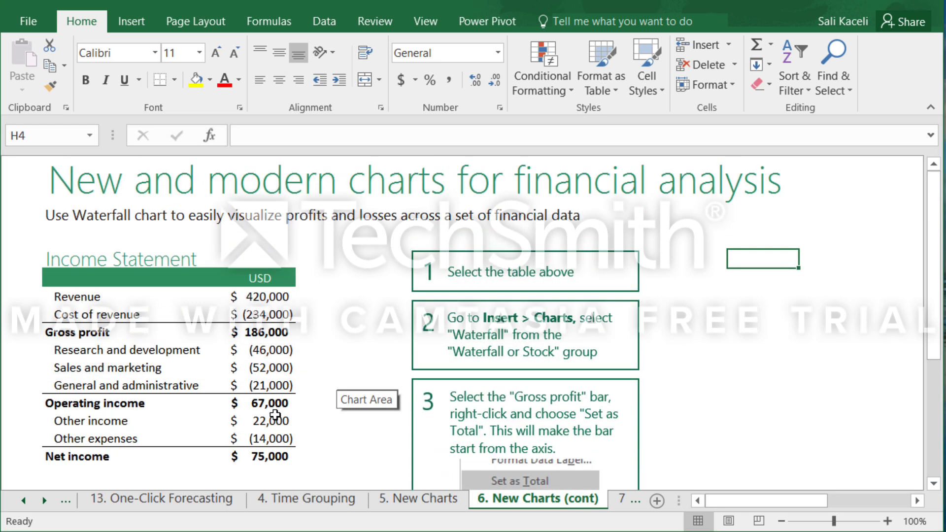
{"action": "left_click", "coordinate": [58, 260]}
{"action": "left_click_drag", "start_coordinate": [58, 260], "coordinate": [249, 453]}
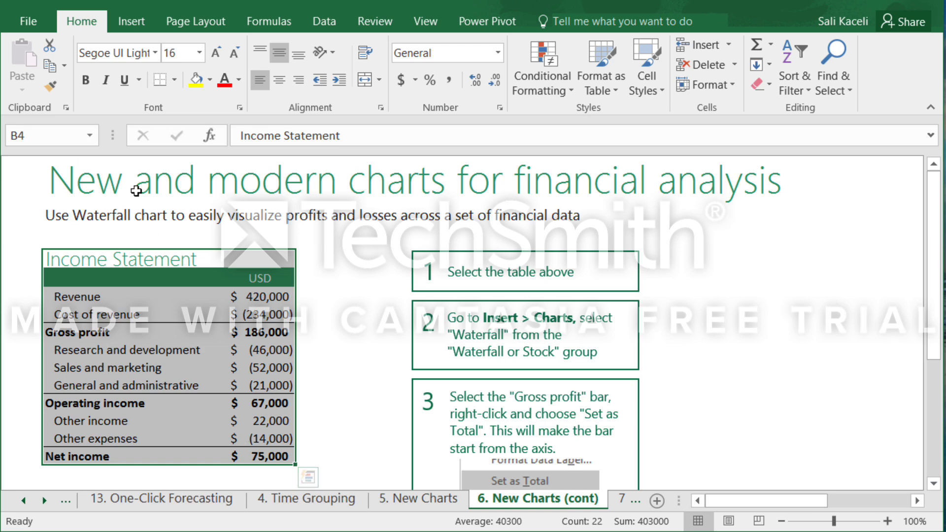
{"action": "left_click", "coordinate": [135, 25]}
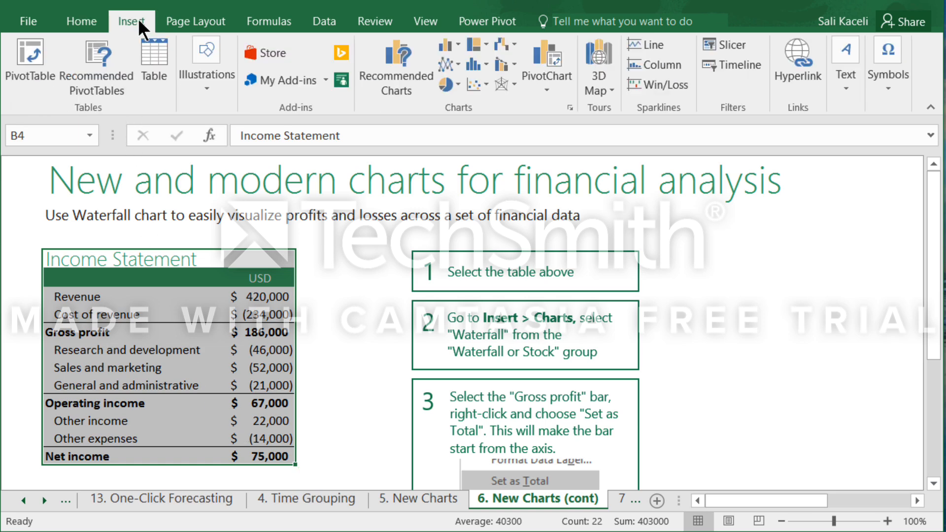
{"action": "left_click", "coordinate": [514, 43]}
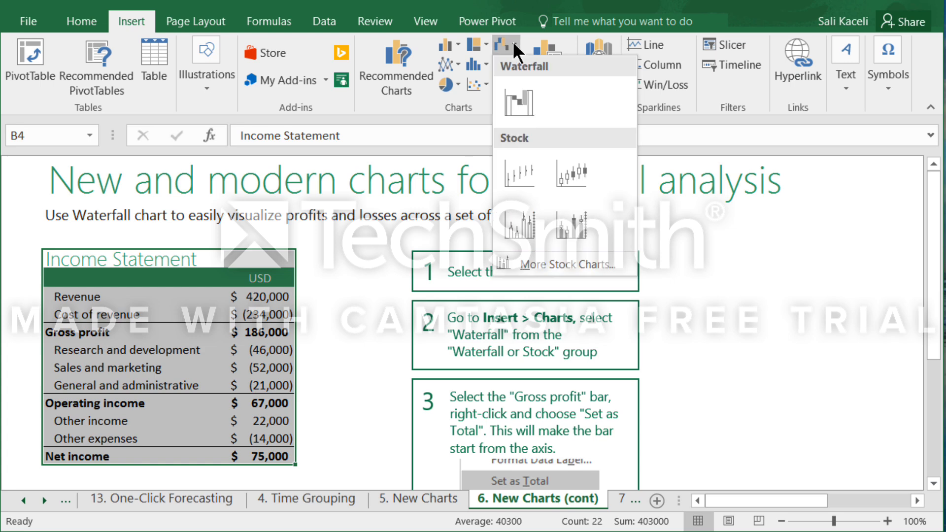
{"action": "left_click", "coordinate": [516, 90]}
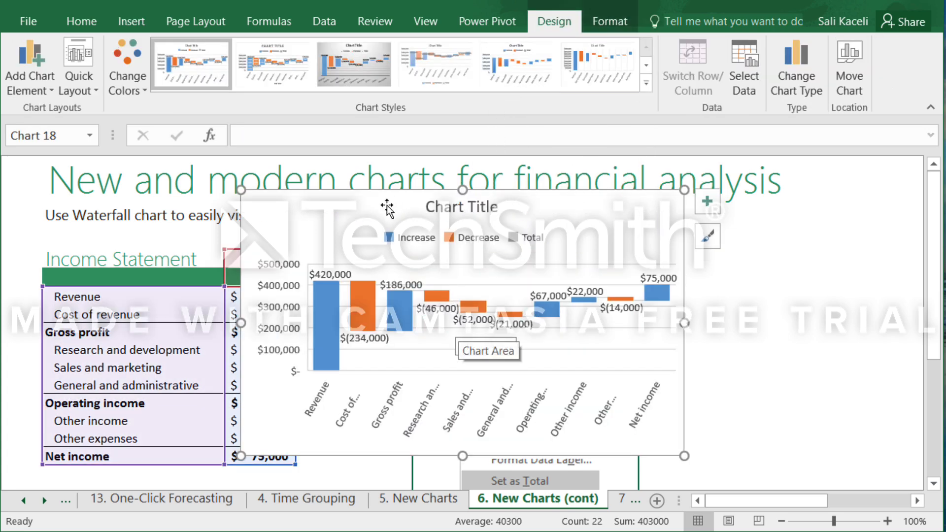
{"action": "left_click_drag", "start_coordinate": [387, 202], "coordinate": [532, 171]}
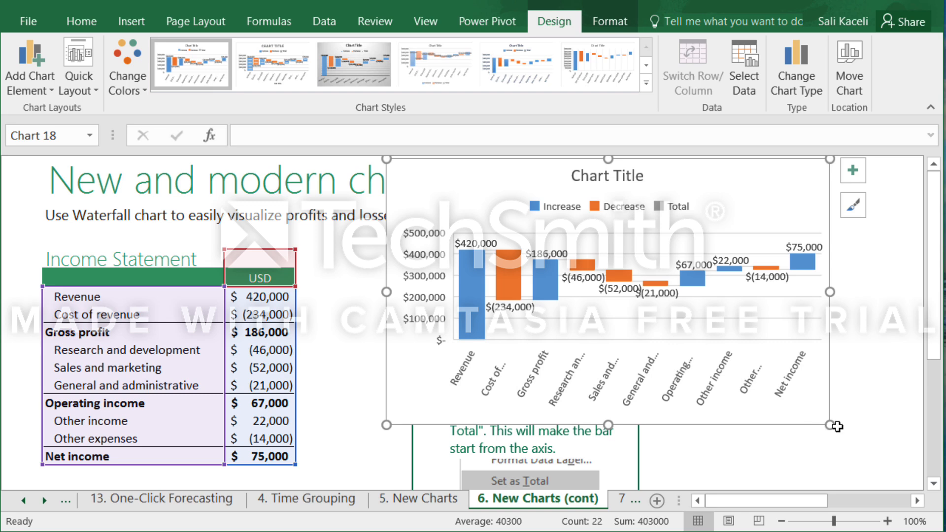
{"action": "left_click_drag", "start_coordinate": [832, 425], "coordinate": [897, 476]}
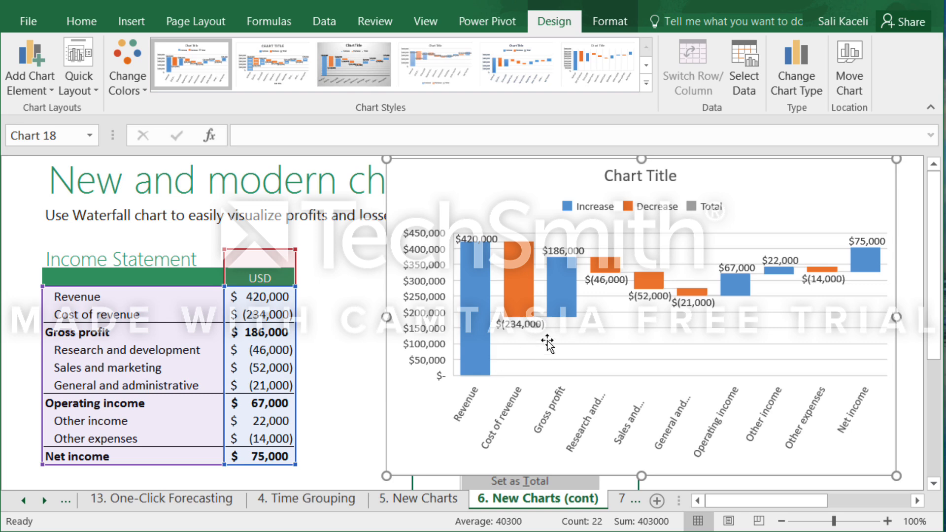
Set only the Gross profit bar of the waterfall chart as a total.
{"action": "left_click", "coordinate": [567, 309]}
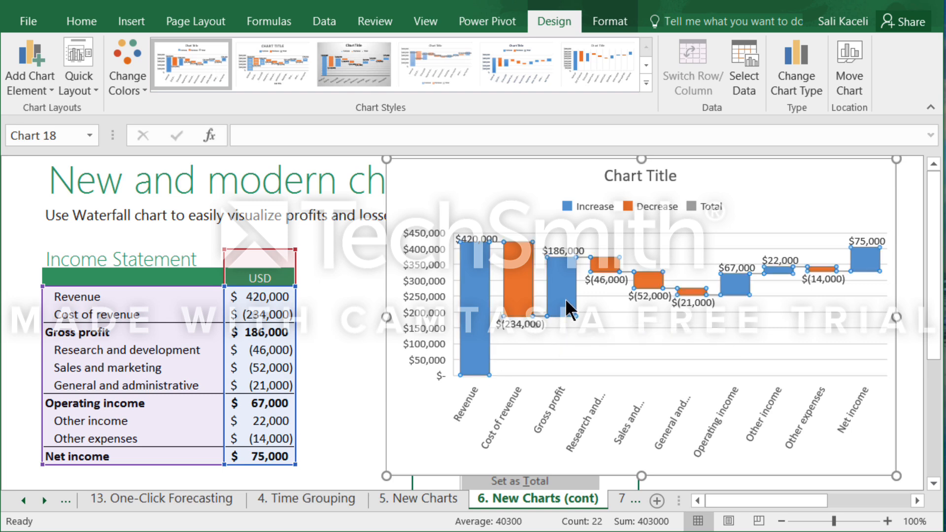
{"action": "right_click", "coordinate": [564, 299]}
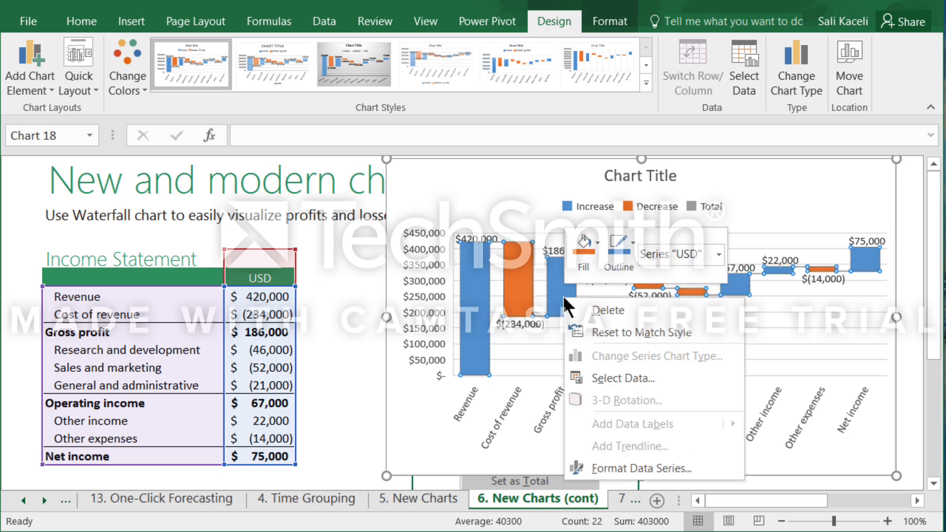
{"action": "right_click", "coordinate": [564, 300]}
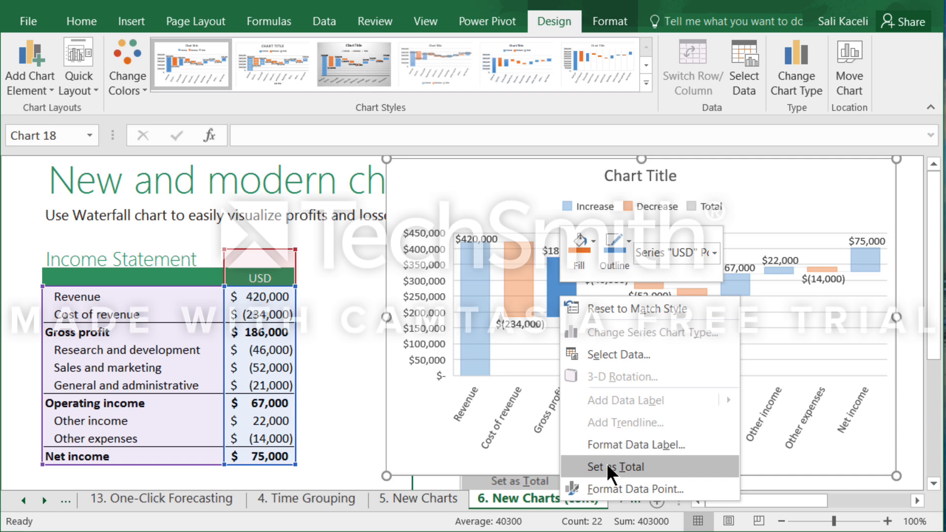
{"action": "left_click", "coordinate": [609, 467]}
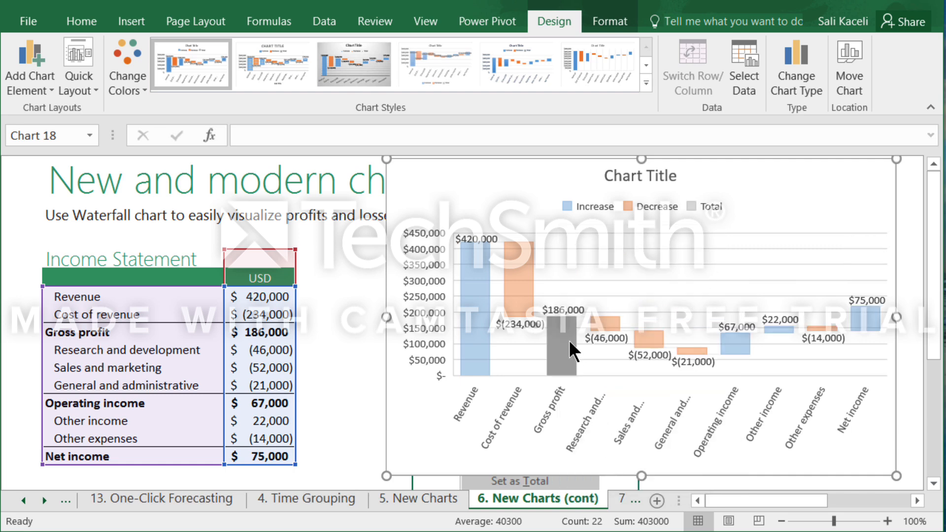
{"action": "mouse_move", "coordinate": [561, 318]}
{"action": "mouse_move", "coordinate": [563, 353]}
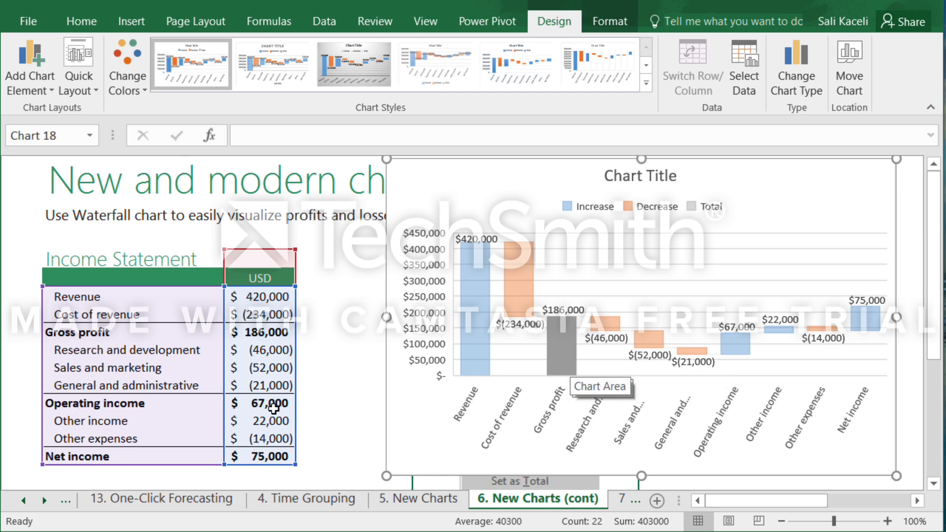
Set the Operating income bar of the waterfall chart as a total.
{"action": "left_click", "coordinate": [739, 349]}
{"action": "right_click", "coordinate": [743, 344]}
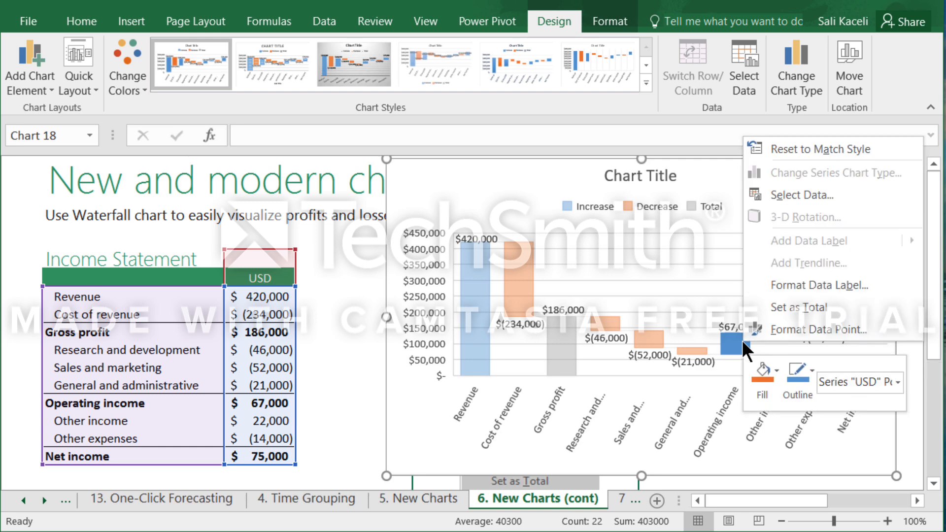
{"action": "left_click", "coordinate": [789, 307]}
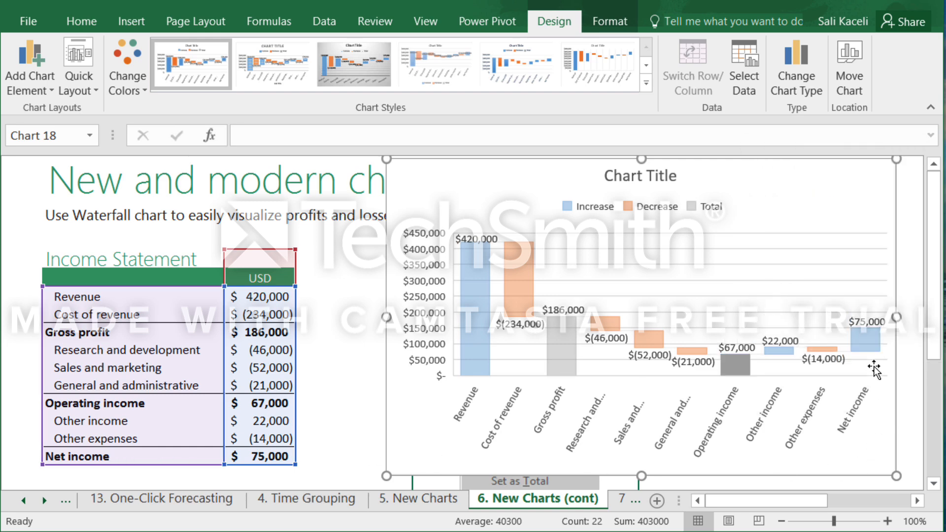
Set the Net income bar of the waterfall chart as a total and deselect the chart.
{"action": "left_click", "coordinate": [867, 346]}
{"action": "right_click", "coordinate": [869, 353]}
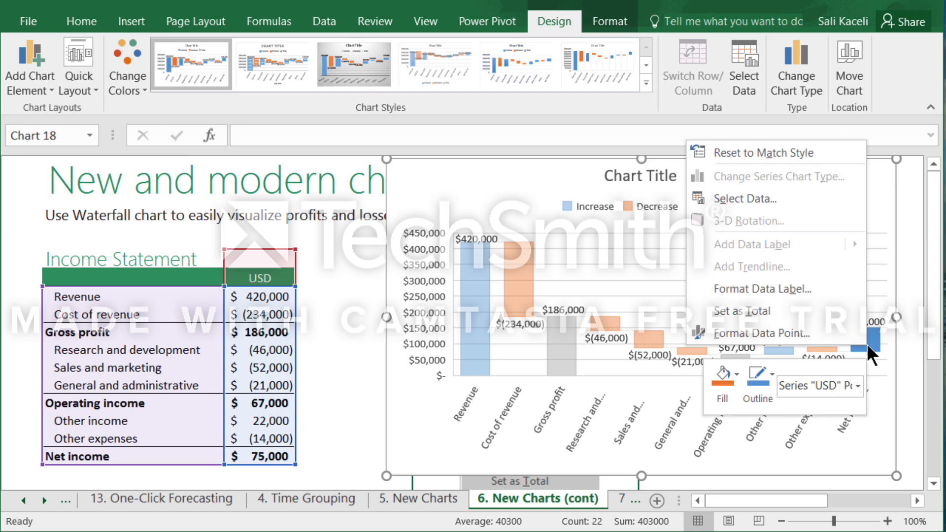
{"action": "left_click", "coordinate": [754, 310]}
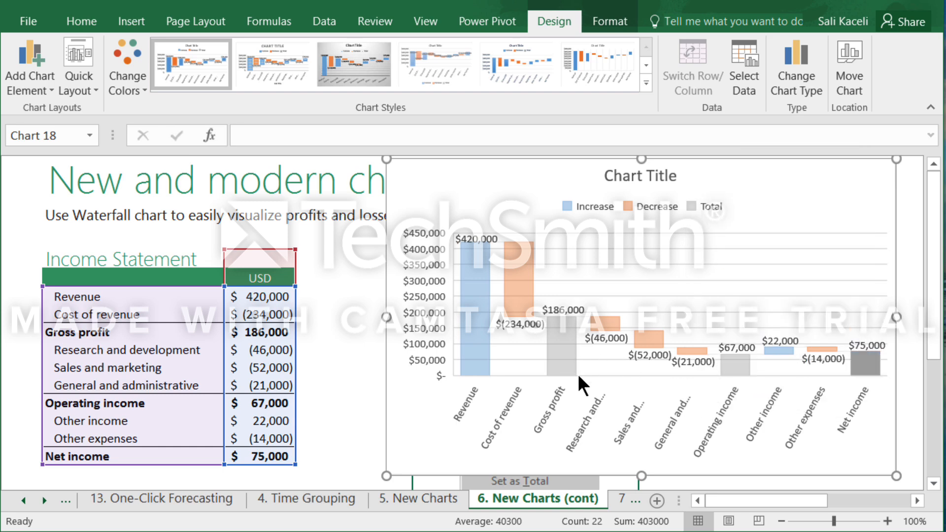
{"action": "left_click", "coordinate": [910, 259]}
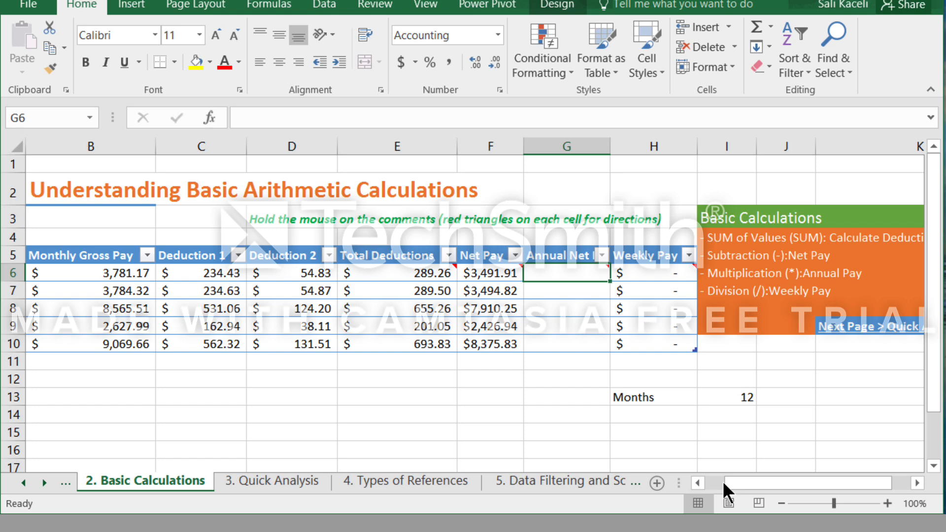
Calculate the annual net pay in cell G6 of the 2. Basic Calculations sheet with the formula =f6*12.
{"action": "mouse_move", "coordinate": [550, 275]}
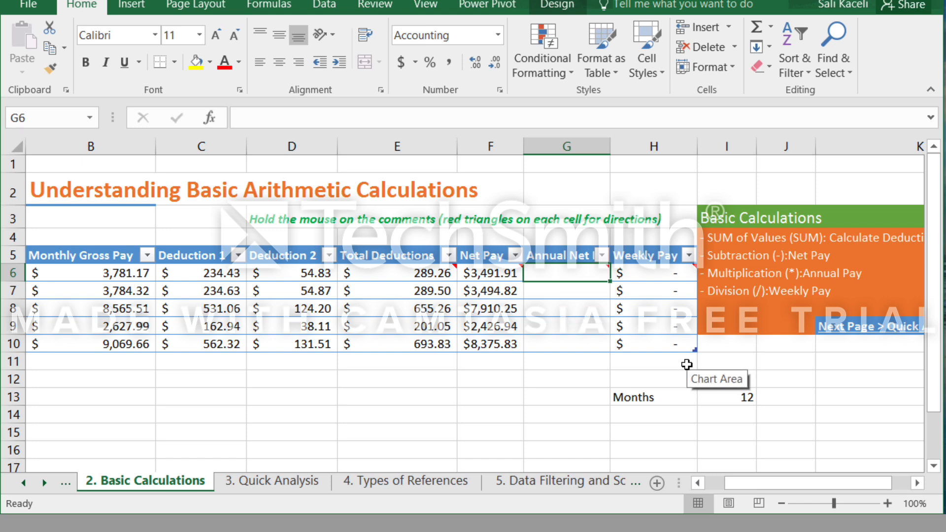
{"action": "type", "text": "=f6*12"}
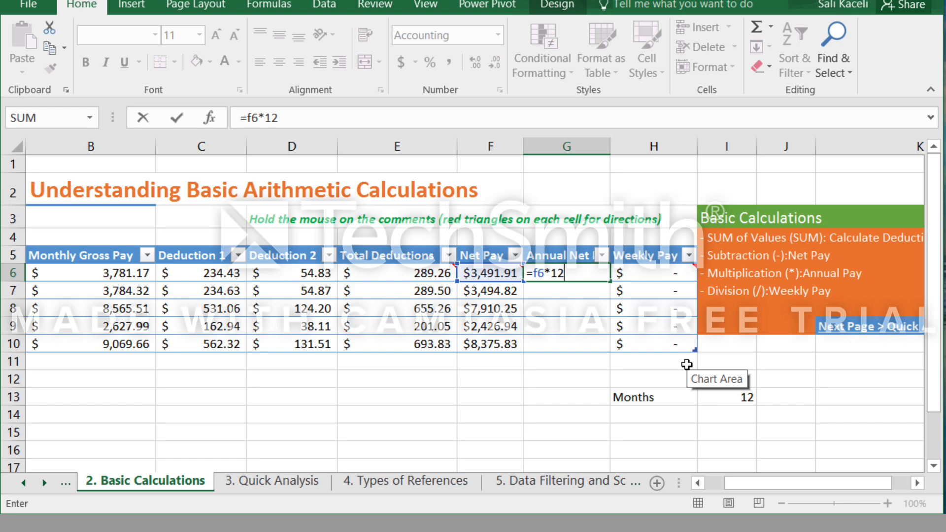
{"action": "key", "text": "Return"}
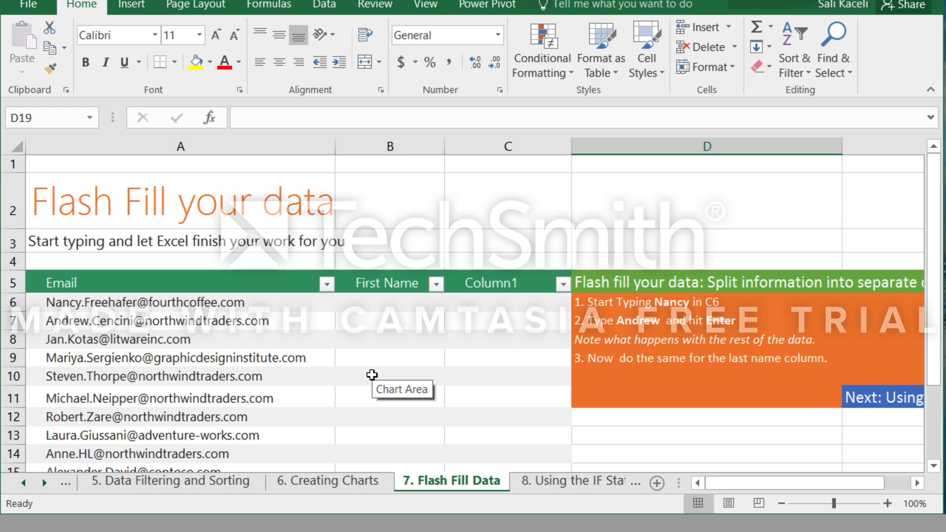
Flash Fill the First Name column from B6 down, entering the first names from the first two email addresses as the pattern.
{"action": "left_click", "coordinate": [373, 303]}
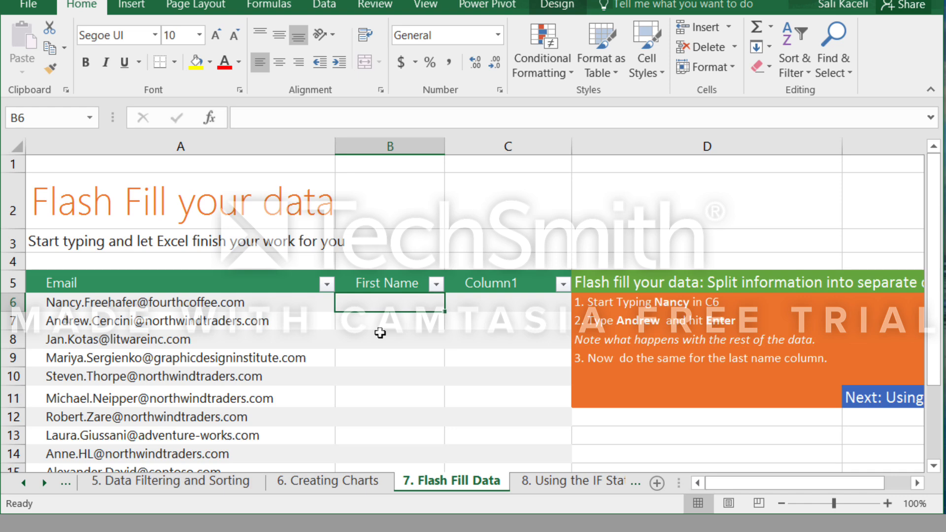
{"action": "type", "text": "Nancy"}
{"action": "key", "text": "Return"}
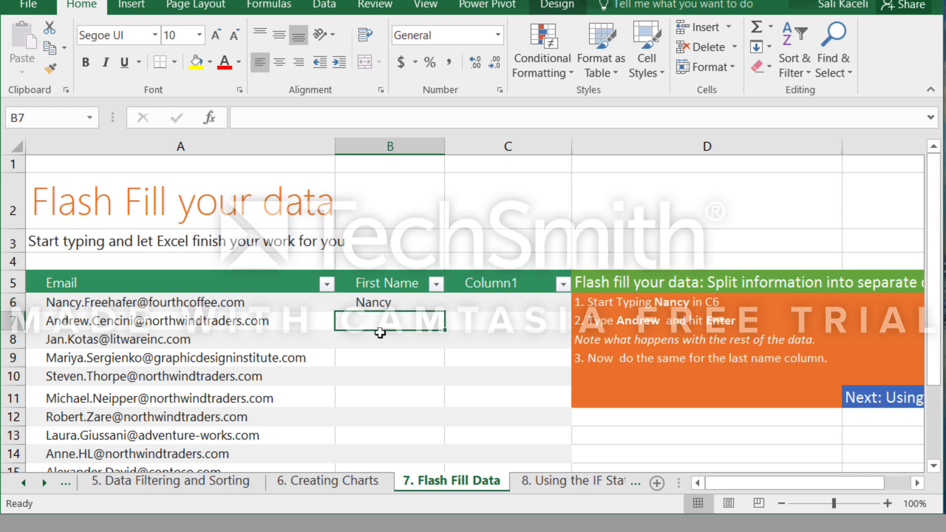
{"action": "type", "text": "Andrew"}
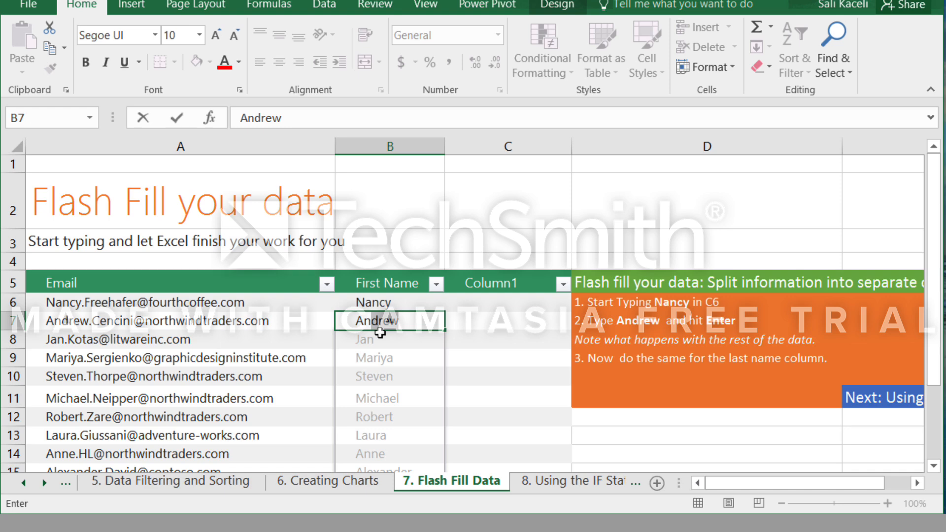
{"action": "key", "text": "Return"}
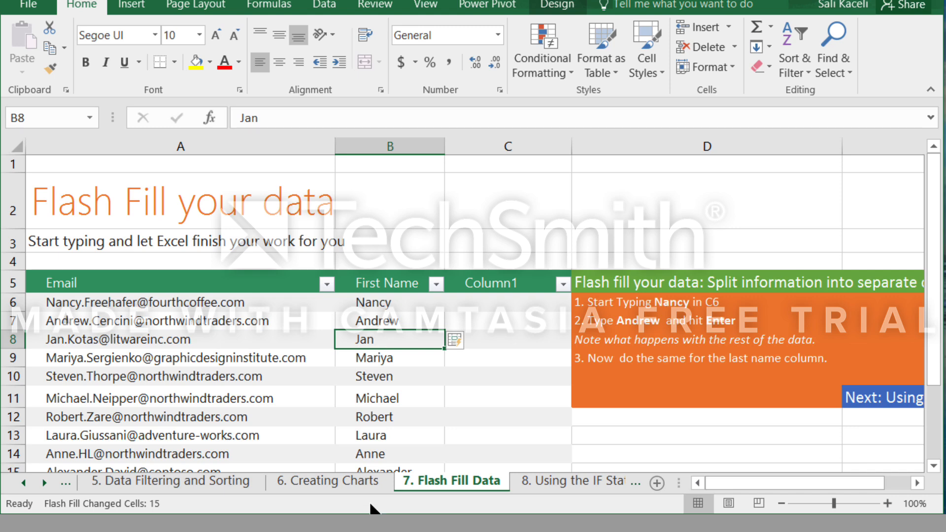
Rename the Column1 header in cell C5 to "Last name".
{"action": "left_click", "coordinate": [493, 284]}
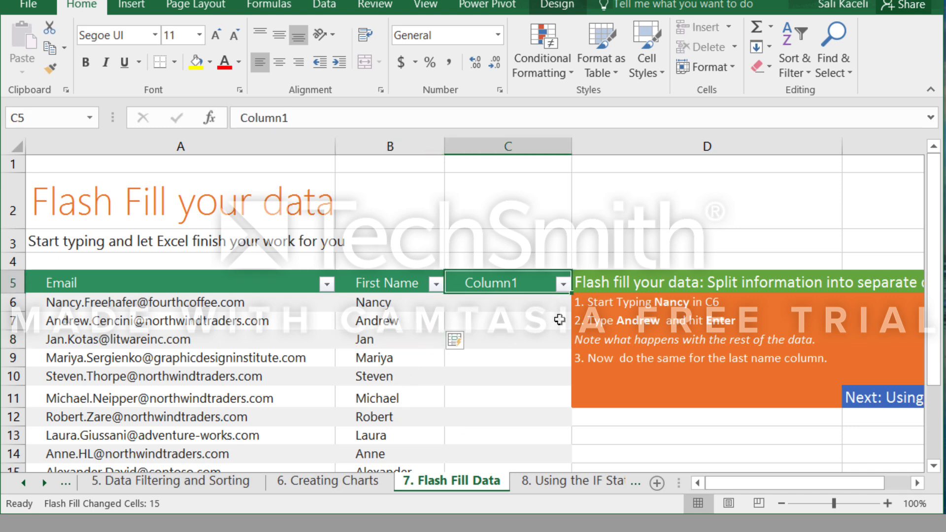
{"action": "type", "text": "Last name"}
{"action": "key", "text": "Return"}
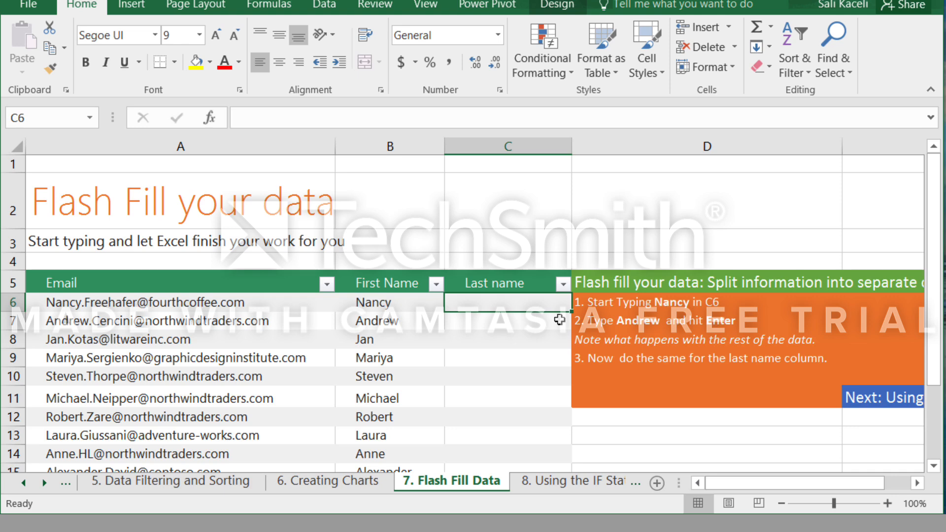
Flash Fill the Last name column from C6 down, entering the last names from the first two email addresses as the pattern.
{"action": "type", "text": "Freehave"}
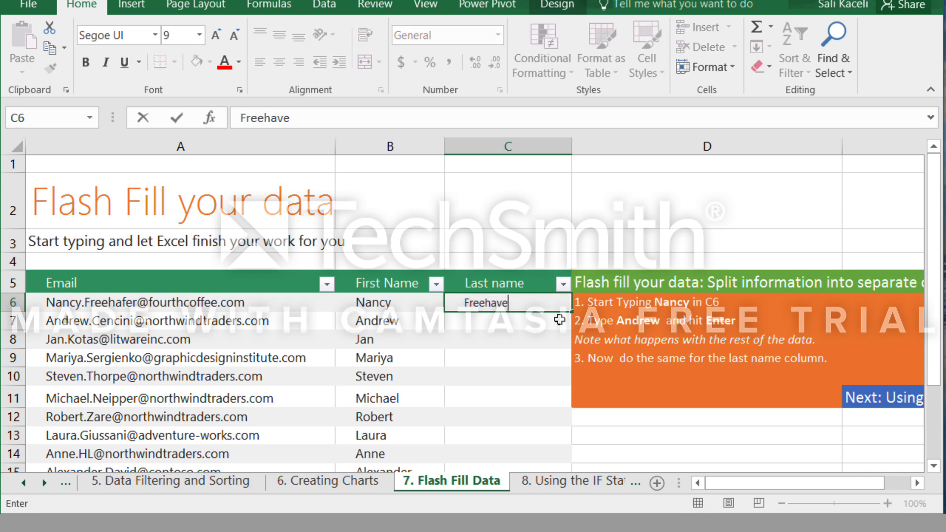
{"action": "key", "text": "BackSpace"}
{"action": "key", "text": "BackSpace"}
{"action": "type", "text": "fer"}
{"action": "key", "text": "Return"}
{"action": "type", "text": "cencini"}
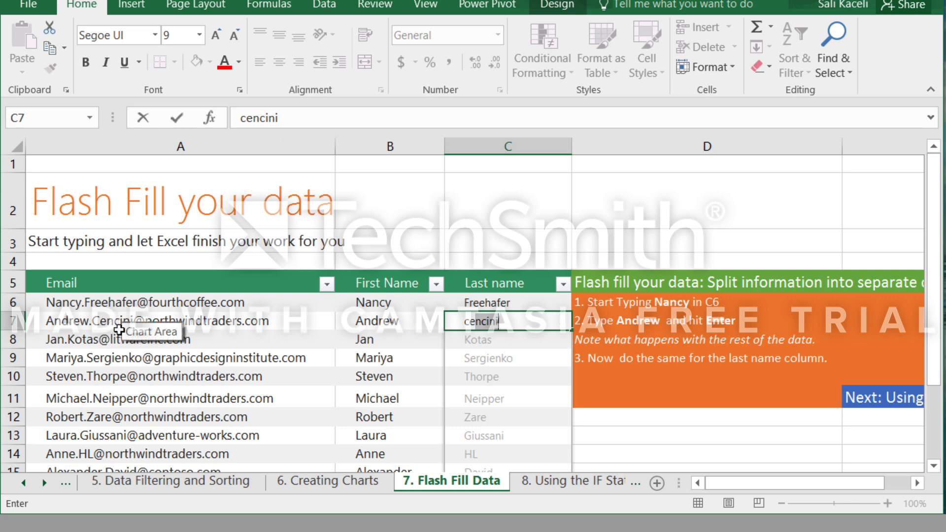
{"action": "key", "text": "Return"}
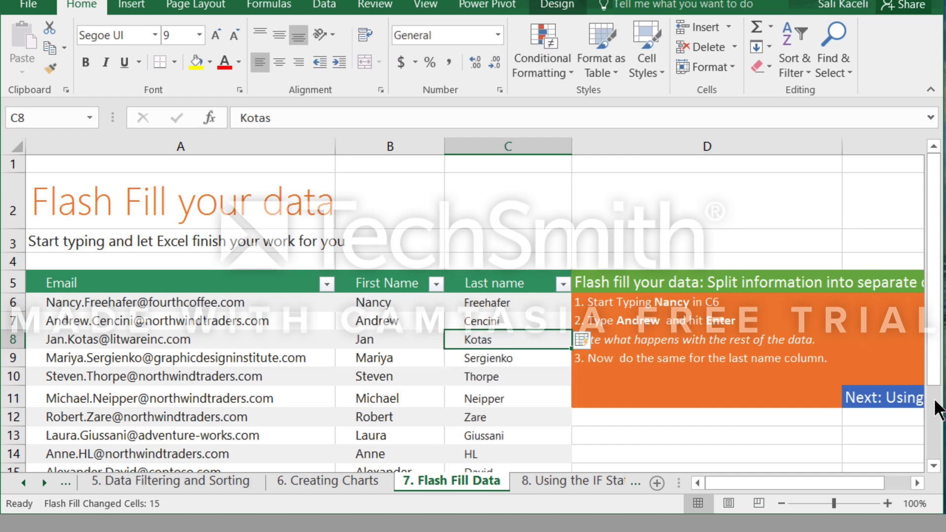
{"action": "scroll", "coordinate": [553, 385], "scroll_direction": "down", "scroll_amount": 4}
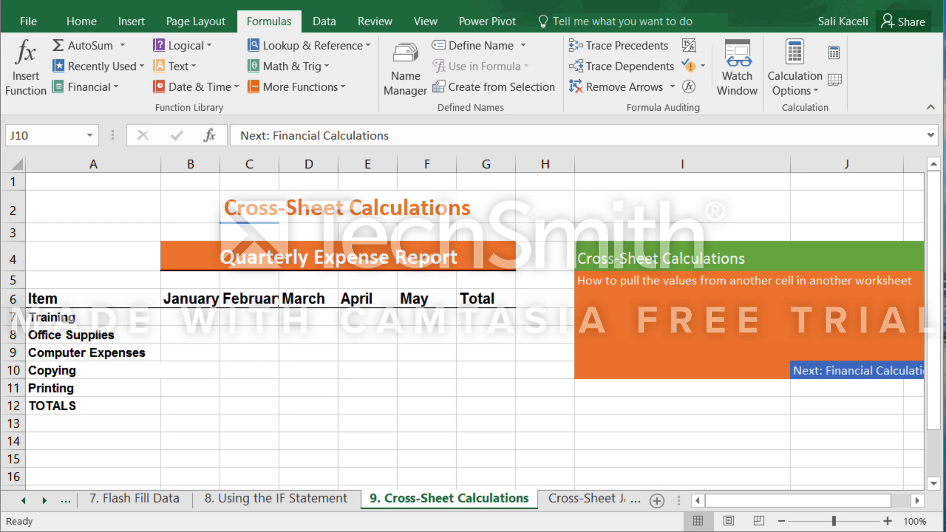
Compare the January column of the Quarterly Expense Report with the Training, Office Supplies and Computer Expenses totals on the Cross-Sheet January sheet.
{"action": "left_click", "coordinate": [196, 315]}
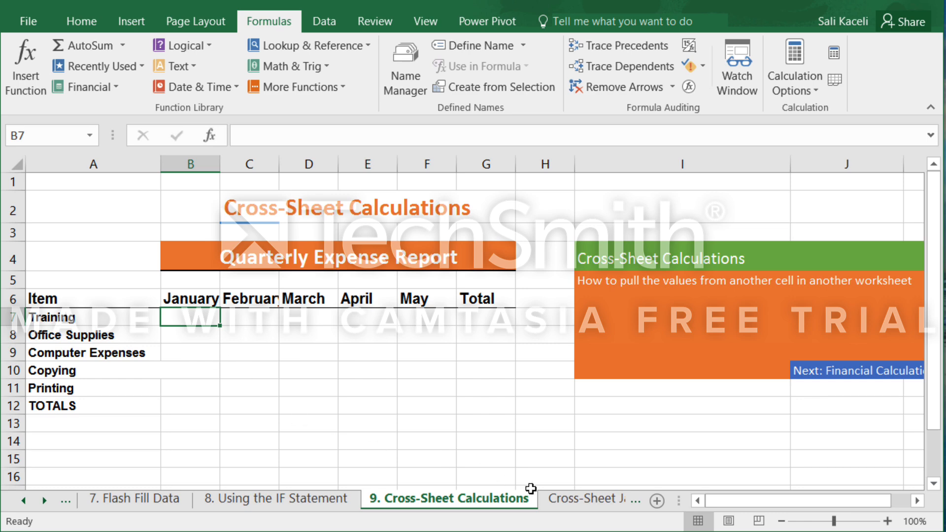
{"action": "left_click", "coordinate": [578, 498]}
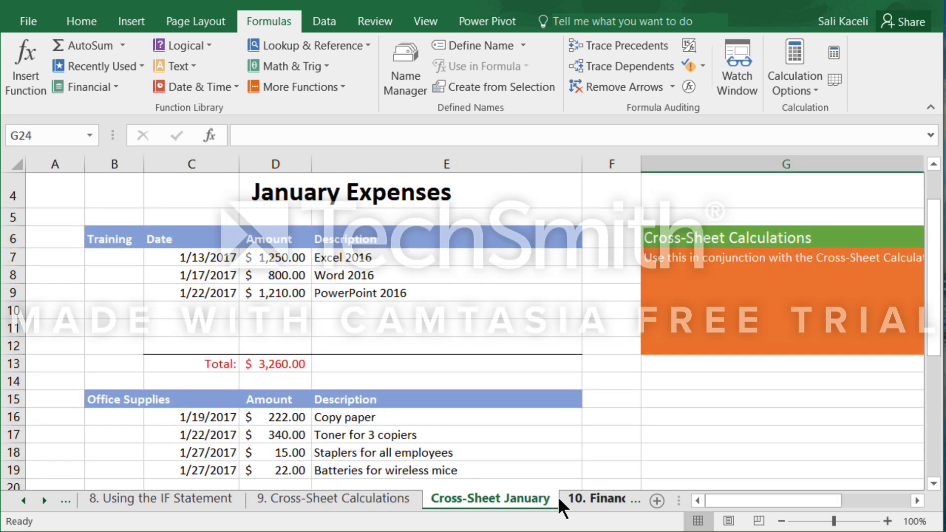
{"action": "left_click", "coordinate": [266, 362]}
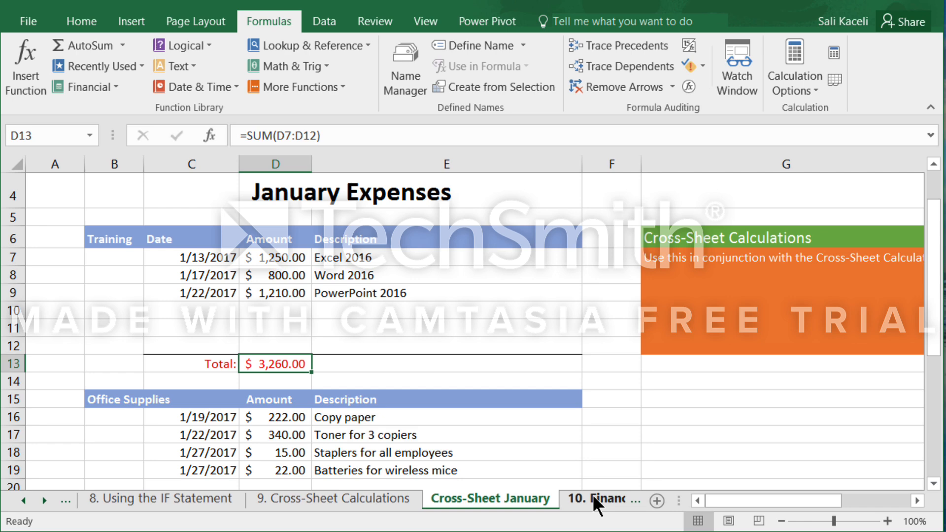
{"action": "left_click", "coordinate": [338, 496]}
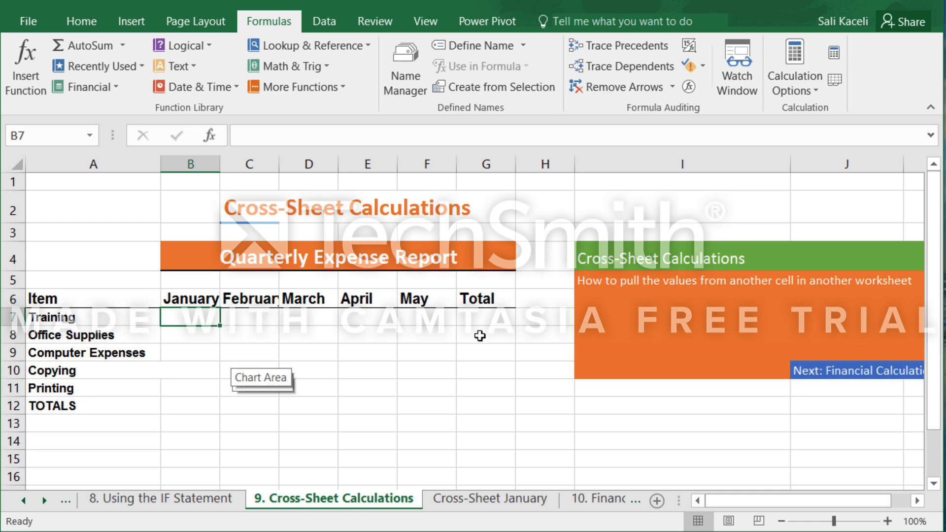
{"action": "left_click", "coordinate": [495, 502]}
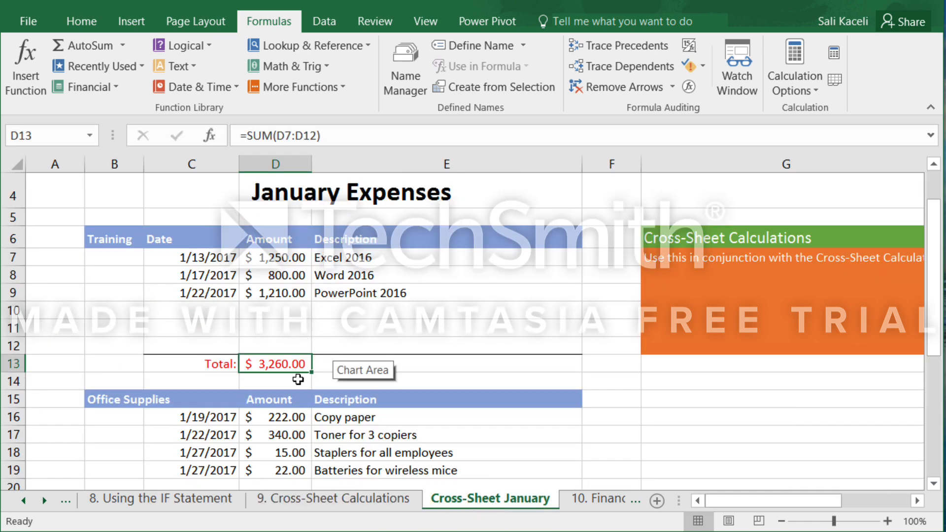
{"action": "scroll", "coordinate": [312, 395], "scroll_direction": "down", "scroll_amount": 2}
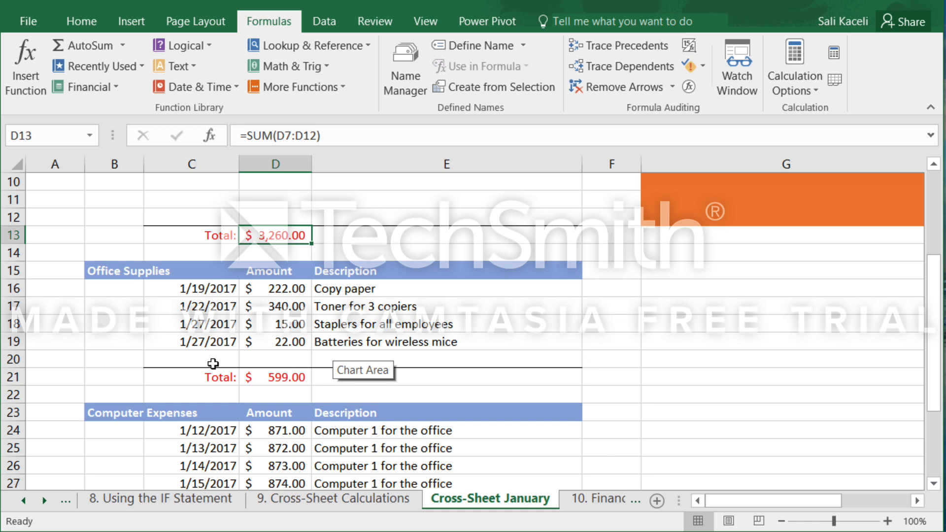
{"action": "scroll", "coordinate": [202, 371], "scroll_direction": "down", "scroll_amount": 2}
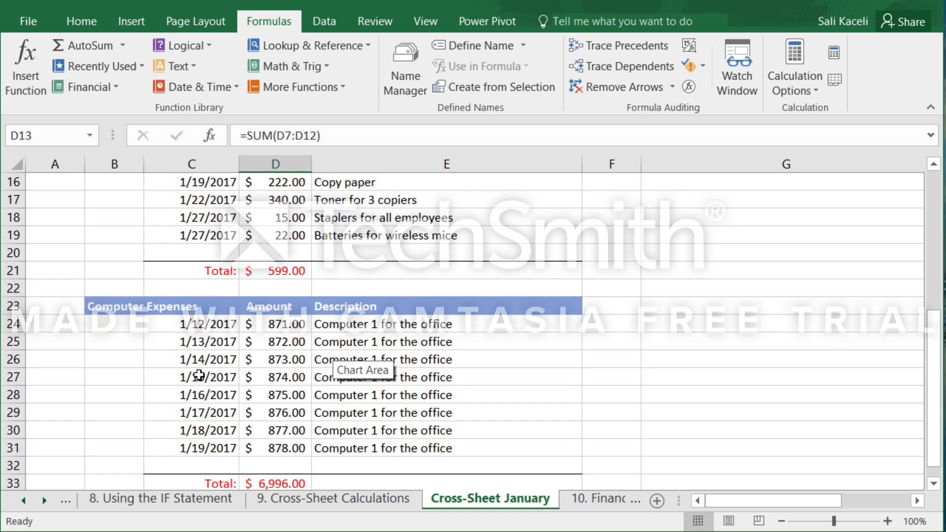
{"action": "scroll", "coordinate": [212, 370], "scroll_direction": "down", "scroll_amount": 2}
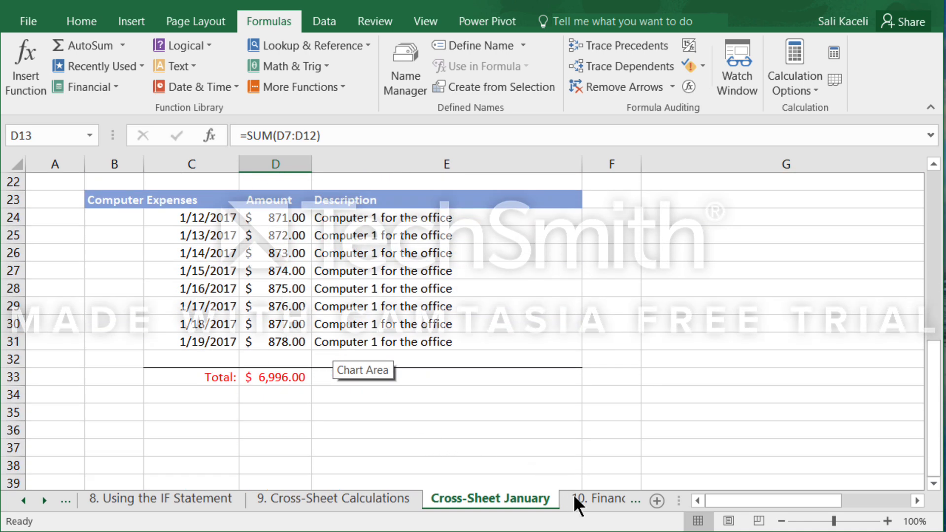
{"action": "left_click", "coordinate": [588, 499]}
{"action": "left_click", "coordinate": [322, 499]}
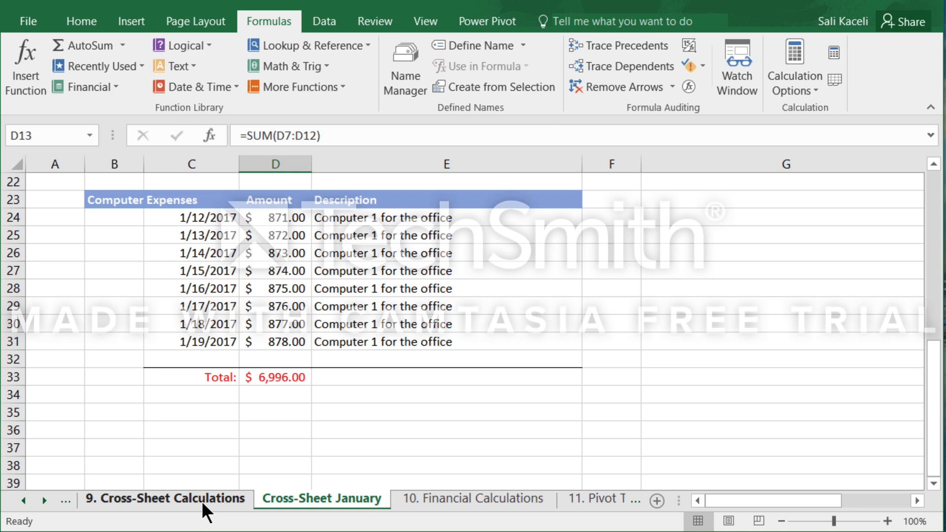
{"action": "left_click", "coordinate": [202, 499]}
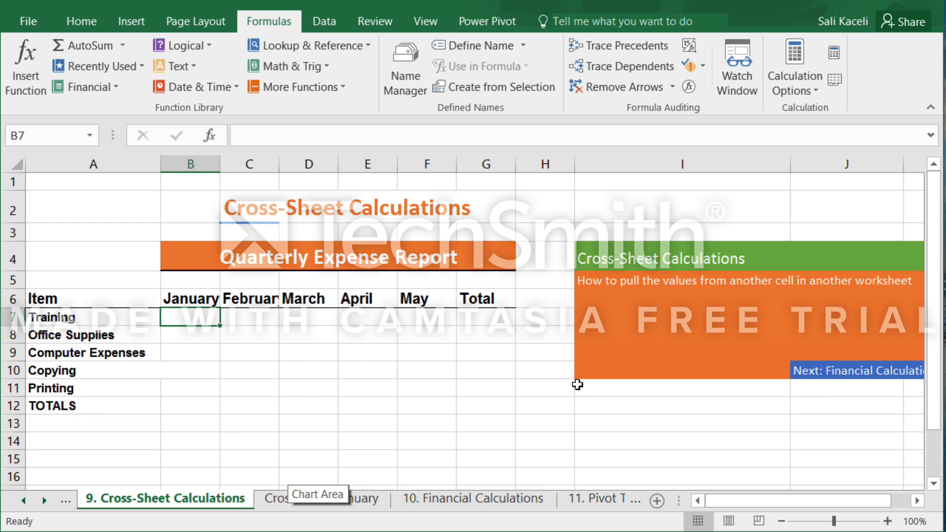
Enter 55 in cell H6 of the 9. Cross-Sheet Calculations sheet.
{"action": "left_click", "coordinate": [552, 304]}
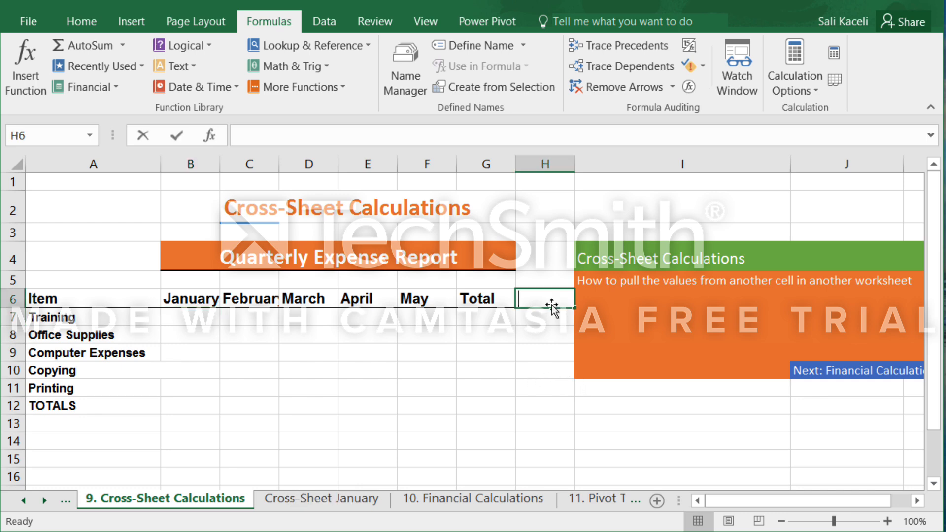
{"action": "type", "text": "55"}
{"action": "key", "text": "Return"}
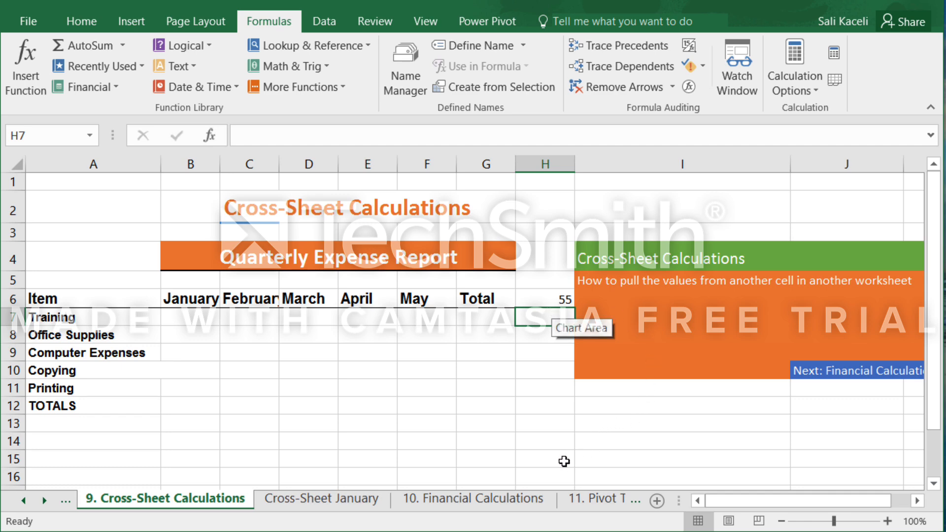
Link cells J14 and J15 to cell H6 with the formula =H6.
{"action": "left_click", "coordinate": [826, 444]}
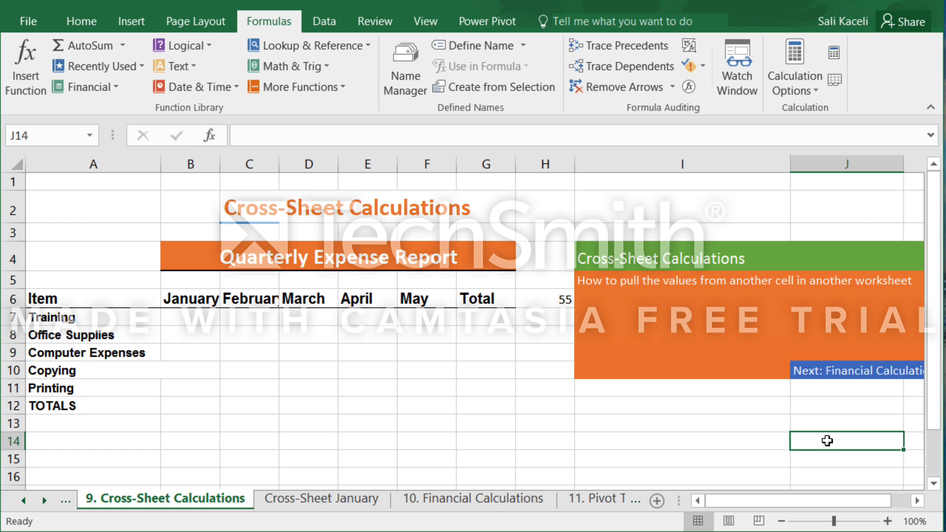
{"action": "type", "text": "="}
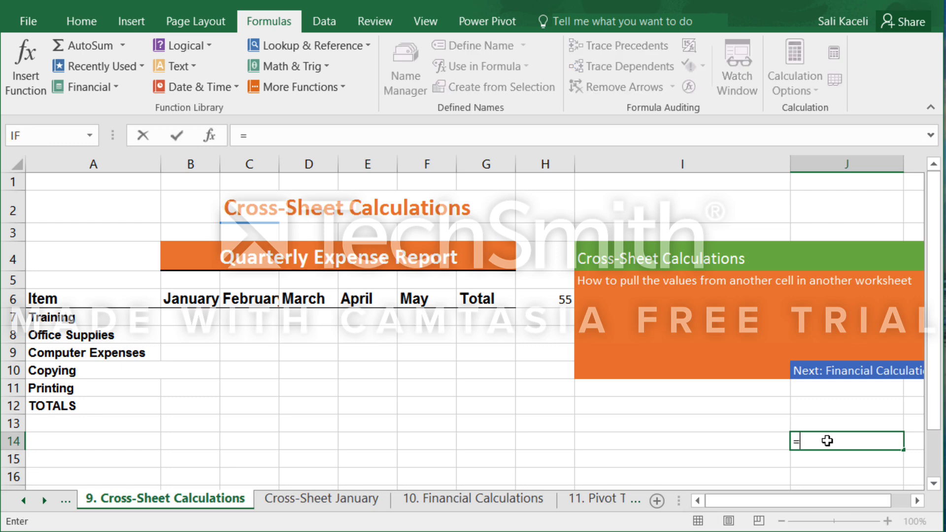
{"action": "left_click", "coordinate": [562, 302]}
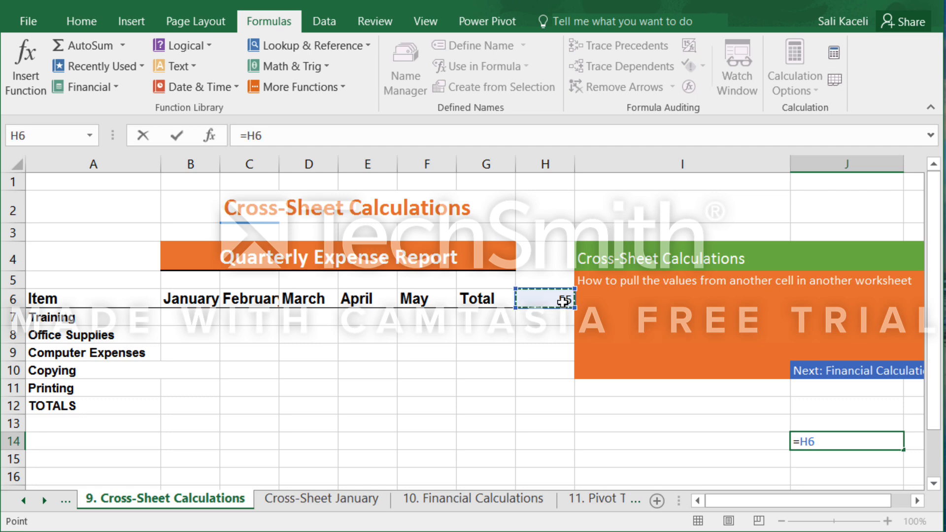
{"action": "key", "text": "Return"}
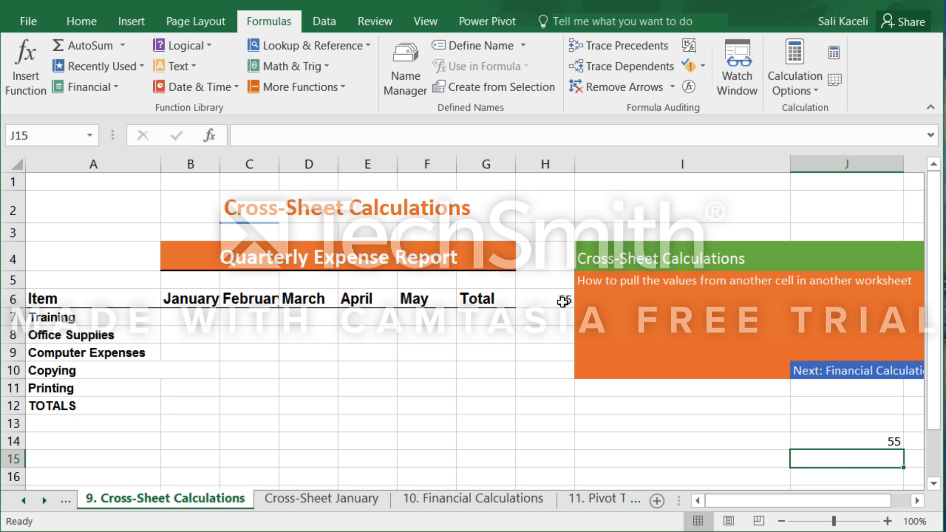
{"action": "type", "text": "="}
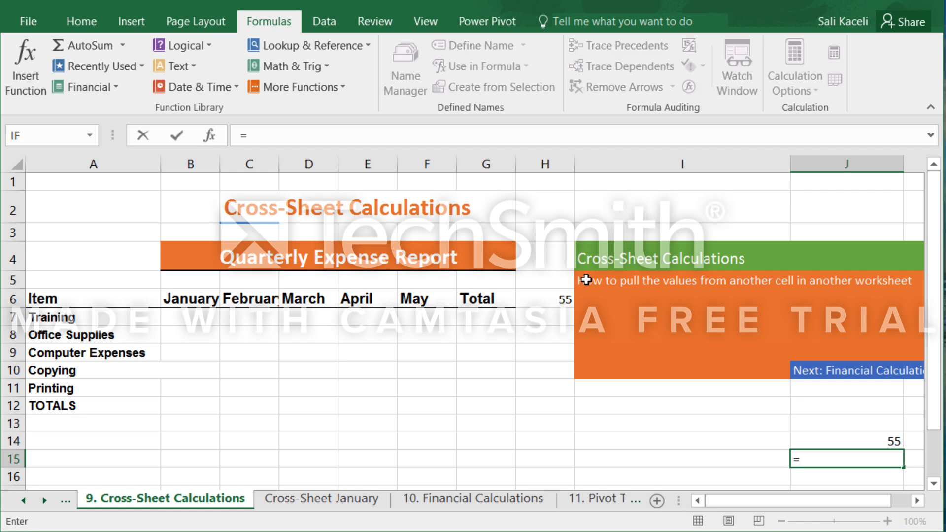
{"action": "left_click", "coordinate": [560, 307]}
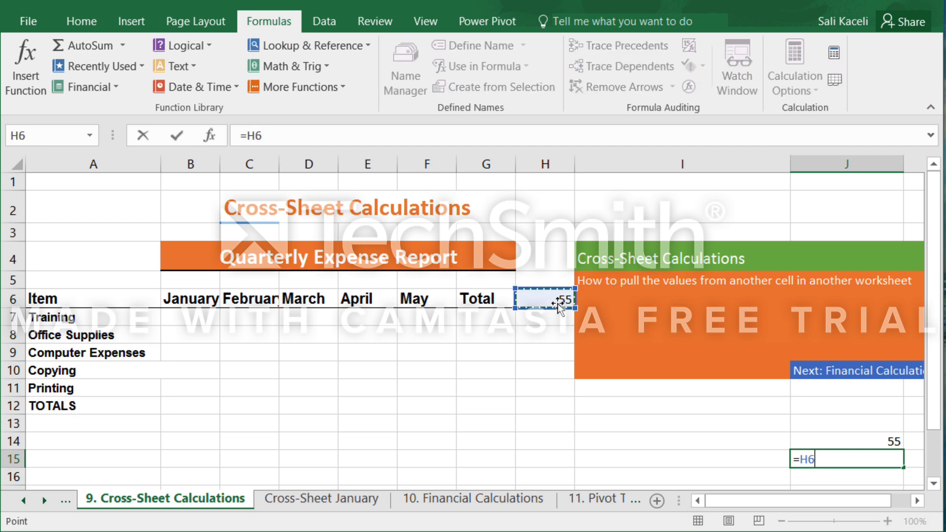
{"action": "key", "text": "Return"}
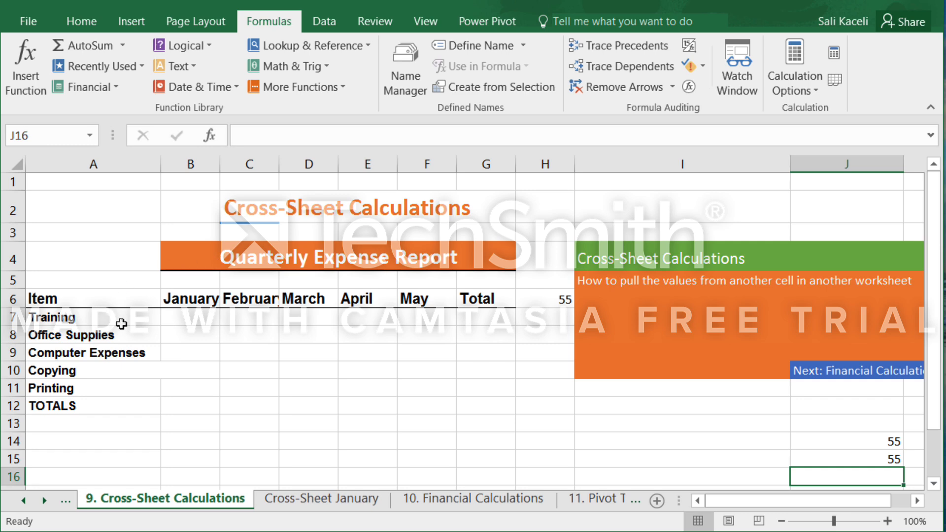
Link the January Training cell B7 to the Training total in D13 of the Cross-Sheet January sheet.
{"action": "left_click", "coordinate": [191, 319]}
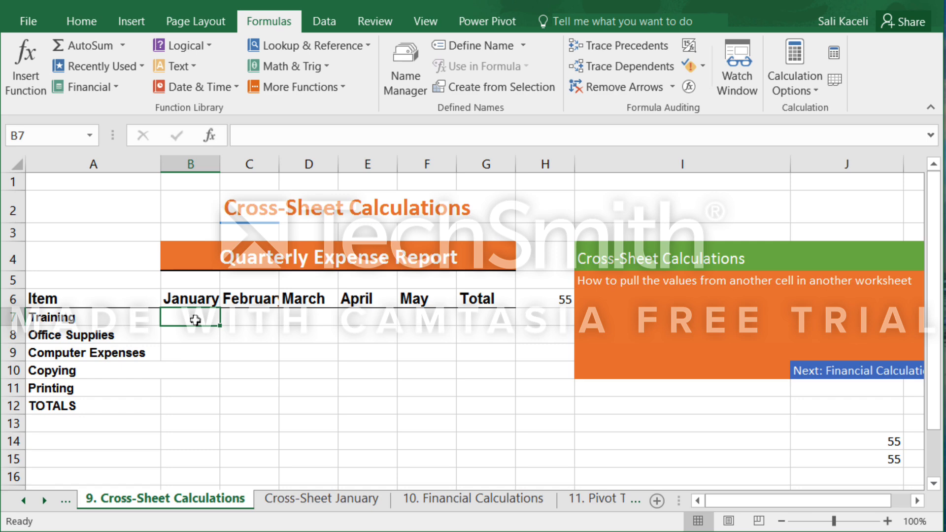
{"action": "left_click", "coordinate": [306, 501]}
{"action": "left_click", "coordinate": [207, 499]}
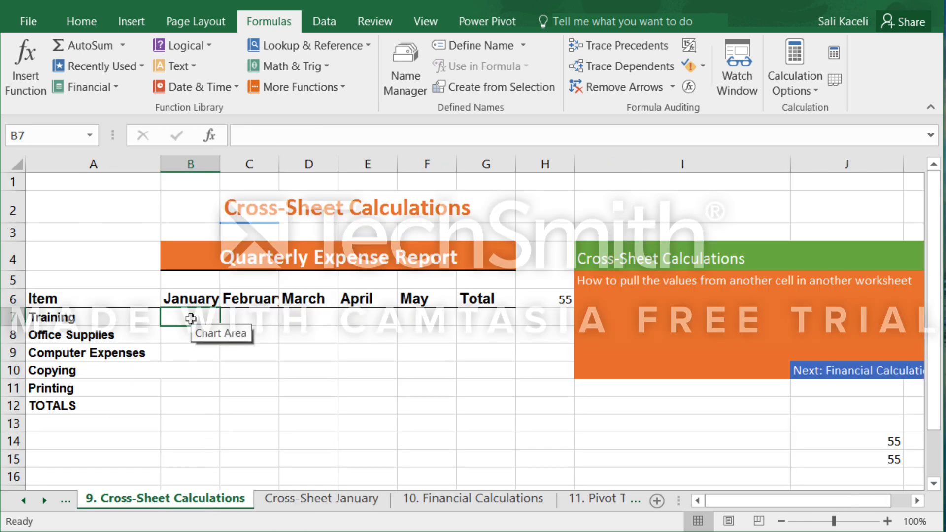
{"action": "type", "text": "="}
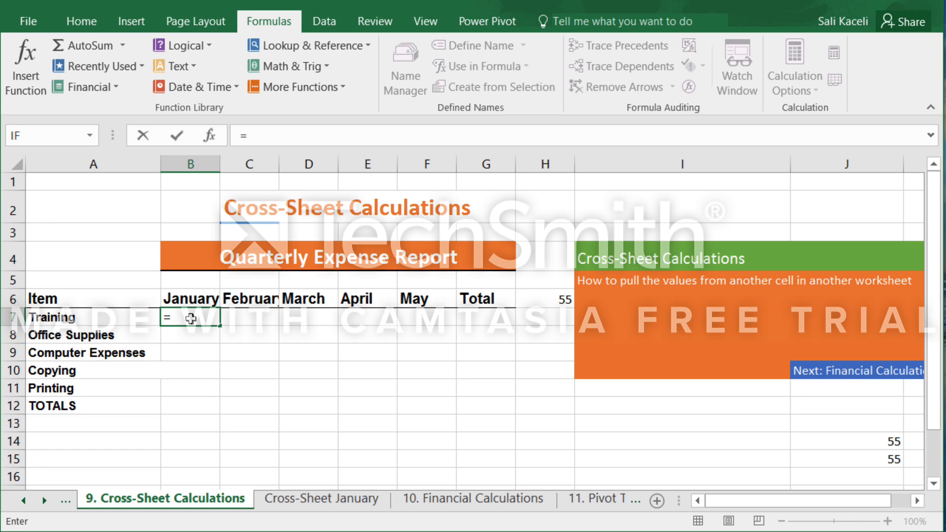
{"action": "left_click", "coordinate": [329, 496]}
{"action": "scroll", "coordinate": [262, 303], "scroll_direction": "up", "scroll_amount": 7}
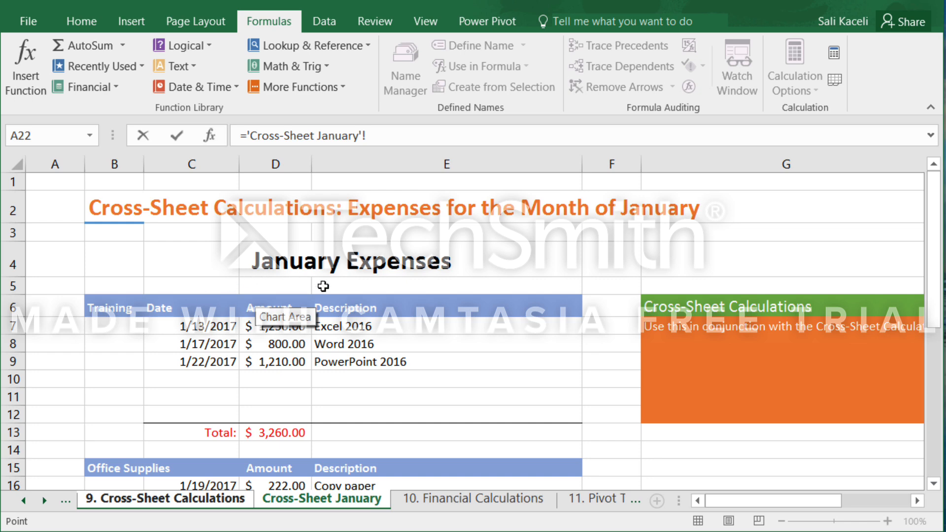
{"action": "left_click", "coordinate": [283, 434]}
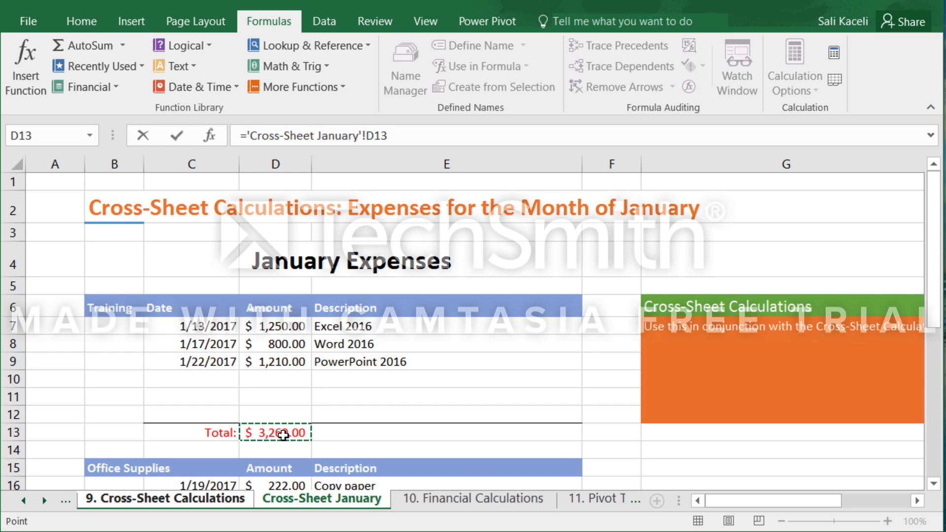
{"action": "key", "text": "Return"}
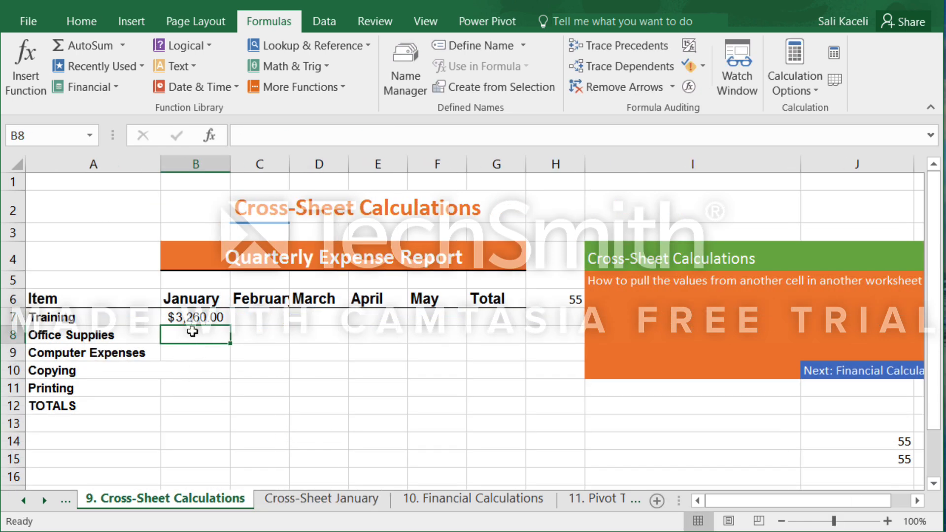
Link the January Office Supplies cell B8 to the Office Supplies total in D21 of the Cross-Sheet January sheet.
{"action": "type", "text": "="}
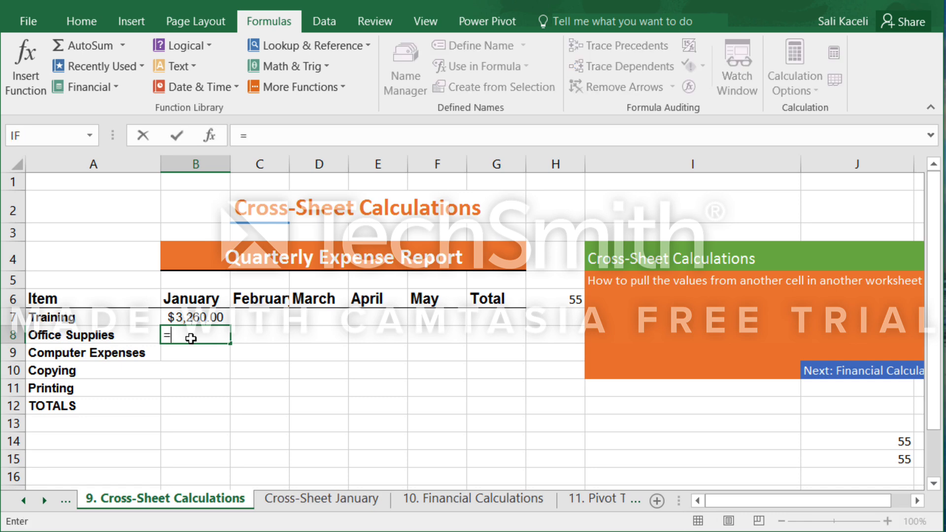
{"action": "left_click", "coordinate": [335, 502]}
{"action": "scroll", "coordinate": [434, 435], "scroll_direction": "down", "scroll_amount": 2}
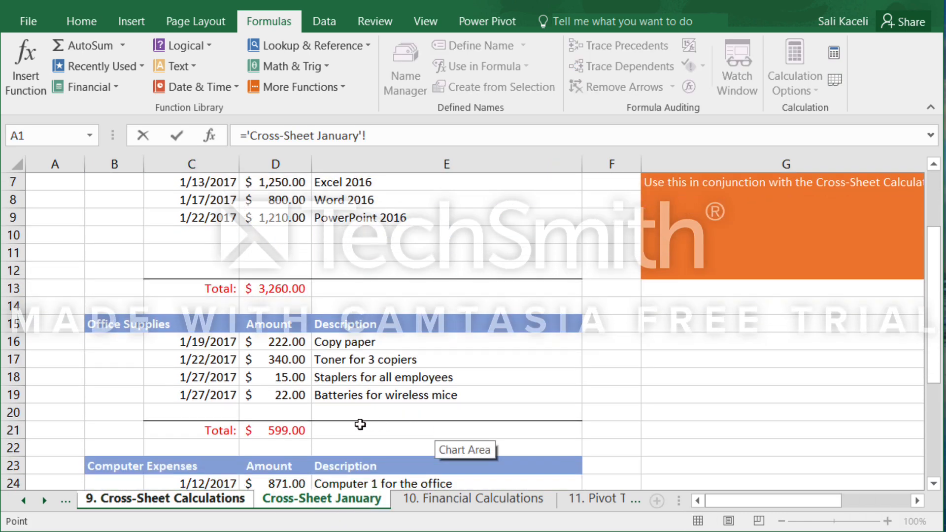
{"action": "left_click", "coordinate": [284, 432]}
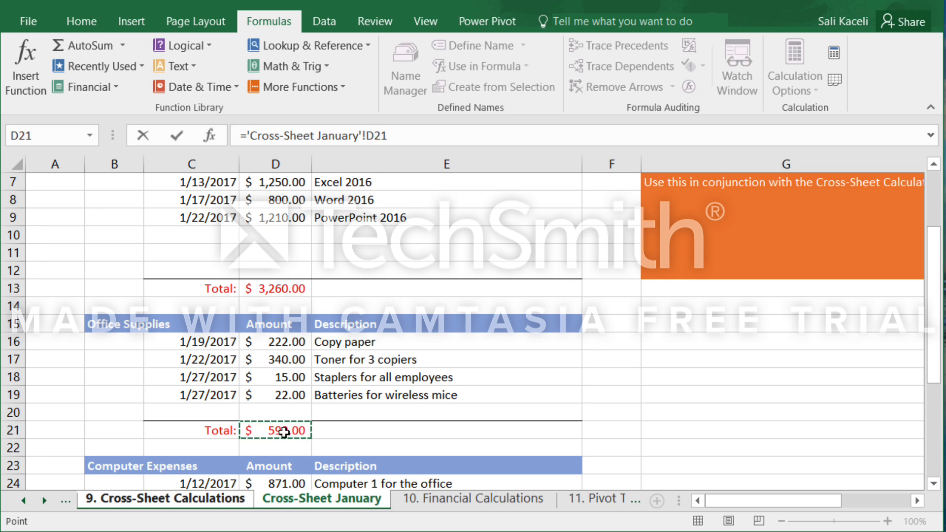
{"action": "key", "text": "Return"}
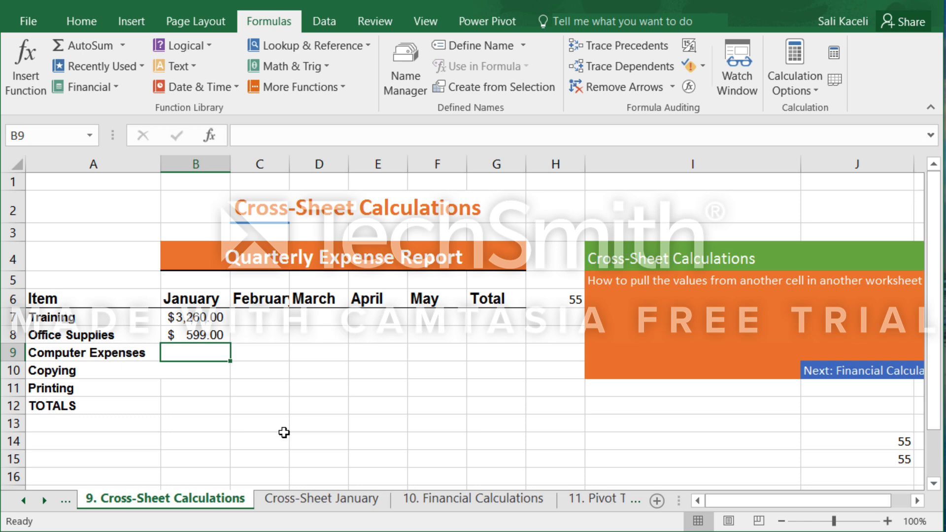
Set the wireless mice batteries amount in D19 of Cross-Sheet January to 222 and check the linked Office Supplies cell in the report.
{"action": "left_click", "coordinate": [327, 499]}
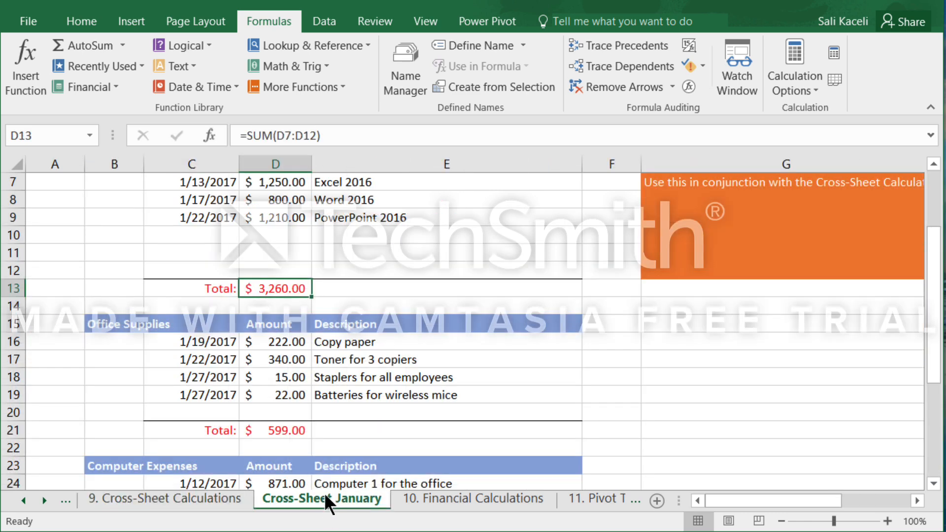
{"action": "left_click", "coordinate": [295, 395]}
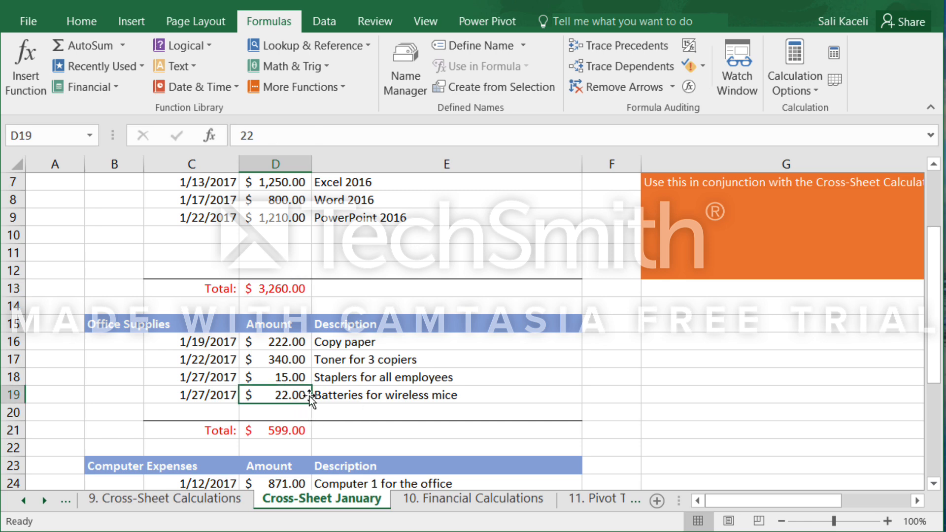
{"action": "type", "text": "222"}
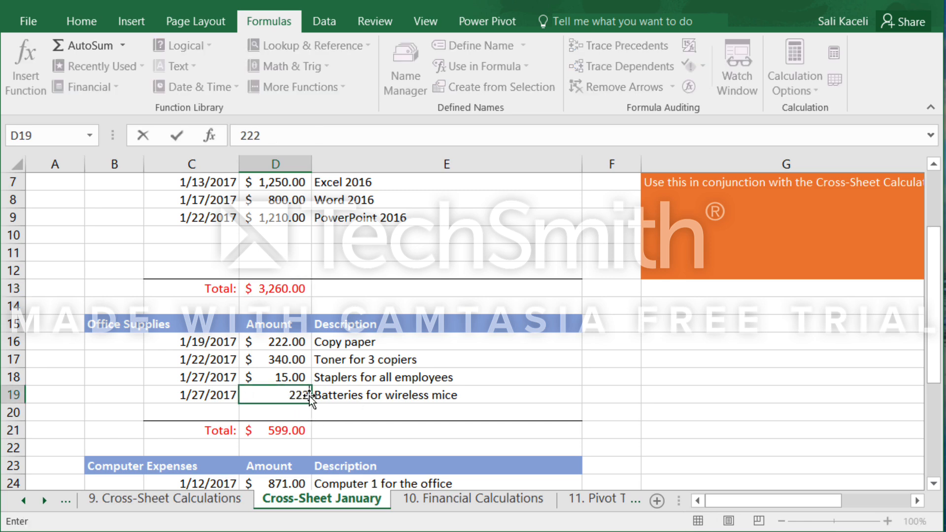
{"action": "key", "text": "Return"}
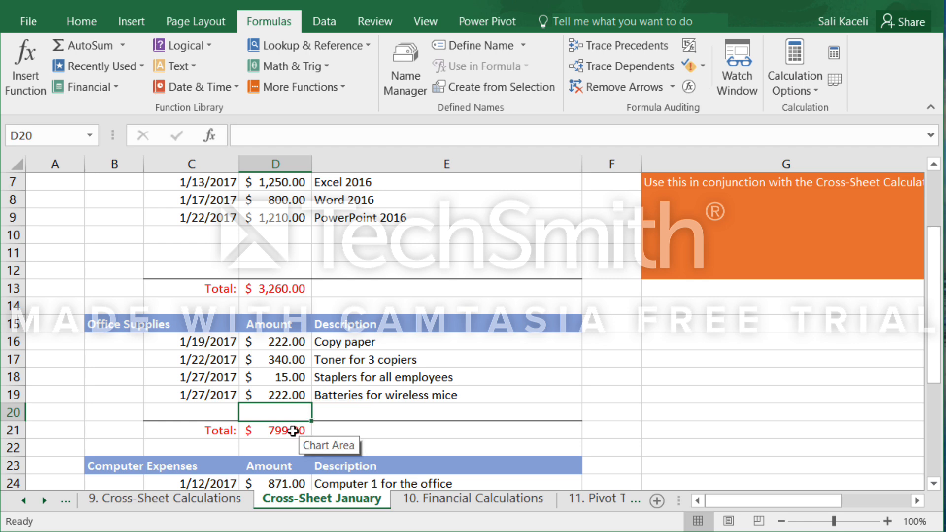
{"action": "left_click", "coordinate": [226, 499]}
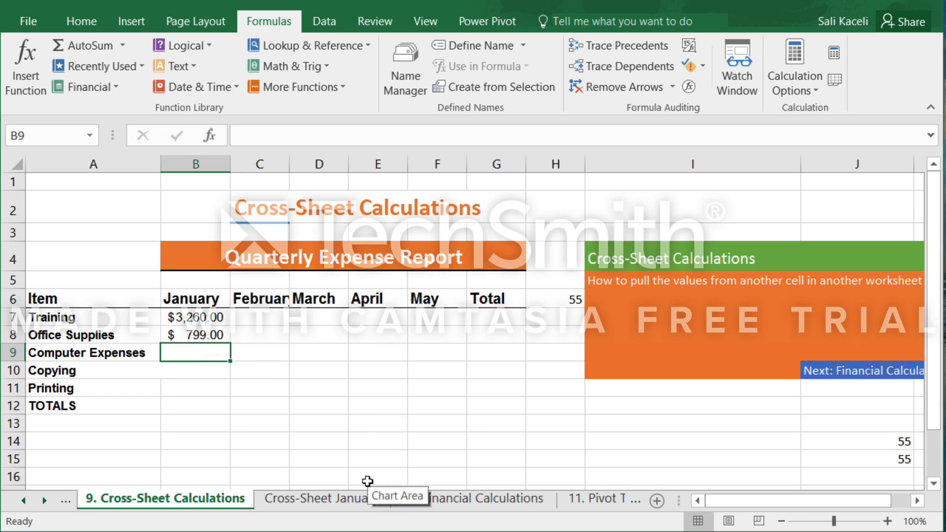
Define the workbook-scoped name januaryExpenses for the Computer Expenses total in D33 of the Cross-Sheet January sheet.
{"action": "left_click", "coordinate": [365, 499]}
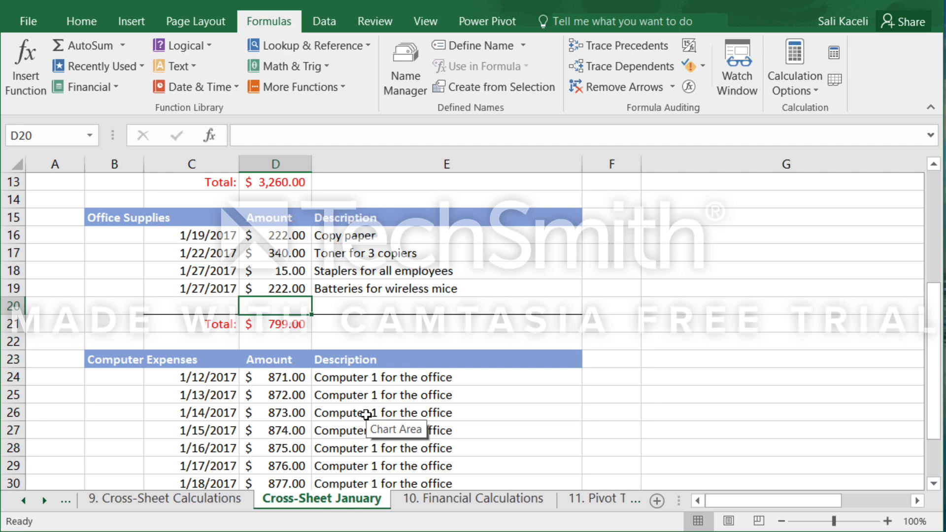
{"action": "scroll", "coordinate": [314, 335], "scroll_direction": "down", "scroll_amount": 2}
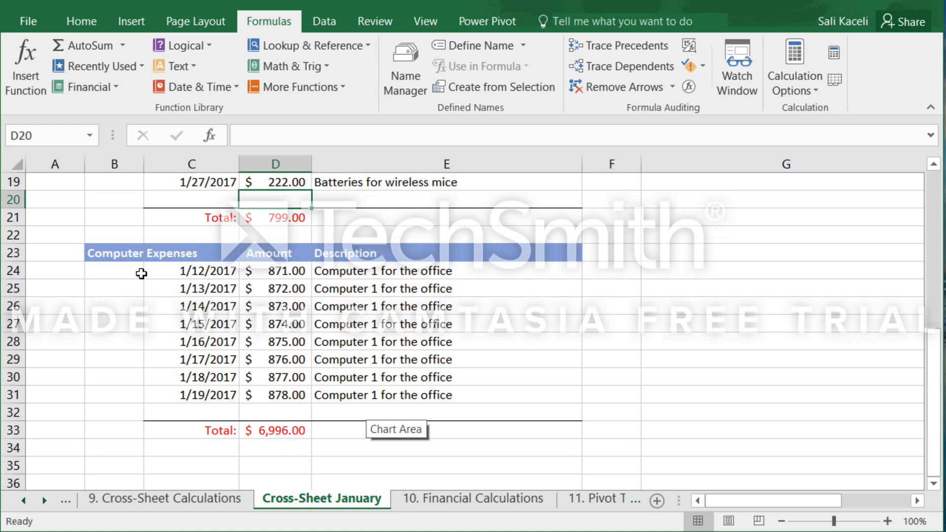
{"action": "scroll", "coordinate": [198, 263], "scroll_direction": "up", "scroll_amount": 2}
{"action": "scroll", "coordinate": [253, 268], "scroll_direction": "down", "scroll_amount": 2}
{"action": "left_click", "coordinate": [280, 433]}
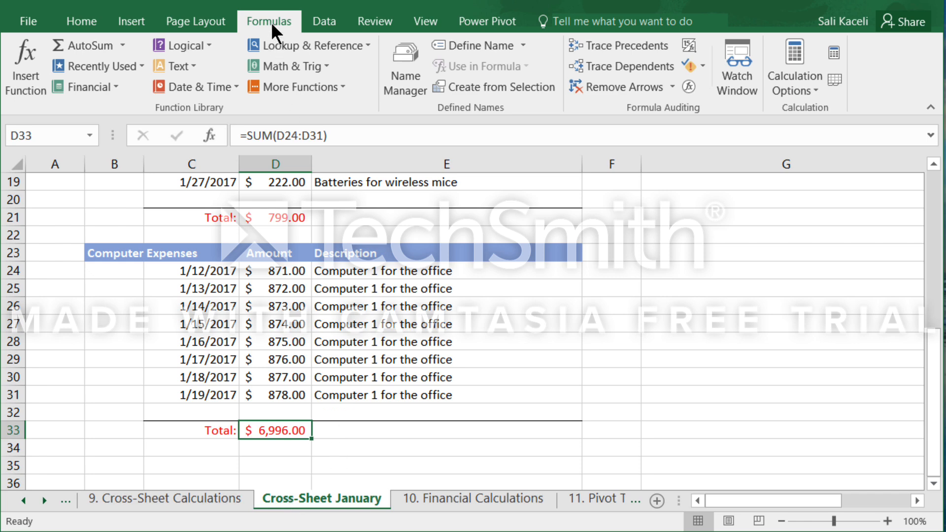
{"action": "left_click", "coordinate": [480, 49]}
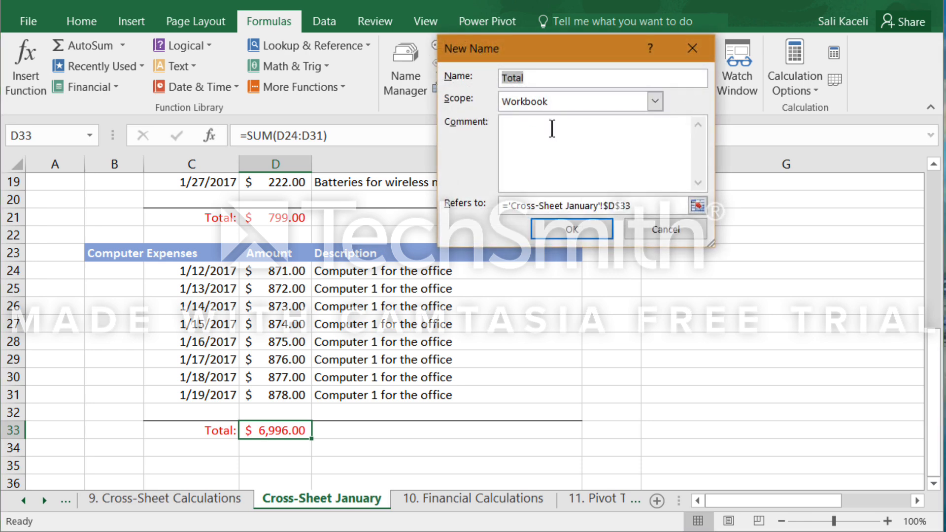
{"action": "type", "text": "January Expenses"}
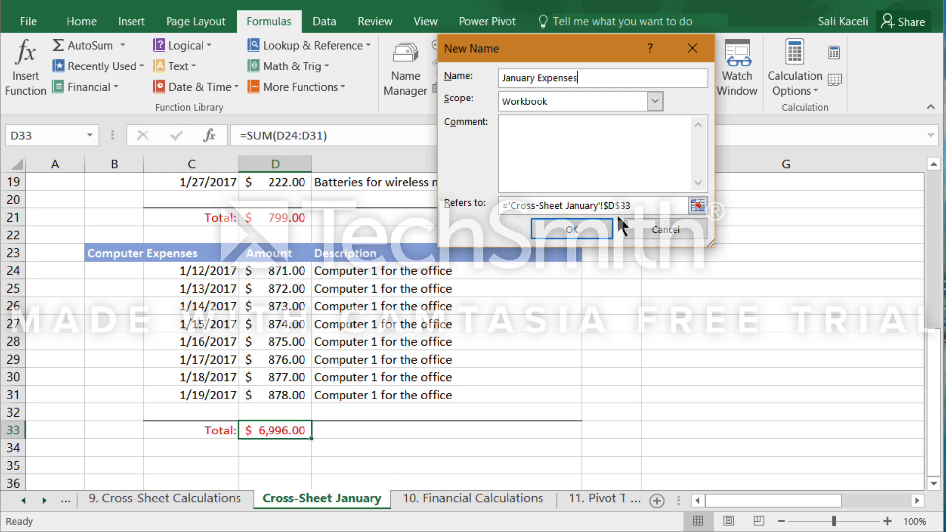
{"action": "left_click", "coordinate": [577, 232]}
{"action": "left_click", "coordinate": [595, 78]}
{"action": "left_click", "coordinate": [595, 235]}
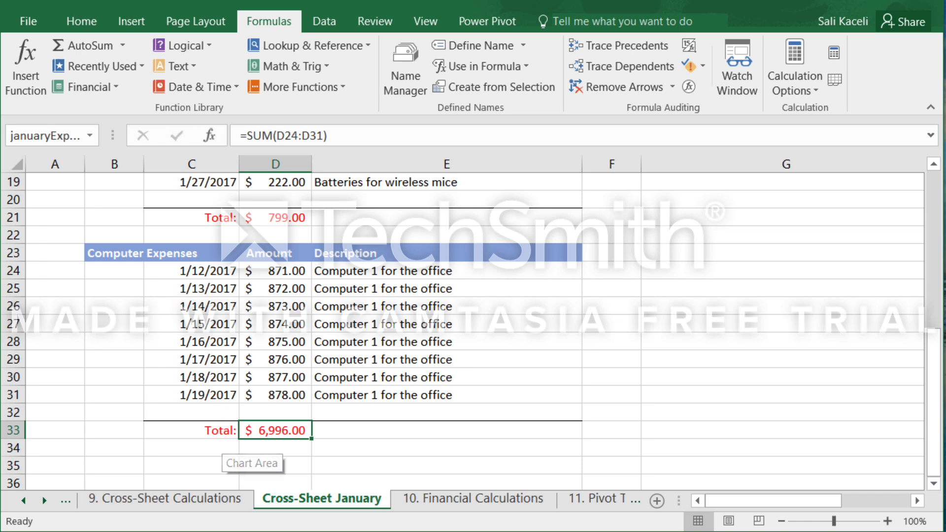
Insert the defined name januaryExpenses as the formula in the January Computer Expenses cell B9 of the 9. Cross-Sheet Calculations sheet.
{"action": "left_click", "coordinate": [193, 500]}
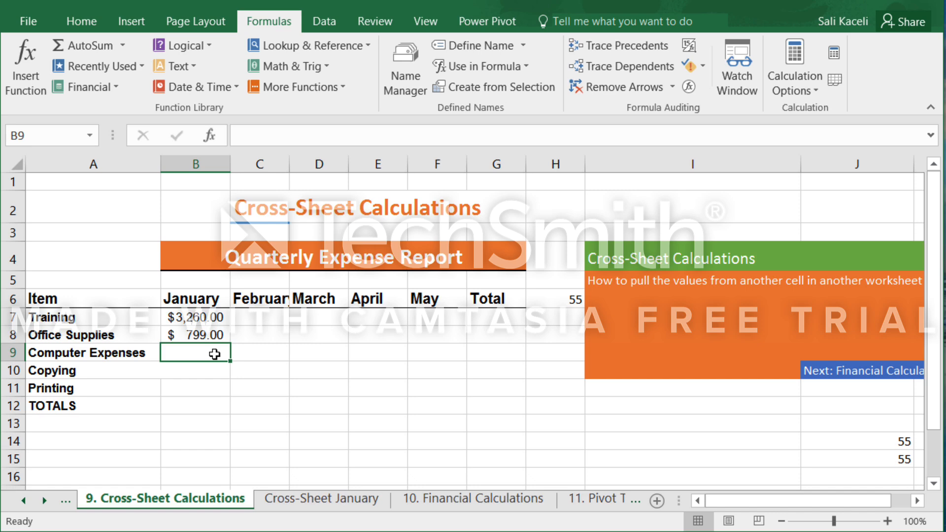
{"action": "left_click", "coordinate": [75, 25]}
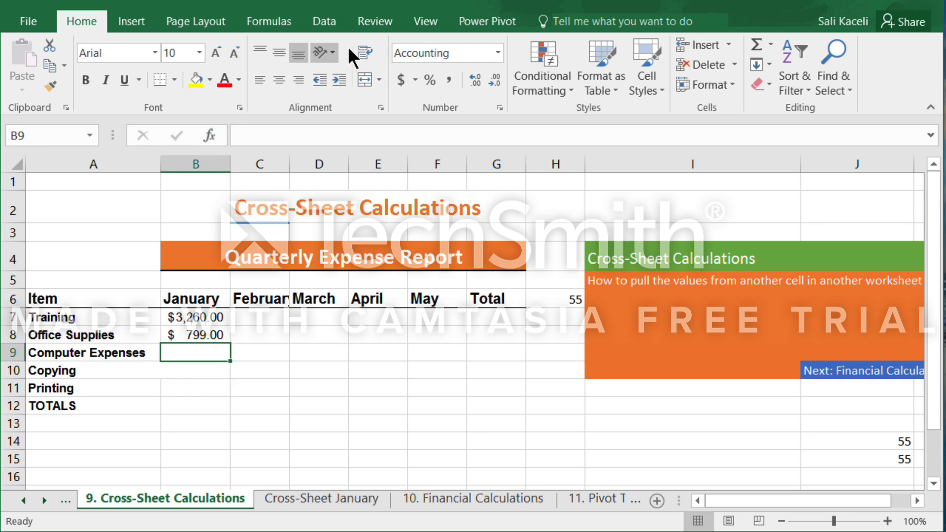
{"action": "left_click", "coordinate": [274, 21]}
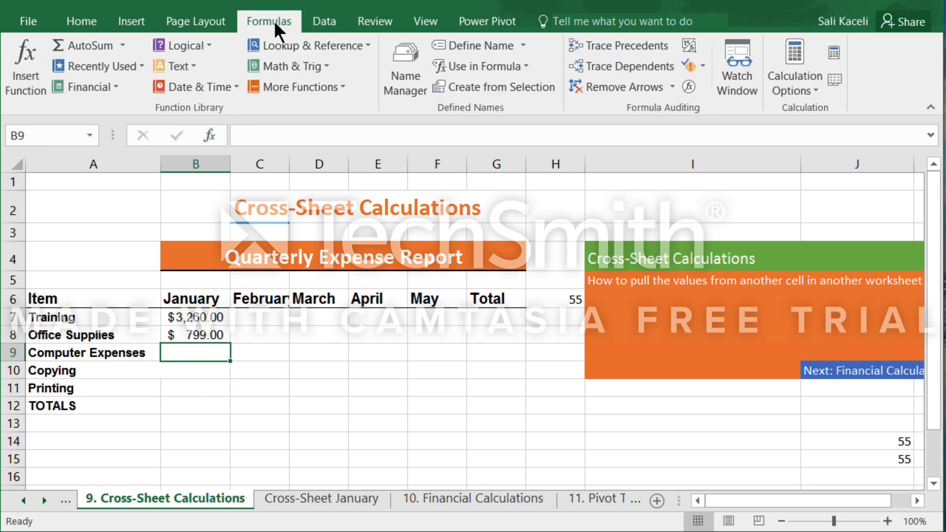
{"action": "left_click", "coordinate": [530, 70]}
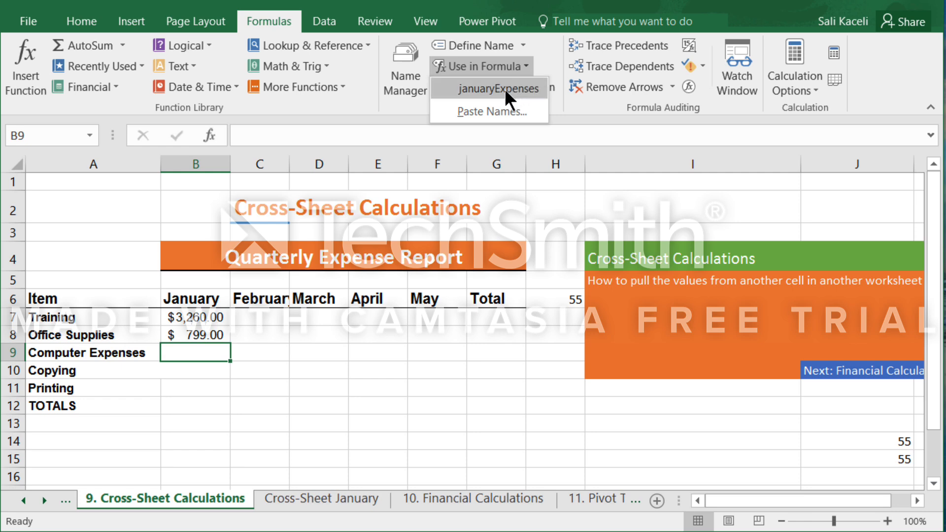
{"action": "left_click", "coordinate": [504, 89]}
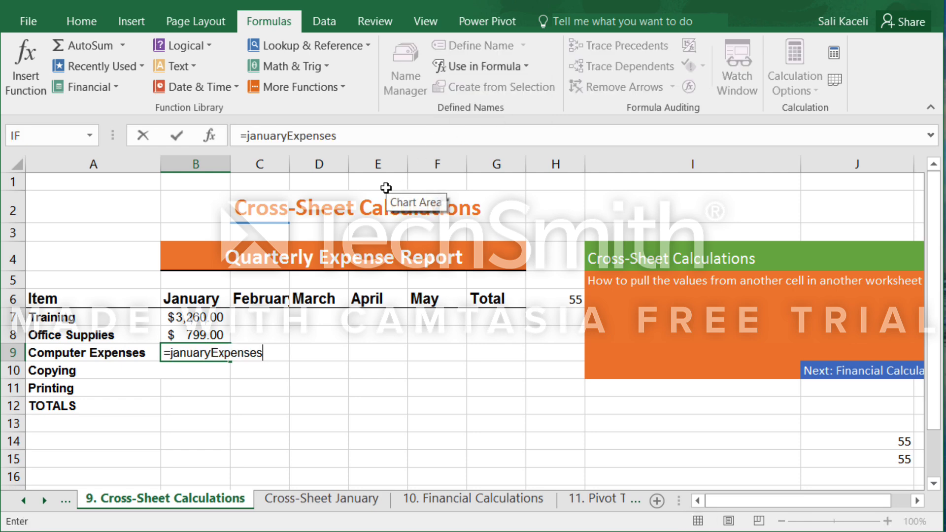
{"action": "key", "text": "Return"}
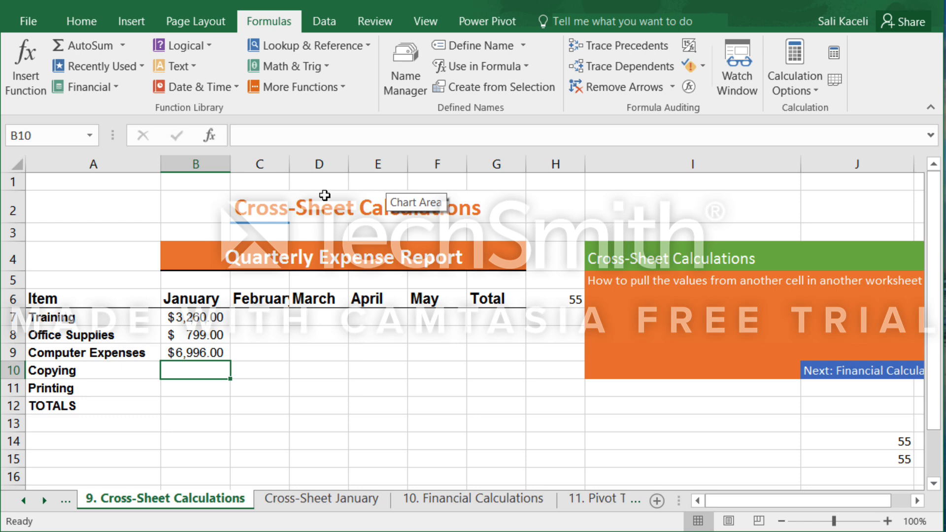
Clear cell B9, re-enter =januaryExpenses using the suggested defined name, and check the cell's formula.
{"action": "left_click", "coordinate": [210, 351]}
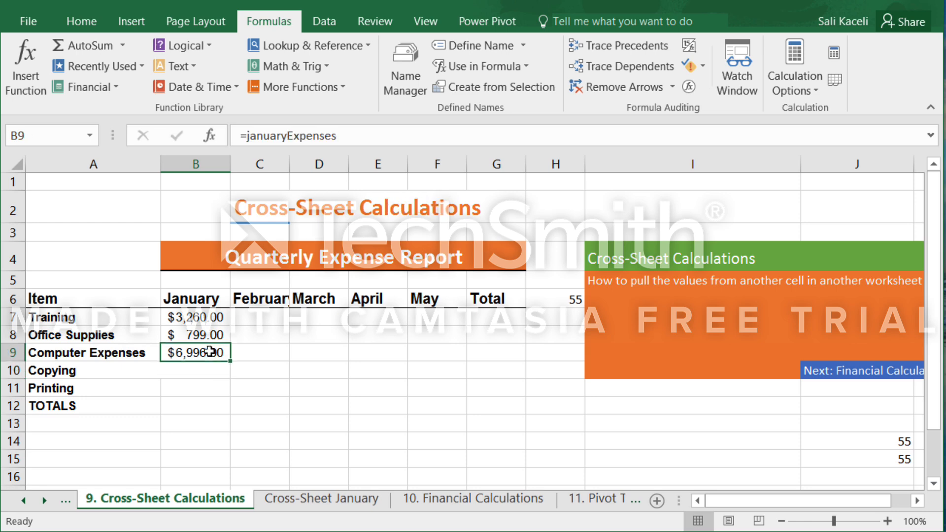
{"action": "key", "text": "BackSpace"}
{"action": "type", "text": "="}
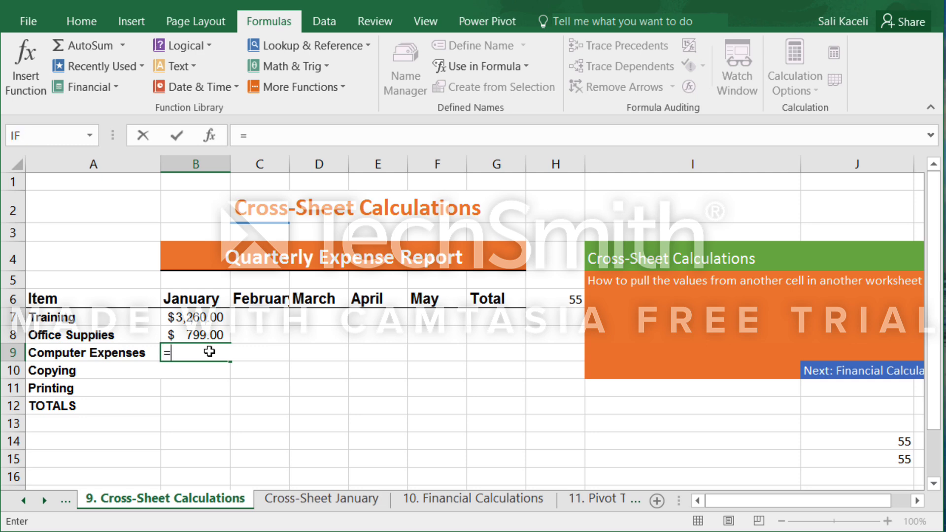
{"action": "type", "text": "j"}
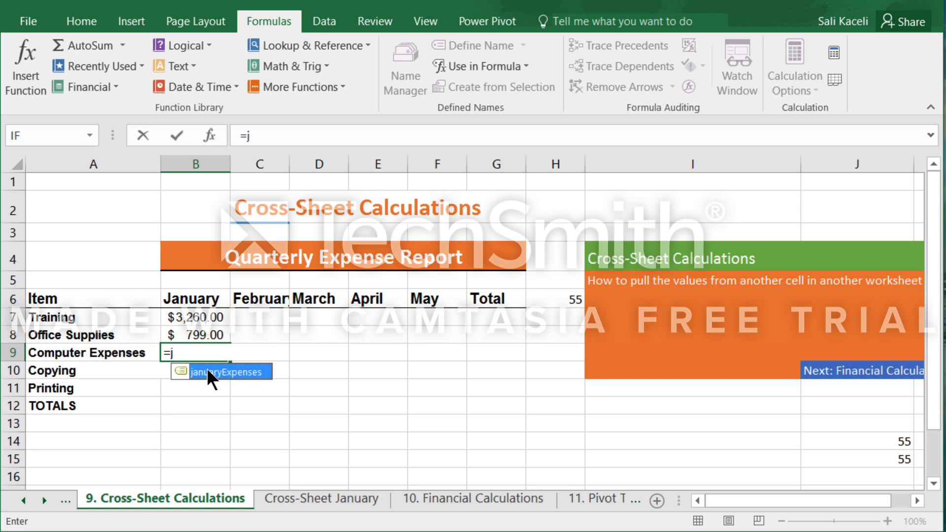
{"action": "double_click", "coordinate": [206, 371]}
{"action": "key", "text": "Return"}
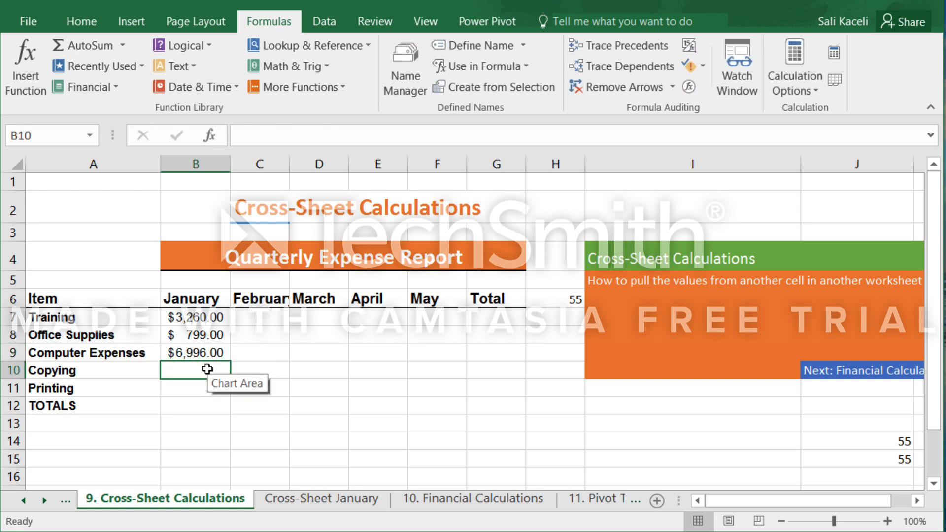
{"action": "left_click", "coordinate": [196, 354]}
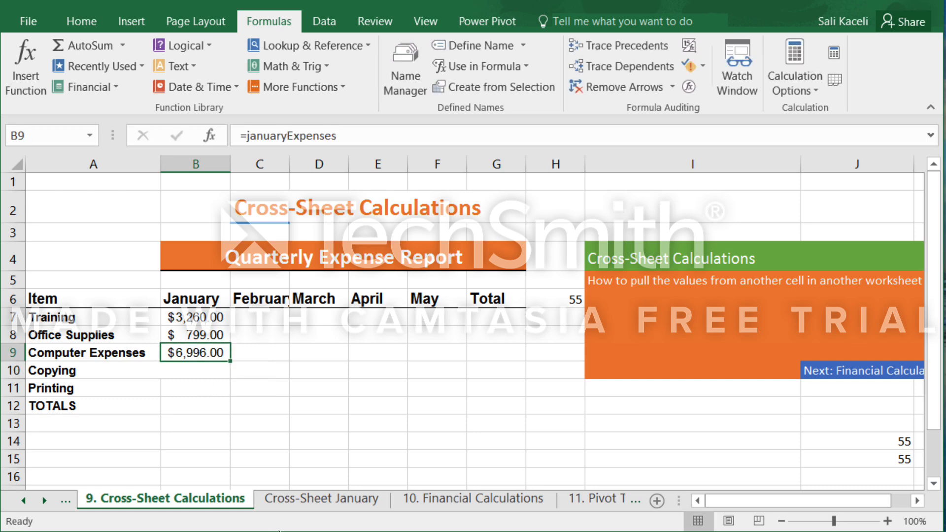
Set the 1/19/2017 computer amount in D31 of Cross-Sheet January to 999 and check the Computer Expenses total in D33.
{"action": "left_click", "coordinate": [345, 499]}
{"action": "left_click", "coordinate": [289, 427]}
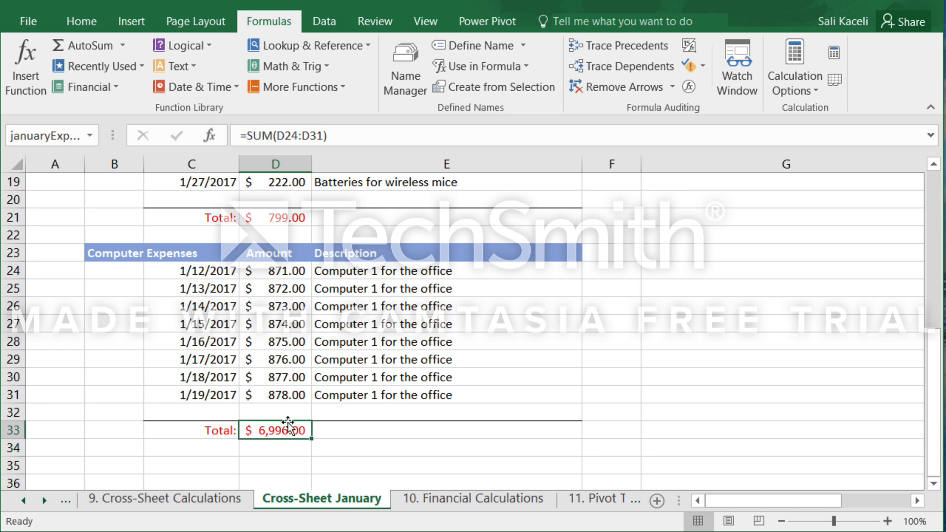
{"action": "left_click", "coordinate": [295, 396]}
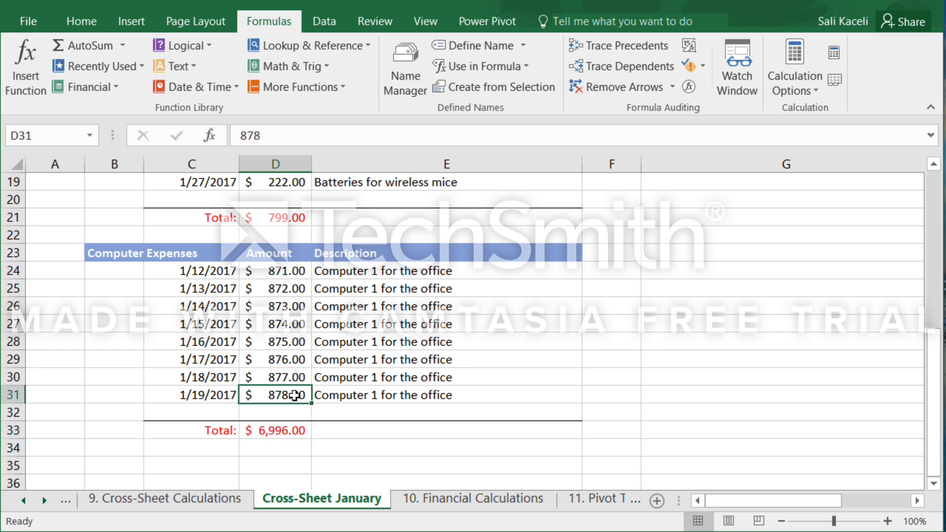
{"action": "type", "text": "999"}
{"action": "key", "text": "Return"}
{"action": "left_click", "coordinate": [277, 433]}
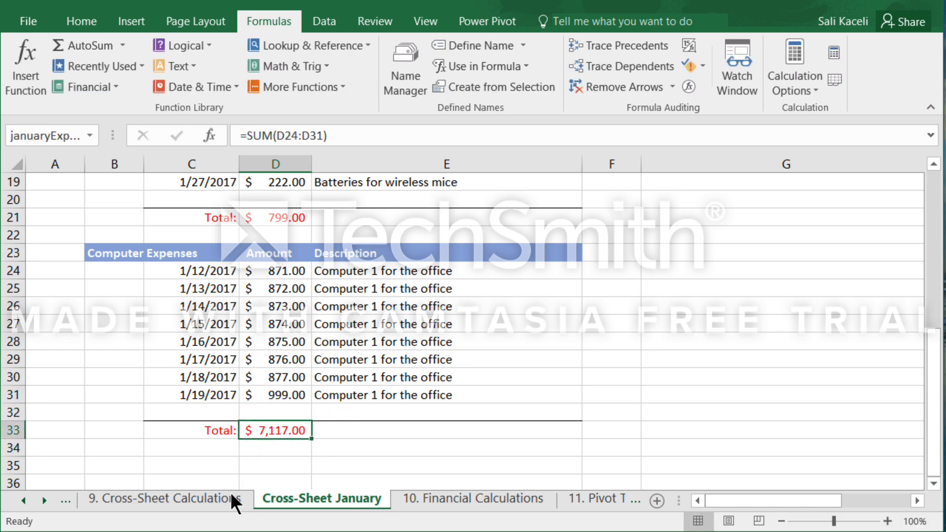
Check the January Computer Expenses value in B9 of the 9. Cross-Sheet Calculations sheet.
{"action": "left_click", "coordinate": [208, 499]}
{"action": "left_click", "coordinate": [205, 372]}
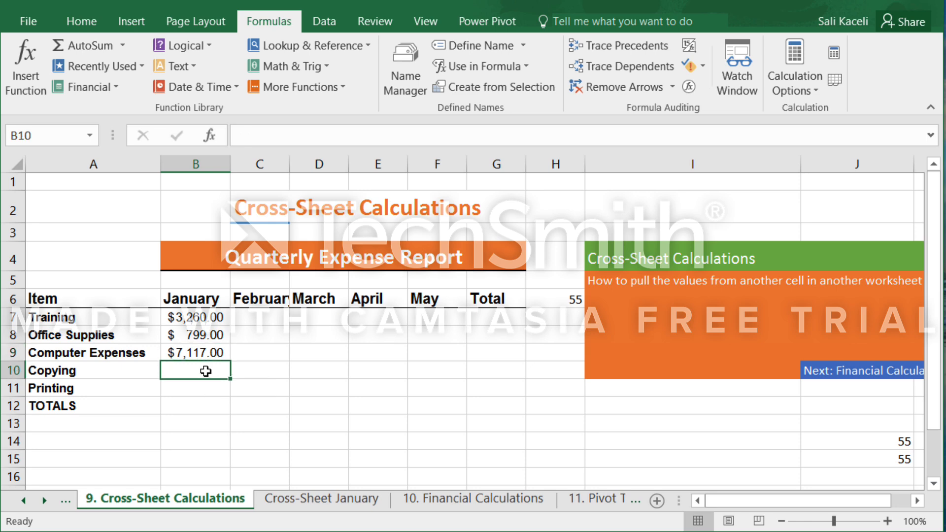
{"action": "left_click", "coordinate": [210, 354]}
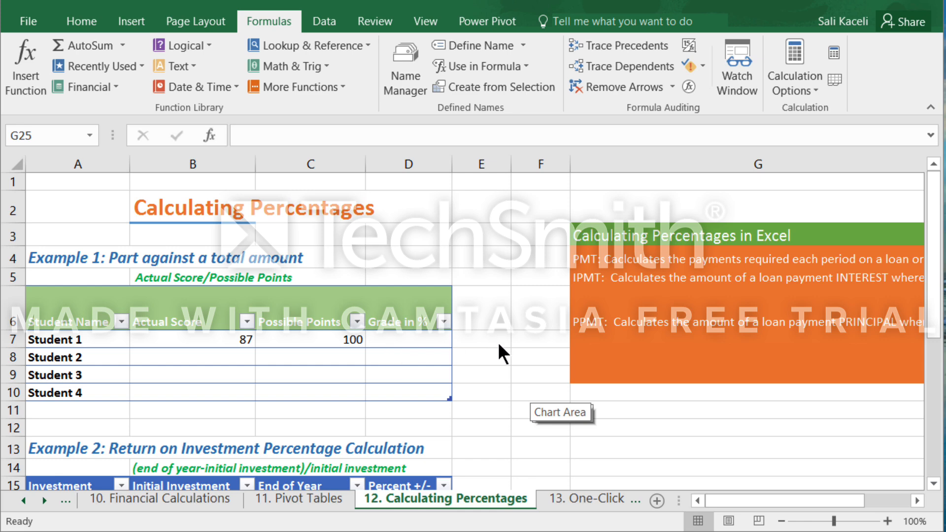
Review the three examples on the 12. Calculating Percentages sheet and Student 1's actual score and possible points in B7 and C7.
{"action": "scroll", "coordinate": [495, 345], "scroll_direction": "down", "scroll_amount": 2}
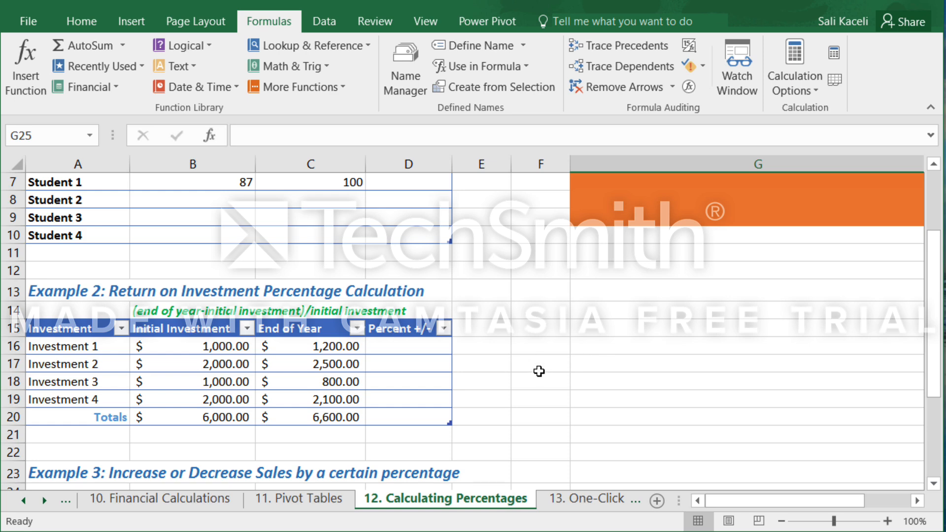
{"action": "scroll", "coordinate": [542, 377], "scroll_direction": "down", "scroll_amount": 2}
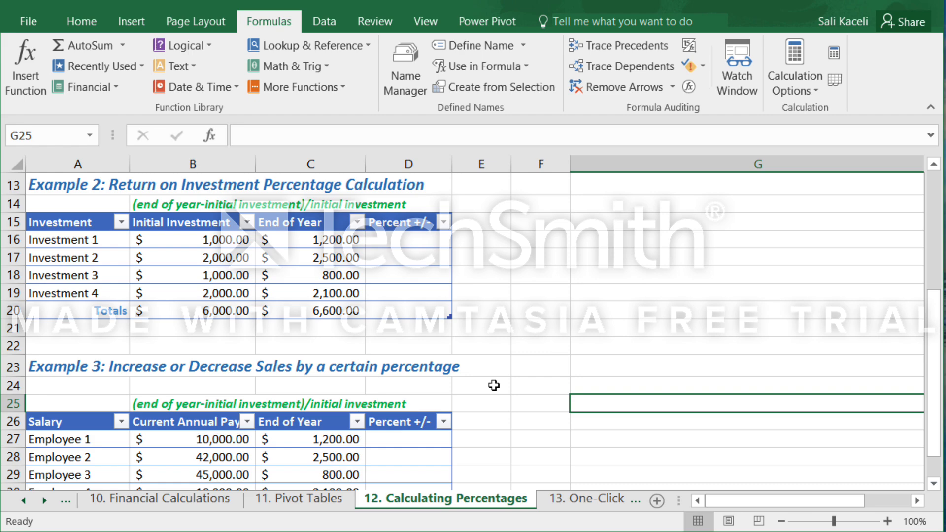
{"action": "scroll", "coordinate": [503, 310], "scroll_direction": "up", "scroll_amount": 4}
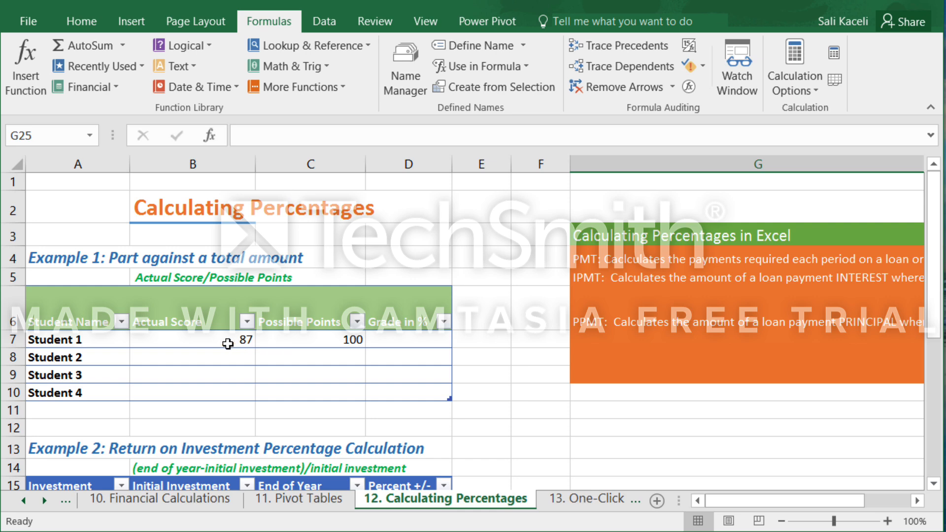
{"action": "left_click", "coordinate": [191, 341]}
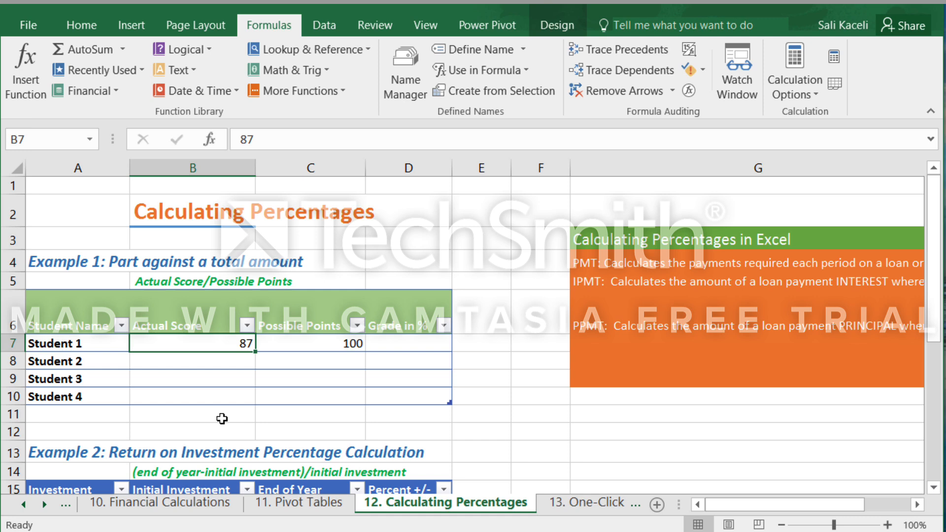
{"action": "left_click", "coordinate": [305, 345]}
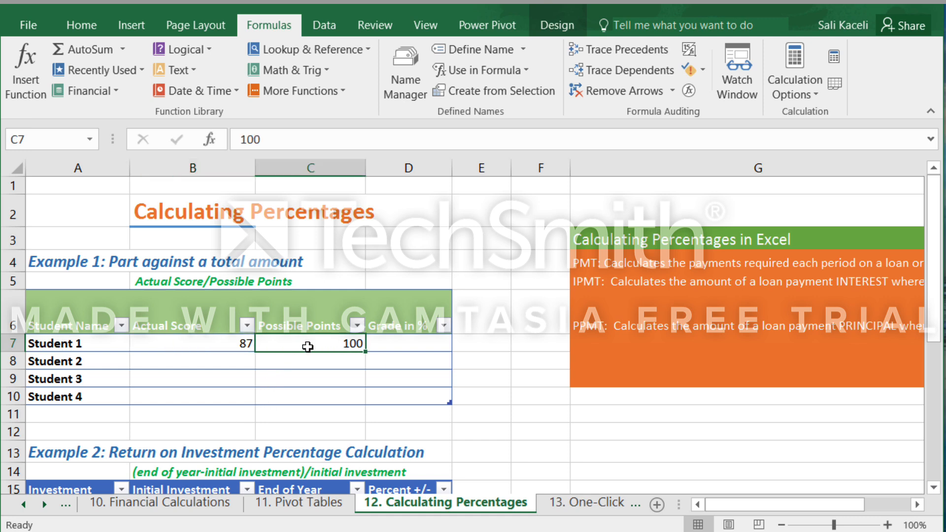
Enter =B7/C7 in Student 1's Grade in % cell D7 and undo the automatic fill of the rows below.
{"action": "left_click", "coordinate": [405, 347]}
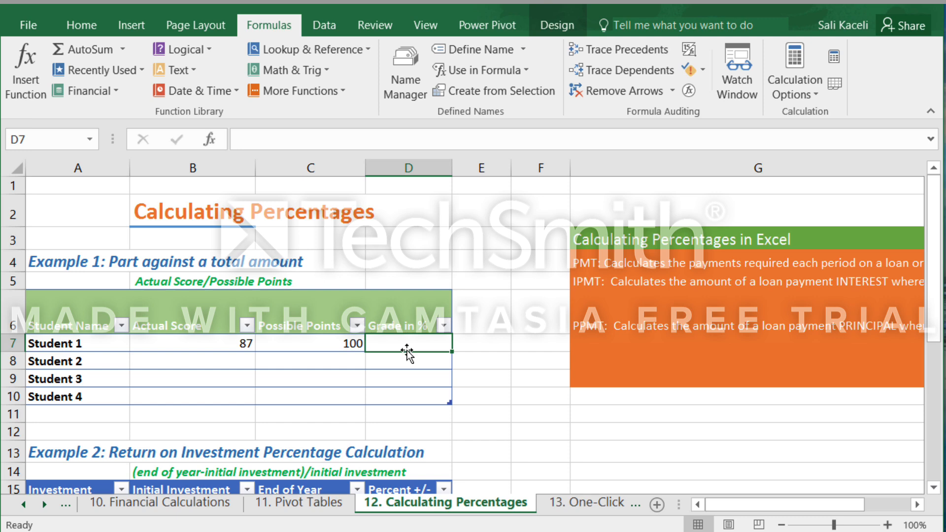
{"action": "type", "text": "="}
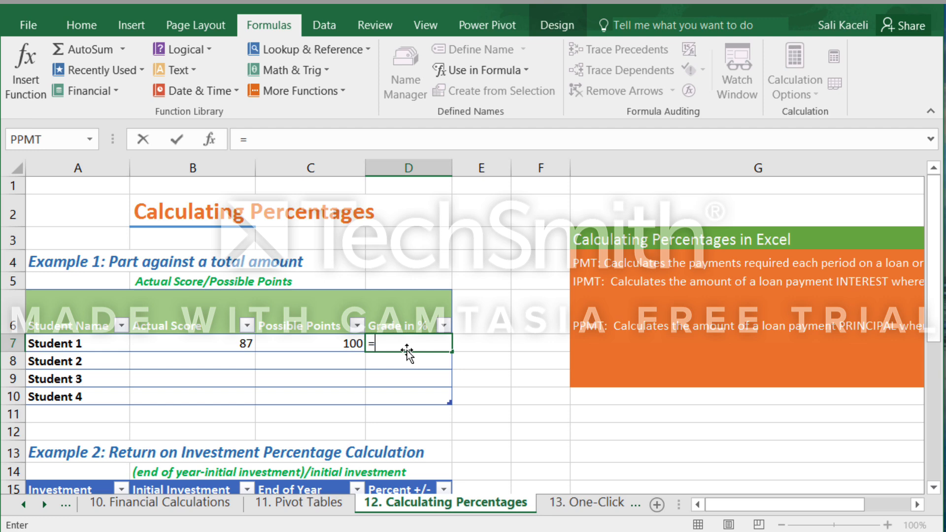
{"action": "left_click", "coordinate": [226, 348]}
{"action": "key", "text": "BackSpace"}
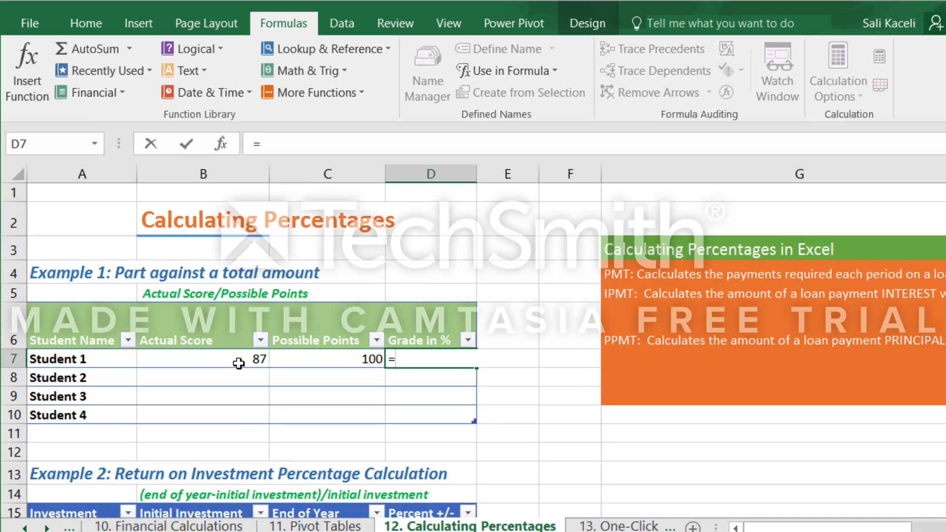
{"action": "type", "text": "b7"}
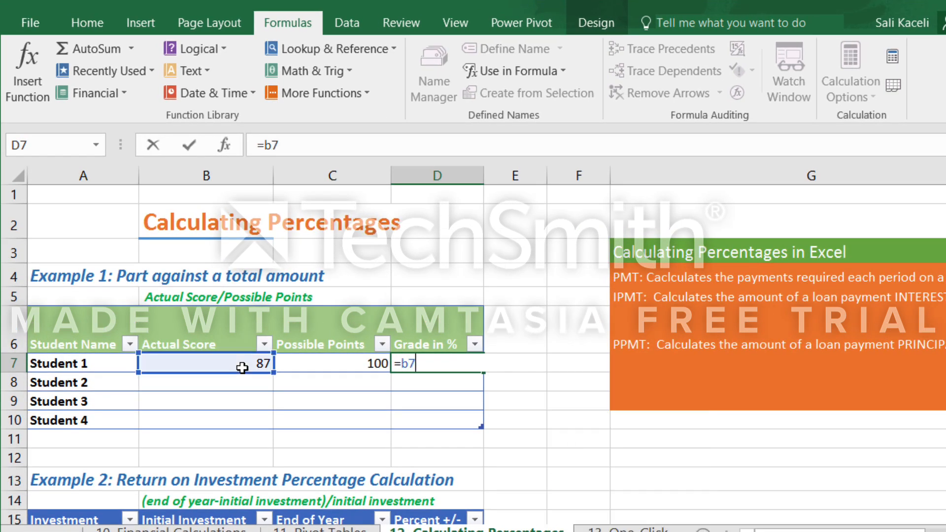
{"action": "type", "text": "/"}
{"action": "type", "text": "c7"}
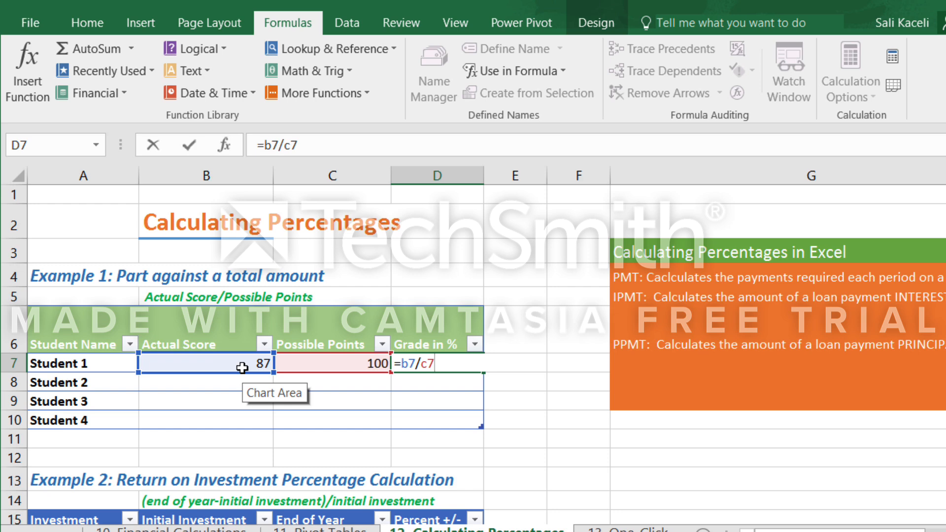
{"action": "key", "text": "Return"}
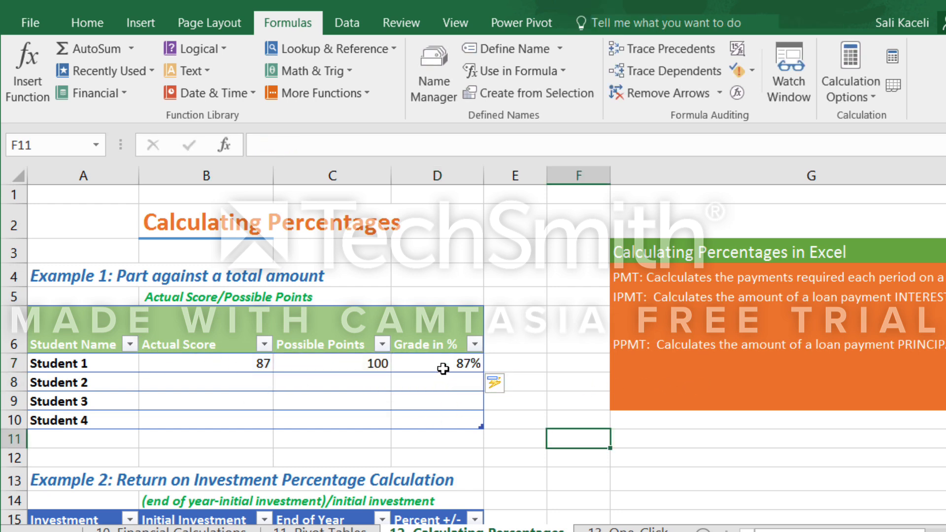
{"action": "left_click", "coordinate": [443, 368]}
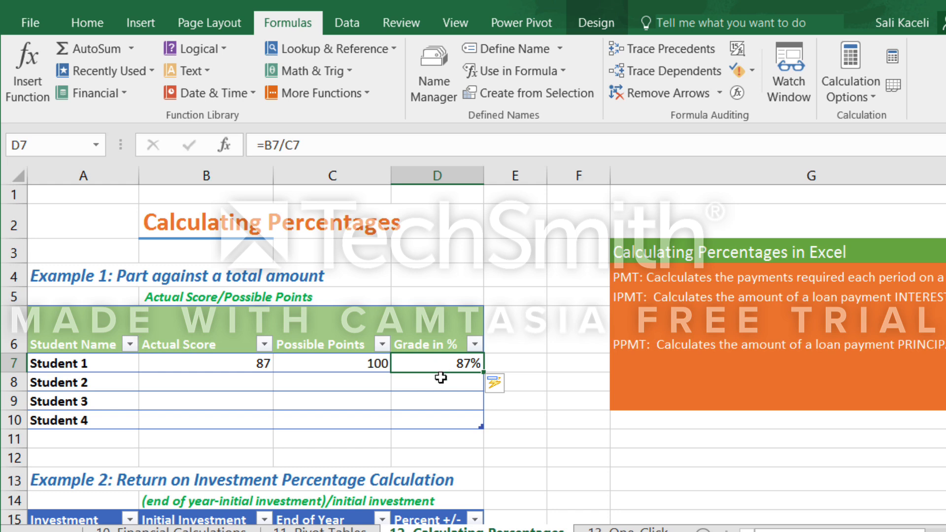
Apply the Percentage number format with two decimals to the Grade in % cells D7:D10 and check D7.
{"action": "left_click_drag", "start_coordinate": [441, 371], "coordinate": [435, 424]}
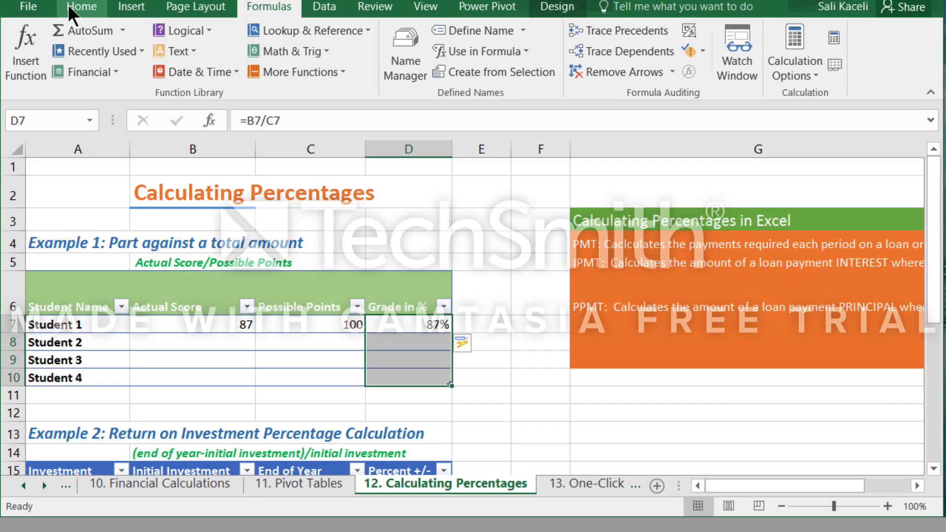
{"action": "left_click", "coordinate": [83, 12]}
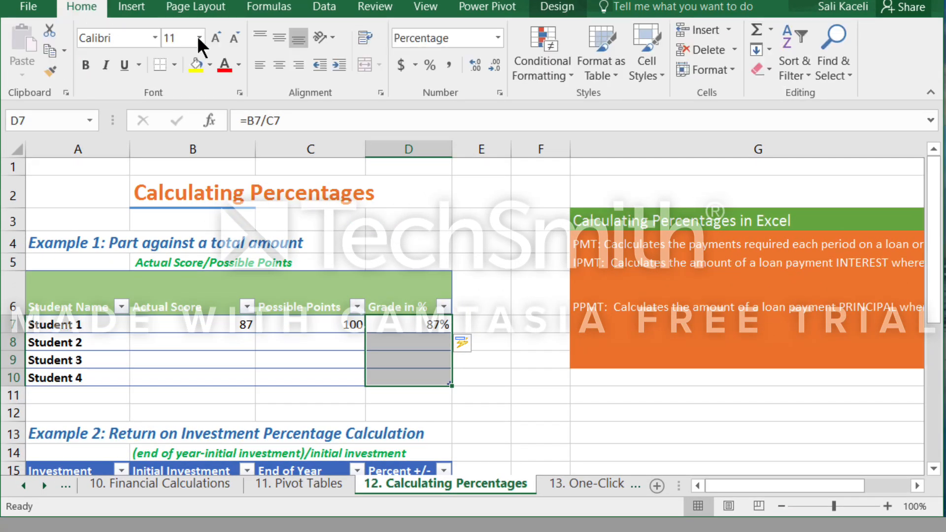
{"action": "left_click", "coordinate": [428, 64]}
{"action": "left_click", "coordinate": [499, 38]}
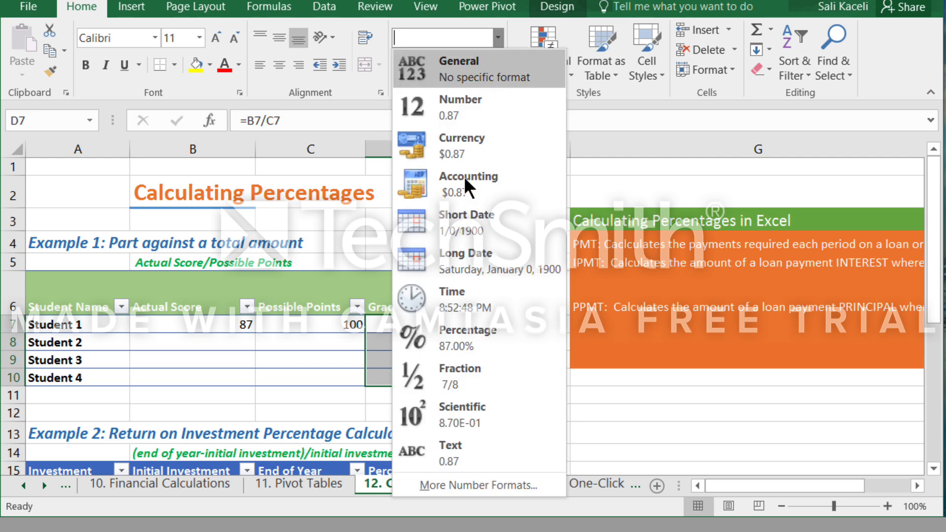
{"action": "left_click", "coordinate": [466, 335]}
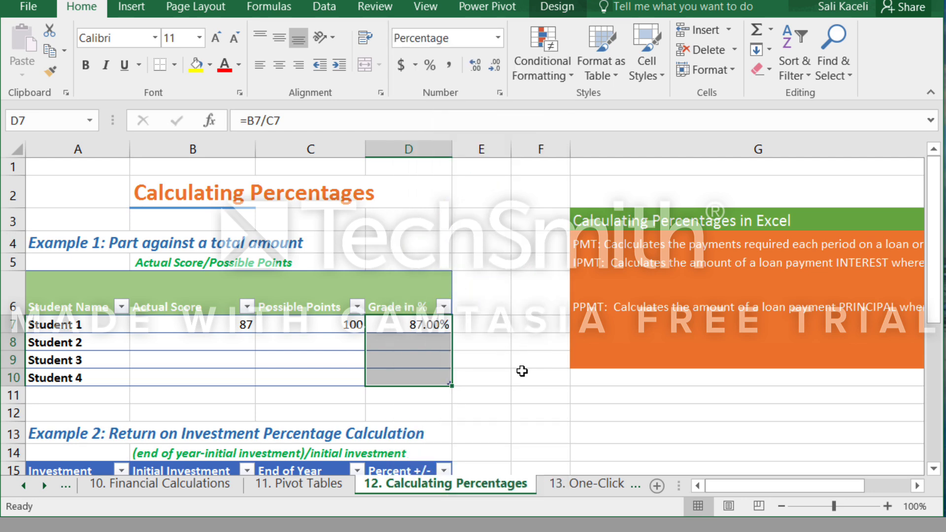
{"action": "left_click", "coordinate": [327, 353]}
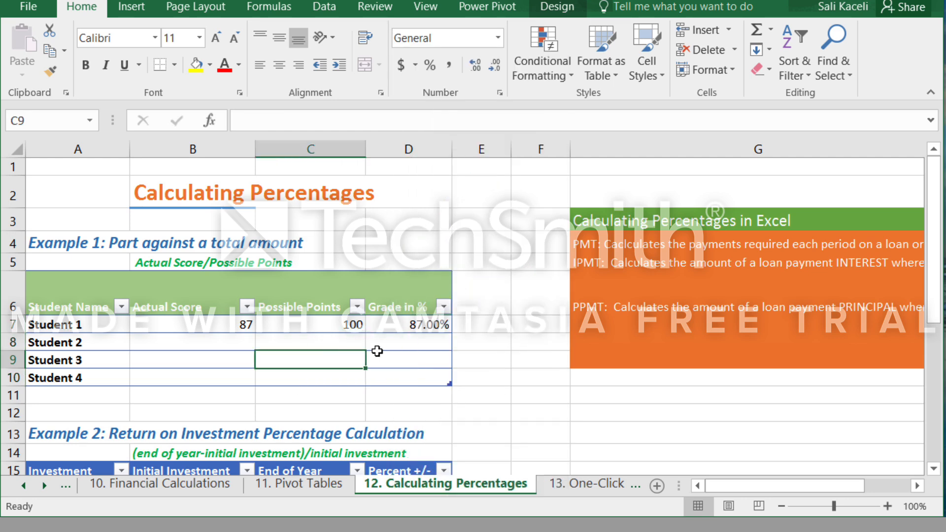
{"action": "left_click", "coordinate": [433, 327]}
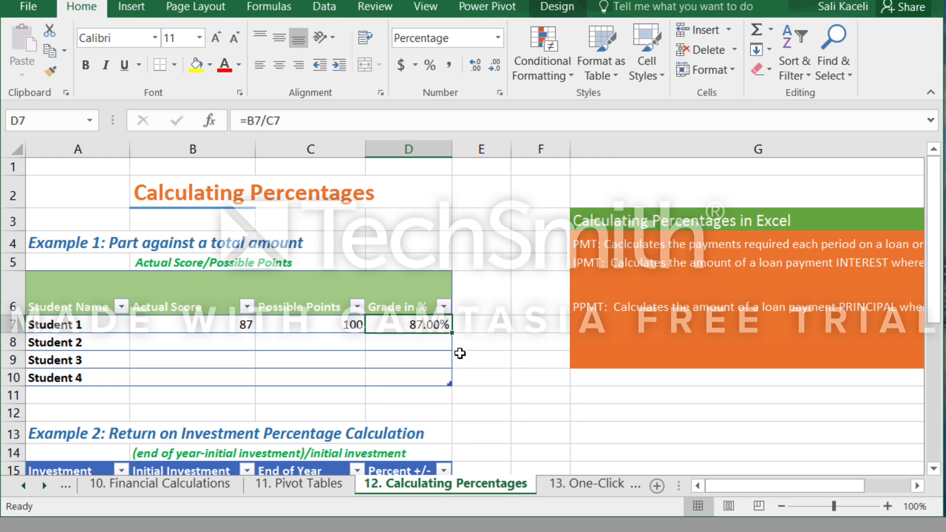
Examine Investment 1's initial investment and end-of-year amounts in B16 and C16 of Example 2.
{"action": "scroll", "coordinate": [497, 378], "scroll_direction": "down", "scroll_amount": 2}
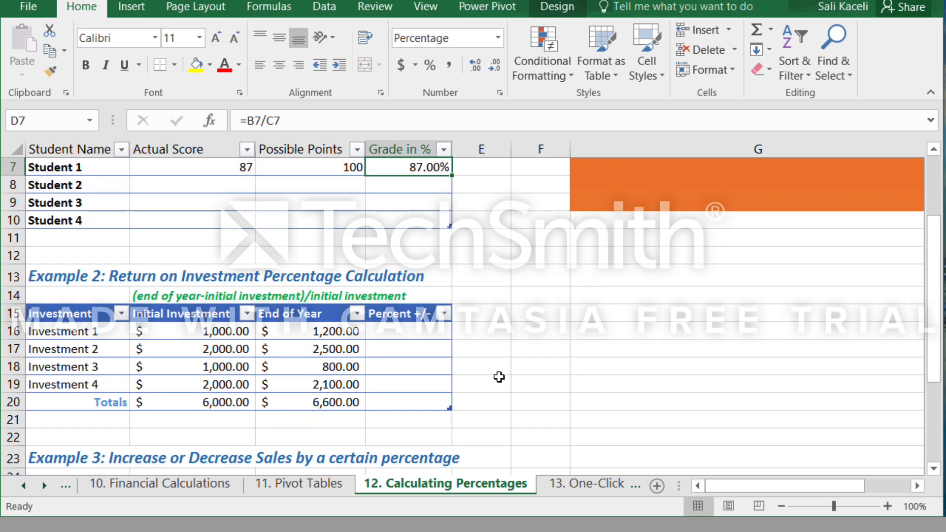
{"action": "left_click", "coordinate": [405, 330]}
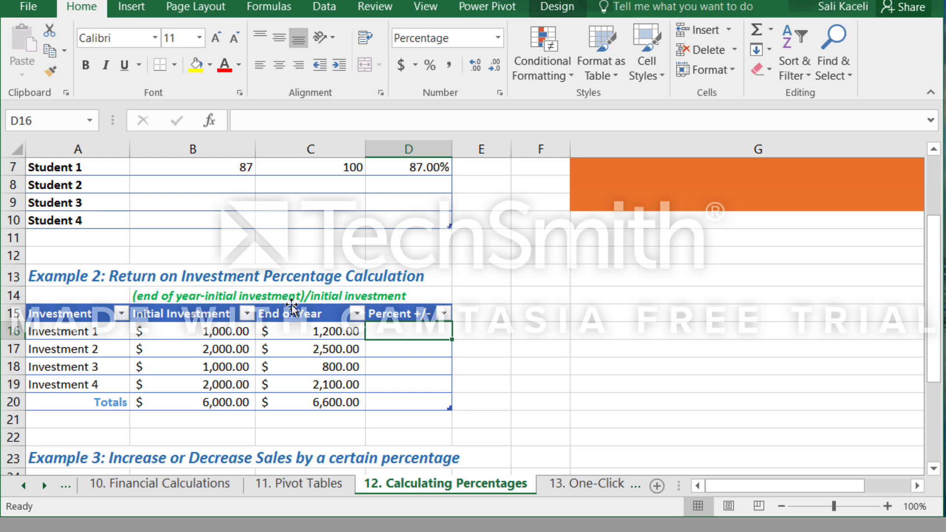
{"action": "left_click", "coordinate": [212, 331]}
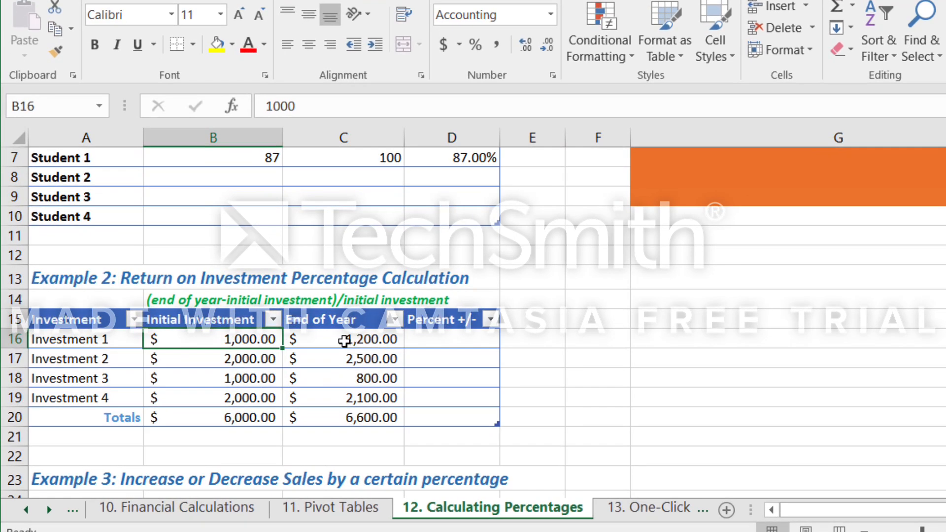
{"action": "left_click", "coordinate": [312, 330]}
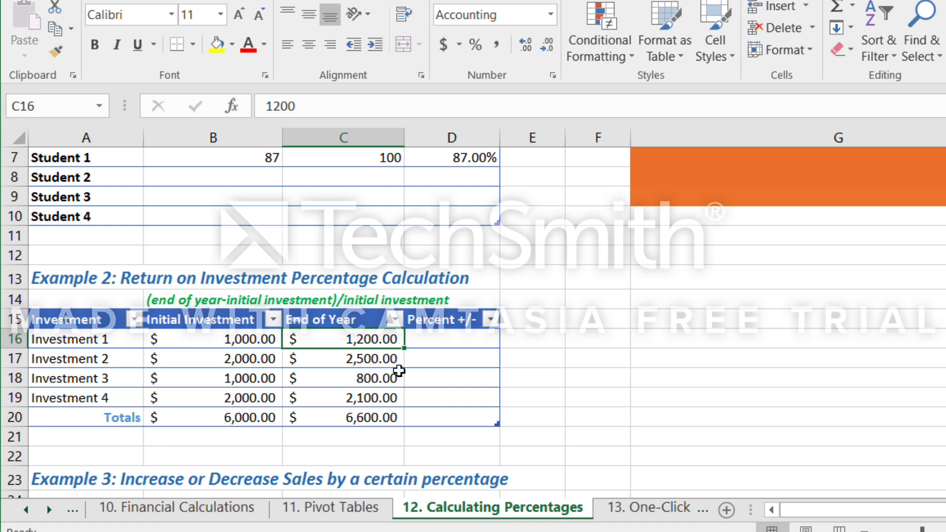
Apply the percent style to the Percent +/- cells D16:D20 in the investment table.
{"action": "left_click", "coordinate": [441, 345]}
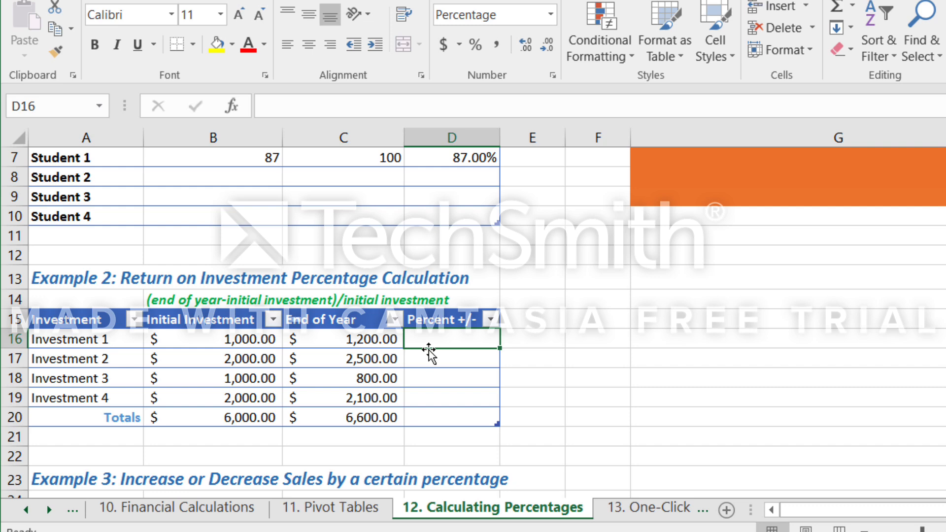
{"action": "left_click_drag", "start_coordinate": [459, 345], "coordinate": [482, 420]}
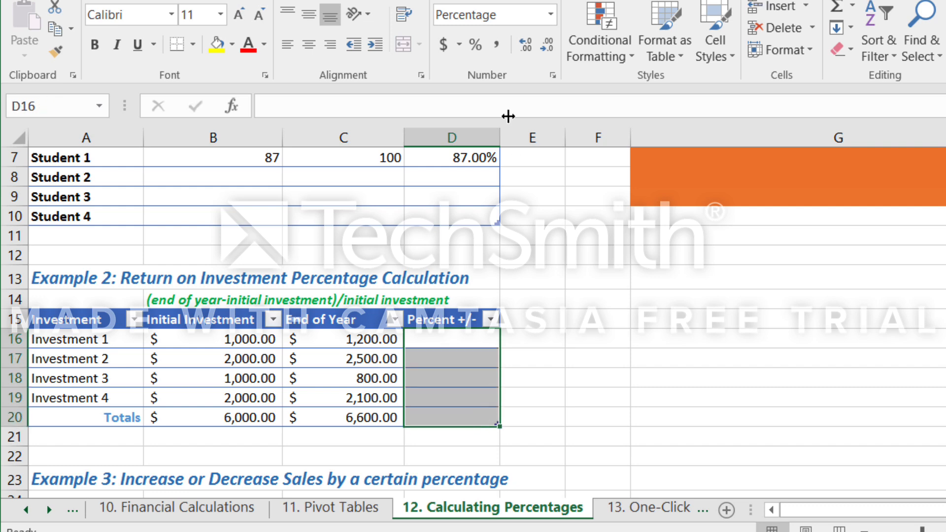
{"action": "left_click", "coordinate": [474, 44]}
Enter =(C16-B16)/B16 in Investment 1's Percent +/- cell D16 and undo the automatic fill of the other rows.
{"action": "left_click", "coordinate": [446, 345]}
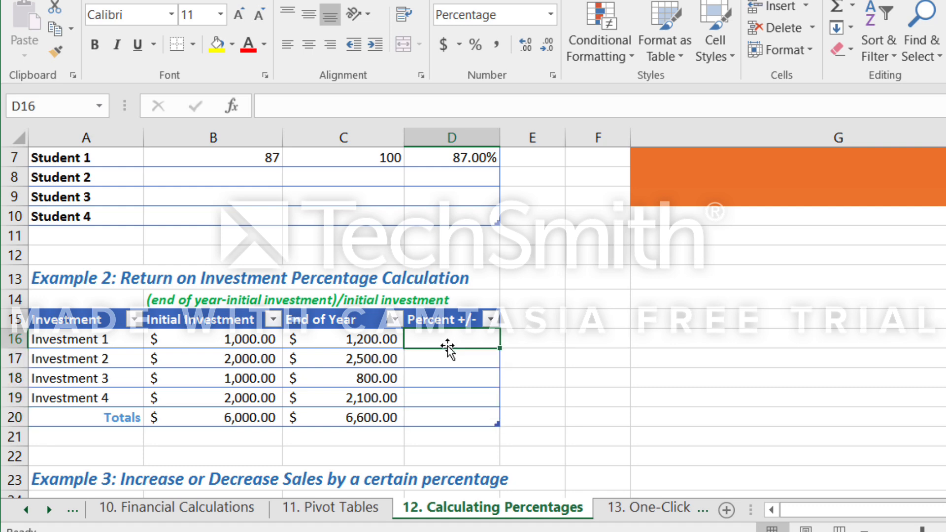
{"action": "type", "text": "="}
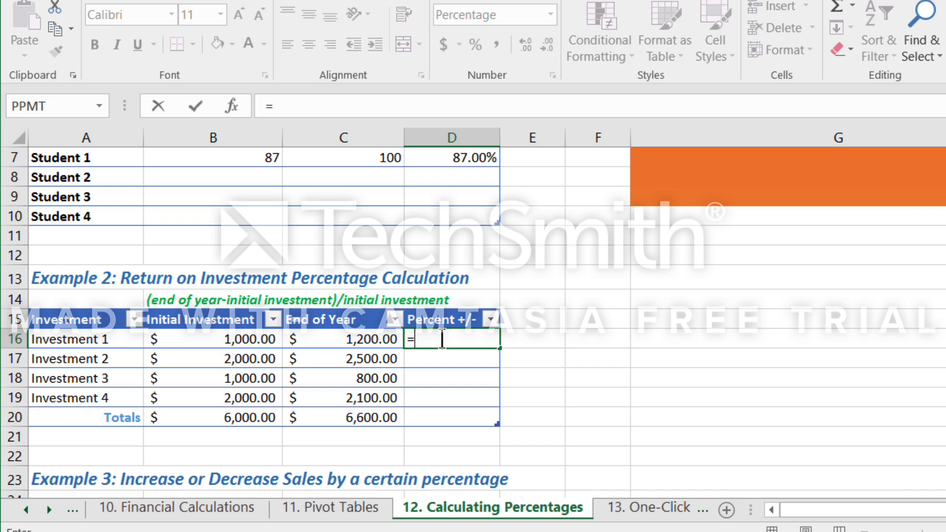
{"action": "type", "text": "(c16"}
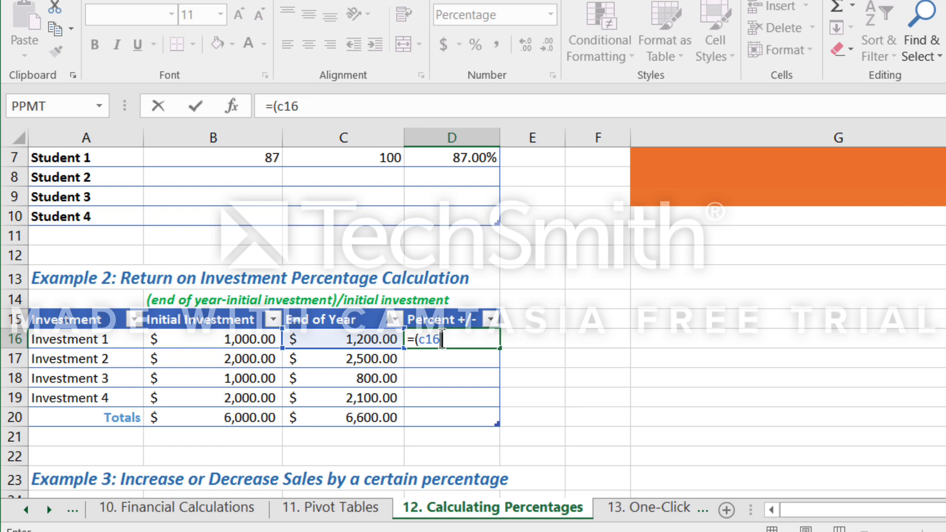
{"action": "type", "text": "-b16"}
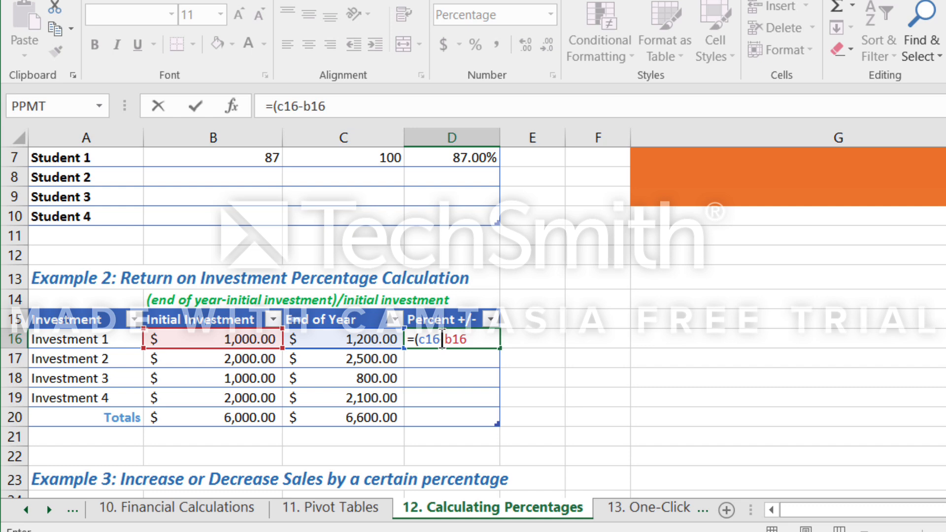
{"action": "type", "text": ")/"}
{"action": "type", "text": "b16"}
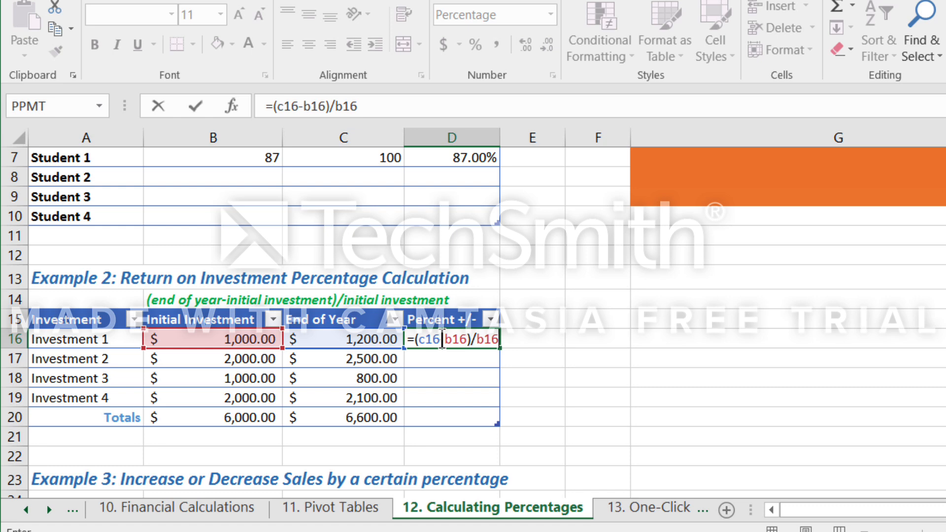
{"action": "key", "text": "Return"}
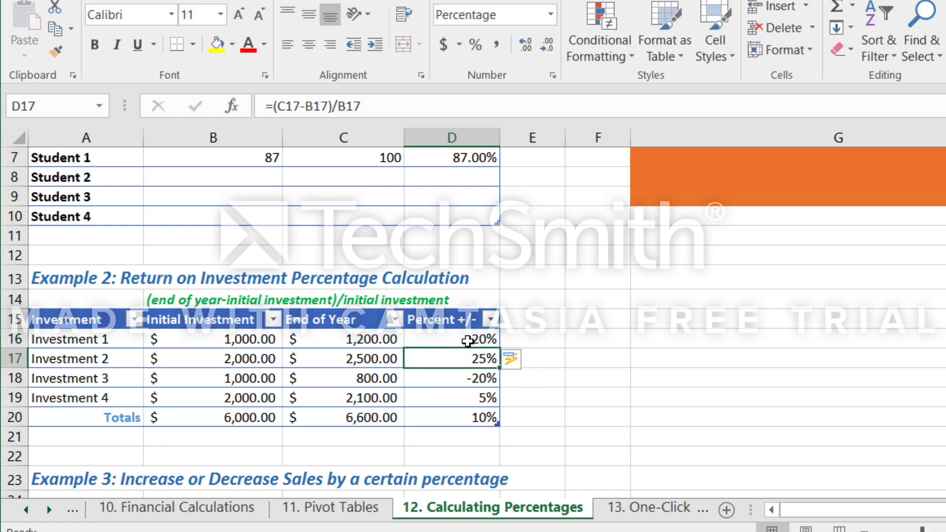
{"action": "left_click", "coordinate": [467, 340]}
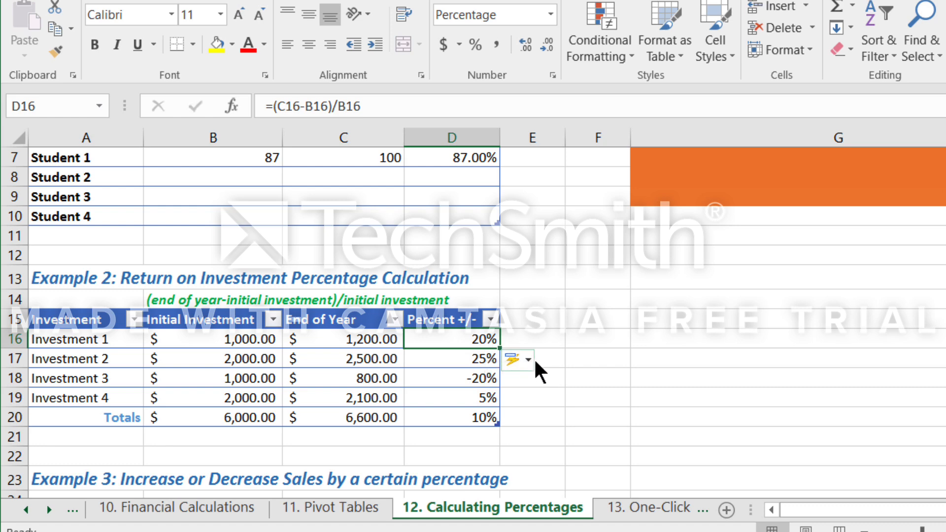
{"action": "key", "text": "ctrl+z"}
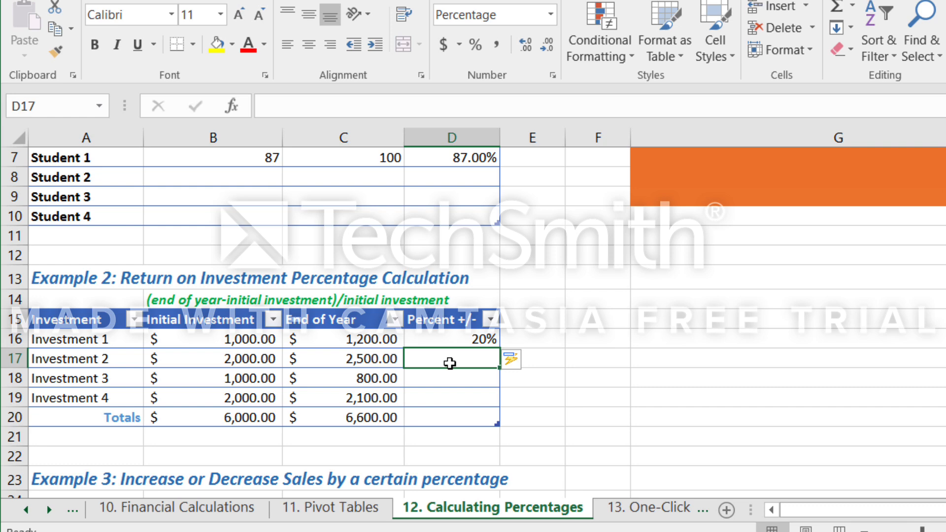
Enter =([@[End of Year]]-[@[Initial Investment]])/[@[Initial Investment]] in Investment 2's Percent +/- cell D17.
{"action": "type", "text": "="}
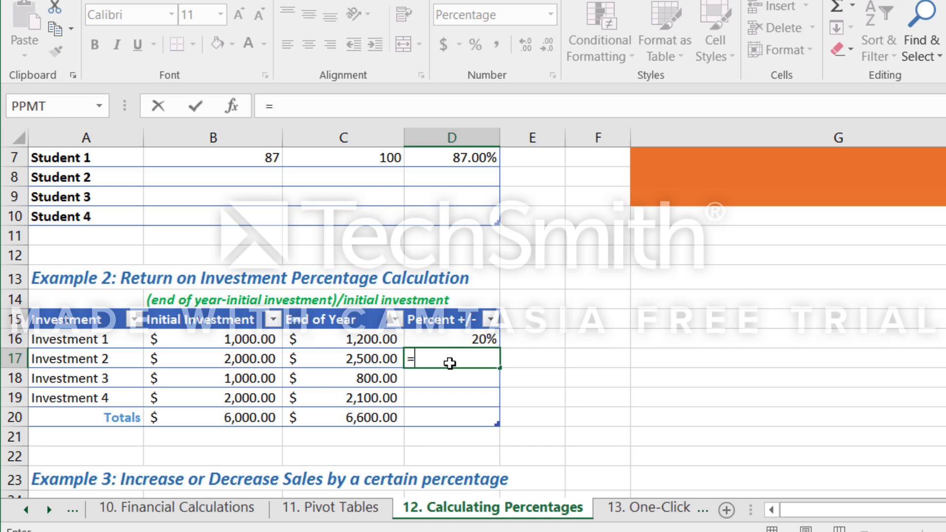
{"action": "type", "text": "("}
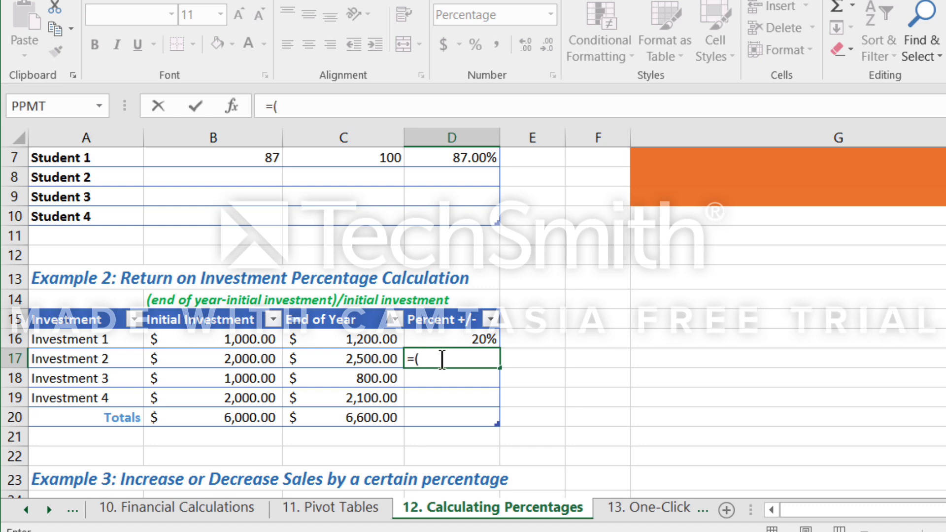
{"action": "left_click", "coordinate": [380, 364]}
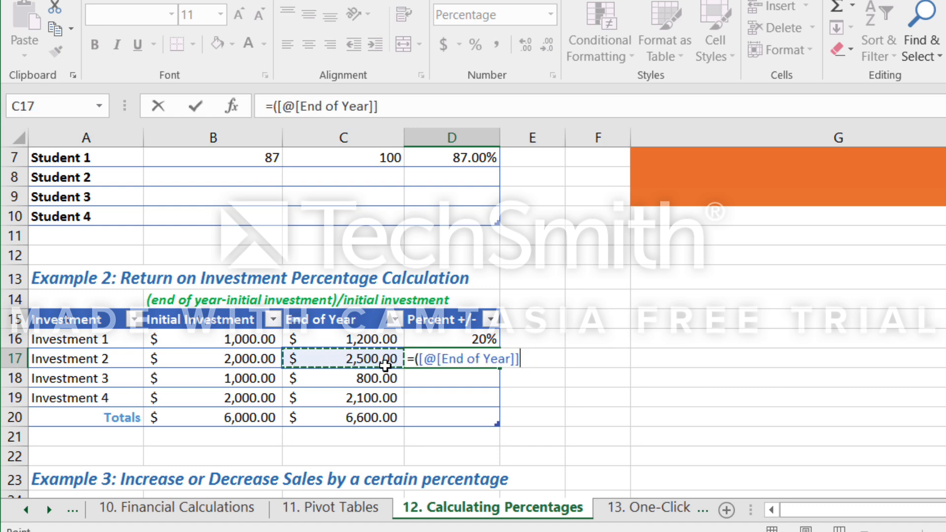
{"action": "type", "text": "-"}
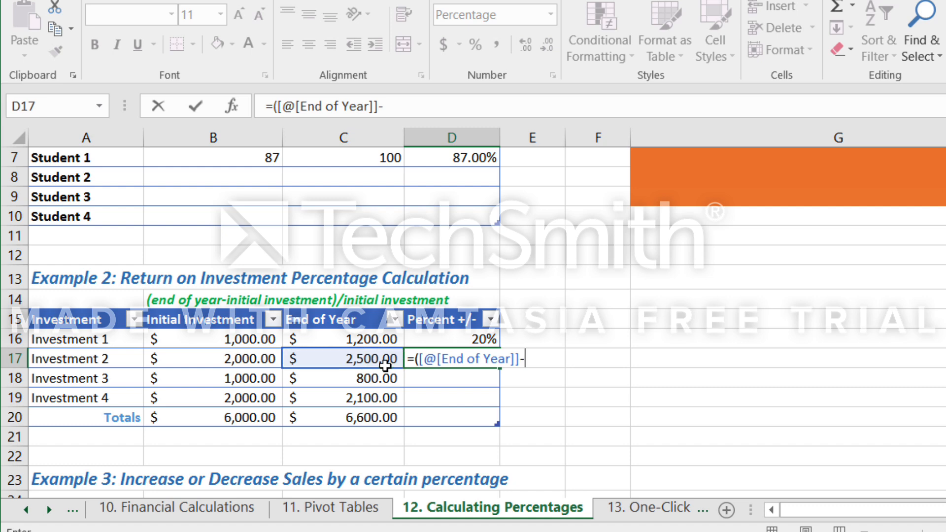
{"action": "left_click", "coordinate": [233, 363]}
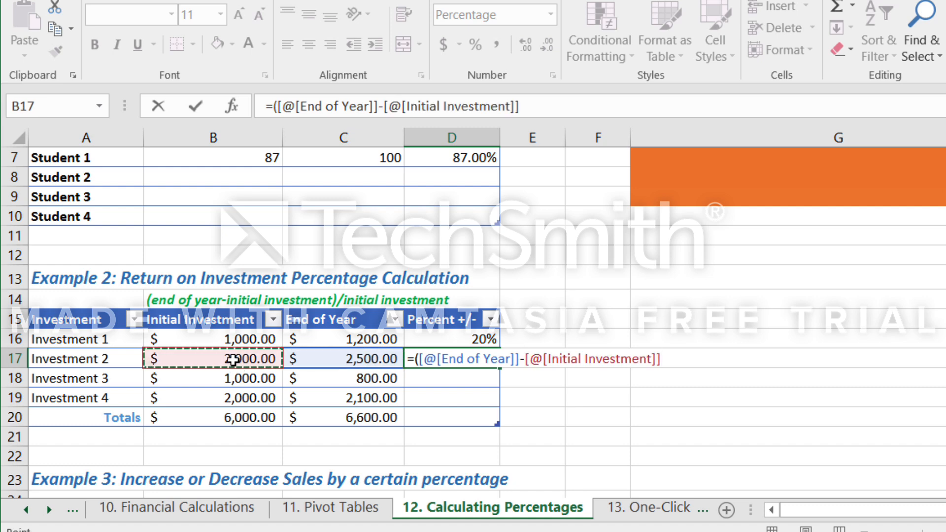
{"action": "type", "text": ")"}
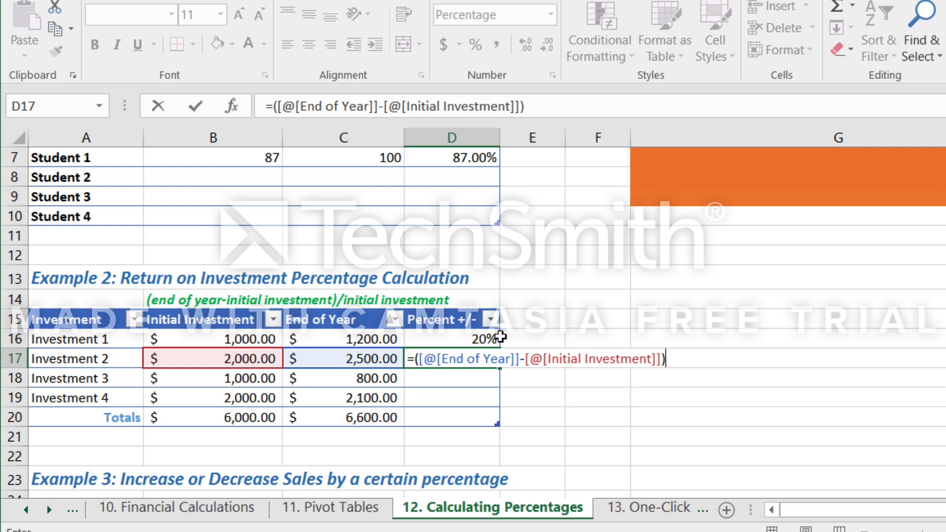
{"action": "type", "text": "/"}
{"action": "left_click", "coordinate": [246, 361]}
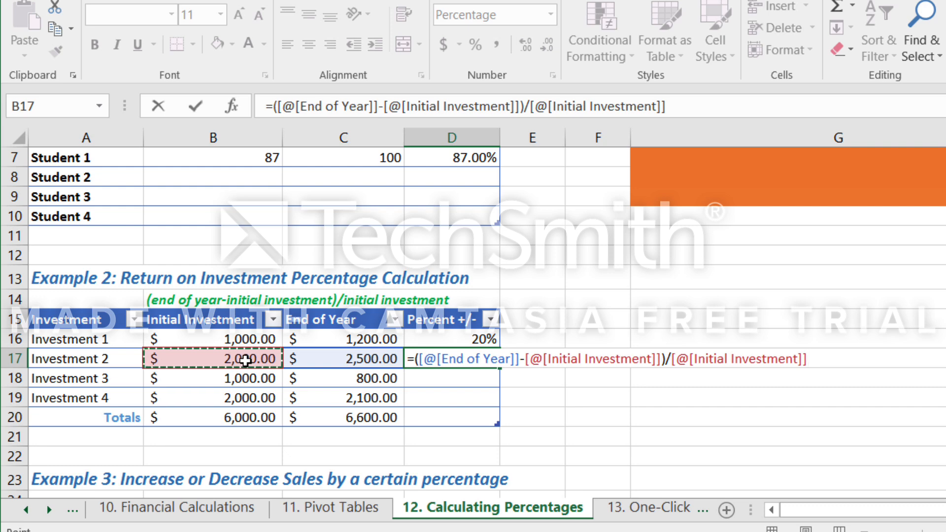
{"action": "key", "text": "Return"}
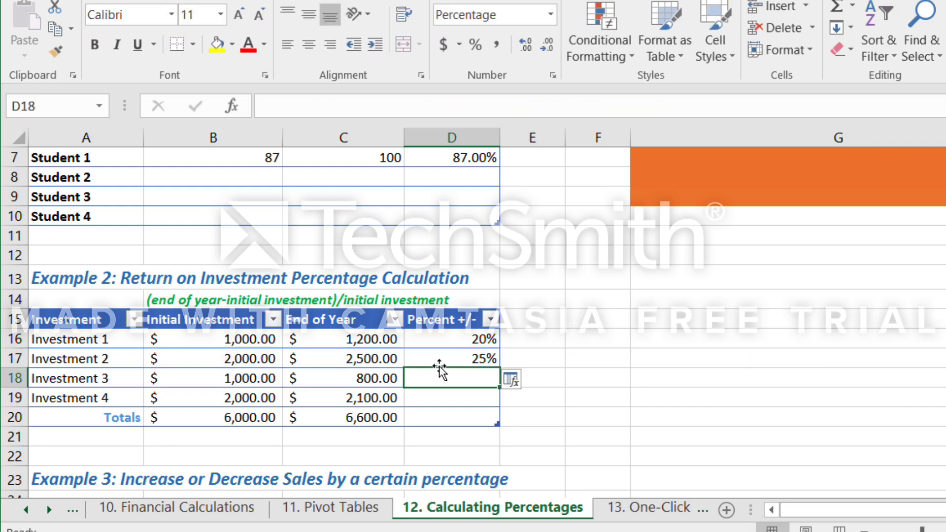
Fill the D17 percentage formula down through the Totals row to D20 and check Investment 3's result.
{"action": "left_click", "coordinate": [452, 357]}
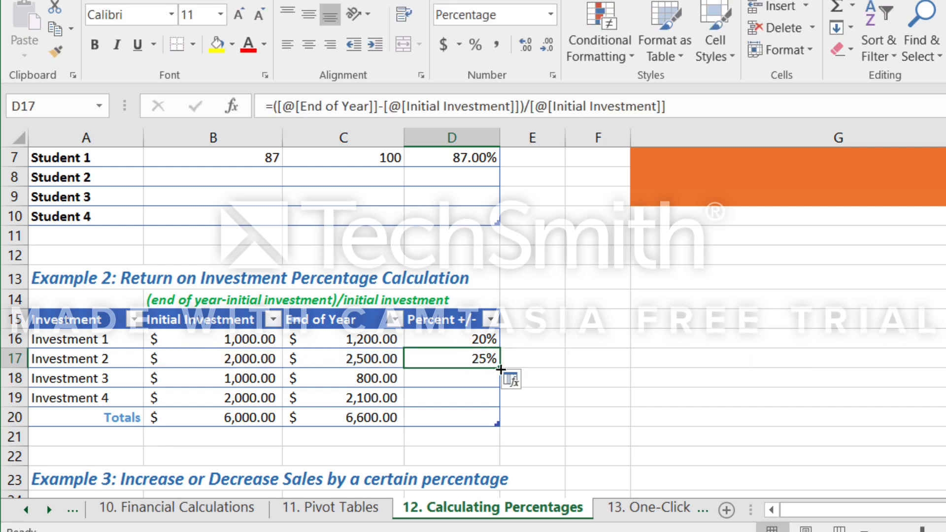
{"action": "left_click_drag", "start_coordinate": [496, 374], "coordinate": [477, 428]}
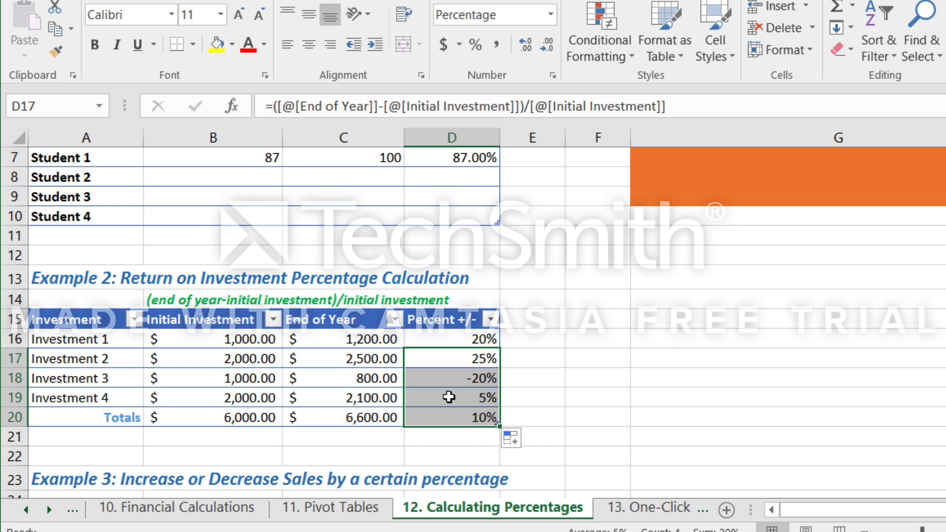
{"action": "left_click", "coordinate": [441, 378]}
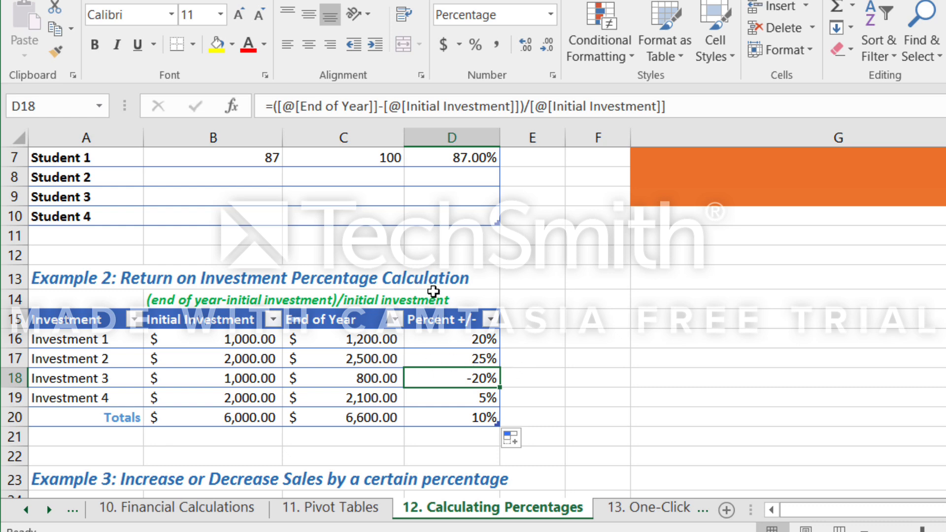
{"action": "scroll", "coordinate": [443, 335], "scroll_direction": "down", "scroll_amount": 2}
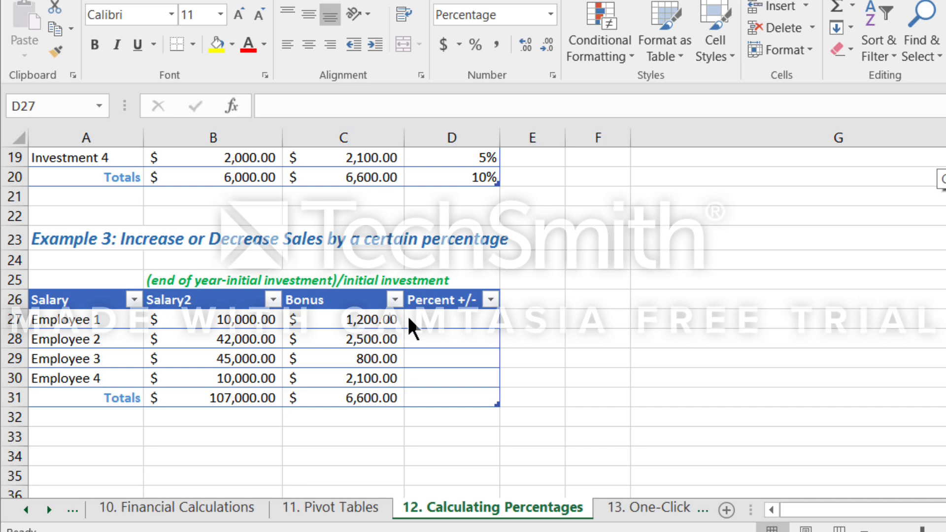
{"action": "left_click", "coordinate": [424, 321]}
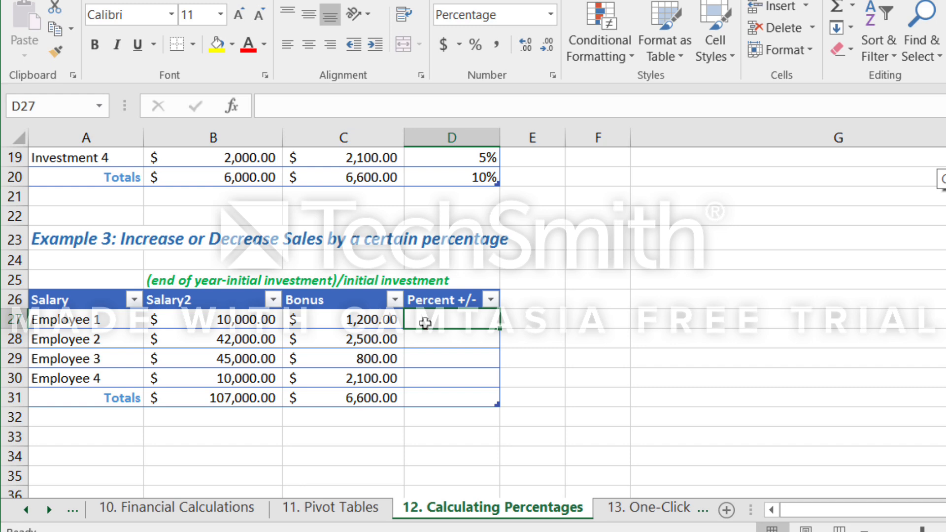
{"action": "type", "text": "="}
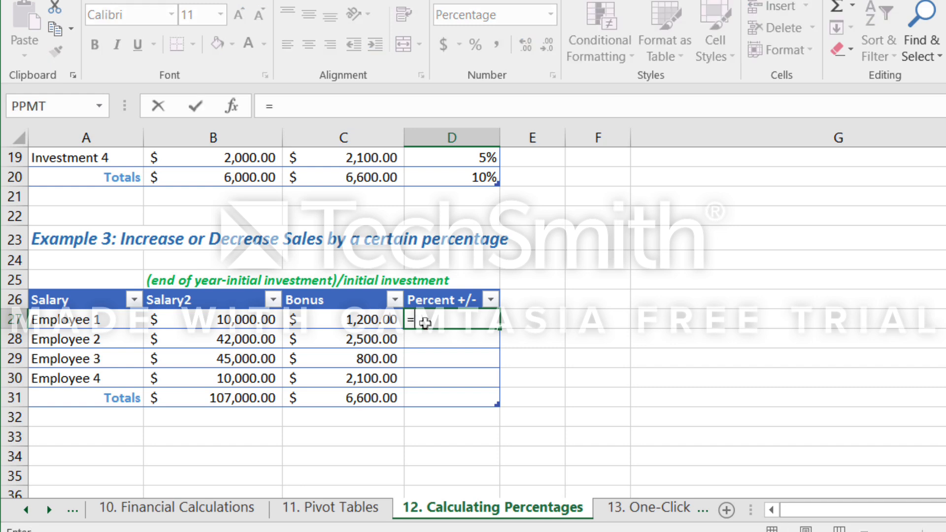
{"action": "left_click", "coordinate": [368, 321]}
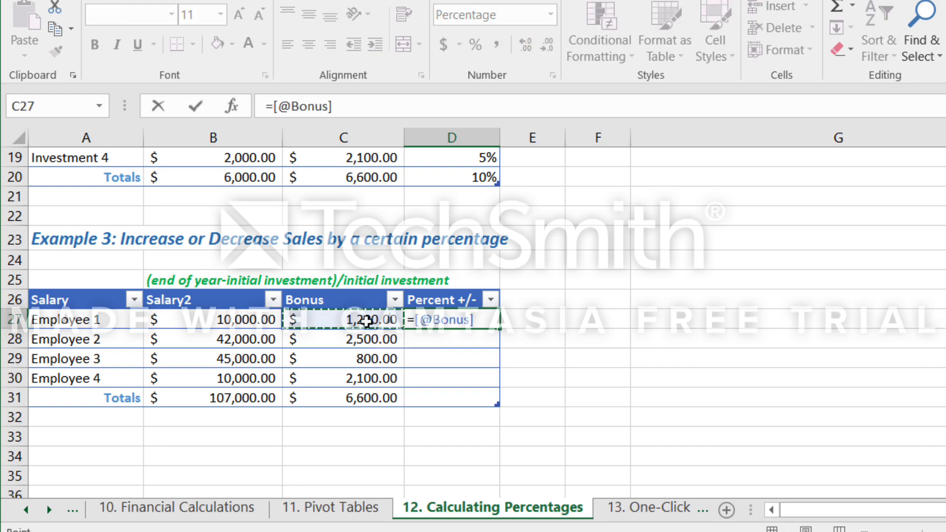
{"action": "type", "text": "/"}
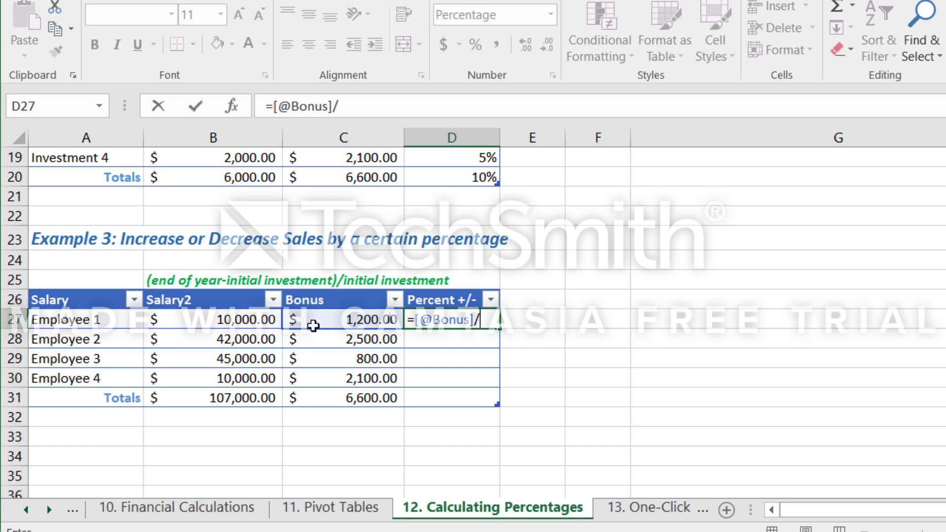
{"action": "left_click", "coordinate": [245, 322]}
{"action": "key", "text": "Return"}
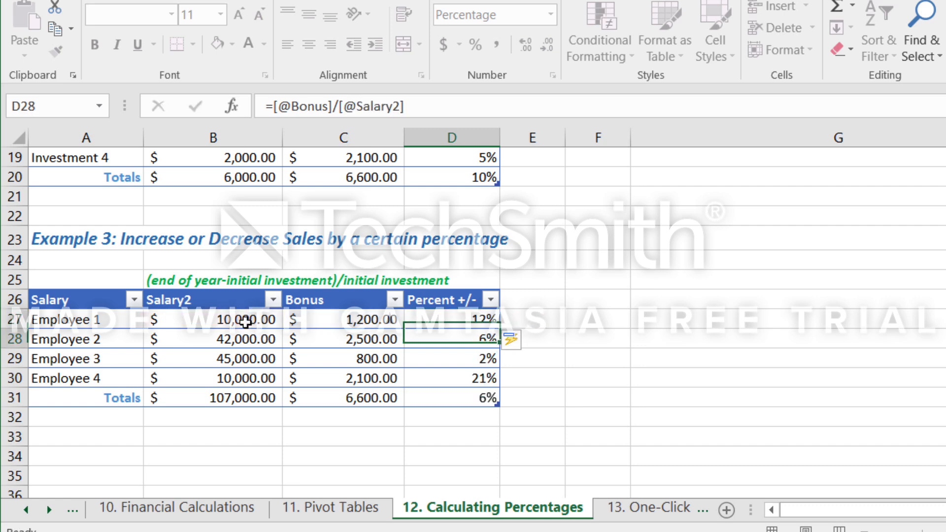
{"action": "left_click", "coordinate": [476, 320]}
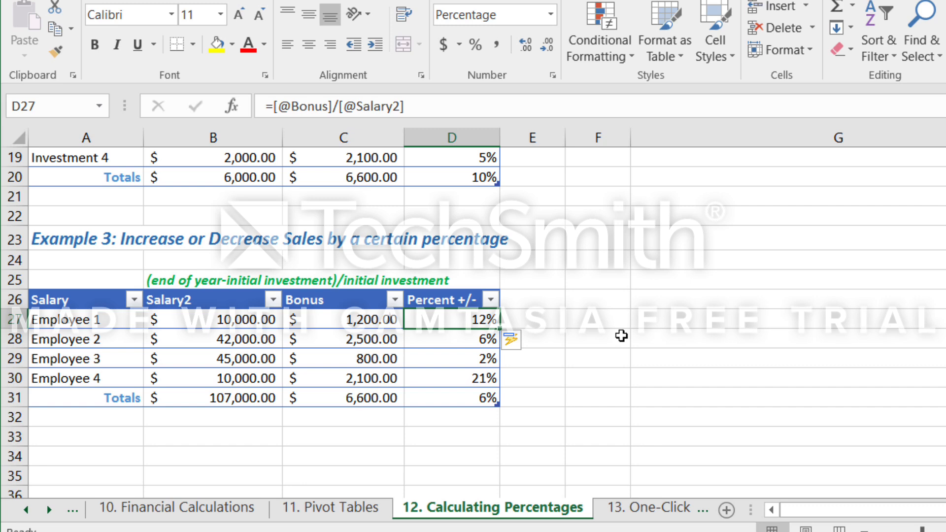
{"action": "left_click", "coordinate": [477, 340]}
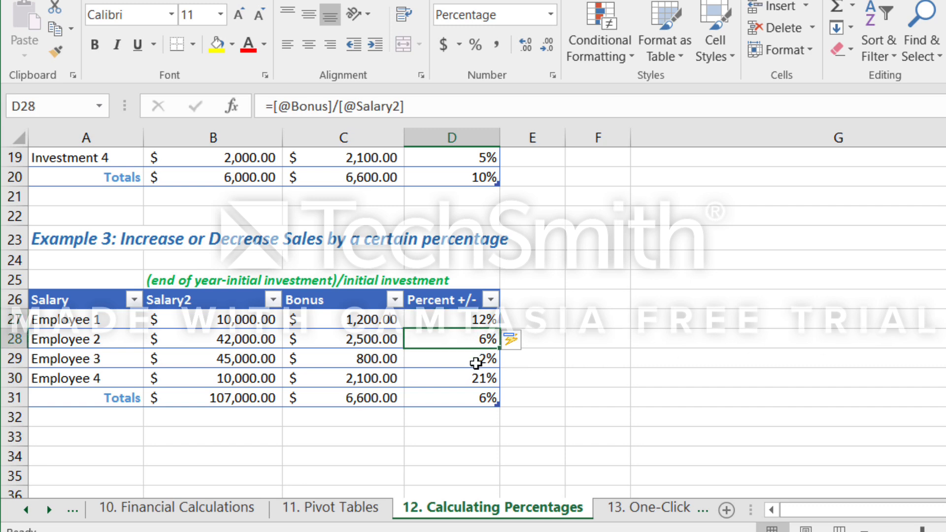
{"action": "left_click", "coordinate": [476, 364]}
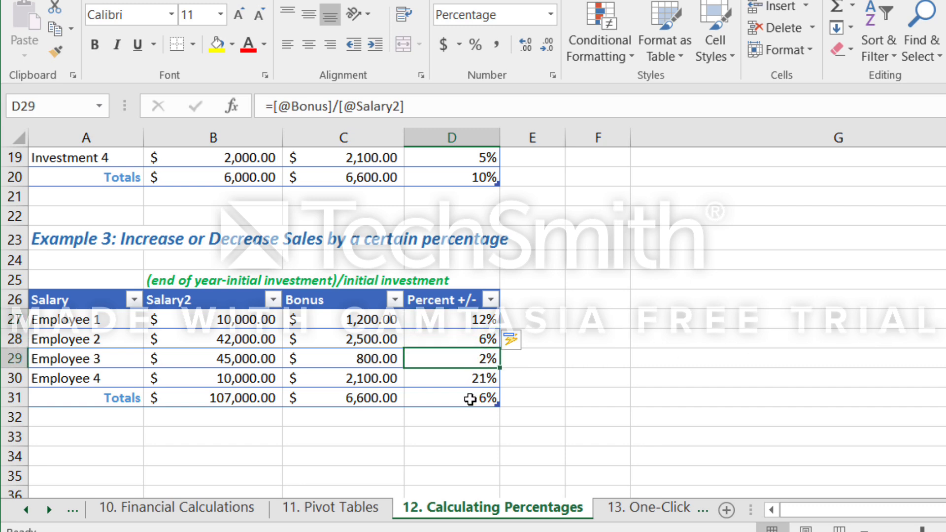
{"action": "left_click", "coordinate": [459, 384]}
{"action": "left_click", "coordinate": [458, 398]}
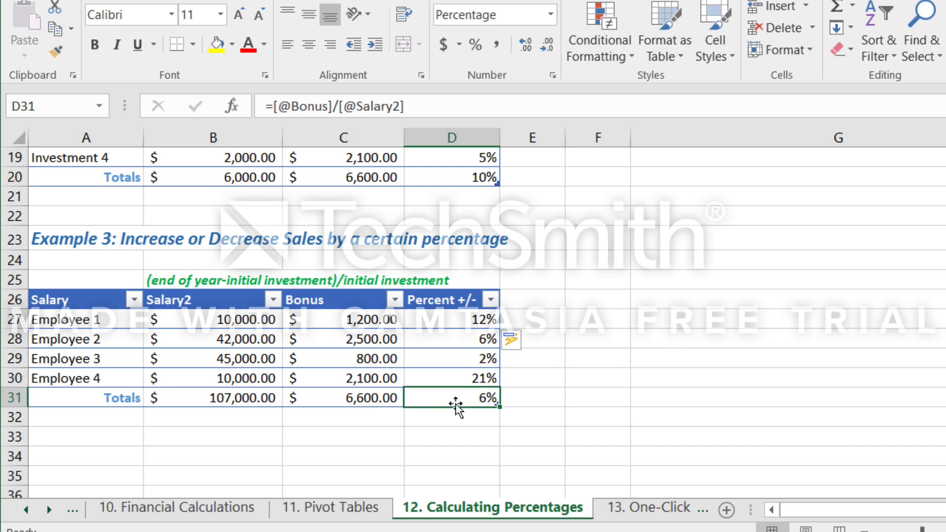
Show two decimal places in the Percent +/- cells D27:D31 and review the employees' percentages.
{"action": "left_click", "coordinate": [454, 319]}
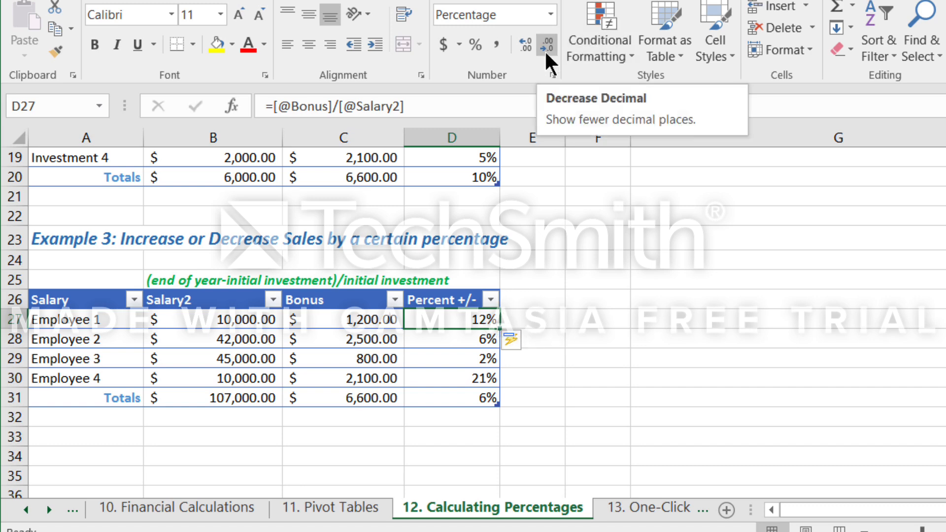
{"action": "left_click", "coordinate": [524, 40]}
{"action": "left_click", "coordinate": [525, 41]}
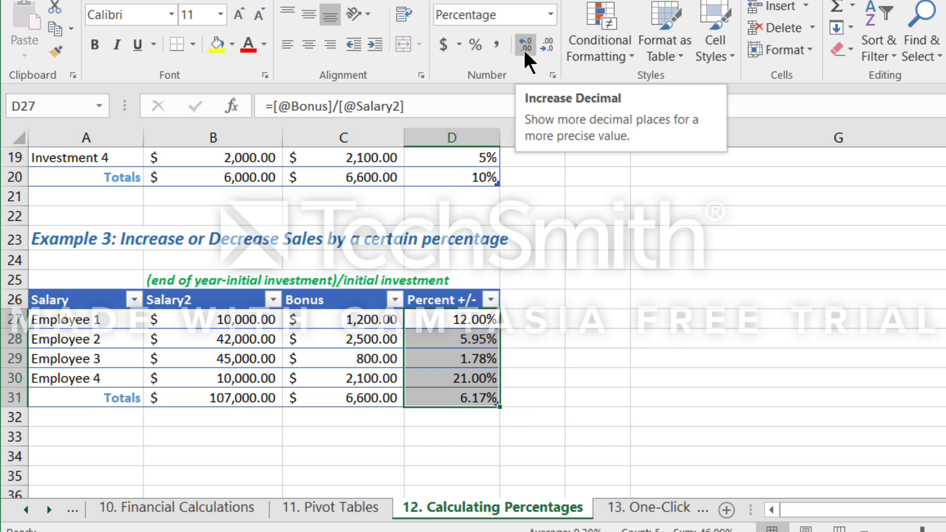
{"action": "left_click", "coordinate": [443, 359]}
{"action": "left_click", "coordinate": [445, 376]}
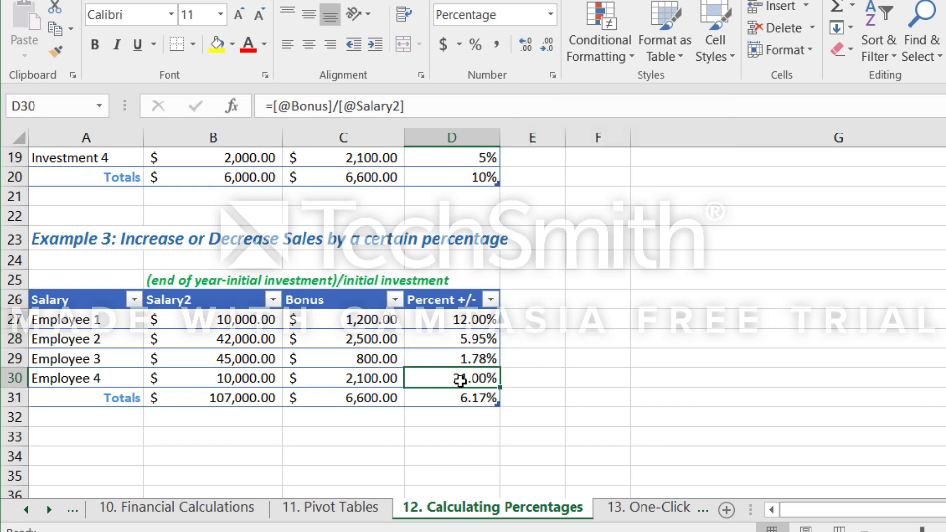
{"action": "left_click", "coordinate": [459, 341]}
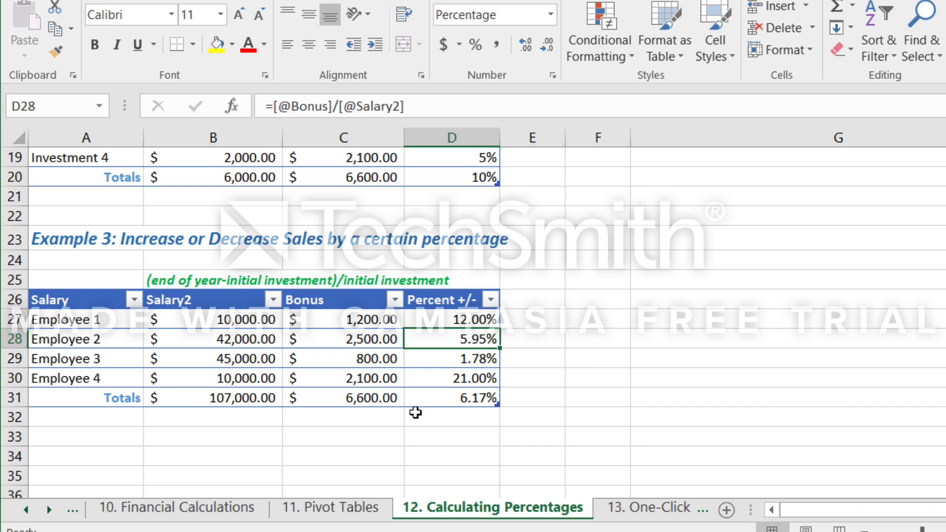
Add a column headed Increase to the salary table, beginning in cell E26.
{"action": "left_click", "coordinate": [540, 297]}
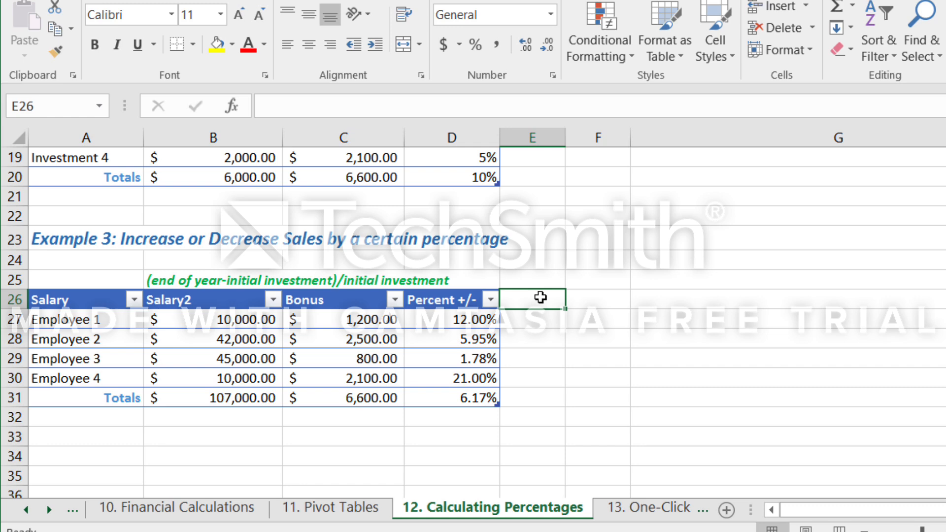
{"action": "type", "text": "="}
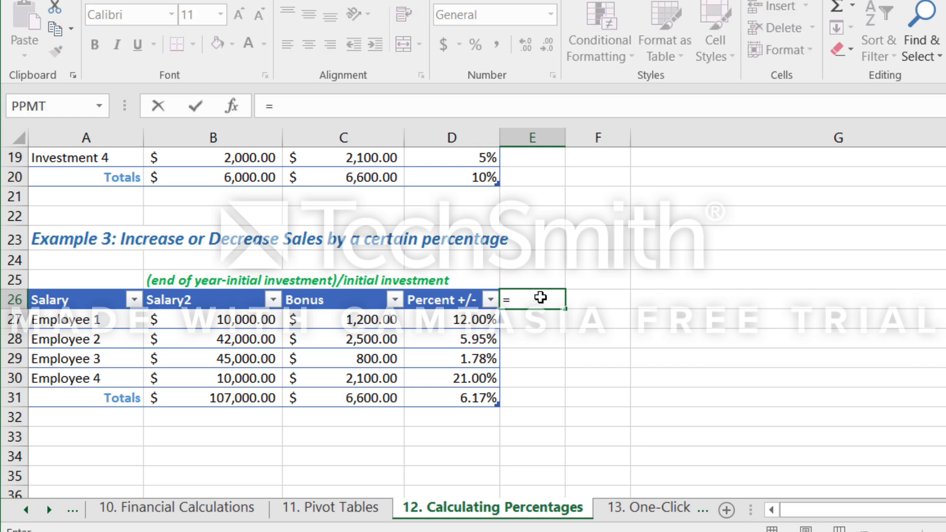
{"action": "key", "text": "BackSpace"}
{"action": "type", "text": "Increase"}
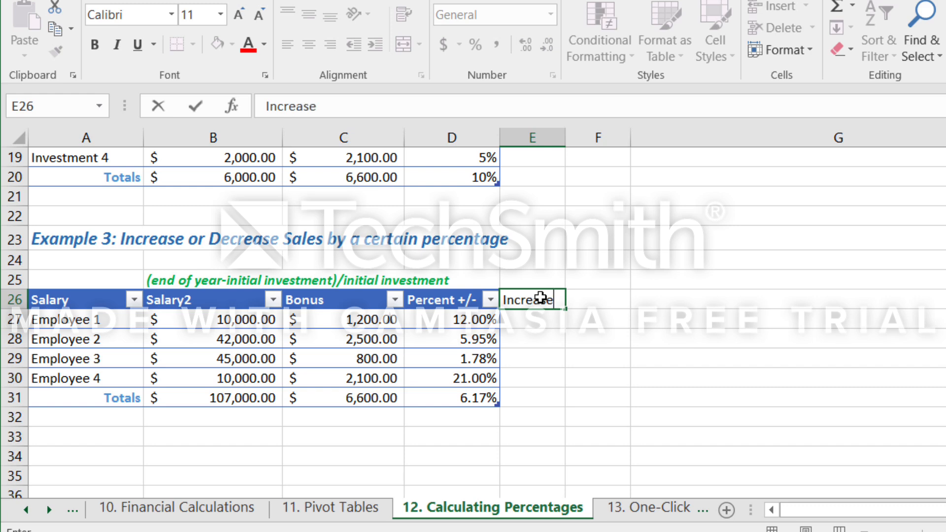
{"action": "key", "text": "Return"}
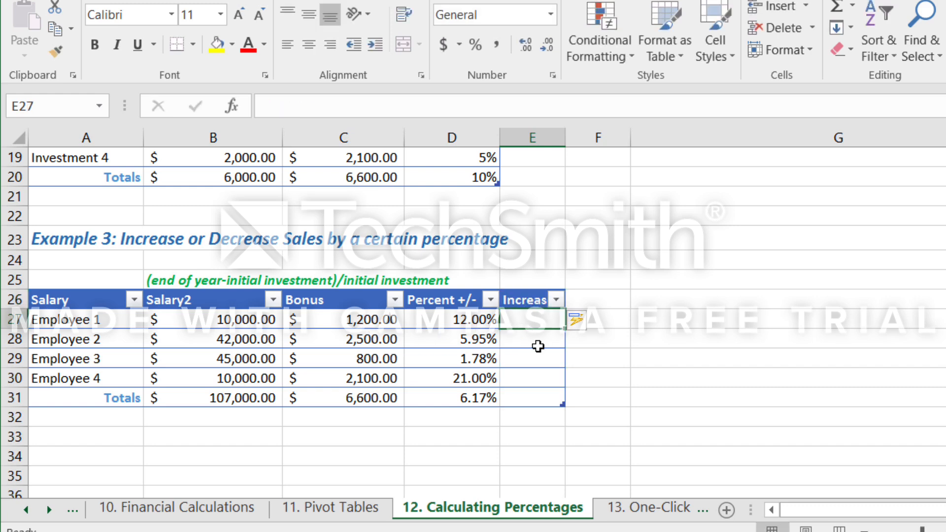
{"action": "type", "text": "="}
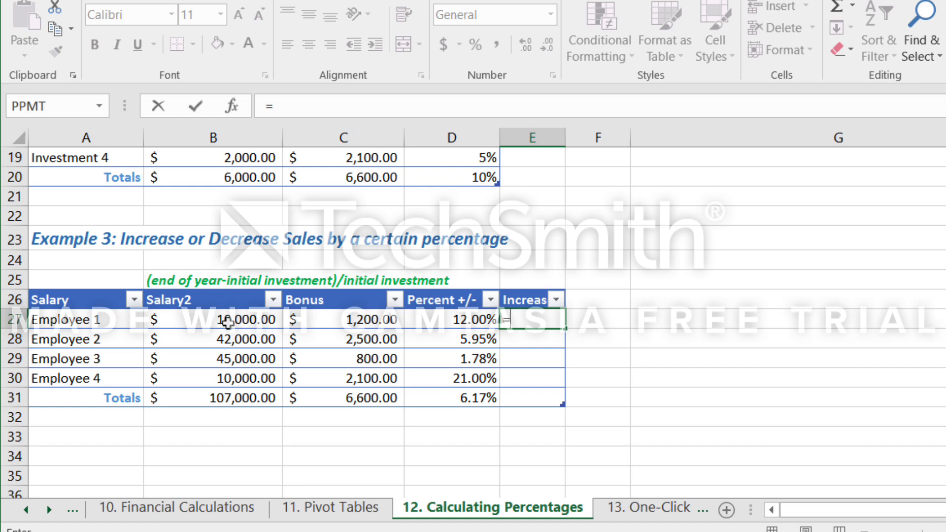
{"action": "left_click", "coordinate": [227, 323]}
{"action": "type", "text": "*"}
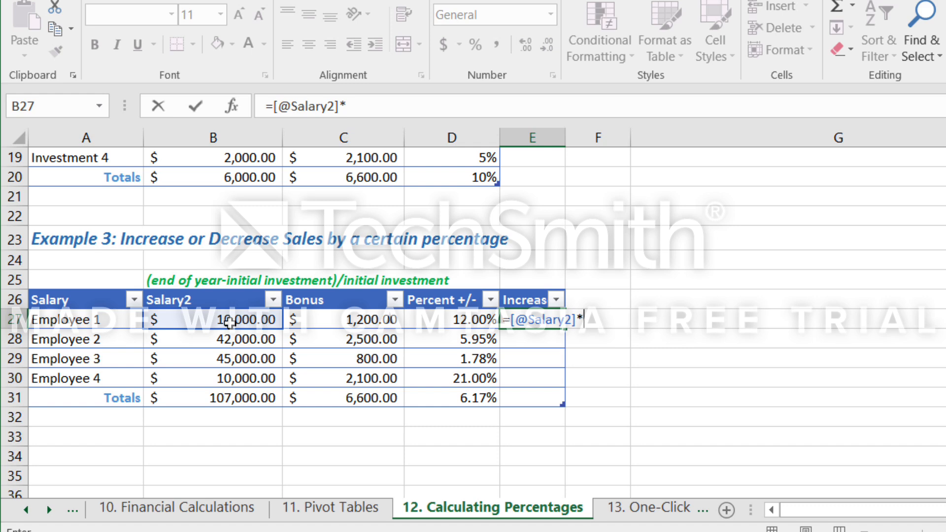
{"action": "type", "text": ".07"}
{"action": "key", "text": "Return"}
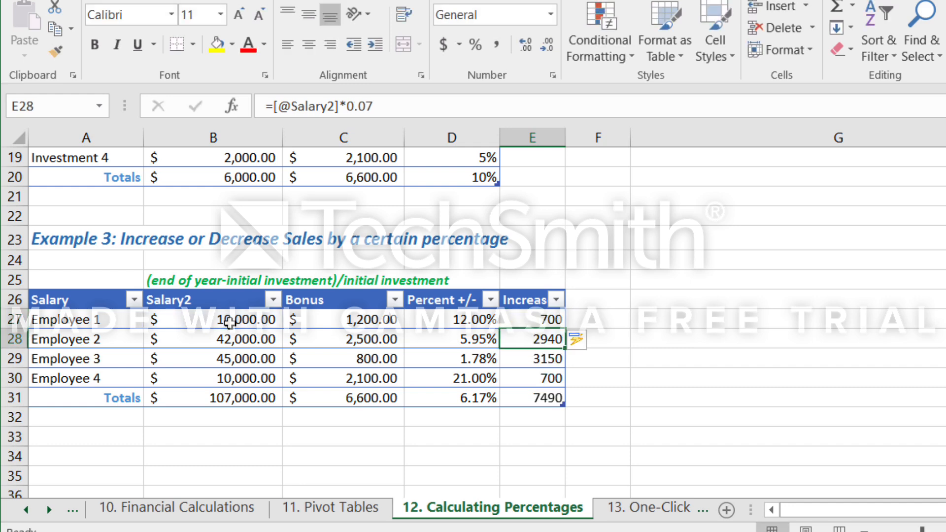
{"action": "left_click", "coordinate": [542, 325]}
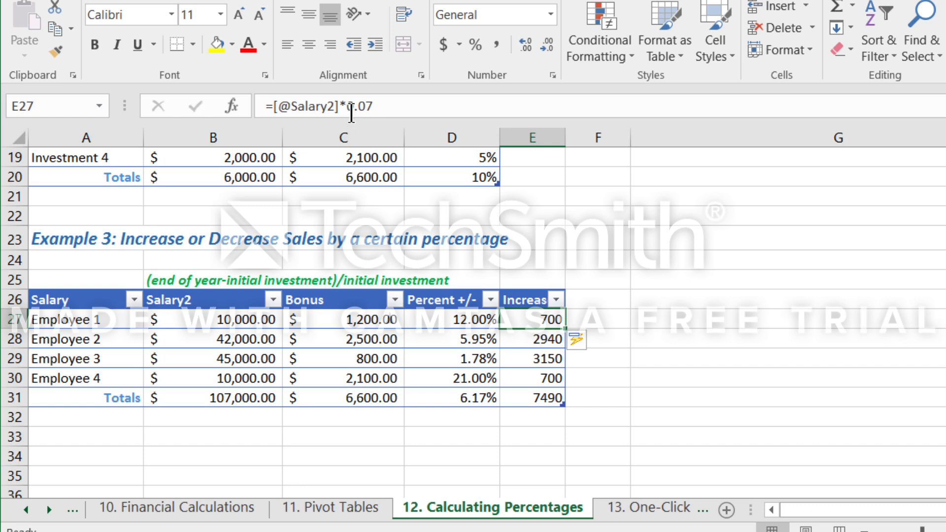
{"action": "left_click", "coordinate": [353, 106]}
{"action": "key", "text": "BackSpace"}
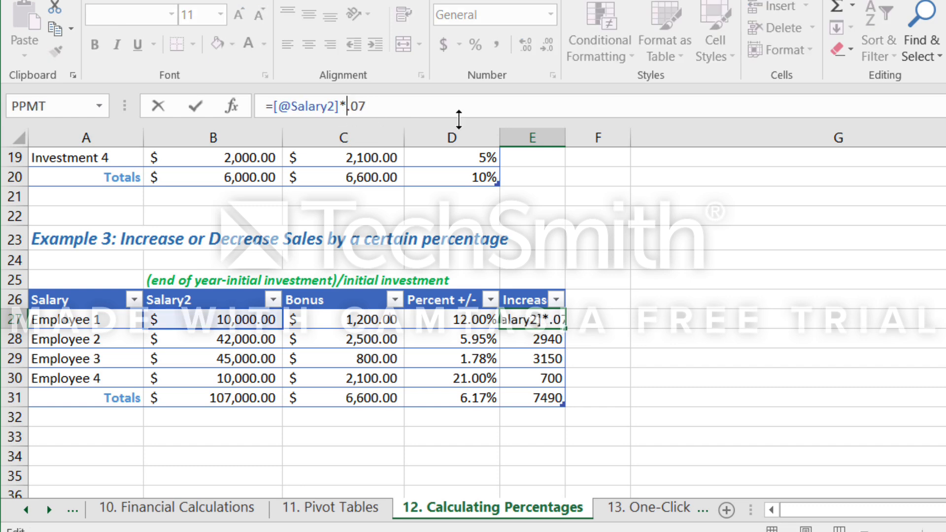
{"action": "type", "text": "1"}
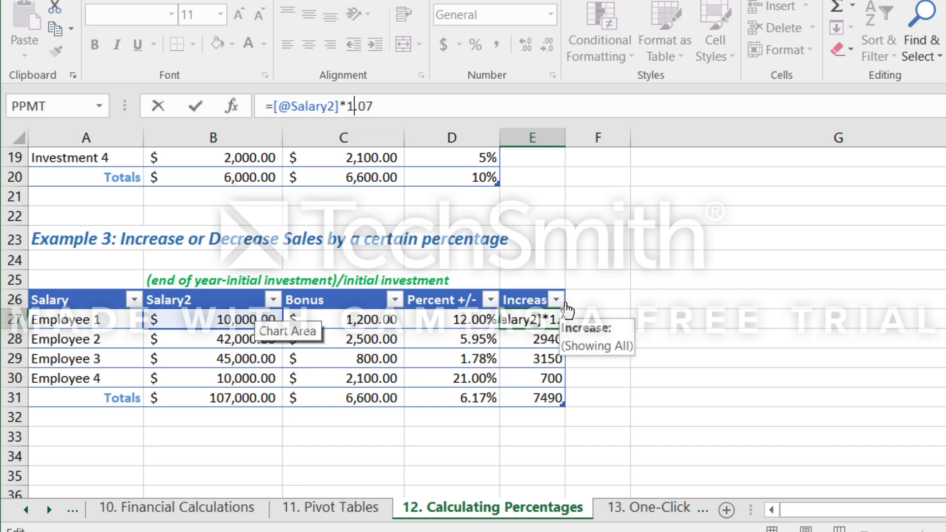
{"action": "key", "text": "Return"}
Compare Employee 1's salary in B27 with the Increase cells E27:E31 and examine the 1 in the E27 formula's multiplier.
{"action": "left_click", "coordinate": [542, 321]}
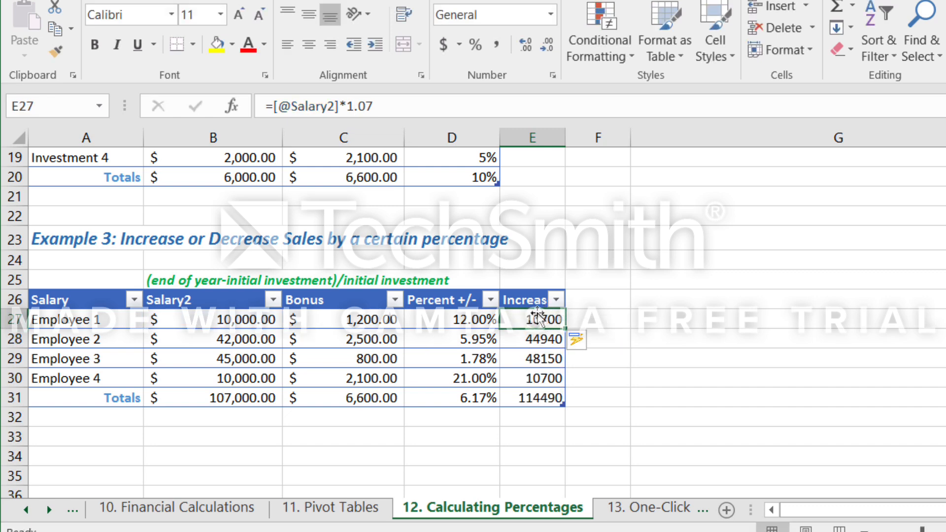
{"action": "left_click", "coordinate": [255, 330]}
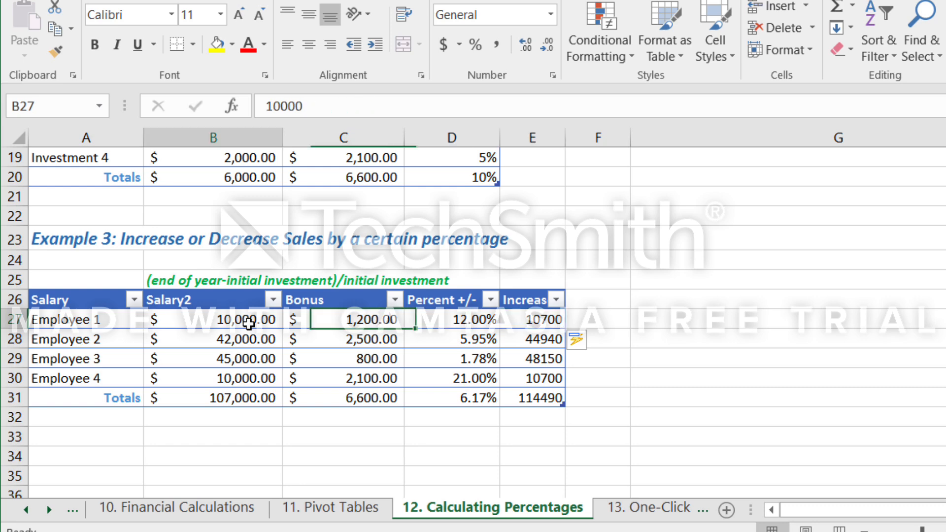
{"action": "left_click", "coordinate": [528, 324]}
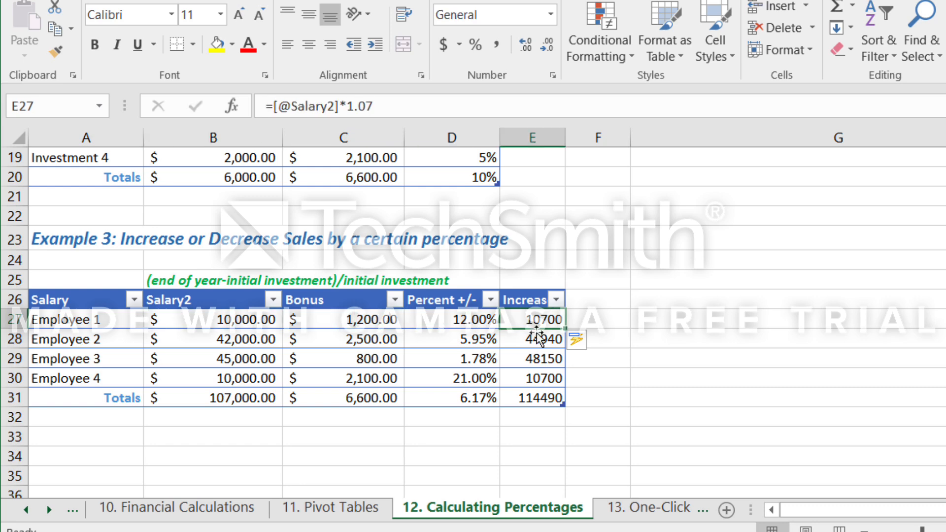
{"action": "left_click", "coordinate": [537, 339]}
{"action": "left_click", "coordinate": [530, 394]}
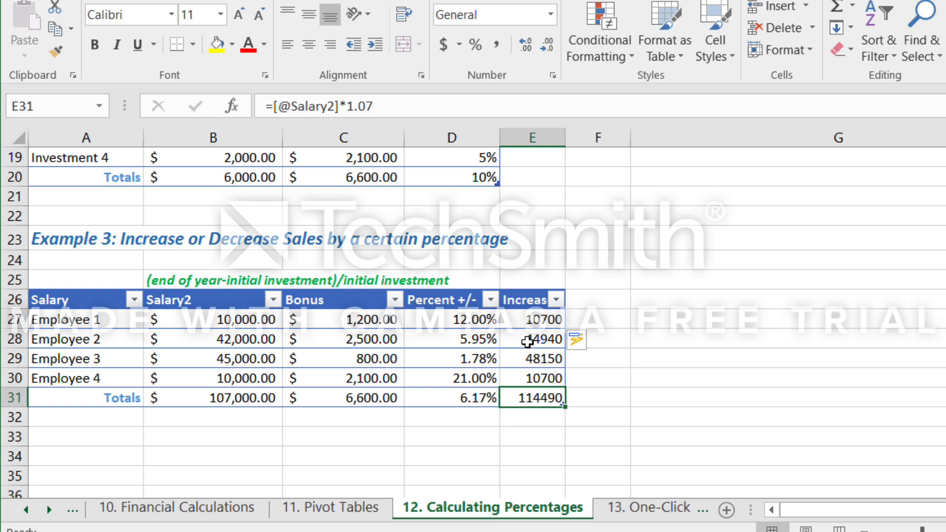
{"action": "left_click", "coordinate": [510, 323]}
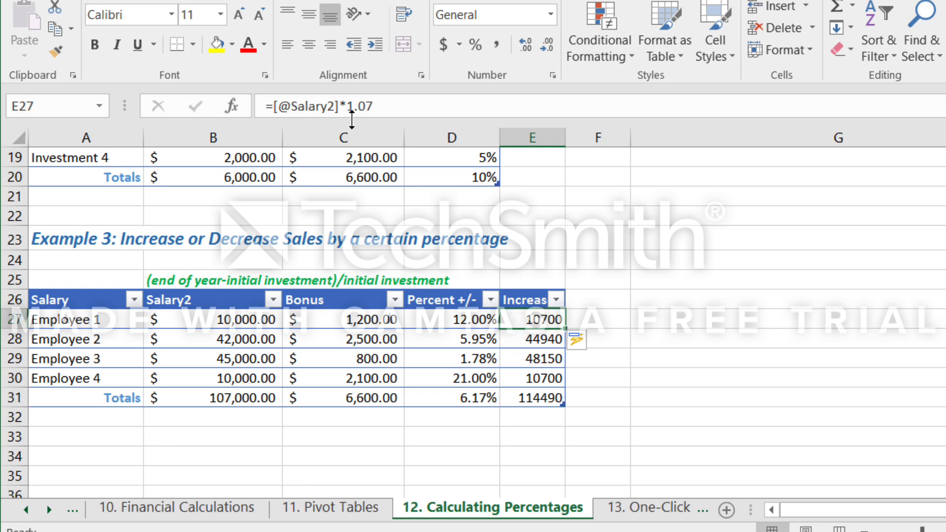
{"action": "left_click", "coordinate": [363, 108]}
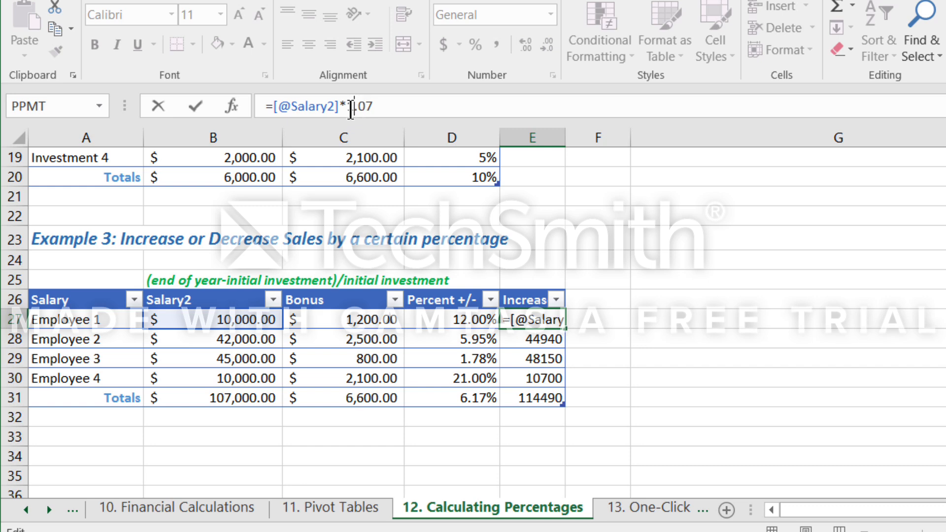
{"action": "left_click_drag", "start_coordinate": [354, 107], "coordinate": [347, 106]}
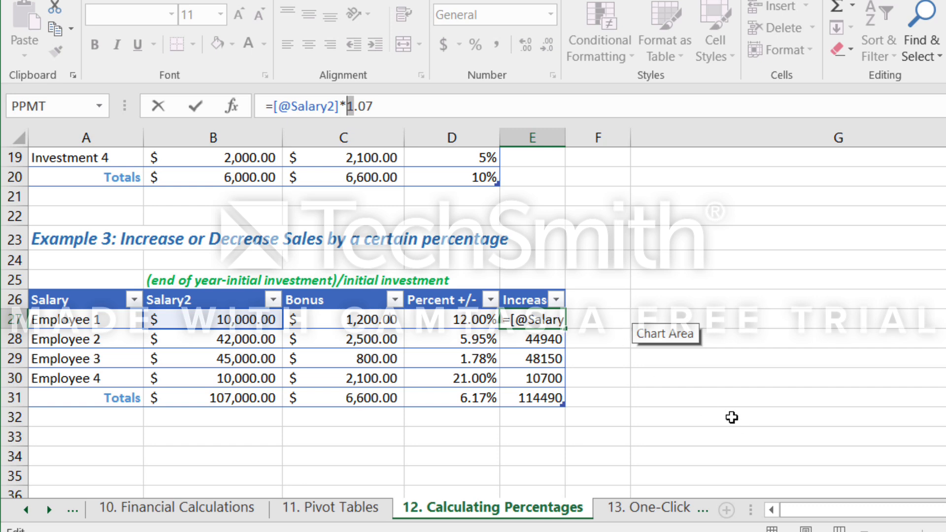
{"action": "left_click", "coordinate": [736, 381]}
{"action": "scroll", "coordinate": [735, 381], "scroll_direction": "up", "scroll_amount": 6}
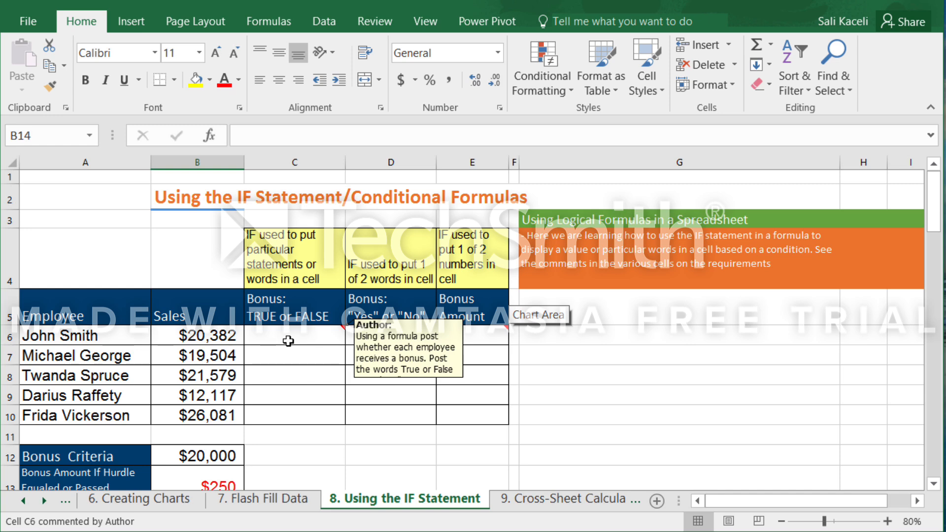
On the 8. Using the IF Statement sheet, examine the first cells of the three bonus columns, C6, D6 and E6.
{"action": "left_click", "coordinate": [288, 340]}
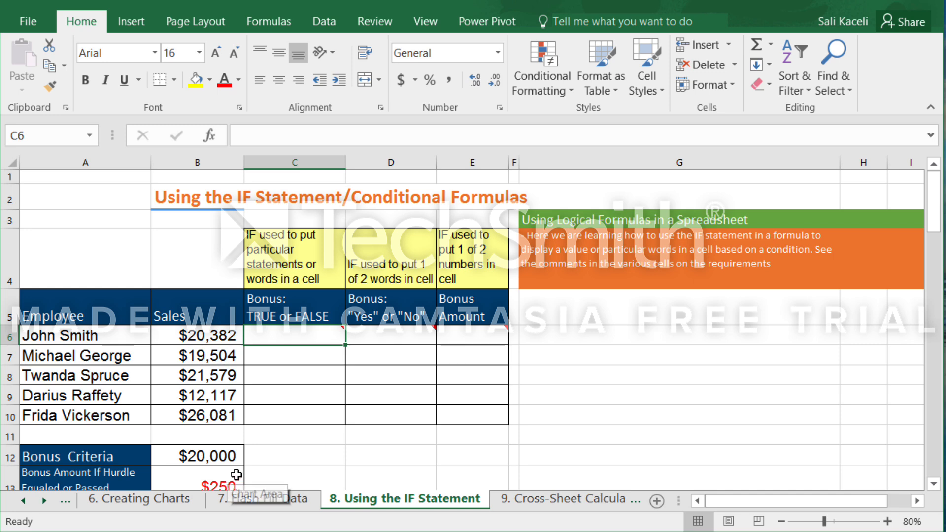
{"action": "scroll", "coordinate": [270, 461], "scroll_direction": "down", "scroll_amount": 2}
{"action": "scroll", "coordinate": [275, 450], "scroll_direction": "up", "scroll_amount": 2}
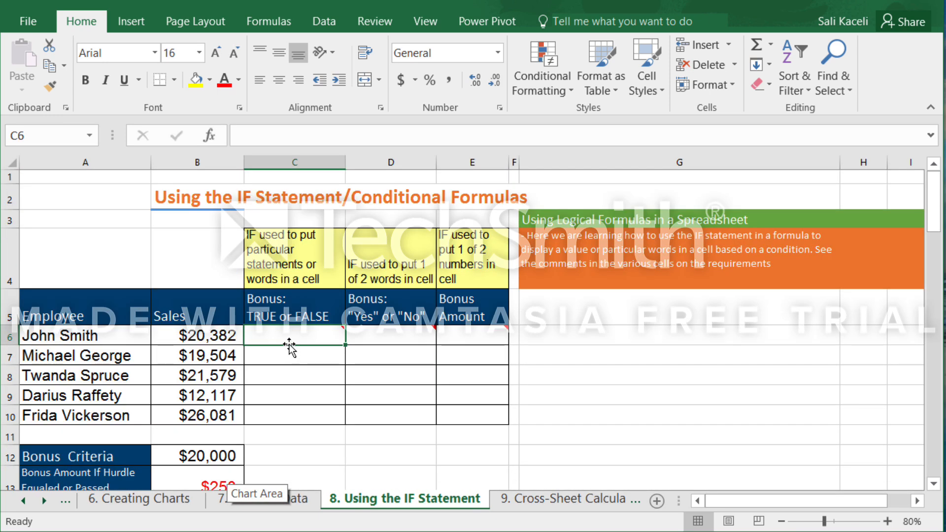
{"action": "mouse_move", "coordinate": [284, 333]}
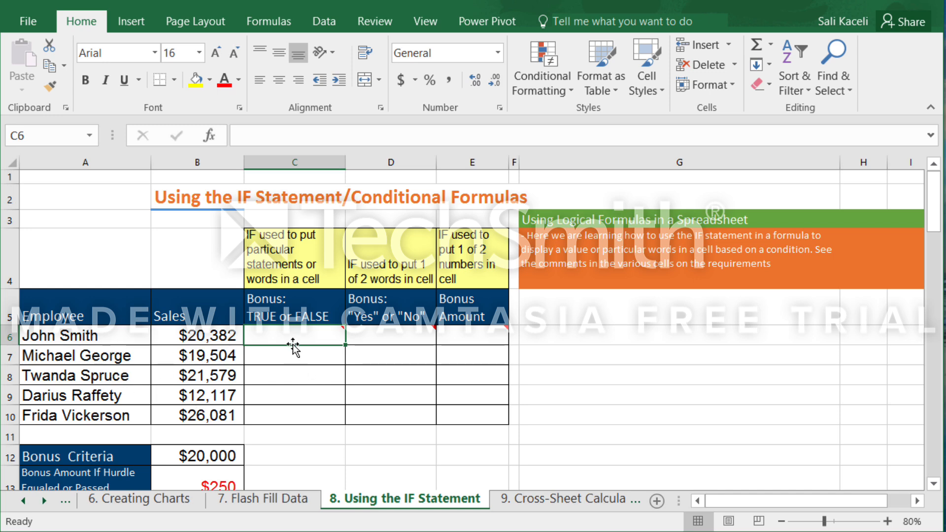
{"action": "left_click", "coordinate": [381, 335]}
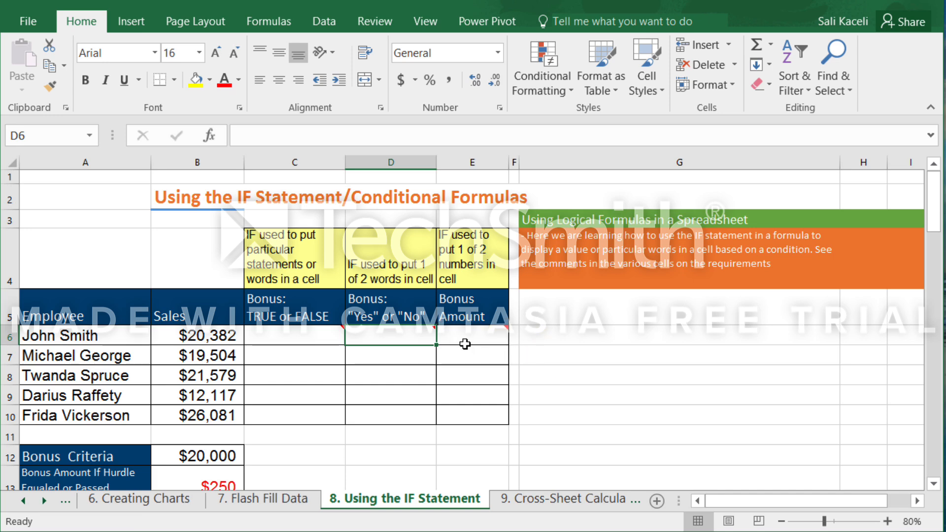
{"action": "left_click", "coordinate": [461, 337]}
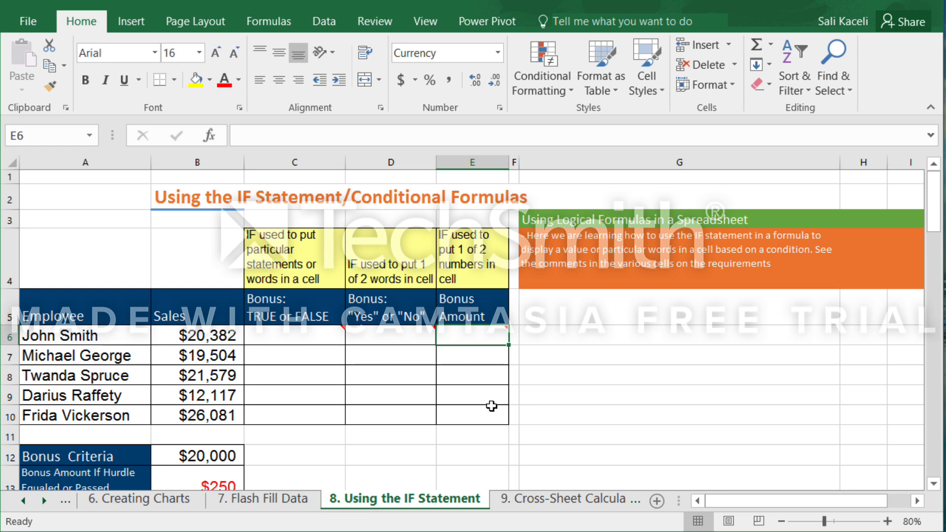
{"action": "key", "text": "Left"}
{"action": "key", "text": "Left"}
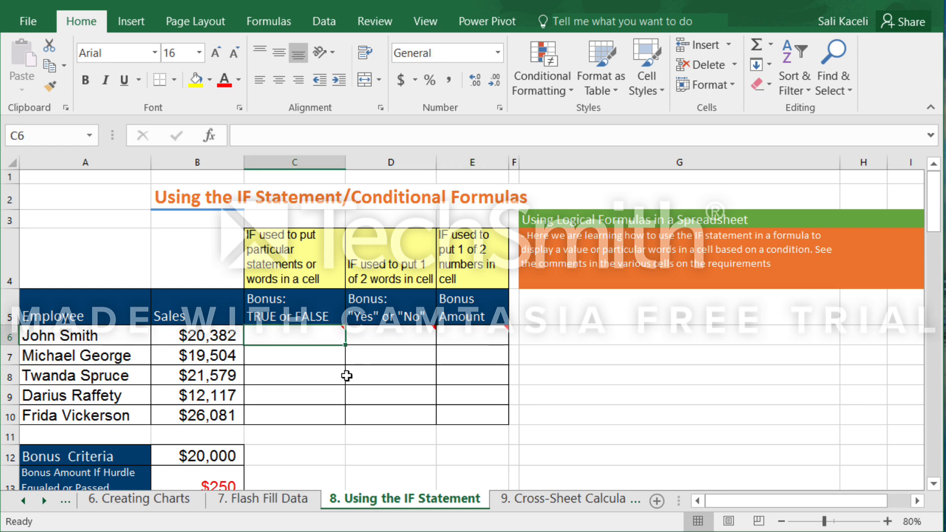
Review the employees' sales in column B against the Bonus Criteria in B12 and the bonus amount in B13.
{"action": "left_click", "coordinate": [194, 337]}
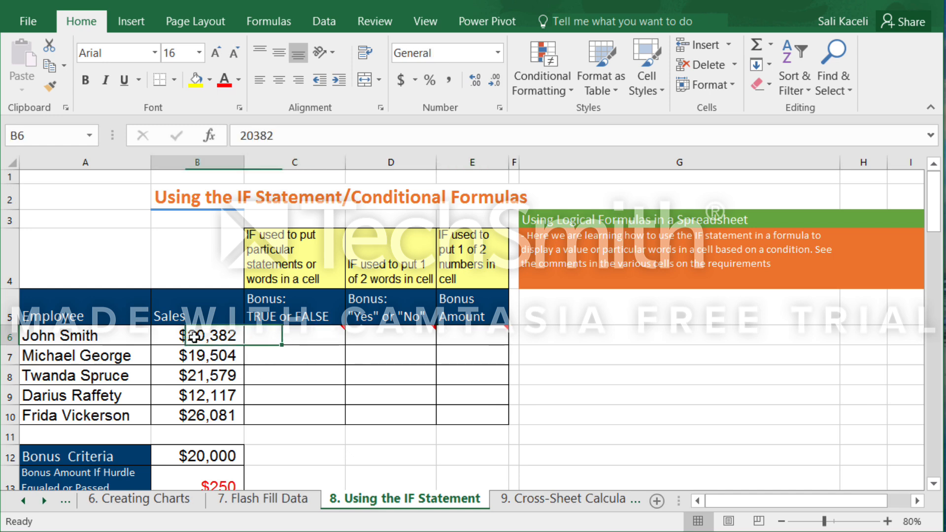
{"action": "left_click", "coordinate": [212, 358]}
{"action": "left_click", "coordinate": [218, 374]}
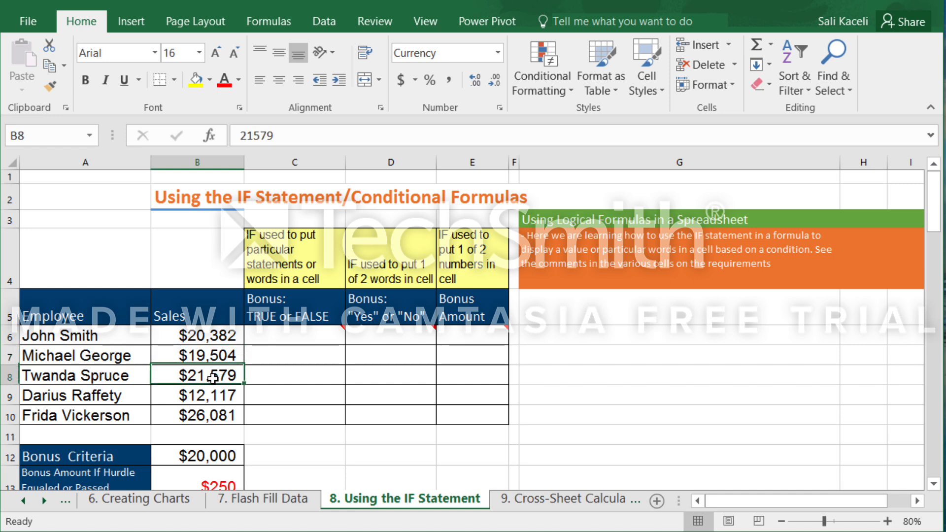
{"action": "left_click", "coordinate": [222, 455]}
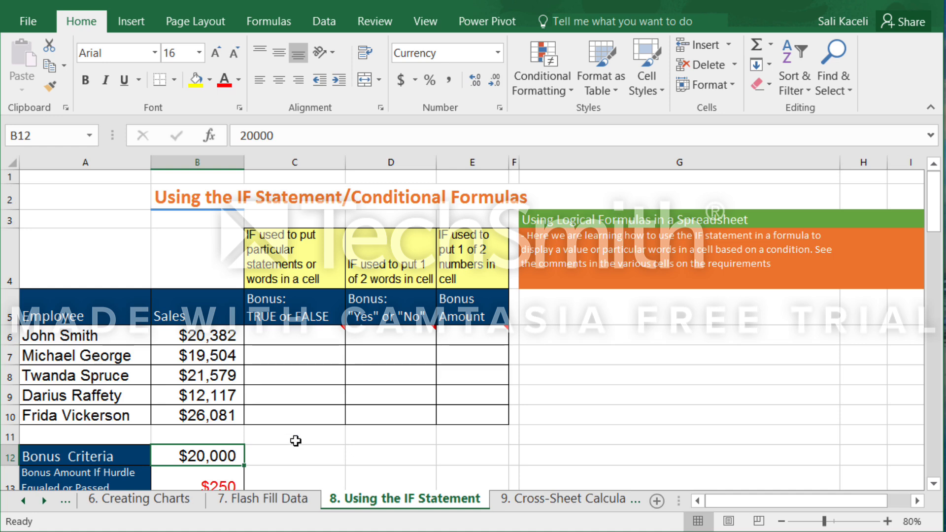
{"action": "scroll", "coordinate": [295, 443], "scroll_direction": "down", "scroll_amount": 2}
{"action": "left_click", "coordinate": [224, 309]}
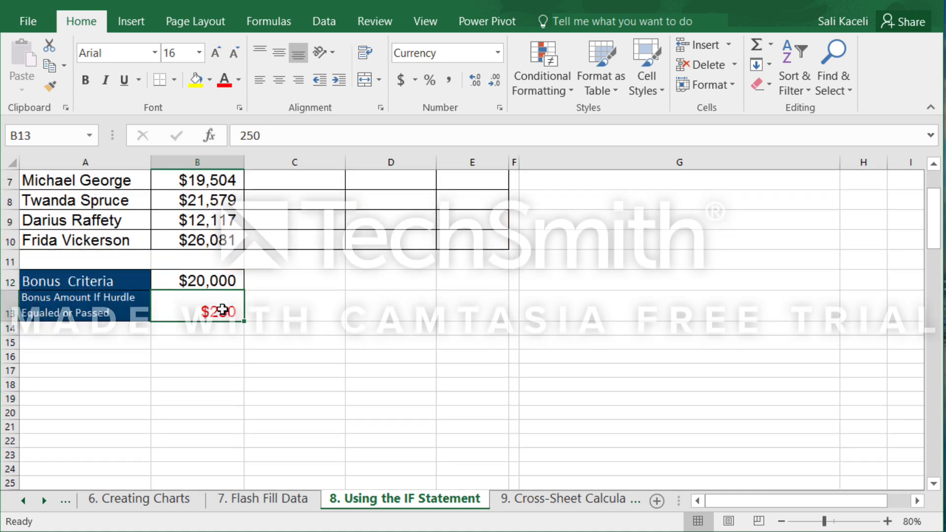
{"action": "scroll", "coordinate": [263, 291], "scroll_direction": "up", "scroll_amount": 2}
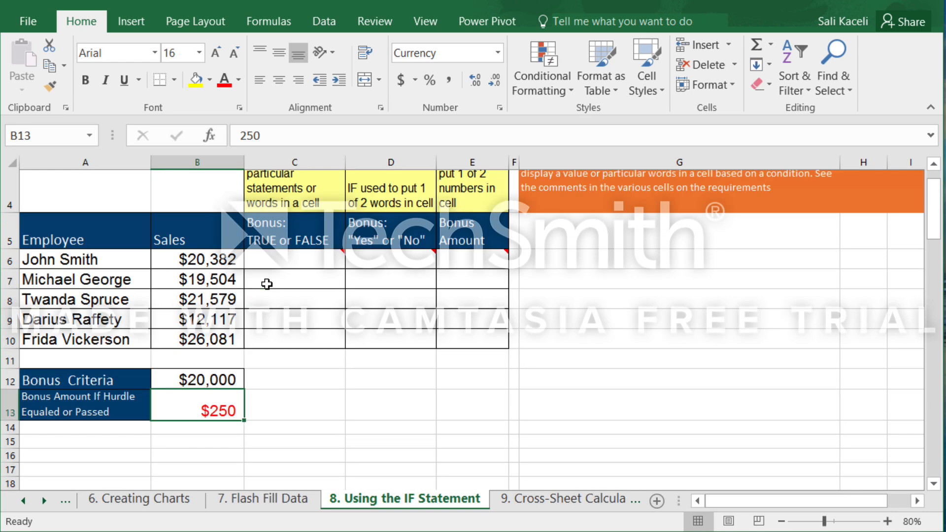
{"action": "left_click", "coordinate": [216, 457]}
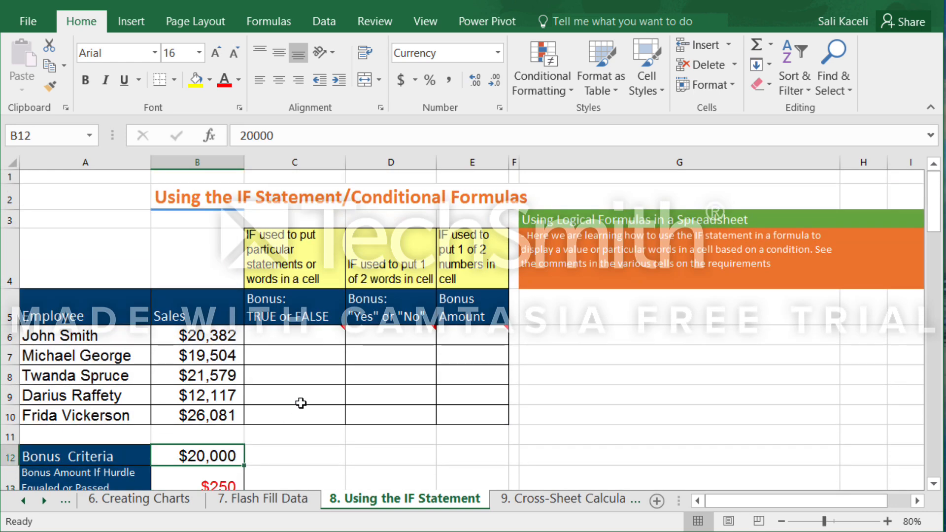
Insert the IF function into the first employee's Bonus: TRUE or FALSE cell C6, finding it by searching for "if".
{"action": "left_click", "coordinate": [283, 340]}
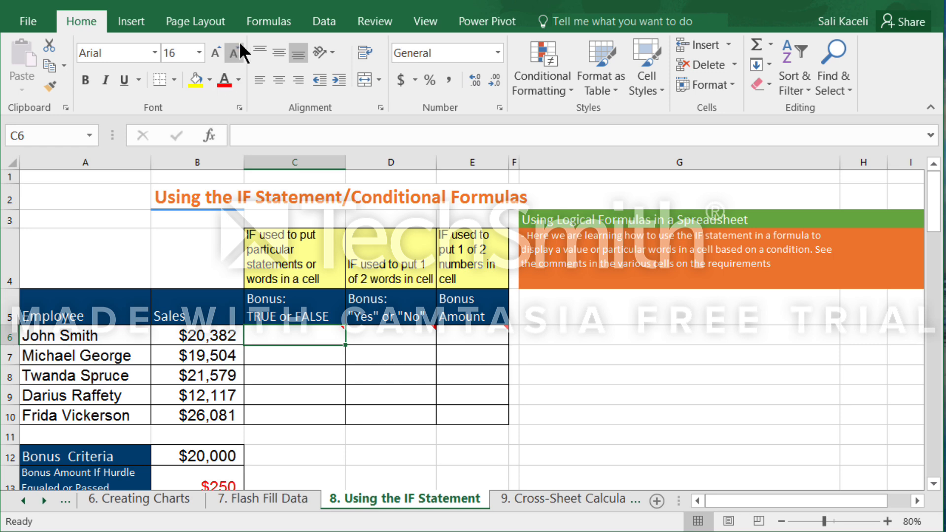
{"action": "left_click", "coordinate": [267, 25]}
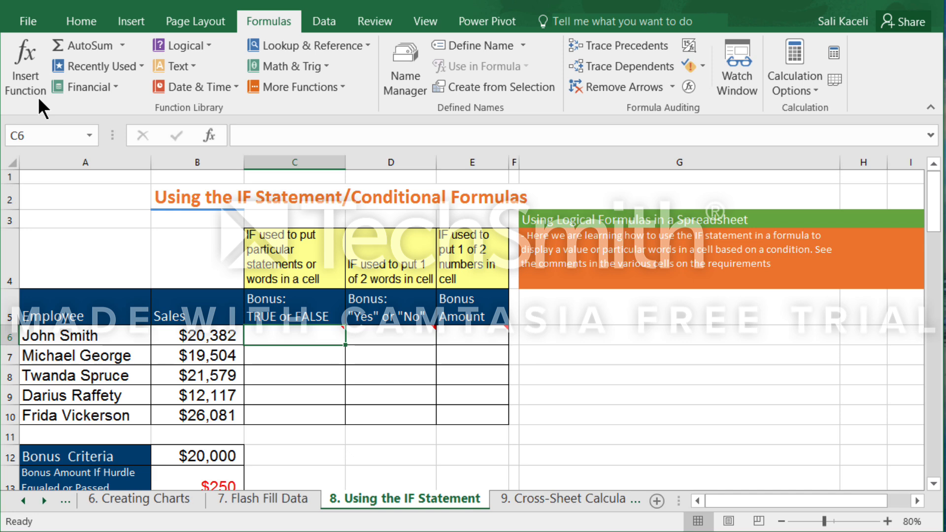
{"action": "left_click", "coordinate": [208, 44]}
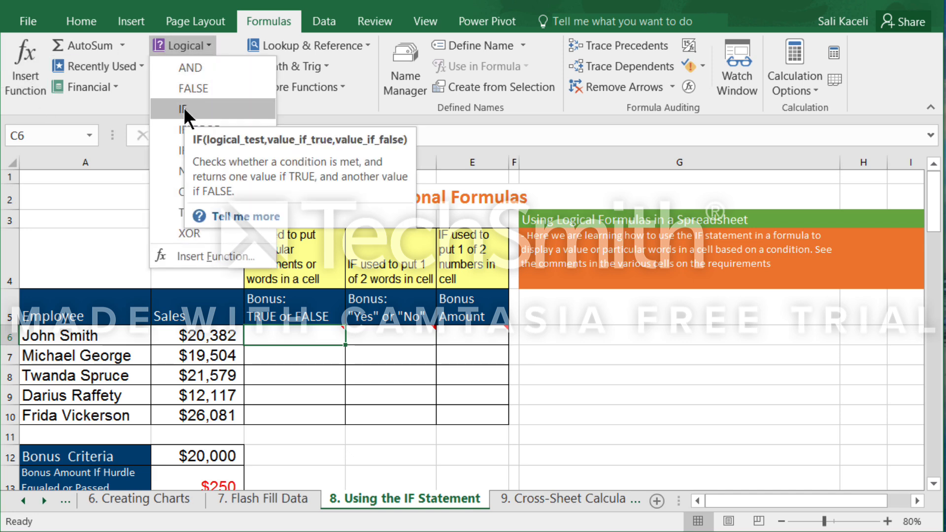
{"action": "left_click", "coordinate": [31, 87]}
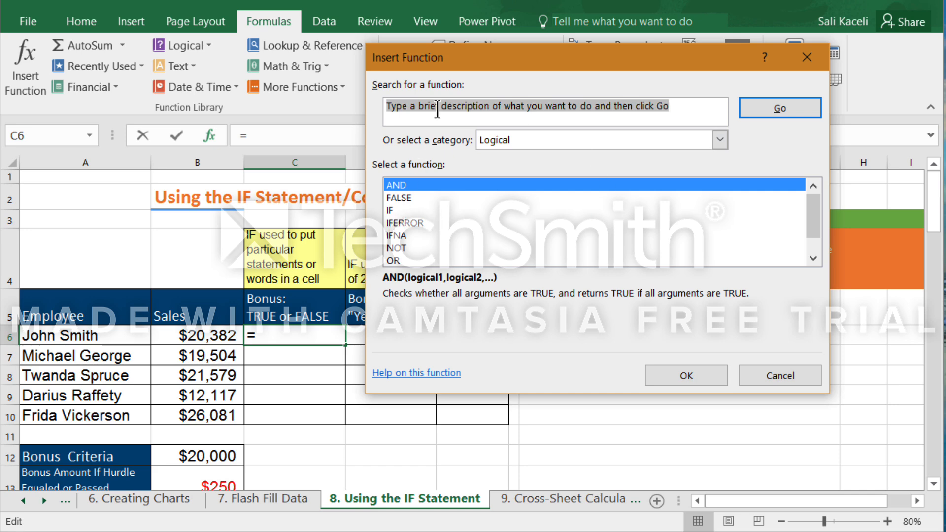
{"action": "type", "text": "if"}
{"action": "key", "text": "Return"}
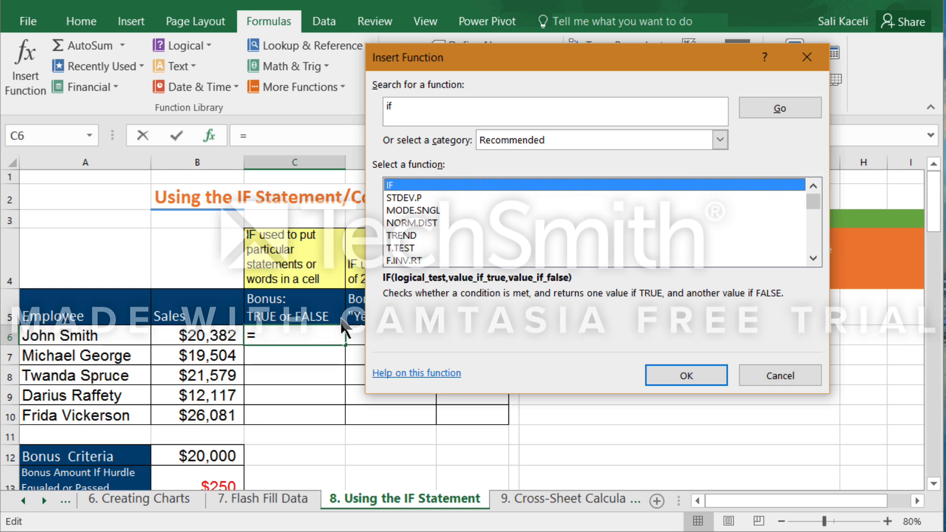
{"action": "left_click", "coordinate": [677, 373]}
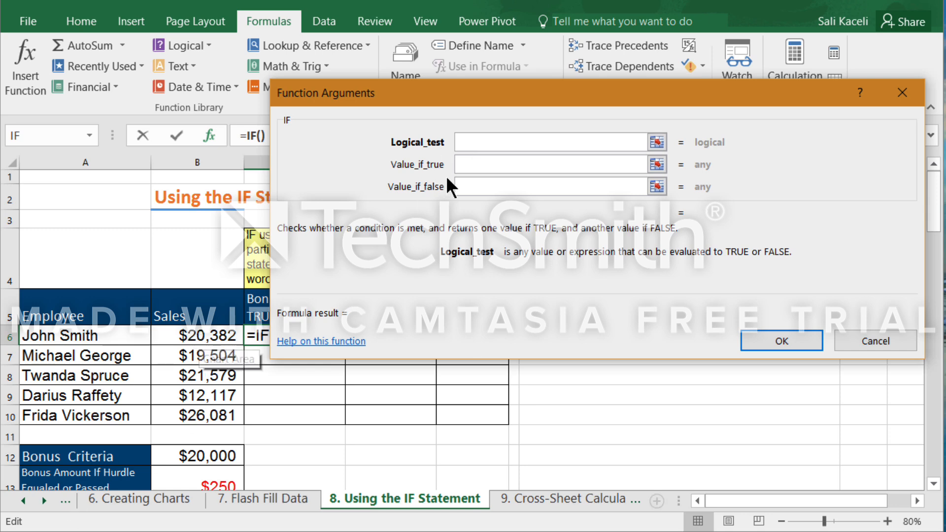
Set the IF function's Logical_test to B6>=B12, comparing the first employee's sales with the Bonus Criteria.
{"action": "left_click", "coordinate": [206, 337]}
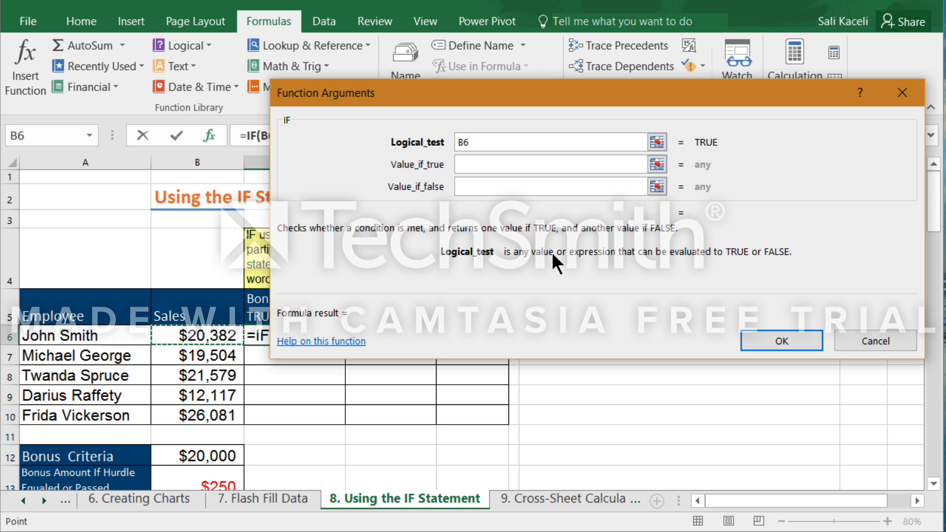
{"action": "type", "text": ">"}
{"action": "type", "text": "="}
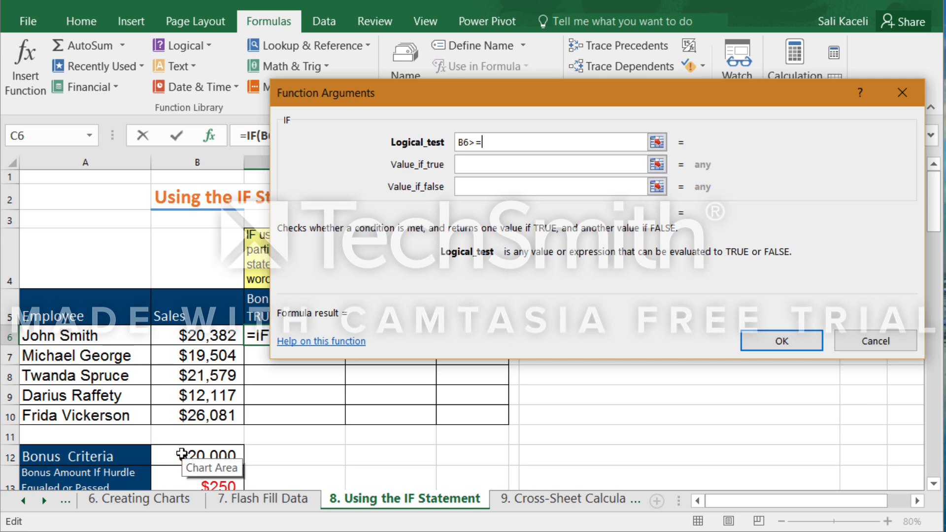
{"action": "left_click", "coordinate": [193, 456]}
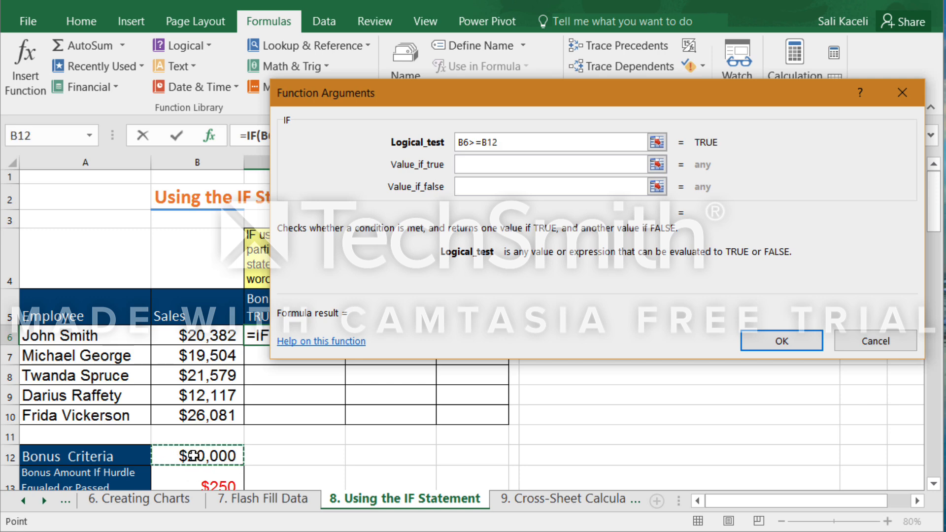
Set the IF function's Value_if_true argument to the text "It is true" for the first employee's bonus in C6.
{"action": "left_click", "coordinate": [489, 164]}
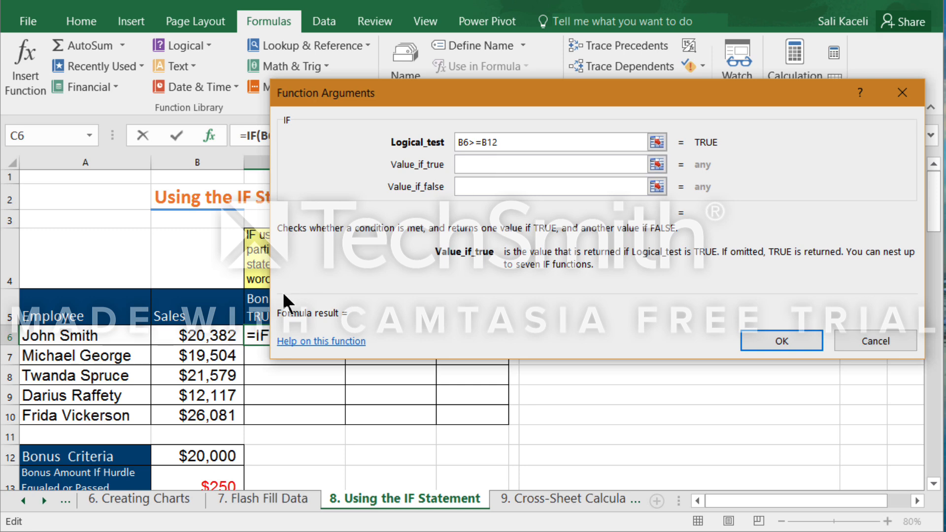
{"action": "left_click_drag", "start_coordinate": [404, 92], "coordinate": [386, 21]}
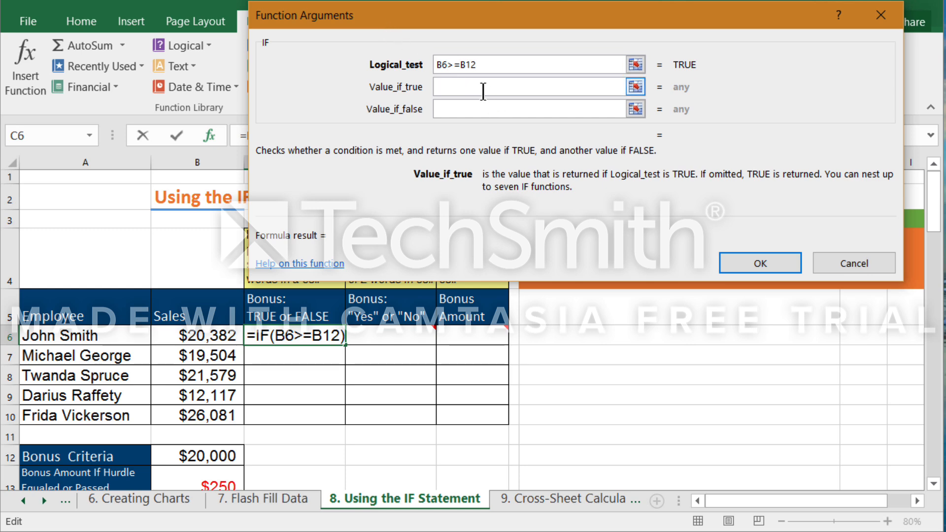
{"action": "type", "text": "T"}
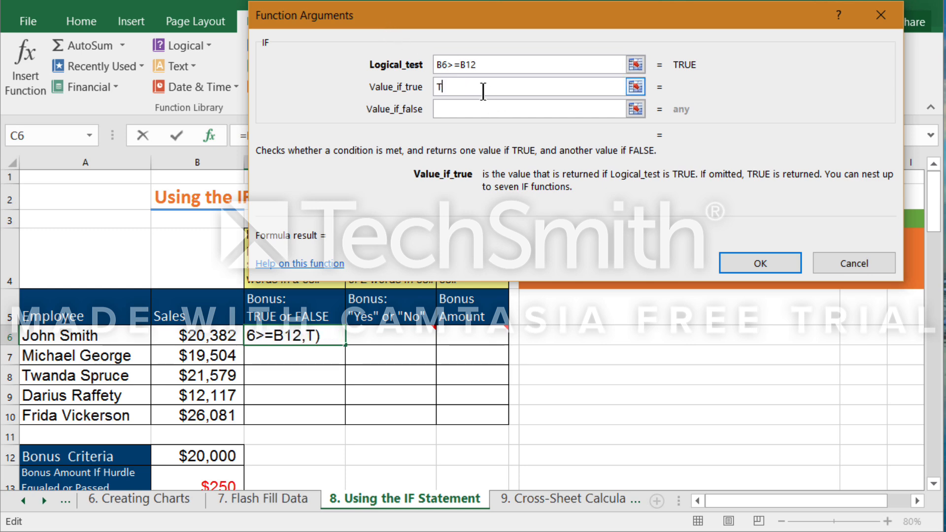
{"action": "type", "text": "rue"}
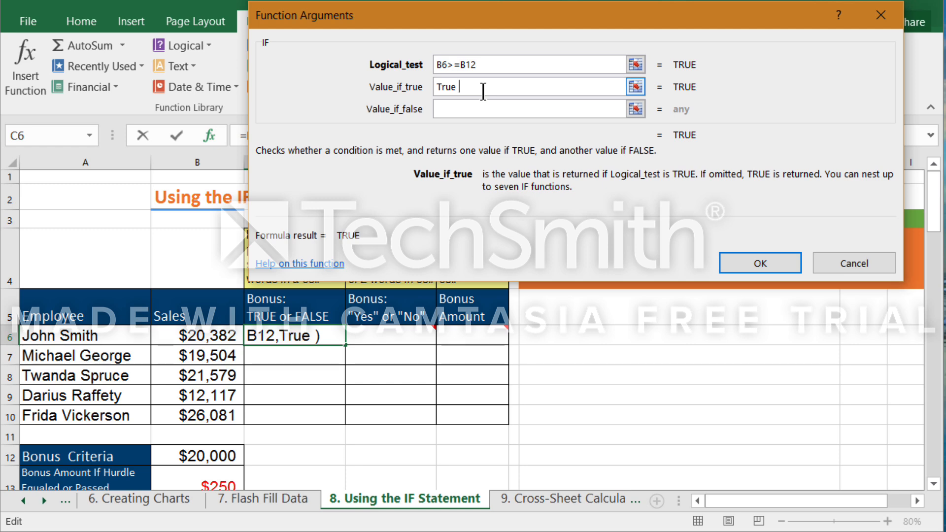
{"action": "key", "text": "BackSpace"}
{"action": "key", "text": "BackSpace"}
{"action": "key", "text": "BackSpace"}
{"action": "key", "text": "BackSpace"}
{"action": "key", "text": "BackSpace"}
{"action": "type", "text": "I"}
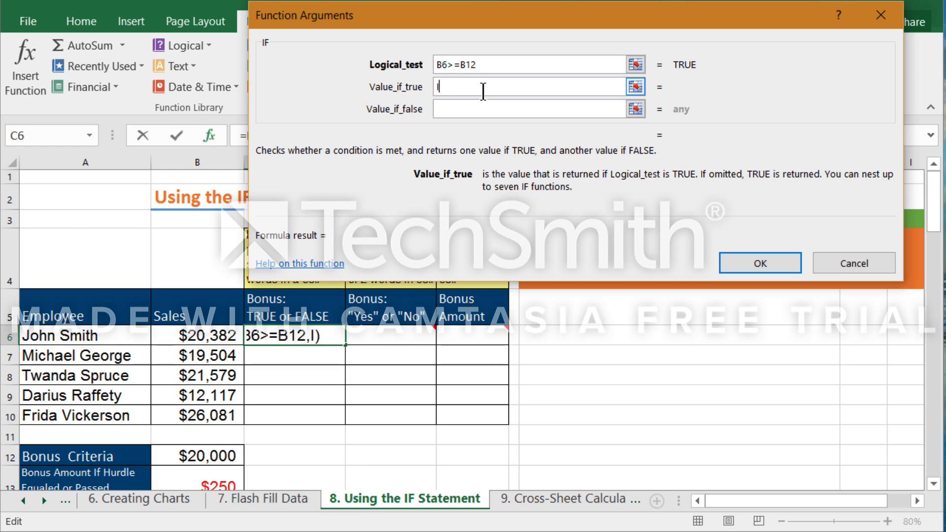
{"action": "type", "text": "t is true"}
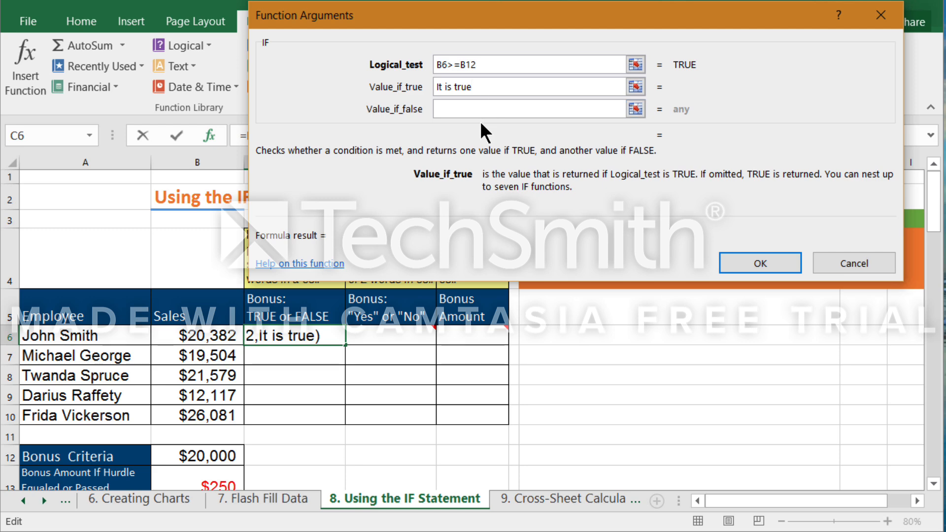
Set the IF function's Value_if_false argument to False.
{"action": "left_click", "coordinate": [489, 111]}
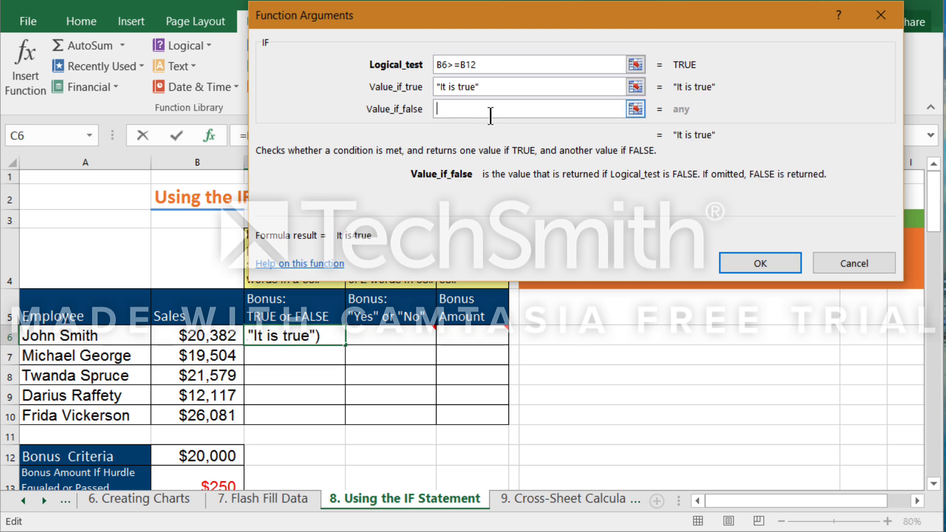
{"action": "type", "text": "N"}
{"action": "key", "text": "BackSpace"}
{"action": "type", "text": "False"}
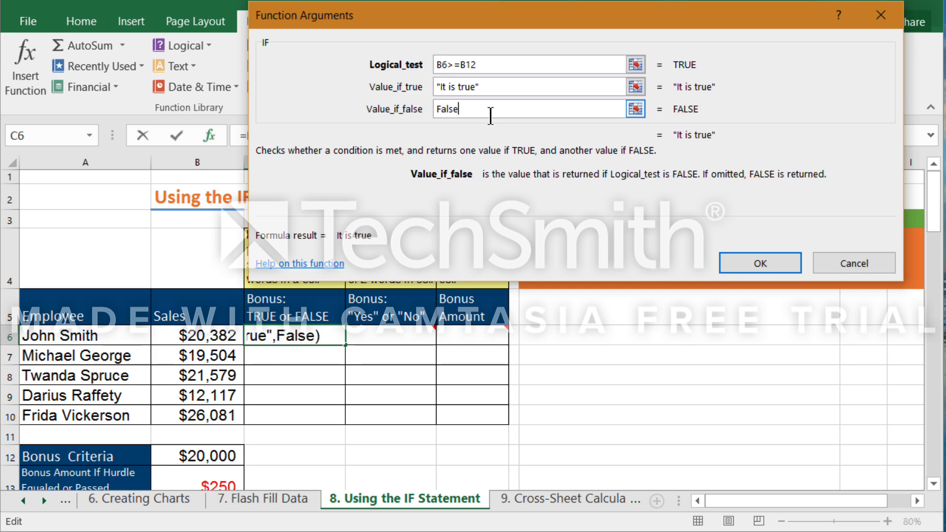
Make the Bonus Criteria reference in the Logical_test absolute, so that the test is B6>=$B$12.
{"action": "left_click", "coordinate": [482, 87]}
{"action": "left_click", "coordinate": [474, 66]}
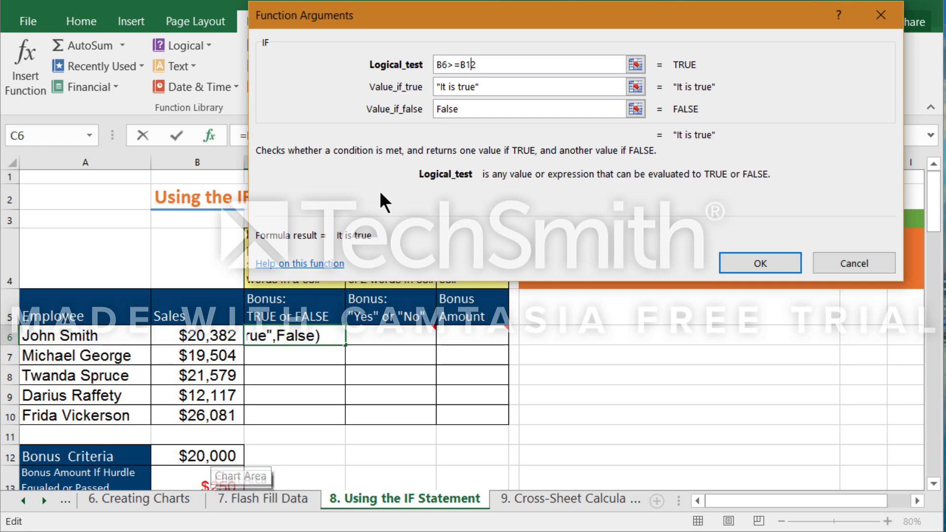
{"action": "left_click", "coordinate": [468, 64]}
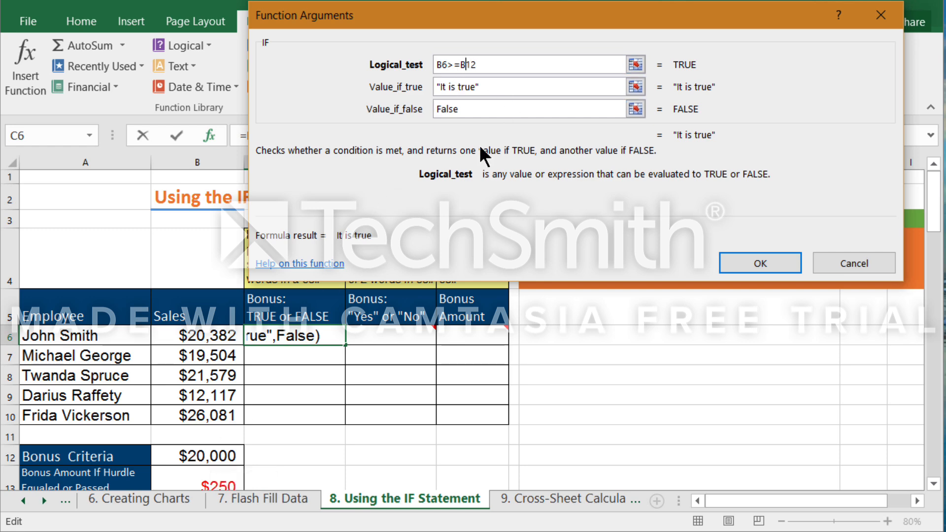
{"action": "key", "text": "F4"}
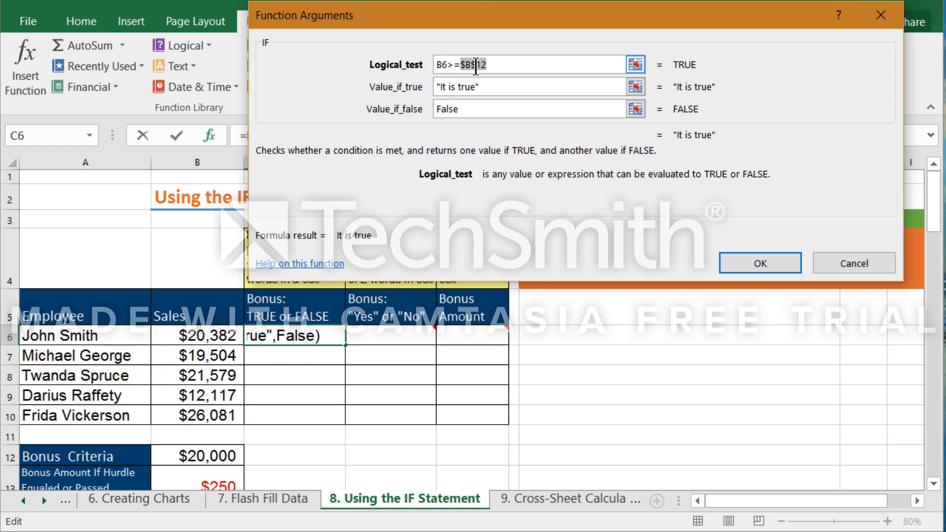
Confirm the IF formula in C6 and copy it down through C10 for the remaining employees.
{"action": "left_click", "coordinate": [744, 262]}
{"action": "left_click", "coordinate": [286, 352]}
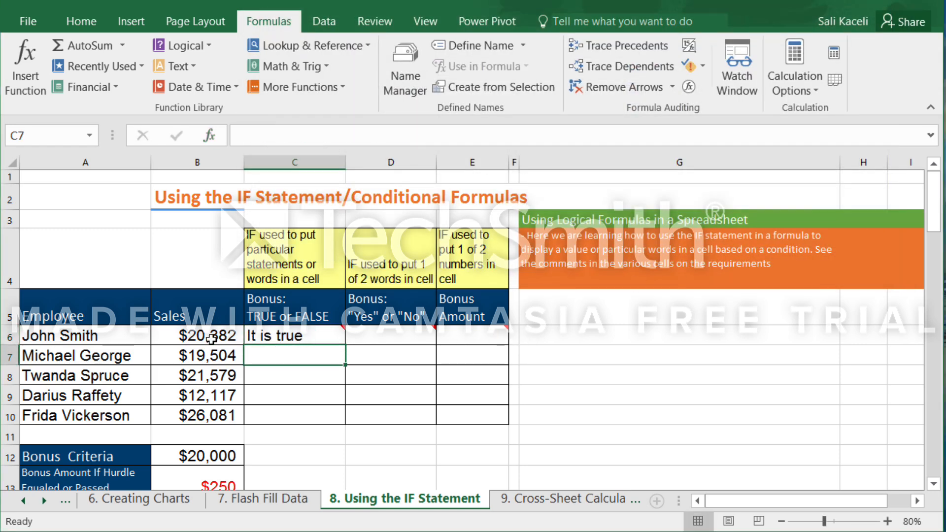
{"action": "mouse_move", "coordinate": [313, 342]}
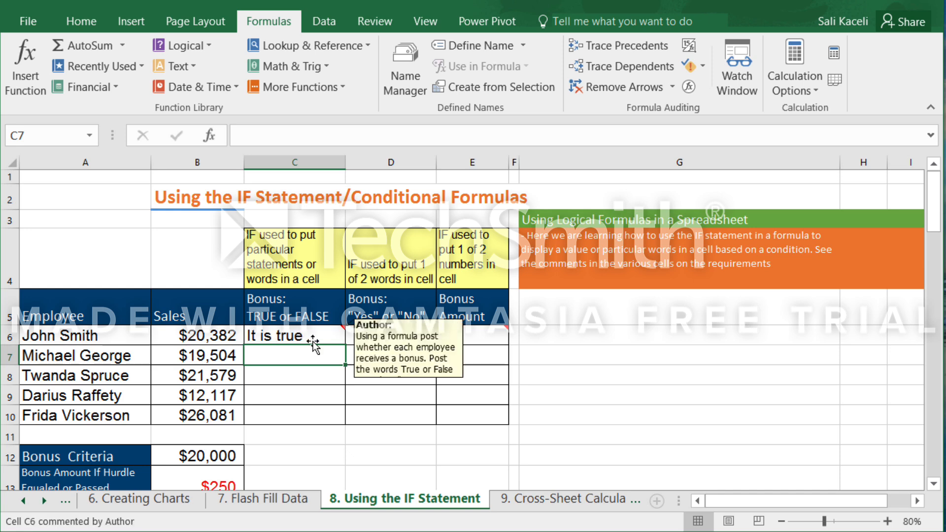
{"action": "left_click", "coordinate": [341, 337]}
{"action": "left_click_drag", "start_coordinate": [341, 337], "coordinate": [340, 422]}
{"action": "left_click", "coordinate": [299, 360]}
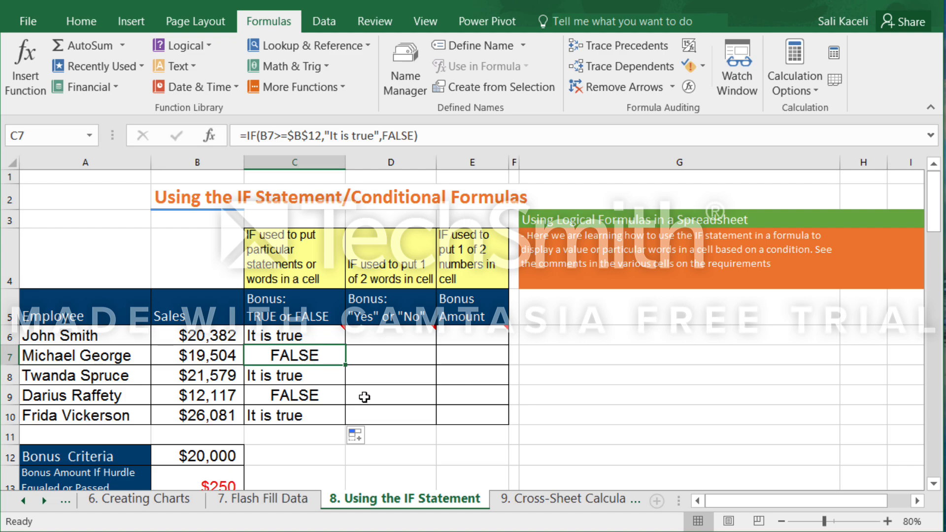
Start an IF function in D6 with the Logical_test B6>=$B$12, using an absolute reference to the Bonus Criteria.
{"action": "left_click", "coordinate": [376, 335]}
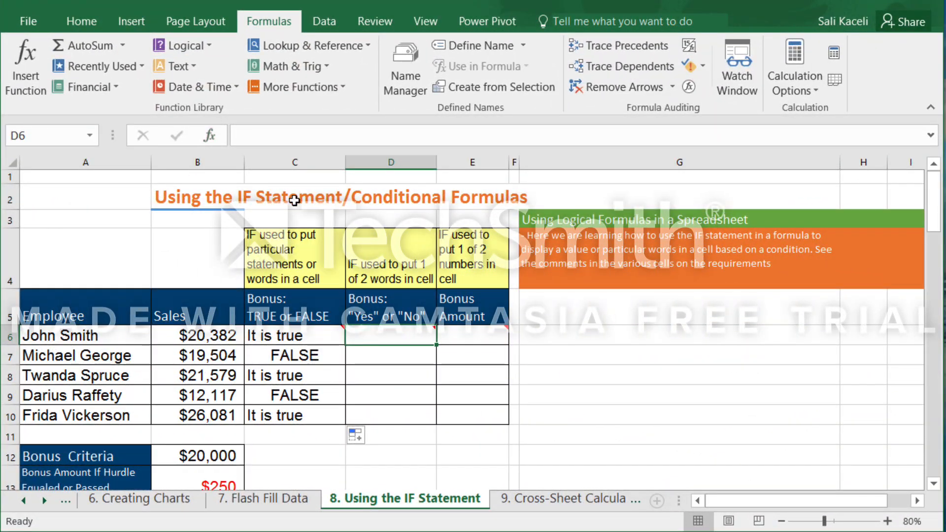
{"action": "mouse_move", "coordinate": [409, 335]}
{"action": "left_click", "coordinate": [32, 76]}
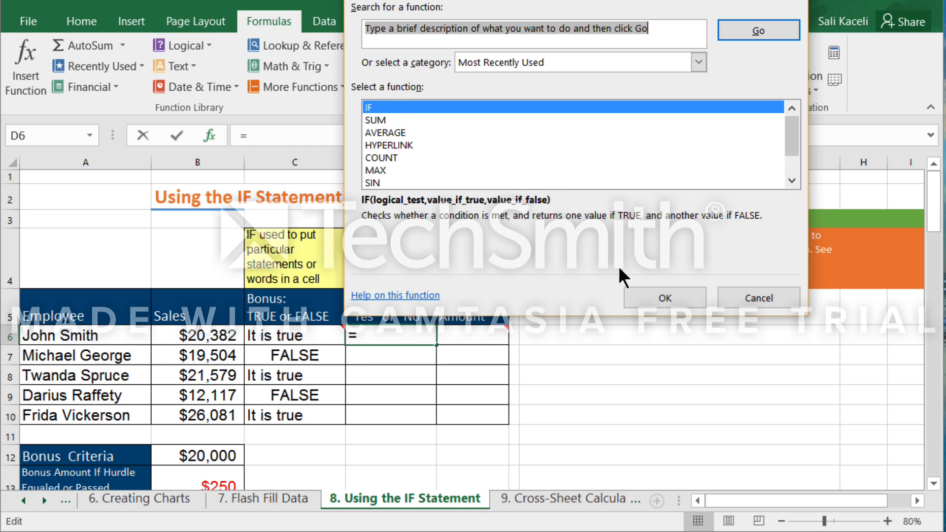
{"action": "left_click", "coordinate": [652, 296]}
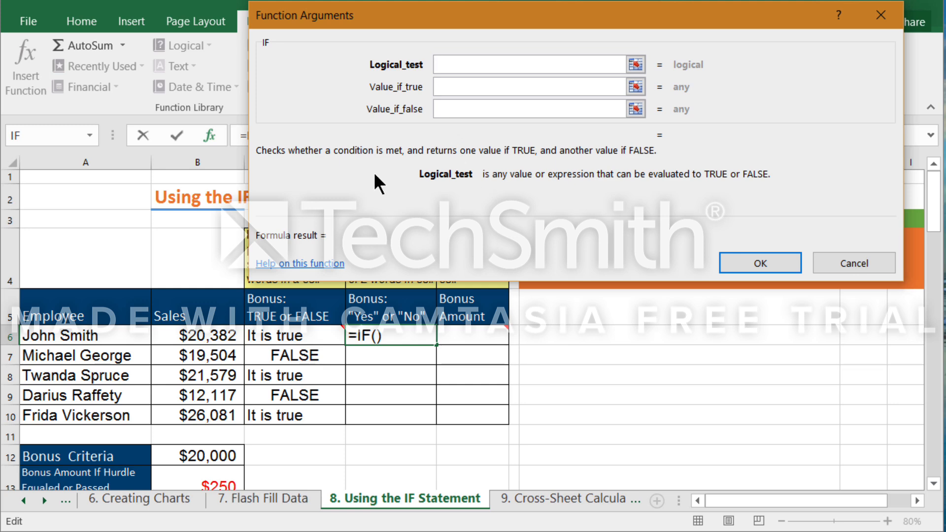
{"action": "left_click", "coordinate": [219, 338]}
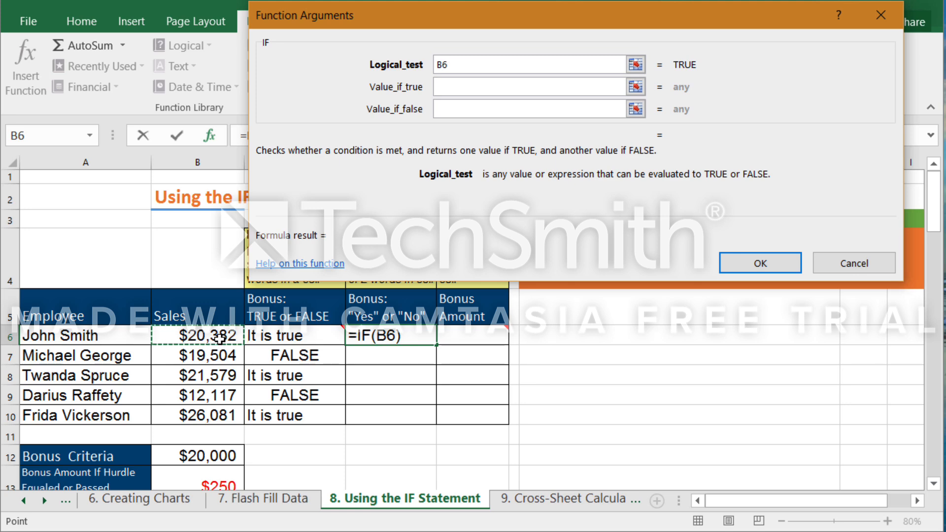
{"action": "type", "text": ">="}
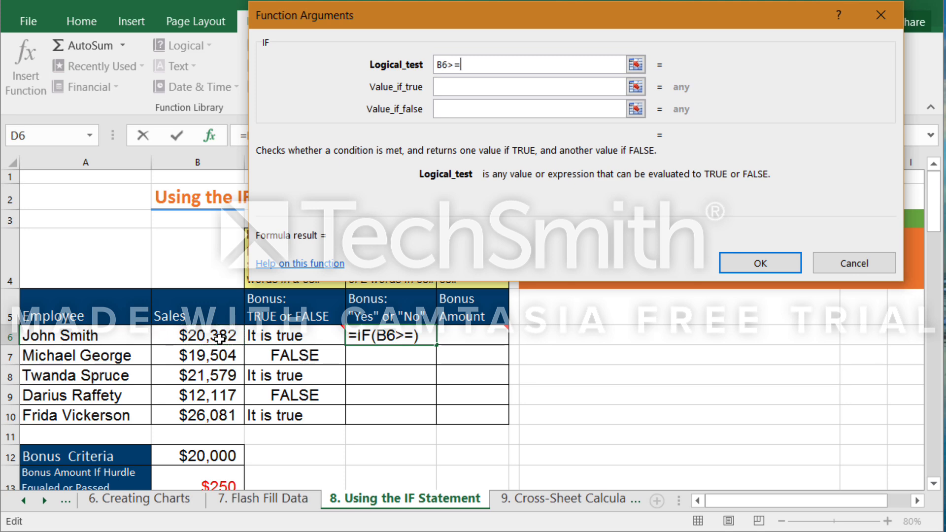
{"action": "left_click", "coordinate": [204, 454]}
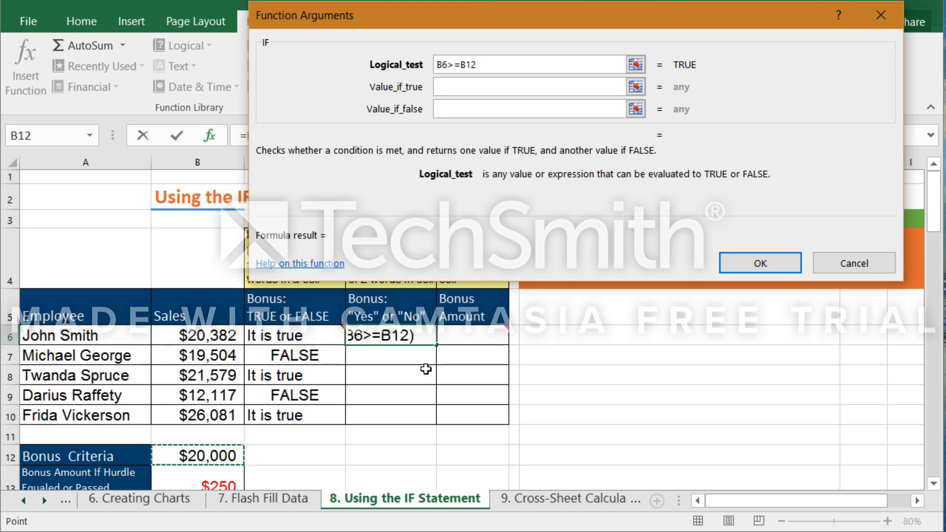
{"action": "key", "text": "F4"}
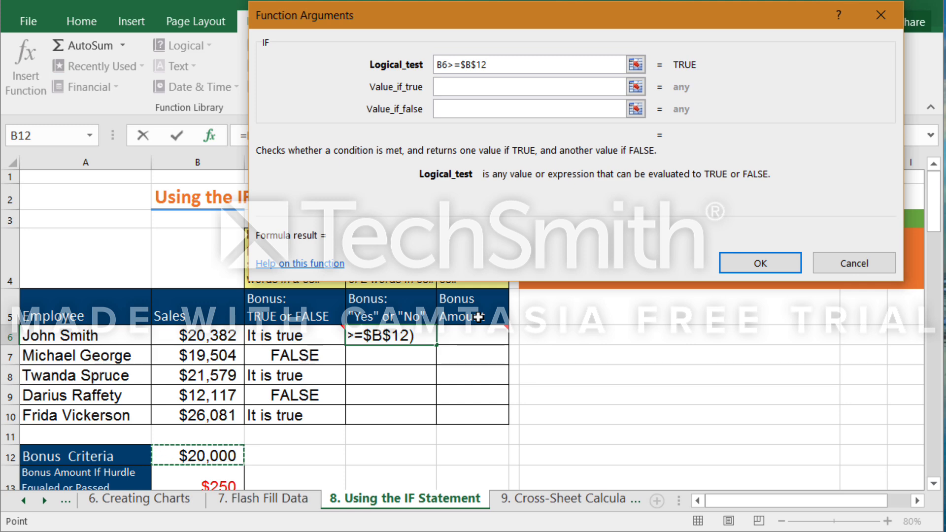
Have the D6 IF function return "Yes" when true and "No" when false, and copy it down through D10.
{"action": "left_click", "coordinate": [446, 88]}
{"action": "type", "text": "Yes"}
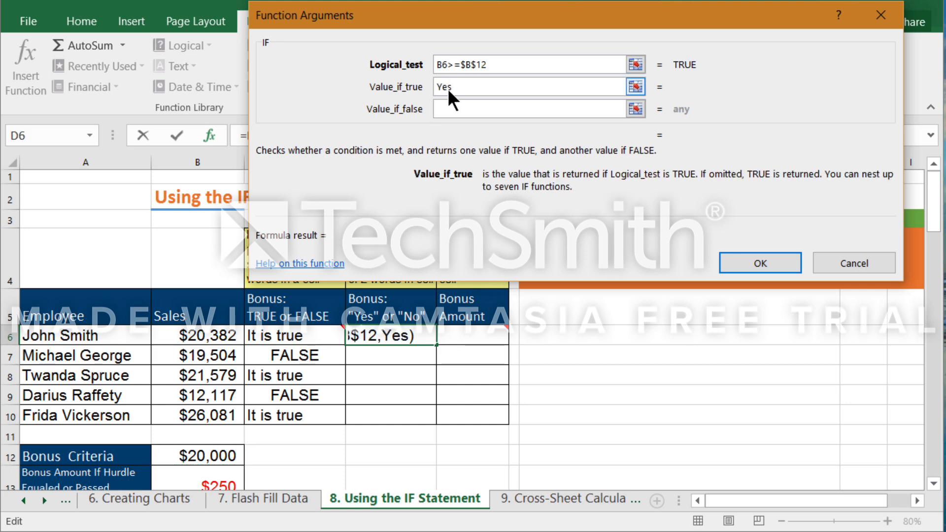
{"action": "key", "text": "Tab"}
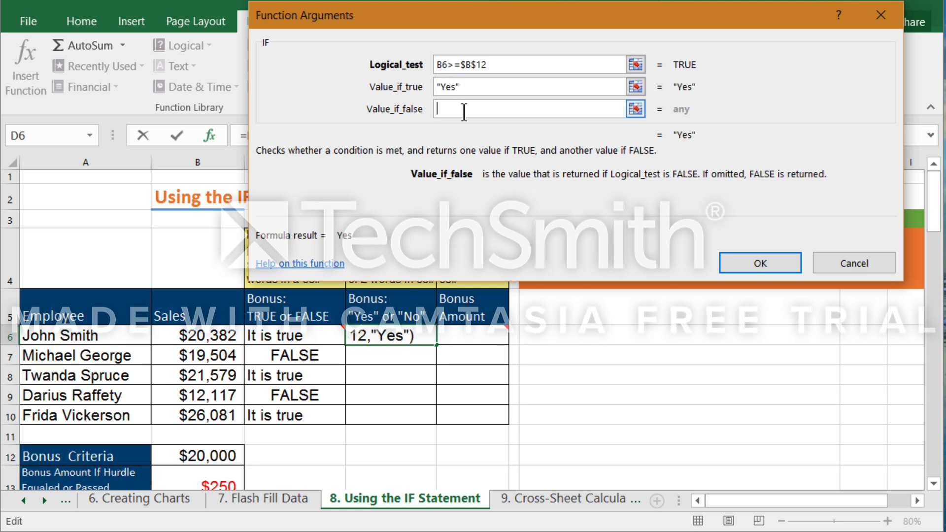
{"action": "type", "text": "No"}
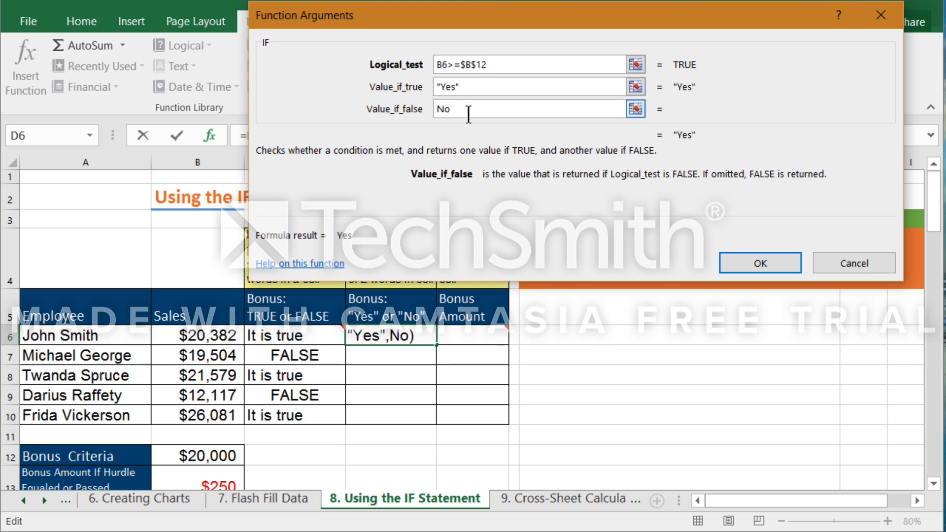
{"action": "left_click", "coordinate": [769, 265]}
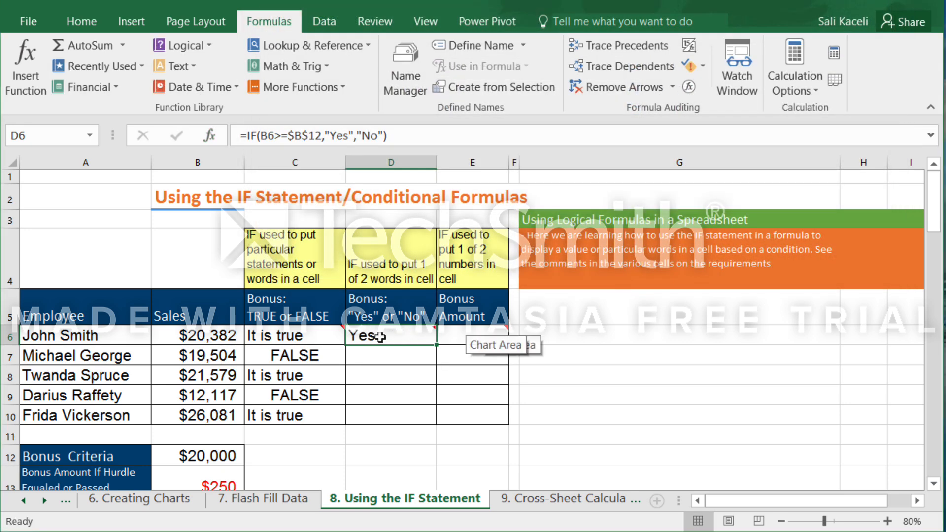
{"action": "mouse_move", "coordinate": [384, 337]}
{"action": "left_click_drag", "start_coordinate": [436, 344], "coordinate": [438, 418]}
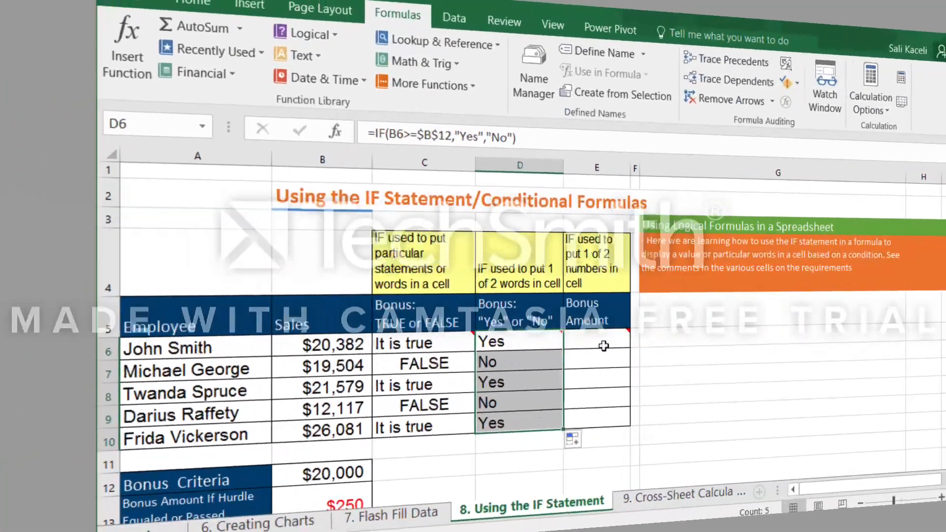
Start an IF function for the Bonus Amount in E6 with the Logical_test B6>=$B$12.
{"action": "left_click", "coordinate": [480, 345]}
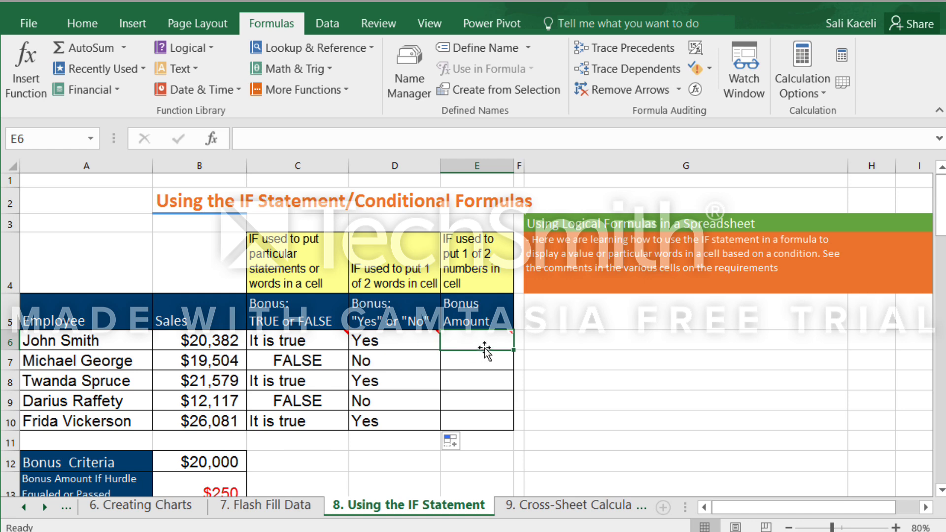
{"action": "mouse_move", "coordinate": [480, 344]}
{"action": "left_click", "coordinate": [25, 82]}
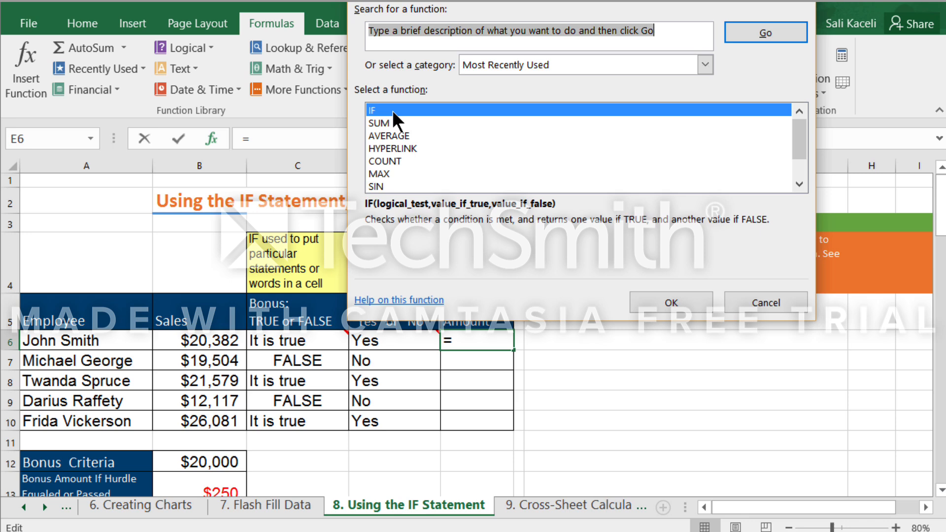
{"action": "double_click", "coordinate": [392, 110]}
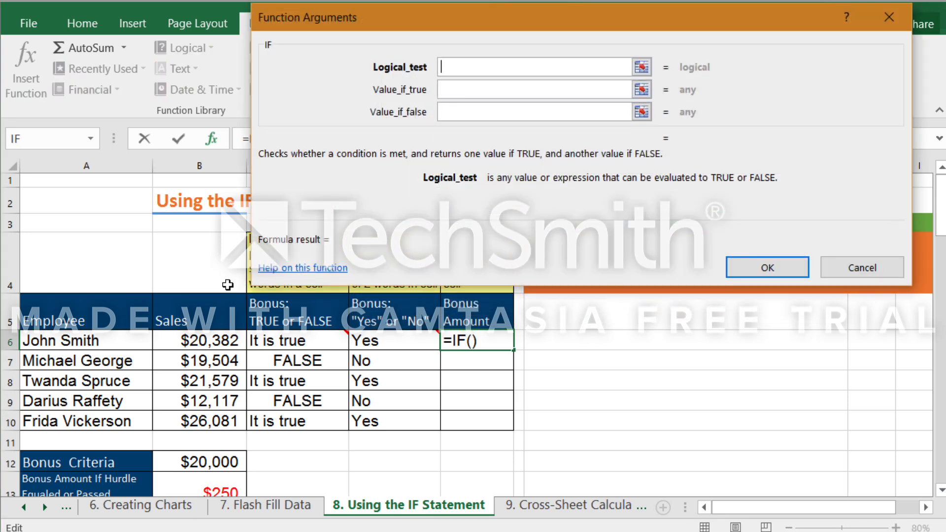
{"action": "left_click", "coordinate": [196, 341]}
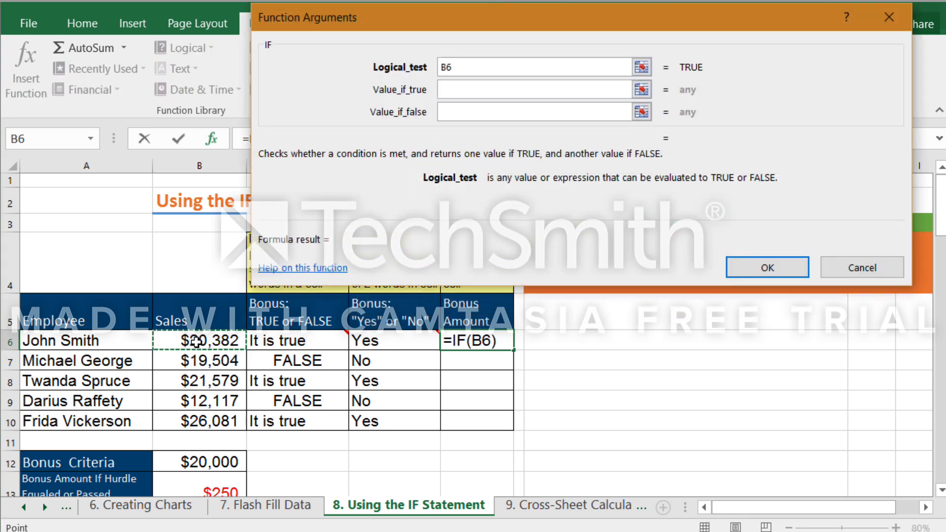
{"action": "type", "text": ">+"}
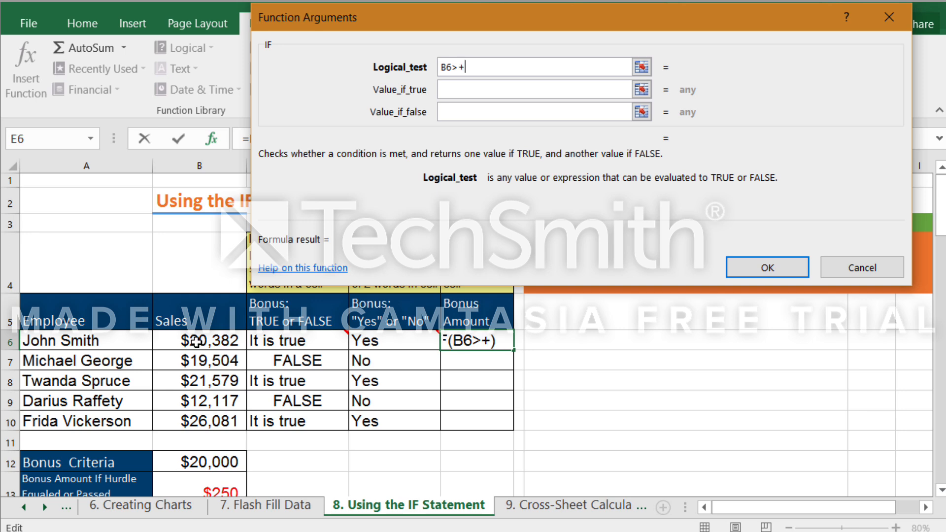
{"action": "key", "text": "BackSpace"}
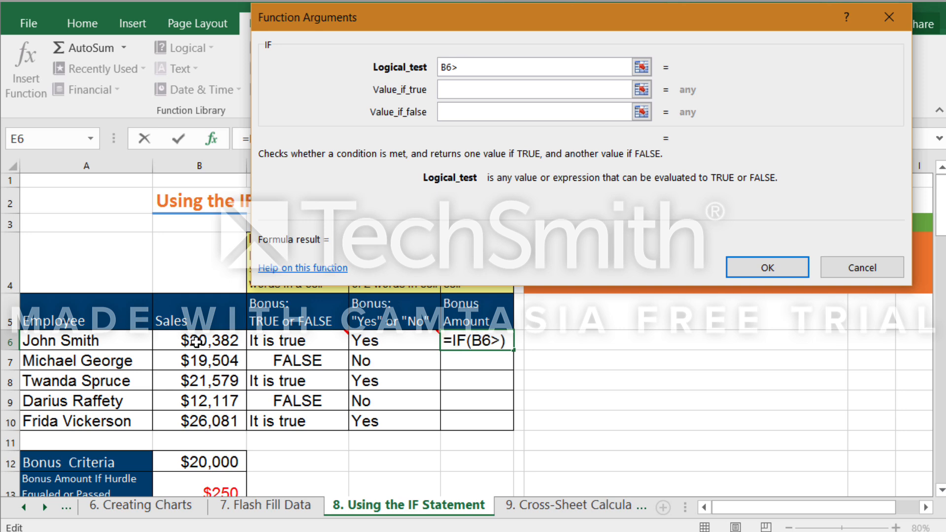
{"action": "type", "text": "="}
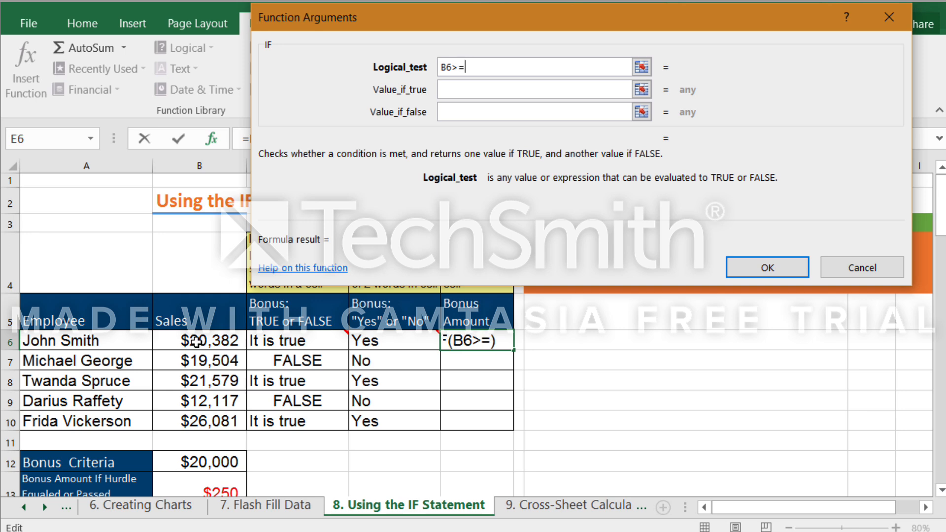
{"action": "left_click", "coordinate": [211, 461]}
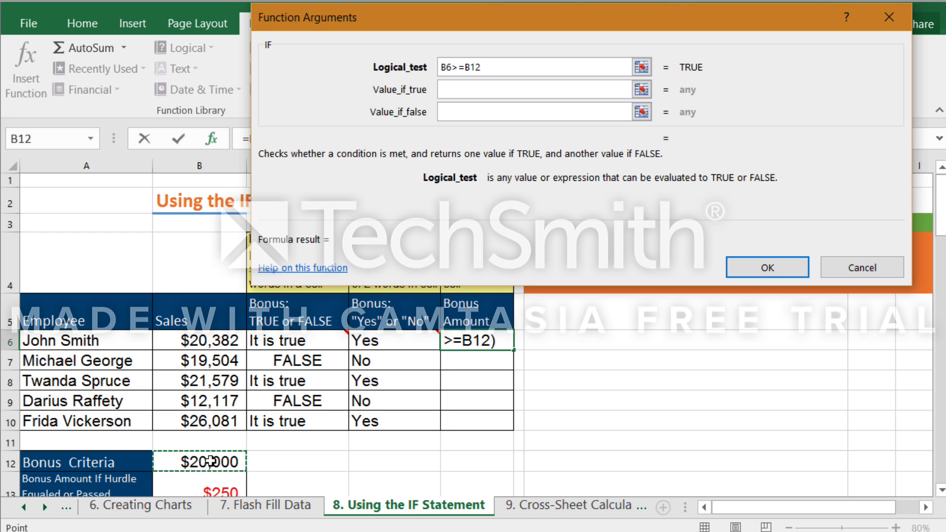
{"action": "key", "text": "F4"}
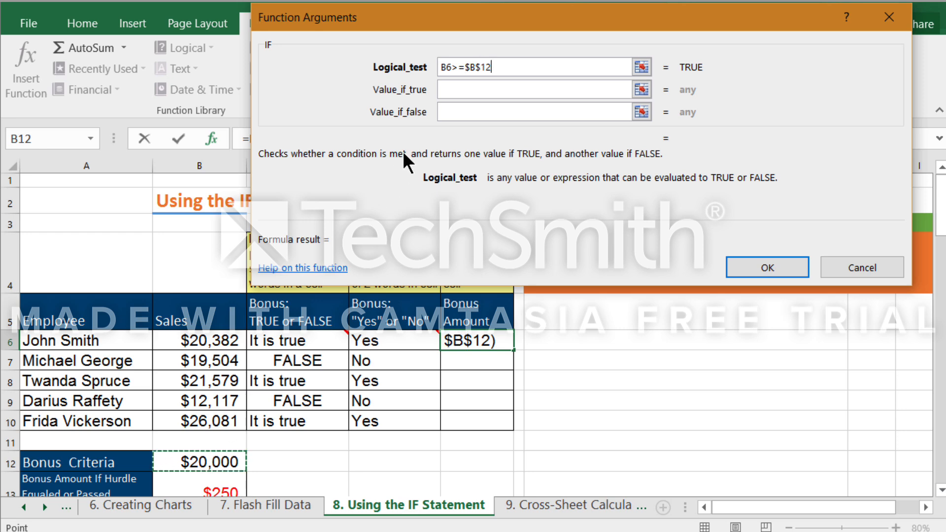
Set the Value_if_true argument to the absolute reference $B$13, the bonus amount cell.
{"action": "left_click", "coordinate": [466, 89]}
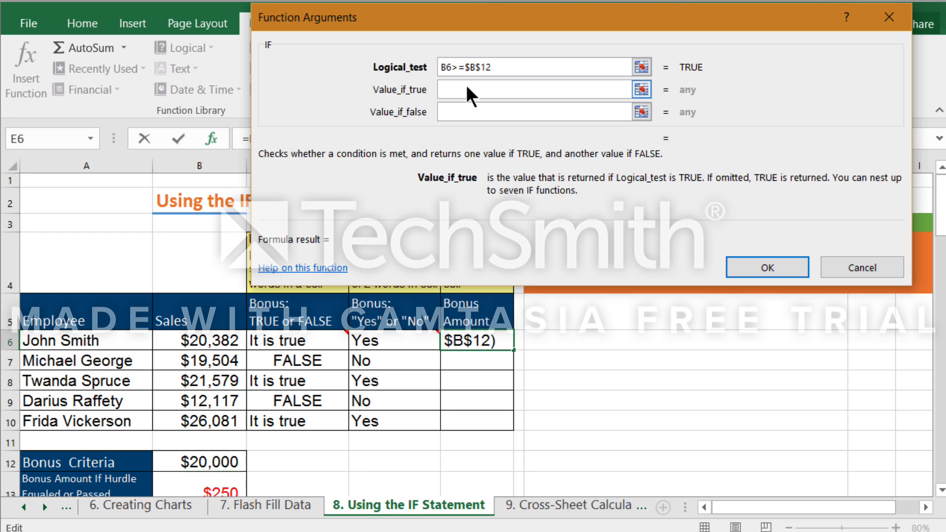
{"action": "left_click", "coordinate": [211, 485]}
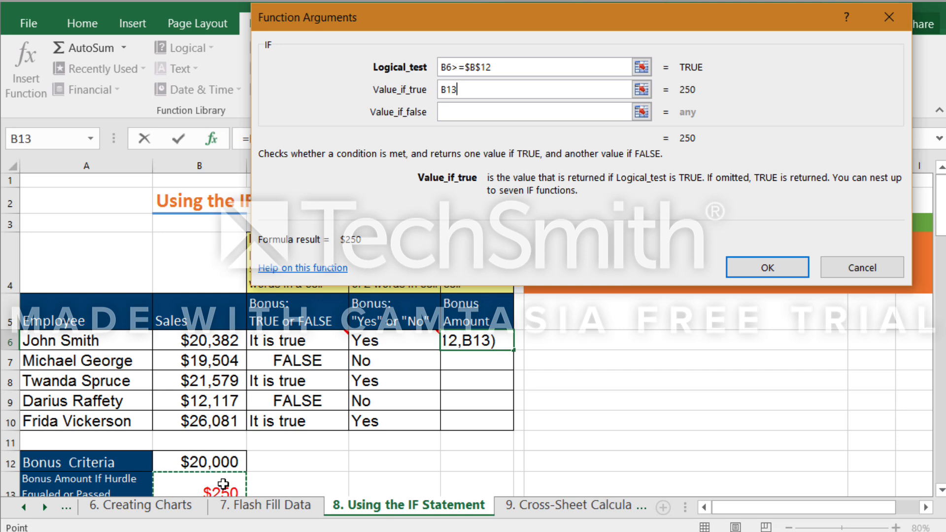
{"action": "left_click", "coordinate": [448, 89]}
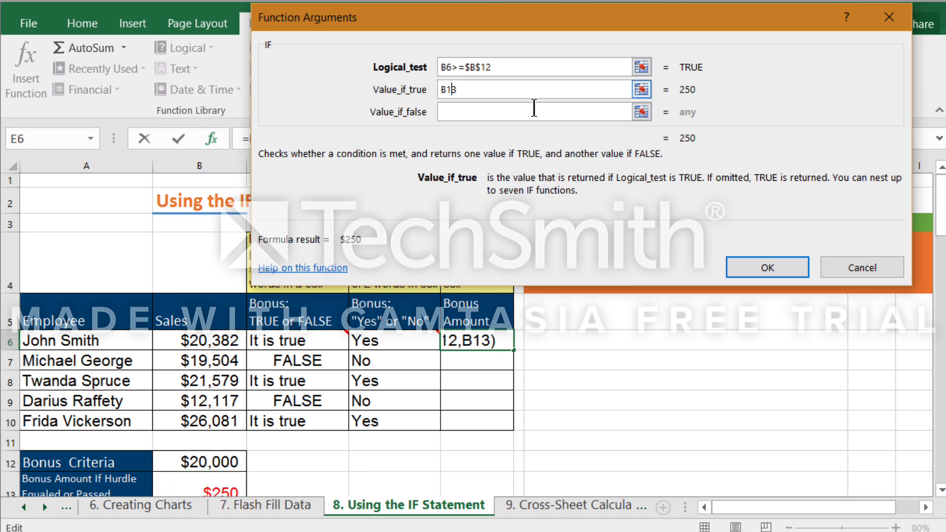
{"action": "key", "text": "F4"}
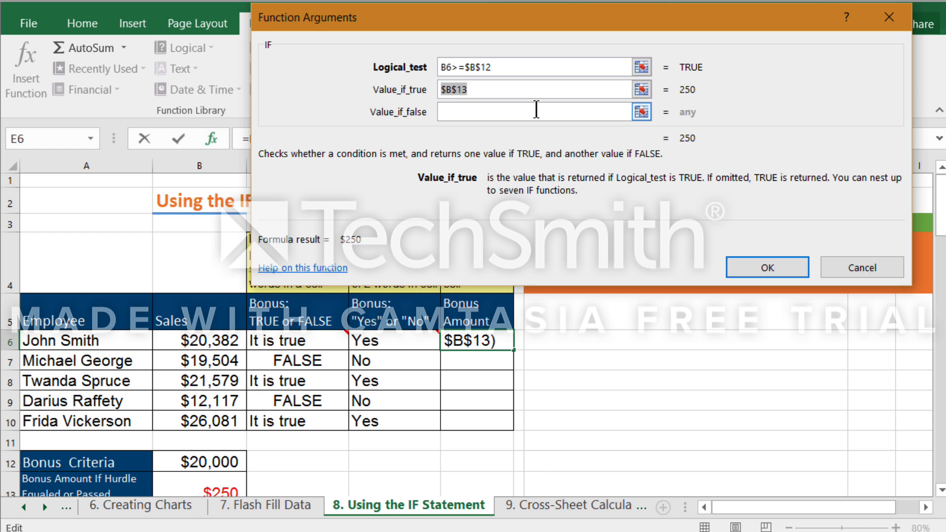
Set the Value_if_false argument to 0, confirm the formula in E6, and copy it down through E10.
{"action": "left_click", "coordinate": [536, 109]}
{"action": "type", "text": "0"}
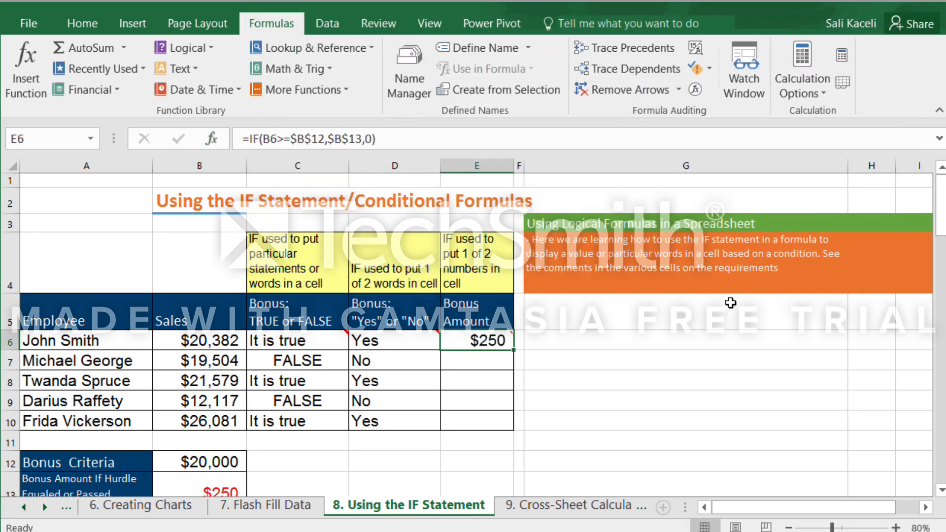
{"action": "left_click", "coordinate": [771, 268]}
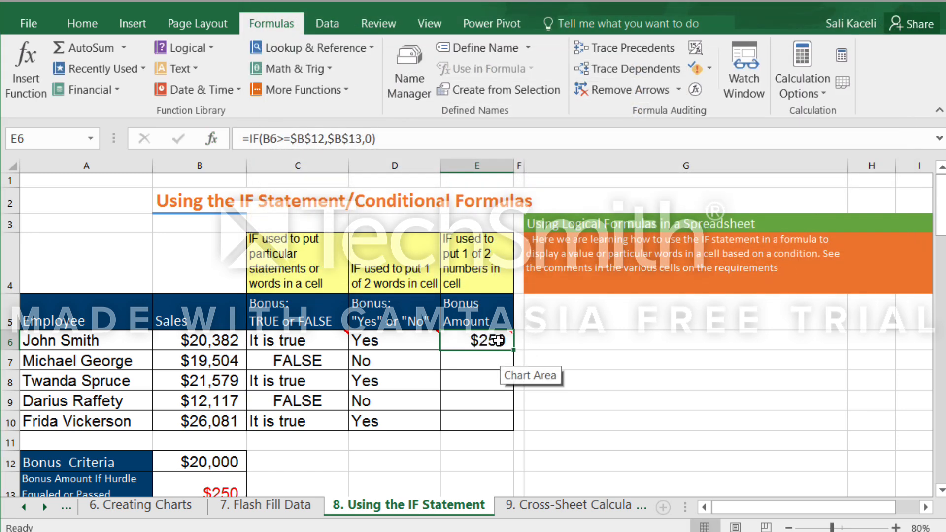
{"action": "left_click_drag", "start_coordinate": [513, 353], "coordinate": [513, 427]}
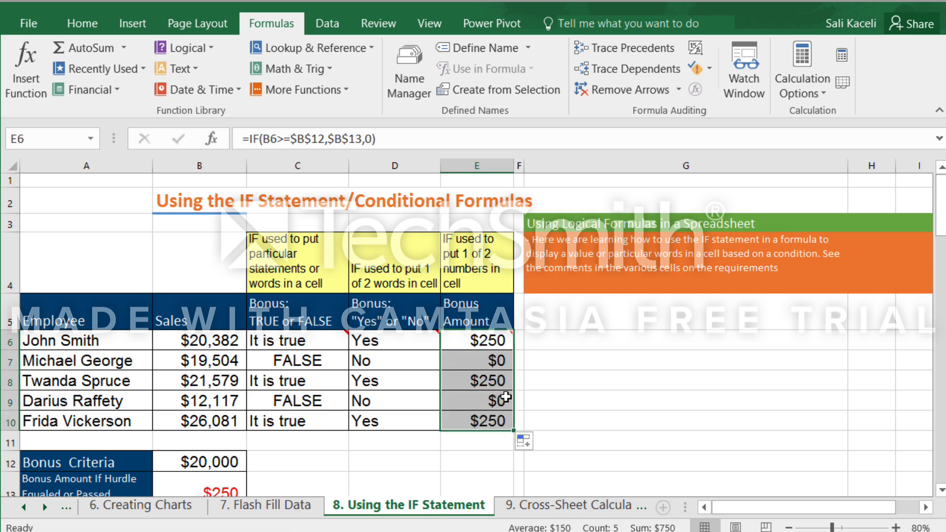
{"action": "left_click", "coordinate": [484, 400]}
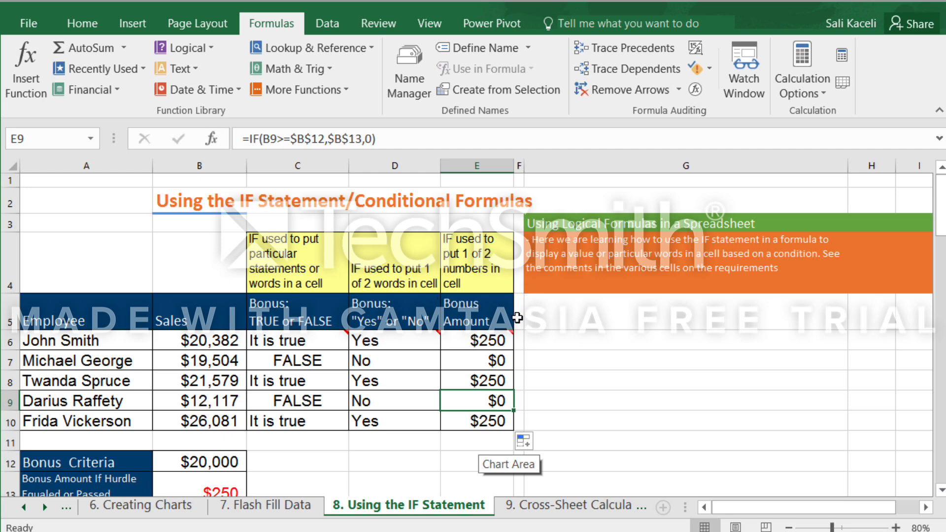
{"action": "left_click_drag", "start_coordinate": [526, 164], "coordinate": [600, 186]}
{"action": "left_click", "coordinate": [543, 333]}
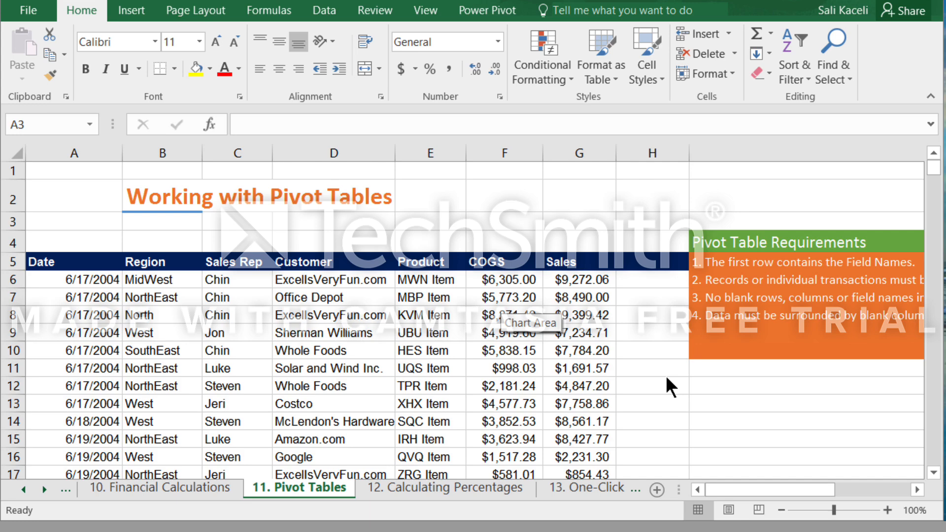
Narrow column H beside the sales data so more of the Pivot Table Requirements note fits in view.
{"action": "scroll", "coordinate": [428, 331], "scroll_direction": "down", "scroll_amount": 2}
{"action": "scroll", "coordinate": [422, 327], "scroll_direction": "up", "scroll_amount": 2}
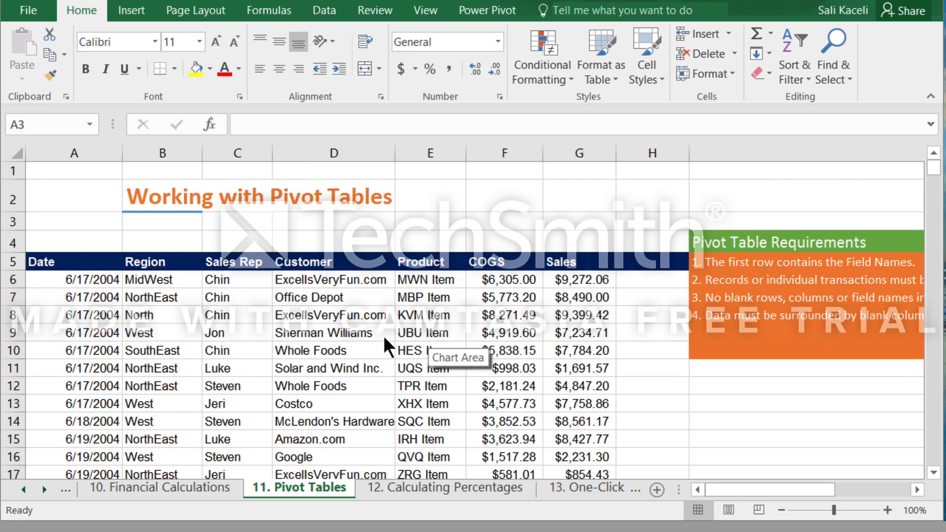
{"action": "left_click", "coordinate": [767, 489]}
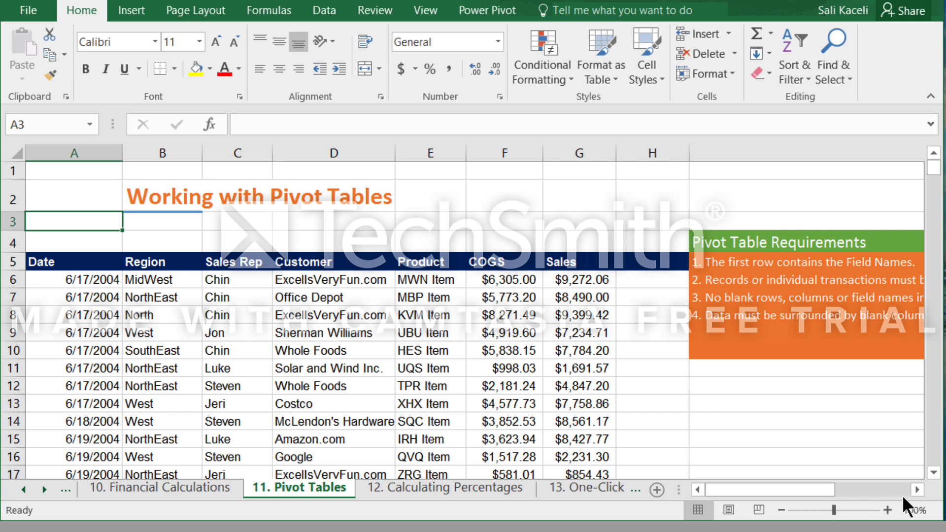
{"action": "left_click", "coordinate": [917, 491]}
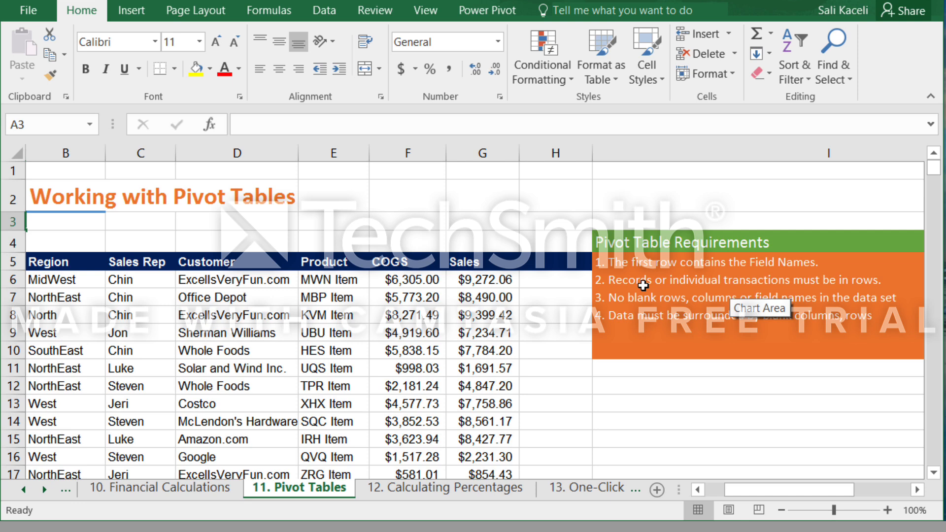
{"action": "left_click", "coordinate": [790, 389]}
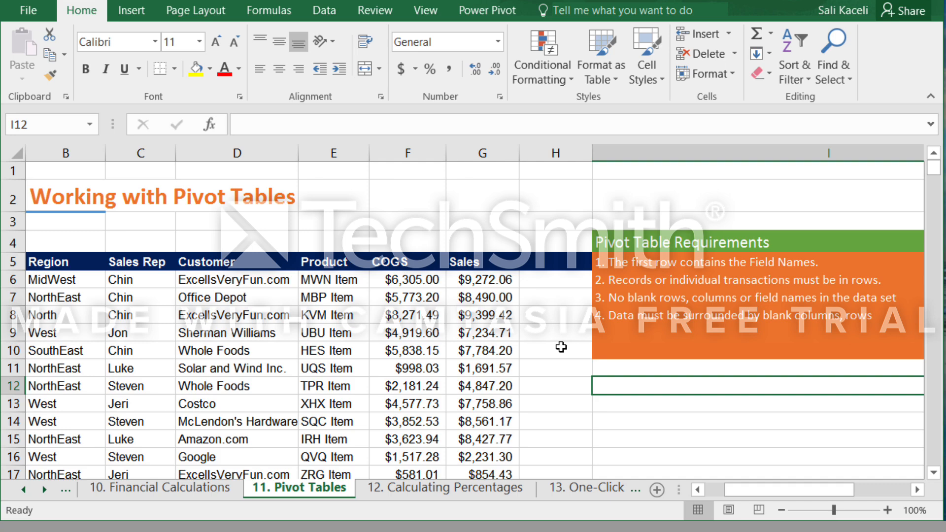
{"action": "left_click_drag", "start_coordinate": [592, 153], "coordinate": [561, 151]}
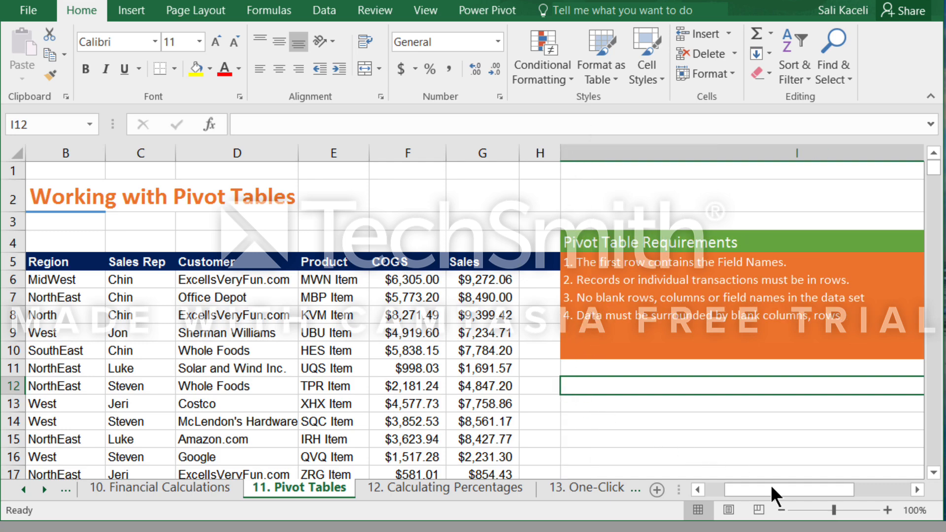
{"action": "mouse_move", "coordinate": [935, 169]}
{"action": "left_mouse_down"}
{"action": "mouse_move", "coordinate": [944, 279]}
{"action": "mouse_move", "coordinate": [944, 170]}
{"action": "left_mouse_up"}
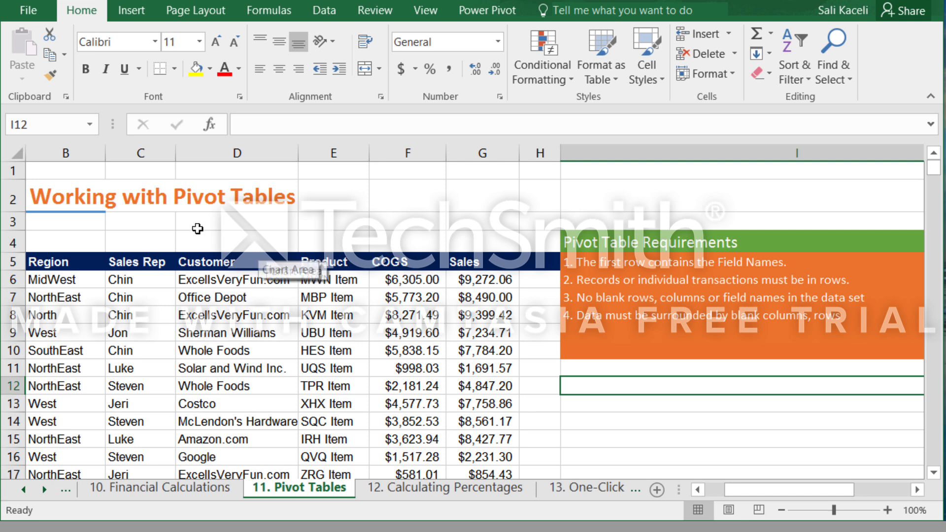
Try to select the sales data from the Region header in B5 through the last record in column G.
{"action": "left_click", "coordinate": [103, 244]}
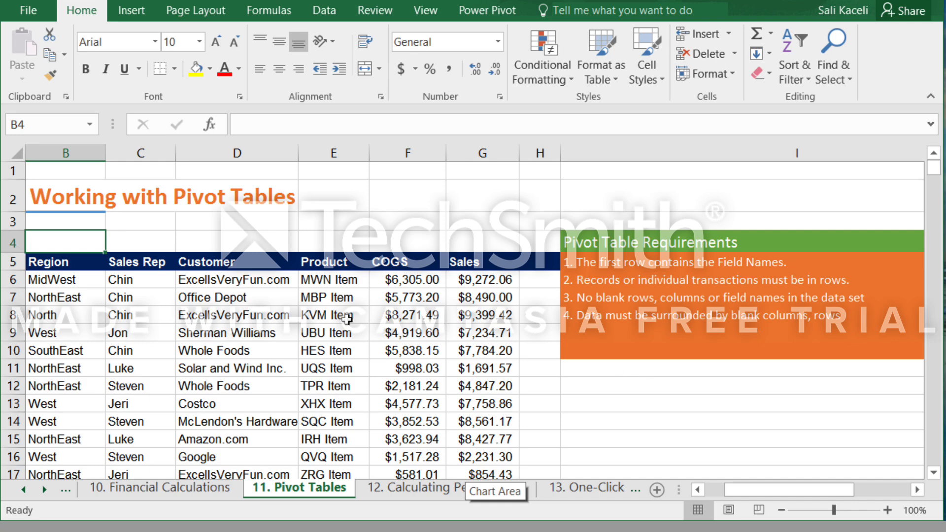
{"action": "scroll", "coordinate": [301, 306], "scroll_direction": "down", "scroll_amount": 2}
{"action": "scroll", "coordinate": [301, 306], "scroll_direction": "up", "scroll_amount": 2}
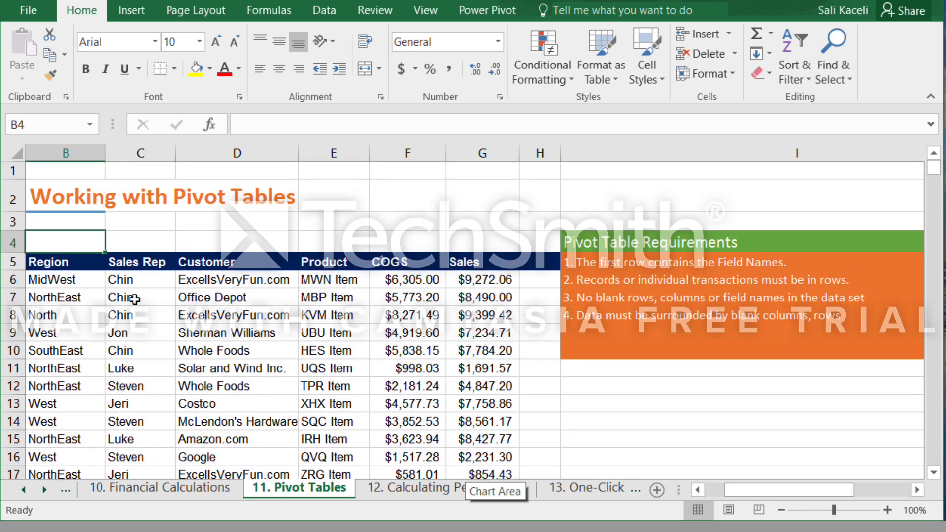
{"action": "left_click", "coordinate": [49, 264]}
{"action": "key", "text": "ctrl+shift+Down"}
{"action": "key", "text": "ctrl+shift+Right"}
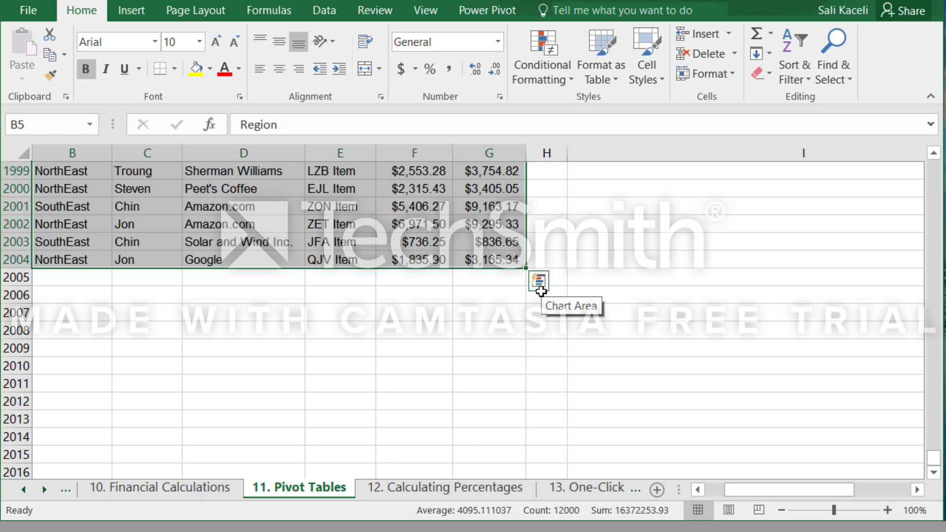
{"action": "left_click", "coordinate": [540, 291]}
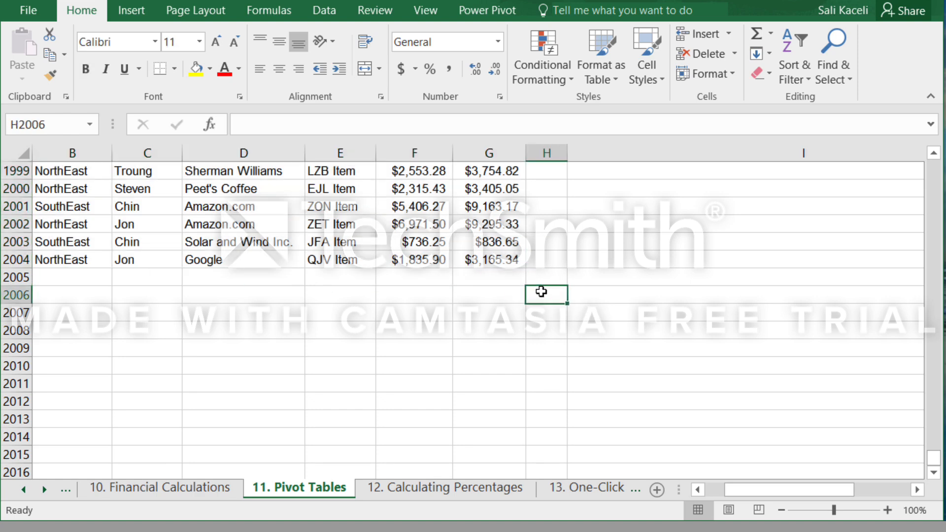
Select the full sales data set from the last Sales value in G2004 back to the Date header in A5.
{"action": "left_click", "coordinate": [502, 260]}
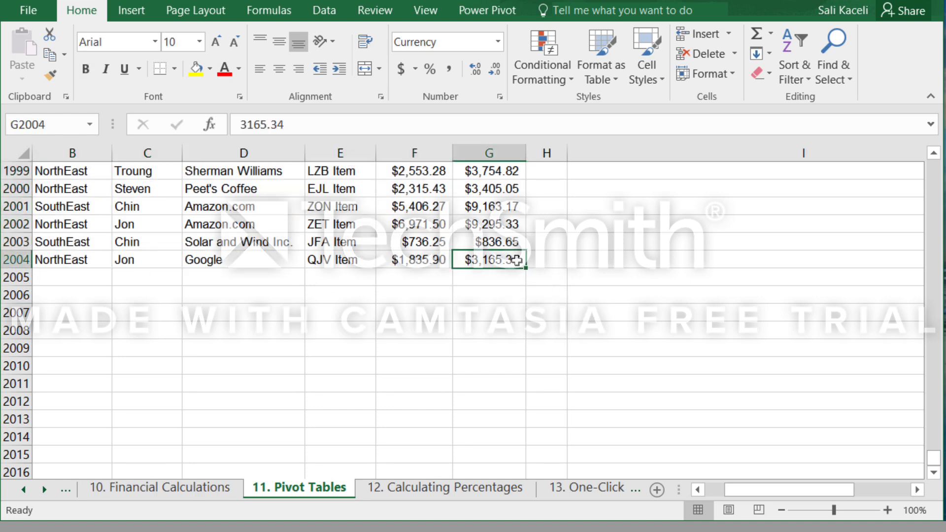
{"action": "key", "text": "ctrl+shift+Up"}
{"action": "key", "text": "ctrl+shift+Left"}
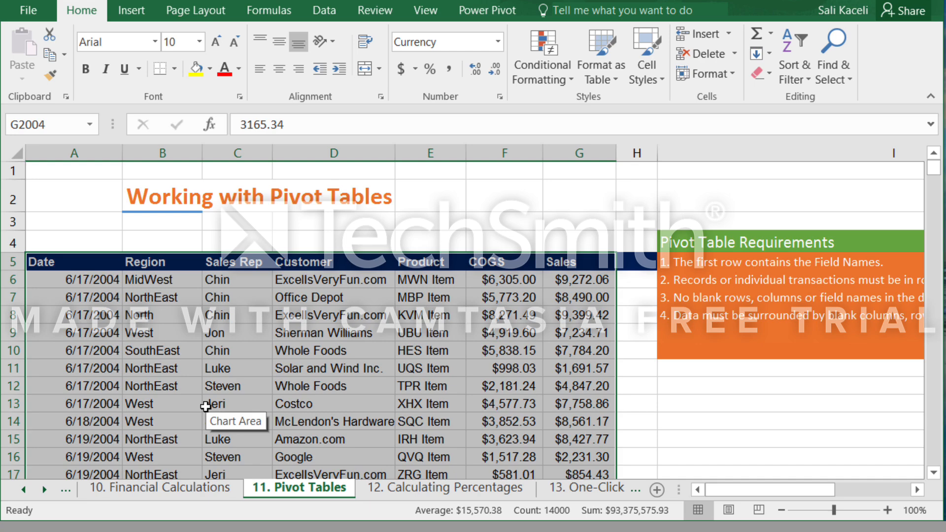
Look through the Recommended PivotTables suggestions for the selected data without inserting one.
{"action": "left_click", "coordinate": [131, 11]}
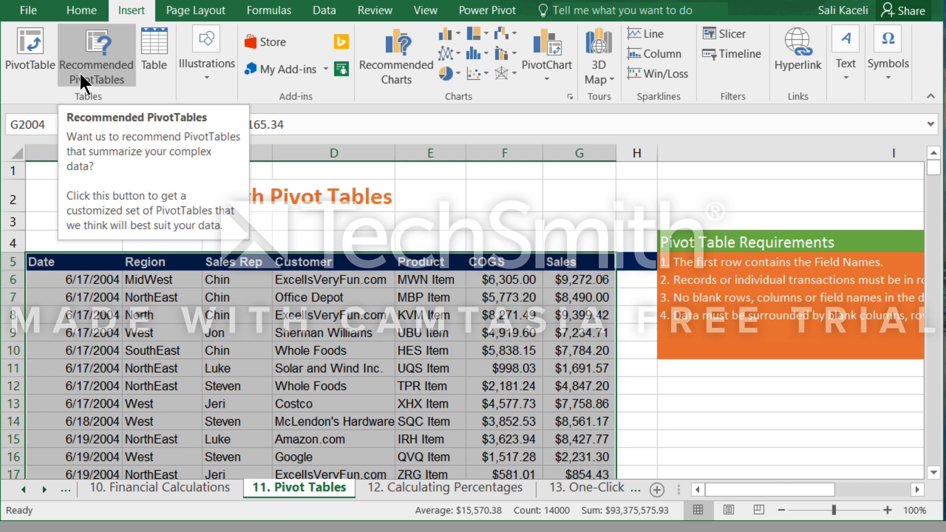
{"action": "left_click", "coordinate": [84, 75]}
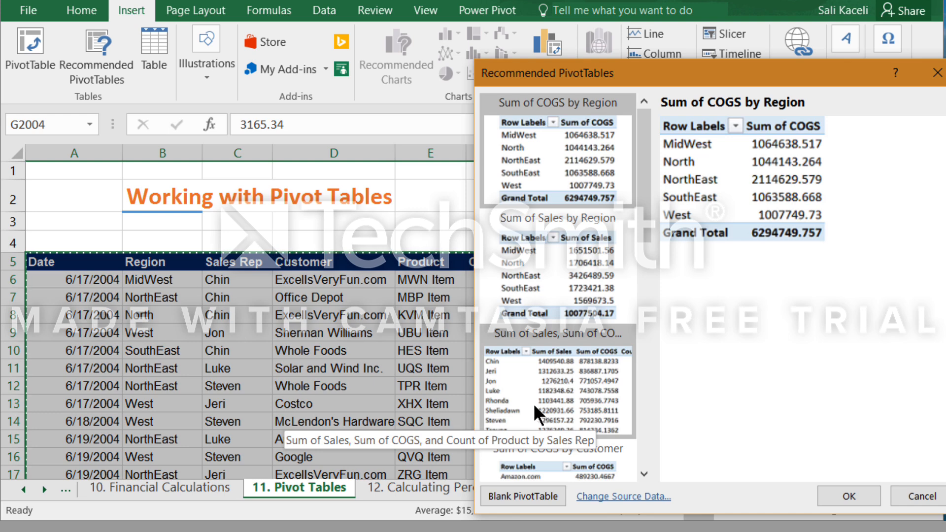
{"action": "scroll", "coordinate": [551, 407], "scroll_direction": "down", "scroll_amount": 5}
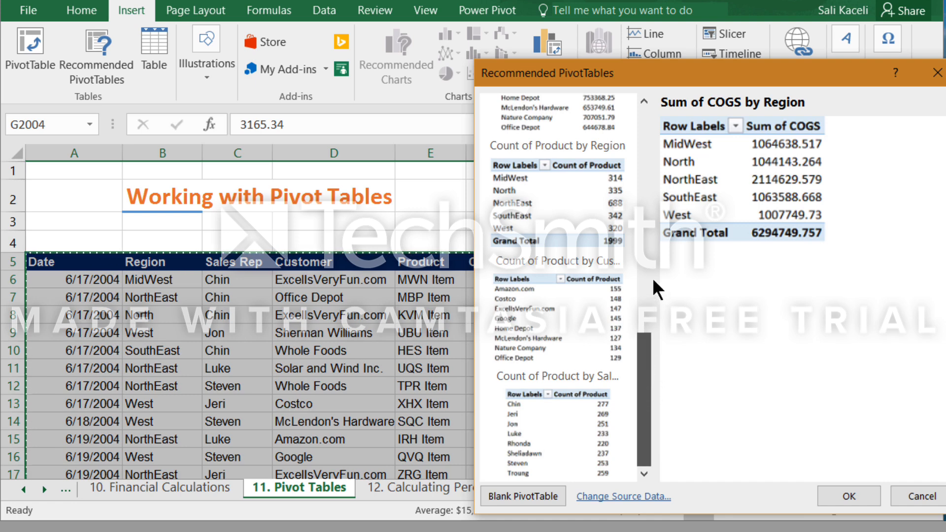
{"action": "left_click_drag", "start_coordinate": [652, 278], "coordinate": [652, 150]}
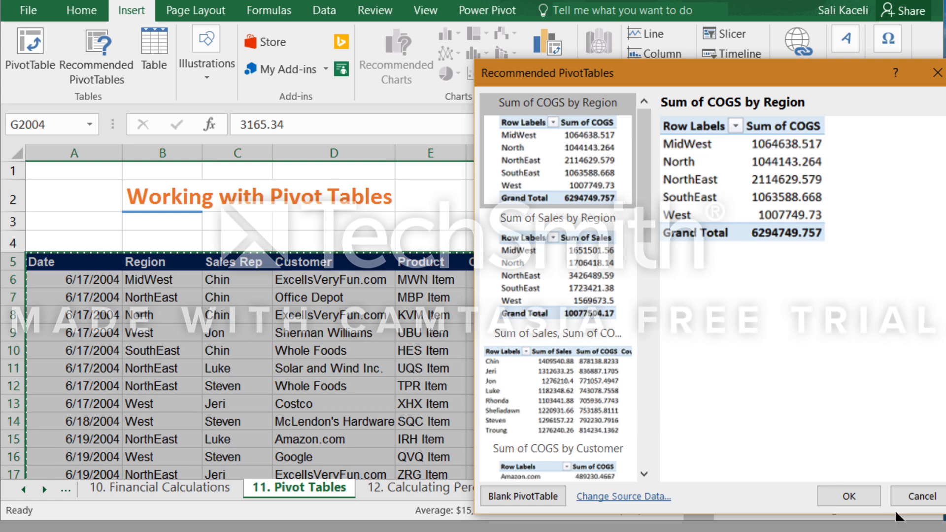
{"action": "left_click", "coordinate": [913, 497]}
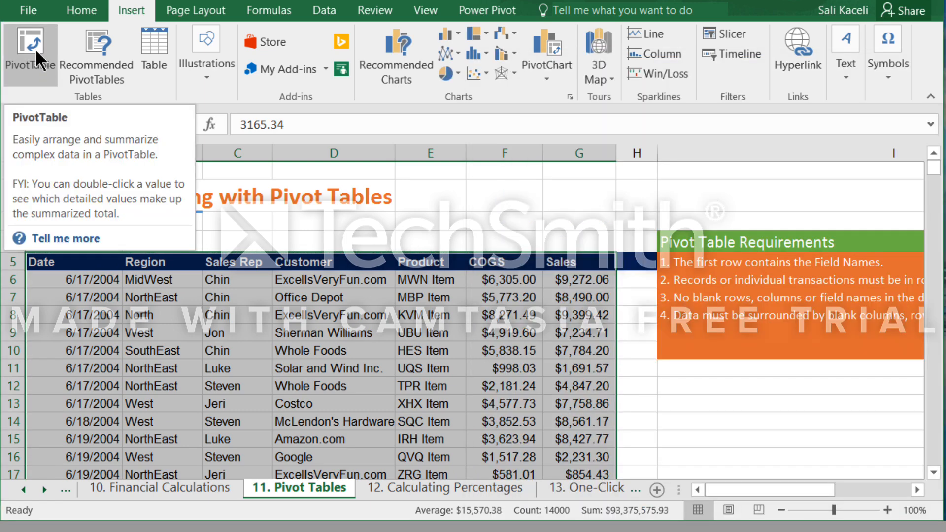
Create a PivotTable from A5:G2004 on a new worksheet, with Region and Customer as its row fields.
{"action": "left_click", "coordinate": [38, 58]}
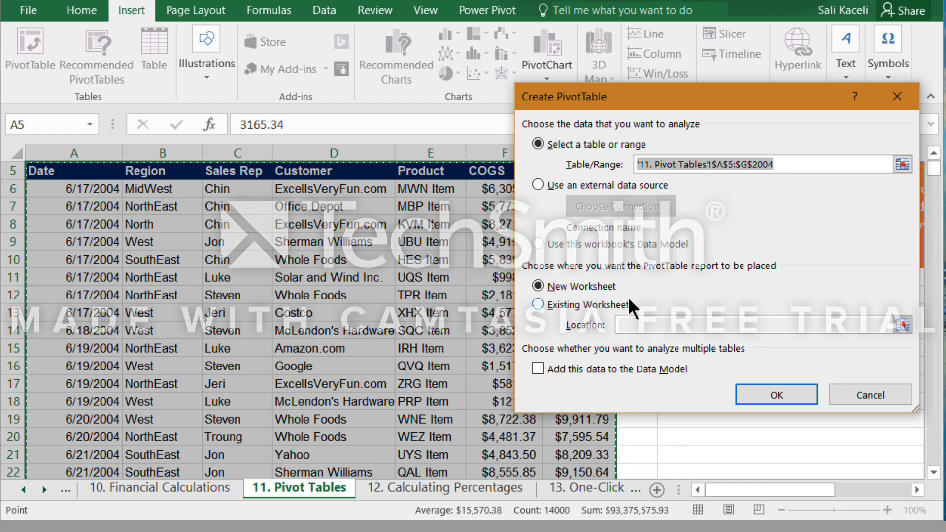
{"action": "left_click", "coordinate": [790, 397]}
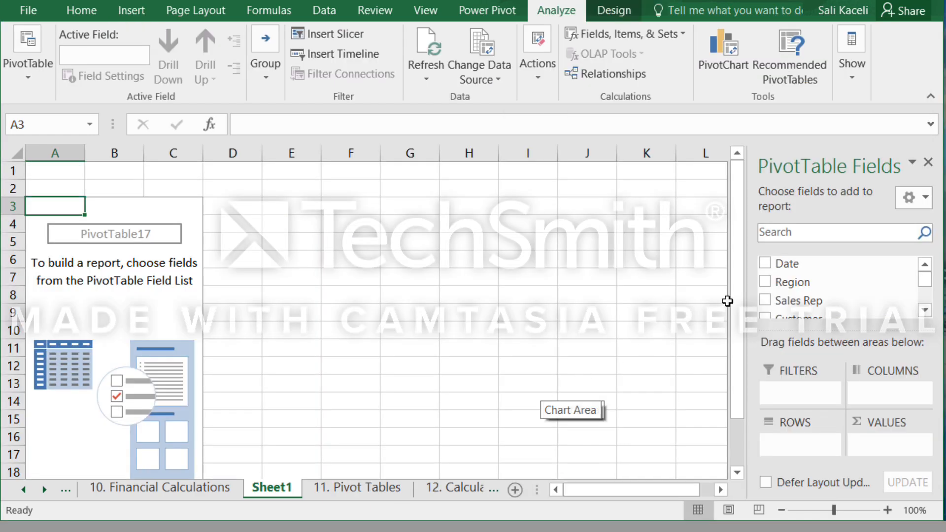
{"action": "left_click", "coordinate": [765, 281]}
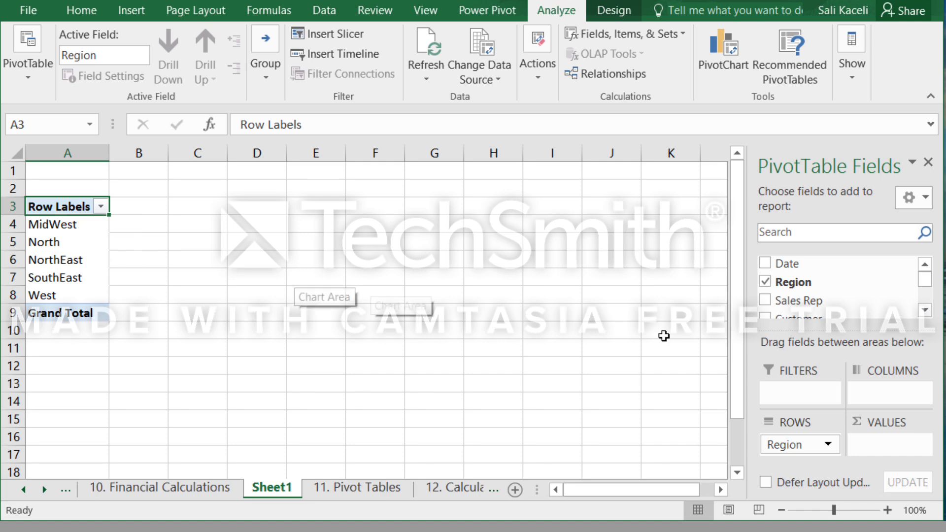
{"action": "left_click", "coordinate": [925, 308]}
{"action": "left_click", "coordinate": [766, 304]}
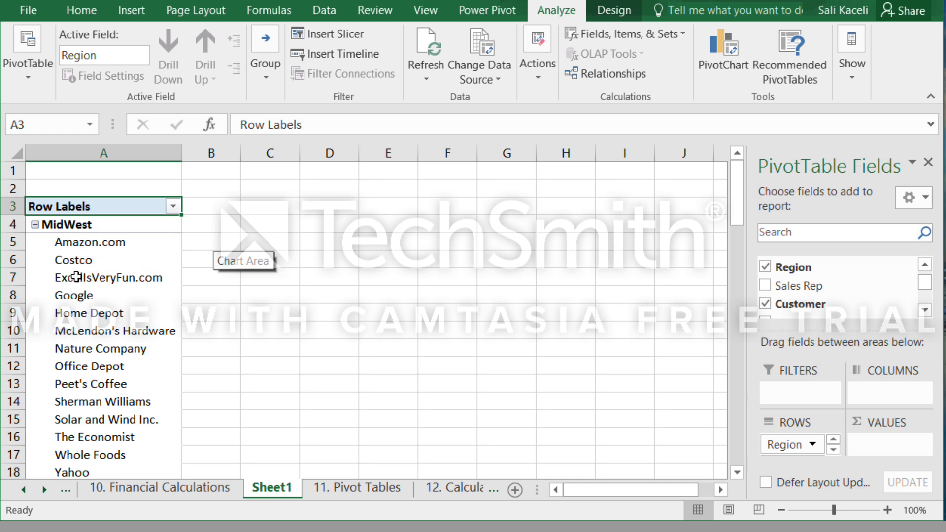
Add the COGS and Sales fields to the PivotTable as summed values.
{"action": "scroll", "coordinate": [158, 337], "scroll_direction": "down", "scroll_amount": 2}
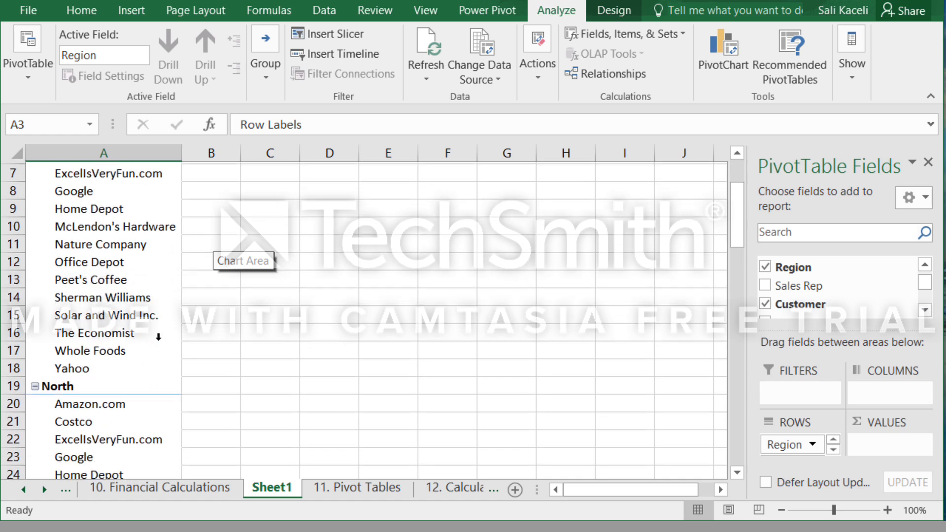
{"action": "scroll", "coordinate": [162, 348], "scroll_direction": "down", "scroll_amount": 2}
{"action": "scroll", "coordinate": [166, 353], "scroll_direction": "down", "scroll_amount": 2}
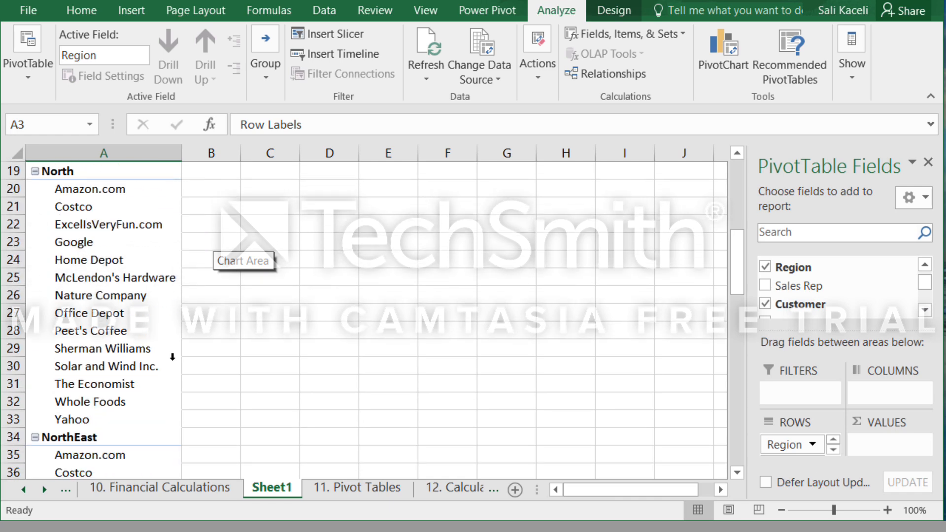
{"action": "scroll", "coordinate": [172, 357], "scroll_direction": "up", "scroll_amount": 2}
{"action": "left_click", "coordinate": [925, 310]}
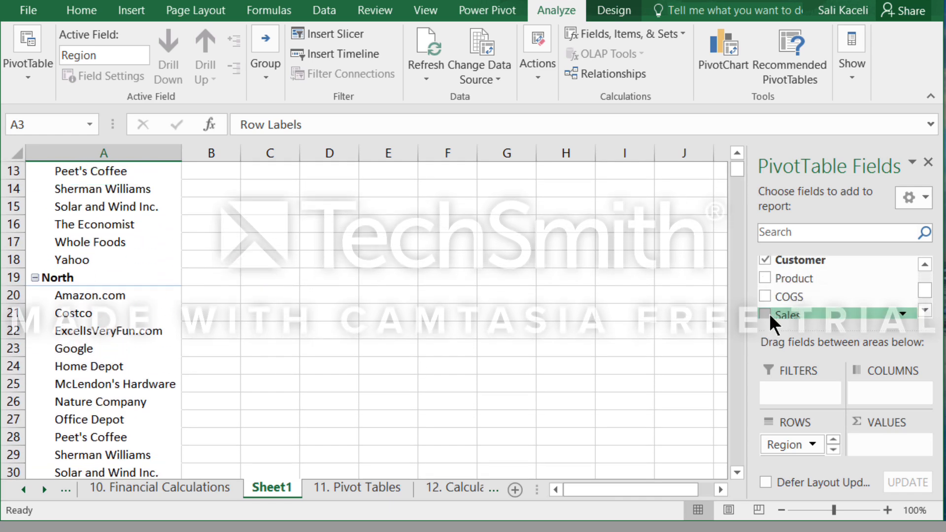
{"action": "left_click", "coordinate": [769, 298]}
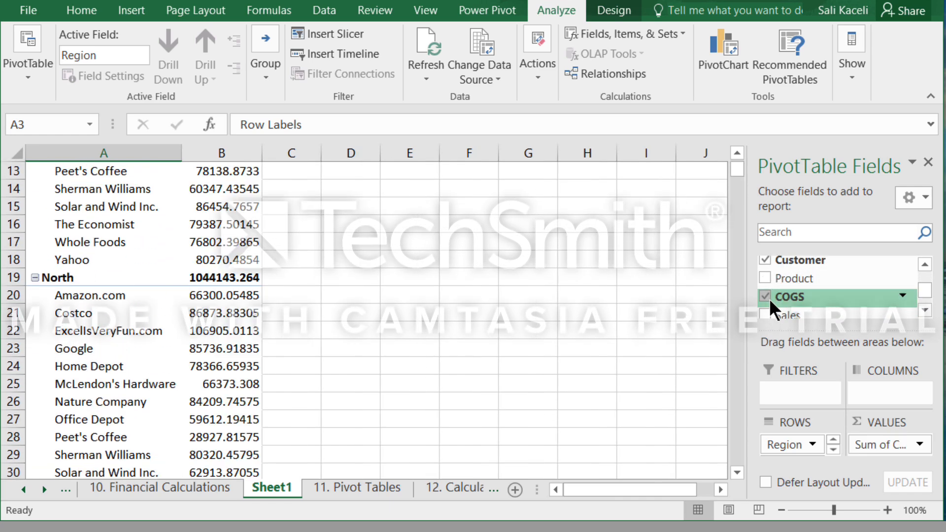
{"action": "left_click", "coordinate": [925, 312]}
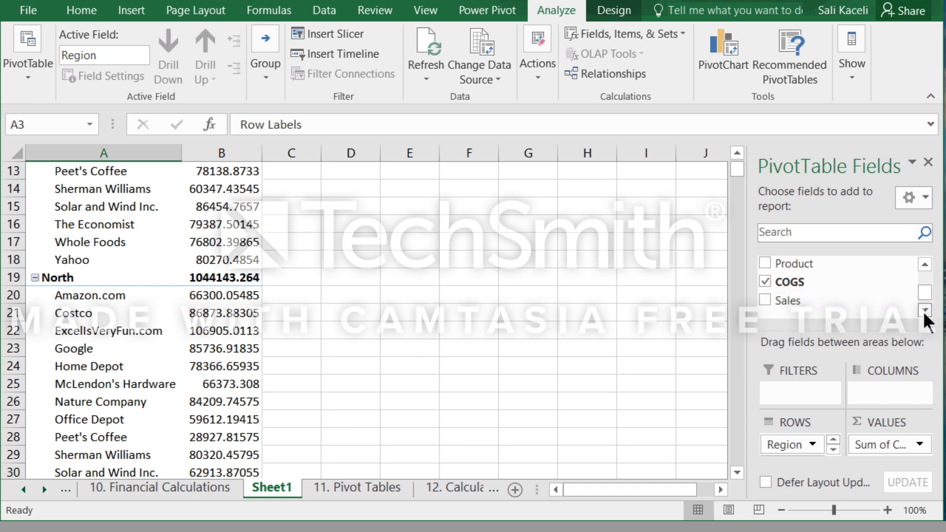
{"action": "left_click", "coordinate": [765, 301]}
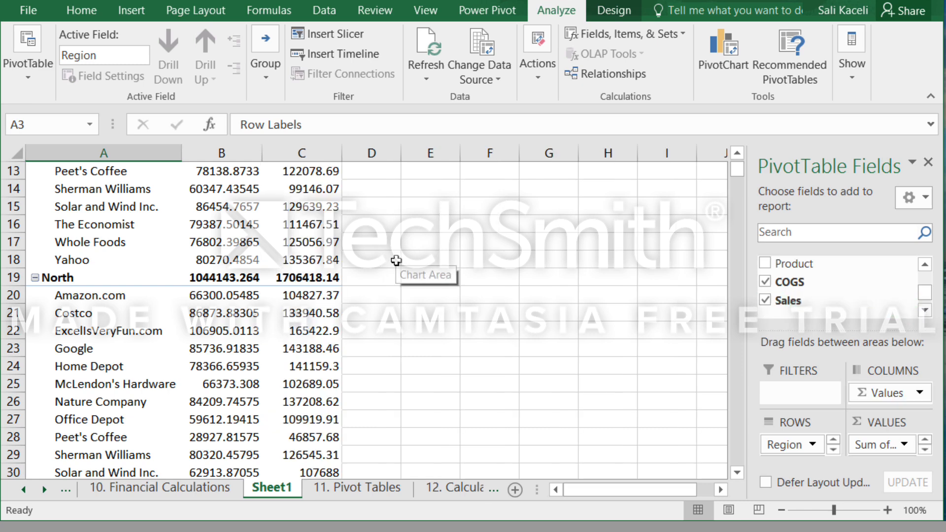
Examine the PivotTable's COGS and Sales sums per region and customer, and check the Row Labels filter options.
{"action": "scroll", "coordinate": [396, 276], "scroll_direction": "up", "scroll_amount": 3}
{"action": "scroll", "coordinate": [396, 276], "scroll_direction": "up", "scroll_amount": 1}
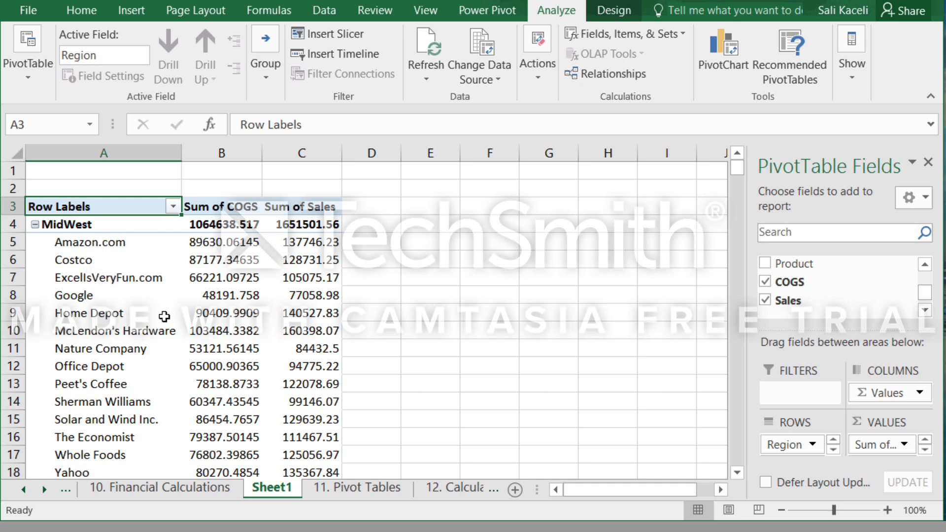
{"action": "scroll", "coordinate": [165, 316], "scroll_direction": "down", "scroll_amount": 2}
{"action": "scroll", "coordinate": [248, 280], "scroll_direction": "up", "scroll_amount": 2}
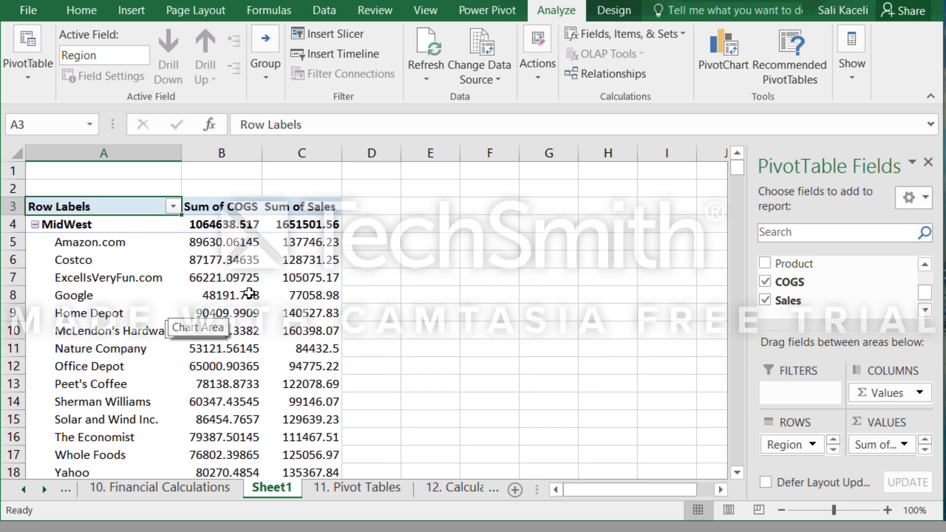
{"action": "left_click", "coordinate": [228, 243]}
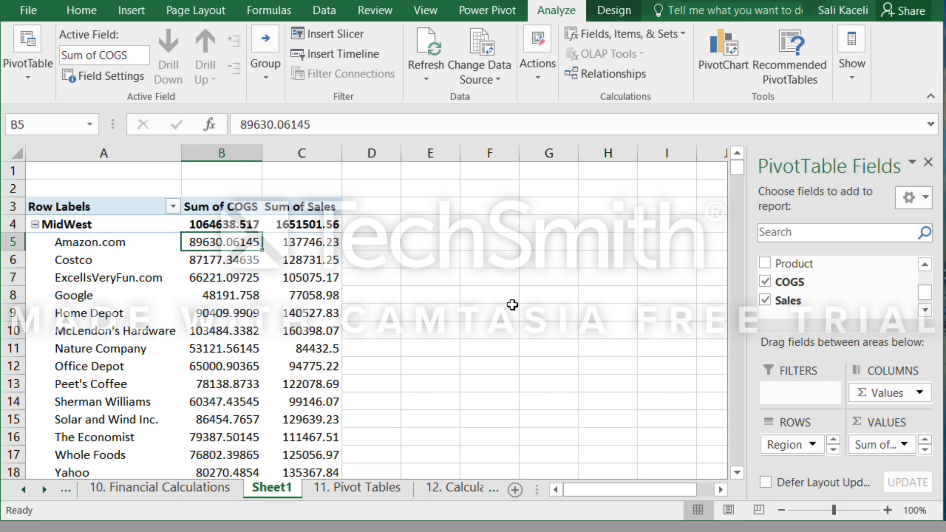
{"action": "left_click", "coordinate": [301, 260]}
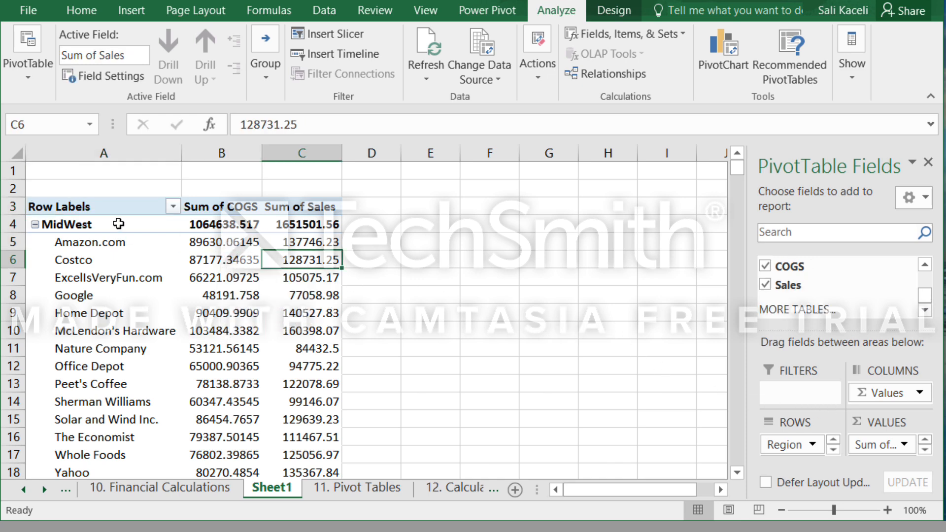
{"action": "left_click", "coordinate": [173, 207]}
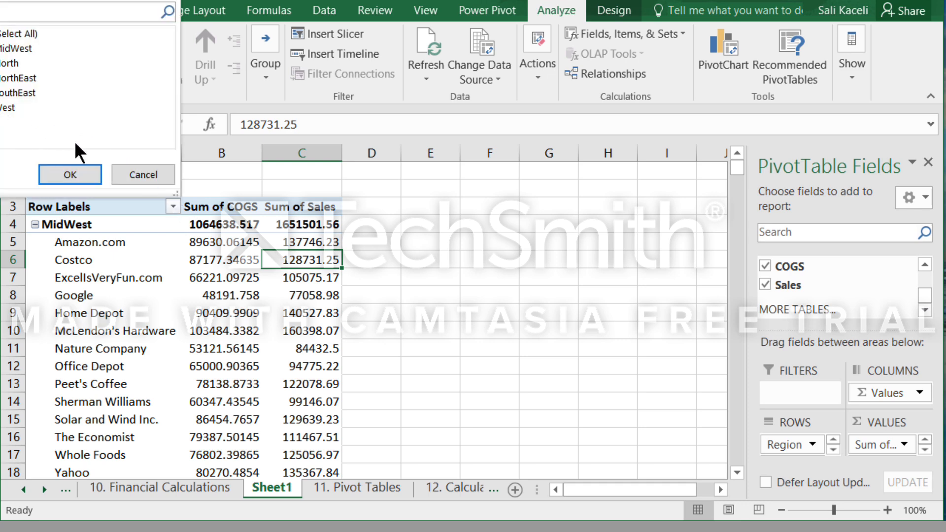
{"action": "left_click", "coordinate": [96, 184]}
{"action": "left_click", "coordinate": [423, 329]}
{"action": "scroll", "coordinate": [380, 261], "scroll_direction": "down", "scroll_amount": 2}
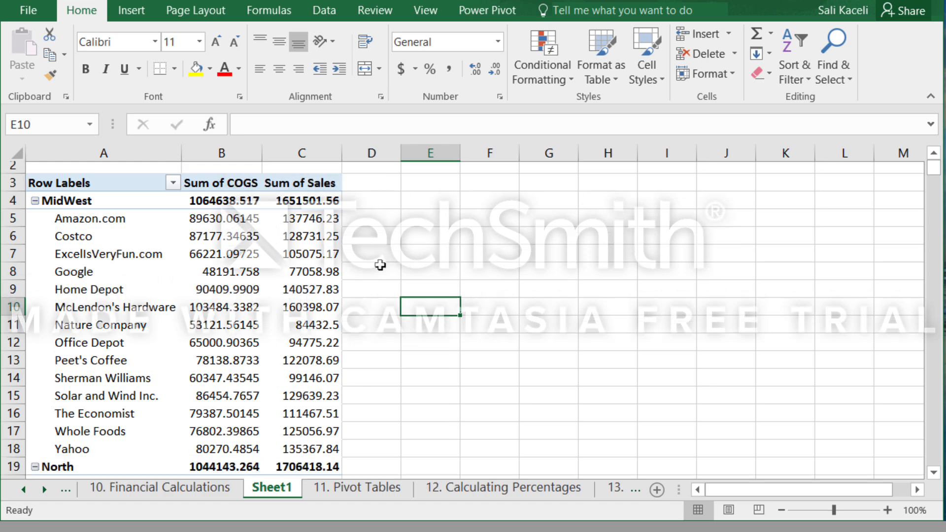
{"action": "scroll", "coordinate": [380, 265], "scroll_direction": "down", "scroll_amount": 2}
Remove Region from the PivotTable's rows and add Sales Rep as a row field under Customer.
{"action": "left_click", "coordinate": [251, 289]}
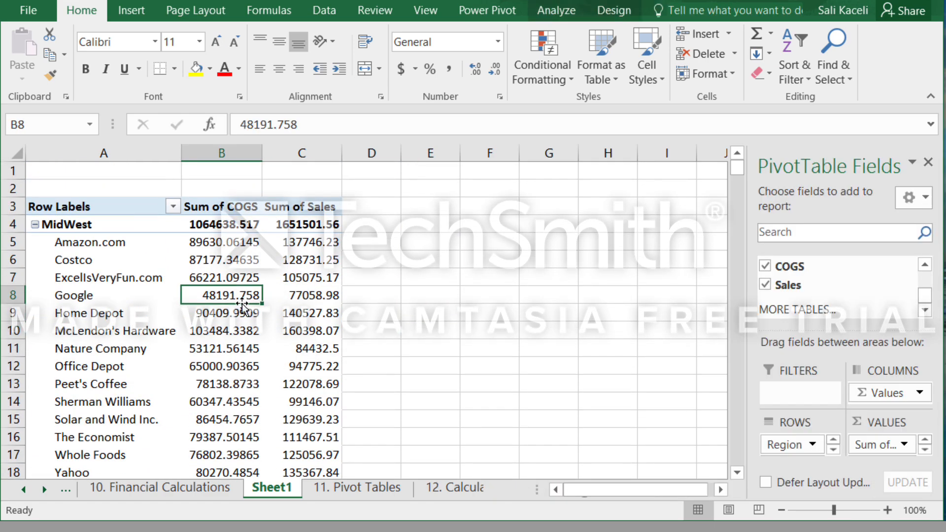
{"action": "left_click", "coordinate": [927, 267]}
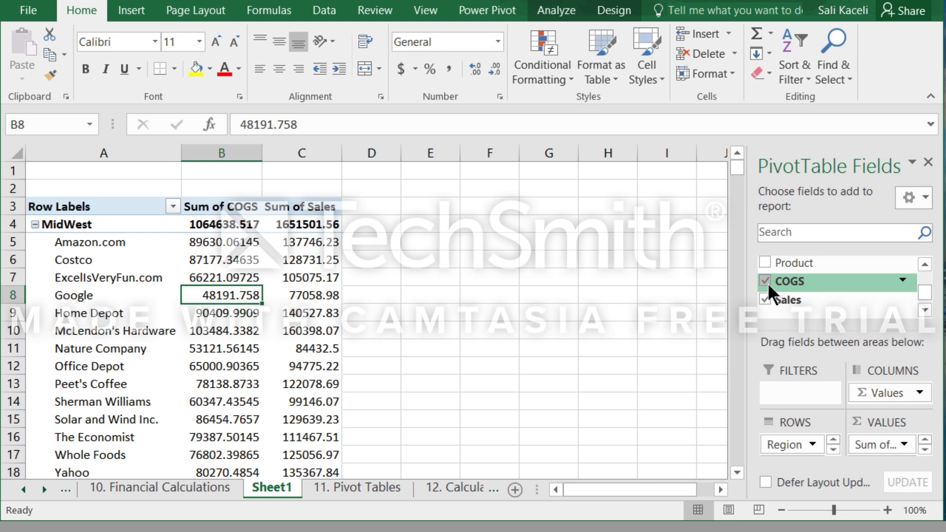
{"action": "left_click", "coordinate": [924, 265]}
{"action": "left_click", "coordinate": [924, 264]}
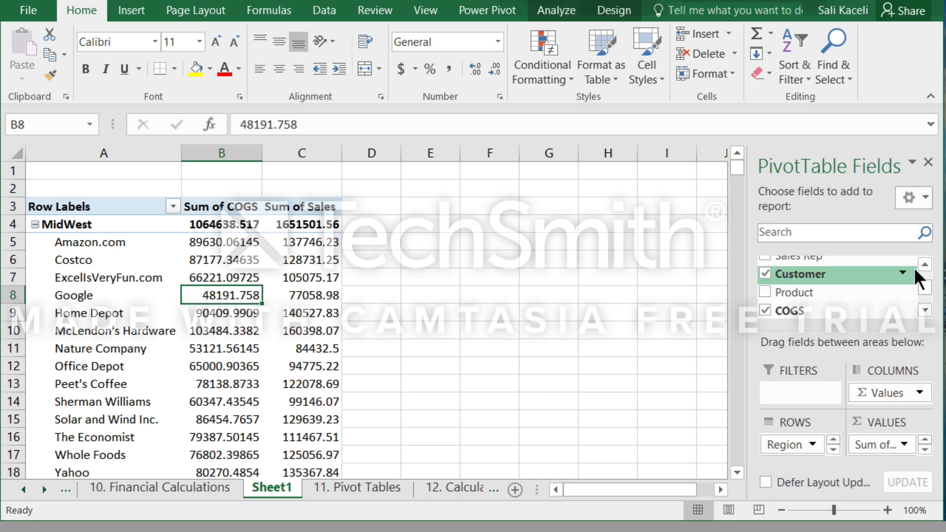
{"action": "scroll", "coordinate": [915, 277], "scroll_direction": "up", "scroll_amount": 1}
{"action": "left_click", "coordinate": [766, 281]}
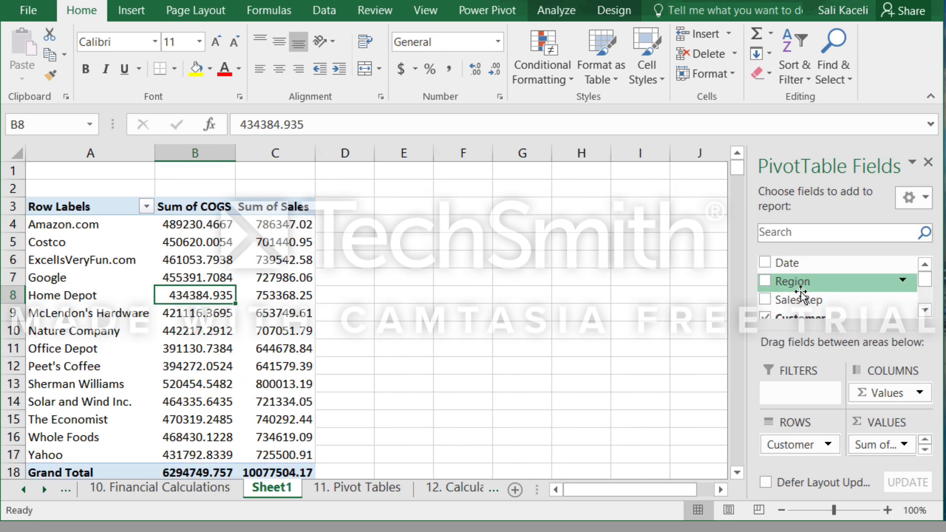
{"action": "left_click", "coordinate": [765, 300]}
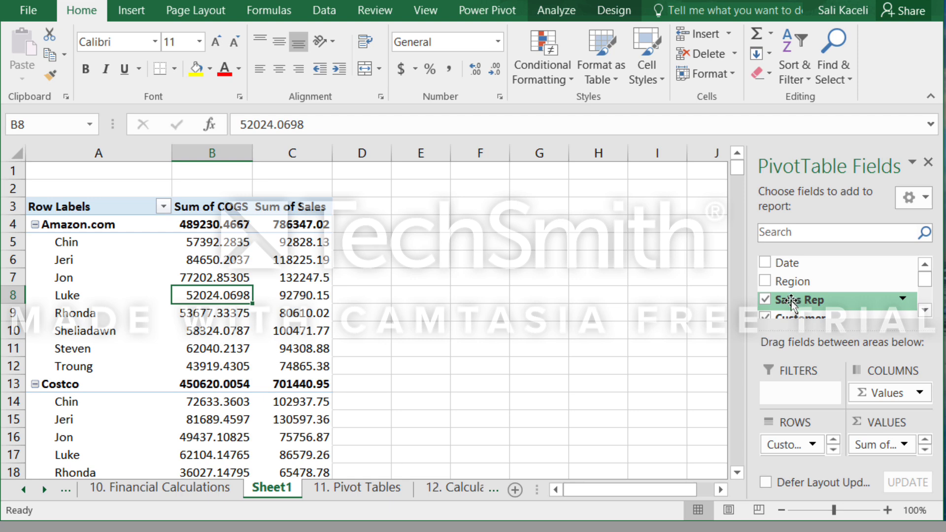
Add Region to the PivotTable as a report filter.
{"action": "left_click_drag", "start_coordinate": [792, 301], "coordinate": [794, 278]}
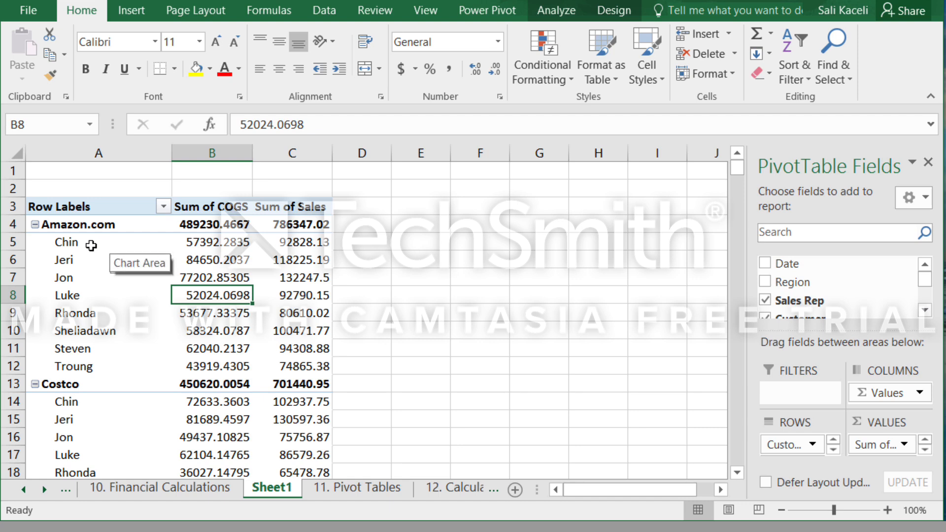
{"action": "left_click_drag", "start_coordinate": [792, 282], "coordinate": [787, 393]}
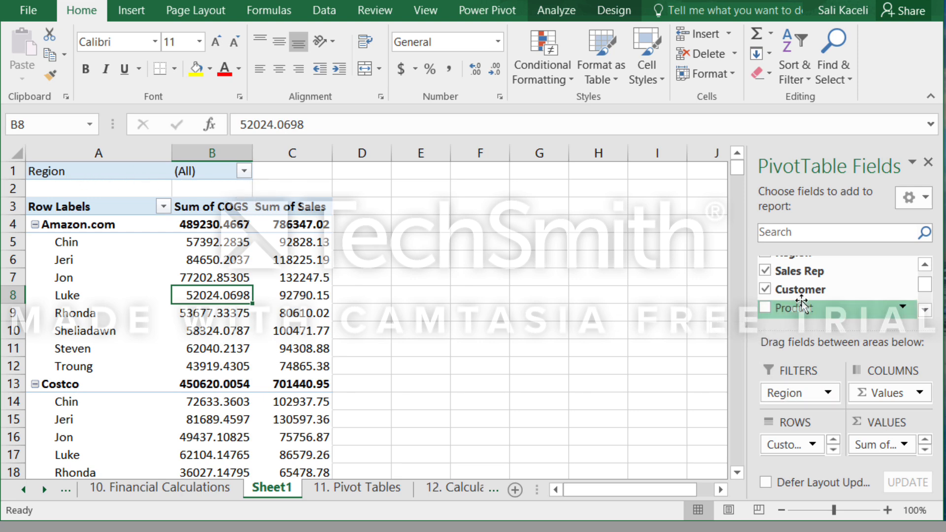
{"action": "left_click", "coordinate": [925, 265]}
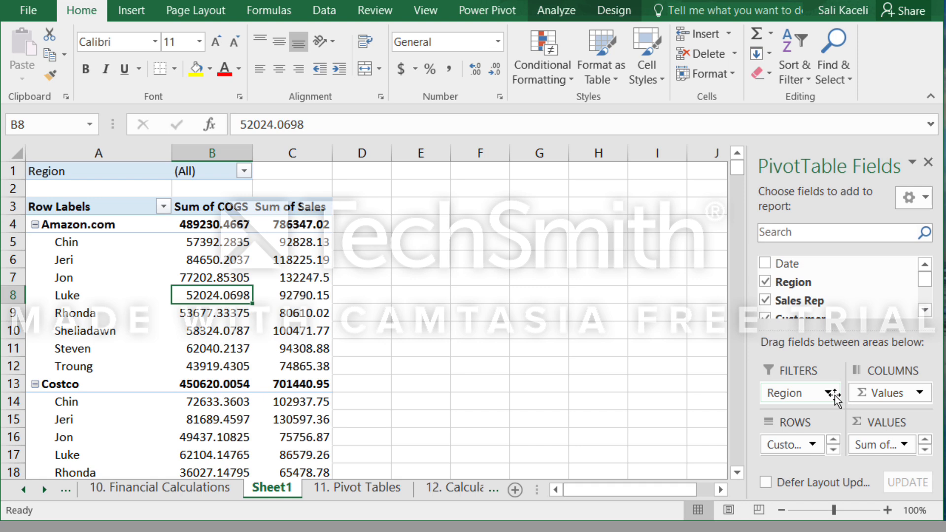
Filter the PivotTable to the North region, and enable selecting multiple items in the Region filter.
{"action": "left_click", "coordinate": [243, 171]}
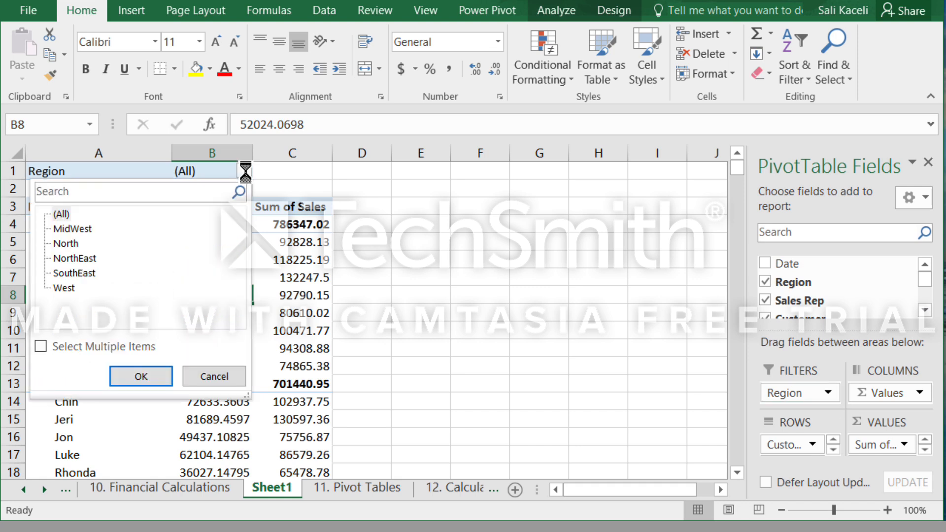
{"action": "left_click", "coordinate": [66, 242]}
{"action": "left_click", "coordinate": [137, 376]}
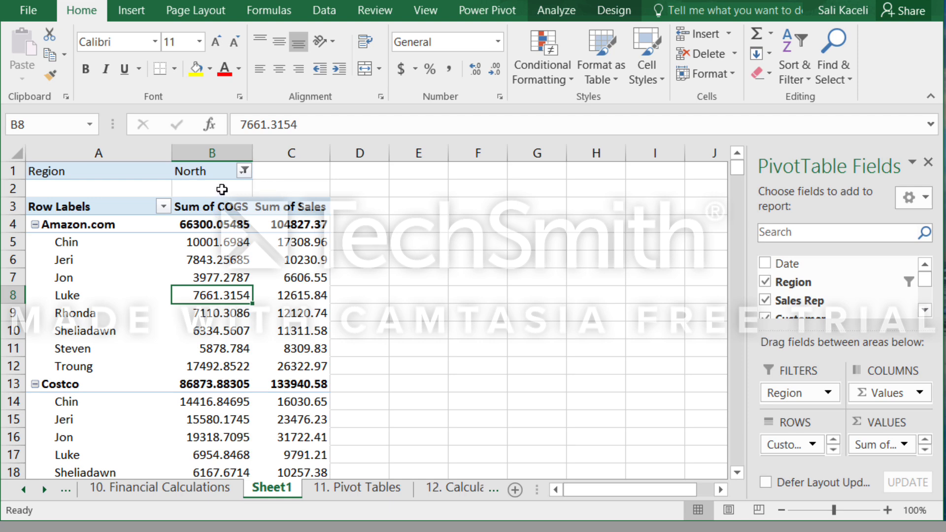
{"action": "left_click", "coordinate": [244, 171]}
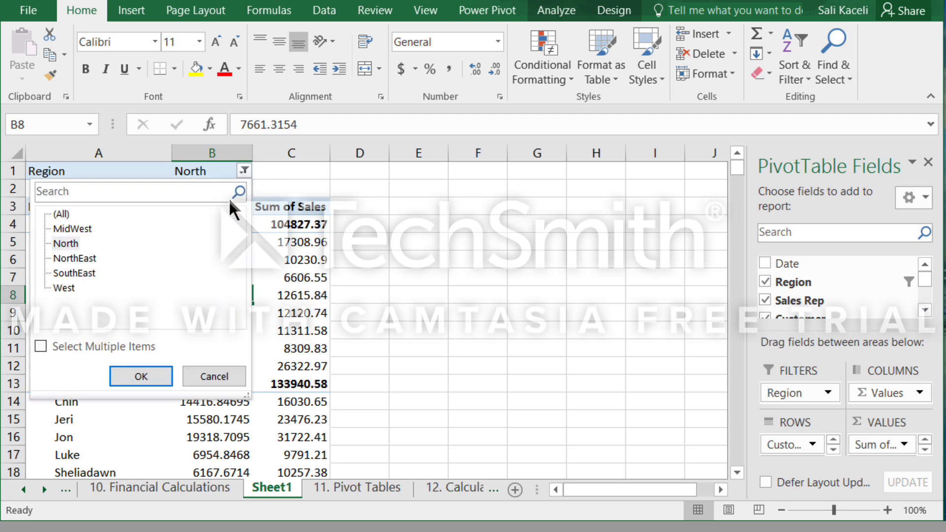
{"action": "left_click", "coordinate": [41, 347]}
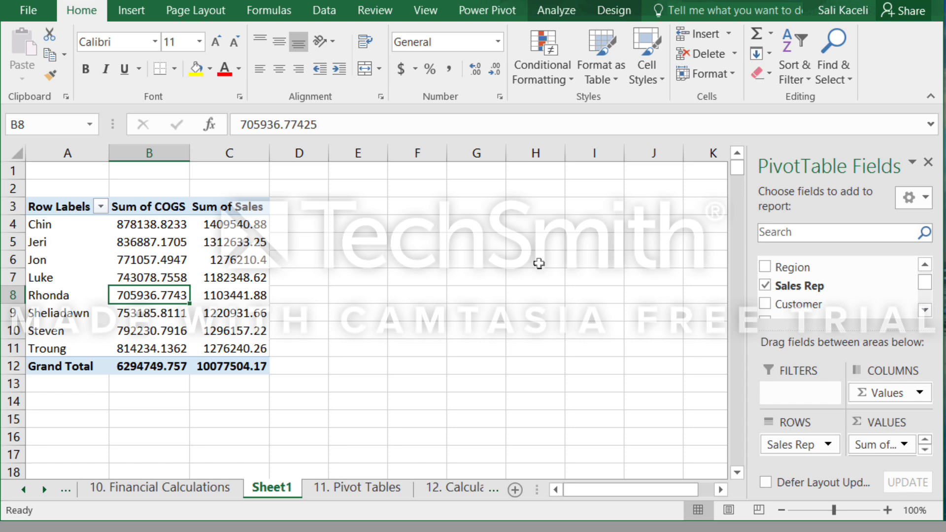
Add Product as a row field nested under Sales Rep in the PivotTable.
{"action": "scroll", "coordinate": [857, 302], "scroll_direction": "up", "scroll_amount": 1}
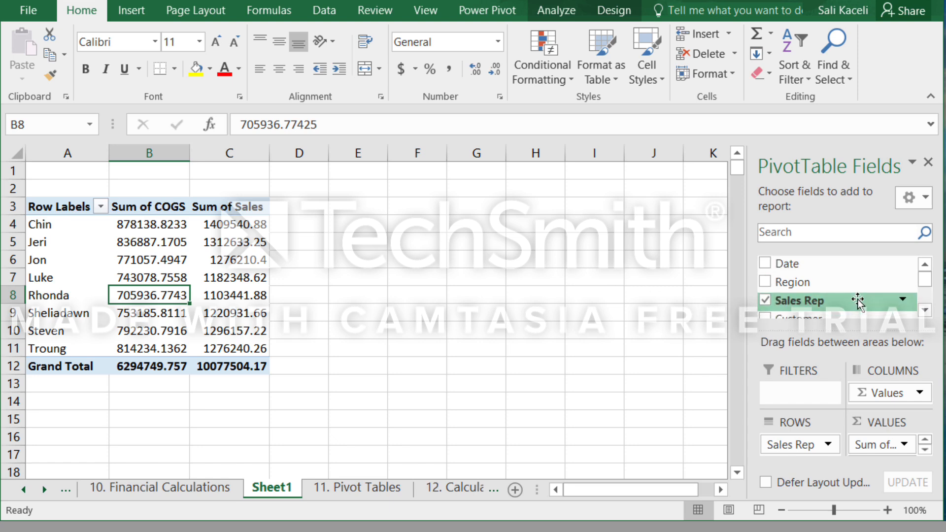
{"action": "left_click", "coordinate": [926, 310]}
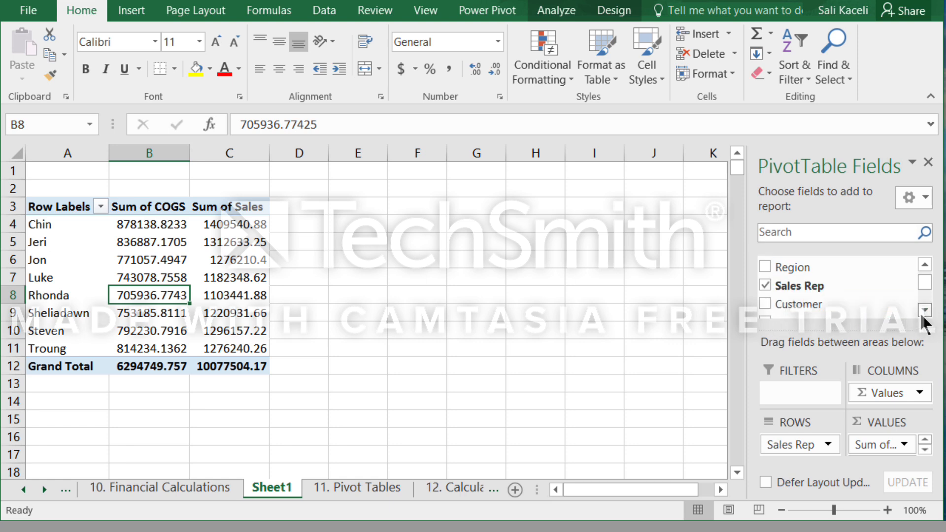
{"action": "left_click", "coordinate": [925, 310]}
{"action": "left_click", "coordinate": [765, 295]}
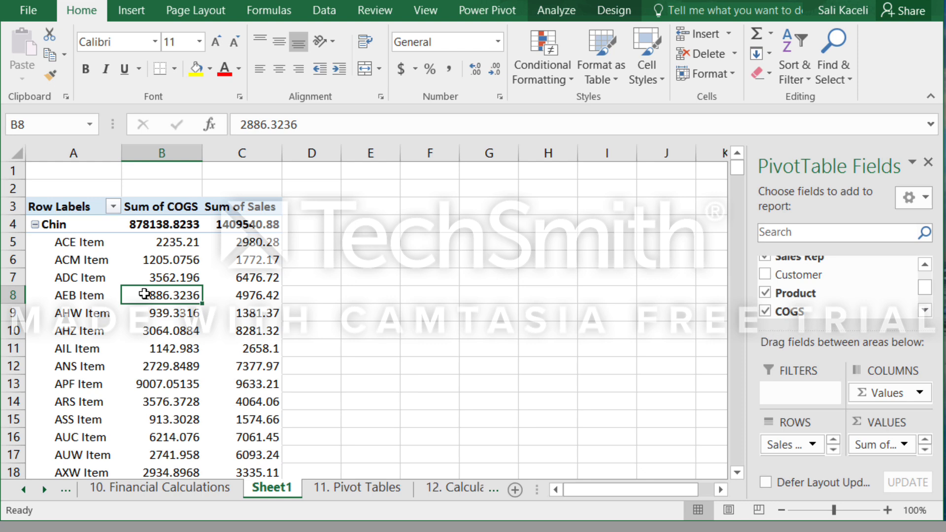
Add Sales as a report filter to the PivotTable and check its filter options without applying one.
{"action": "left_click", "coordinate": [925, 310]}
{"action": "left_click", "coordinate": [925, 310]}
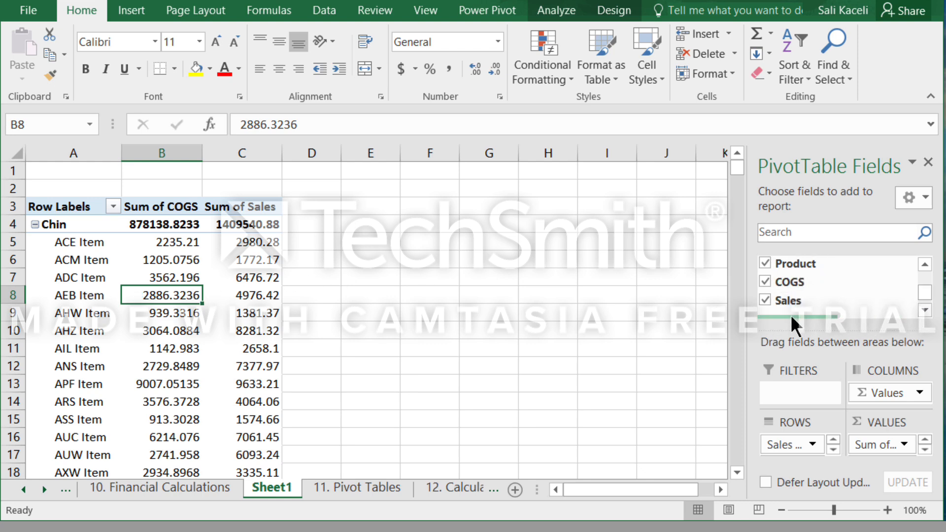
{"action": "left_click_drag", "start_coordinate": [788, 302], "coordinate": [796, 394]}
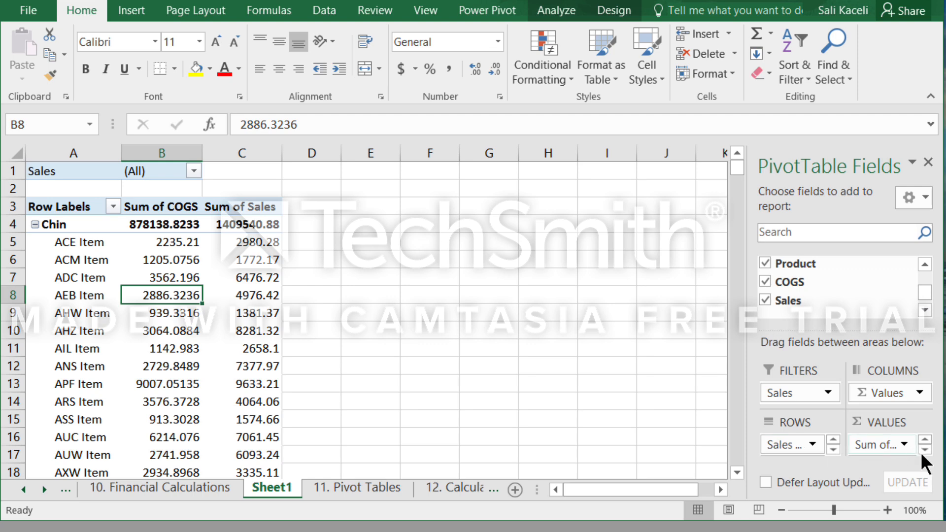
{"action": "left_click", "coordinate": [193, 171]}
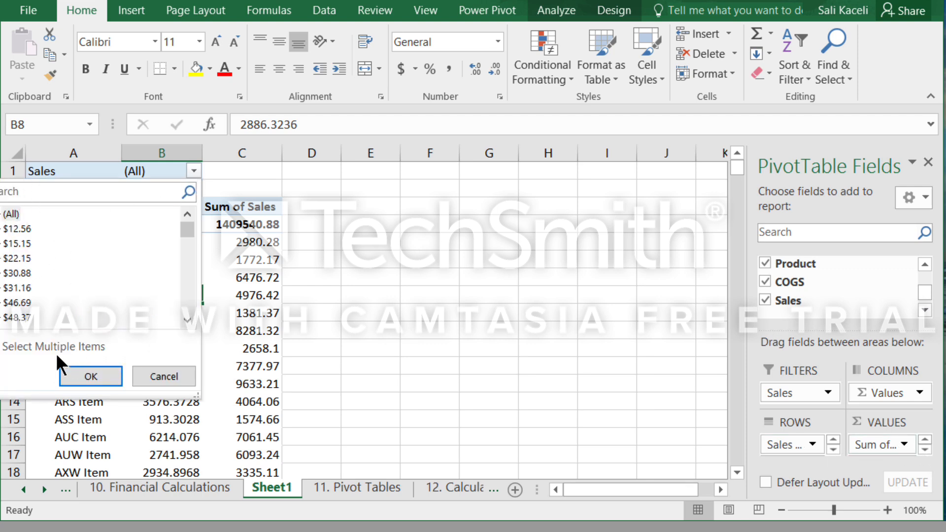
{"action": "left_click", "coordinate": [173, 376]}
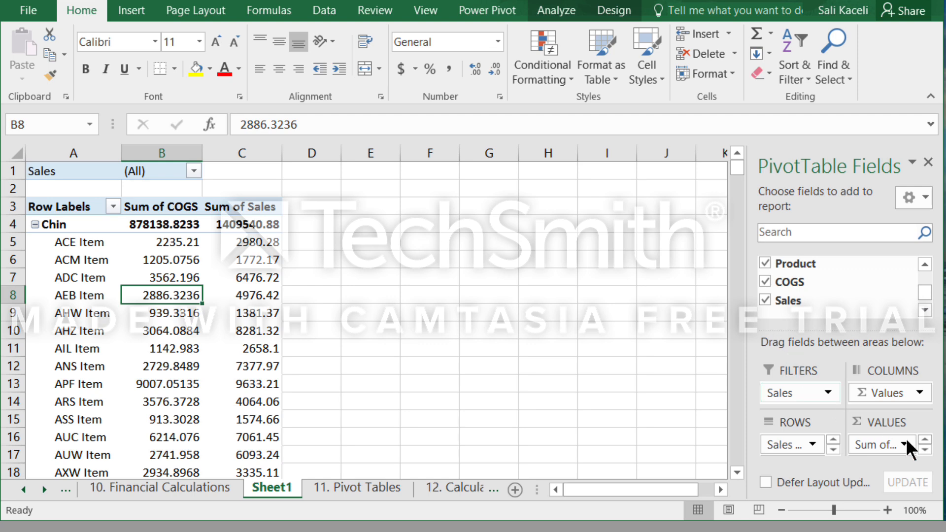
Create a new PivotTable from the current one so that fields from more tables can be used.
{"action": "scroll", "coordinate": [827, 313], "scroll_direction": "down", "scroll_amount": 1}
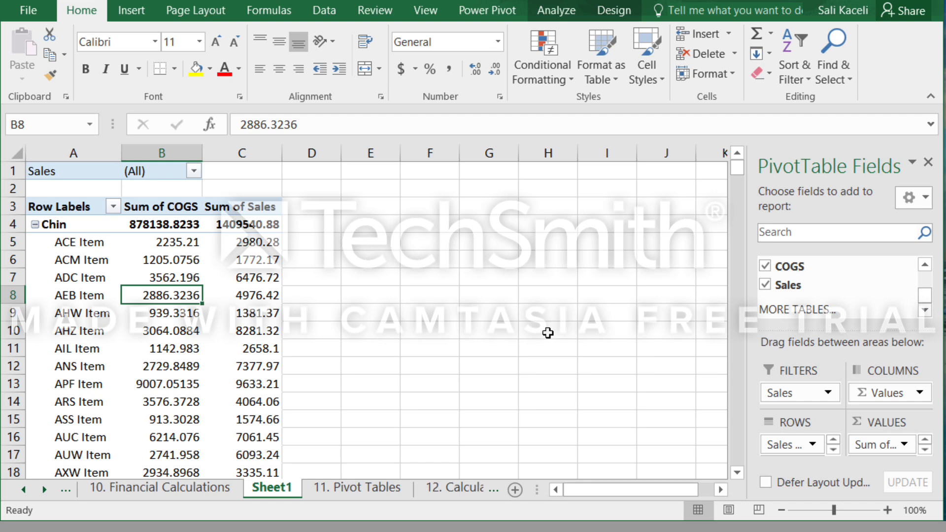
{"action": "left_click", "coordinate": [792, 309]}
{"action": "left_click", "coordinate": [804, 309]}
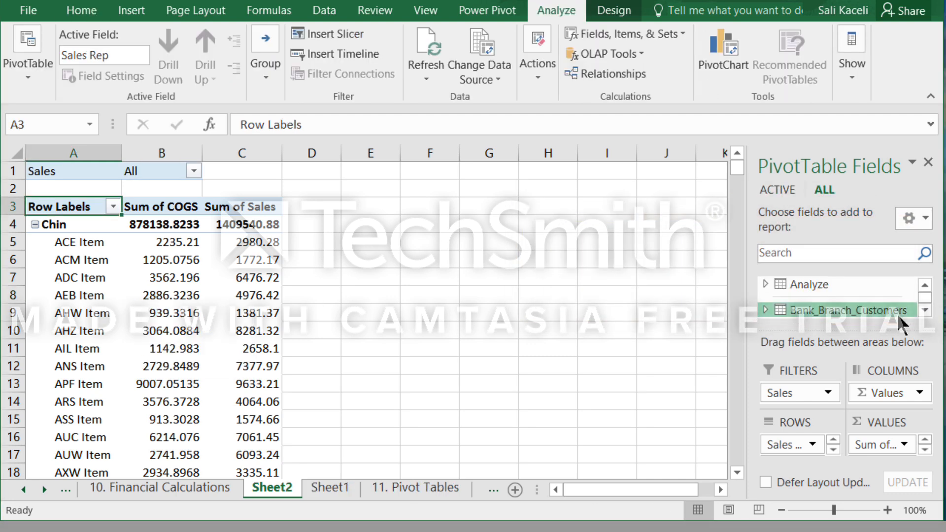
Expand the Analyze table and add its company name field to the new PivotTable's rows under Product.
{"action": "left_click", "coordinate": [765, 284]}
{"action": "left_click", "coordinate": [925, 310]}
{"action": "left_click", "coordinate": [794, 285]}
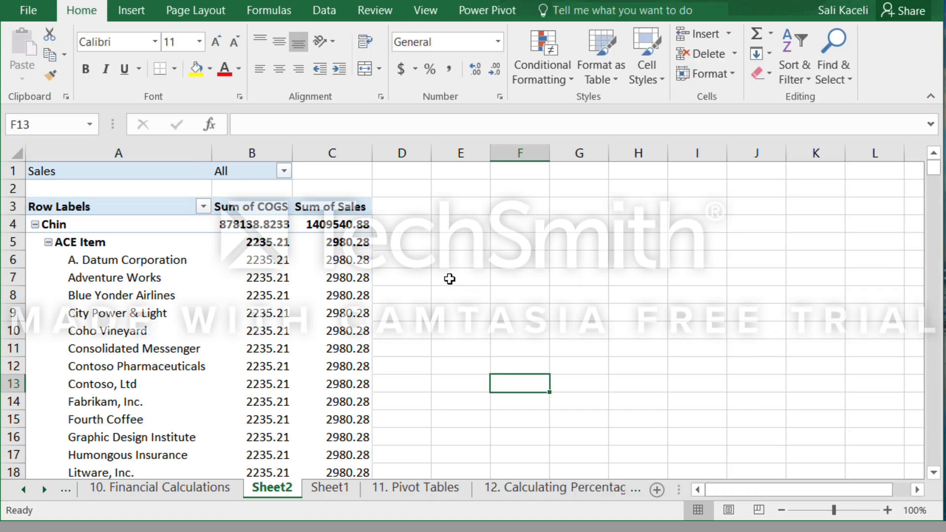
{"action": "left_click", "coordinate": [269, 260]}
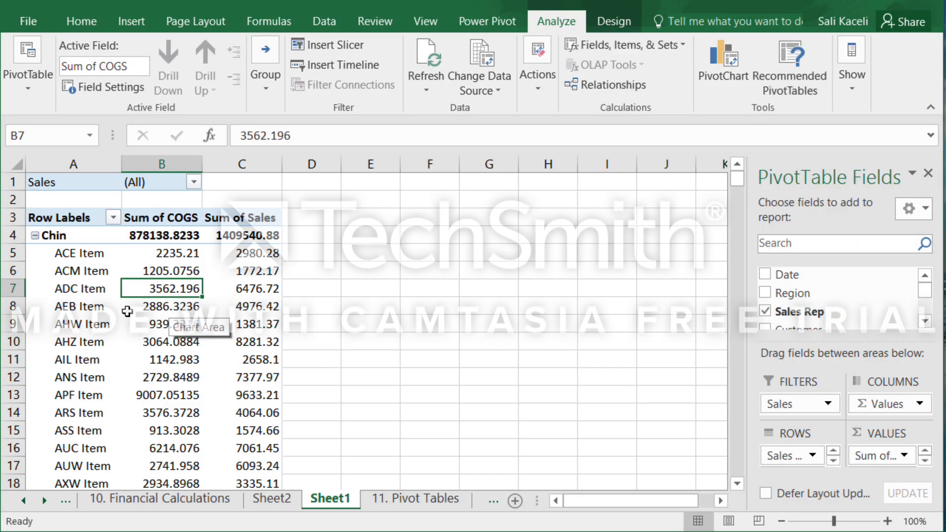
Replace the PivotTable on Sheet1 with the recommended Sum of Sales by Region layout.
{"action": "left_click", "coordinate": [791, 89]}
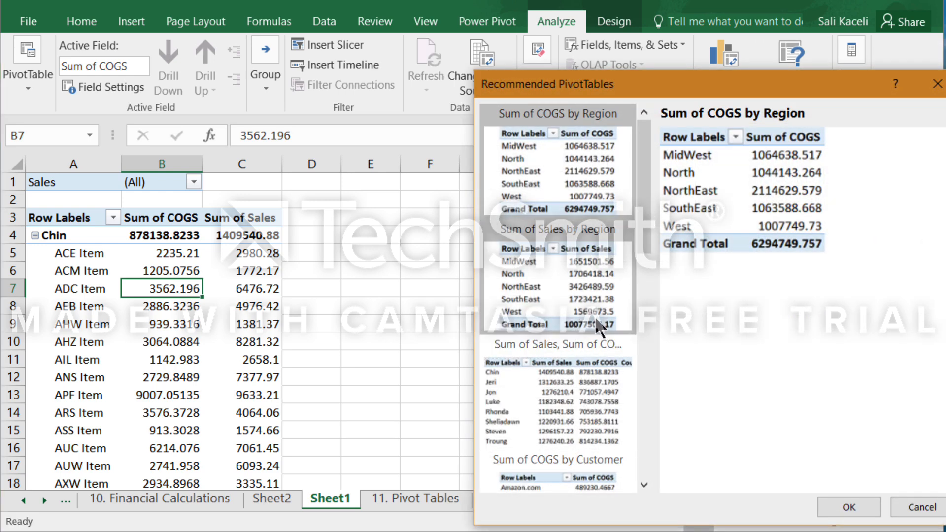
{"action": "scroll", "coordinate": [595, 321], "scroll_direction": "down", "scroll_amount": 5}
{"action": "scroll", "coordinate": [545, 281], "scroll_direction": "up", "scroll_amount": 5}
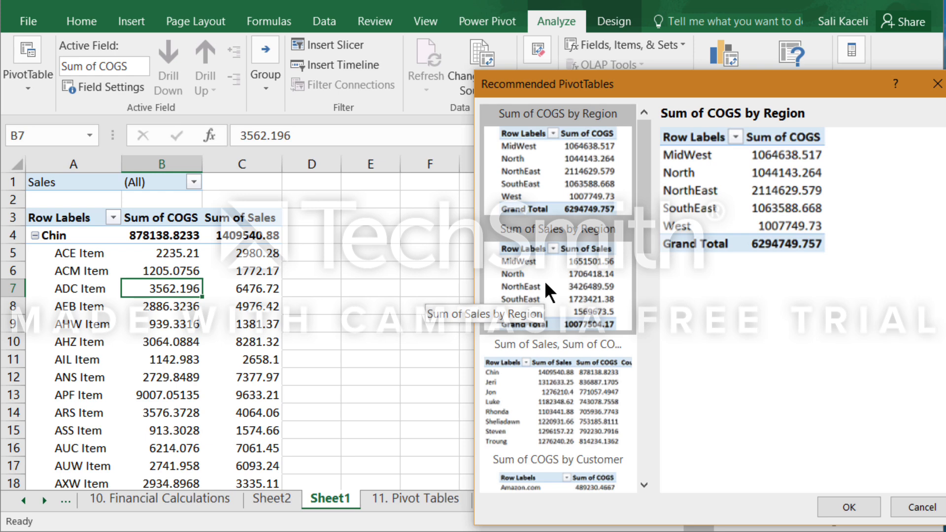
{"action": "double_click", "coordinate": [545, 281]}
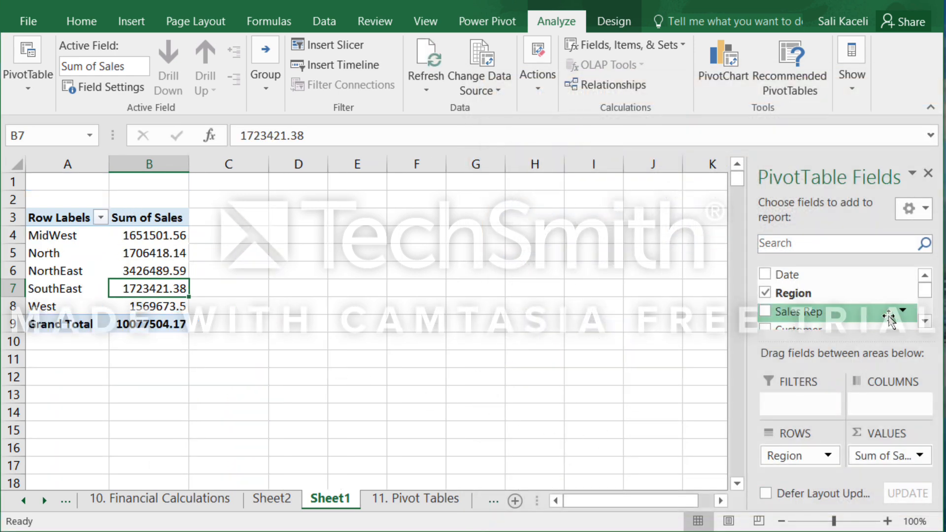
Add Sales Rep, Customer and Product as nested row fields under Region in the PivotTable.
{"action": "left_click", "coordinate": [765, 311]}
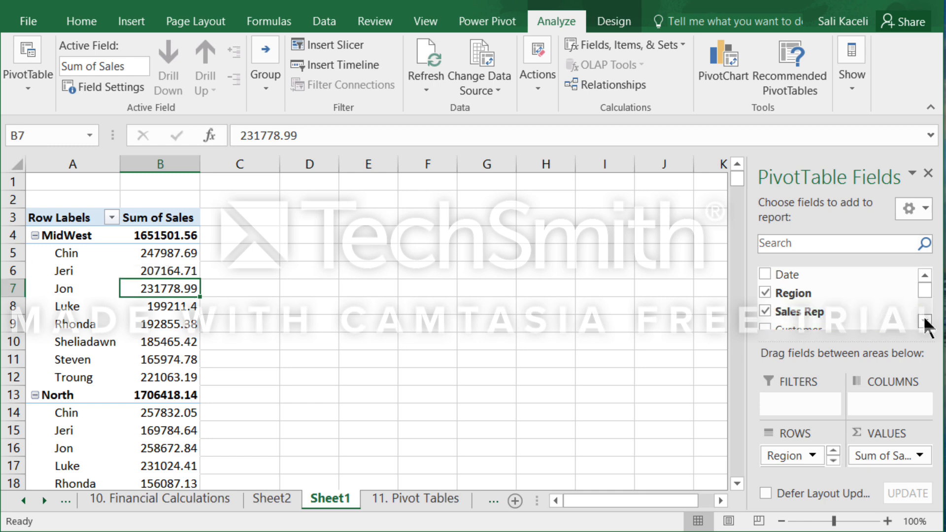
{"action": "left_click", "coordinate": [924, 321]}
{"action": "left_click", "coordinate": [765, 316]}
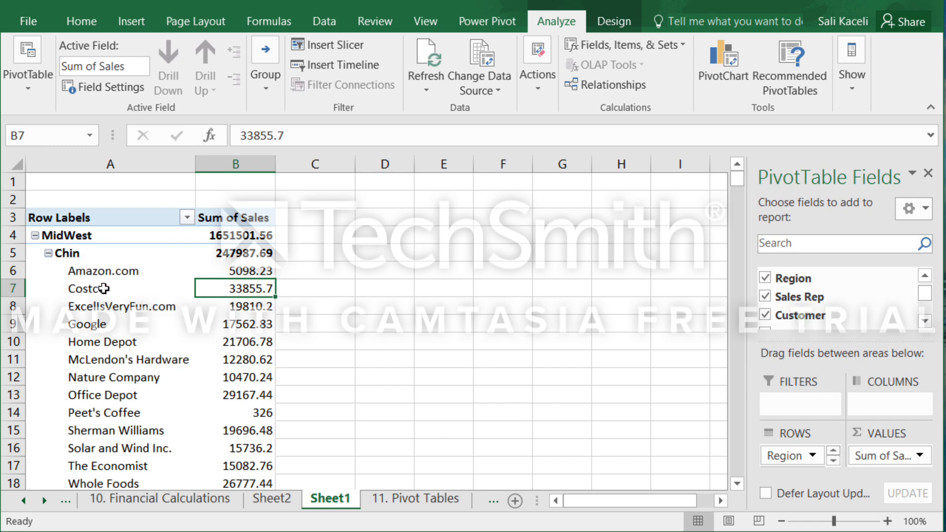
{"action": "left_click", "coordinate": [925, 322]}
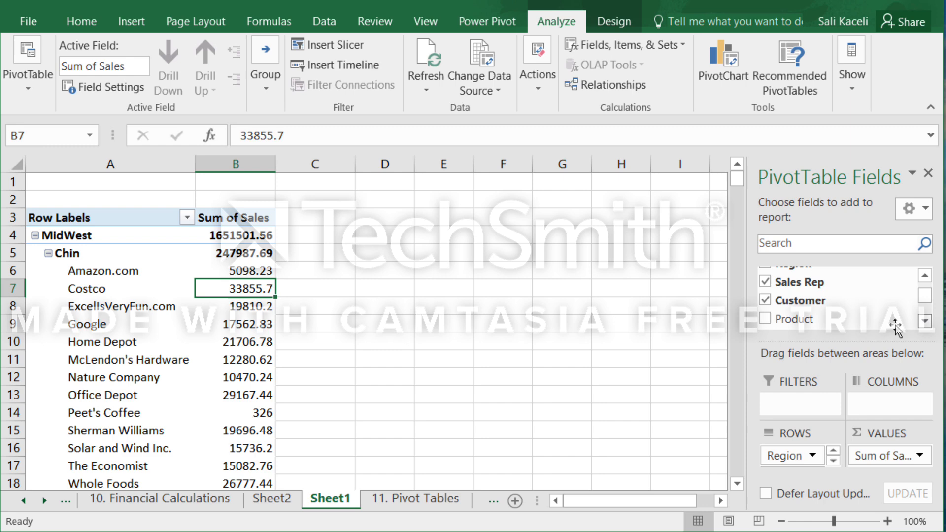
{"action": "left_click", "coordinate": [765, 319]}
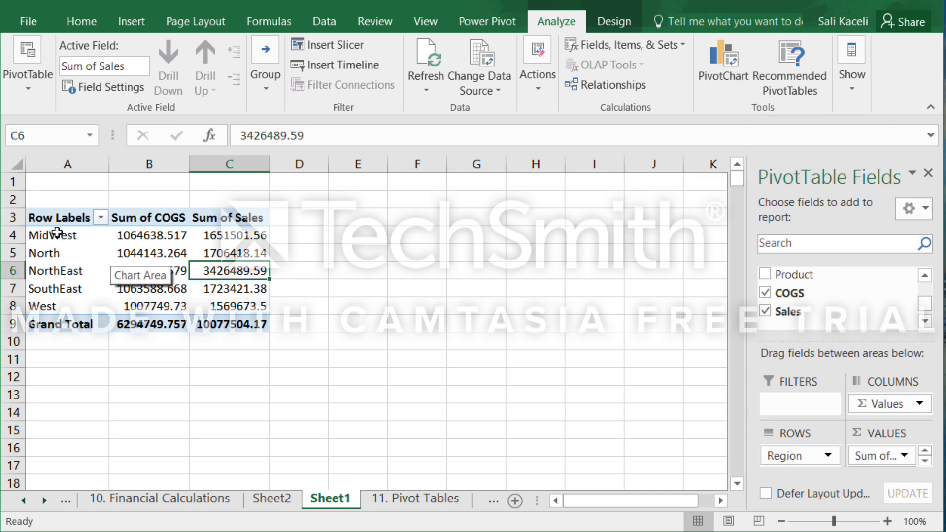
Insert a Clustered Column PivotChart from A4:C8, showing COGS and Sales for each region.
{"action": "left_click_drag", "start_coordinate": [49, 236], "coordinate": [251, 303]}
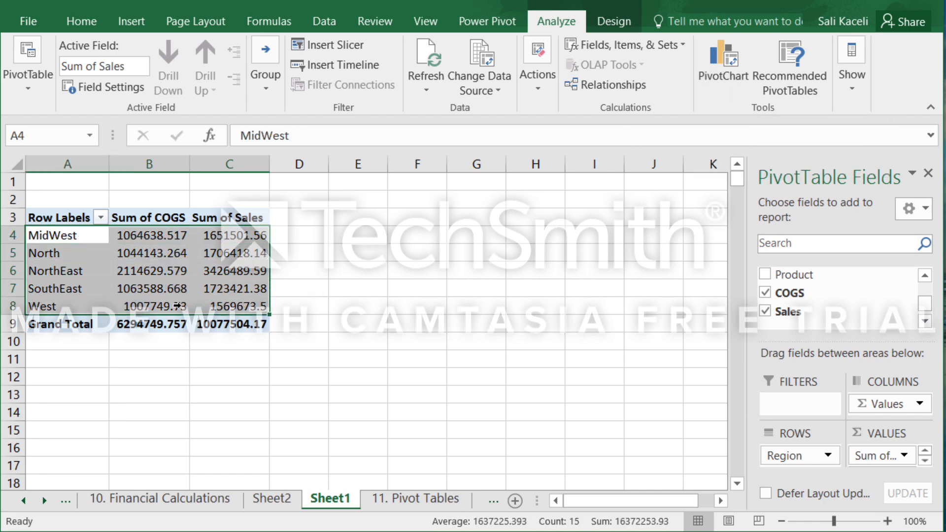
{"action": "left_click", "coordinate": [725, 79]}
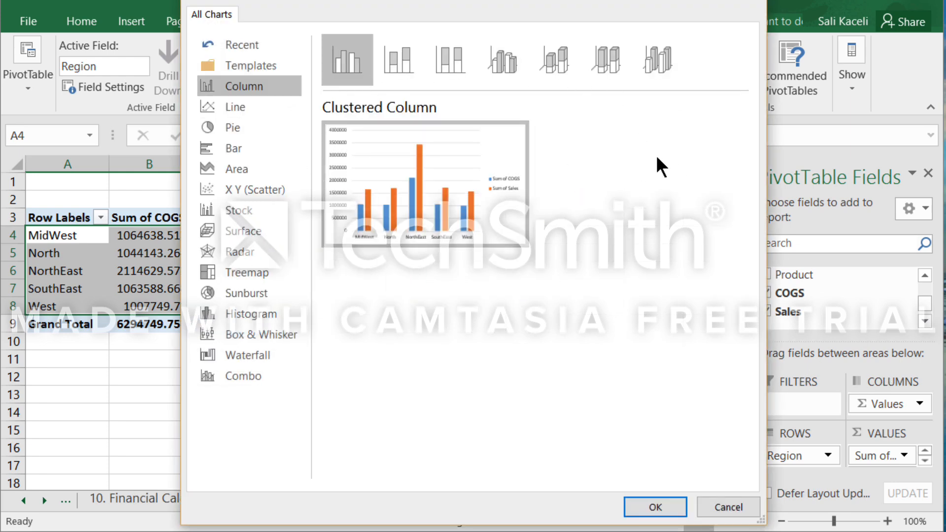
{"action": "left_click", "coordinate": [659, 508]}
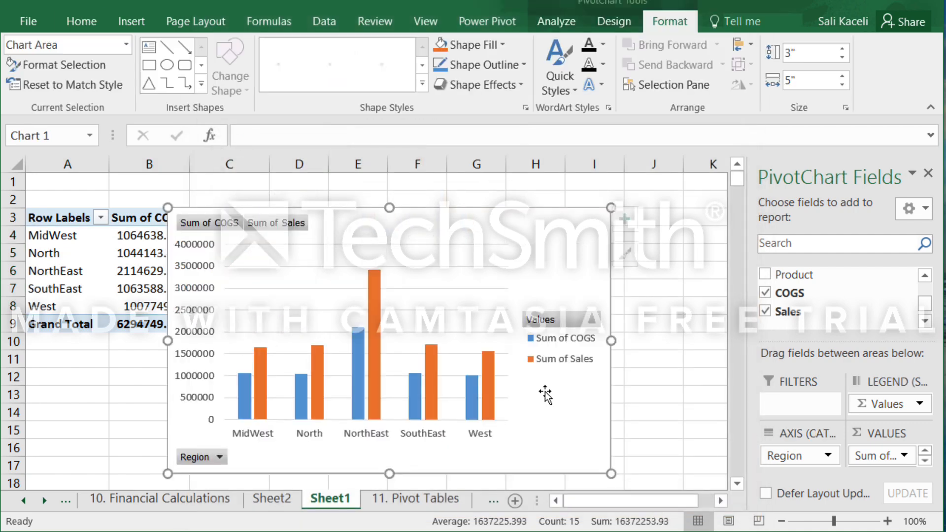
Move the whole PivotChart clear of the PivotTable, undoing the accidental shift of its plot area.
{"action": "left_click_drag", "start_coordinate": [342, 299], "coordinate": [373, 295]}
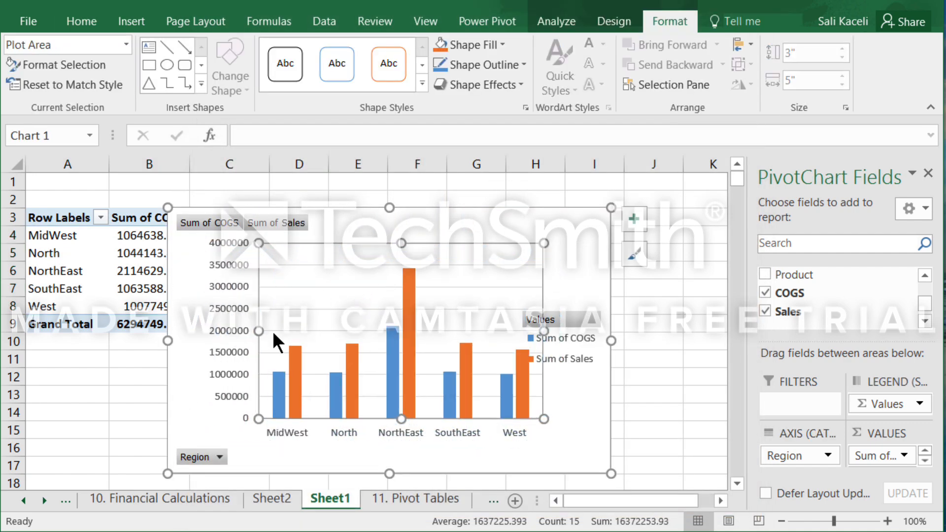
{"action": "key", "text": "ctrl+z"}
{"action": "left_click_drag", "start_coordinate": [335, 218], "coordinate": [469, 228]}
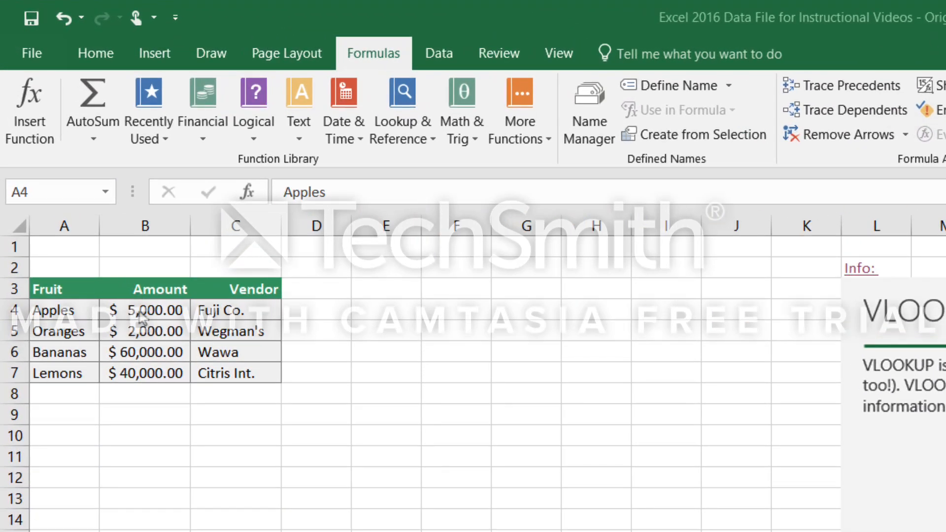
Enter Appples in cell E3 beside the fruit table as the item label.
{"action": "left_click", "coordinate": [64, 313]}
{"action": "left_click", "coordinate": [64, 313]}
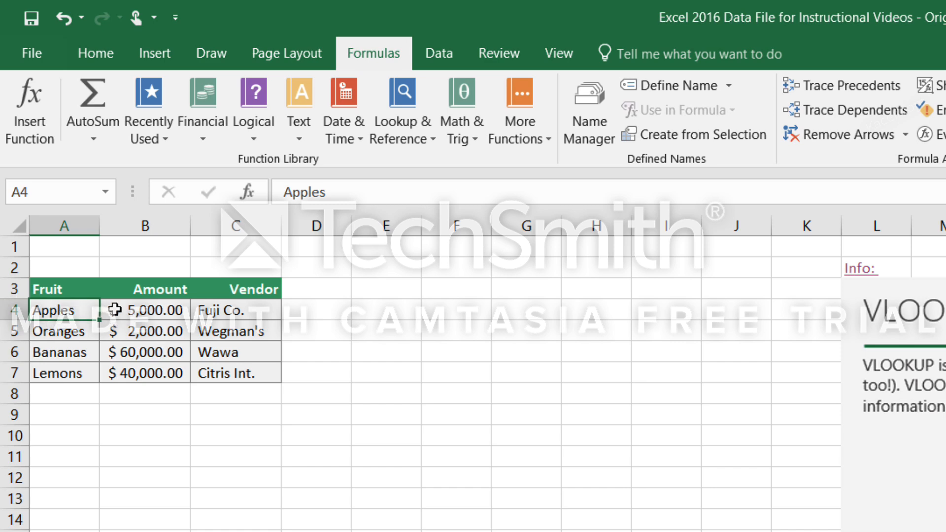
{"action": "left_click", "coordinate": [142, 318]}
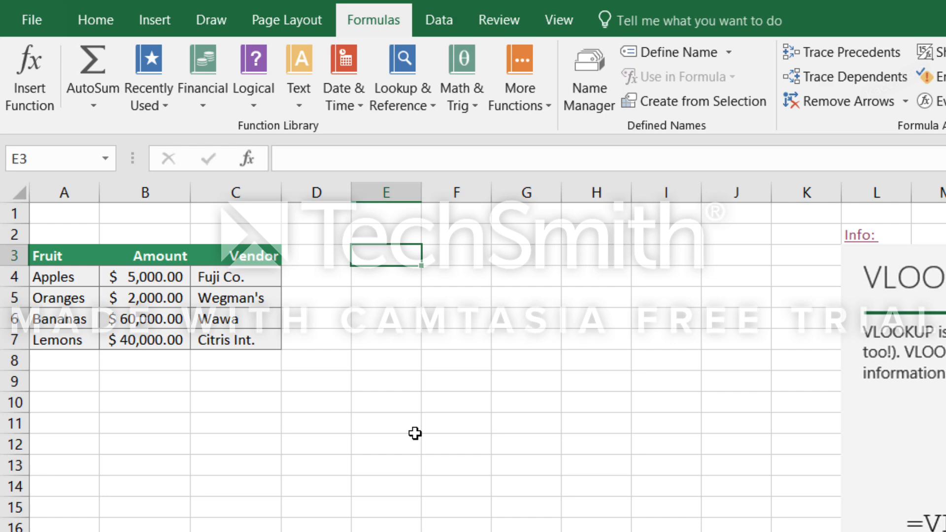
{"action": "type", "text": "Appples"}
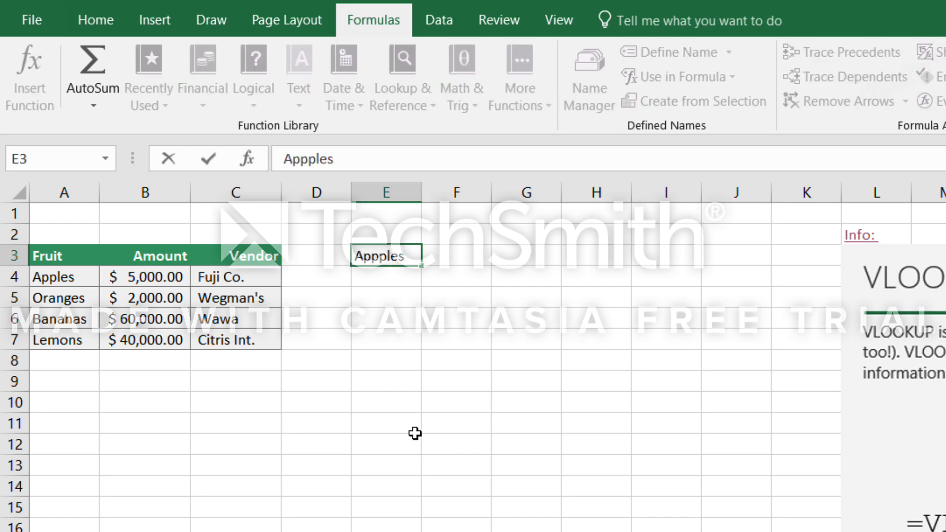
Search for the VLOOKUP function and insert it into cell F3, opening its arguments.
{"action": "left_click", "coordinate": [469, 261]}
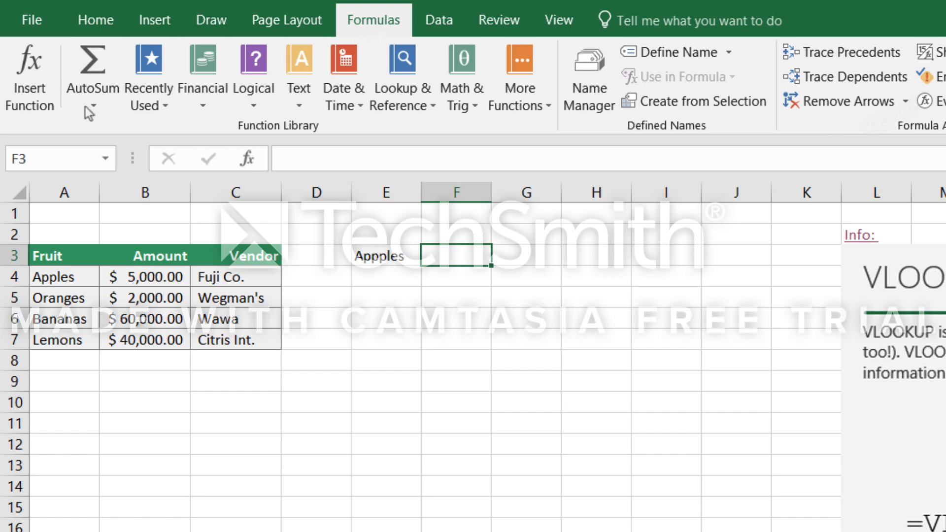
{"action": "left_click", "coordinate": [37, 101]}
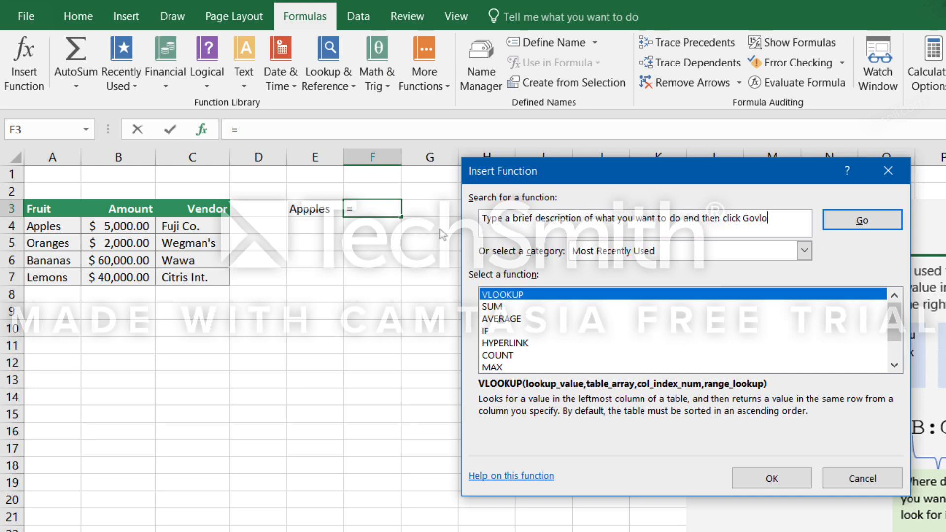
{"action": "type", "text": "vlookup"}
{"action": "key", "text": "Return"}
{"action": "double_click", "coordinate": [519, 297]}
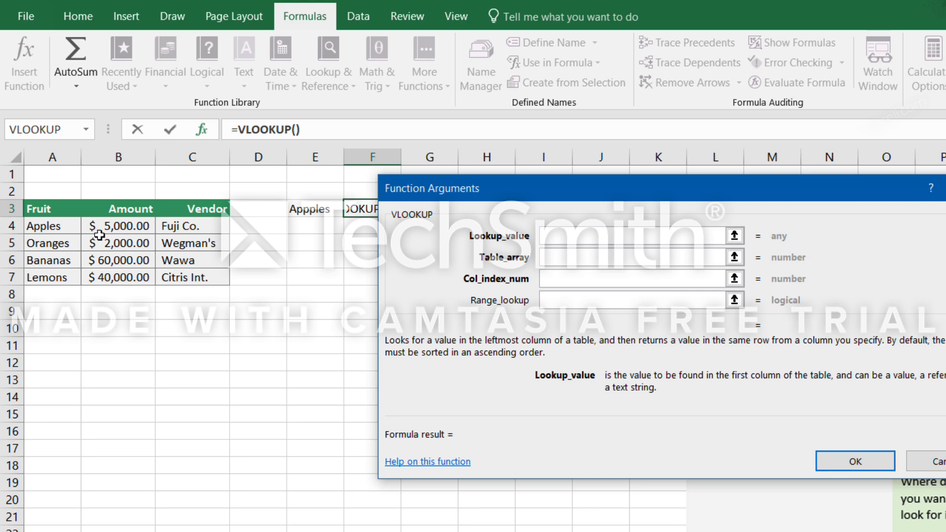
Set the VLOOKUP's lookup value to A4 and its table array to A4:C7.
{"action": "left_click", "coordinate": [50, 228]}
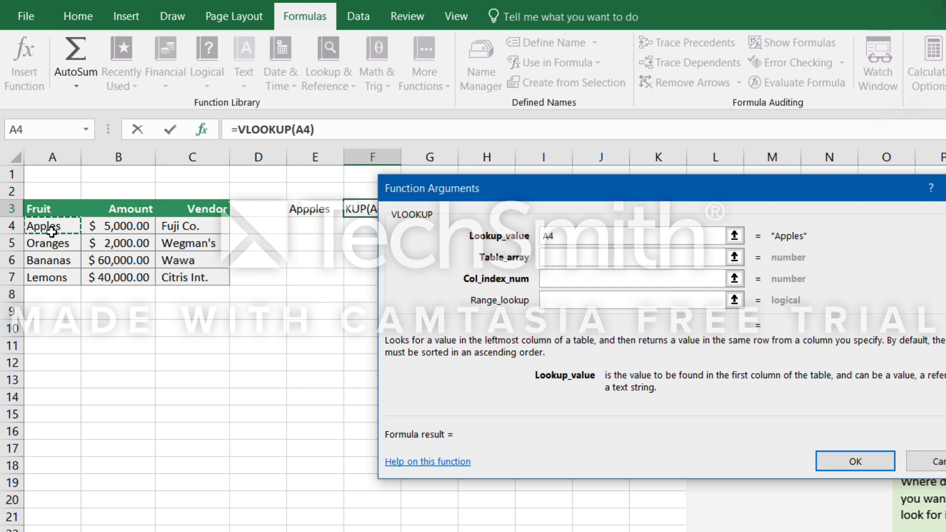
{"action": "left_click", "coordinate": [548, 258]}
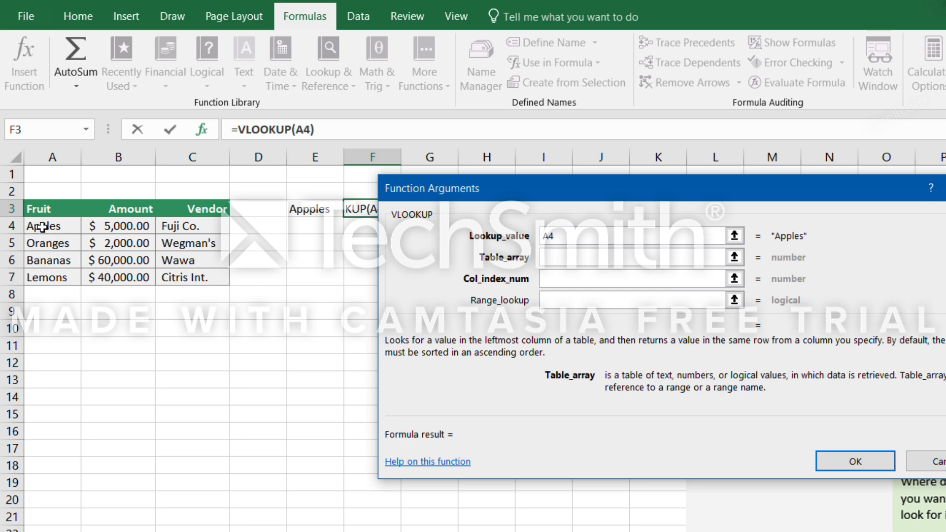
{"action": "left_click_drag", "start_coordinate": [42, 227], "coordinate": [192, 277]}
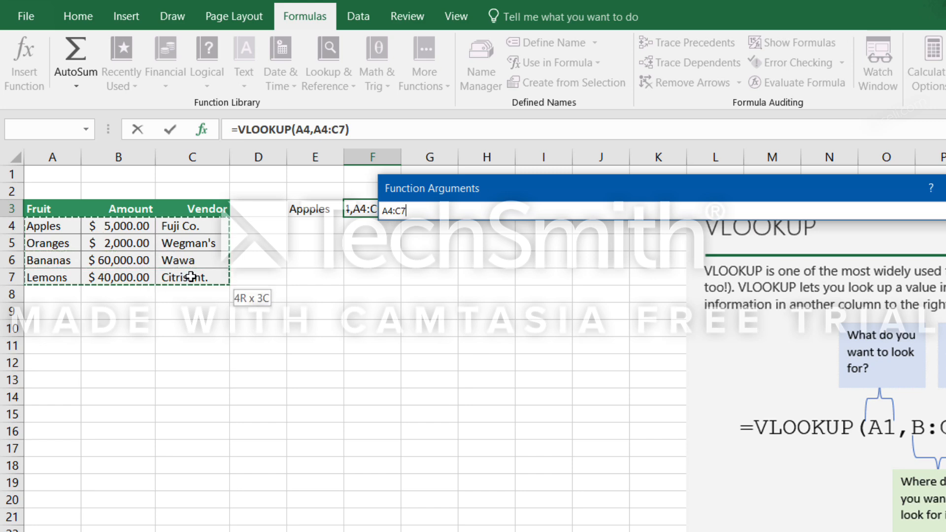
{"action": "left_click_drag", "start_coordinate": [191, 278], "coordinate": [191, 277]}
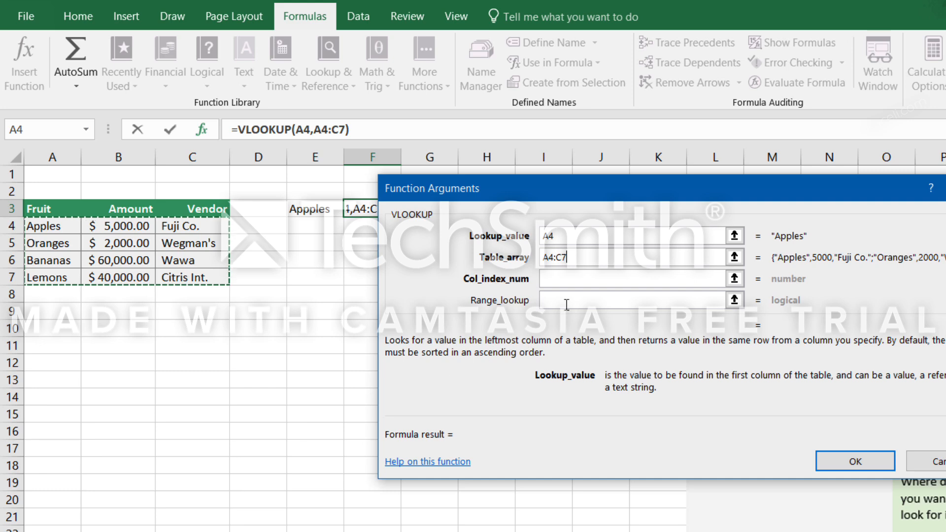
Set the VLOOKUP's column index number to 2 and range lookup to False, and complete the formula.
{"action": "left_click", "coordinate": [576, 281]}
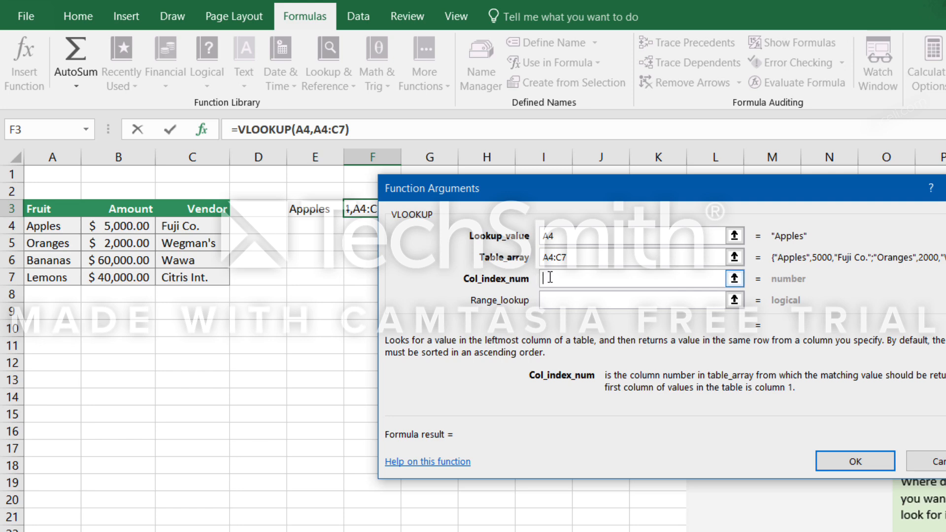
{"action": "type", "text": "2"}
{"action": "key", "text": "Tab"}
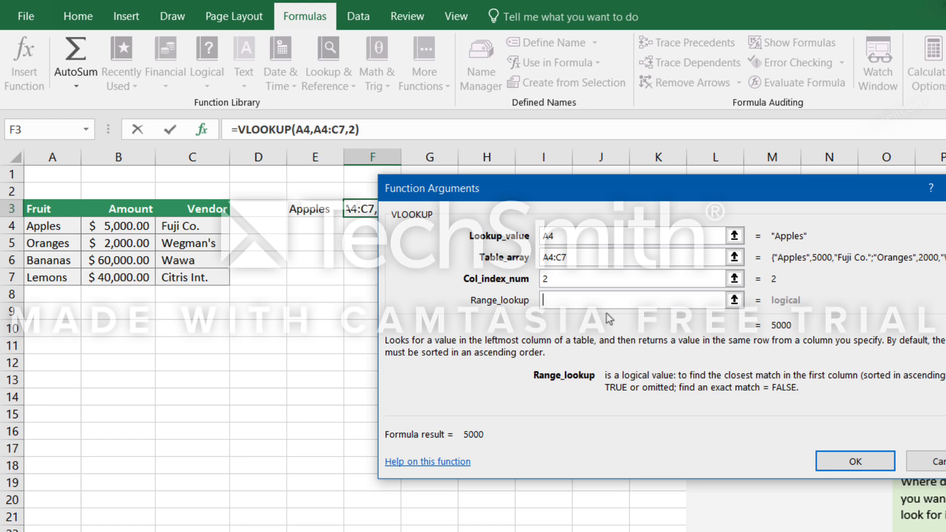
{"action": "type", "text": "False"}
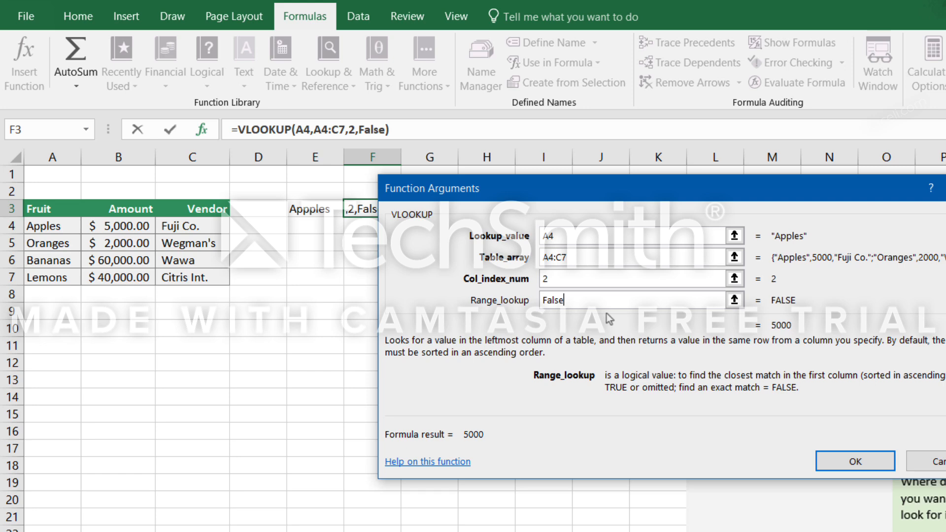
{"action": "left_click", "coordinate": [855, 462]}
{"action": "left_click", "coordinate": [355, 242]}
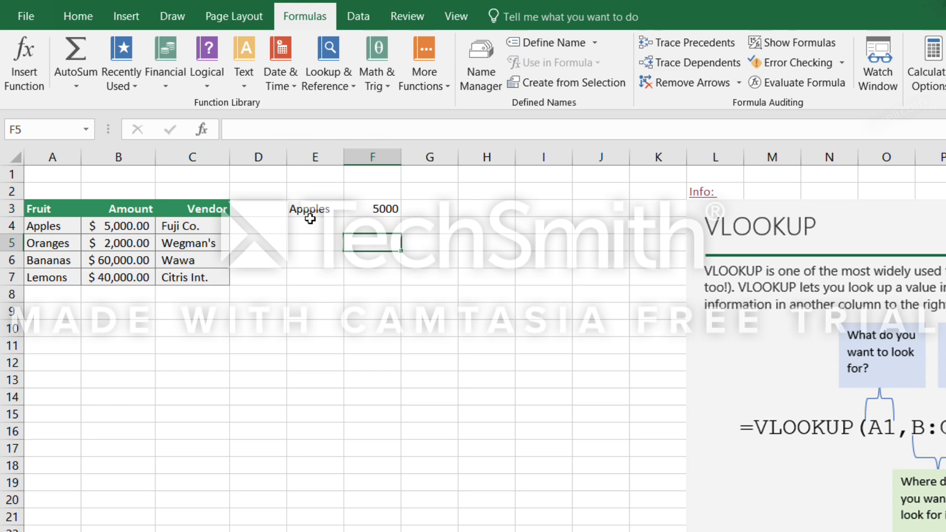
Review the VLOOKUP arguments in F3 and change the column index number to 3 to return the vendor.
{"action": "left_click", "coordinate": [306, 212]}
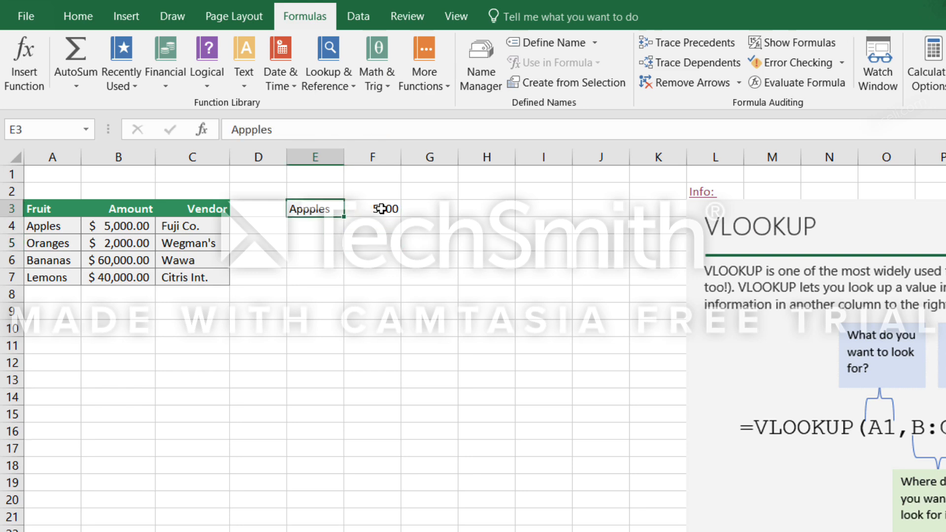
{"action": "left_click", "coordinate": [379, 212]}
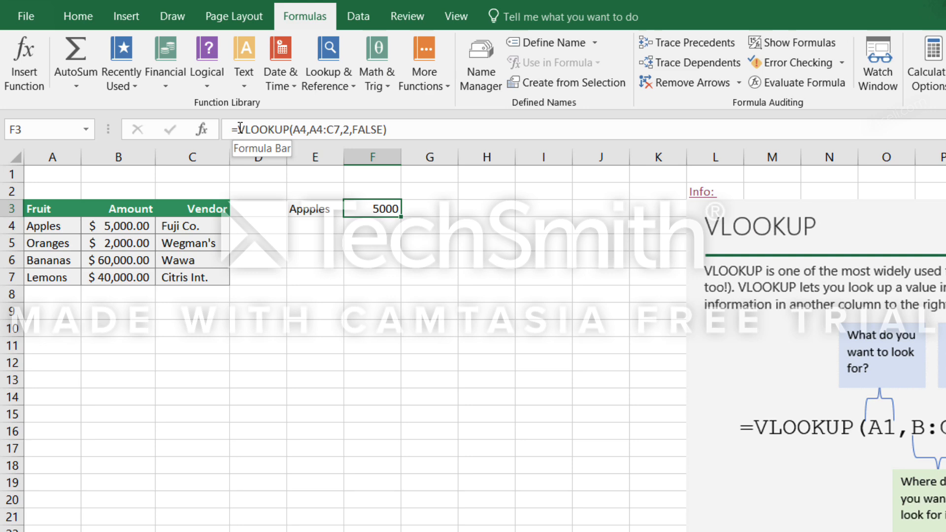
{"action": "left_click_drag", "start_coordinate": [238, 129], "coordinate": [403, 126]}
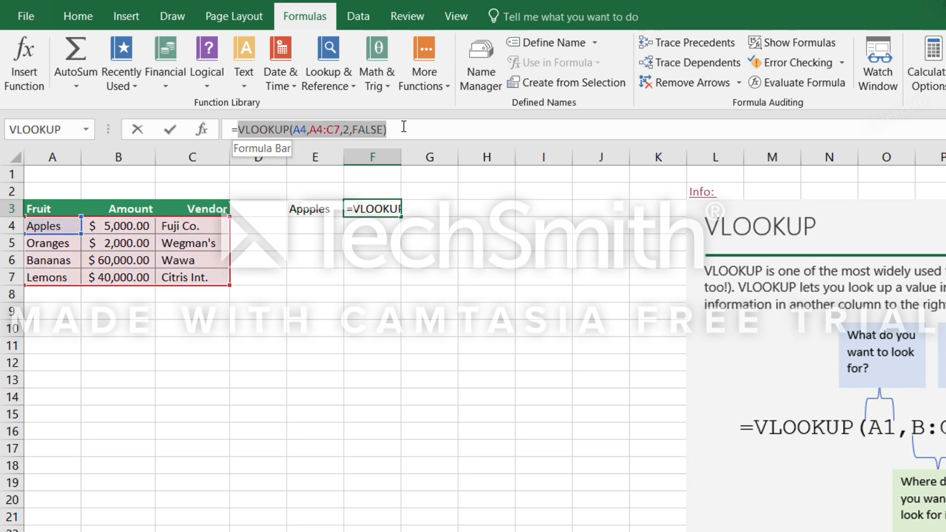
{"action": "left_click", "coordinate": [301, 129]}
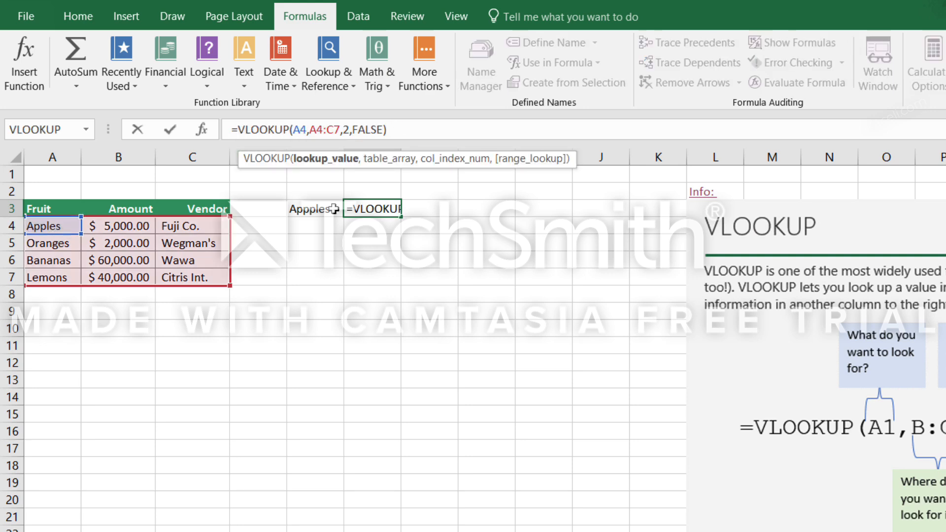
{"action": "left_click", "coordinate": [325, 129]}
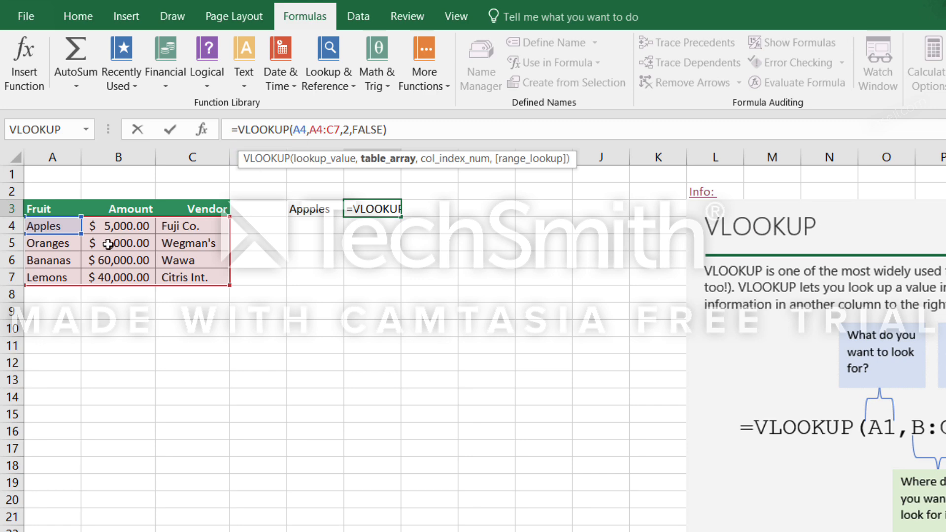
{"action": "left_click", "coordinate": [345, 130]}
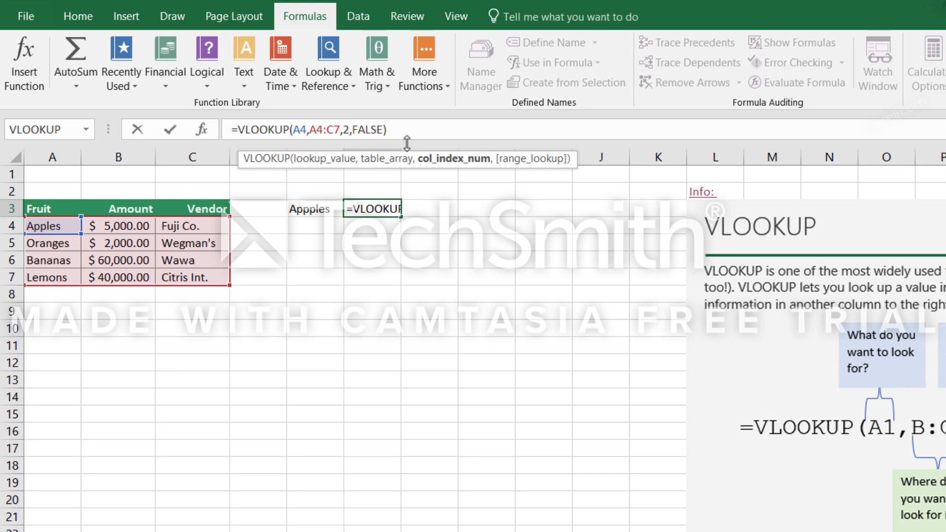
{"action": "key", "text": "BackSpace"}
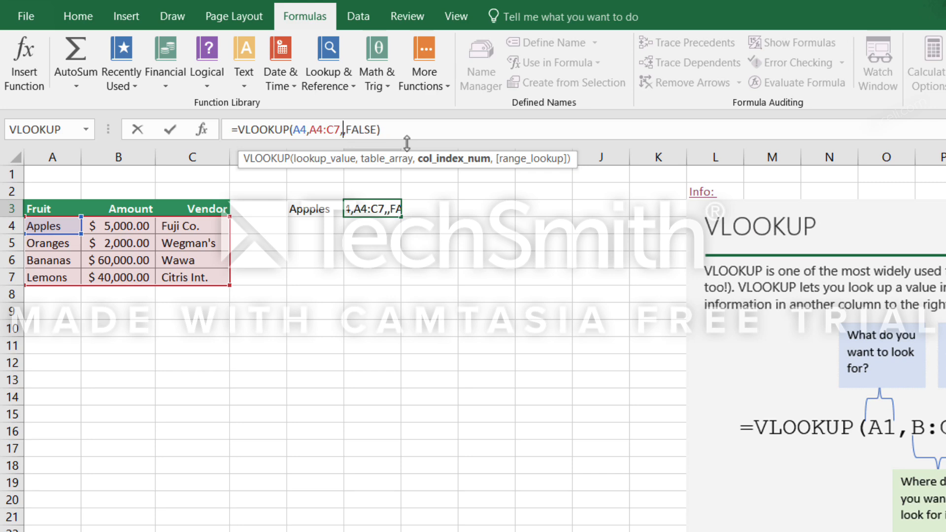
{"action": "type", "text": "3"}
{"action": "key", "text": "Return"}
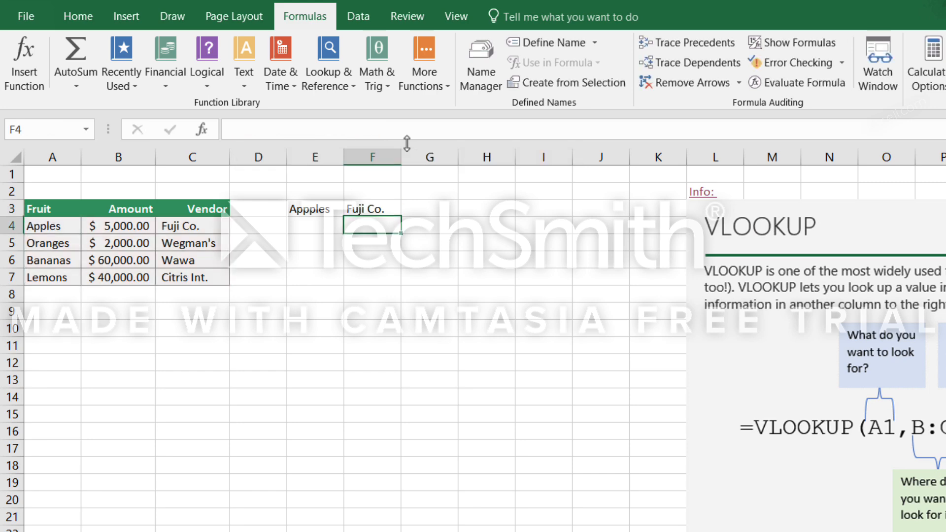
{"action": "left_click", "coordinate": [378, 211]}
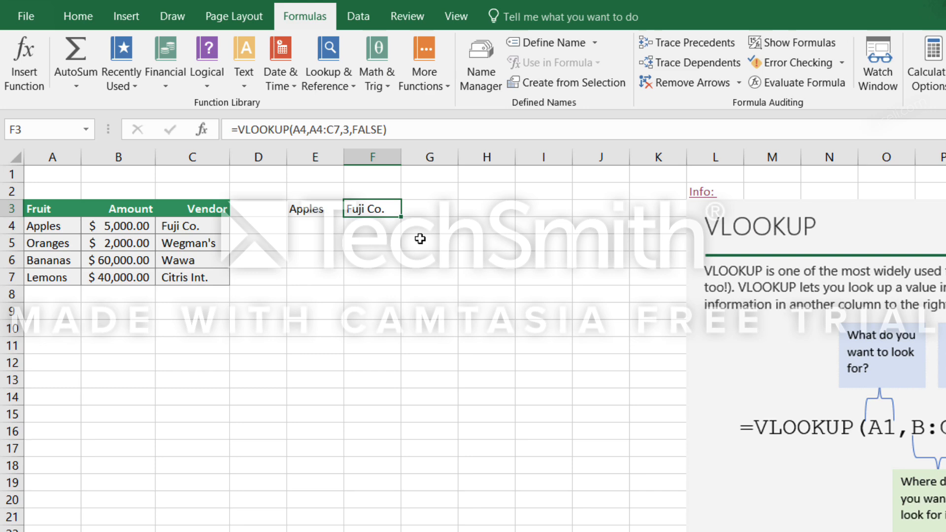
Clear the lookup example from E3 and F3 and enter the label Fruit: in E3.
{"action": "left_click", "coordinate": [327, 214]}
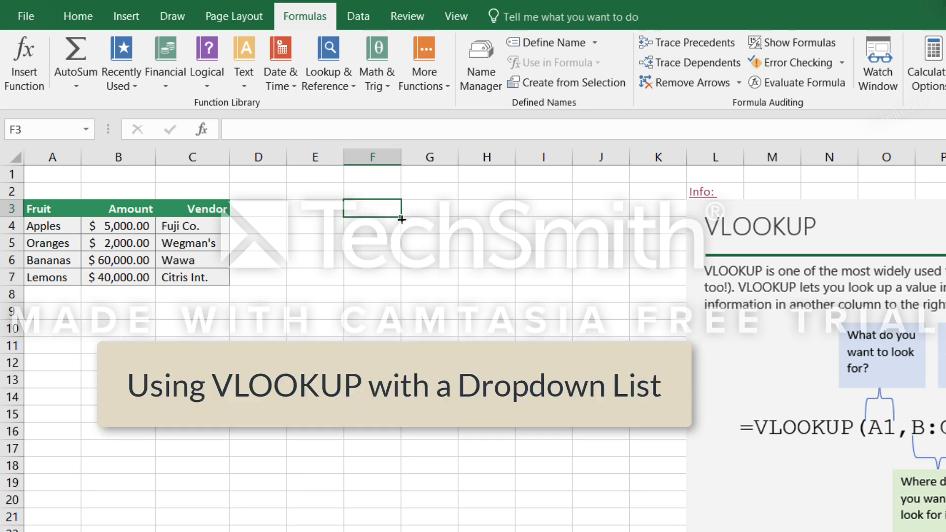
{"action": "left_click", "coordinate": [298, 215]}
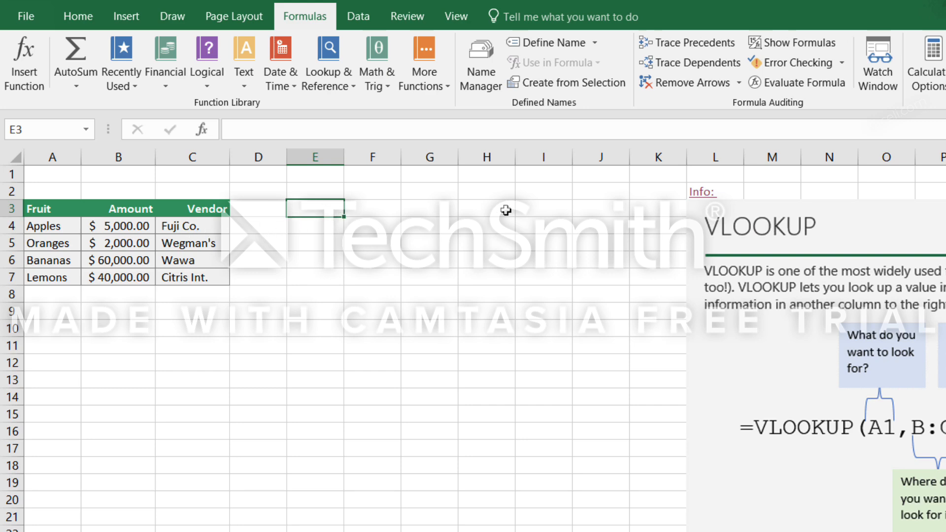
{"action": "type", "text": "Fruit:"}
Create a dropdown in F3 with List data validation using source =$A$4:$A$7, and check its choices.
{"action": "left_click", "coordinate": [376, 217]}
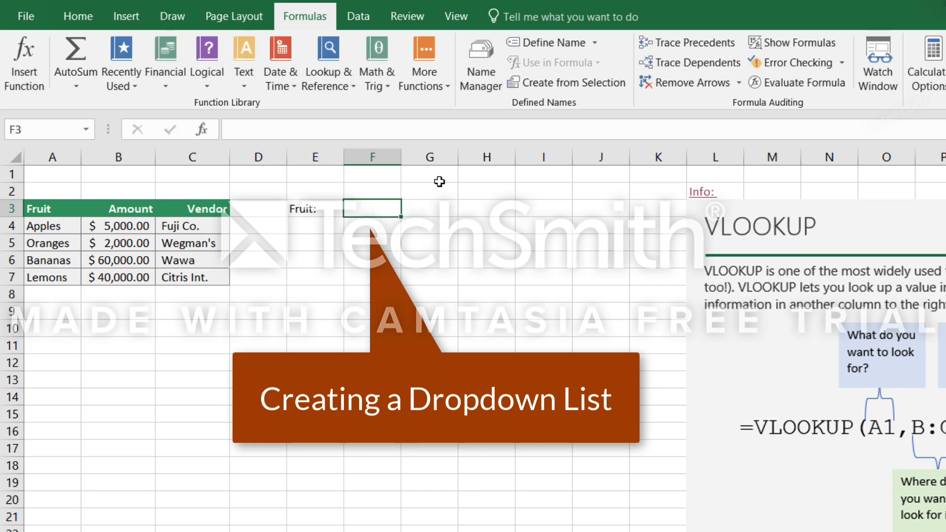
{"action": "left_click", "coordinate": [360, 19]}
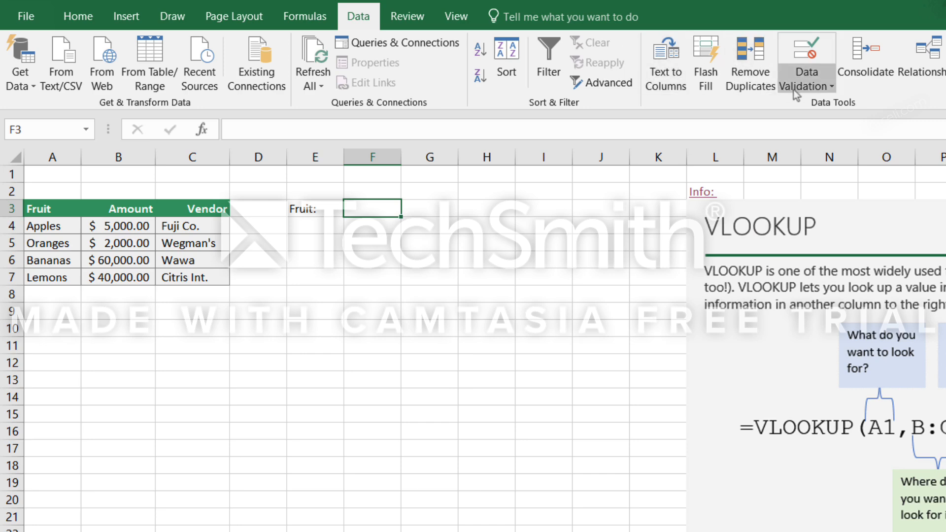
{"action": "left_click", "coordinate": [812, 88]}
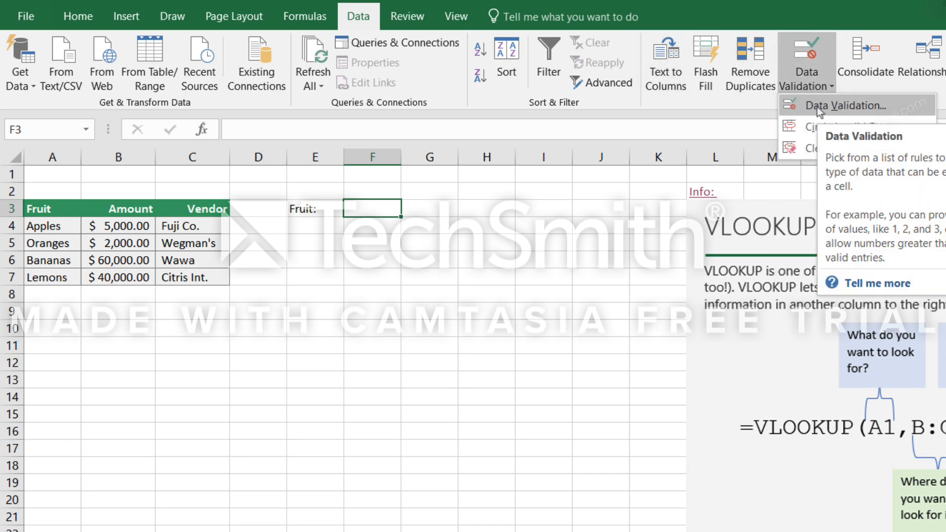
{"action": "left_click", "coordinate": [817, 108]}
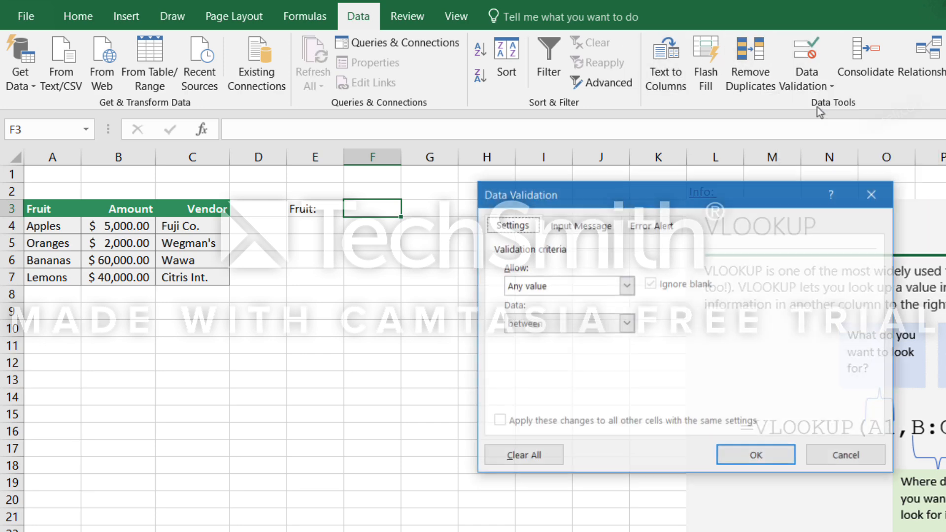
{"action": "left_click", "coordinate": [626, 285]}
{"action": "left_click", "coordinate": [511, 339]}
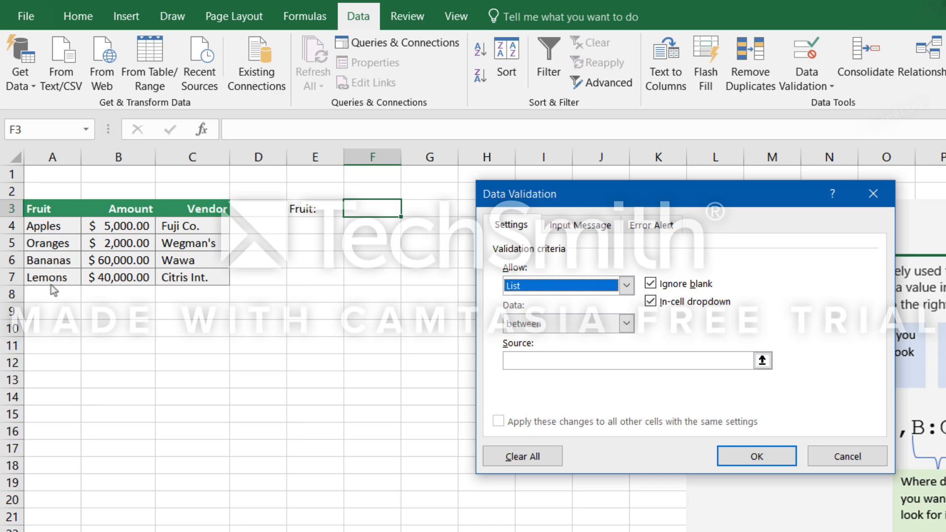
{"action": "left_click", "coordinate": [521, 362]}
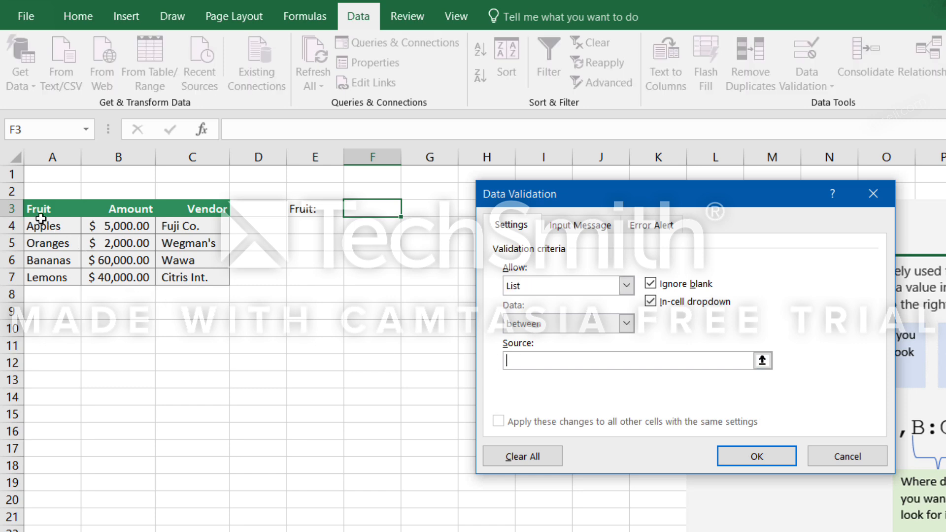
{"action": "left_click_drag", "start_coordinate": [43, 226], "coordinate": [54, 278]}
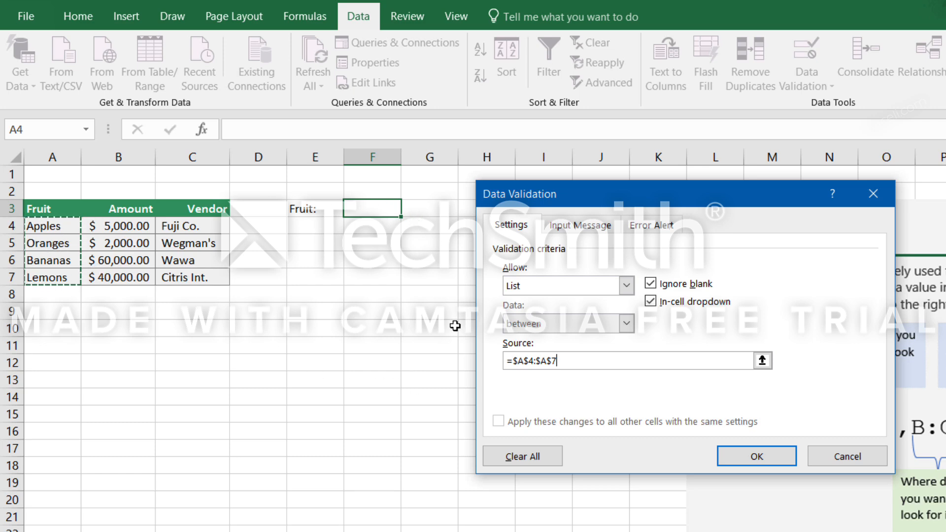
{"action": "left_click", "coordinate": [755, 459]}
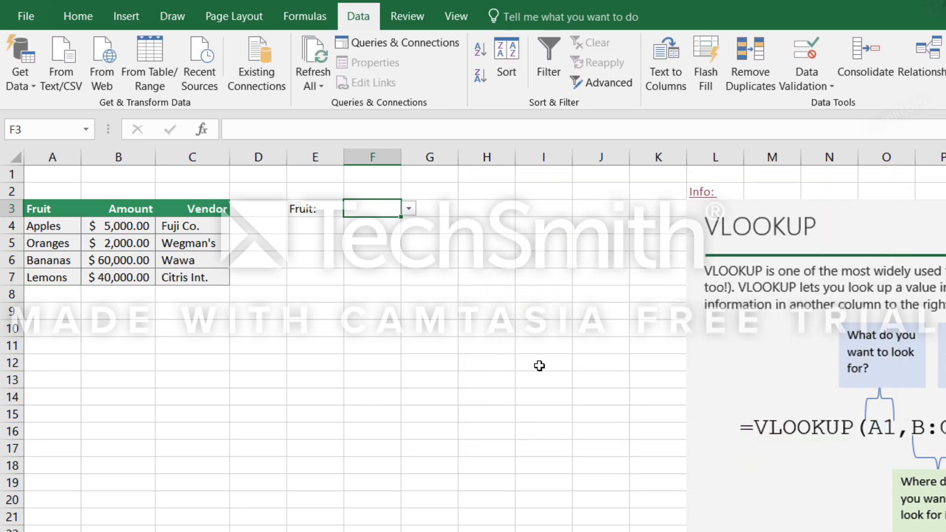
{"action": "left_click", "coordinate": [409, 210]}
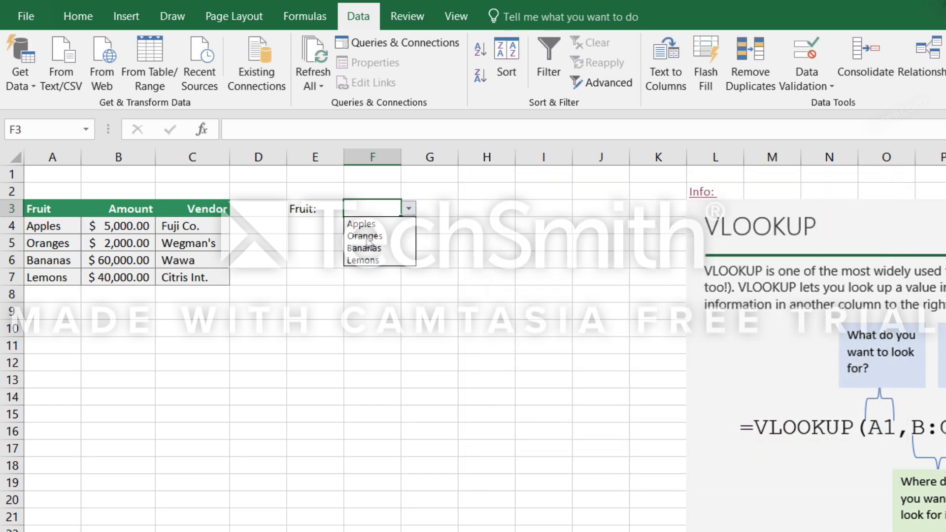
{"action": "left_click", "coordinate": [438, 216]}
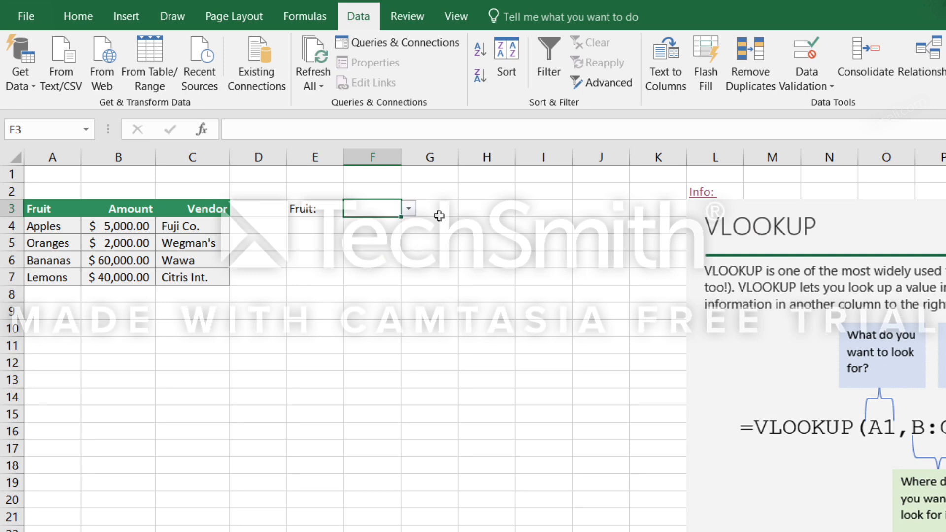
Enter the label Price in G2 above the lookup result cell.
{"action": "left_click", "coordinate": [439, 211]}
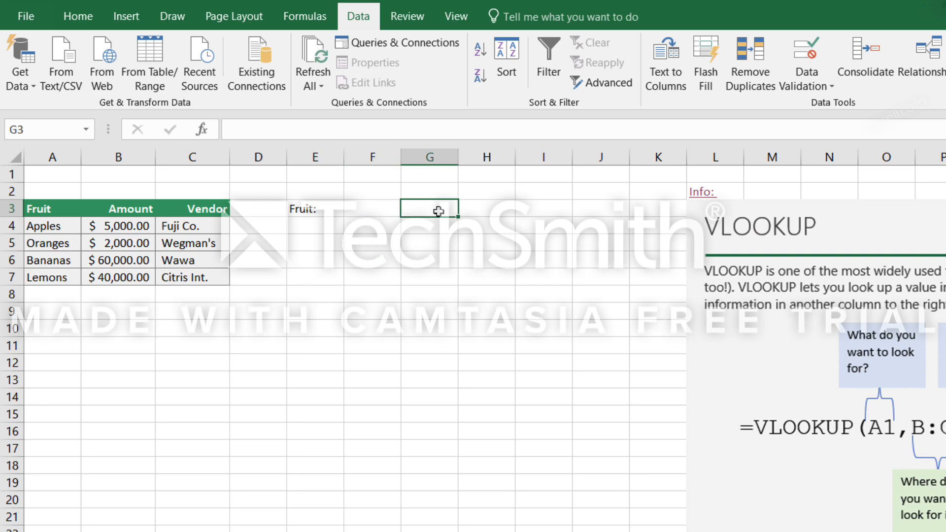
{"action": "left_click", "coordinate": [425, 189]}
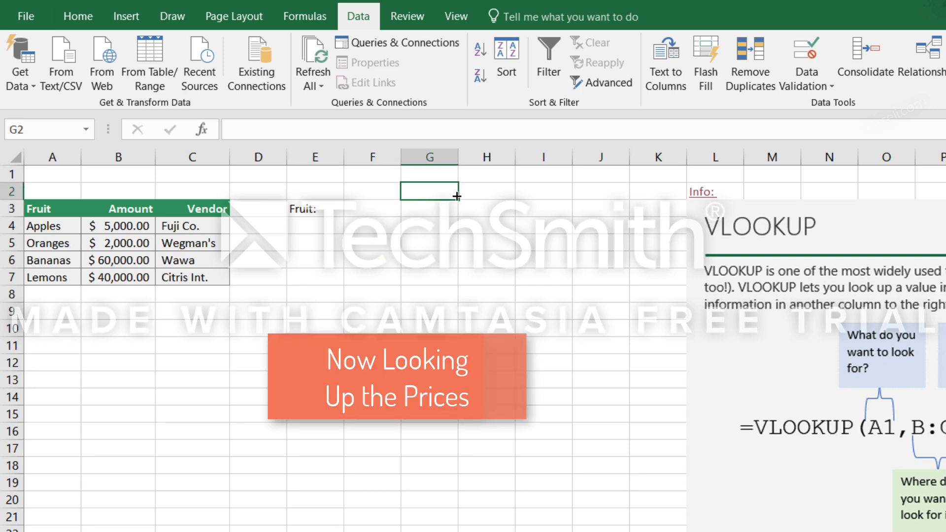
{"action": "type", "text": "Price"}
{"action": "key", "text": "Return"}
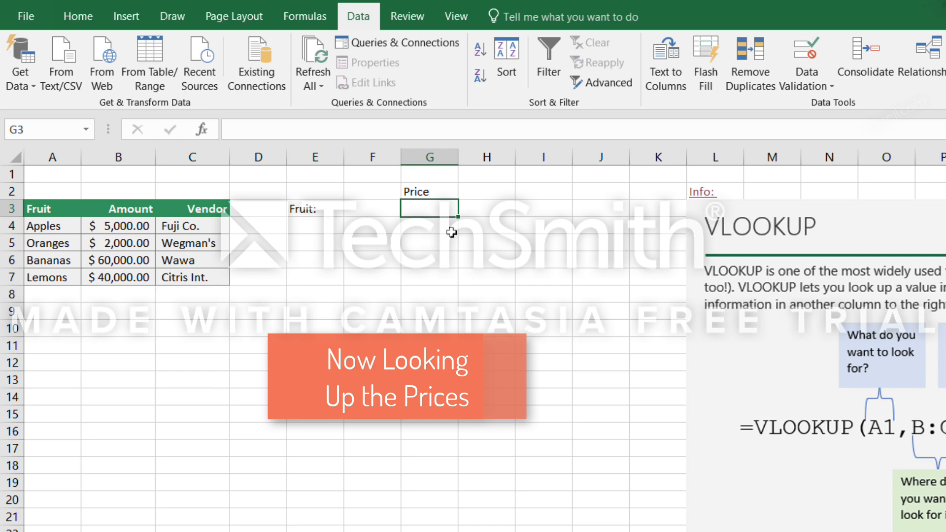
Start a VLOOKUP formula in G3 with F3 as the lookup value and A4:C7 as the table array.
{"action": "left_click", "coordinate": [399, 212]}
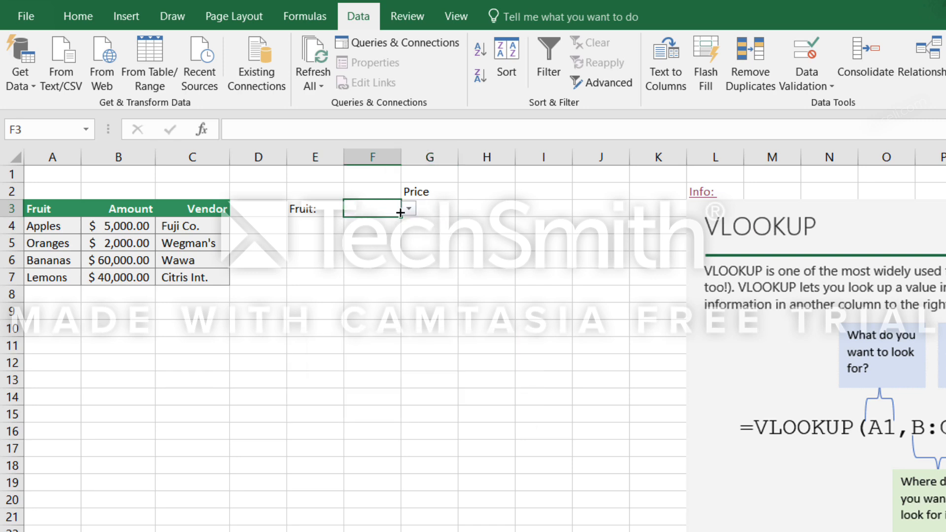
{"action": "left_click", "coordinate": [428, 209]}
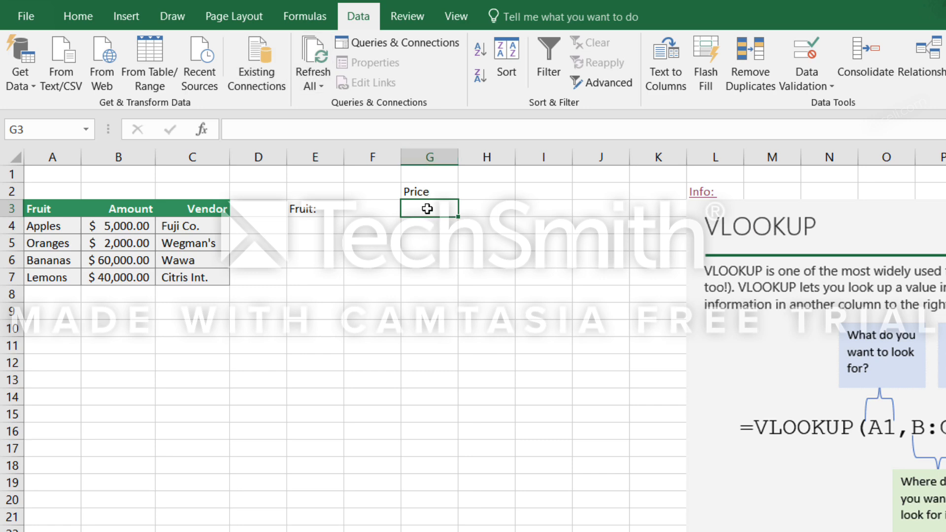
{"action": "type", "text": "="}
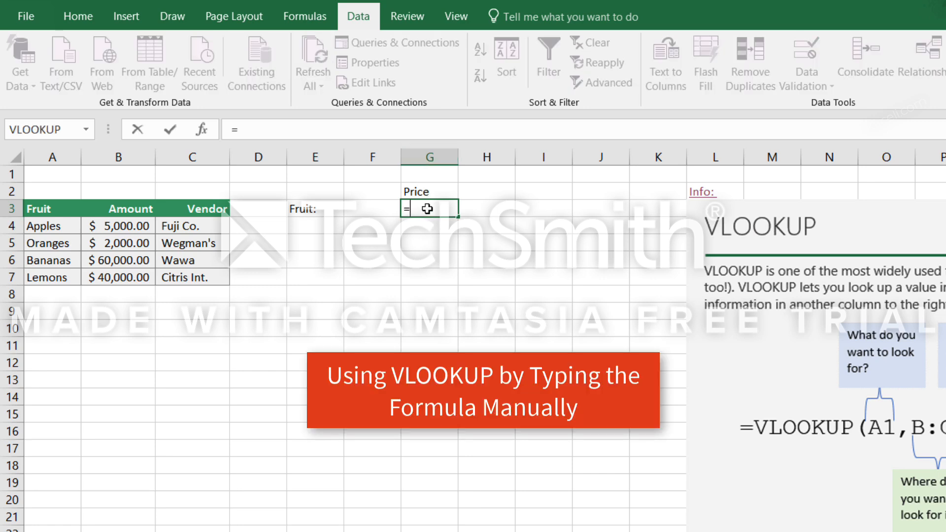
{"action": "type", "text": "v"}
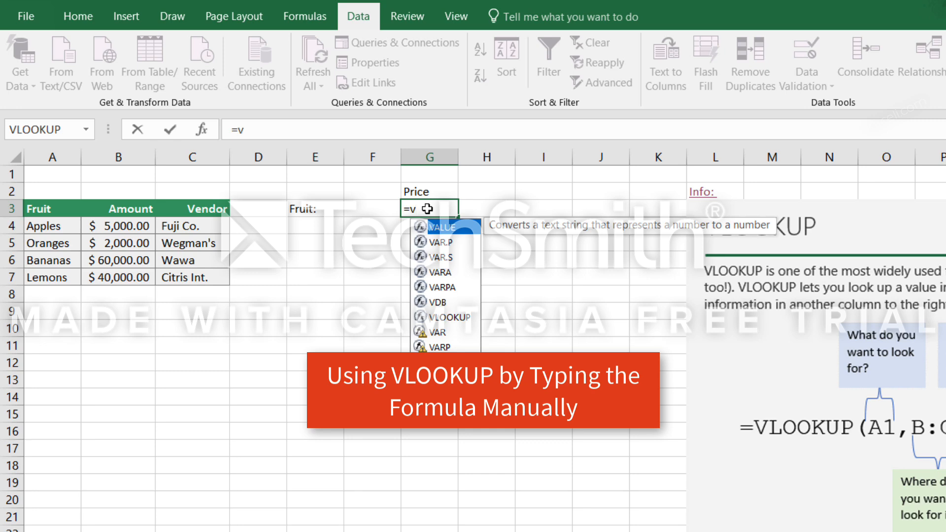
{"action": "type", "text": "l"}
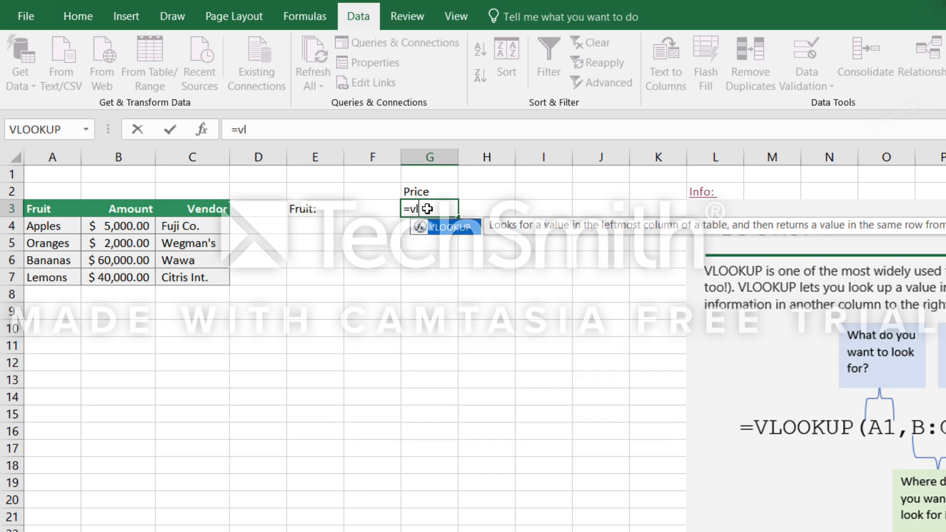
{"action": "key", "text": "Tab"}
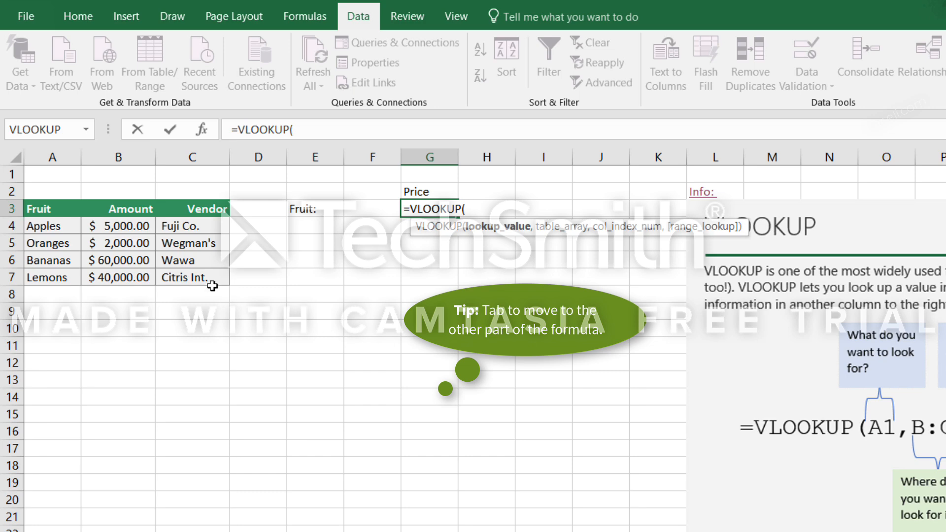
{"action": "left_click", "coordinate": [375, 209]}
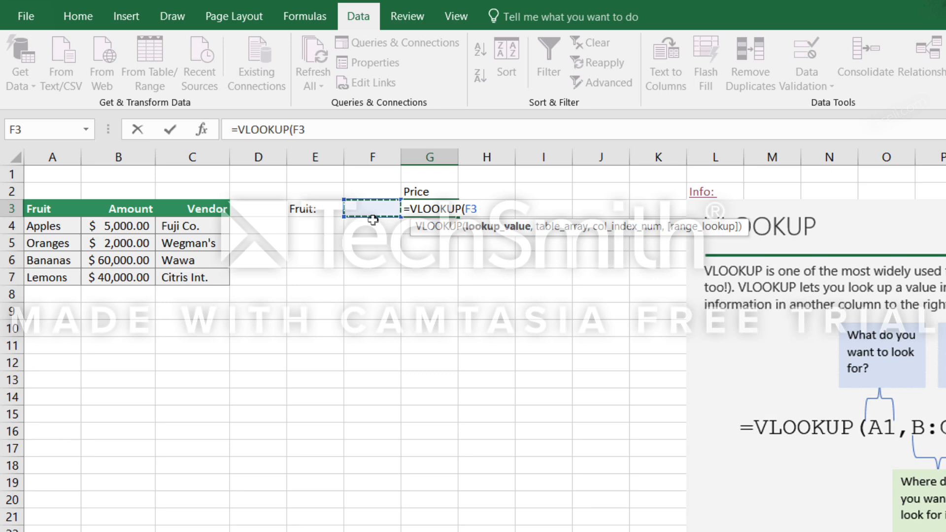
{"action": "type", "text": ","}
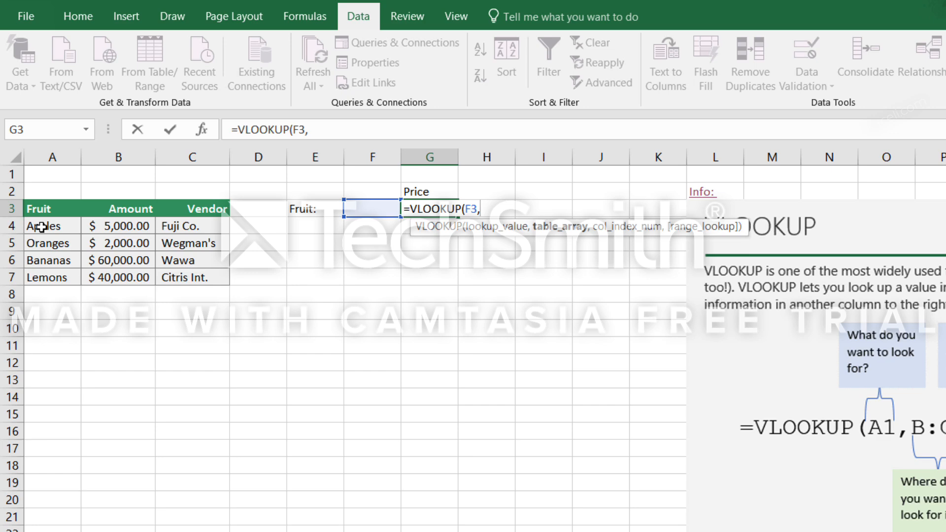
{"action": "left_click_drag", "start_coordinate": [41, 227], "coordinate": [182, 286]}
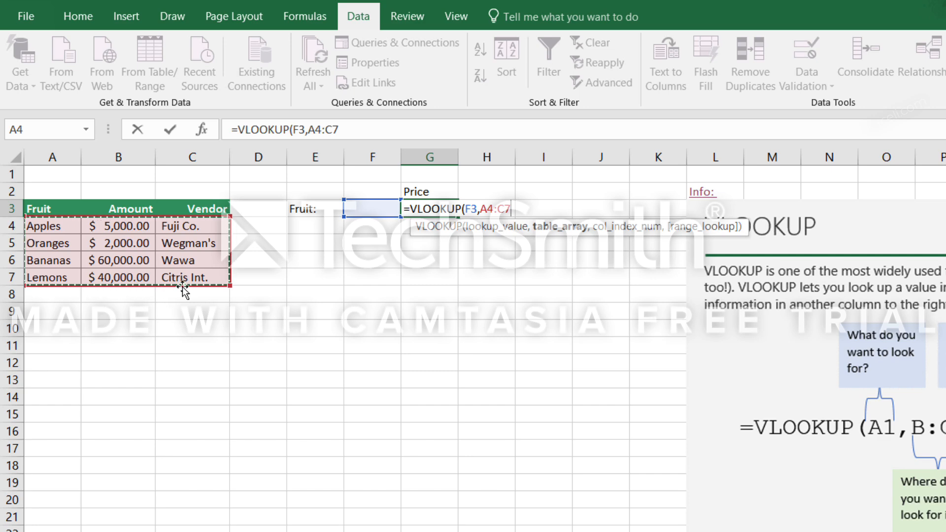
{"action": "type", "text": ","}
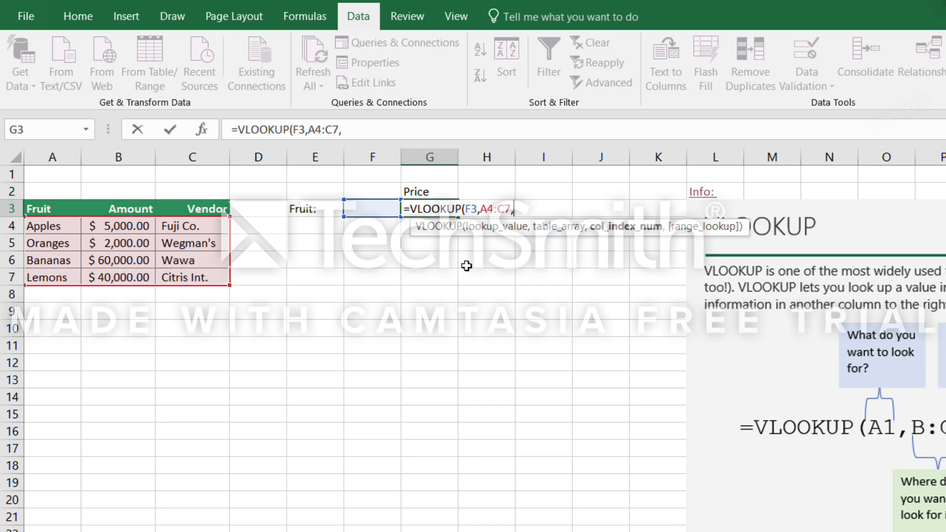
Set the column index number to 2 and the range lookup to false, and complete the G3 formula.
{"action": "type", "text": "2,"}
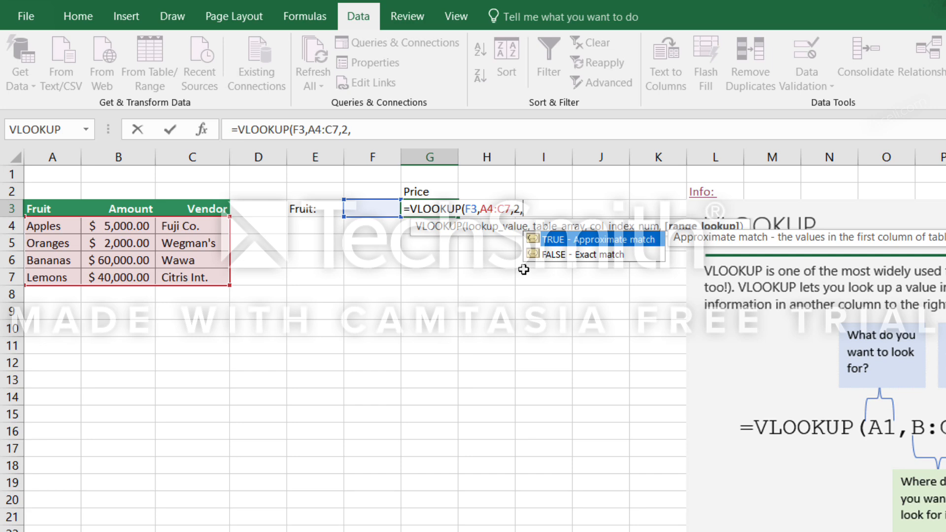
{"action": "type", "text": "false"}
{"action": "type", "text": ")"}
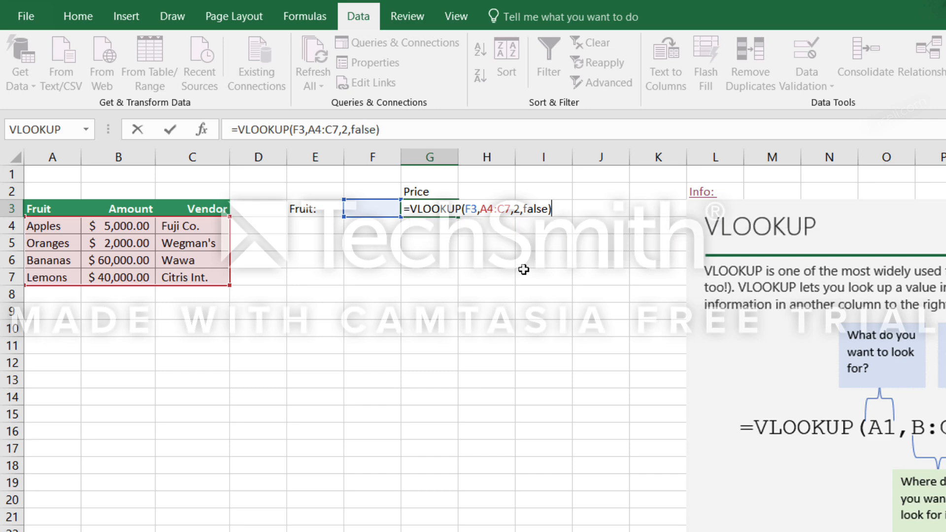
{"action": "key", "text": "Return"}
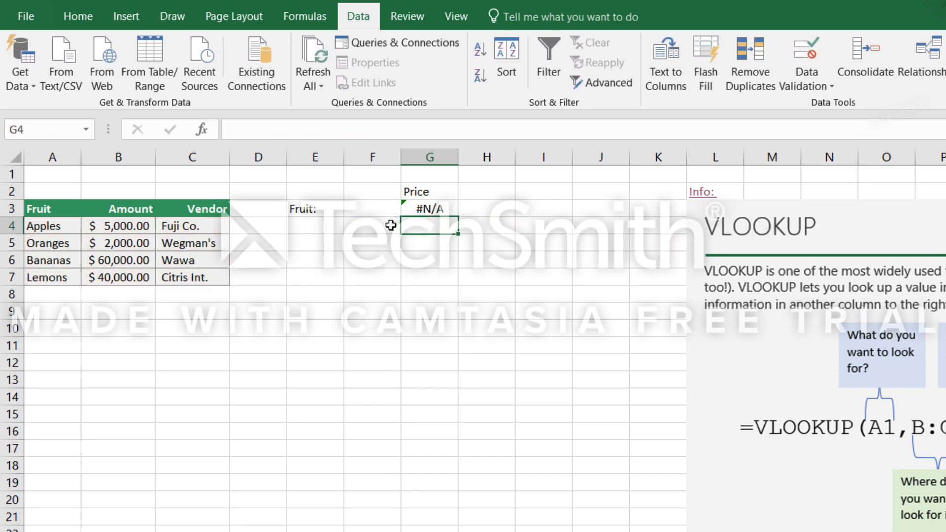
Test the price lookup by choosing Bananas and then Lemons from the F3 dropdown.
{"action": "left_click", "coordinate": [419, 212]}
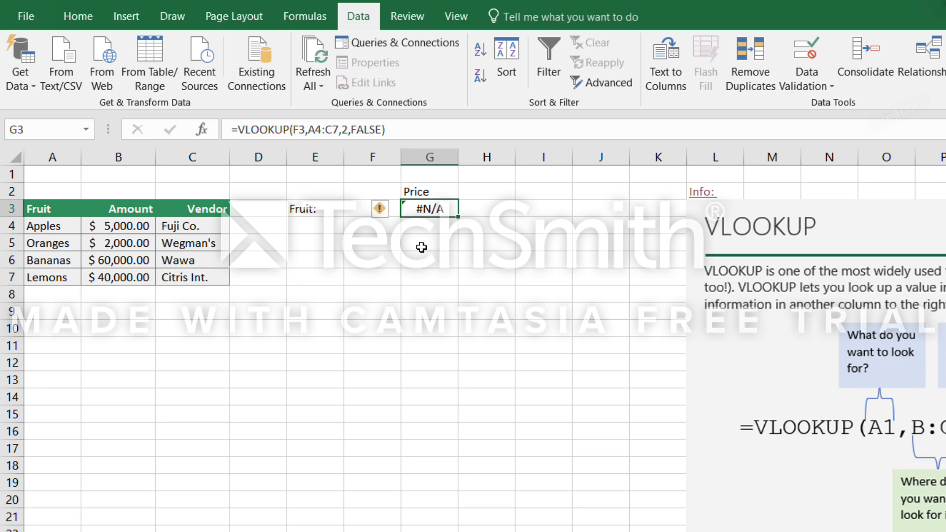
{"action": "left_click", "coordinate": [435, 233]}
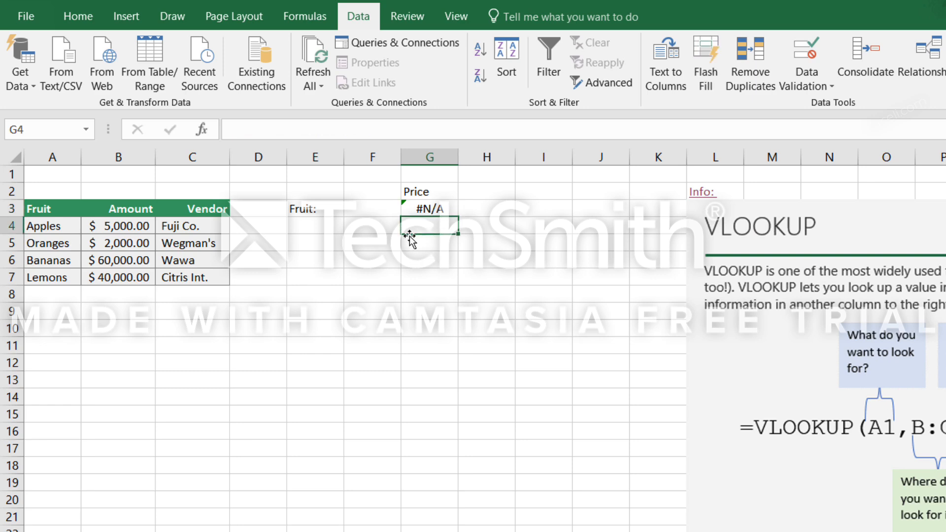
{"action": "left_click", "coordinate": [378, 209]}
{"action": "left_click", "coordinate": [408, 209]}
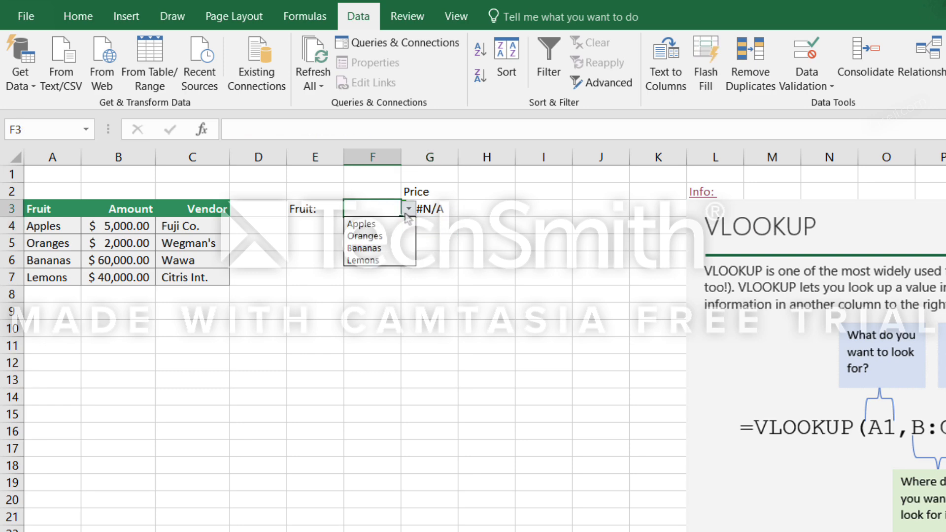
{"action": "left_click", "coordinate": [367, 248]}
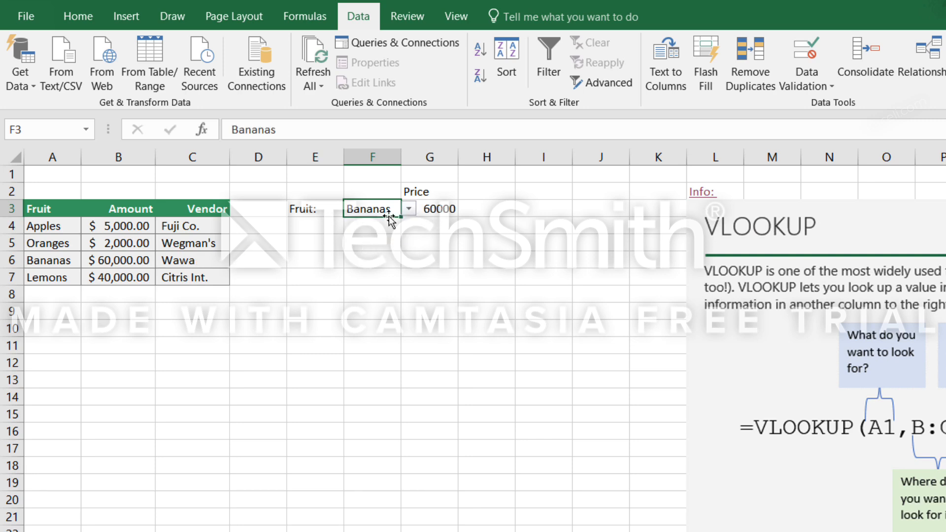
{"action": "left_click", "coordinate": [409, 210]}
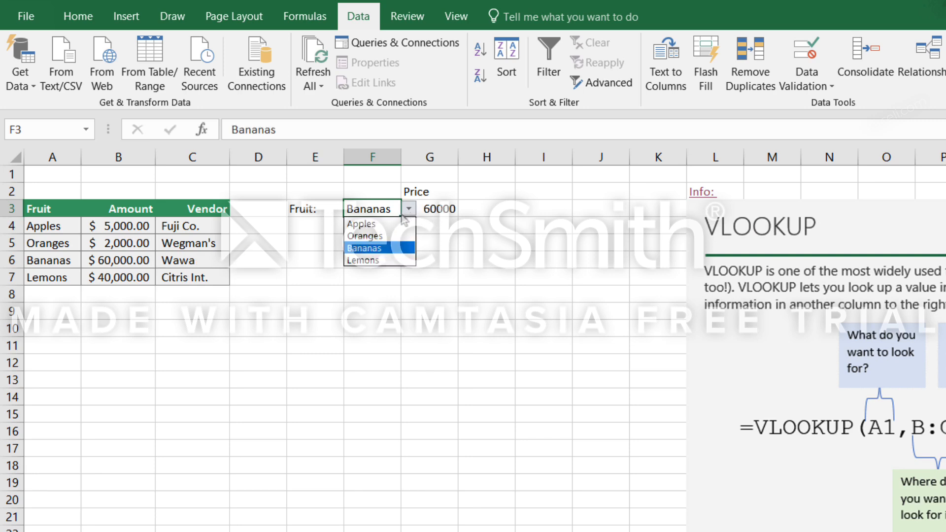
{"action": "left_click", "coordinate": [374, 261]}
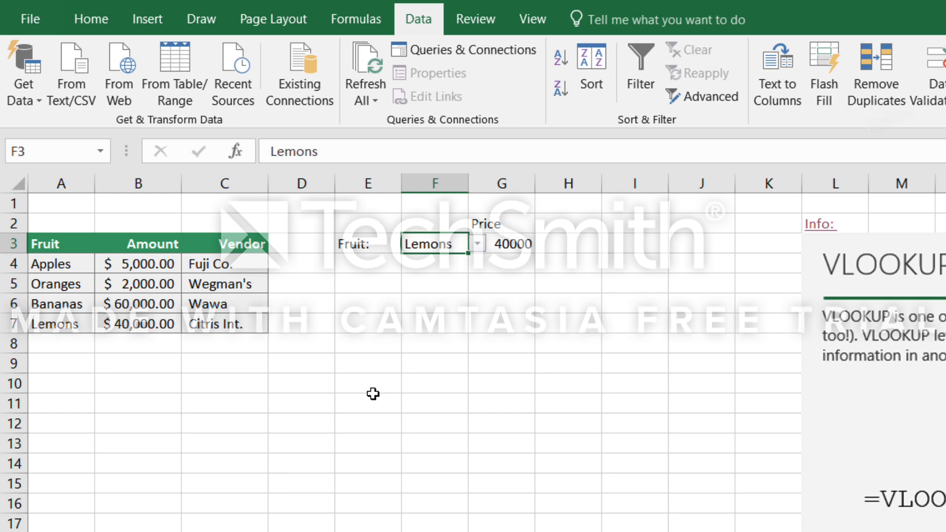
Review the table array in G3's VLOOKUP formula and name the range A4:C7 FruitData.
{"action": "left_click", "coordinate": [347, 380]}
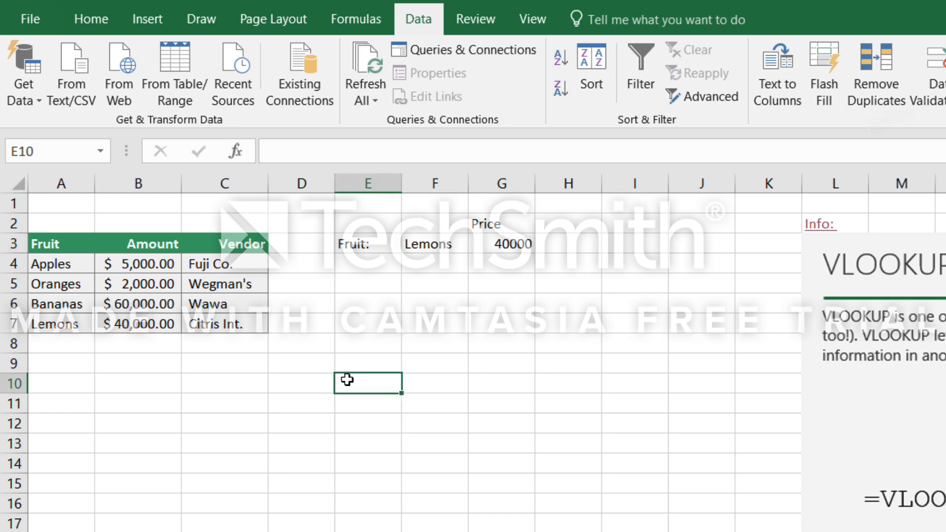
{"action": "left_click", "coordinate": [64, 264]}
{"action": "left_click_drag", "start_coordinate": [93, 267], "coordinate": [242, 325]}
{"action": "left_click", "coordinate": [524, 244]}
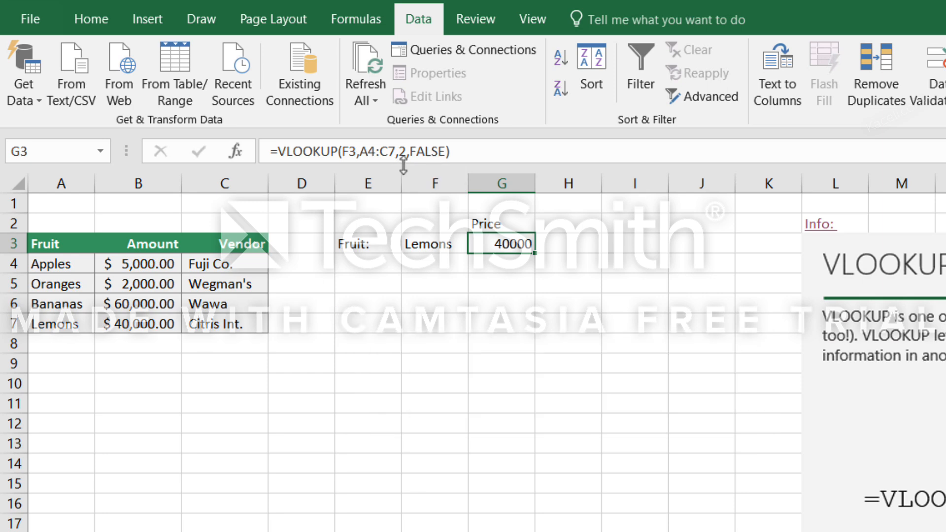
{"action": "left_click", "coordinate": [369, 151]}
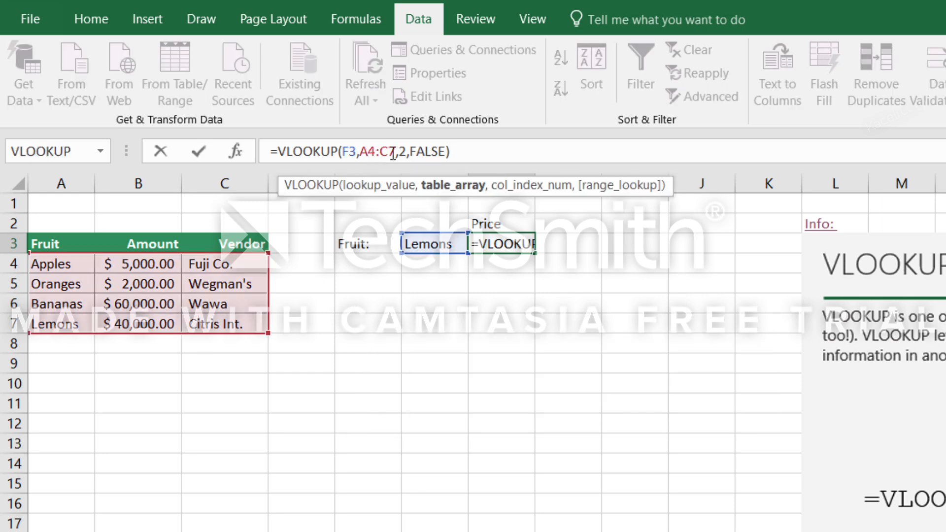
{"action": "left_click", "coordinate": [391, 153]}
{"action": "left_click_drag", "start_coordinate": [51, 264], "coordinate": [220, 325]}
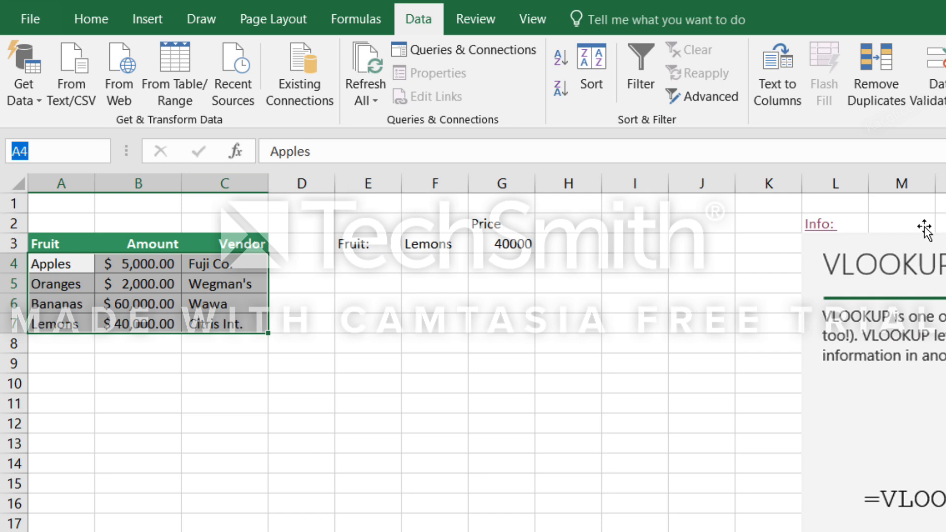
{"action": "type", "text": "FruitData"}
{"action": "key", "text": "Return"}
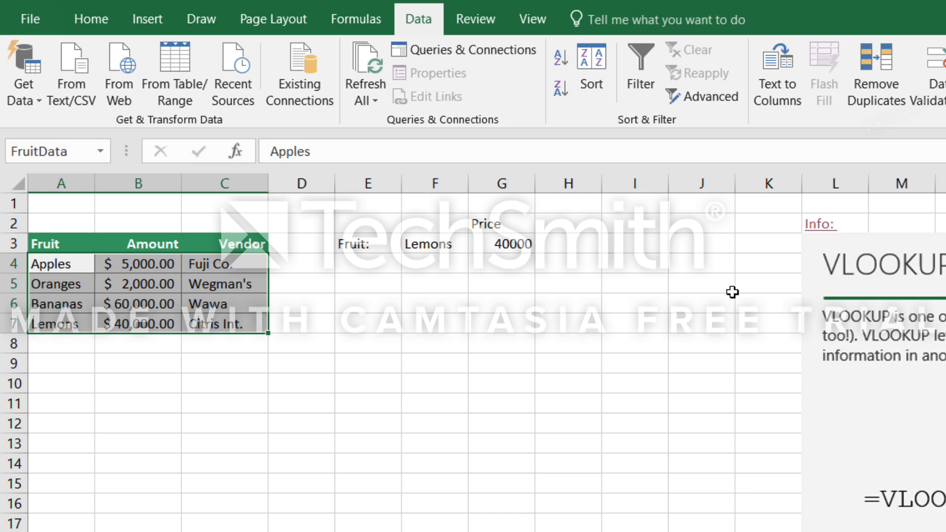
Enter the label Vendor in H2, beside the Price label.
{"action": "left_click", "coordinate": [550, 243]}
{"action": "left_click", "coordinate": [554, 221]}
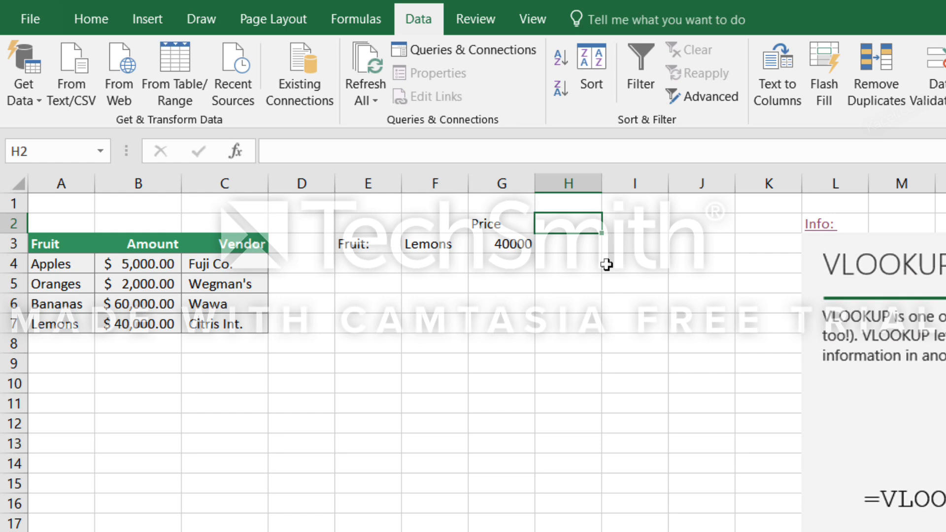
{"action": "type", "text": "Vendor"}
{"action": "key", "text": "Return"}
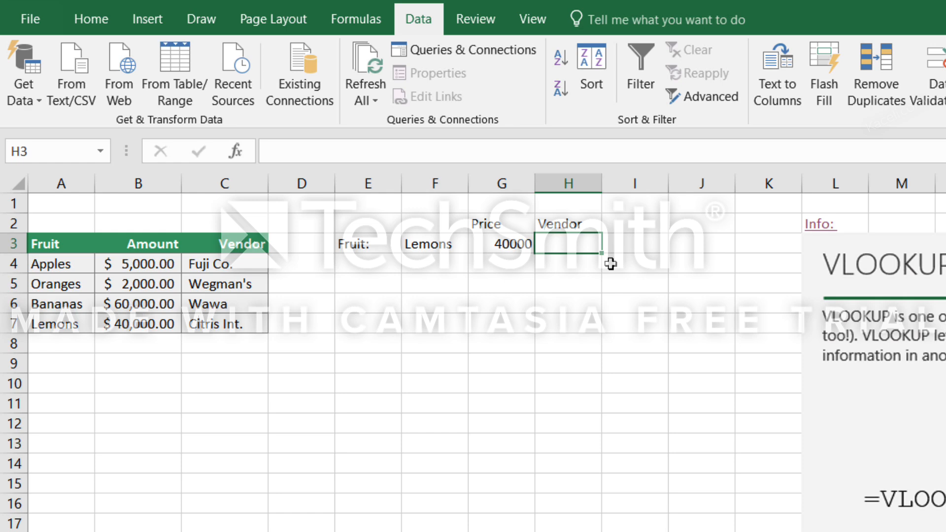
Start a VLOOKUP formula in H3 with F3 as the lookup value and the named range FruitData as the table array.
{"action": "type", "text": "=vlo"}
{"action": "key", "text": "Tab"}
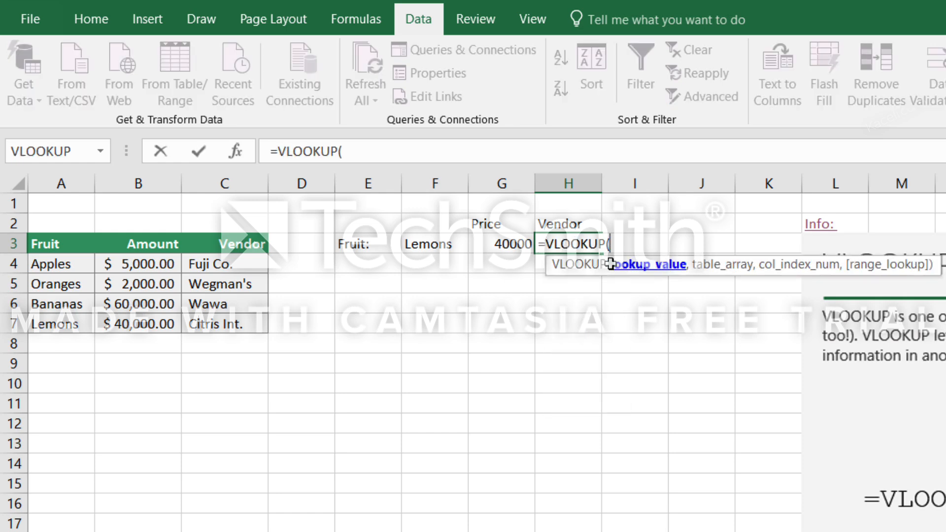
{"action": "left_click", "coordinate": [443, 249]}
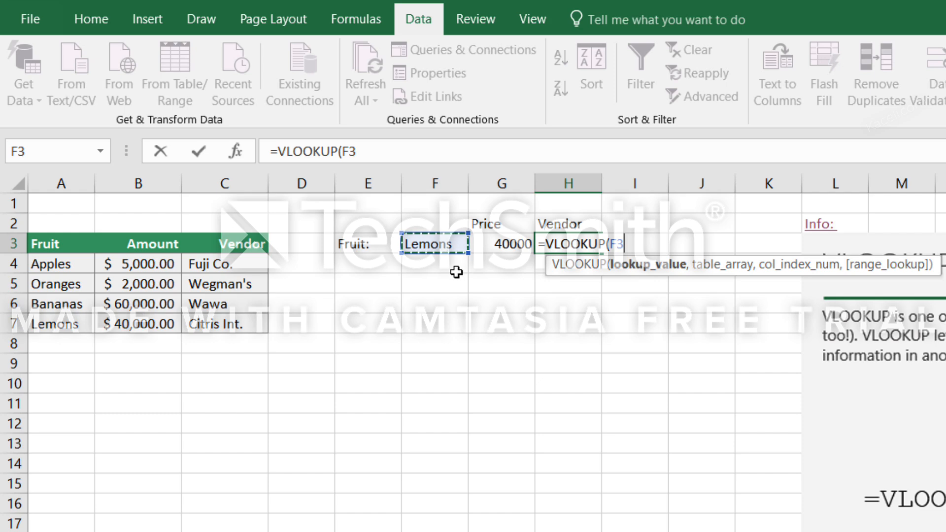
{"action": "type", "text": ","}
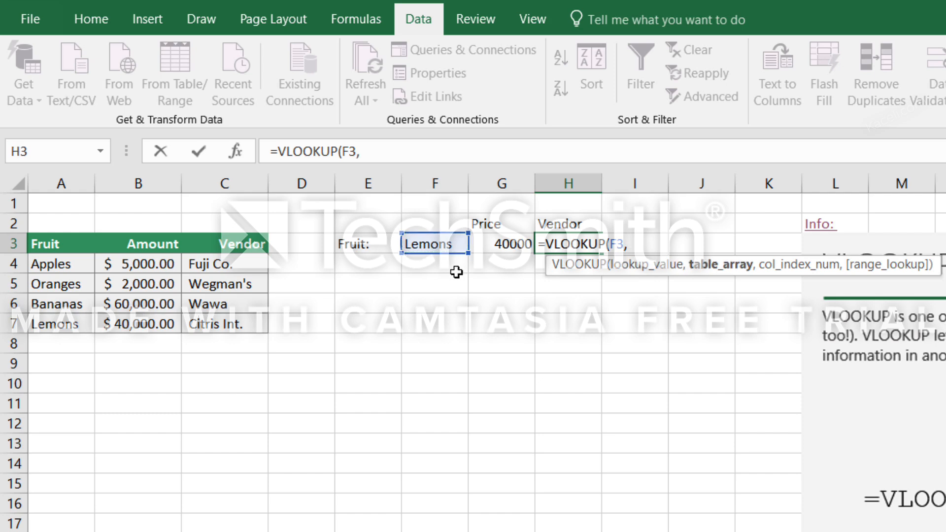
{"action": "type", "text": "fru"}
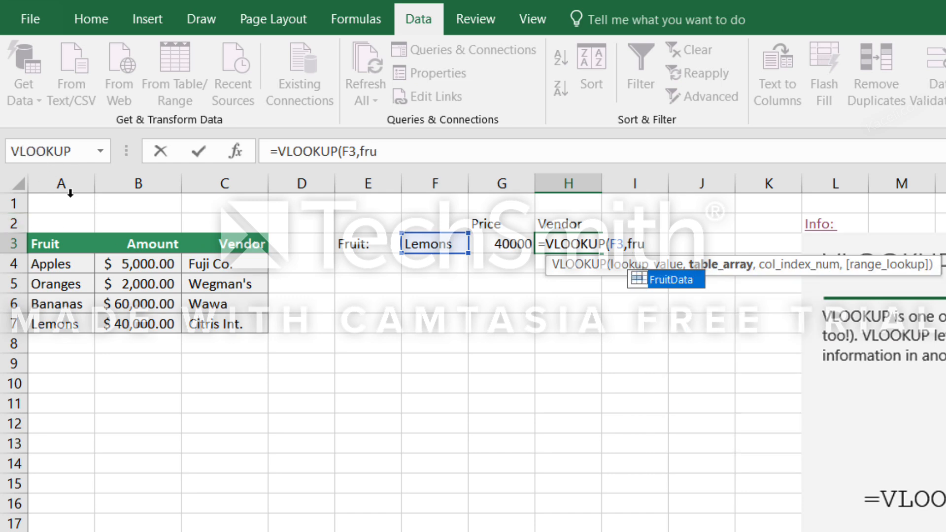
{"action": "left_click", "coordinate": [674, 284]}
{"action": "double_click", "coordinate": [674, 279]}
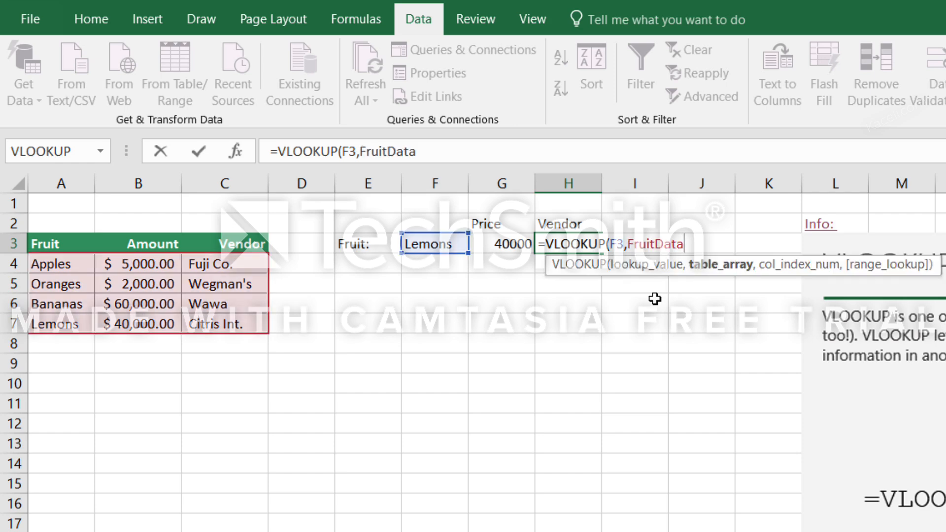
Set the column index number to 3 and the range lookup to false, and complete the H3 formula.
{"action": "type", "text": ","}
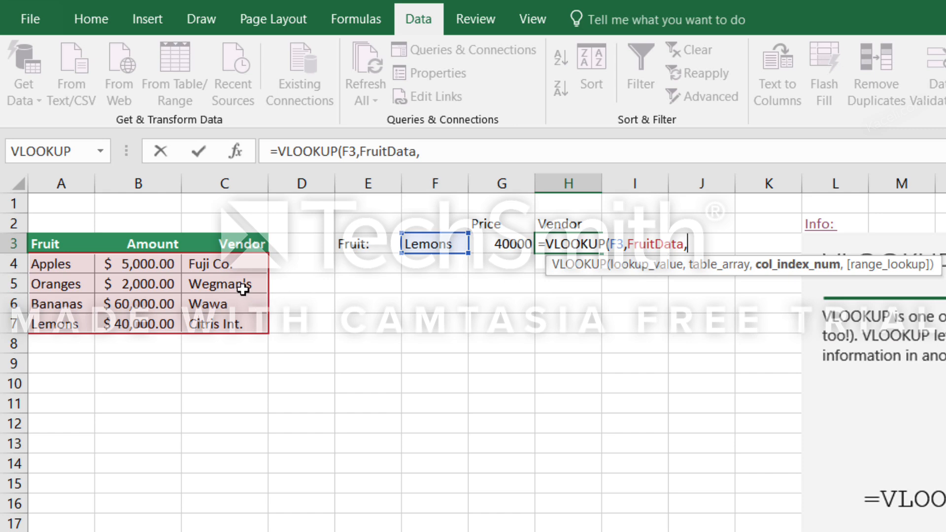
{"action": "type", "text": "3"}
{"action": "type", "text": ",fa"}
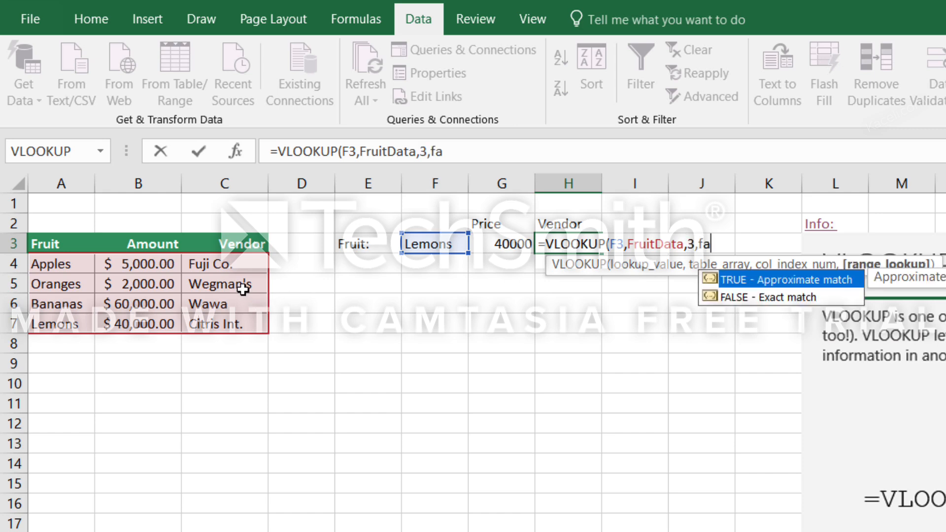
{"action": "type", "text": "lse)"}
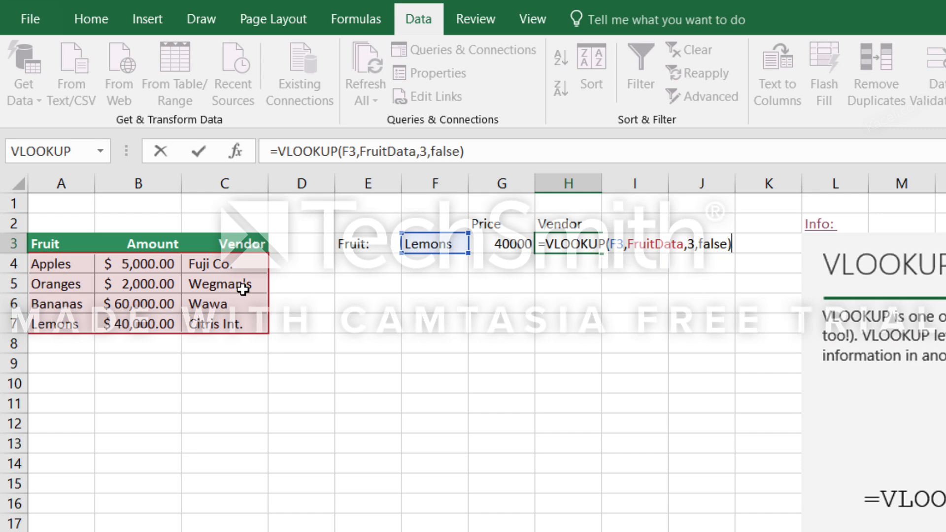
{"action": "key", "text": "Return"}
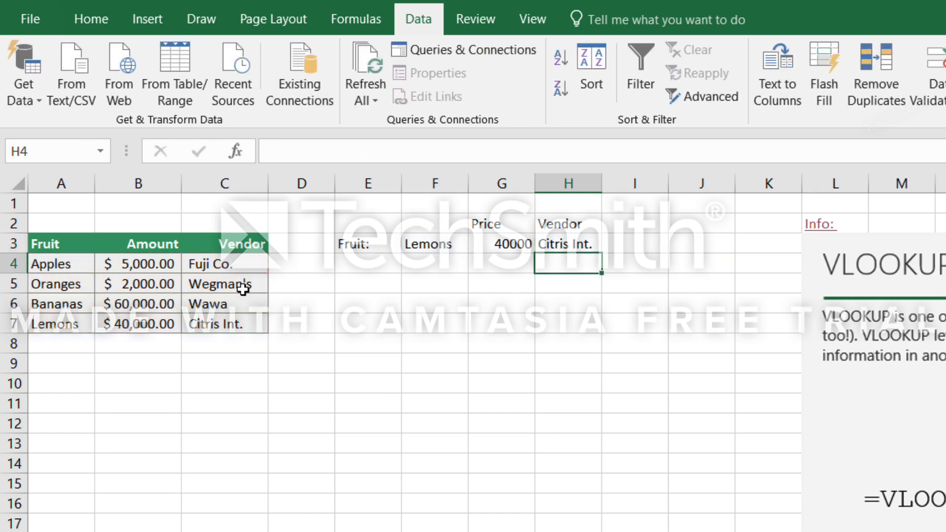
Choose Bananas from the F3 dropdown to test the price and vendor lookups, and widen column G.
{"action": "left_click", "coordinate": [433, 245]}
{"action": "left_click", "coordinate": [478, 244]}
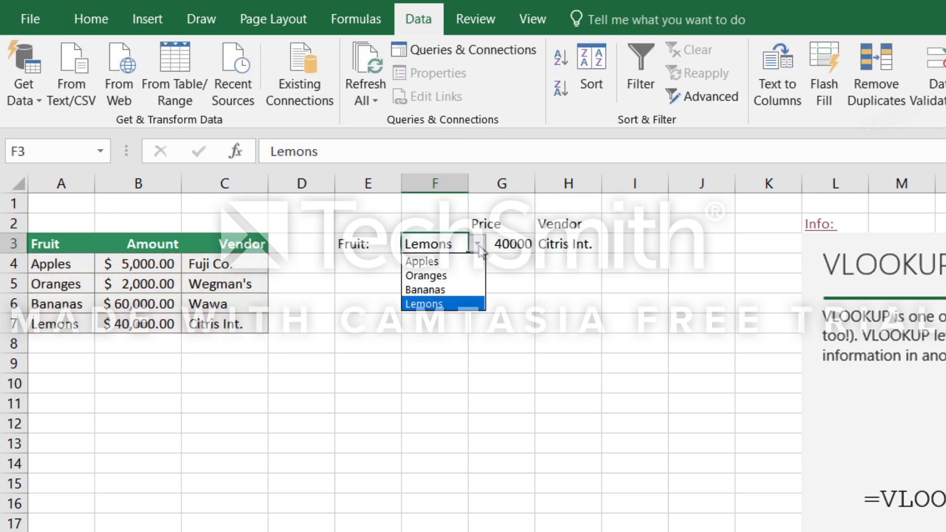
{"action": "left_click", "coordinate": [438, 292]}
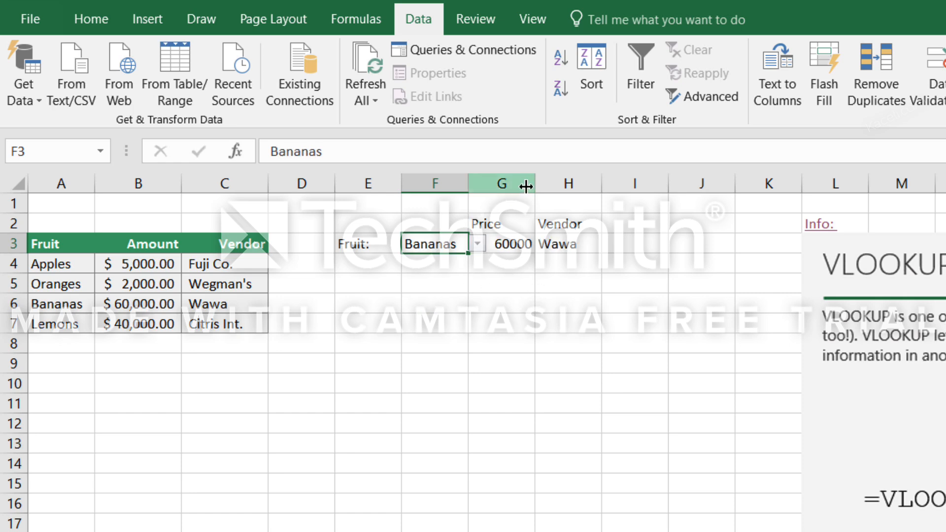
{"action": "left_click_drag", "start_coordinate": [535, 182], "coordinate": [582, 183]}
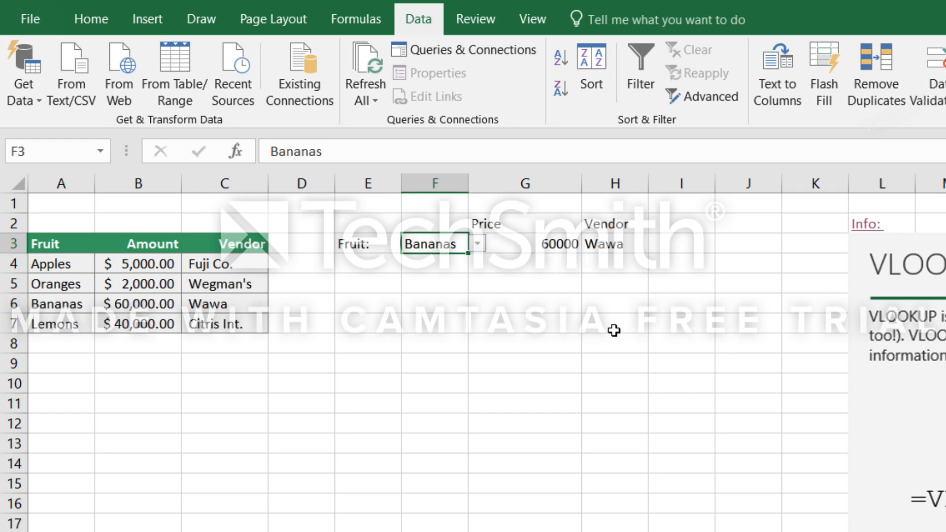
{"action": "left_click", "coordinate": [453, 319]}
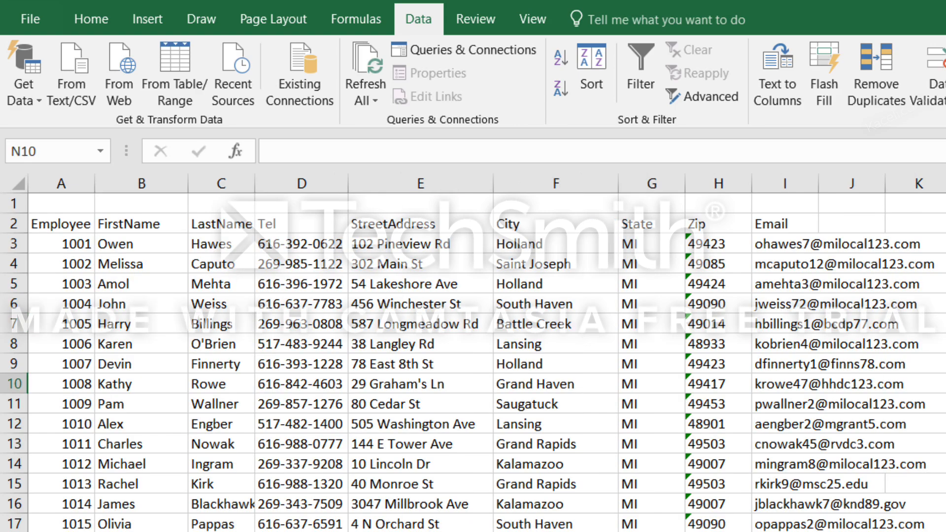
Examine the employee data sheet's columns and rows and the empty ID, FirstName, LastName and Email table on the VLOOKUP sheet.
{"action": "scroll", "coordinate": [606, 312], "scroll_direction": "down", "scroll_amount": 1}
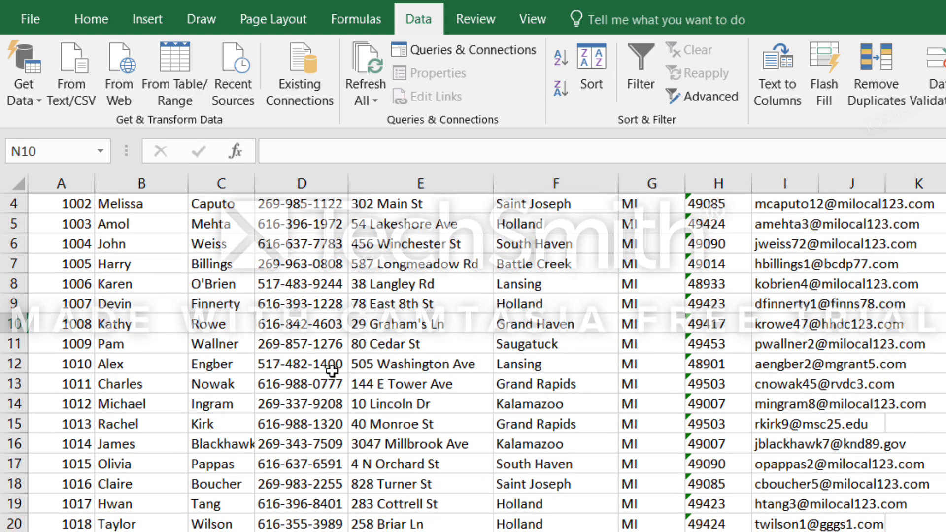
{"action": "scroll", "coordinate": [606, 311], "scroll_direction": "up", "scroll_amount": 1}
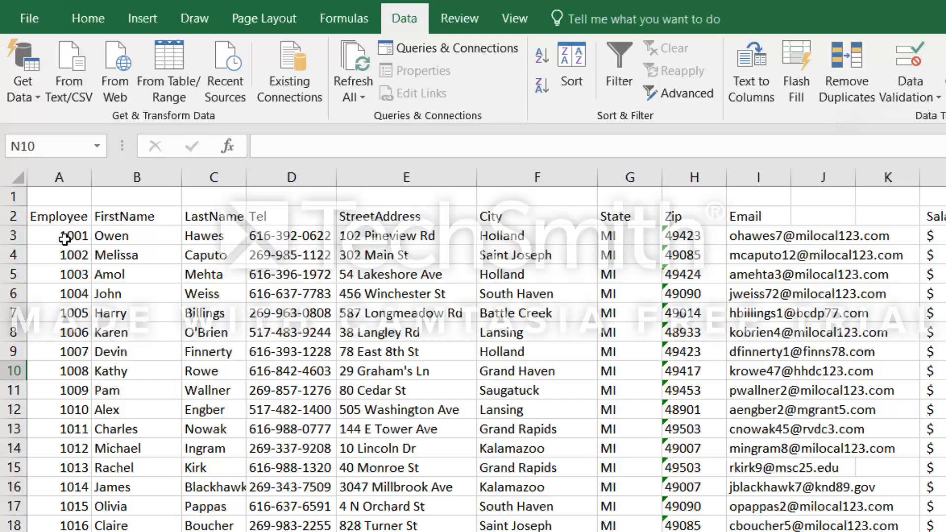
{"action": "left_click", "coordinate": [67, 249]}
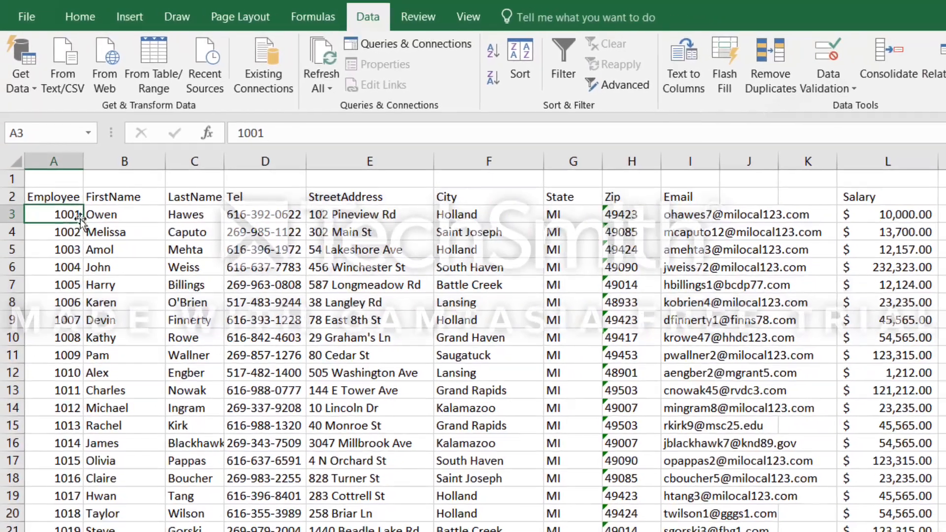
{"action": "left_click", "coordinate": [945, 213]}
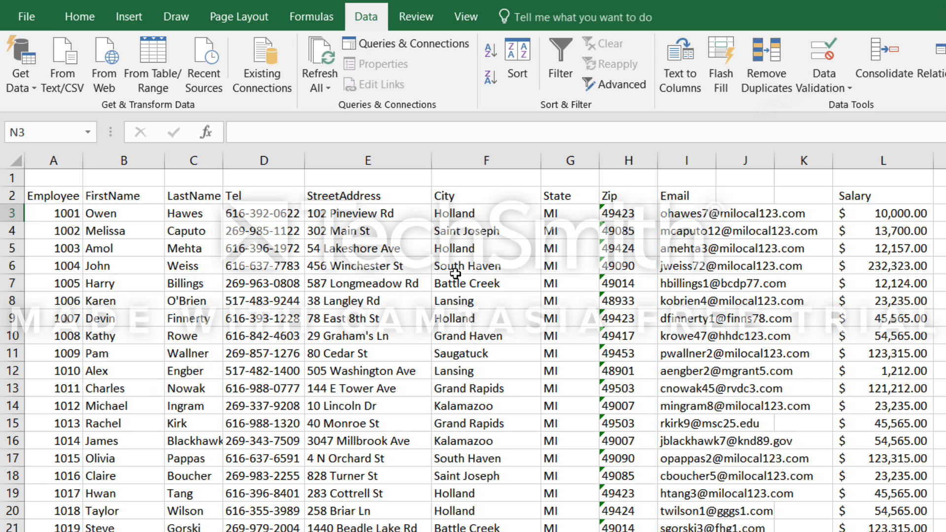
{"action": "key", "text": "ctrl+Page_Down"}
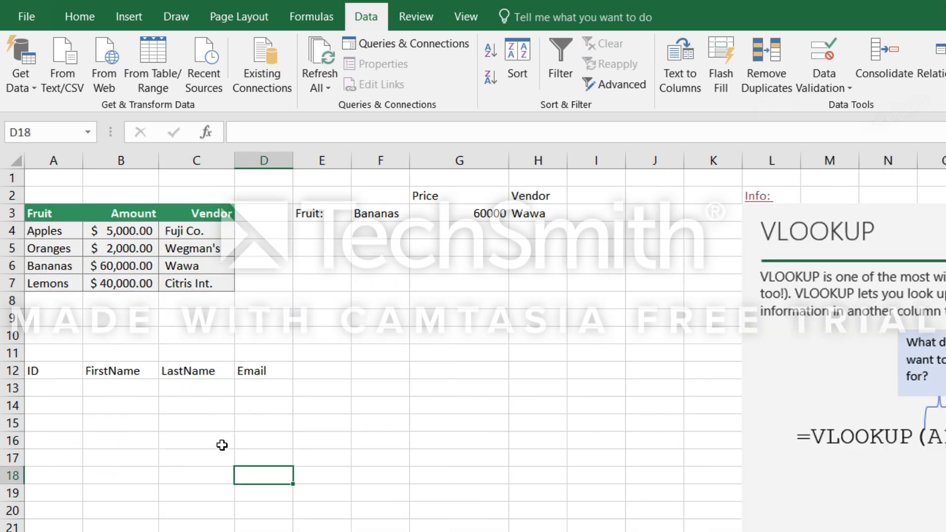
{"action": "left_click", "coordinate": [42, 389]}
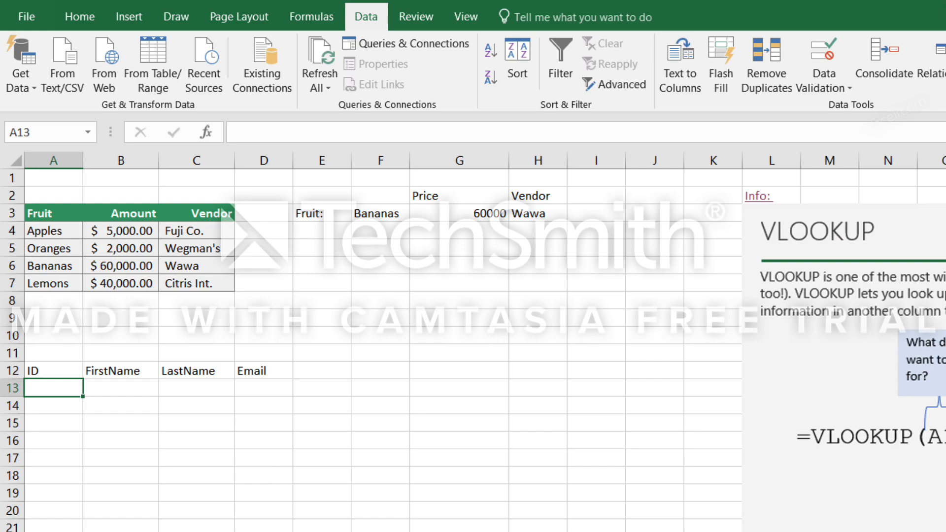
{"action": "key", "text": "ctrl+Page_Down"}
{"action": "left_click", "coordinate": [412, 376]}
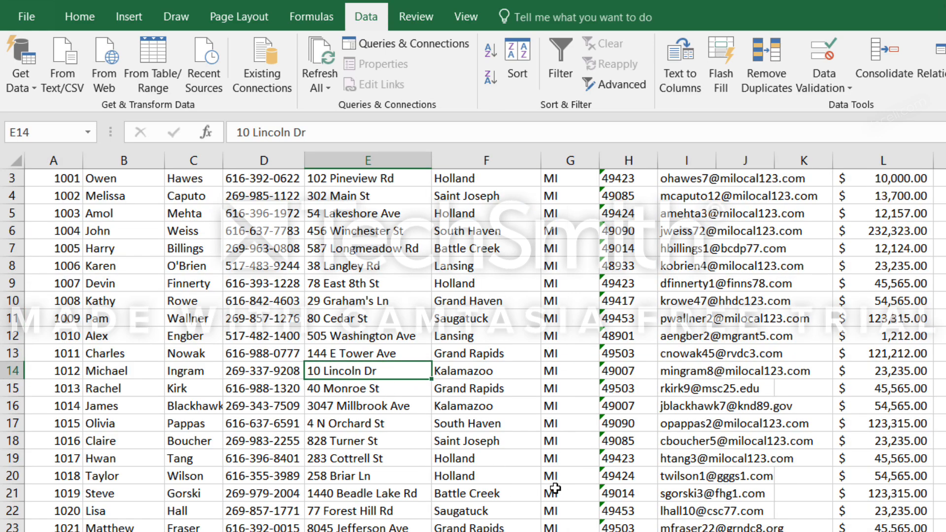
{"action": "scroll", "coordinate": [556, 489], "scroll_direction": "down", "scroll_amount": 5}
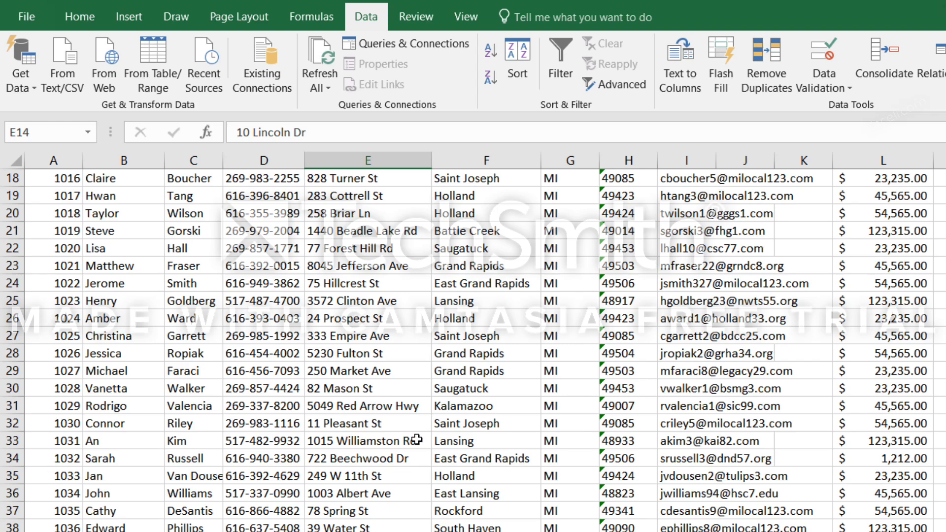
{"action": "scroll", "coordinate": [417, 440], "scroll_direction": "up", "scroll_amount": 6}
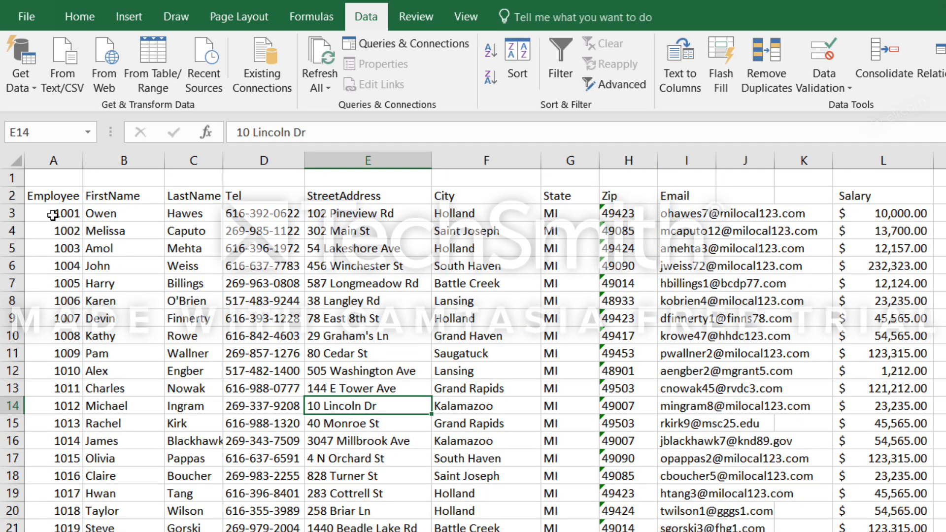
Select all employee records from A3 across to the Salary column and check the range's name.
{"action": "left_click_drag", "start_coordinate": [53, 216], "coordinate": [873, 212]}
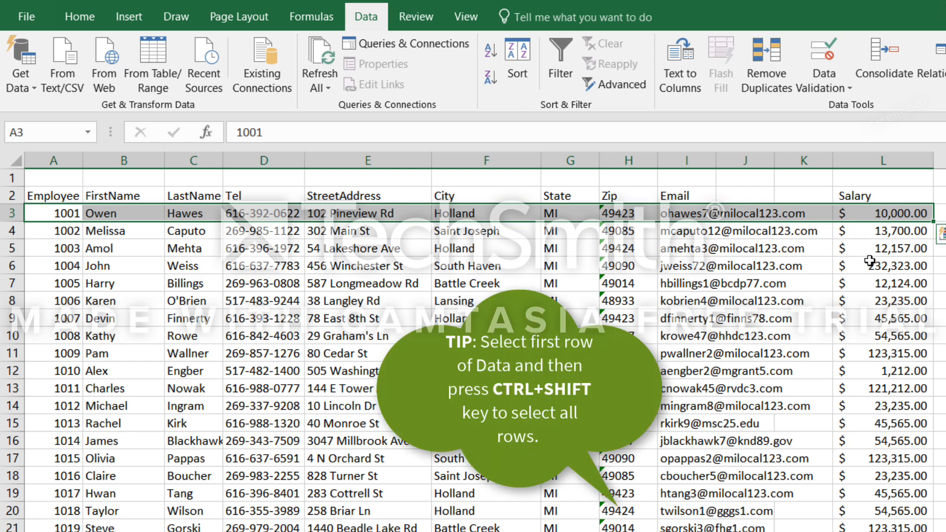
{"action": "key", "text": "ctrl+shift+Down"}
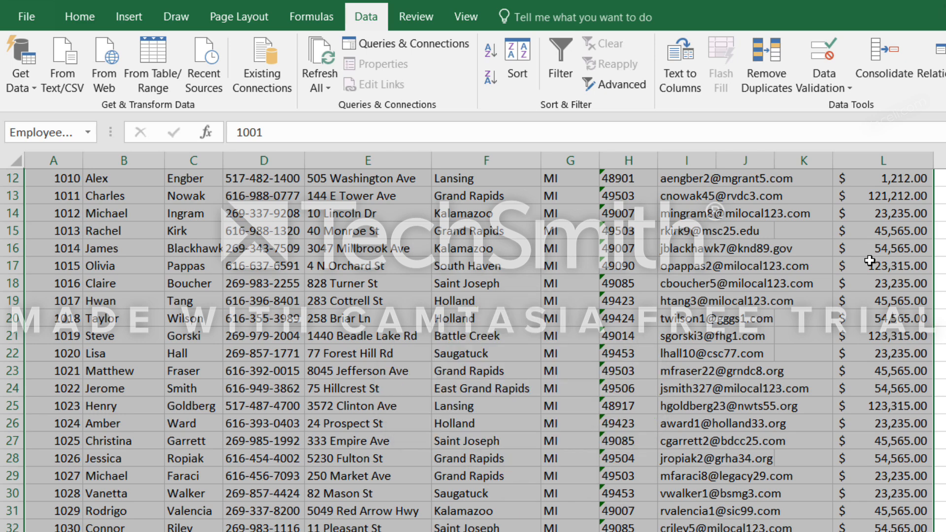
{"action": "left_click", "coordinate": [68, 136]}
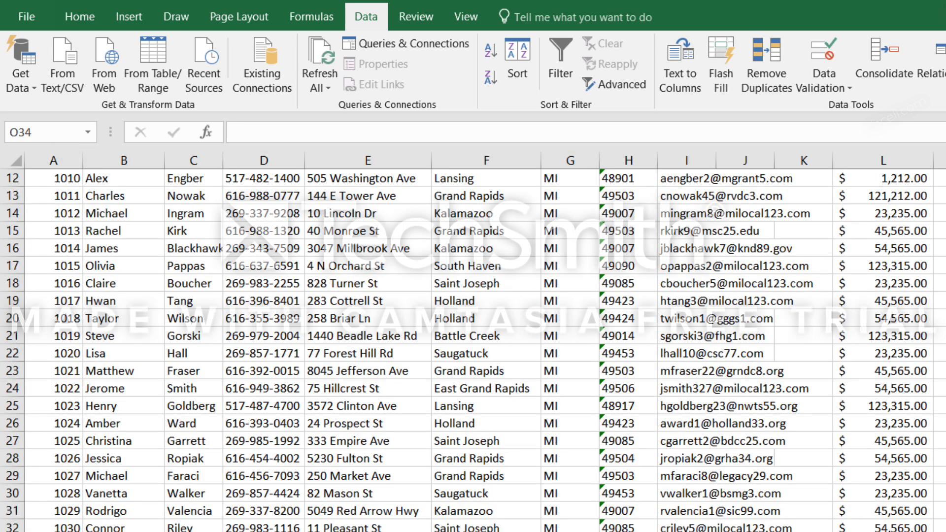
Link A13 under ID on the VLOOKUP sheet to cell A3 of the 11.a VLOOKUP Data sheet, and check the formula.
{"action": "key", "text": "ctrl+Page_Up"}
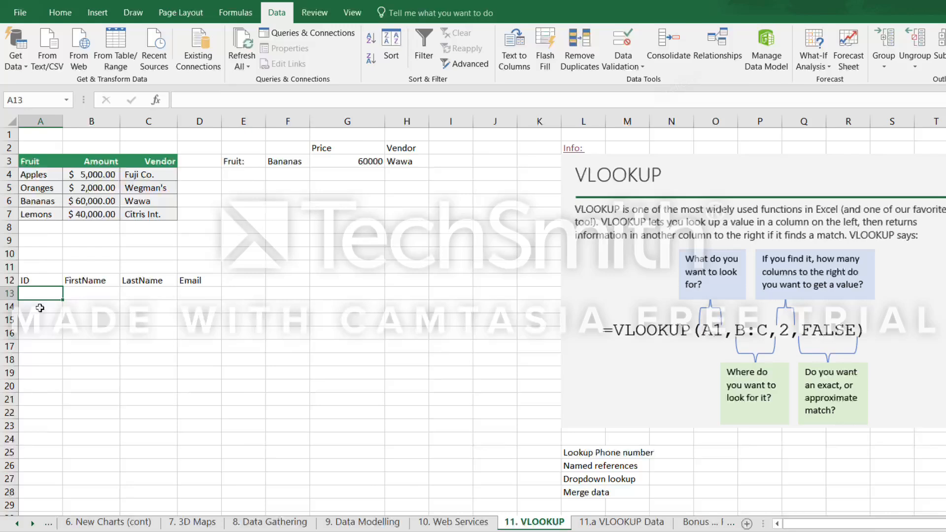
{"action": "type", "text": "="}
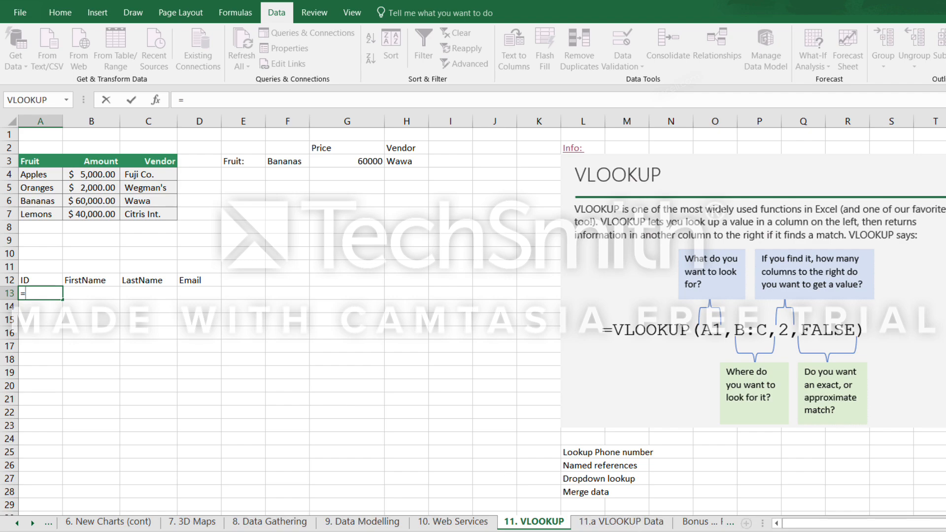
{"action": "left_click", "coordinate": [625, 521]}
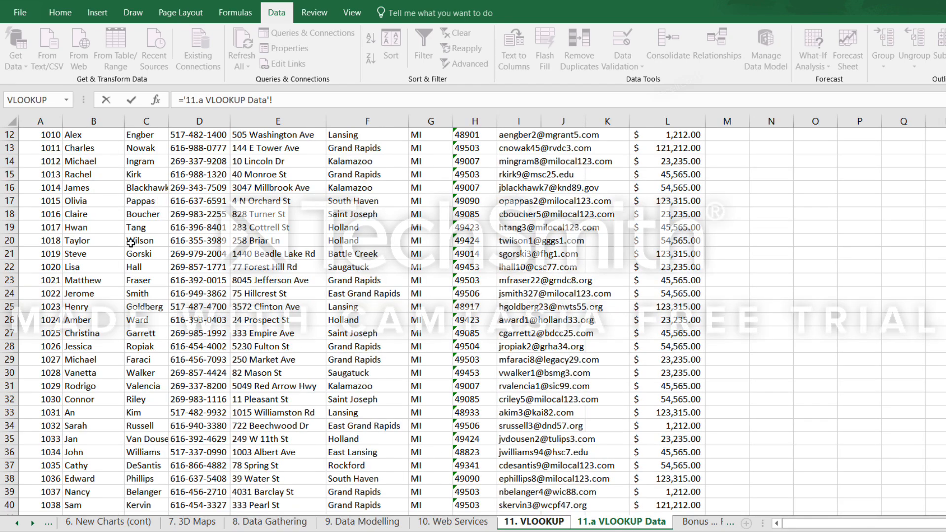
{"action": "scroll", "coordinate": [59, 193], "scroll_direction": "up", "scroll_amount": 4}
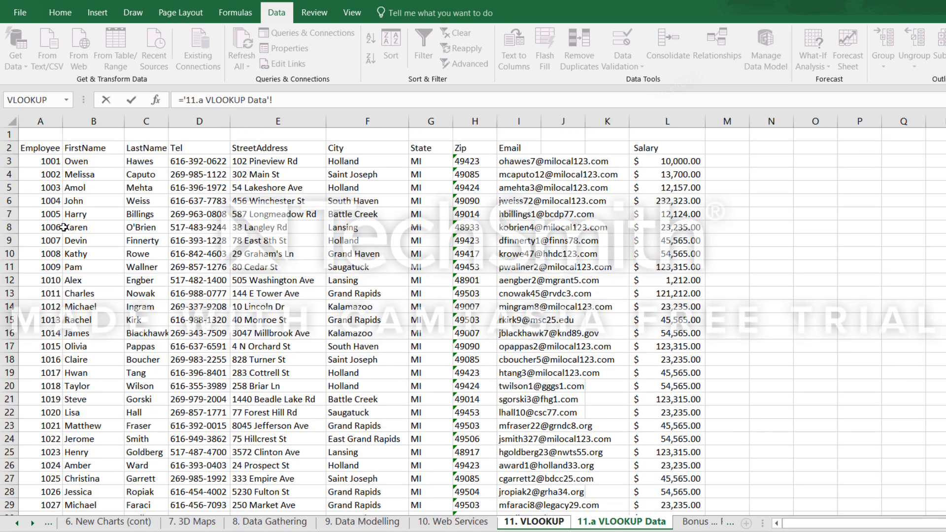
{"action": "left_click", "coordinate": [49, 161]}
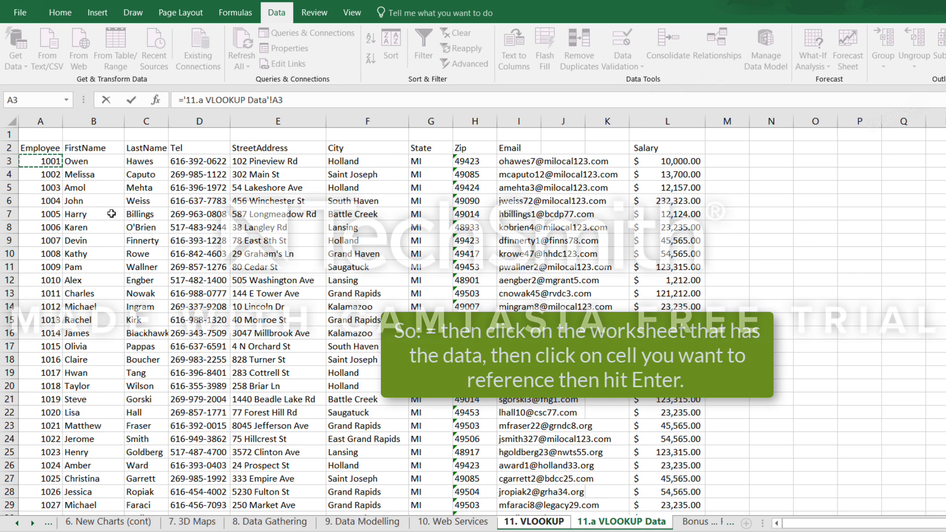
{"action": "key", "text": "Return"}
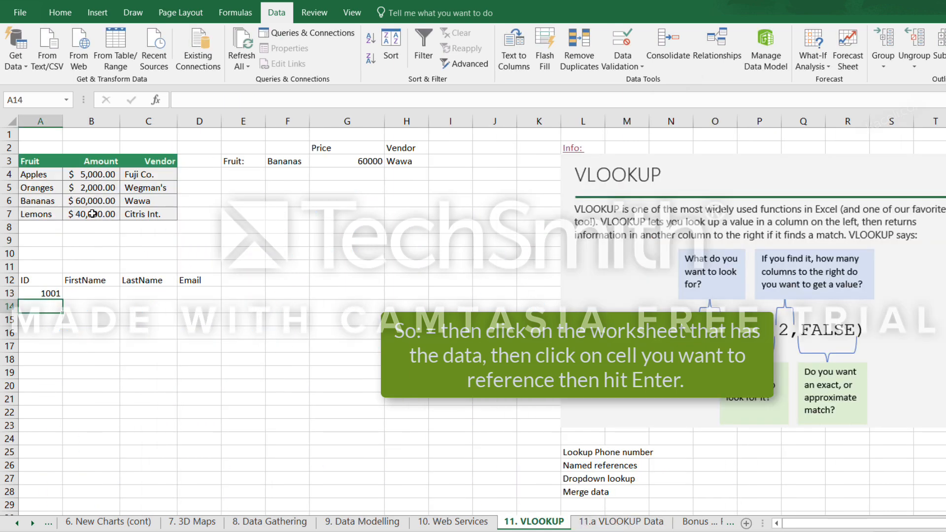
{"action": "left_click", "coordinate": [50, 294]}
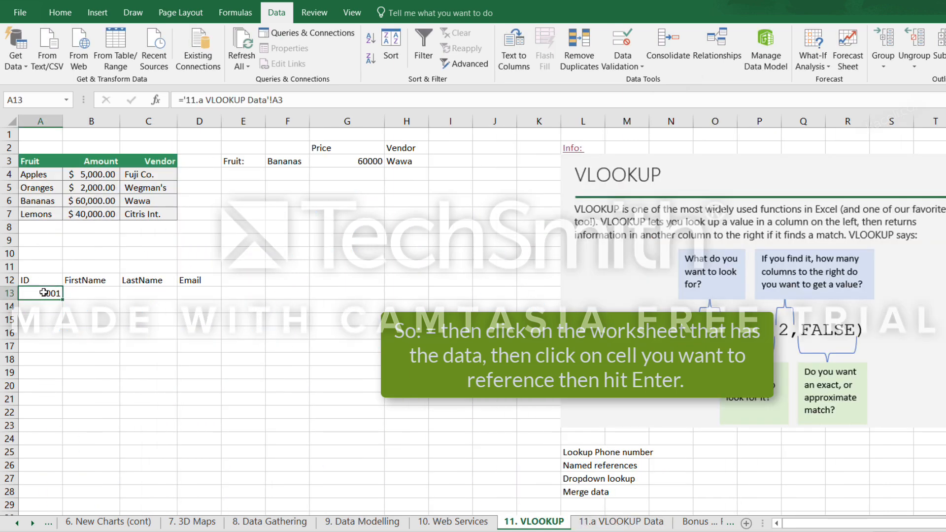
Select B13 under FirstName and check the column order on the 11.a VLOOKUP Data sheet for its lookup.
{"action": "left_click", "coordinate": [78, 295]}
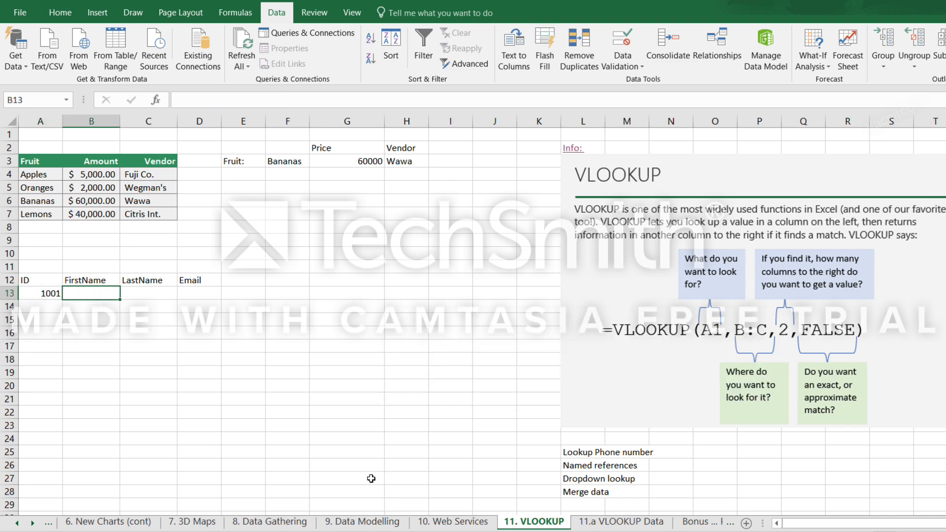
{"action": "left_click", "coordinate": [615, 524]}
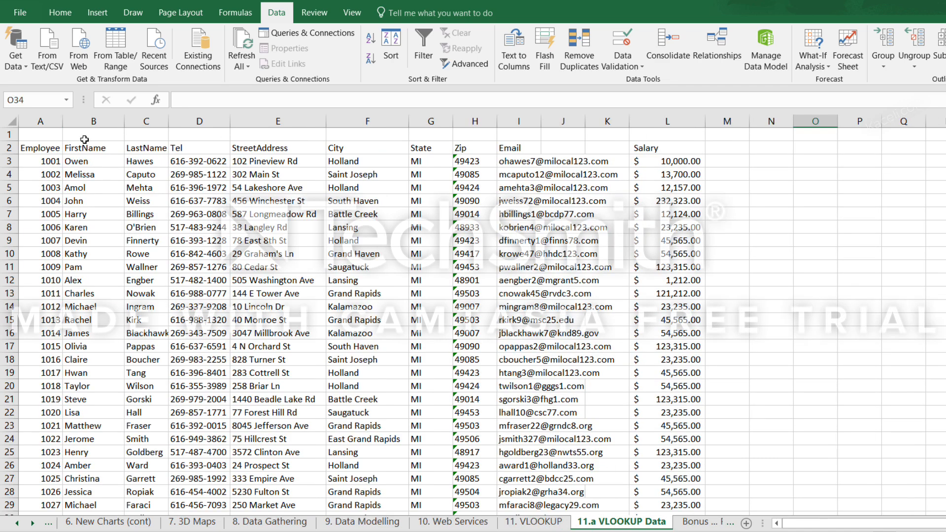
{"action": "left_click", "coordinate": [533, 521]}
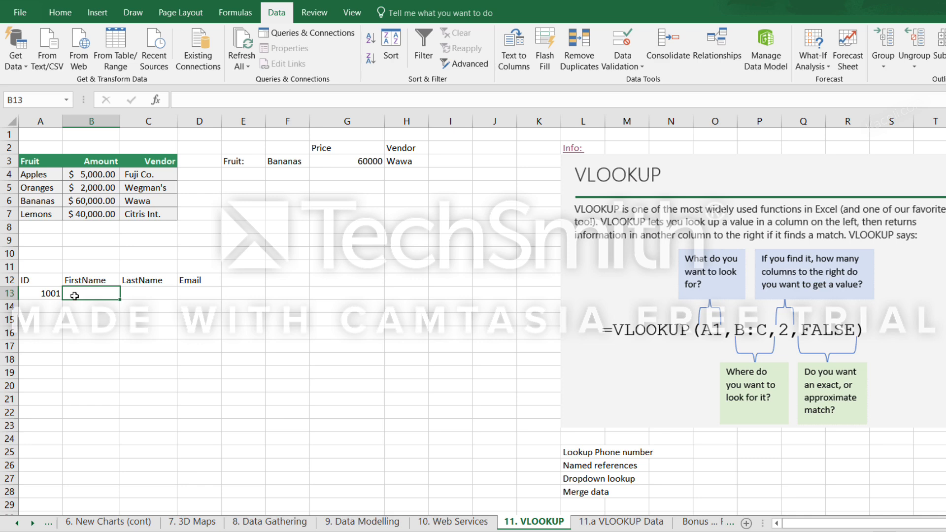
Start a VLOOKUP formula in B13 that looks up the ID in A13 within the EmployeeData named range.
{"action": "type", "text": "="}
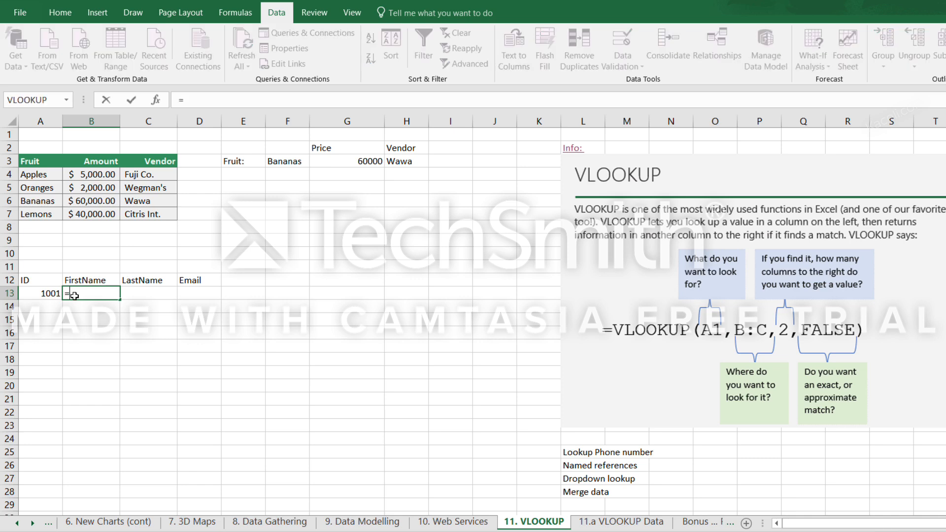
{"action": "type", "text": "v"}
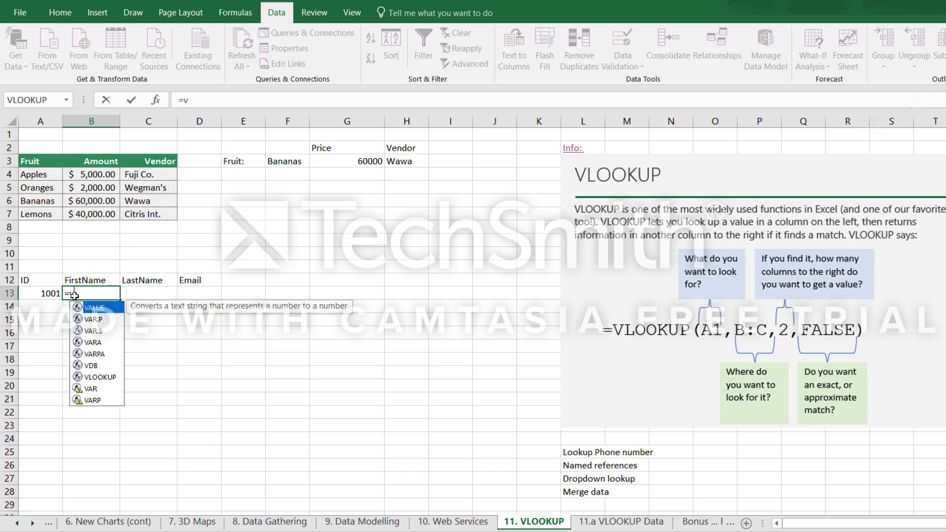
{"action": "type", "text": "loo"}
{"action": "key", "text": "Tab"}
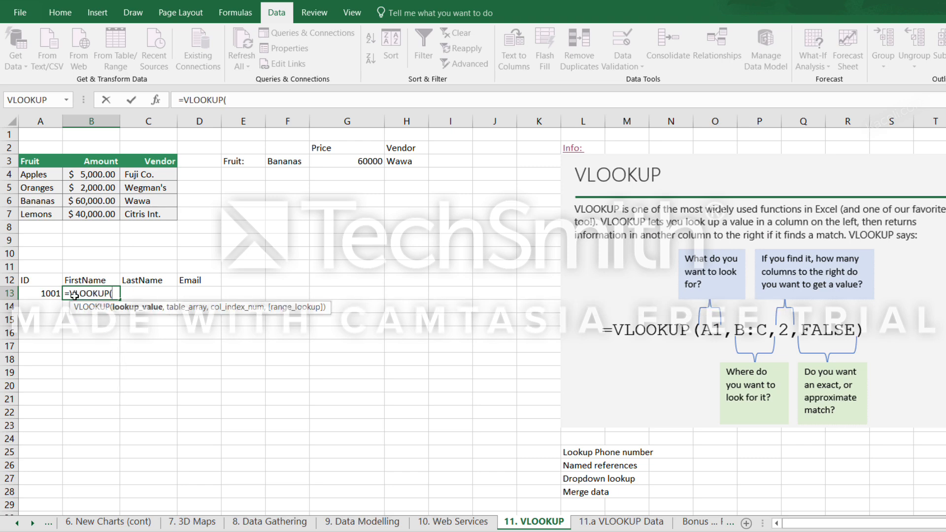
{"action": "type", "text": "'11."}
{"action": "key", "text": "BackSpace"}
{"action": "left_click", "coordinate": [44, 295]}
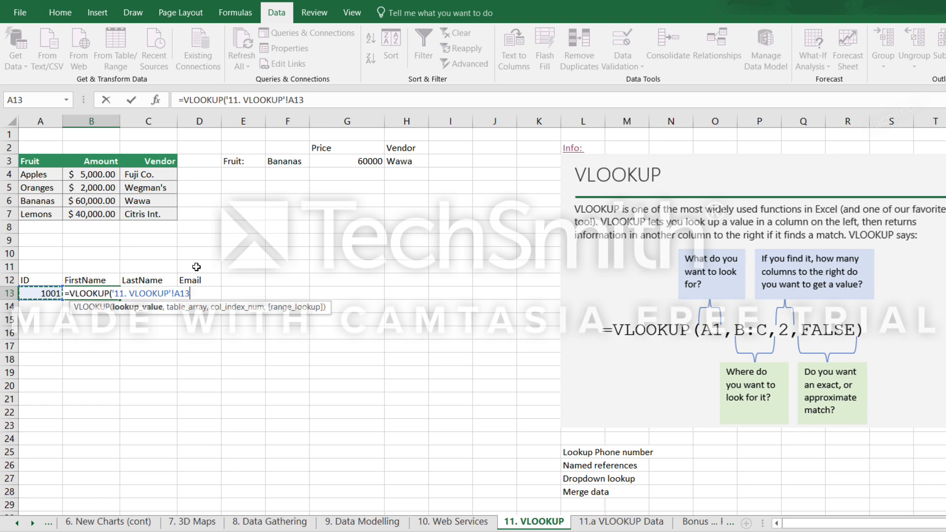
{"action": "type", "text": ","}
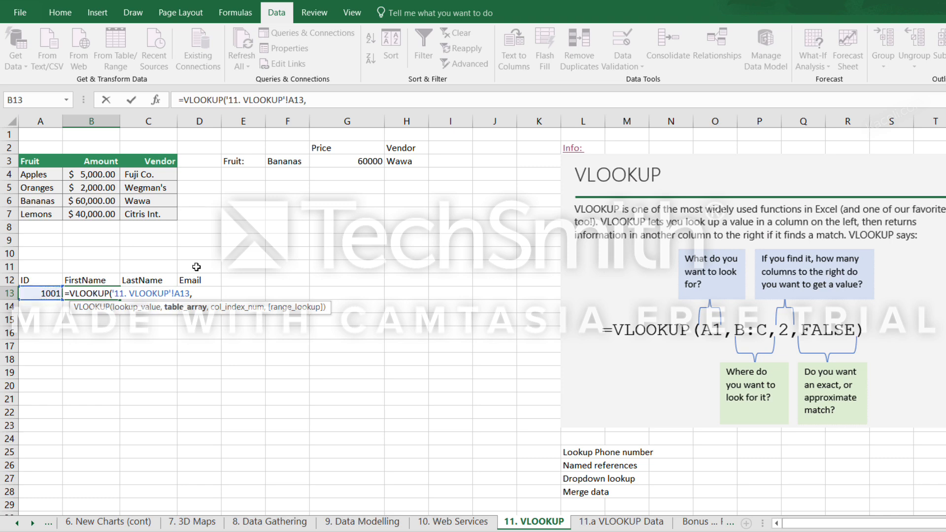
{"action": "type", "text": "emp"}
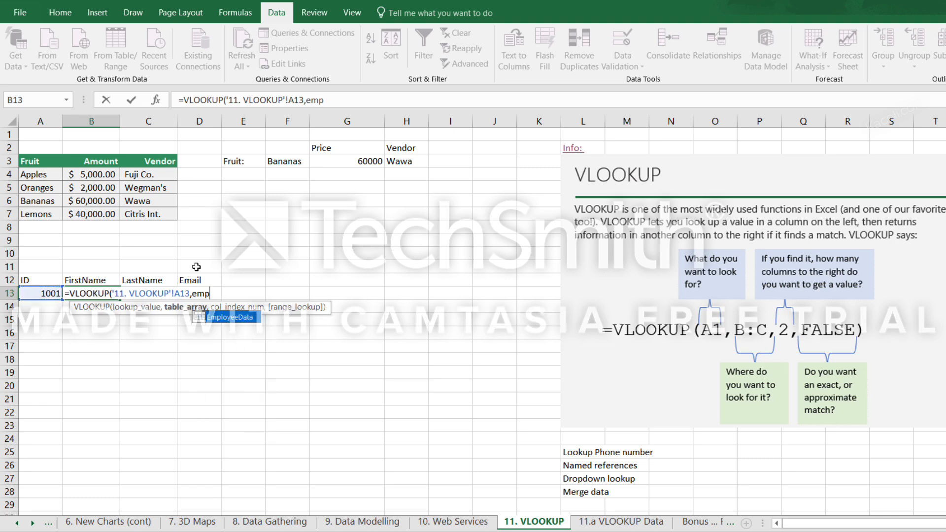
{"action": "double_click", "coordinate": [231, 318]}
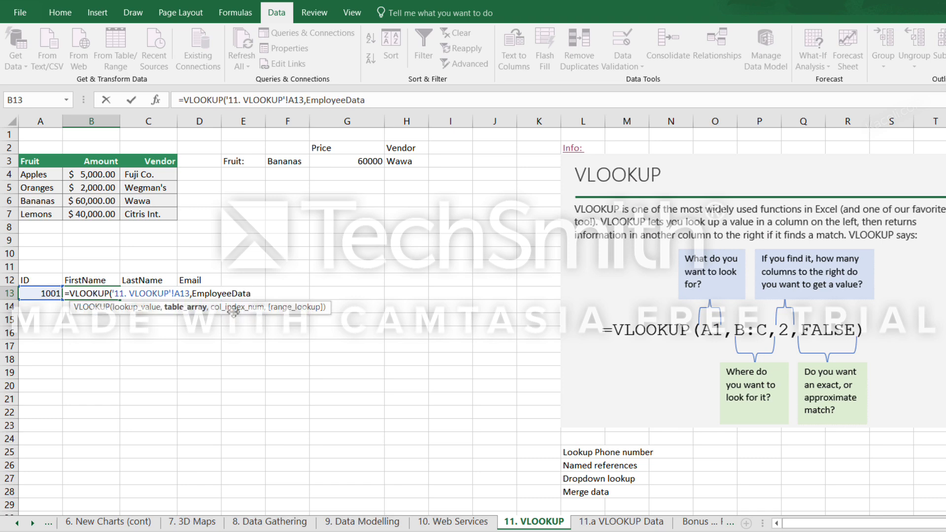
{"action": "type", "text": ","}
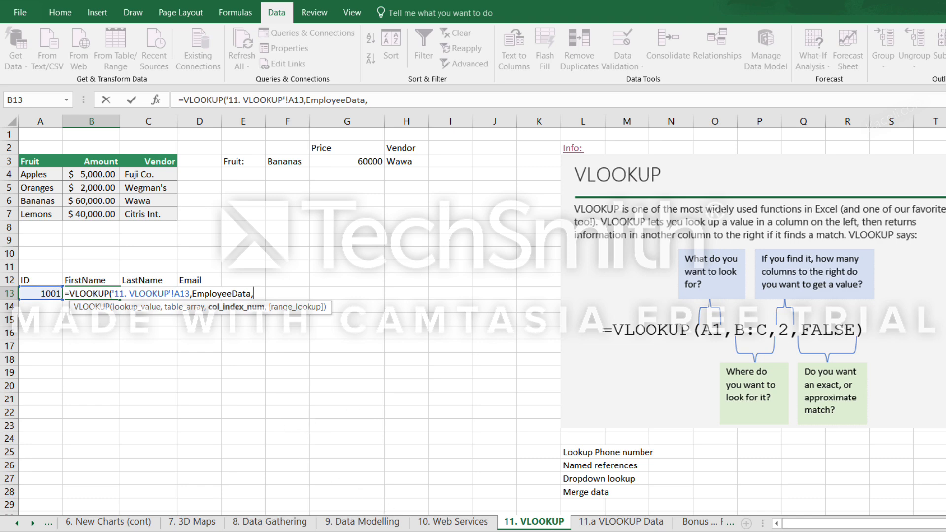
Complete the FirstName lookup in B13 with column index 2 and false for an exact match.
{"action": "left_click", "coordinate": [602, 526]}
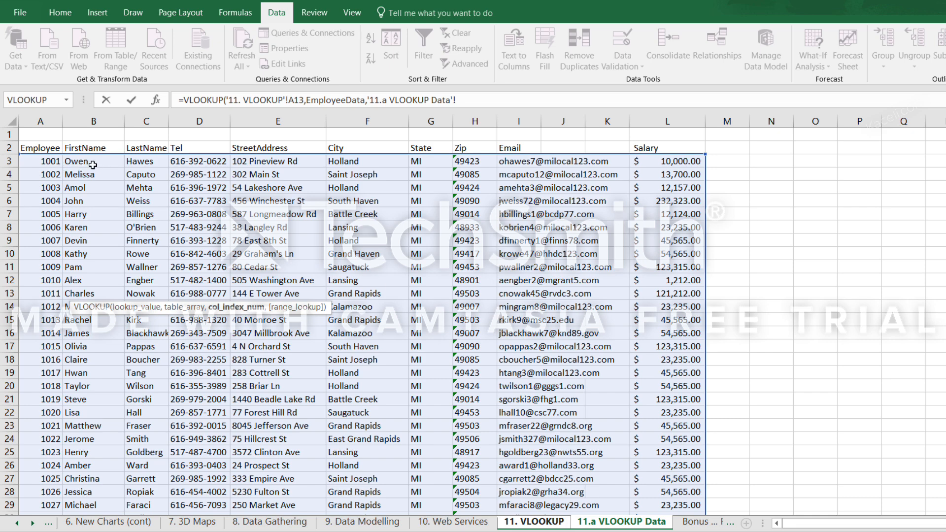
{"action": "key", "text": "BackSpace"}
{"action": "key", "text": "BackSpace"}
{"action": "key", "text": "BackSpace"}
{"action": "key", "text": "BackSpace"}
{"action": "key", "text": "BackSpace"}
{"action": "key", "text": "BackSpace"}
{"action": "key", "text": "BackSpace"}
{"action": "key", "text": "BackSpace"}
{"action": "key", "text": "BackSpace"}
{"action": "key", "text": "BackSpace"}
{"action": "key", "text": "BackSpace"}
{"action": "key", "text": "BackSpace"}
{"action": "key", "text": "BackSpace"}
{"action": "key", "text": "BackSpace"}
{"action": "key", "text": "BackSpace"}
{"action": "key", "text": "BackSpace"}
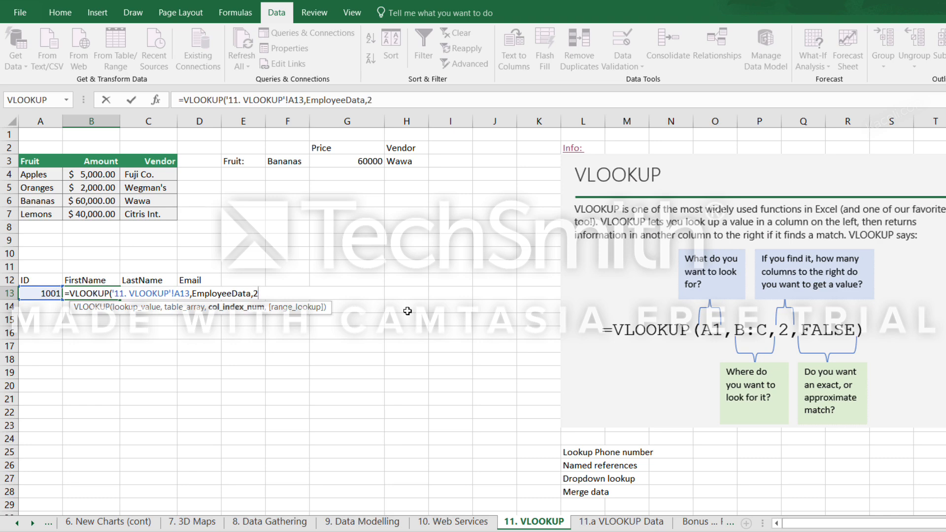
{"action": "type", "text": ",fa"}
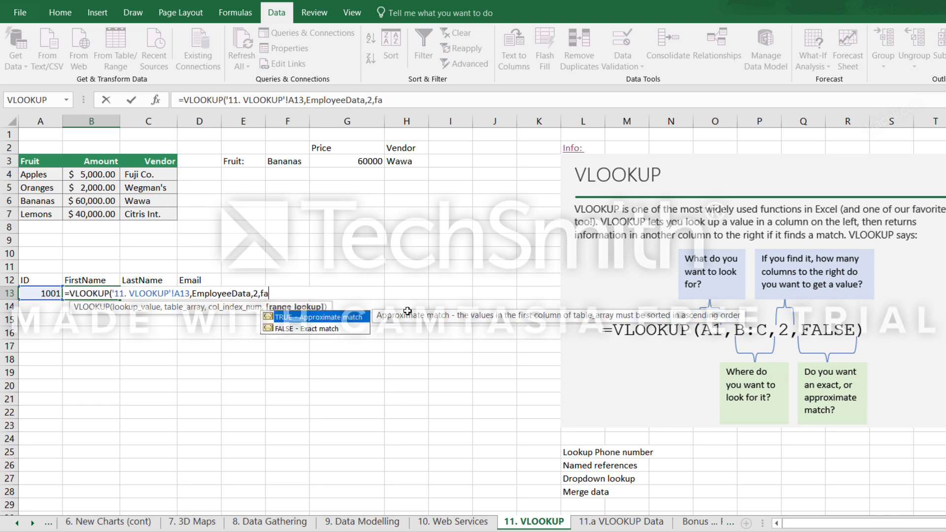
{"action": "type", "text": "lse)"}
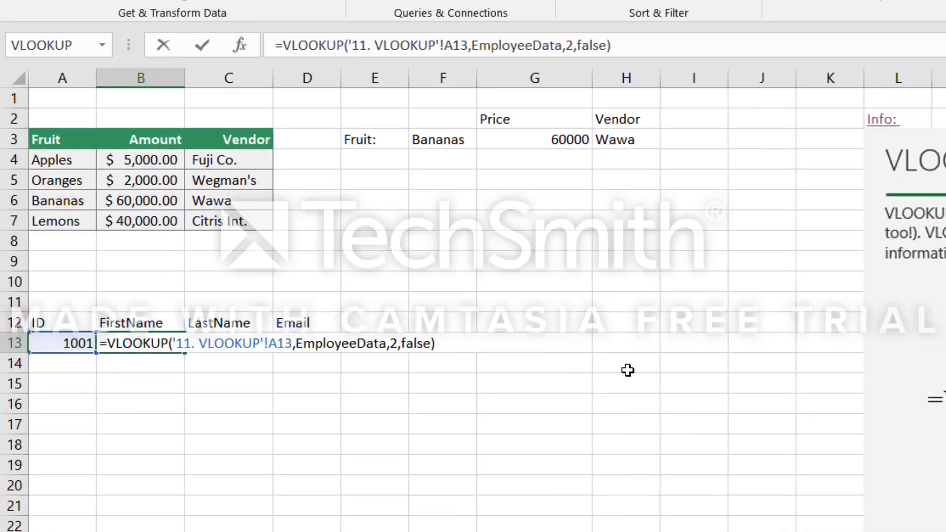
{"action": "key", "text": "Return"}
{"action": "left_click", "coordinate": [121, 345]}
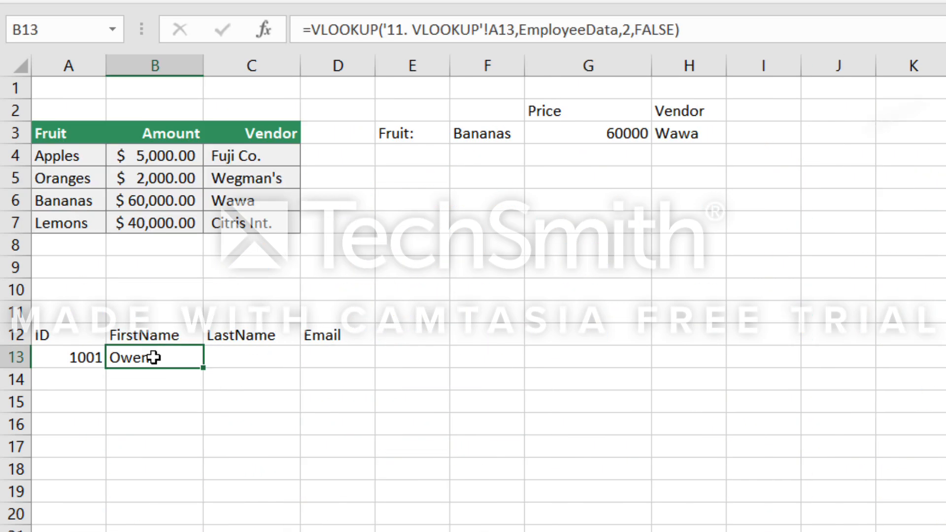
Start a VLOOKUP formula in C13 under LastName, using A13 as the lookup value and EmployeeData as the table.
{"action": "left_click", "coordinate": [241, 358]}
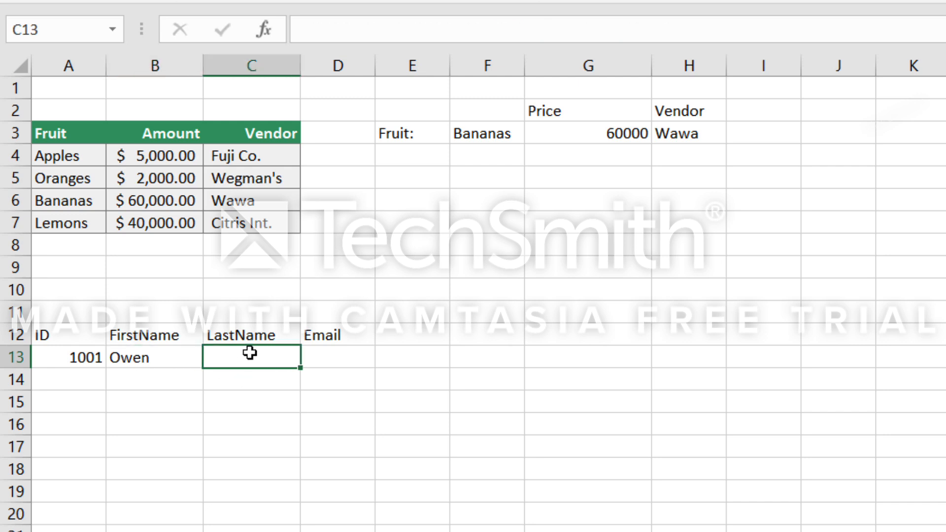
{"action": "type", "text": "=vloo"}
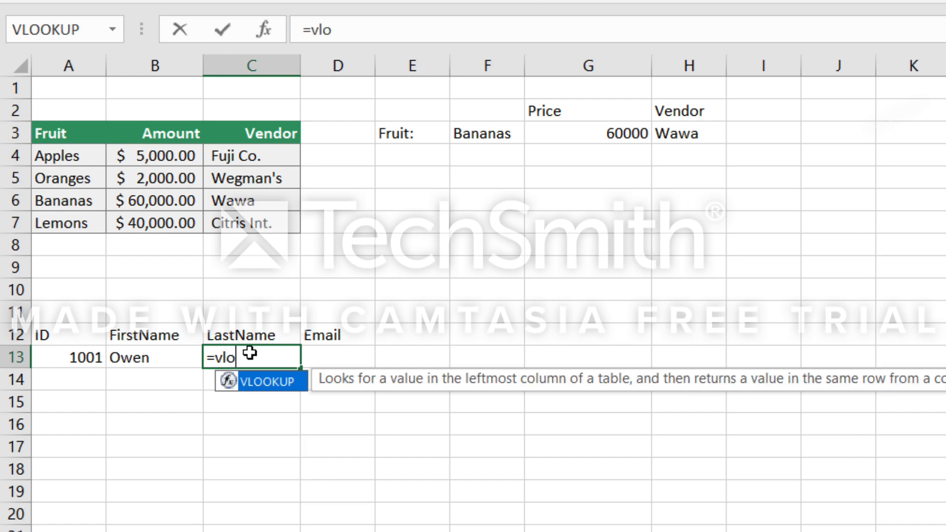
{"action": "double_click", "coordinate": [262, 387]}
{"action": "left_click", "coordinate": [86, 362]}
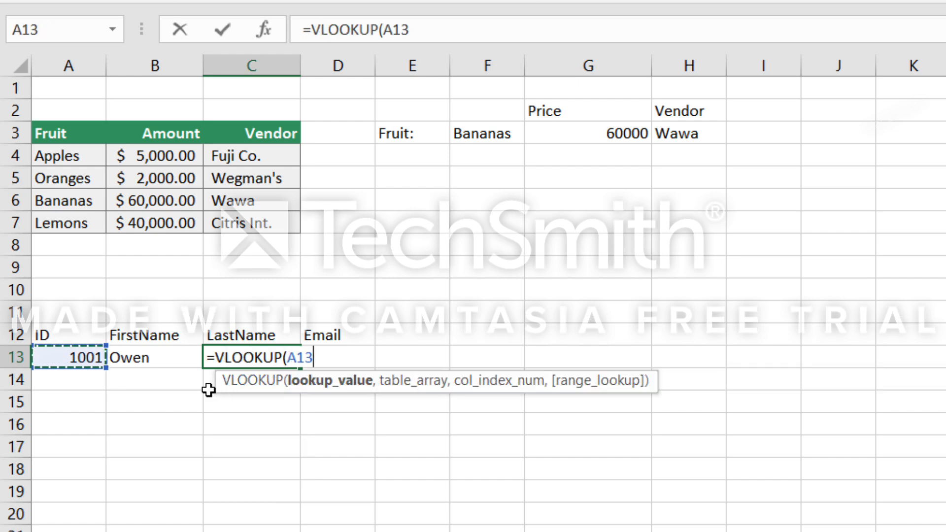
{"action": "type", "text": ","}
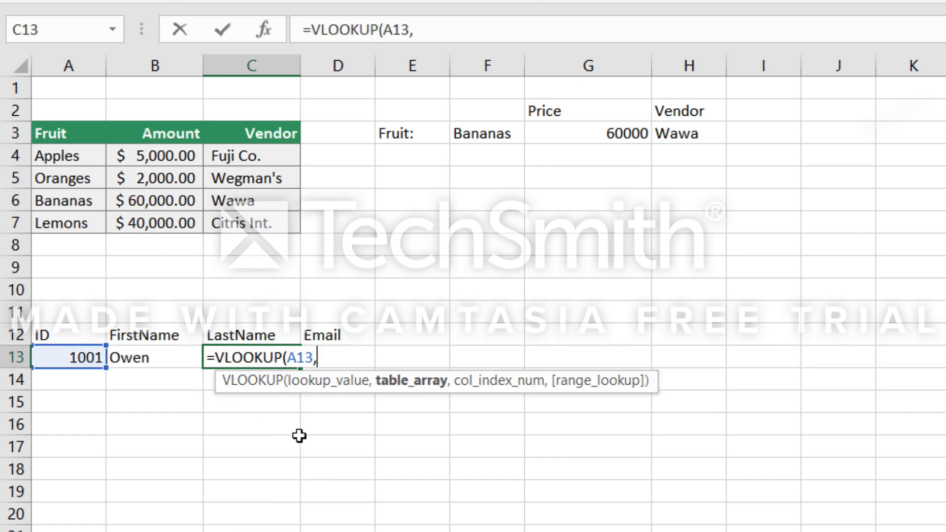
{"action": "type", "text": "emp"}
{"action": "double_click", "coordinate": [395, 405]}
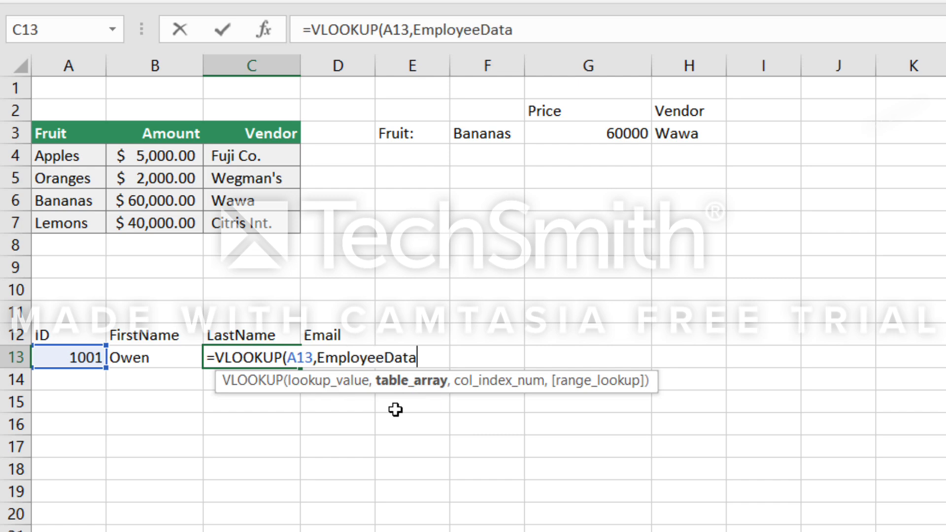
Complete the LastName lookup in C13 with column index 3 and false for an exact match.
{"action": "type", "text": ","}
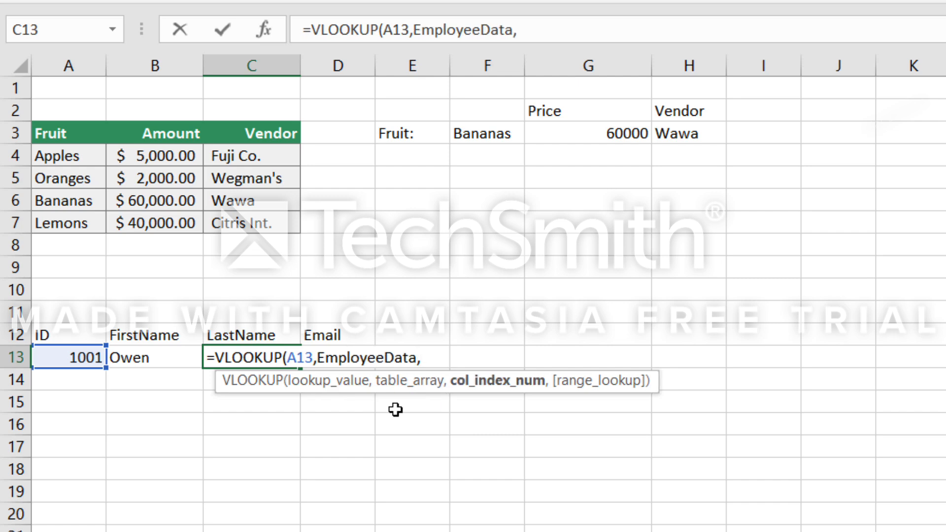
{"action": "type", "text": "3"}
{"action": "type", "text": ",fals"}
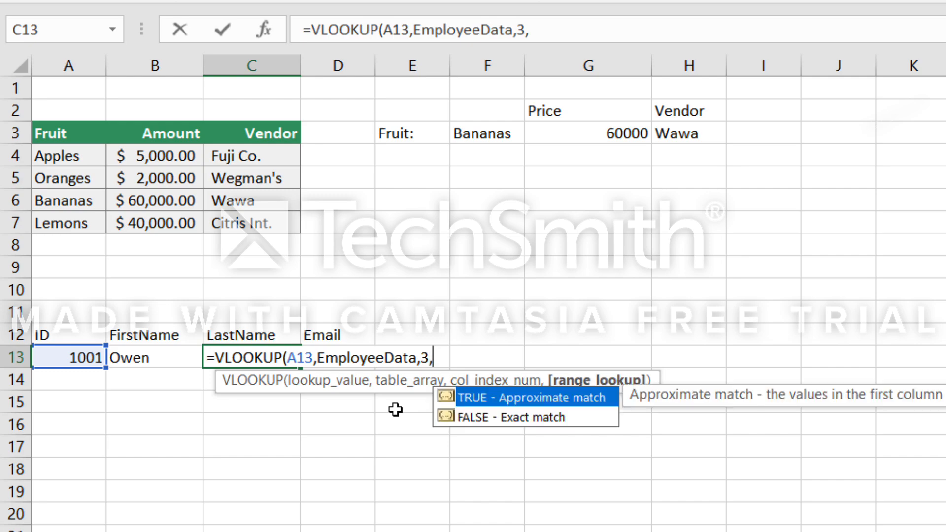
{"action": "type", "text": "e)"}
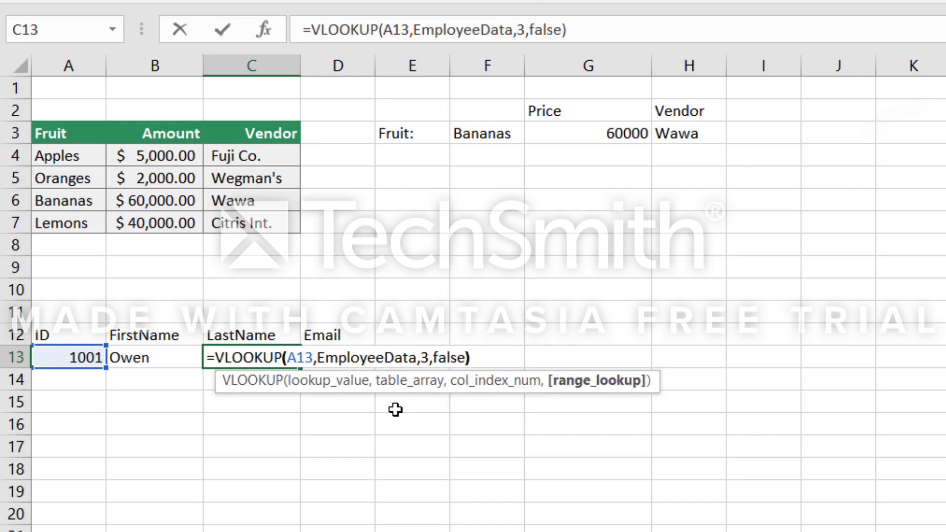
{"action": "key", "text": "Return"}
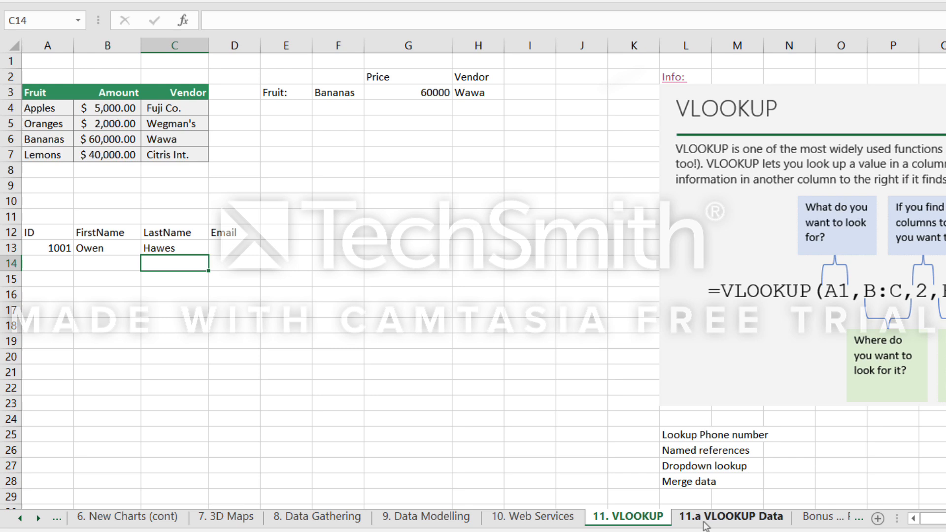
Check the position of the Email column on the 11.a VLOOKUP Data sheet.
{"action": "left_click", "coordinate": [705, 522]}
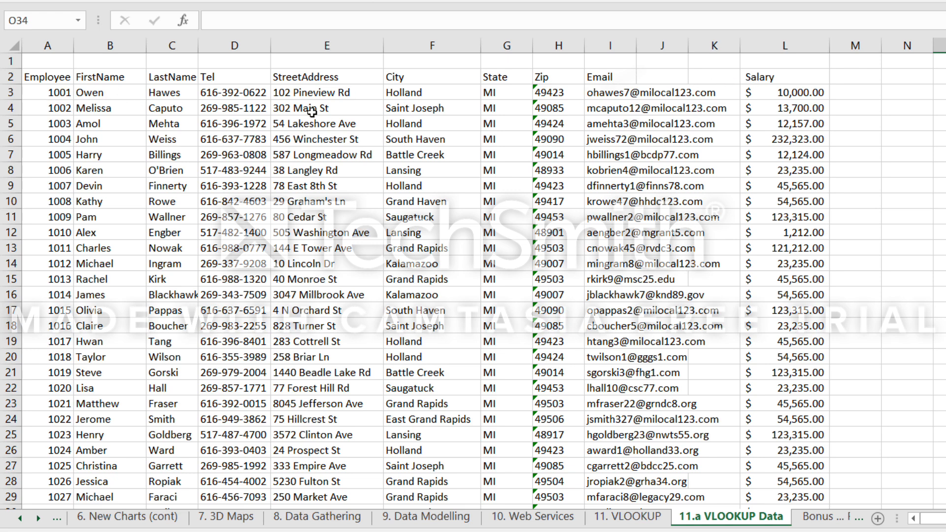
Count the columns across row 3 of the employee data, from the employee number to Email.
{"action": "left_click", "coordinate": [59, 93]}
{"action": "left_click", "coordinate": [101, 93]}
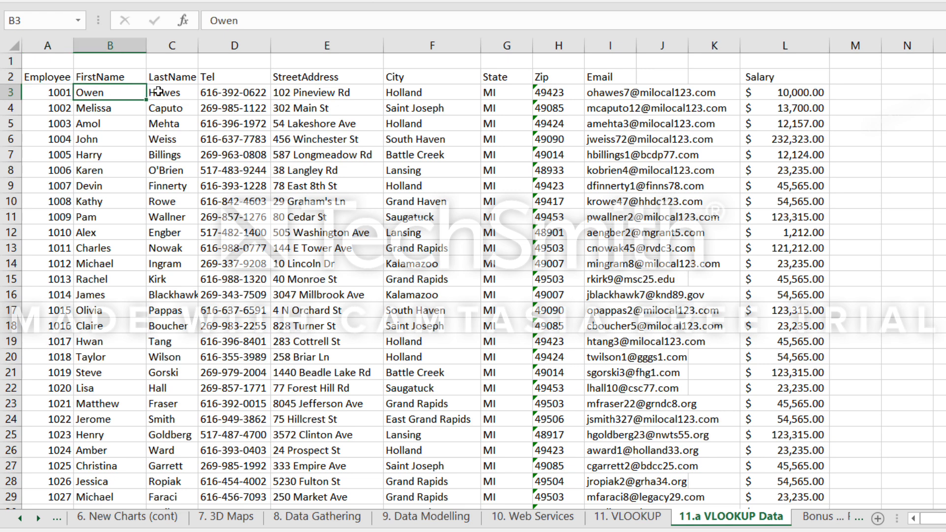
{"action": "left_click", "coordinate": [161, 92]}
{"action": "left_click", "coordinate": [229, 94]}
{"action": "left_click", "coordinate": [308, 93]}
{"action": "left_click", "coordinate": [400, 92]}
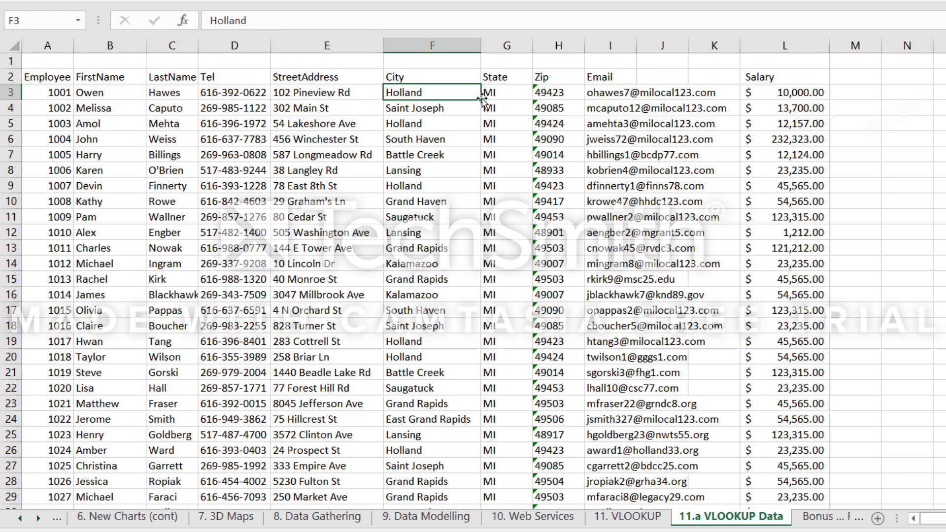
{"action": "left_click", "coordinate": [497, 98]}
{"action": "left_click", "coordinate": [564, 97]}
{"action": "left_click", "coordinate": [618, 97]}
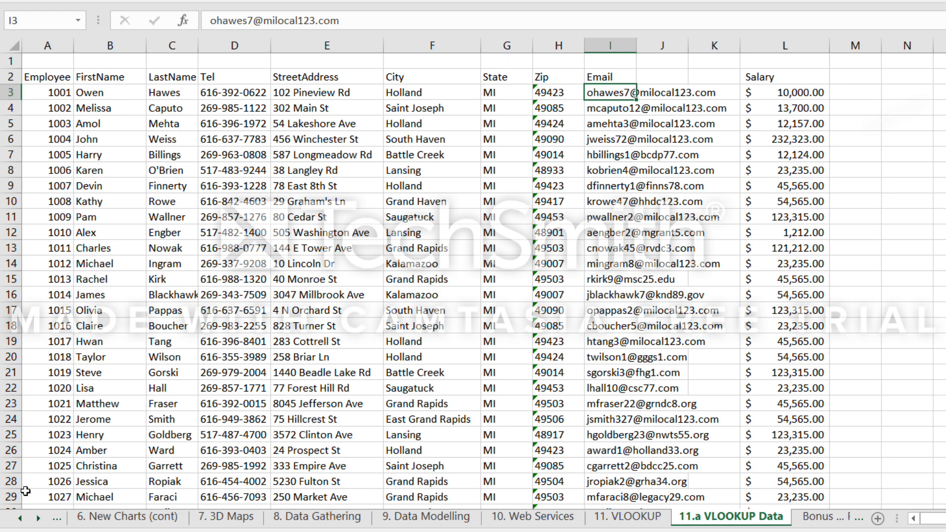
On the 11. VLOOKUP sheet, enter =VLOOKUP(A13,EmployeeData,9,false) in D13 under Email, and widen column D to fit the address.
{"action": "left_click", "coordinate": [617, 519]}
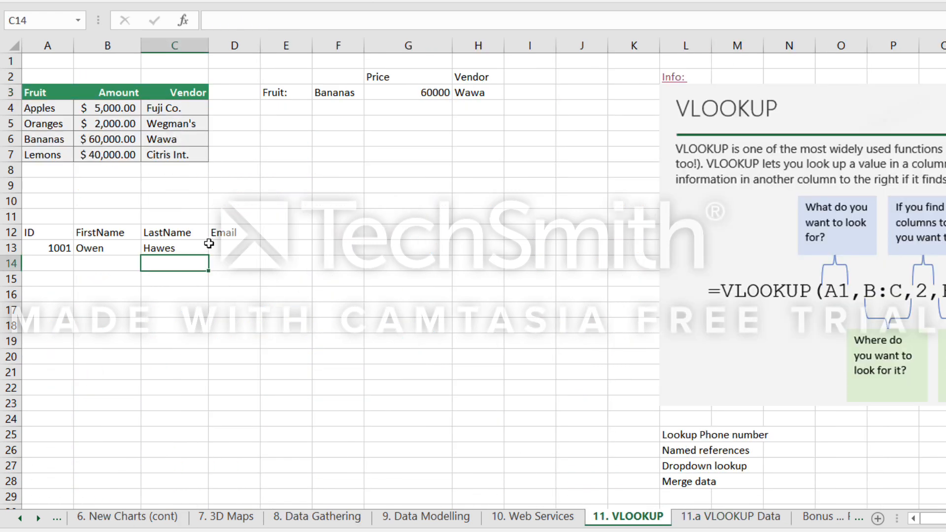
{"action": "left_click", "coordinate": [232, 249]}
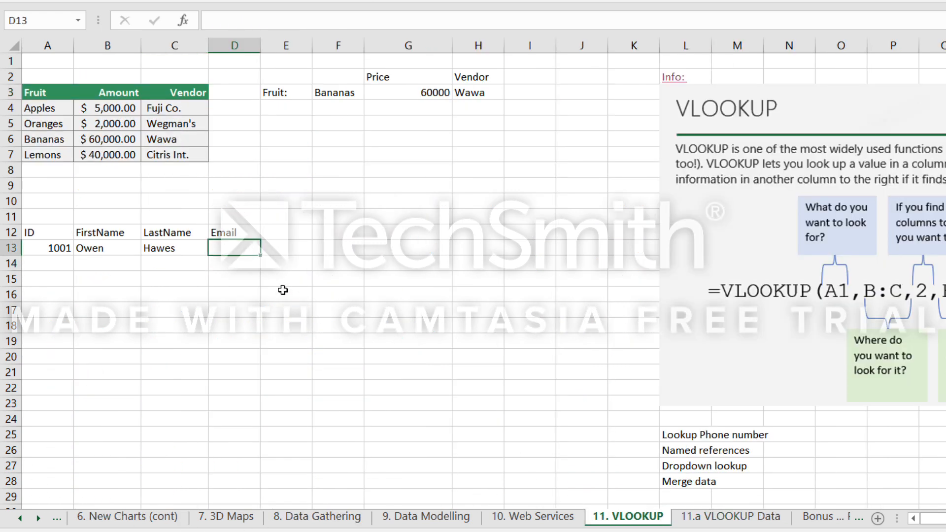
{"action": "type", "text": "="}
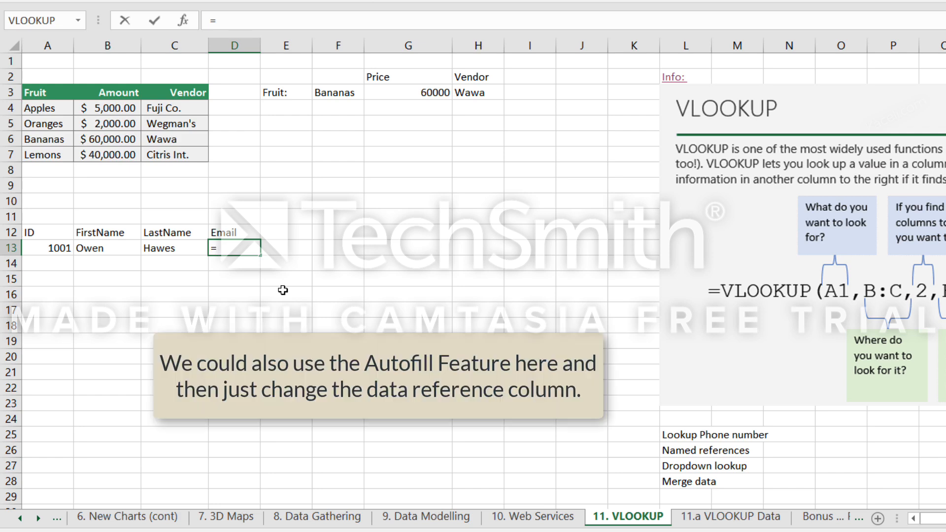
{"action": "type", "text": "vl"}
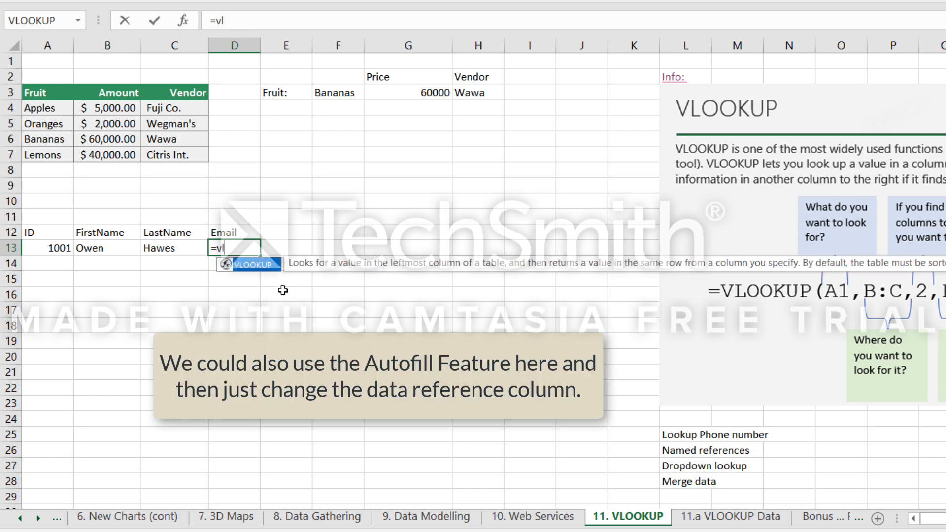
{"action": "key", "text": "Tab"}
{"action": "left_click", "coordinate": [59, 247]}
{"action": "type", "text": ","}
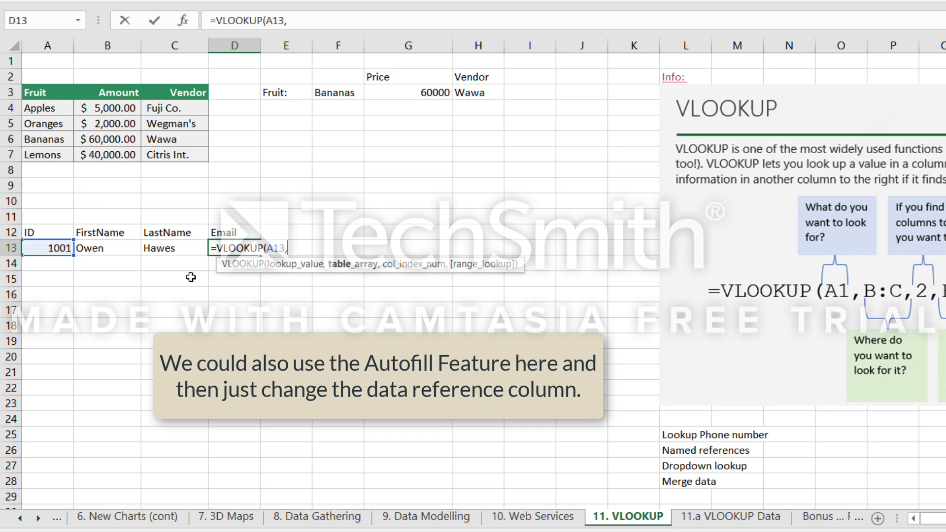
{"action": "type", "text": "emp"}
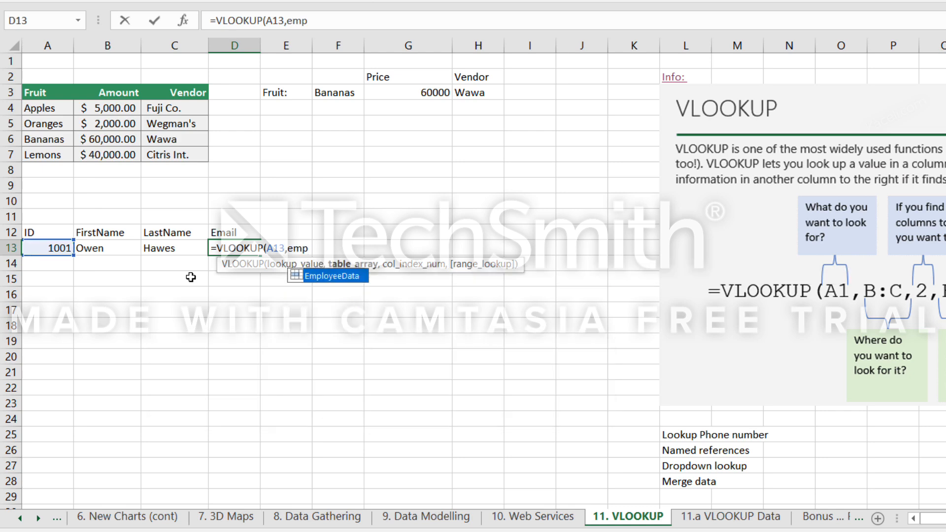
{"action": "key", "text": "Tab"}
{"action": "type", "text": ","}
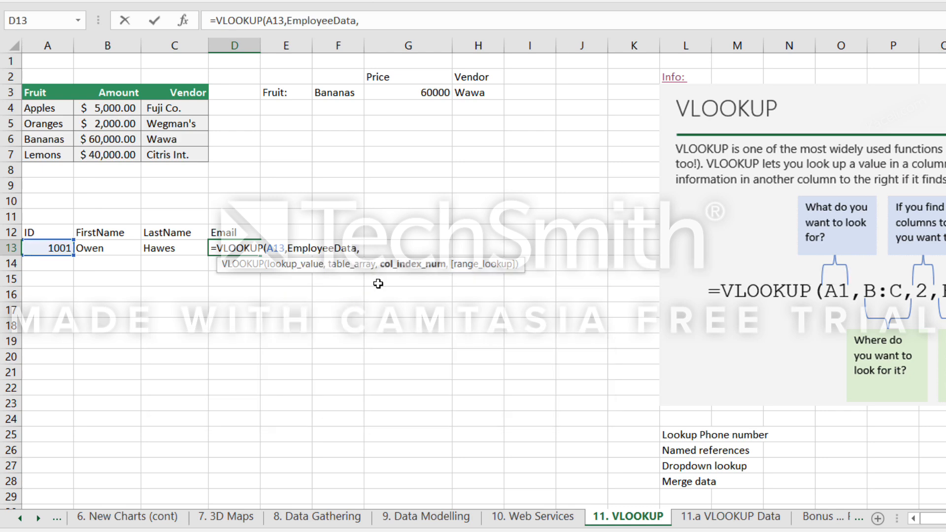
{"action": "type", "text": "9"}
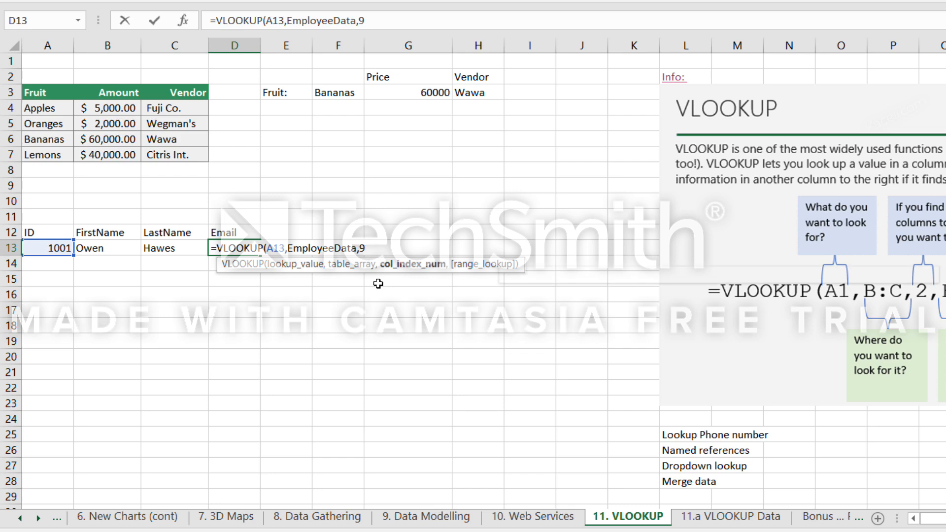
{"action": "type", "text": ",false)"}
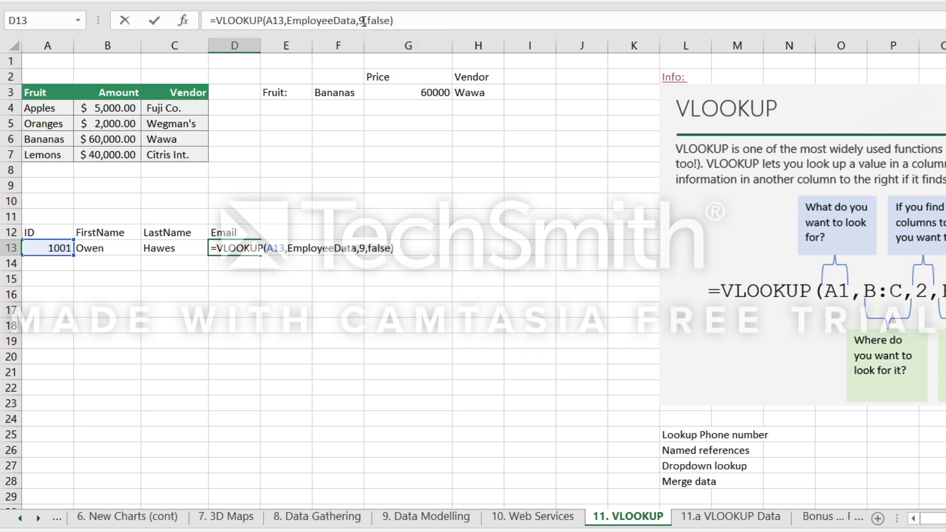
{"action": "key", "text": "Return"}
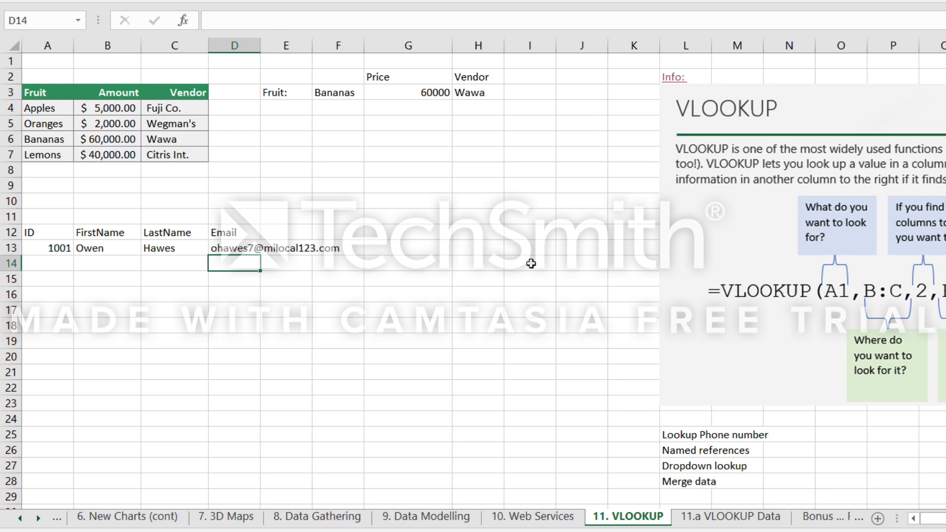
{"action": "left_click_drag", "start_coordinate": [260, 45], "coordinate": [377, 71]}
Check the row 13 formulas and fill A13:D13 down to list the remaining employees.
{"action": "left_click", "coordinate": [188, 254]}
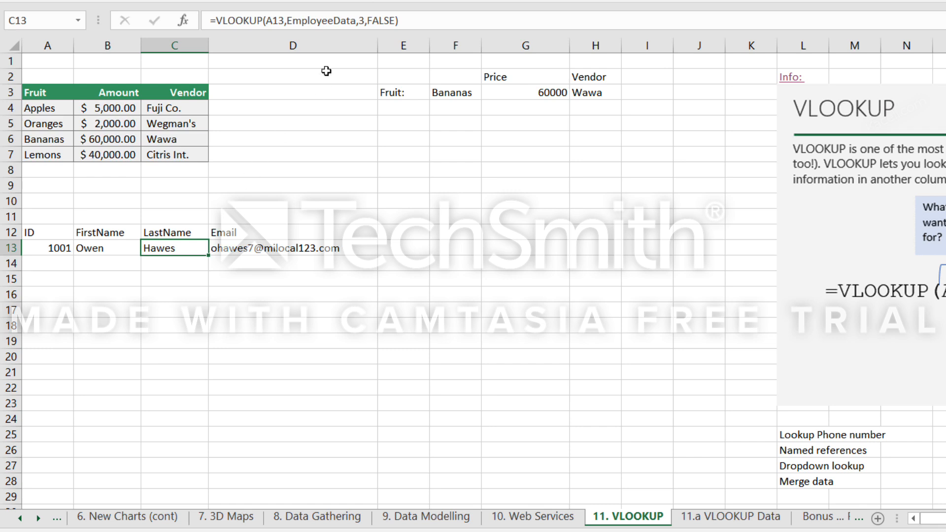
{"action": "left_click", "coordinate": [87, 257]}
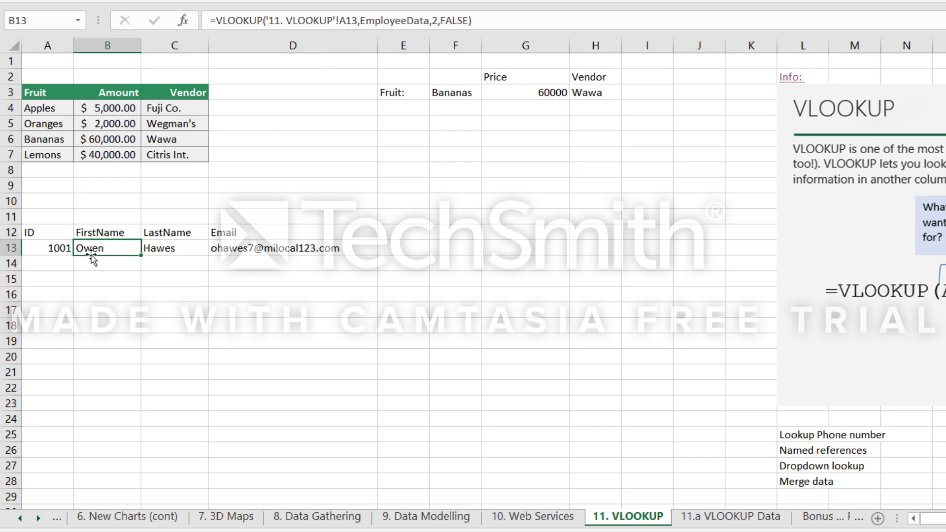
{"action": "left_click", "coordinate": [54, 253]}
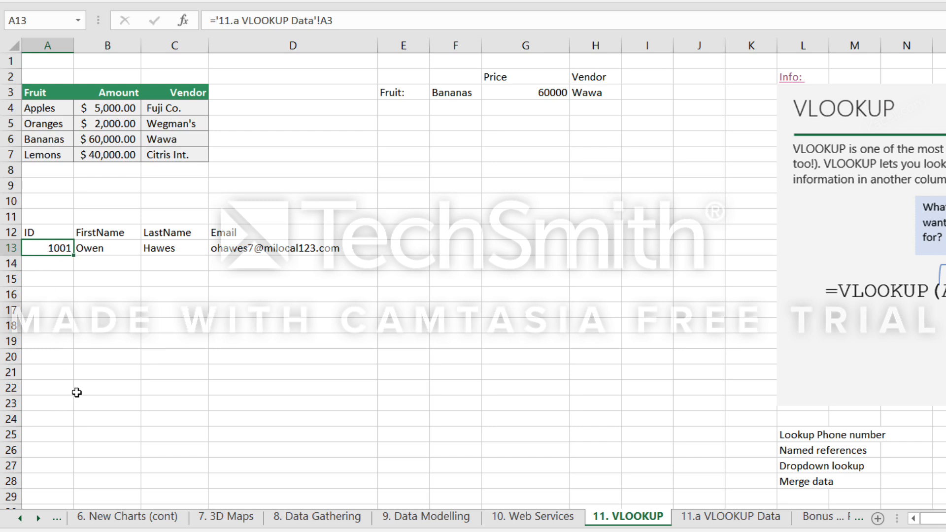
{"action": "left_click", "coordinate": [294, 294]}
{"action": "left_click_drag", "start_coordinate": [293, 248], "coordinate": [46, 247]}
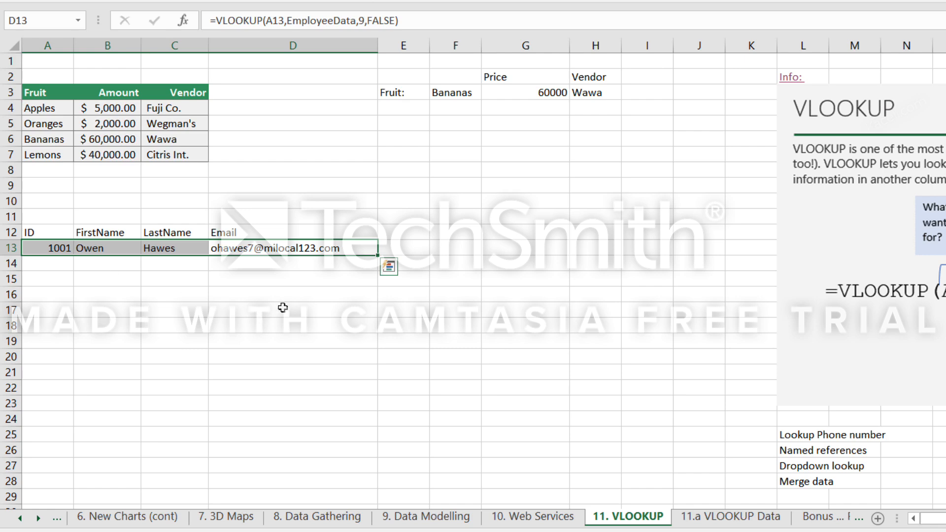
{"action": "left_click_drag", "start_coordinate": [378, 266], "coordinate": [385, 485]}
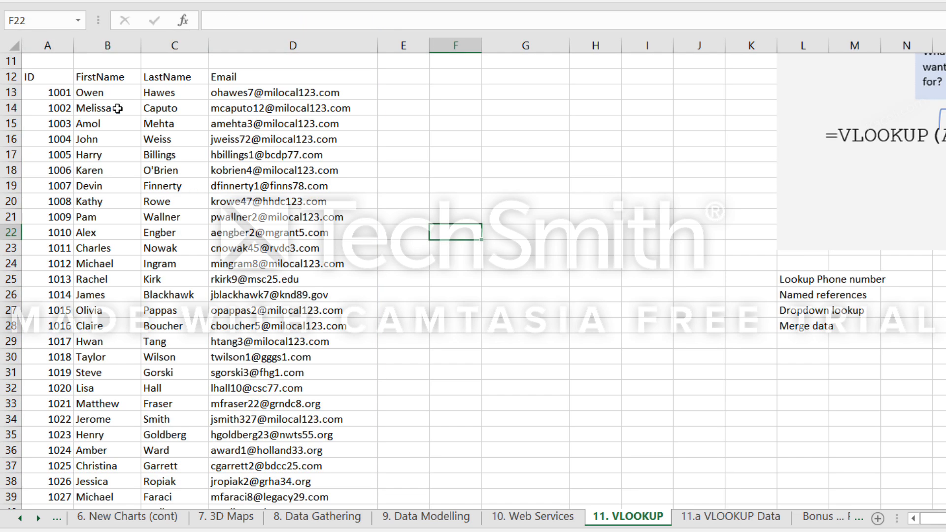
Replace the first name in B3 of the 11.a VLOOKUP Data sheet and check the linked cell B13 on 11. VLOOKUP.
{"action": "left_click", "coordinate": [58, 96]}
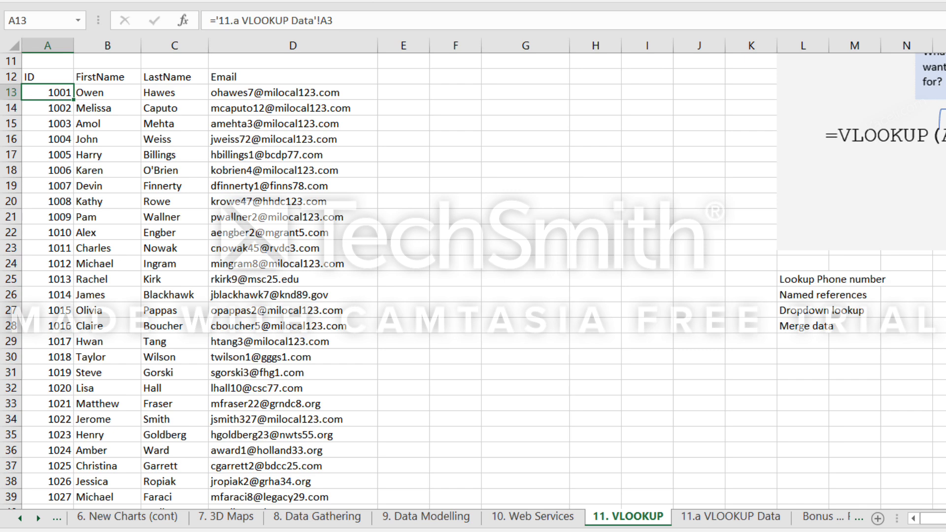
{"action": "left_click", "coordinate": [699, 518]}
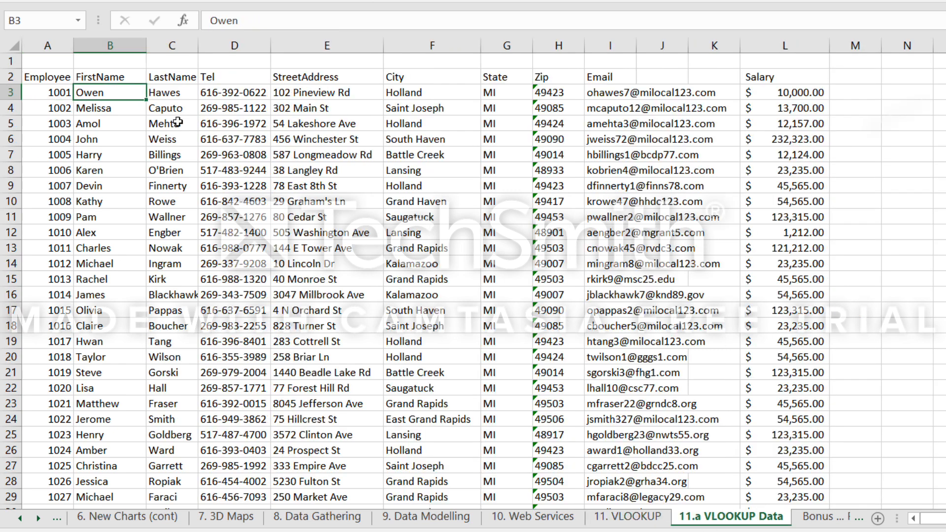
{"action": "type", "text": "Sali"}
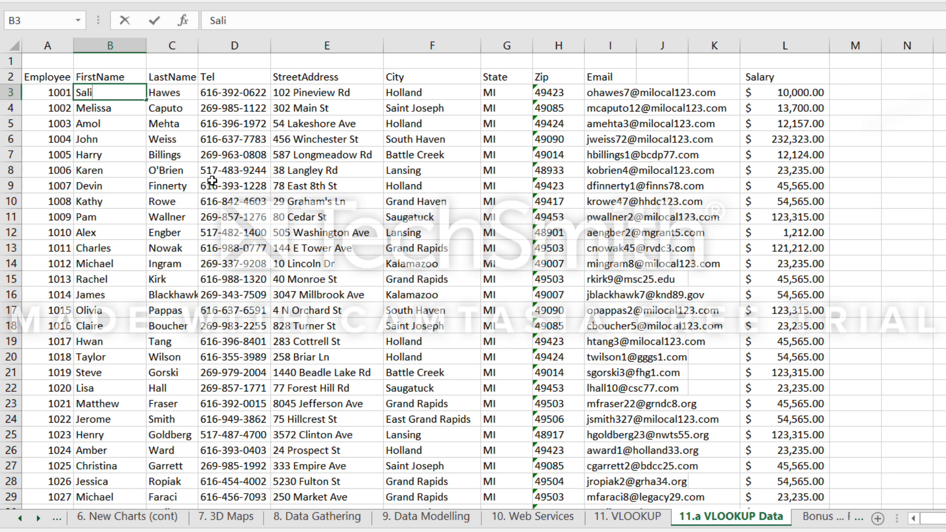
{"action": "key", "text": "Return"}
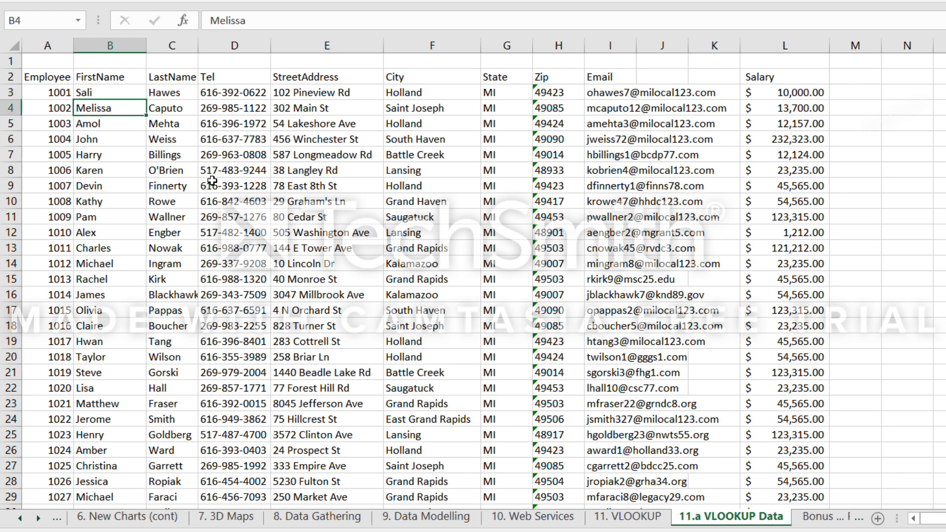
{"action": "left_click", "coordinate": [635, 524]}
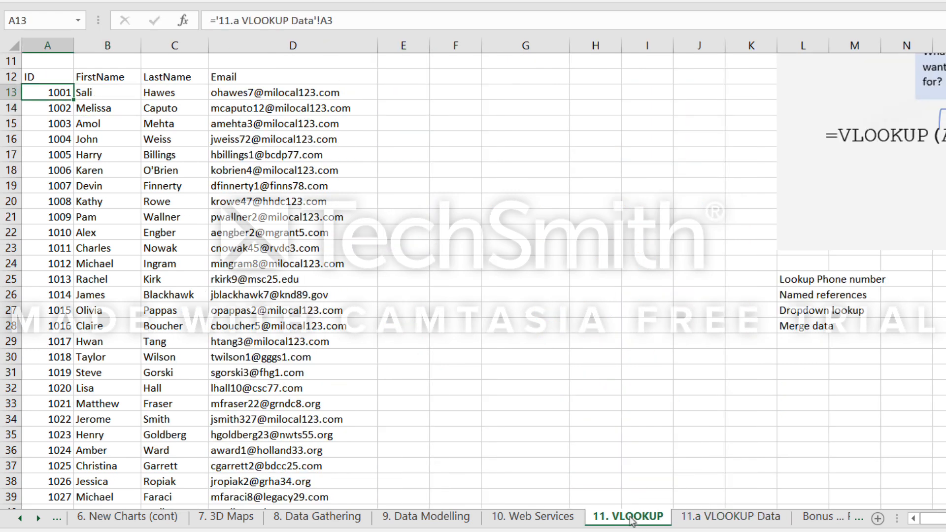
{"action": "left_click", "coordinate": [107, 98]}
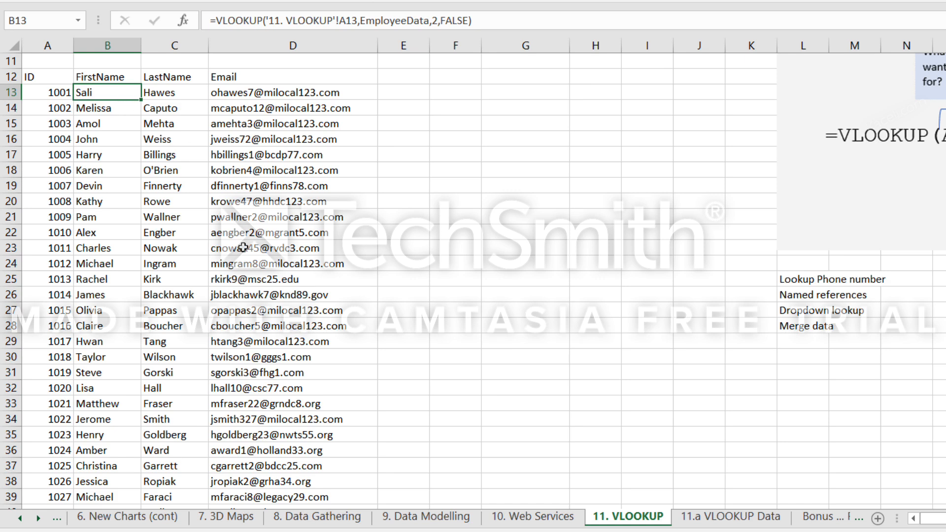
Add the label "Employee Number" in E12 and widen column E to fit it.
{"action": "scroll", "coordinate": [242, 252], "scroll_direction": "up", "scroll_amount": 3}
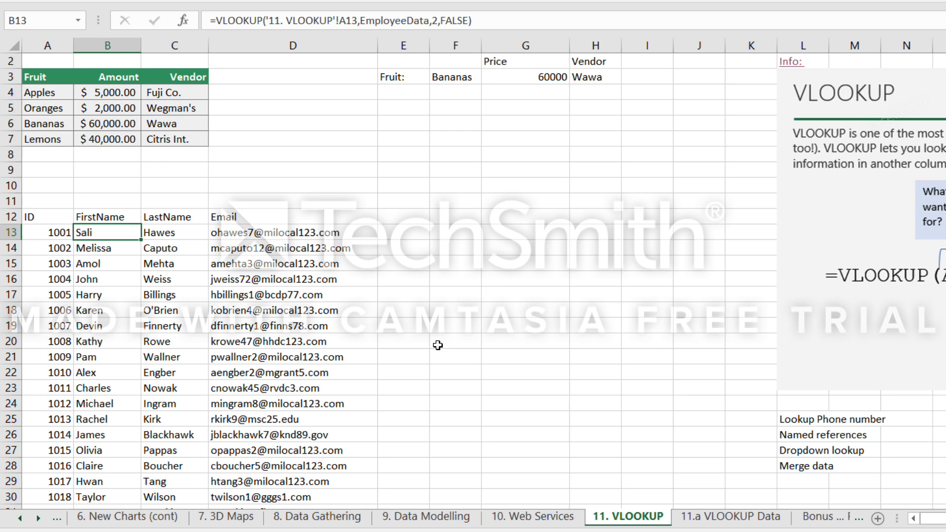
{"action": "left_click", "coordinate": [417, 230]}
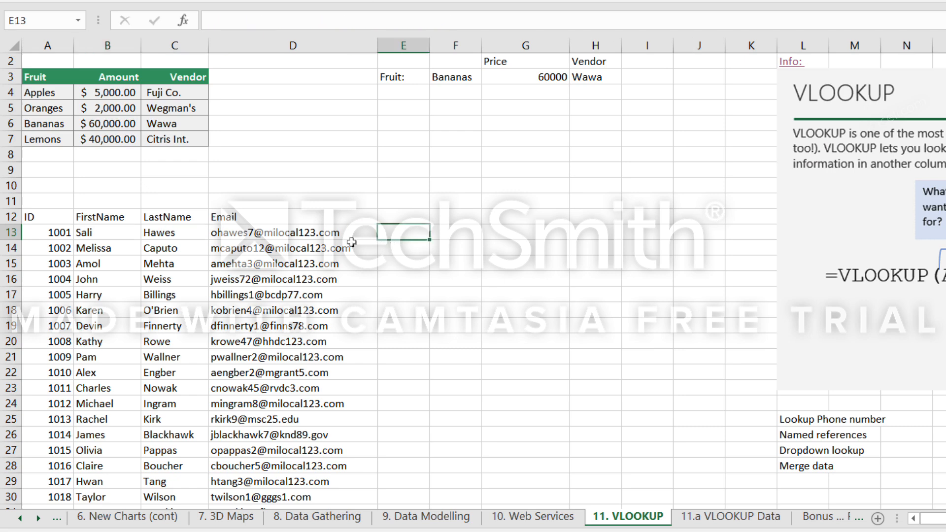
{"action": "left_click", "coordinate": [409, 217]}
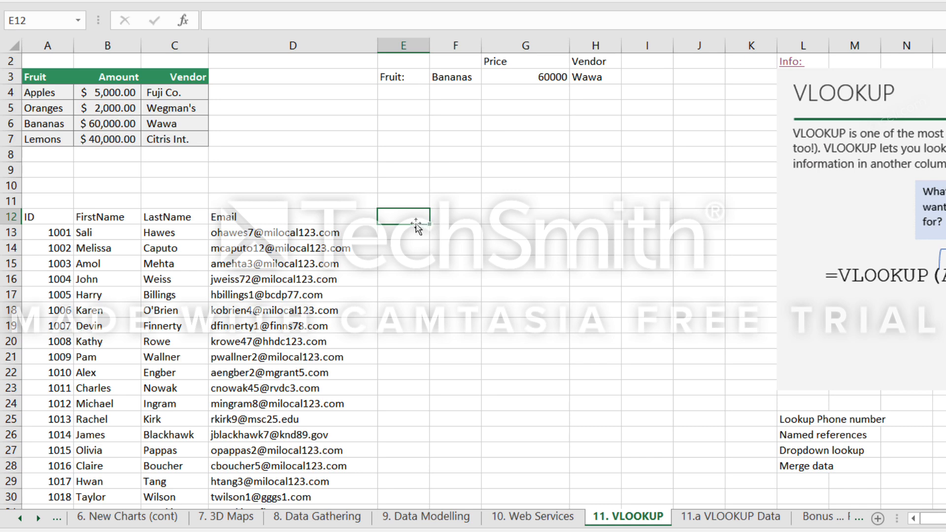
{"action": "type", "text": "Employee Number"}
{"action": "key", "text": "Tab"}
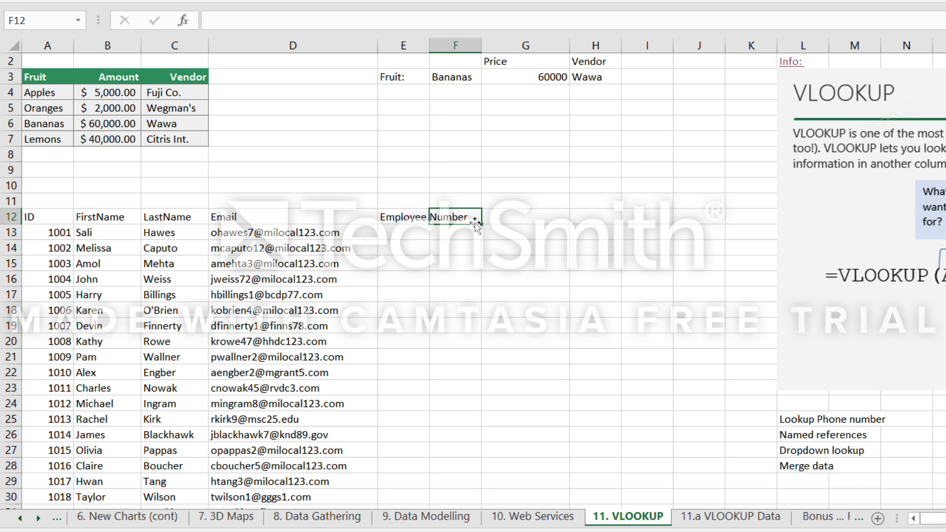
{"action": "left_click_drag", "start_coordinate": [429, 44], "coordinate": [486, 44]}
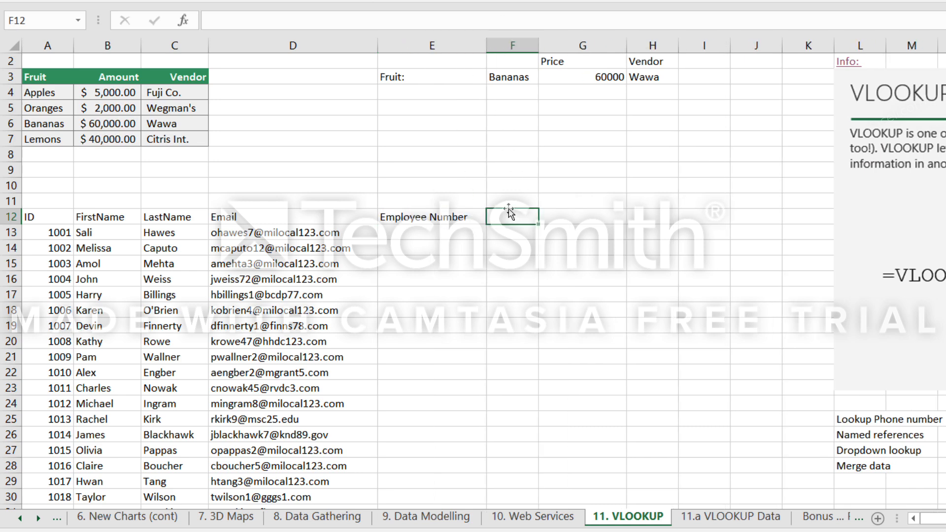
Enter the headers FirstName, LastName and Salary in G11:I11, and select F12 beside the Employee Number label.
{"action": "left_click", "coordinate": [567, 217]}
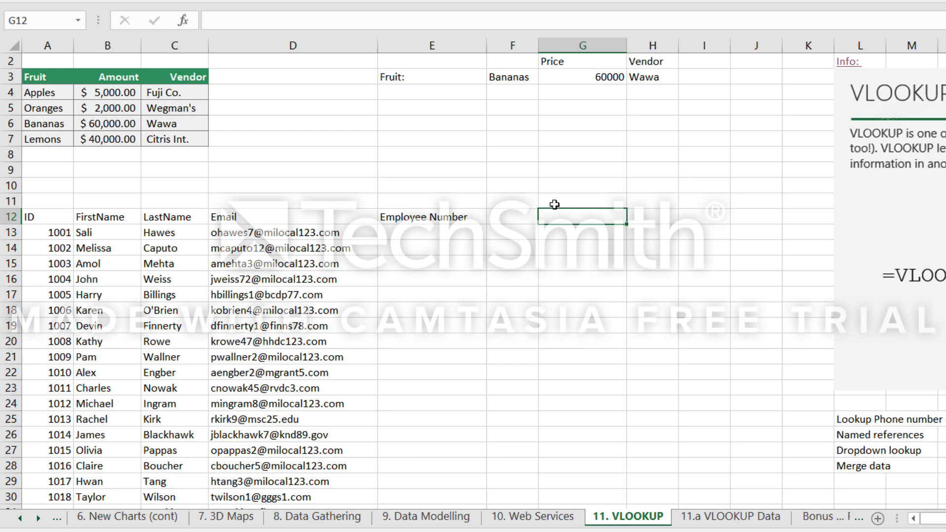
{"action": "left_click", "coordinate": [552, 203]}
{"action": "type", "text": "Salary"}
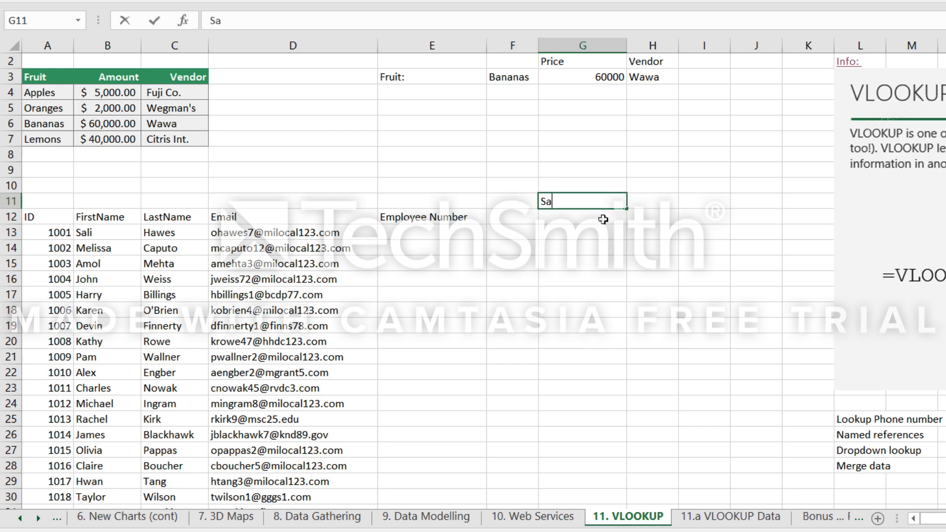
{"action": "key", "text": "BackSpace"}
{"action": "key", "text": "BackSpace"}
{"action": "key", "text": "BackSpace"}
{"action": "key", "text": "BackSpace"}
{"action": "key", "text": "BackSpace"}
{"action": "key", "text": "BackSpace"}
{"action": "type", "text": "FirstName"}
{"action": "key", "text": "Tab"}
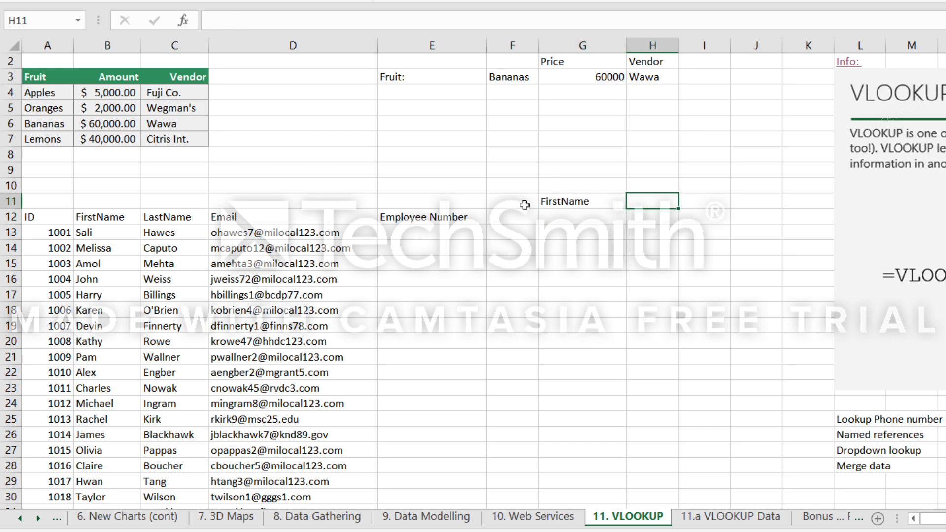
{"action": "type", "text": "LastName"}
{"action": "key", "text": "Tab"}
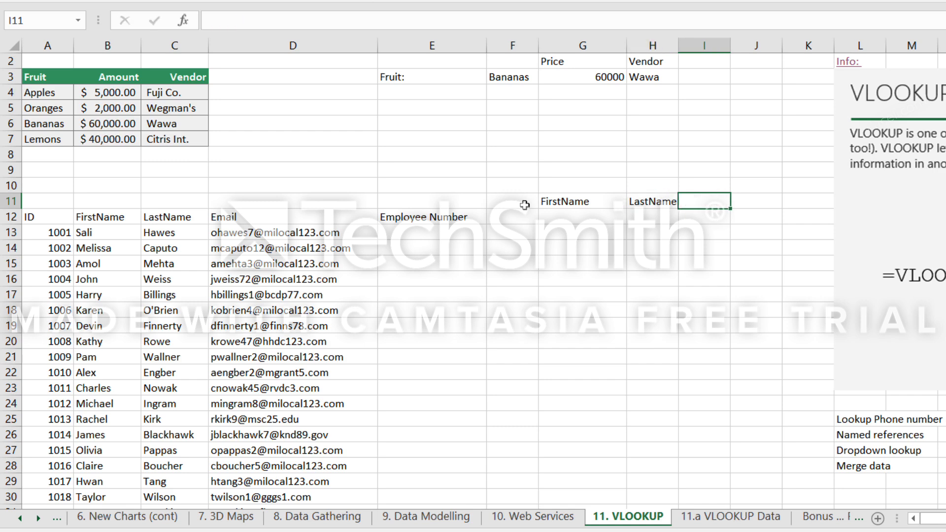
{"action": "type", "text": "Sallary"}
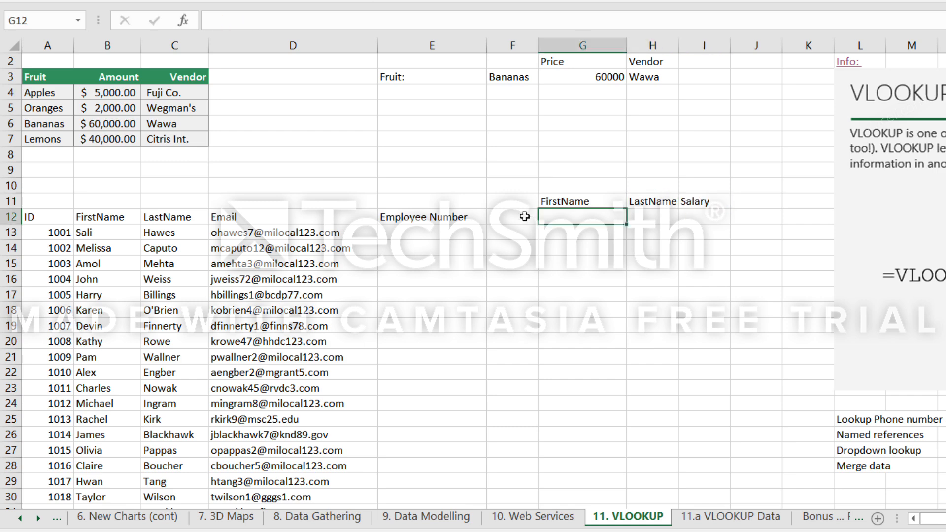
{"action": "left_click", "coordinate": [517, 217]}
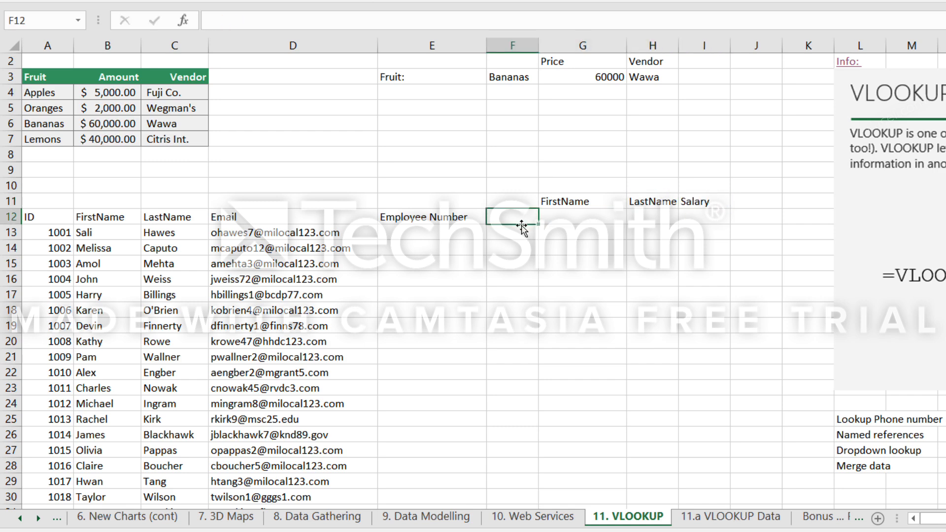
Enter =VLOOKUP(F12,EmployeeData,2,FALSE) in G12 to look up the first name.
{"action": "left_click", "coordinate": [566, 217]}
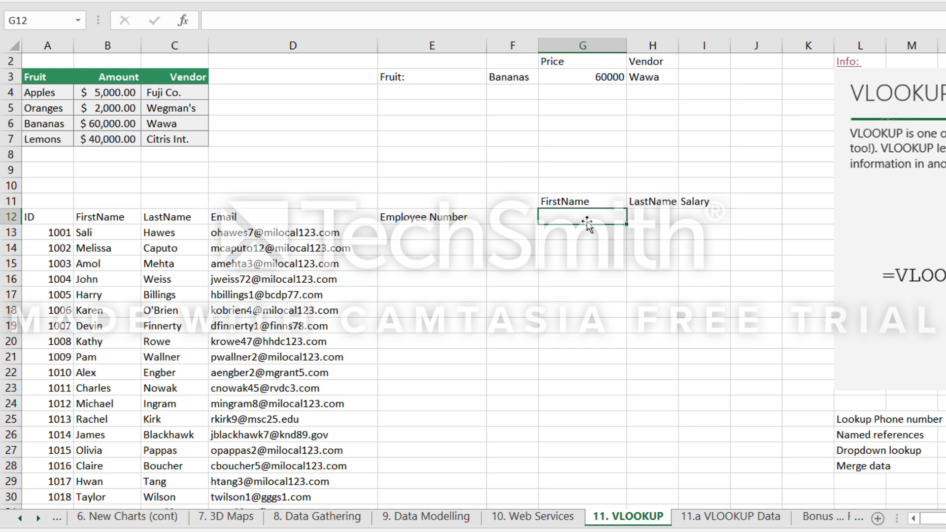
{"action": "type", "text": "=VLOOKUP("}
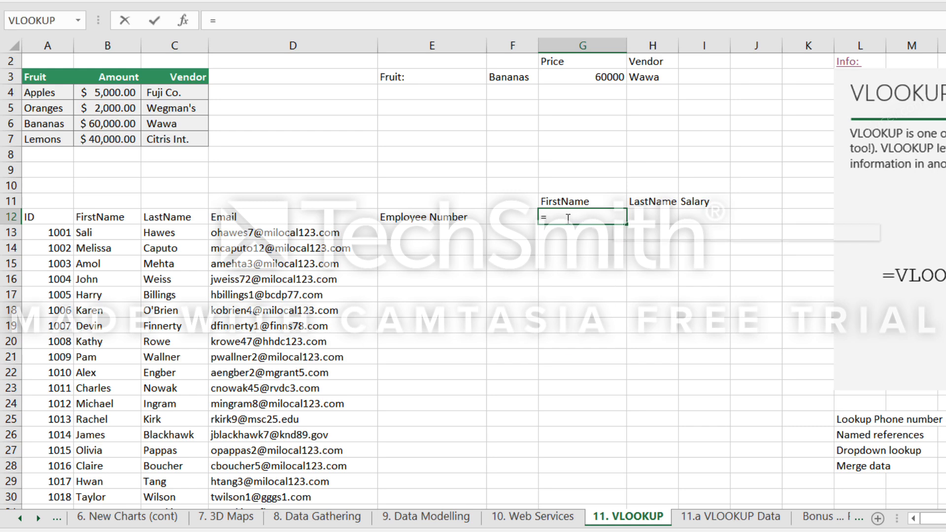
{"action": "left_click", "coordinate": [505, 219]}
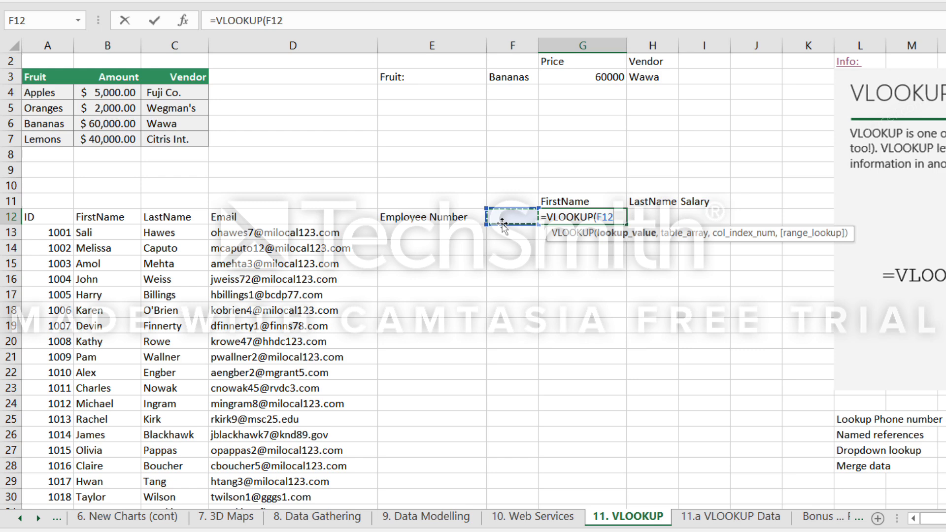
{"action": "type", "text": ","}
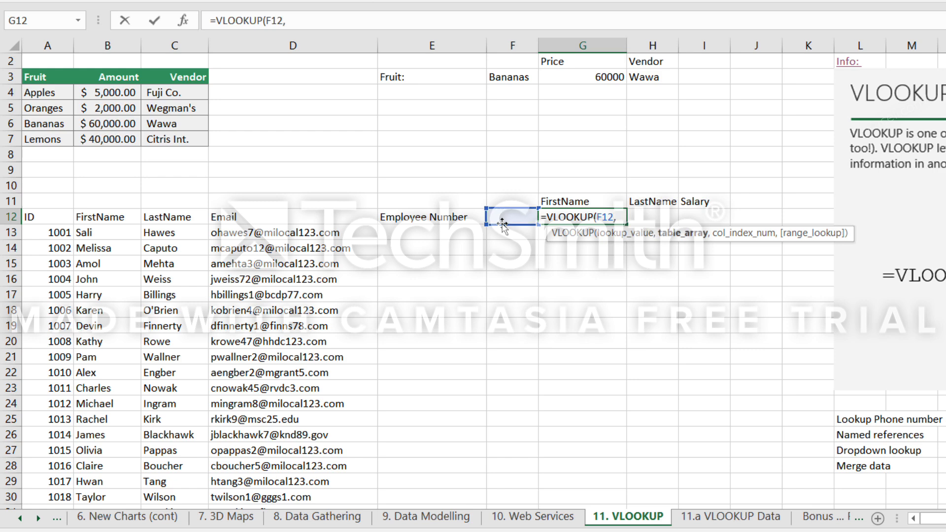
{"action": "type", "text": "EmployeeData,2"}
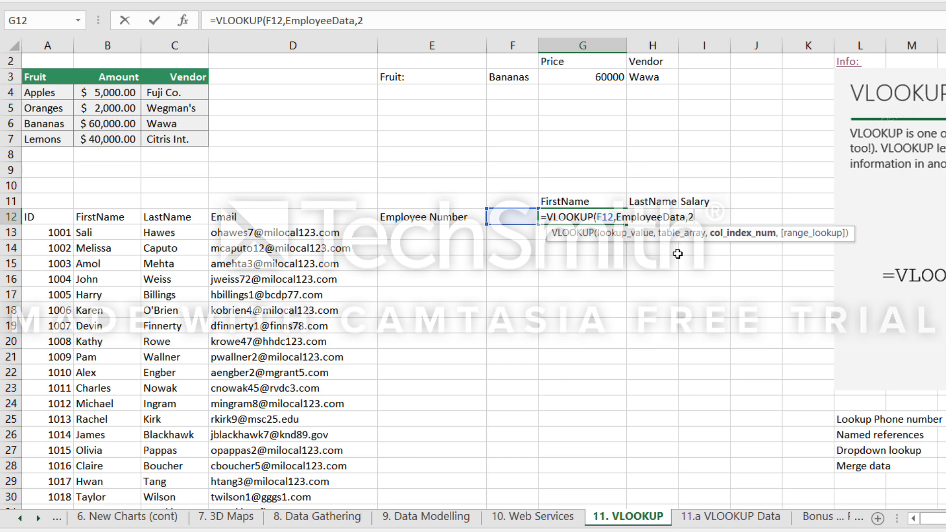
{"action": "type", "text": ","}
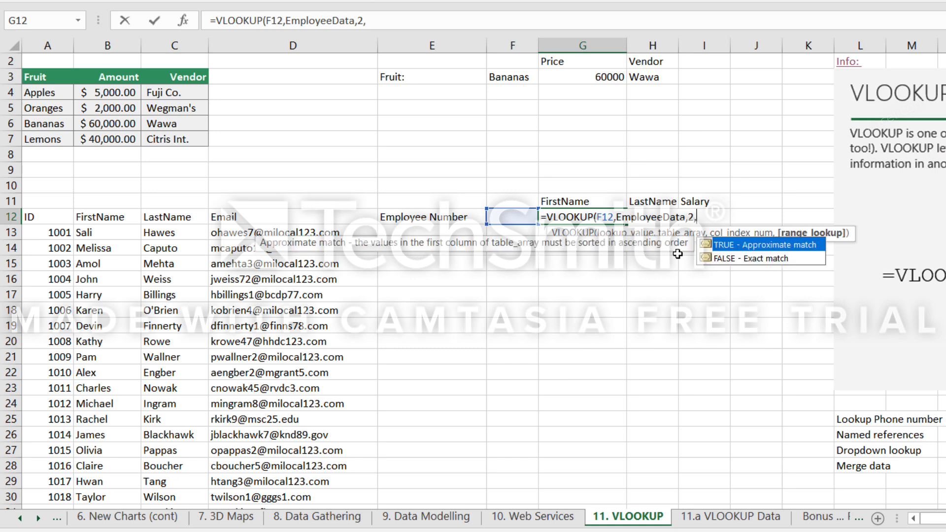
{"action": "type", "text": "false)"}
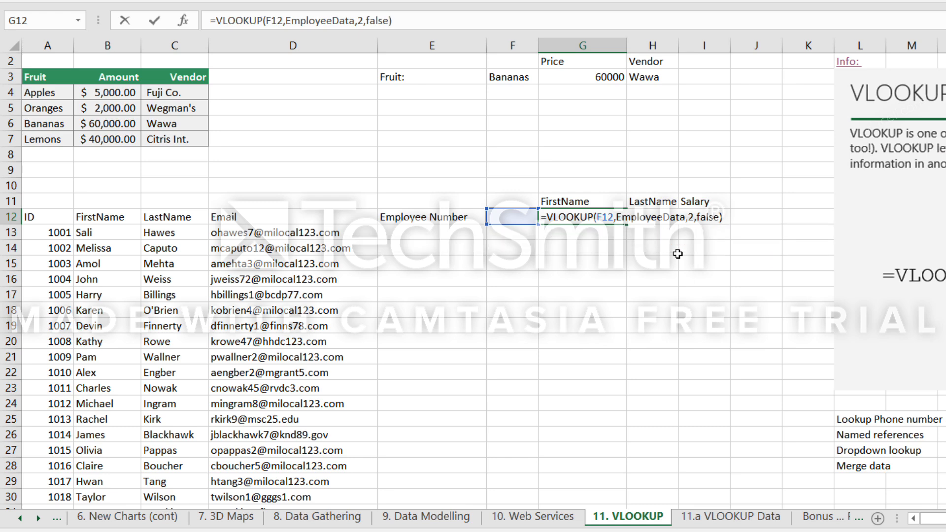
{"action": "key", "text": "ctrl+Return"}
{"action": "left_click", "coordinate": [585, 275]}
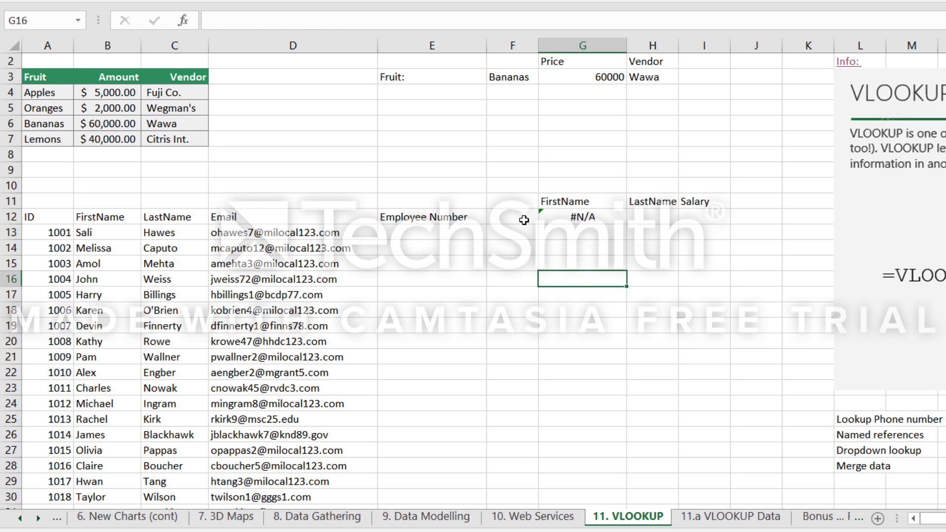
Check the employee numbers on the 11.a VLOOKUP Data sheet and enter the first one in F12 on 11. VLOOKUP.
{"action": "left_click", "coordinate": [520, 218]}
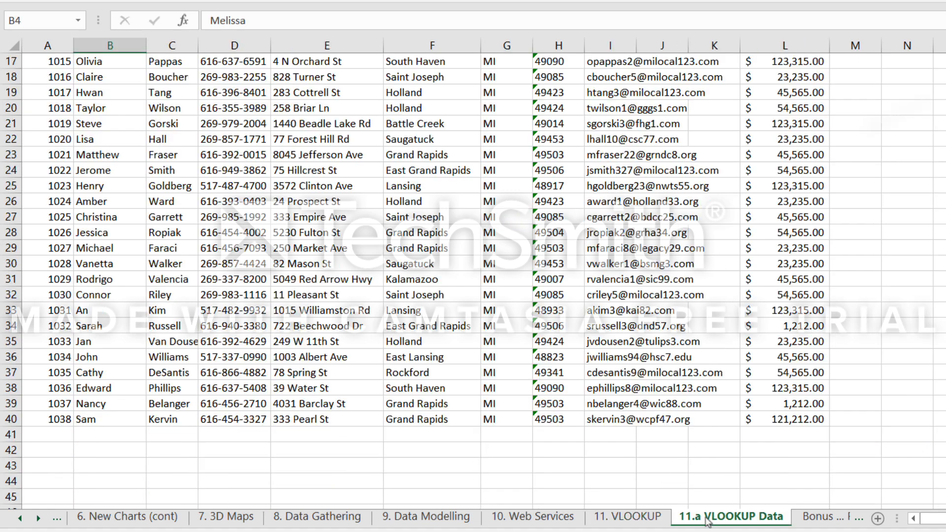
{"action": "left_click", "coordinate": [708, 515]}
{"action": "scroll", "coordinate": [170, 225], "scroll_direction": "up", "scroll_amount": 5}
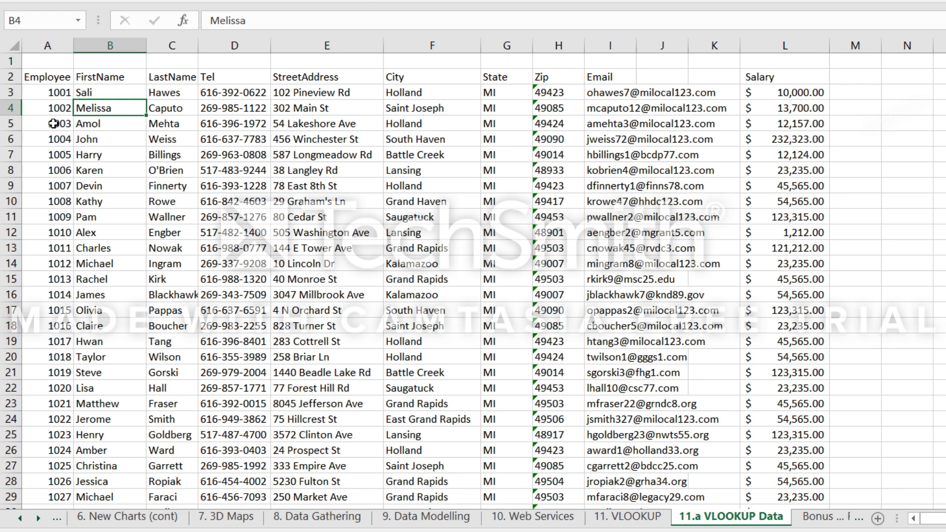
{"action": "left_click", "coordinate": [617, 517]}
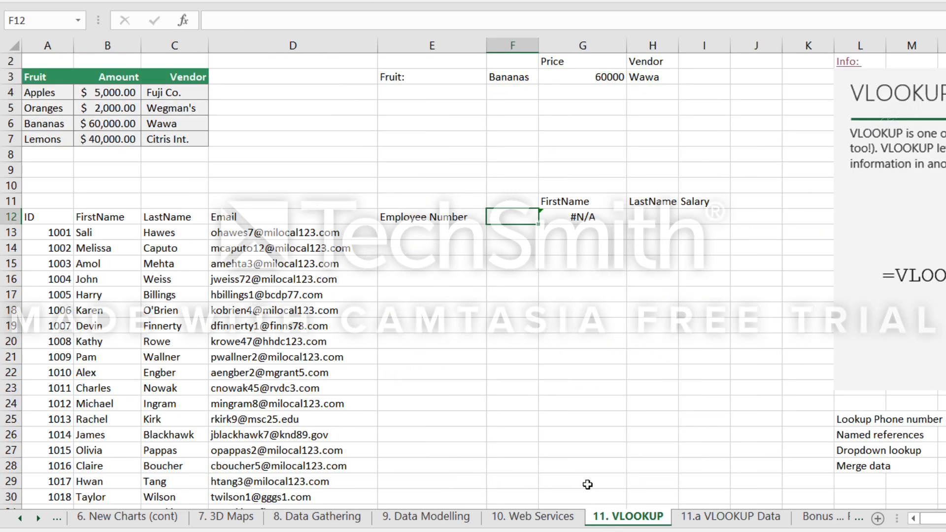
{"action": "type", "text": "1001"}
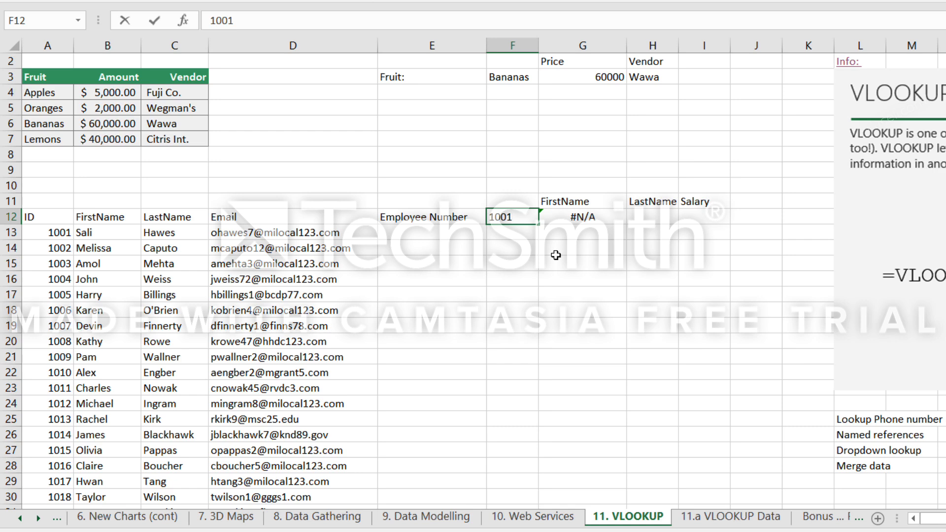
{"action": "key", "text": "Tab"}
{"action": "scroll", "coordinate": [556, 255], "scroll_direction": "up", "scroll_amount": 1}
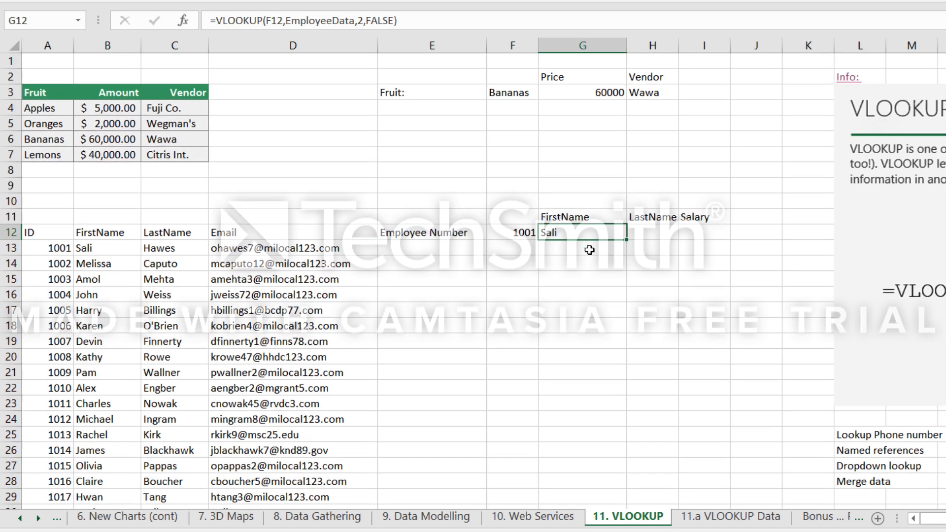
Enter =VLOOKUP(F12,EmployeeData,3,FALSE) in H12 to look up the last name.
{"action": "left_click", "coordinate": [692, 235]}
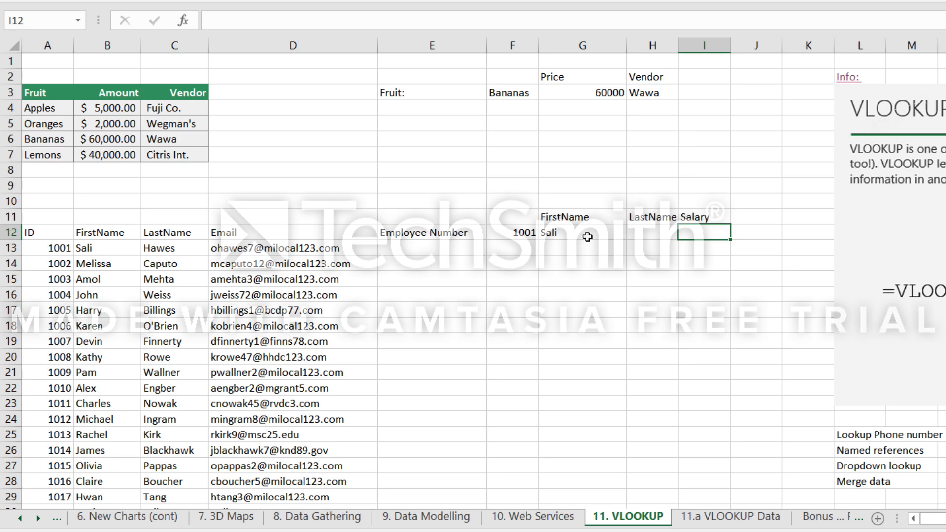
{"action": "left_click", "coordinate": [649, 235]}
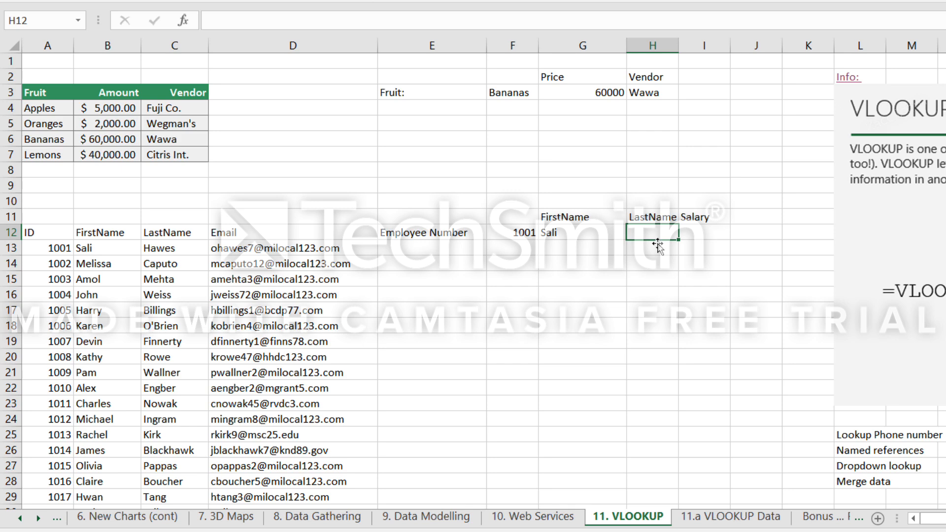
{"action": "type", "text": "=VLOOKUP("}
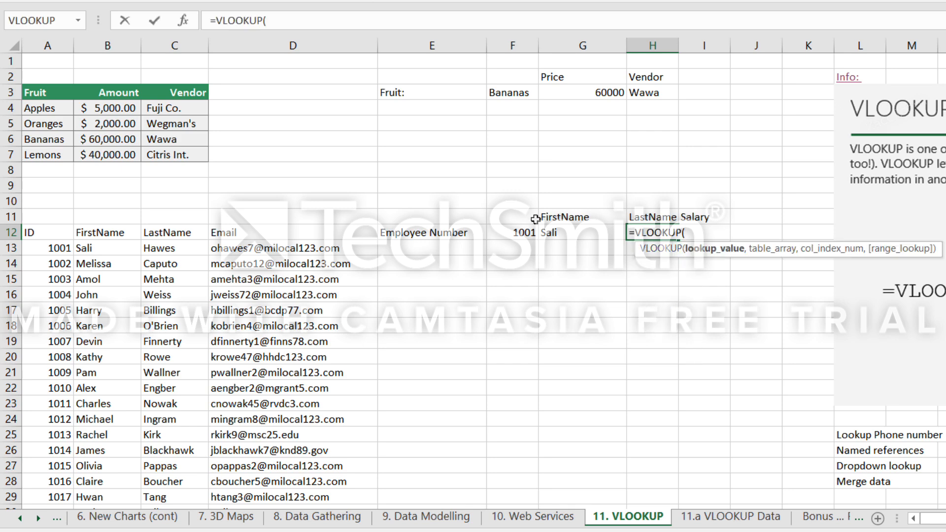
{"action": "left_click", "coordinate": [512, 235]}
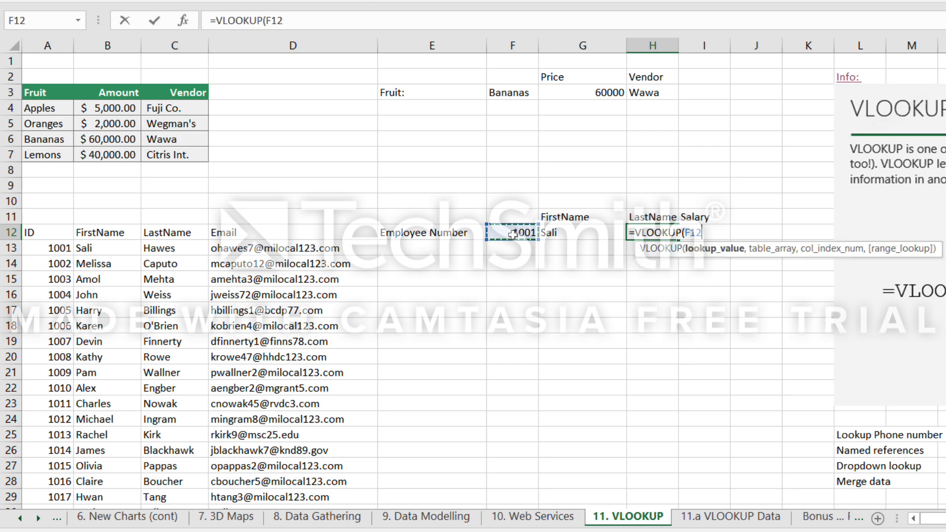
{"action": "type", "text": ","}
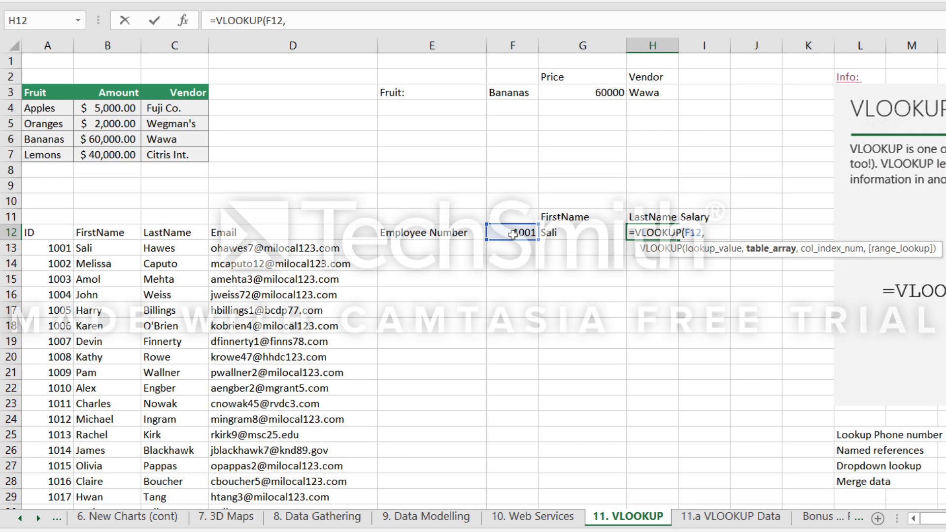
{"action": "type", "text": "EmployeeData,"}
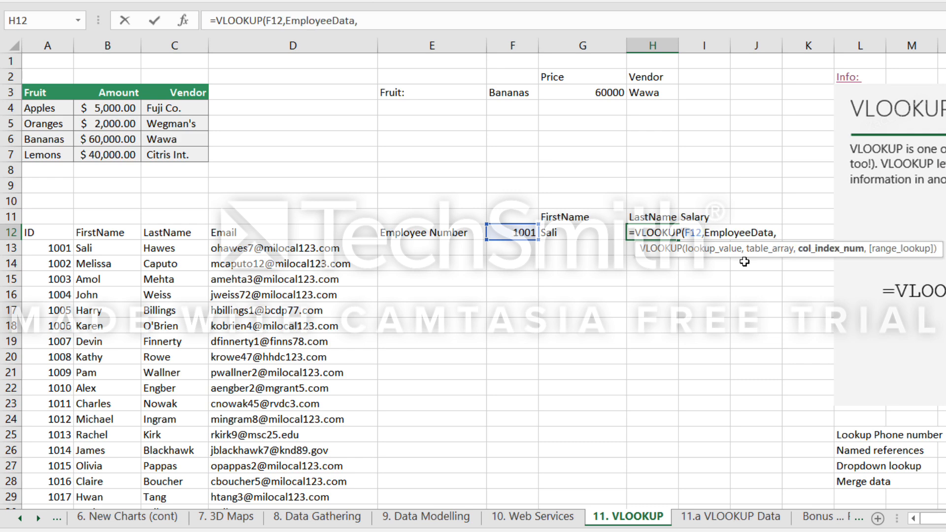
{"action": "type", "text": "3,false)"}
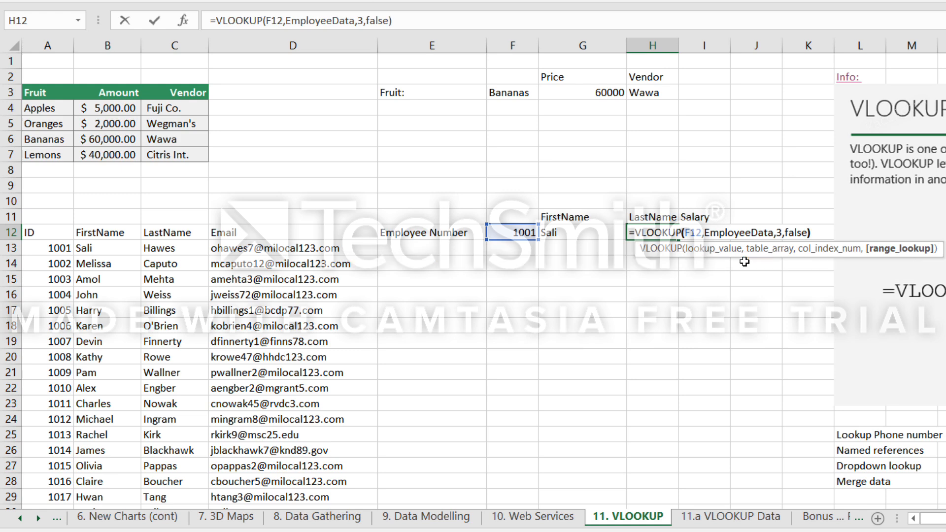
{"action": "key", "text": "Tab"}
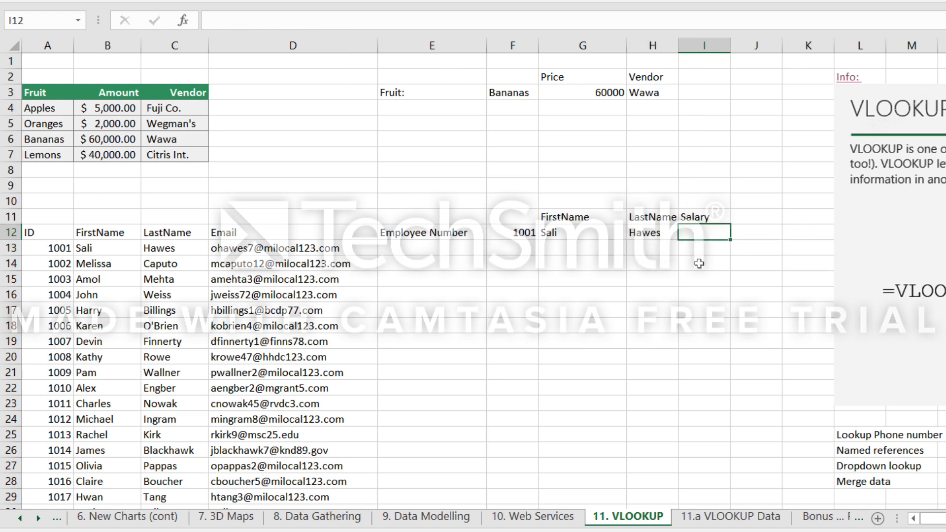
Replace the employee number in F12 with the fifth one in the list and check the last name lookup in H12.
{"action": "key", "text": "Left"}
{"action": "key", "text": "Left"}
{"action": "key", "text": "Left"}
{"action": "type", "text": "1005"}
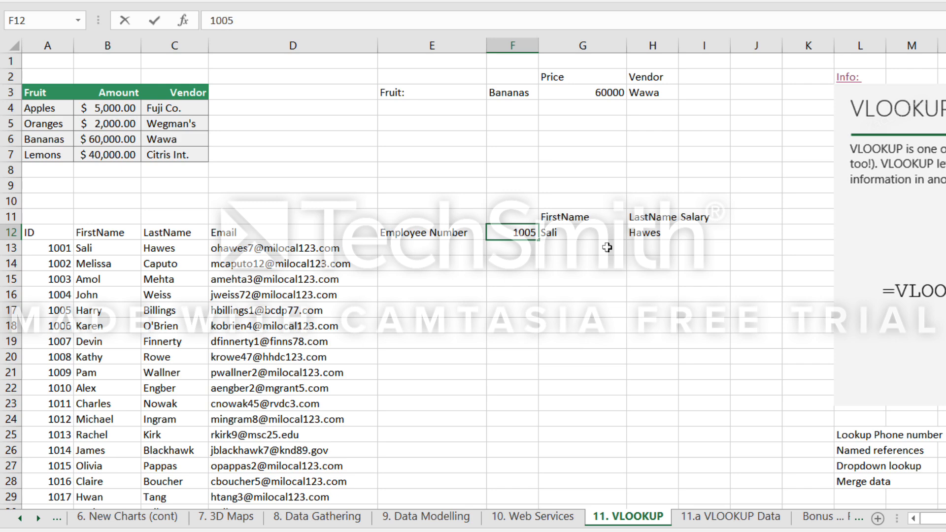
{"action": "key", "text": "Return"}
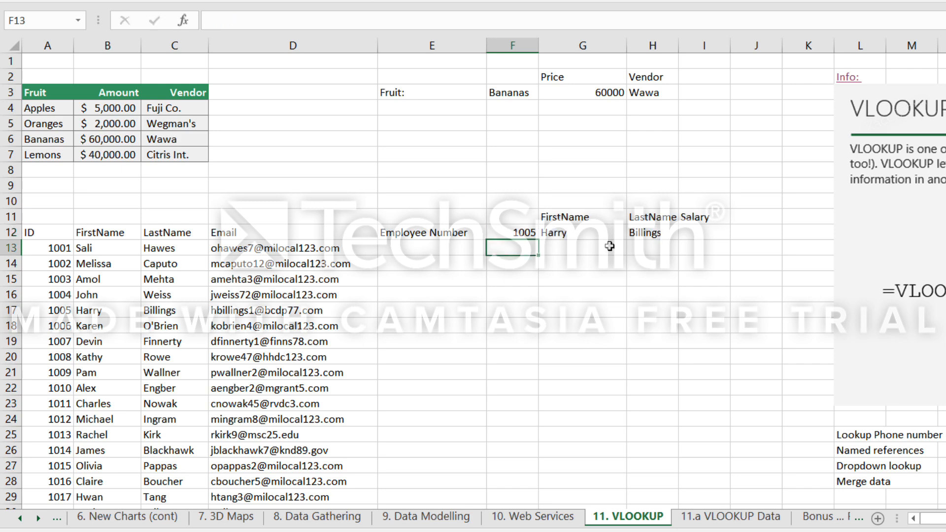
{"action": "left_click", "coordinate": [643, 236]}
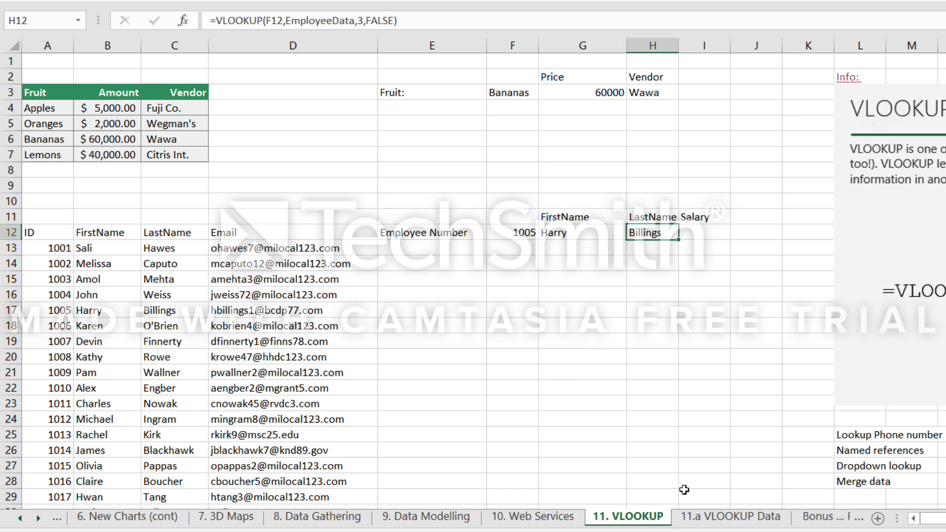
Check the Salary column on the 11.a VLOOKUP Data sheet, then enter =VLOOKUP(F12,EmployeeData,10,FALSE) in I12 on 11. VLOOKUP.
{"action": "left_click", "coordinate": [731, 517]}
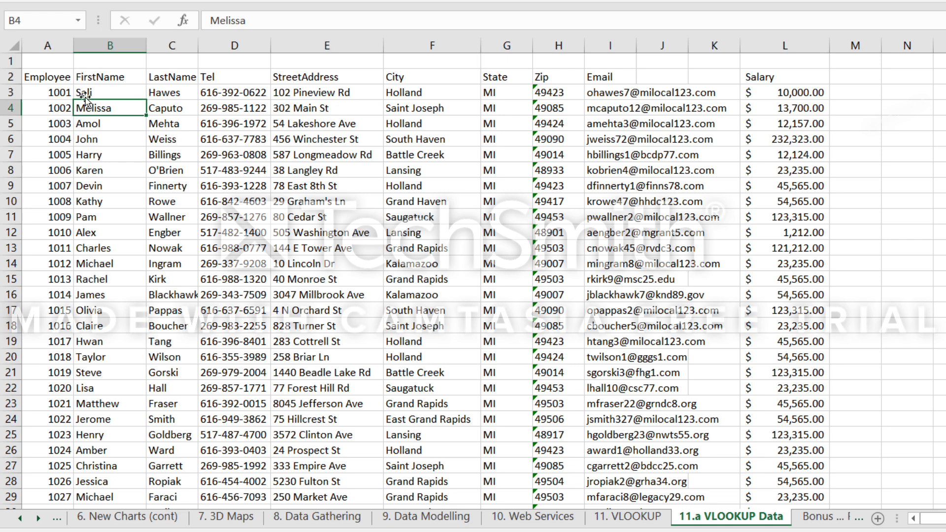
{"action": "left_click", "coordinate": [785, 93]}
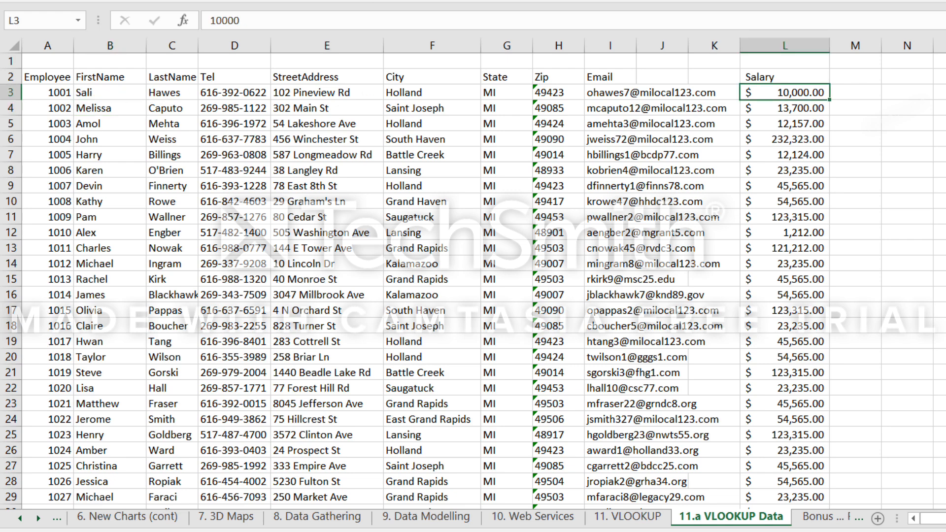
{"action": "left_click", "coordinate": [627, 518]}
{"action": "left_click", "coordinate": [711, 238]}
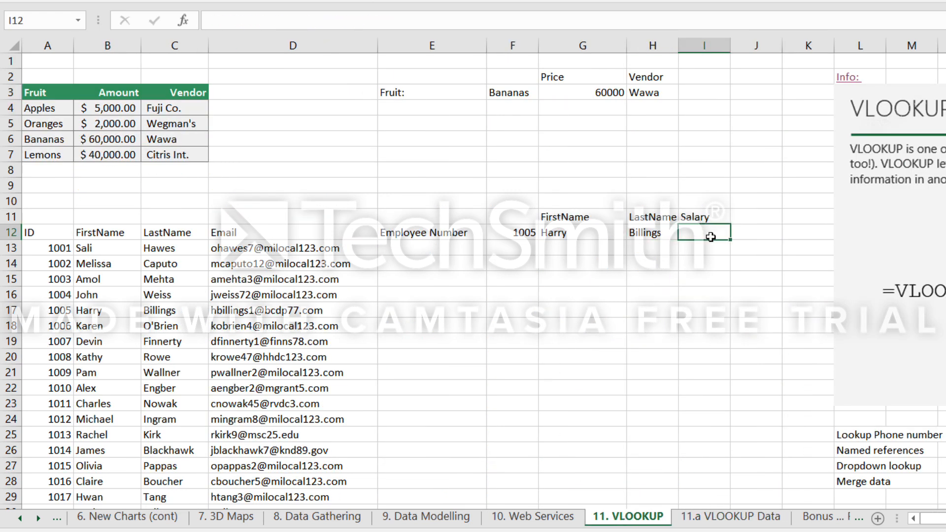
{"action": "type", "text": "="}
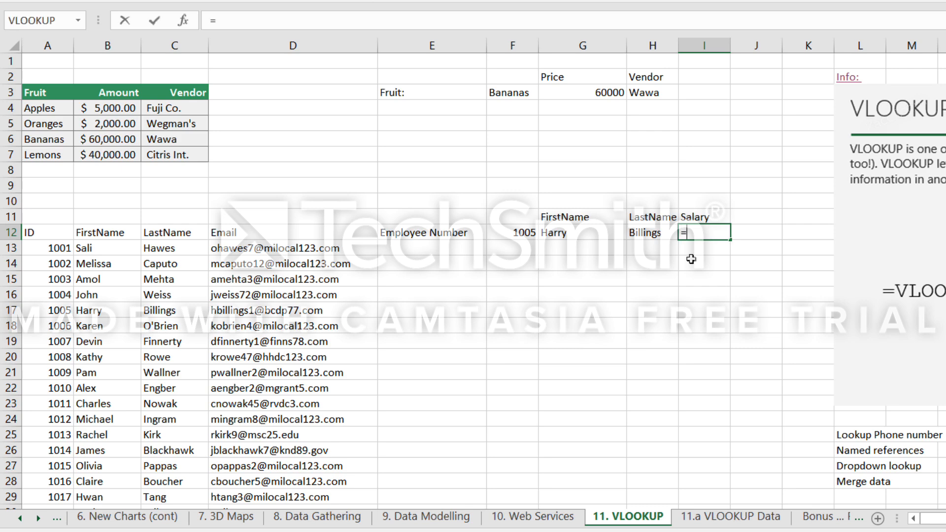
{"action": "type", "text": "vl"}
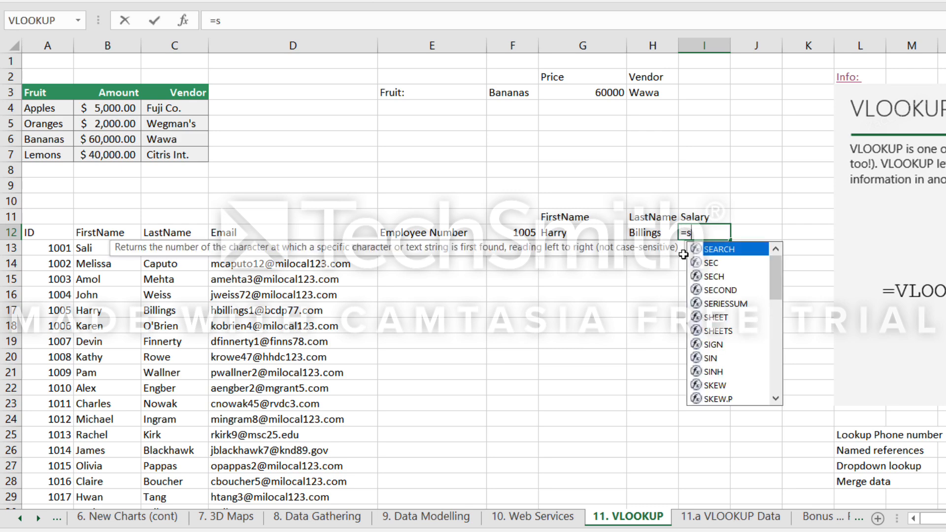
{"action": "key", "text": "Tab"}
{"action": "left_click", "coordinate": [518, 233]}
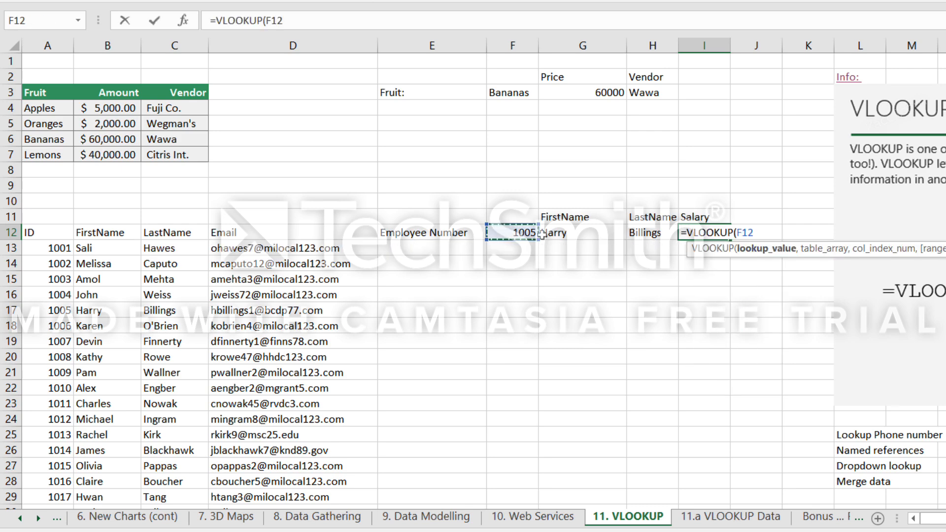
{"action": "type", "text": ",EmployeeData"}
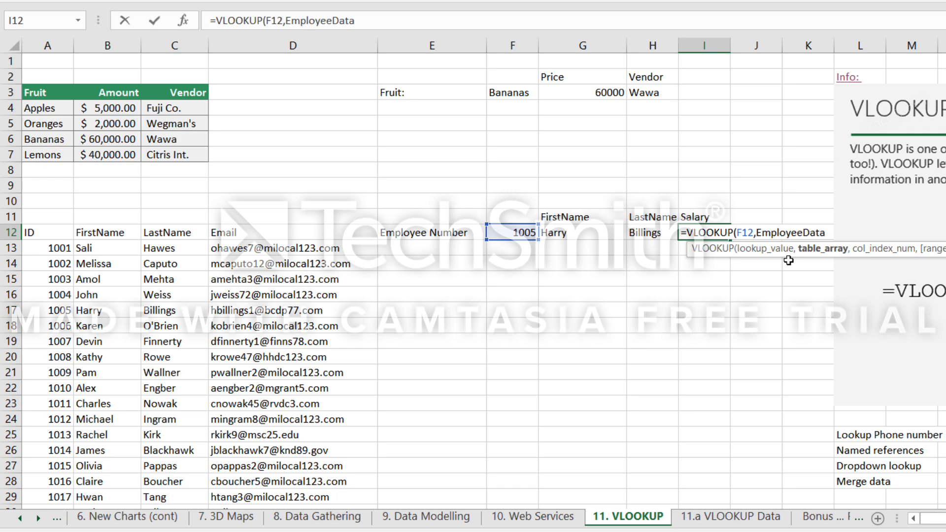
{"action": "type", "text": ",10"}
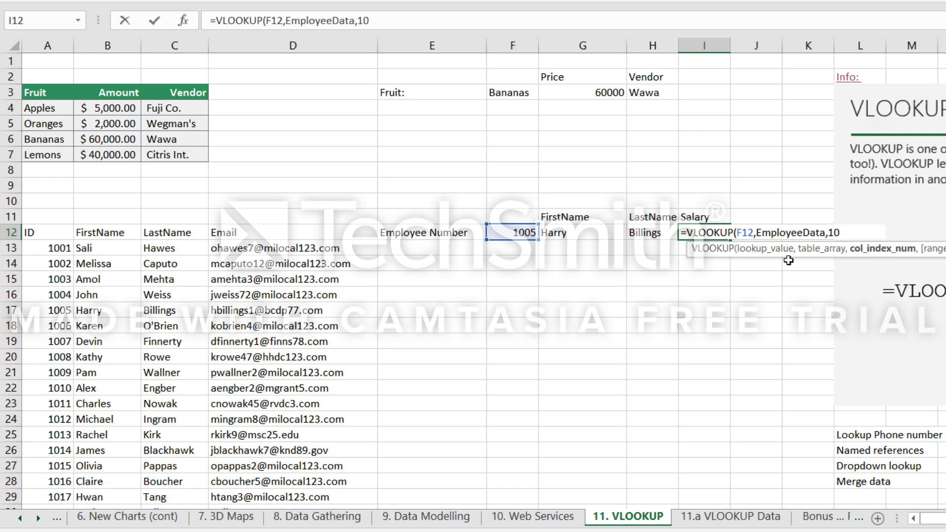
{"action": "type", "text": ",false)"}
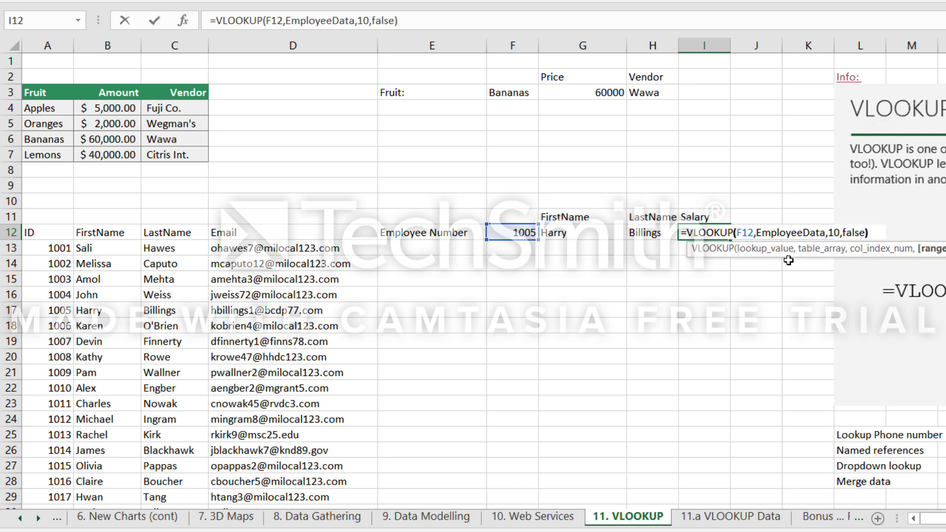
{"action": "key", "text": "Return"}
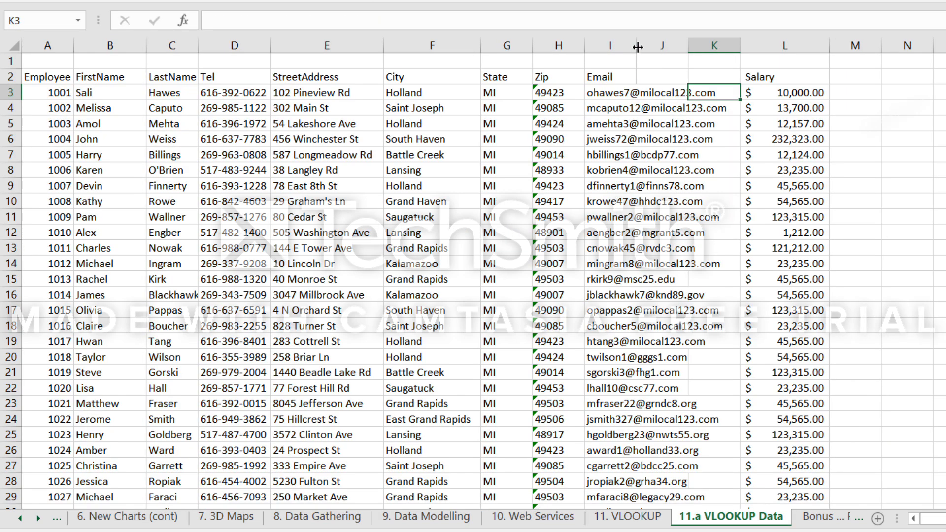
Widen the Email column I on the 11.a VLOOKUP Data sheet so the addresses fit inside it.
{"action": "left_click_drag", "start_coordinate": [637, 47], "coordinate": [906, 75]}
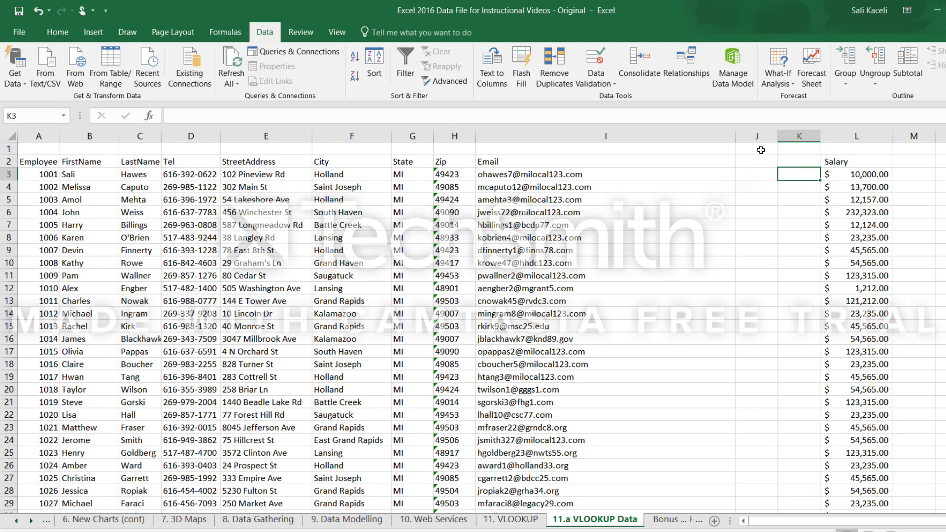
Narrow the Email column I slightly and check the column positions from J to Salary in row 3 on 11.a VLOOKUP Data.
{"action": "left_click_drag", "start_coordinate": [738, 140], "coordinate": [724, 142]}
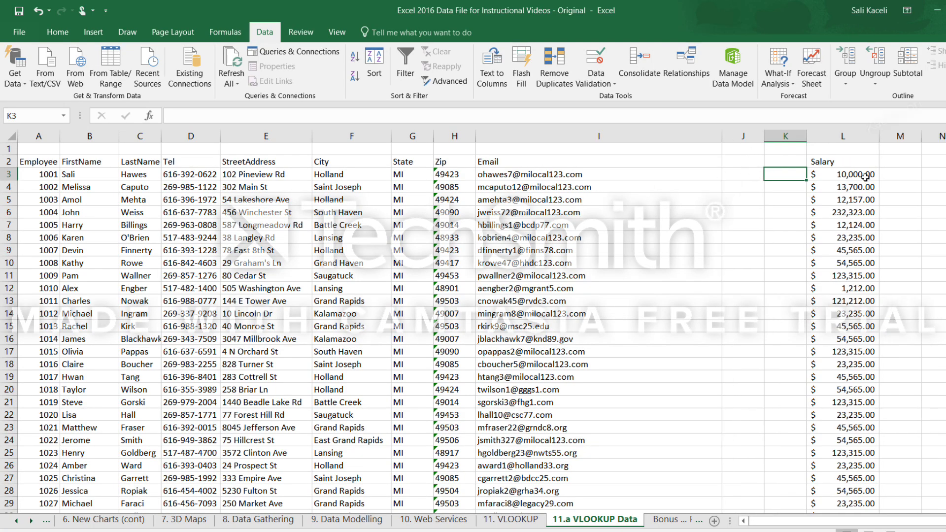
{"action": "left_click", "coordinate": [866, 177]}
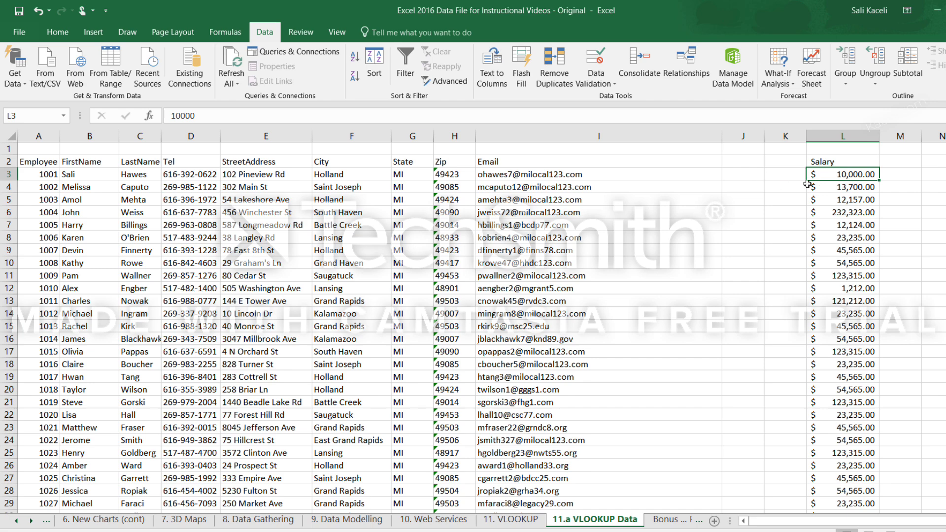
{"action": "left_click", "coordinate": [717, 175]}
{"action": "left_click", "coordinate": [739, 176]}
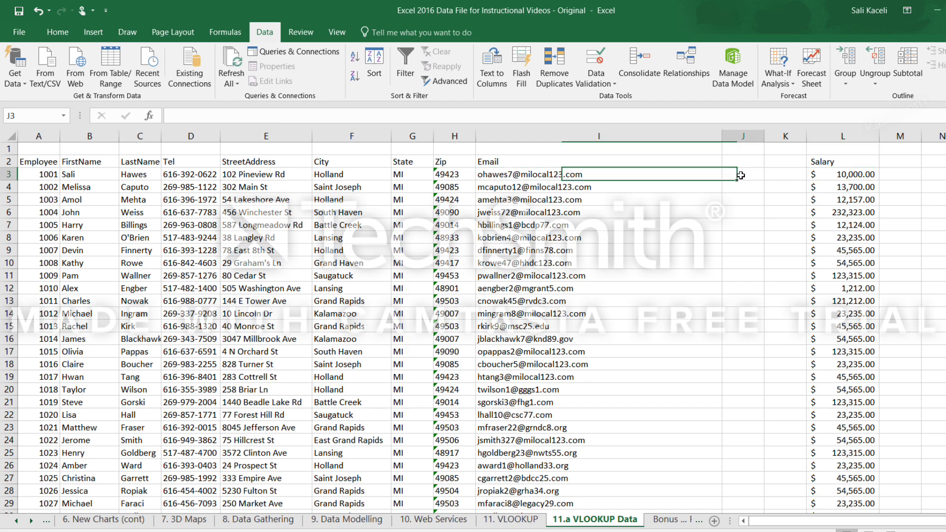
{"action": "left_click", "coordinate": [787, 176]}
{"action": "left_click", "coordinate": [839, 176]}
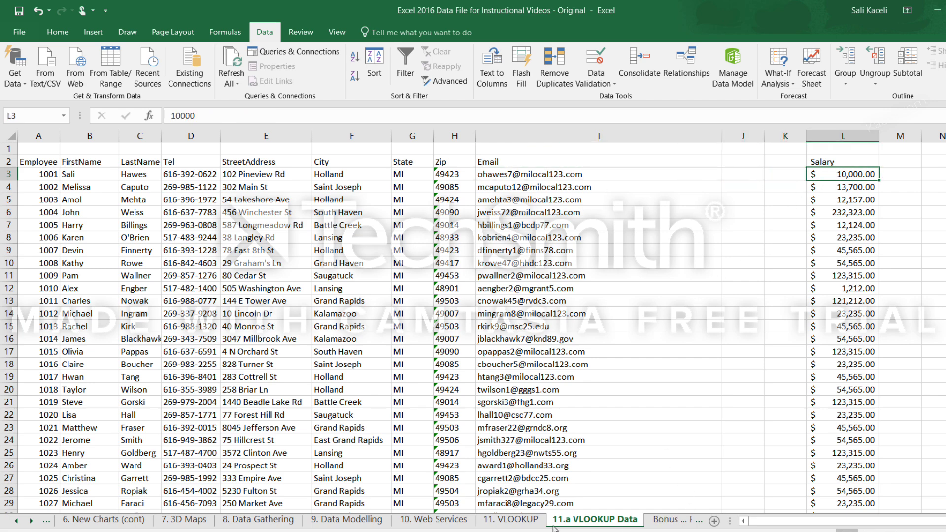
Change the column index in the I12 salary lookup on 11. VLOOKUP to 12 and format the result as dollars with two decimals.
{"action": "left_click", "coordinate": [525, 526]}
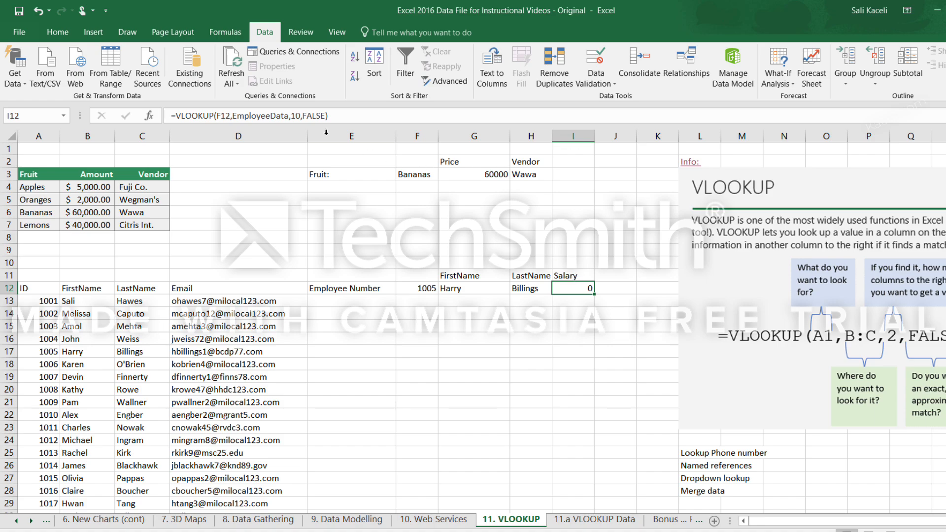
{"action": "left_click", "coordinate": [303, 116]}
{"action": "key", "text": "BackSpace"}
{"action": "type", "text": "2"}
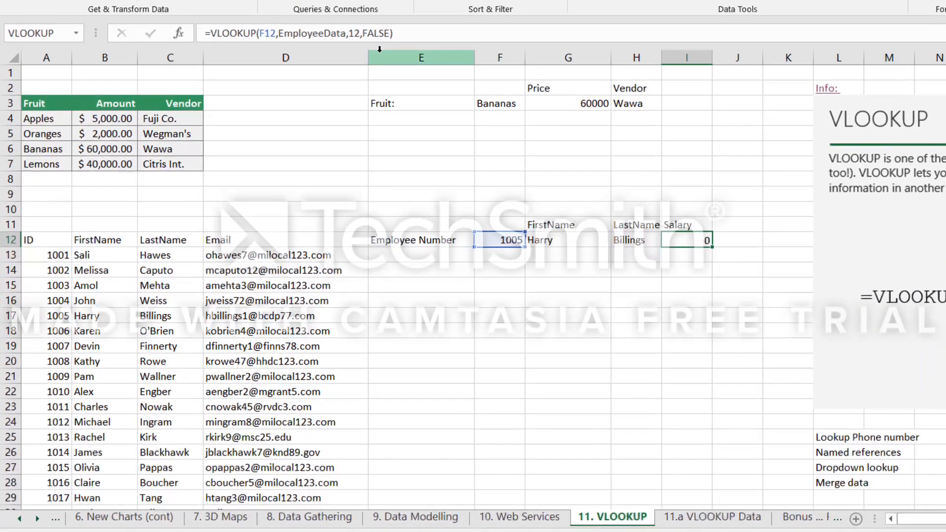
{"action": "key", "text": "Return"}
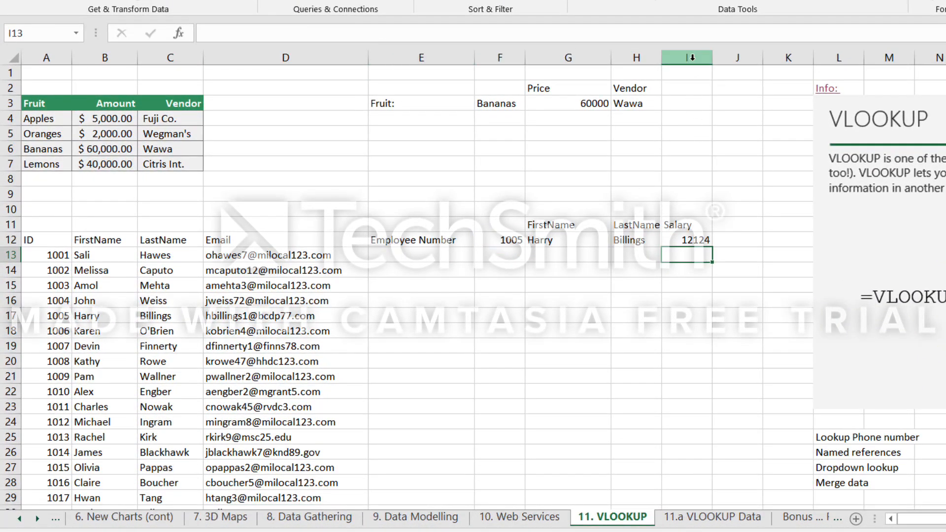
{"action": "left_click", "coordinate": [690, 238]}
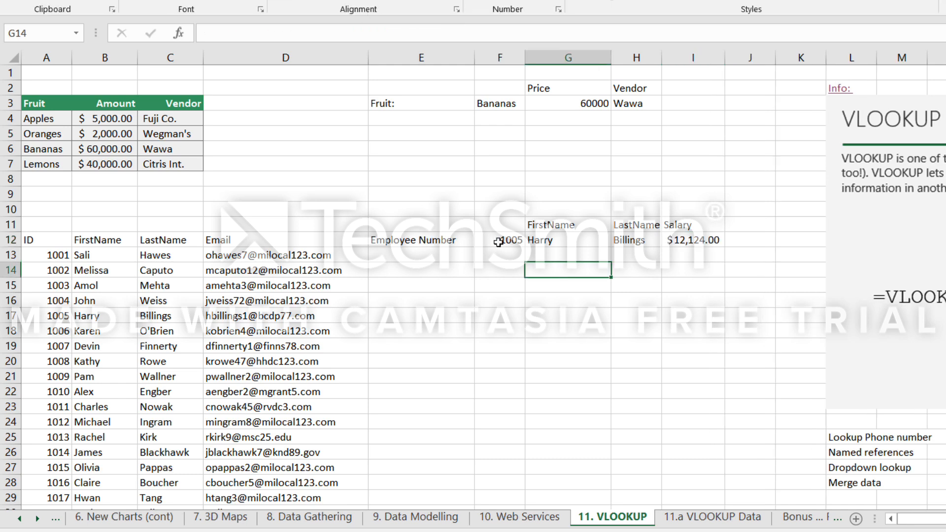
Try other fruits from the dropdown in F3, ending on Lemons, to test the price and vendor lookups.
{"action": "left_click", "coordinate": [498, 242]}
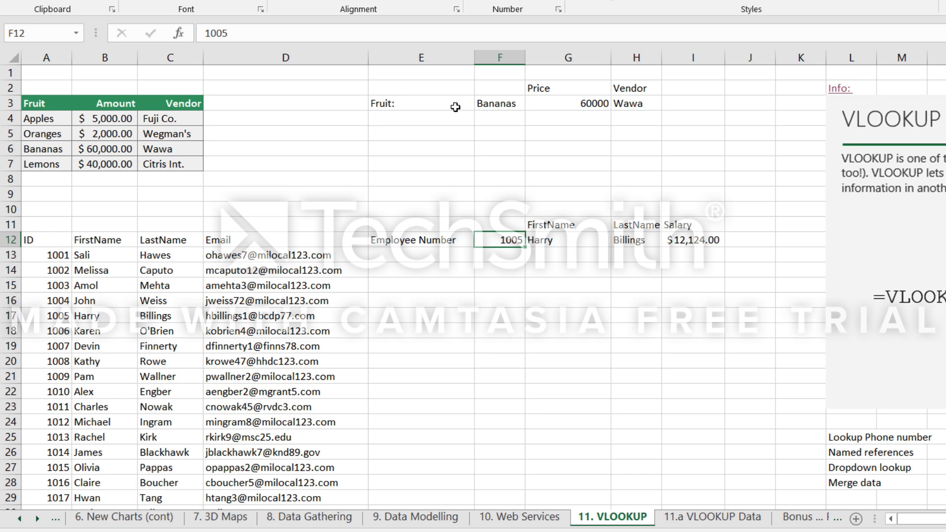
{"action": "left_click", "coordinate": [420, 107]}
{"action": "left_click", "coordinate": [498, 106]}
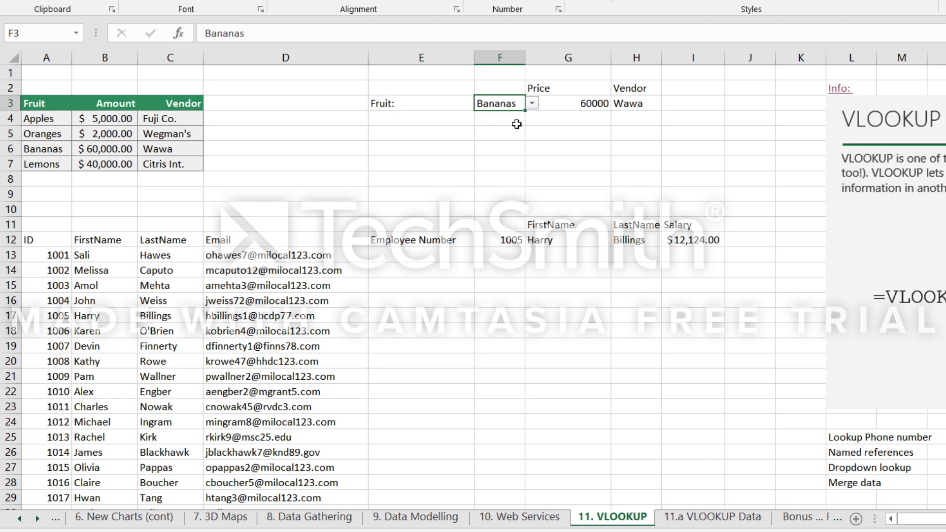
{"action": "left_click", "coordinate": [532, 104]}
{"action": "left_click", "coordinate": [502, 137]}
{"action": "left_click", "coordinate": [531, 104]}
{"action": "left_click", "coordinate": [501, 147]}
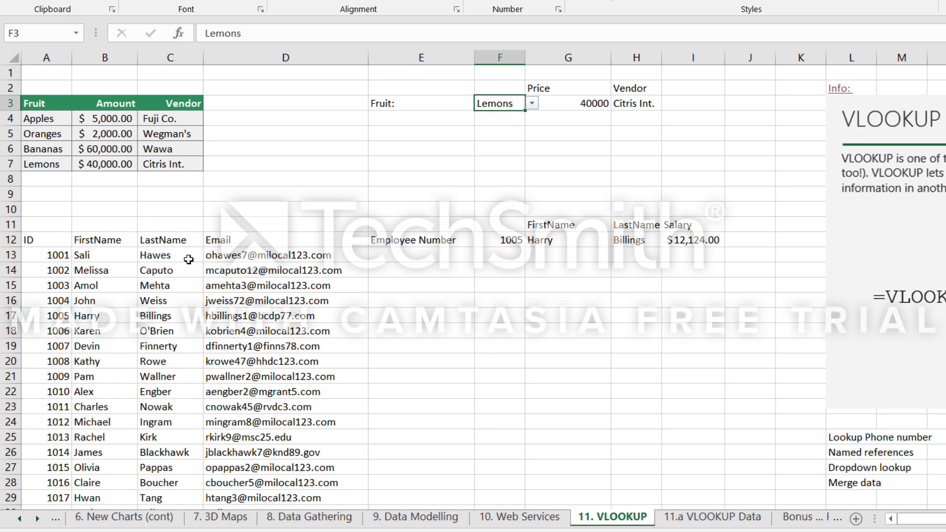
Inspect the cross-sheet reference in A13, then replace the employee number in F12 with the tenth one in the list.
{"action": "left_click", "coordinate": [78, 254]}
{"action": "left_click", "coordinate": [55, 255]}
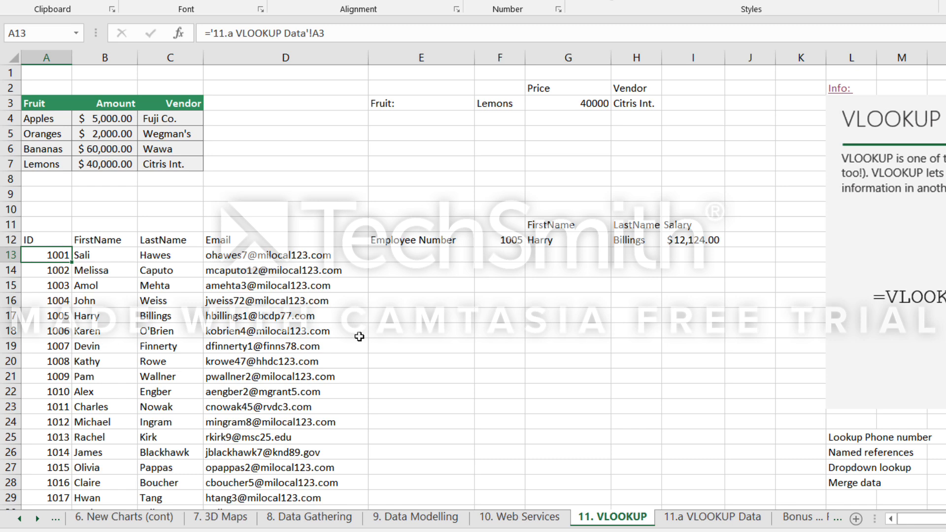
{"action": "left_click", "coordinate": [509, 227]}
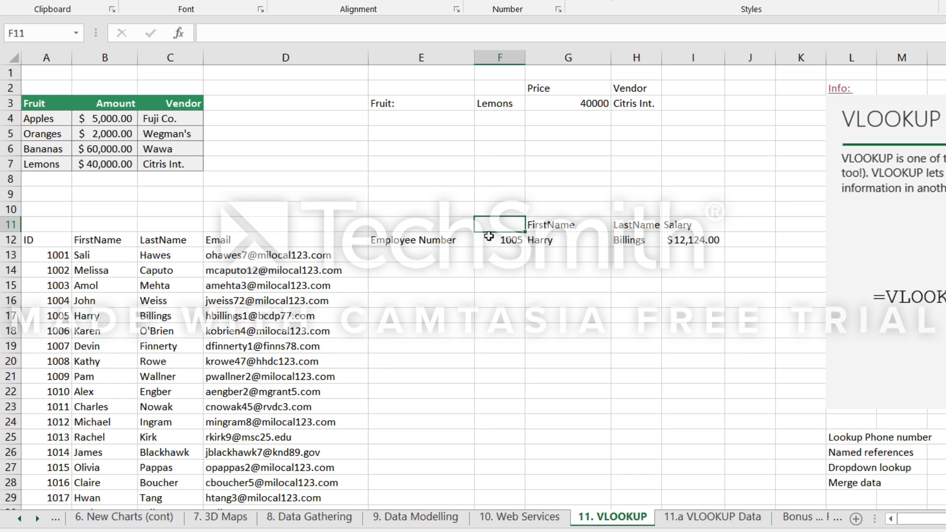
{"action": "left_click", "coordinate": [513, 243]}
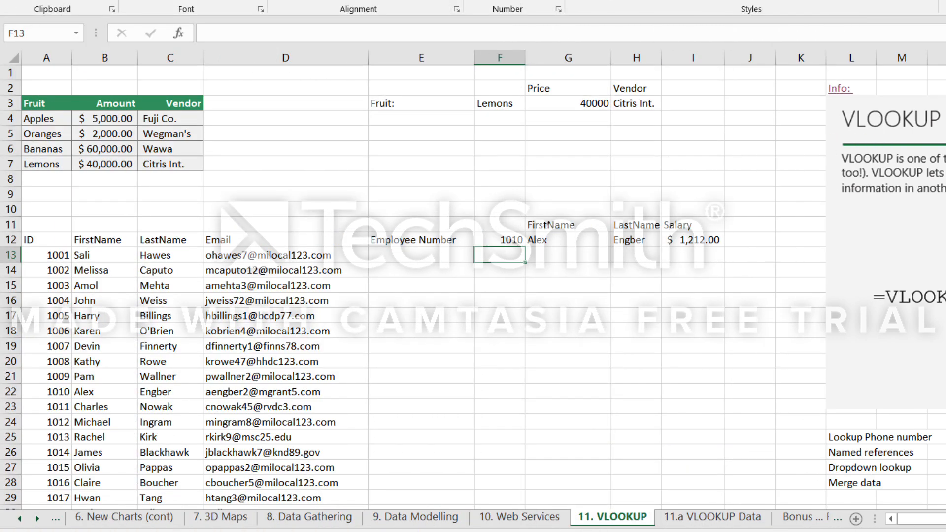
Copy the constituent table with the May amounts into Sheet2 of the April workbook at A1 and autofit column A.
{"action": "mouse_move", "coordinate": [565, 531]}
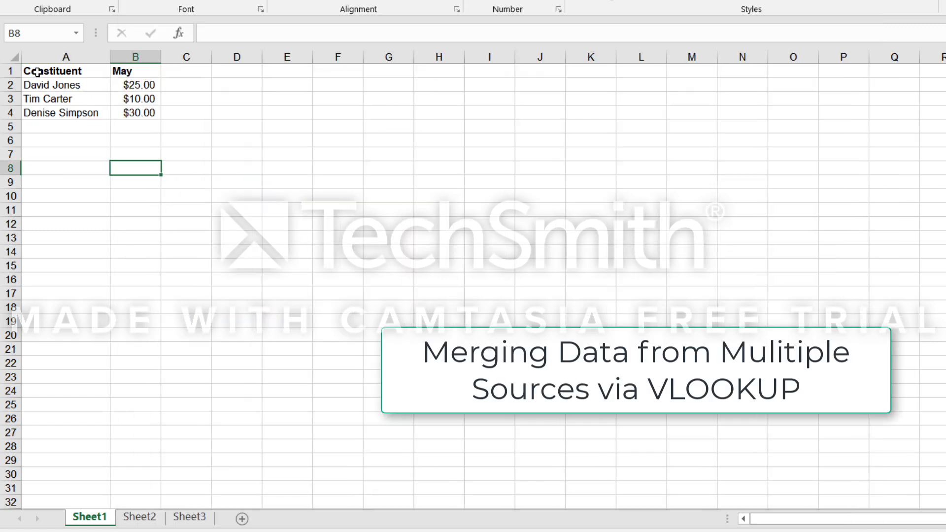
{"action": "left_click_drag", "start_coordinate": [37, 73], "coordinate": [153, 120]}
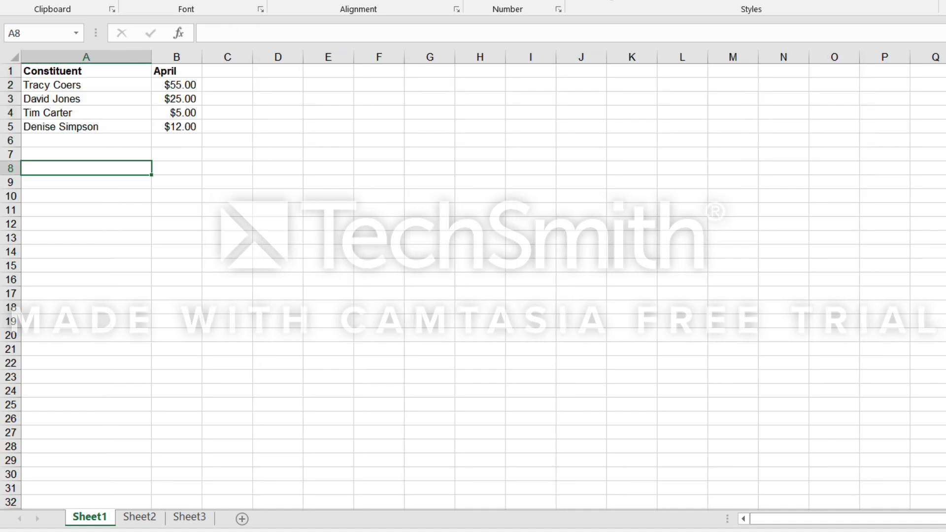
{"action": "left_click", "coordinate": [140, 517]}
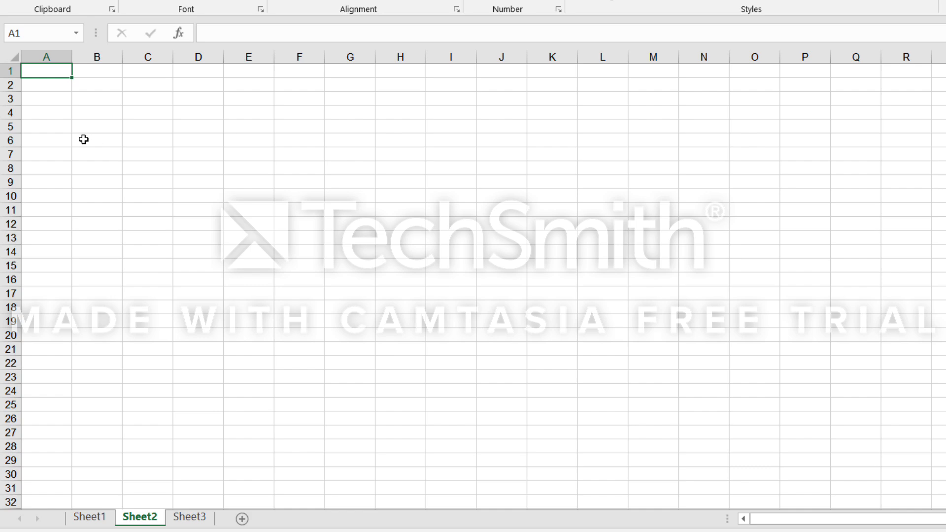
{"action": "key", "text": "ctrl+v"}
{"action": "left_click_drag", "start_coordinate": [72, 56], "coordinate": [72, 56]}
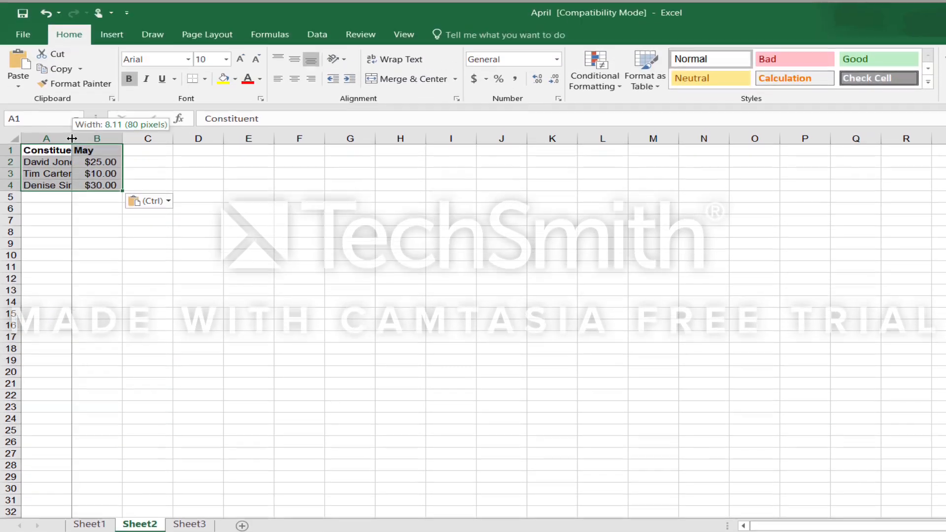
{"action": "double_click", "coordinate": [72, 139]}
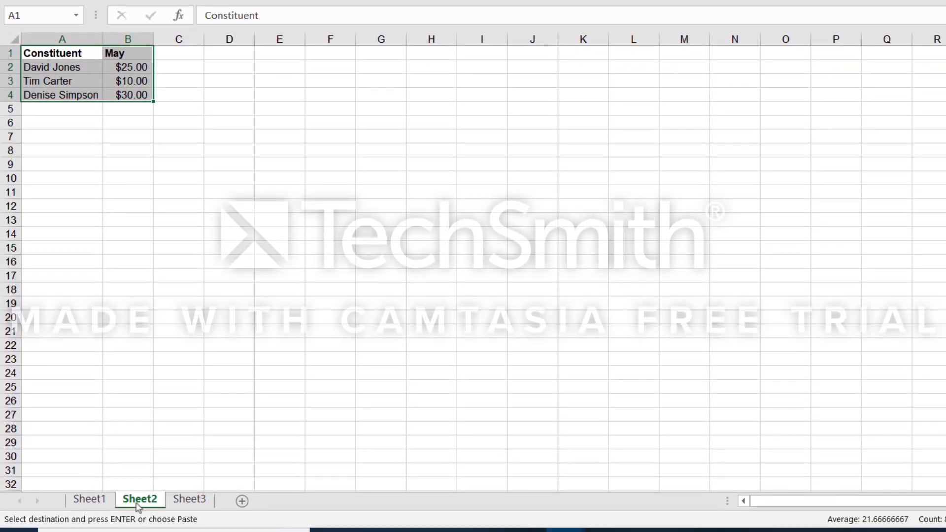
Rename Sheet2 as May.
{"action": "right_click", "coordinate": [157, 525]}
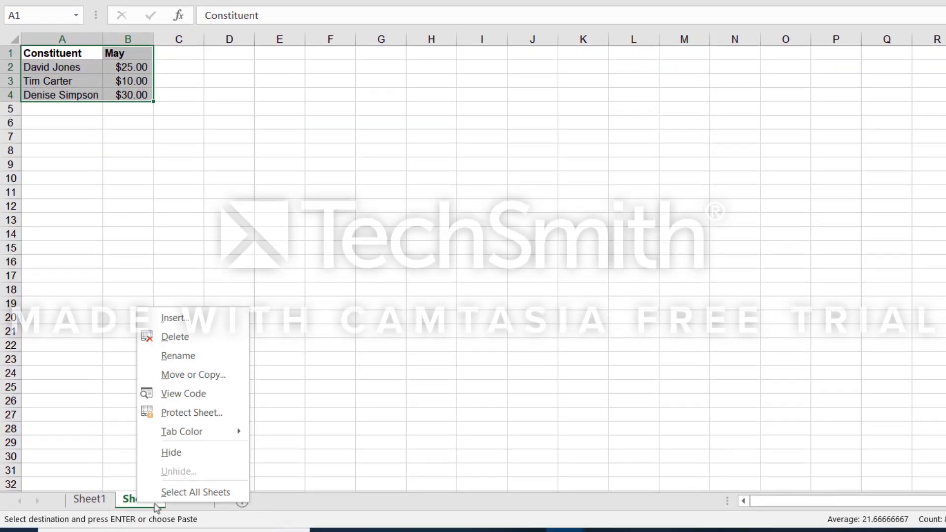
{"action": "left_click", "coordinate": [178, 356]}
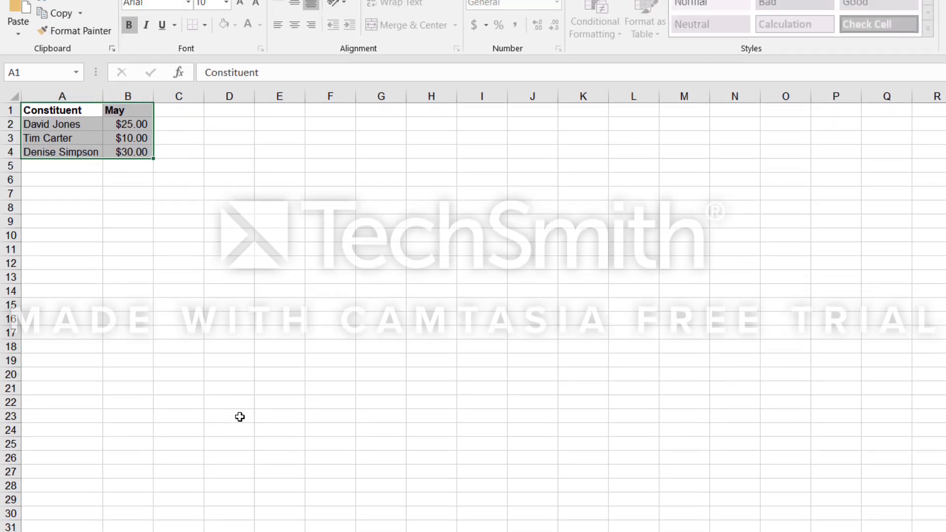
{"action": "key", "text": "Return"}
Name the range A2:B4 on the May sheet maydata, leaving out the header row.
{"action": "left_click", "coordinate": [143, 196]}
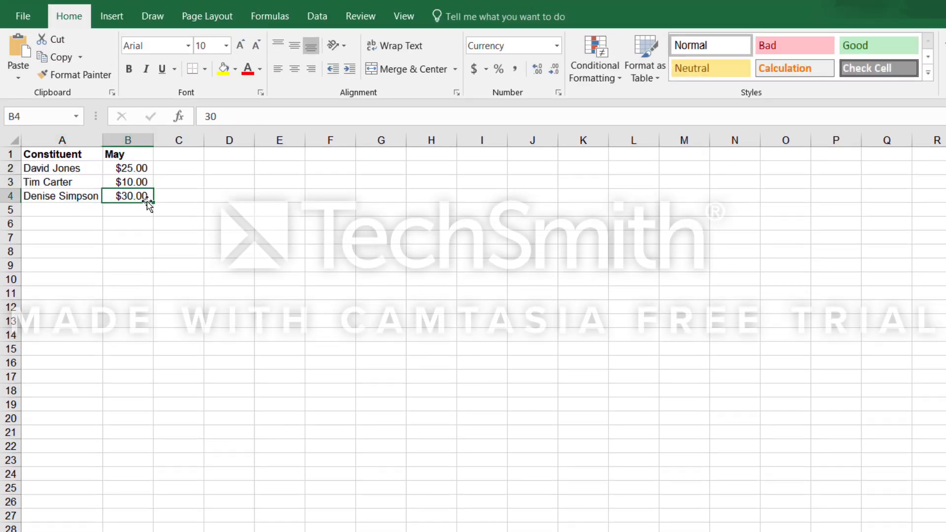
{"action": "left_click_drag", "start_coordinate": [59, 167], "coordinate": [131, 196]}
{"action": "left_click", "coordinate": [8, 118]}
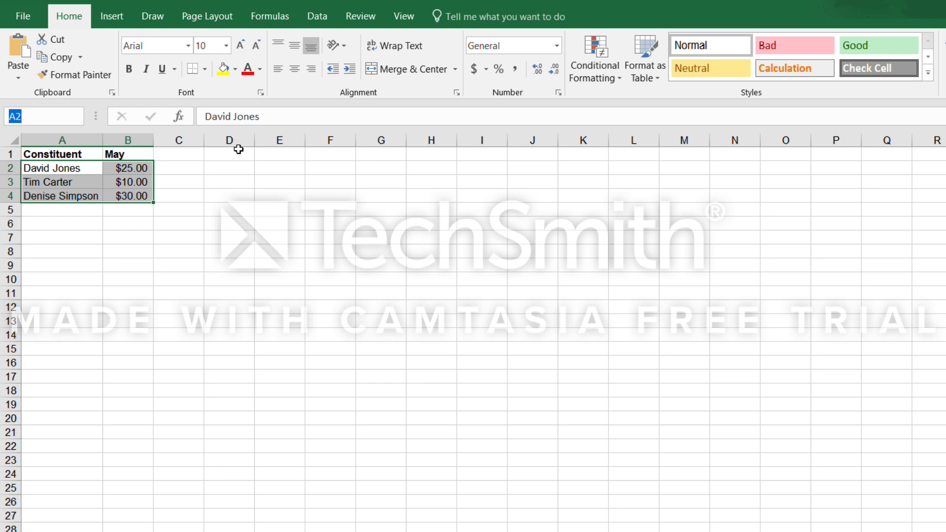
{"action": "type", "text": "may"}
{"action": "type", "text": "data"}
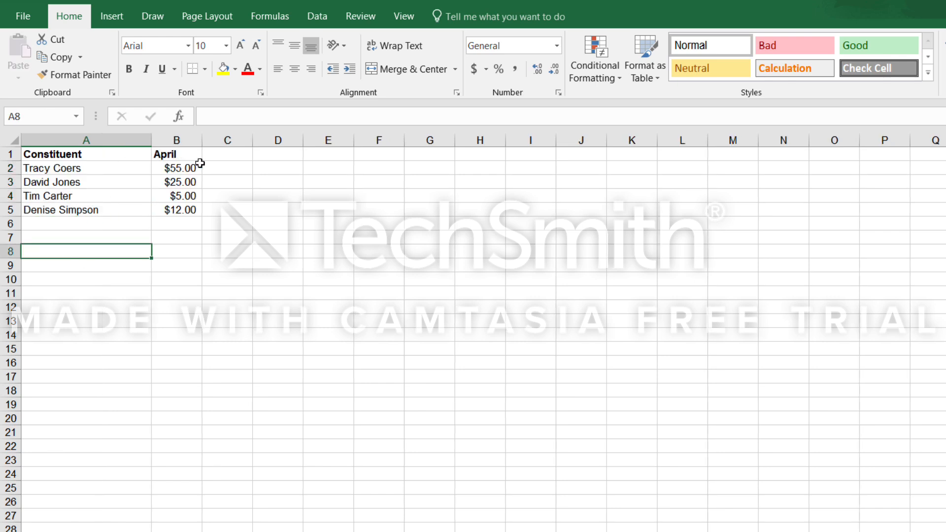
Add the heading May in C1 of Sheet1 and make it bold.
{"action": "left_click", "coordinate": [222, 156]}
{"action": "type", "text": "May"}
{"action": "key", "text": "Return"}
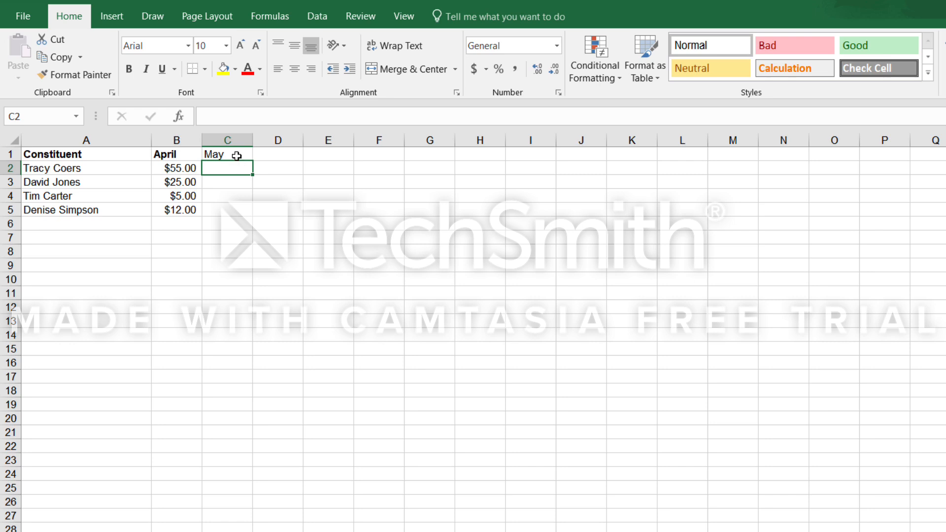
{"action": "left_click", "coordinate": [236, 155]}
{"action": "left_click", "coordinate": [130, 69]}
Enter =VLOOKUP(A2,maydata,2,FALSE) in C2 to look up the first constituent's May amount, then check the formula.
{"action": "left_click", "coordinate": [230, 170]}
{"action": "type", "text": "="}
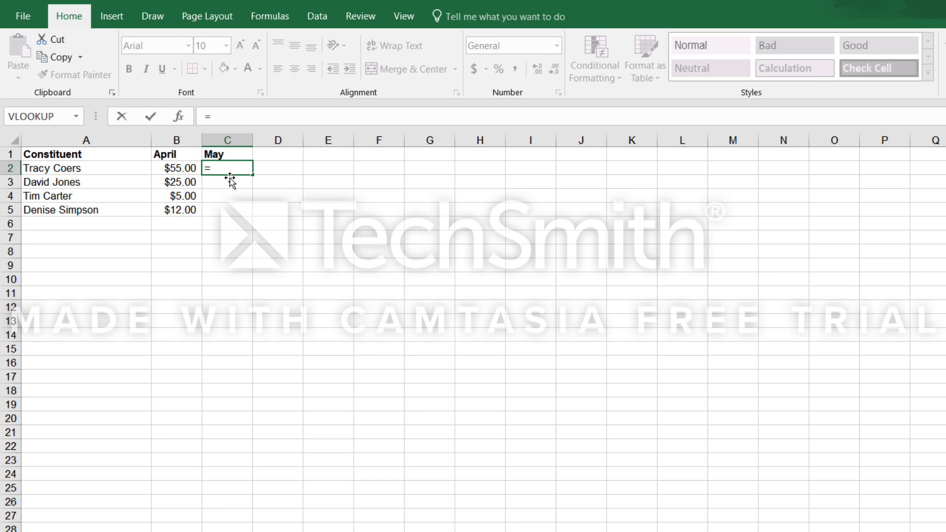
{"action": "type", "text": "vl"}
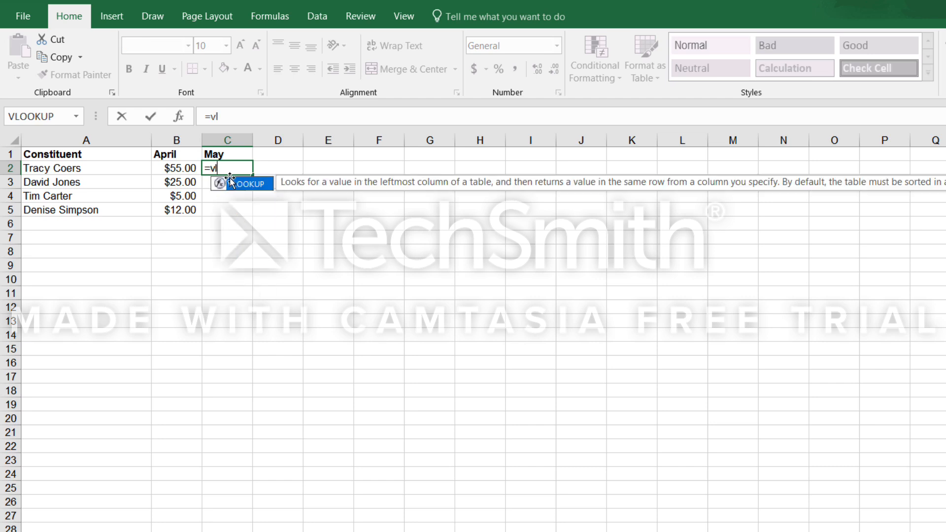
{"action": "key", "text": "Tab"}
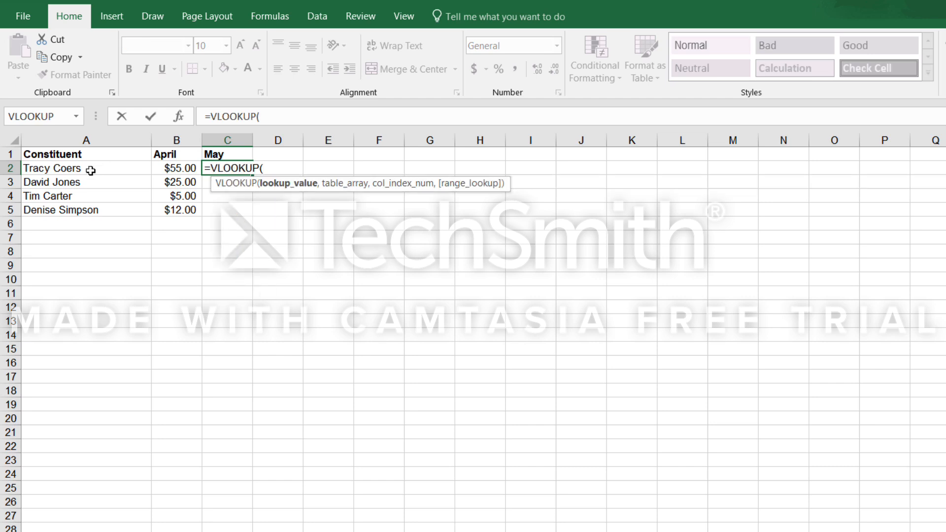
{"action": "left_click", "coordinate": [57, 169]}
{"action": "type", "text": ","}
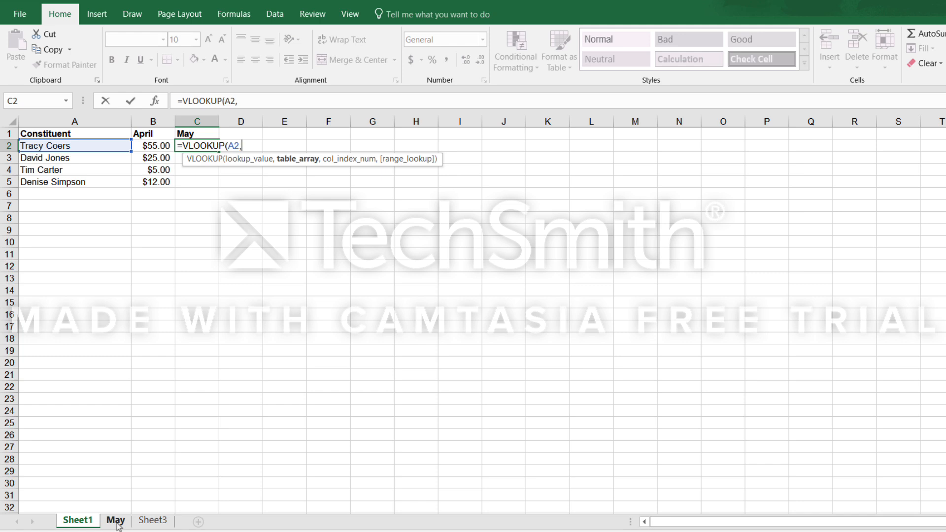
{"action": "type", "text": "may"}
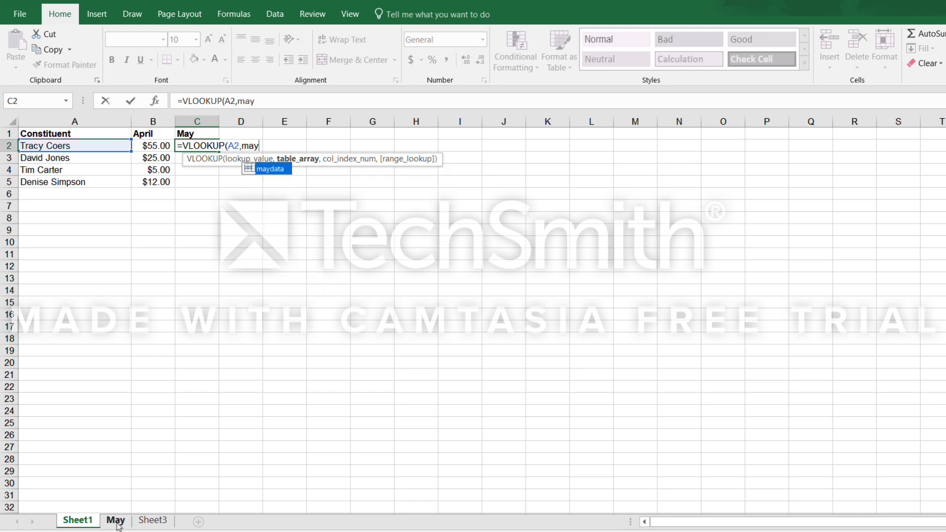
{"action": "double_click", "coordinate": [260, 169]}
{"action": "type", "text": ","}
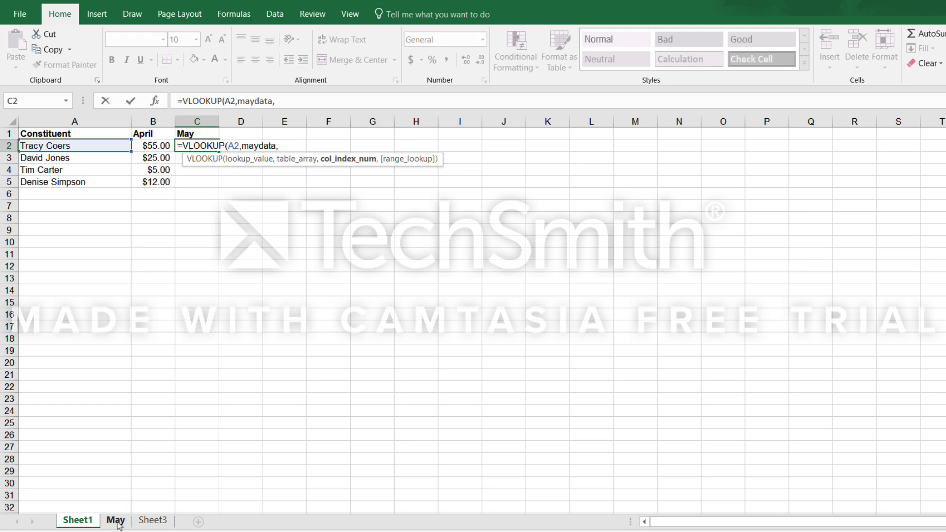
{"action": "type", "text": "2,f"}
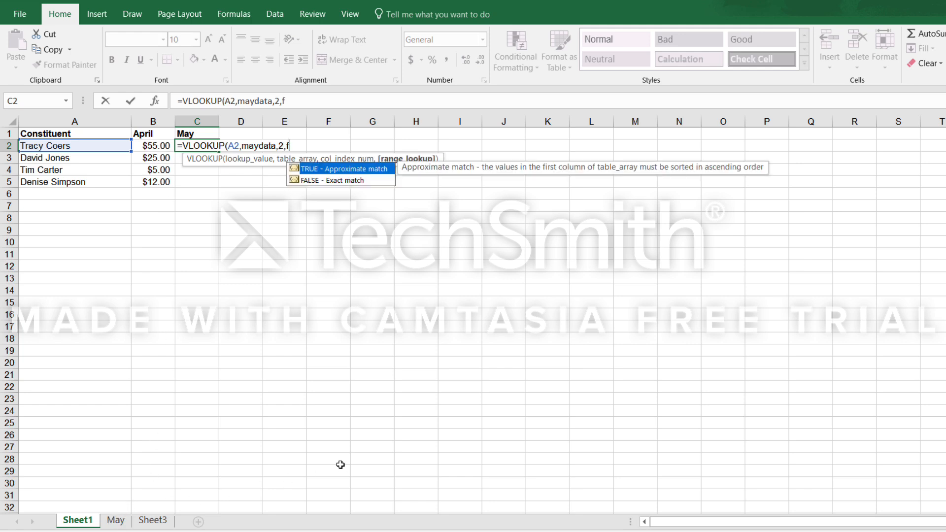
{"action": "type", "text": "alse)"}
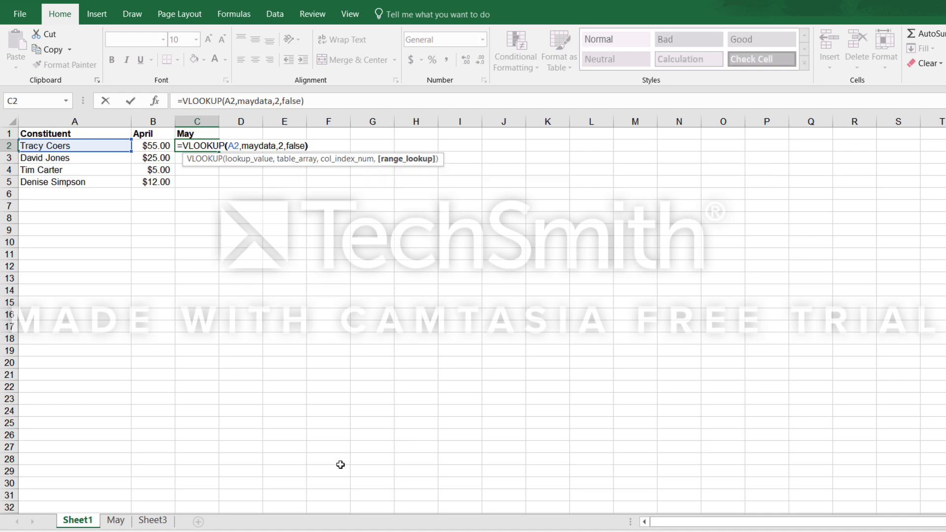
{"action": "key", "text": "Return"}
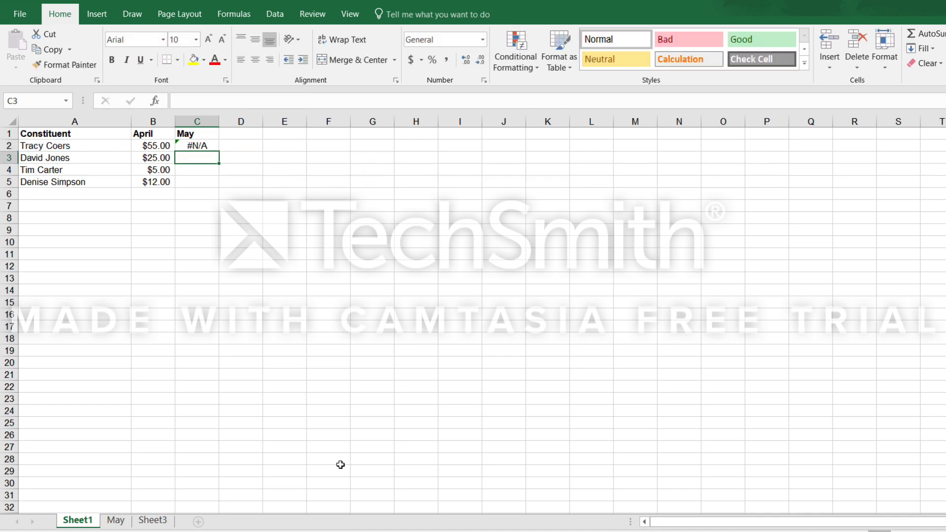
{"action": "left_click", "coordinate": [197, 147]}
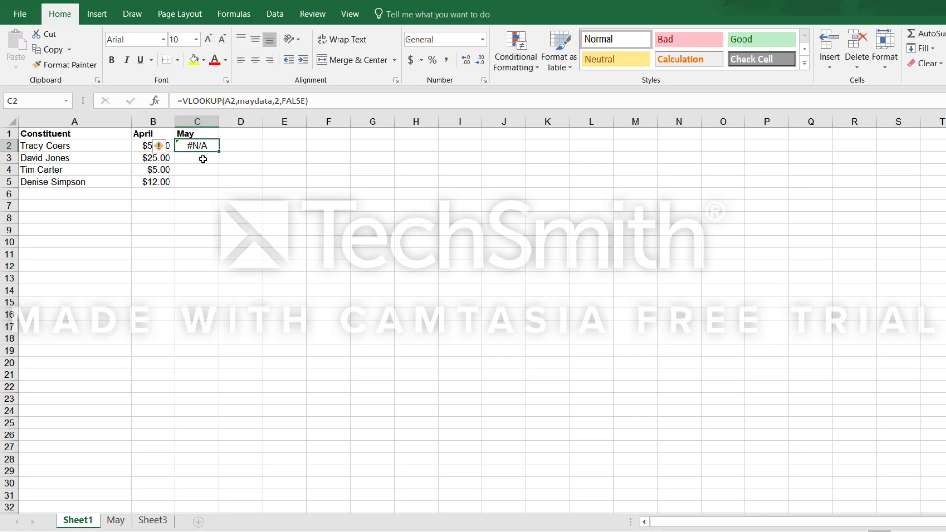
{"action": "left_click", "coordinate": [207, 159]}
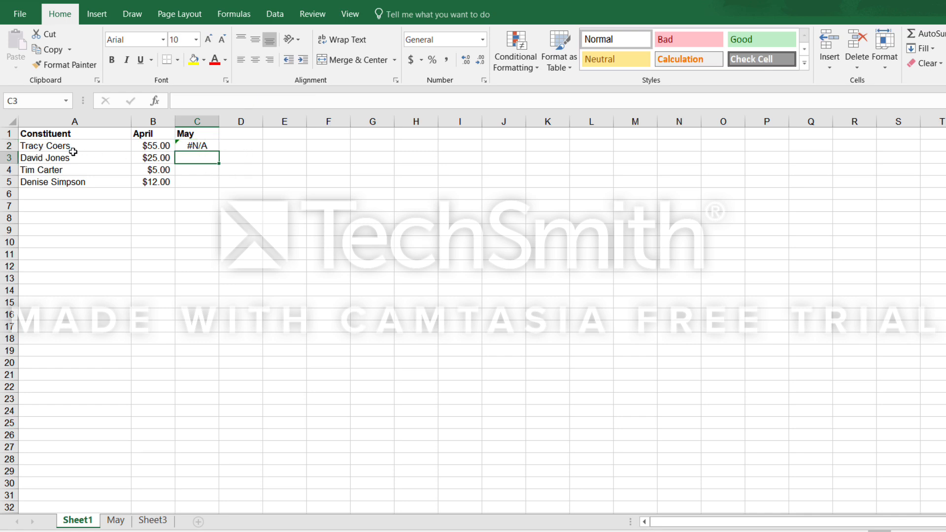
Fill the VLOOKUP formula in C2 down through C5 and compare the results with the amounts on the May sheet.
{"action": "left_click", "coordinate": [117, 520]}
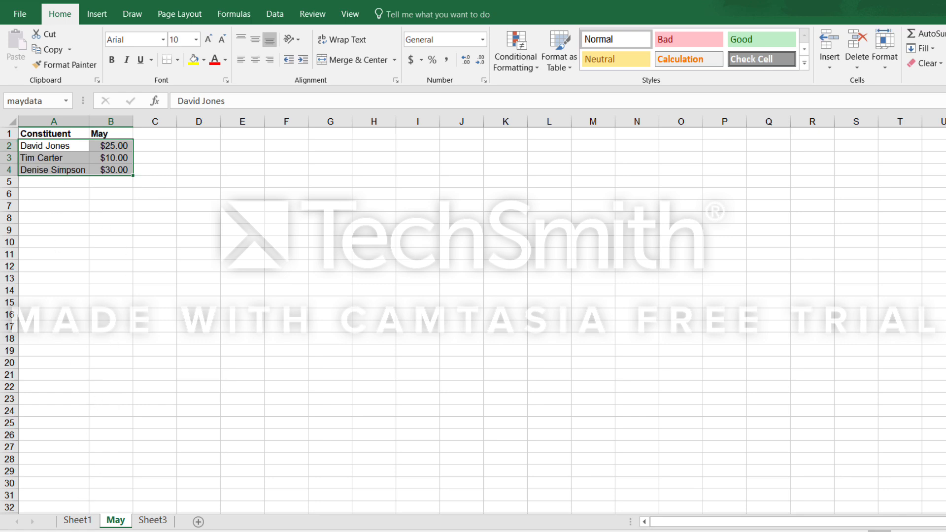
{"action": "left_click", "coordinate": [77, 520]}
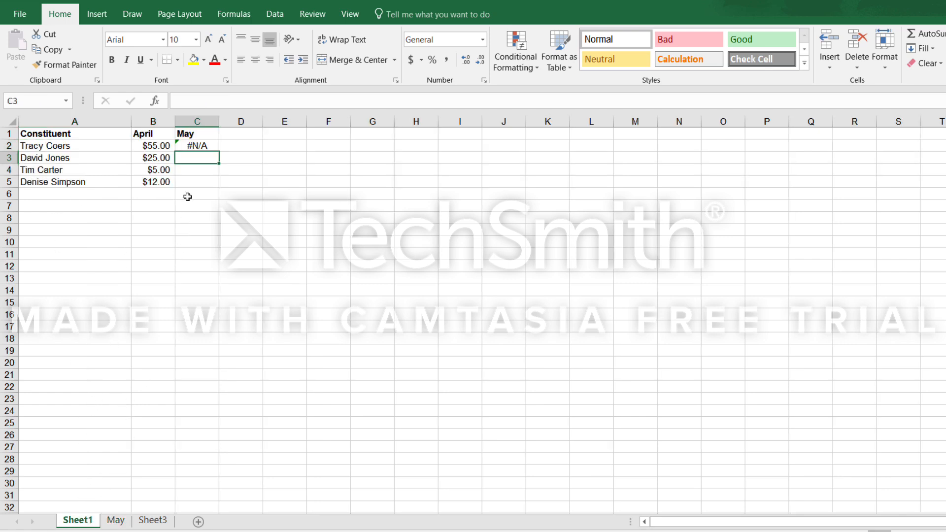
{"action": "left_click", "coordinate": [194, 146]}
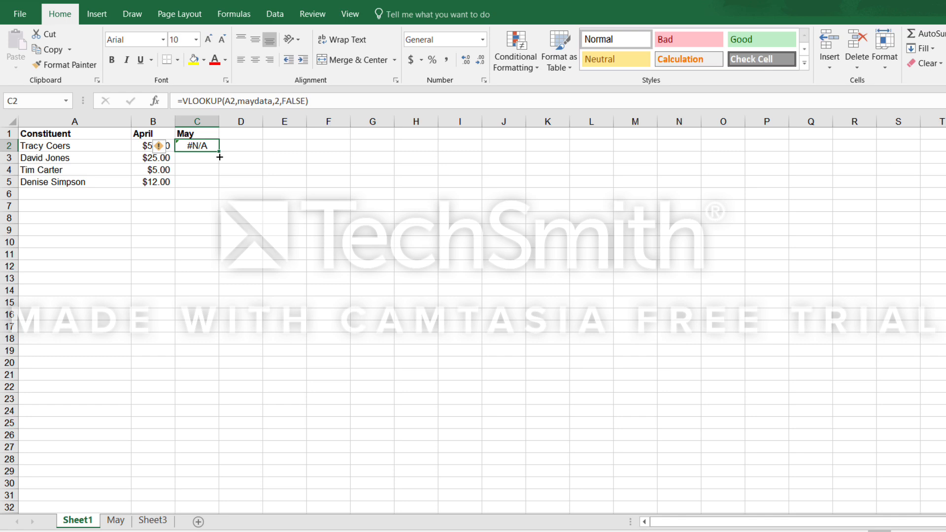
{"action": "left_click_drag", "start_coordinate": [220, 157], "coordinate": [221, 192]}
{"action": "left_click", "coordinate": [179, 207]}
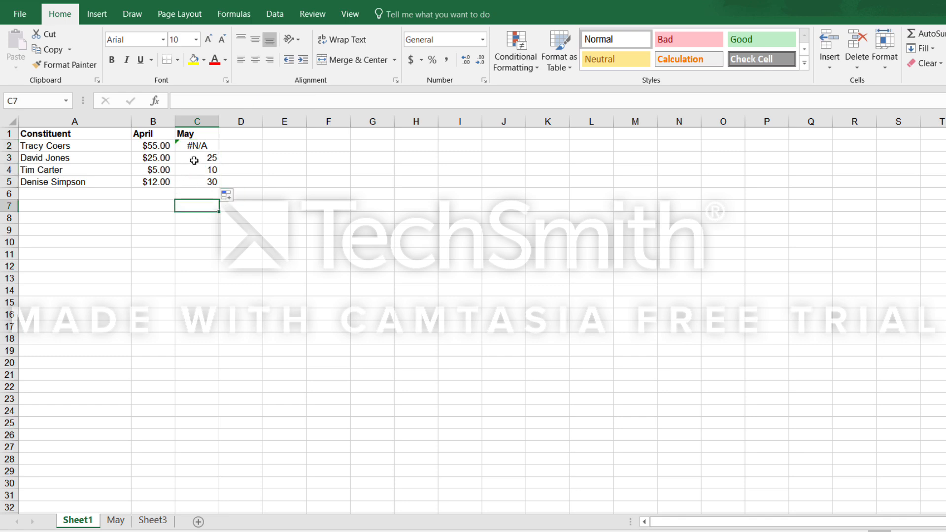
{"action": "left_click", "coordinate": [194, 161]}
{"action": "left_click", "coordinate": [200, 172]}
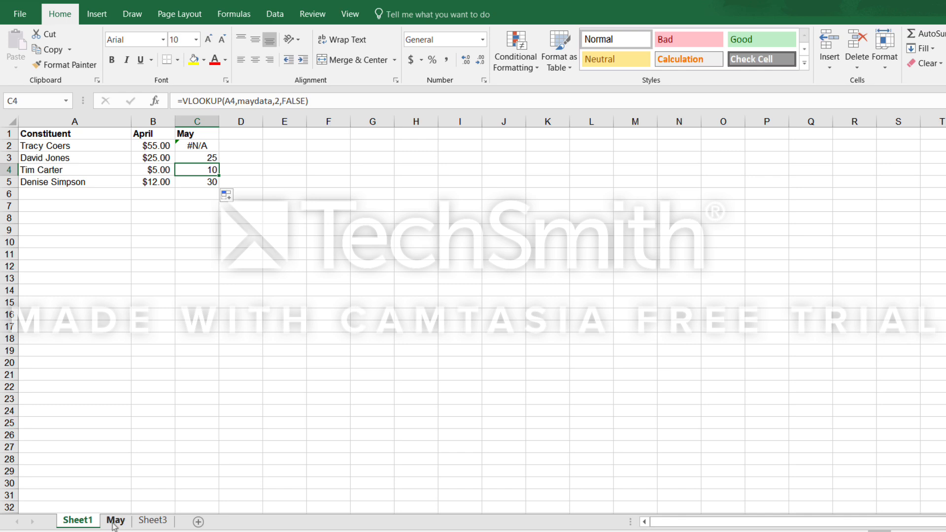
{"action": "left_click", "coordinate": [202, 183]}
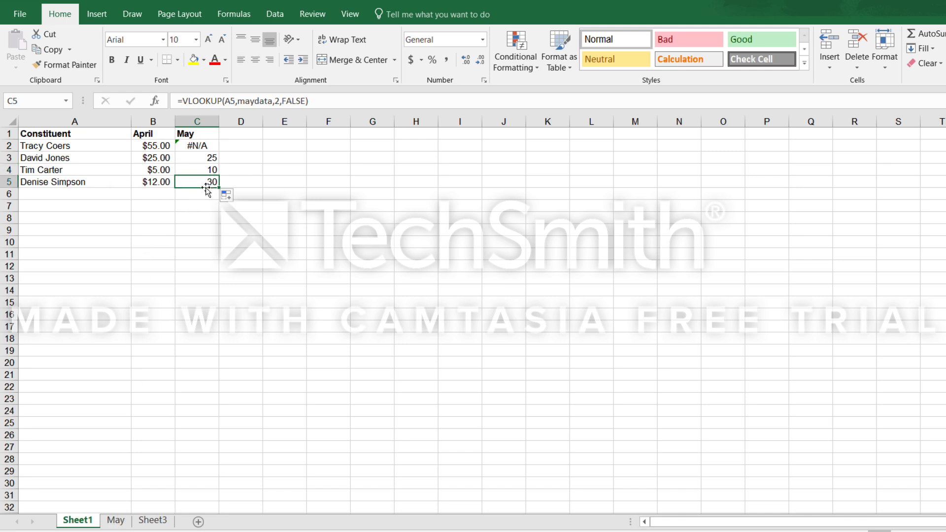
{"action": "left_click", "coordinate": [116, 520]}
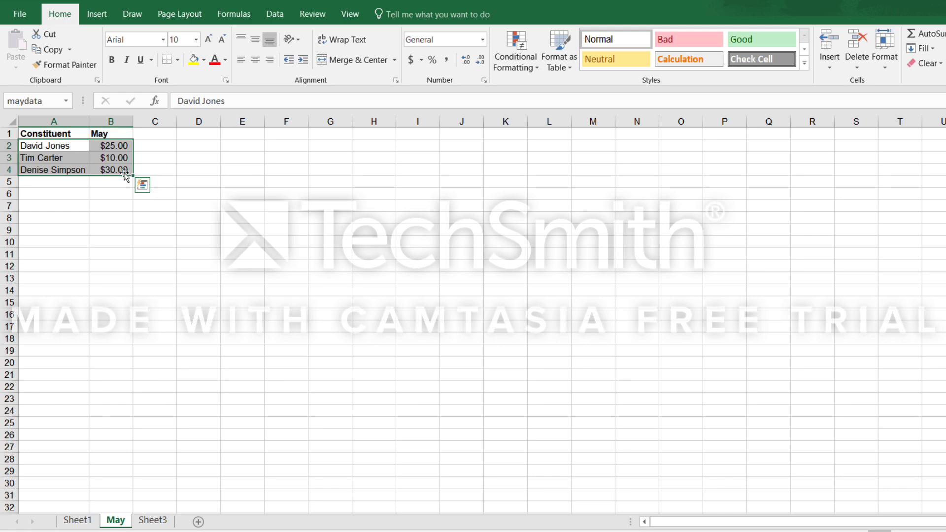
Apply the dollar Accounting number format to the whole May column on Sheet1.
{"action": "left_click", "coordinate": [77, 520]}
{"action": "left_click", "coordinate": [197, 122]}
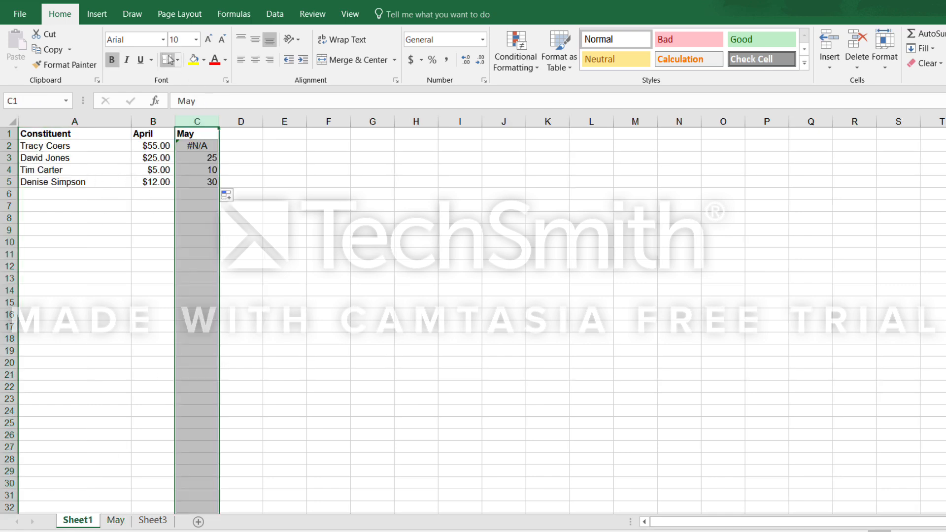
{"action": "left_click", "coordinate": [410, 59]}
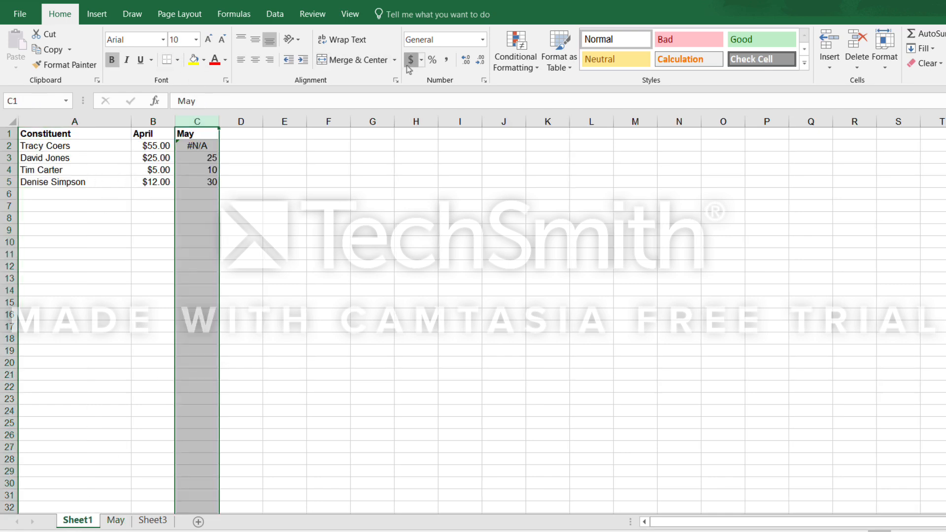
{"action": "left_click", "coordinate": [262, 224]}
Clear the contents of C2, the May lookup for the first constituent.
{"action": "left_click", "coordinate": [199, 146]}
{"action": "key", "text": "Delete"}
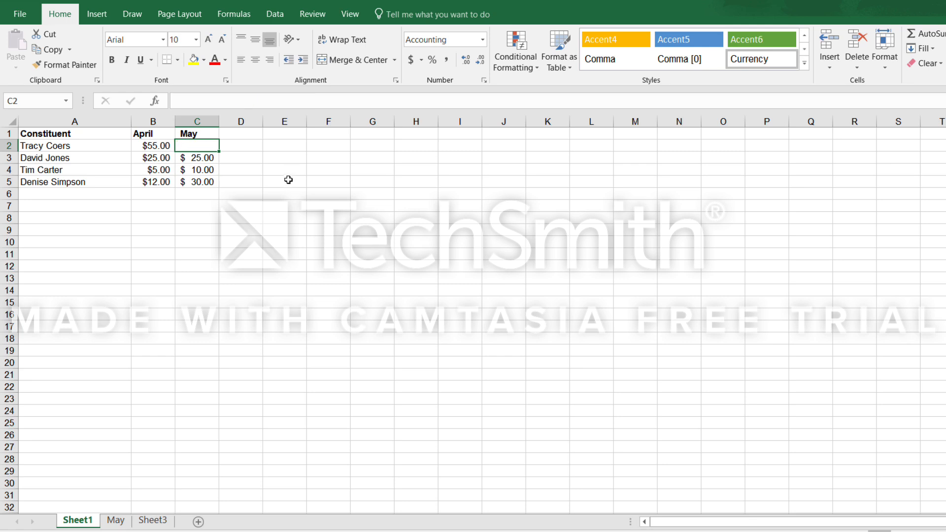
{"action": "left_click", "coordinate": [315, 207]}
{"action": "left_click", "coordinate": [206, 240]}
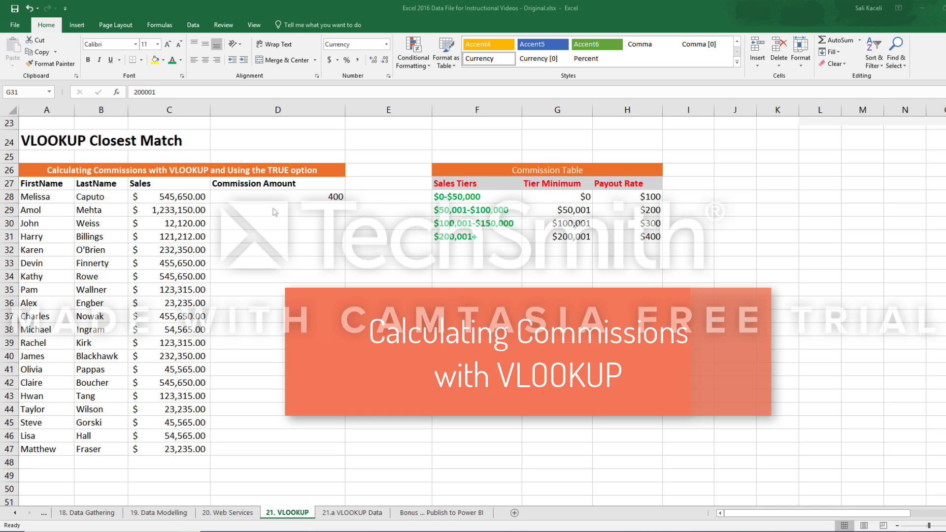
Examine the Commission Table's sales tiers and minimums alongside the first salesperson's sales in the VLOOKUP Closest Match section.
{"action": "key", "text": "F2"}
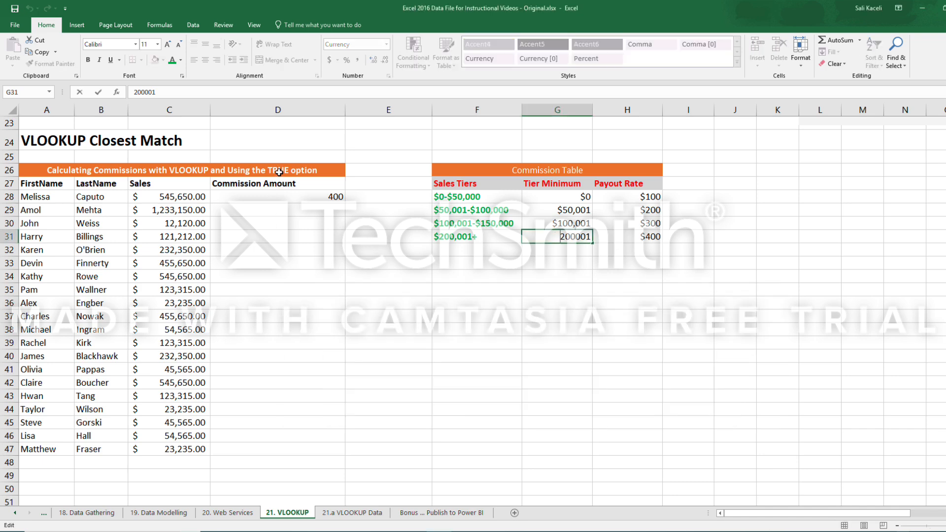
{"action": "left_click", "coordinate": [278, 171]}
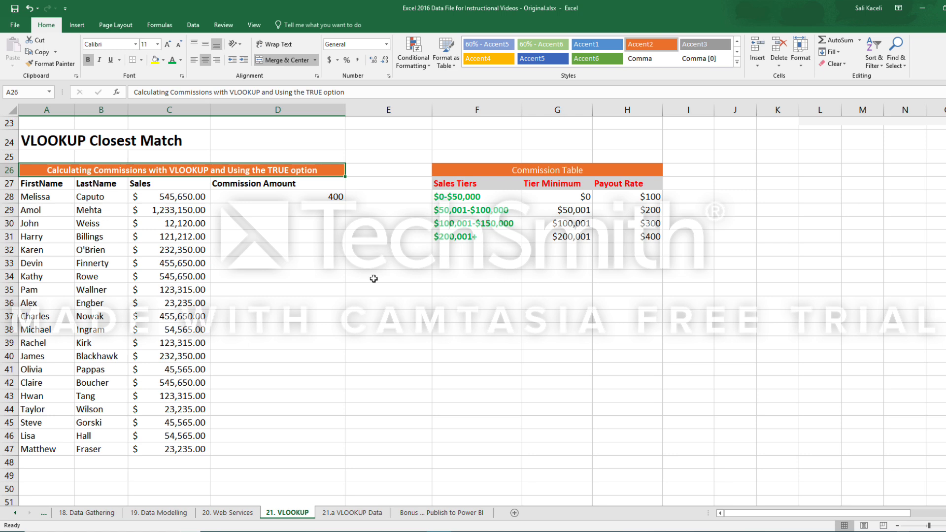
{"action": "left_click", "coordinate": [310, 320]}
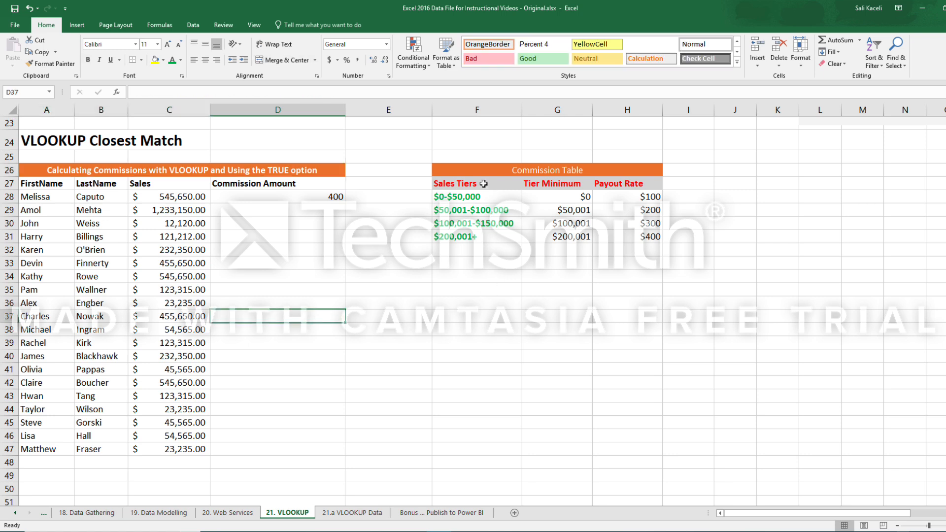
{"action": "left_click_drag", "start_coordinate": [475, 175], "coordinate": [557, 239]}
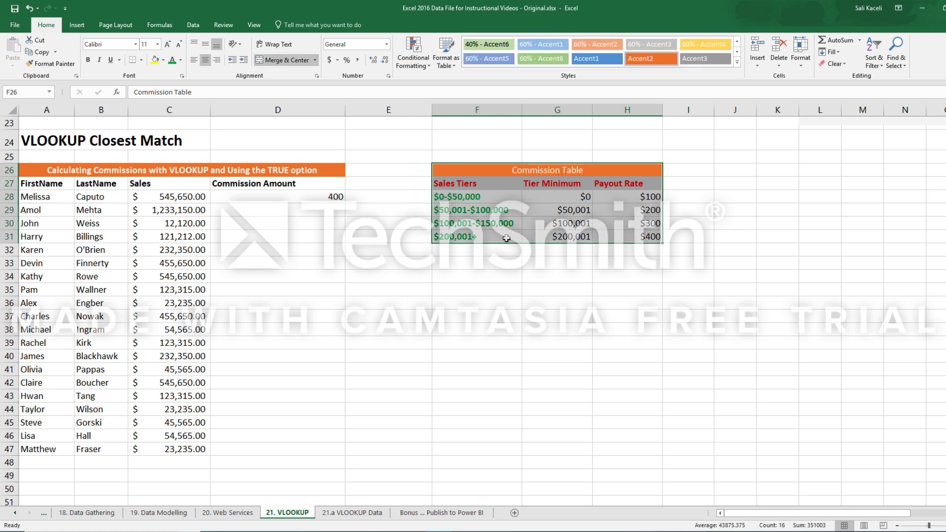
{"action": "left_click", "coordinate": [550, 196]}
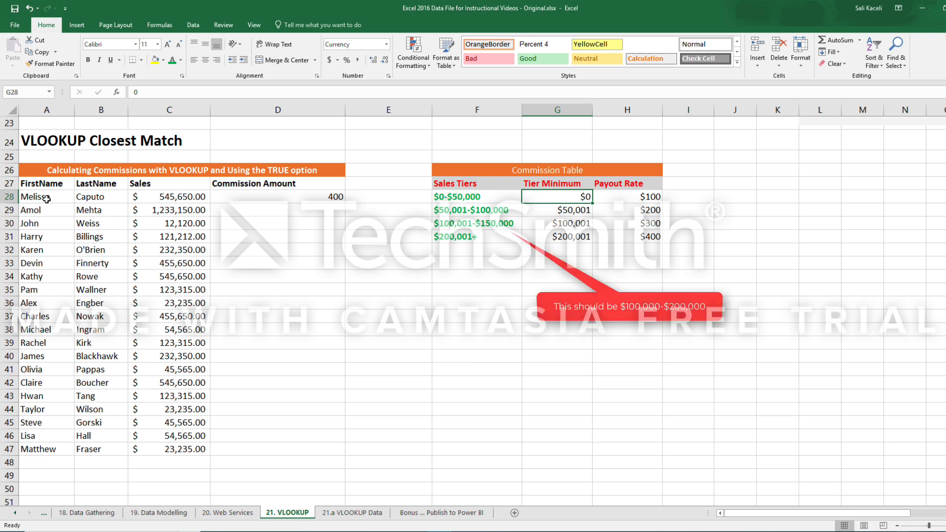
{"action": "left_click", "coordinate": [47, 199]}
{"action": "left_click", "coordinate": [93, 199]}
{"action": "left_click", "coordinate": [175, 204]}
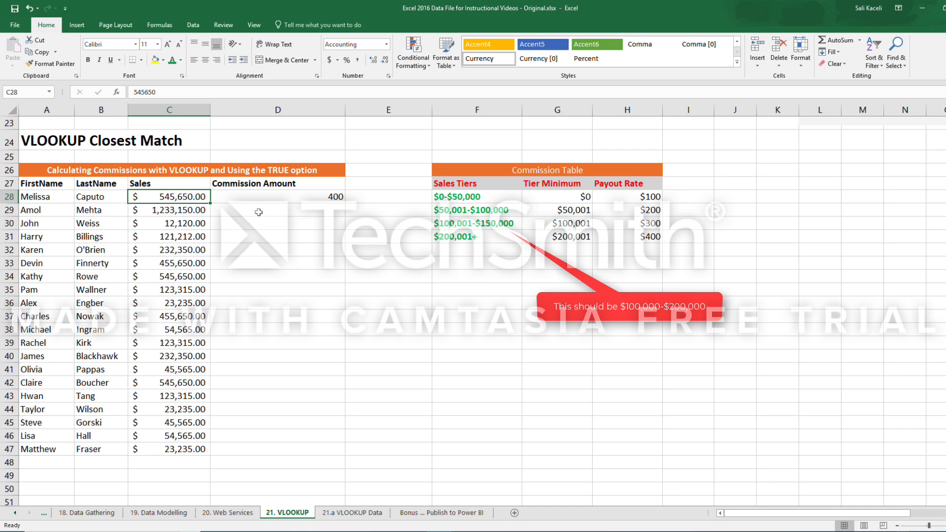
{"action": "left_click", "coordinate": [291, 210]}
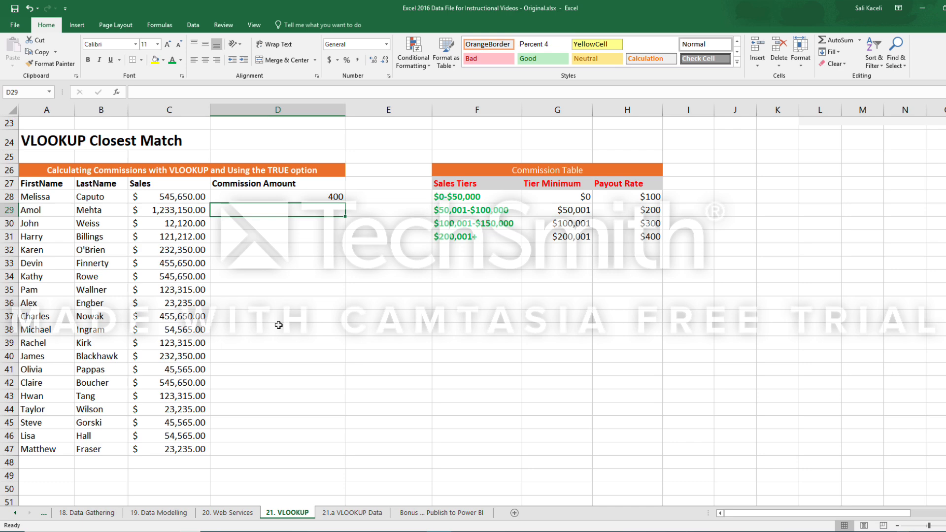
Name the tier minimum and payout rate cells G28:H31 CommissionRange, leaving out the headers.
{"action": "left_click_drag", "start_coordinate": [552, 196], "coordinate": [625, 240]}
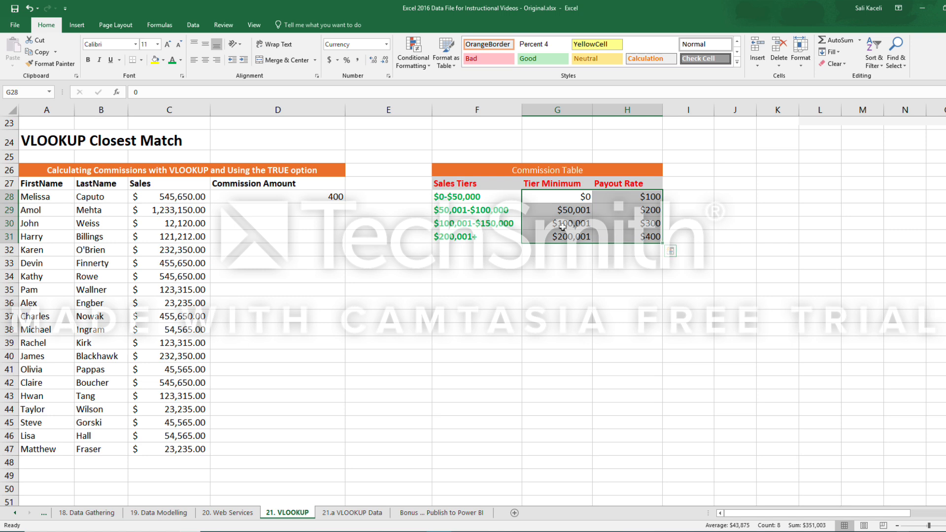
{"action": "left_click", "coordinate": [30, 93]}
{"action": "key", "text": "BackSpace"}
{"action": "type", "text": "CommissionRange"}
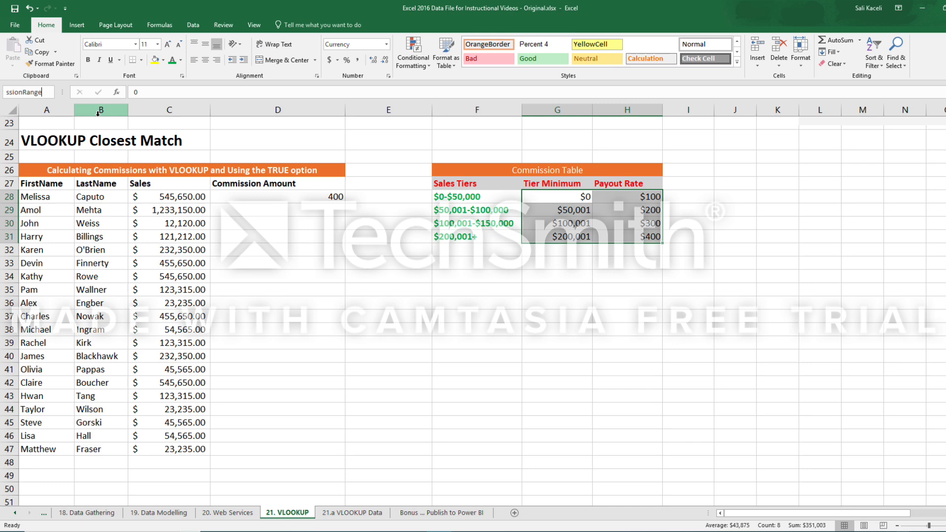
{"action": "key", "text": "Return"}
Clear the existing commission formula from D28 and review the sales cell C28 and lookup range G28:H31.
{"action": "left_click", "coordinate": [333, 220]}
{"action": "left_click", "coordinate": [321, 199]}
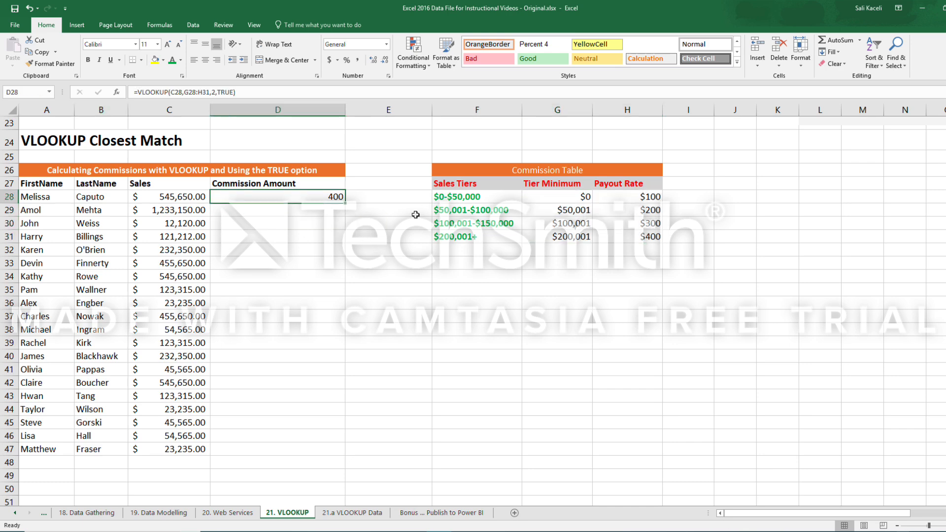
{"action": "key", "text": "Delete"}
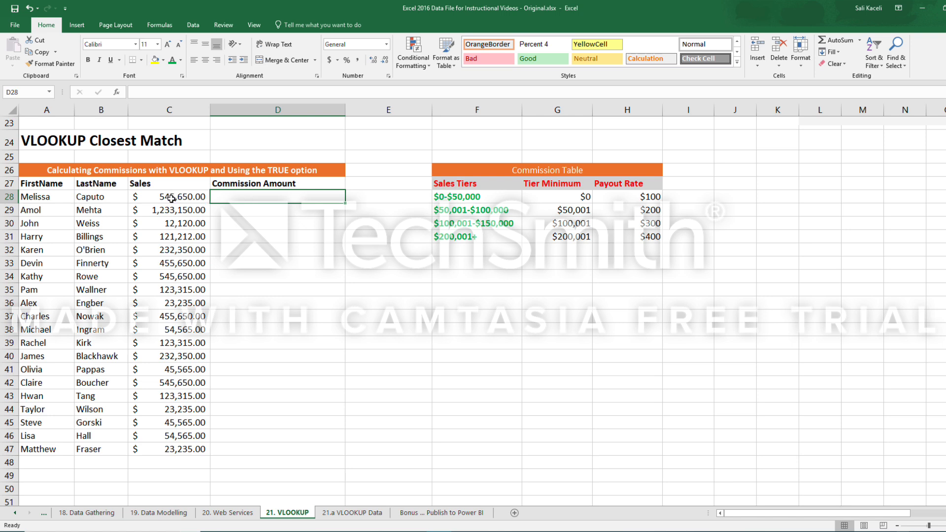
{"action": "left_click", "coordinate": [172, 199]}
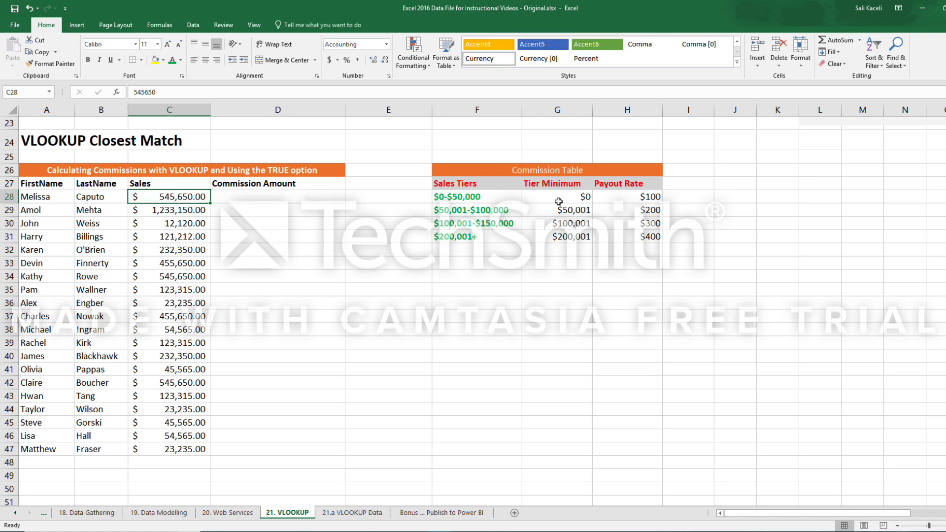
{"action": "left_click_drag", "start_coordinate": [559, 202], "coordinate": [620, 237]}
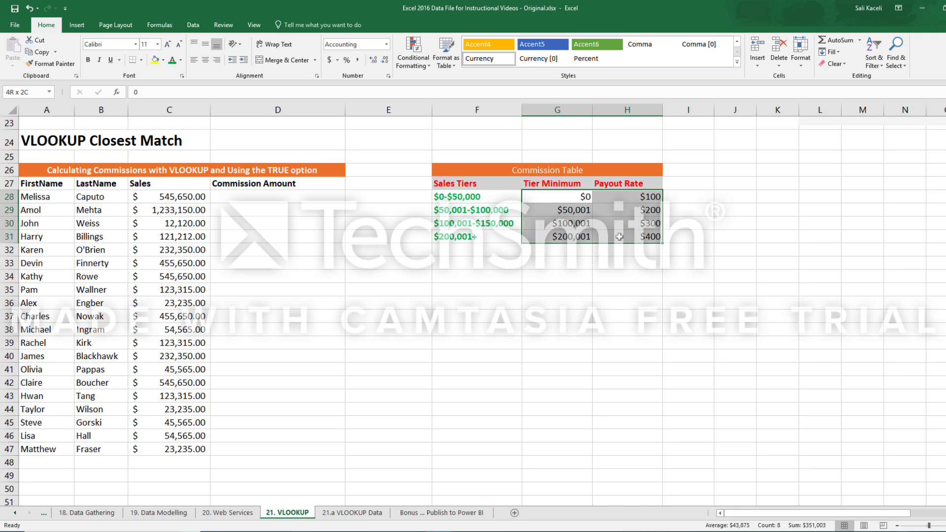
Enter =VLOOKUP(C28,CommissionRange,2,TRUE) in D28 to find the first salesperson's commission by approximate match.
{"action": "left_click", "coordinate": [245, 196]}
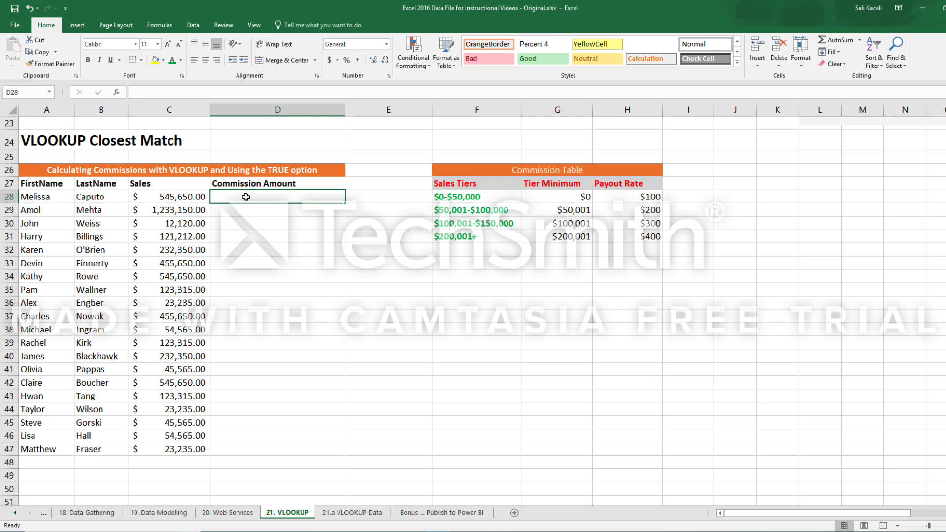
{"action": "type", "text": "=vl"}
{"action": "key", "text": "Tab"}
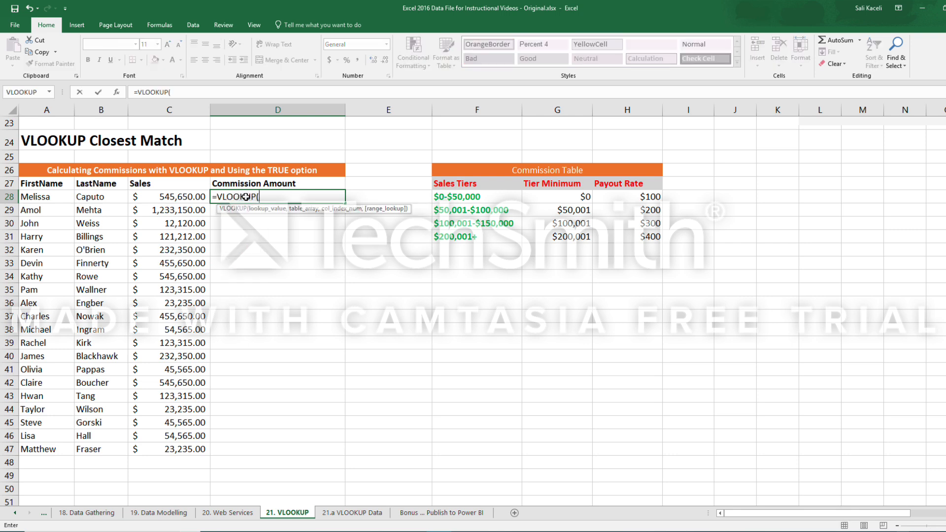
{"action": "left_click", "coordinate": [183, 198]}
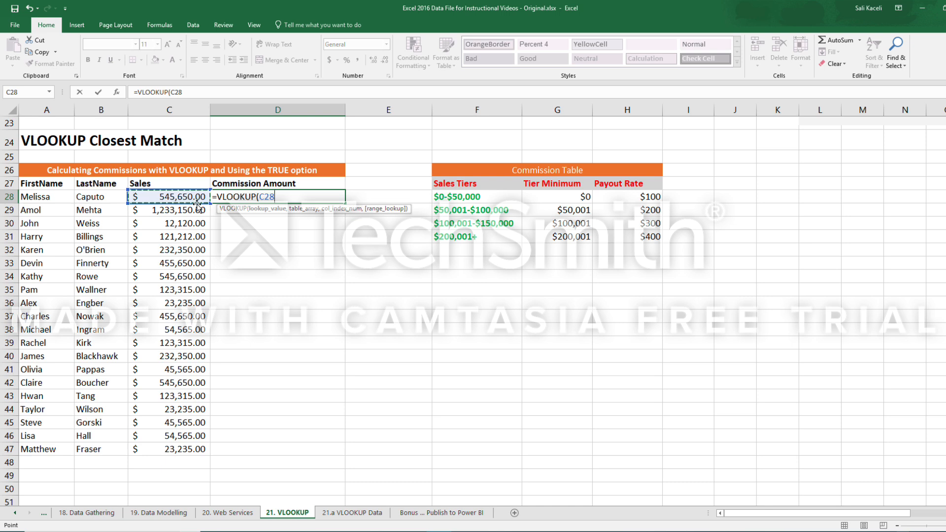
{"action": "type", "text": ","}
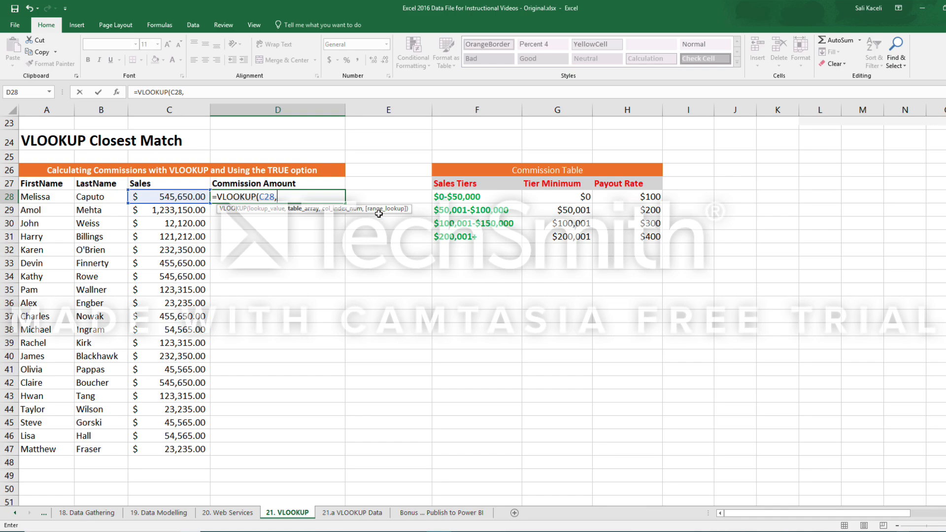
{"action": "type", "text": "comm"}
{"action": "double_click", "coordinate": [330, 218]}
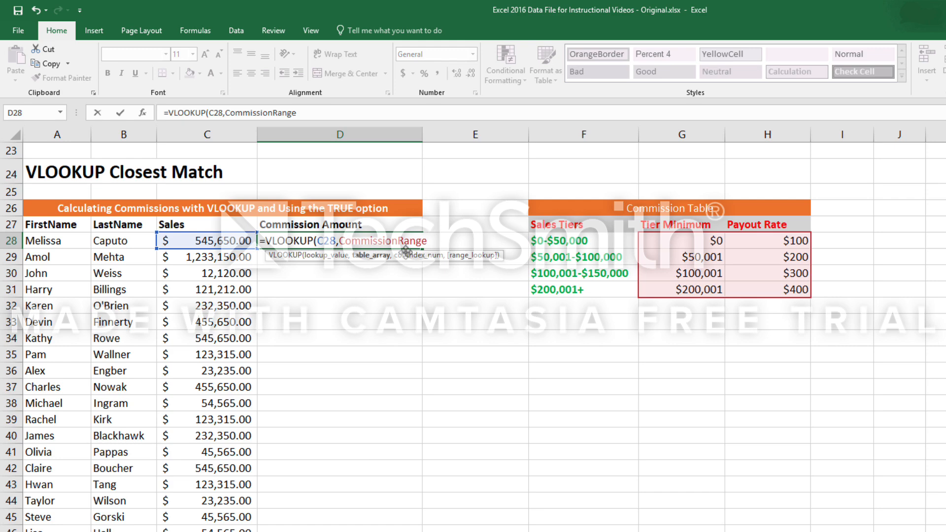
{"action": "type", "text": ","}
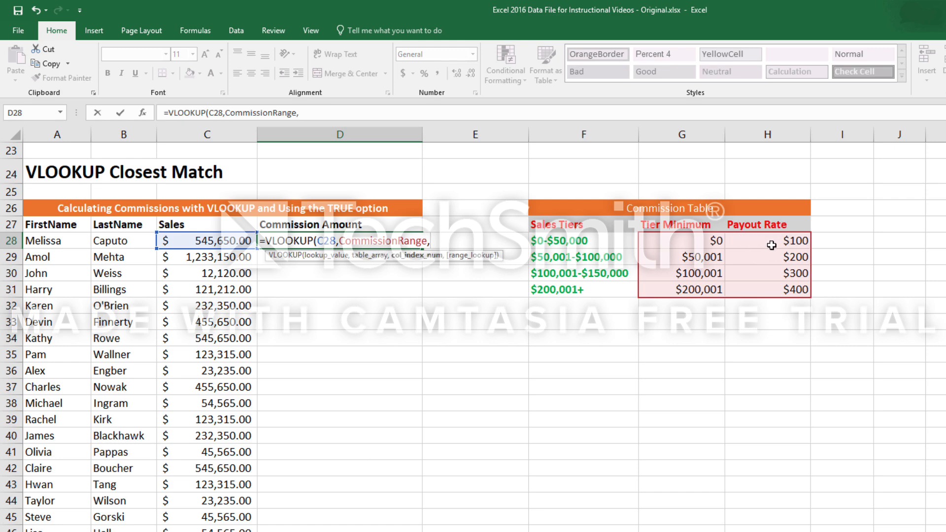
{"action": "type", "text": "2,"}
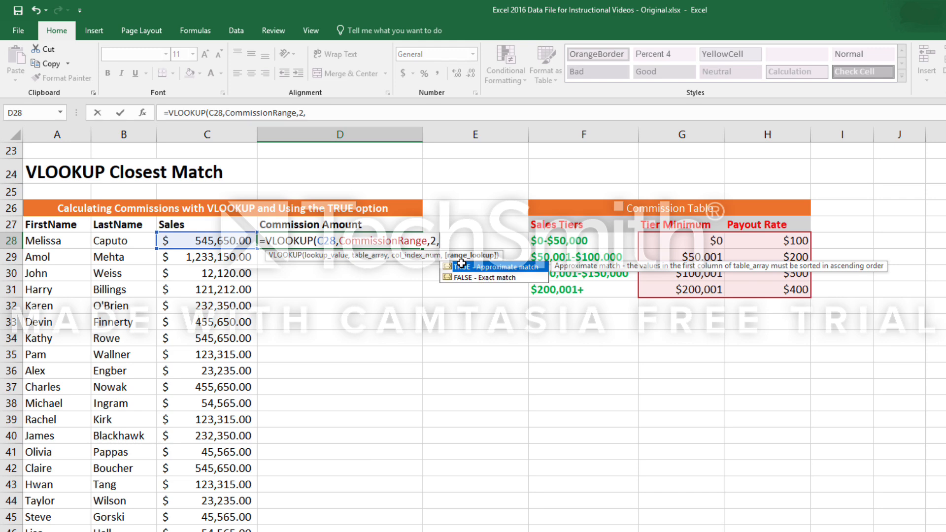
{"action": "type", "text": "ture"}
{"action": "double_click", "coordinate": [461, 266]}
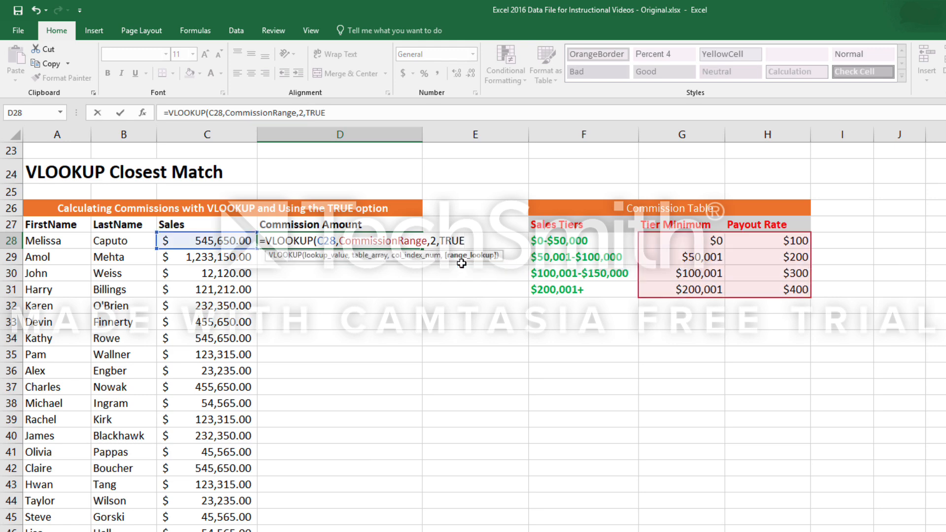
{"action": "type", "text": ")"}
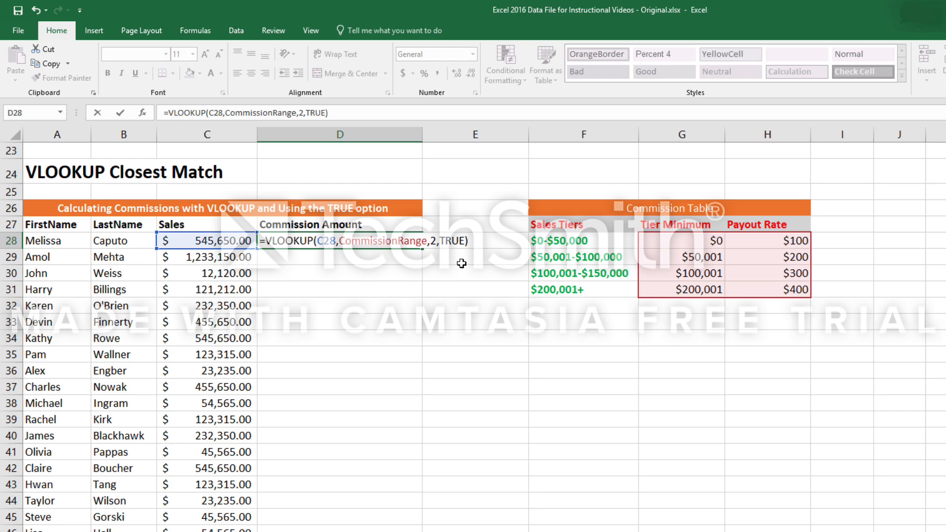
{"action": "key", "text": "Return"}
Apply the dollar accounting format to the Commission Amount cells from D28 down and fill the D28 formula through the column.
{"action": "left_click", "coordinate": [377, 241]}
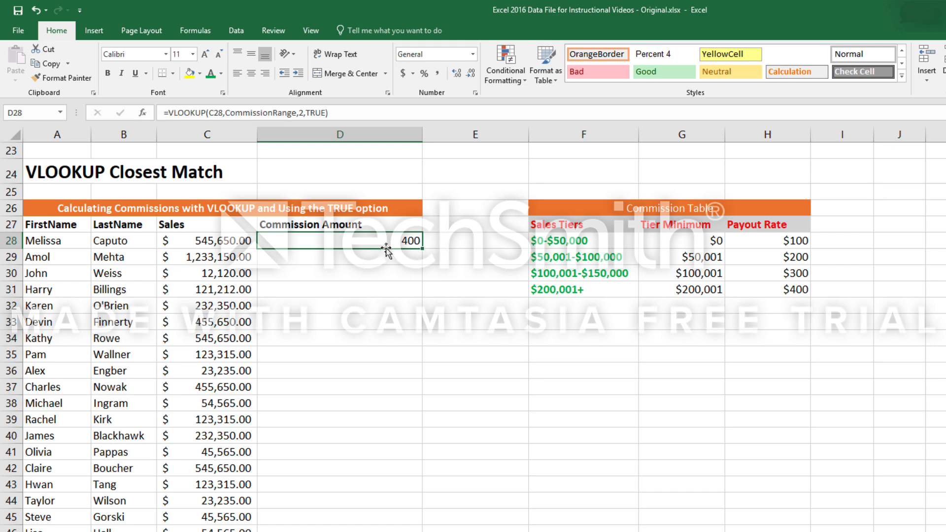
{"action": "left_click_drag", "start_coordinate": [387, 251], "coordinate": [394, 514]}
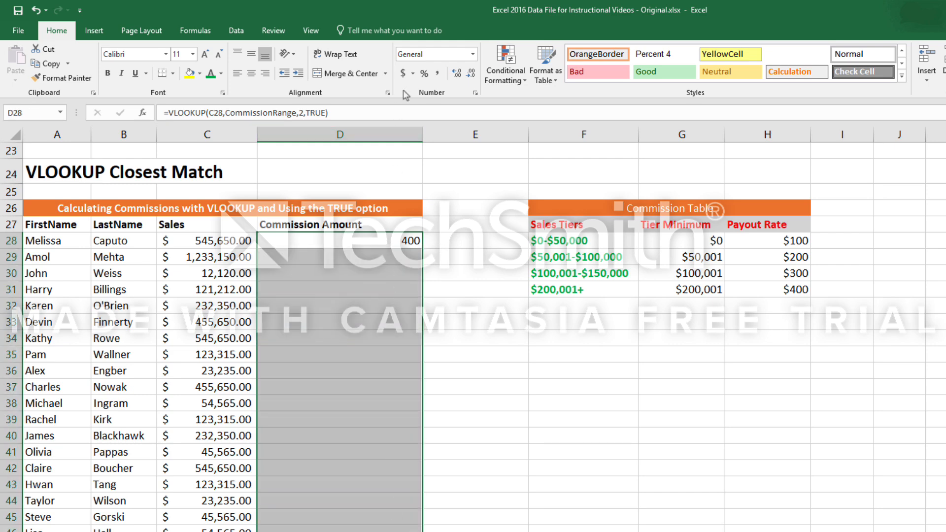
{"action": "left_click", "coordinate": [403, 73]}
{"action": "left_click", "coordinate": [407, 250]}
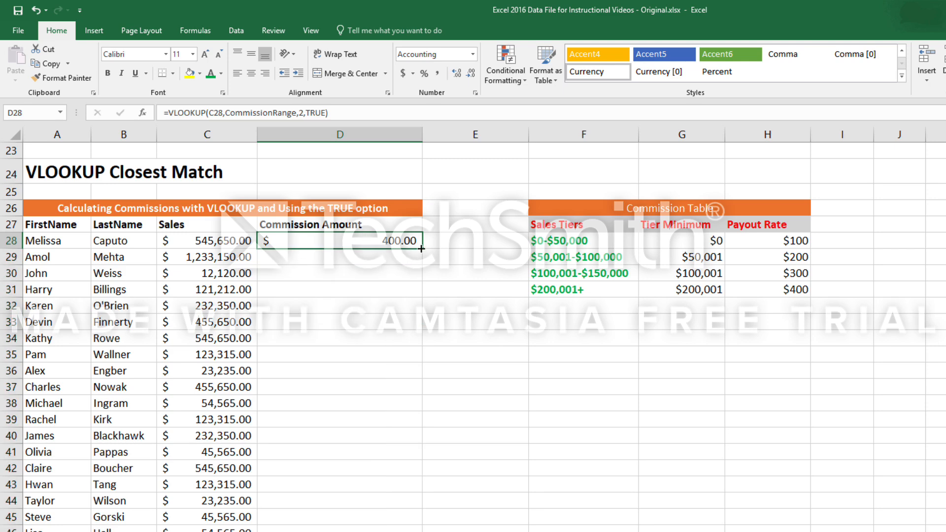
{"action": "left_click_drag", "start_coordinate": [421, 248], "coordinate": [422, 531]}
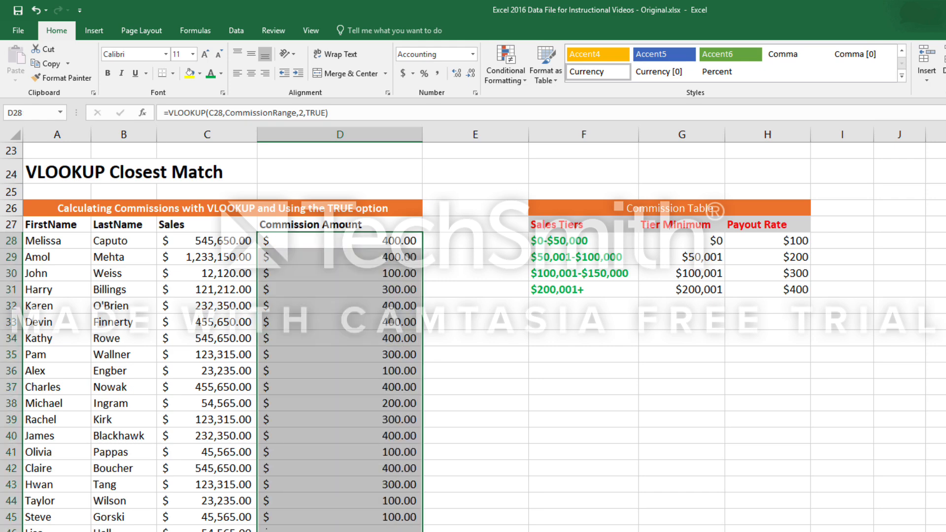
{"action": "left_click", "coordinate": [367, 336]}
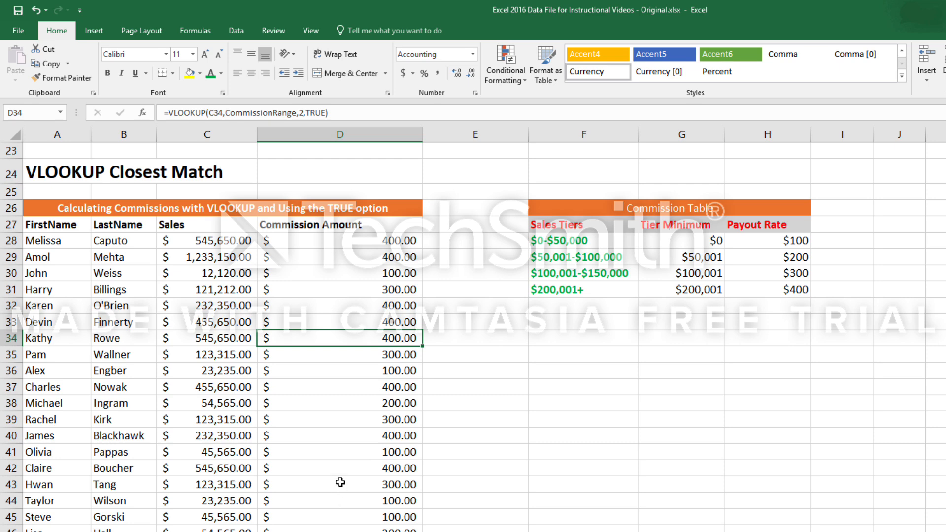
Set the first salesperson's sales in C28 to 110000 and check the commission in D28.
{"action": "left_click", "coordinate": [365, 240]}
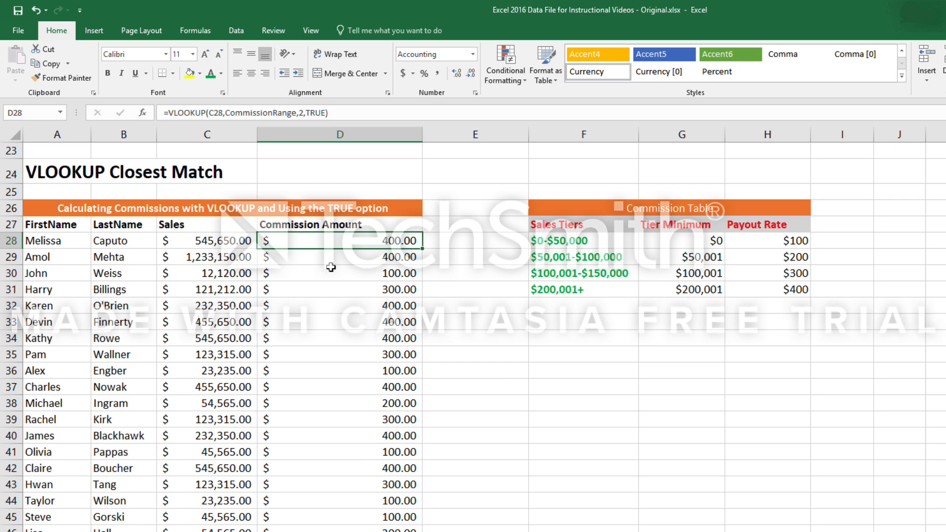
{"action": "left_click", "coordinate": [214, 242]}
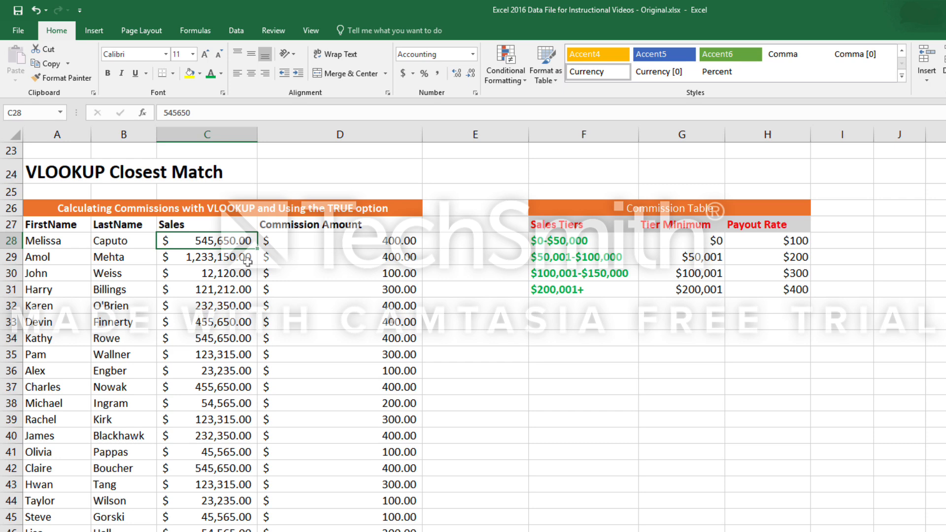
{"action": "type", "text": "110000"}
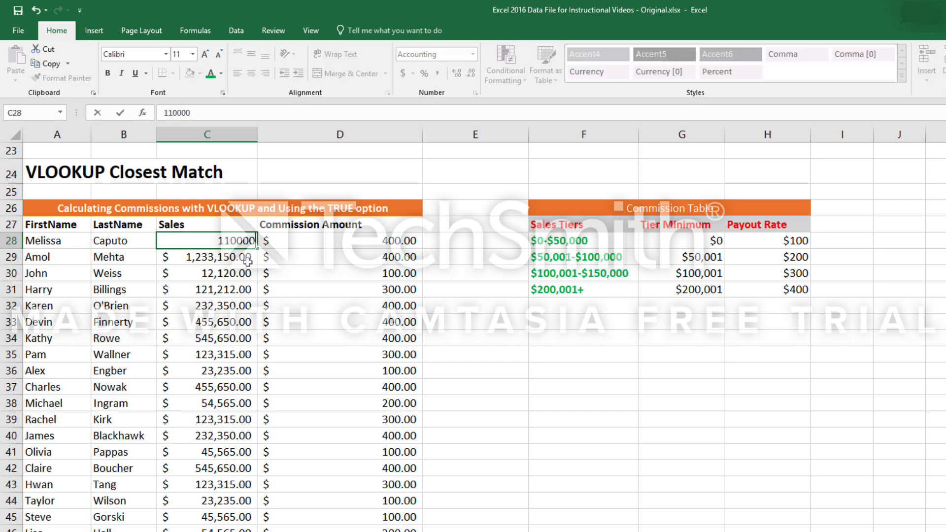
{"action": "key", "text": "Return"}
{"action": "left_click", "coordinate": [394, 241]}
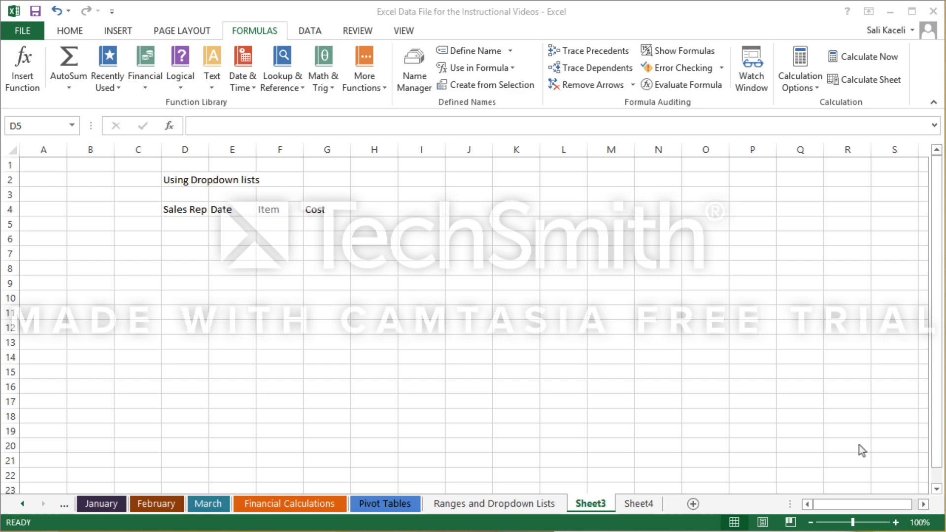
Review the empty Sales Rep cells on Sheet3 and the Names list in column B of Sheet4, ending back on Sheet3.
{"action": "left_click", "coordinate": [186, 226]}
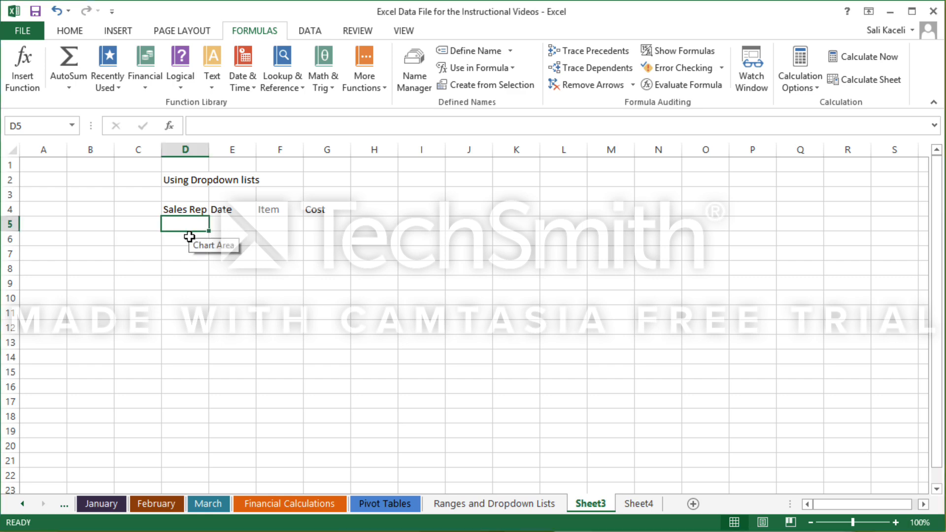
{"action": "left_click", "coordinate": [189, 238]}
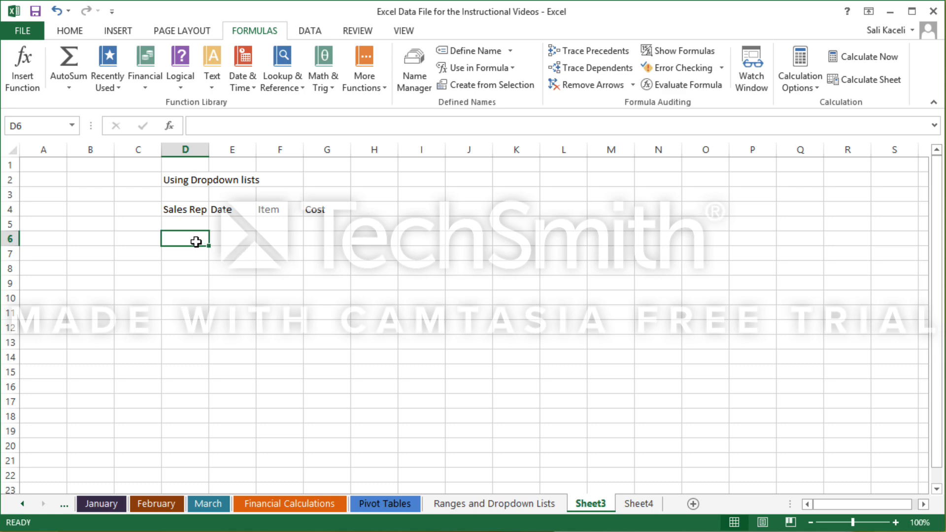
{"action": "left_click", "coordinate": [640, 504]}
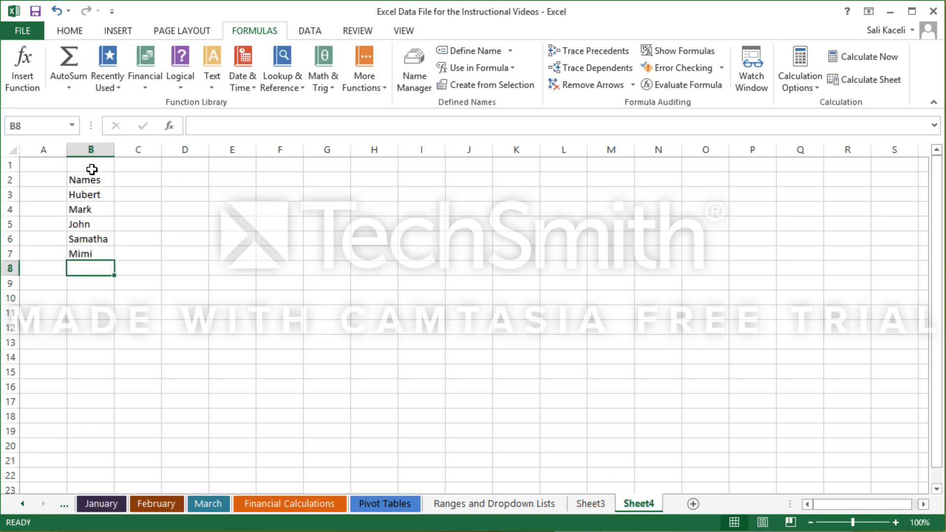
{"action": "left_click", "coordinate": [92, 169]}
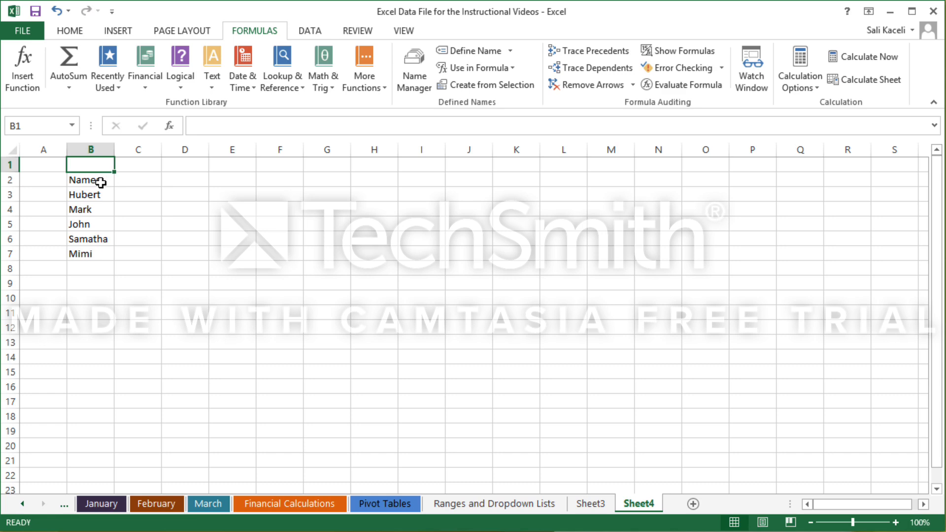
{"action": "left_click", "coordinate": [93, 196]}
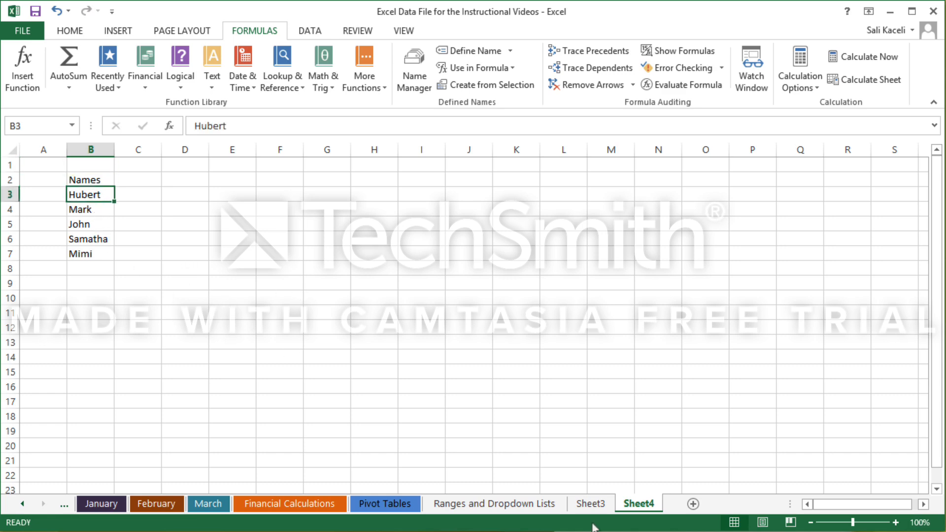
{"action": "left_click", "coordinate": [589, 504]}
{"action": "left_click", "coordinate": [184, 225]}
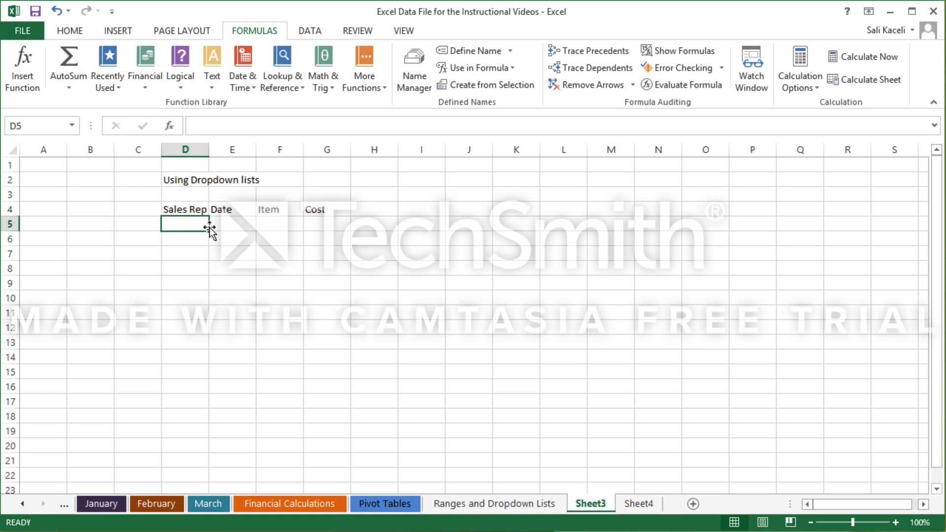
{"action": "type", "text": "Hube"}
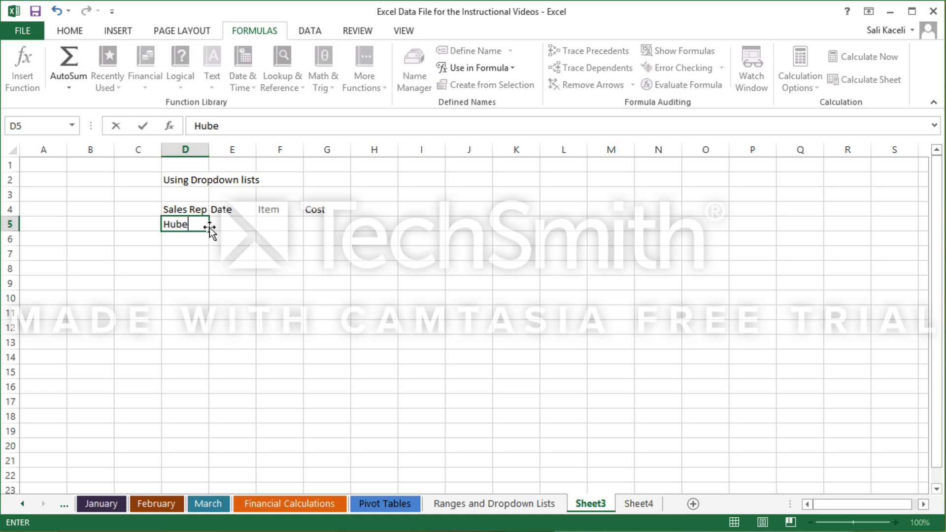
{"action": "type", "text": "rrt"}
{"action": "key", "text": "BackSpace"}
{"action": "key", "text": "BackSpace"}
{"action": "key", "text": "BackSpace"}
{"action": "key", "text": "BackSpace"}
{"action": "key", "text": "BackSpace"}
{"action": "key", "text": "BackSpace"}
{"action": "key", "text": "BackSpace"}
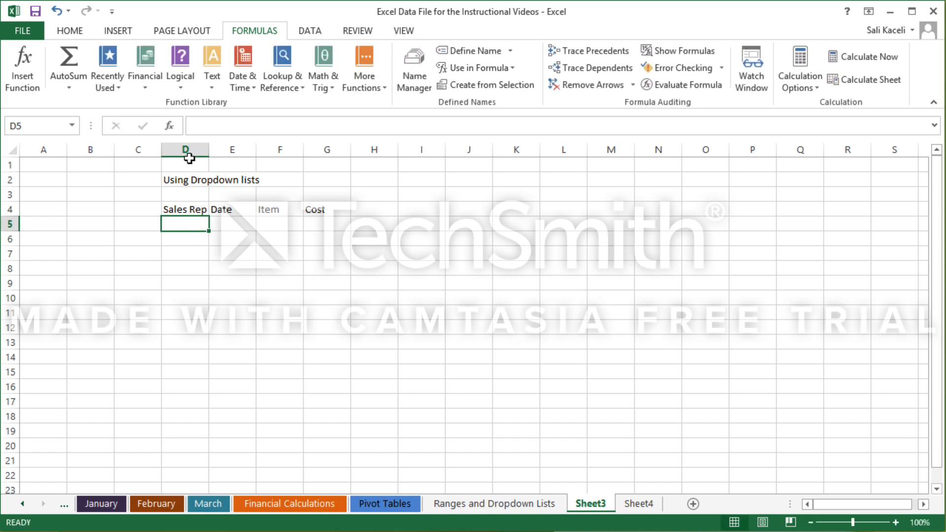
Start a data validation rule for the whole Sales Rep column D on Sheet3 that allows only List values.
{"action": "left_click", "coordinate": [185, 150]}
{"action": "left_click", "coordinate": [310, 31]}
{"action": "left_click", "coordinate": [622, 84]}
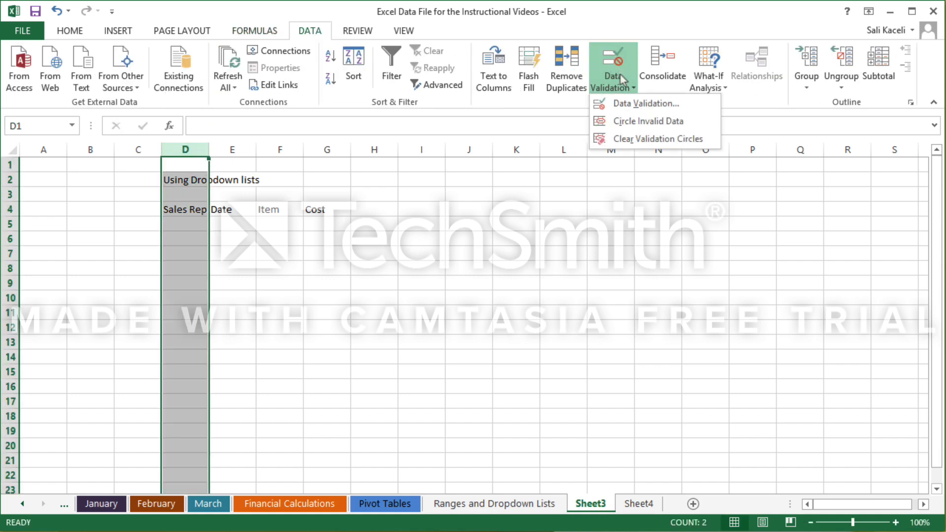
{"action": "left_click", "coordinate": [649, 104]}
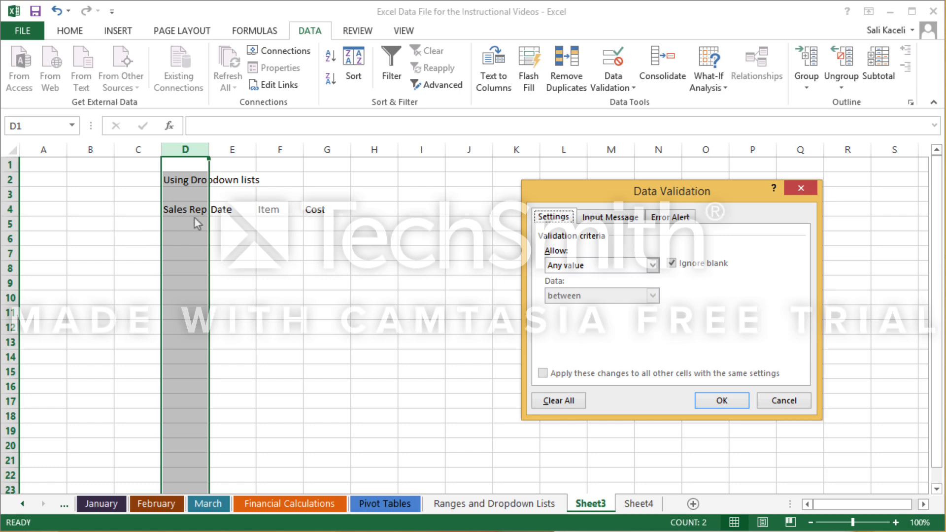
{"action": "left_click", "coordinate": [653, 266]}
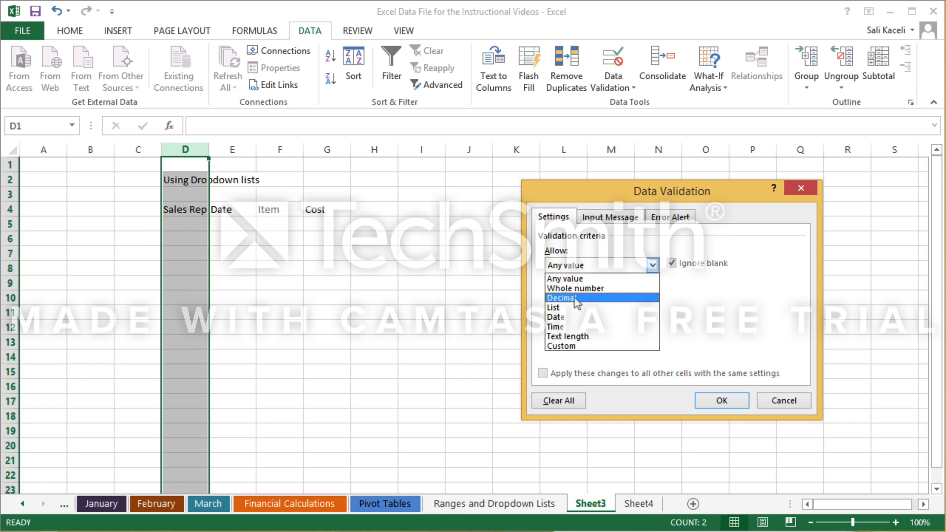
{"action": "left_click", "coordinate": [567, 310]}
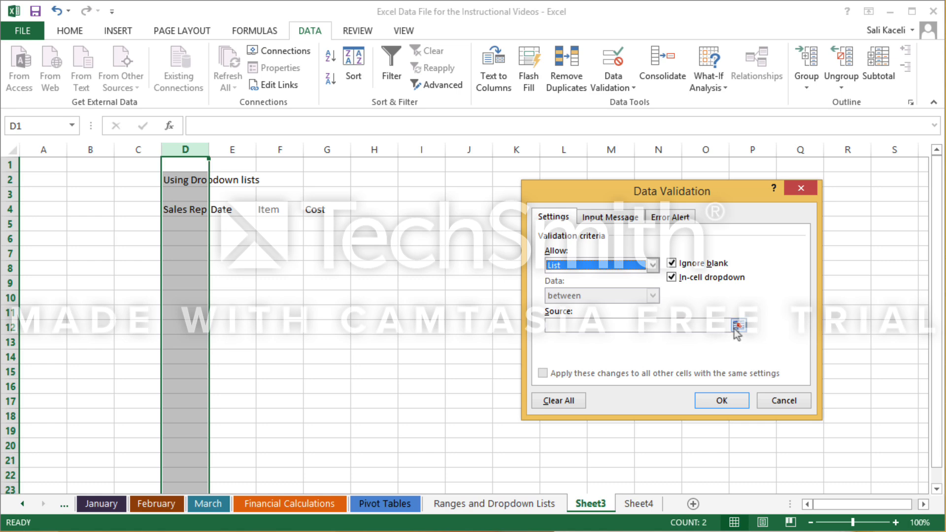
Set the validation list's source to =Sheet4!$B$3:$B$13, leaving out the Names header, and apply the rule.
{"action": "left_click", "coordinate": [596, 327]}
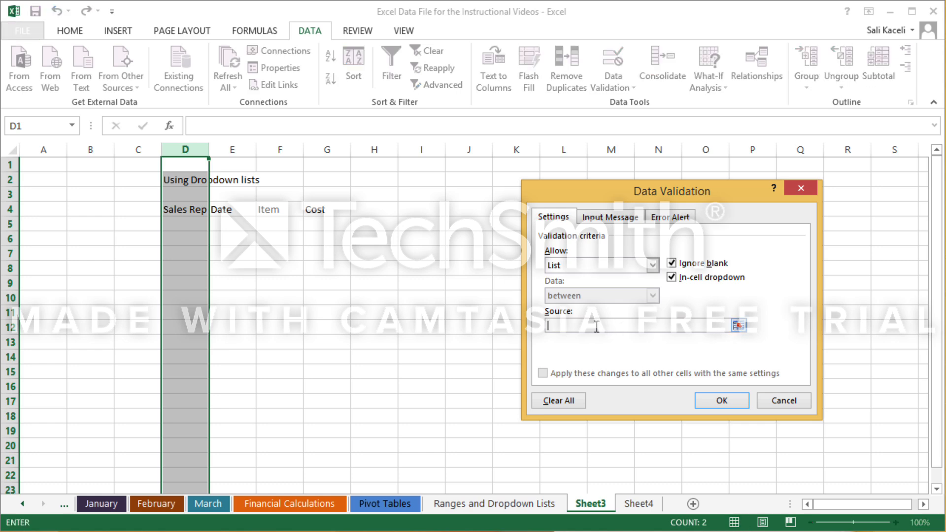
{"action": "left_click", "coordinate": [640, 505]}
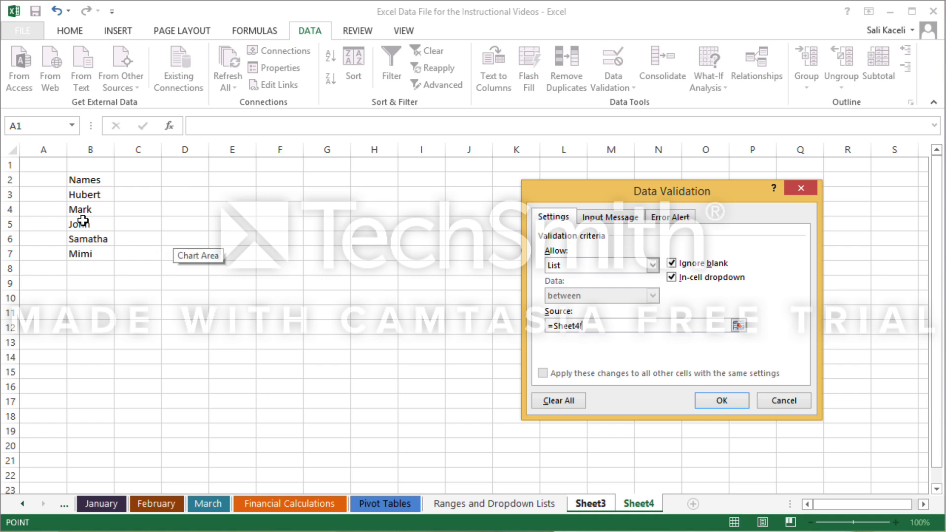
{"action": "left_click", "coordinate": [82, 195]}
{"action": "left_click_drag", "start_coordinate": [82, 195], "coordinate": [90, 336]}
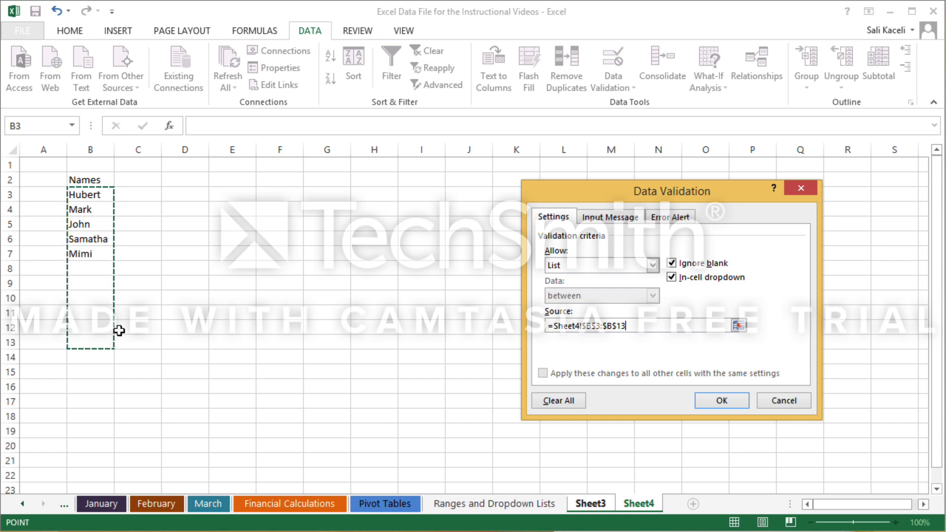
{"action": "left_click", "coordinate": [719, 401]}
Test the validation by trying to enter a name outside the list in Sales Rep cell D5.
{"action": "left_click", "coordinate": [185, 224]}
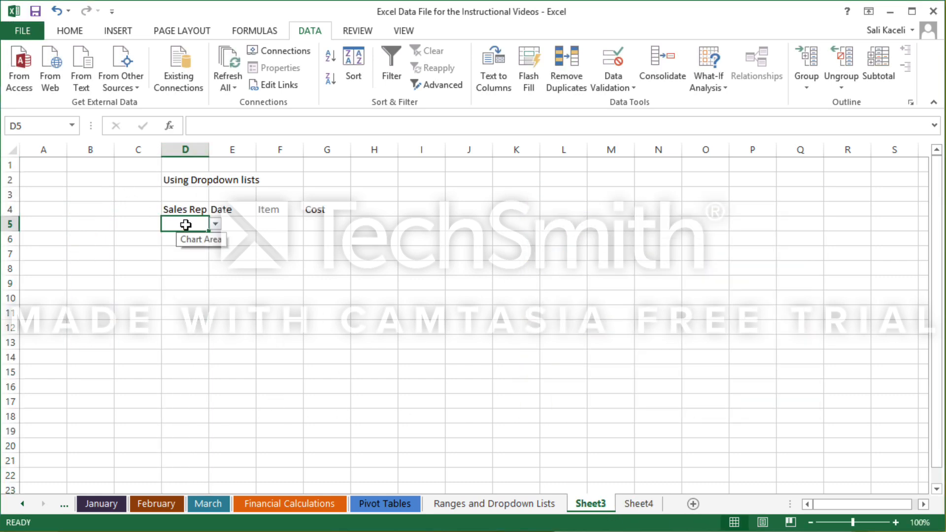
{"action": "left_click", "coordinate": [183, 246]}
{"action": "left_click", "coordinate": [184, 226]}
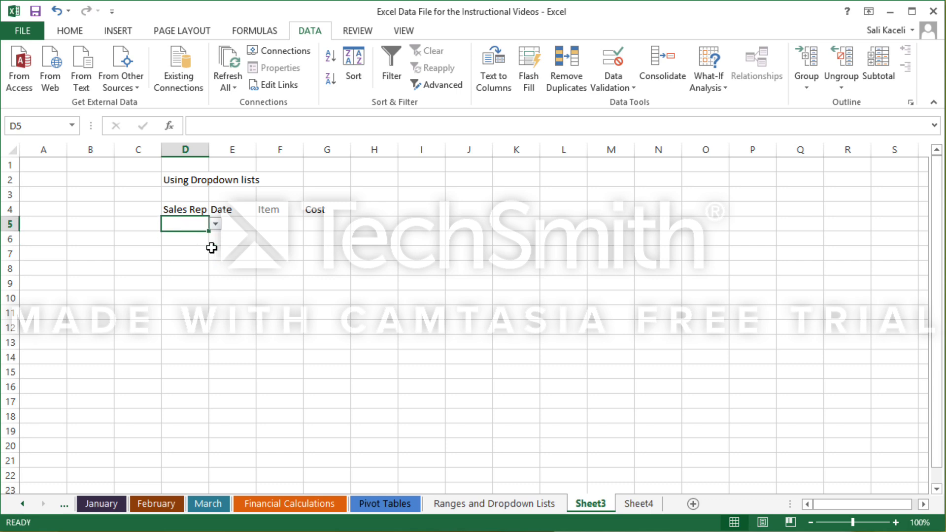
{"action": "type", "text": "Tom"}
{"action": "key", "text": "Return"}
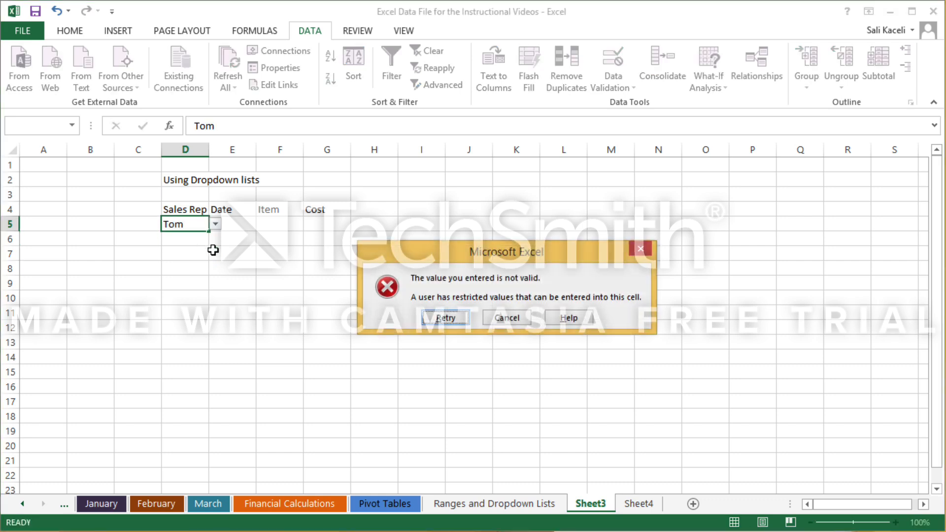
{"action": "key", "text": "Escape"}
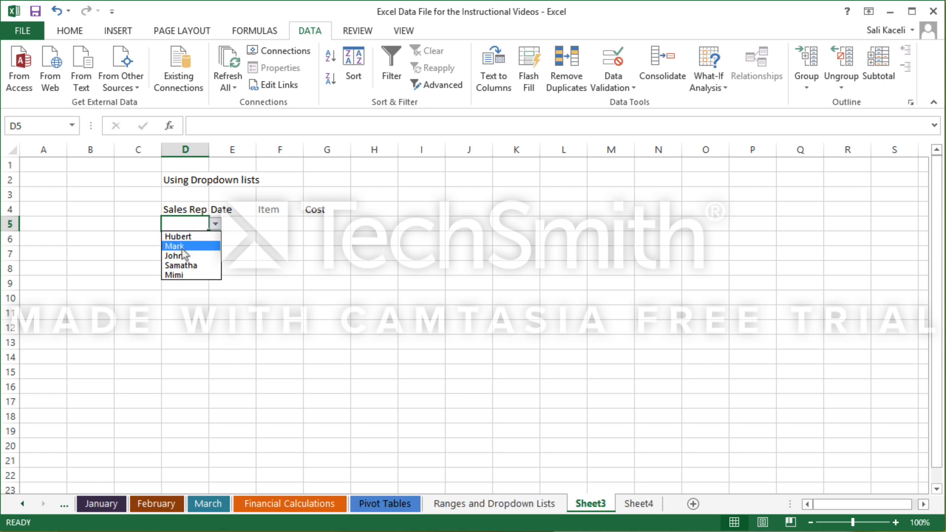
Choose the first listed name for D5 and enter sdfds as the item in F5, leaving the date in E5 empty.
{"action": "left_click", "coordinate": [190, 237]}
{"action": "left_click", "coordinate": [231, 228]}
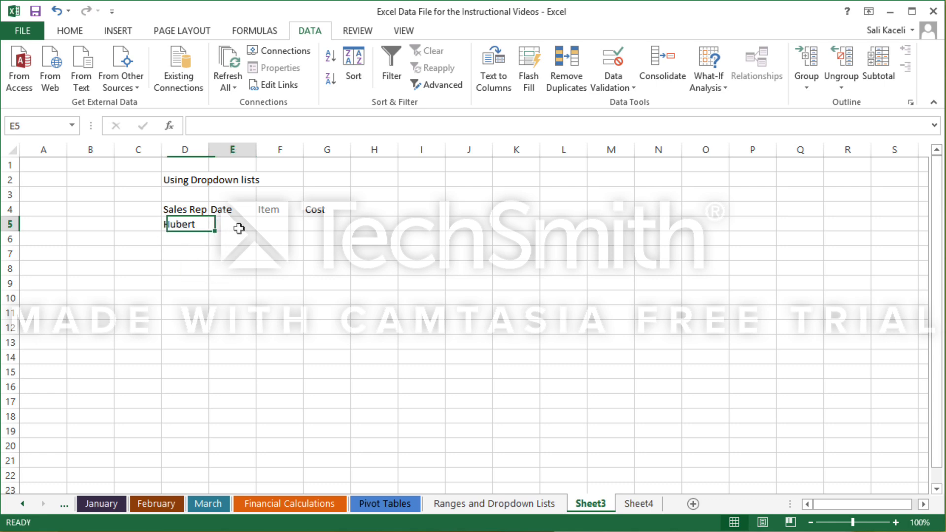
{"action": "type", "text": "sdfd"}
{"action": "left_click", "coordinate": [271, 227]}
{"action": "type", "text": "sdfds"}
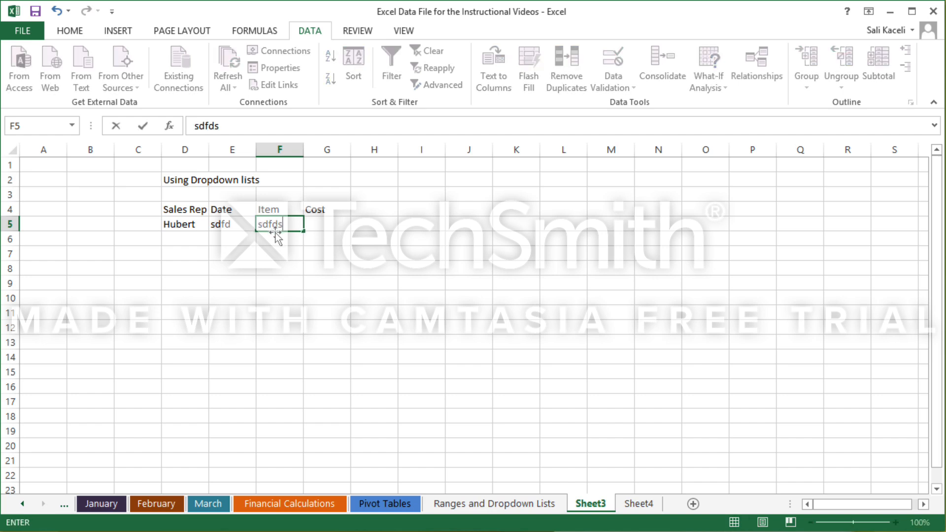
{"action": "left_click", "coordinate": [320, 231]}
{"action": "left_click", "coordinate": [233, 228]}
{"action": "key", "text": "BackSpace"}
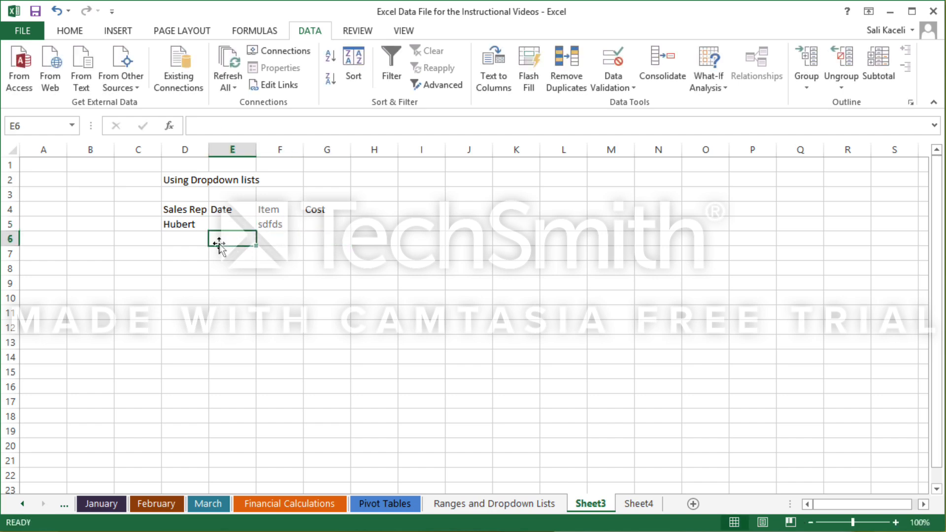
Fill Sales Rep cells D6 and D8 from the dropdown with the fourth and second listed names.
{"action": "left_click", "coordinate": [196, 236]}
{"action": "left_click", "coordinate": [215, 239]}
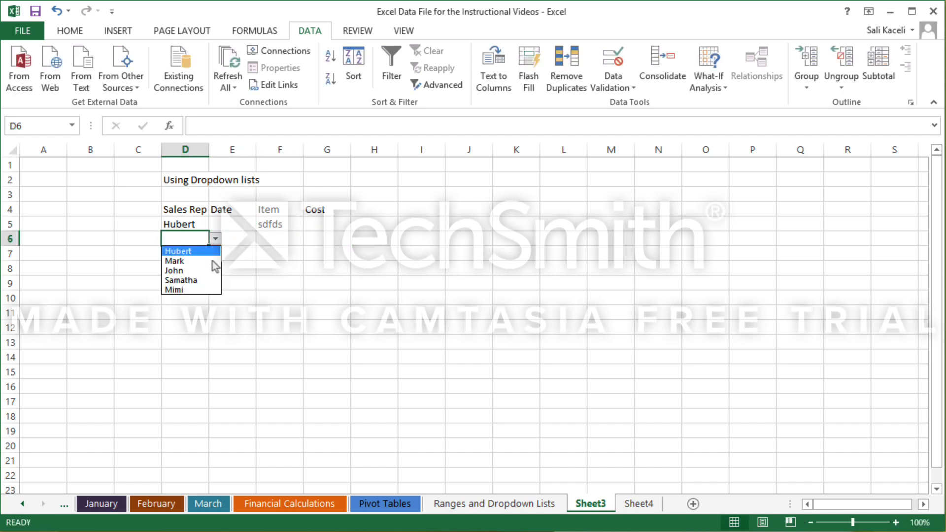
{"action": "left_click", "coordinate": [196, 277]}
{"action": "left_click", "coordinate": [196, 268]}
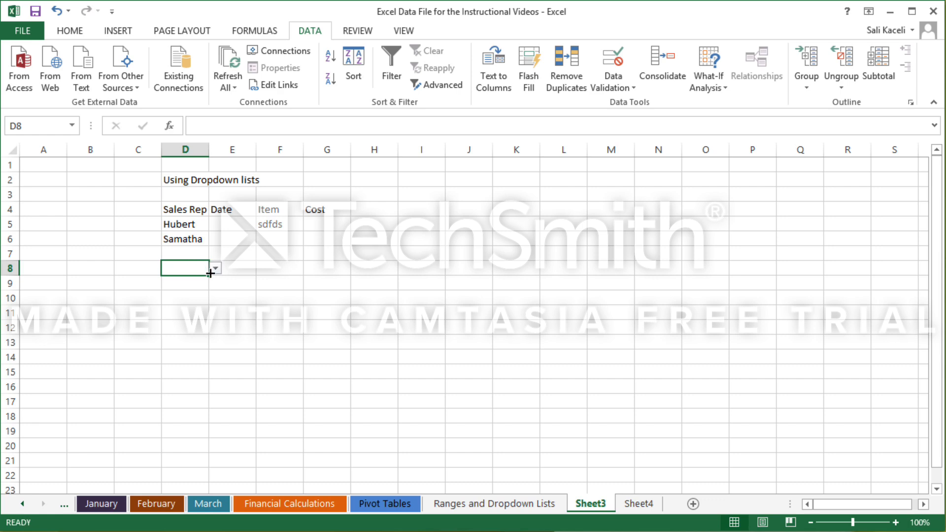
{"action": "left_click", "coordinate": [215, 268]}
{"action": "left_click", "coordinate": [197, 288]}
{"action": "left_click", "coordinate": [472, 311]}
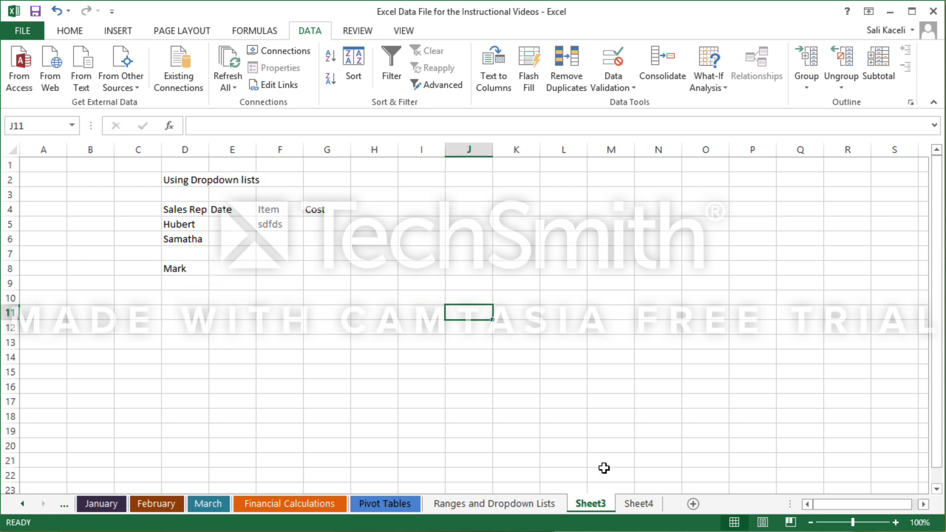
Add a sixth sales rep name in cell B8 at the end of the Names list on Sheet4.
{"action": "left_click", "coordinate": [643, 504]}
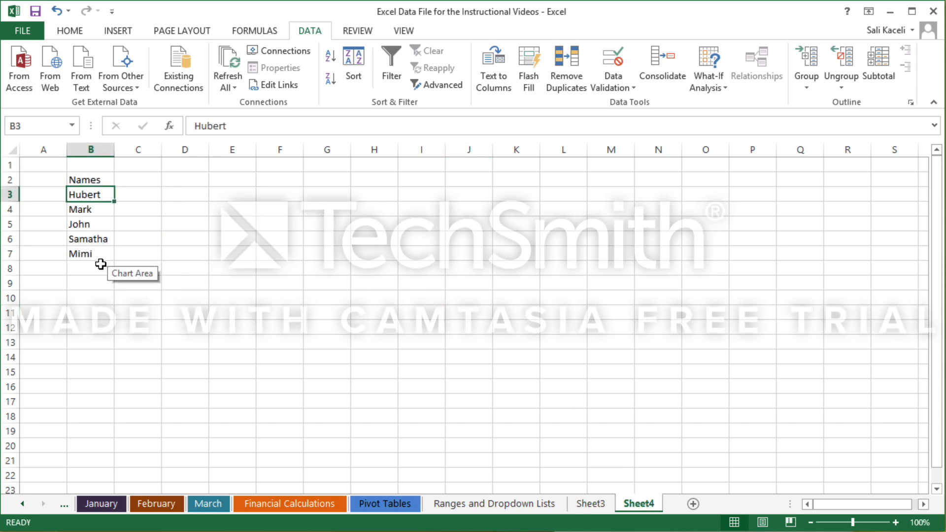
{"action": "left_click", "coordinate": [101, 268]}
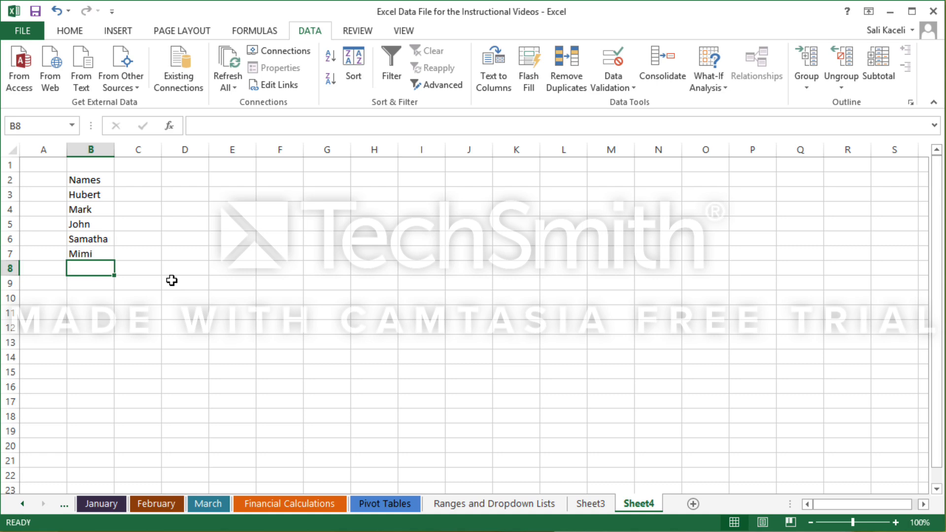
{"action": "type", "text": "Jonathan"}
{"action": "key", "text": "Return"}
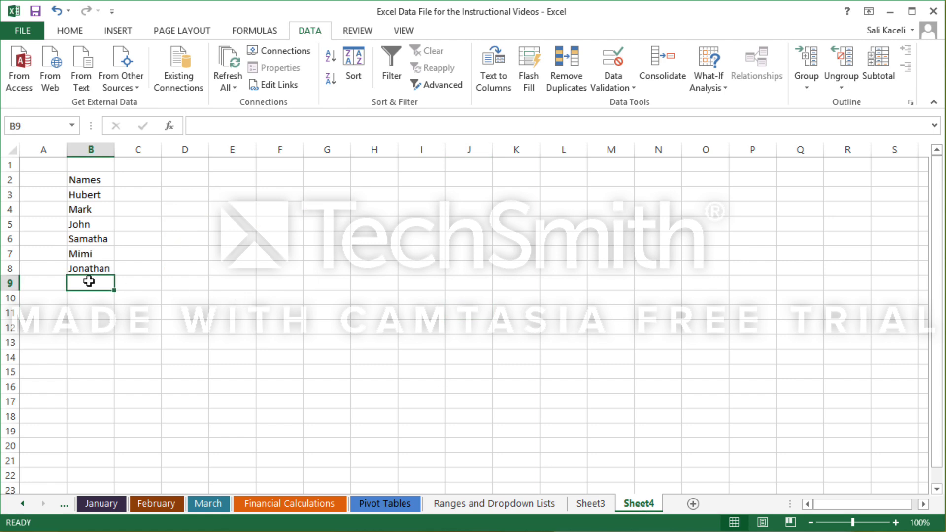
{"action": "left_click", "coordinate": [94, 269]}
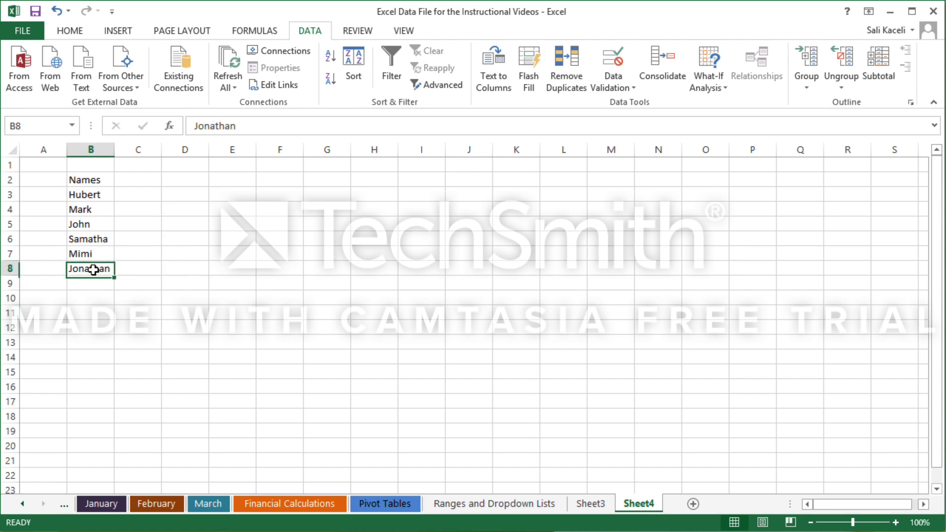
Fill Sales Rep cell D9 on Sheet3 from its dropdown with the name just added to the list.
{"action": "left_click", "coordinate": [594, 504]}
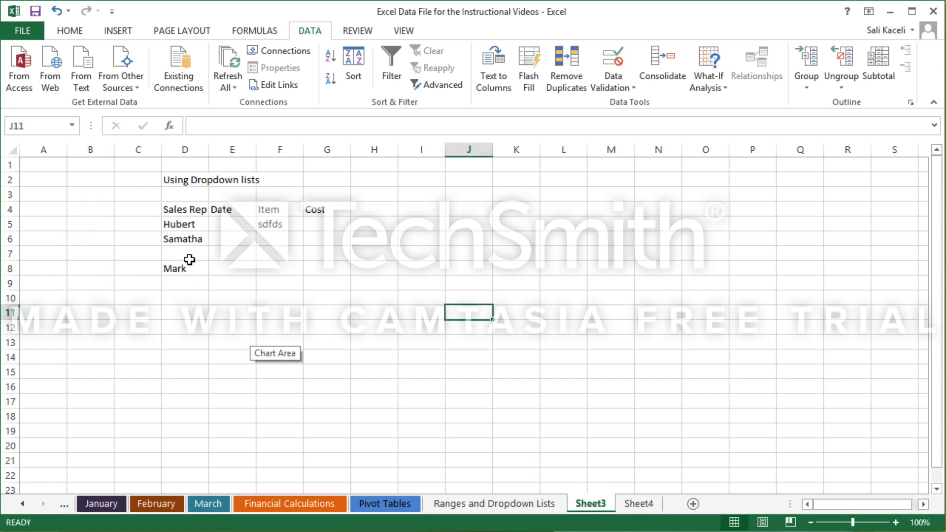
{"action": "left_click", "coordinate": [185, 281]}
{"action": "left_click", "coordinate": [215, 282]}
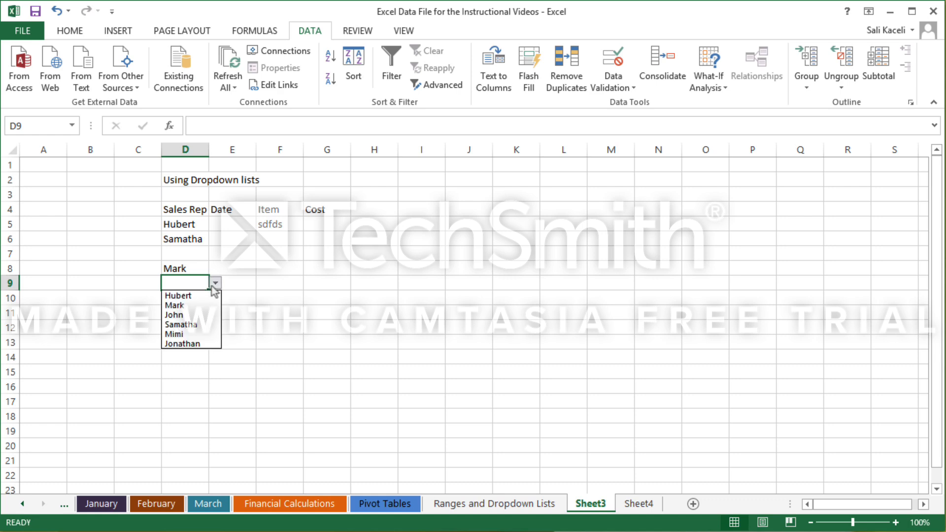
{"action": "left_click", "coordinate": [198, 345]}
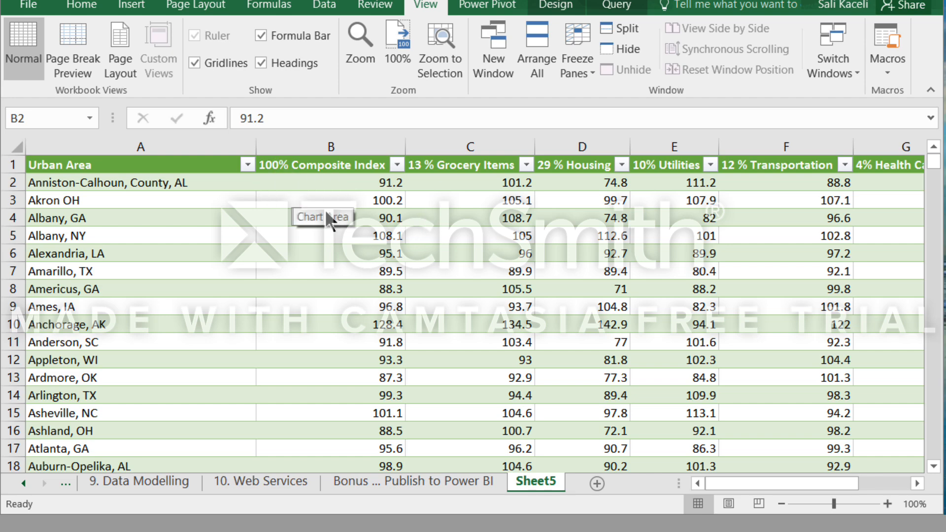
Examine the Sheet5 urban area table down its rows and across to the Miscellaneous Goods and Services column.
{"action": "scroll", "coordinate": [325, 211], "scroll_direction": "down", "scroll_amount": 2}
{"action": "scroll", "coordinate": [326, 212], "scroll_direction": "up", "scroll_amount": 2}
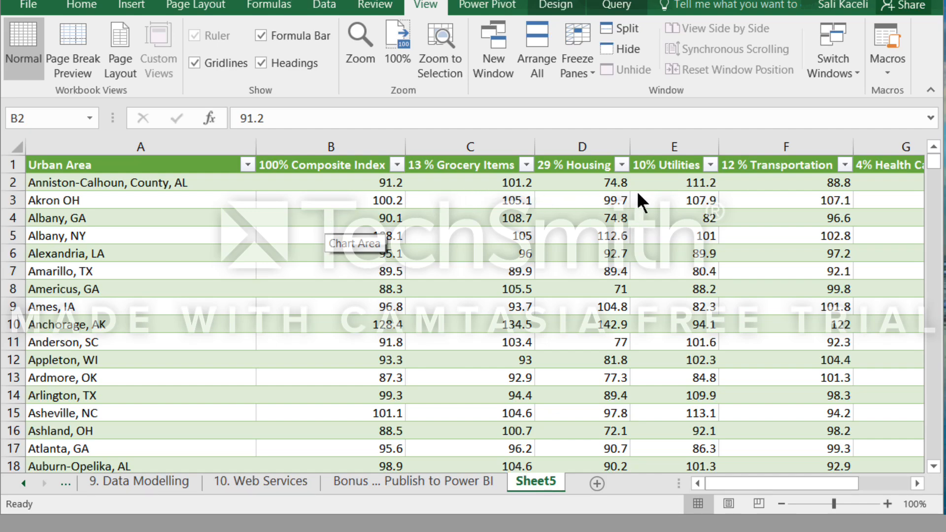
{"action": "scroll", "coordinate": [646, 208], "scroll_direction": "down", "scroll_amount": 8}
{"action": "scroll", "coordinate": [444, 244], "scroll_direction": "up", "scroll_amount": 8}
{"action": "left_click", "coordinate": [916, 484]}
{"action": "left_click", "coordinate": [917, 483]}
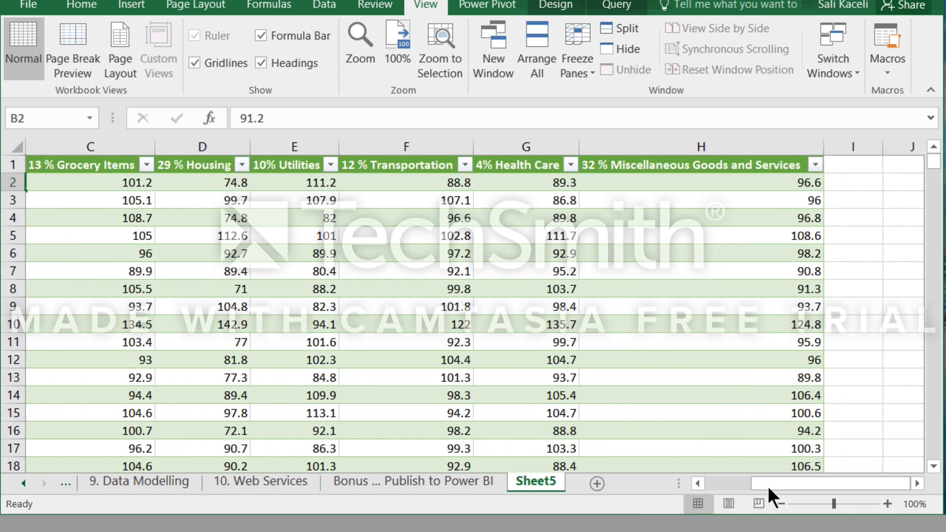
{"action": "left_click_drag", "start_coordinate": [768, 486], "coordinate": [720, 483]}
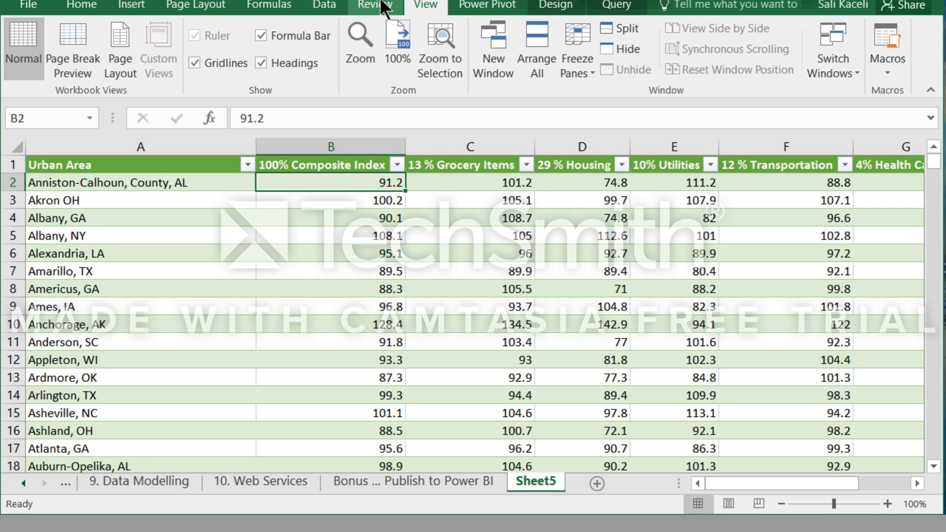
Freeze the top row of the Sheet5 table and check the headers further down and across the data.
{"action": "left_click", "coordinate": [590, 65]}
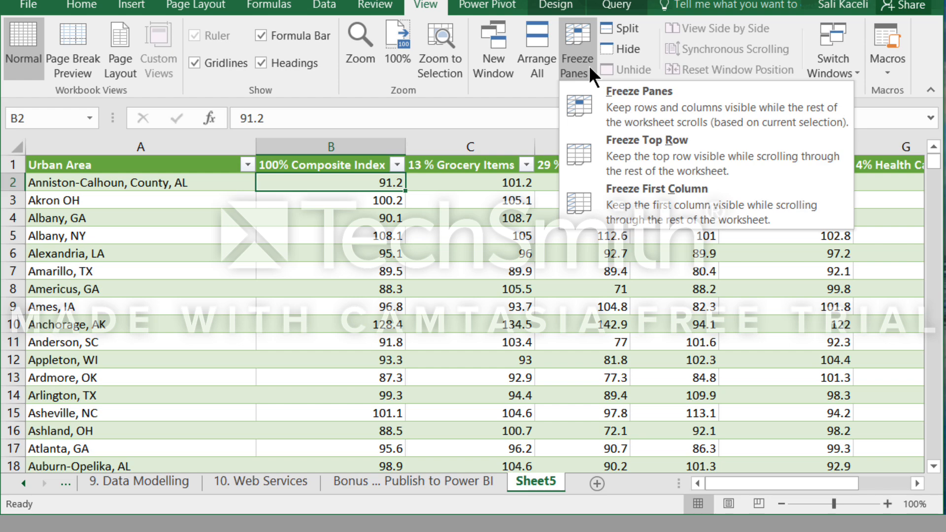
{"action": "left_click", "coordinate": [633, 151]}
{"action": "scroll", "coordinate": [344, 215], "scroll_direction": "down", "scroll_amount": 20}
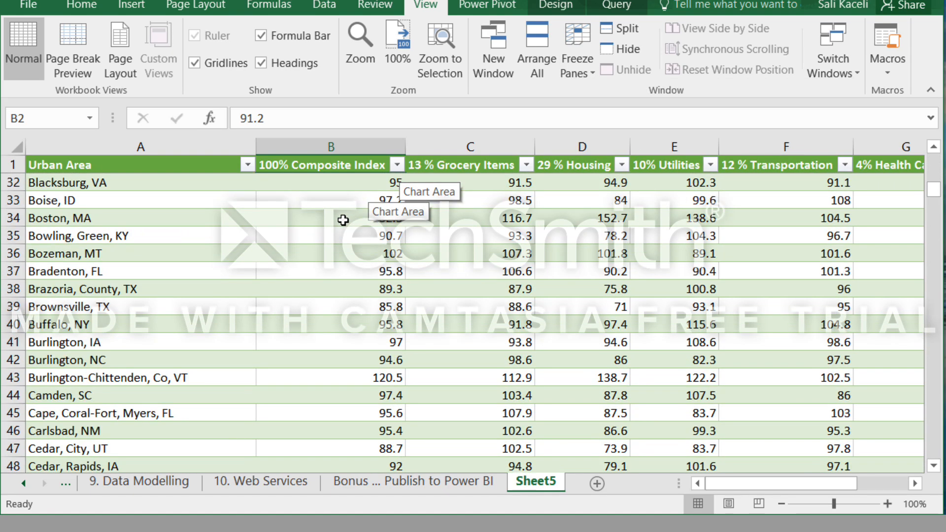
{"action": "scroll", "coordinate": [344, 275], "scroll_direction": "down", "scroll_amount": 20}
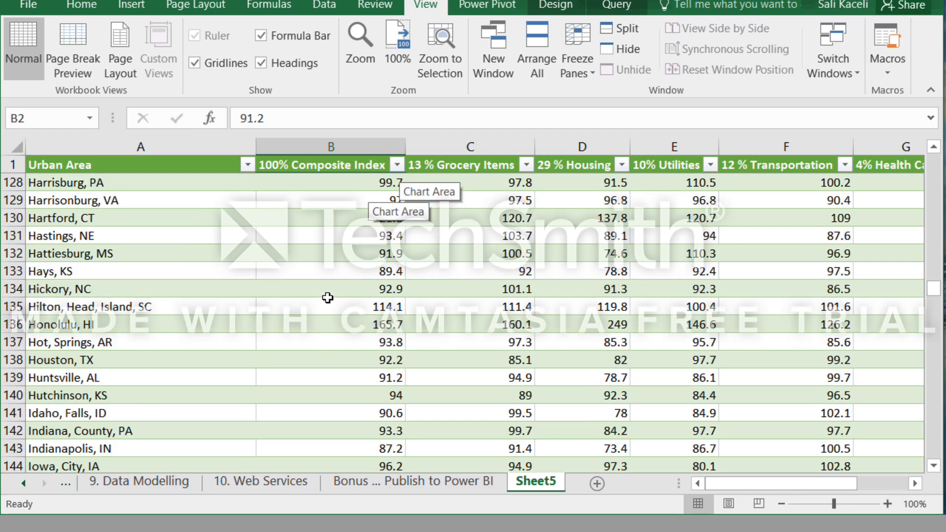
{"action": "scroll", "coordinate": [328, 298], "scroll_direction": "up", "scroll_amount": 20}
{"action": "scroll", "coordinate": [328, 298], "scroll_direction": "up", "scroll_amount": 20}
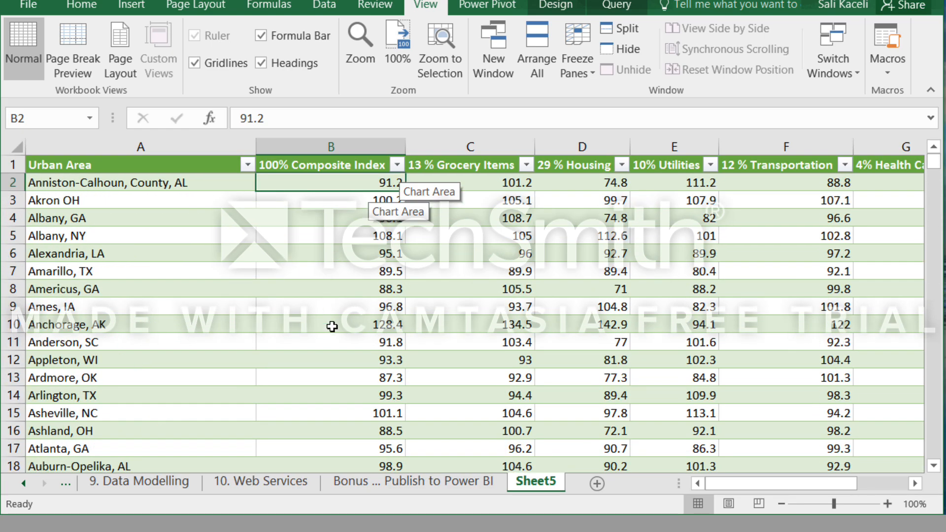
{"action": "scroll", "coordinate": [332, 323], "scroll_direction": "down", "scroll_amount": 20}
{"action": "scroll", "coordinate": [333, 328], "scroll_direction": "down", "scroll_amount": 14}
{"action": "scroll", "coordinate": [346, 386], "scroll_direction": "up", "scroll_amount": 20}
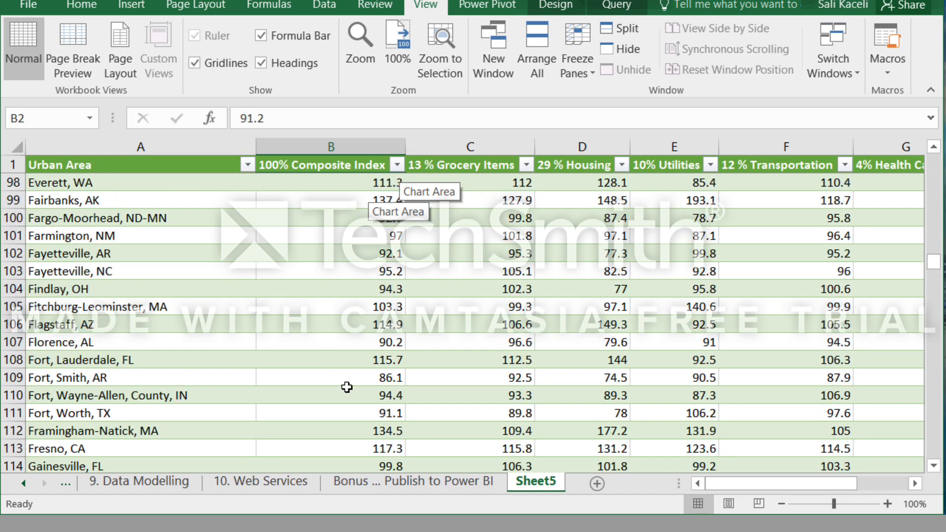
{"action": "left_click", "coordinate": [879, 483]}
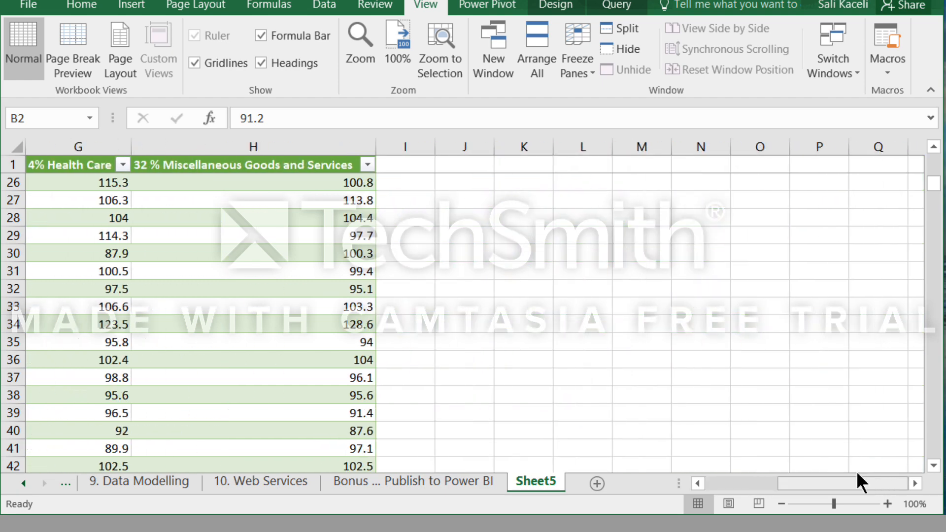
{"action": "left_click", "coordinate": [719, 483]}
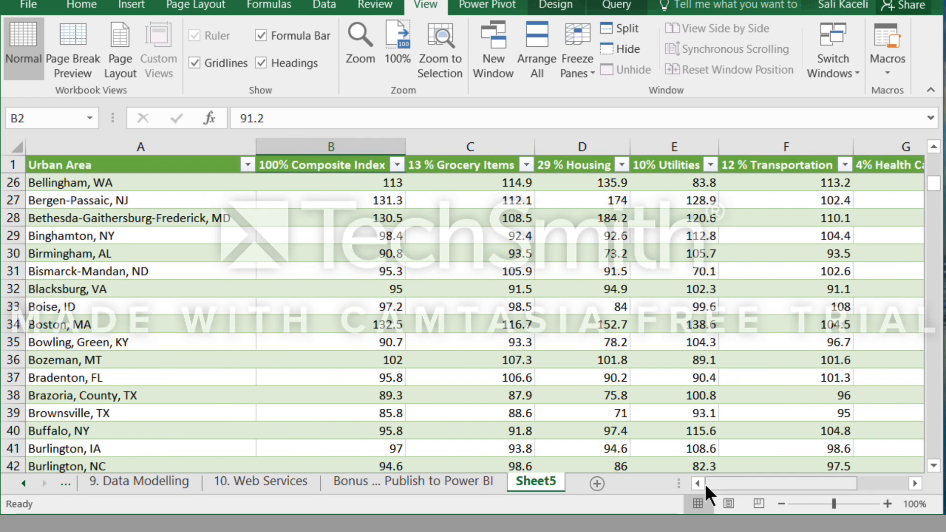
Freeze panes at cell B2 to lock the header row and the Urban Area column, and check both in the table.
{"action": "left_click", "coordinate": [279, 183]}
{"action": "scroll", "coordinate": [433, 286], "scroll_direction": "up", "scroll_amount": 6}
{"action": "scroll", "coordinate": [443, 307], "scroll_direction": "up", "scroll_amount": 2}
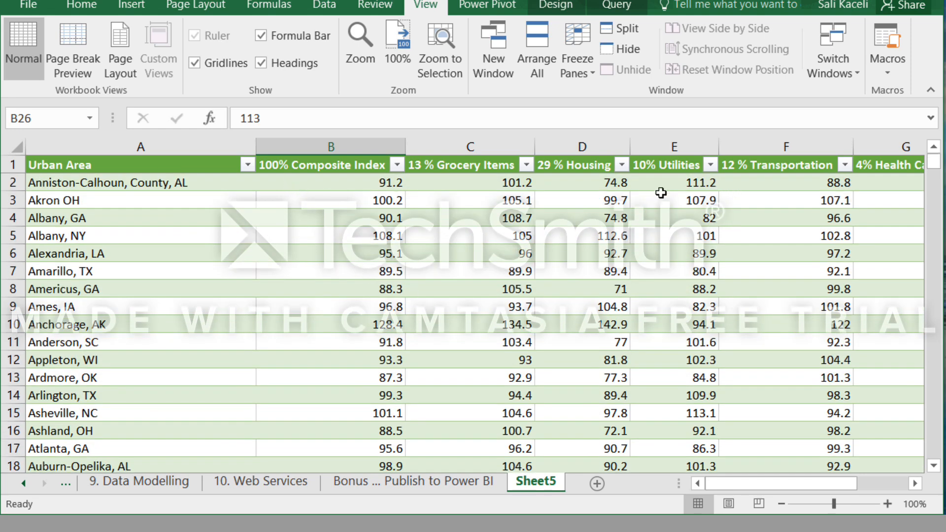
{"action": "left_click", "coordinate": [281, 183]}
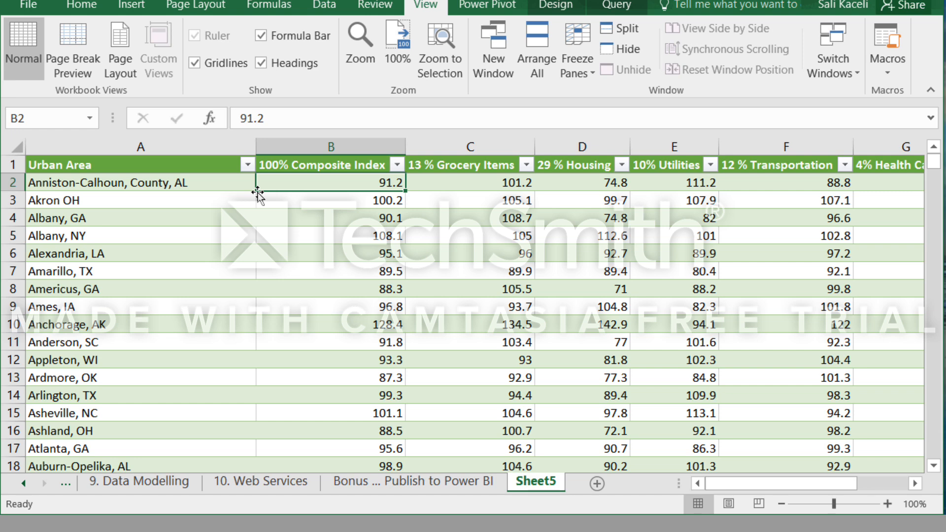
{"action": "key", "text": "F11"}
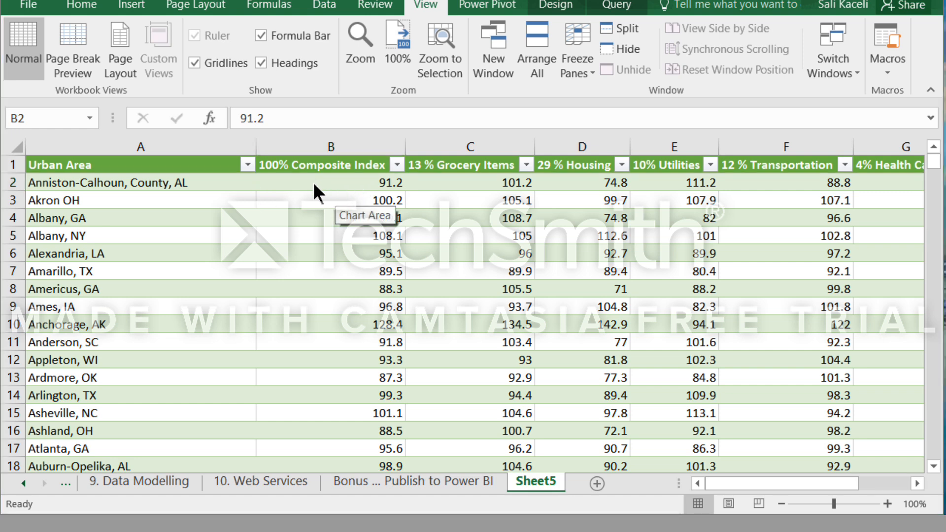
{"action": "left_click", "coordinate": [313, 183]}
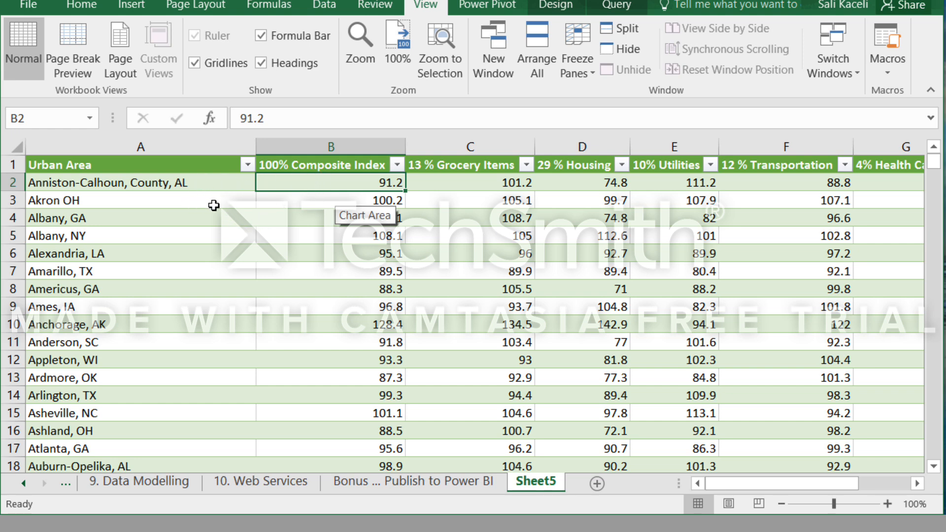
{"action": "left_click", "coordinate": [586, 60]}
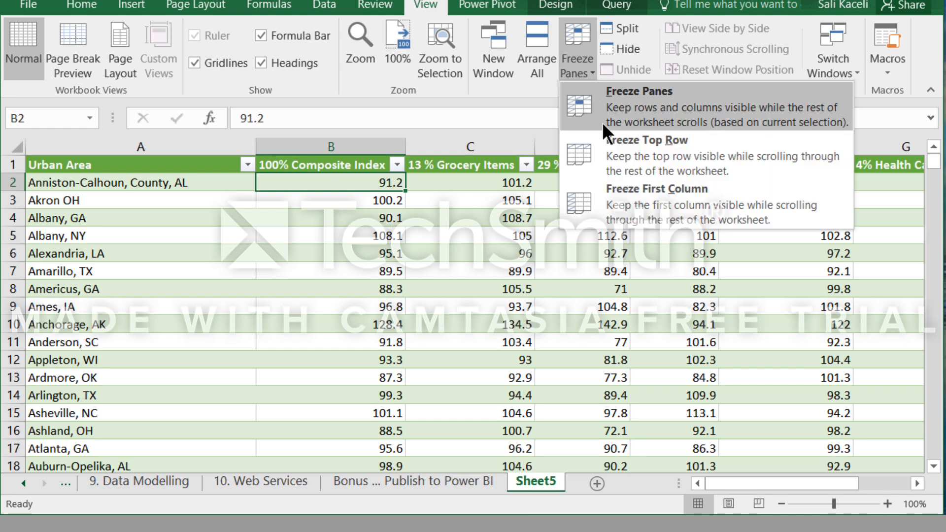
{"action": "left_click", "coordinate": [637, 114]}
{"action": "scroll", "coordinate": [448, 279], "scroll_direction": "down", "scroll_amount": 6}
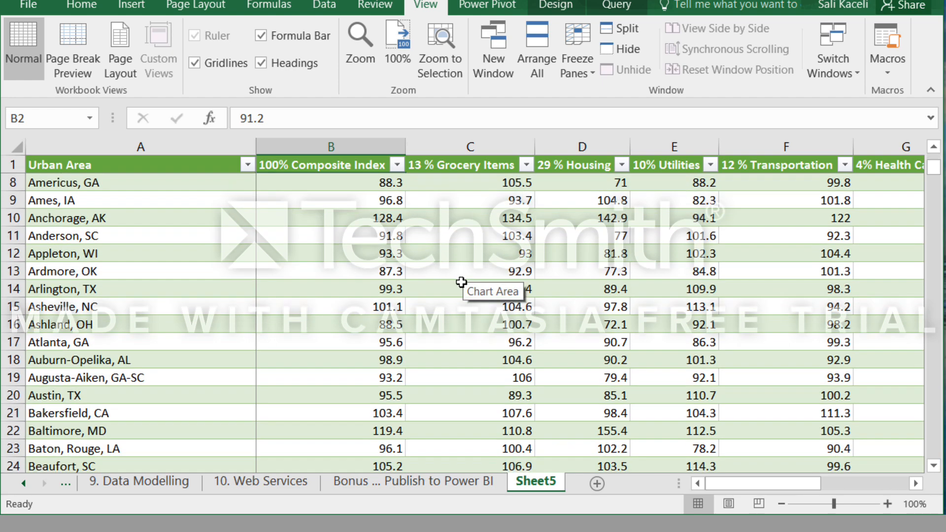
{"action": "scroll", "coordinate": [448, 279], "scroll_direction": "up", "scroll_amount": 6}
{"action": "scroll", "coordinate": [448, 279], "scroll_direction": "down", "scroll_amount": 16}
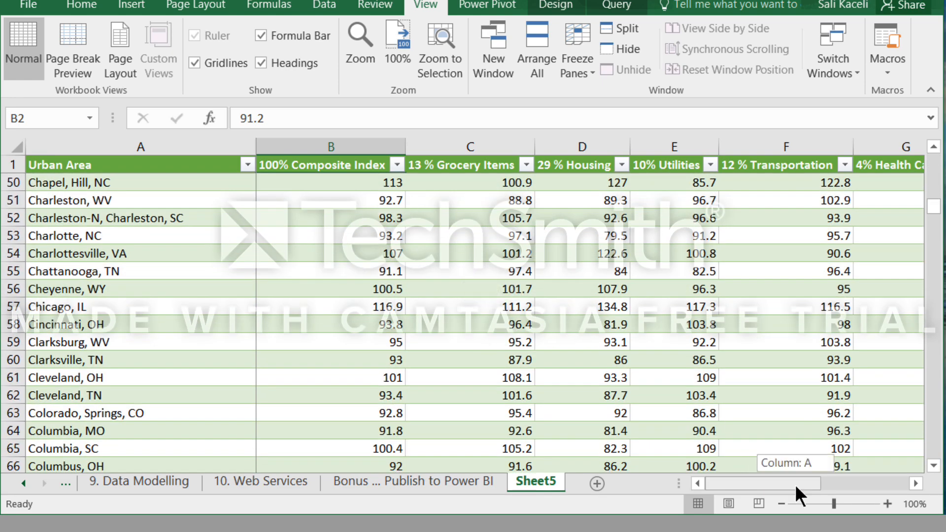
{"action": "left_click_drag", "start_coordinate": [794, 484], "coordinate": [824, 492]}
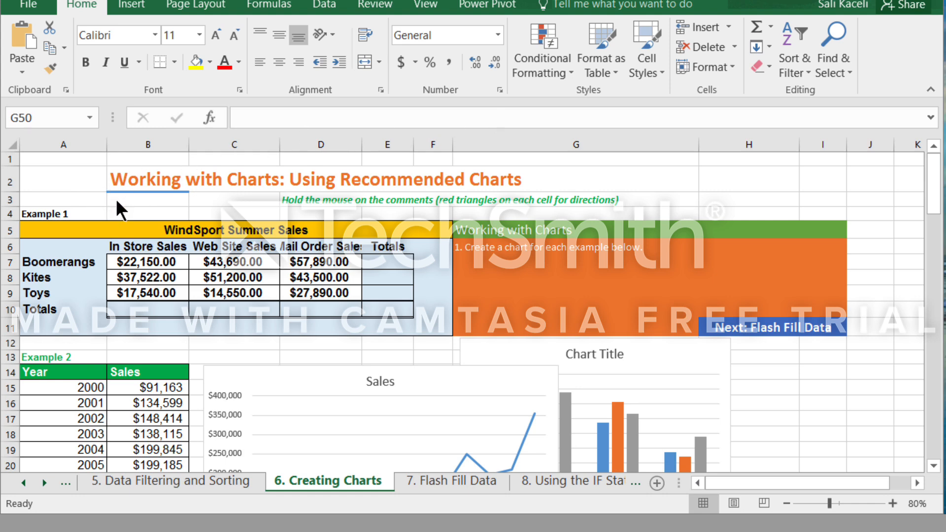
Preview how the pages of the 6. Creating Charts sheet would print, and return to the worksheet.
{"action": "left_click", "coordinate": [31, 8]}
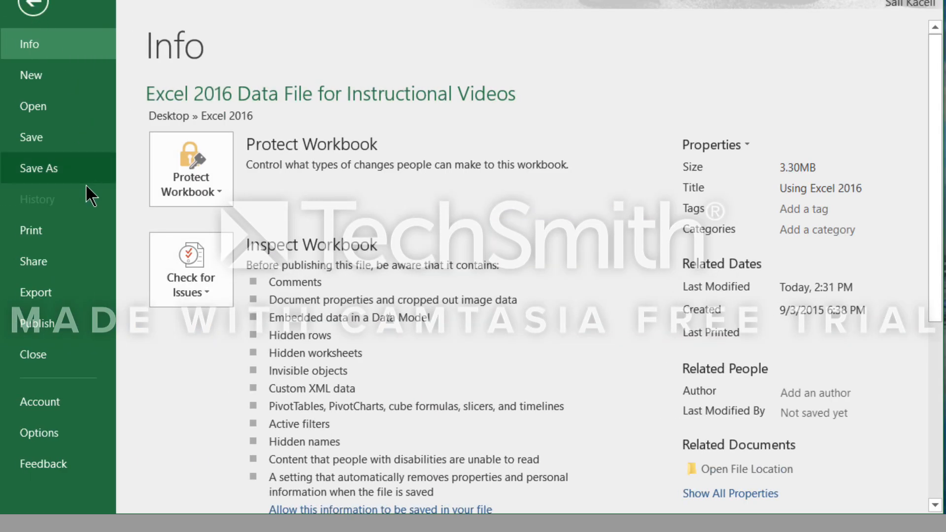
{"action": "left_click", "coordinate": [54, 232]}
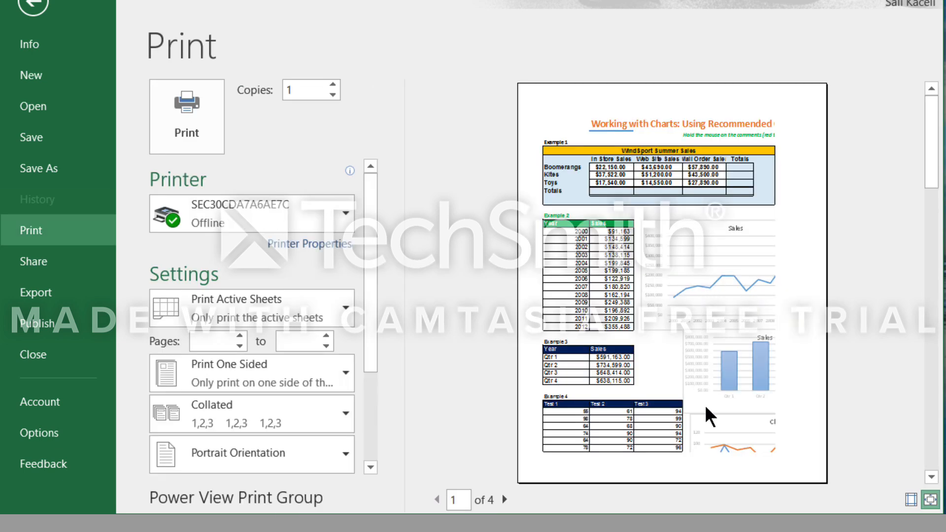
{"action": "scroll", "coordinate": [690, 409], "scroll_direction": "down", "scroll_amount": 3}
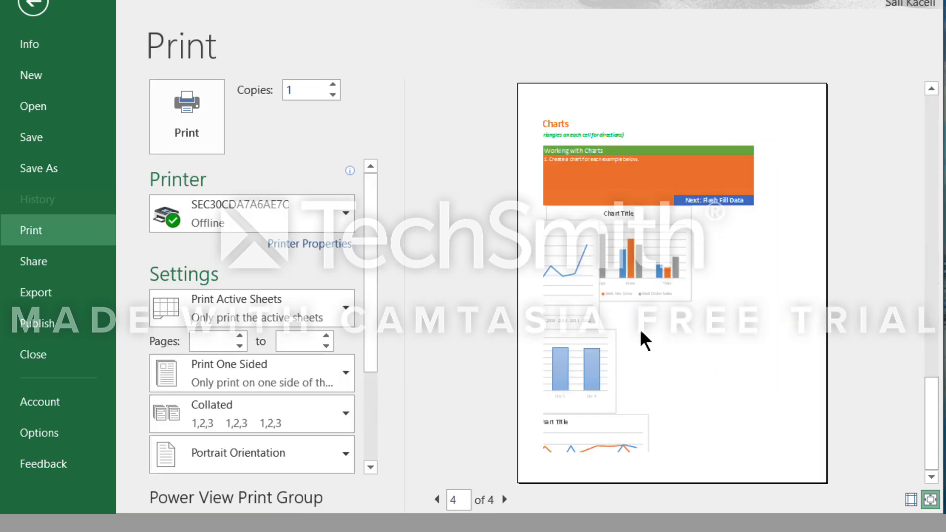
{"action": "scroll", "coordinate": [636, 321], "scroll_direction": "up", "scroll_amount": 3}
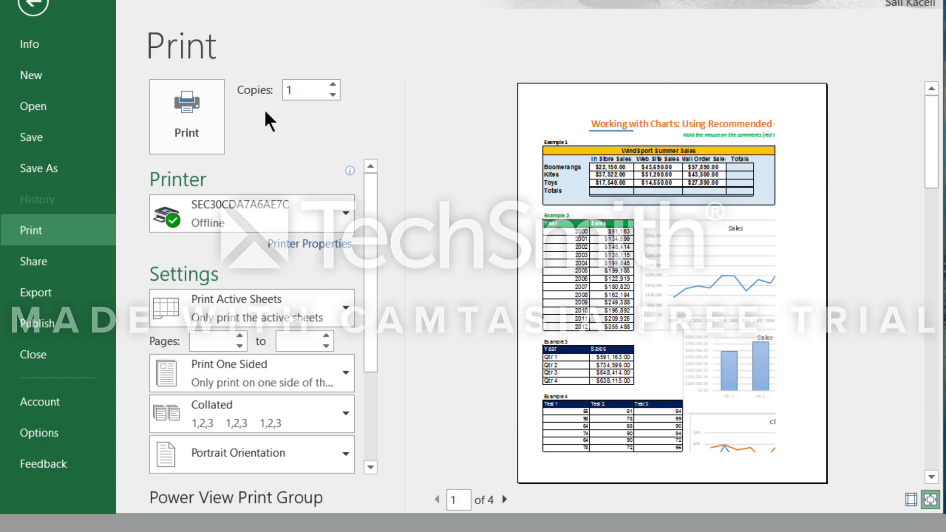
{"action": "left_click", "coordinate": [33, 7]}
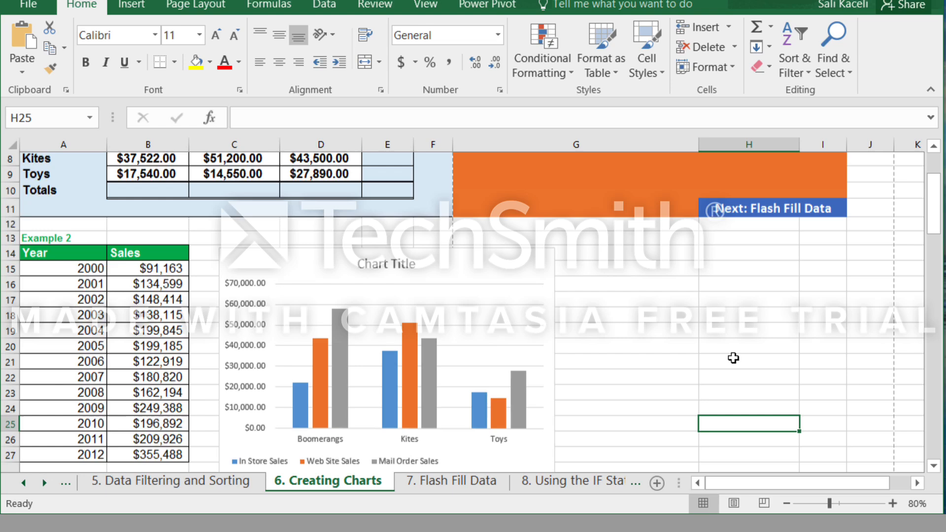
Set range A12:G28, covering the Example 2 table and the chart beside it, as the print area.
{"action": "scroll", "coordinate": [733, 358], "scroll_direction": "up", "scroll_amount": 1}
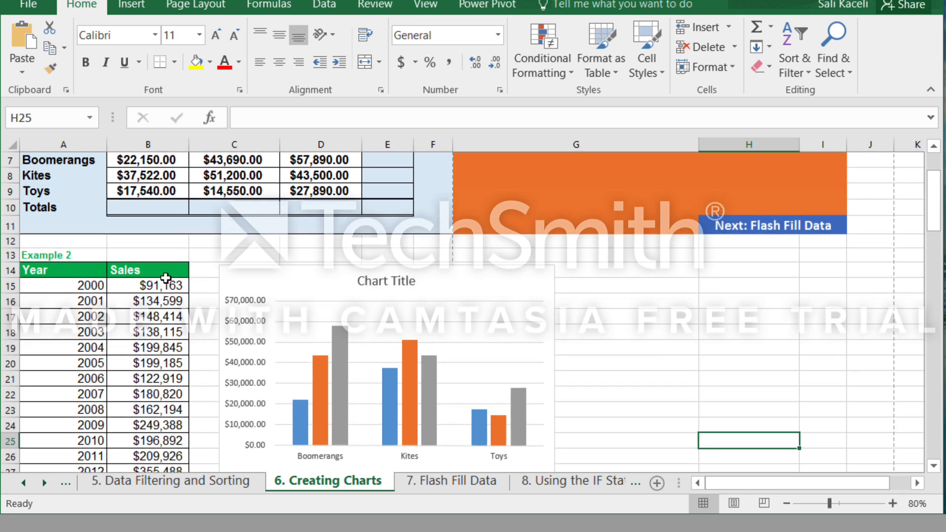
{"action": "left_click_drag", "start_coordinate": [28, 241], "coordinate": [514, 415]}
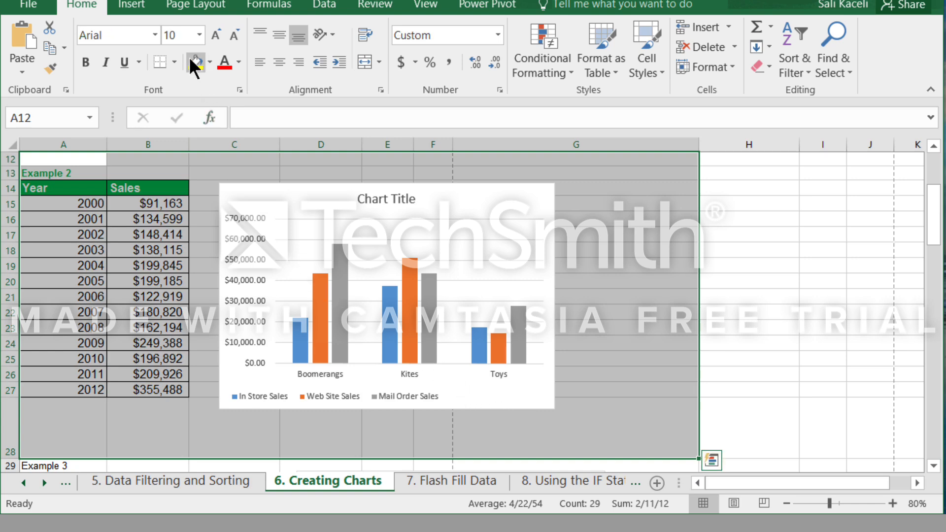
{"action": "left_click", "coordinate": [182, 7]}
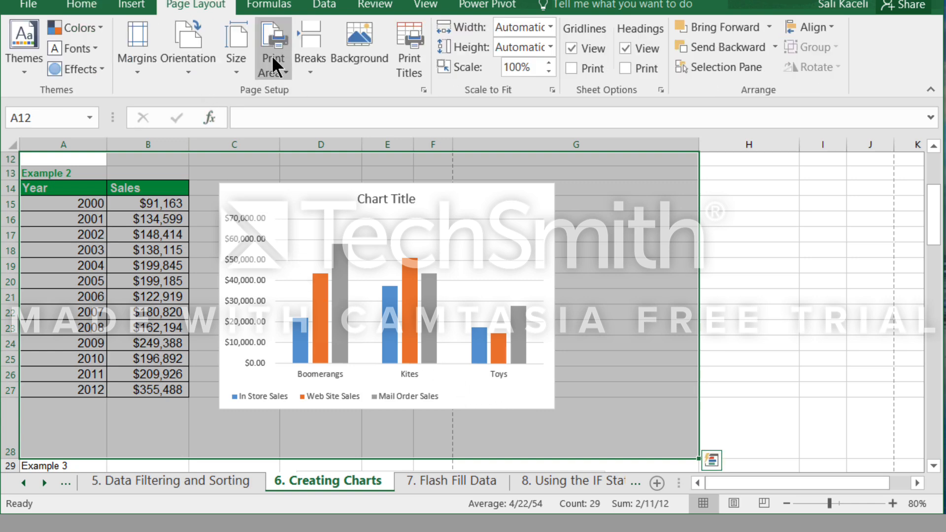
{"action": "left_click", "coordinate": [283, 72]}
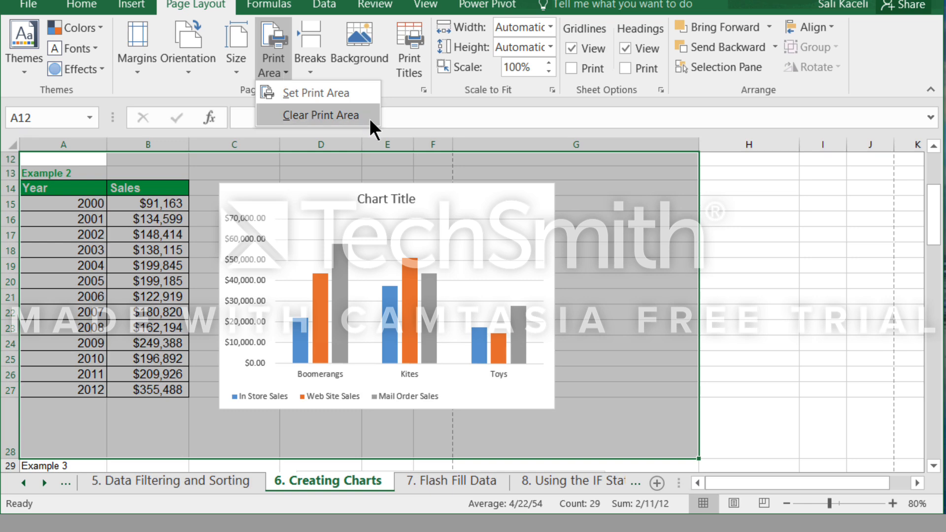
{"action": "left_click", "coordinate": [312, 93]}
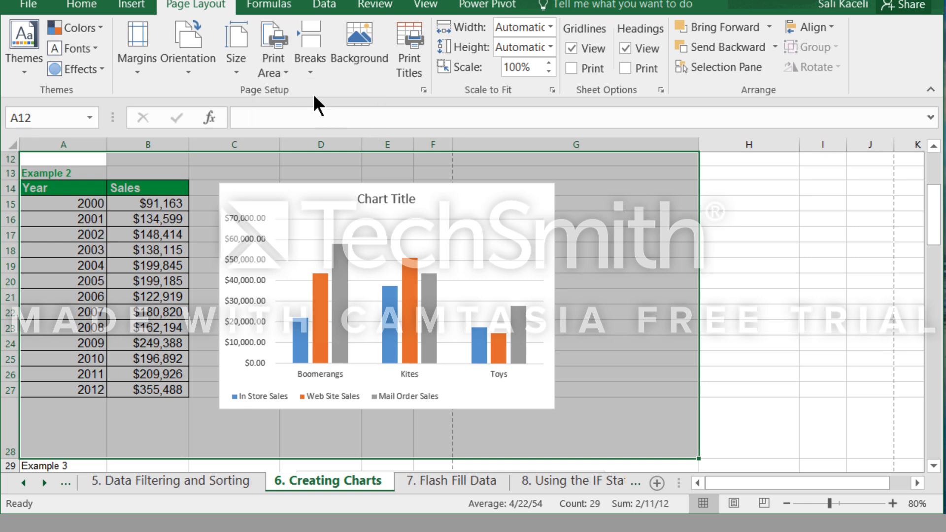
Preview how the print area of the 6. Creating Charts sheet would print, and return to the worksheet.
{"action": "left_click", "coordinate": [28, 7]}
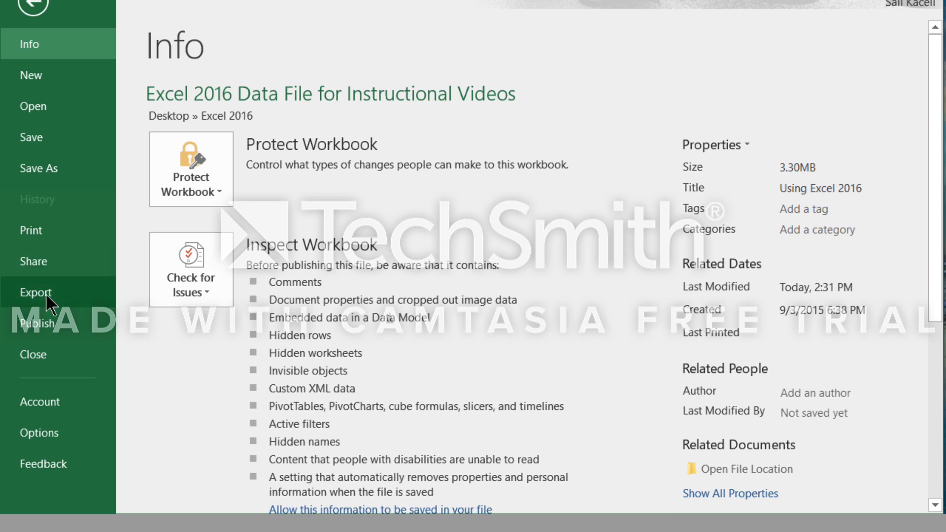
{"action": "left_click", "coordinate": [55, 235]}
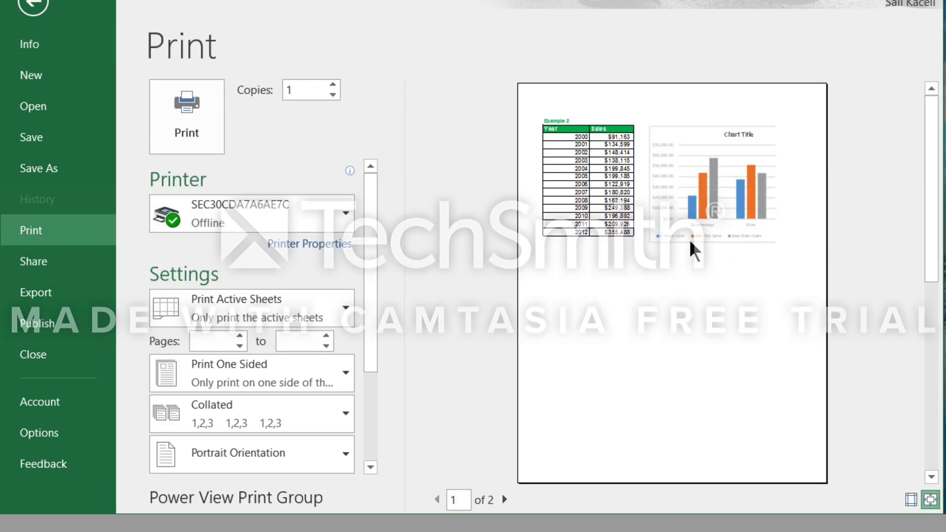
{"action": "key", "text": "Escape"}
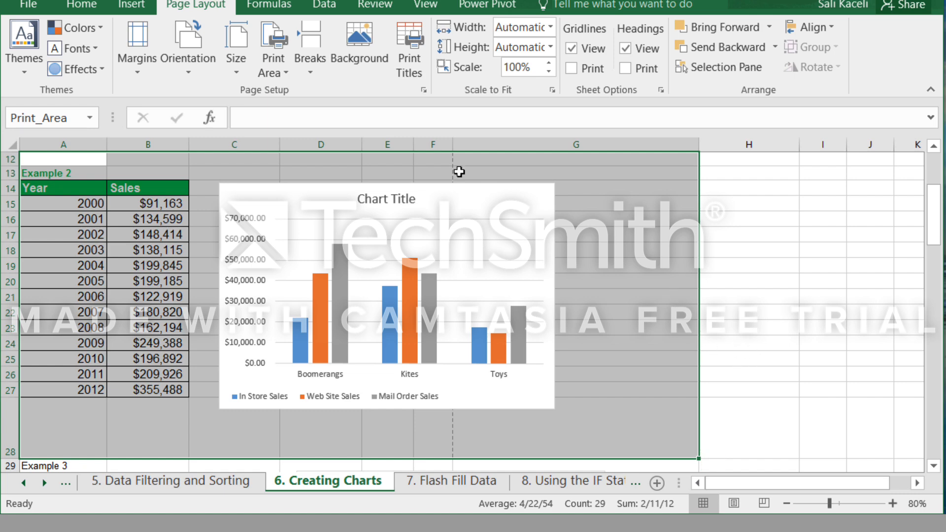
Clear the print area of the 6. Creating Charts sheet and deselect the range.
{"action": "left_click", "coordinate": [286, 72]}
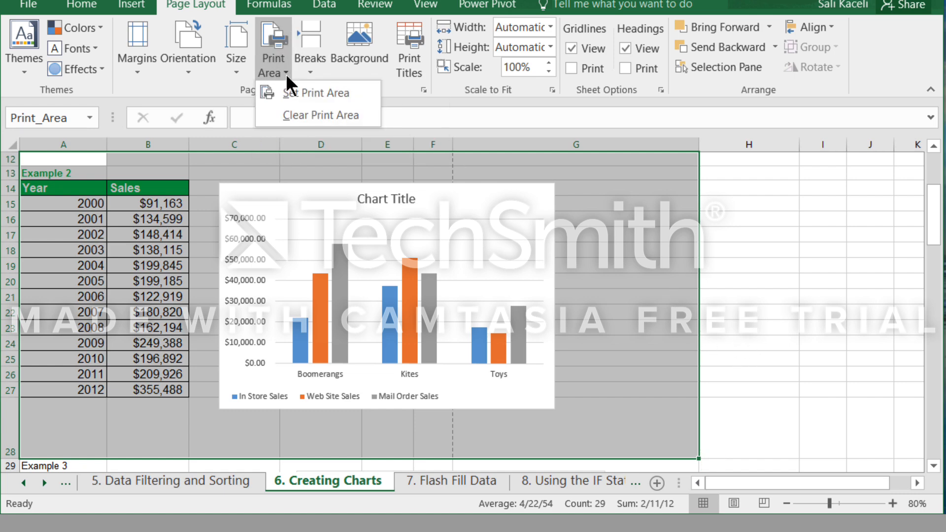
{"action": "left_click", "coordinate": [312, 115]}
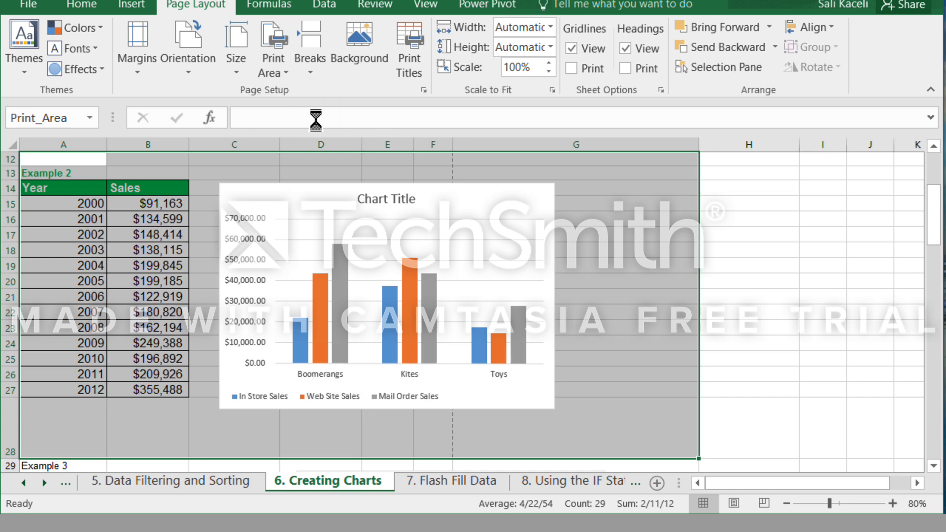
{"action": "left_click", "coordinate": [743, 255]}
{"action": "scroll", "coordinate": [743, 255], "scroll_direction": "up", "scroll_amount": 4}
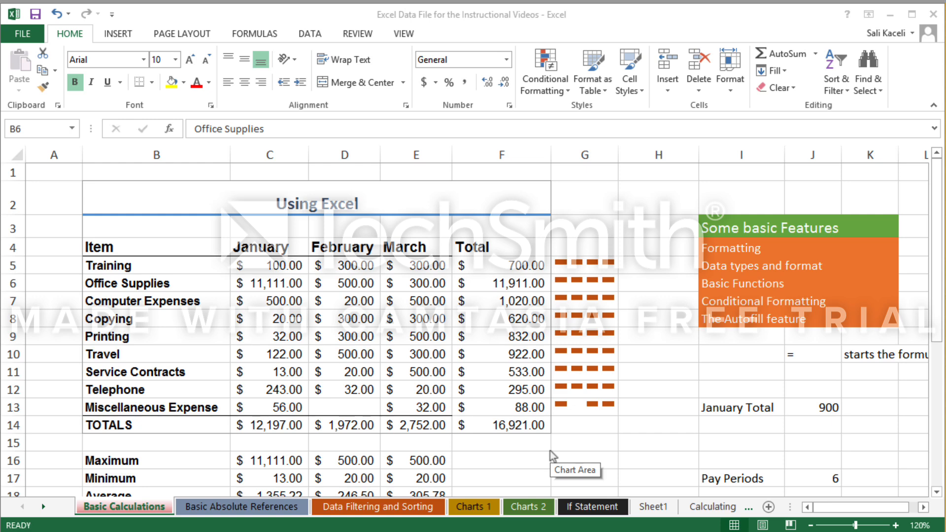
Launch Word and write "This is my report." in a new document.
{"action": "key", "text": "super"}
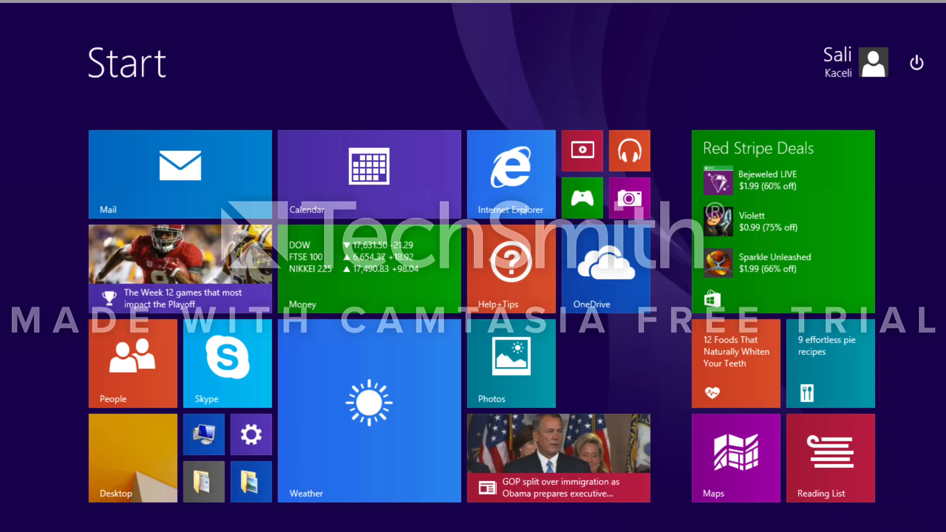
{"action": "type", "text": "word"}
{"action": "key", "text": "Return"}
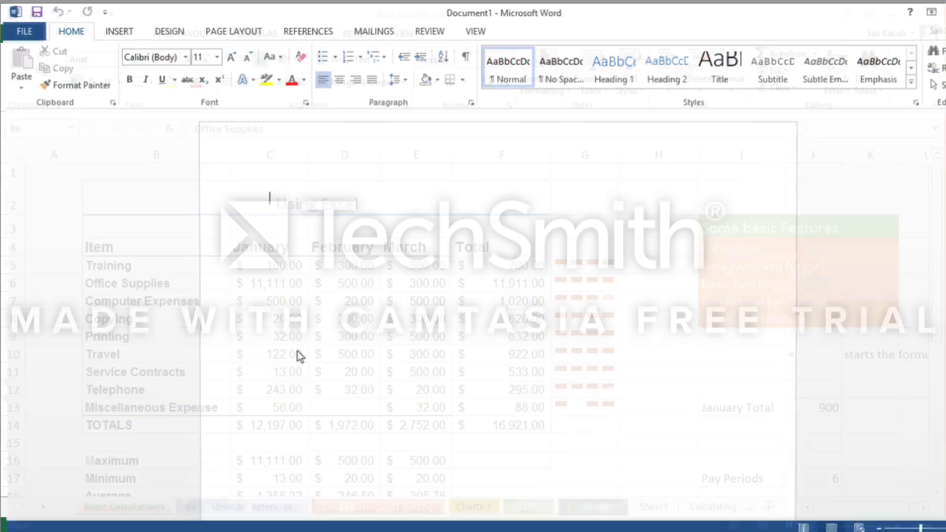
{"action": "type", "text": "This is my"}
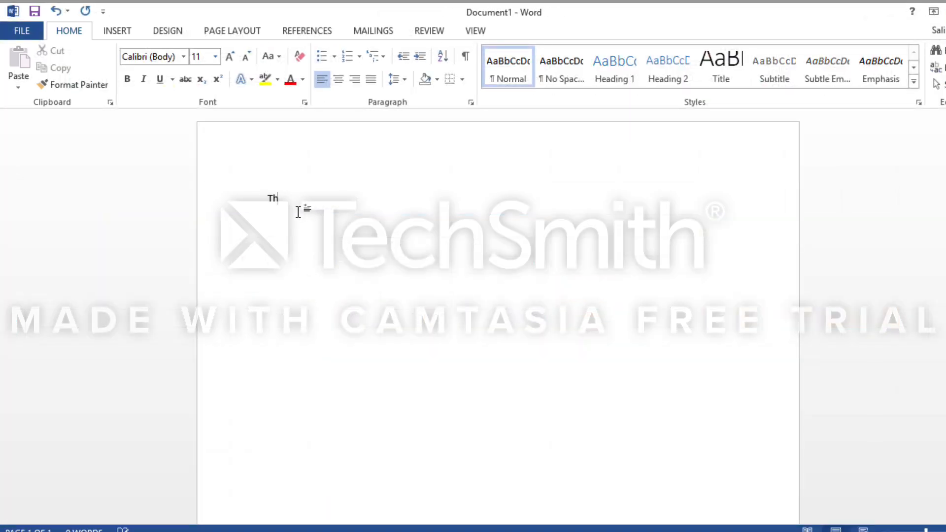
{"action": "type", "text": " report."}
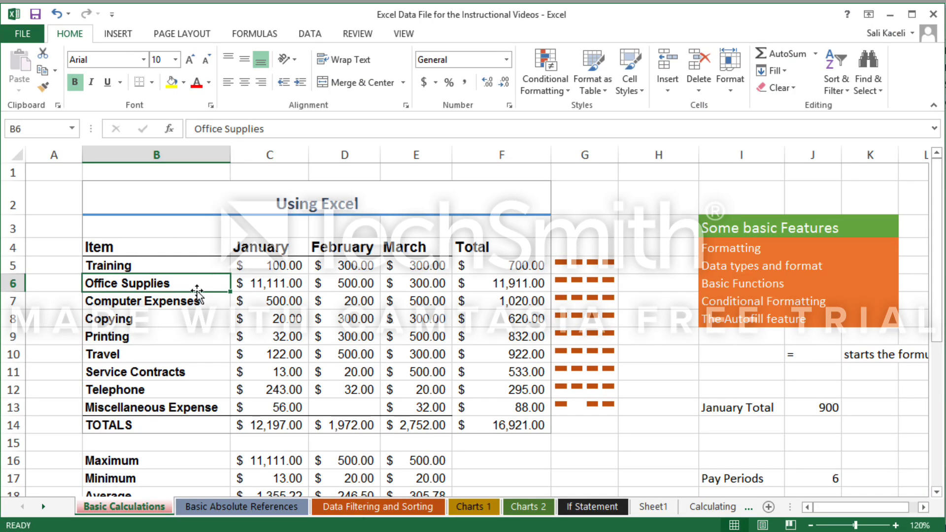
In Excel, copy range B4:F14, the expense table with headers and totals, from the Basic Calculations sheet.
{"action": "left_click_drag", "start_coordinate": [118, 247], "coordinate": [523, 424]}
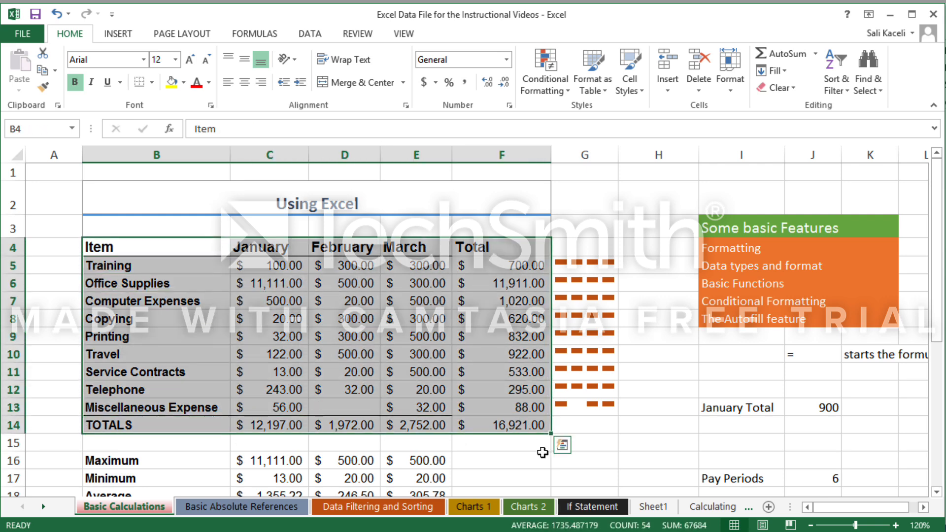
{"action": "key", "text": "ctrl+c"}
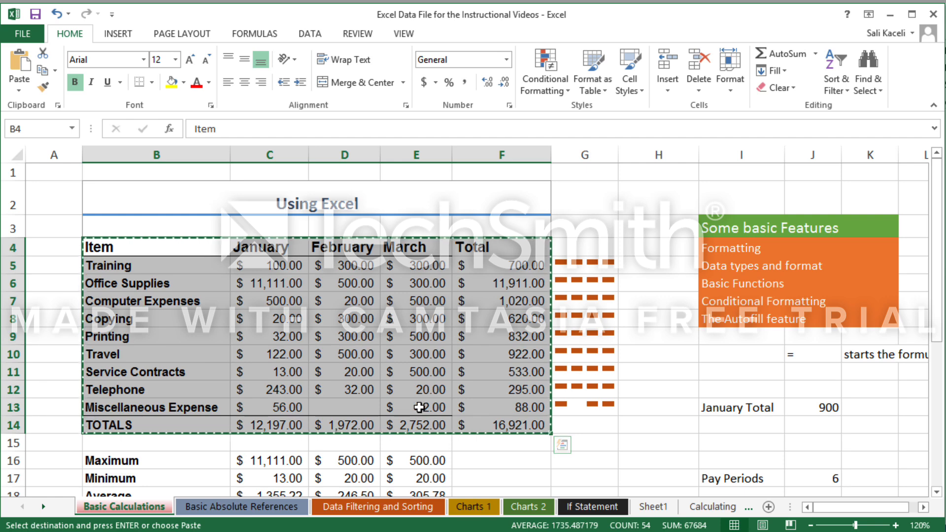
{"action": "right_click", "coordinate": [393, 377]}
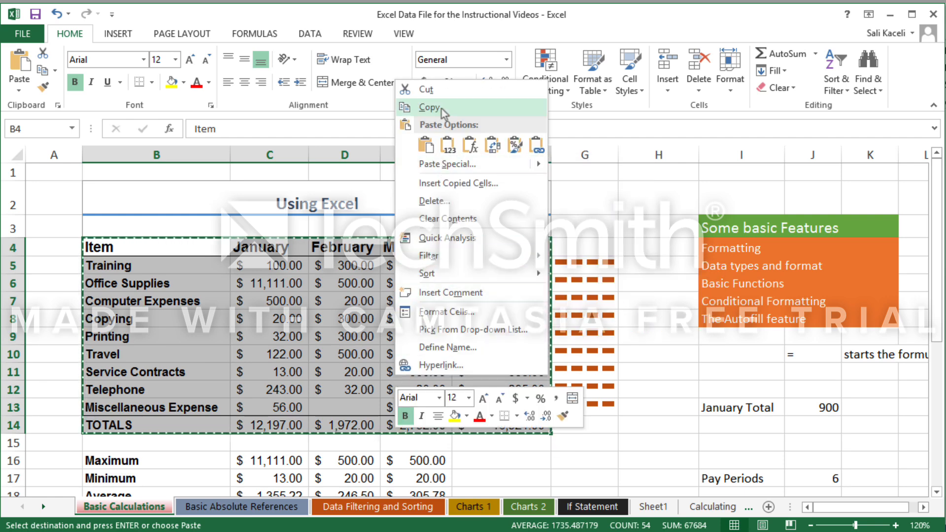
{"action": "left_click", "coordinate": [416, 107]}
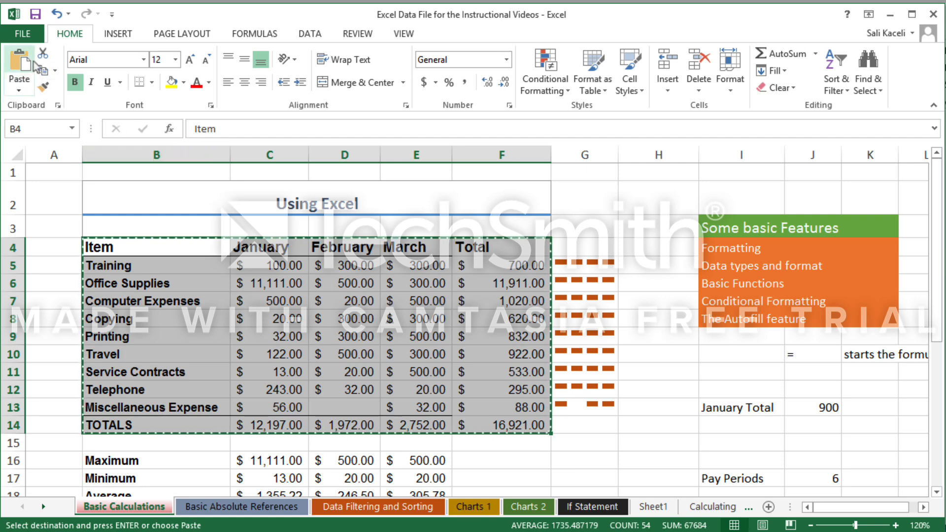
Switch to Word, paste the copied table below the report sentence with its source formatting, and look through its paste options.
{"action": "left_click", "coordinate": [891, 15]}
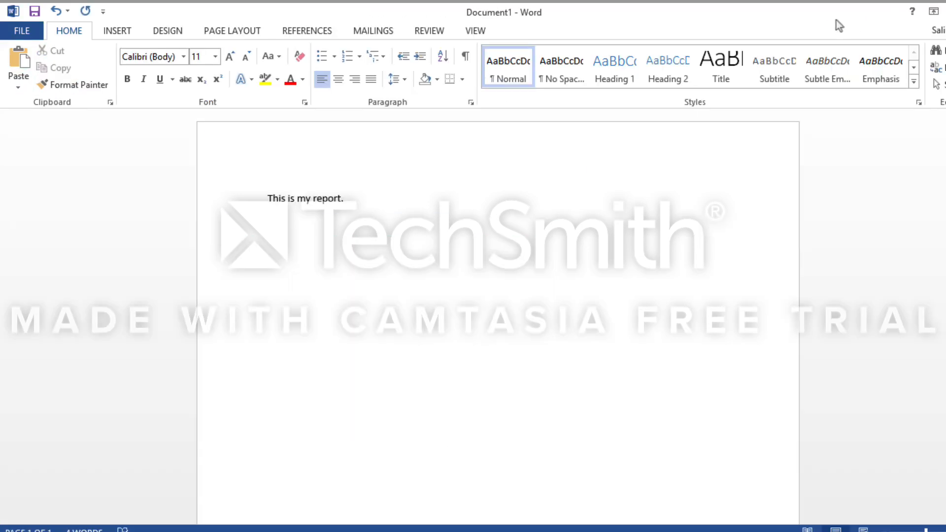
{"action": "right_click", "coordinate": [268, 219]}
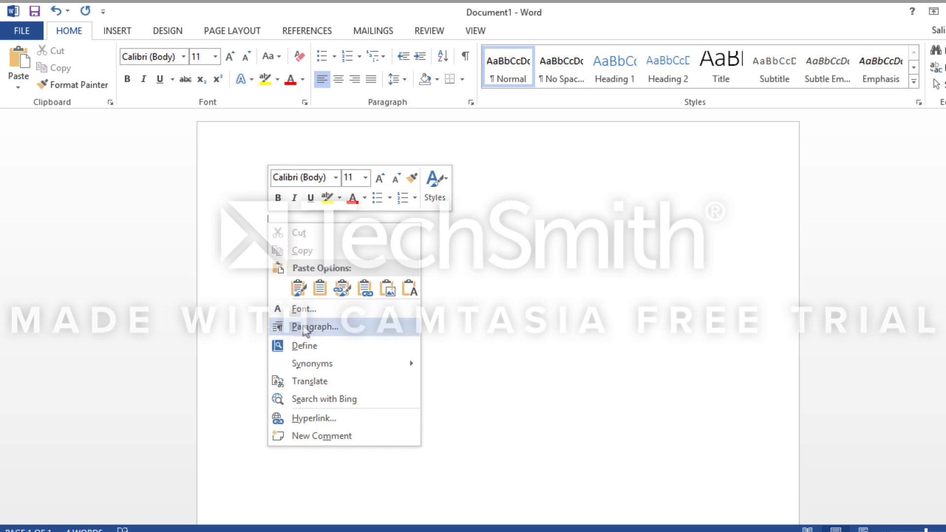
{"action": "left_click", "coordinate": [299, 289]}
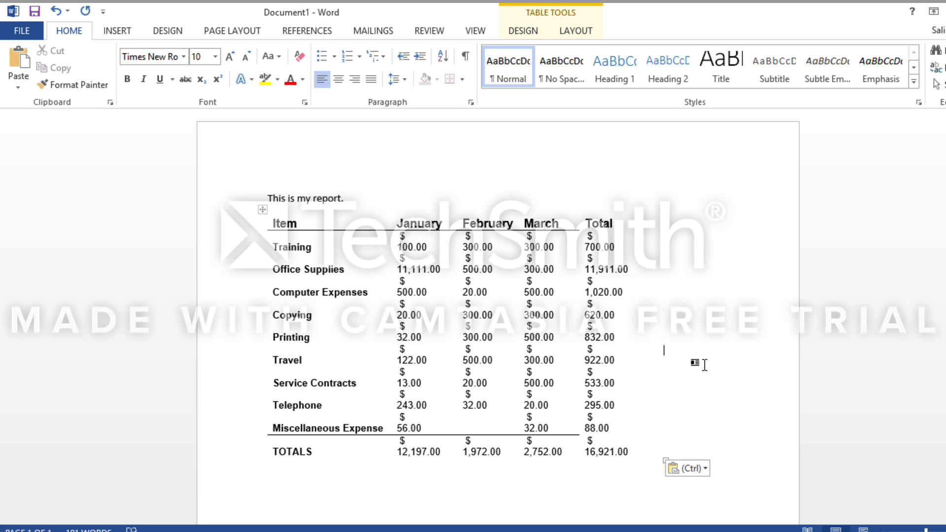
{"action": "left_click", "coordinate": [707, 469]}
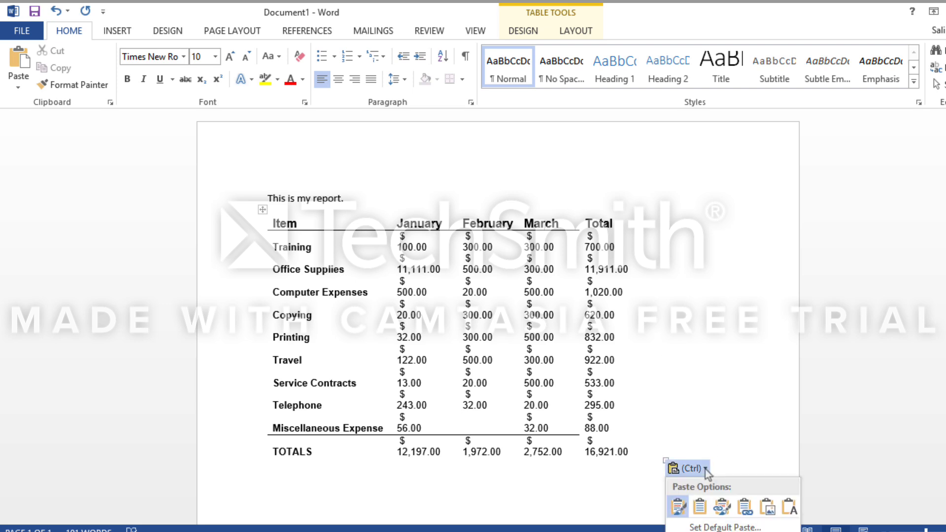
{"action": "left_click", "coordinate": [722, 509]}
Write "Link the data with the Excel Spreadshet." below the pasted table.
{"action": "scroll", "coordinate": [278, 424], "scroll_direction": "down", "scroll_amount": 3}
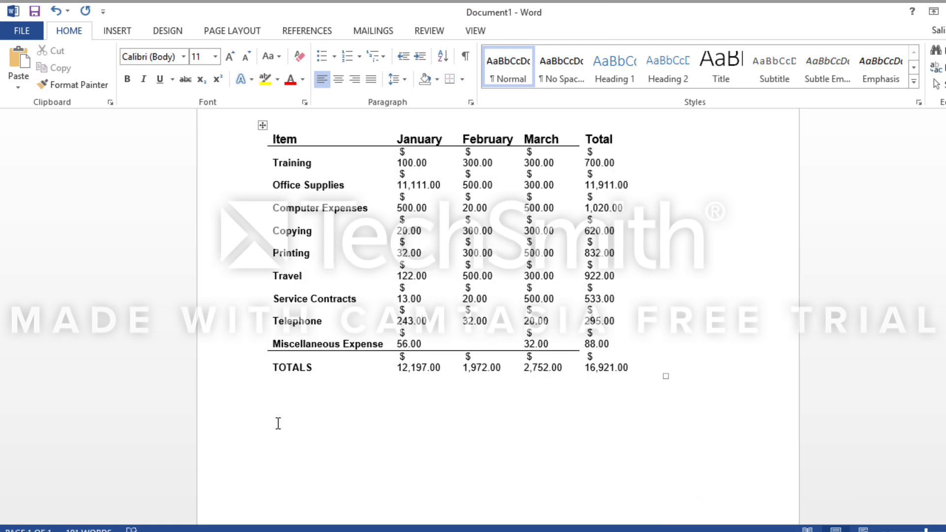
{"action": "left_click", "coordinate": [278, 423]}
{"action": "type", "text": "Link the data with the"}
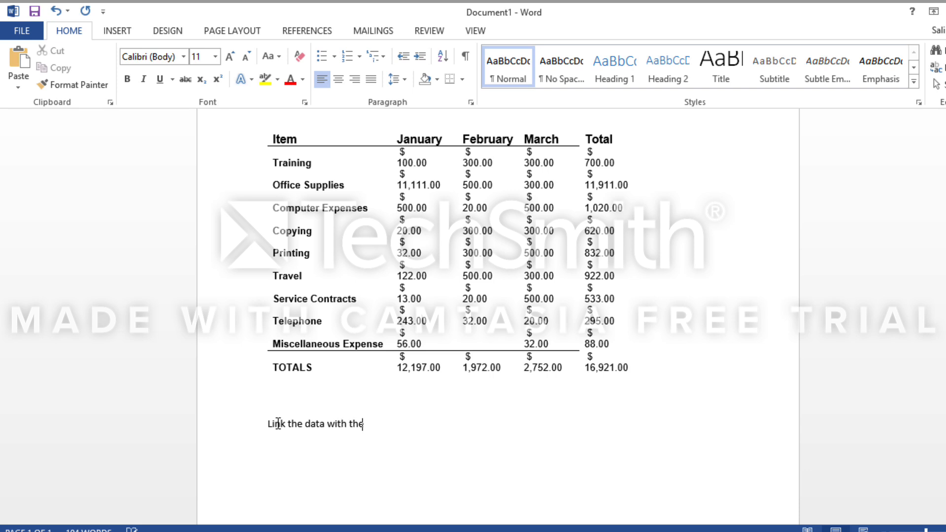
{"action": "type", "text": " excel Spreadshet."}
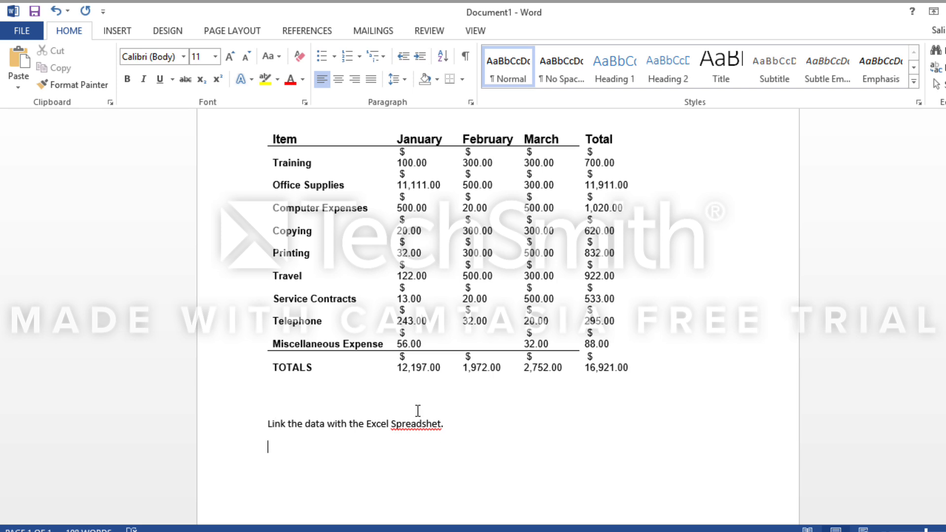
Switch to the Excel workbook and reselect the copied range B4:F14 on the Basic Calculations sheet.
{"action": "left_click", "coordinate": [386, 531]}
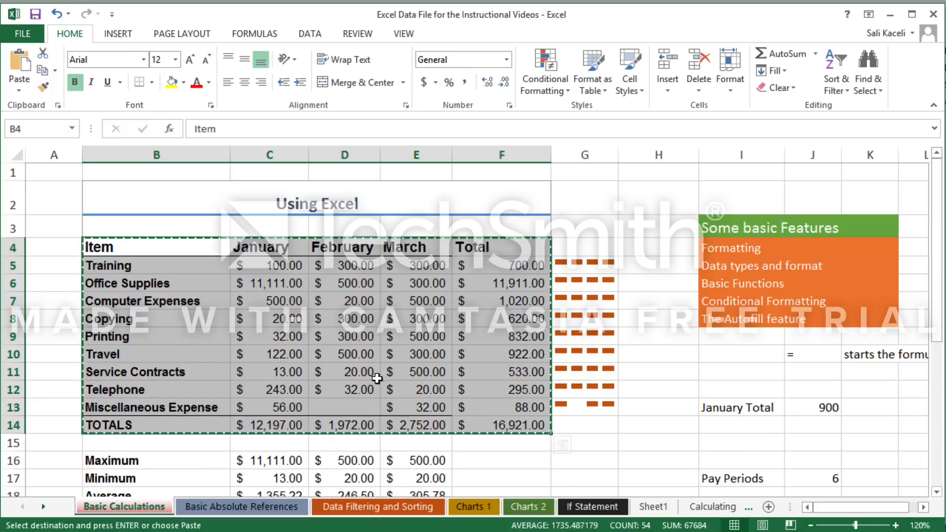
{"action": "left_click", "coordinate": [102, 245]}
{"action": "mouse_move", "coordinate": [102, 245]}
{"action": "left_mouse_down"}
{"action": "mouse_move", "coordinate": [266, 249]}
{"action": "mouse_move", "coordinate": [517, 425]}
{"action": "left_mouse_up"}
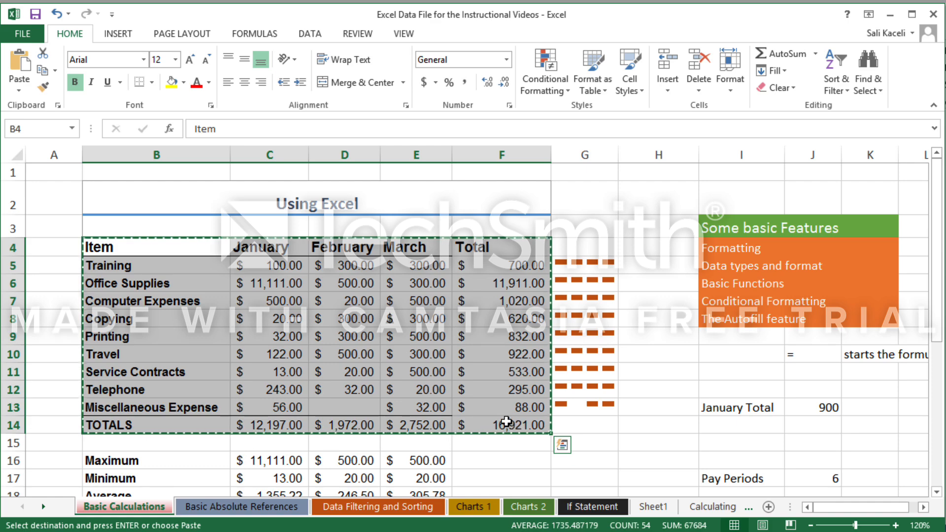
Return to Word and use Paste Special to insert the copied table as an HTML Format link under the new sentence.
{"action": "key", "text": "alt+Tab"}
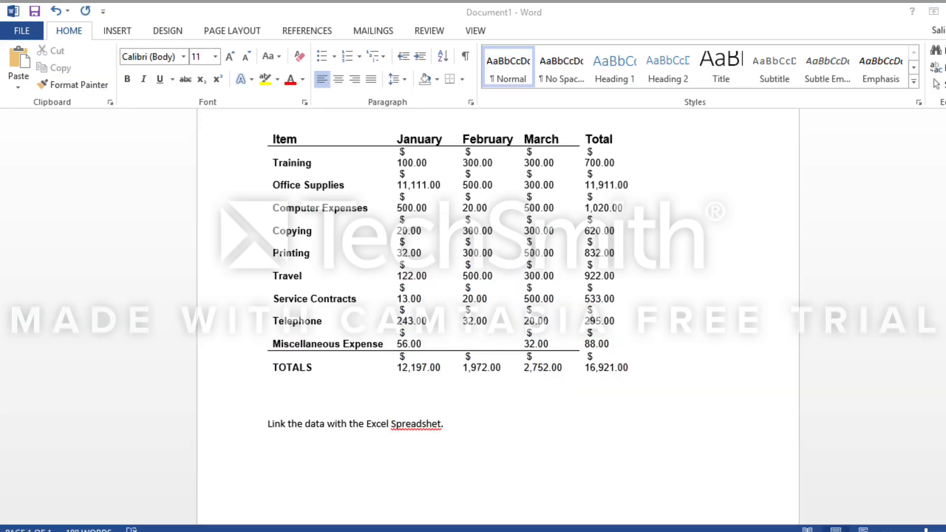
{"action": "scroll", "coordinate": [325, 394], "scroll_direction": "down", "scroll_amount": 3}
{"action": "scroll", "coordinate": [326, 392], "scroll_direction": "down", "scroll_amount": 3}
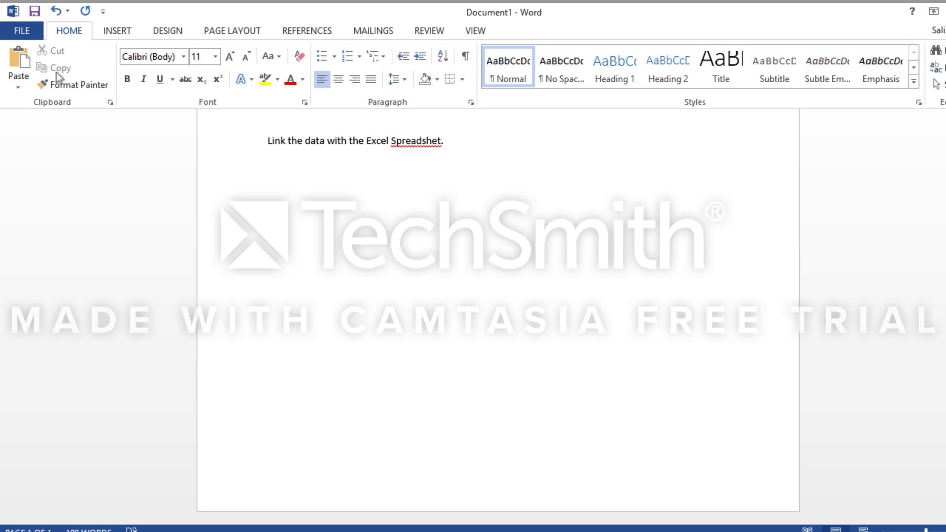
{"action": "left_click", "coordinate": [18, 87]}
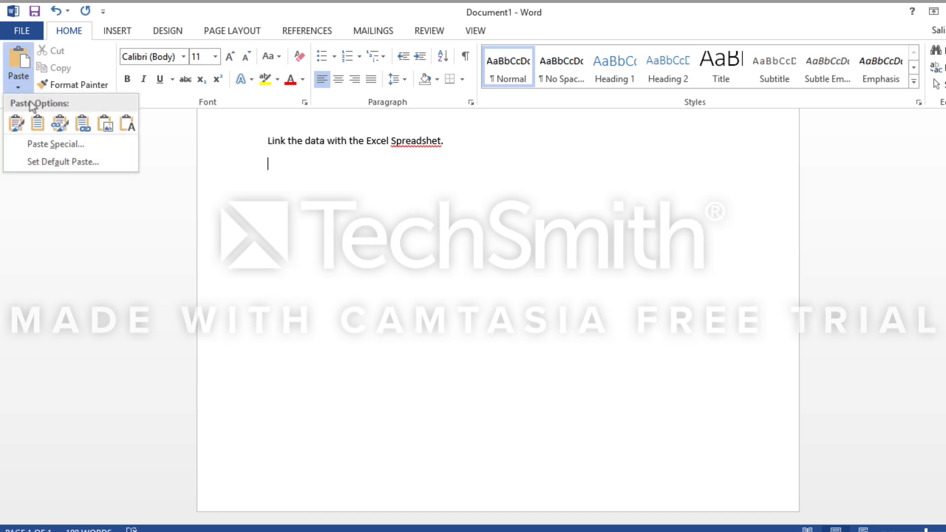
{"action": "left_click", "coordinate": [46, 148]}
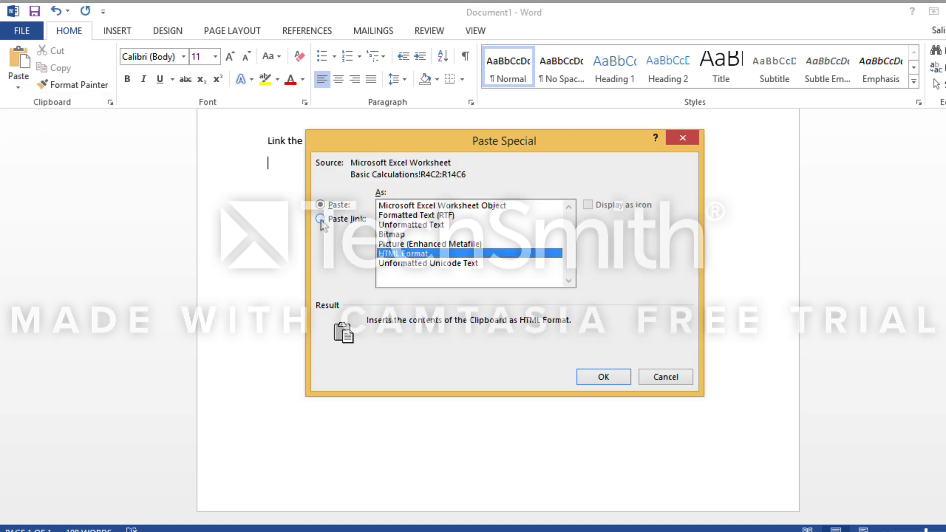
{"action": "left_click", "coordinate": [321, 219]}
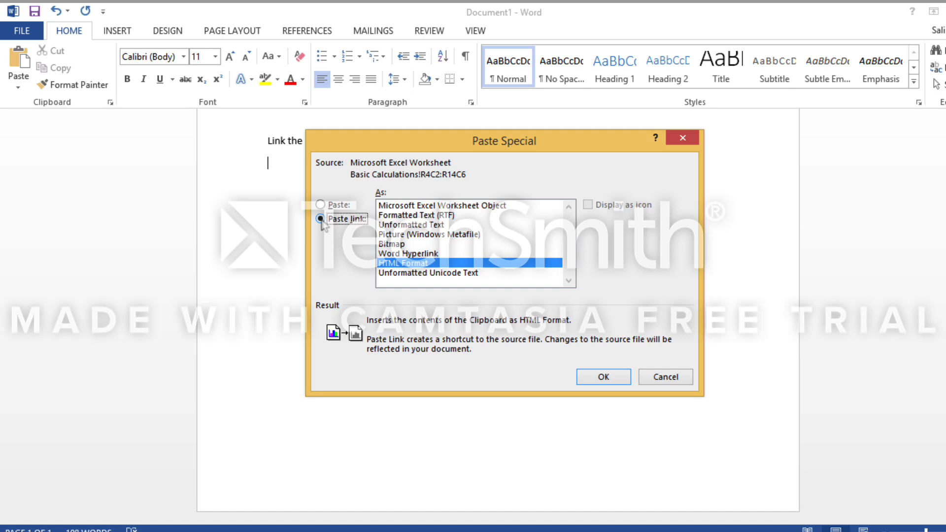
{"action": "left_click", "coordinate": [604, 377]}
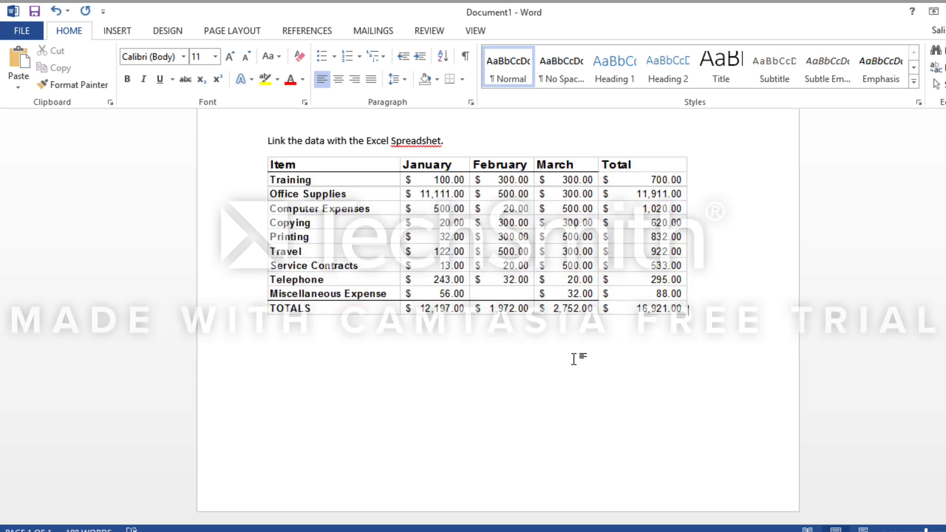
Correct "Spreadshet" to "Spreadsheet" in the sentence and save the Word document on the Desktop under a new file name.
{"action": "left_click", "coordinate": [450, 344]}
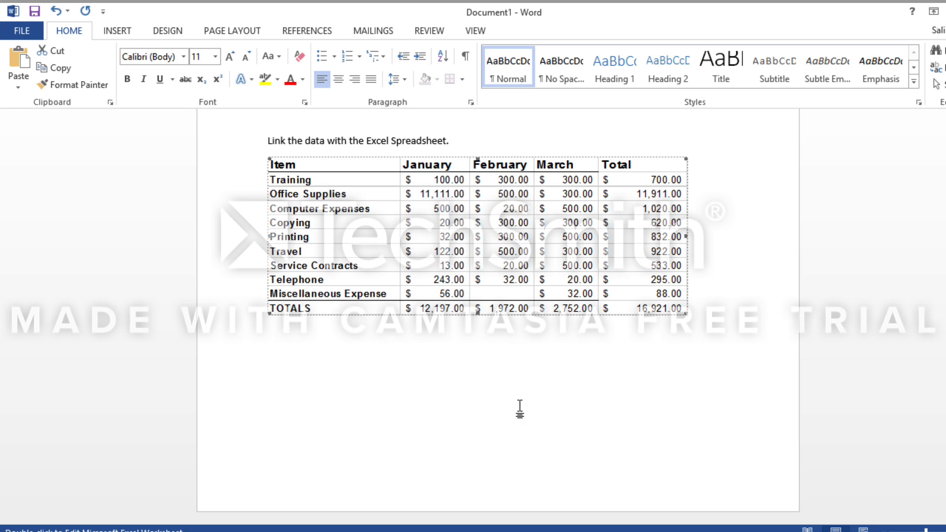
{"action": "left_click", "coordinate": [34, 12]}
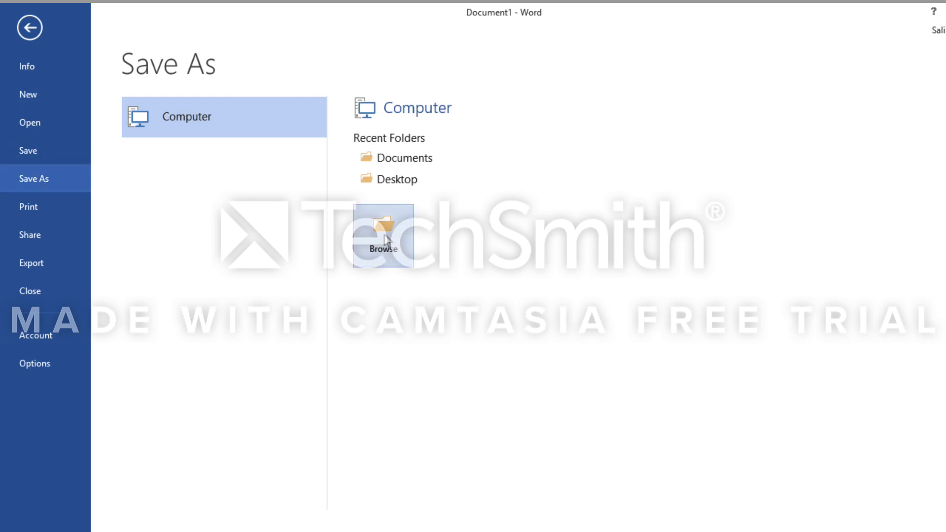
{"action": "left_click", "coordinate": [398, 182]}
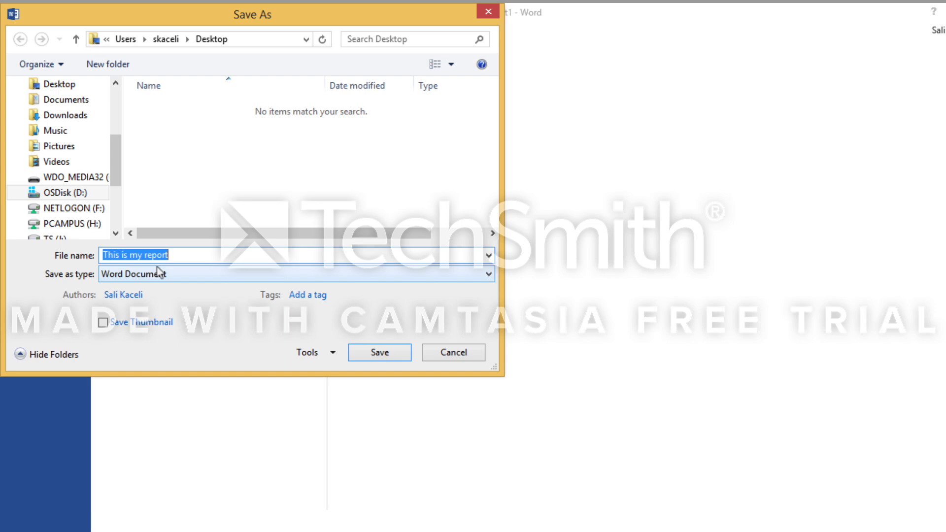
{"action": "type", "text": "Mo"}
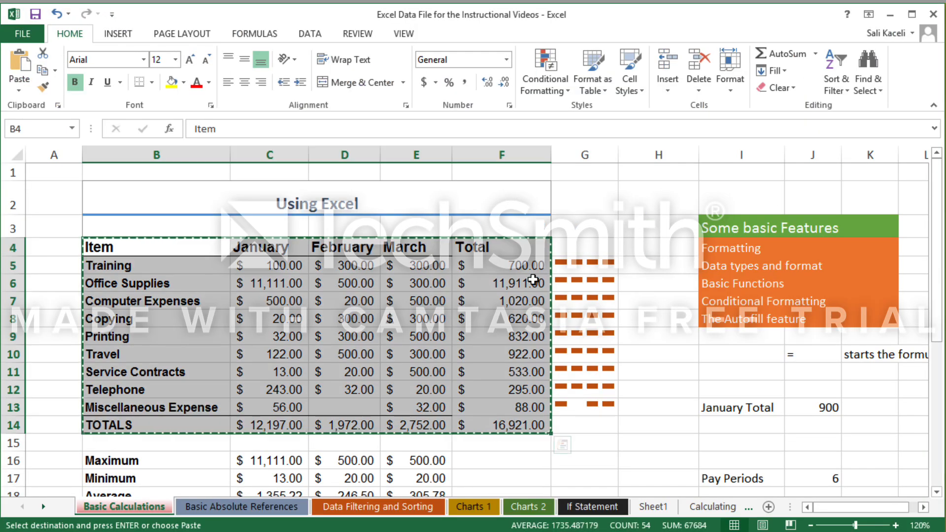
Set the January Training amount in cell C5 to 123 and save the workbook.
{"action": "left_click", "coordinate": [298, 325]}
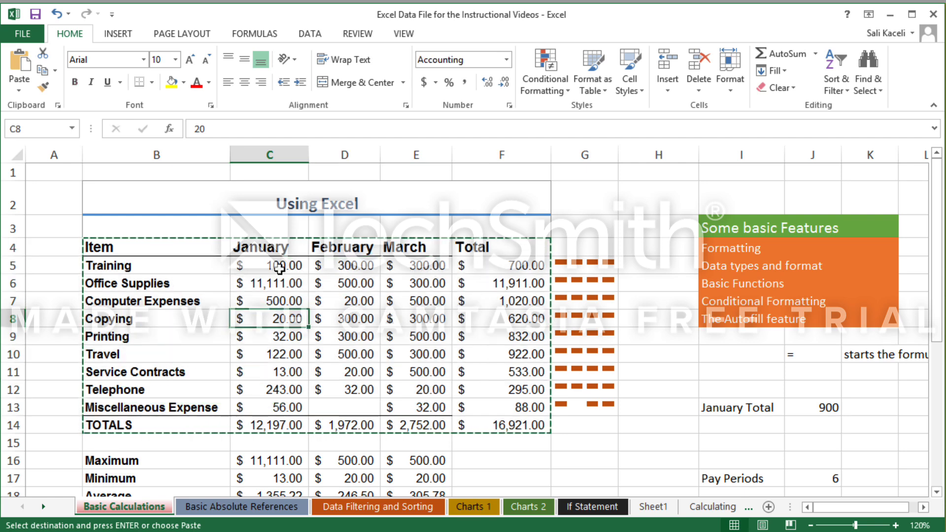
{"action": "left_click", "coordinate": [280, 267]}
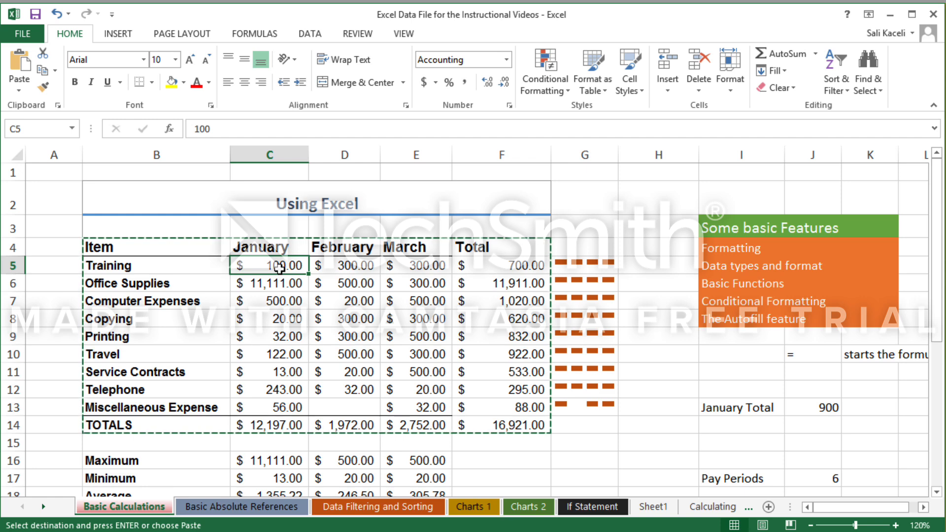
{"action": "type", "text": "123"}
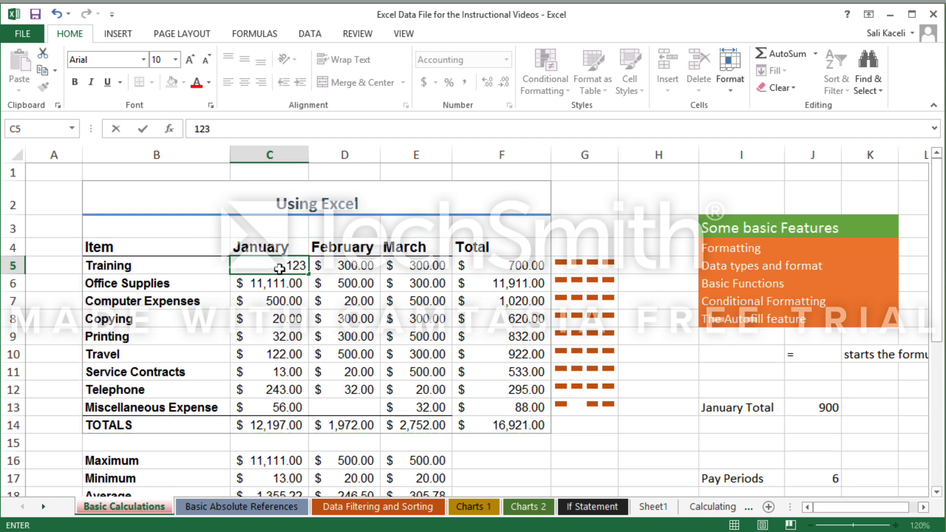
{"action": "key", "text": "Return"}
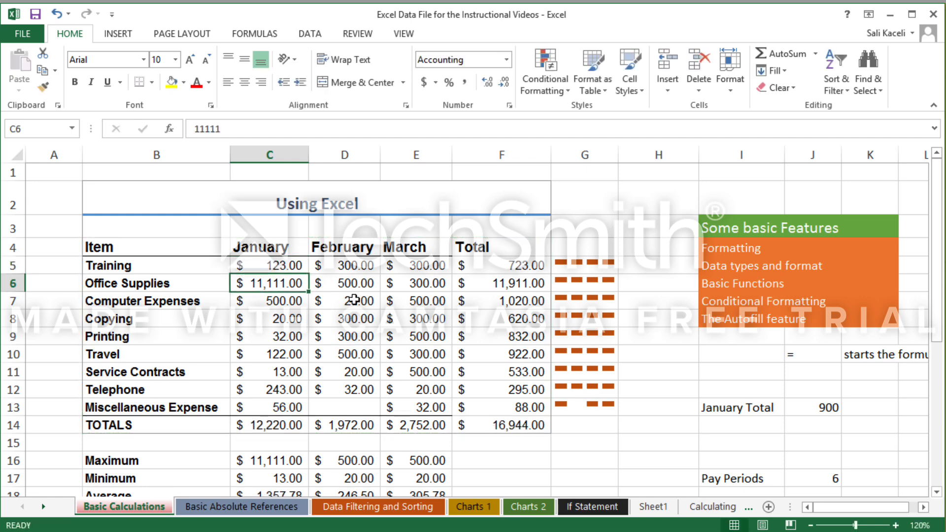
{"action": "left_click", "coordinate": [346, 335]}
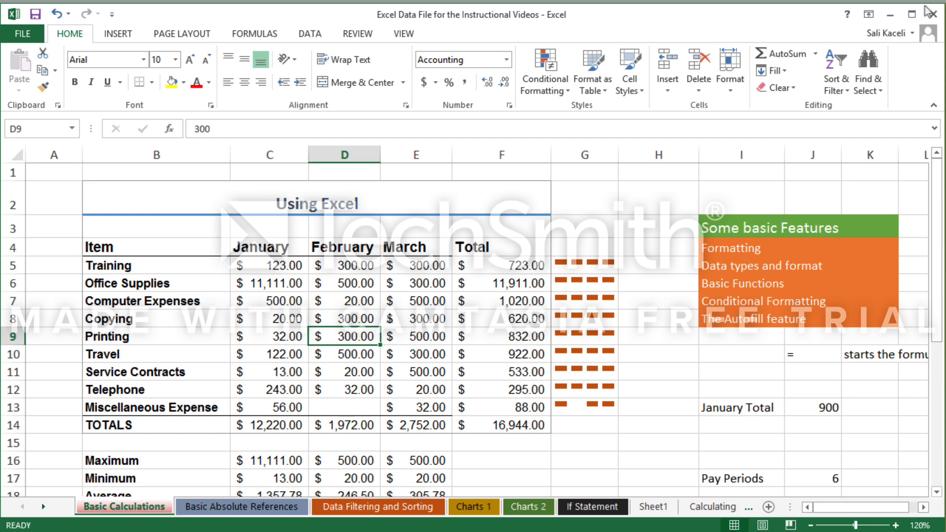
{"action": "left_click", "coordinate": [35, 14]}
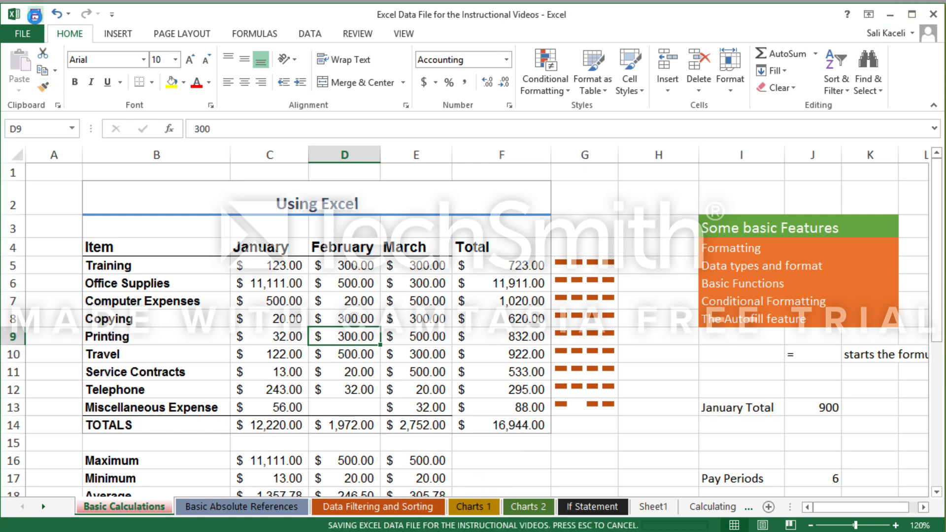
Minimize Excel, open the Monthly report document from the desktop, and accept updating it with data from the linked files.
{"action": "left_click", "coordinate": [890, 14]}
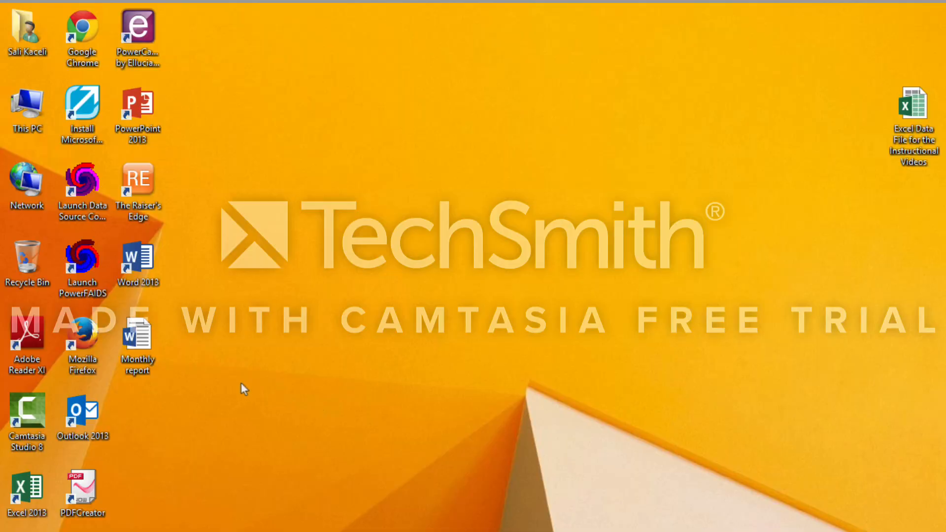
{"action": "double_click", "coordinate": [137, 344]}
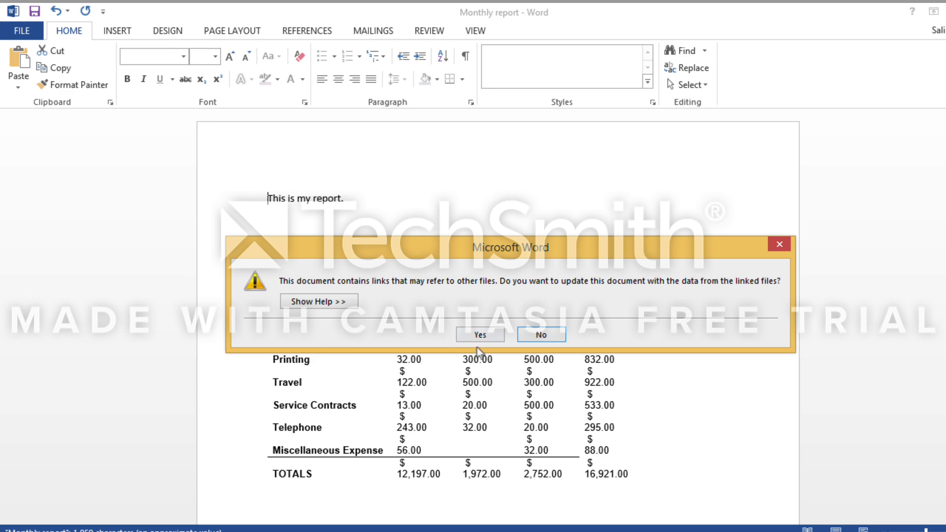
{"action": "left_click", "coordinate": [480, 335]}
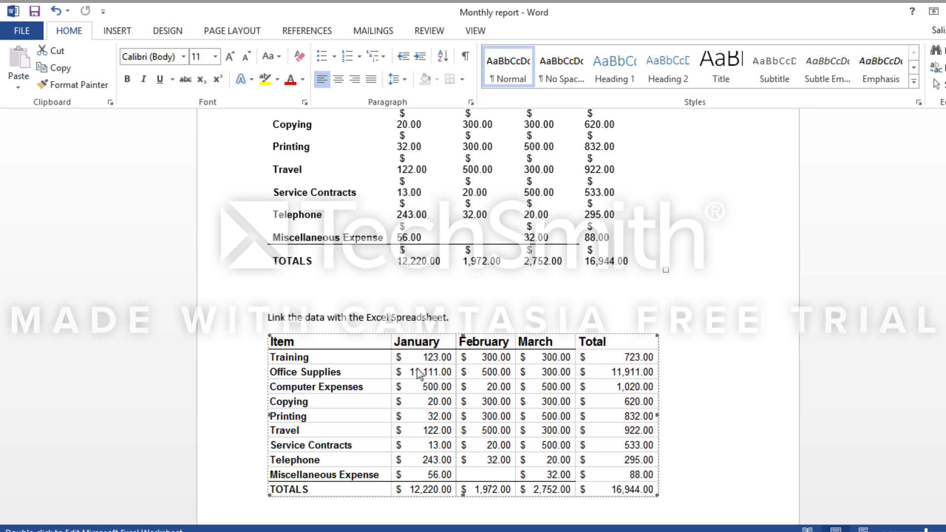
Open the source workbook from the report's linked table and apply orange gradient data bars to the monthly amounts in C5:E13.
{"action": "double_click", "coordinate": [439, 345]}
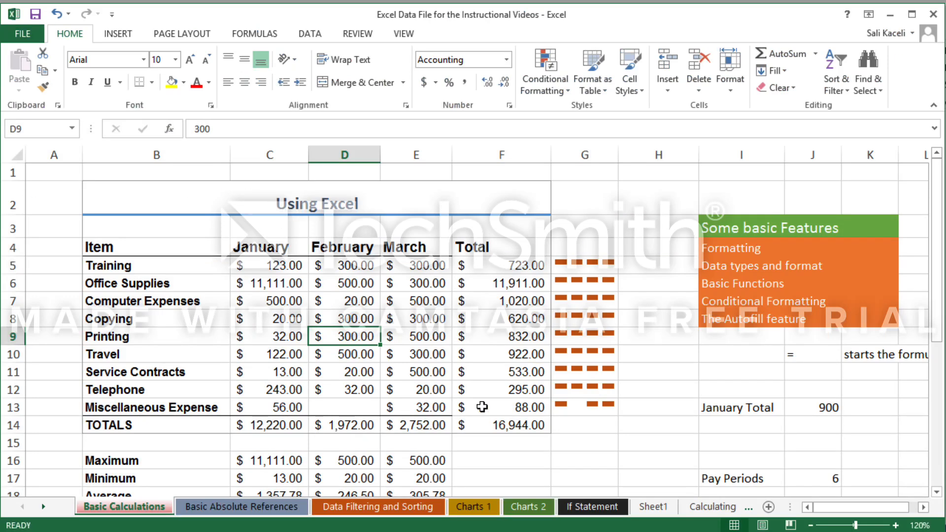
{"action": "left_click", "coordinate": [285, 392]}
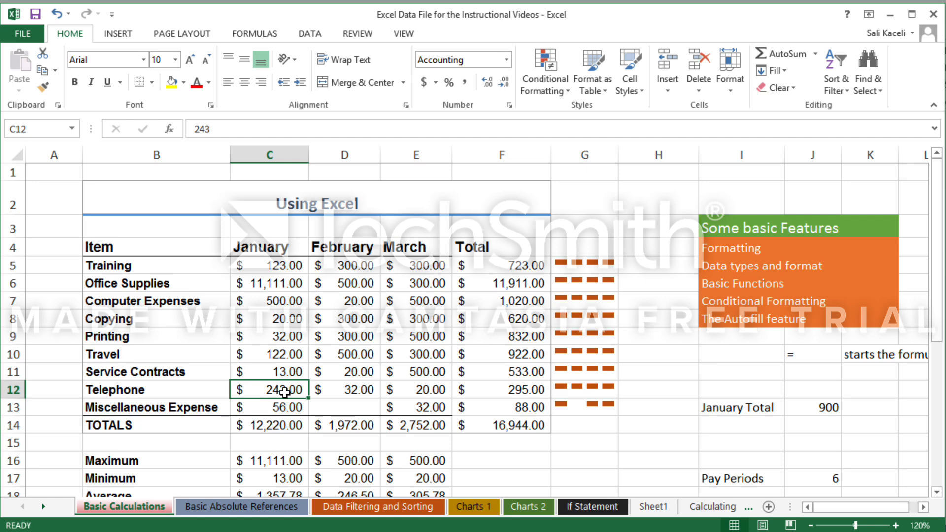
{"action": "left_click", "coordinate": [273, 319]}
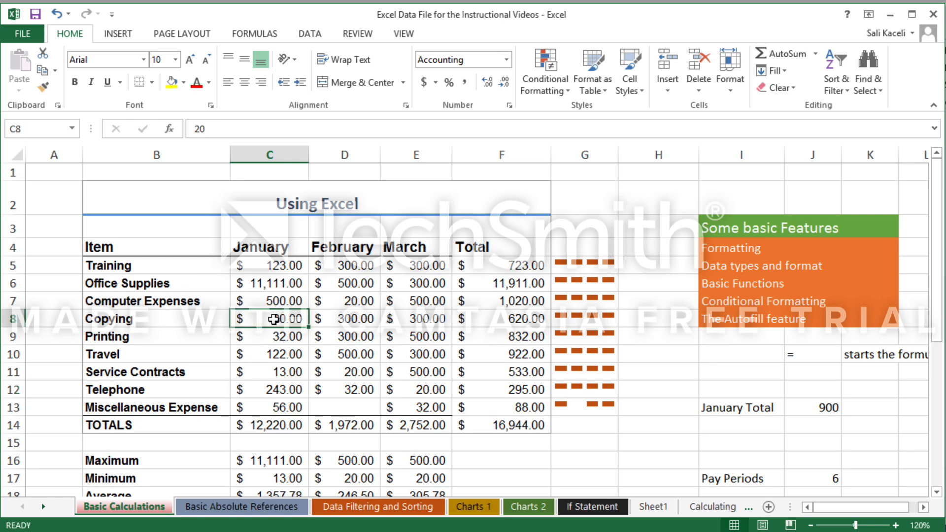
{"action": "left_click_drag", "start_coordinate": [256, 266], "coordinate": [434, 408]}
{"action": "left_click", "coordinate": [545, 79]}
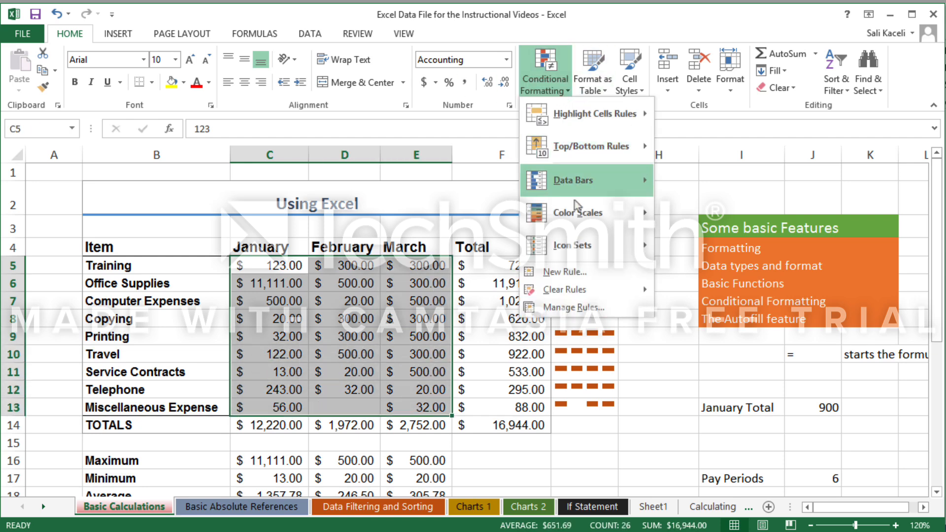
{"action": "mouse_move", "coordinate": [629, 182]}
{"action": "left_click", "coordinate": [670, 222]}
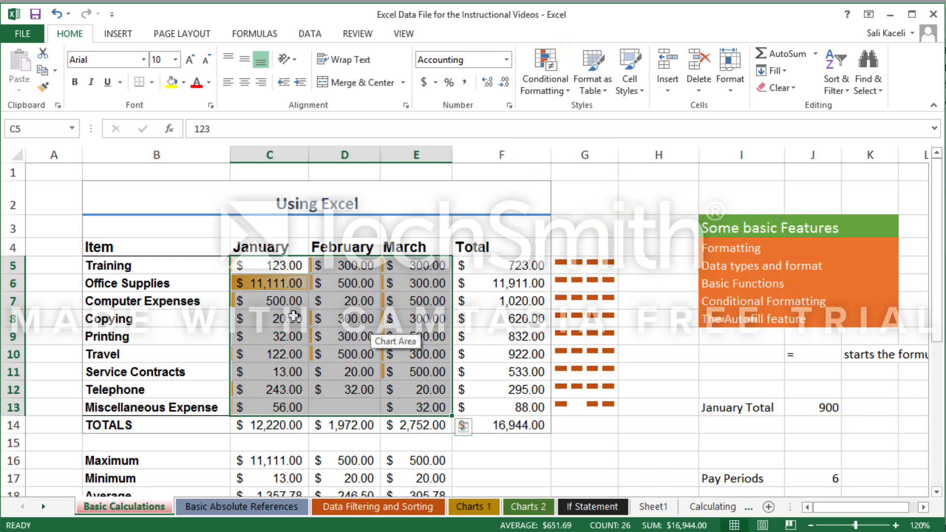
Set the January Office Supplies amount in C6 to 1213, and close the Monthly report in Word with its changes saved.
{"action": "left_click", "coordinate": [258, 286]}
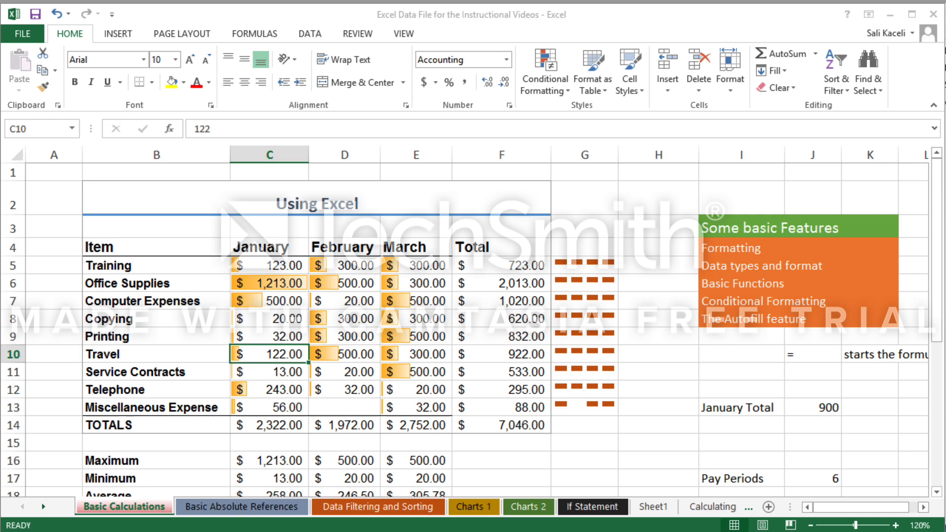
{"action": "key", "text": "alt+Tab"}
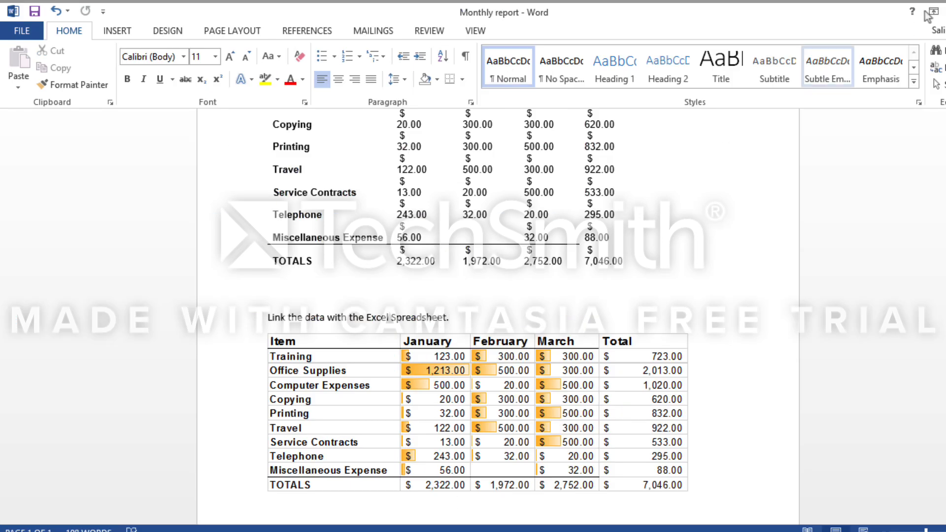
{"action": "left_click", "coordinate": [945, 10]}
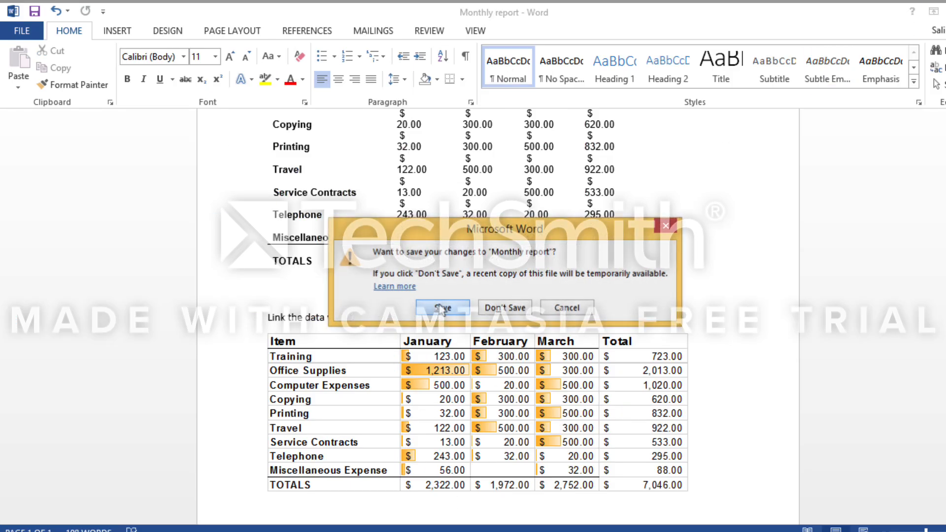
{"action": "left_click", "coordinate": [442, 309]}
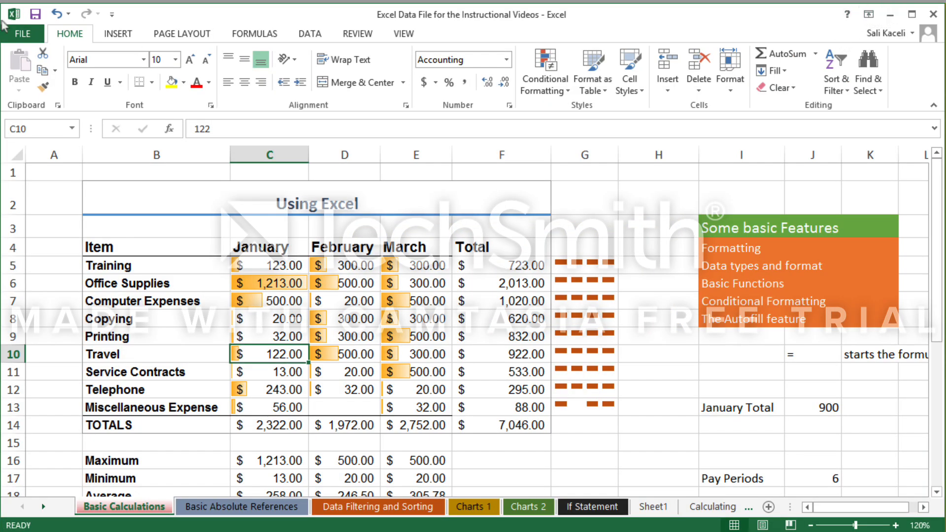
Minimize Excel and reopen the Monthly report from the desktop with its links updated, checking the linked table.
{"action": "left_click", "coordinate": [889, 17]}
{"action": "double_click", "coordinate": [131, 356]}
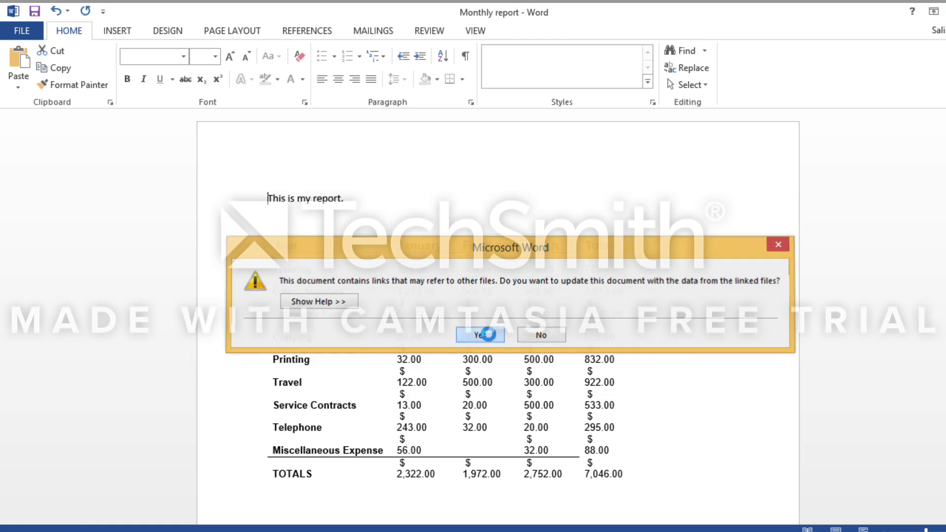
{"action": "left_click", "coordinate": [481, 333]}
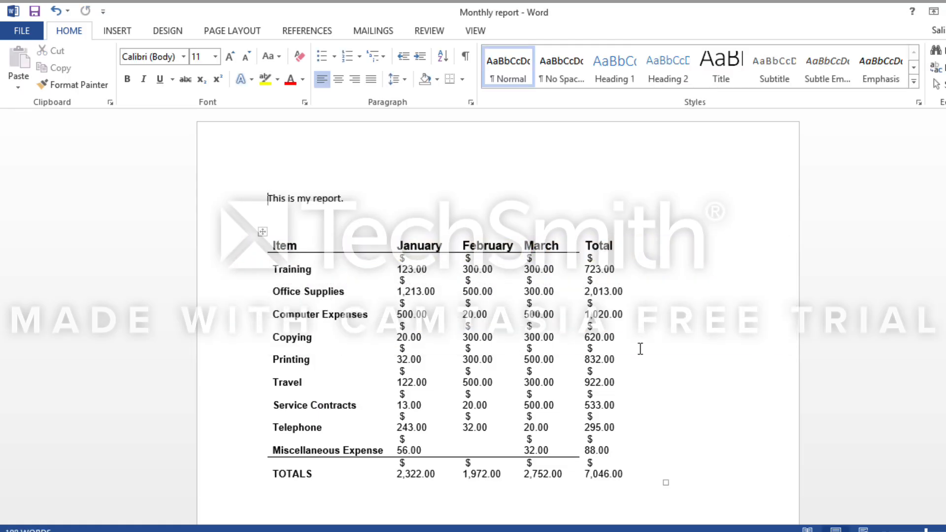
{"action": "scroll", "coordinate": [532, 335], "scroll_direction": "down", "scroll_amount": 5}
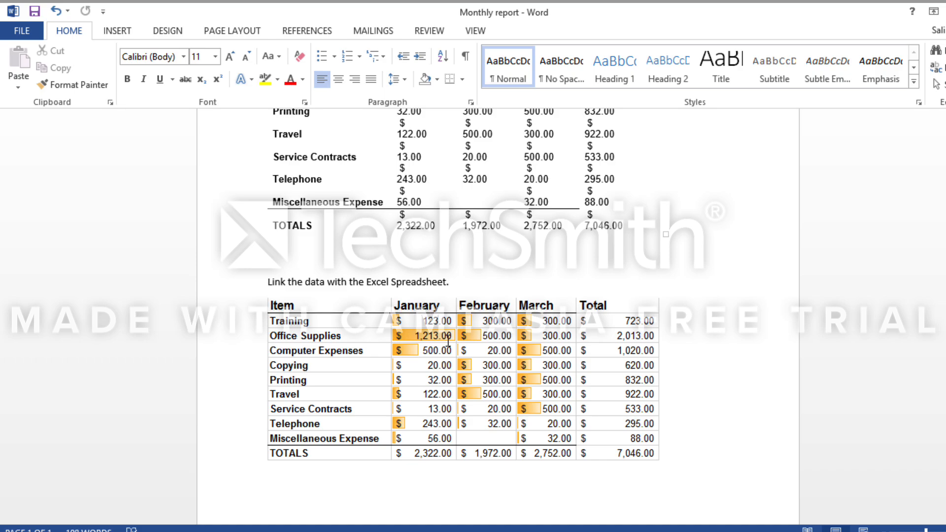
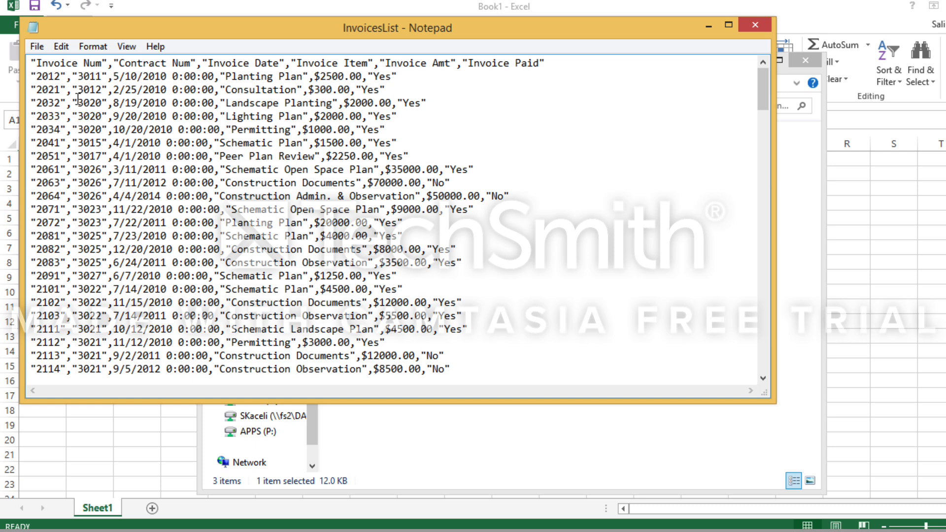
Examine how commas and quotation marks separate the fields in InvoicesList, close Notepad, check the file's folder path, and return to the blank Excel workbook.
{"action": "left_click_drag", "start_coordinate": [67, 90], "coordinate": [33, 89]}
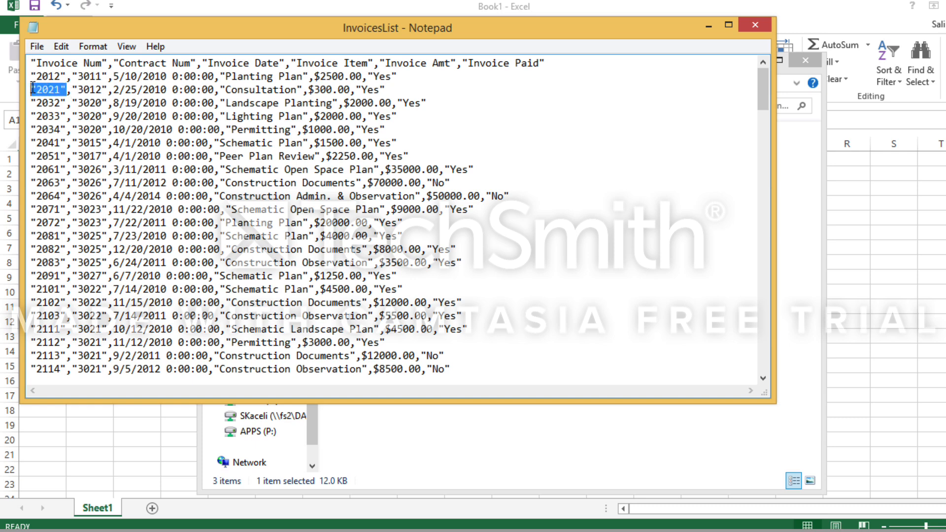
{"action": "left_click_drag", "start_coordinate": [108, 89], "coordinate": [113, 89]}
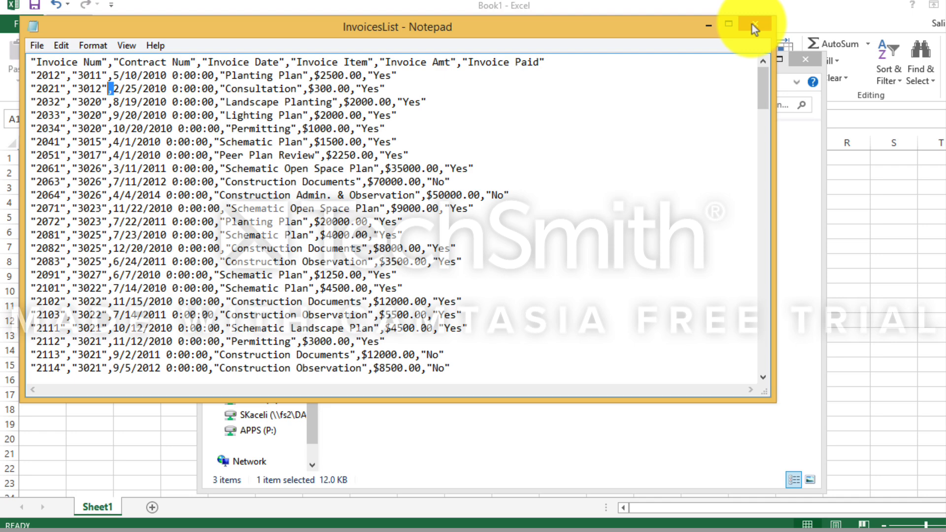
{"action": "left_click", "coordinate": [753, 26]}
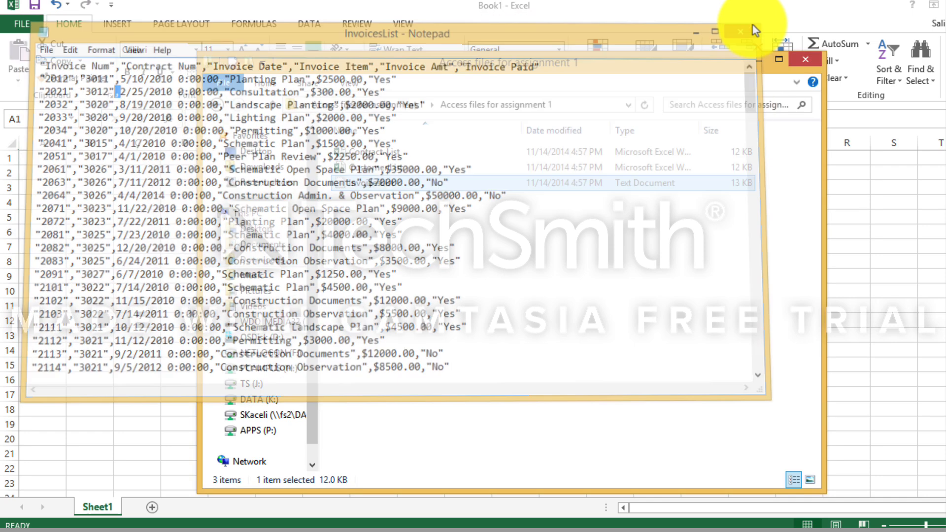
{"action": "left_click", "coordinate": [589, 108]}
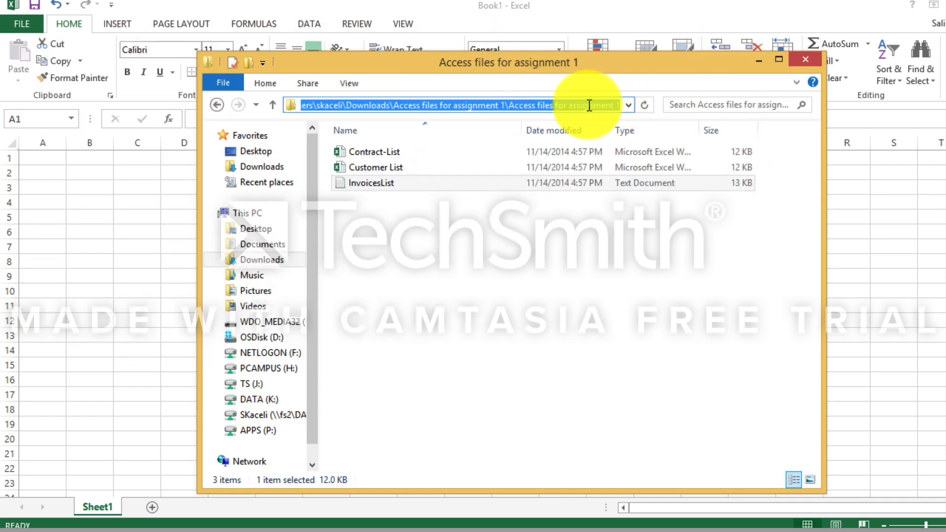
{"action": "left_click", "coordinate": [104, 224]}
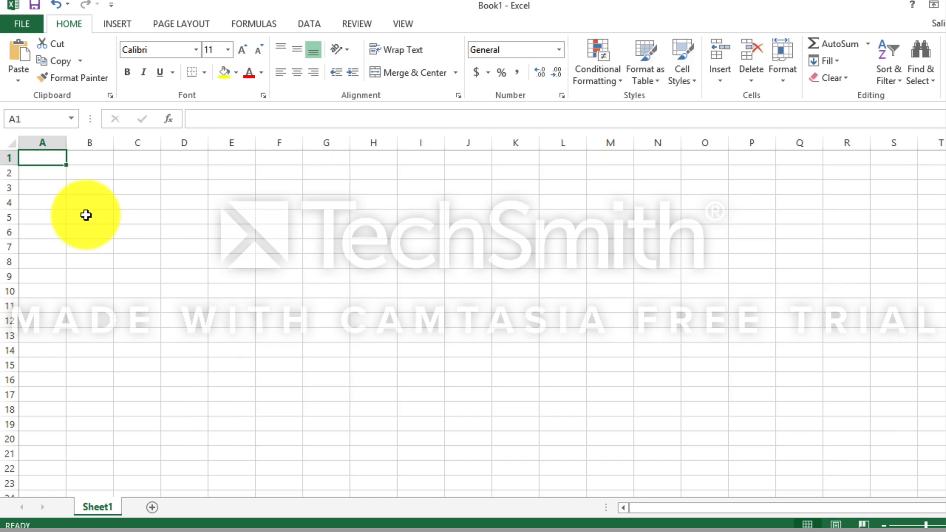
Open the InvoicesList text file from the Access files for assignment 1 folder in Downloads, with all file types listed.
{"action": "left_click", "coordinate": [29, 26]}
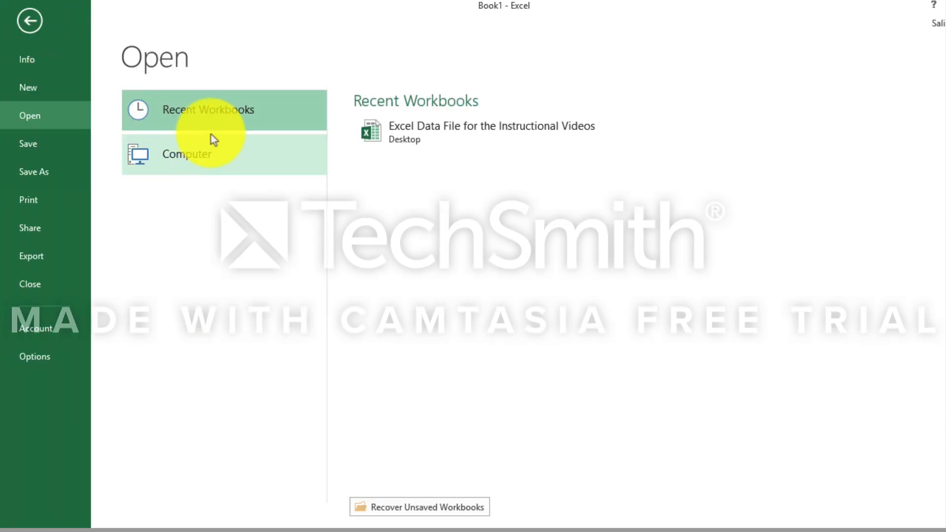
{"action": "left_click", "coordinate": [158, 157]}
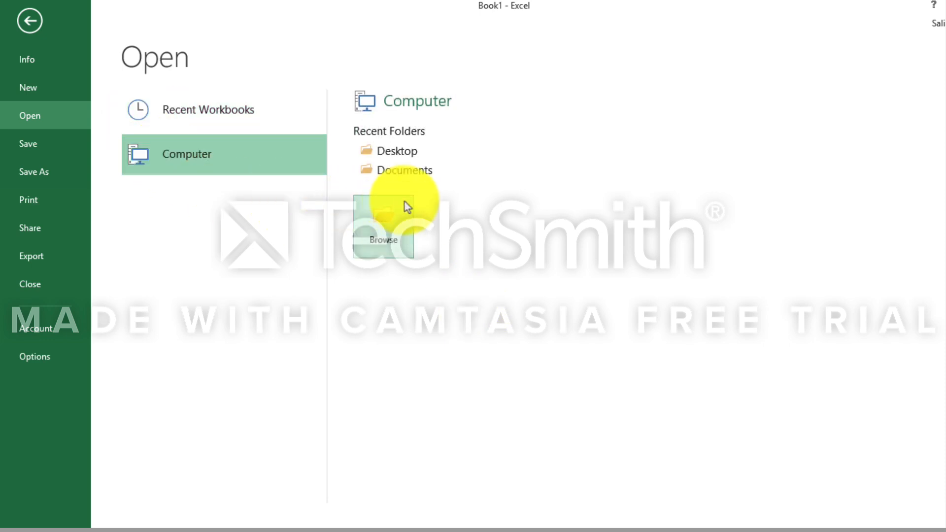
{"action": "left_click", "coordinate": [392, 232]}
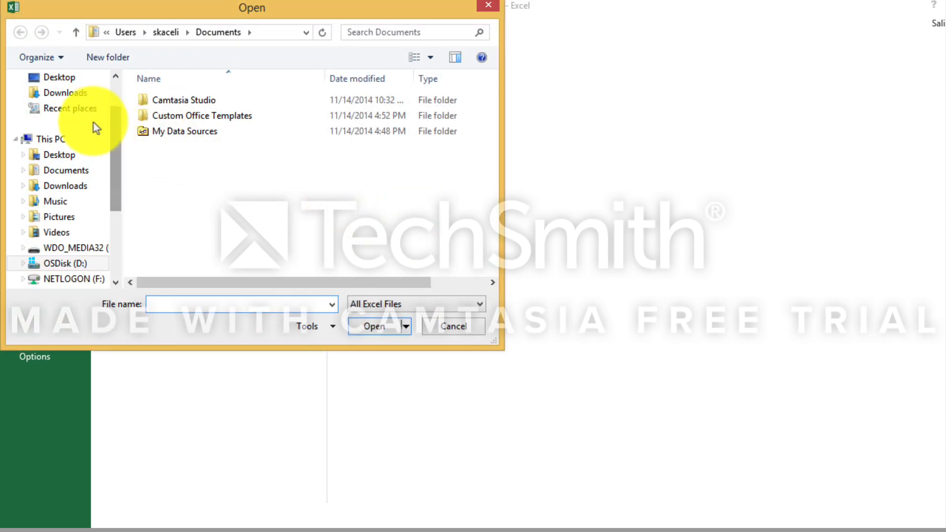
{"action": "left_click", "coordinate": [67, 94]}
{"action": "double_click", "coordinate": [197, 106]}
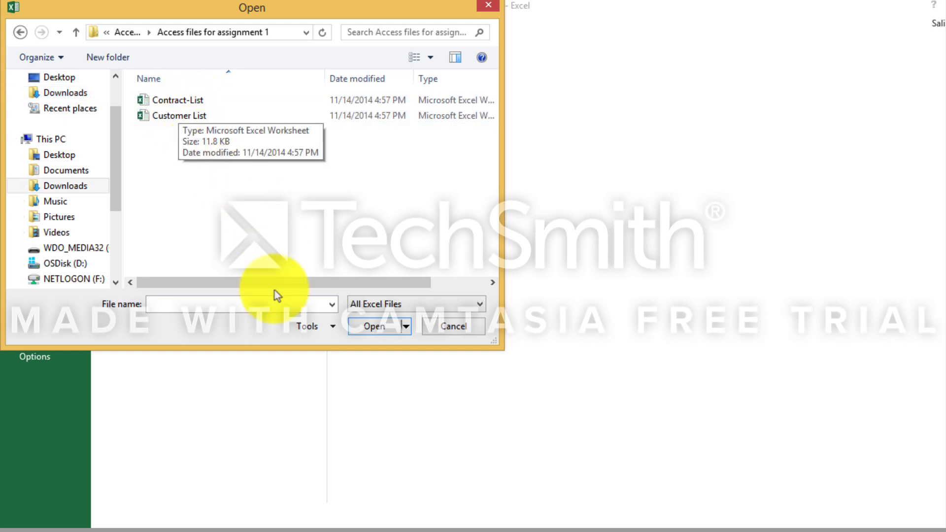
{"action": "left_click", "coordinate": [412, 305]}
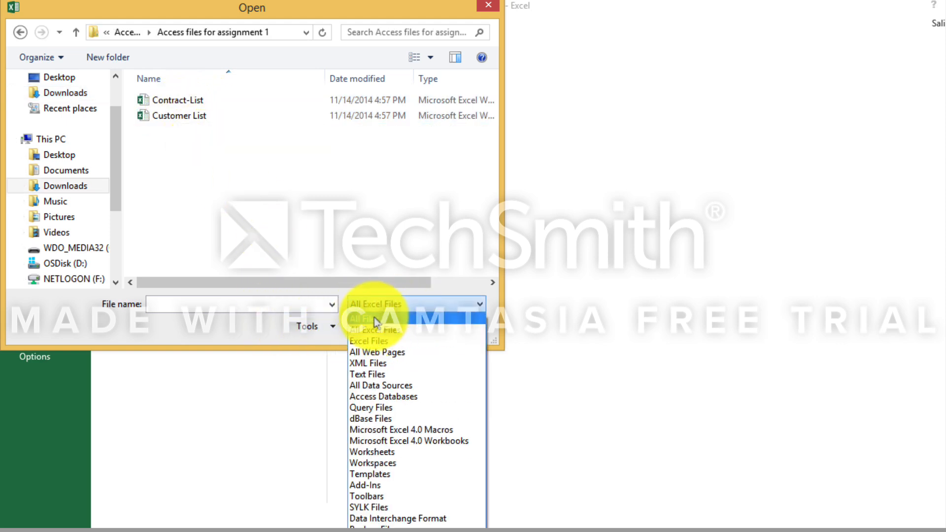
{"action": "left_click", "coordinate": [370, 320]}
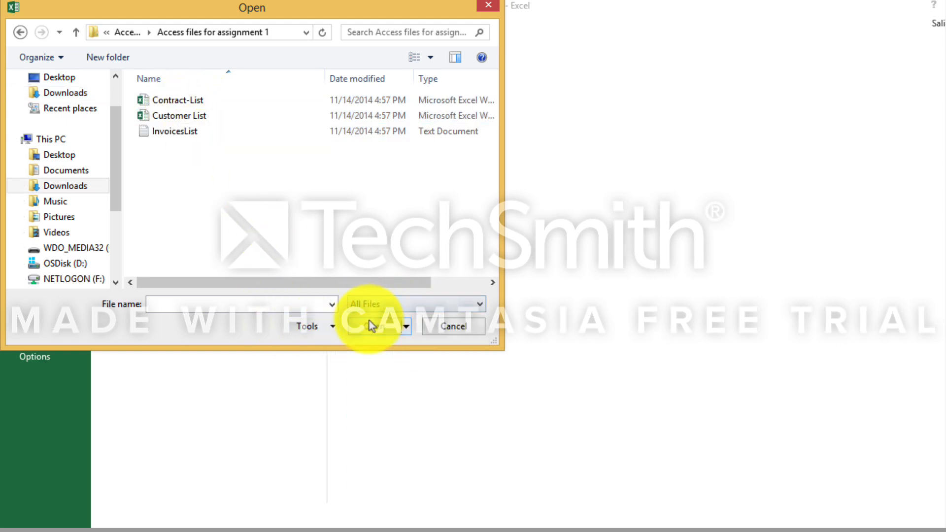
{"action": "left_click", "coordinate": [165, 136]}
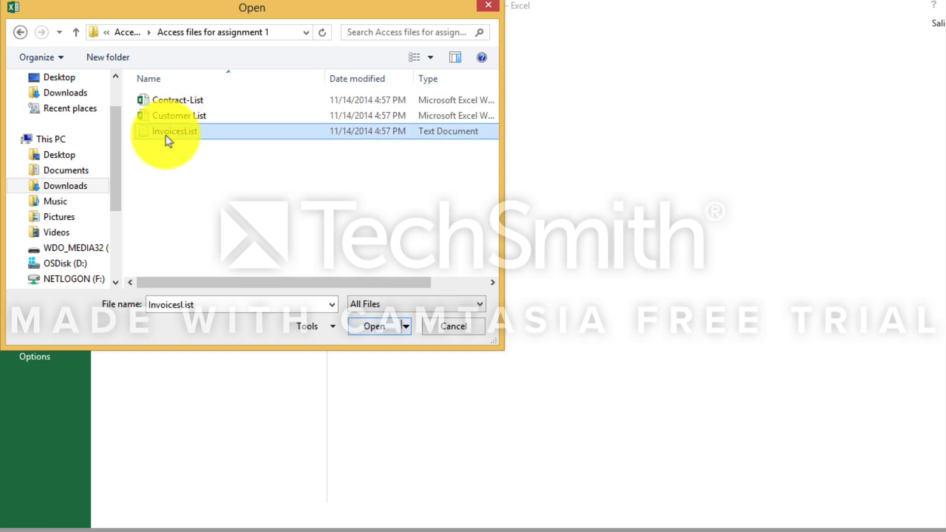
{"action": "double_click", "coordinate": [166, 135]}
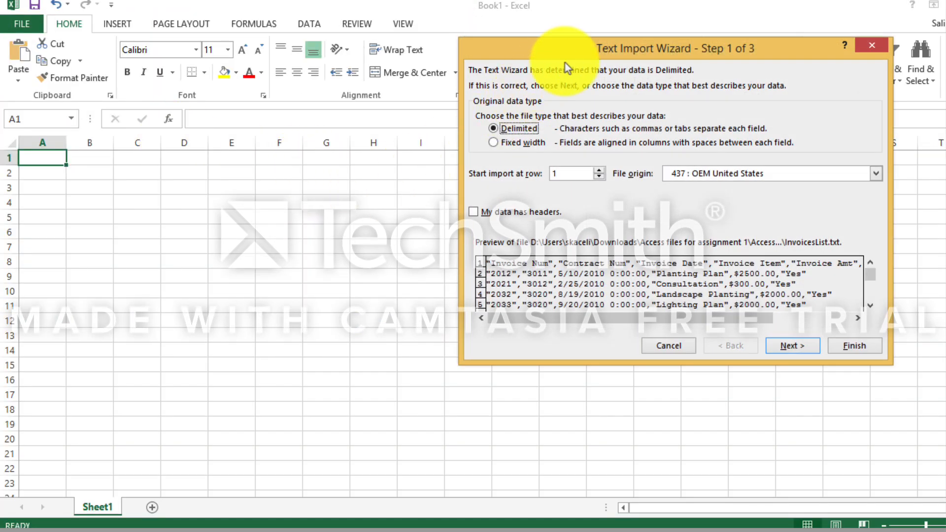
Import the text as delimited data with headers, using comma instead of tab as the delimiter and the General column format.
{"action": "left_click_drag", "start_coordinate": [568, 57], "coordinate": [255, 150]}
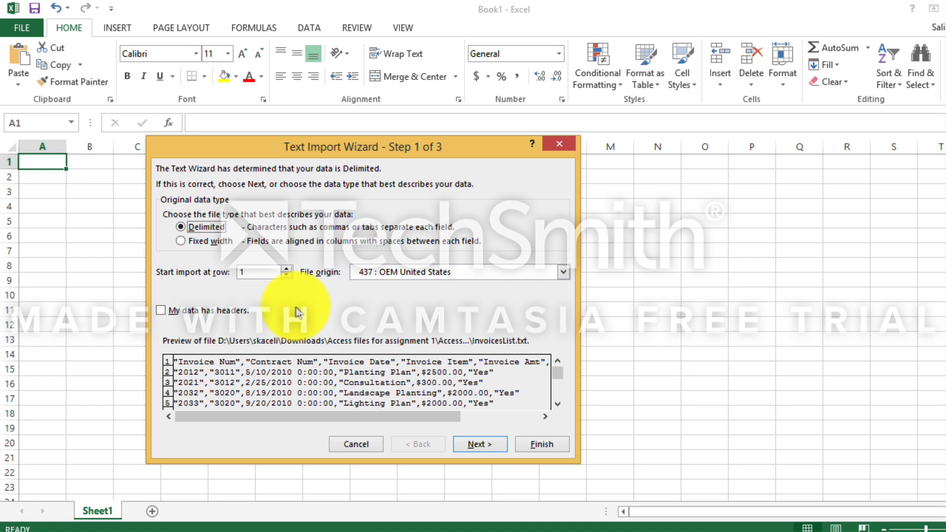
{"action": "left_click", "coordinate": [161, 311]}
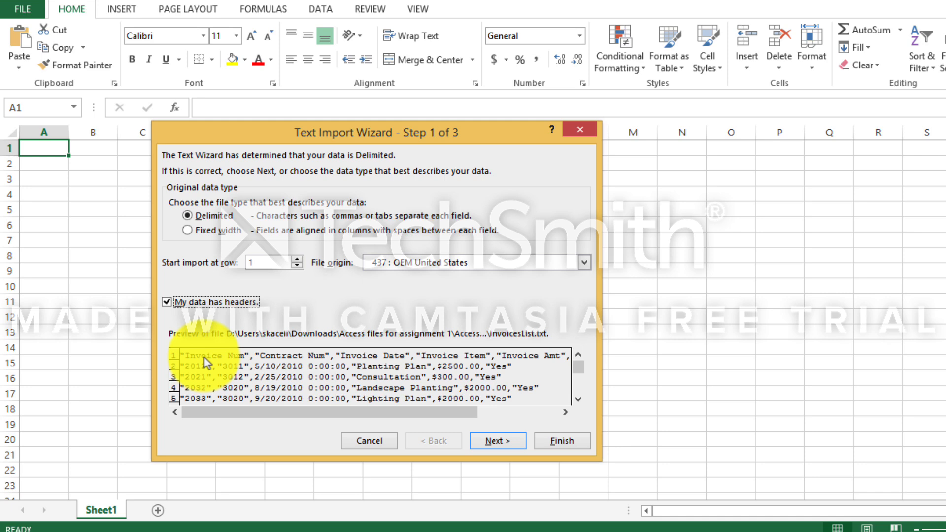
{"action": "left_click", "coordinate": [508, 443]}
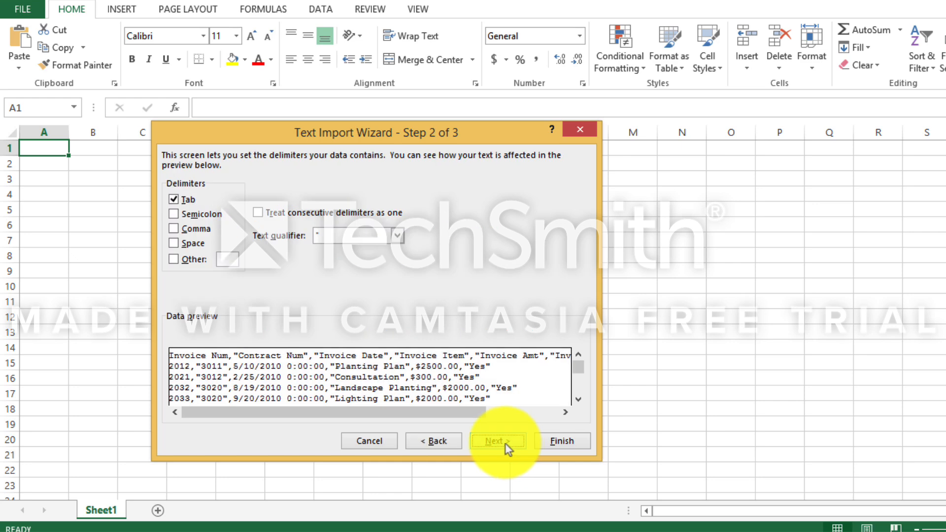
{"action": "left_click", "coordinate": [172, 201]}
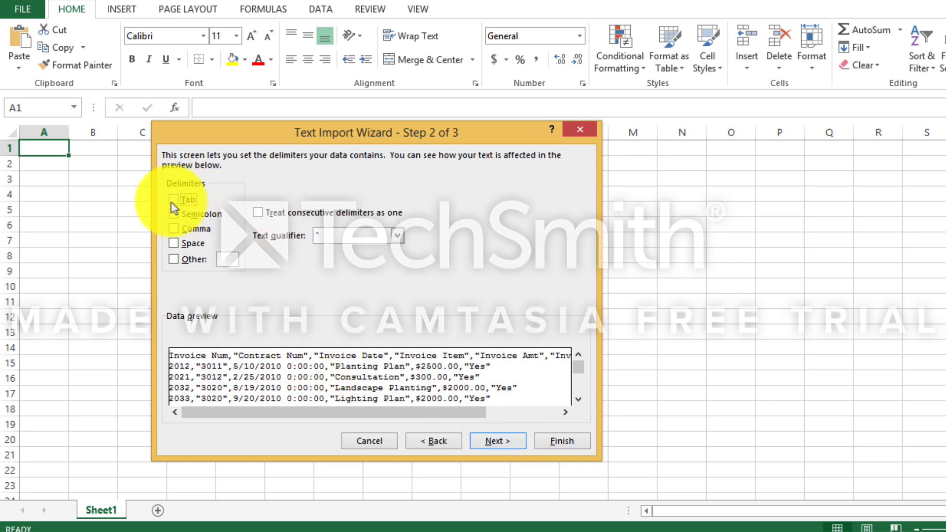
{"action": "left_click", "coordinate": [173, 229]}
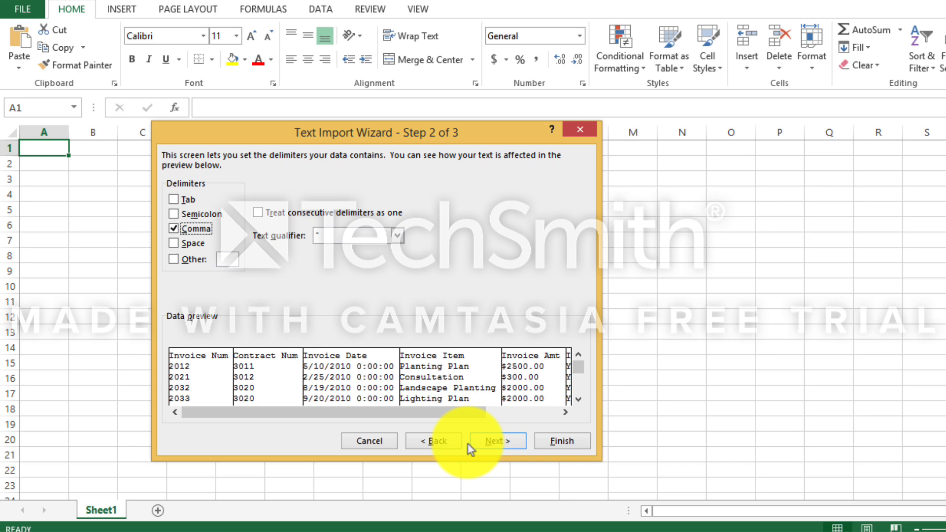
{"action": "left_click", "coordinate": [498, 442]}
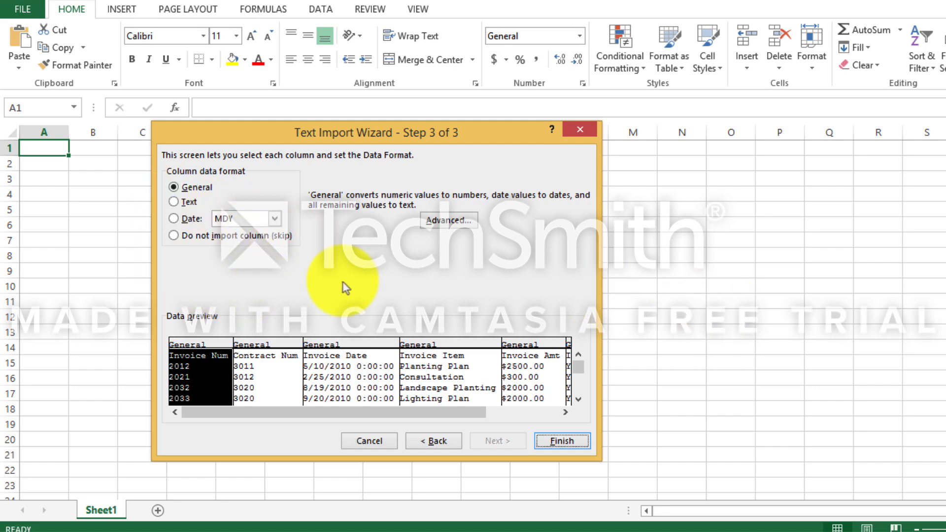
{"action": "left_click", "coordinate": [547, 445]}
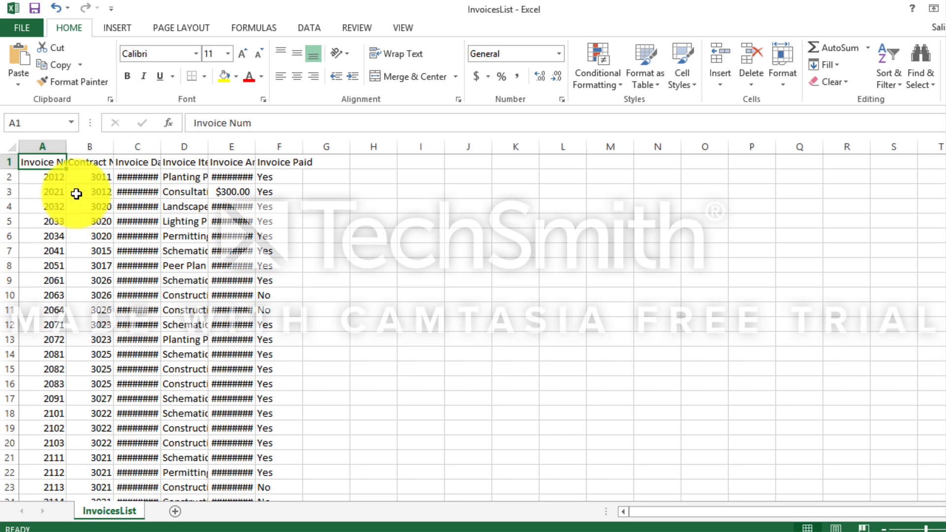
Widen column B for its Contract Num header and autofit columns C, D and E to their contents.
{"action": "left_click_drag", "start_coordinate": [111, 151], "coordinate": [126, 154]}
{"action": "double_click", "coordinate": [176, 146]}
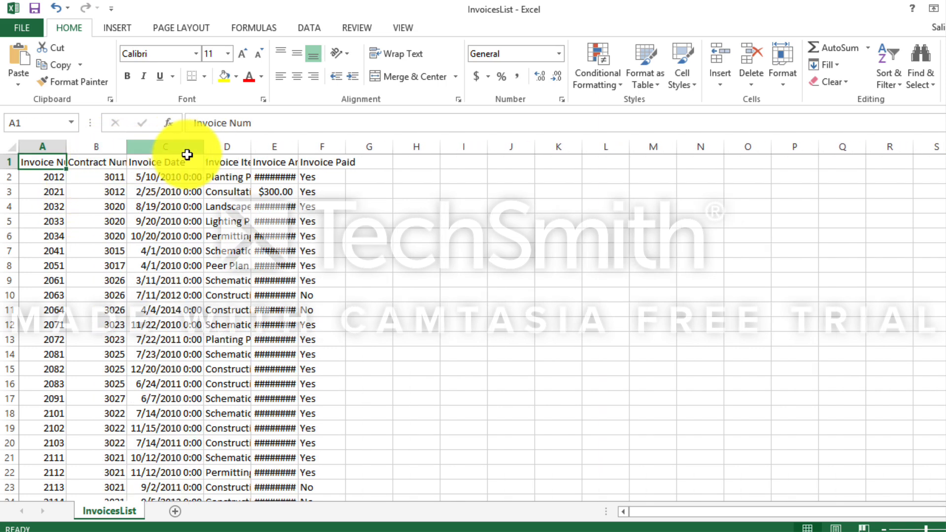
{"action": "double_click", "coordinate": [251, 148]}
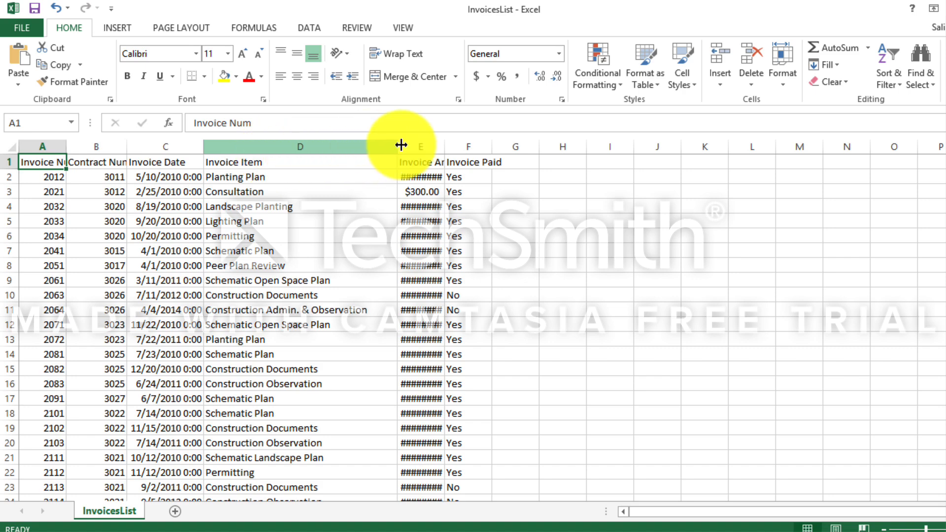
{"action": "double_click", "coordinate": [445, 144]}
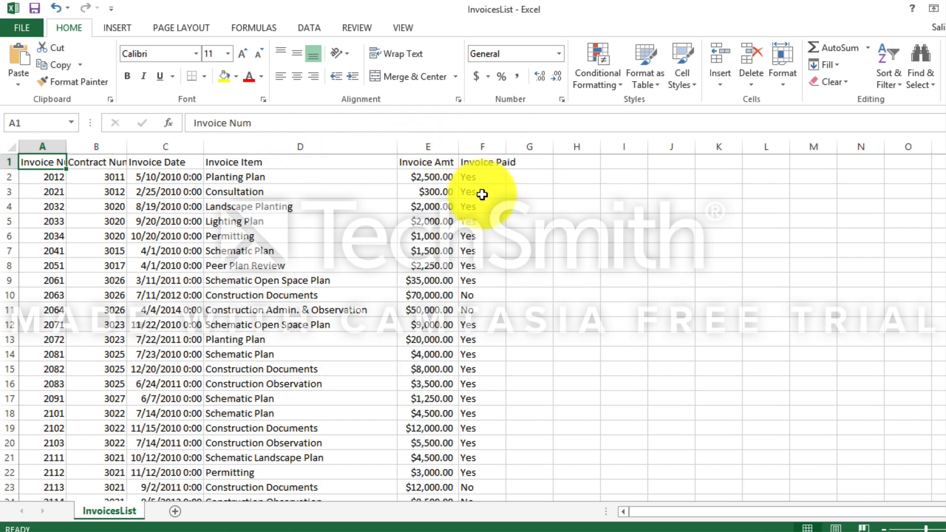
Look through the imported invoice rows down to the last record and back up.
{"action": "scroll", "coordinate": [454, 247], "scroll_direction": "down", "scroll_amount": 6}
{"action": "scroll", "coordinate": [429, 251], "scroll_direction": "down", "scroll_amount": 20}
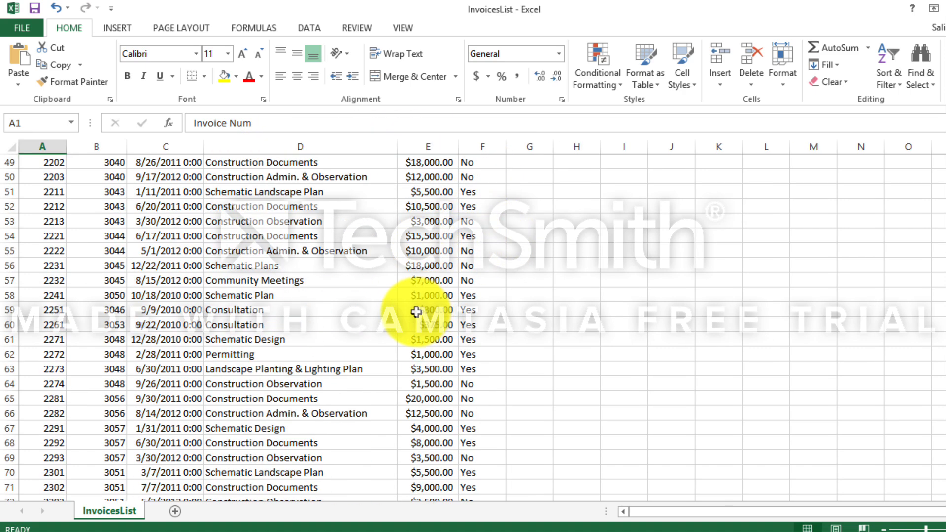
{"action": "scroll", "coordinate": [376, 355], "scroll_direction": "down", "scroll_amount": 16}
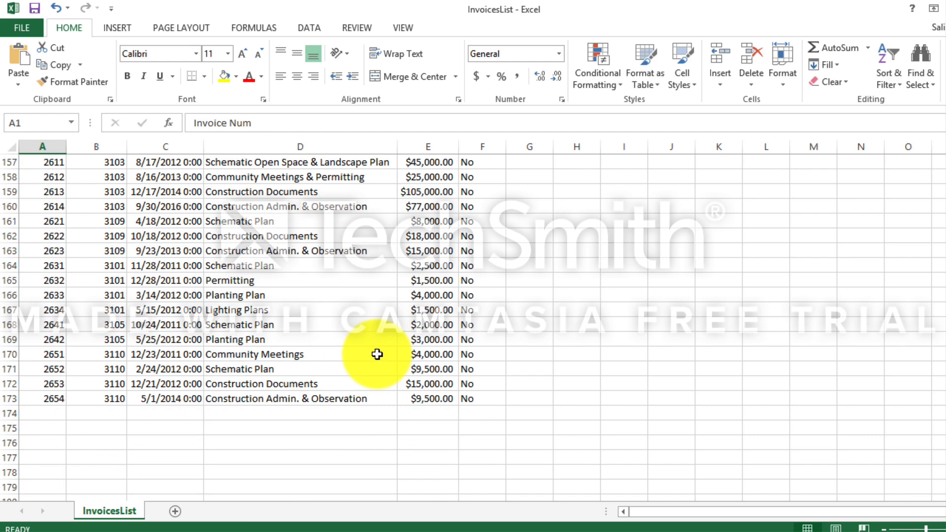
{"action": "scroll", "coordinate": [243, 342], "scroll_direction": "up", "scroll_amount": 11}
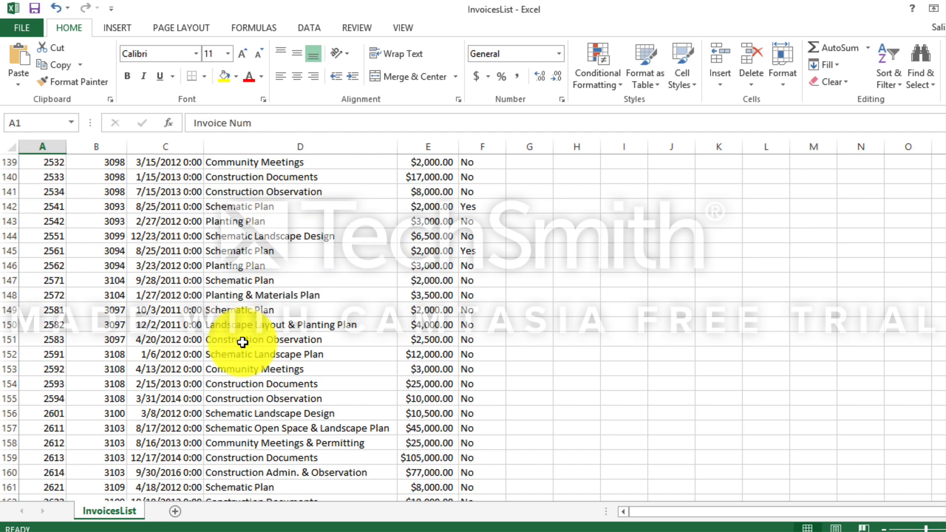
{"action": "left_click", "coordinate": [552, 265]}
{"action": "scroll", "coordinate": [552, 267], "scroll_direction": "up", "scroll_amount": 10}
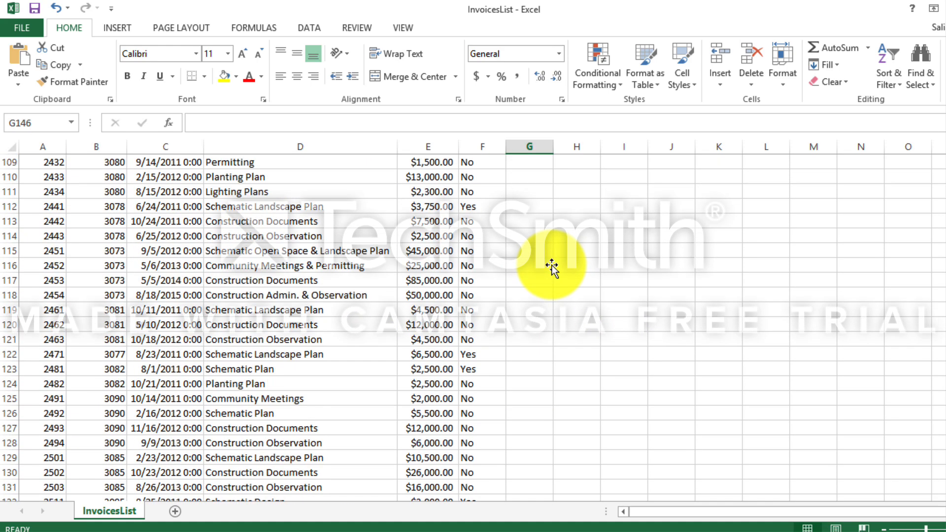
{"action": "scroll", "coordinate": [551, 266], "scroll_direction": "up", "scroll_amount": 5}
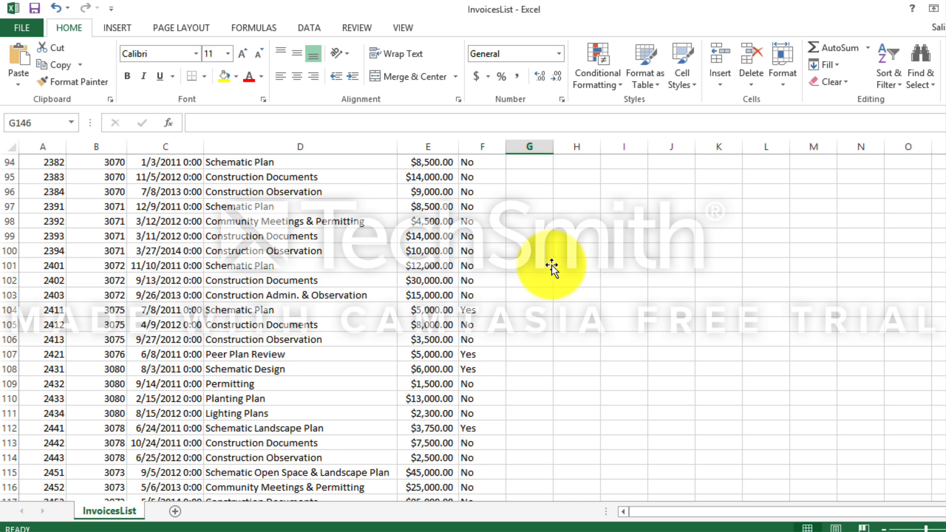
Save the imported data as an Excel Workbook named InvoicesList in the Access files for assignment 1 folder.
{"action": "left_click", "coordinate": [22, 27]}
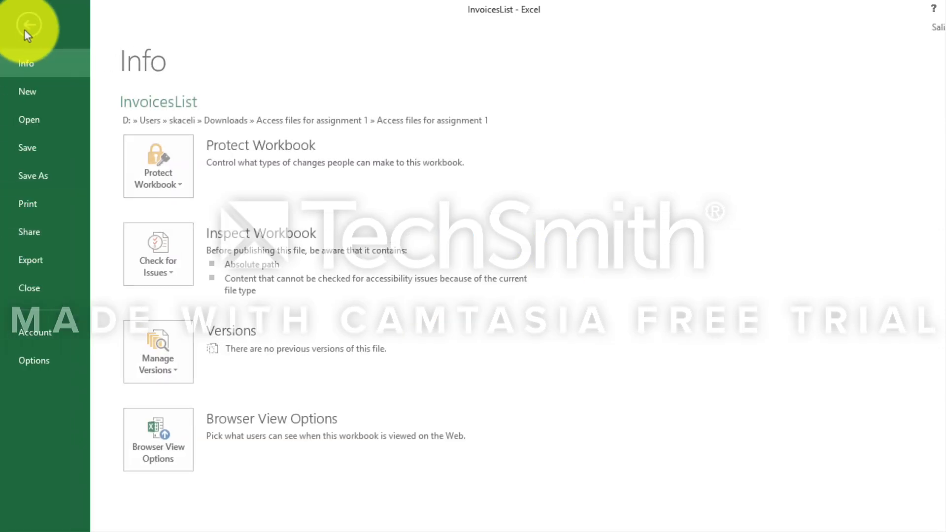
{"action": "left_click", "coordinate": [34, 168]}
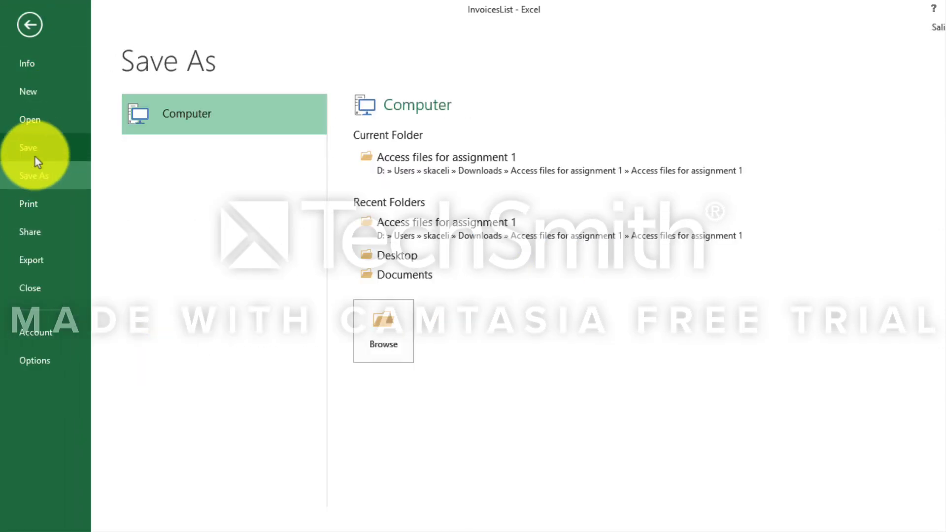
{"action": "left_click", "coordinate": [388, 336]}
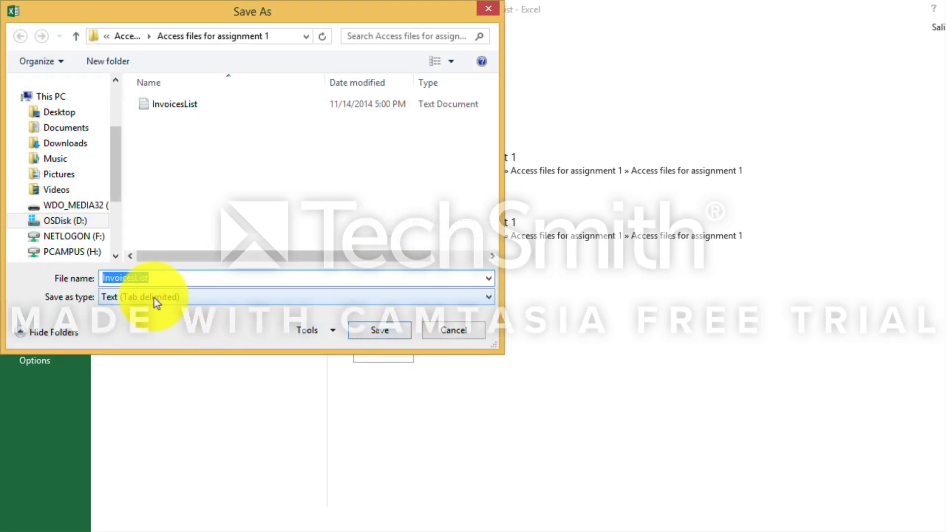
{"action": "left_click", "coordinate": [154, 297]}
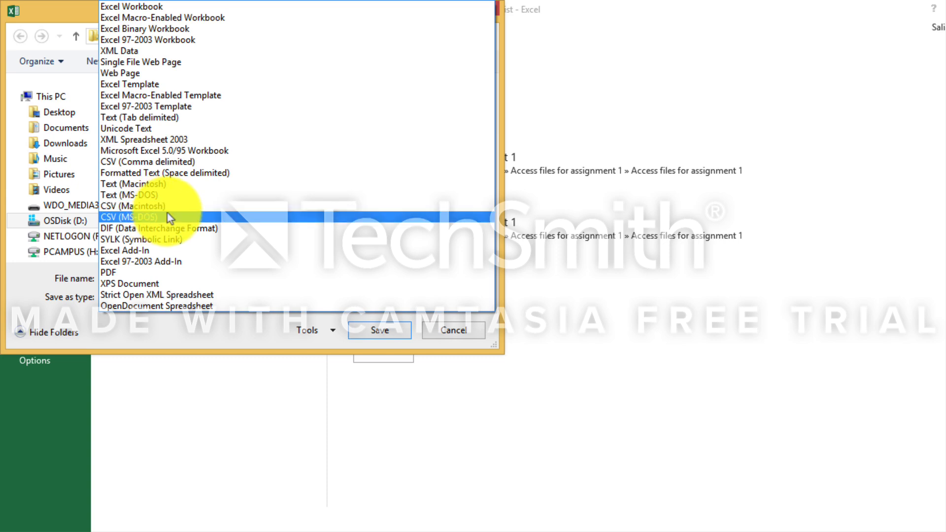
{"action": "left_click", "coordinate": [142, 7]}
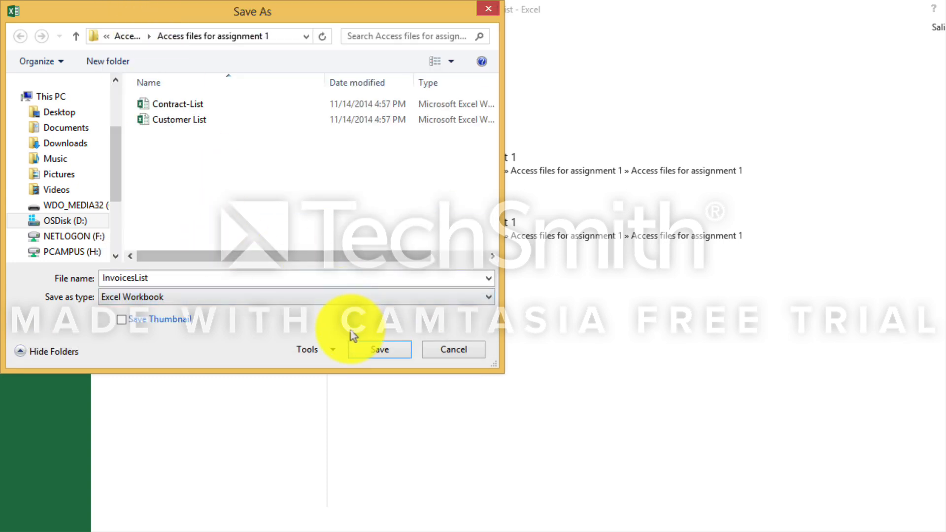
{"action": "left_click", "coordinate": [172, 279]}
{"action": "left_click", "coordinate": [172, 278]}
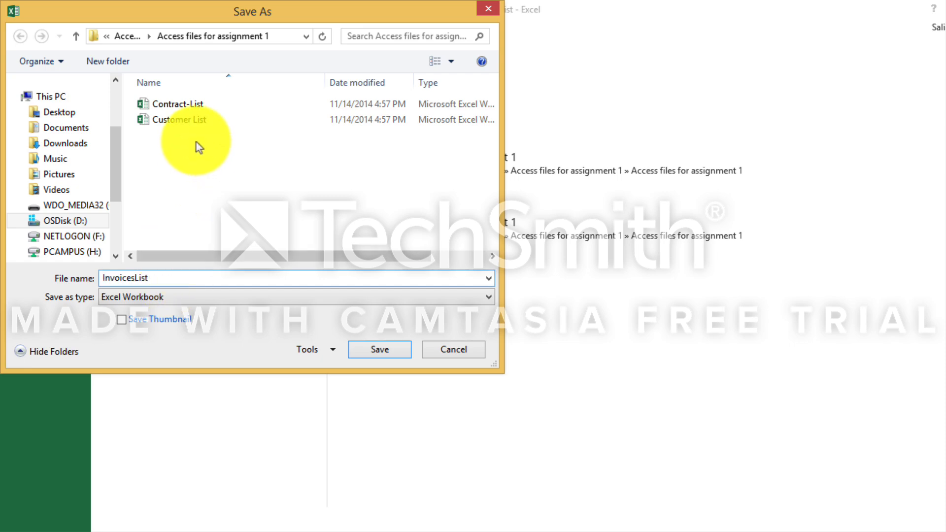
{"action": "left_click", "coordinate": [369, 352]}
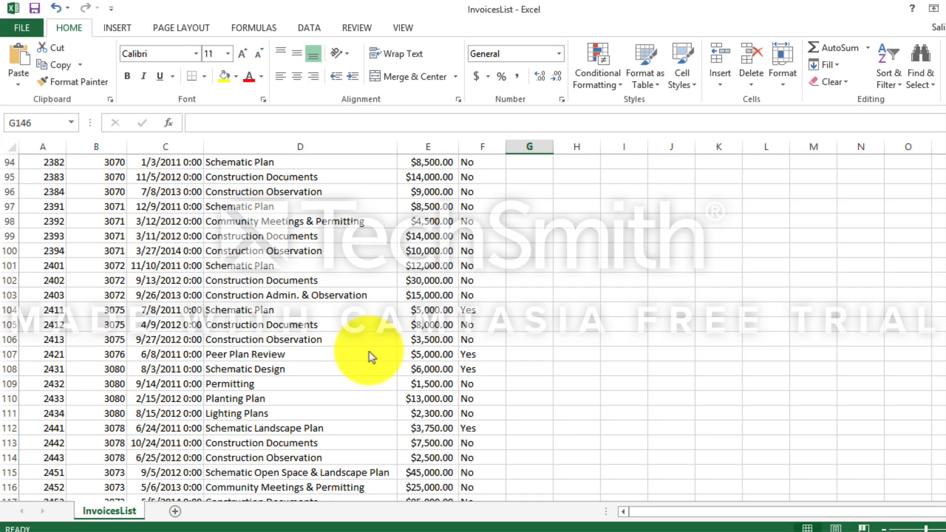
{"action": "left_click", "coordinate": [233, 357]}
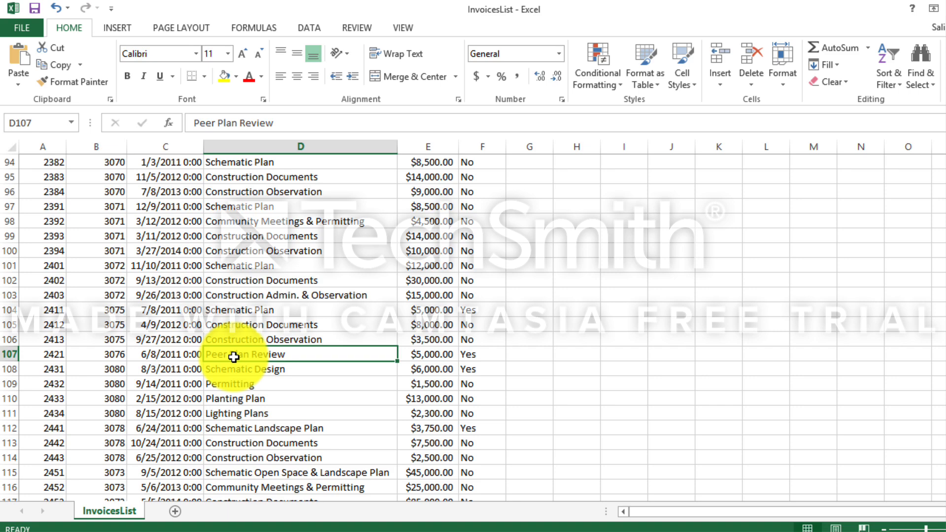
{"action": "scroll", "coordinate": [197, 367], "scroll_direction": "down", "scroll_amount": 11}
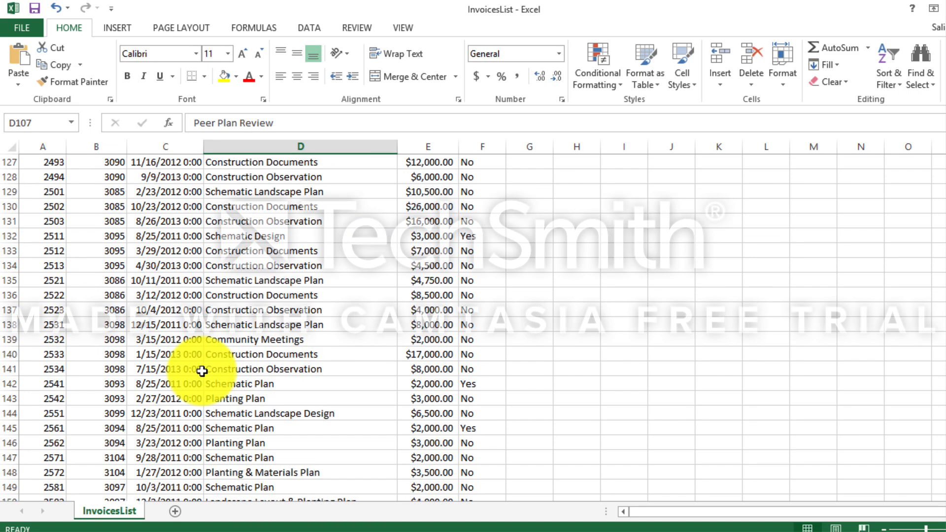
{"action": "scroll", "coordinate": [202, 370], "scroll_direction": "up", "scroll_amount": 6}
{"action": "scroll", "coordinate": [202, 371], "scroll_direction": "up", "scroll_amount": 20}
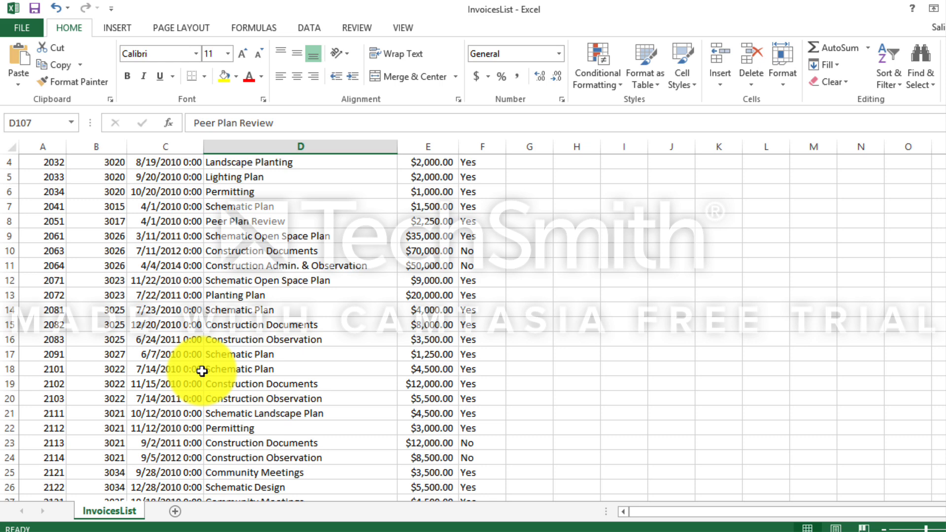
Save the invoice workbook as a CSV (Comma delimited) file named New Invoices in CSV, keeping that format.
{"action": "left_click", "coordinate": [25, 31]}
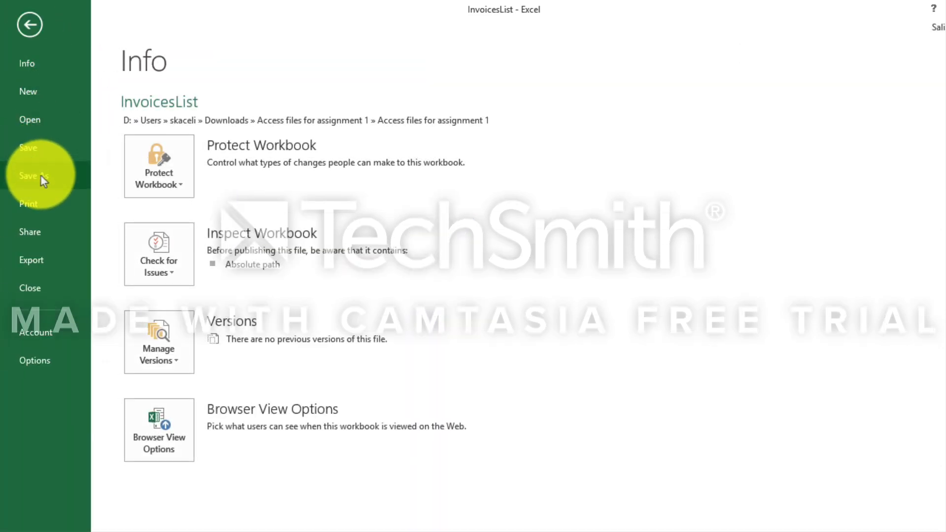
{"action": "left_click", "coordinate": [40, 176]}
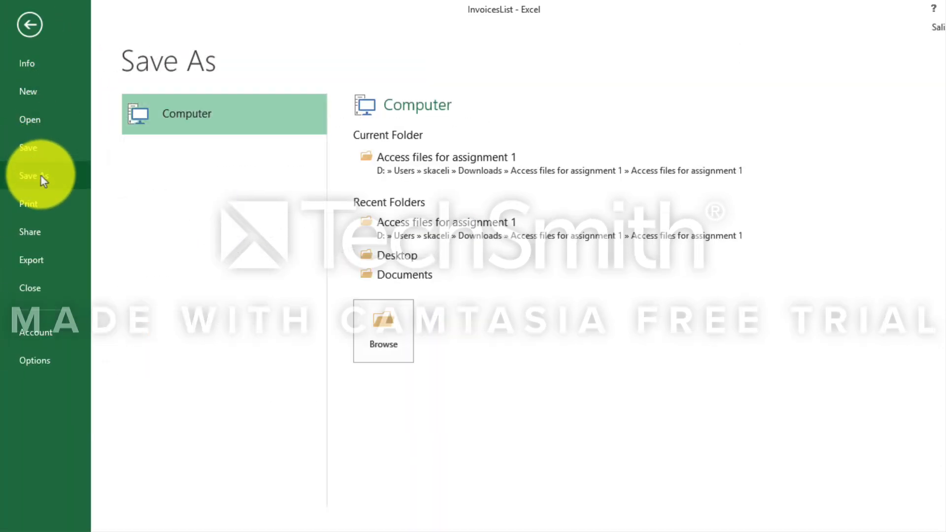
{"action": "left_click", "coordinate": [385, 338]}
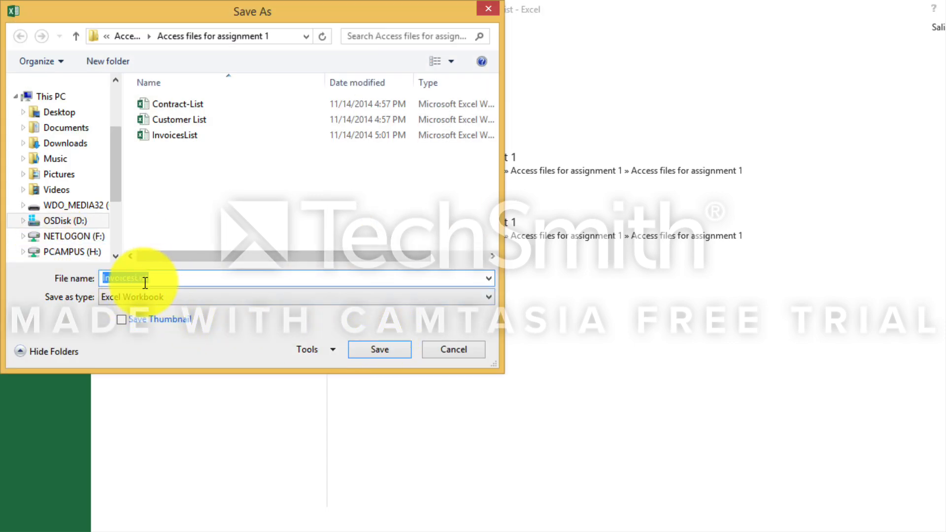
{"action": "left_click", "coordinate": [148, 301]}
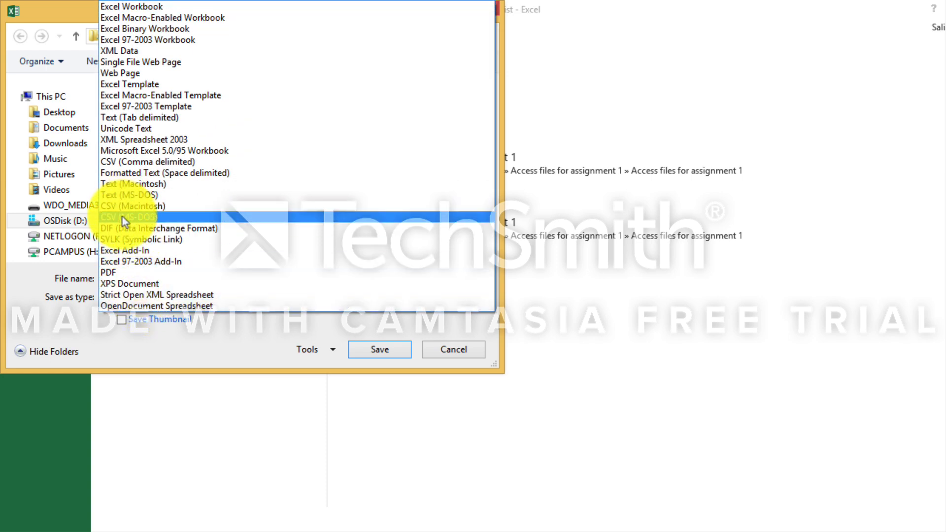
{"action": "left_click", "coordinate": [124, 163]}
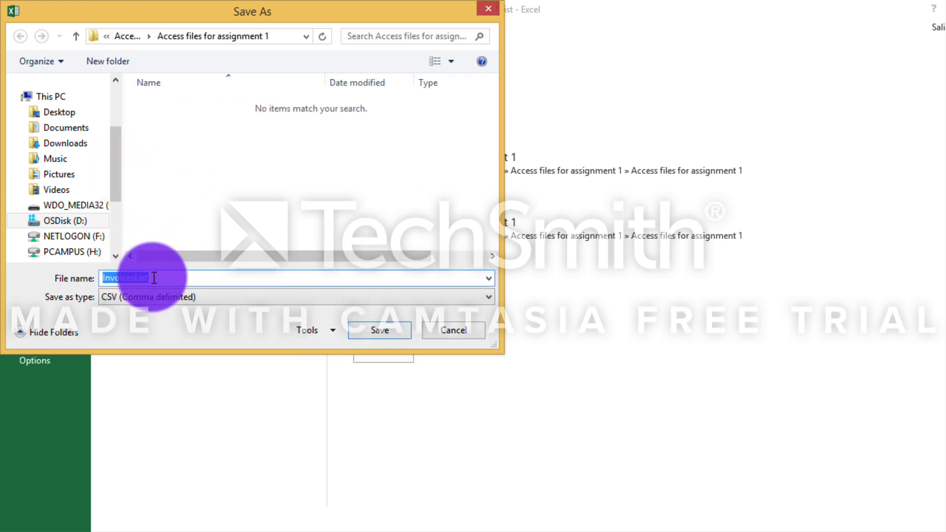
{"action": "type", "text": "New Invoices in CSV"}
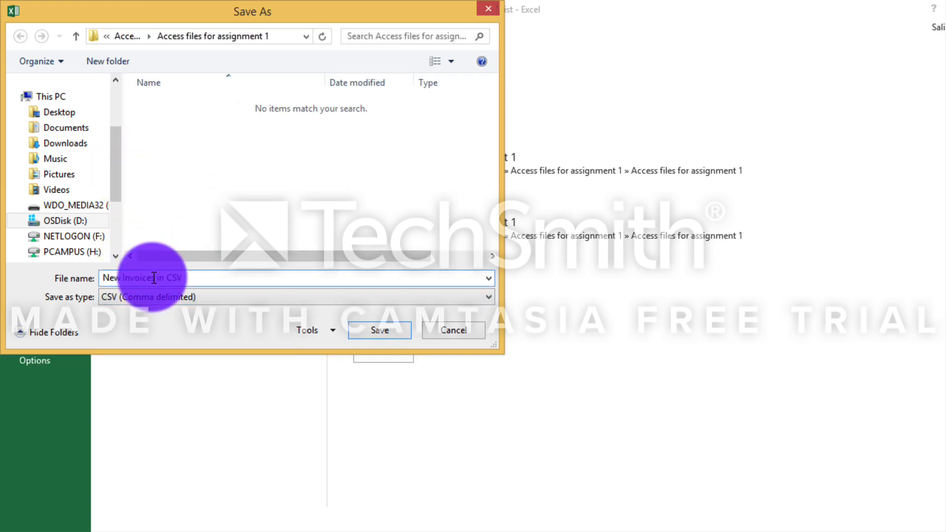
{"action": "left_click", "coordinate": [380, 330]}
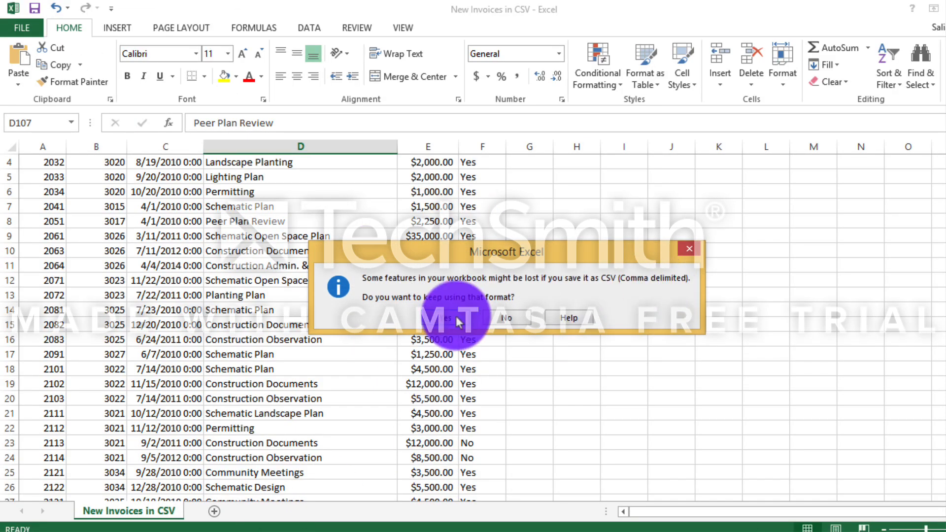
{"action": "left_click", "coordinate": [446, 319]}
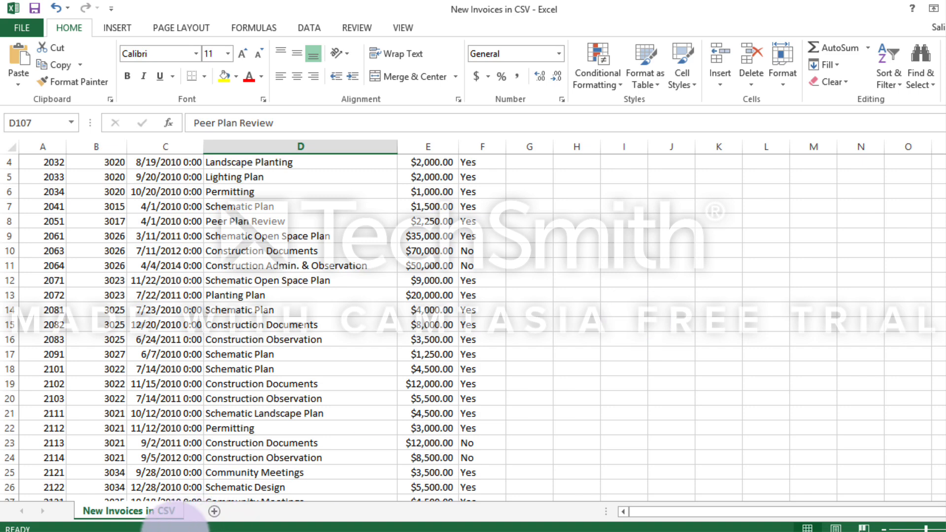
View the New Invoices in CSV file in Notepad from its folder, and close both Notepad and the folder.
{"action": "left_click", "coordinate": [103, 531]}
{"action": "right_click", "coordinate": [411, 223]}
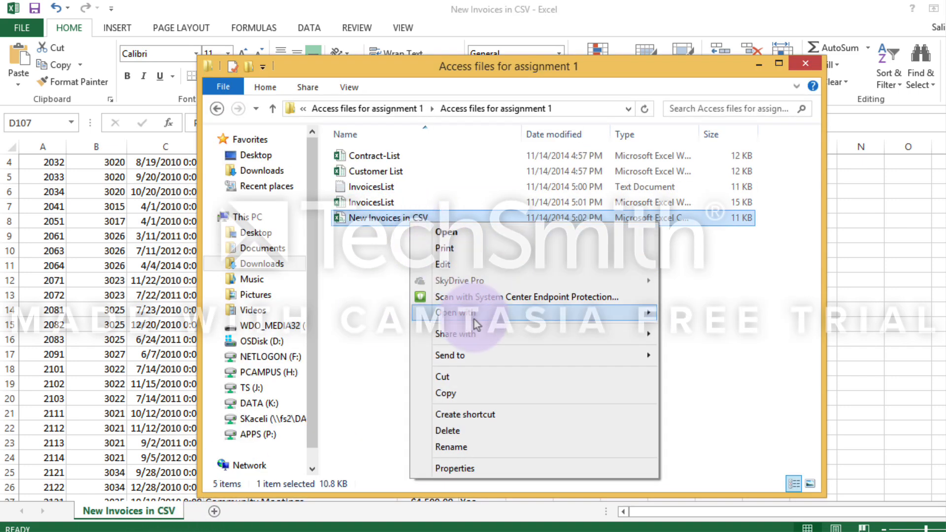
{"action": "mouse_move", "coordinate": [640, 313]}
{"action": "left_click", "coordinate": [700, 327]}
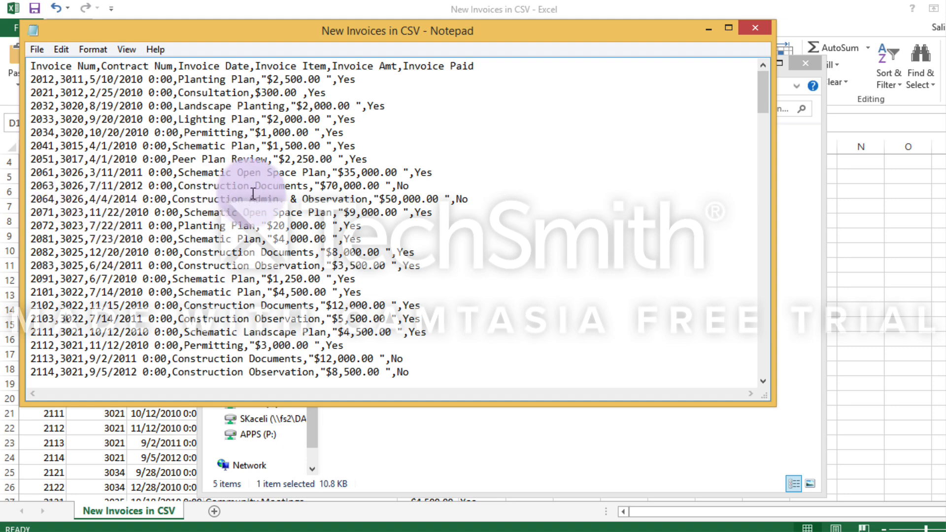
{"action": "left_click", "coordinate": [755, 27]}
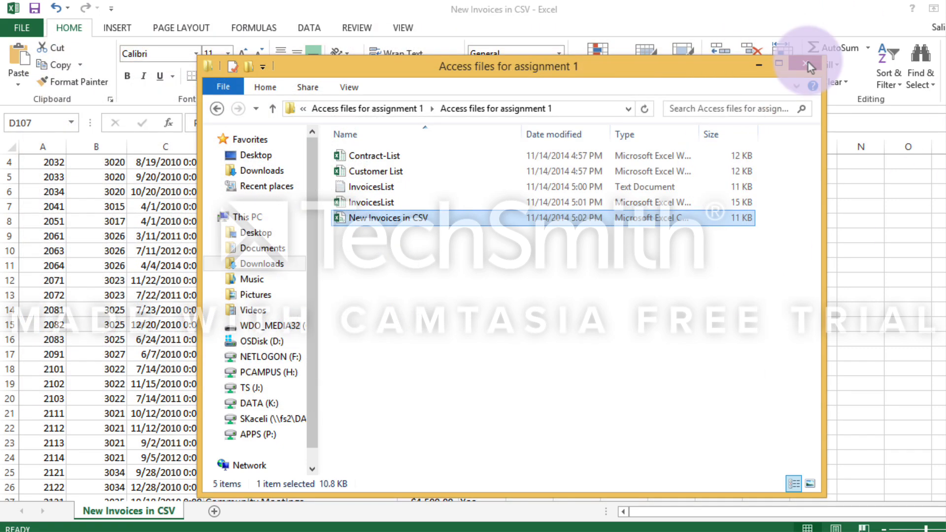
{"action": "left_click", "coordinate": [807, 64]}
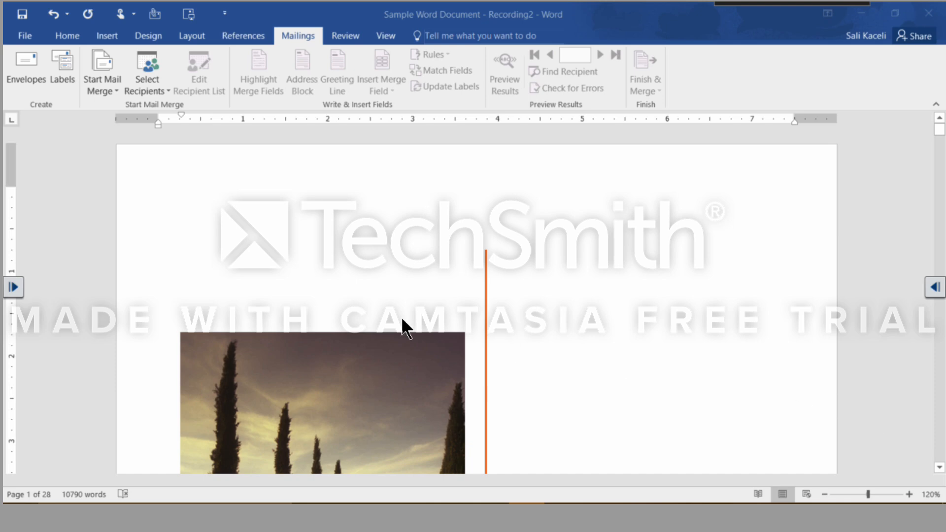
In the Sample Word Document in Word, insert a page break above the Contents heading on page 2.
{"action": "scroll", "coordinate": [402, 319], "scroll_direction": "down", "scroll_amount": 20}
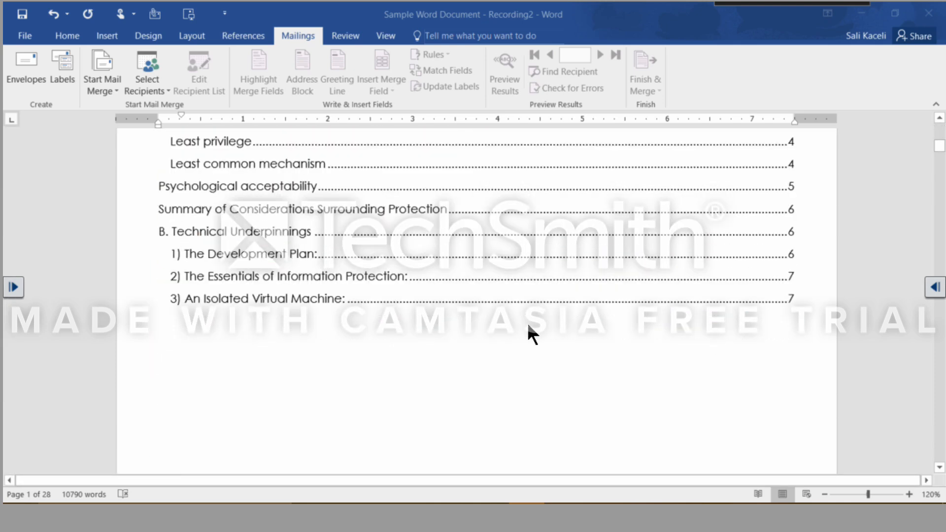
{"action": "scroll", "coordinate": [493, 331], "scroll_direction": "up", "scroll_amount": 9}
{"action": "scroll", "coordinate": [486, 331], "scroll_direction": "down", "scroll_amount": 11}
{"action": "scroll", "coordinate": [483, 333], "scroll_direction": "up", "scroll_amount": 6}
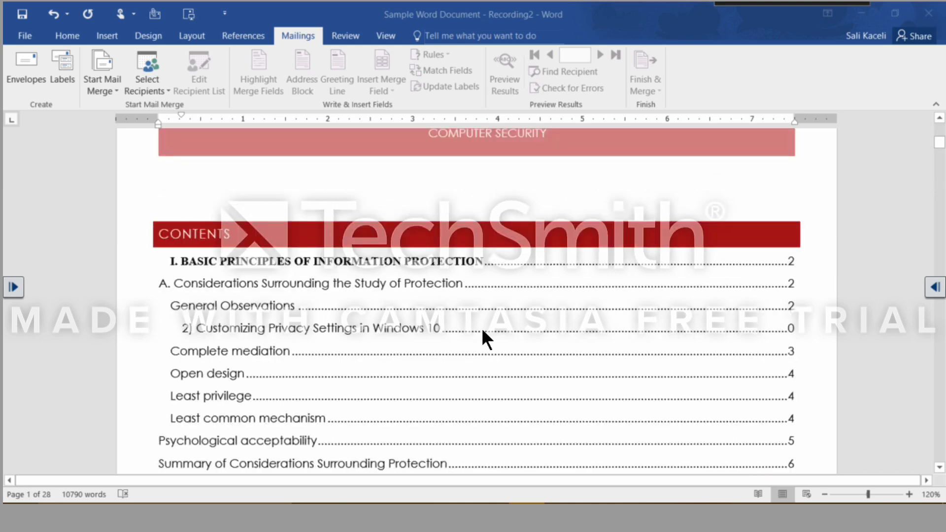
{"action": "scroll", "coordinate": [481, 327], "scroll_direction": "up", "scroll_amount": 12}
{"action": "scroll", "coordinate": [546, 267], "scroll_direction": "down", "scroll_amount": 4}
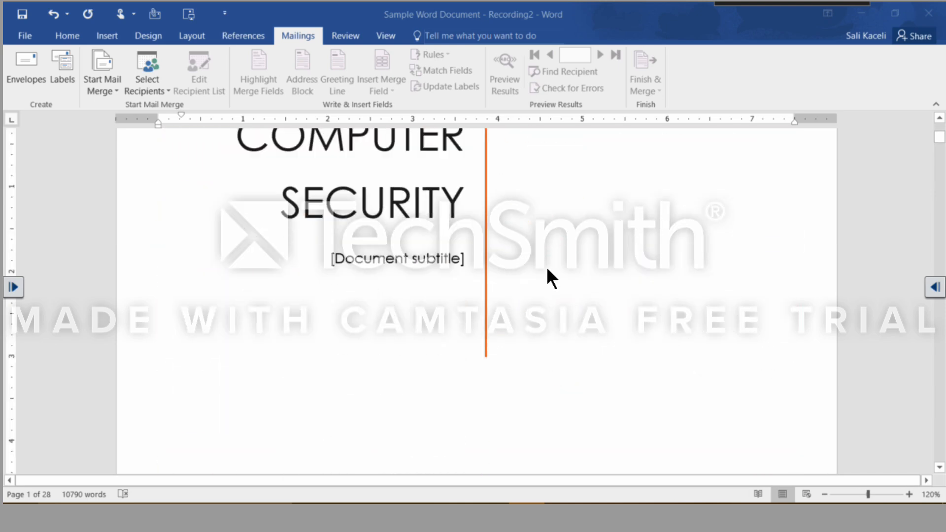
{"action": "scroll", "coordinate": [546, 267], "scroll_direction": "down", "scroll_amount": 5}
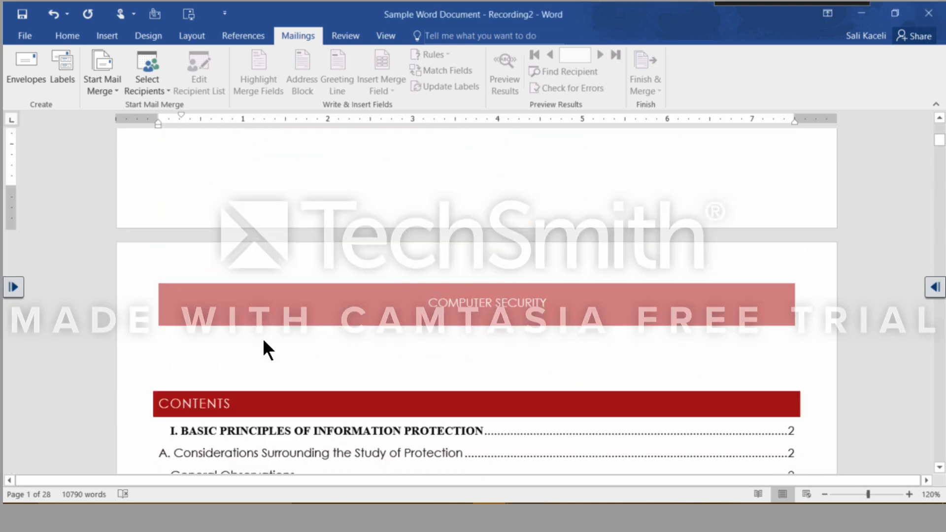
{"action": "left_click", "coordinate": [185, 356]}
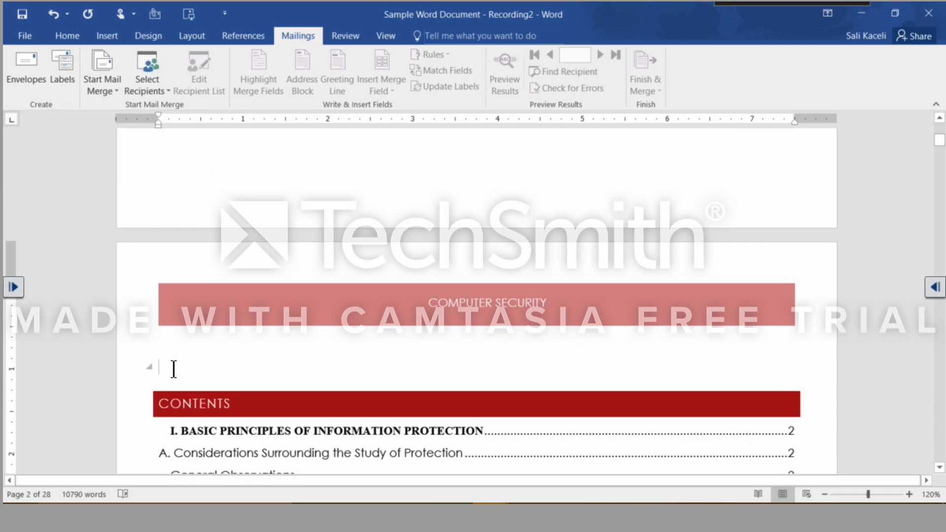
{"action": "left_click", "coordinate": [110, 36]}
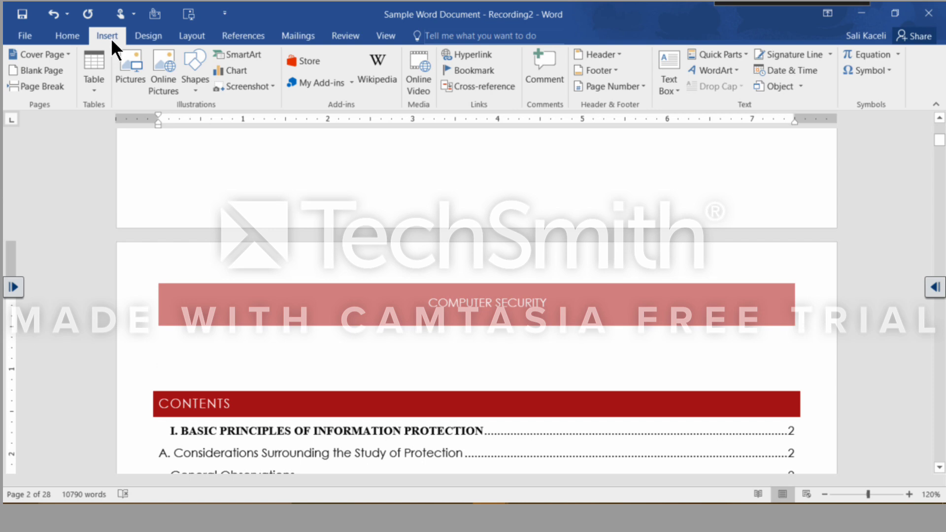
{"action": "left_click", "coordinate": [62, 87]}
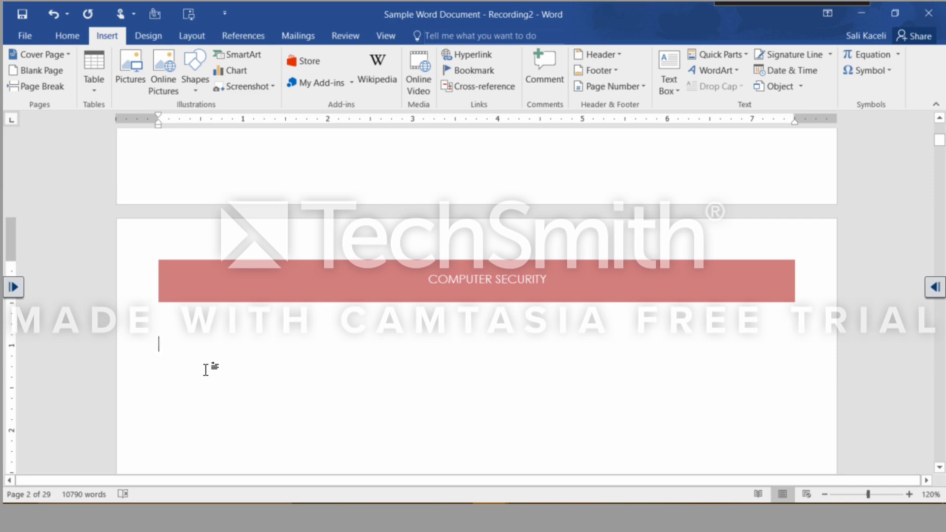
{"action": "scroll", "coordinate": [181, 356], "scroll_direction": "down", "scroll_amount": 3}
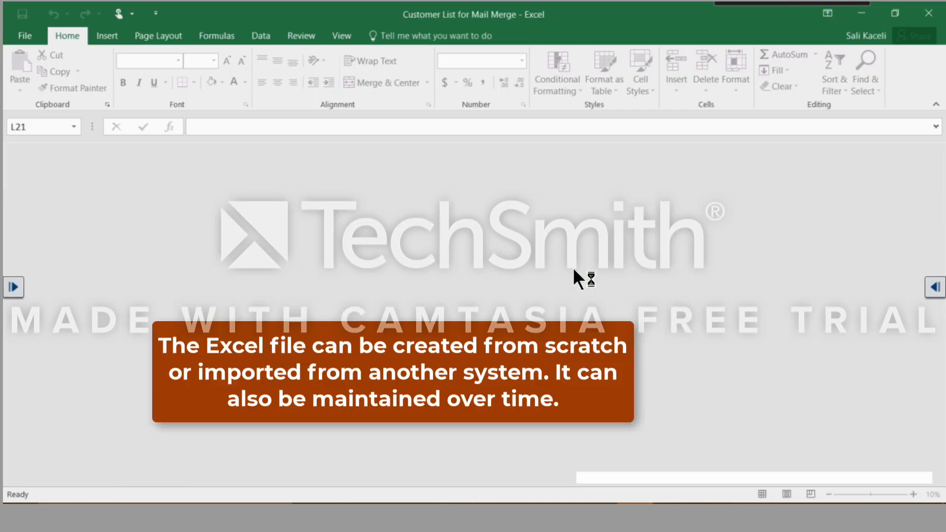
In the Customer List for Mail Merge workbook in Excel, examine the customers' name, street address, city, zip and email columns.
{"action": "left_click", "coordinate": [52, 196]}
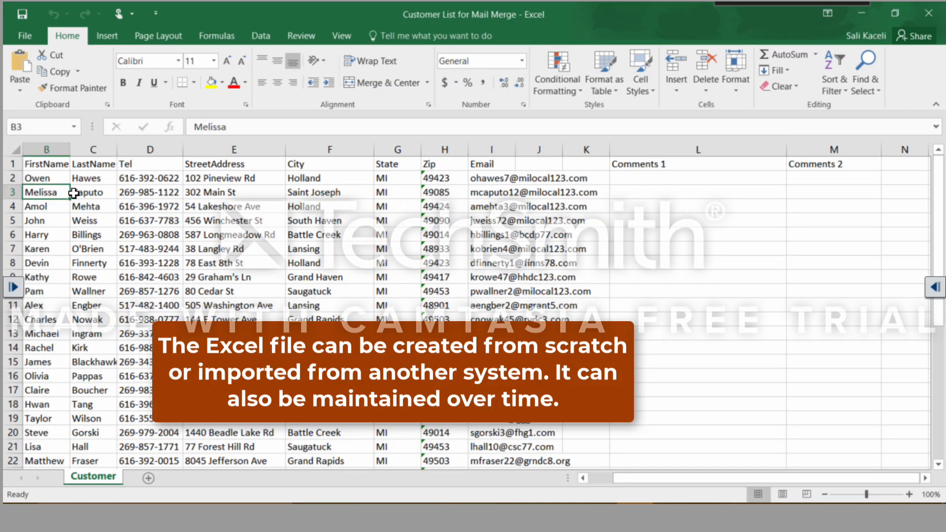
{"action": "left_click", "coordinate": [82, 179]}
{"action": "left_click", "coordinate": [217, 208]}
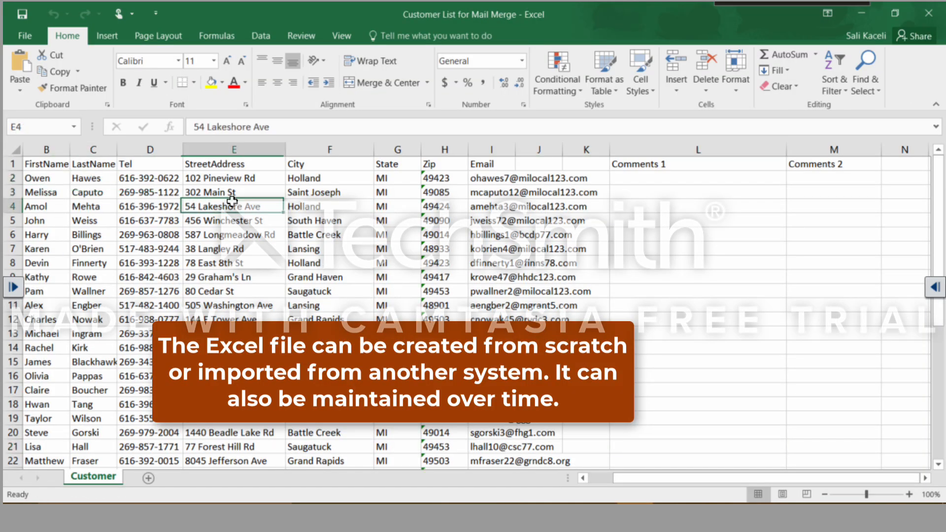
{"action": "left_click", "coordinate": [335, 202]}
{"action": "left_click", "coordinate": [429, 205]}
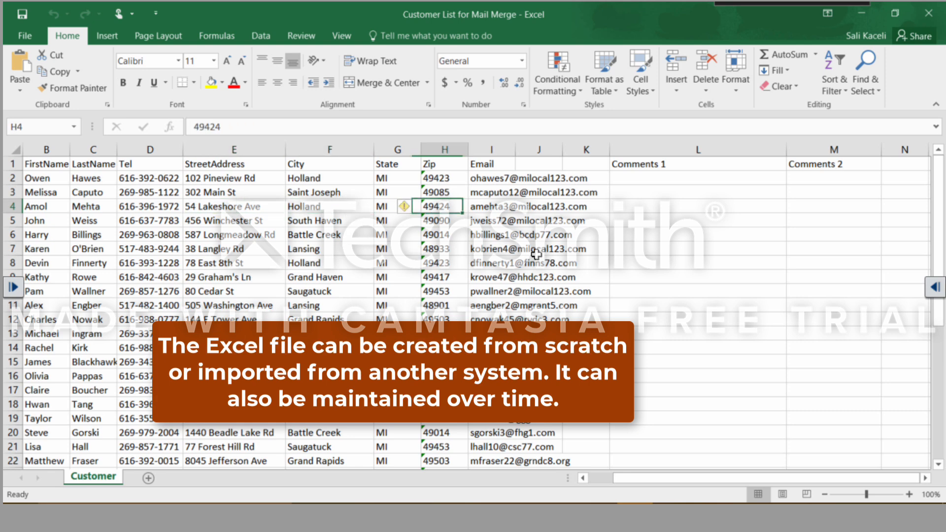
{"action": "left_click", "coordinate": [525, 264]}
{"action": "left_click", "coordinate": [507, 236]}
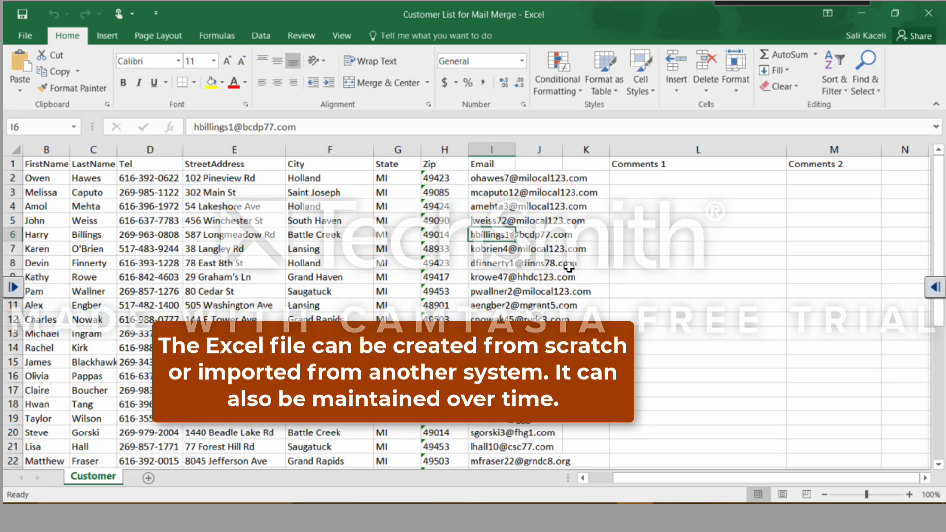
Enter "Thank you for your support so far." in L2 and "Your bill is past due. However here is the report." in L3.
{"action": "left_click", "coordinate": [695, 178]}
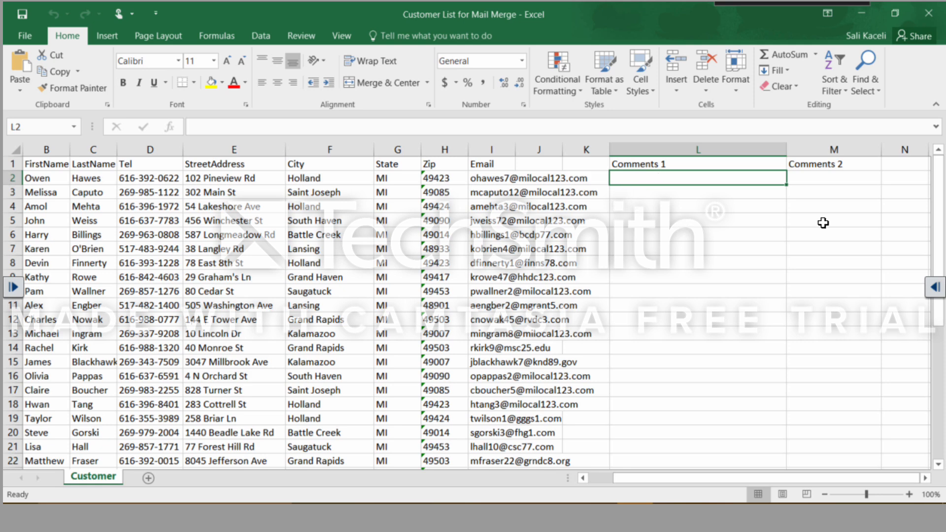
{"action": "left_click", "coordinate": [663, 194]}
{"action": "key", "text": "Up"}
{"action": "type", "text": "Thank you for your support so far."}
{"action": "key", "text": "Return"}
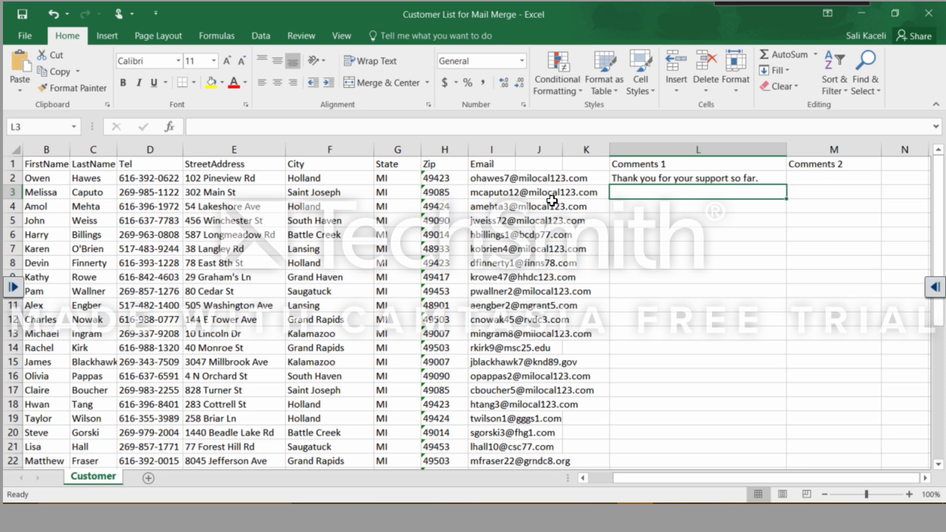
{"action": "type", "text": "Your bill is past due. However here is the report."}
{"action": "key", "text": "Return"}
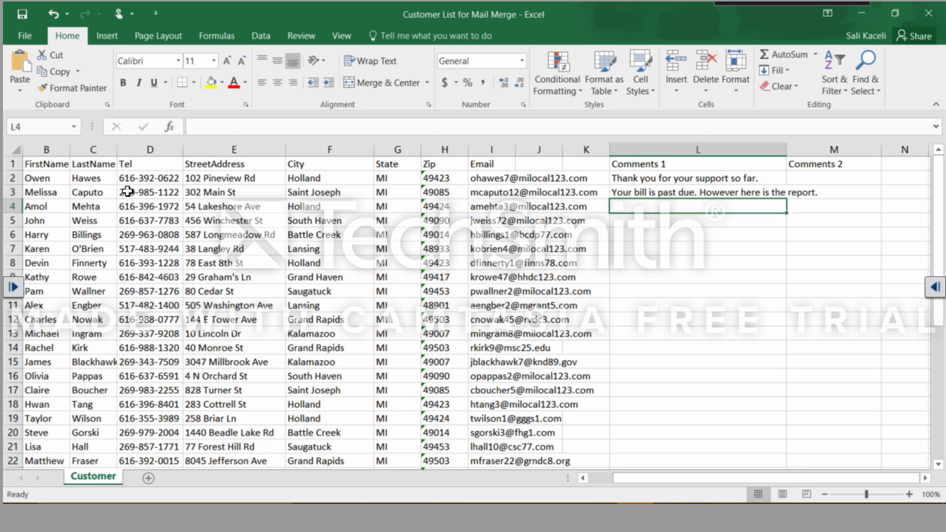
Review the field names in the header row, from FirstName through City, State and Zip to Comments 1.
{"action": "left_click", "coordinate": [40, 167]}
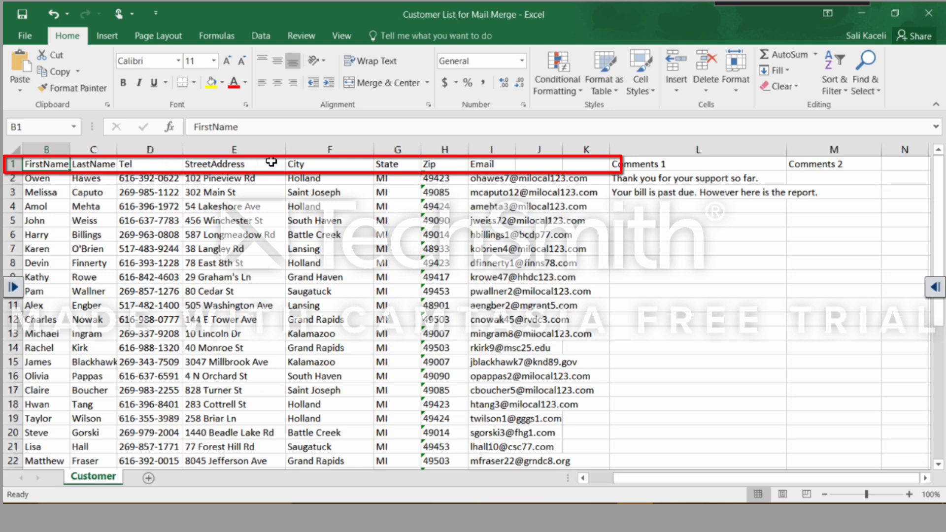
{"action": "left_click", "coordinate": [322, 162]}
{"action": "left_click", "coordinate": [395, 165]}
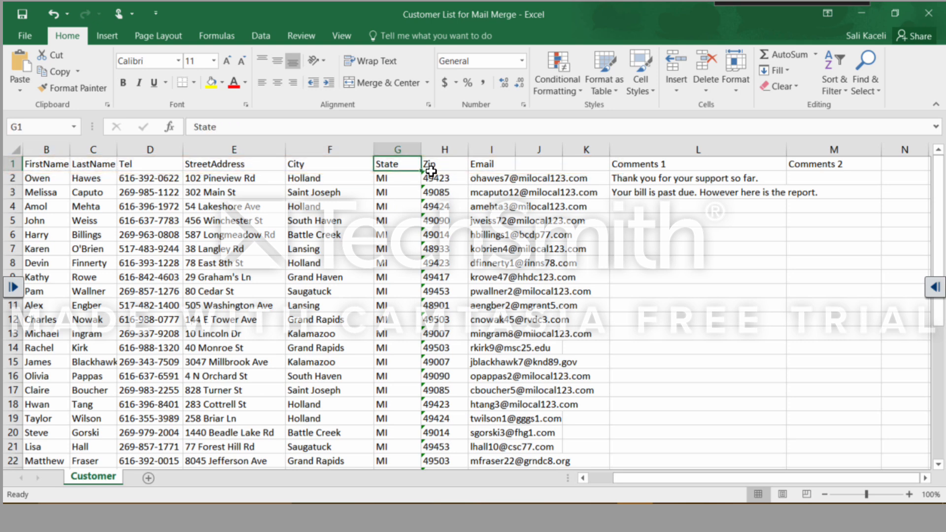
{"action": "left_click", "coordinate": [430, 164]}
{"action": "left_click", "coordinate": [665, 168]}
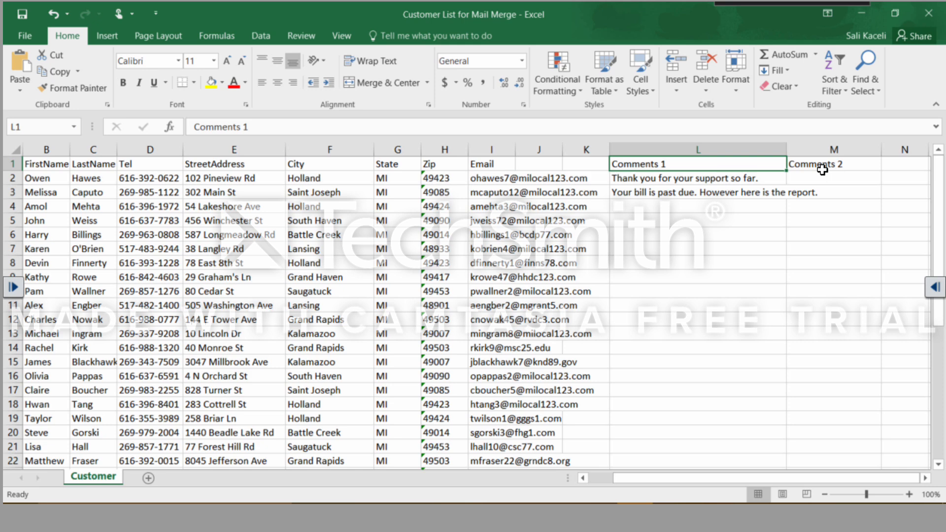
In the Sample Word Document in Word, start the step-by-step mail merge wizard for letters, using the current document.
{"action": "left_click", "coordinate": [552, 224]}
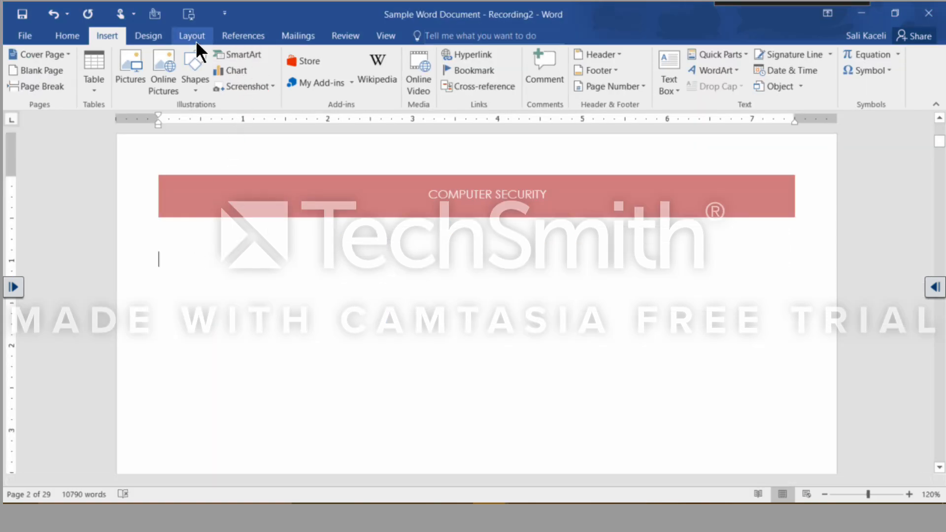
{"action": "left_click", "coordinate": [298, 36]}
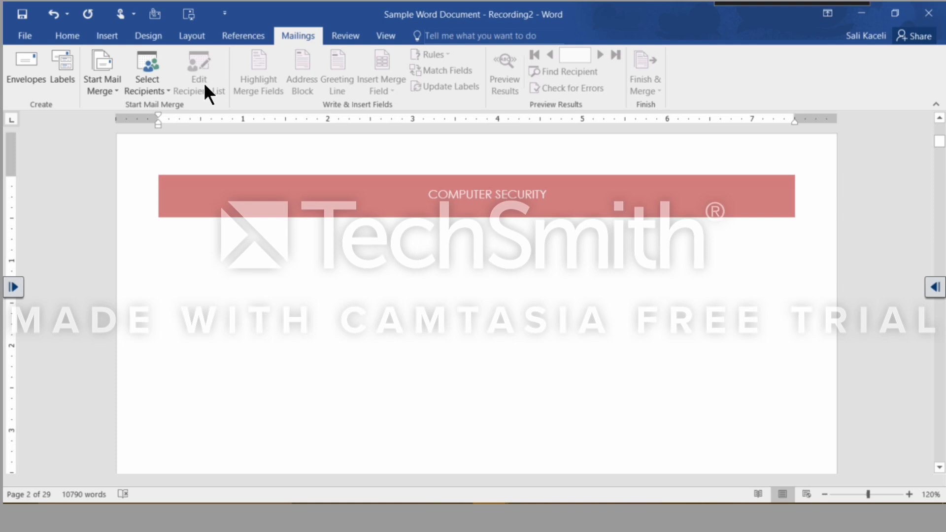
{"action": "left_click", "coordinate": [97, 89]}
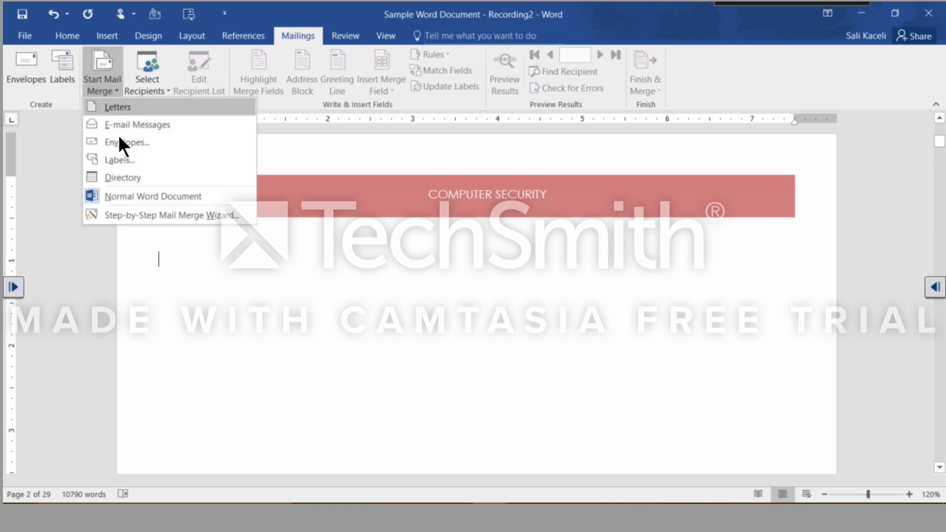
{"action": "left_click", "coordinate": [122, 214]}
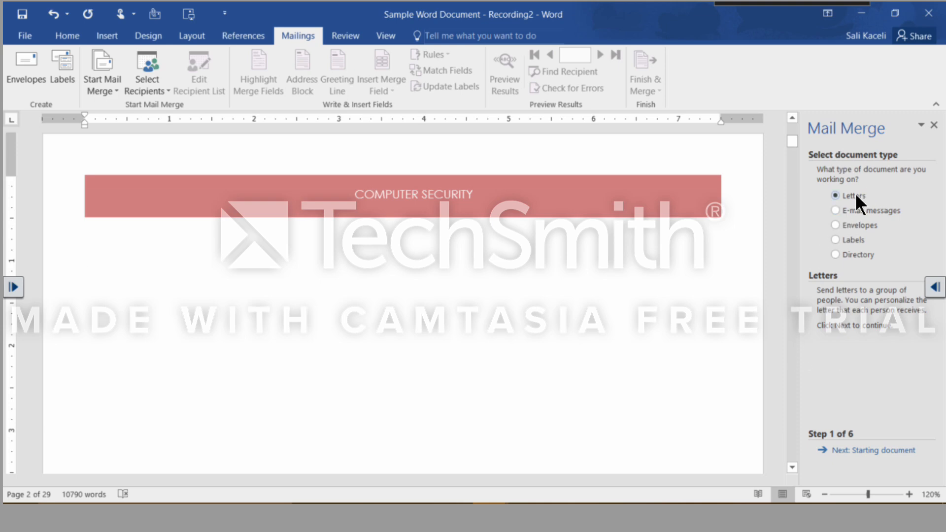
{"action": "left_click", "coordinate": [866, 459]}
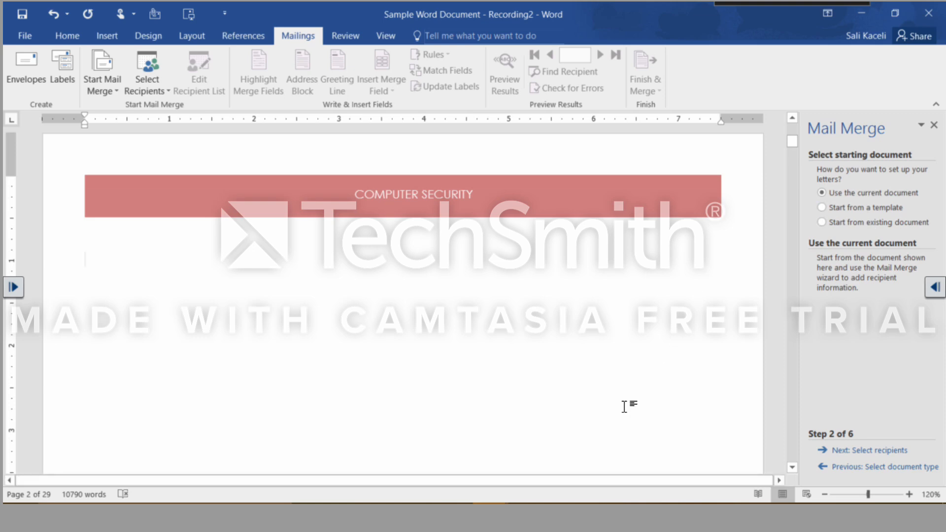
{"action": "left_click", "coordinate": [856, 454]}
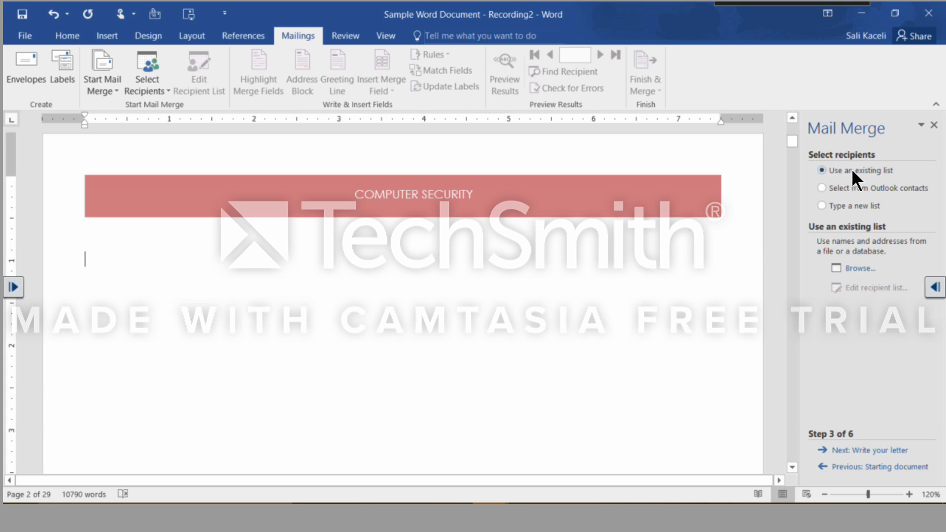
Use the Customer table of Customer List for Mail Merge from the Word 2016 folder as the existing recipient list.
{"action": "left_click", "coordinate": [857, 270]}
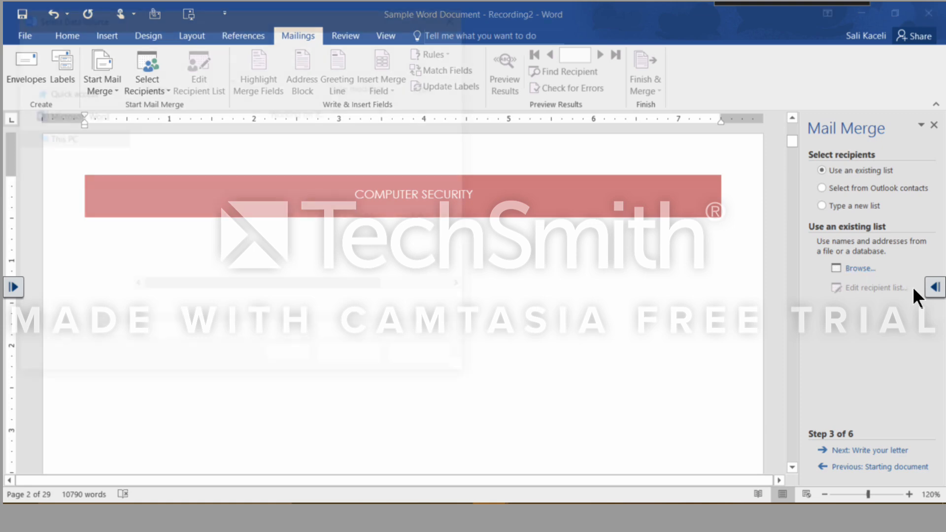
{"action": "left_click", "coordinate": [68, 171]}
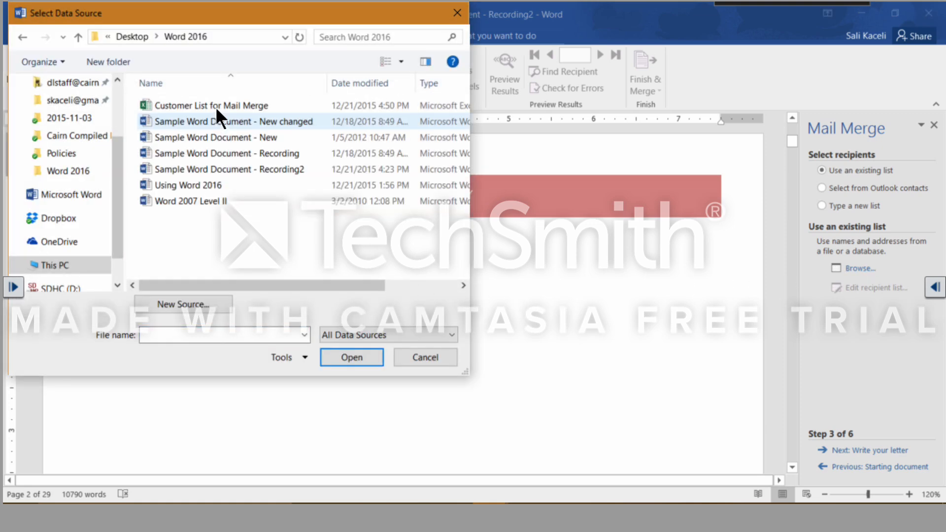
{"action": "left_click", "coordinate": [215, 105]}
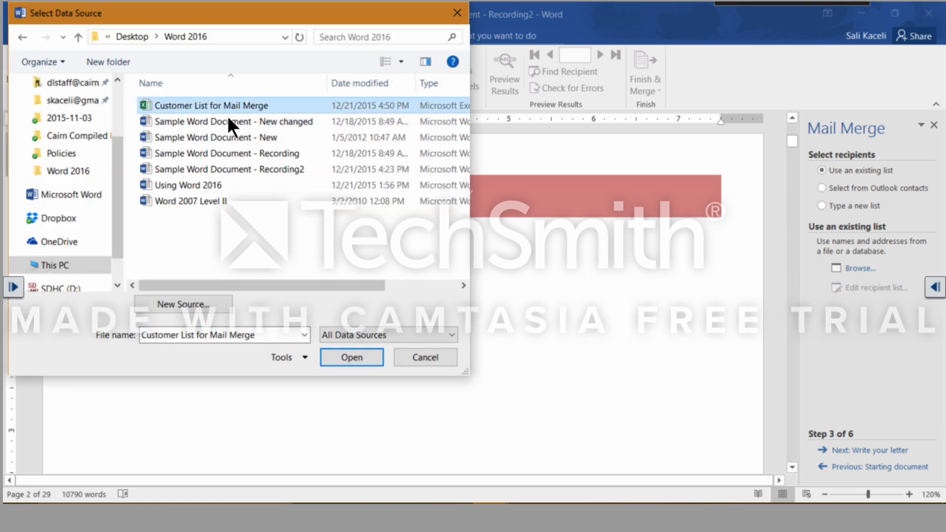
{"action": "left_click", "coordinate": [357, 358]}
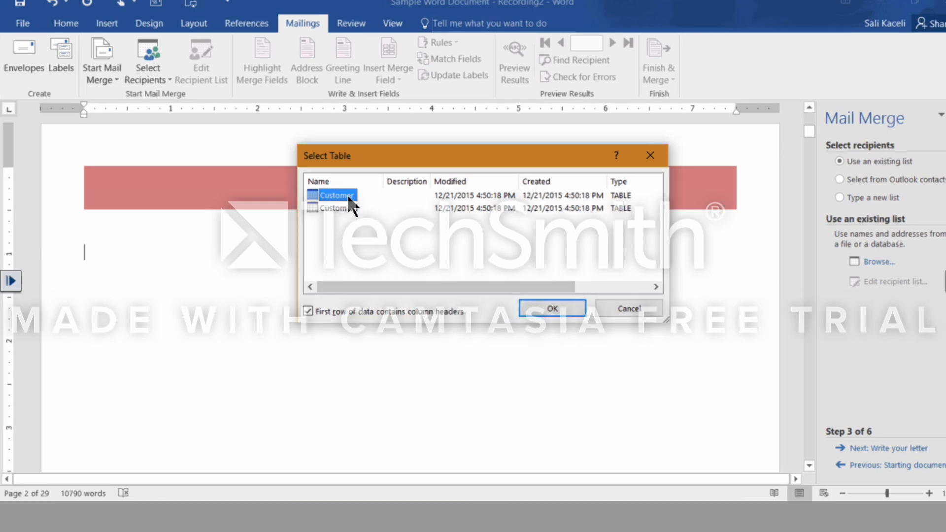
{"action": "left_click", "coordinate": [552, 308]}
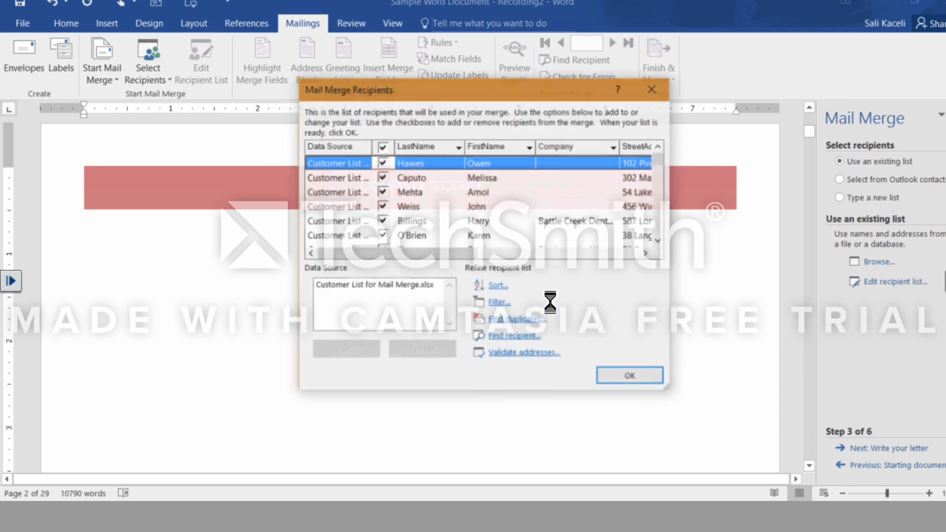
Sort the mail merge recipients by FirstName in ascending order.
{"action": "left_click", "coordinate": [494, 287]}
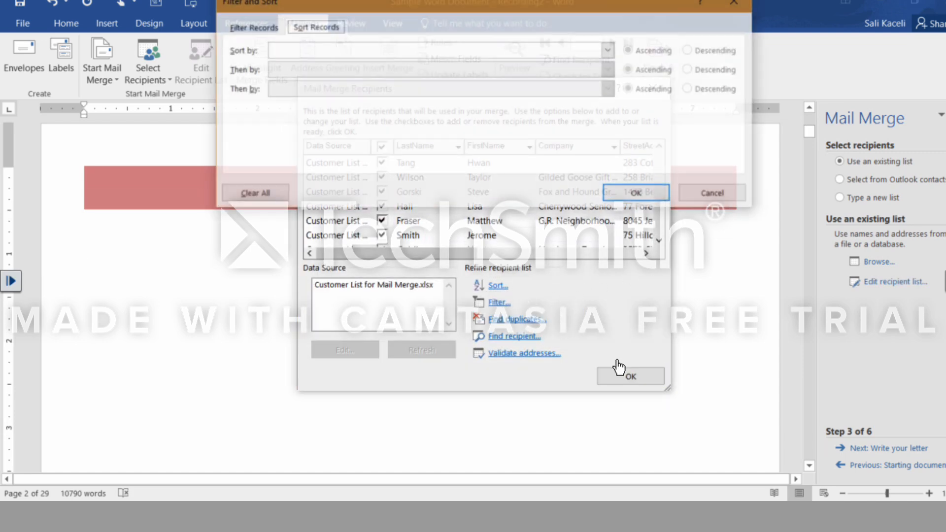
{"action": "left_click", "coordinate": [609, 50]}
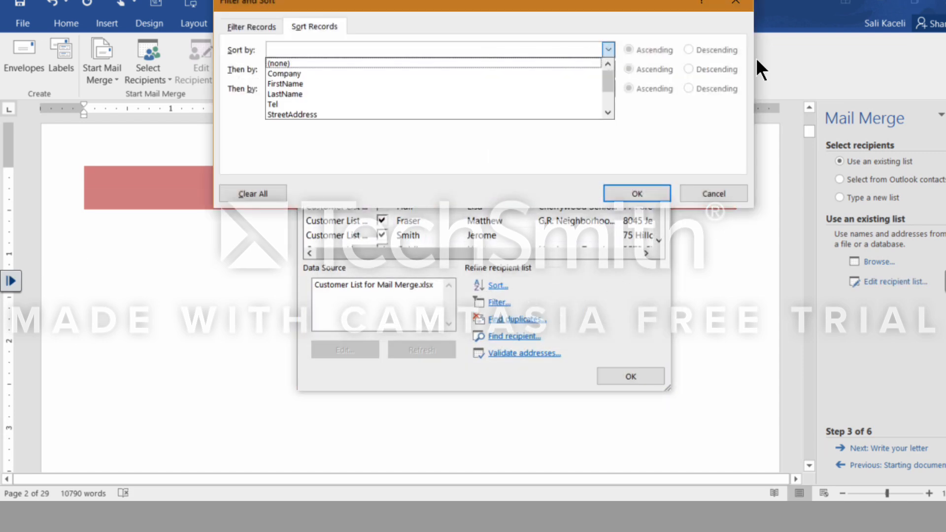
{"action": "left_click", "coordinate": [301, 84]}
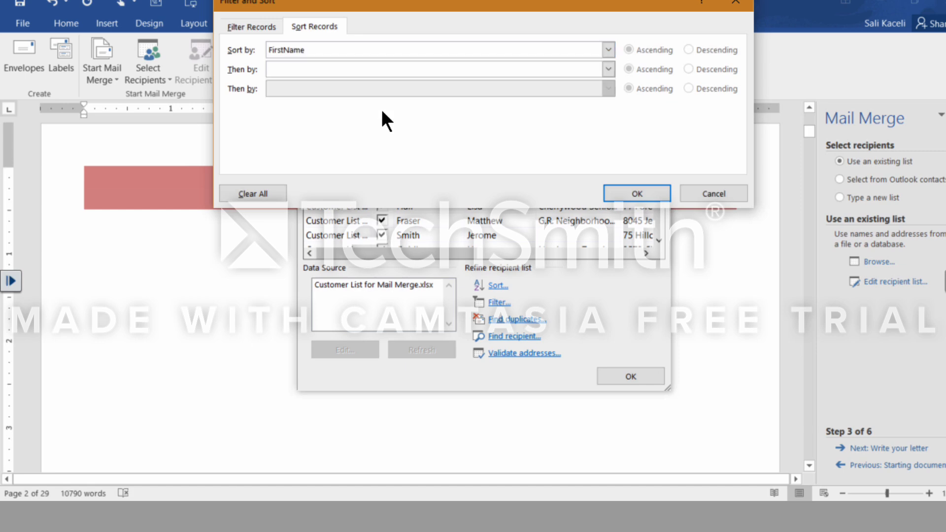
{"action": "left_click", "coordinate": [650, 192]}
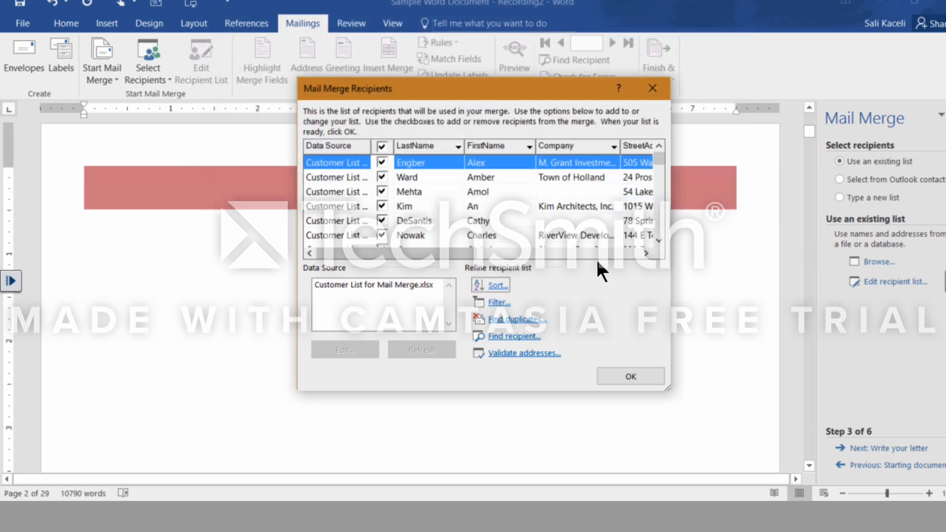
{"action": "left_click", "coordinate": [498, 305]}
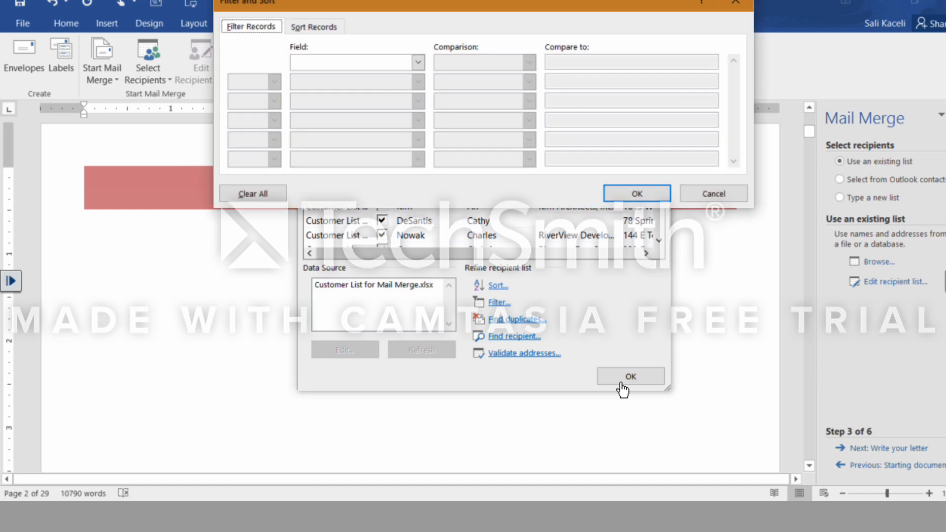
{"action": "left_click", "coordinate": [366, 64]}
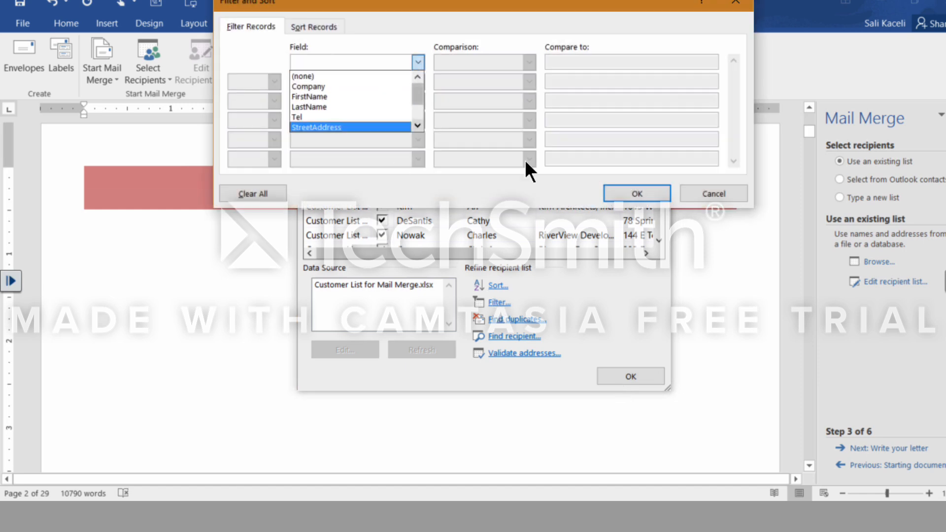
{"action": "scroll", "coordinate": [525, 159], "scroll_direction": "down", "scroll_amount": 1}
{"action": "left_click", "coordinate": [337, 128]}
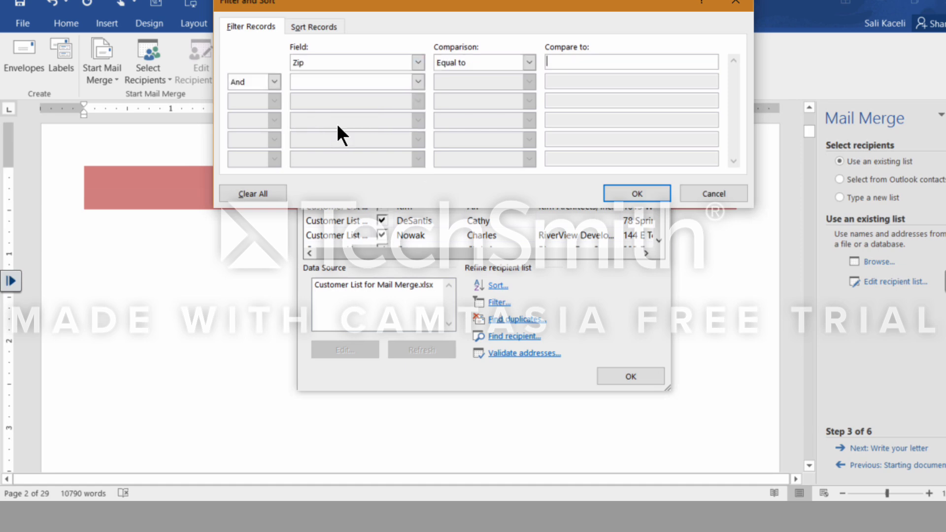
{"action": "left_click", "coordinate": [569, 63]}
{"action": "left_click", "coordinate": [529, 63]}
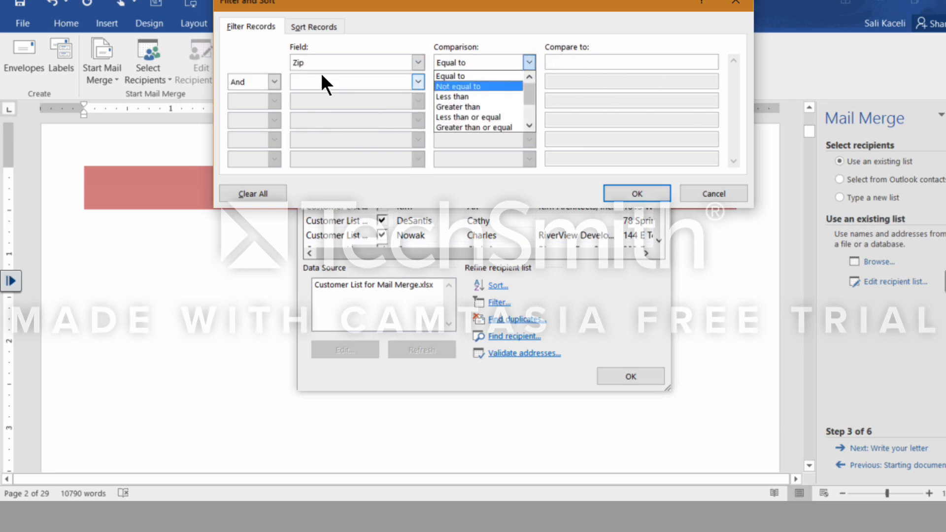
{"action": "left_click", "coordinate": [349, 61]}
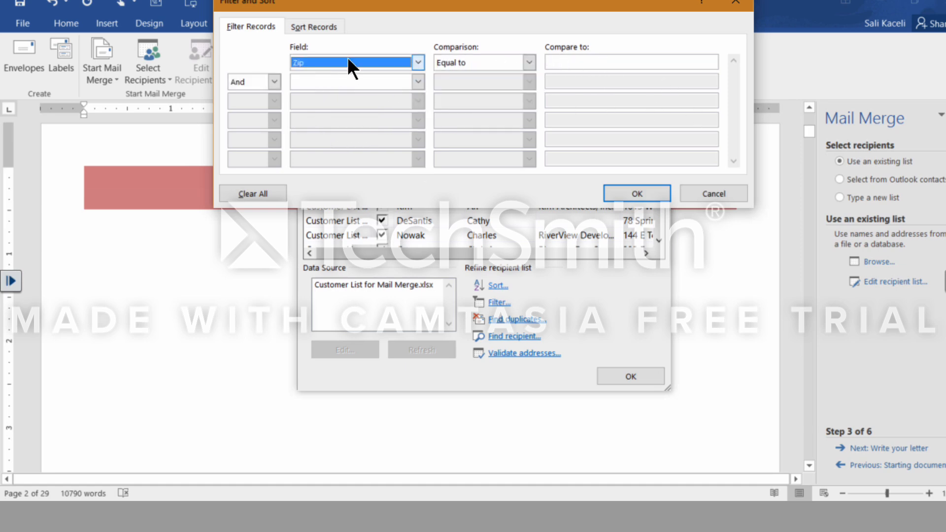
{"action": "left_click", "coordinate": [715, 193]}
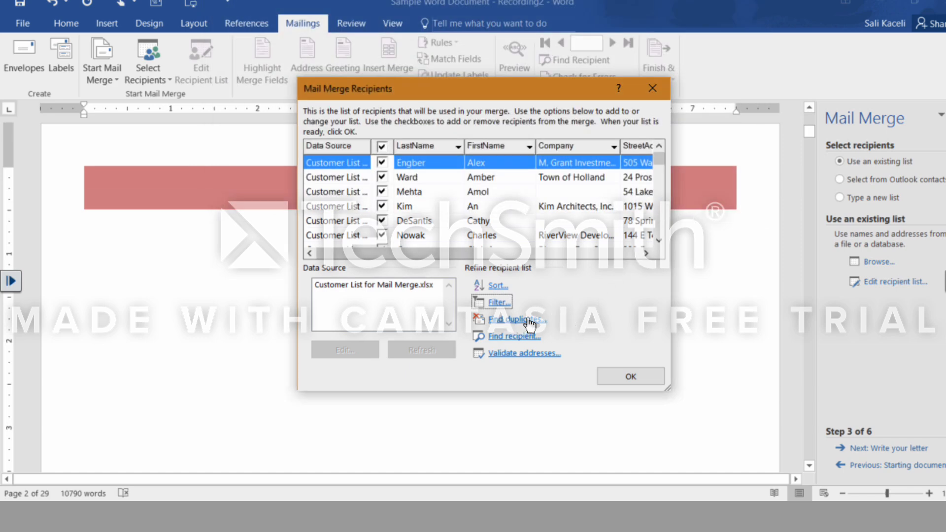
Accept the recipient list, proceed to writing the letter, and add the greeting "Dear «FirstName»," below the Computer Security banner.
{"action": "left_click", "coordinate": [622, 376]}
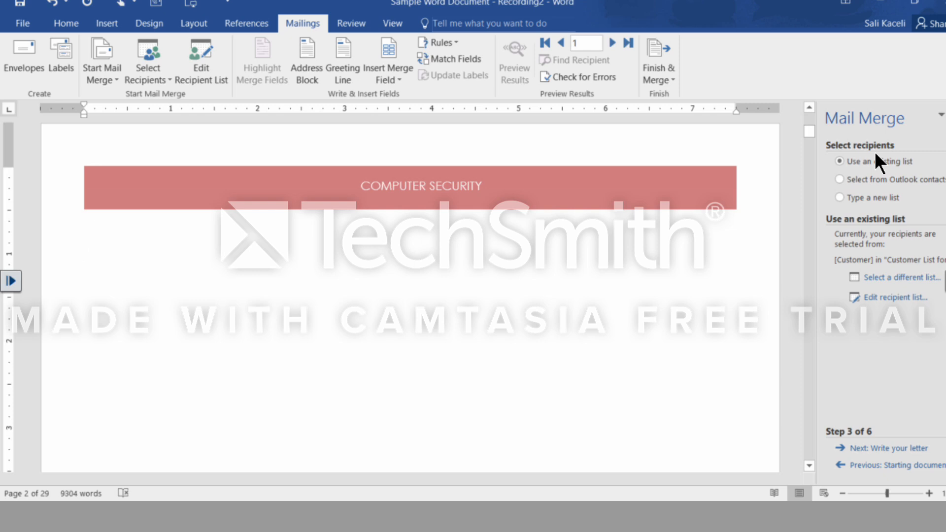
{"action": "left_click", "coordinate": [891, 455]}
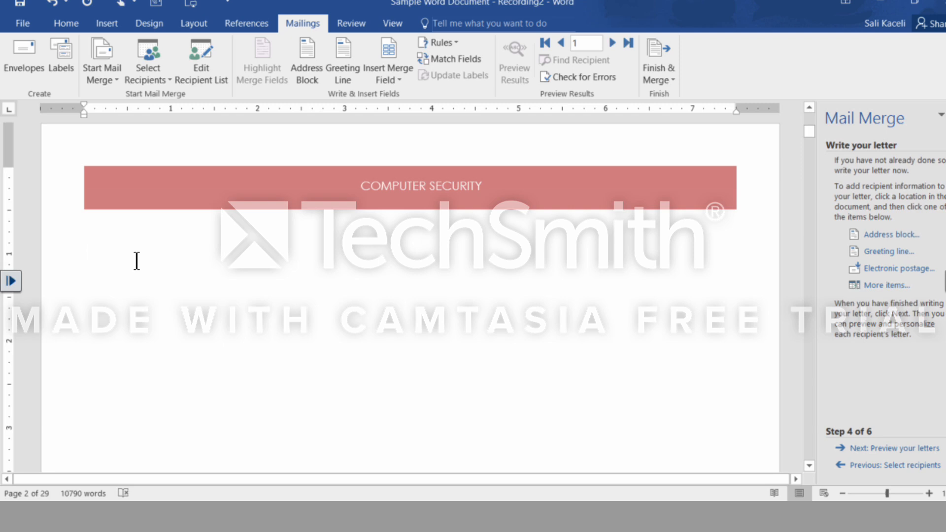
{"action": "type", "text": "Dear"}
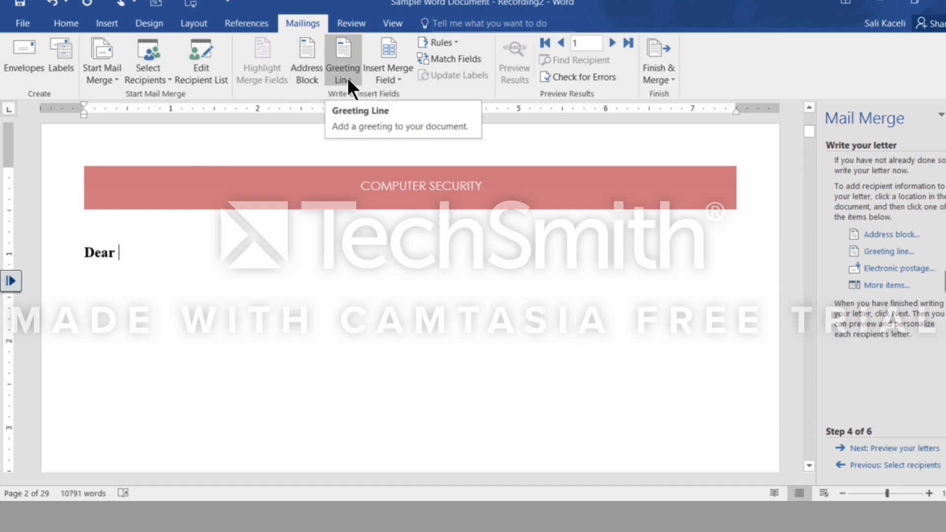
{"action": "left_click", "coordinate": [397, 80]}
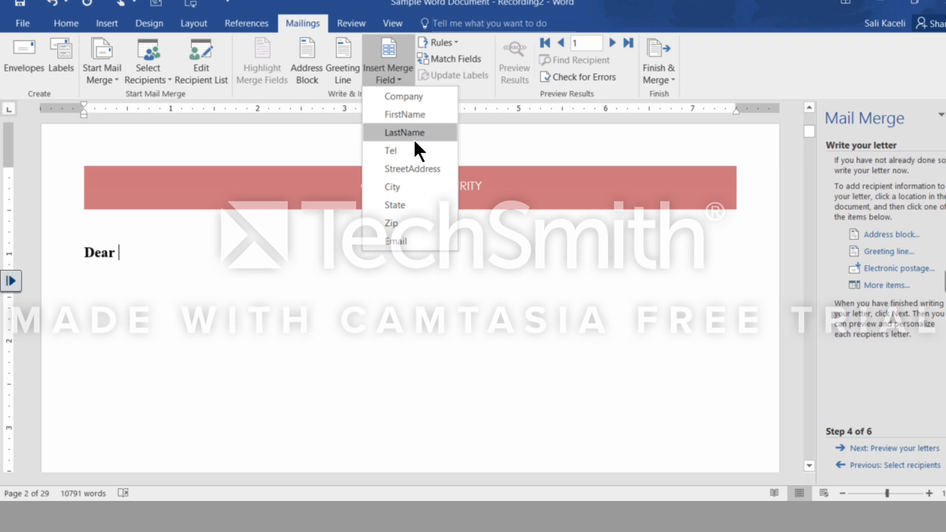
{"action": "left_click", "coordinate": [417, 116]}
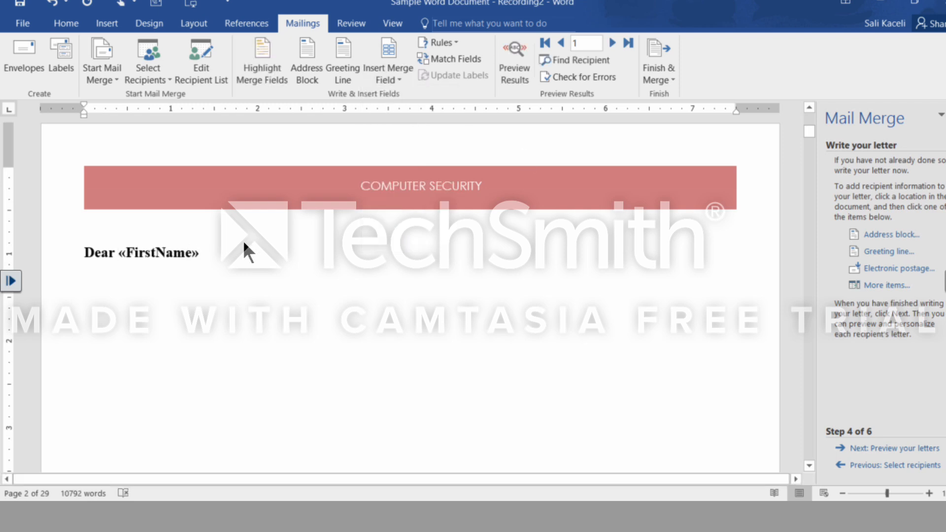
{"action": "type", "text": ","}
Add a line above the greeting with the FirstName and LastName merge fields separated by a space.
{"action": "key", "text": "Return"}
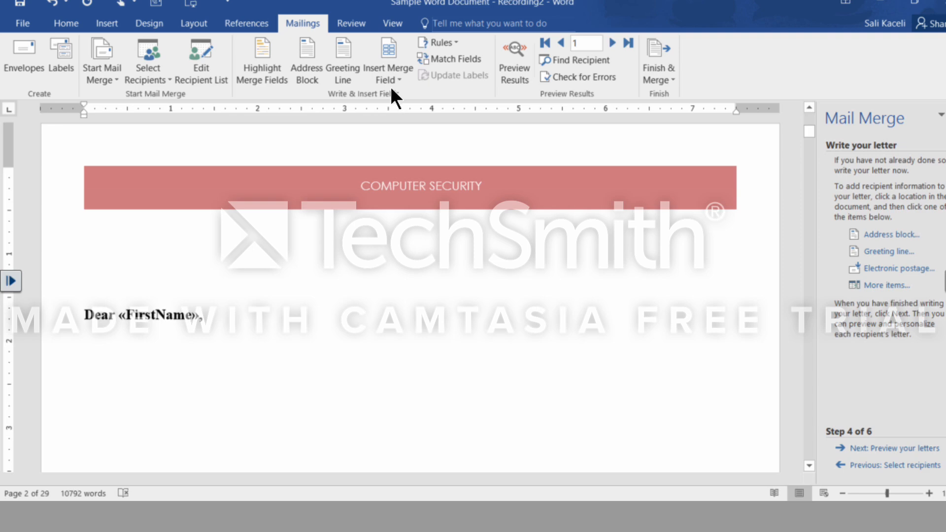
{"action": "left_click", "coordinate": [386, 81]}
{"action": "left_click", "coordinate": [422, 116]}
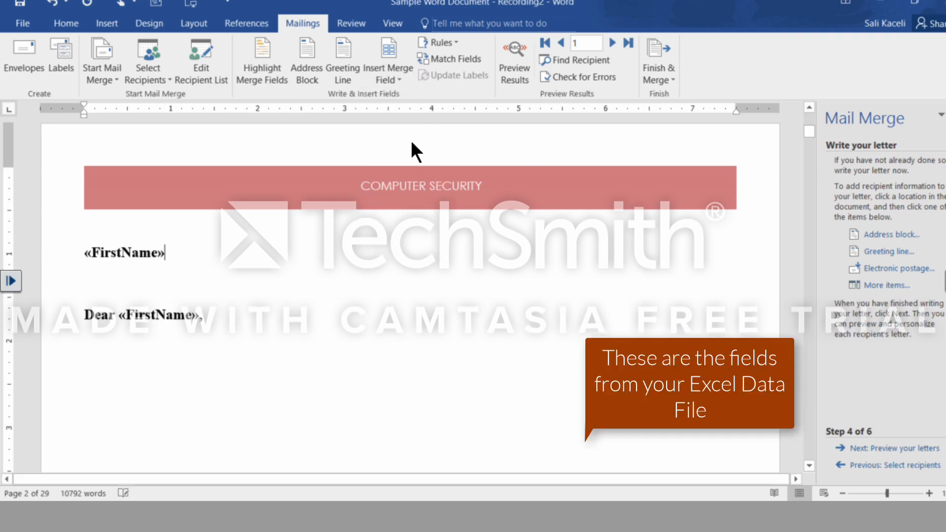
{"action": "left_click", "coordinate": [397, 77]}
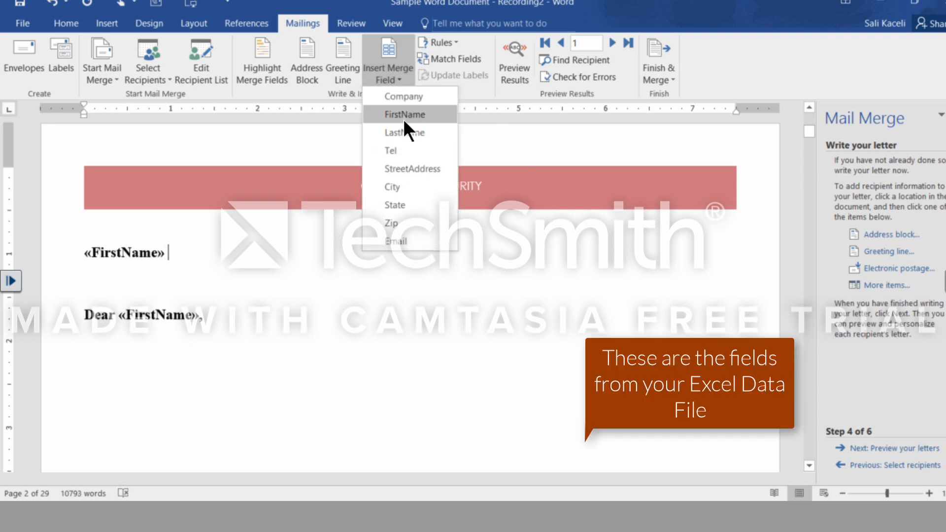
{"action": "left_click", "coordinate": [405, 131]}
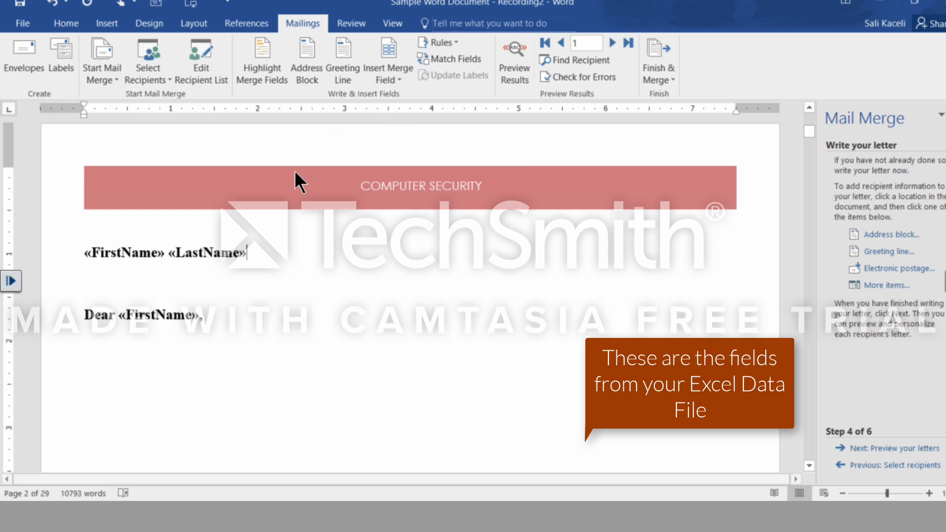
Below the name line, insert the StreetAddress merge field and a line reading "«City», «State»".
{"action": "key", "text": "Return"}
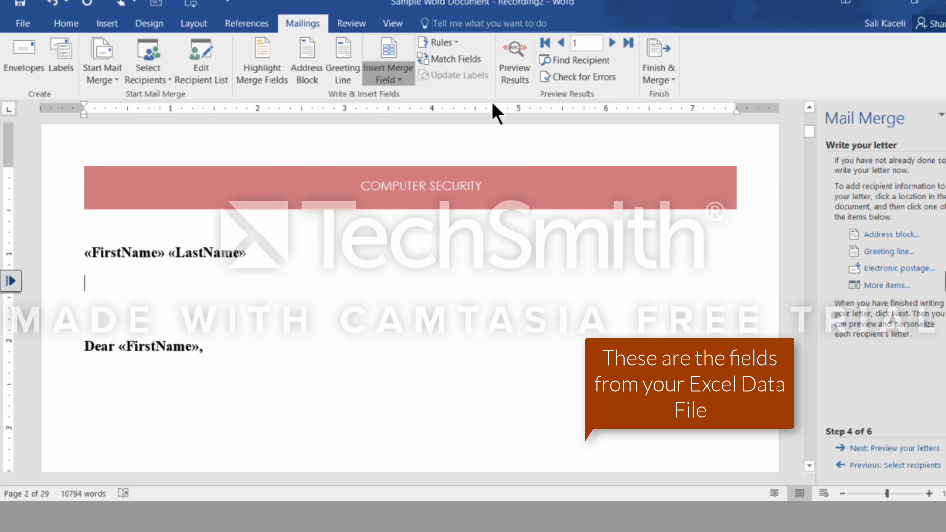
{"action": "left_click", "coordinate": [388, 74]}
{"action": "left_click", "coordinate": [425, 169]}
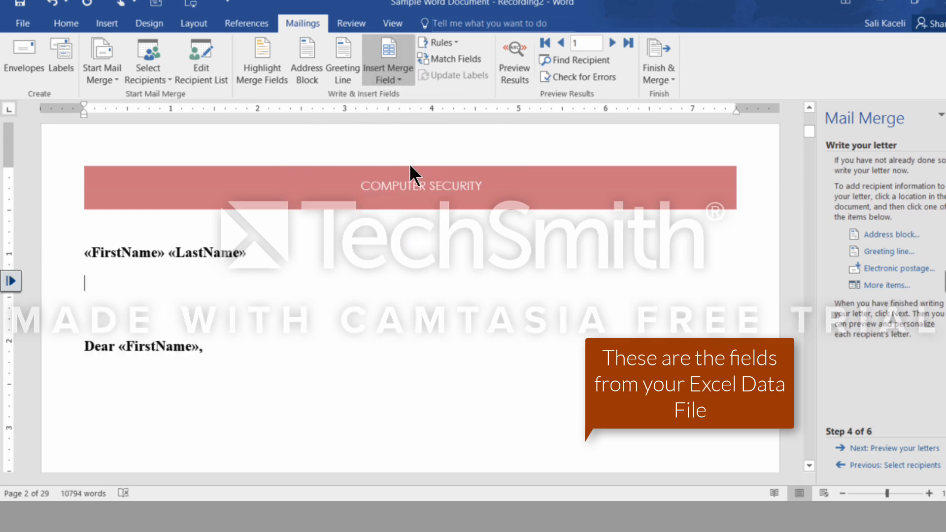
{"action": "left_click", "coordinate": [389, 74]}
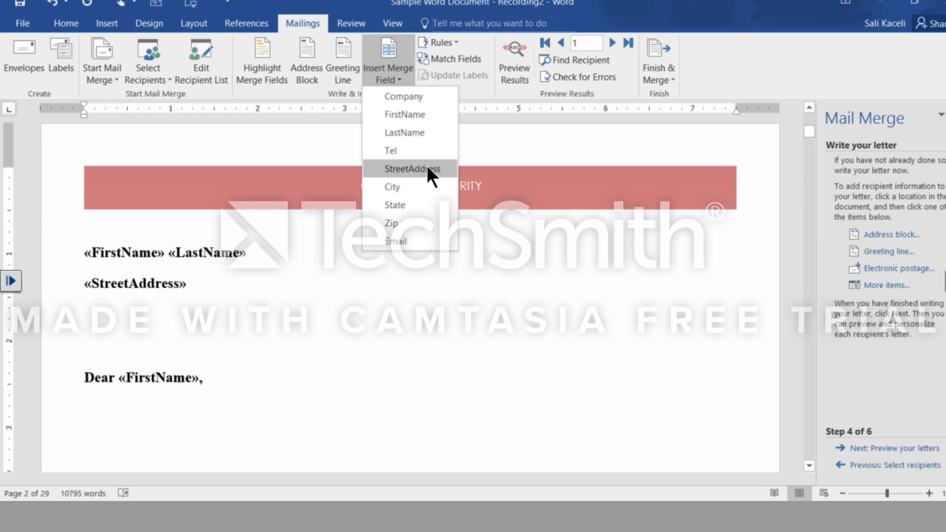
{"action": "left_click", "coordinate": [397, 186]}
{"action": "type", "text": ","}
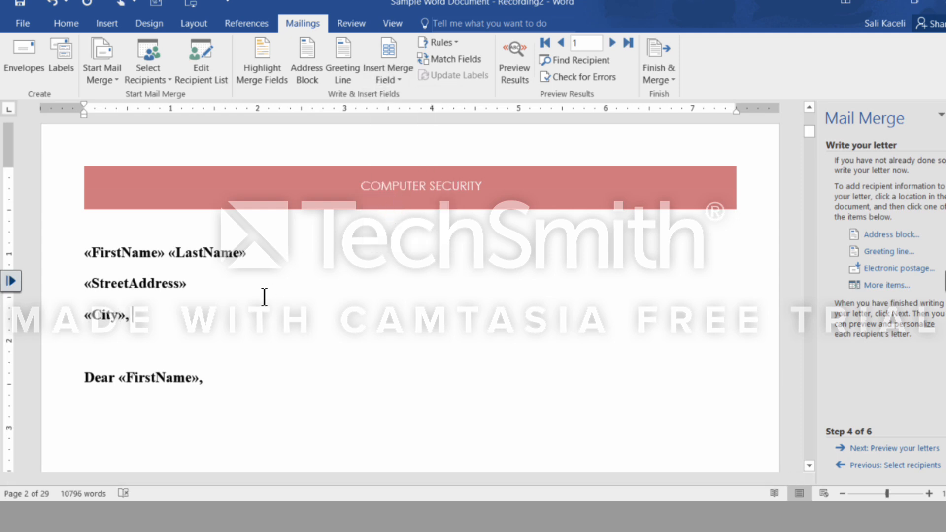
{"action": "left_click", "coordinate": [389, 74]}
{"action": "key", "text": "Escape"}
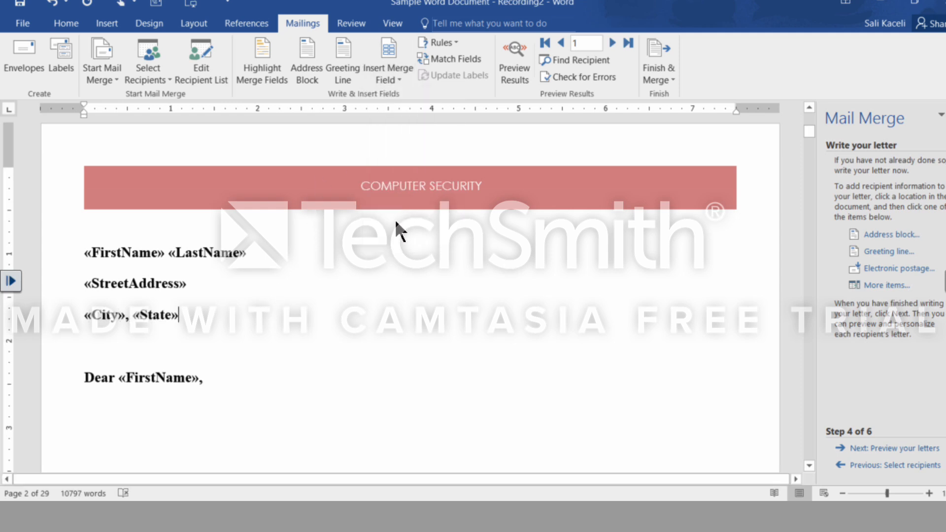
Add a space and the Zip merge field after «State» in the address lines.
{"action": "left_click", "coordinate": [397, 71]}
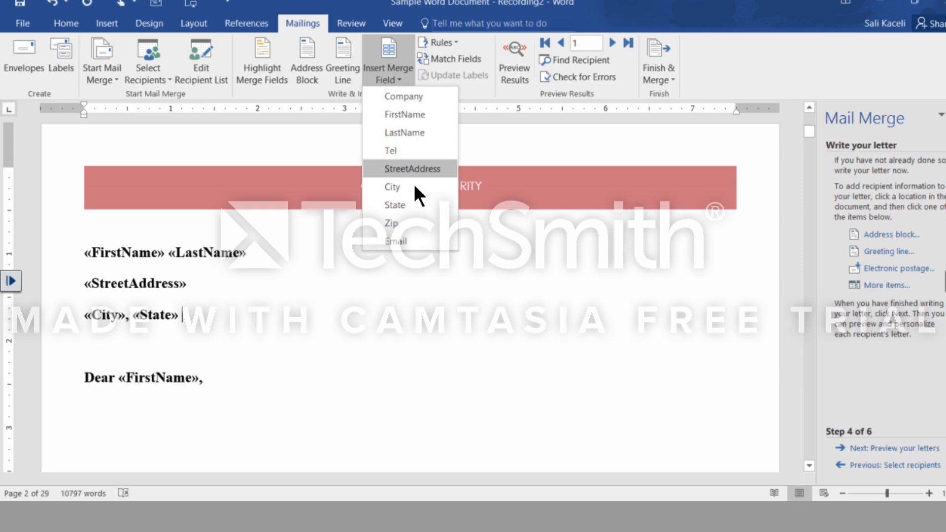
{"action": "left_click", "coordinate": [401, 221]}
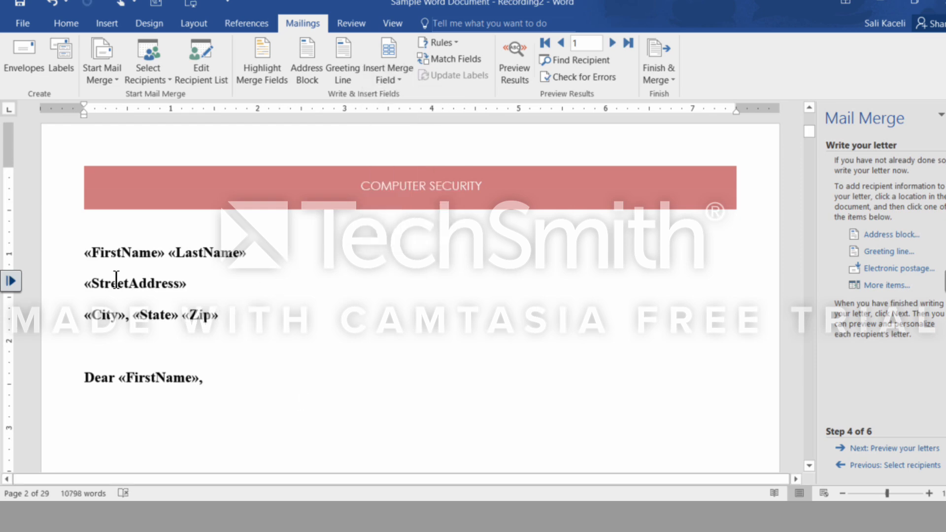
{"action": "left_click", "coordinate": [78, 255], "text": "shift"}
{"action": "left_click", "coordinate": [246, 317]}
Below the greeting, write "Below is the annual report for your investments. If you have any concerns, please contact us as soon as possible.".
{"action": "left_click", "coordinate": [241, 376]}
{"action": "key", "text": "Return"}
{"action": "type", "text": "Be"}
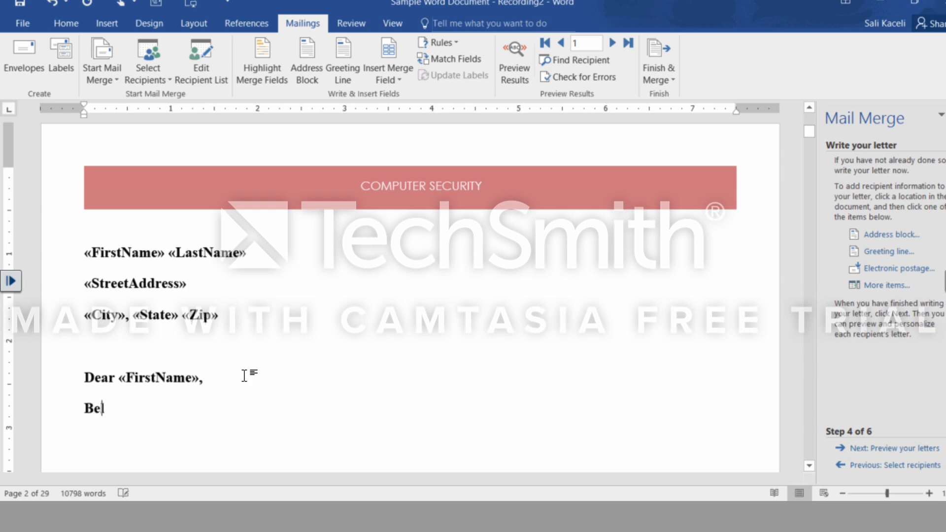
{"action": "type", "text": "low is the annua"}
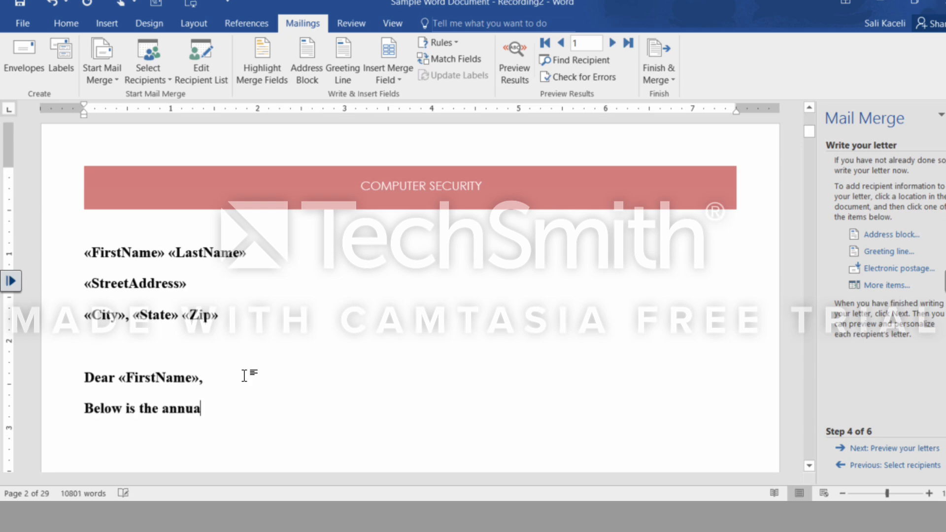
{"action": "type", "text": "l report for y"}
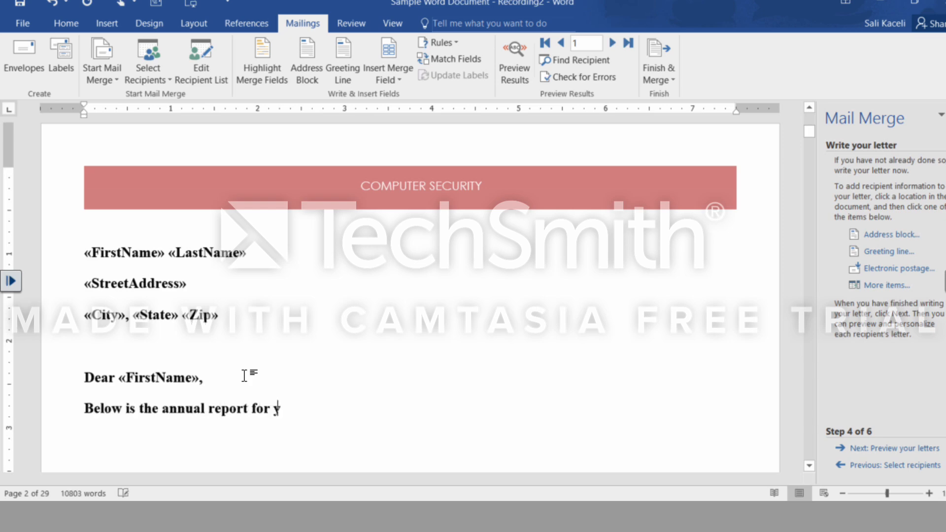
{"action": "type", "text": "our investments. If you have any concerns, please cont"}
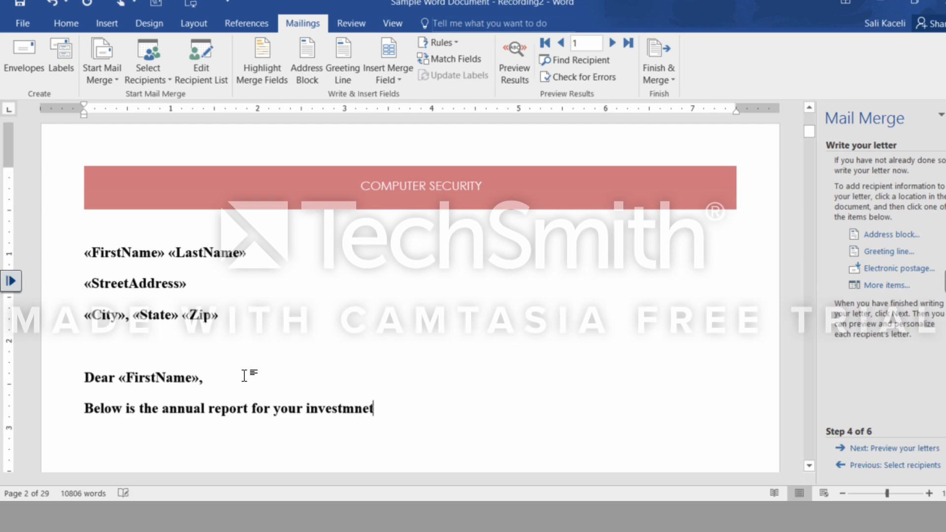
{"action": "key", "text": "BackSpace"}
{"action": "key", "text": "BackSpace"}
{"action": "key", "text": "BackSpace"}
{"action": "type", "text": "ents. If you have any concerns, please contact us as soon as possible."}
{"action": "key", "text": "Return"}
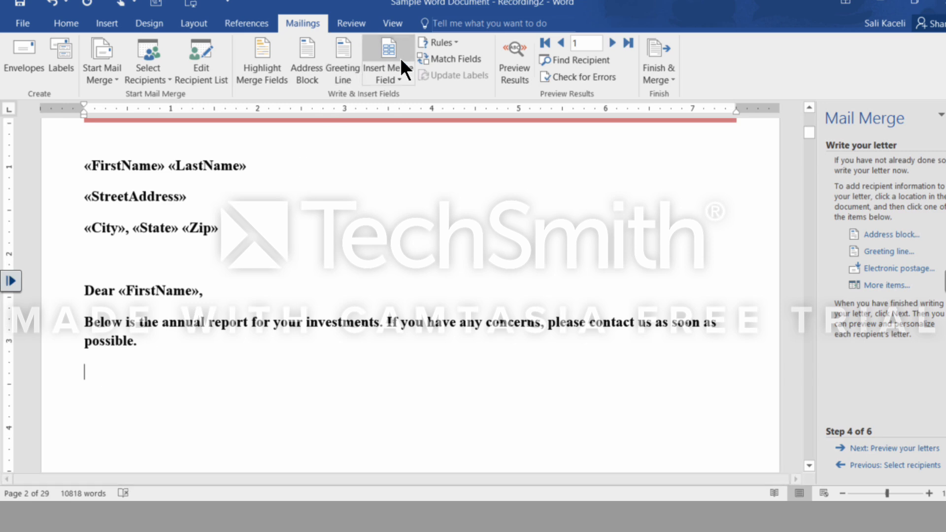
End the letter with "Sincerely," and the sender's name, and save it as "Sample Word Document - Mail Merge".
{"action": "left_click", "coordinate": [406, 73]}
{"action": "left_click", "coordinate": [140, 461]}
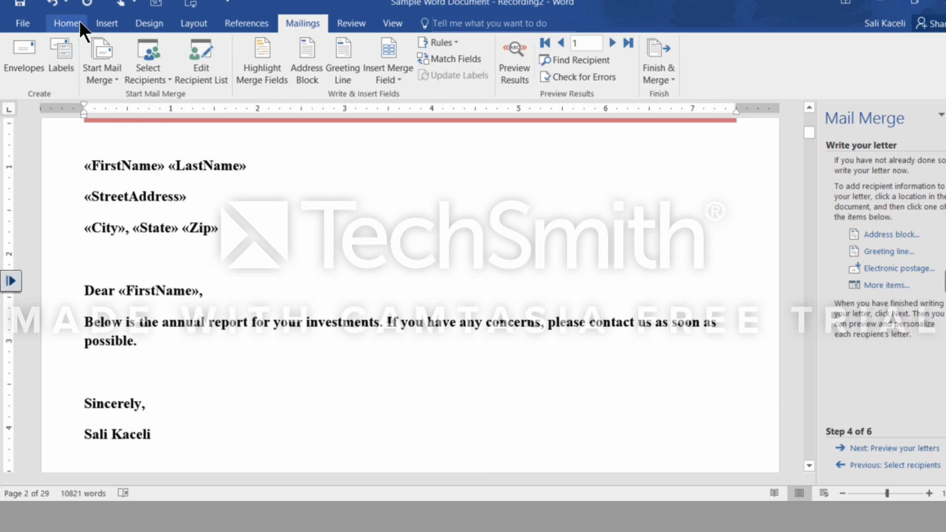
{"action": "type", "text": "Mail Merge"}
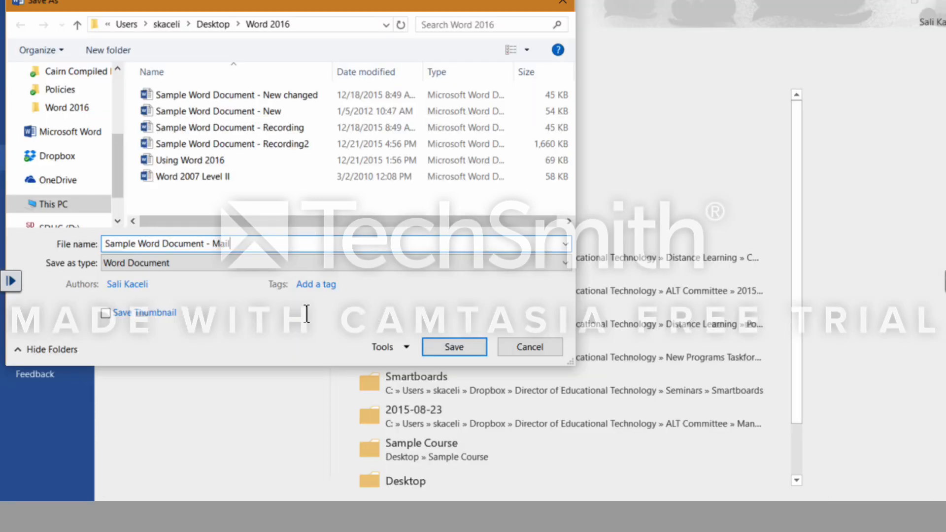
{"action": "key", "text": "Return"}
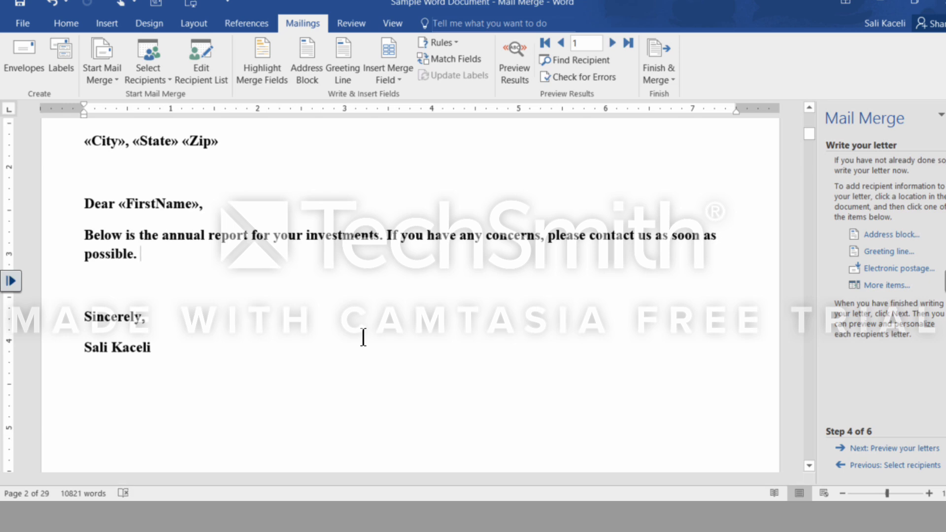
Proceed to the letter preview and check the first recipient's name, address, greeting and body text.
{"action": "left_click", "coordinate": [895, 456]}
{"action": "scroll", "coordinate": [394, 296], "scroll_direction": "up", "scroll_amount": 3}
{"action": "left_click", "coordinate": [163, 254]}
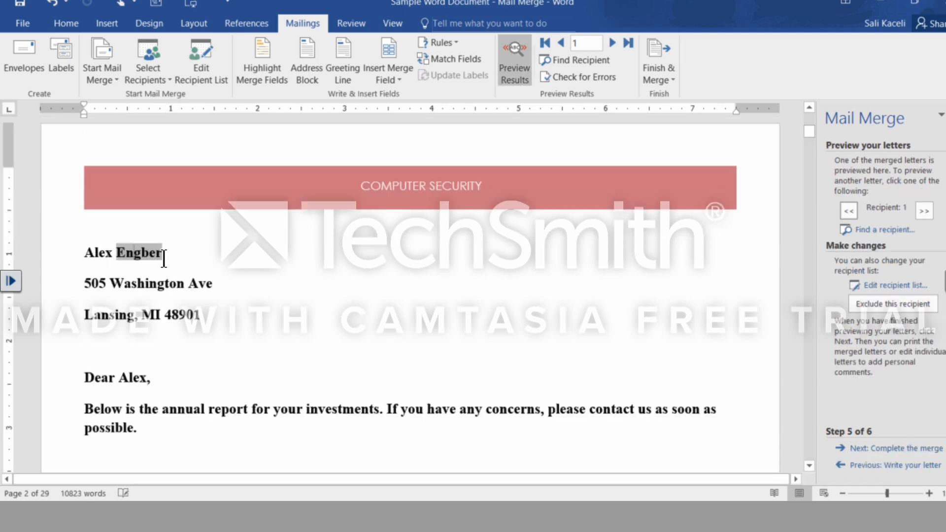
{"action": "left_click", "coordinate": [155, 389]}
{"action": "scroll", "coordinate": [157, 393], "scroll_direction": "down", "scroll_amount": 2}
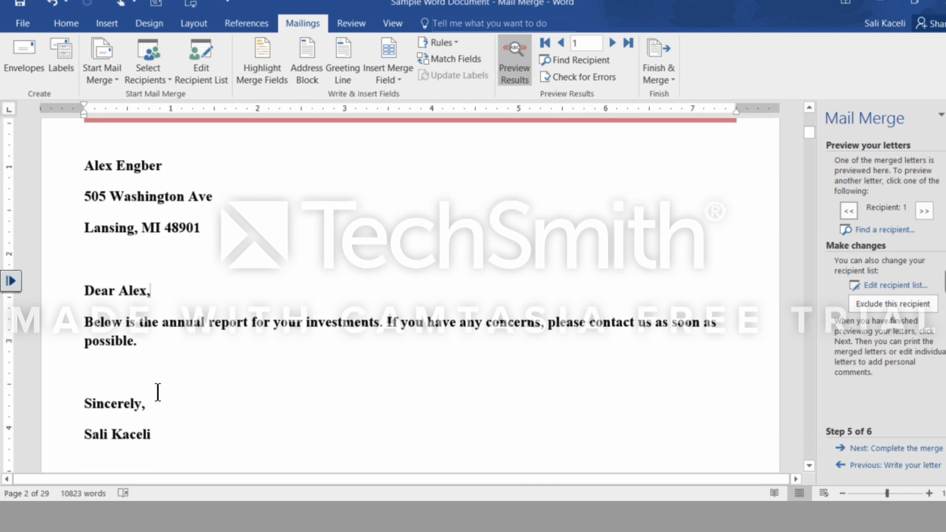
Page through the previewed letters up to recipient 16.
{"action": "left_click", "coordinate": [924, 211]}
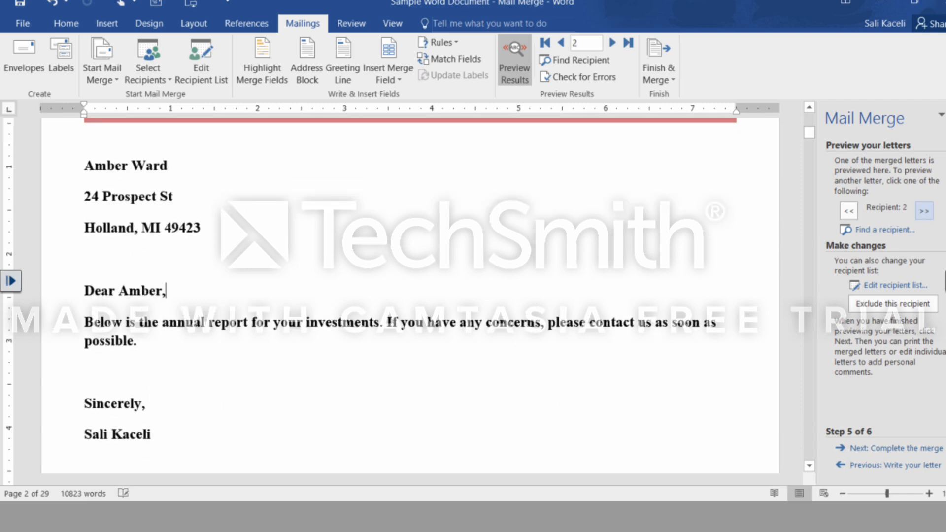
{"action": "left_click", "coordinate": [925, 211]}
{"action": "left_click", "coordinate": [924, 211]}
{"action": "left_click", "coordinate": [924, 211]}
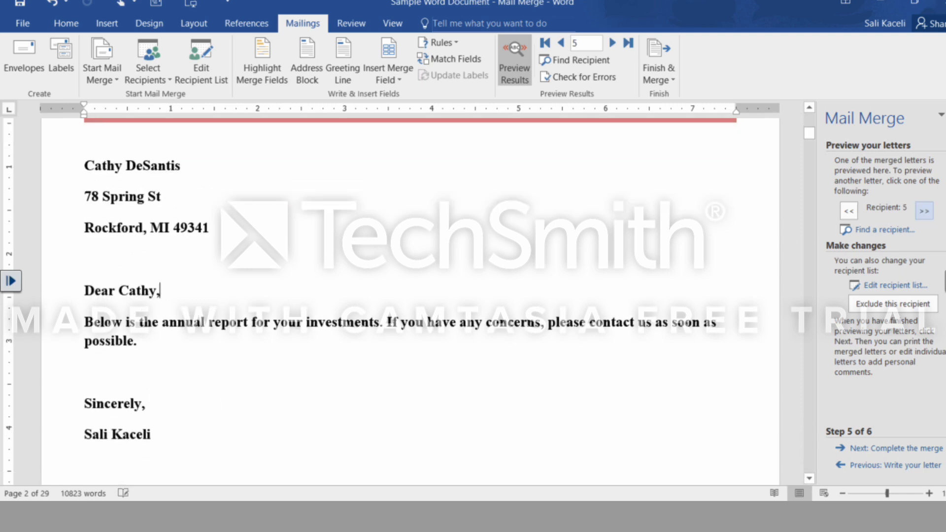
{"action": "left_click", "coordinate": [925, 211]}
{"action": "left_click", "coordinate": [925, 211]}
{"action": "left_click", "coordinate": [925, 211]}
{"action": "left_click", "coordinate": [924, 211]}
{"action": "left_click", "coordinate": [925, 211]}
{"action": "left_click", "coordinate": [925, 211]}
{"action": "left_click", "coordinate": [924, 211]}
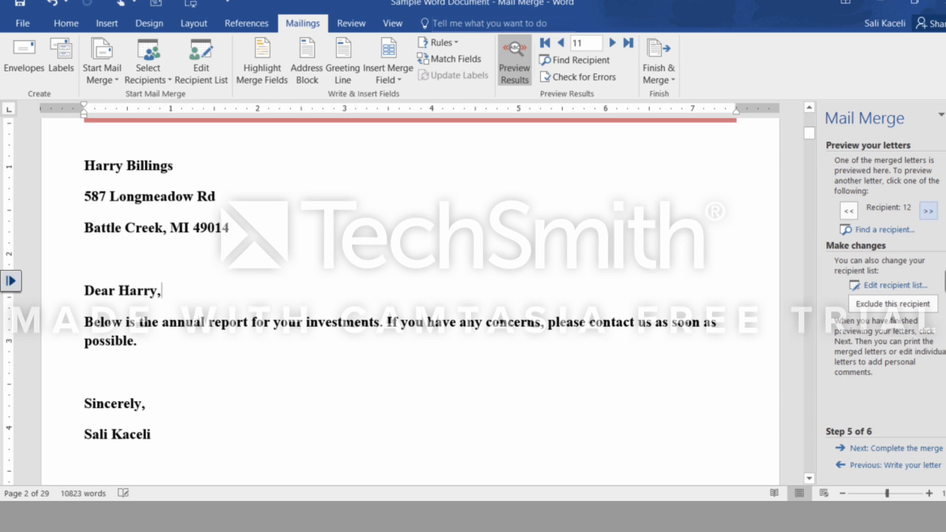
{"action": "left_click", "coordinate": [925, 211]}
{"action": "left_click", "coordinate": [924, 211]}
{"action": "left_click", "coordinate": [924, 211]}
{"action": "left_click", "coordinate": [924, 210]}
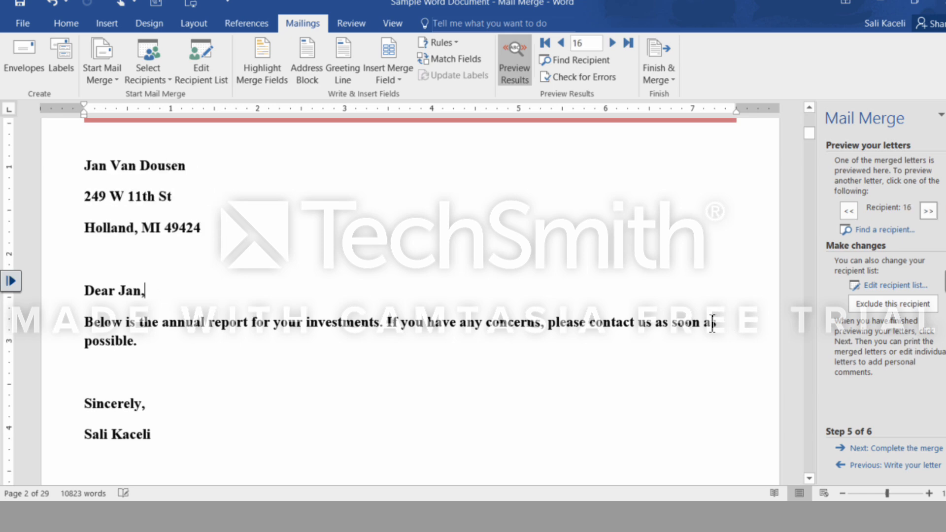
Complete the mail merge by merging all records into a new document of individual letters.
{"action": "left_click", "coordinate": [916, 449]}
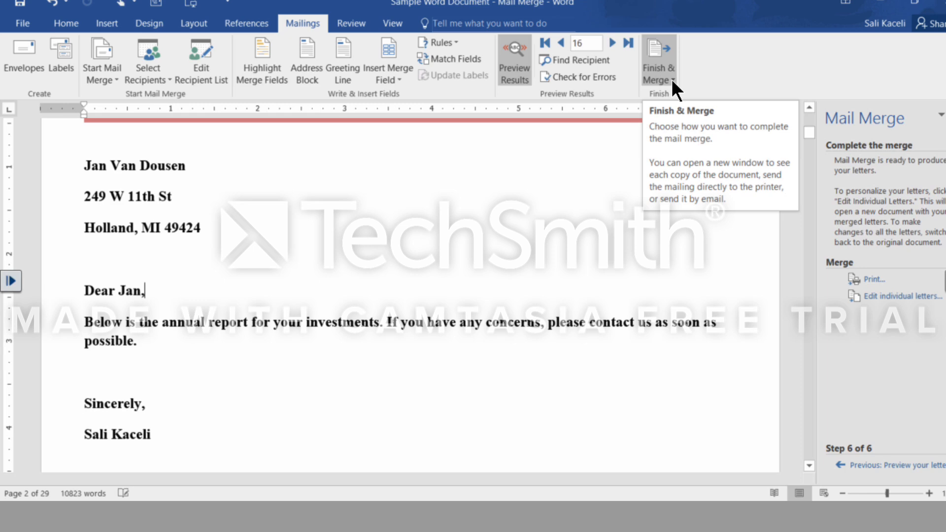
{"action": "left_click", "coordinate": [880, 298]}
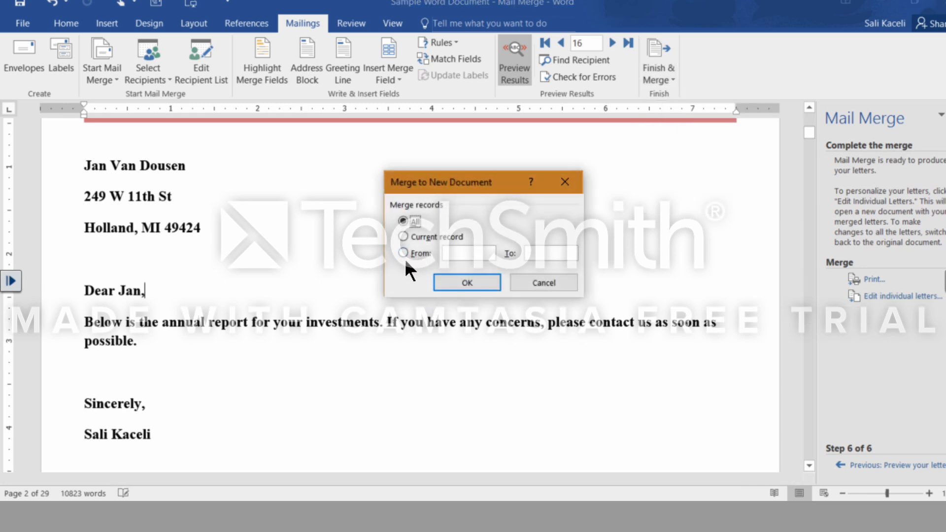
{"action": "left_click", "coordinate": [466, 282]}
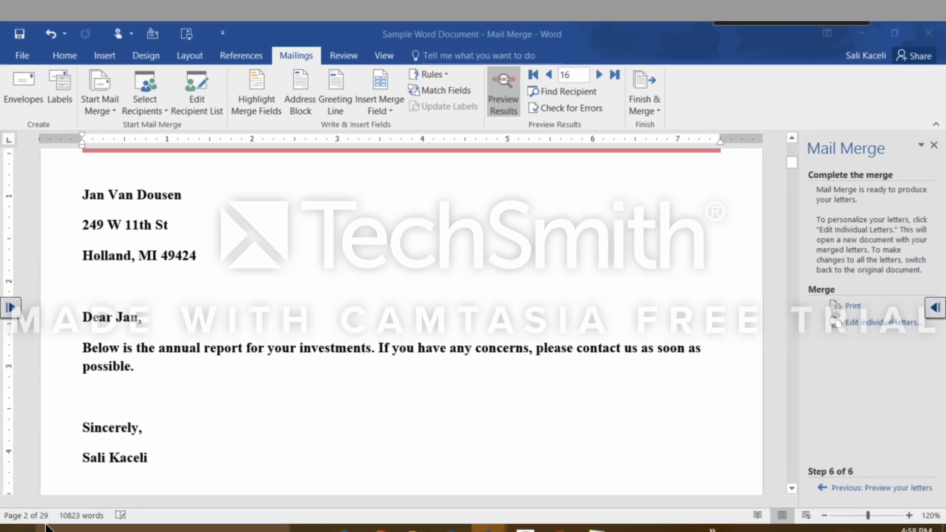
Examine the individual letters in the merged document for each recipient's name, address and greeting.
{"action": "scroll", "coordinate": [660, 282], "scroll_direction": "down", "scroll_amount": 10}
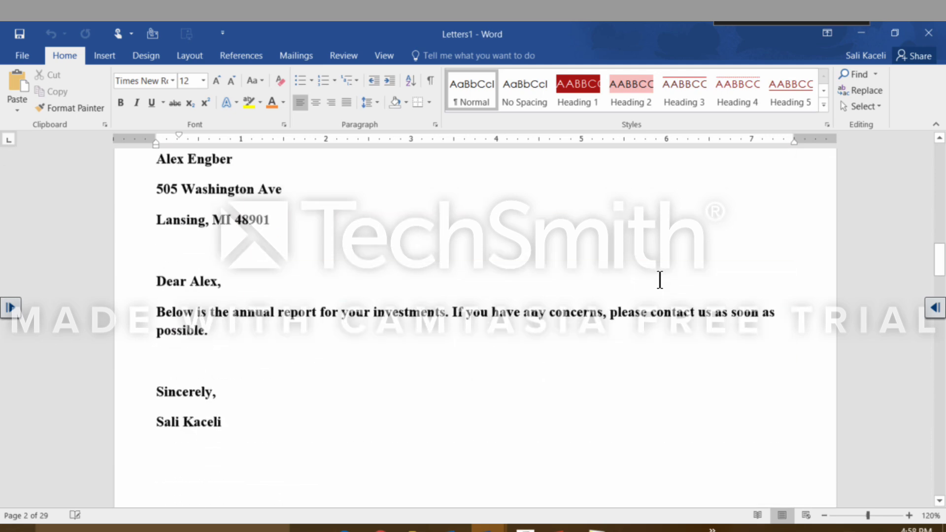
{"action": "scroll", "coordinate": [456, 283], "scroll_direction": "up", "scroll_amount": 3}
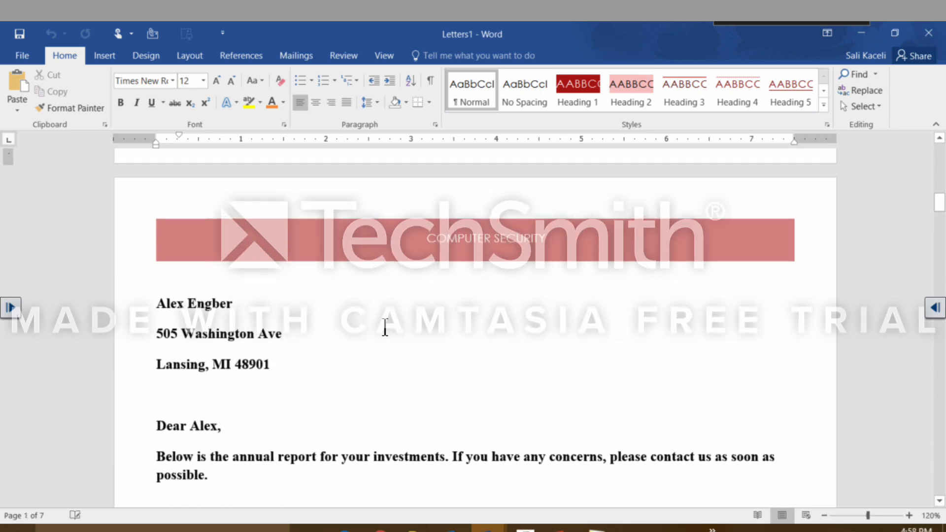
{"action": "scroll", "coordinate": [379, 320], "scroll_direction": "down", "scroll_amount": 3}
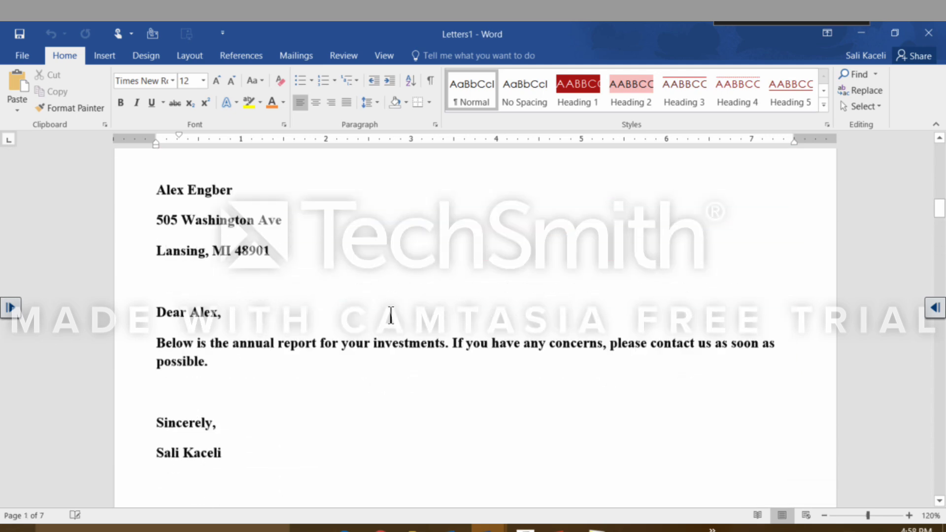
{"action": "scroll", "coordinate": [397, 310], "scroll_direction": "up", "scroll_amount": 6}
{"action": "scroll", "coordinate": [360, 344], "scroll_direction": "down", "scroll_amount": 3}
{"action": "scroll", "coordinate": [337, 345], "scroll_direction": "up", "scroll_amount": 10}
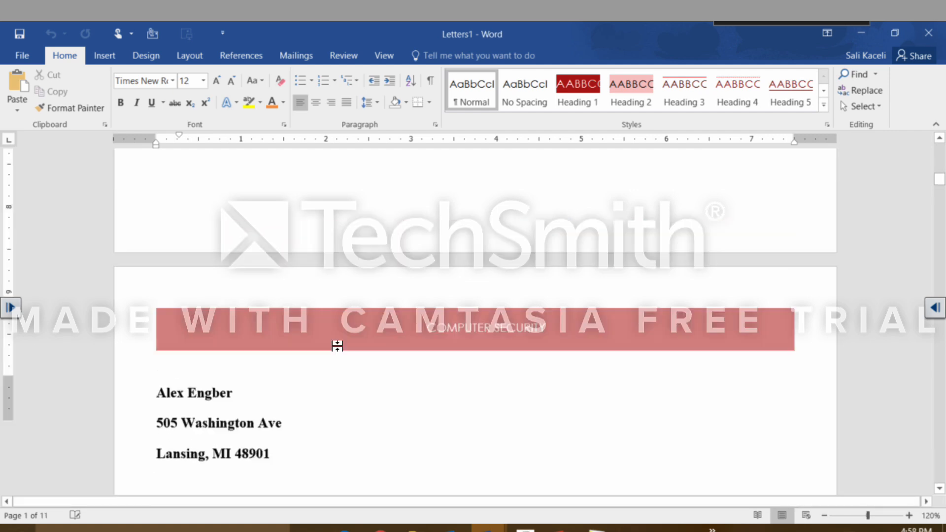
{"action": "scroll", "coordinate": [330, 330], "scroll_direction": "down", "scroll_amount": 4}
{"action": "scroll", "coordinate": [326, 338], "scroll_direction": "down", "scroll_amount": 8}
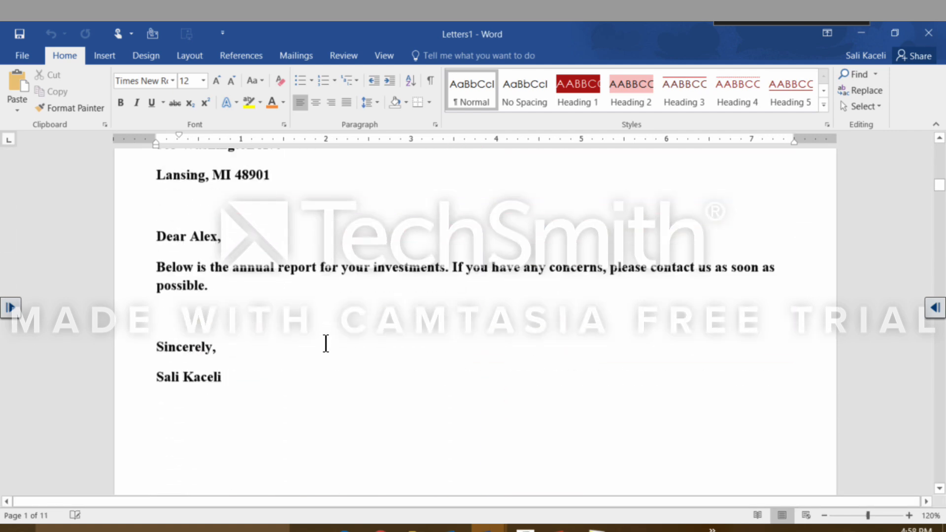
{"action": "scroll", "coordinate": [326, 345], "scroll_direction": "up", "scroll_amount": 2}
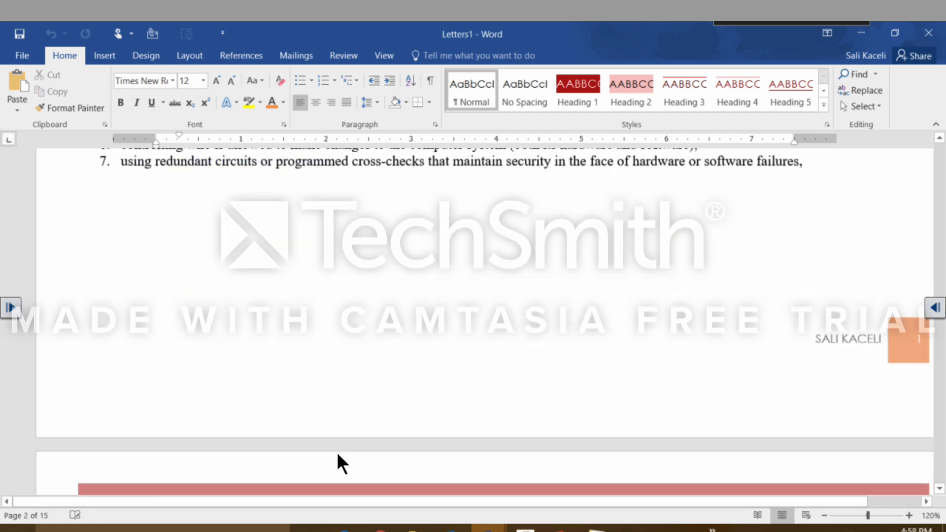
{"action": "scroll", "coordinate": [329, 436], "scroll_direction": "down", "scroll_amount": 4}
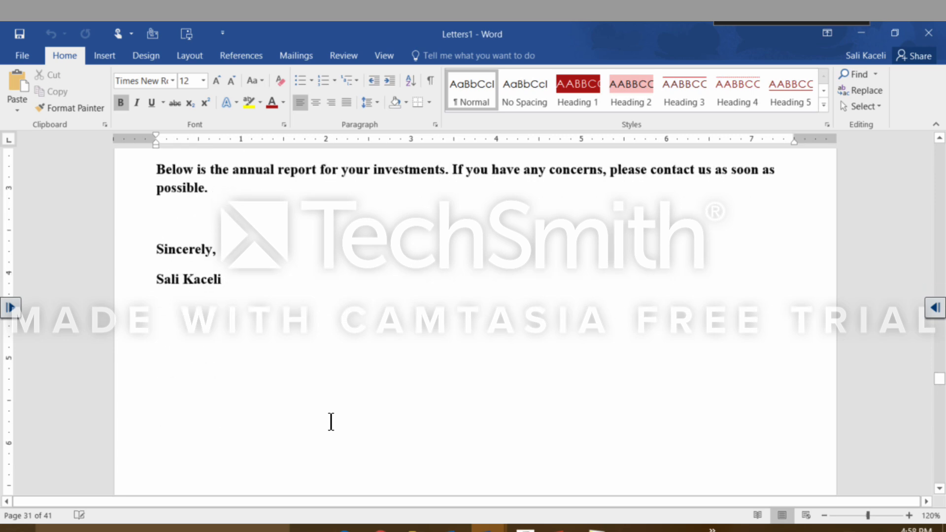
{"action": "scroll", "coordinate": [330, 427], "scroll_direction": "up", "scroll_amount": 2}
{"action": "scroll", "coordinate": [329, 432], "scroll_direction": "down", "scroll_amount": 18}
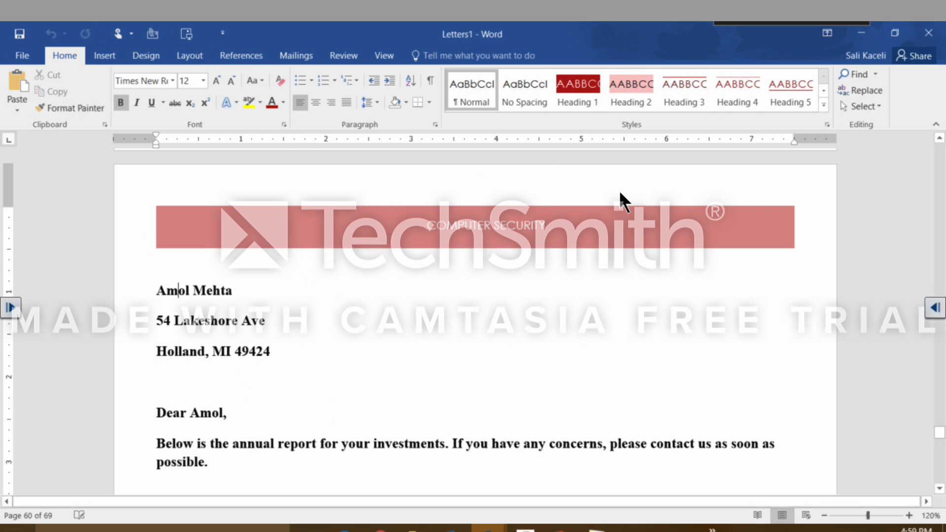
Close the merged letters document without saving it.
{"action": "mouse_move", "coordinate": [488, 528]}
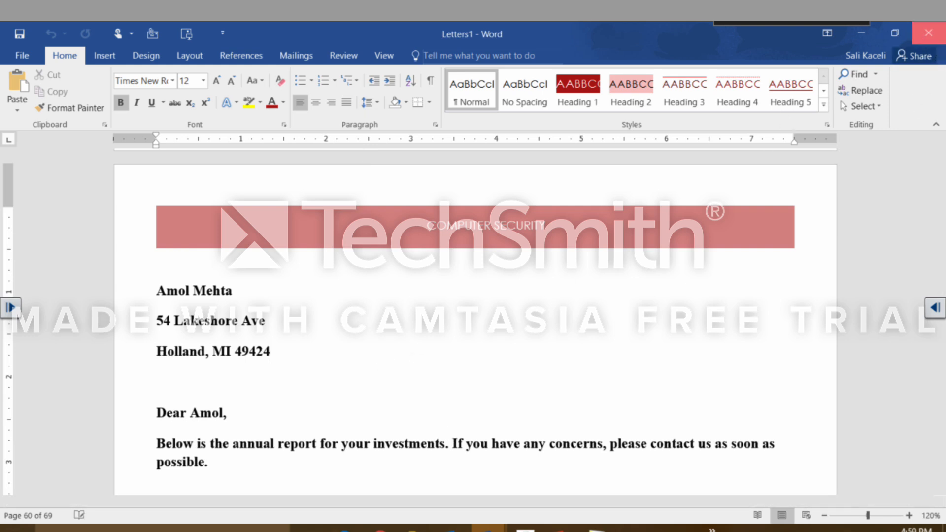
{"action": "left_click", "coordinate": [928, 33]}
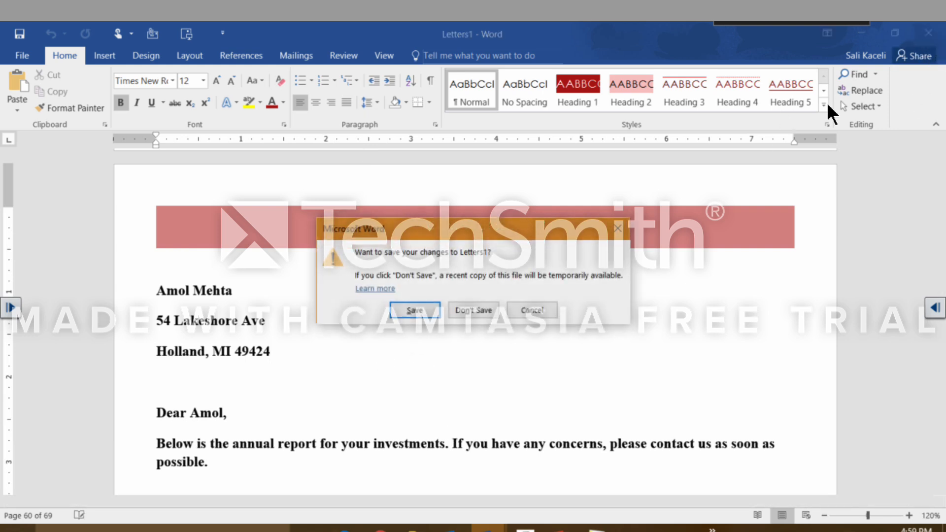
{"action": "left_click", "coordinate": [476, 310]}
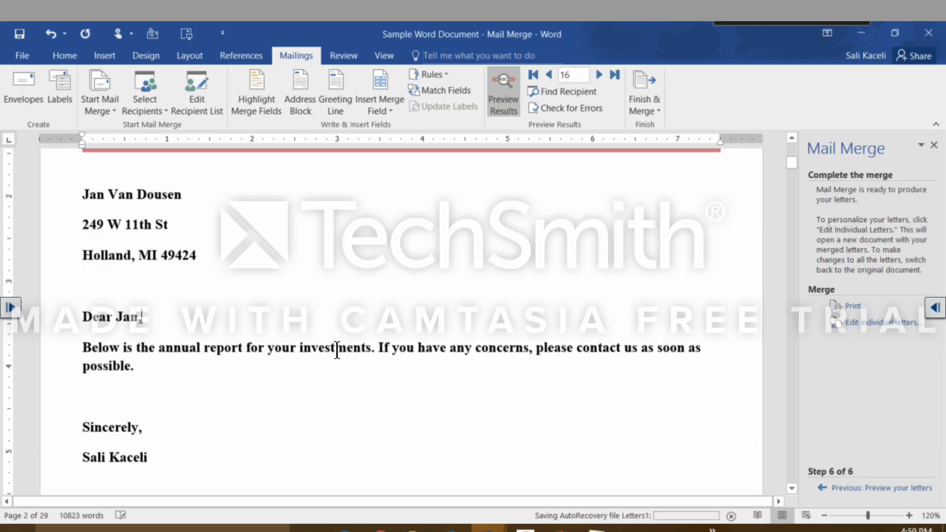
Close and reopen "Sample Word Document - Mail Merge", allowing the SQL command that loads the customer data.
{"action": "left_click", "coordinate": [929, 33]}
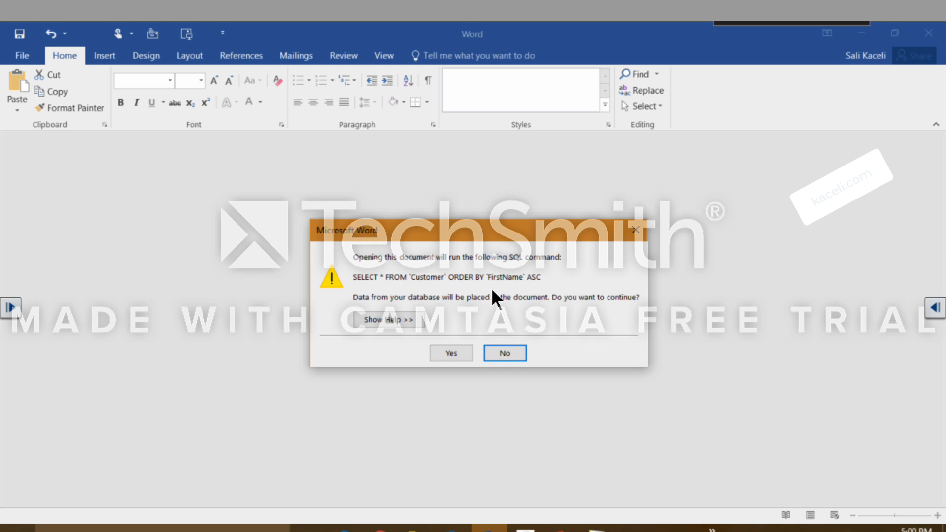
{"action": "left_click", "coordinate": [457, 351]}
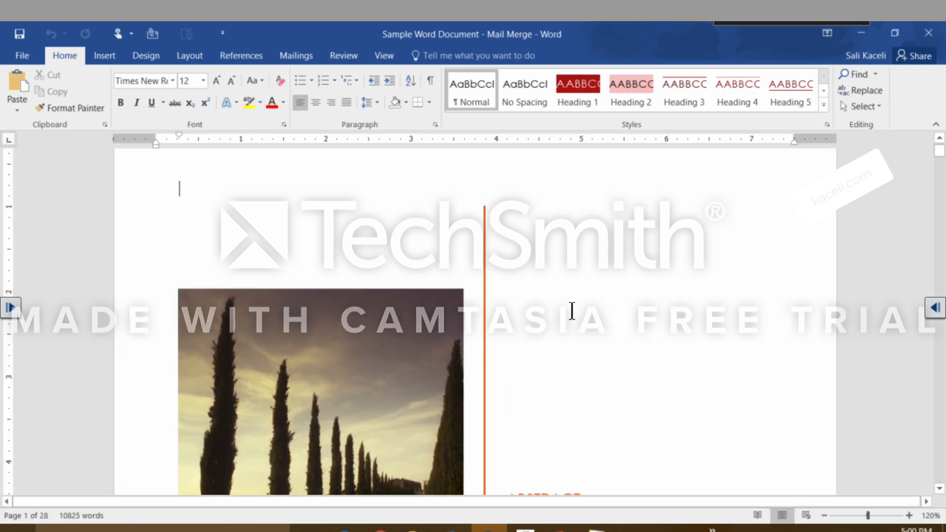
Review the Finish & Merge options and the contents of the reopened mail merge document.
{"action": "left_click", "coordinate": [298, 57]}
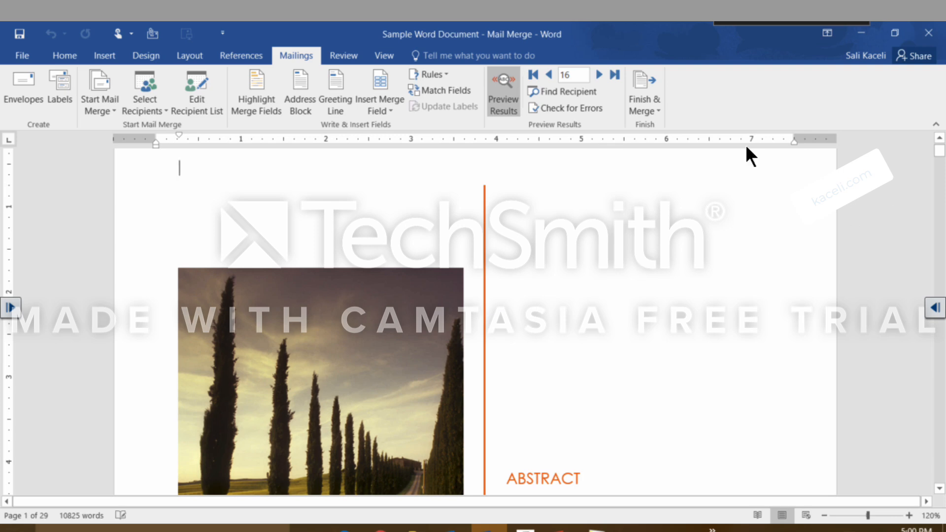
{"action": "left_click", "coordinate": [657, 112]}
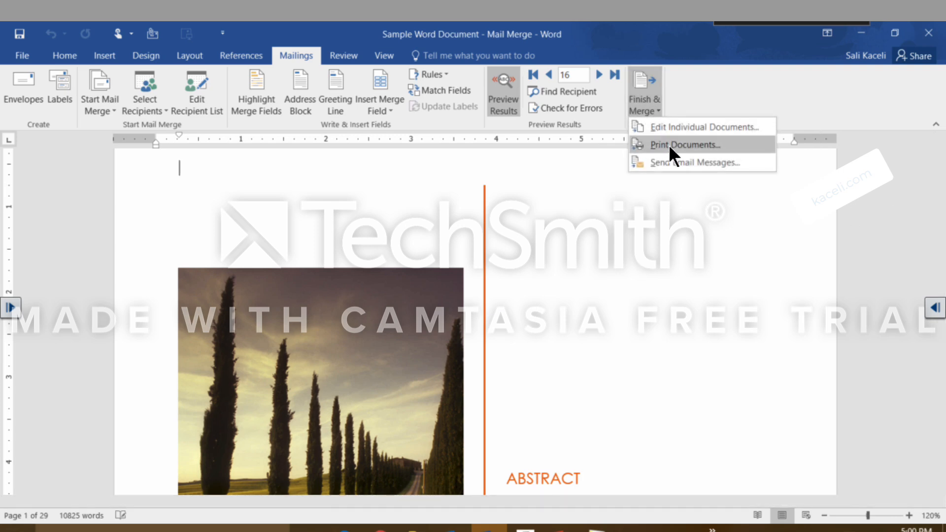
{"action": "left_click", "coordinate": [753, 306]}
{"action": "scroll", "coordinate": [483, 295], "scroll_direction": "down", "scroll_amount": 5}
{"action": "scroll", "coordinate": [483, 295], "scroll_direction": "down", "scroll_amount": 5}
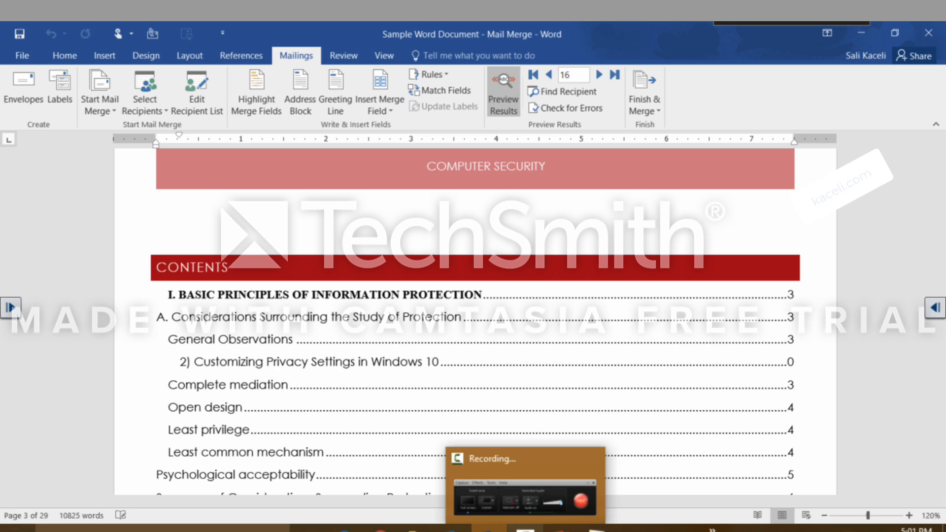
Switch to Excel's Financial Calculations sheet, search for the "pmt" function for cell C10 and open its arguments.
{"action": "left_click", "coordinate": [786, 365]}
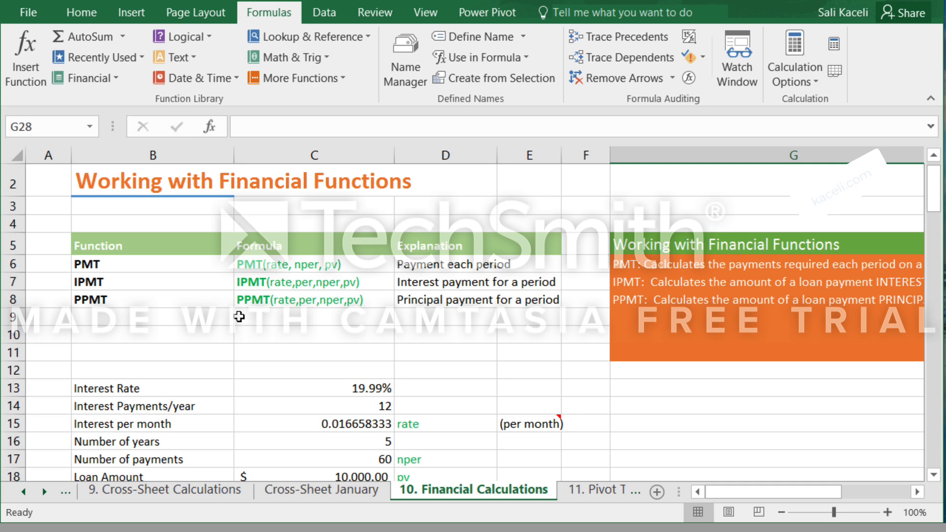
{"action": "left_click", "coordinate": [262, 331]}
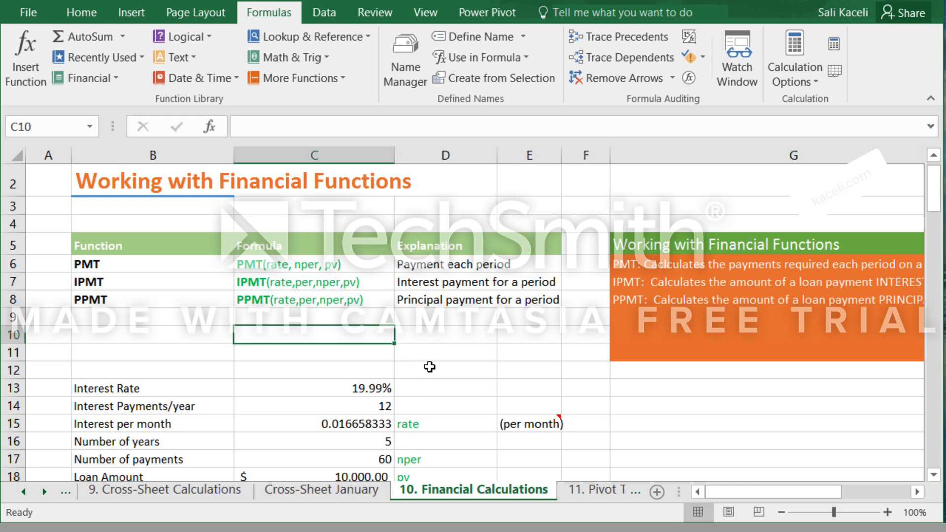
{"action": "left_click", "coordinate": [35, 76]}
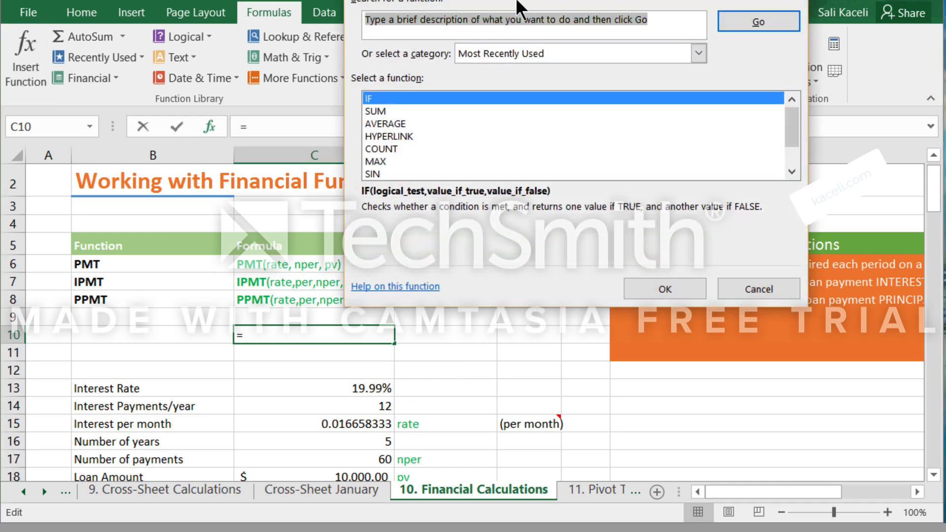
{"action": "type", "text": "pmt"}
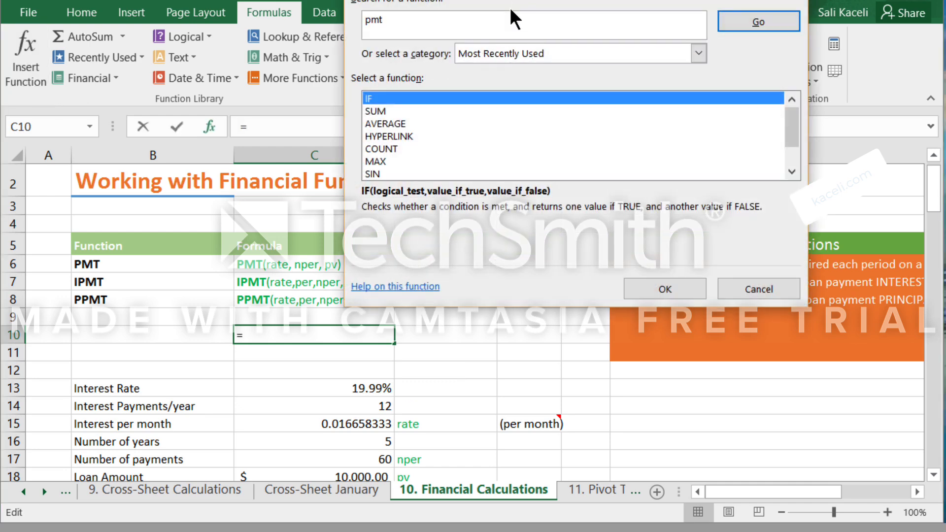
{"action": "left_click", "coordinate": [759, 22]}
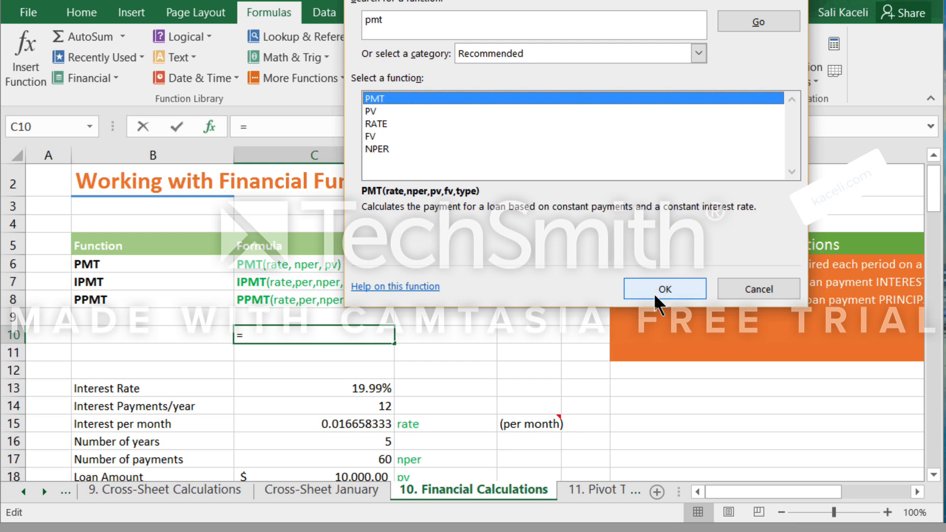
{"action": "left_click", "coordinate": [398, 288]}
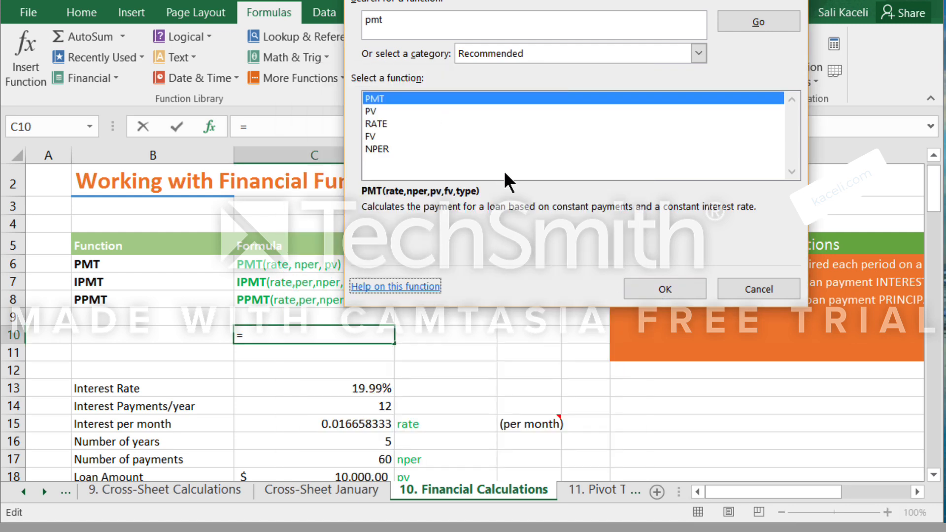
{"action": "left_click", "coordinate": [666, 289]}
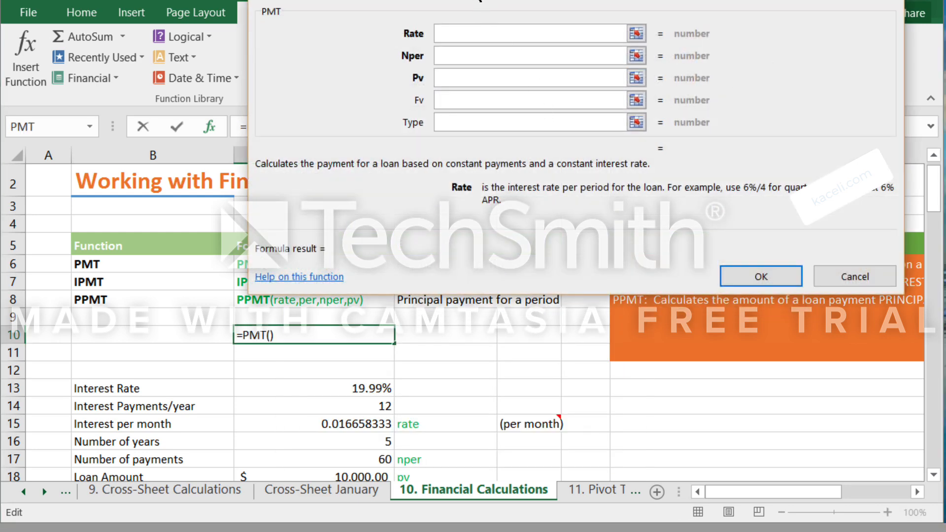
Examine the descriptions of PMT's Rate, Nper and Pv arguments, and cancel the function.
{"action": "left_click_drag", "start_coordinate": [478, 3], "coordinate": [657, 58]}
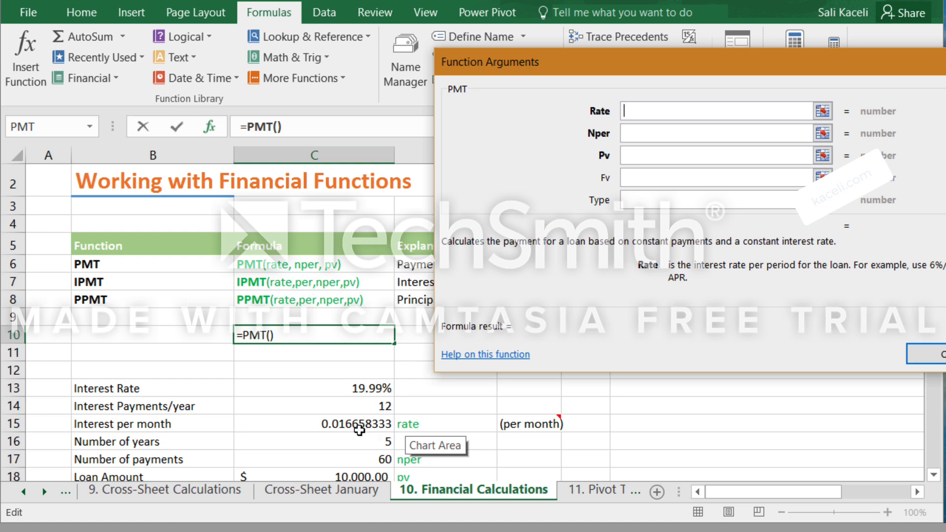
{"action": "left_click", "coordinate": [661, 138]}
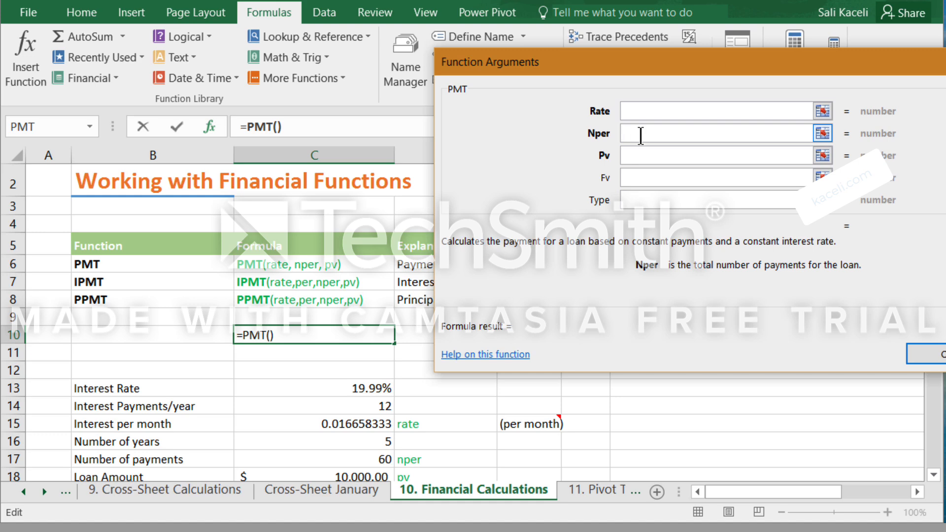
{"action": "left_click", "coordinate": [636, 155]}
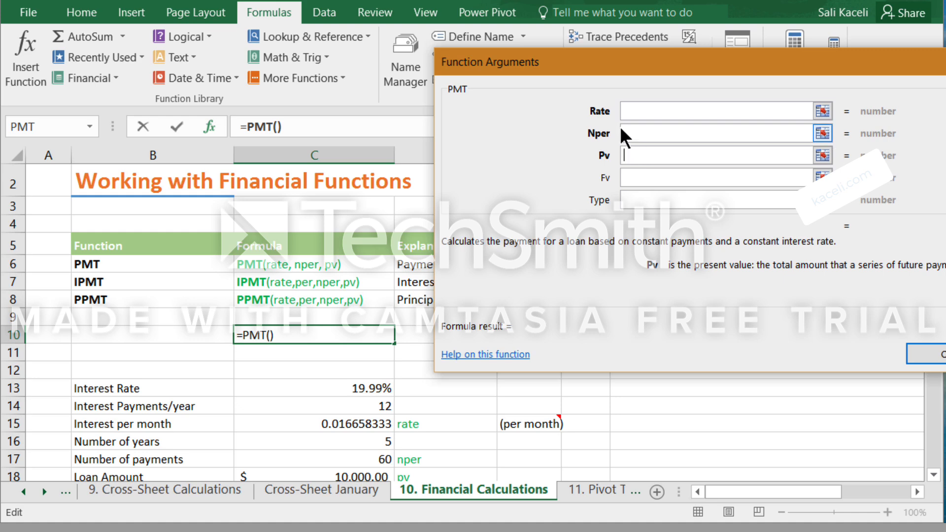
{"action": "left_click", "coordinate": [665, 112]}
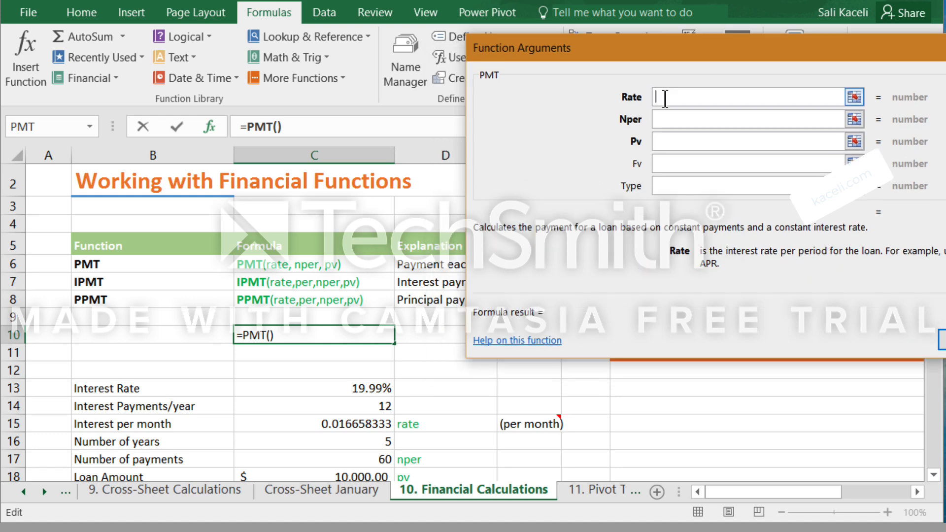
{"action": "key", "text": "Escape"}
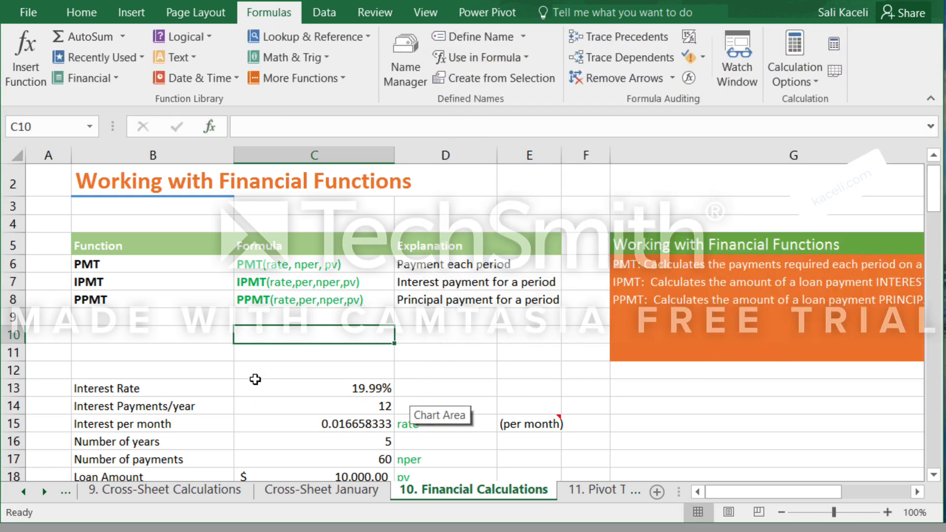
Set the loan's interest rate in C13 to 5%.
{"action": "left_click", "coordinate": [308, 391]}
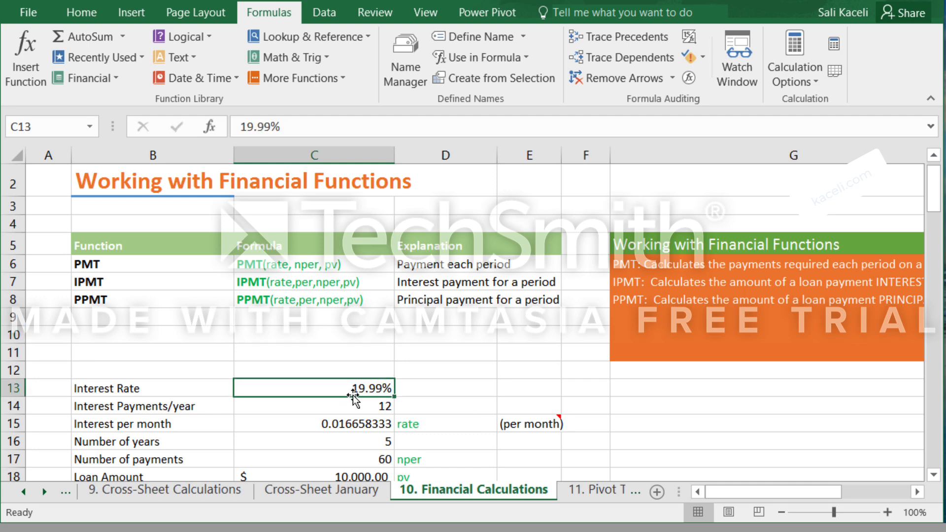
{"action": "type", "text": "5"}
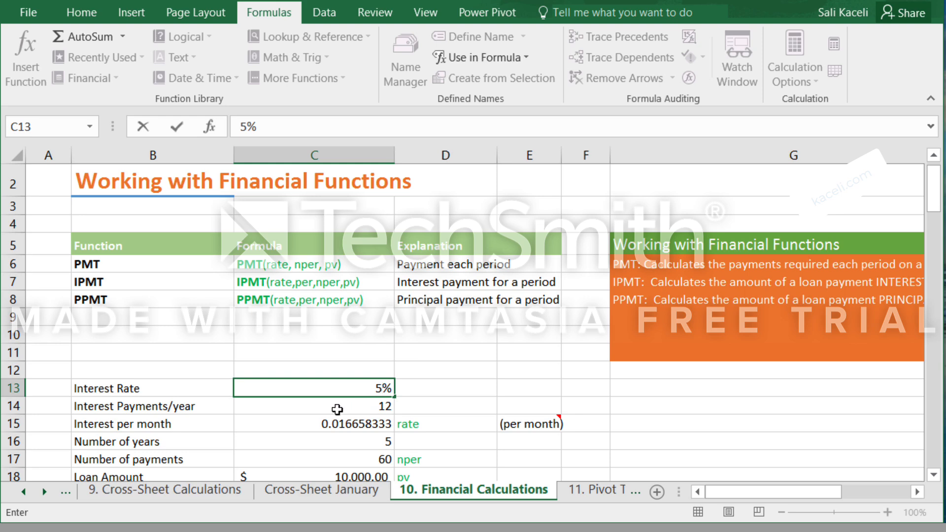
{"action": "key", "text": "Return"}
{"action": "left_click", "coordinate": [358, 390]}
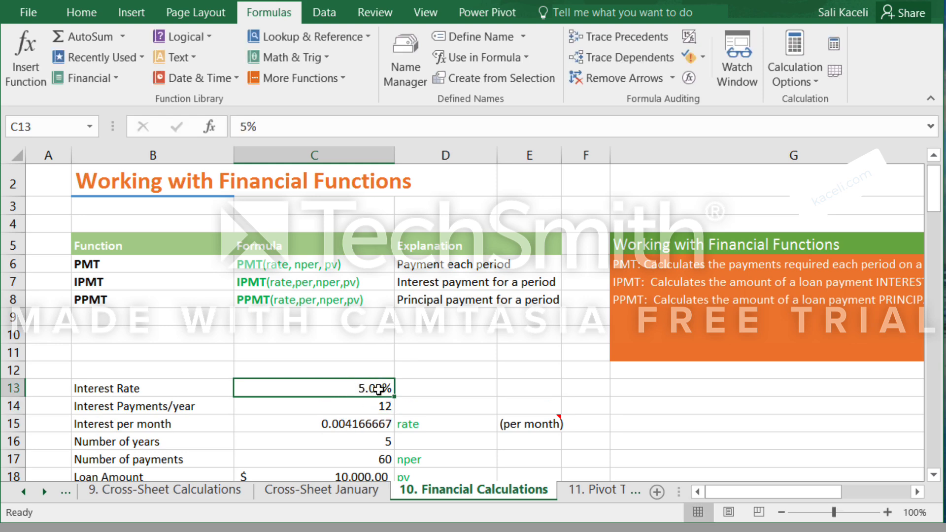
{"action": "left_click", "coordinate": [89, 14]}
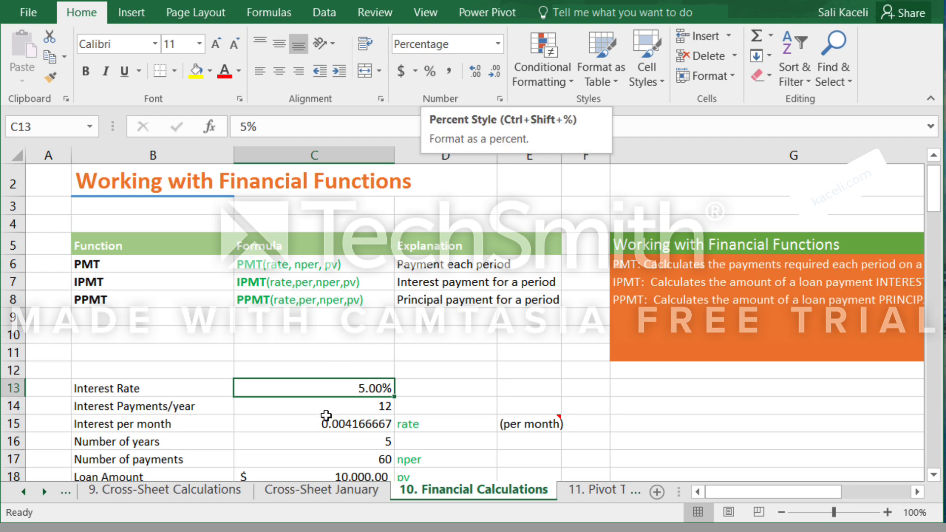
Change the interest per month formula in C15 to =C13/C14 so it references the payments-per-year cell.
{"action": "left_click", "coordinate": [352, 411]}
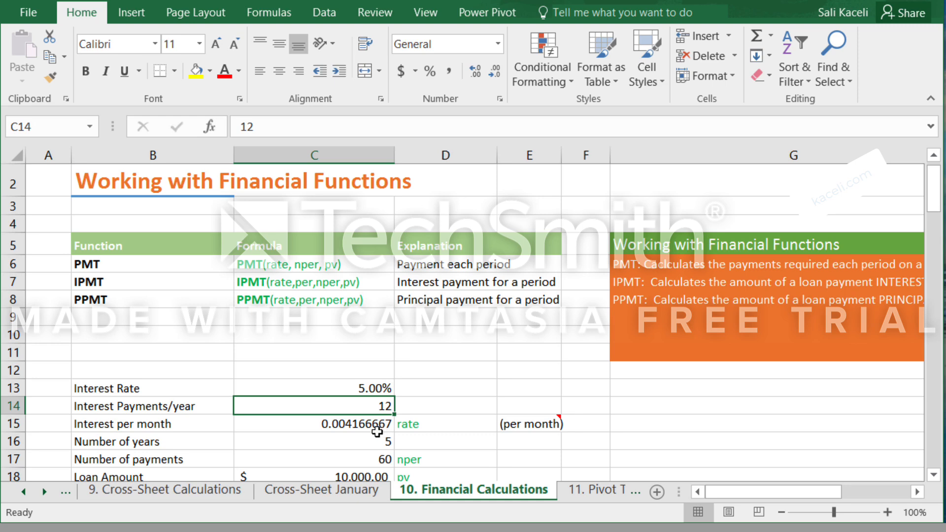
{"action": "left_click", "coordinate": [371, 425]}
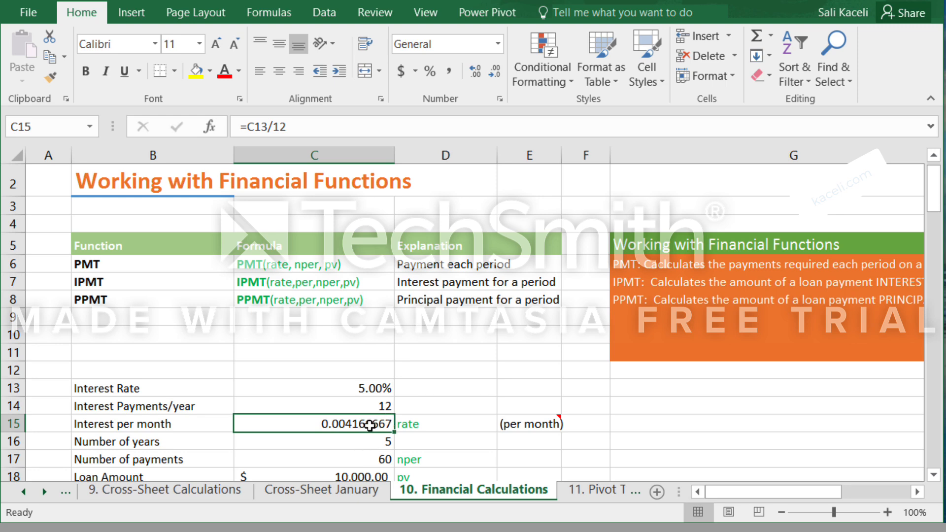
{"action": "left_click", "coordinate": [271, 127]}
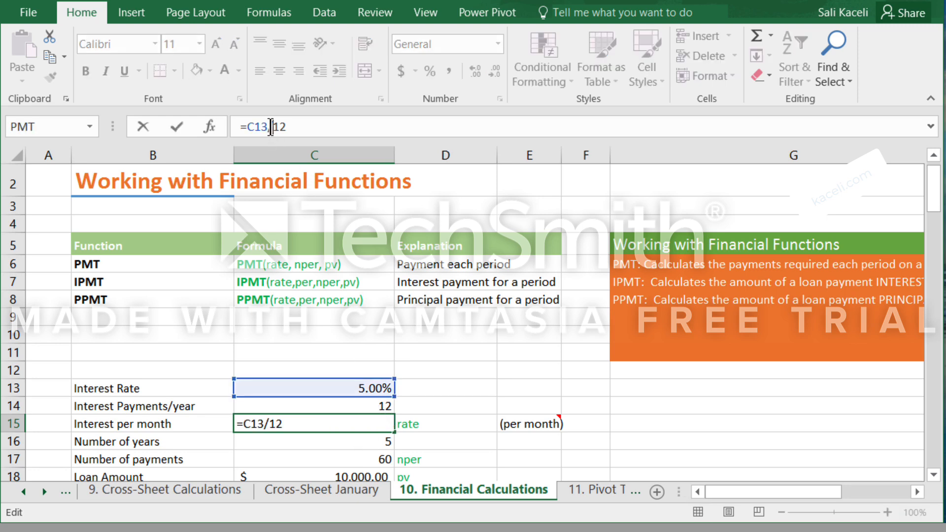
{"action": "left_click", "coordinate": [263, 127]}
{"action": "left_click", "coordinate": [328, 407]}
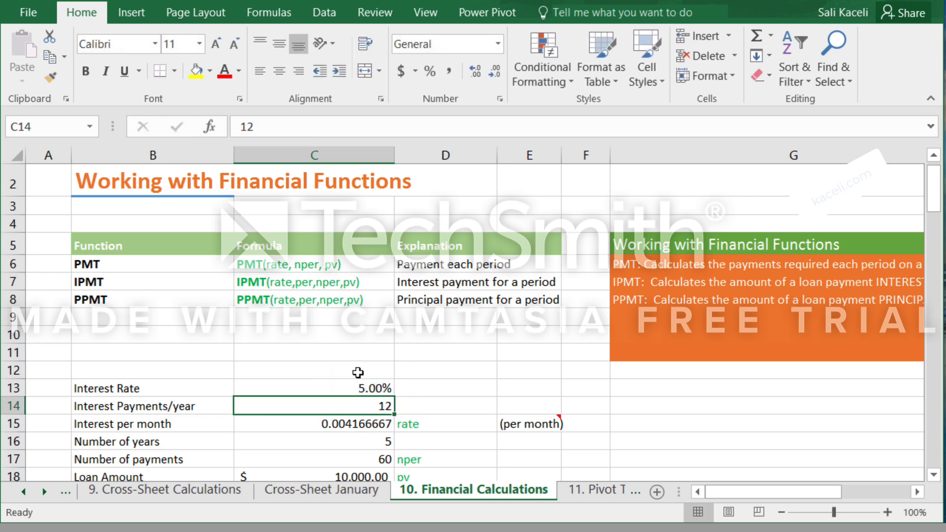
{"action": "left_click", "coordinate": [281, 127]}
{"action": "left_click", "coordinate": [351, 424]}
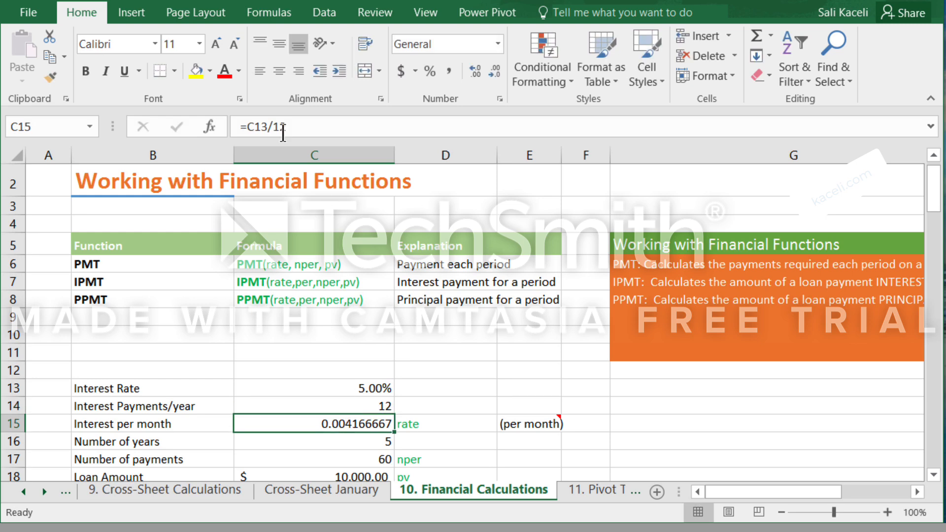
{"action": "left_click", "coordinate": [291, 128]}
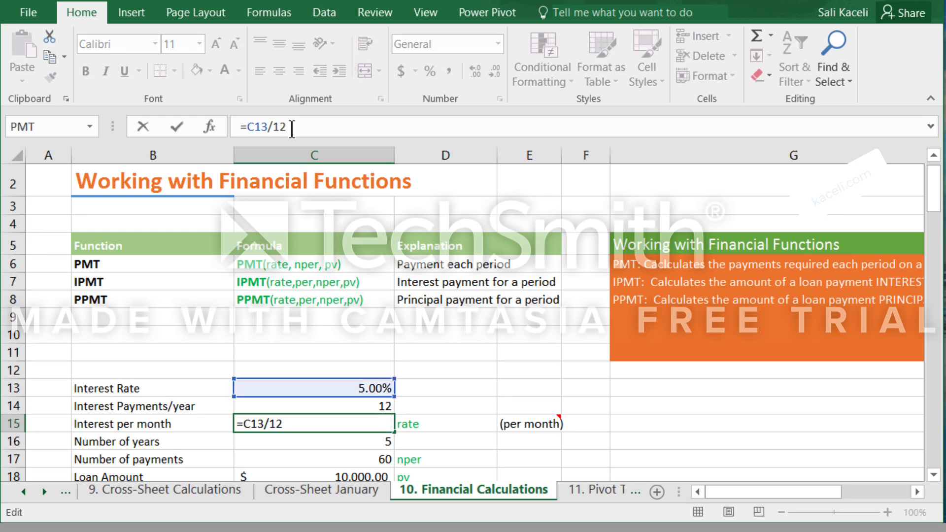
{"action": "key", "text": "BackSpace"}
{"action": "key", "text": "BackSpace"}
{"action": "type", "text": "c14"}
{"action": "key", "text": "Return"}
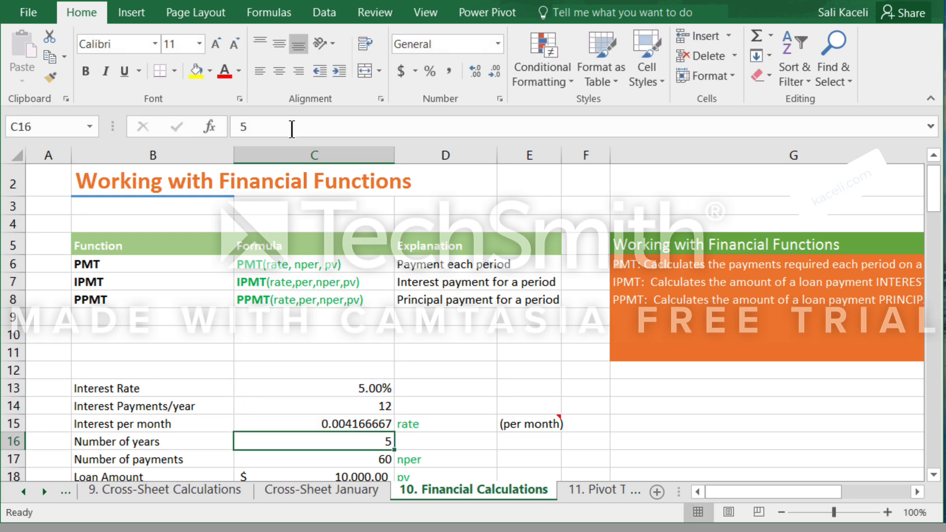
{"action": "key", "text": "Up"}
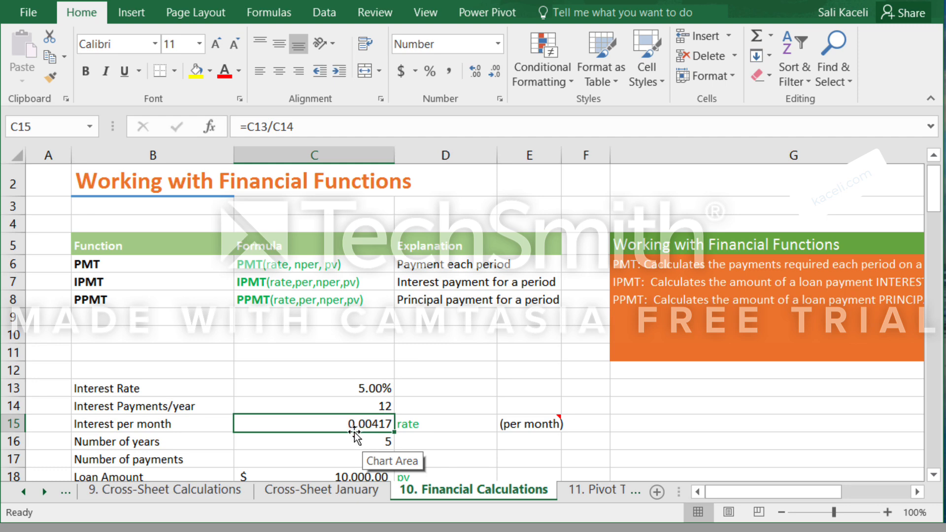
Examine the number of years, the number of payments formula in C17 and the loan amount in C18.
{"action": "left_click", "coordinate": [366, 441]}
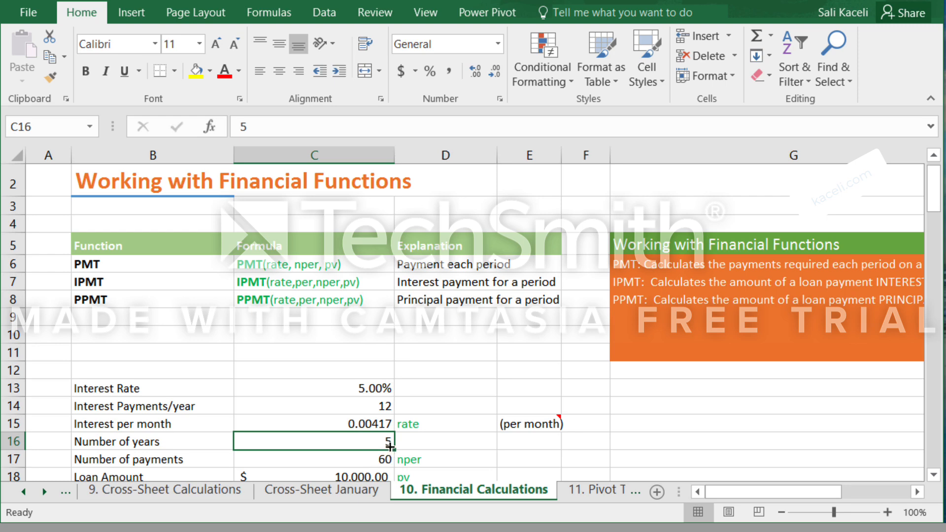
{"action": "scroll", "coordinate": [380, 443], "scroll_direction": "down", "scroll_amount": 2}
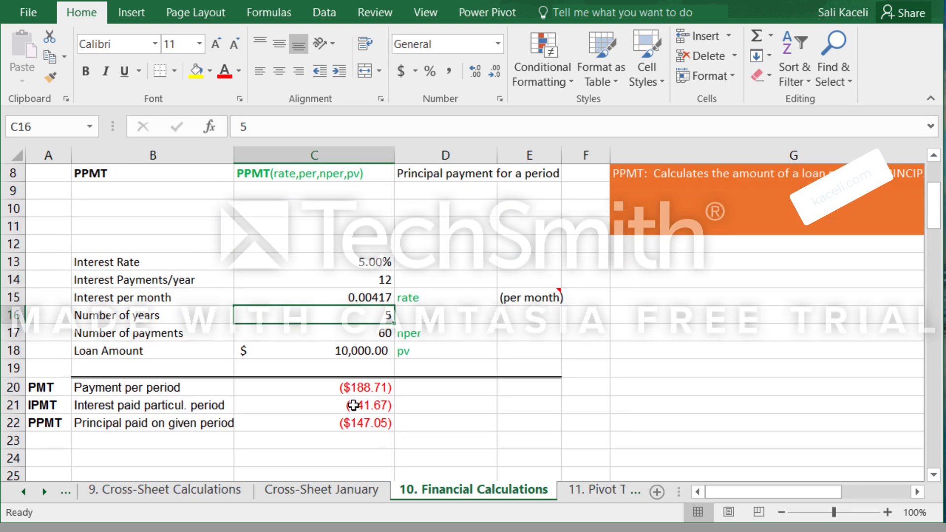
{"action": "left_click", "coordinate": [373, 336]}
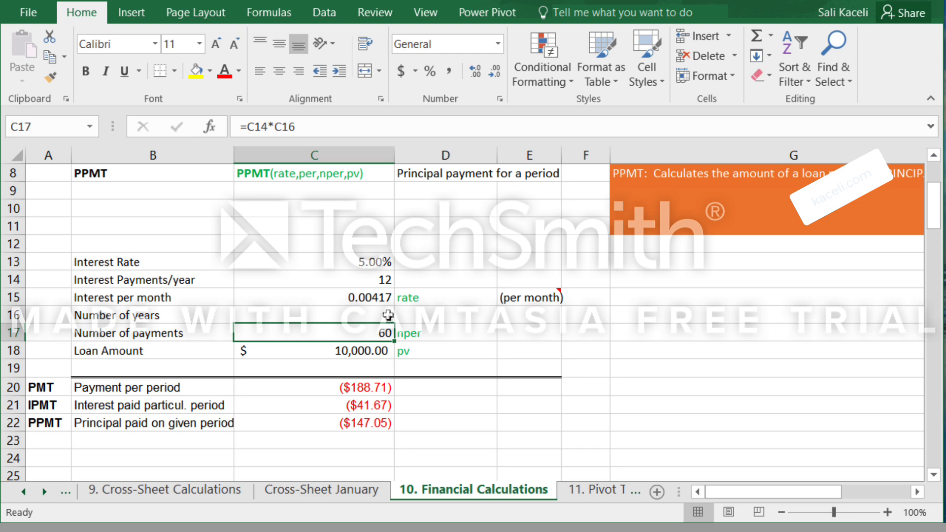
{"action": "left_click", "coordinate": [264, 127]}
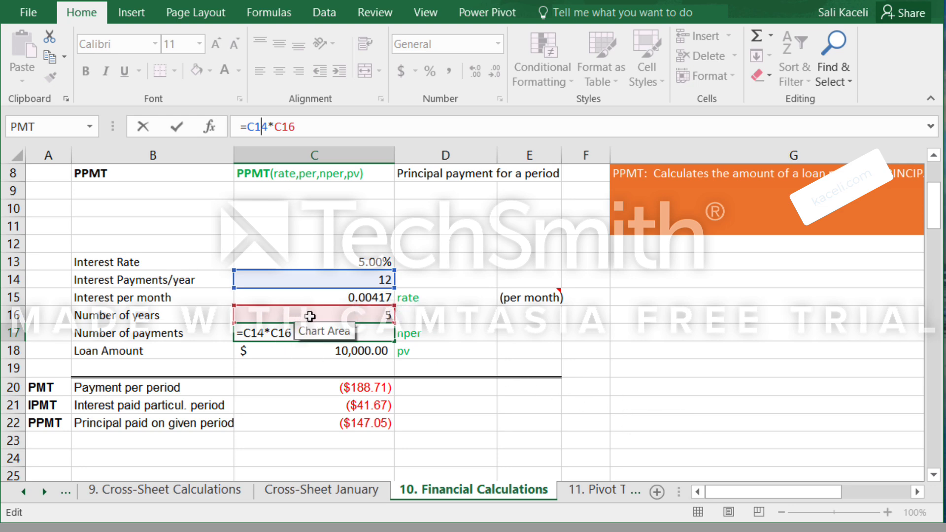
{"action": "left_click", "coordinate": [457, 334]}
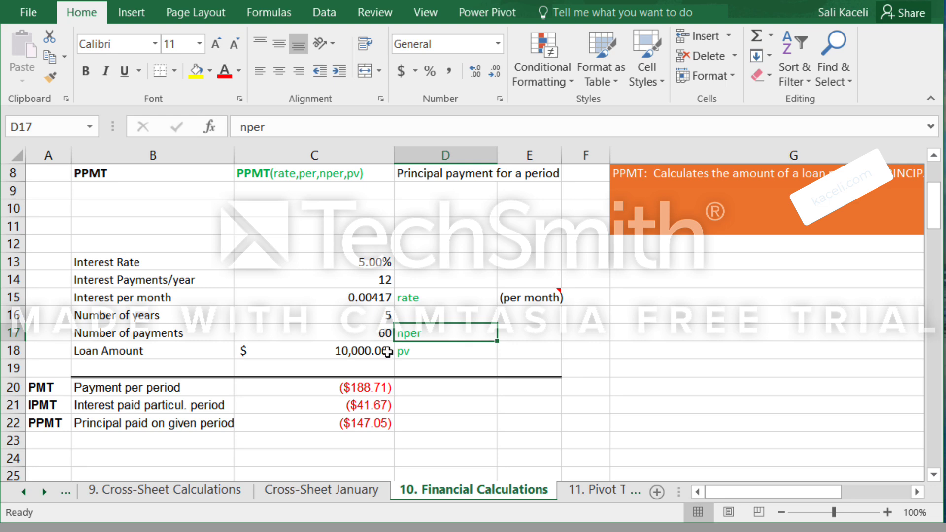
{"action": "left_click", "coordinate": [363, 353]}
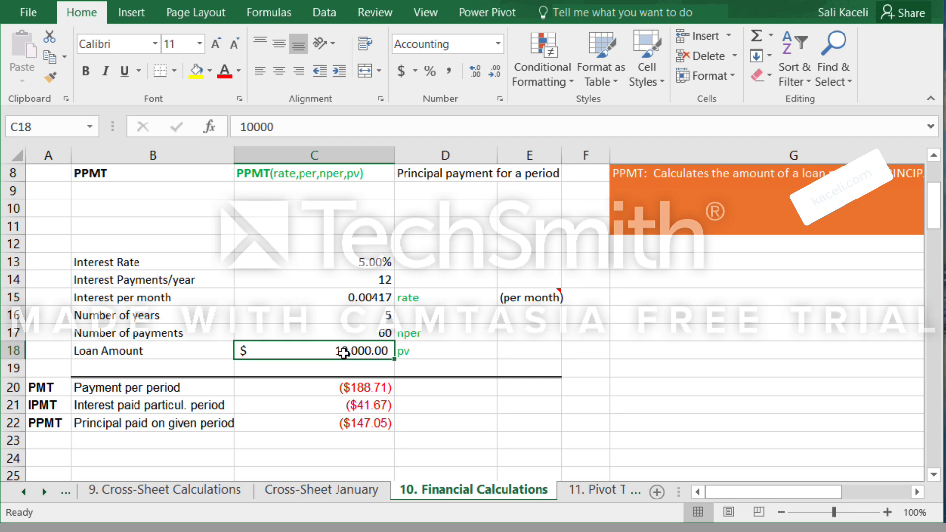
Clear the existing PMT, IPMT and PPMT results from C20:C22.
{"action": "left_click", "coordinate": [383, 390]}
{"action": "left_click_drag", "start_coordinate": [383, 389], "coordinate": [380, 423]}
{"action": "key", "text": "Delete"}
Insert the PMT function into the payment per period cell C20.
{"action": "left_click", "coordinate": [356, 387]}
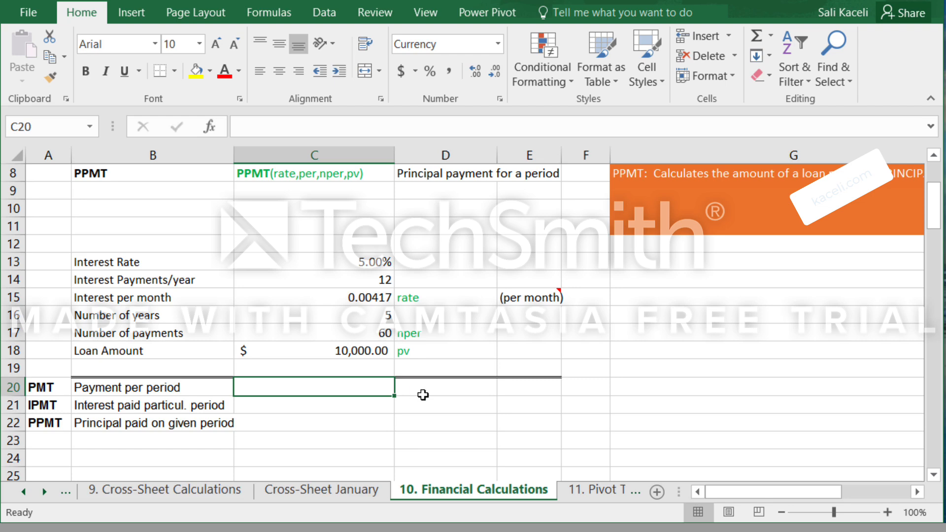
{"action": "scroll", "coordinate": [502, 351], "scroll_direction": "up", "scroll_amount": 2}
{"action": "scroll", "coordinate": [502, 351], "scroll_direction": "down", "scroll_amount": 5}
{"action": "scroll", "coordinate": [277, 402], "scroll_direction": "up", "scroll_amount": 3}
{"action": "left_click", "coordinate": [264, 13]}
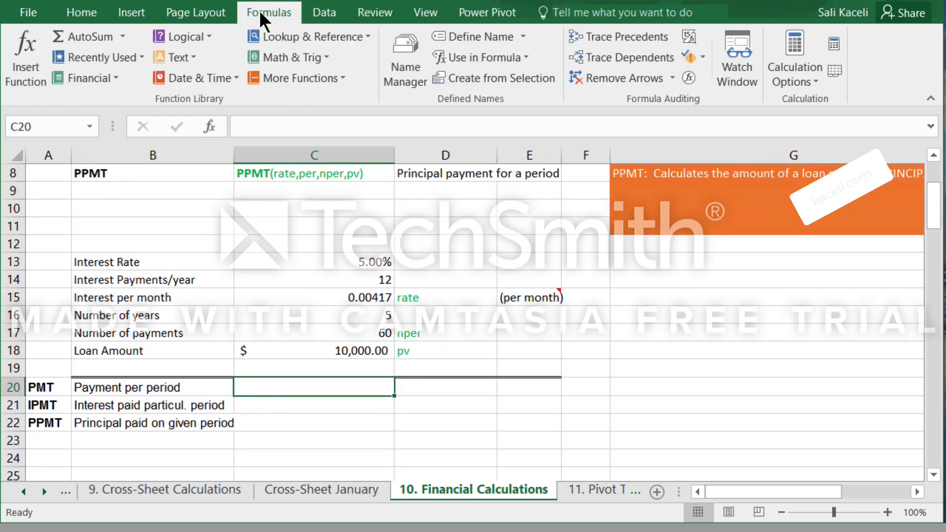
{"action": "left_click", "coordinate": [26, 69]}
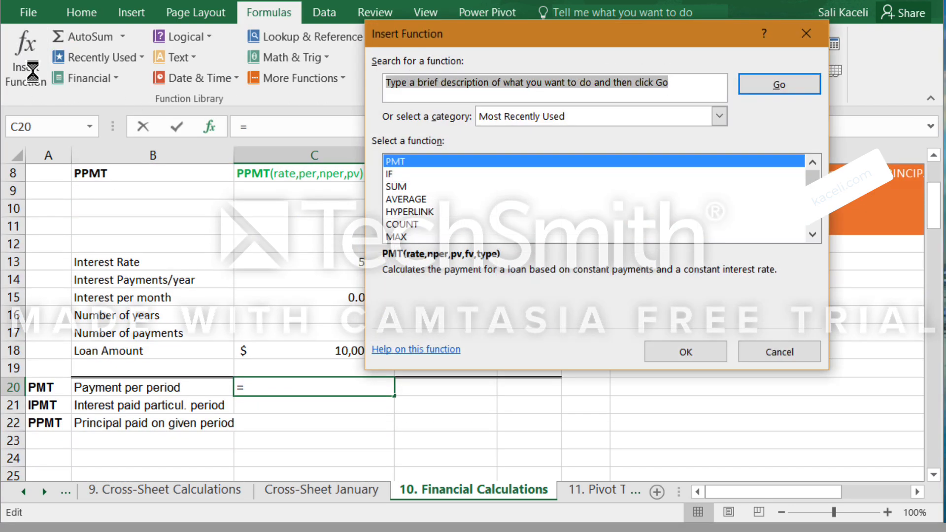
{"action": "left_click", "coordinate": [412, 161]}
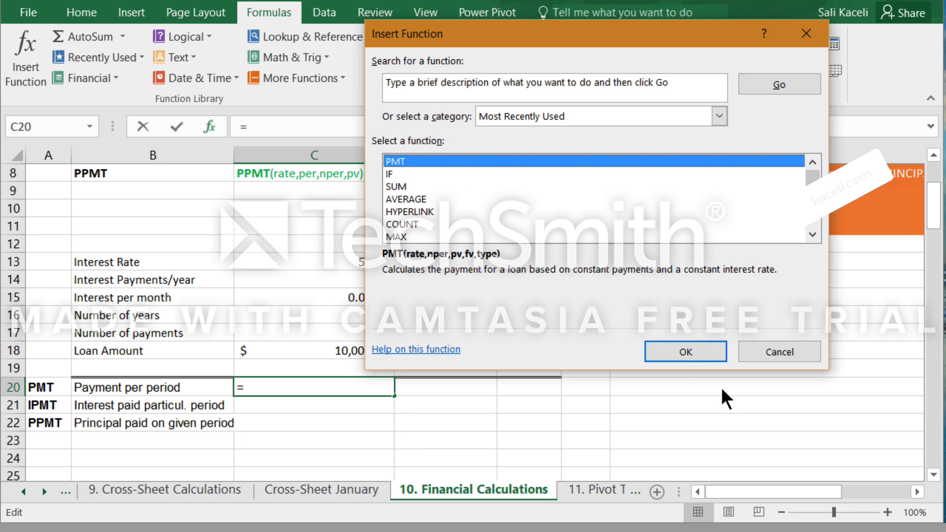
{"action": "left_click", "coordinate": [682, 349]}
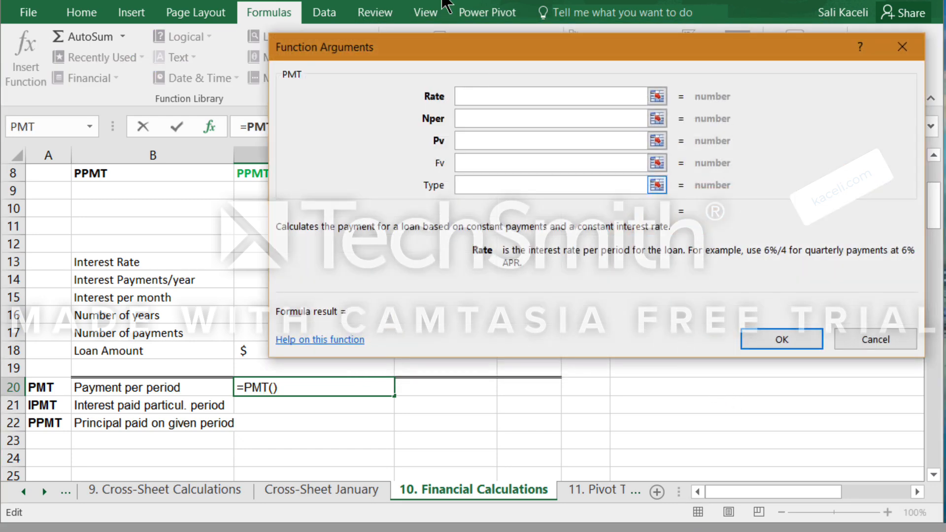
Fill in the PMT arguments in C20 with C15 as Rate, C17 as Nper and C18 as Pv.
{"action": "left_click_drag", "start_coordinate": [460, 49], "coordinate": [692, 173]}
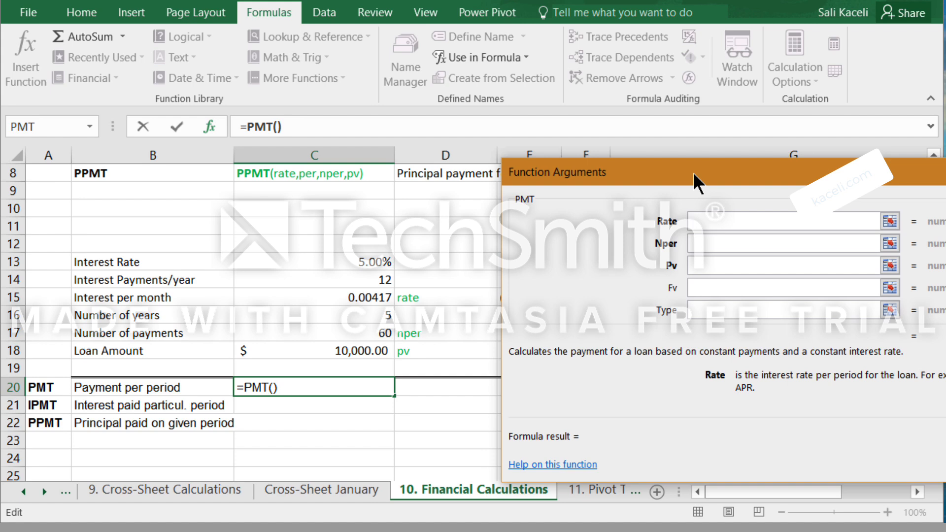
{"action": "left_click", "coordinate": [369, 301]}
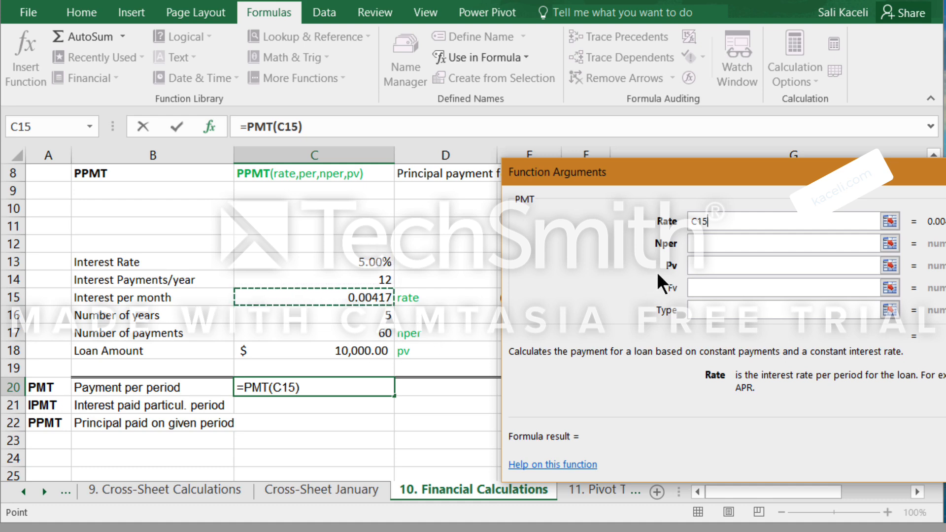
{"action": "key", "text": "Tab"}
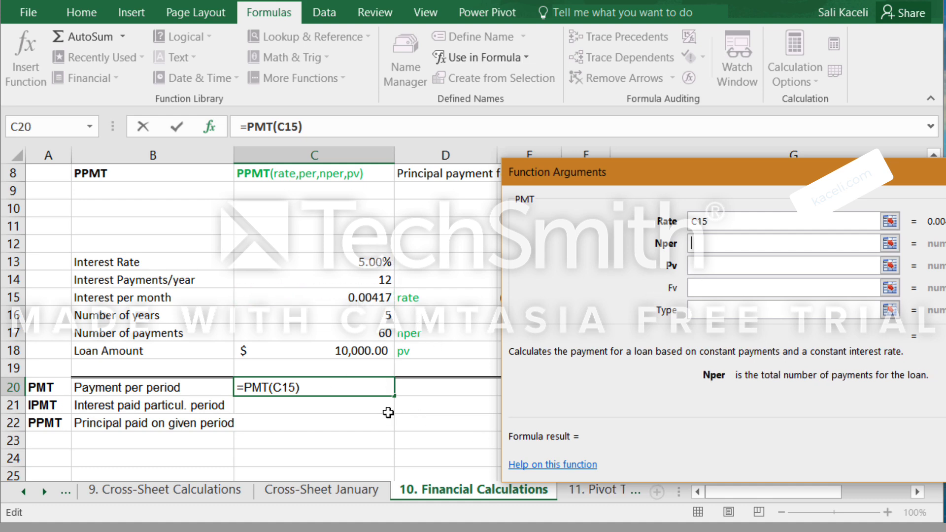
{"action": "left_click", "coordinate": [387, 331]}
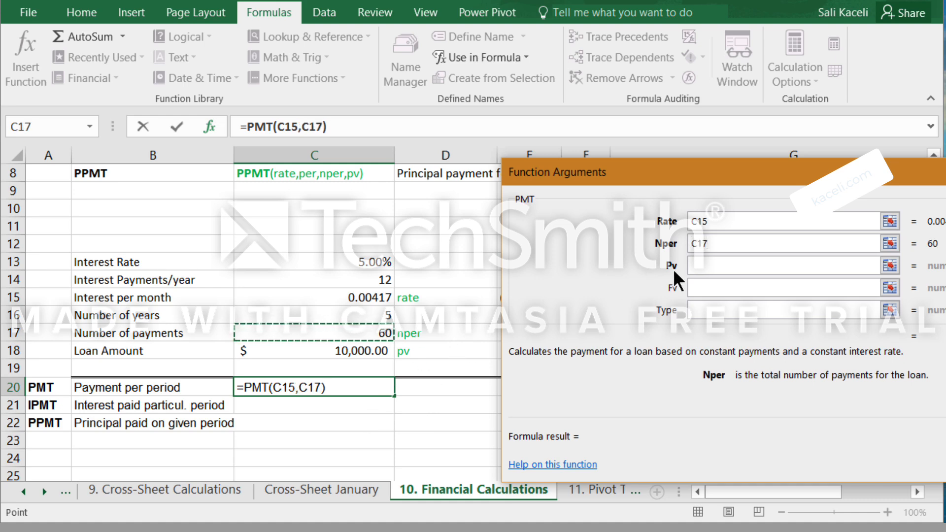
{"action": "left_click", "coordinate": [695, 266]}
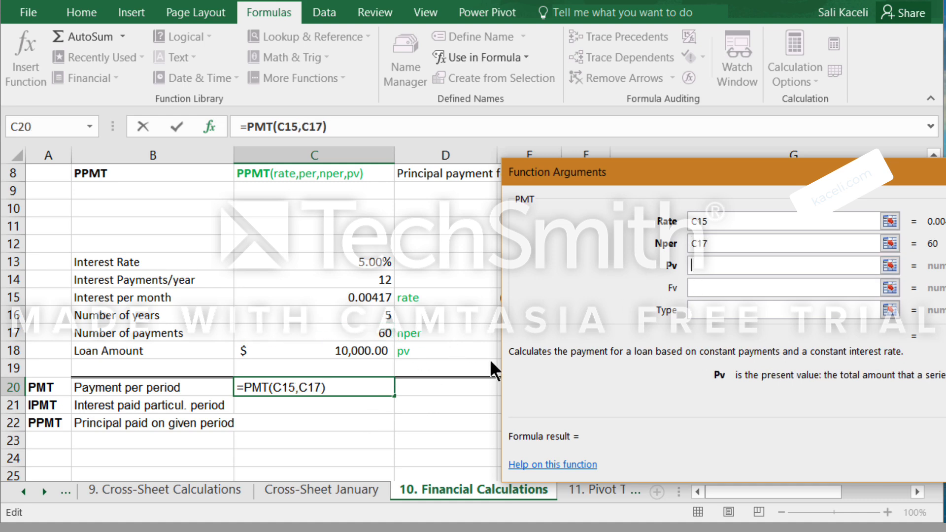
{"action": "left_click", "coordinate": [340, 352]}
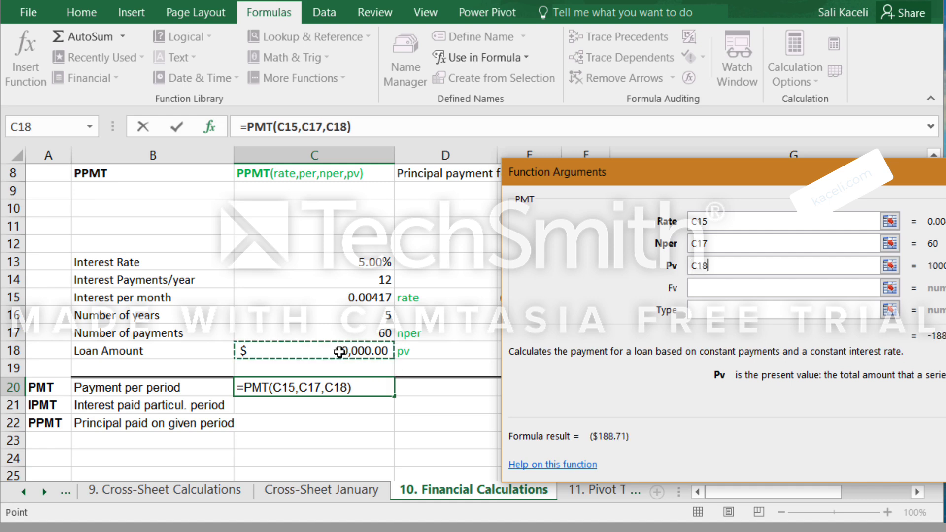
{"action": "left_click_drag", "start_coordinate": [655, 168], "coordinate": [453, 131]}
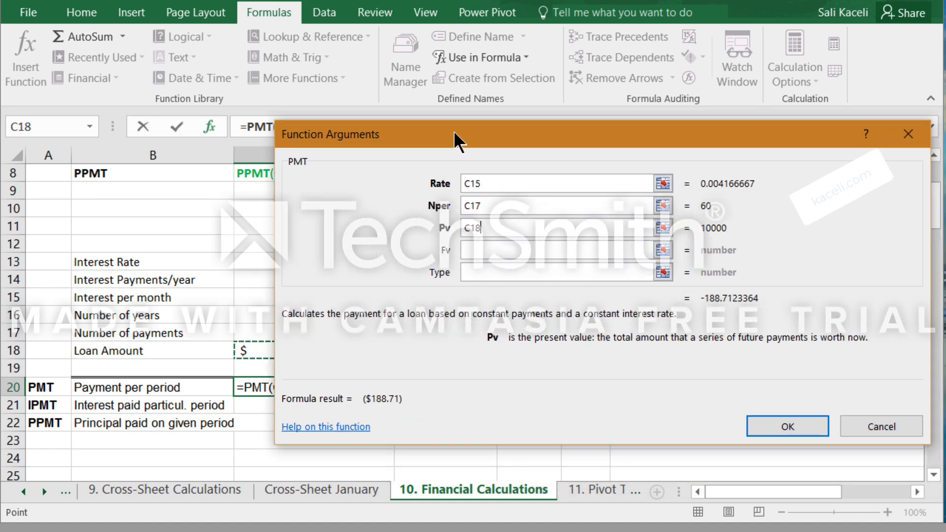
{"action": "left_click", "coordinate": [787, 422]}
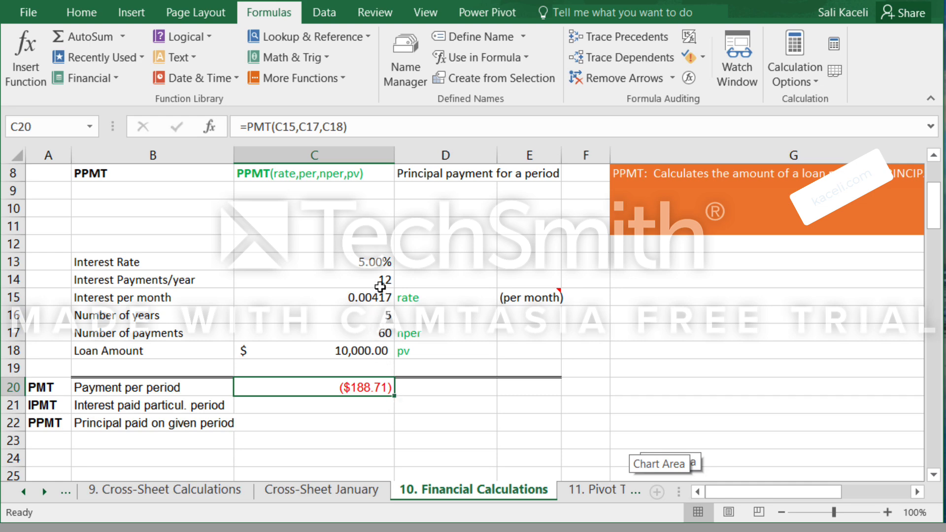
Set the interest rate in C13 to 15%.
{"action": "left_click", "coordinate": [375, 261]}
{"action": "type", "text": "15"}
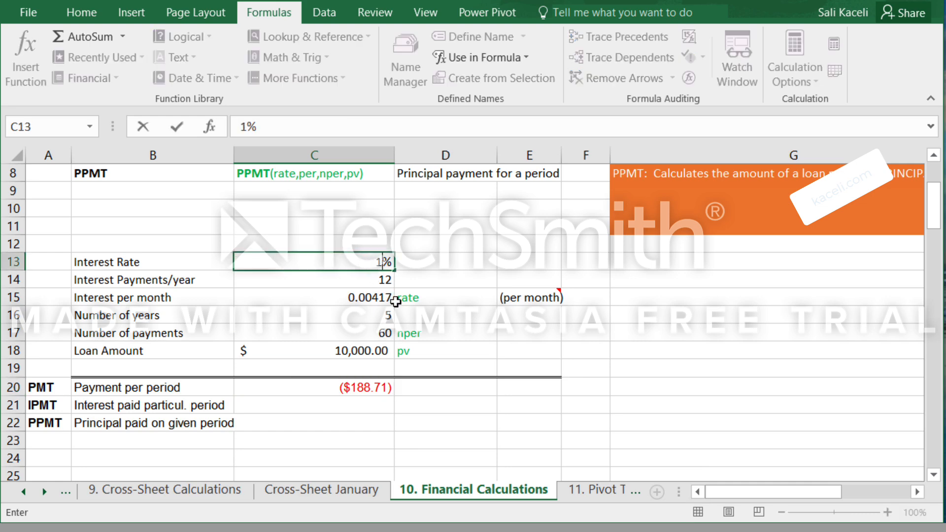
{"action": "key", "text": "Return"}
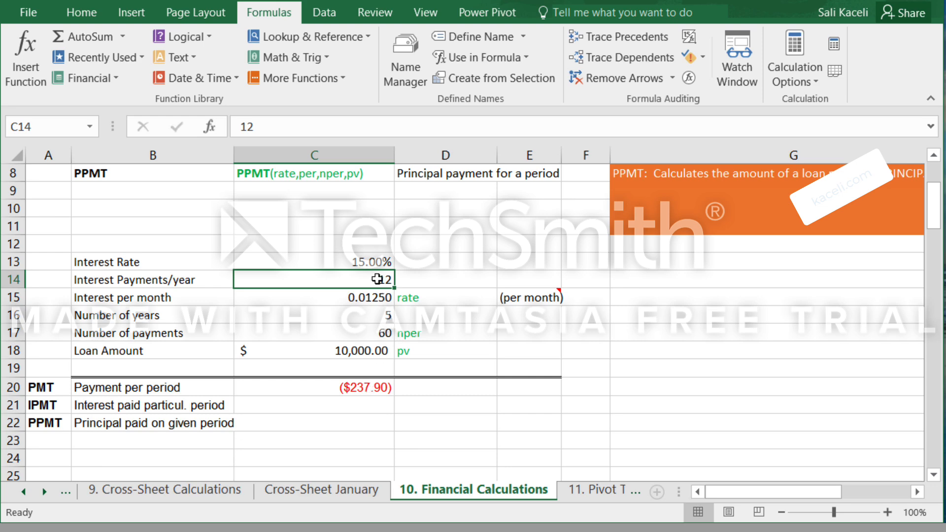
Set the loan amount in C18 to 300000 and the number of years in C16 to 30.
{"action": "left_click", "coordinate": [379, 350]}
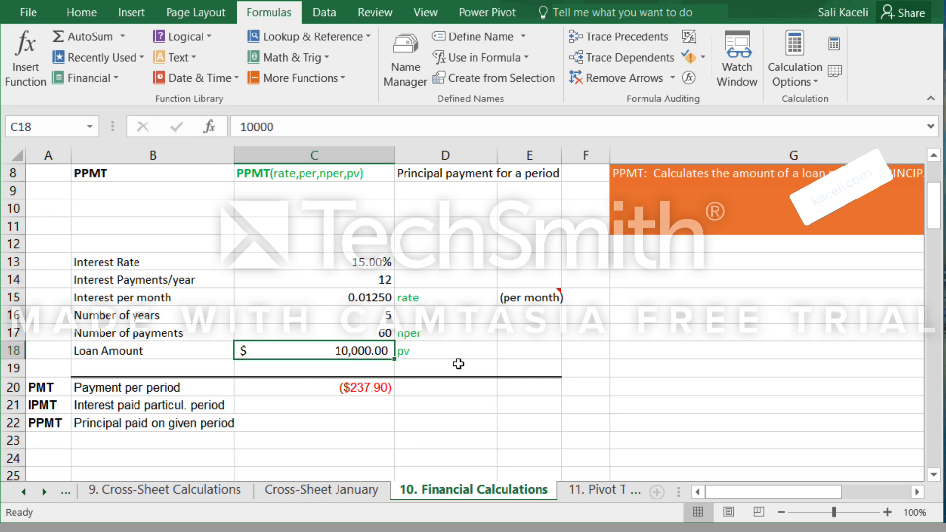
{"action": "type", "text": "3"}
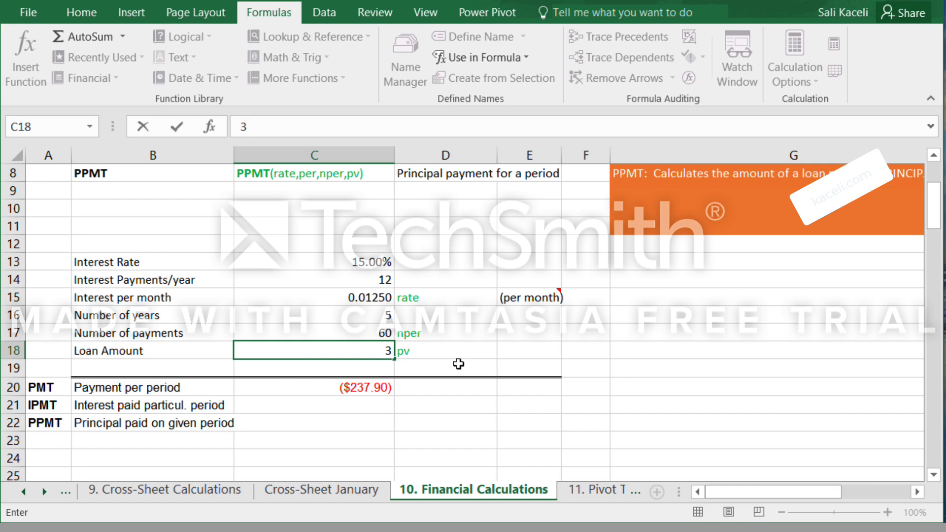
{"action": "type", "text": "00000"}
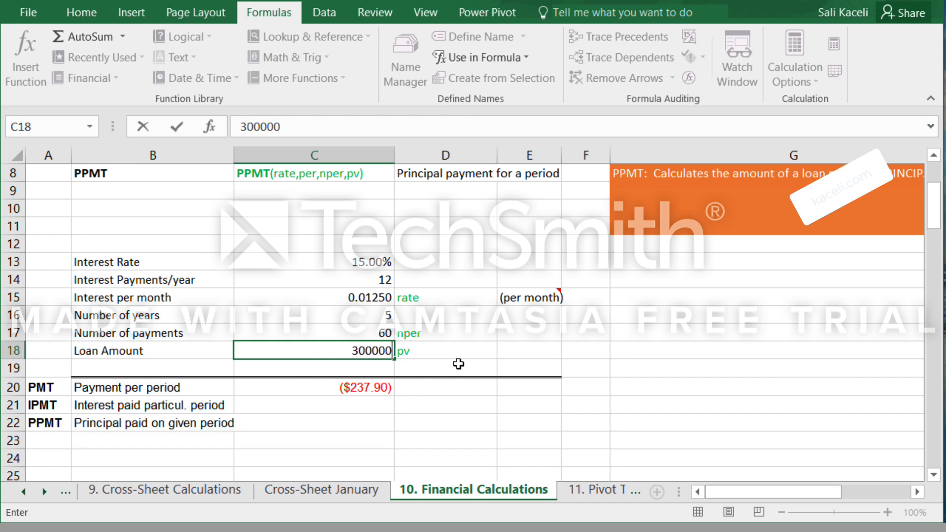
{"action": "key", "text": "Return"}
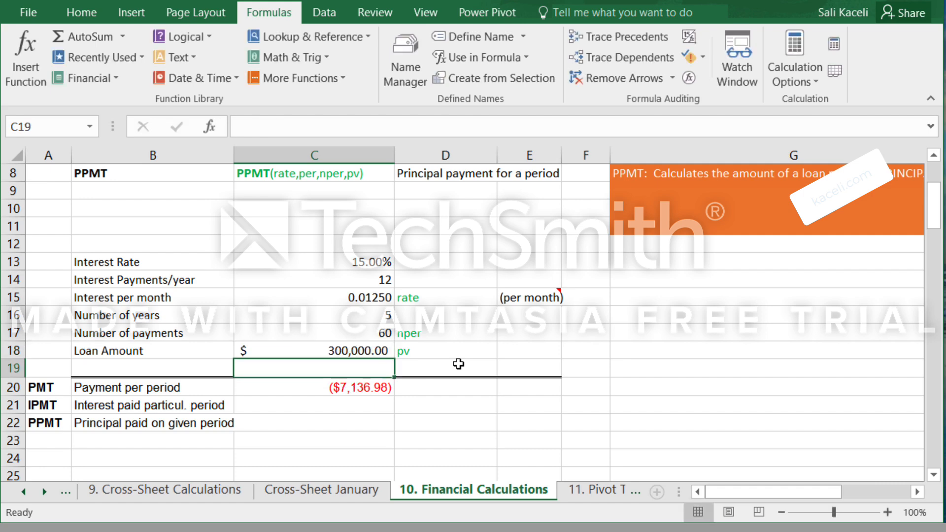
{"action": "left_click", "coordinate": [363, 315]}
{"action": "type", "text": "30"}
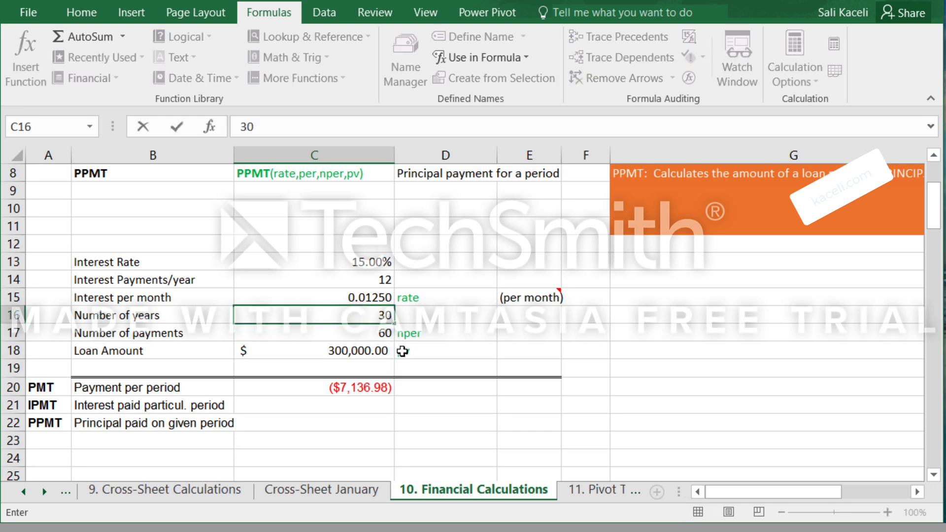
{"action": "key", "text": "Return"}
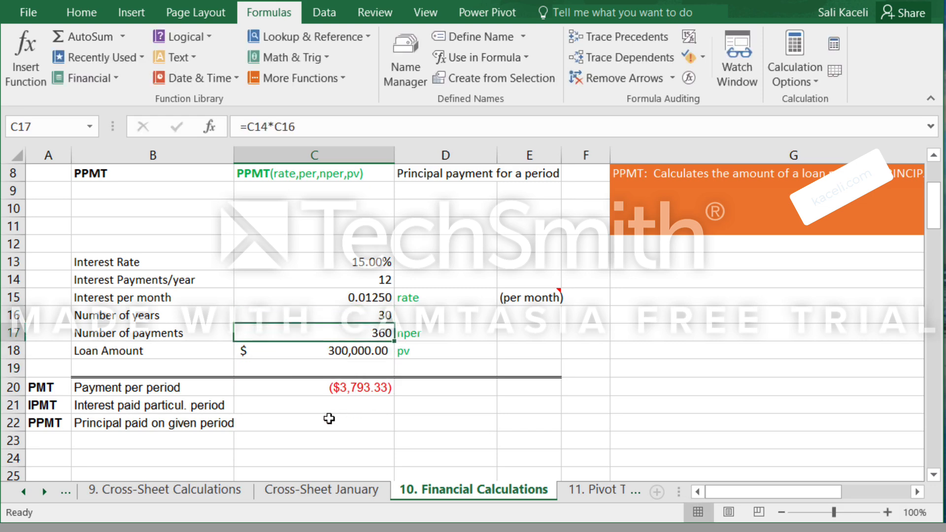
Set the interest rate in C13 to 5%.
{"action": "left_click", "coordinate": [363, 261]}
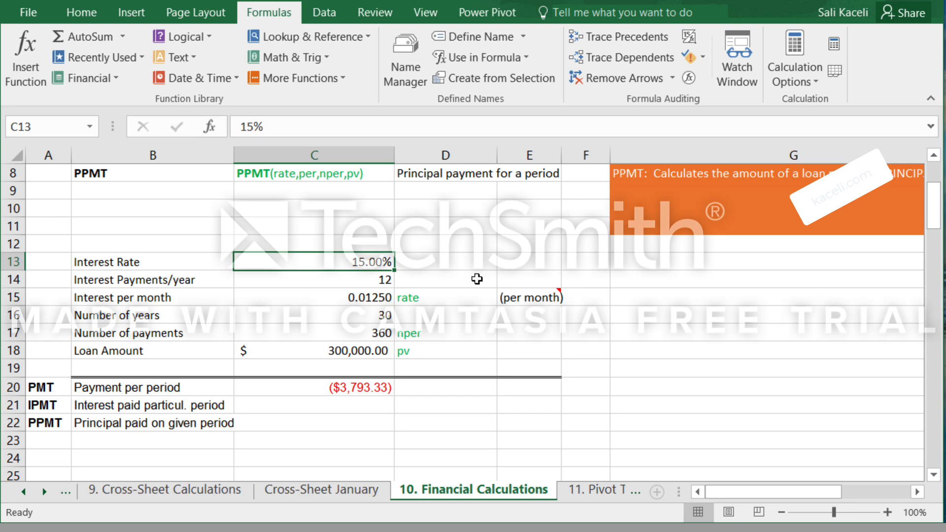
{"action": "type", "text": "5"}
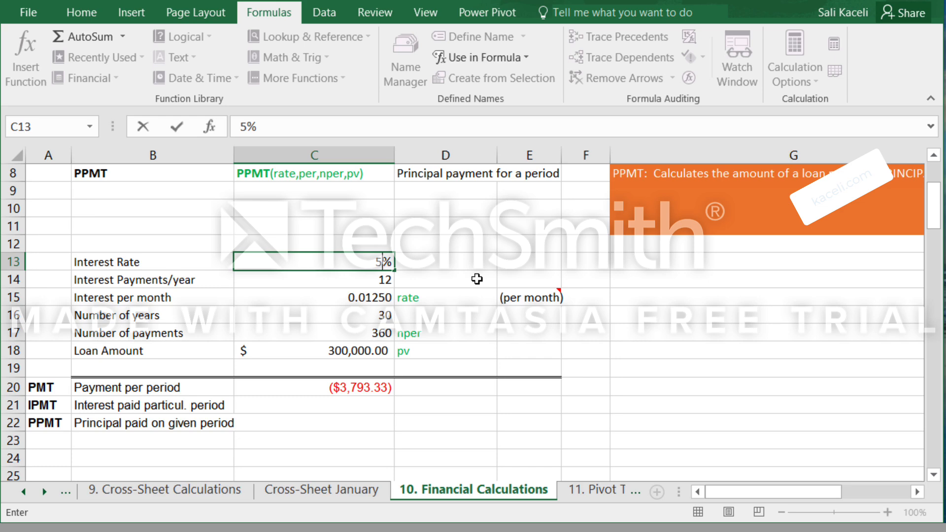
{"action": "key", "text": "Return"}
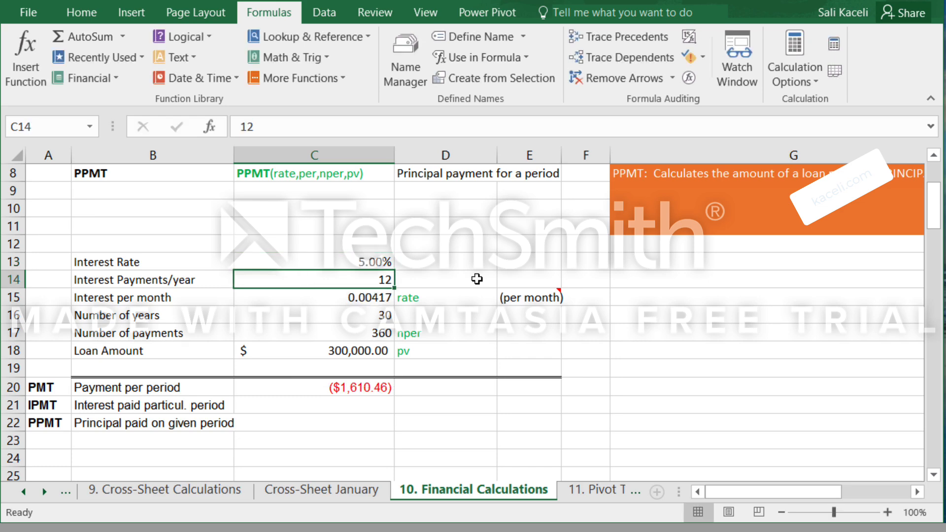
Examine the payment per period in C20 against the loan inputs in C13:C18.
{"action": "left_click", "coordinate": [331, 387]}
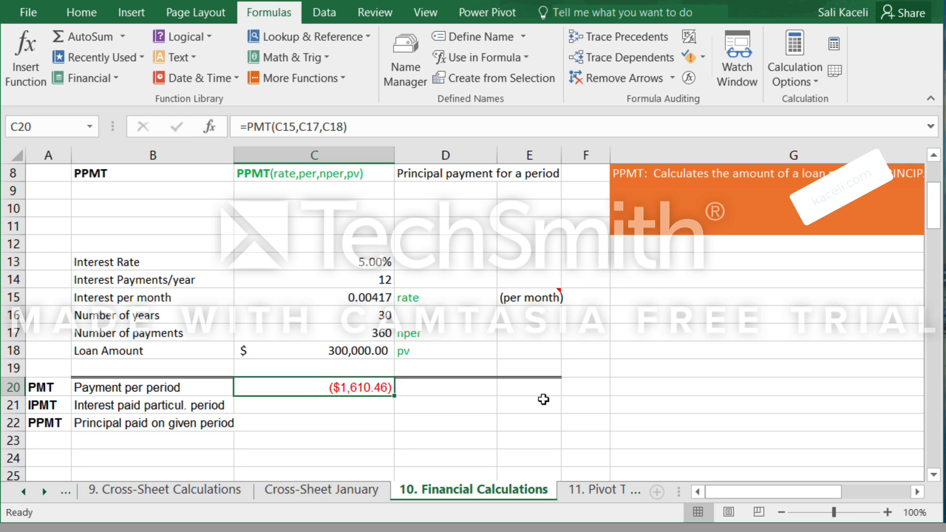
{"action": "left_click", "coordinate": [353, 259]}
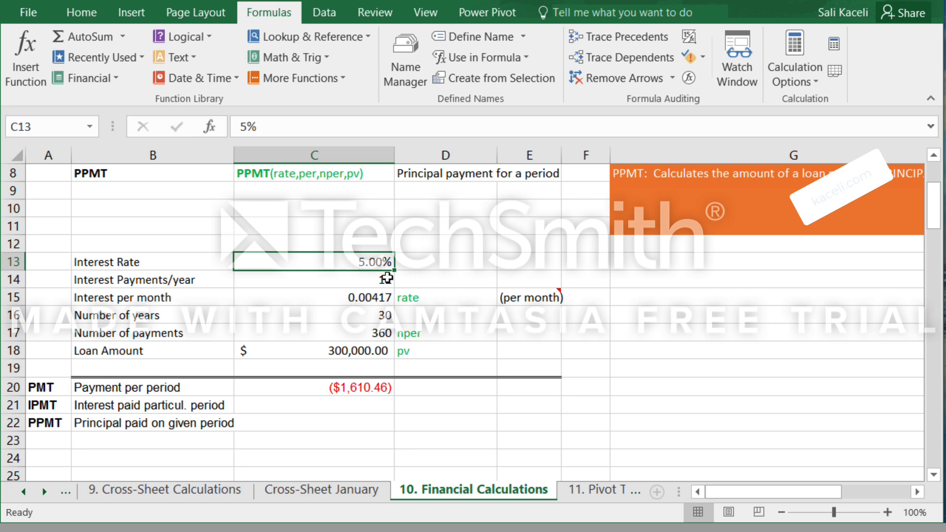
{"action": "left_click", "coordinate": [358, 392]}
{"action": "left_click", "coordinate": [432, 390]}
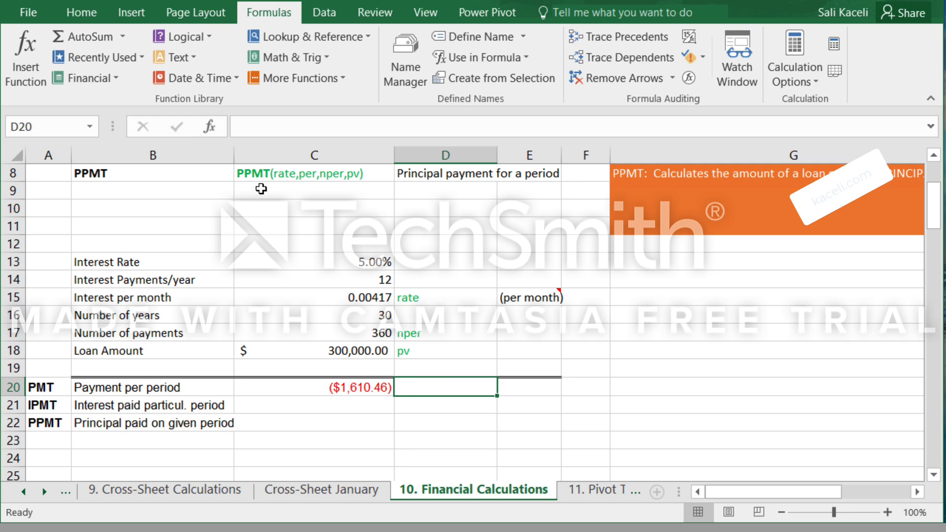
{"action": "left_click", "coordinate": [353, 253]}
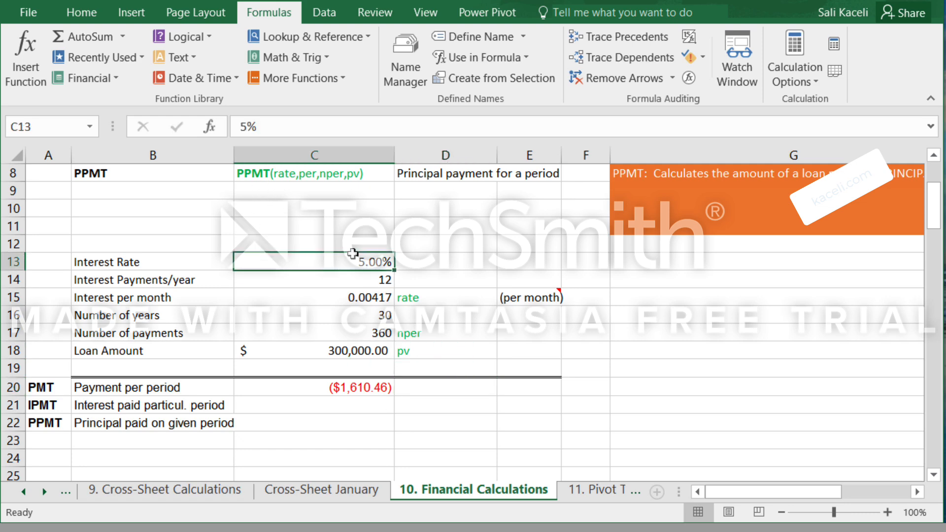
{"action": "left_click_drag", "start_coordinate": [353, 254], "coordinate": [352, 350]}
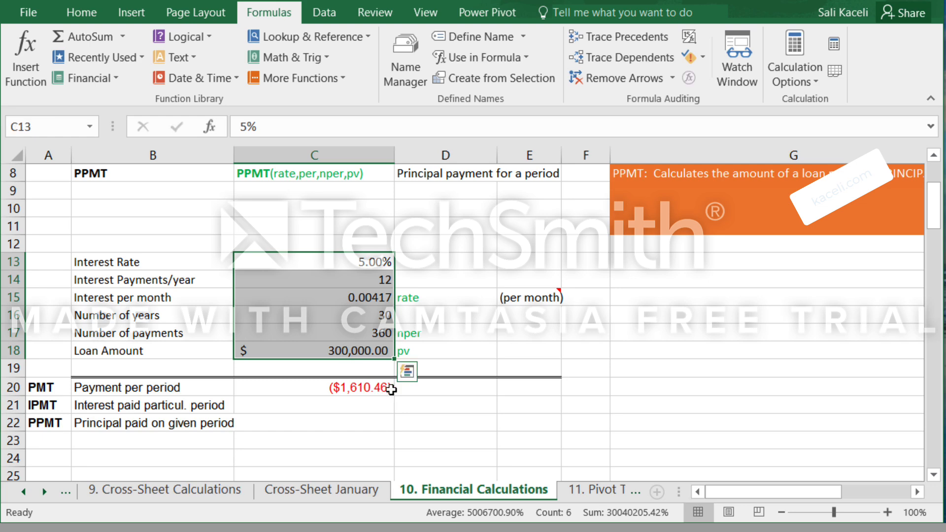
Start a PMT function in D20 with C13/12 as the rate argument.
{"action": "left_click", "coordinate": [441, 389]}
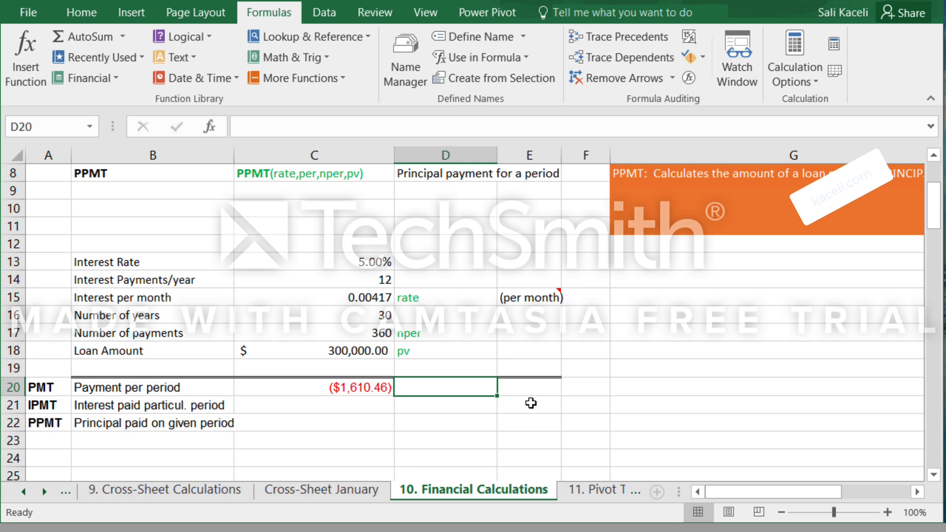
{"action": "left_click", "coordinate": [24, 74]}
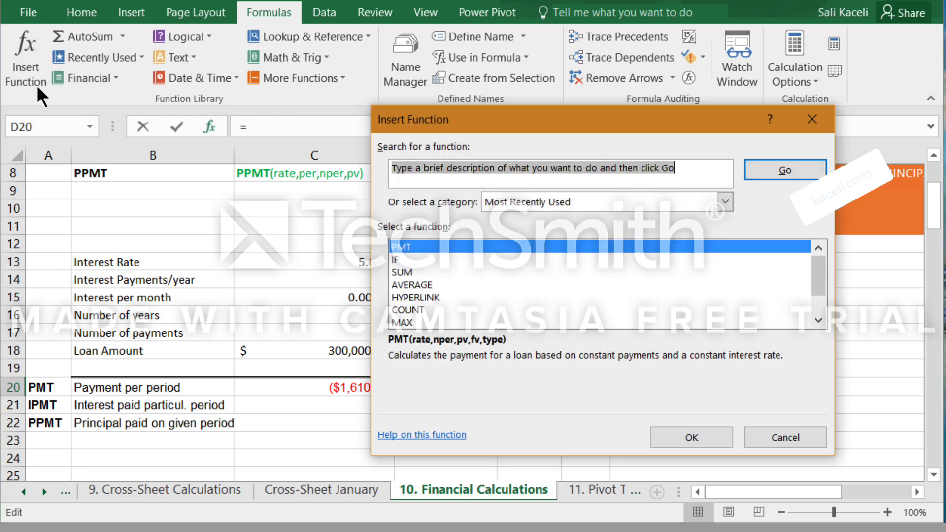
{"action": "double_click", "coordinate": [402, 246]}
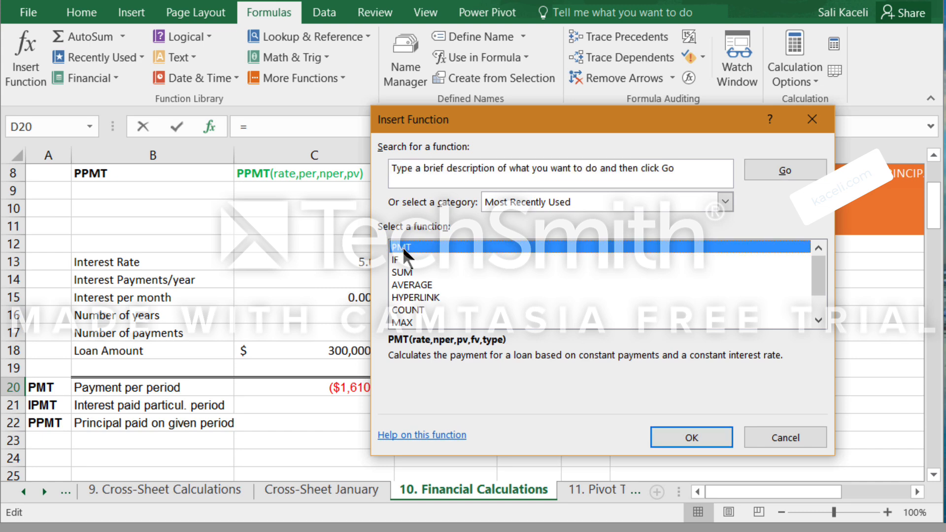
{"action": "left_click_drag", "start_coordinate": [503, 138], "coordinate": [671, 131]}
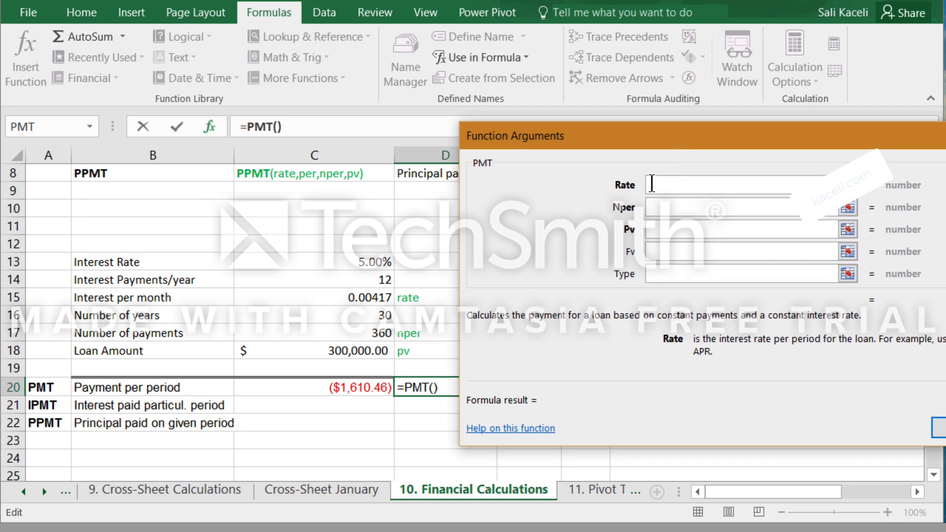
{"action": "left_click", "coordinate": [357, 265]}
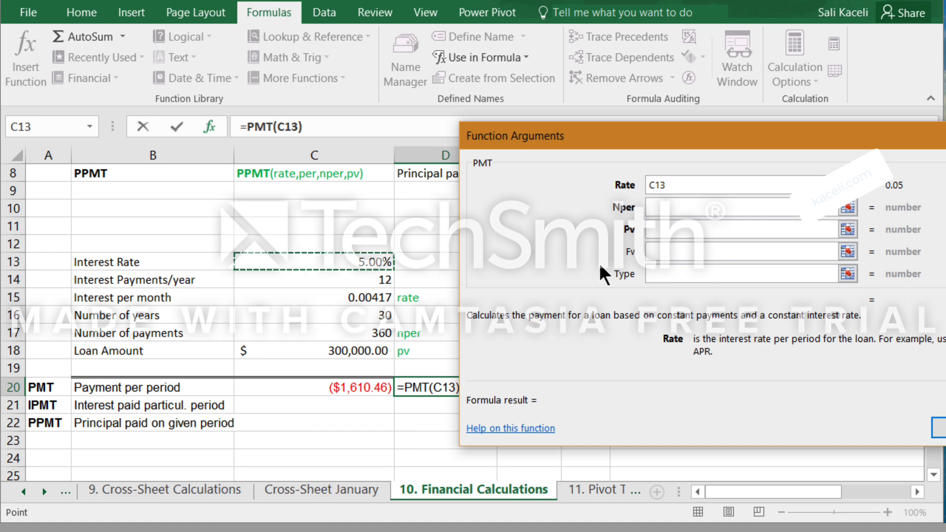
{"action": "type", "text": "/"}
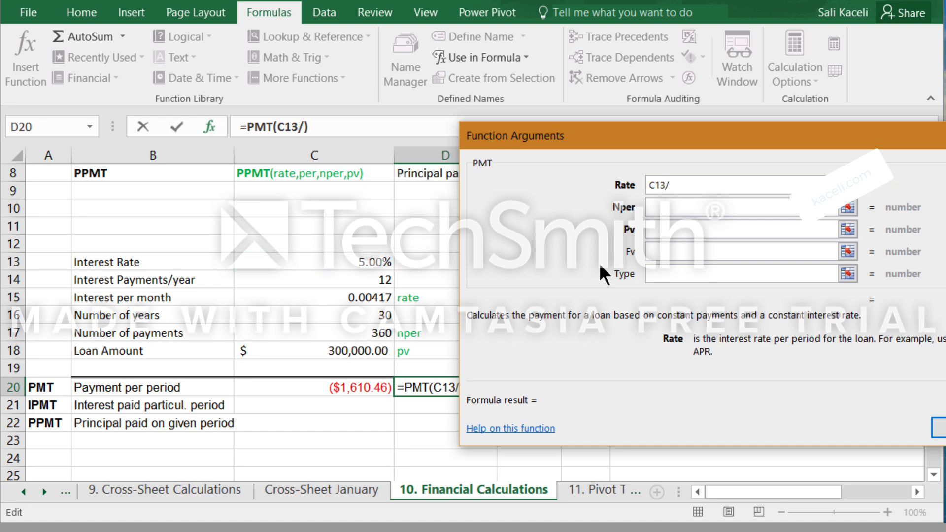
{"action": "type", "text": "12"}
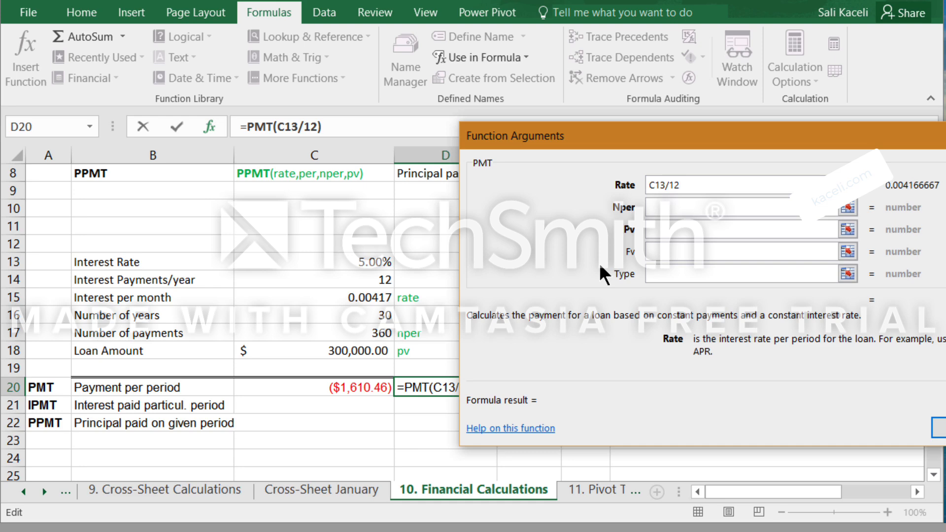
Complete the PMT in D20 with 30*12 payments and C18 as present value, and compare it with the formula in C20.
{"action": "left_click", "coordinate": [699, 215]}
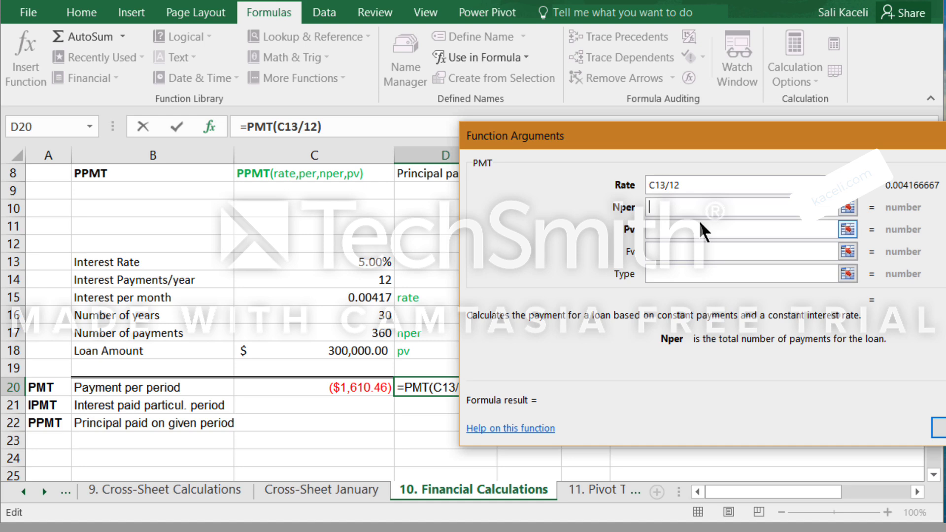
{"action": "type", "text": "30"}
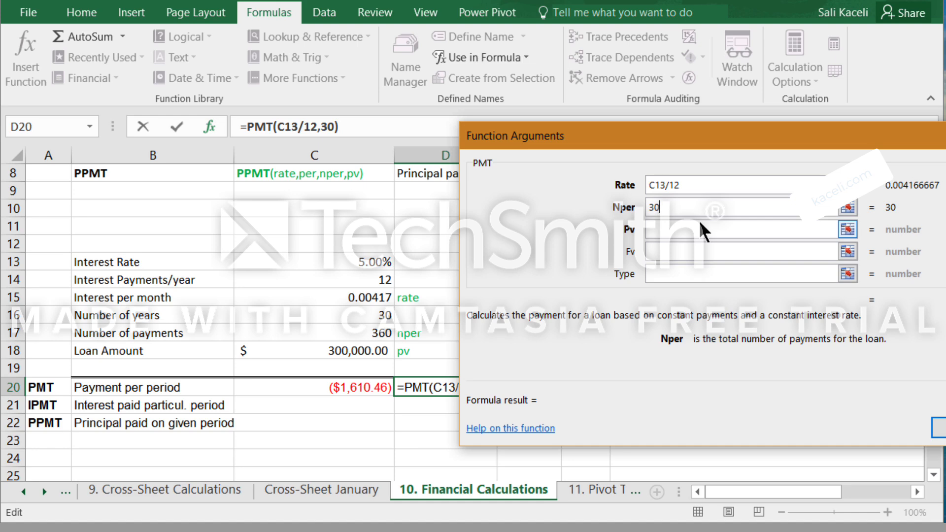
{"action": "type", "text": "*12"}
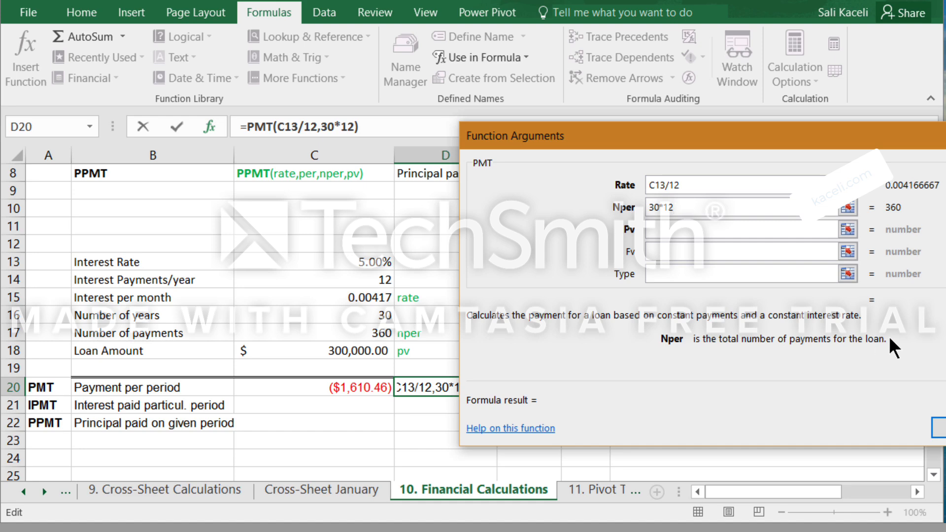
{"action": "left_click", "coordinate": [658, 228]}
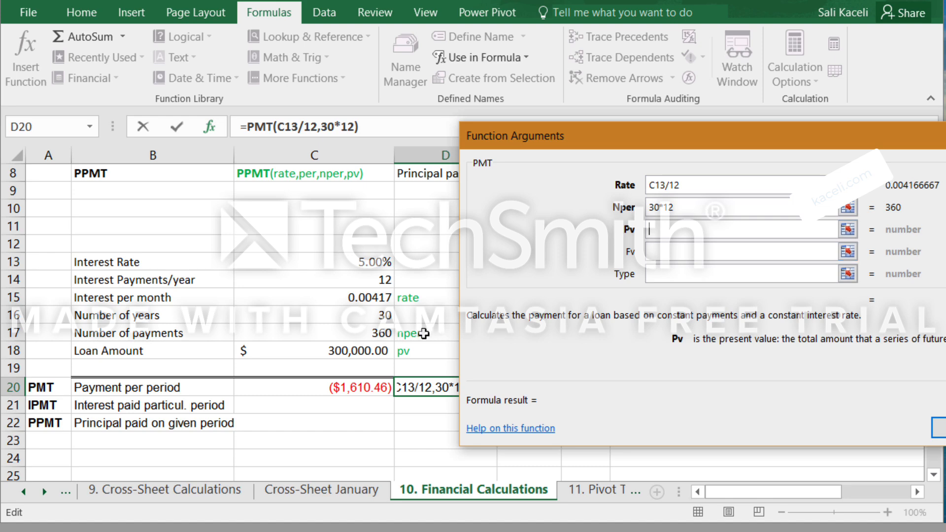
{"action": "left_click", "coordinate": [337, 353]}
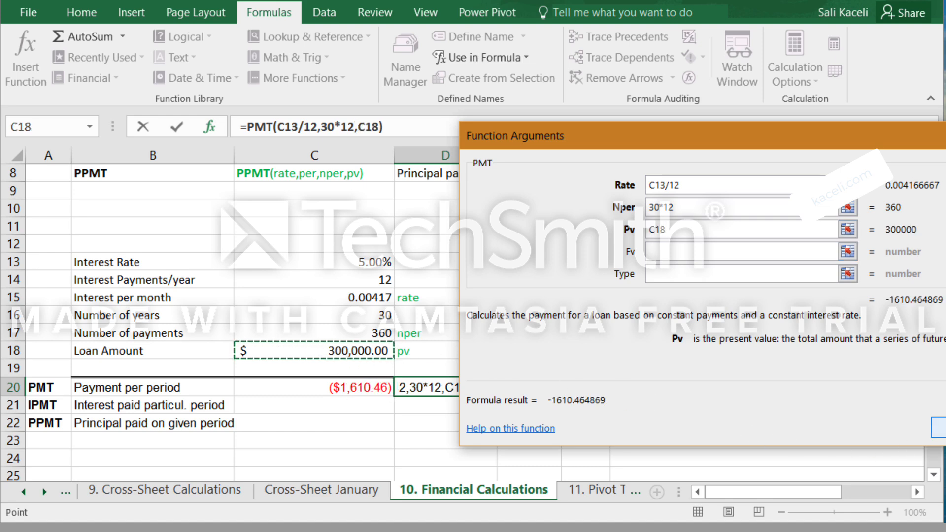
{"action": "key", "text": "Return"}
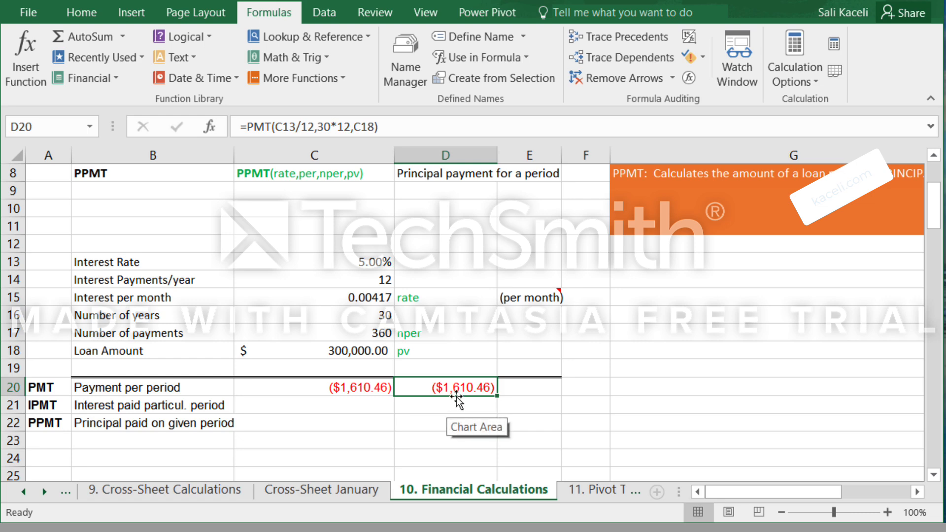
{"action": "left_click", "coordinate": [339, 387]}
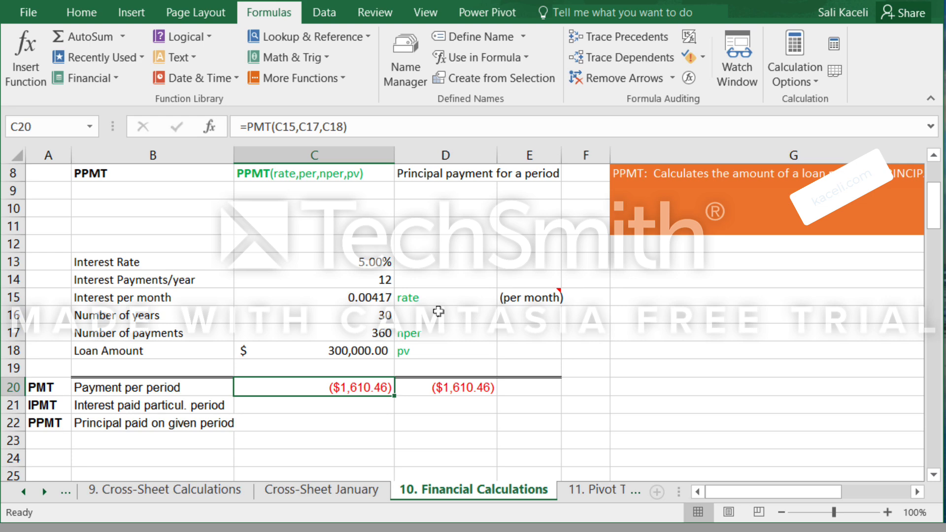
{"action": "left_click", "coordinate": [447, 393]}
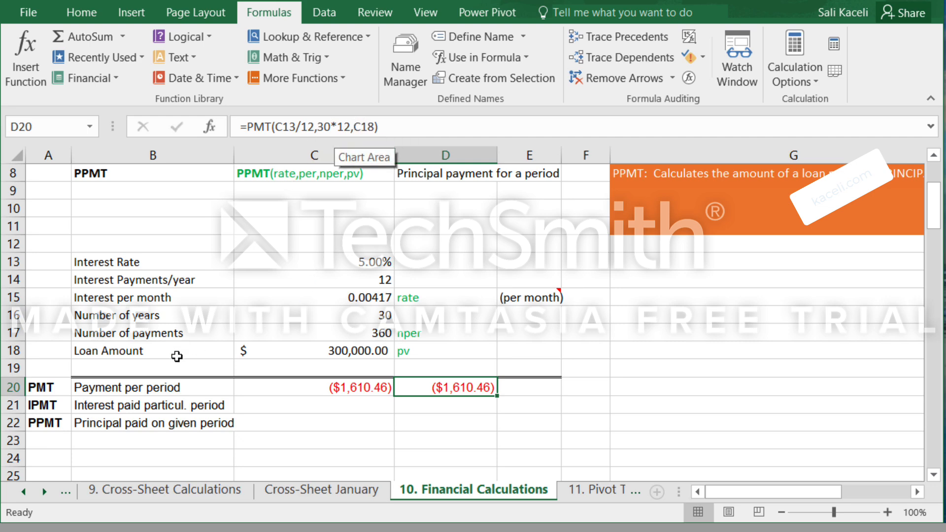
Search for the IPMT function and insert it in C21.
{"action": "left_click", "coordinate": [314, 408]}
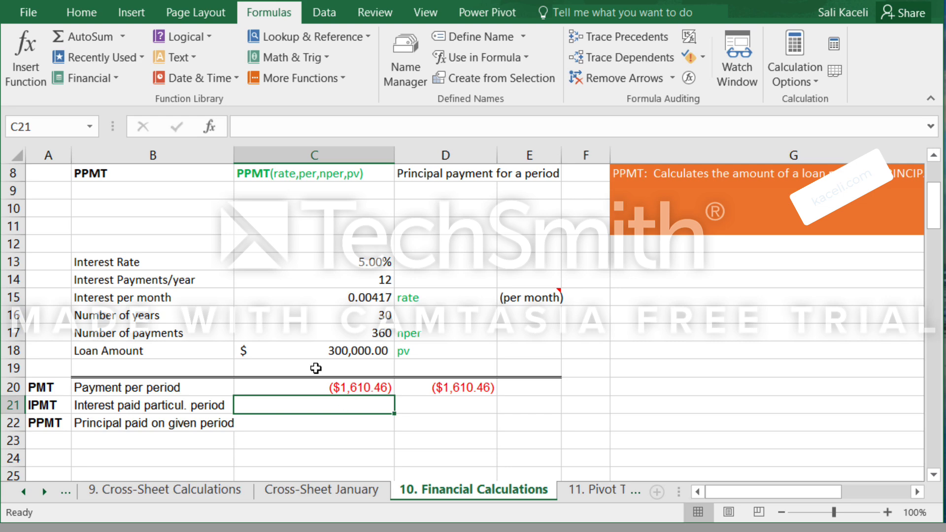
{"action": "left_click", "coordinate": [33, 78]}
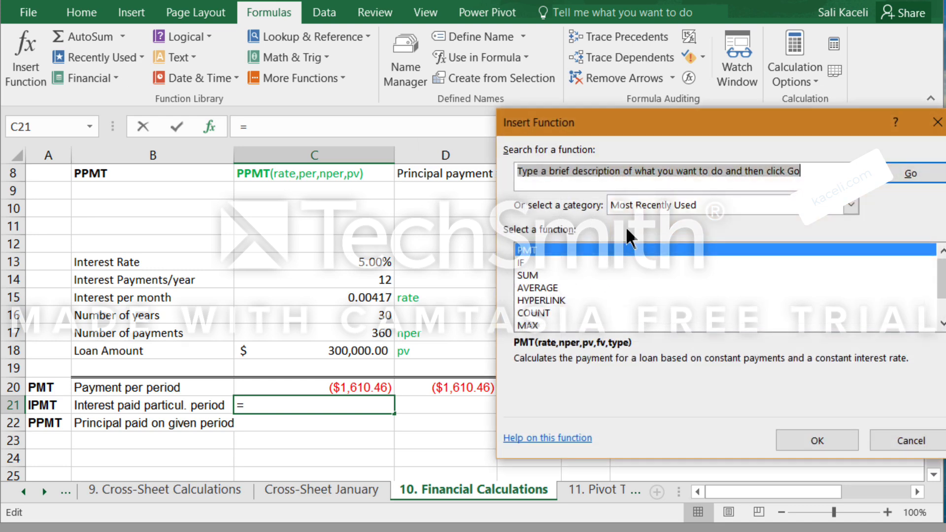
{"action": "type", "text": "imp"}
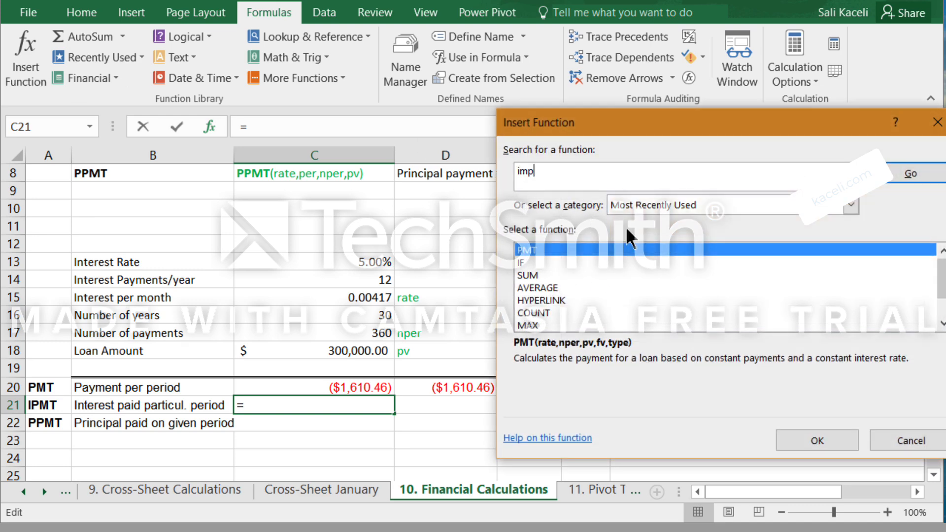
{"action": "key", "text": "BackSpace"}
{"action": "key", "text": "BackSpace"}
{"action": "type", "text": "pmt"}
{"action": "key", "text": "Return"}
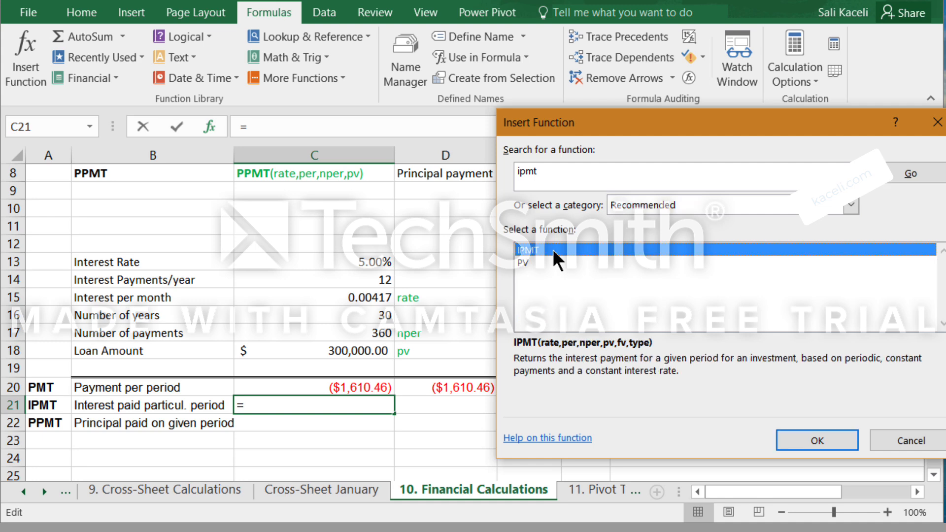
{"action": "left_click", "coordinate": [823, 440]}
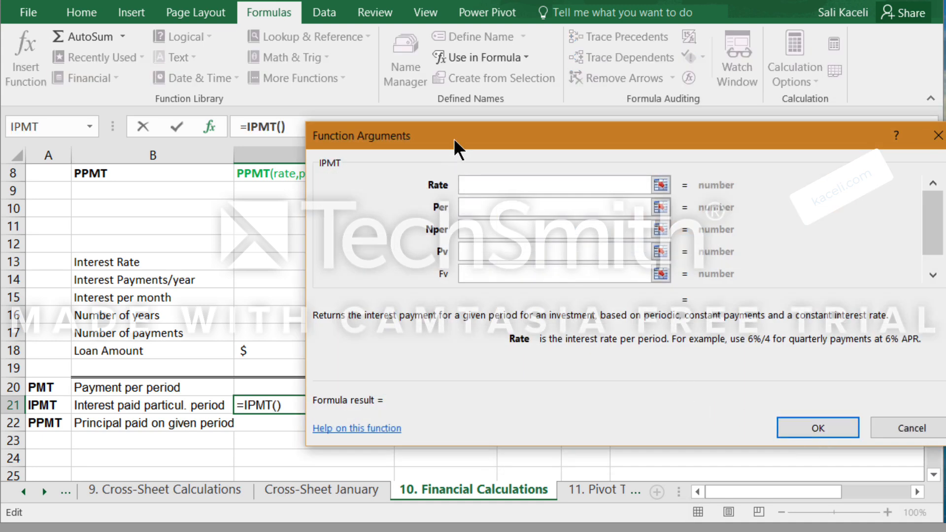
Fill the IPMT arguments in C21 with rate C15, period 1, number of payments C17 and present value C18.
{"action": "left_click_drag", "start_coordinate": [453, 139], "coordinate": [630, 142]}
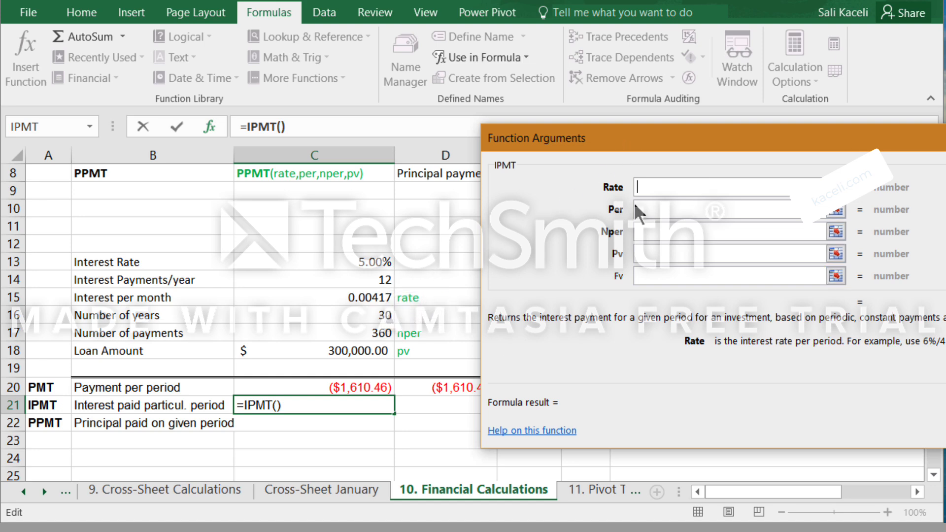
{"action": "left_click", "coordinate": [368, 297]}
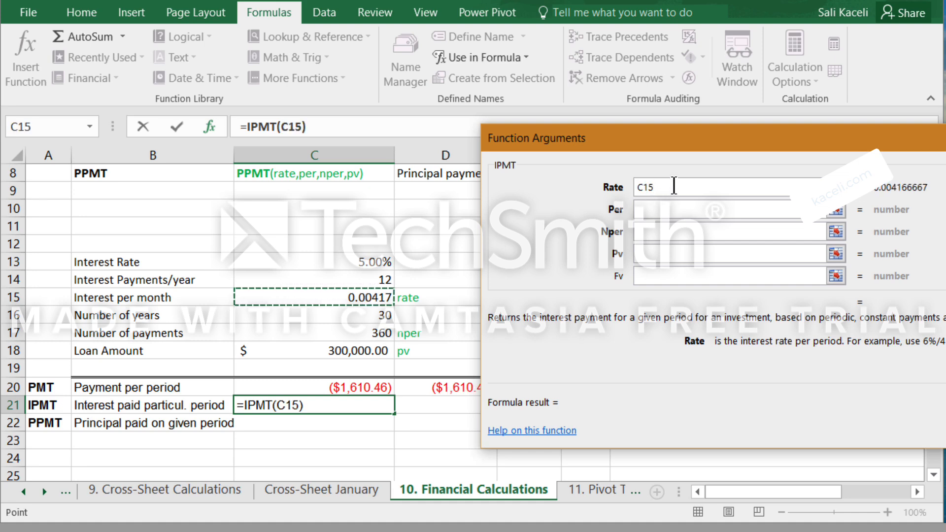
{"action": "left_click", "coordinate": [642, 206]}
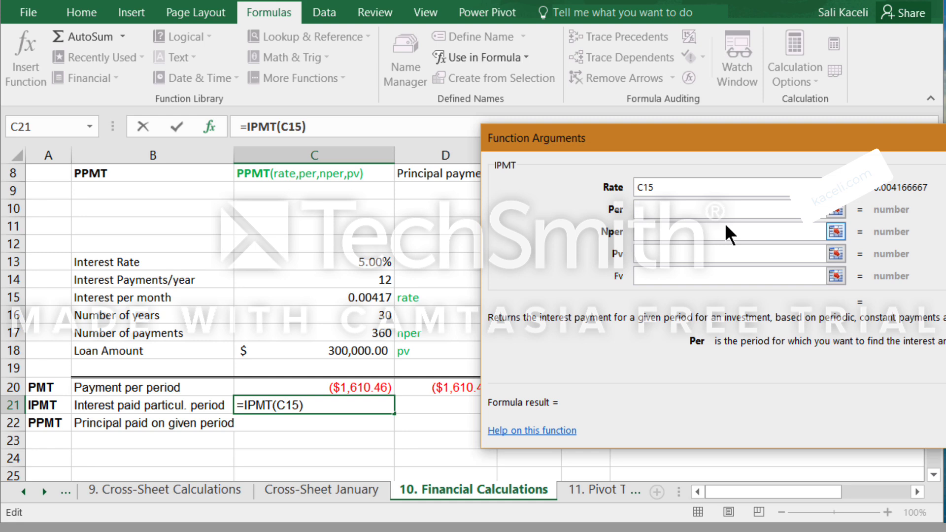
{"action": "type", "text": "1"}
{"action": "left_click", "coordinate": [661, 236]}
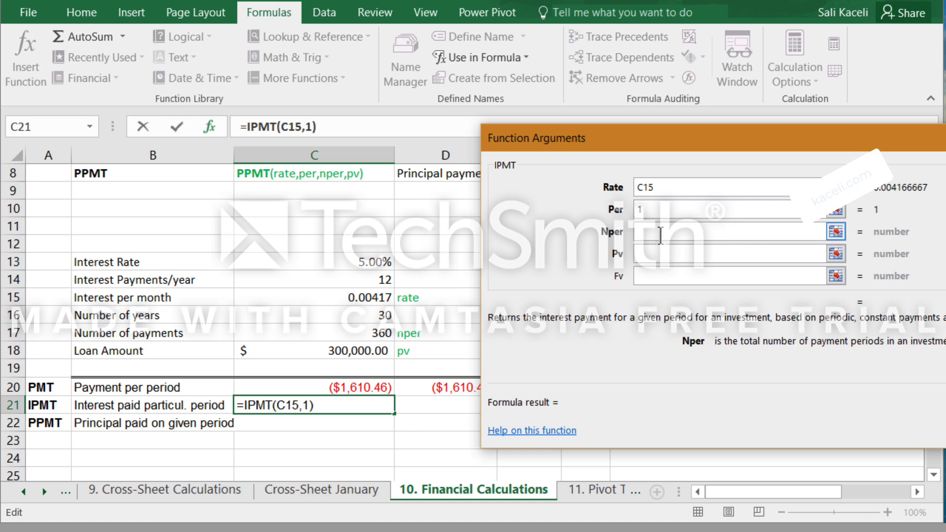
{"action": "left_click", "coordinate": [370, 336]}
{"action": "left_click", "coordinate": [643, 253]}
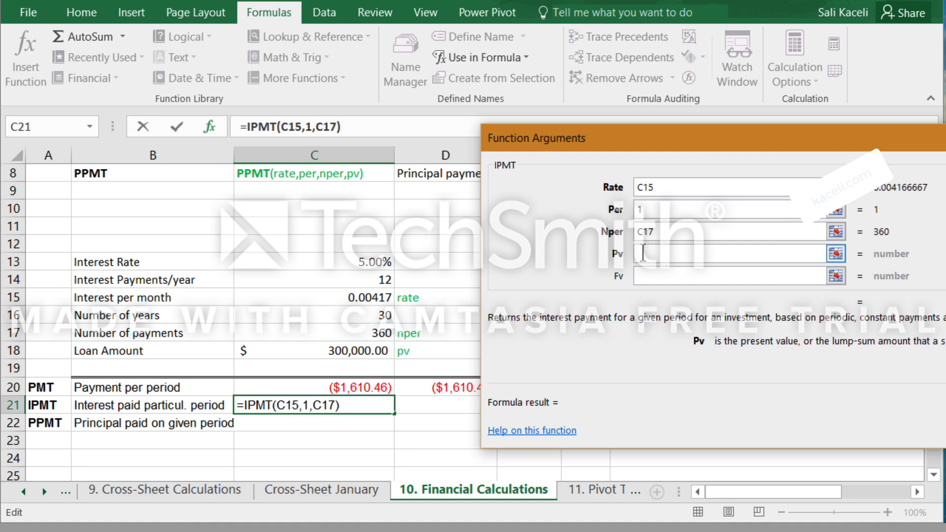
{"action": "left_click", "coordinate": [345, 352]}
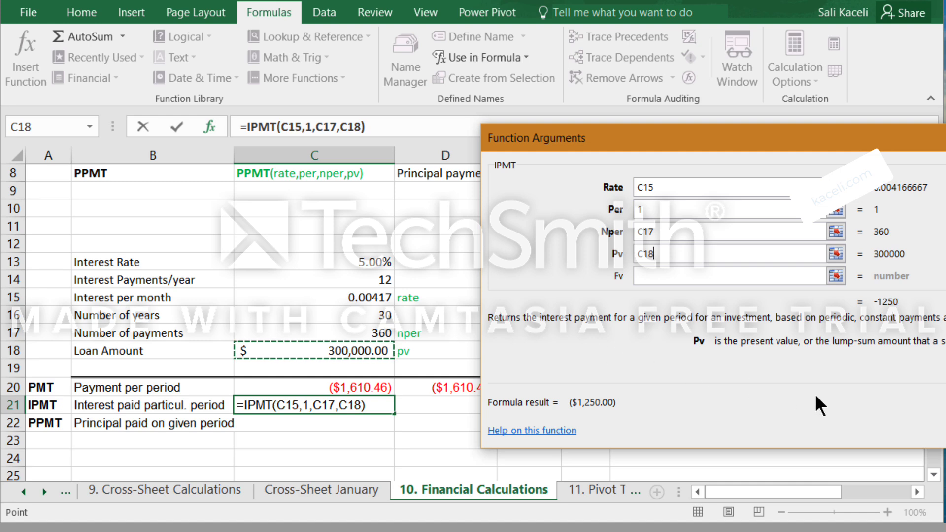
{"action": "left_click_drag", "start_coordinate": [832, 144], "coordinate": [722, 142]}
{"action": "left_click", "coordinate": [885, 422]}
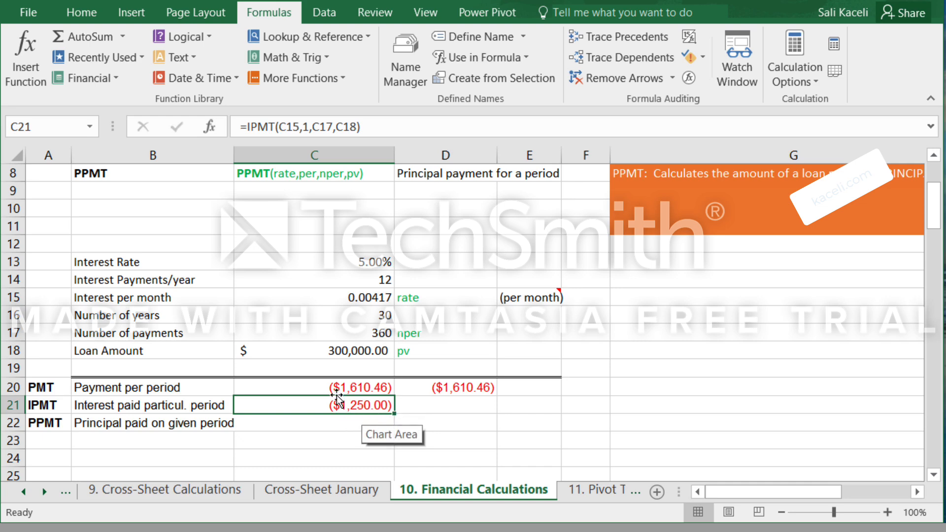
Change the period argument of the IPMT formula in C21 to 2.
{"action": "left_click", "coordinate": [307, 127]}
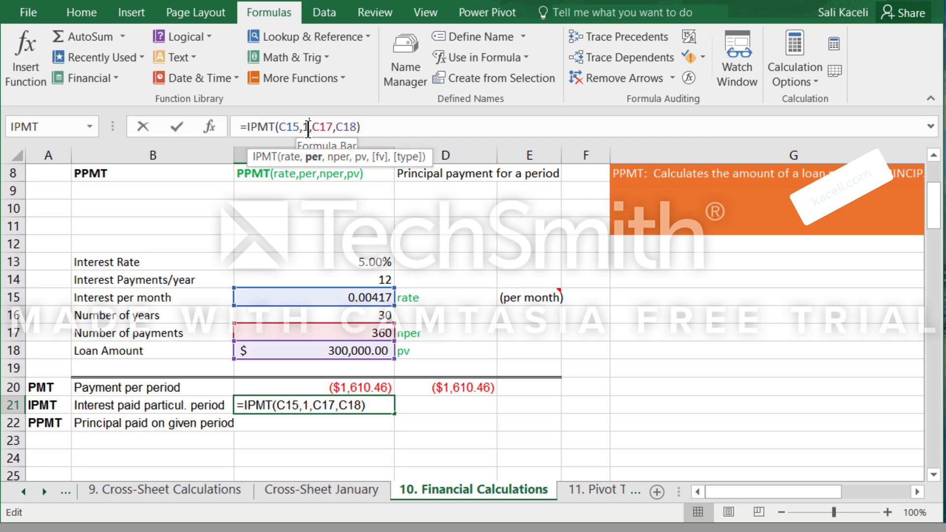
{"action": "key", "text": "BackSpace"}
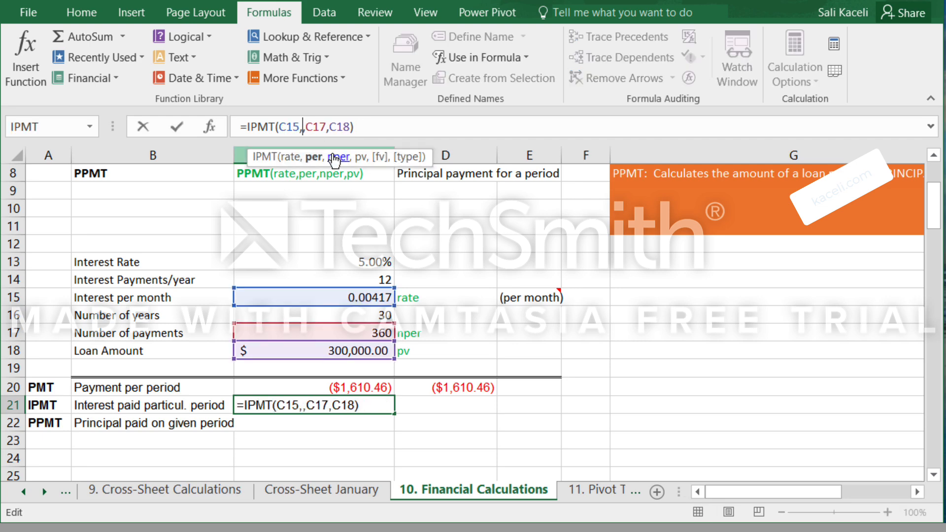
{"action": "type", "text": "2"}
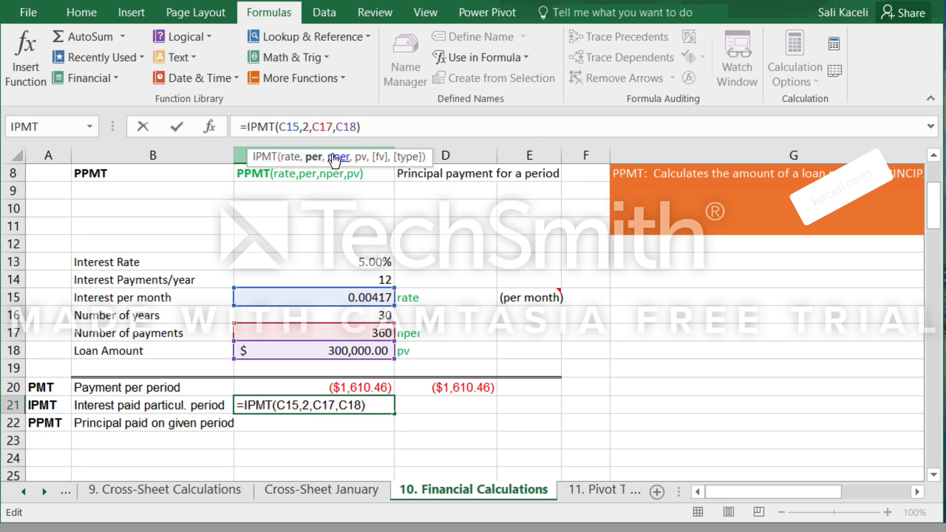
{"action": "key", "text": "Return"}
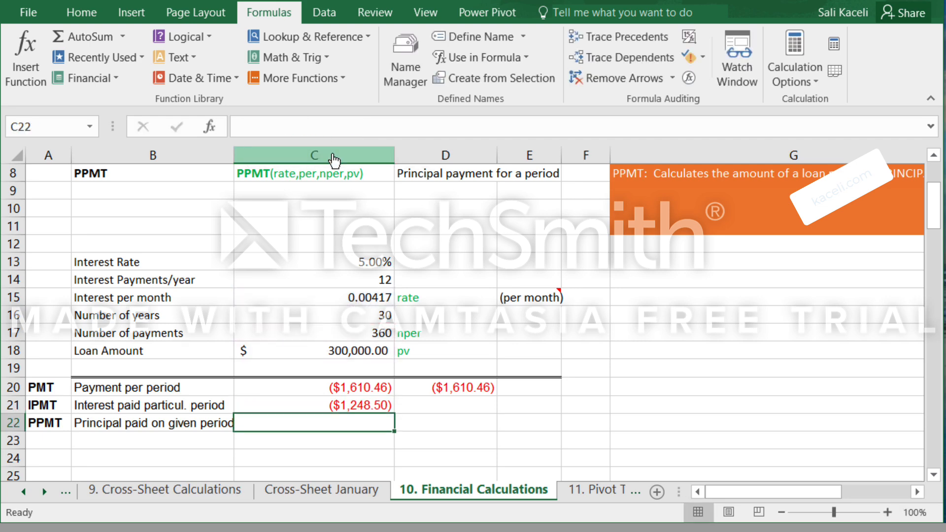
Change the period argument of the IPMT formula in C21 to 359.
{"action": "left_click", "coordinate": [357, 406]}
{"action": "left_click", "coordinate": [309, 128]}
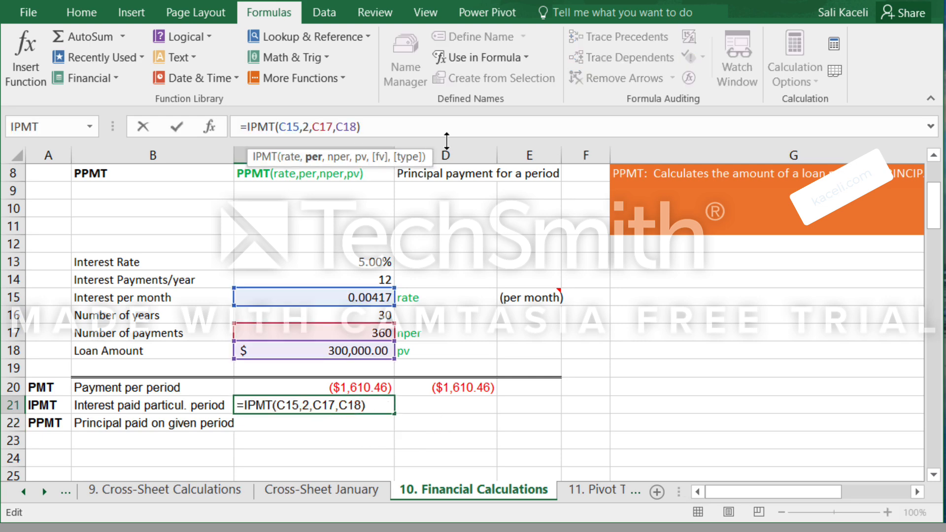
{"action": "key", "text": "BackSpace"}
{"action": "type", "text": "1"}
{"action": "key", "text": "BackSpace"}
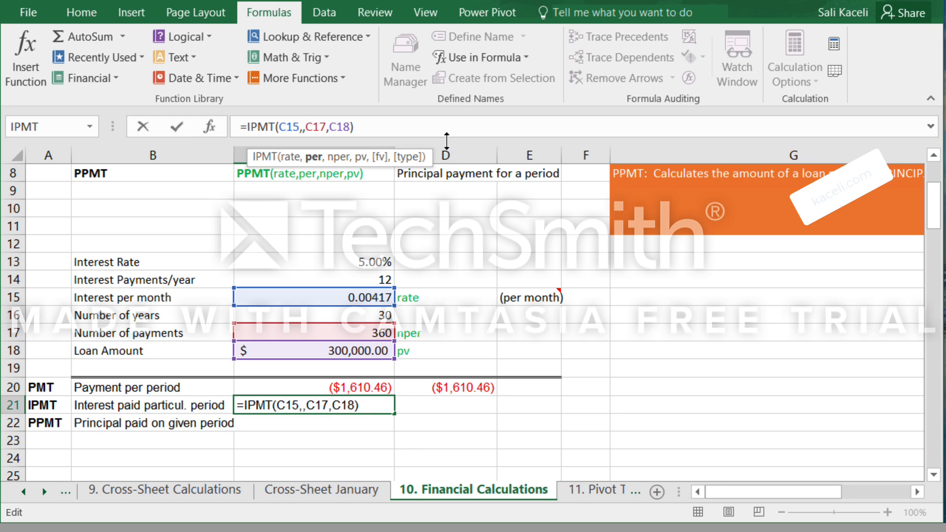
{"action": "type", "text": "359"}
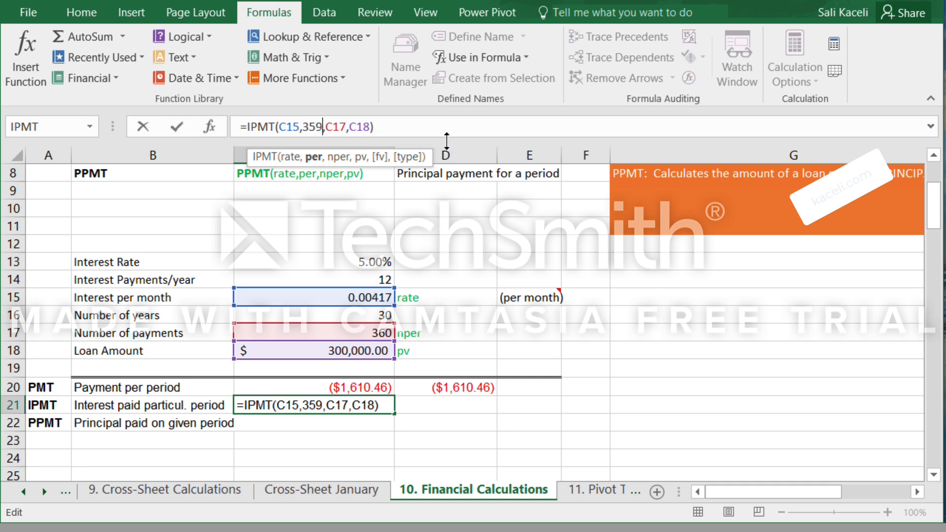
{"action": "key", "text": "Return"}
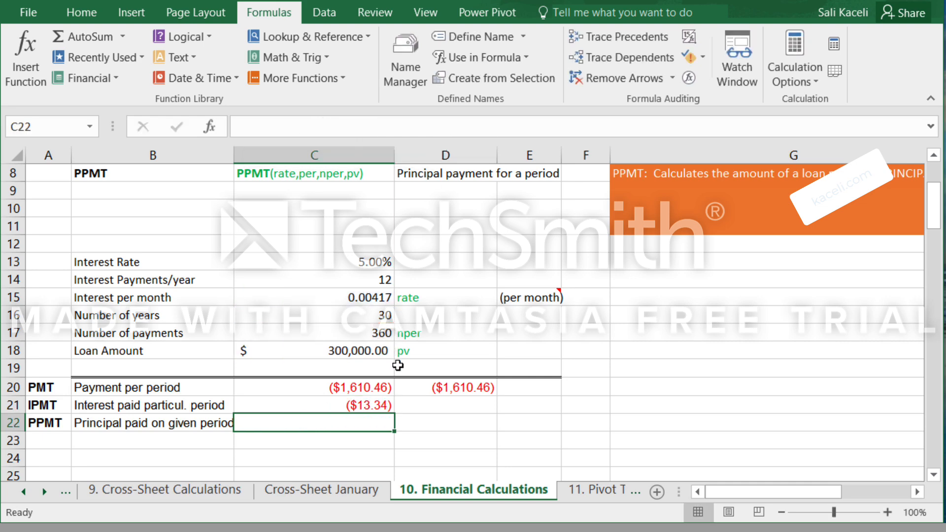
Change the period argument of the IPMT formula in C21 back to 1.
{"action": "left_click", "coordinate": [341, 406]}
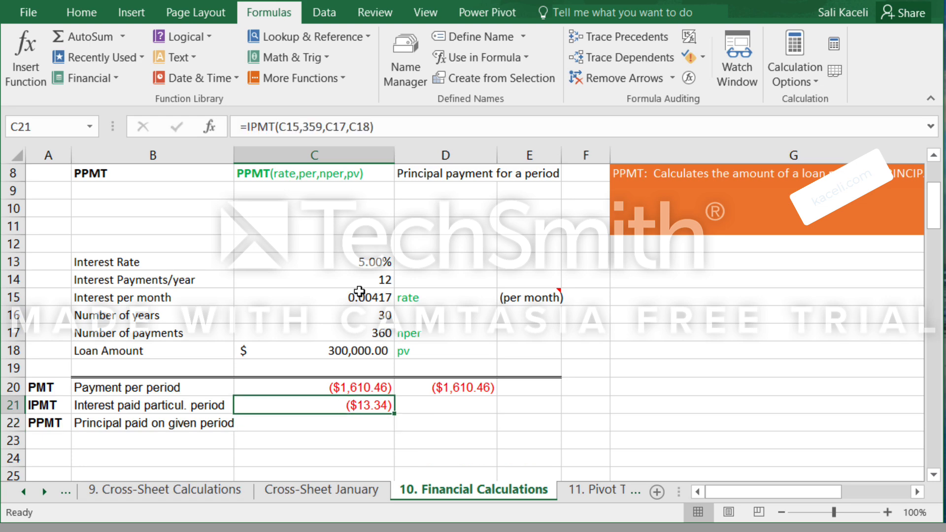
{"action": "left_click", "coordinate": [323, 131]}
{"action": "key", "text": "BackSpace"}
{"action": "key", "text": "BackSpace"}
{"action": "key", "text": "BackSpace"}
{"action": "type", "text": "1"}
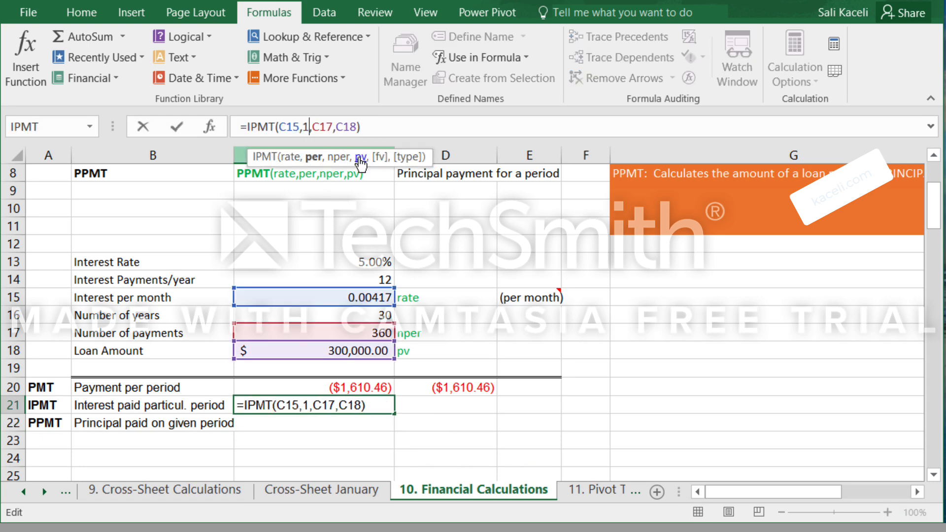
{"action": "key", "text": "Return"}
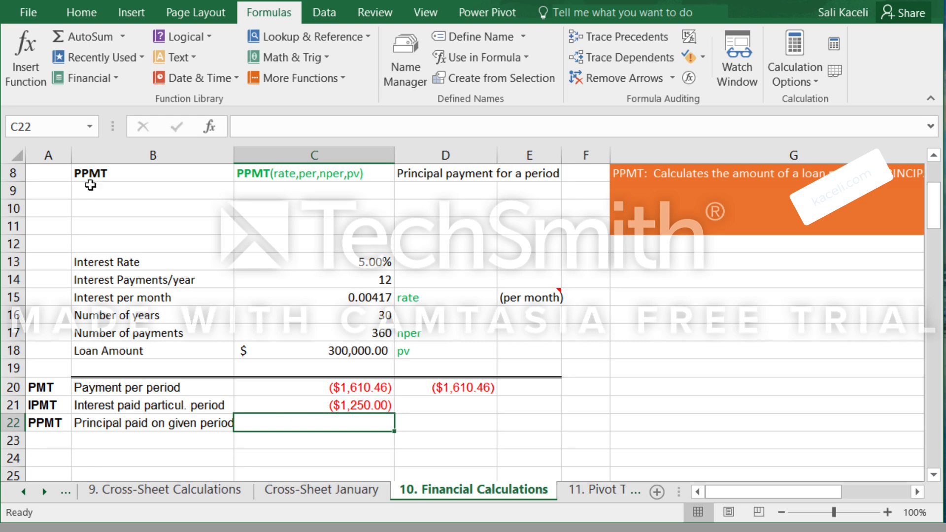
Search for the PPMT function and insert it in C22.
{"action": "left_click", "coordinate": [23, 78]}
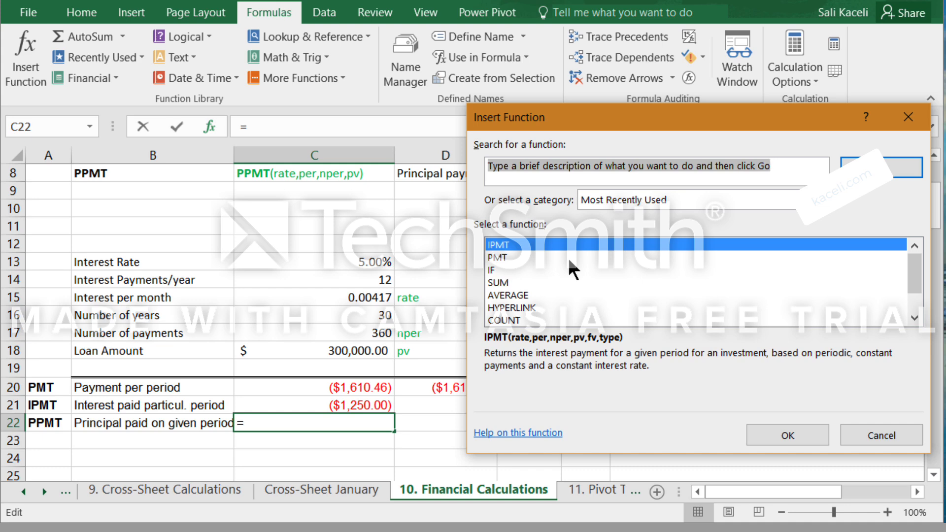
{"action": "type", "text": "ppmt"}
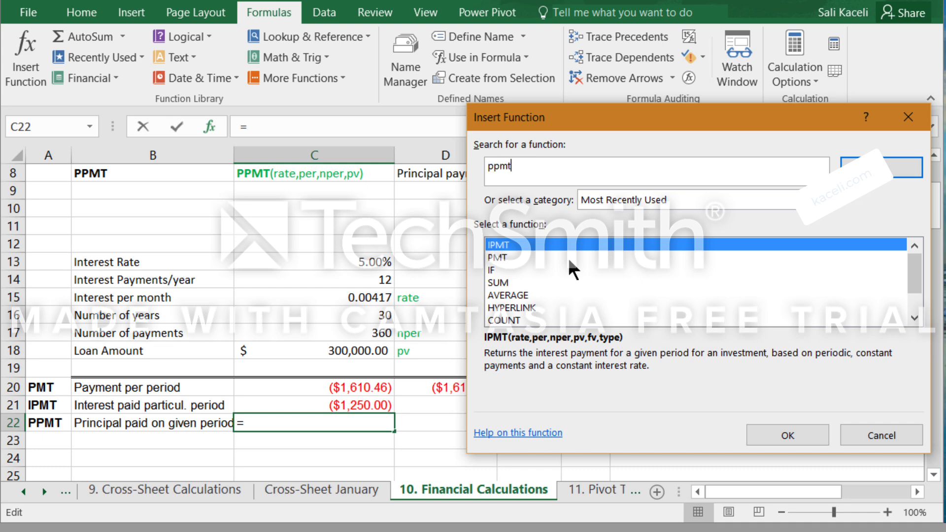
{"action": "key", "text": "Return"}
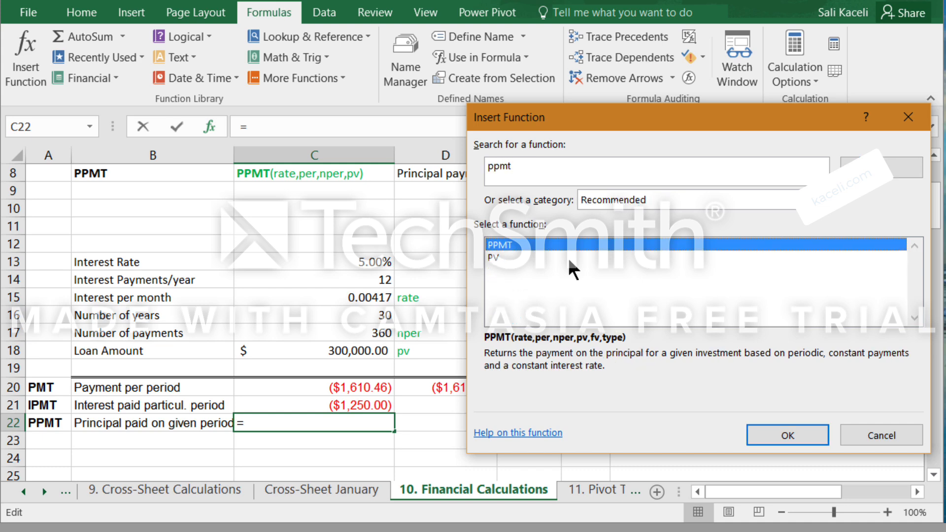
{"action": "left_click", "coordinate": [783, 434]}
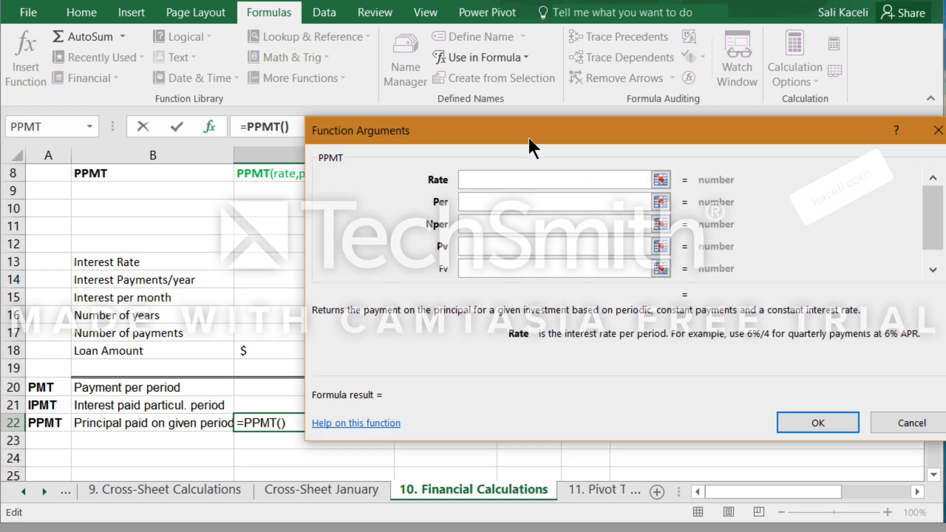
Fill the PPMT arguments in C22 with rate C15, period 1, number of payments C17 and present value C18.
{"action": "left_click_drag", "start_coordinate": [528, 137], "coordinate": [661, 149]}
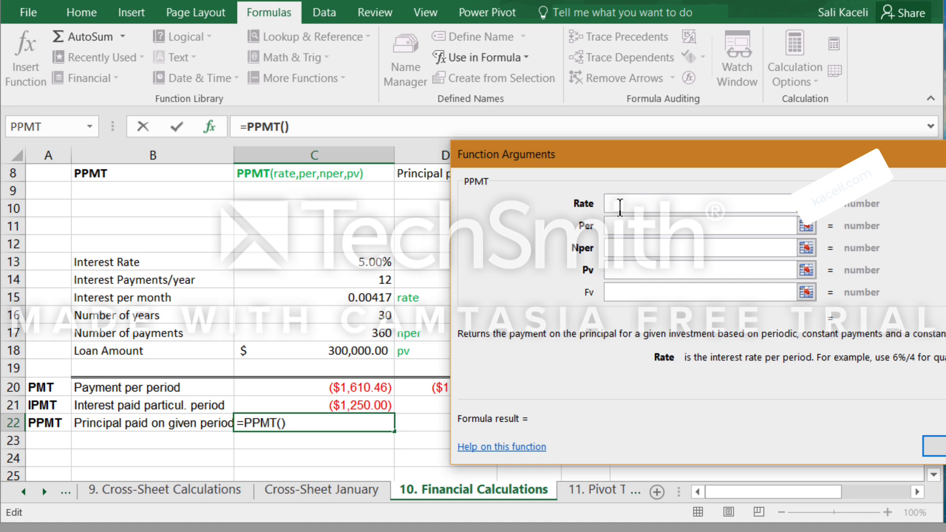
{"action": "left_click", "coordinate": [625, 224]}
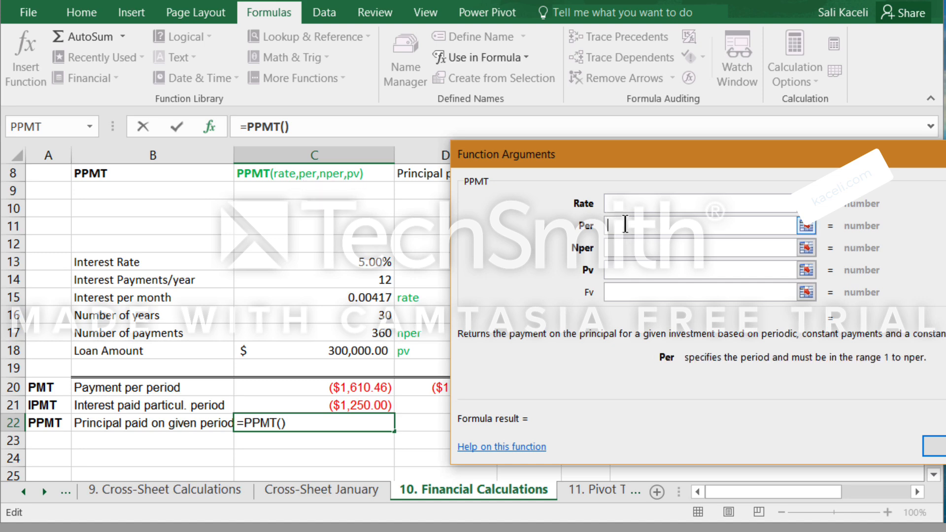
{"action": "left_click", "coordinate": [621, 253]}
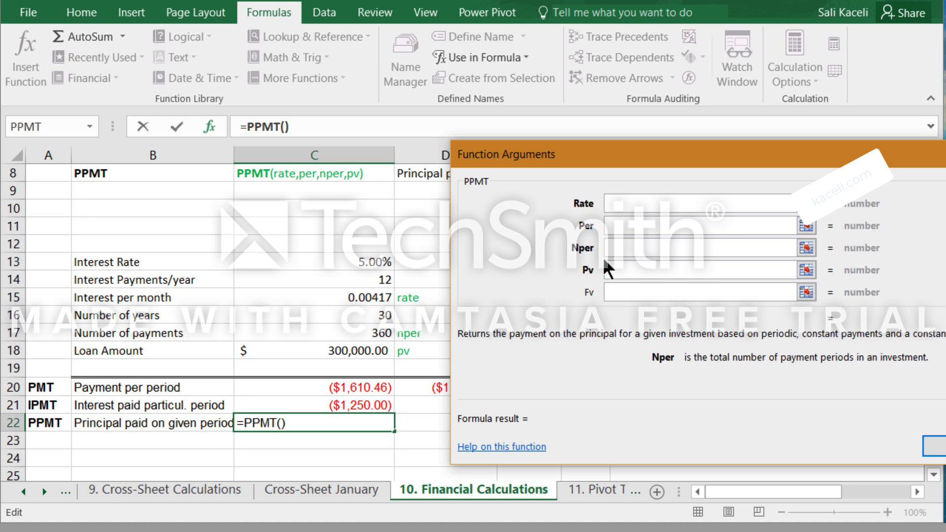
{"action": "left_click", "coordinate": [616, 270]}
{"action": "left_click", "coordinate": [616, 225]}
{"action": "left_click", "coordinate": [616, 204]}
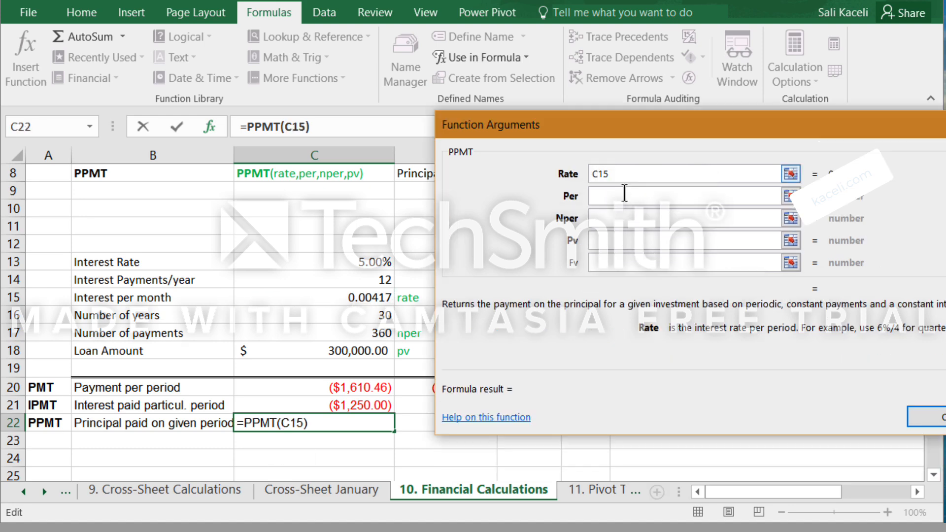
{"action": "left_click", "coordinate": [604, 196]}
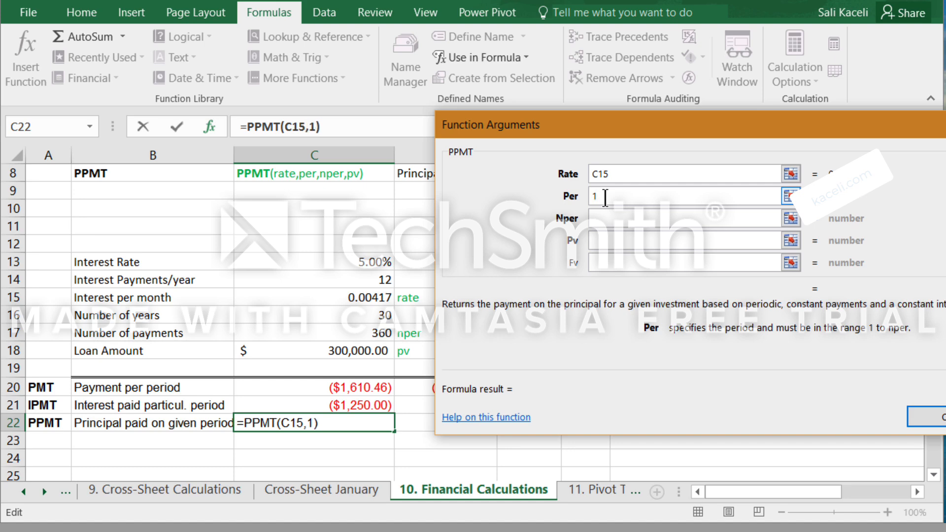
{"action": "left_click", "coordinate": [602, 218]}
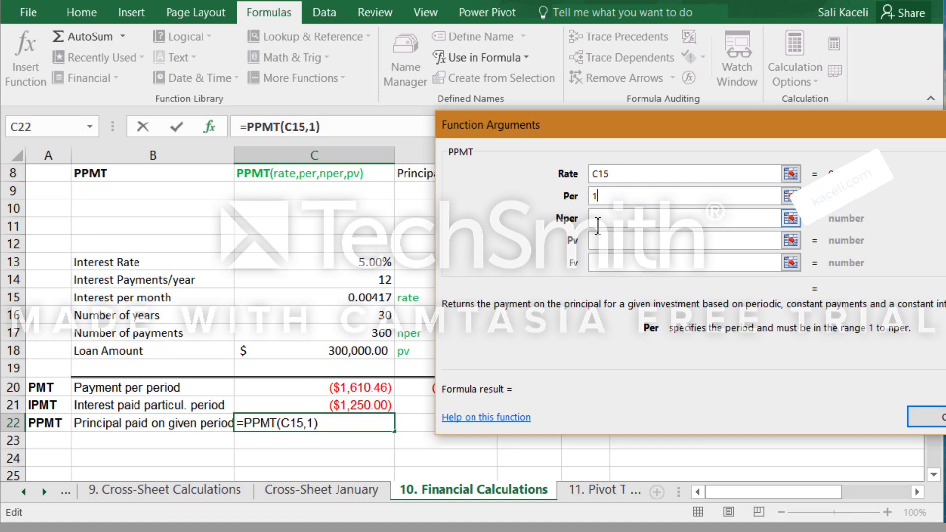
{"action": "left_click", "coordinate": [380, 334]}
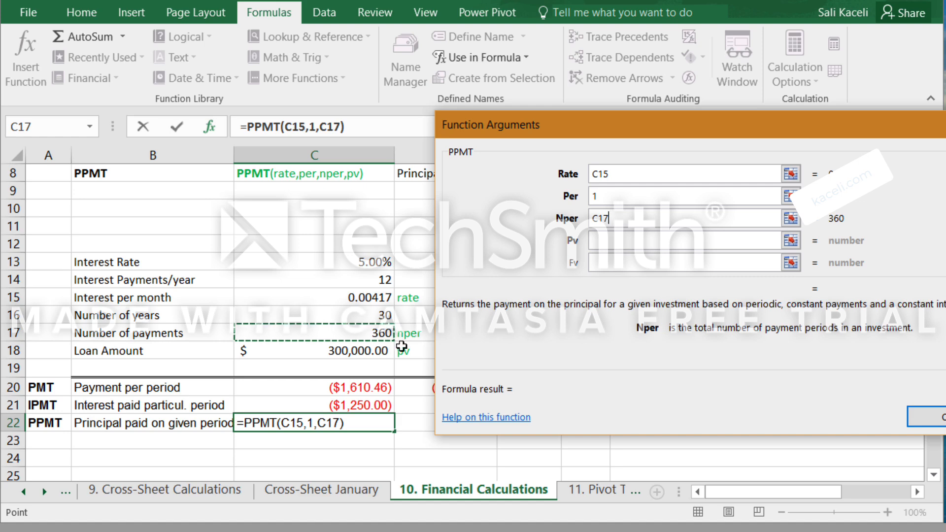
{"action": "left_click", "coordinate": [599, 240]}
{"action": "left_click", "coordinate": [361, 353]}
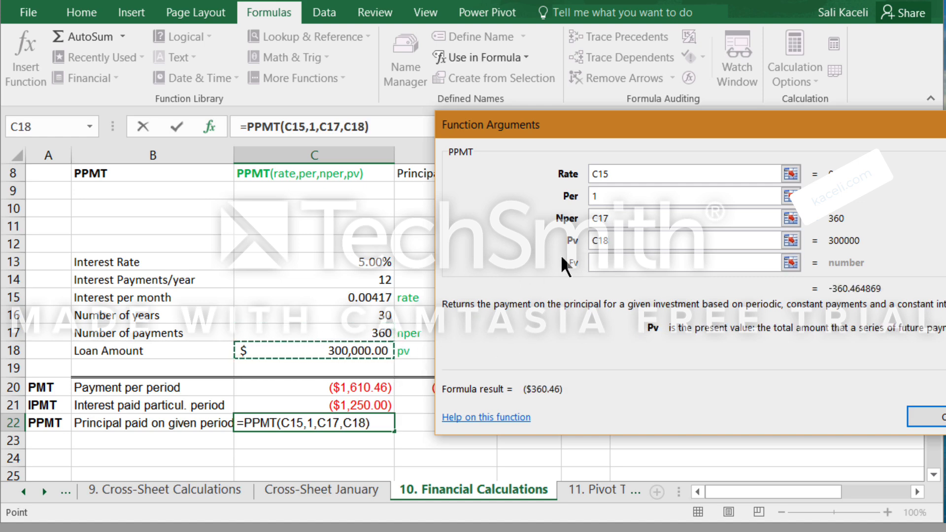
{"action": "left_click", "coordinate": [942, 416]}
{"action": "left_click", "coordinate": [347, 449]}
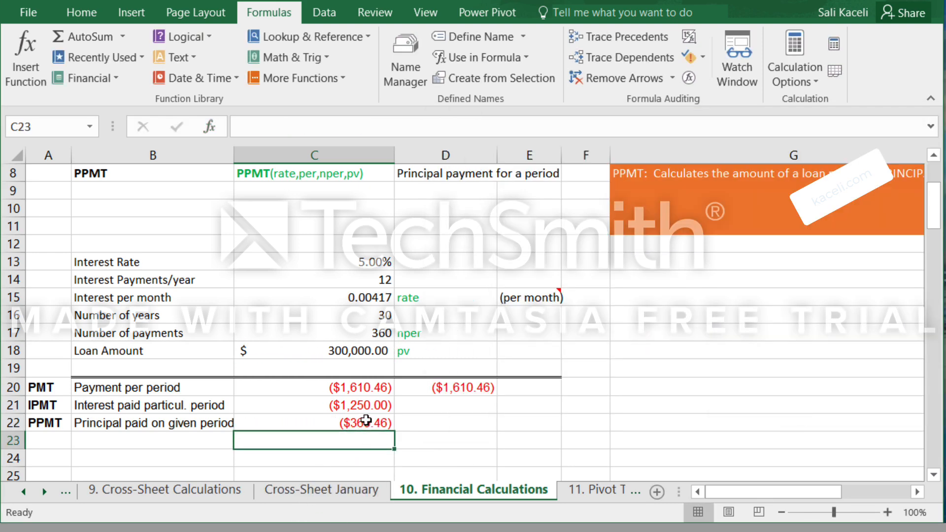
{"action": "left_click", "coordinate": [365, 422]}
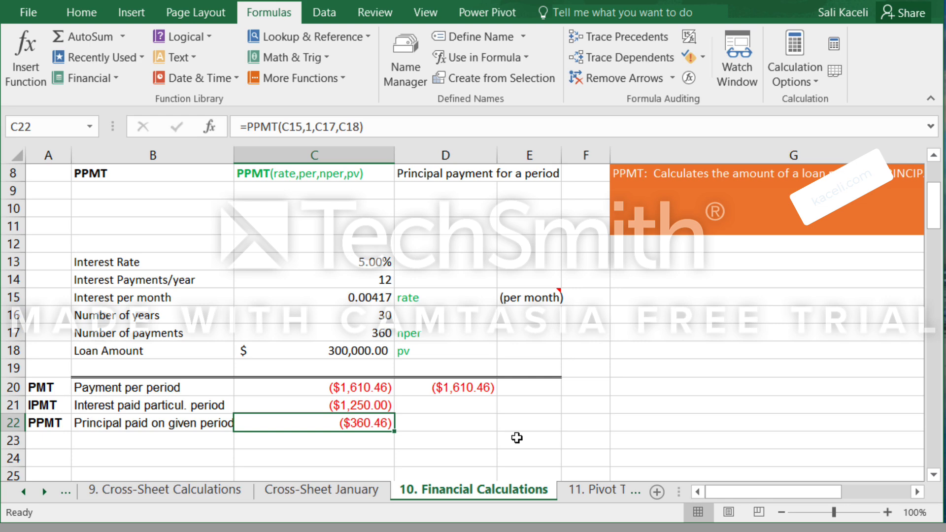